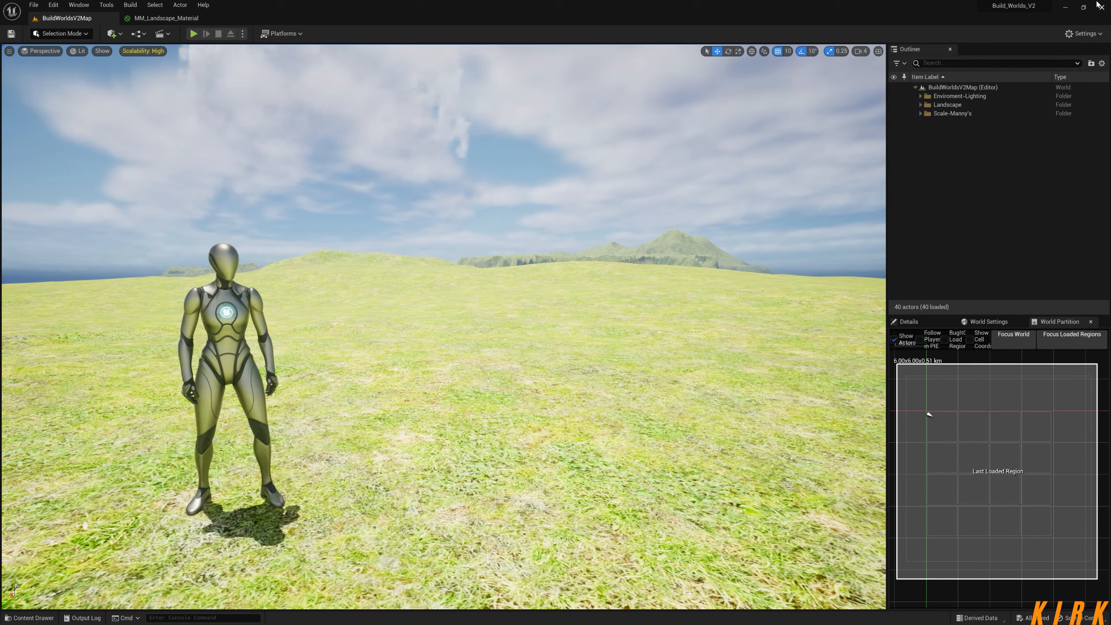
# Examine the grass landscape around the mannequin at ground level and the islands from high above
pyautogui.moveTo(478, 256); pyautogui.dragTo(501, 294, button='right')
pyautogui.press('e')
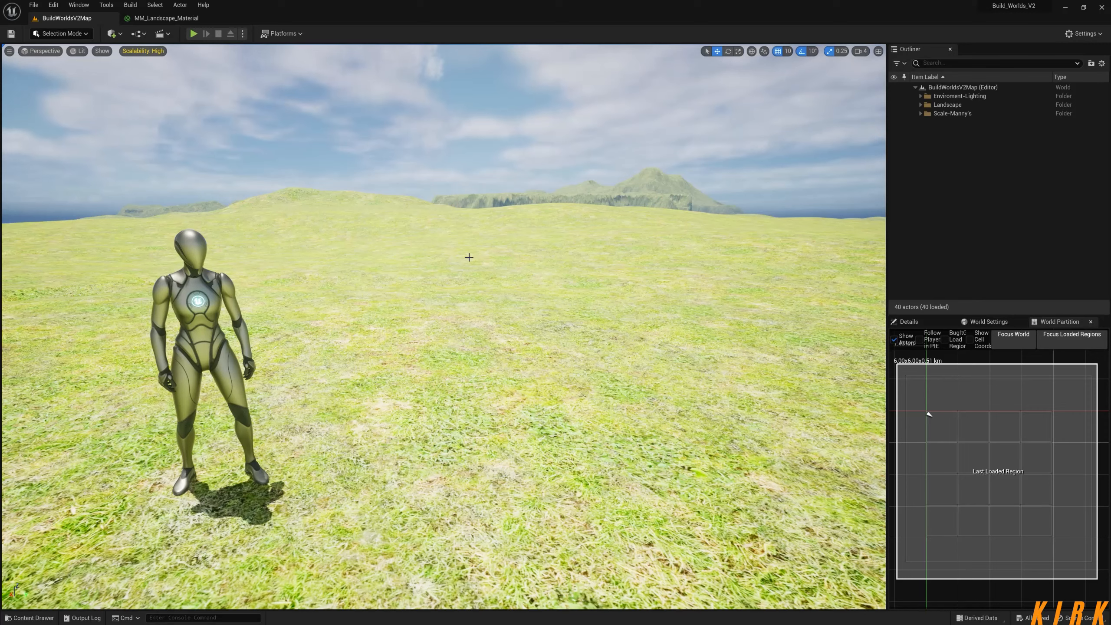
pyautogui.moveTo(606, 344)
pyautogui.mouseDown(button='right')
pyautogui.moveTo(674, 363)
pyautogui.moveTo(678, 376)
pyautogui.moveTo(582, 372)
pyautogui.moveTo(702, 356)
pyautogui.moveTo(584, 332)
pyautogui.moveTo(602, 332)
pyautogui.mouseUp(button='right')
pyautogui.press('s')
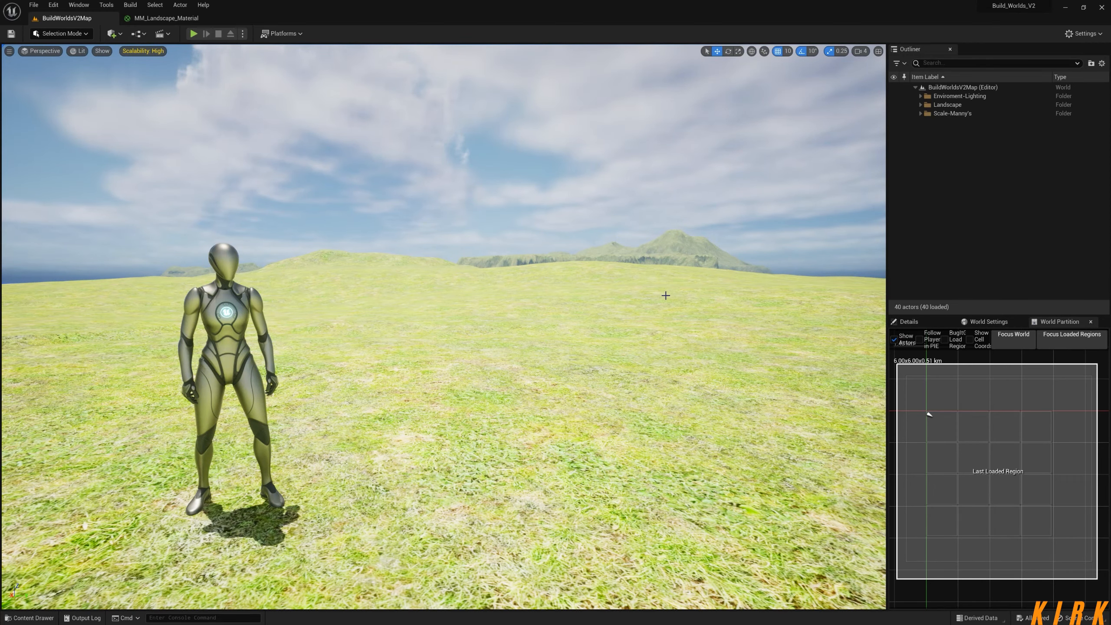
pyautogui.press('e')
pyautogui.moveTo(444, 327); pyautogui.dragTo(450, 351, button='right')
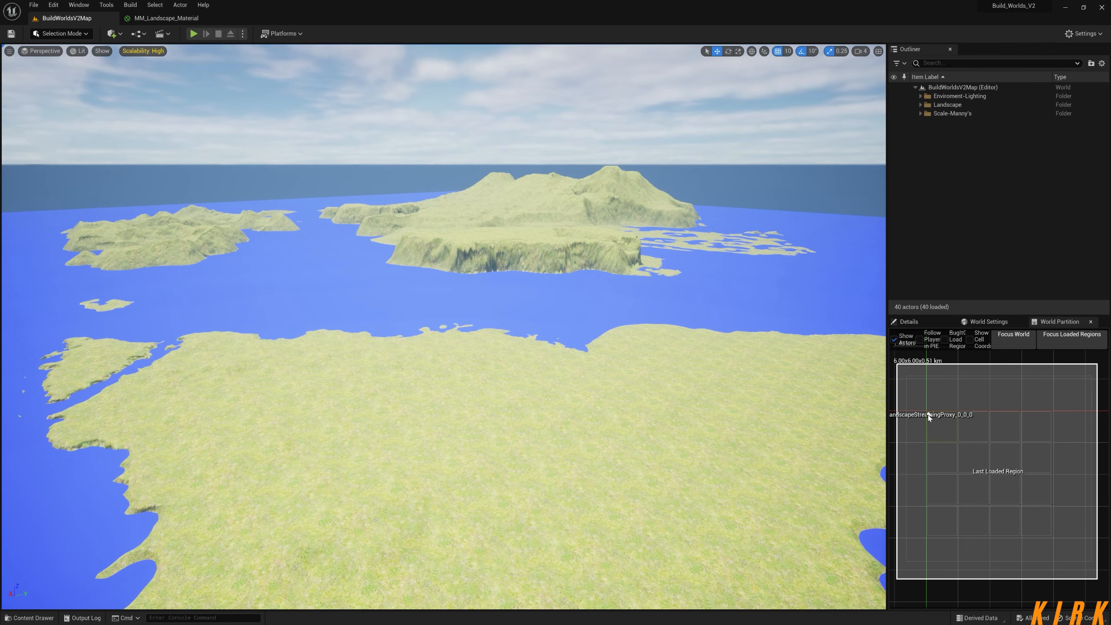
pyautogui.moveTo(755, 432)
pyautogui.mouseDown(button='right')
pyautogui.moveTo(756, 539)
pyautogui.moveTo(754, 416)
pyautogui.mouseUp(button='right')
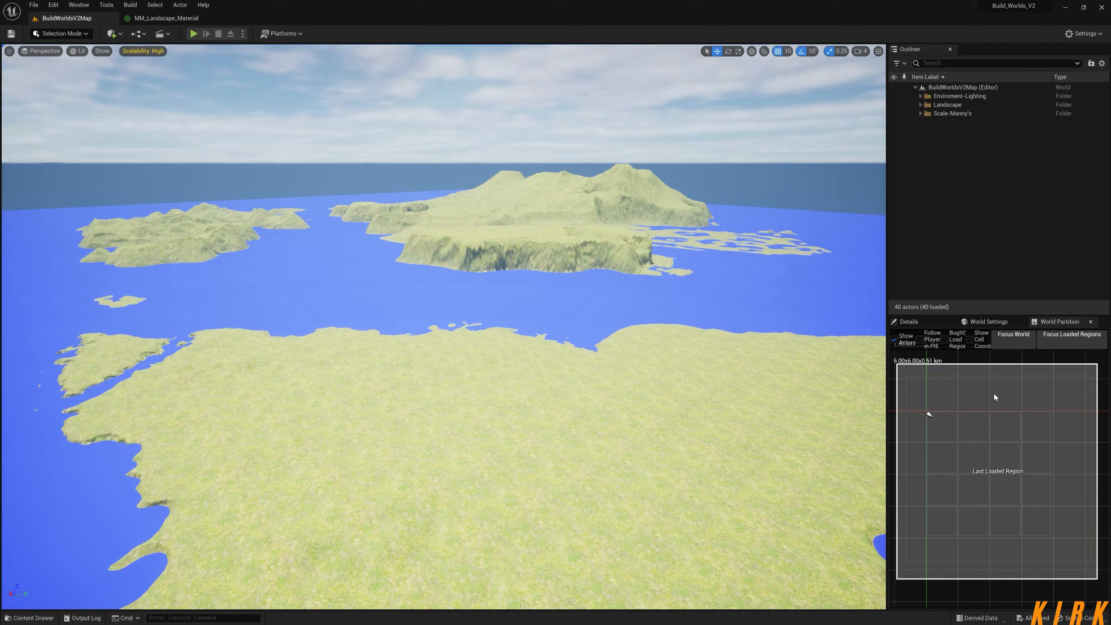
# Unload the last loaded region covering the whole world in World Partition
pyautogui.moveTo(995, 395); pyautogui.dragTo(1078, 560)
pyautogui.rightClick(1032, 424)
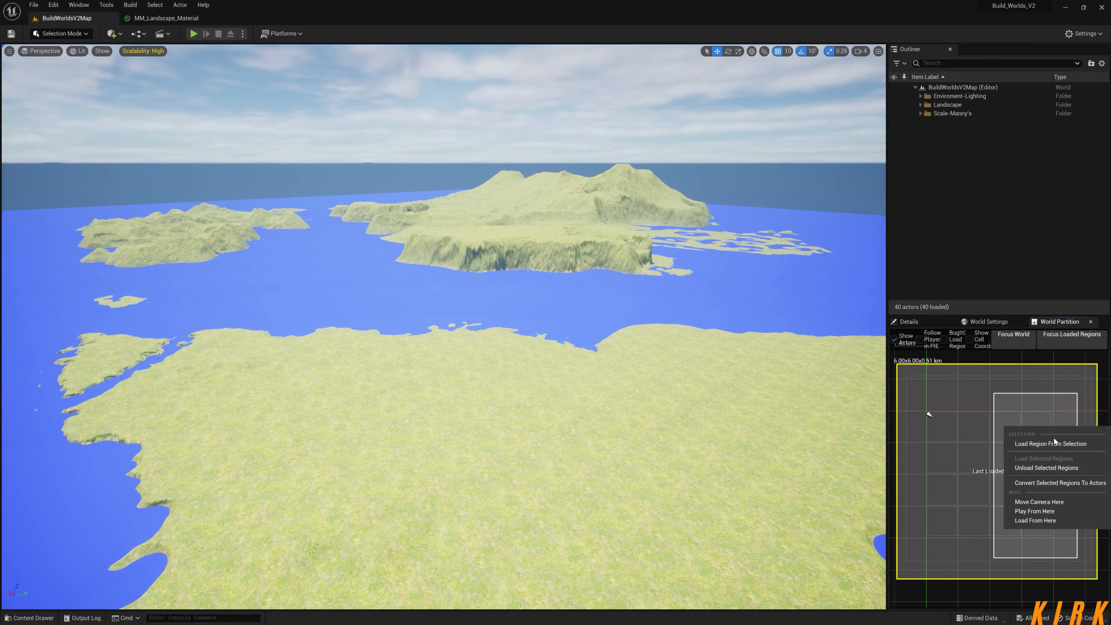
pyautogui.click(1057, 469)
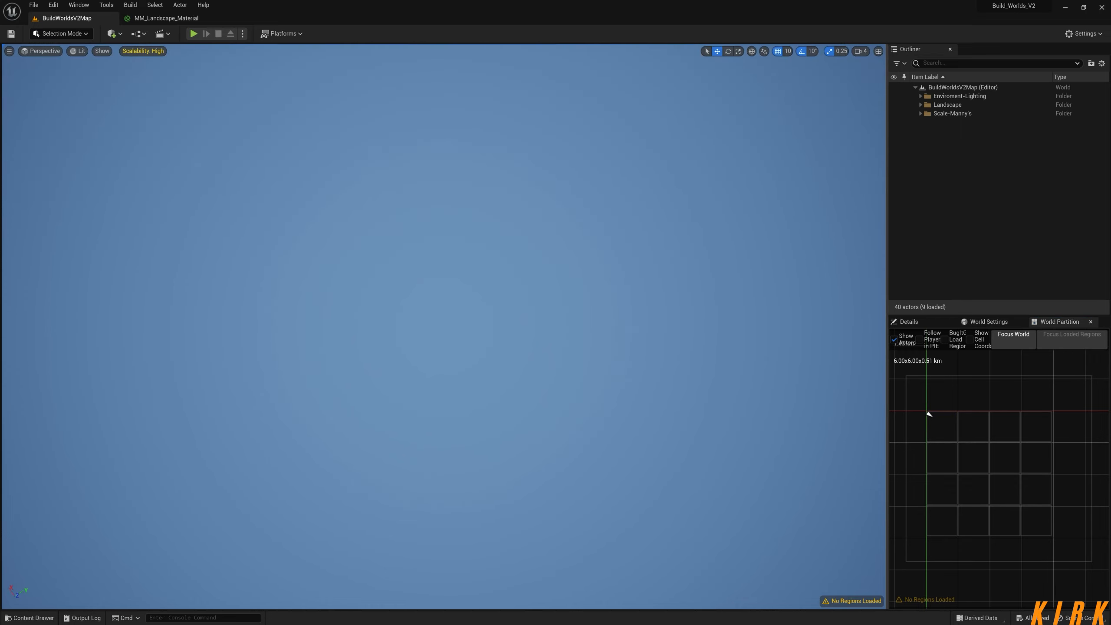
# Load only the region over the upper-left 2 × 2 landscape cells of the World Partition map and return to the mannequin
pyautogui.moveTo(852, 434); pyautogui.dragTo(848, 340, button='right')
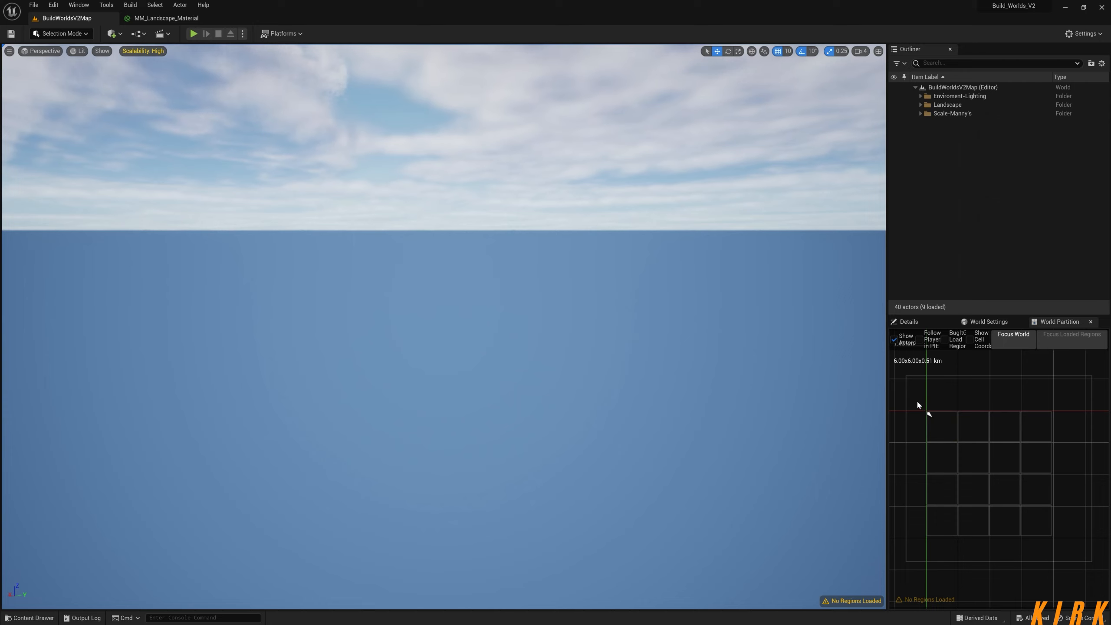
pyautogui.moveTo(917, 400); pyautogui.dragTo(981, 462)
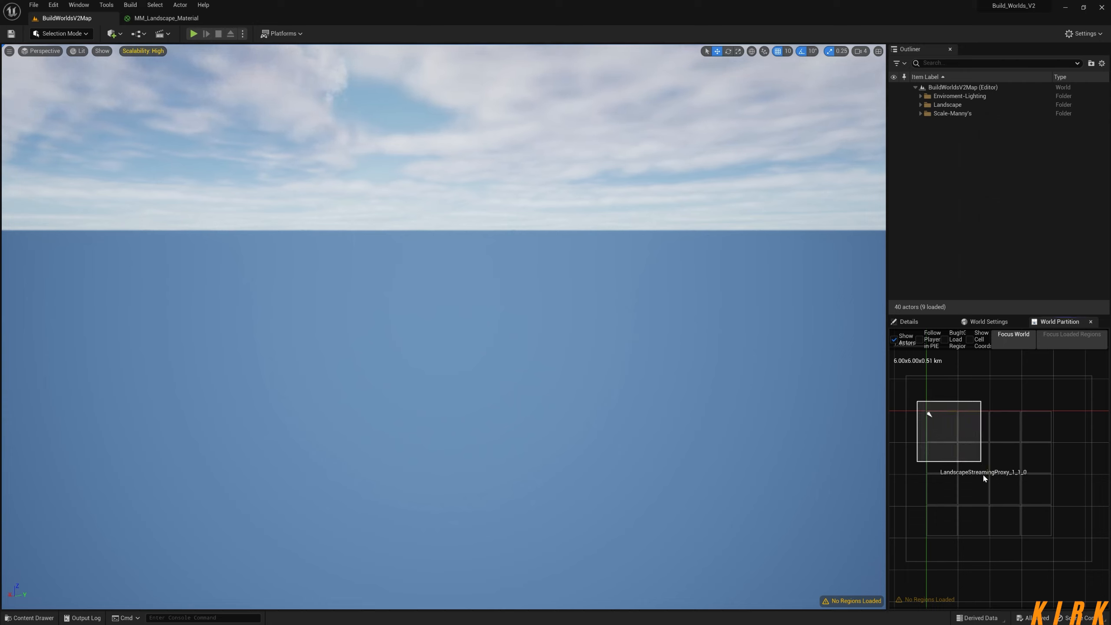
pyautogui.rightClick(946, 427)
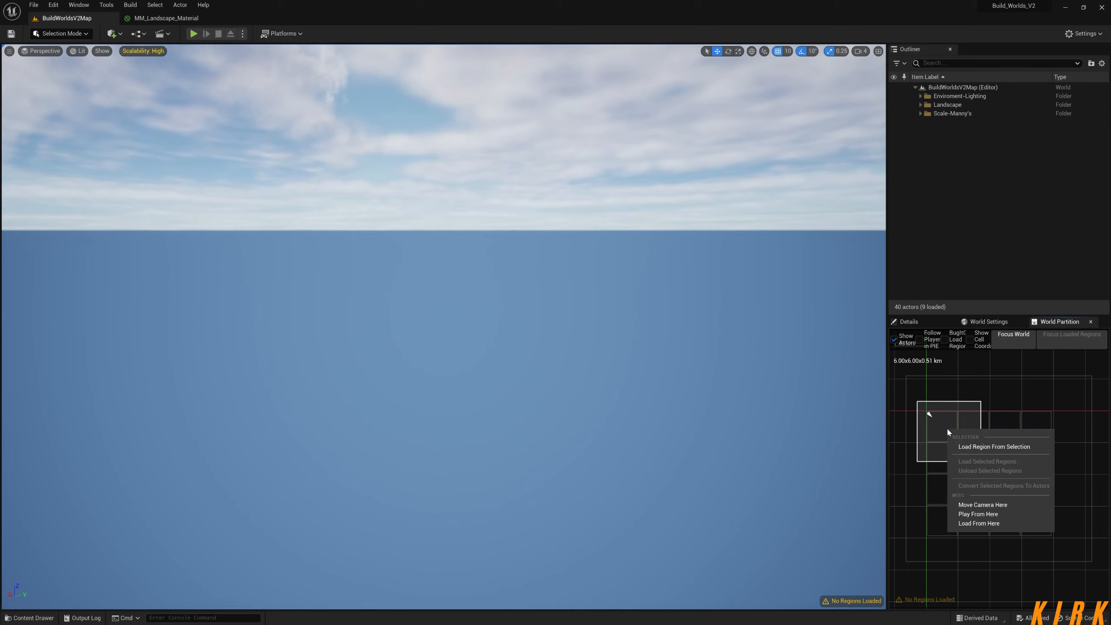
pyautogui.click(971, 443)
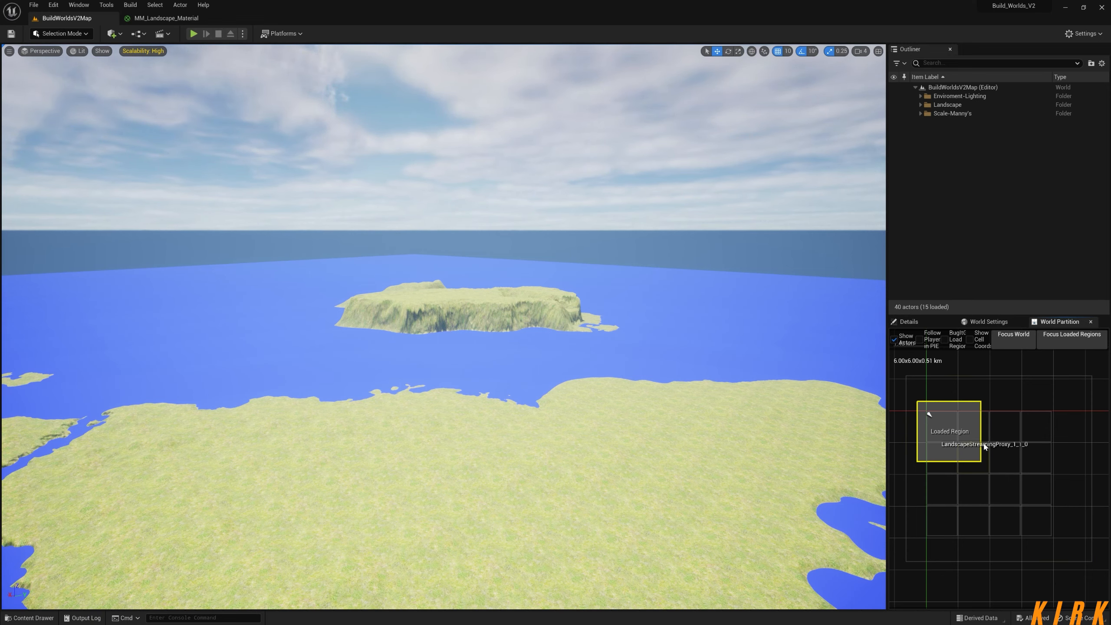
pyautogui.moveTo(743, 420)
pyautogui.mouseDown(button='right')
pyautogui.moveTo(691, 445)
pyautogui.moveTo(755, 445)
pyautogui.moveTo(737, 421)
pyautogui.mouseUp(button='right')
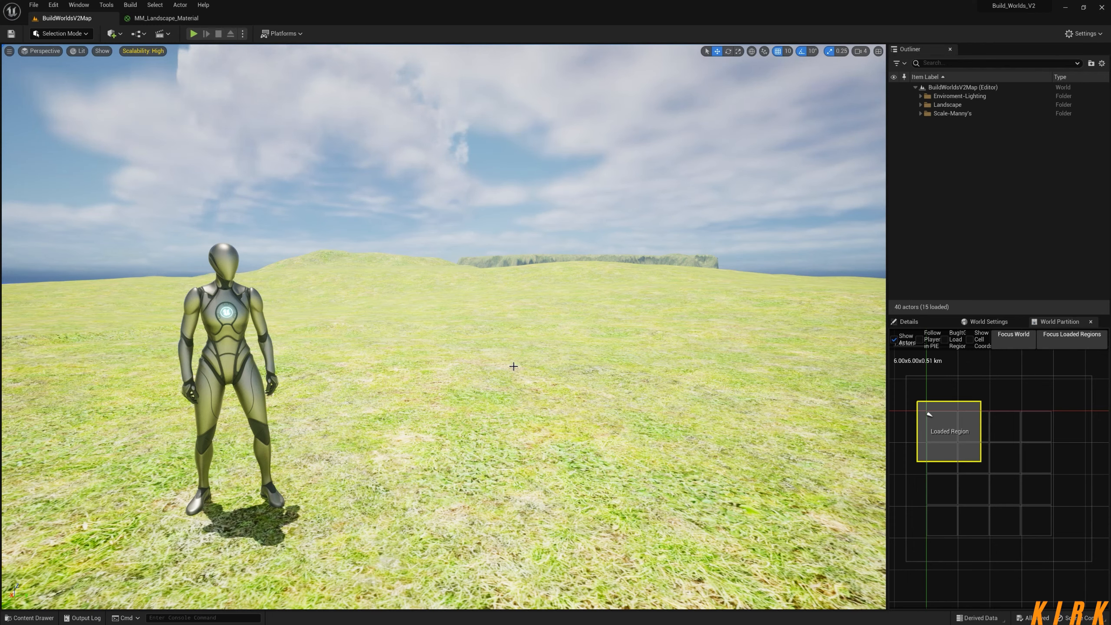
# Review the MM_Landscape_Material graph, covering the LandscapeCoords, Distance UV Tilling, Multiply and Distance_Mask nodes
pyautogui.click(166, 17)
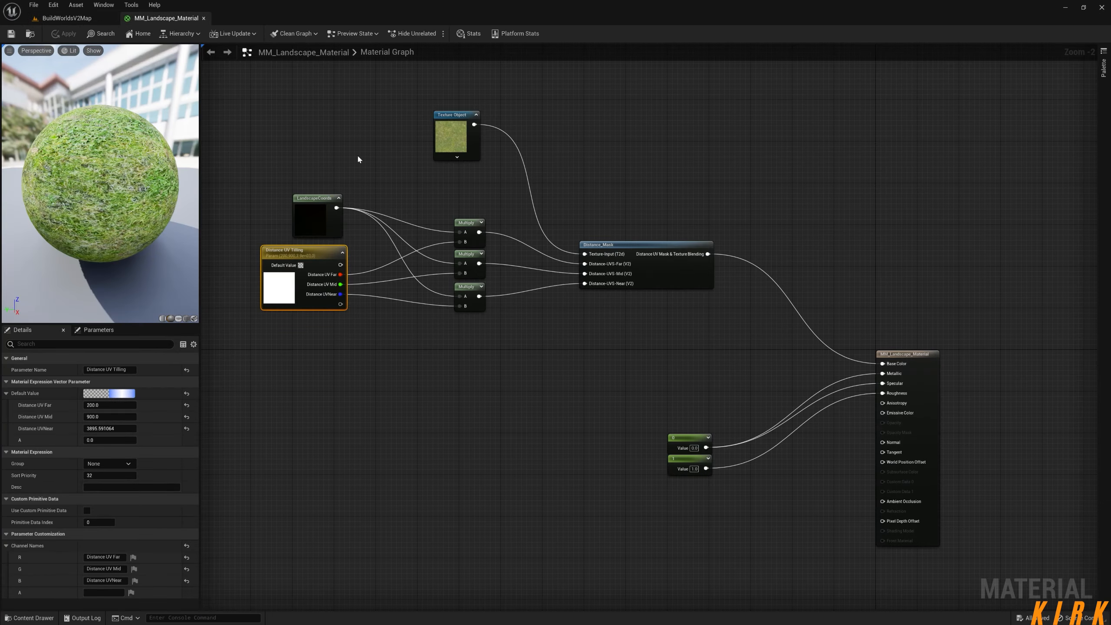
pyautogui.moveTo(695, 329)
pyautogui.mouseDown(button='right')
pyautogui.moveTo(736, 353)
pyautogui.moveTo(727, 357)
pyautogui.mouseUp(button='right')
pyautogui.moveTo(788, 210); pyautogui.dragTo(643, 325)
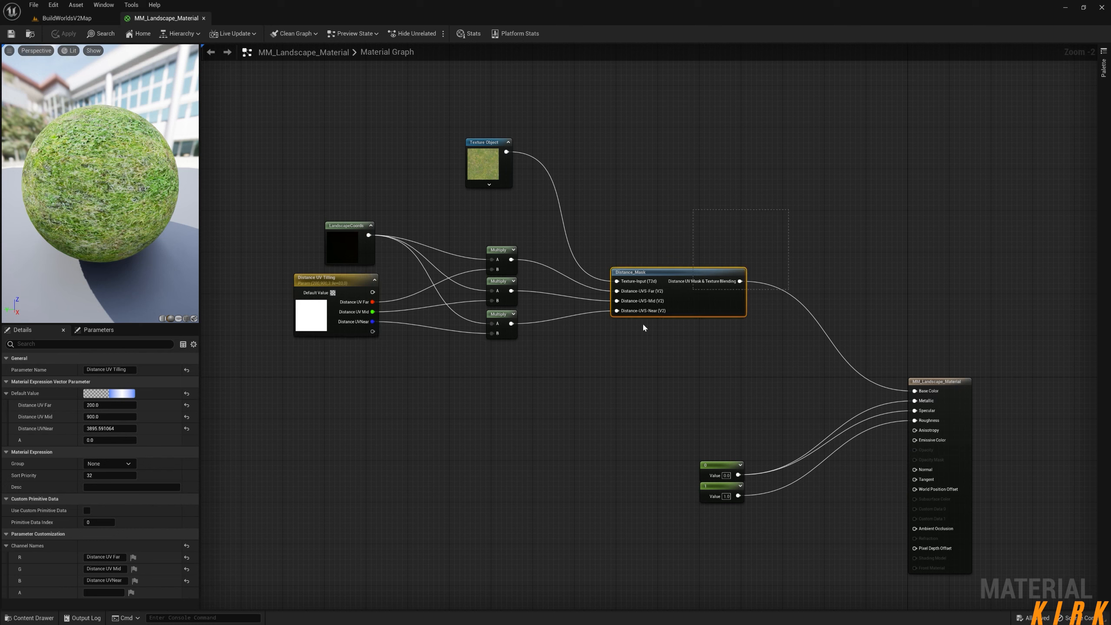
pyautogui.moveTo(546, 206); pyautogui.dragTo(301, 388)
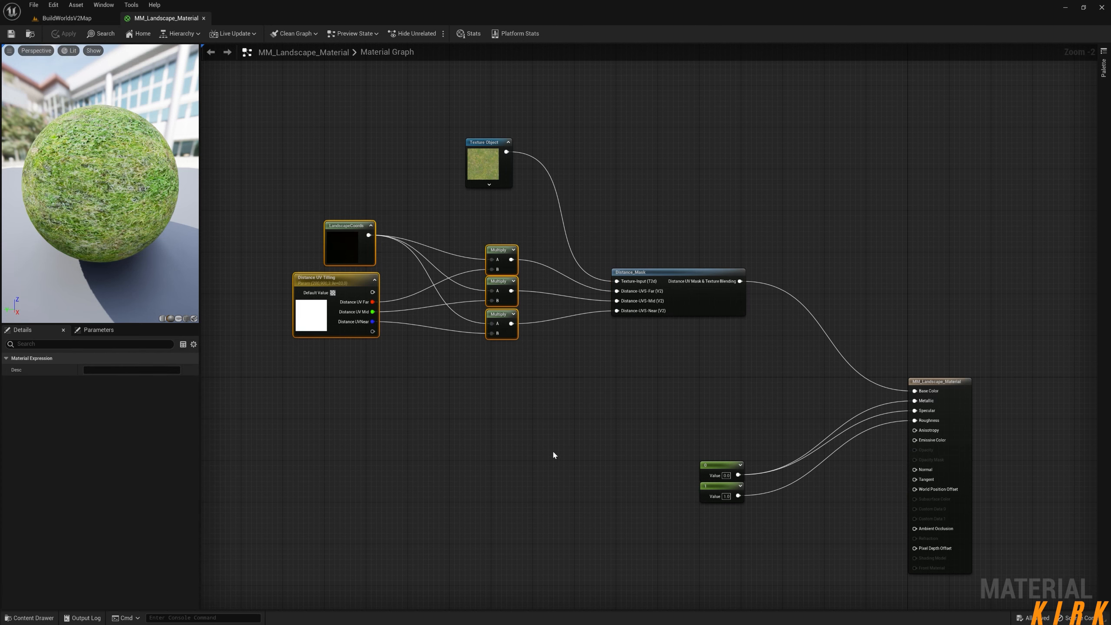
pyautogui.moveTo(774, 227); pyautogui.dragTo(633, 346)
# Open the Distance_Mask function and examine its Carry Through Input's and Distance Mask Logic groups
pyautogui.doubleClick(684, 270)
pyautogui.moveTo(316, 342); pyautogui.dragTo(499, 389, button='right')
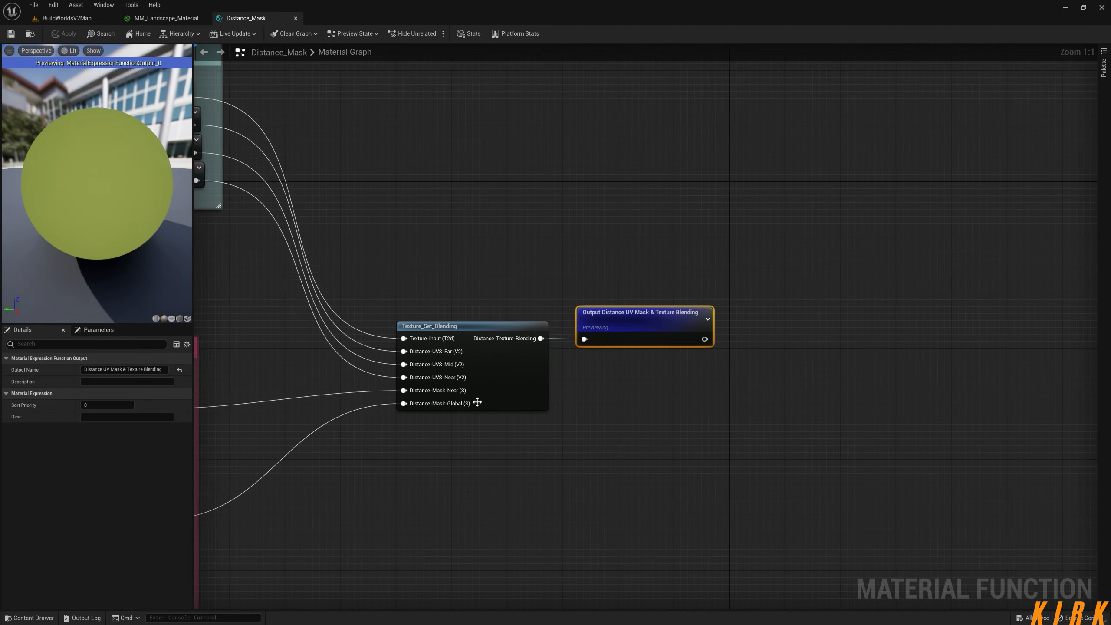
pyautogui.moveTo(428, 426); pyautogui.dragTo(686, 466, button='right')
pyautogui.scroll(-2, 685, 466)
pyautogui.moveTo(677, 525); pyautogui.dragTo(789, 373, button='right')
pyautogui.scroll(-1, 789, 376)
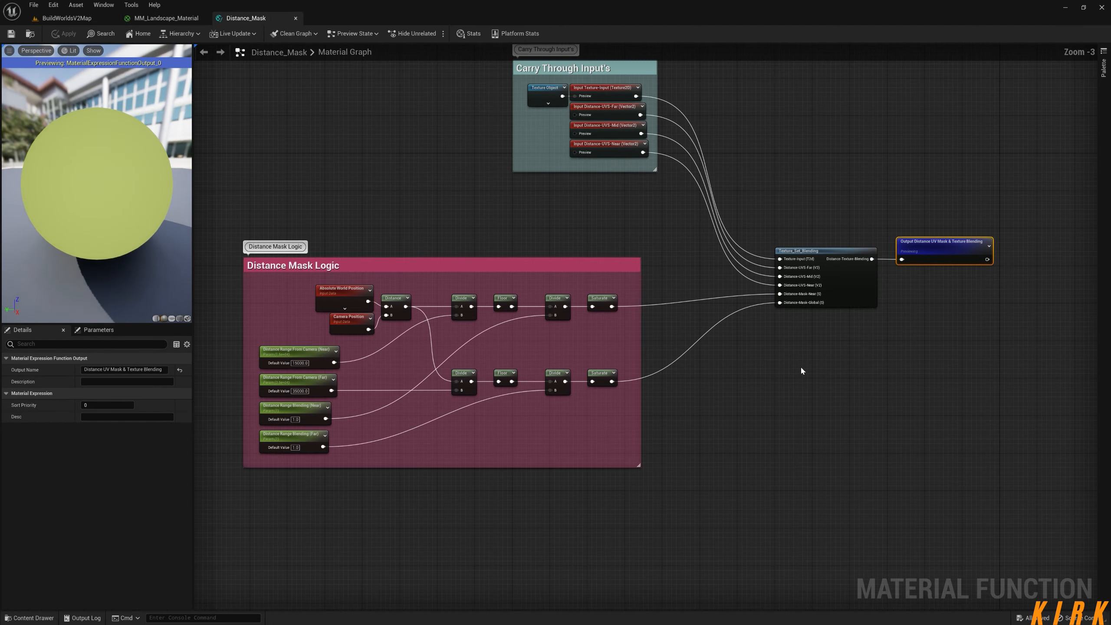
pyautogui.moveTo(673, 243); pyautogui.dragTo(218, 514)
pyautogui.click(750, 436)
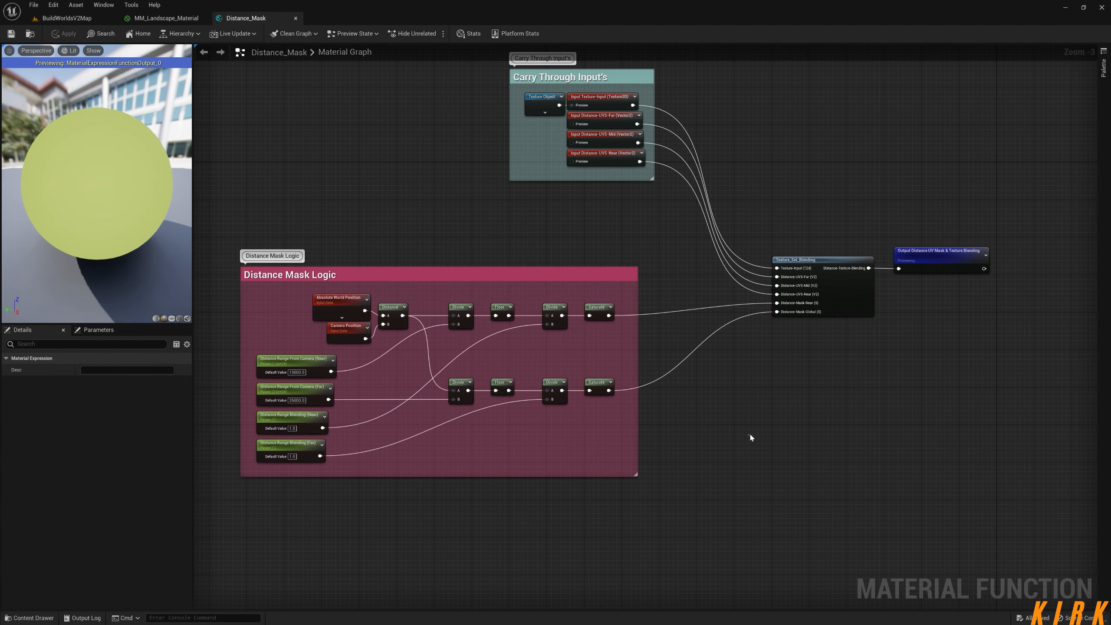
# Inspect the nested Texture_Set_Blending function, and close both function graphs to return to the landscape material
pyautogui.click(829, 262)
pyautogui.doubleClick(829, 263)
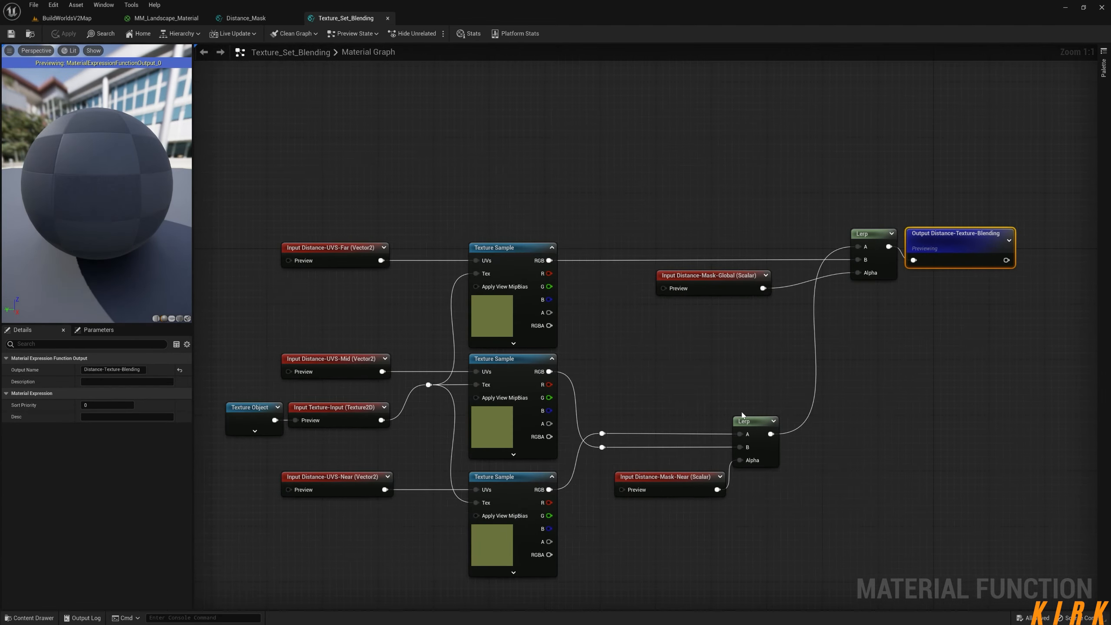
pyautogui.click(387, 18)
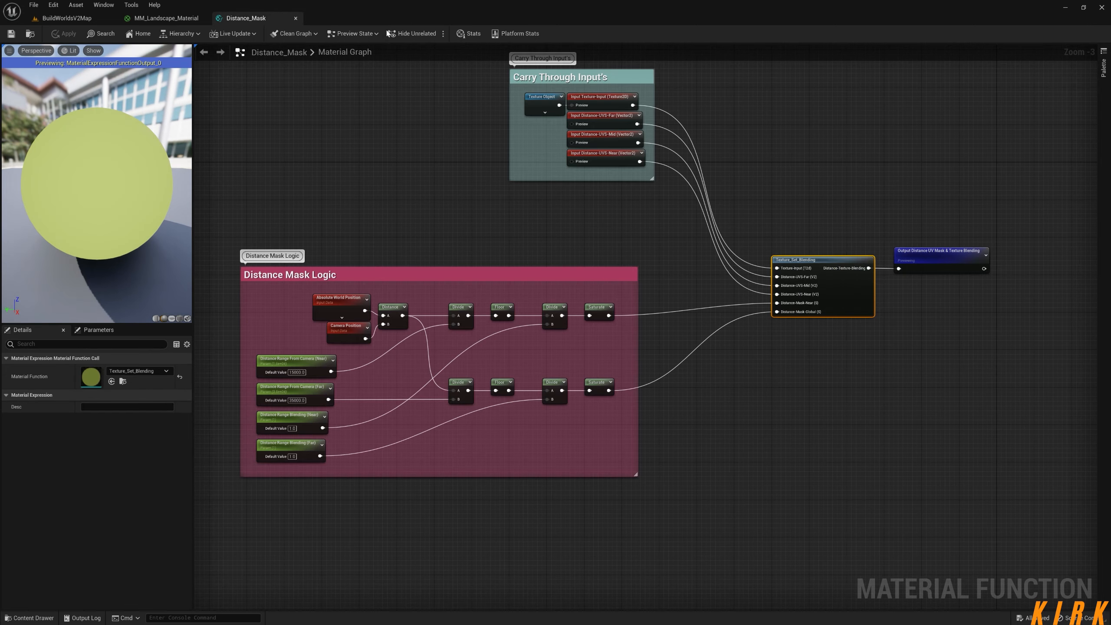
pyautogui.click(295, 18)
pyautogui.moveTo(690, 324); pyautogui.dragTo(677, 367, button='right')
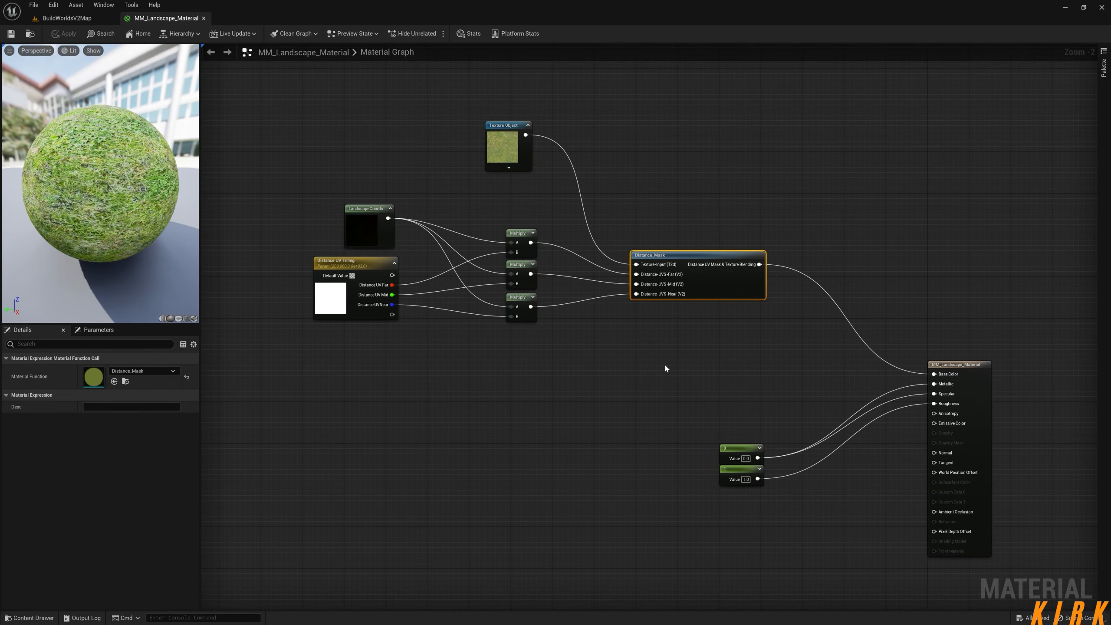
pyautogui.moveTo(545, 394); pyautogui.dragTo(571, 368, button='right')
# Open the Master folder inside Landscape-Shader's Layers folder in the project content
pyautogui.click(31, 618)
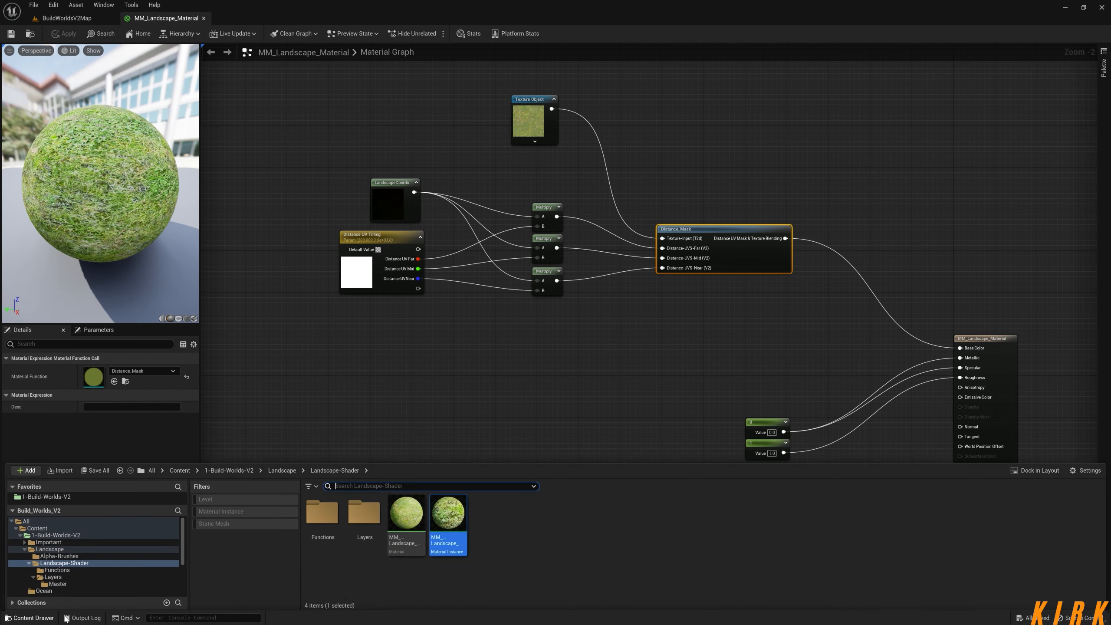
pyautogui.doubleClick(373, 512)
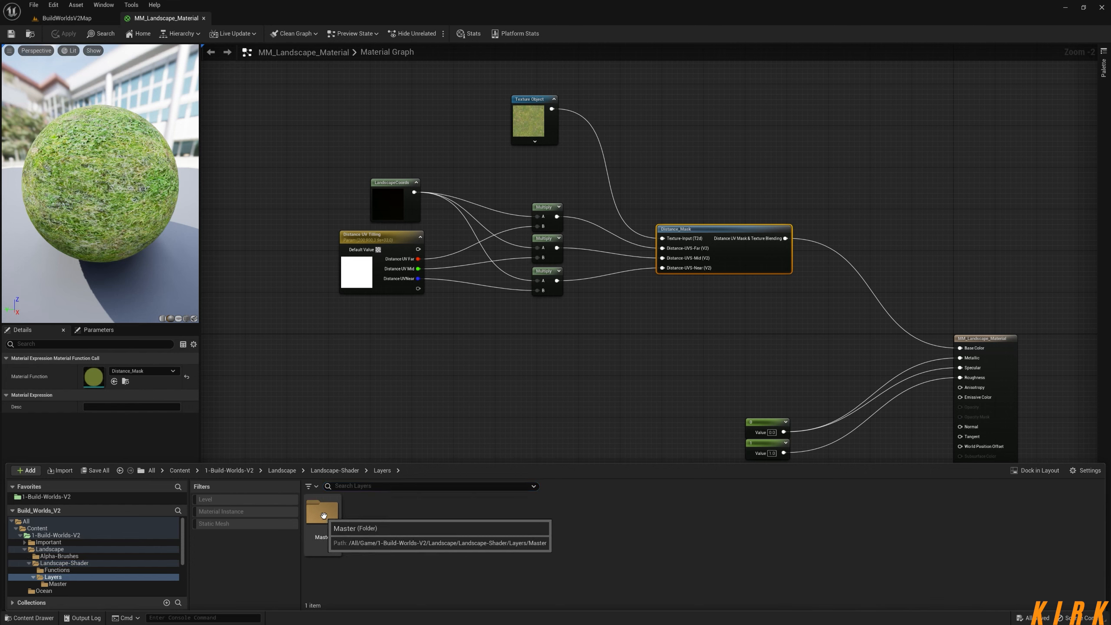
pyautogui.doubleClick(333, 523)
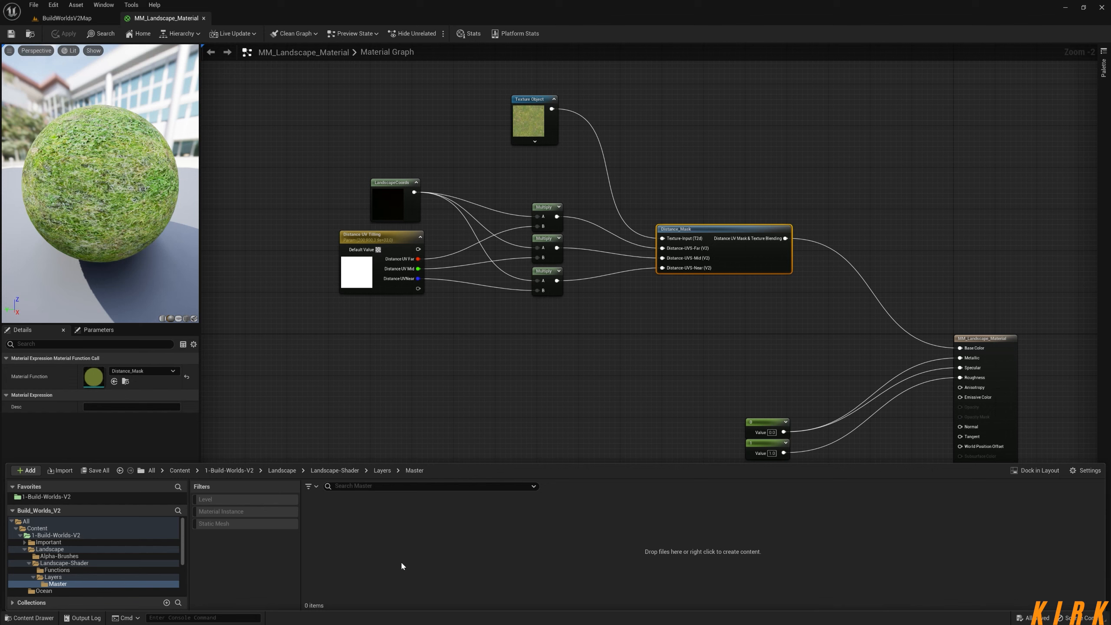
# Create a material instance named MF_Master_Layer in the Master folder and duplicate it under the default name
pyautogui.rightClick(363, 520)
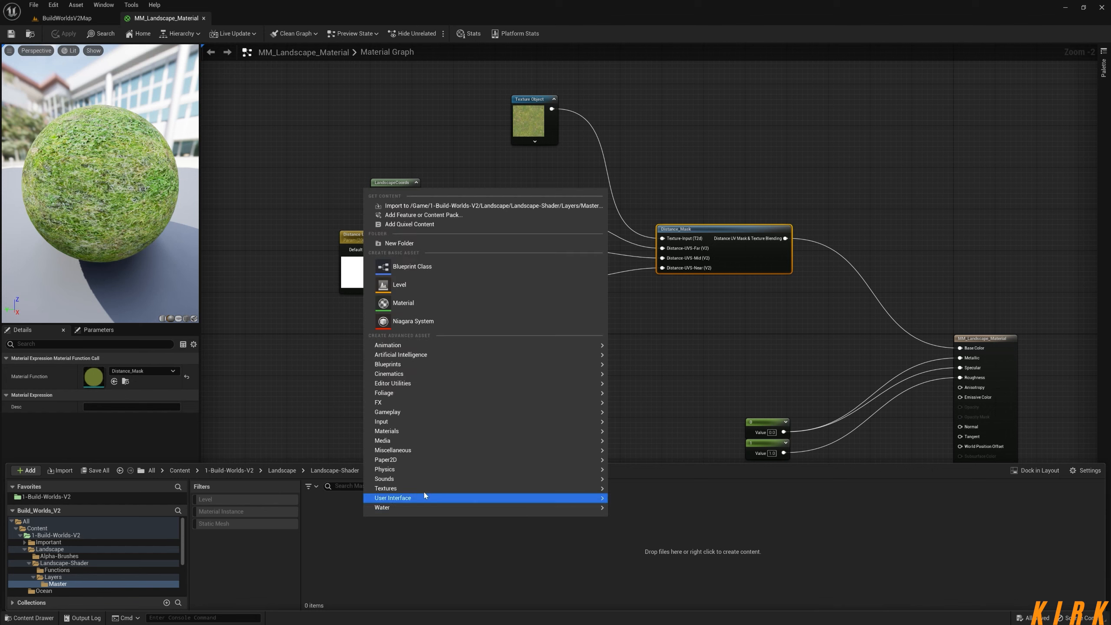
pyautogui.moveTo(414, 432)
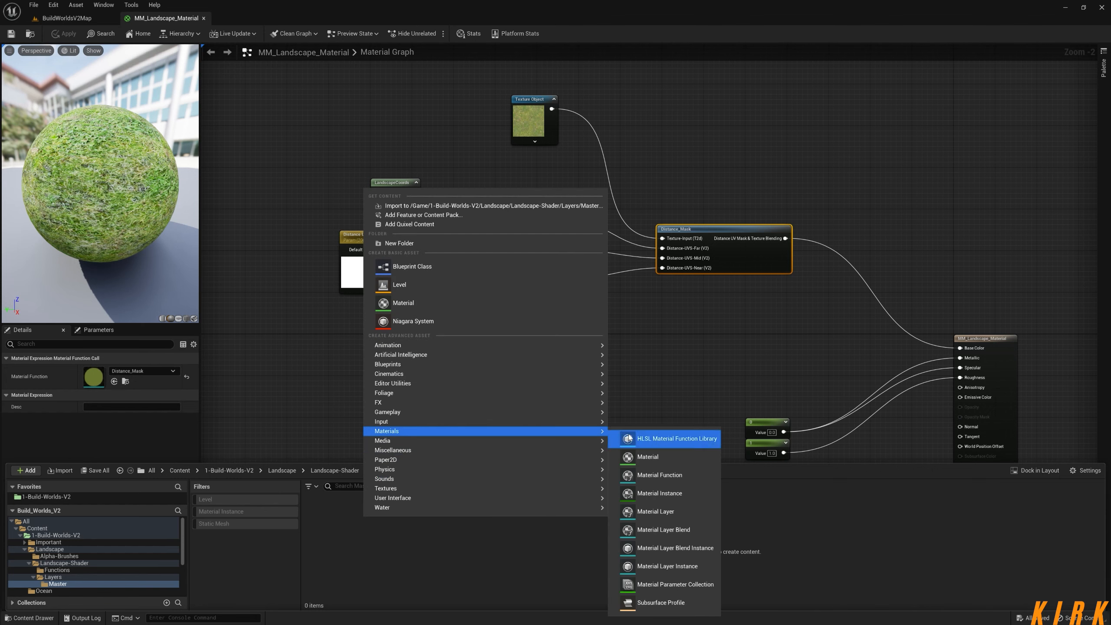
pyautogui.click(689, 494)
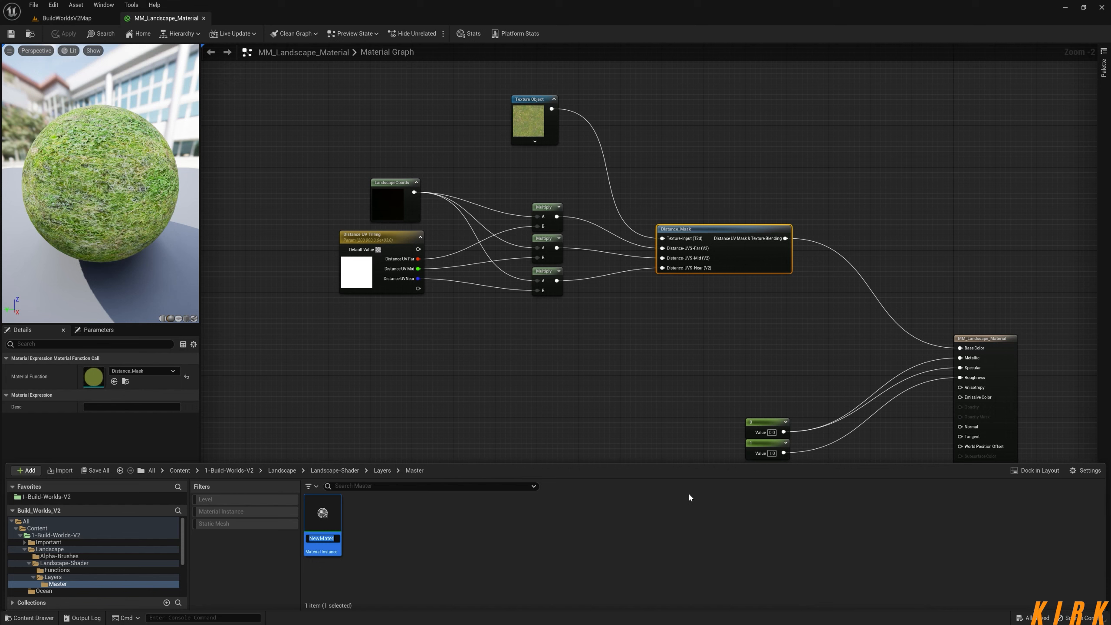
pyautogui.write('MF')
pyautogui.write('_Master')
pyautogui.write('_')
pyautogui.write('Layer')
pyautogui.press('Return')
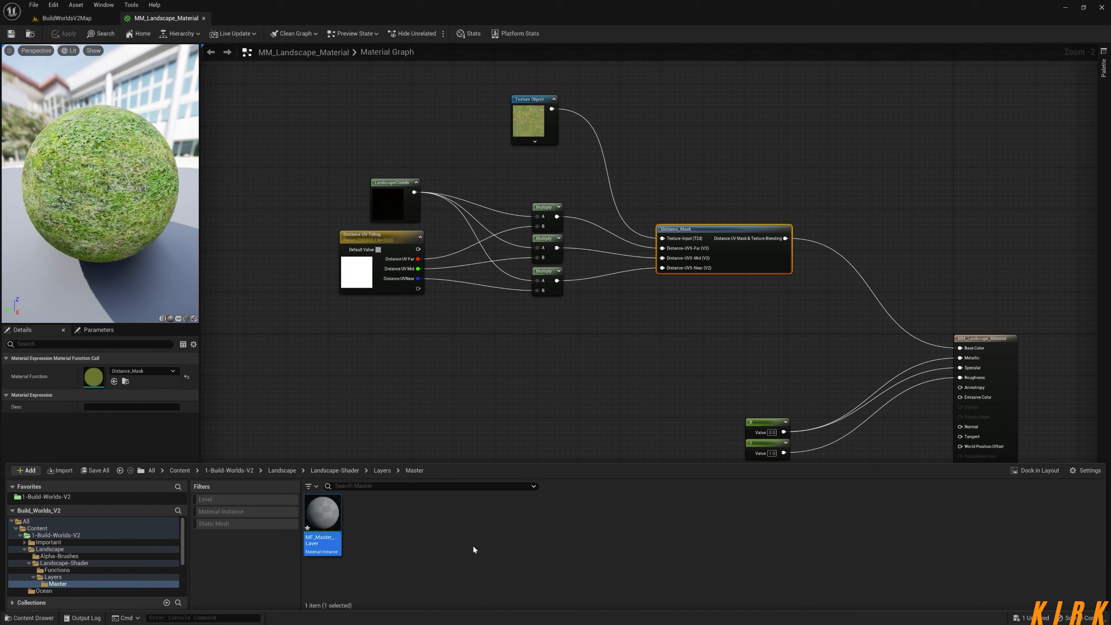
pyautogui.hotkey('ctrl', 'd')
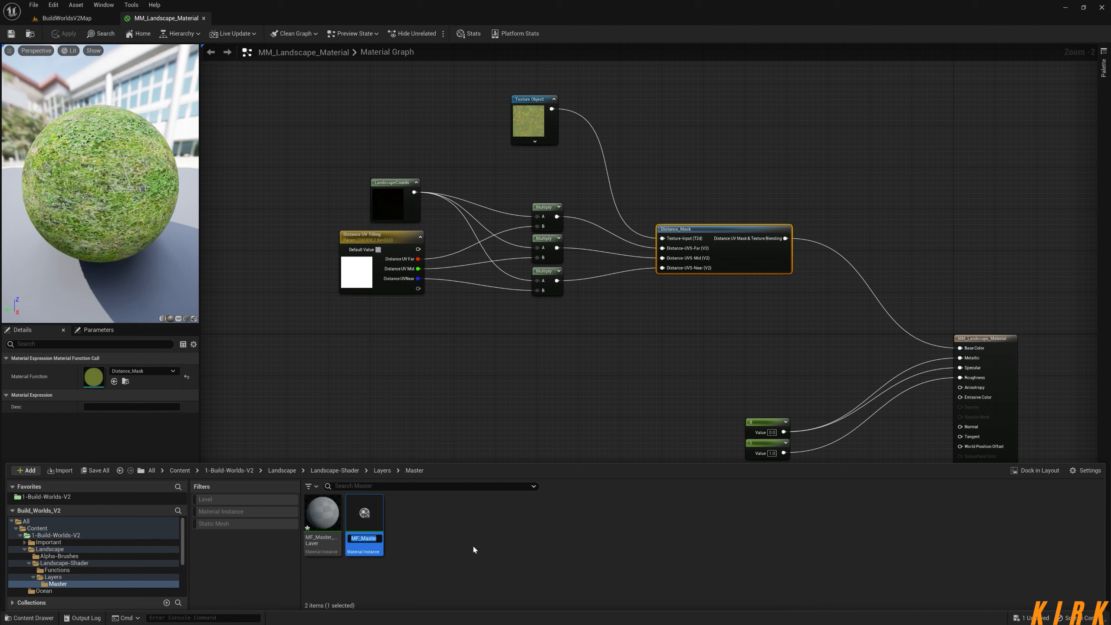
pyautogui.press('Return')
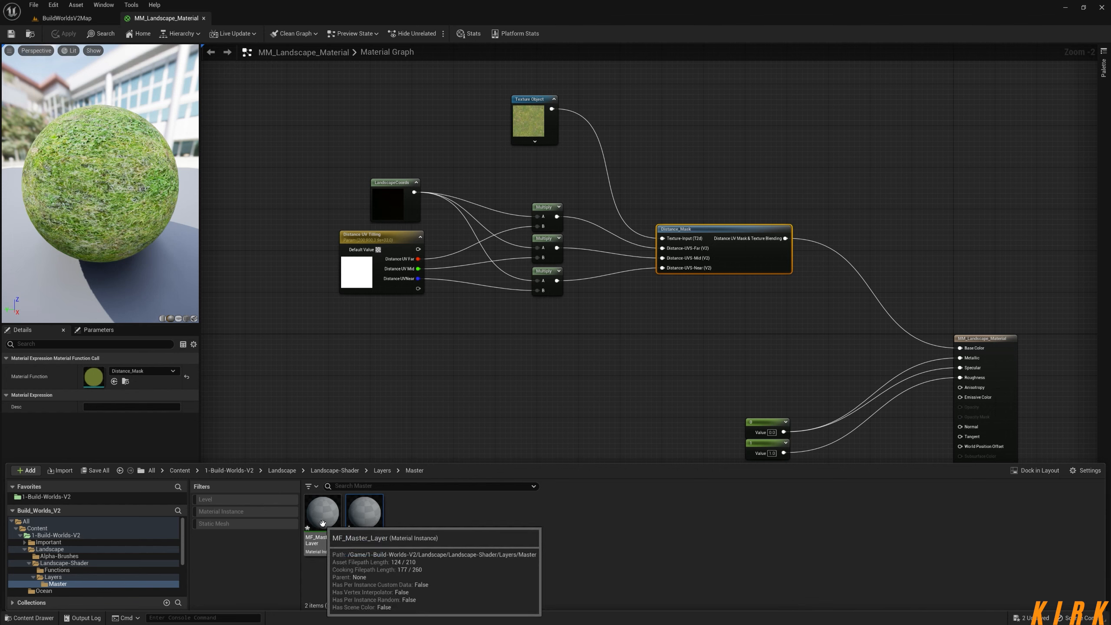
# Delete the duplicate and the original MF_Master_Layer material instances from the Master folder
pyautogui.click(363, 519)
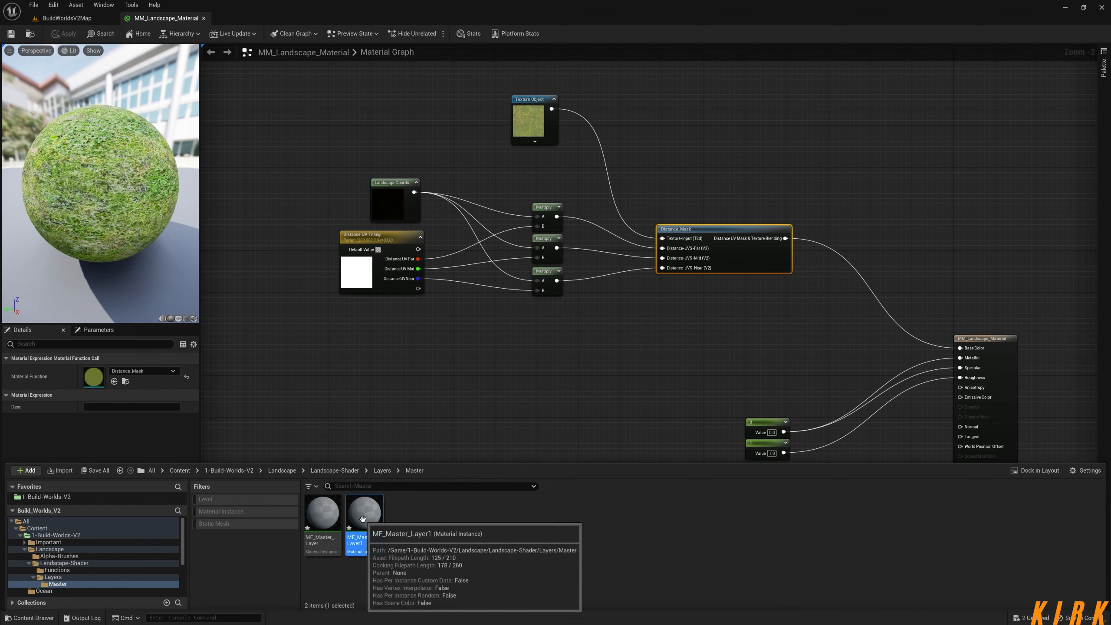
pyautogui.press('Delete')
pyautogui.click(468, 458)
pyautogui.click(328, 522)
pyautogui.press('Delete')
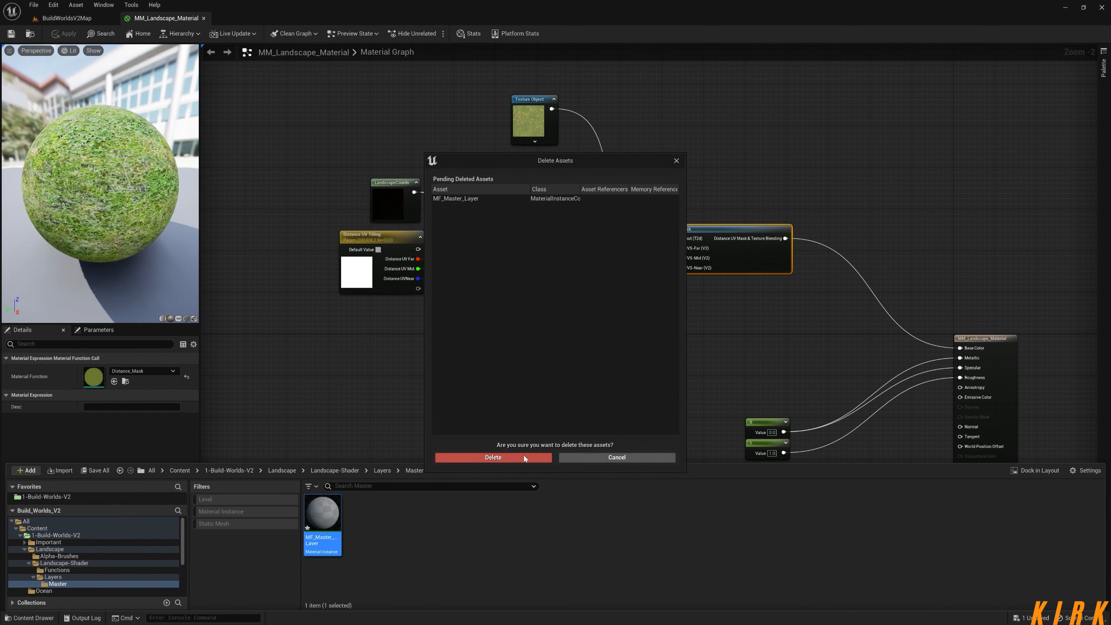
pyautogui.click(523, 456)
# Create a material function named MF_Master_Layer in the Master folder
pyautogui.rightClick(348, 528)
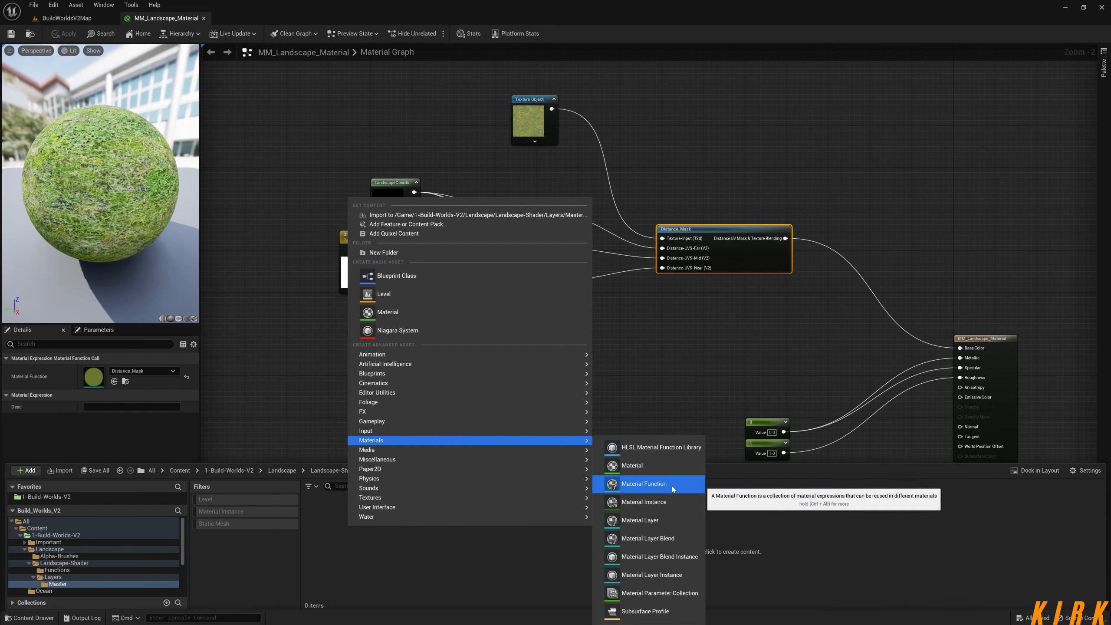
pyautogui.click(655, 486)
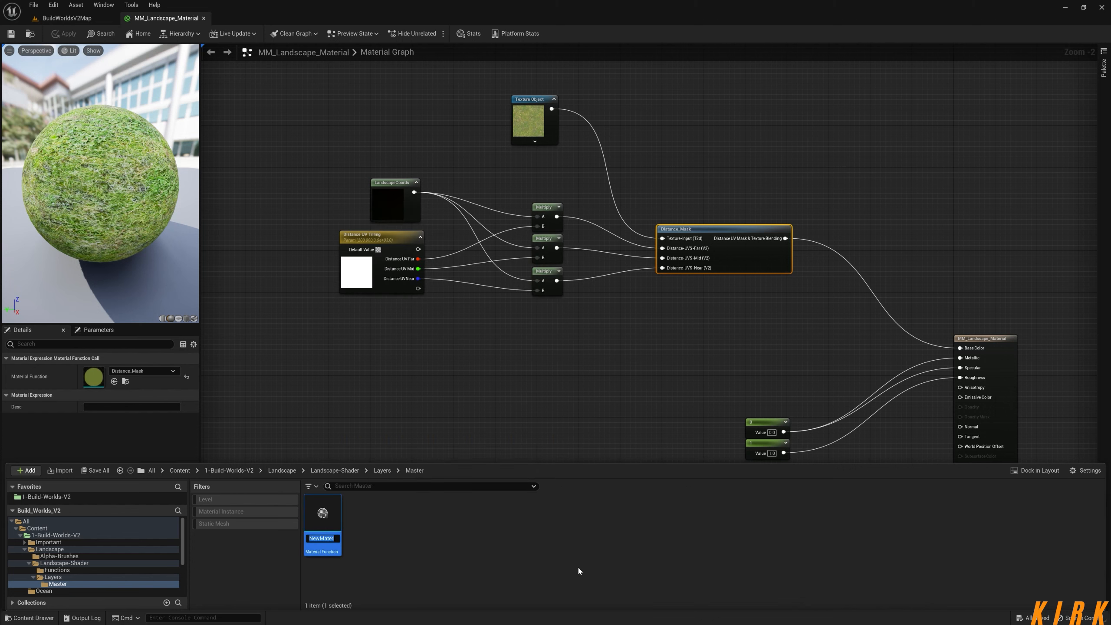
pyautogui.write('M')
pyautogui.write('F_Master')
pyautogui.write('_')
pyautogui.write('Layer')
pyautogui.press('Return')
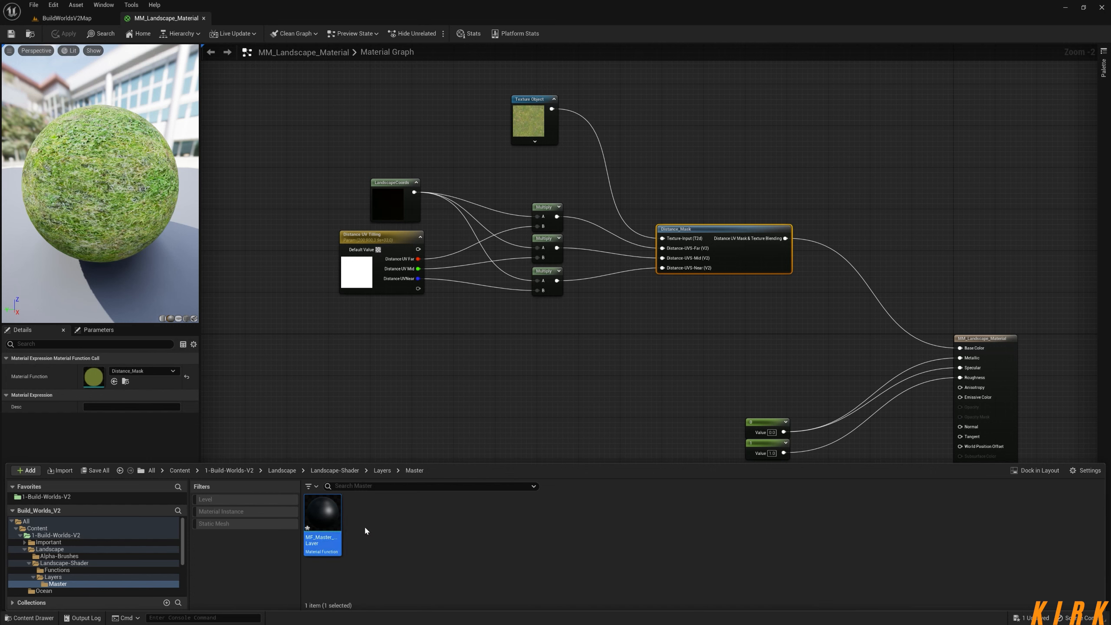
# Duplicate the MF_Master_Layer material function in the Master folder and name the copy MF_Master_Layer_Logic
pyautogui.hotkey('ctrl', 'd')
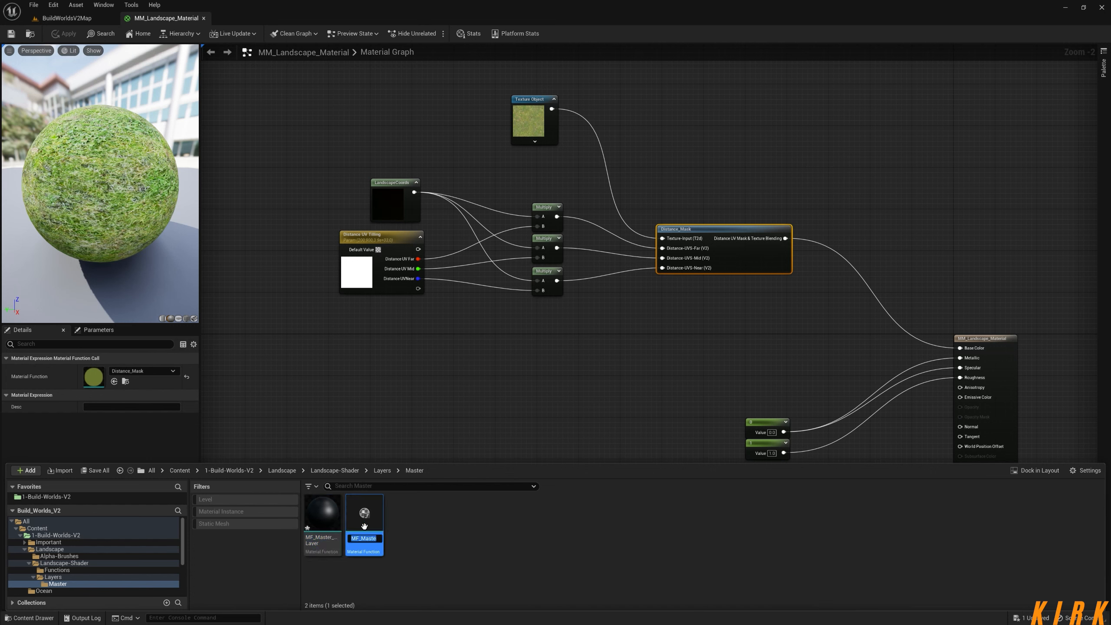
pyautogui.press('End')
pyautogui.press('BackSpace')
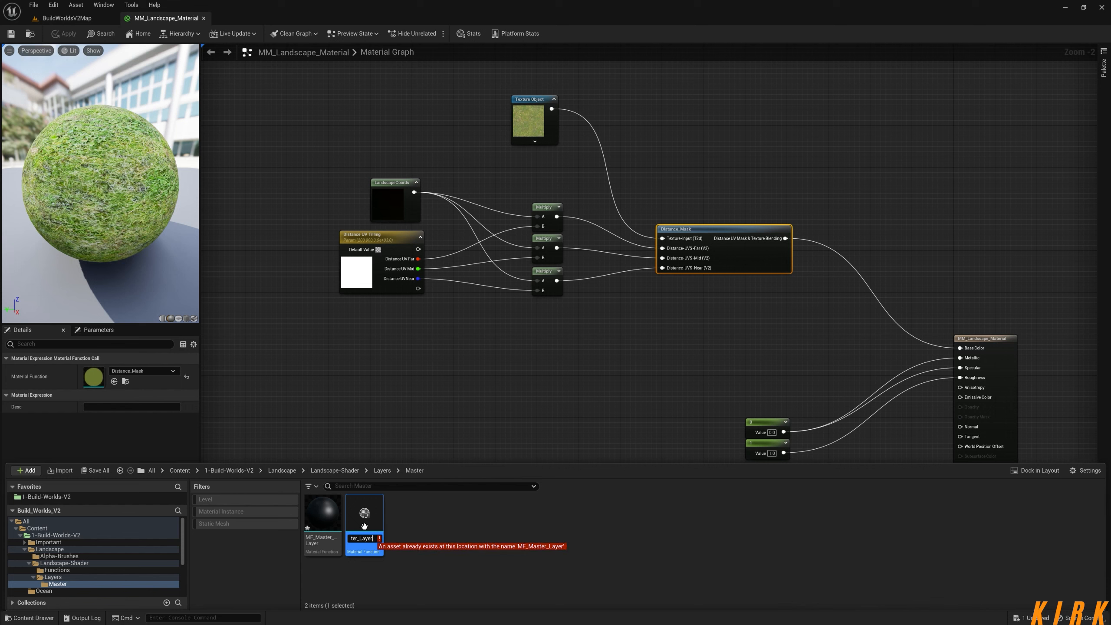
pyautogui.write('_Logic')
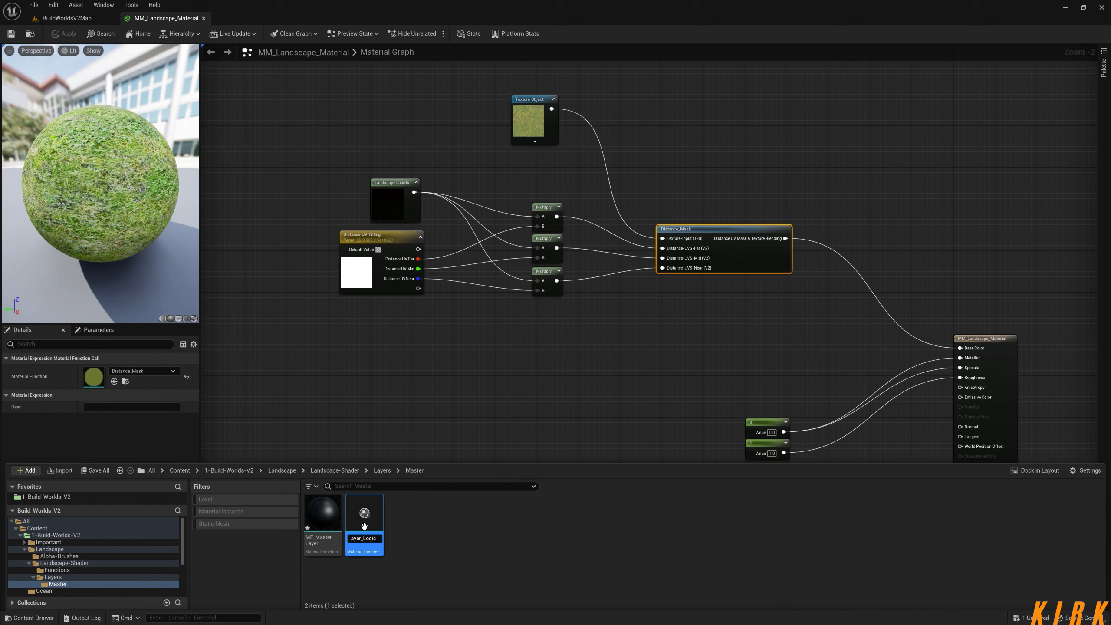
pyautogui.press('Return')
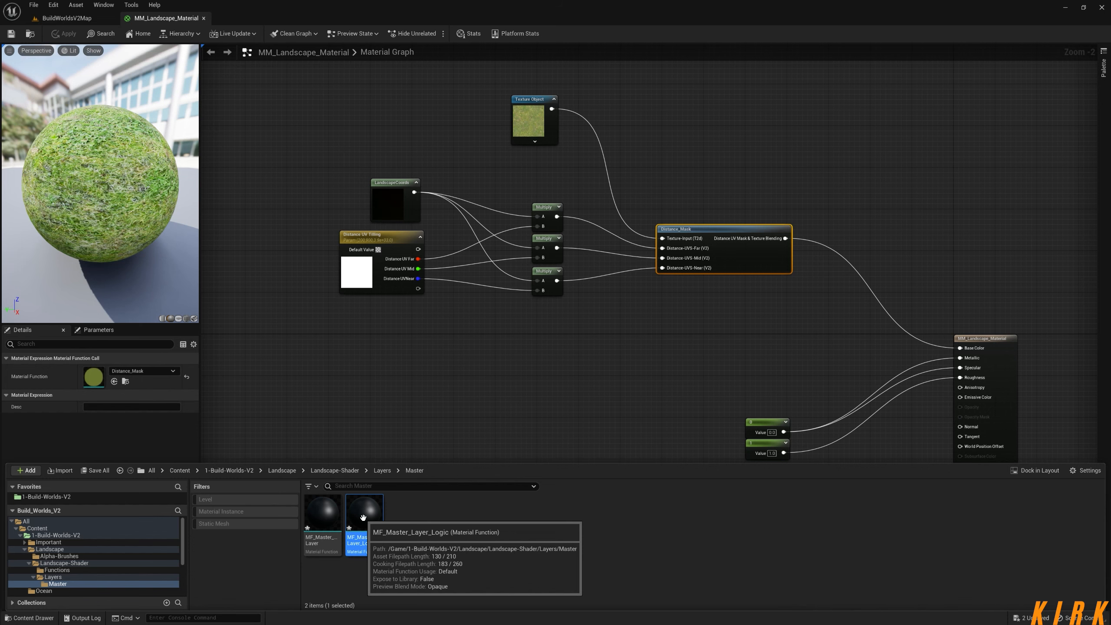
# Open the MF_Master_Layer_Logic material function for editing and hide its stats readout
pyautogui.doubleClick(365, 520)
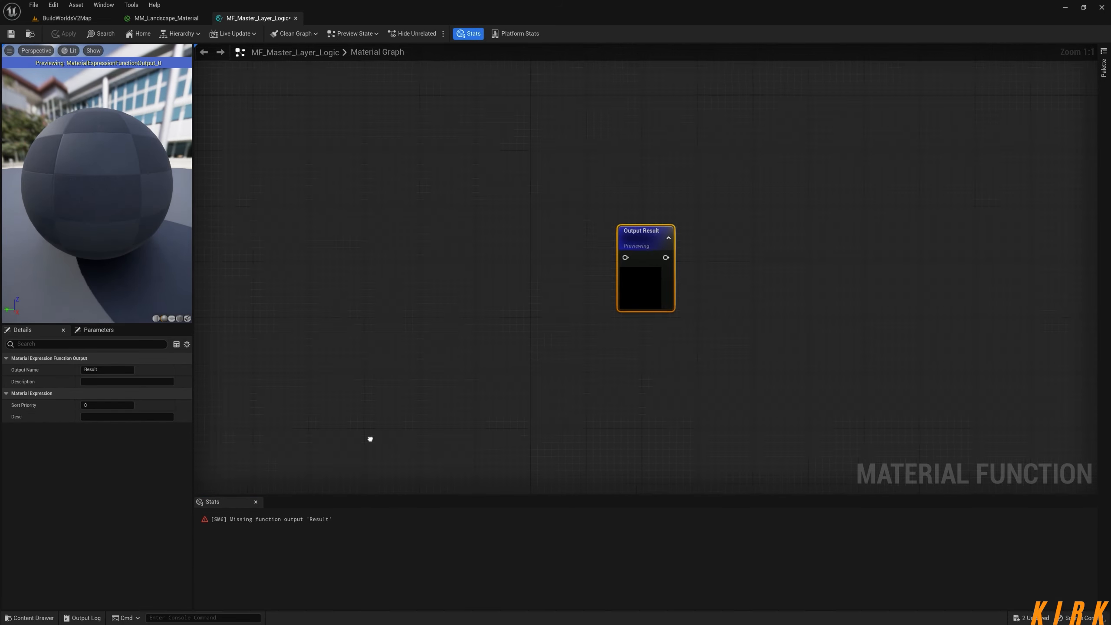
pyautogui.moveTo(370, 441); pyautogui.dragTo(553, 422, button='right')
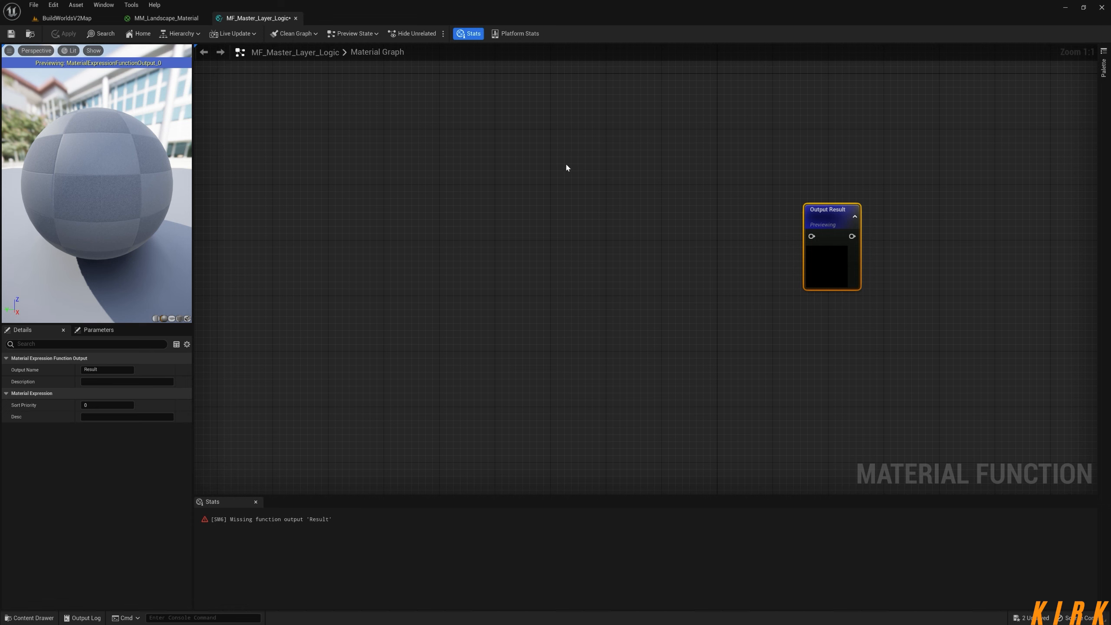
pyautogui.moveTo(426, 254); pyautogui.dragTo(543, 254, button='right')
pyautogui.scroll(-2, 485, 300)
pyautogui.scroll(-1, 535, 287)
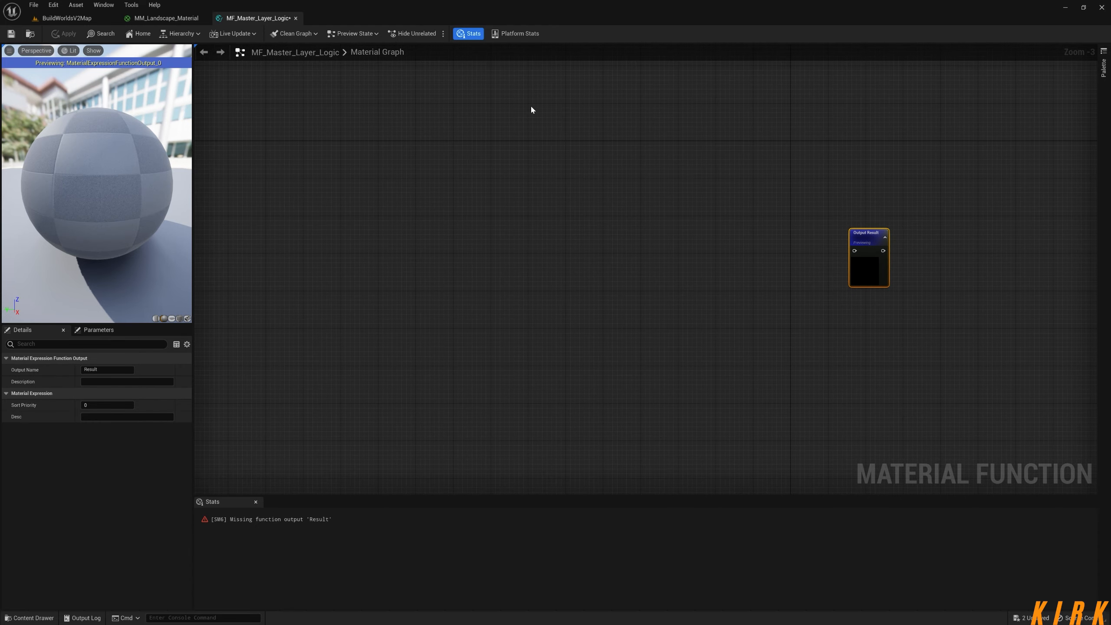
pyautogui.click(467, 34)
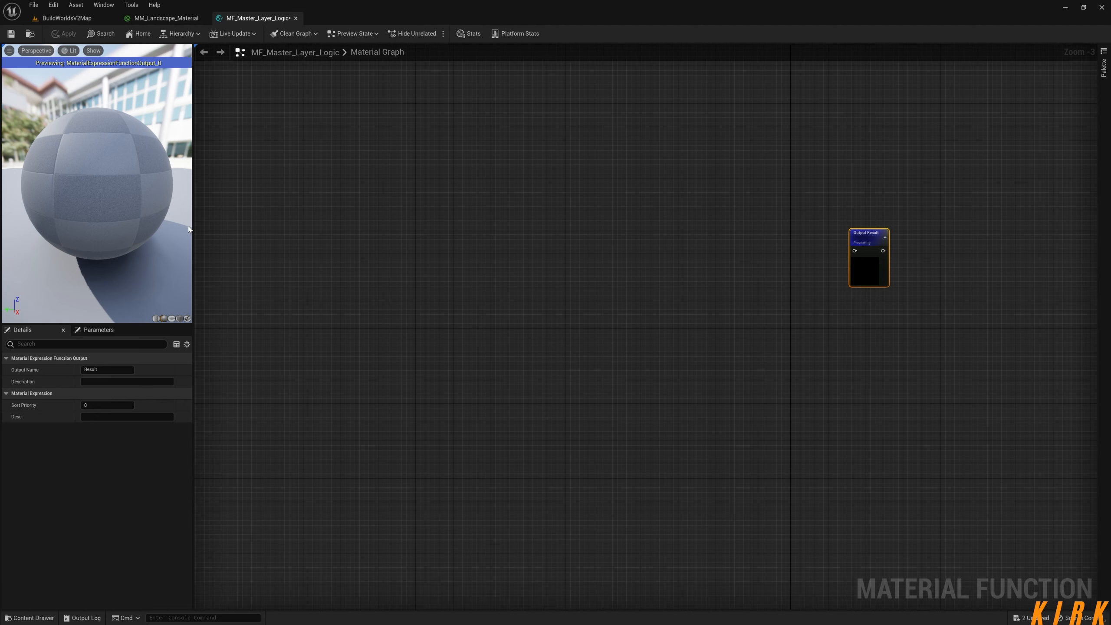
# Narrow the preview and details area slightly to widen the graph, and run the pending autosave immediately
pyautogui.moveTo(193, 224); pyautogui.dragTo(177, 224)
pyautogui.moveTo(402, 290); pyautogui.dragTo(568, 308, button='right')
pyautogui.scroll(-2, 472, 306)
pyautogui.scroll(1, 560, 302)
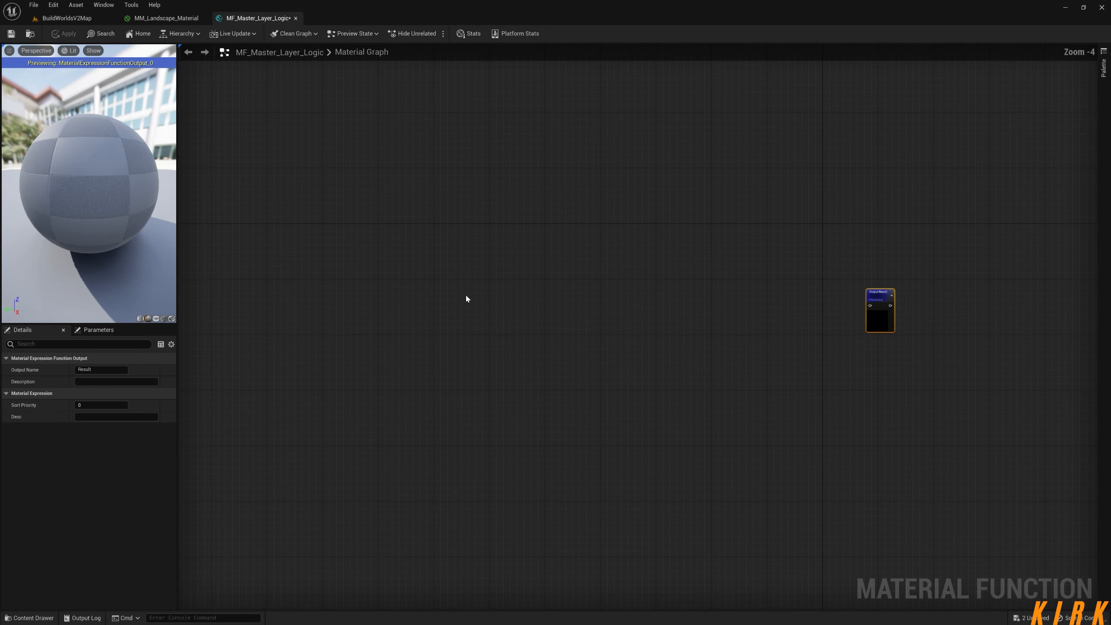
pyautogui.moveTo(466, 299); pyautogui.dragTo(529, 310, button='right')
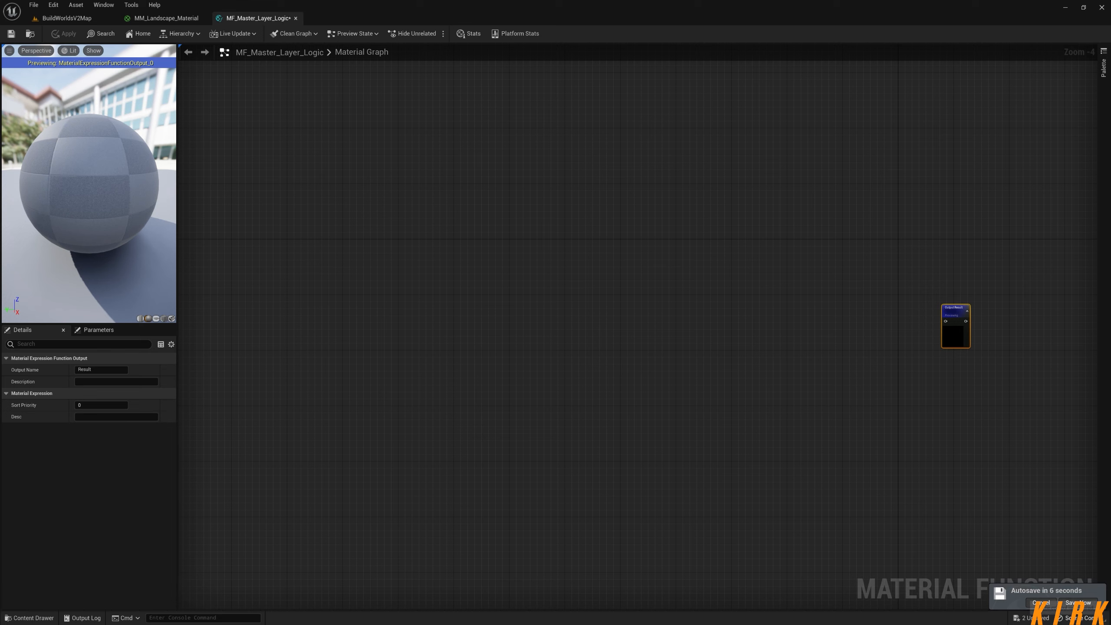
pyautogui.click(1078, 604)
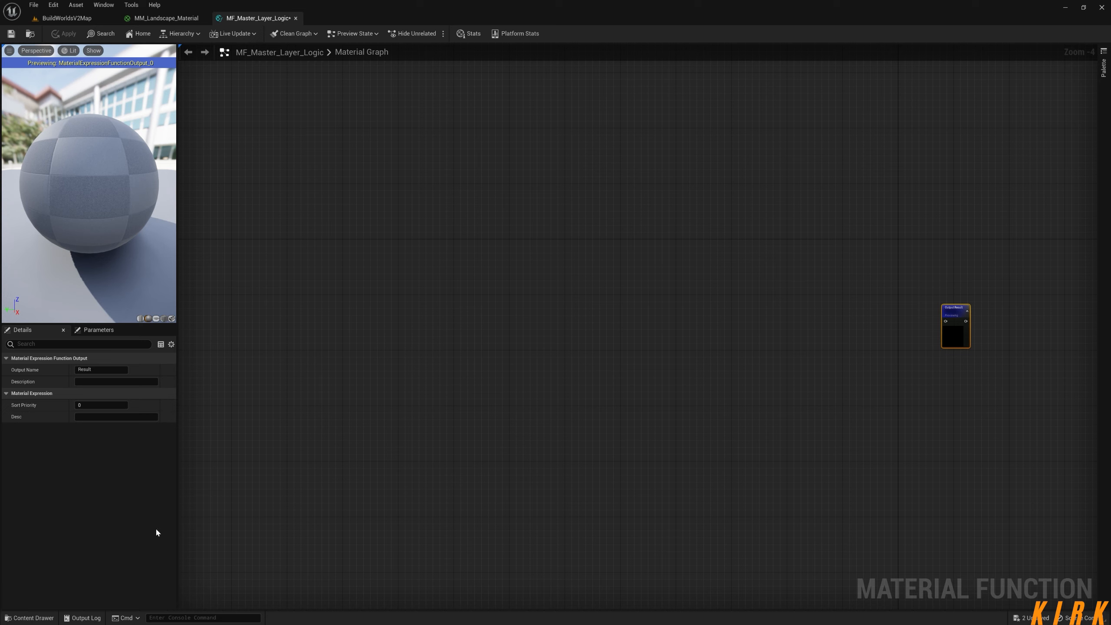
# Place the Distance_Mask function from Landscape-Shader's Functions folder in the MF_Master_Layer_Logic graph, well before the Output Result node
pyautogui.click(29, 617)
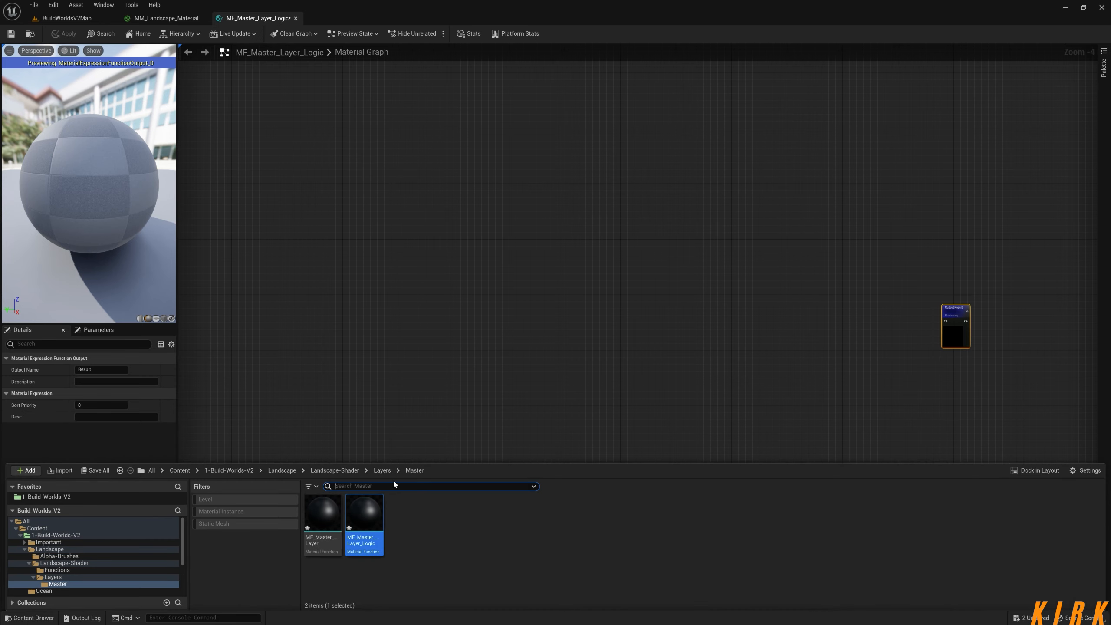
pyautogui.click(335, 470)
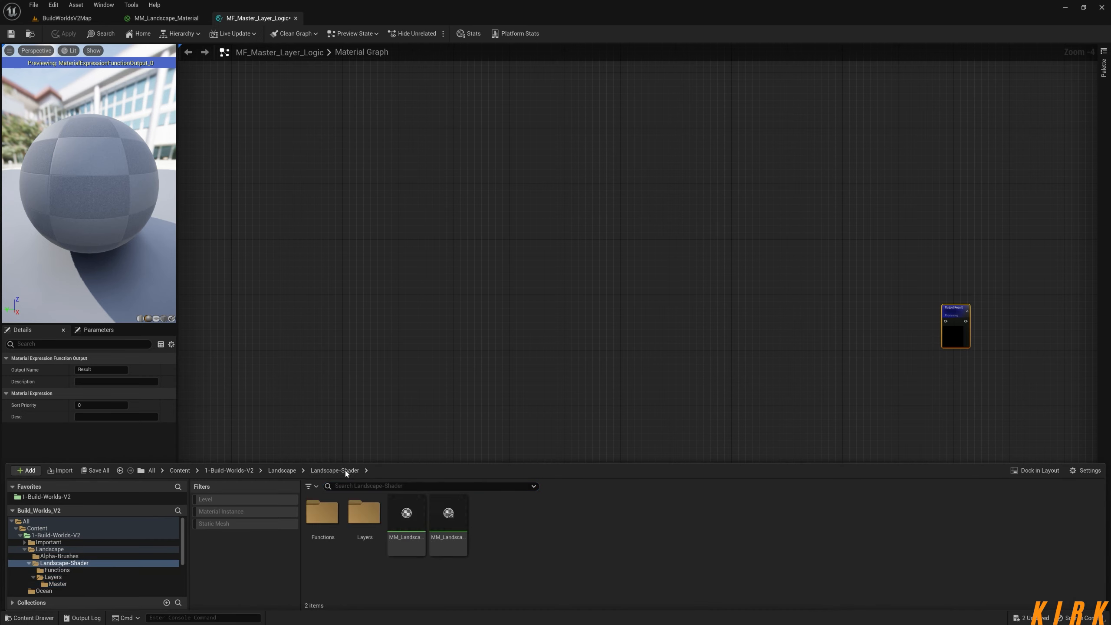
pyautogui.doubleClick(318, 532)
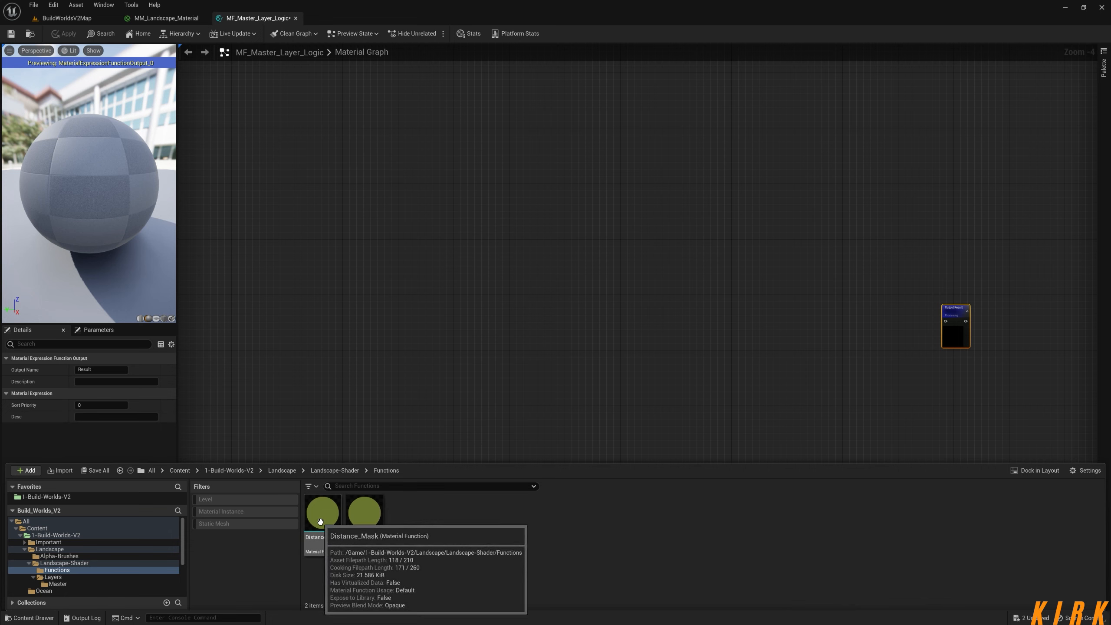
pyautogui.moveTo(328, 523); pyautogui.dragTo(453, 199)
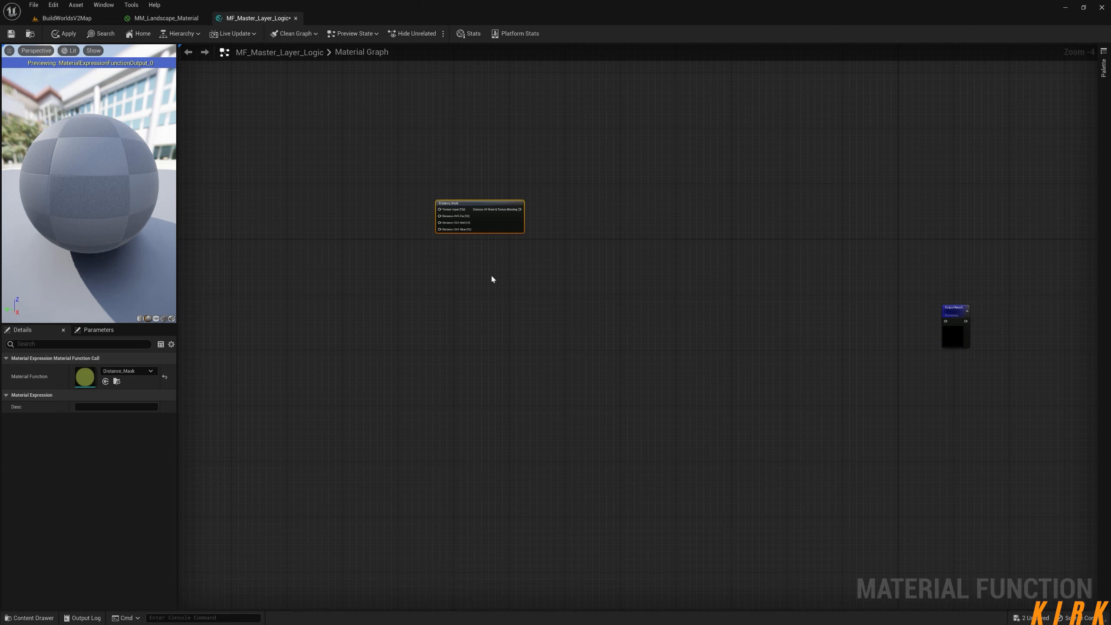
pyautogui.scroll(2, 480, 230)
pyautogui.moveTo(510, 263); pyautogui.dragTo(482, 305, button='right')
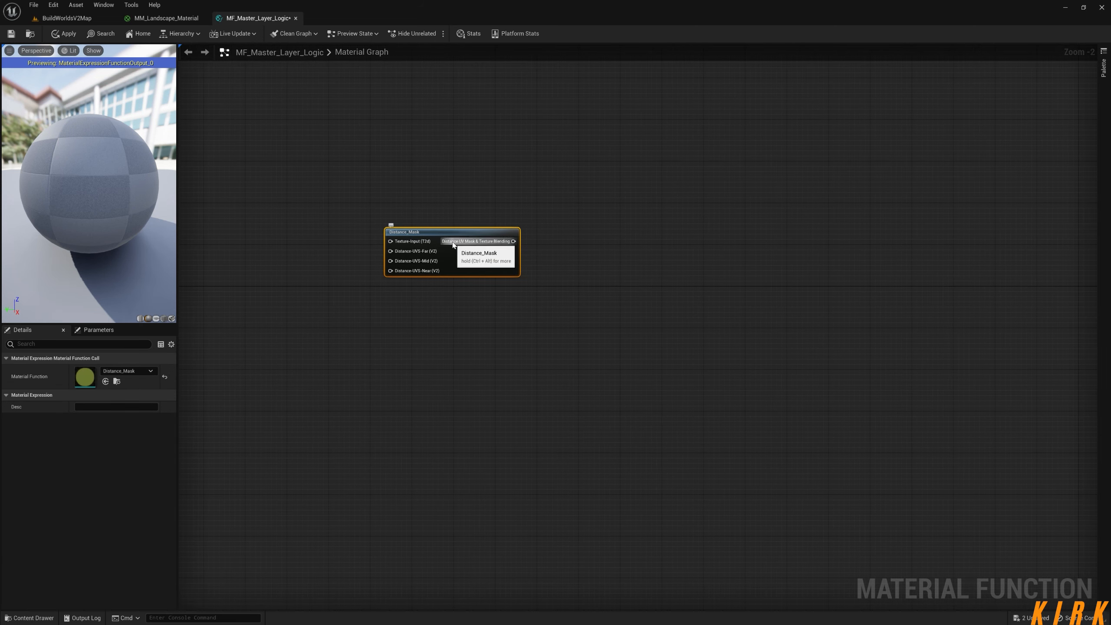
pyautogui.moveTo(444, 231); pyautogui.dragTo(455, 221)
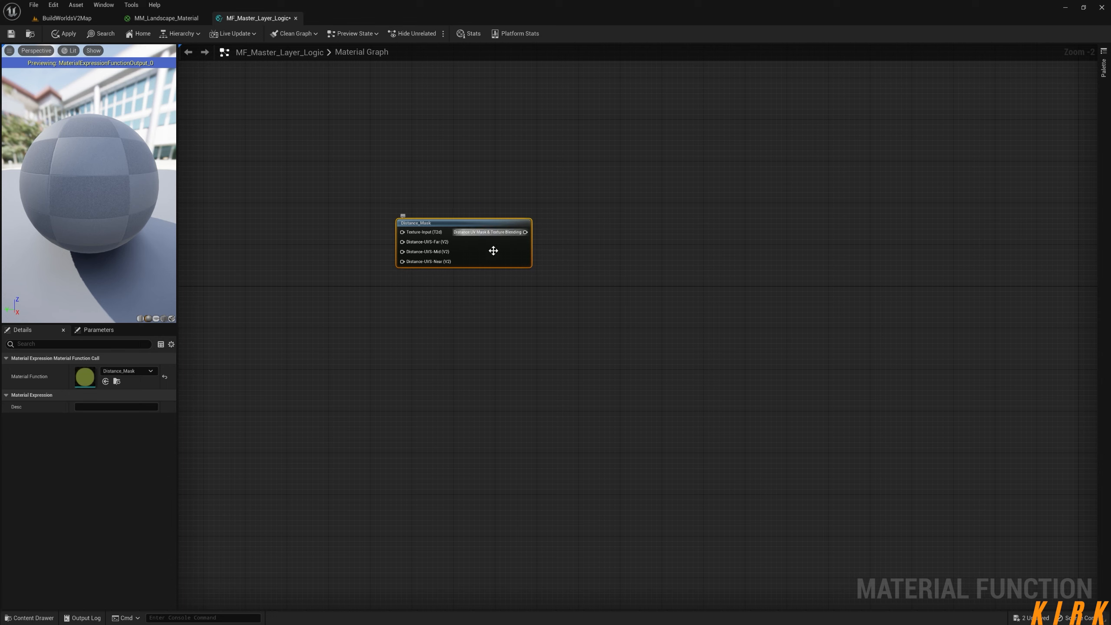
# Examine the inputs, distance logic and output inside the Distance_Mask function, and return to the MF_Master_Layer_Logic graph
pyautogui.doubleClick(466, 223)
pyautogui.moveTo(368, 264); pyautogui.dragTo(693, 306, button='right')
pyautogui.scroll(-3, 669, 384)
pyautogui.moveTo(671, 392); pyautogui.dragTo(610, 335, button='right')
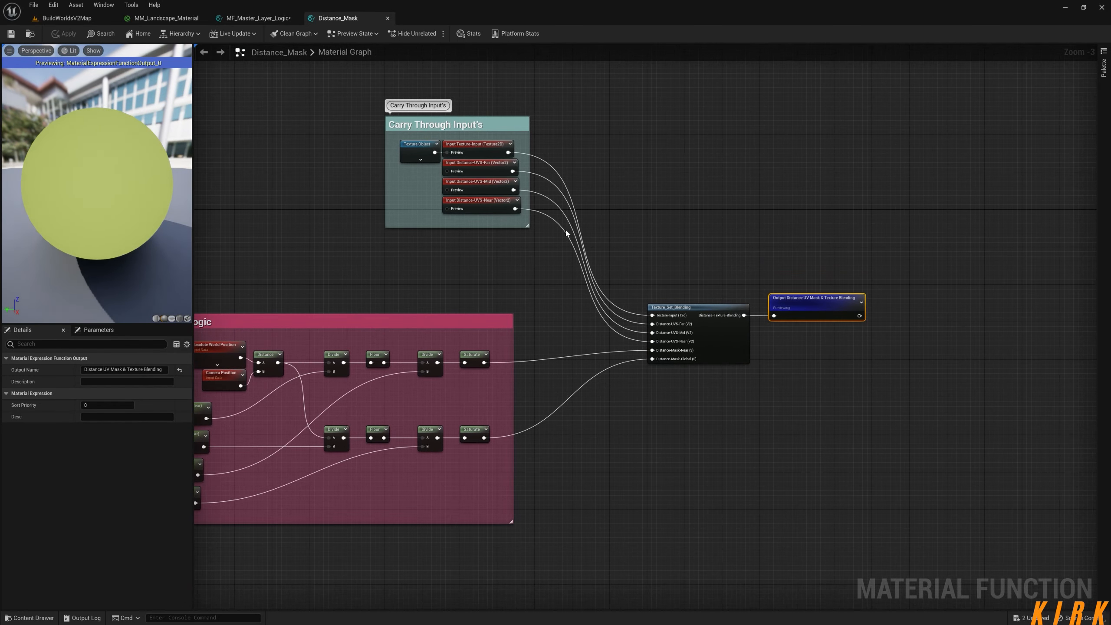
pyautogui.click(387, 19)
pyautogui.moveTo(383, 247); pyautogui.dragTo(411, 226, button='right')
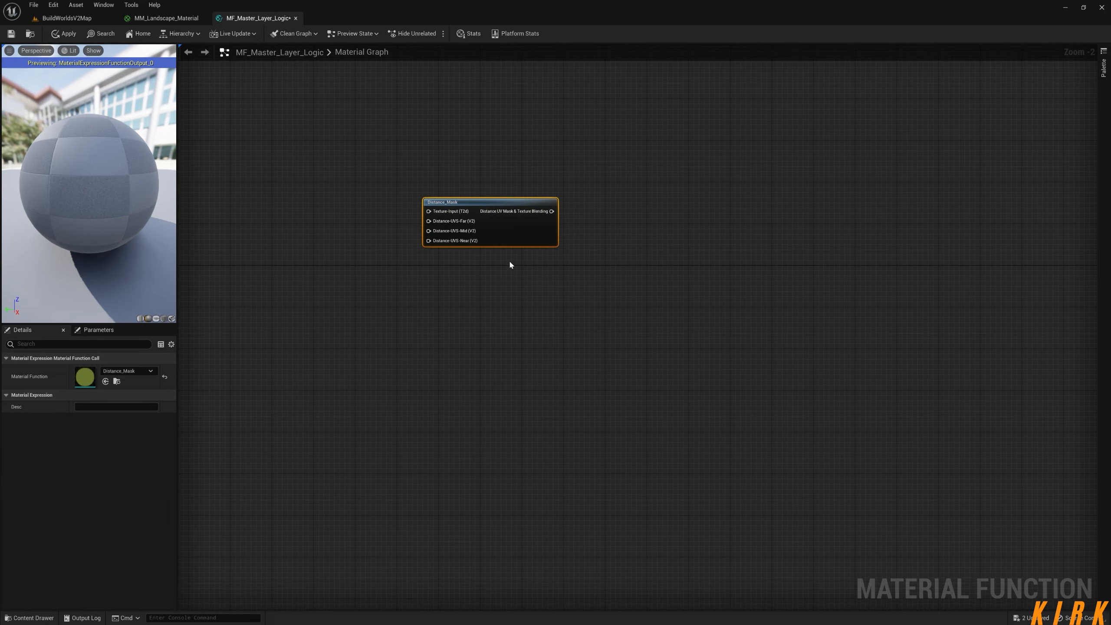
# Add three copies of the Distance_Mask node and arrange them in a column beneath the original
pyautogui.moveTo(615, 161); pyautogui.dragTo(315, 293)
pyautogui.moveTo(523, 199); pyautogui.dragTo(493, 149)
pyautogui.moveTo(520, 308); pyautogui.dragTo(533, 244, button='right')
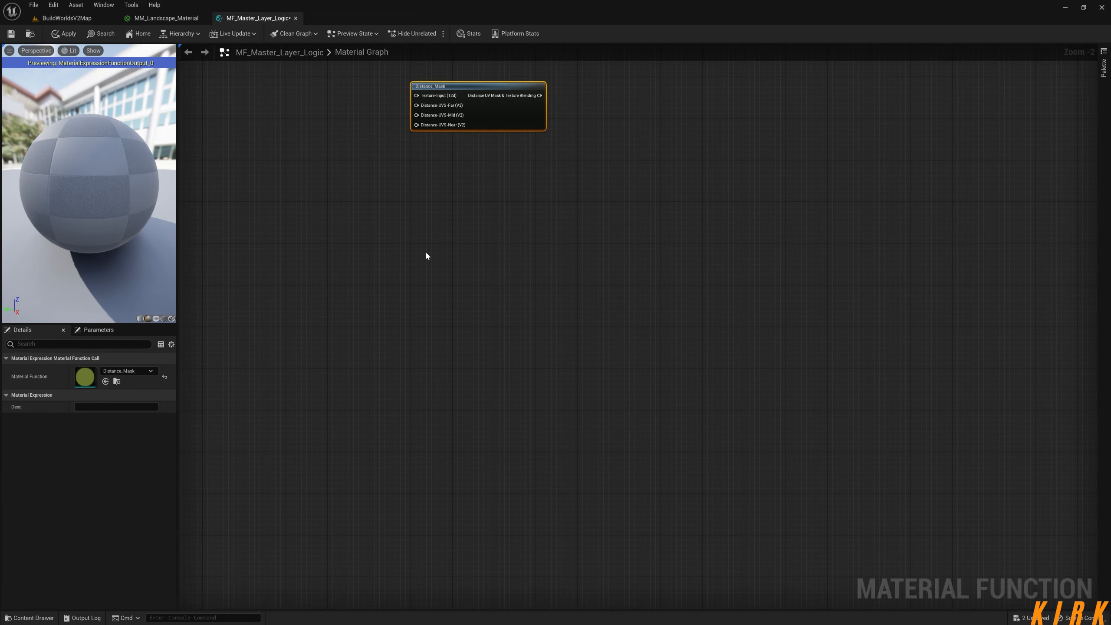
pyautogui.hotkey('ctrl', 'v')
pyautogui.moveTo(473, 255); pyautogui.dragTo(464, 209)
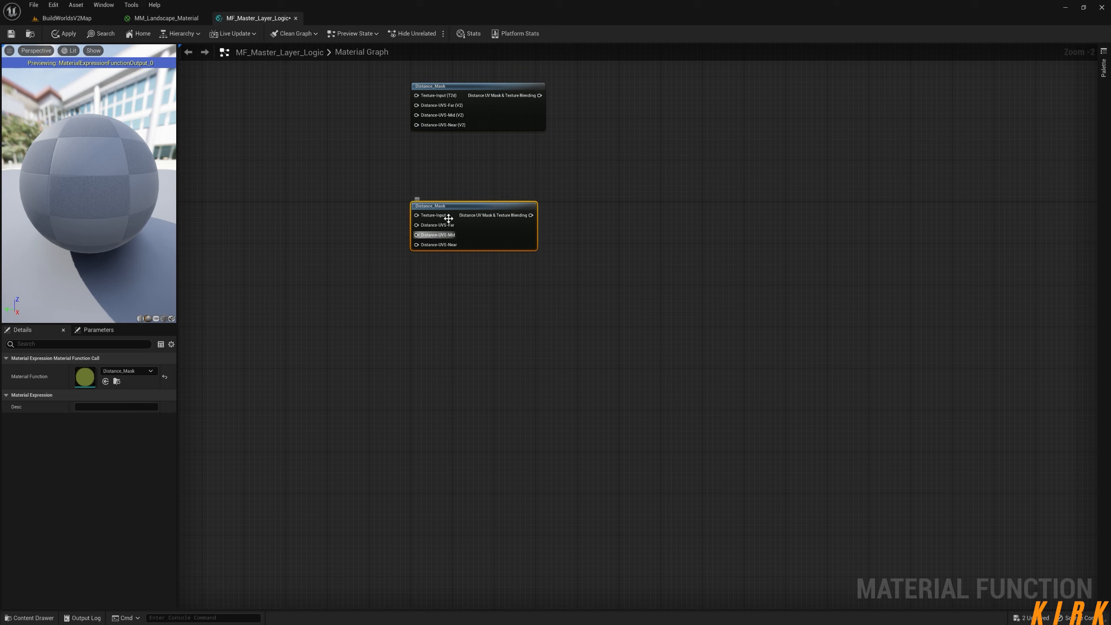
pyautogui.hotkey('ctrl', 'v')
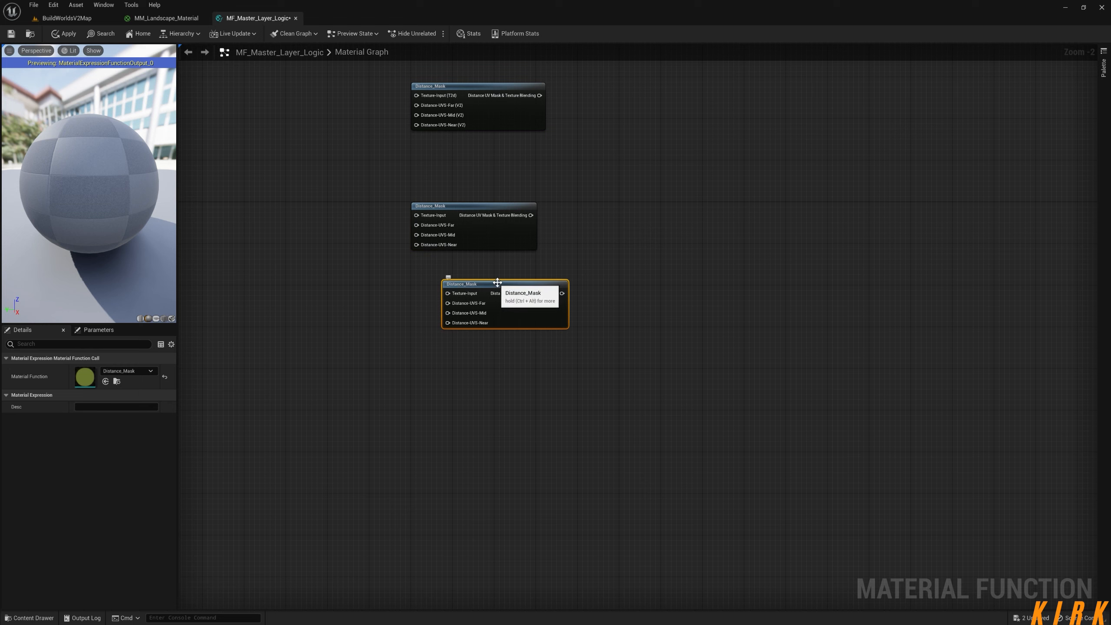
pyautogui.moveTo(513, 288); pyautogui.dragTo(487, 319)
pyautogui.hotkey('ctrl', 'v')
pyautogui.moveTo(496, 401); pyautogui.dragTo(470, 413)
pyautogui.moveTo(546, 350); pyautogui.dragTo(529, 445, button='right')
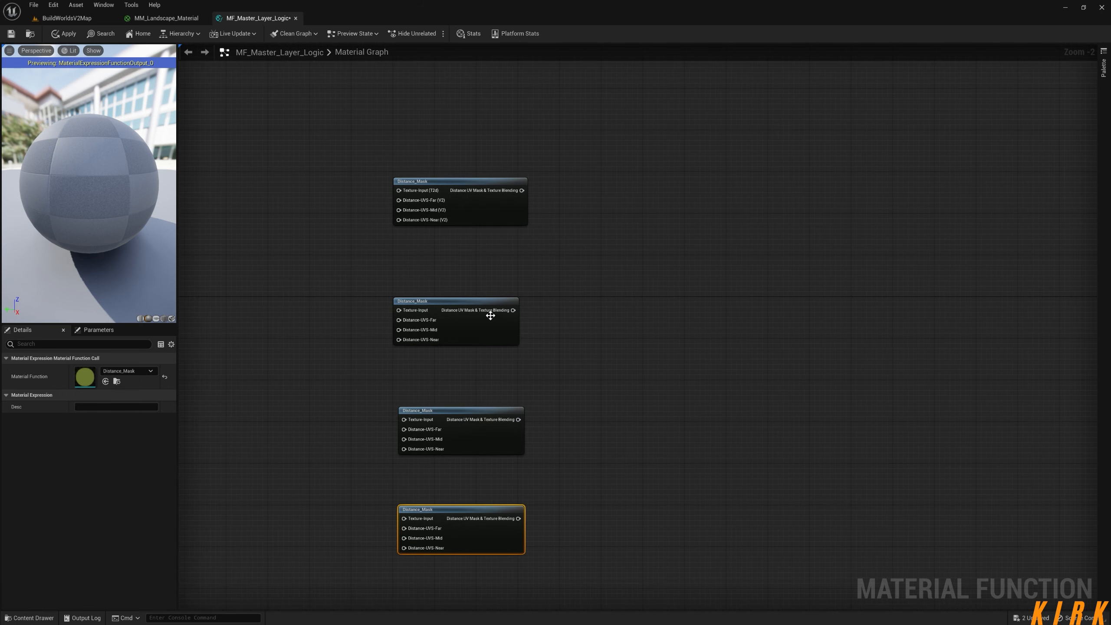
# Replace the original Distance_Mask node at the head of the column with another pasted copy
pyautogui.scroll(2, 490, 315)
pyautogui.moveTo(486, 248); pyautogui.dragTo(565, 326, button='right')
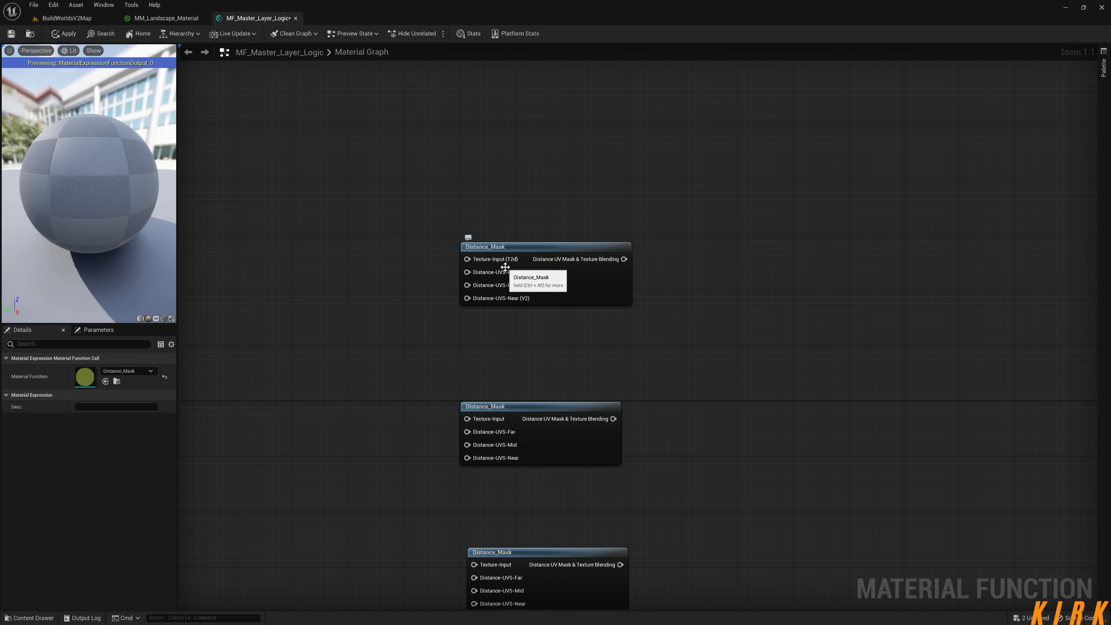
pyautogui.moveTo(644, 402); pyautogui.dragTo(660, 284, button='right')
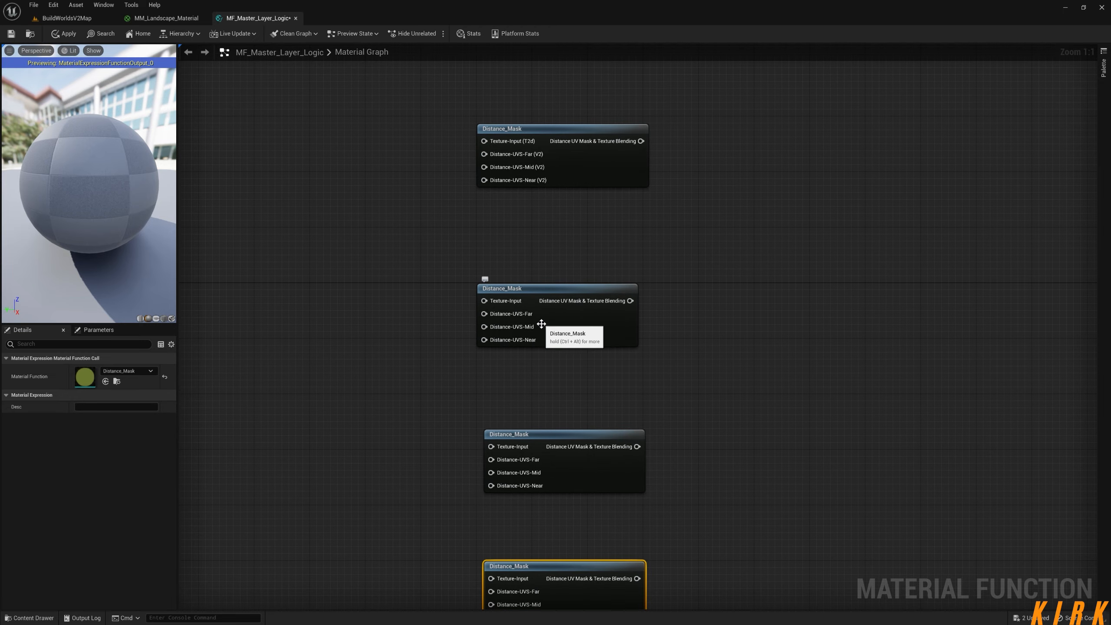
pyautogui.moveTo(552, 405); pyautogui.dragTo(553, 321, button='right')
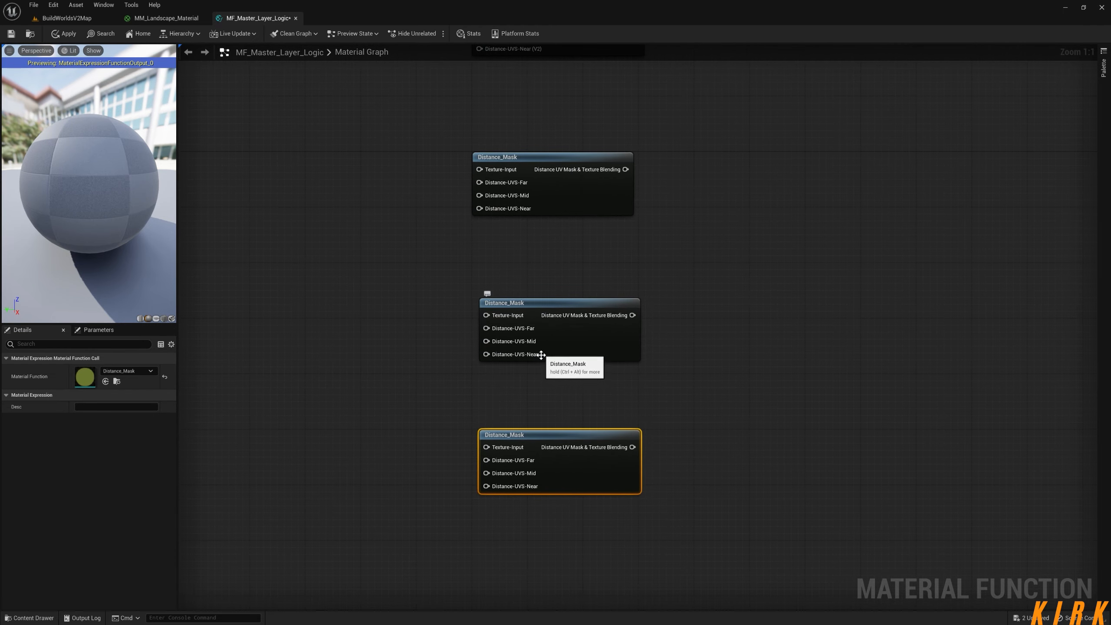
pyautogui.moveTo(626, 282); pyautogui.dragTo(590, 392, button='right')
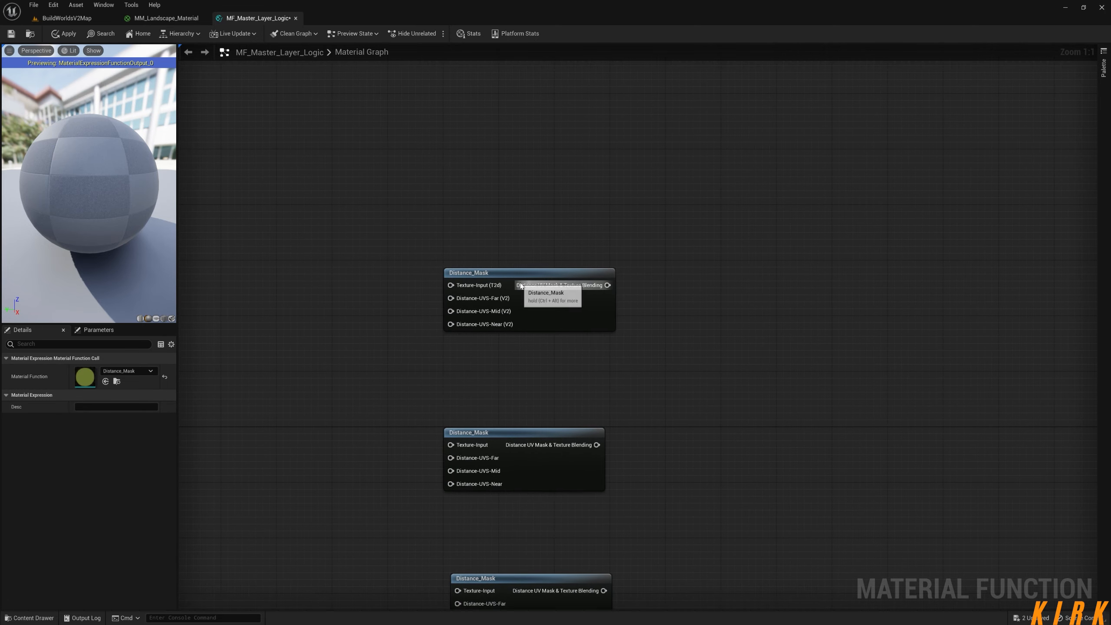
pyautogui.moveTo(520, 275)
pyautogui.mouseDown()
pyautogui.moveTo(617, 214)
pyautogui.moveTo(513, 273)
pyautogui.mouseUp()
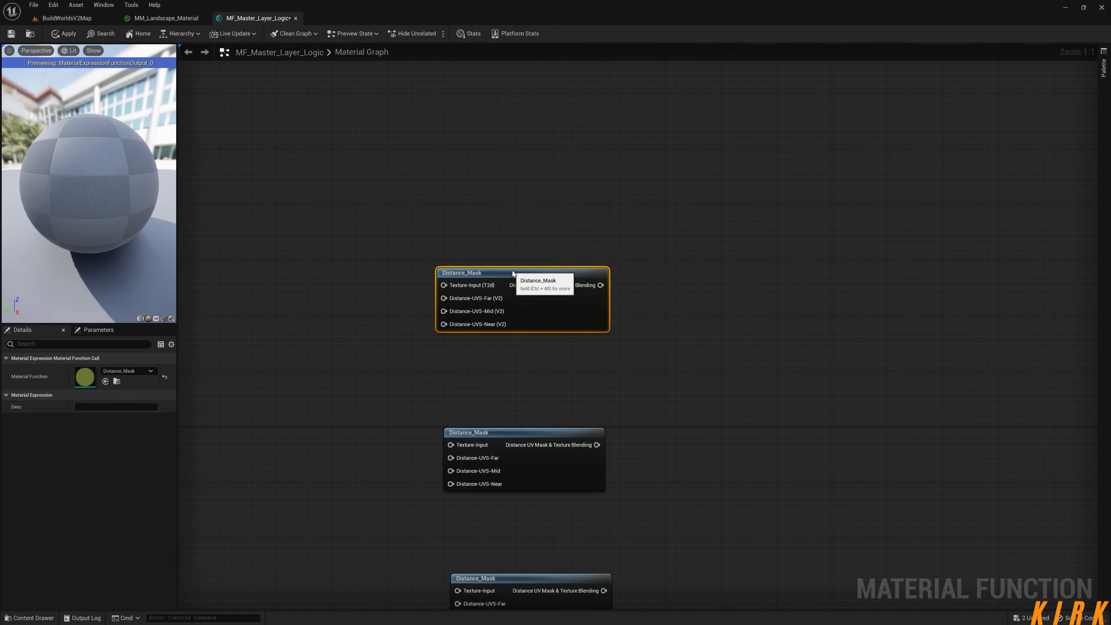
pyautogui.moveTo(541, 372); pyautogui.dragTo(545, 403, button='right')
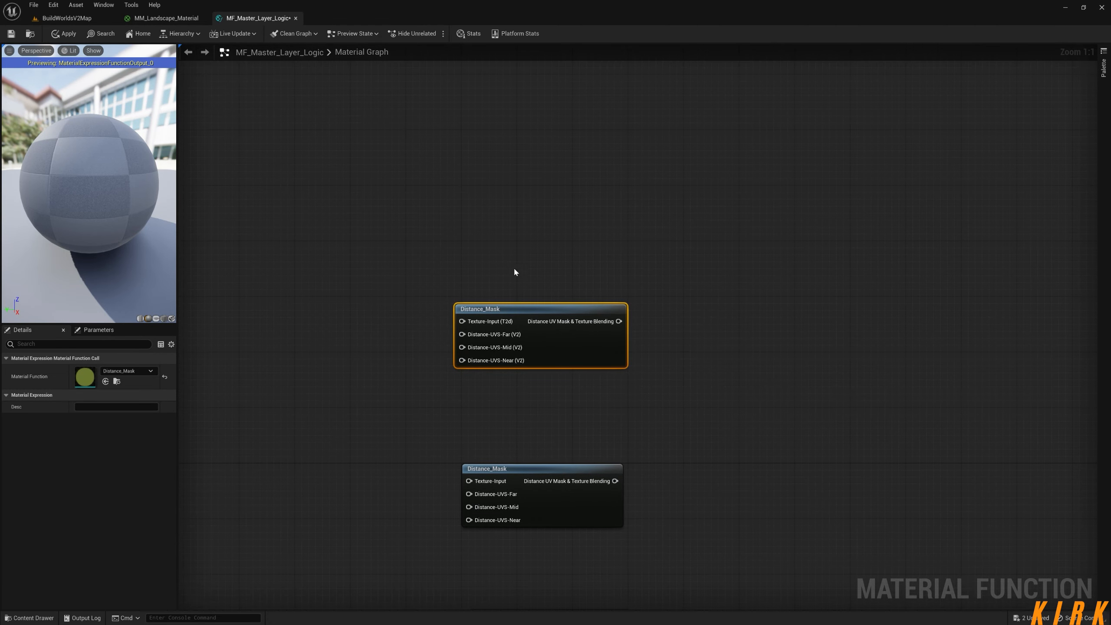
pyautogui.hotkey('ctrl', 'v')
pyautogui.click(533, 324)
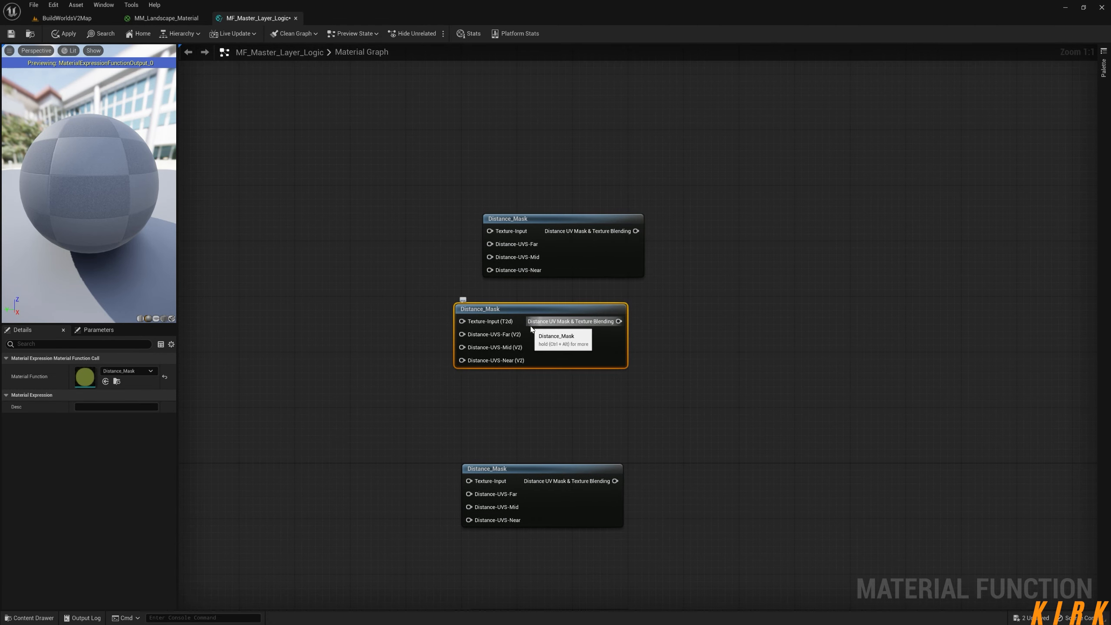
pyautogui.press('Delete')
pyautogui.moveTo(562, 219); pyautogui.dragTo(540, 315)
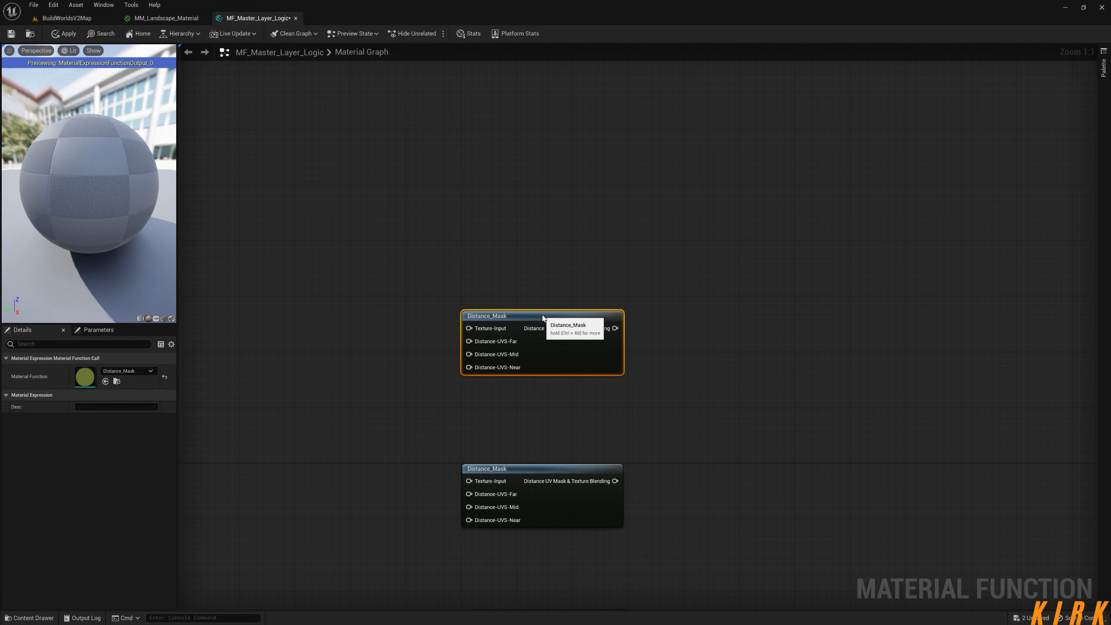
# Align the four Distance_Mask nodes along their left edges
pyautogui.moveTo(626, 481); pyautogui.dragTo(631, 307, button='right')
pyautogui.scroll(-3, 631, 307)
pyautogui.moveTo(690, 158); pyautogui.dragTo(535, 468)
pyautogui.hotkey('shift', 'a')
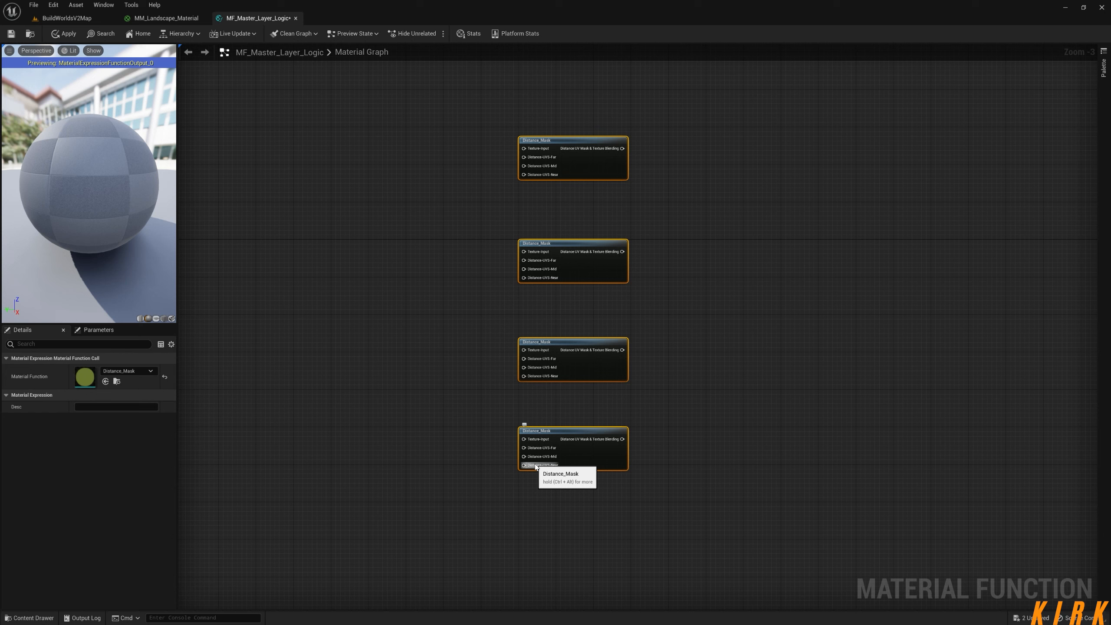
pyautogui.click(689, 401)
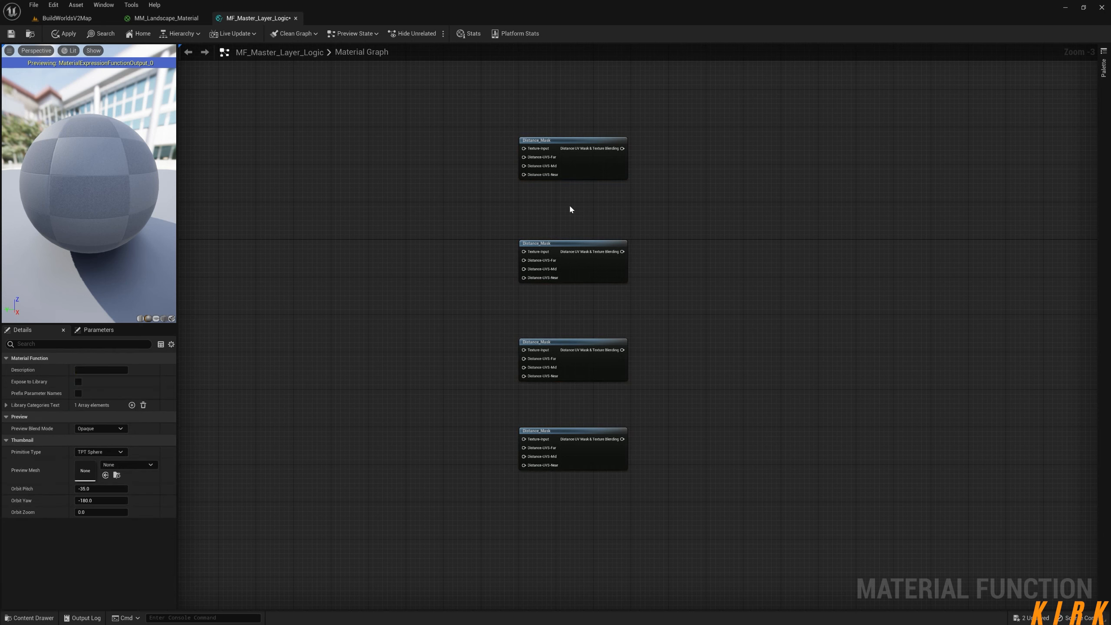
# Space the four Distance_Mask nodes evenly in a tighter vertical column
pyautogui.moveTo(574, 147); pyautogui.dragTo(574, 138)
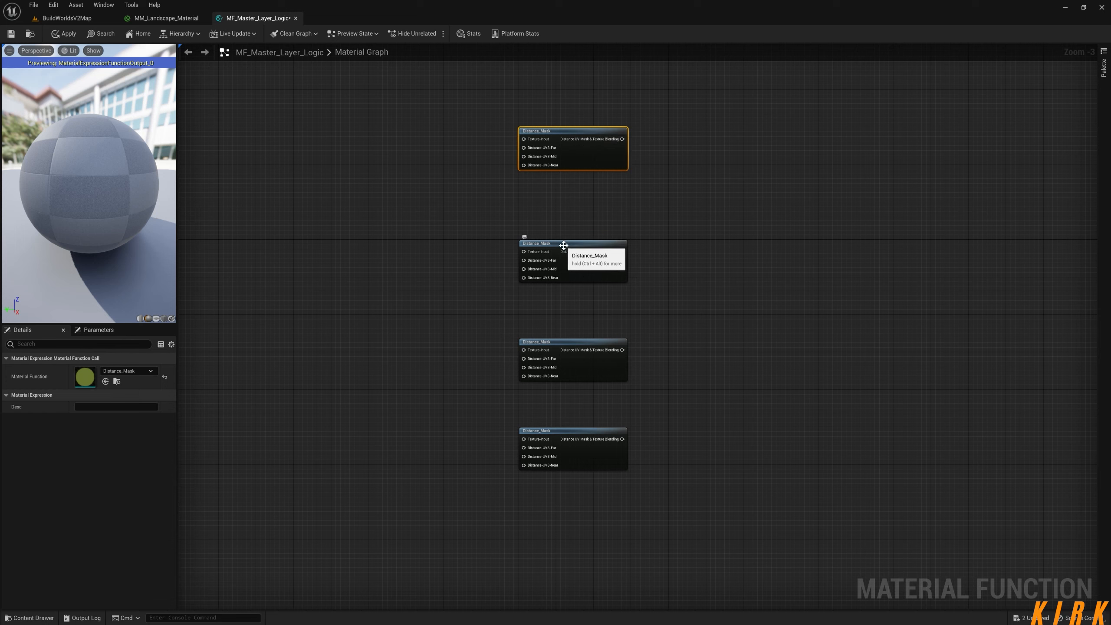
pyautogui.moveTo(563, 245); pyautogui.dragTo(564, 207)
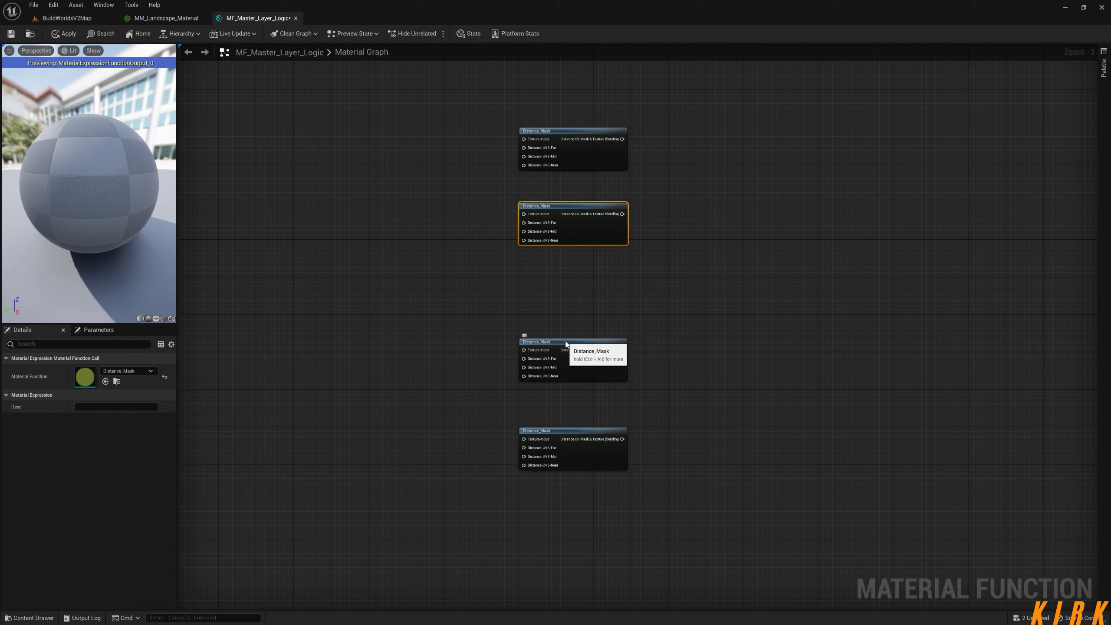
pyautogui.moveTo(566, 341); pyautogui.dragTo(569, 282)
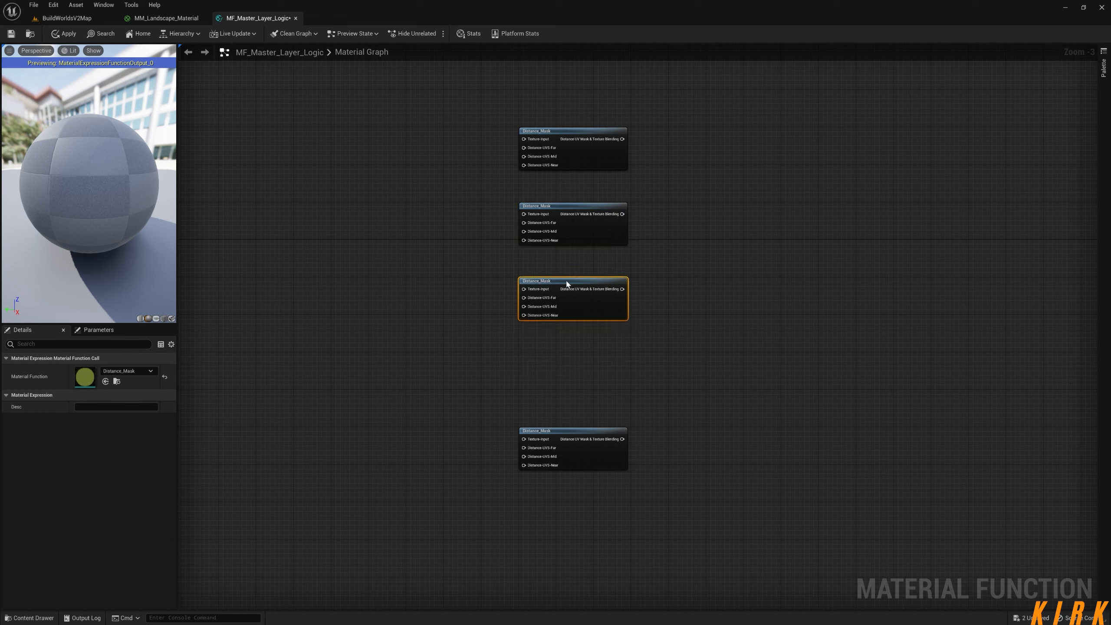
pyautogui.moveTo(571, 431); pyautogui.dragTo(572, 359)
pyautogui.click(693, 321)
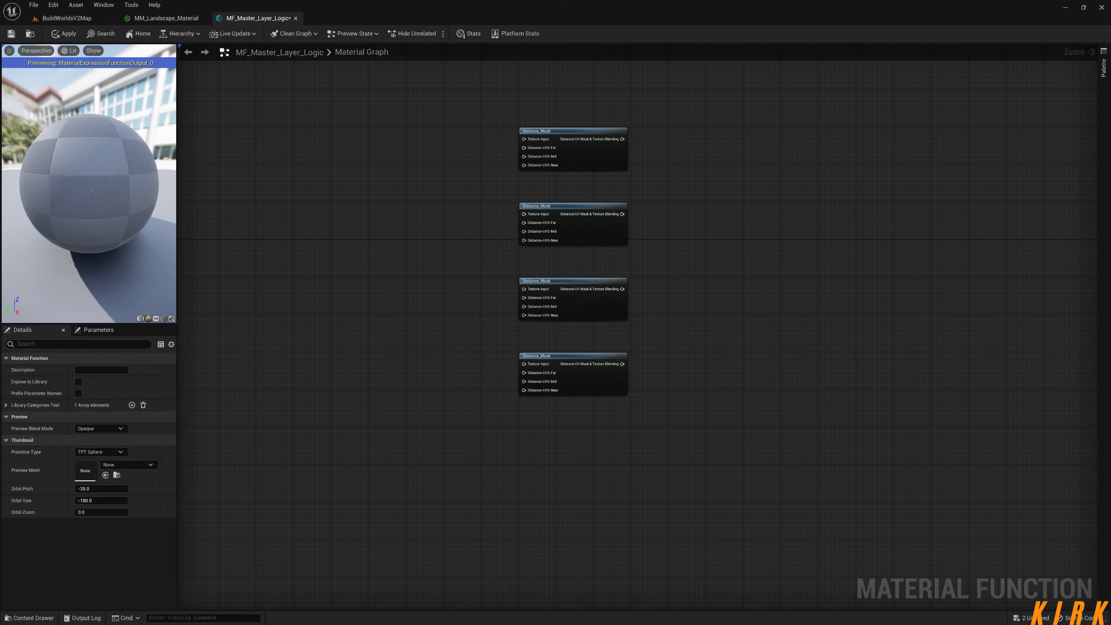
# Add a FunctionInput node connected to the Texture-Input of the topmost Distance_Mask and place it up and to the node's left
pyautogui.moveTo(689, 308); pyautogui.dragTo(660, 410, button='right')
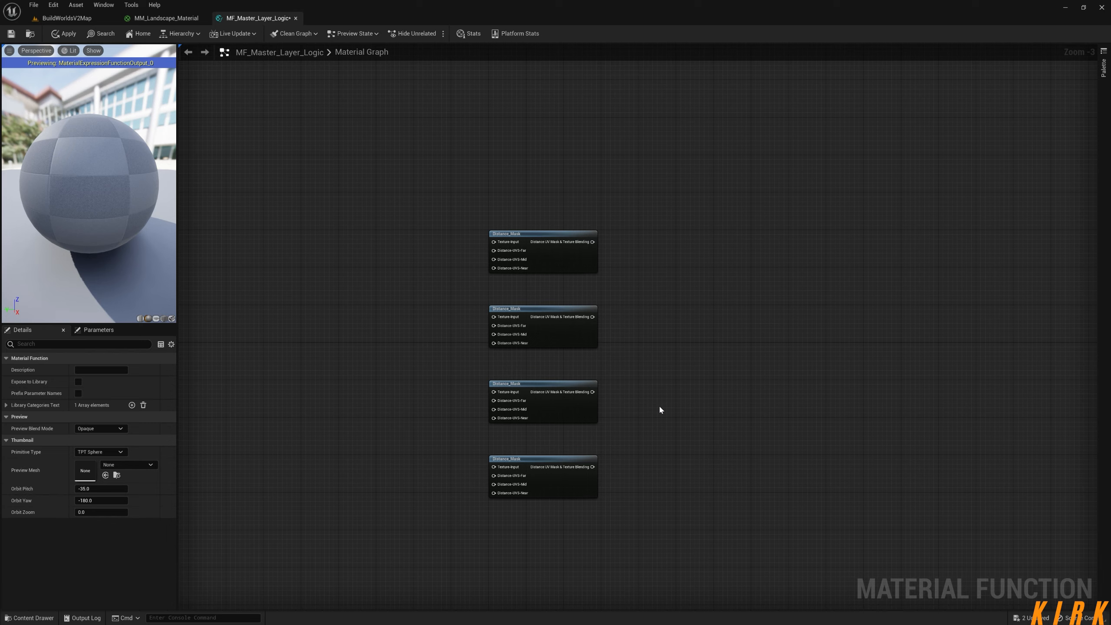
pyautogui.scroll(3, 659, 420)
pyautogui.moveTo(661, 359); pyautogui.dragTo(703, 244, button='right')
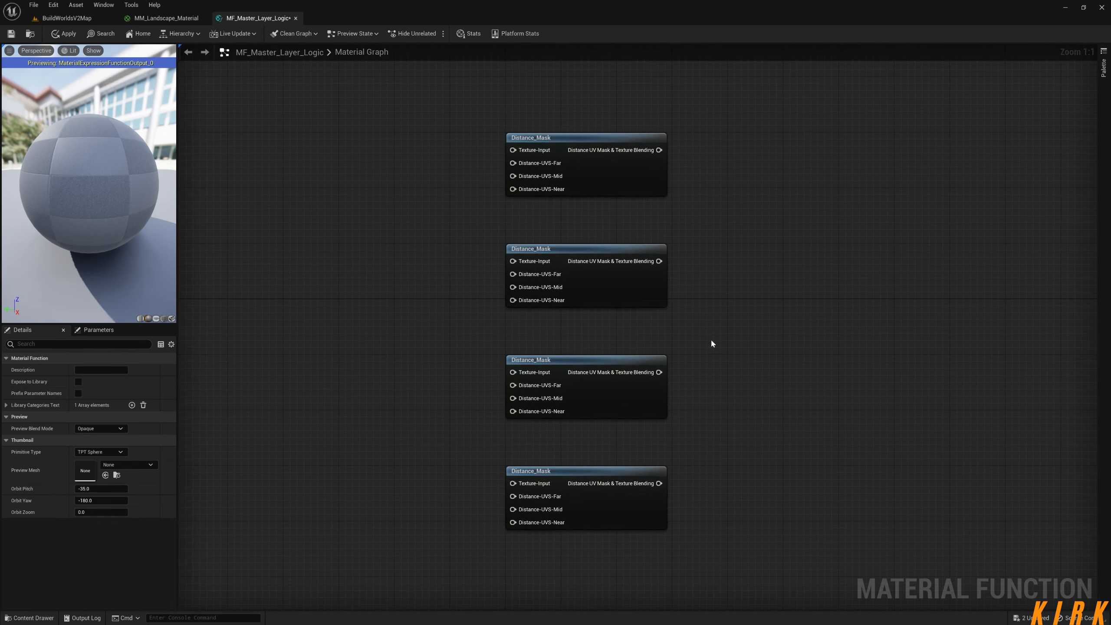
pyautogui.scroll(-1, 712, 339)
pyautogui.moveTo(738, 335); pyautogui.dragTo(701, 427, button='right')
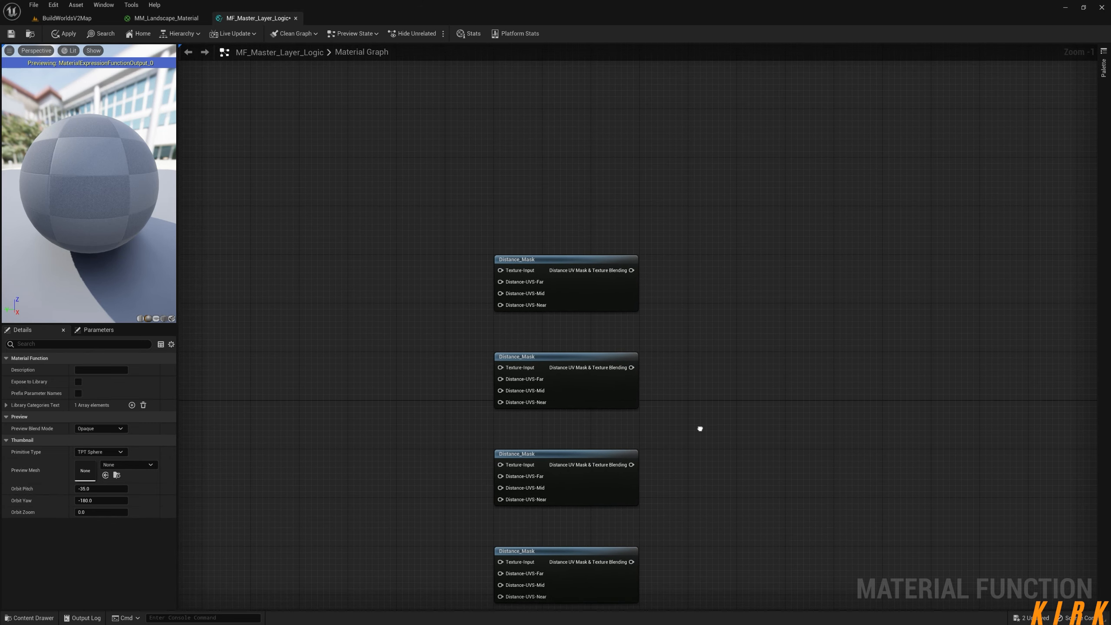
pyautogui.moveTo(465, 403); pyautogui.dragTo(540, 443, button='right')
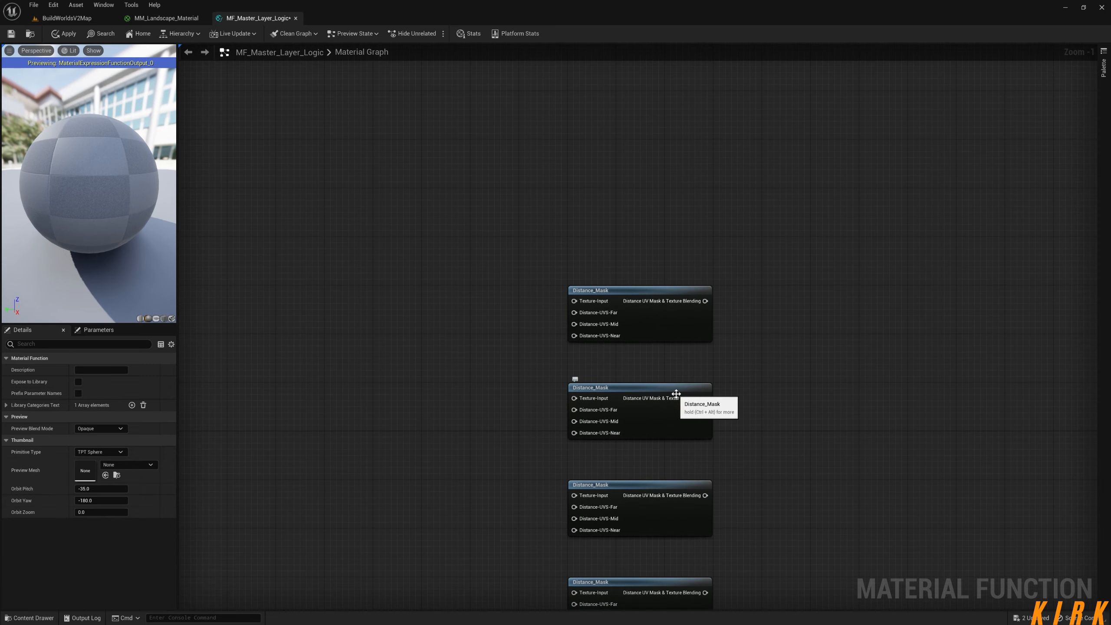
pyautogui.moveTo(574, 302); pyautogui.dragTo(449, 237)
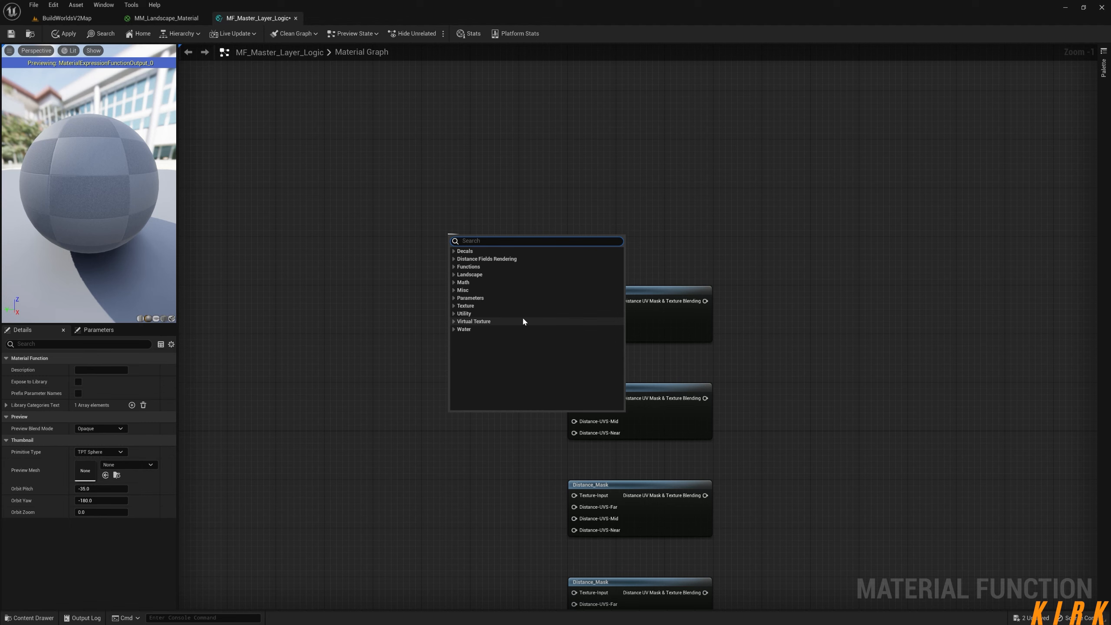
pyautogui.write('inpu')
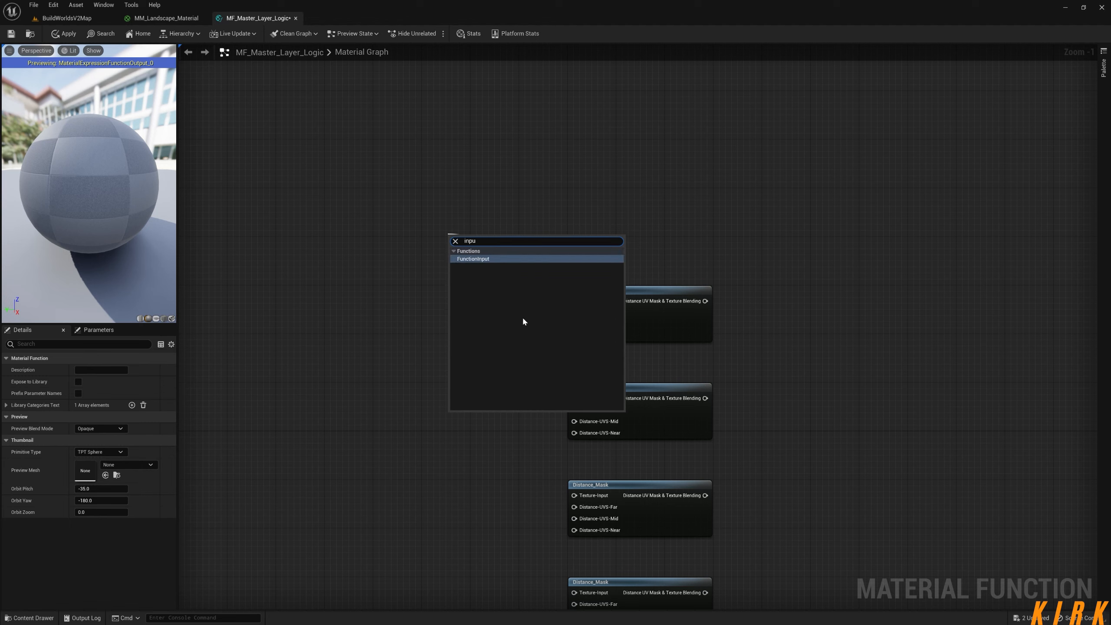
pyautogui.press('Return')
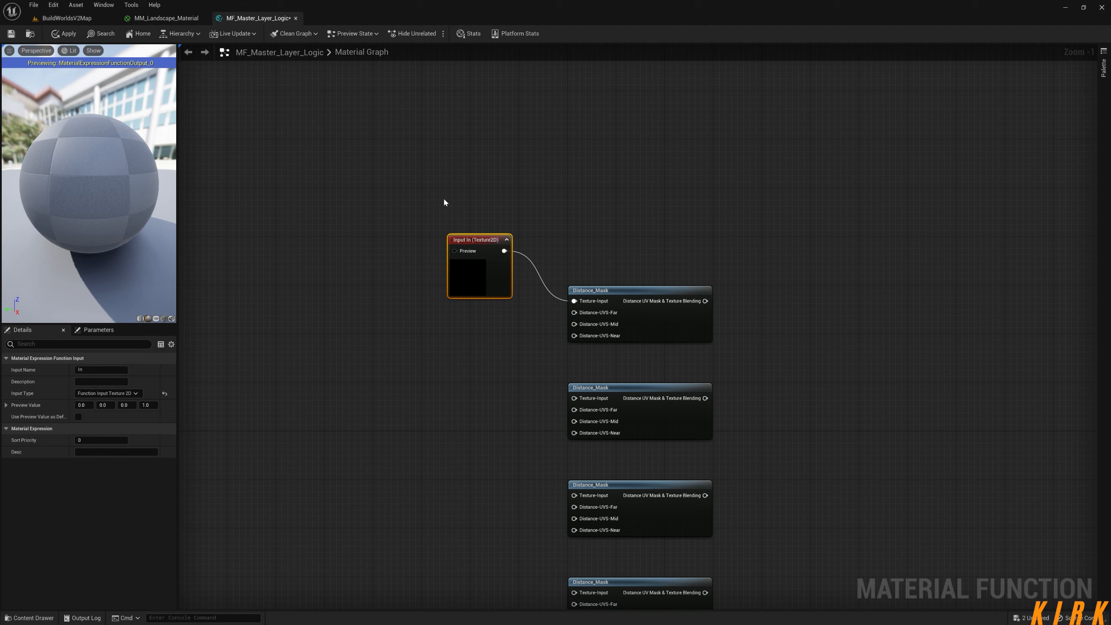
pyautogui.moveTo(496, 242); pyautogui.dragTo(415, 214)
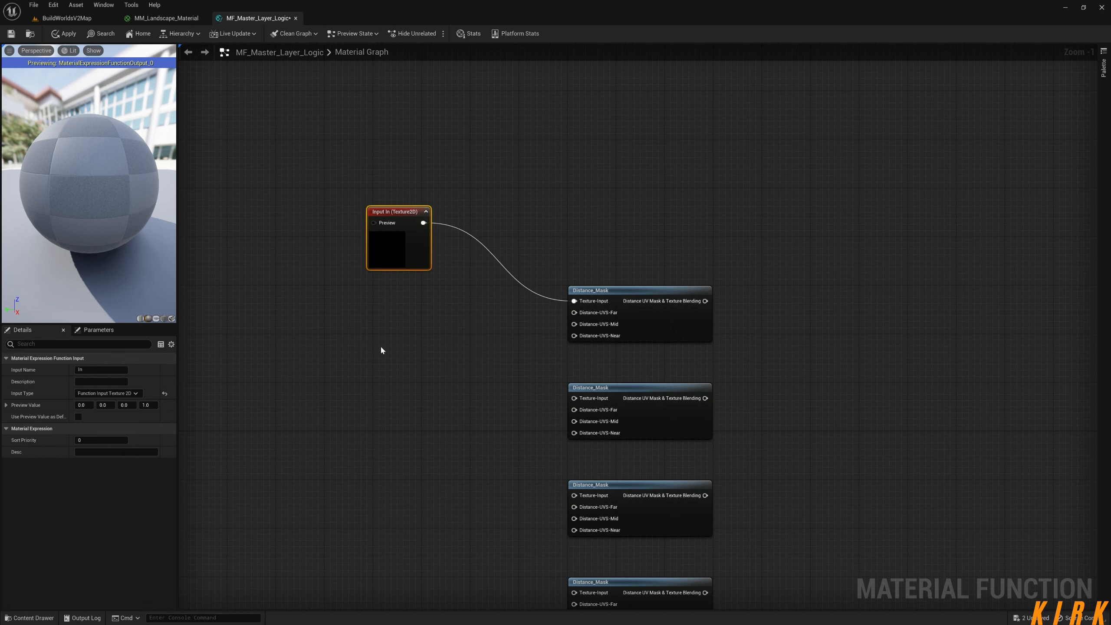
# Name the new function input Material Albedo Texture, collapse its preview and move it farther from the Distance_Mask column
pyautogui.click(99, 370)
pyautogui.write('Ma')
pyautogui.write('terial Albedo Texture')
pyautogui.click(380, 302)
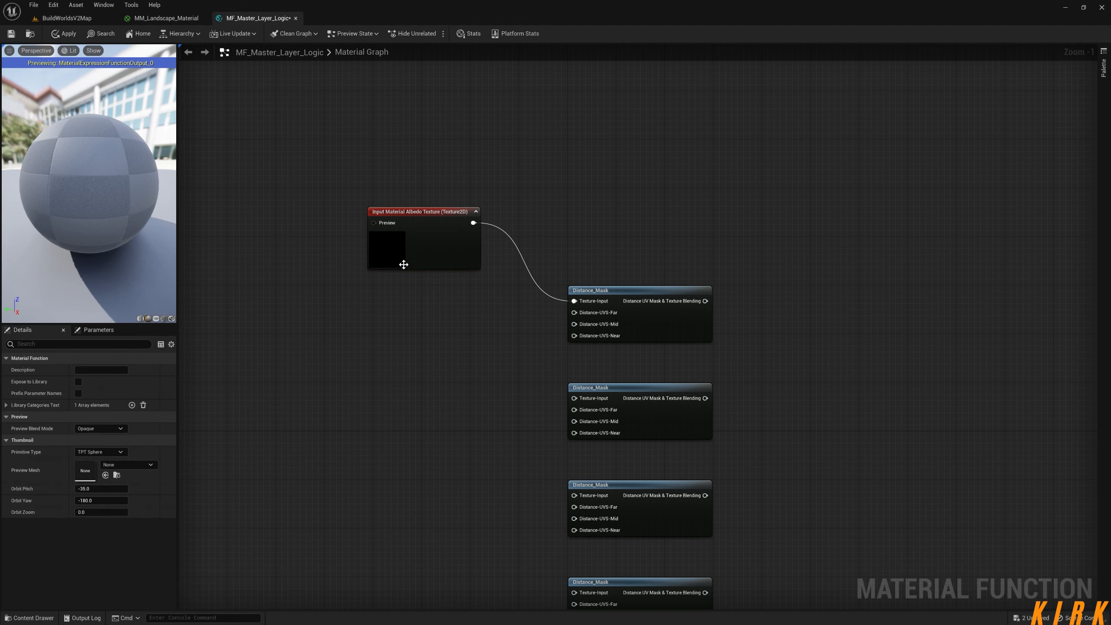
pyautogui.moveTo(446, 209); pyautogui.dragTo(375, 194)
pyautogui.click(402, 200)
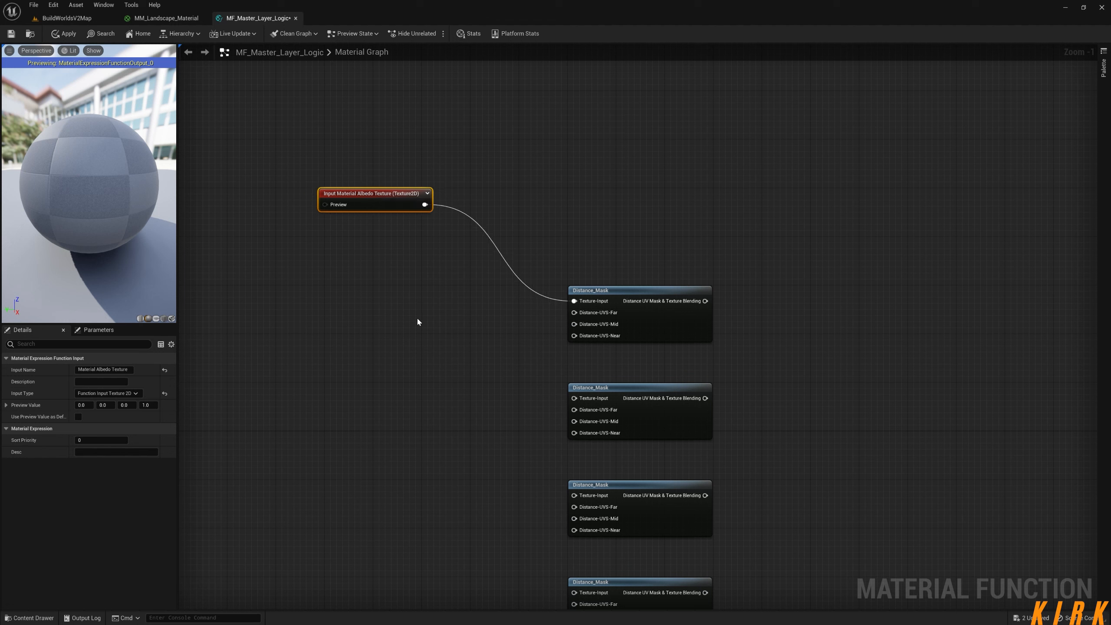
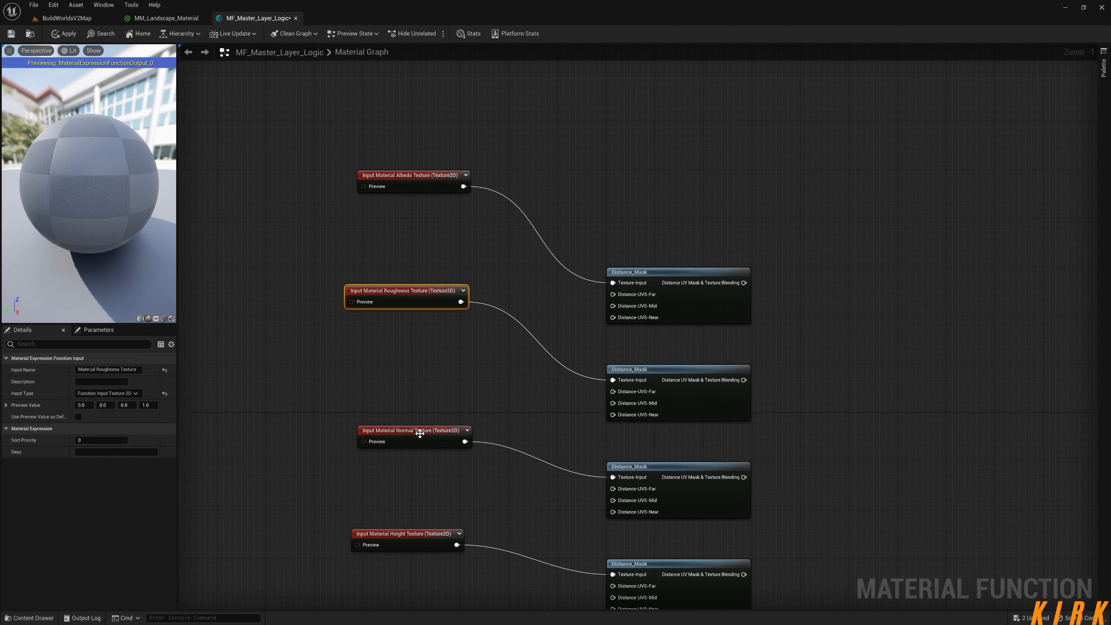
# Move the Material Normal Texture and Material Height Texture inputs up slightly to even out the input column
pyautogui.moveTo(431, 437); pyautogui.dragTo(425, 419)
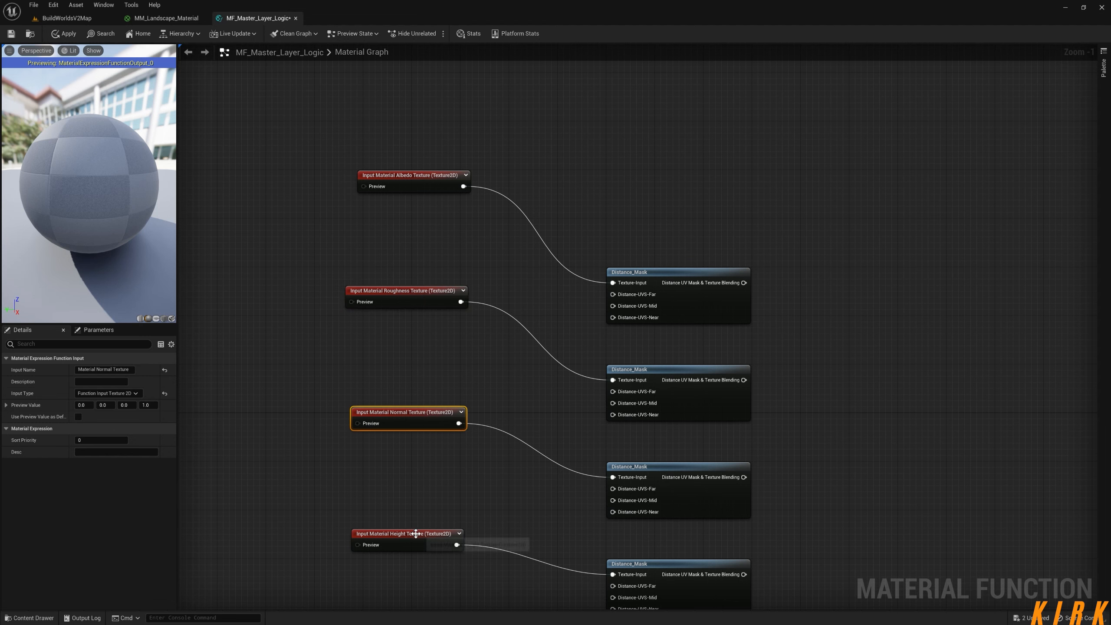
pyautogui.moveTo(414, 532); pyautogui.dragTo(414, 520)
pyautogui.moveTo(373, 442); pyautogui.dragTo(447, 454, button='right')
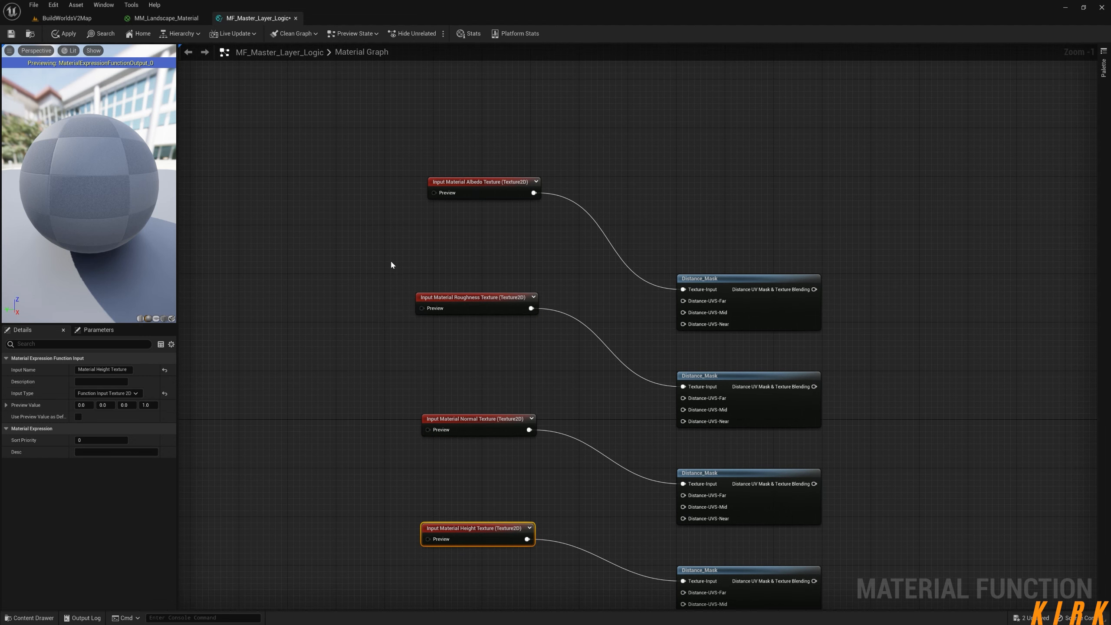
# Duplicate the Material Albedo Texture input and place the copy above and to the left of the original
pyautogui.moveTo(392, 263); pyautogui.dragTo(380, 380, button='right')
pyautogui.click(470, 299)
pyautogui.hotkey('ctrl', 'c')
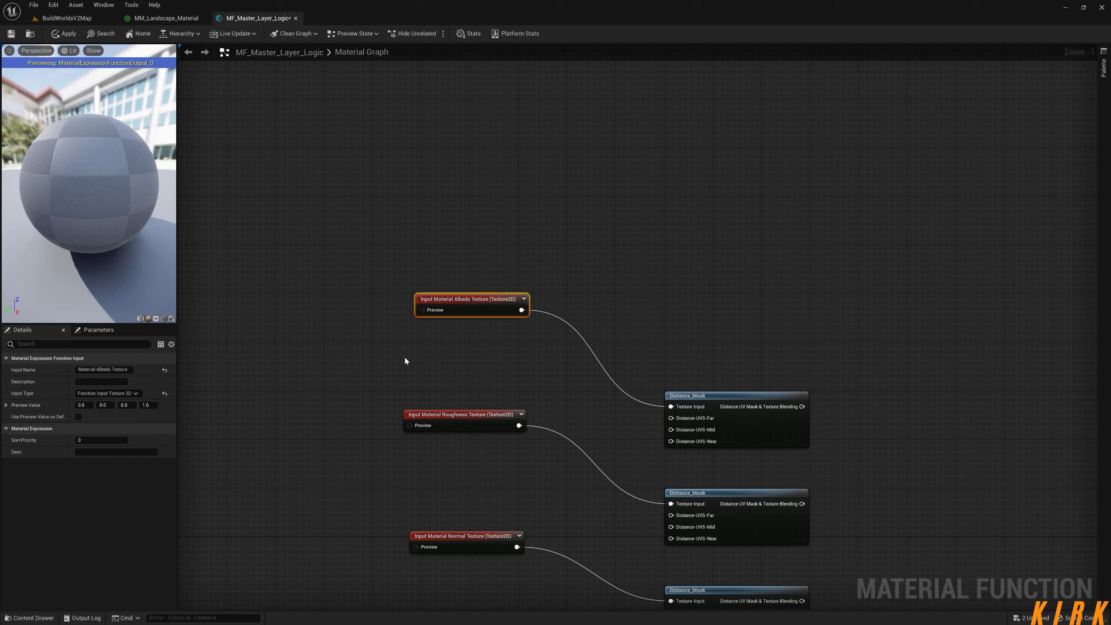
pyautogui.hotkey('ctrl', 'v')
pyautogui.moveTo(415, 250); pyautogui.dragTo(373, 207)
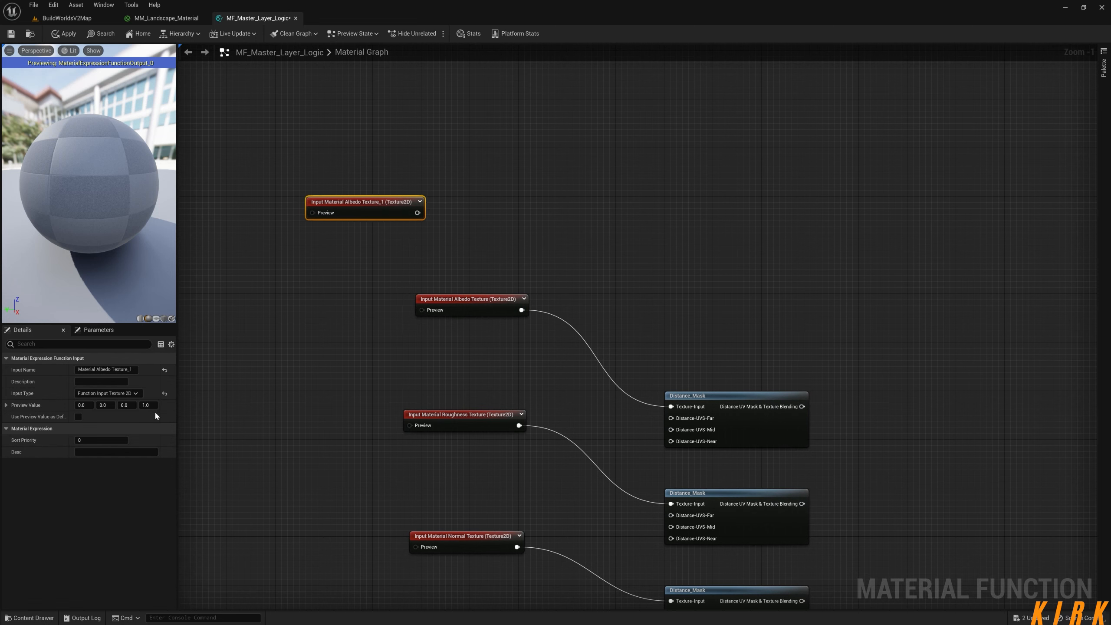
# Reset the copied input's name and rename it ---- TEXTURES ---- as a section header
pyautogui.click(165, 371)
pyautogui.click(102, 370)
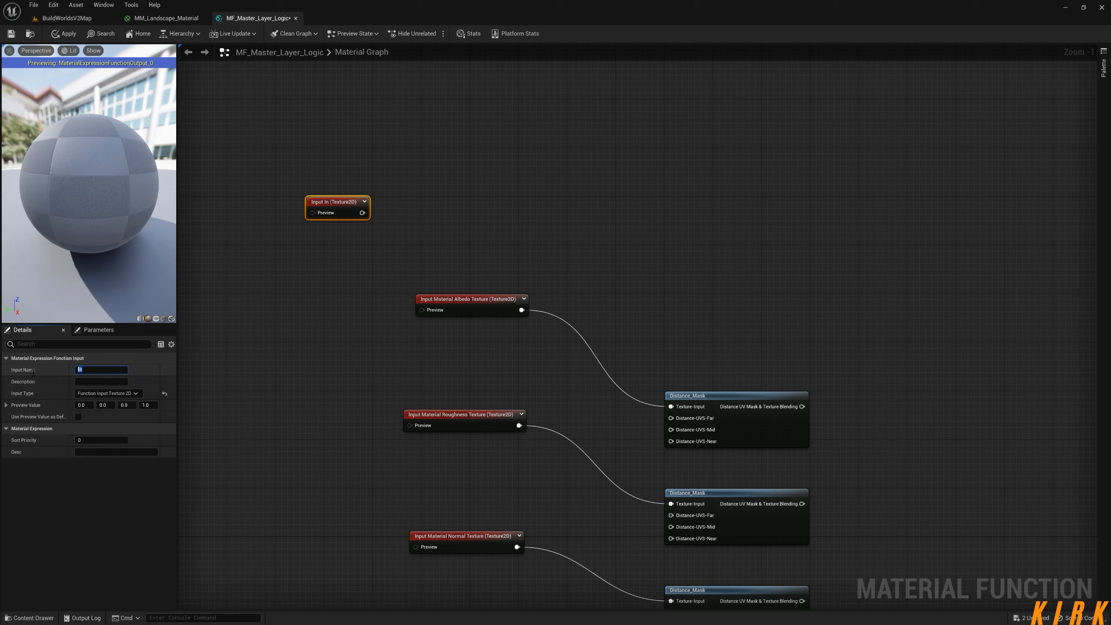
pyautogui.write('---- Te')
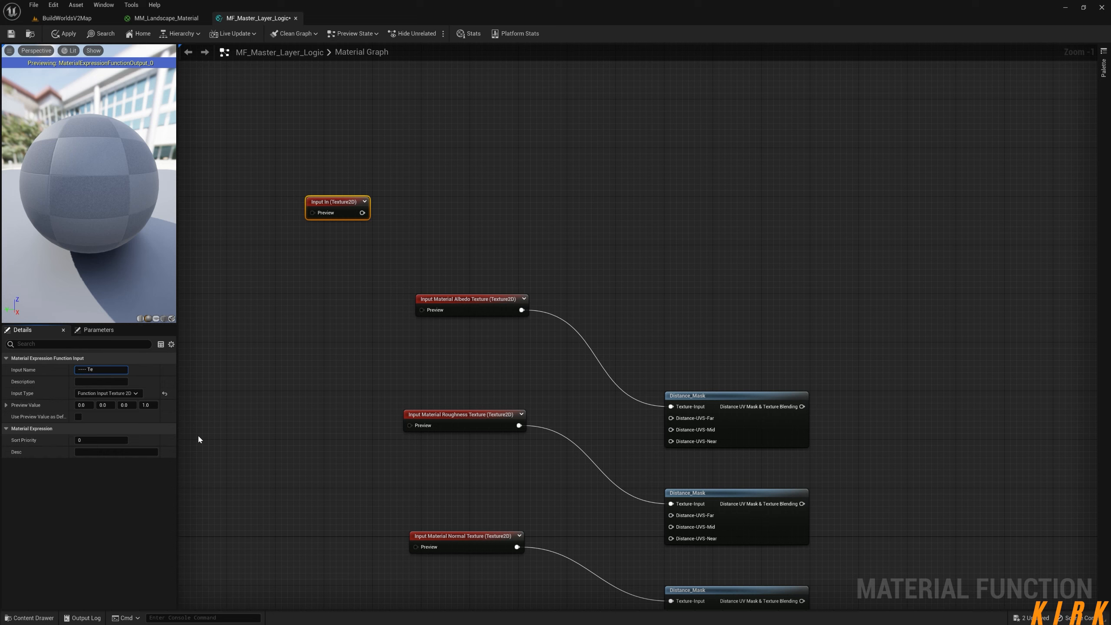
pyautogui.write('TEXTURES ----')
pyautogui.press('Return')
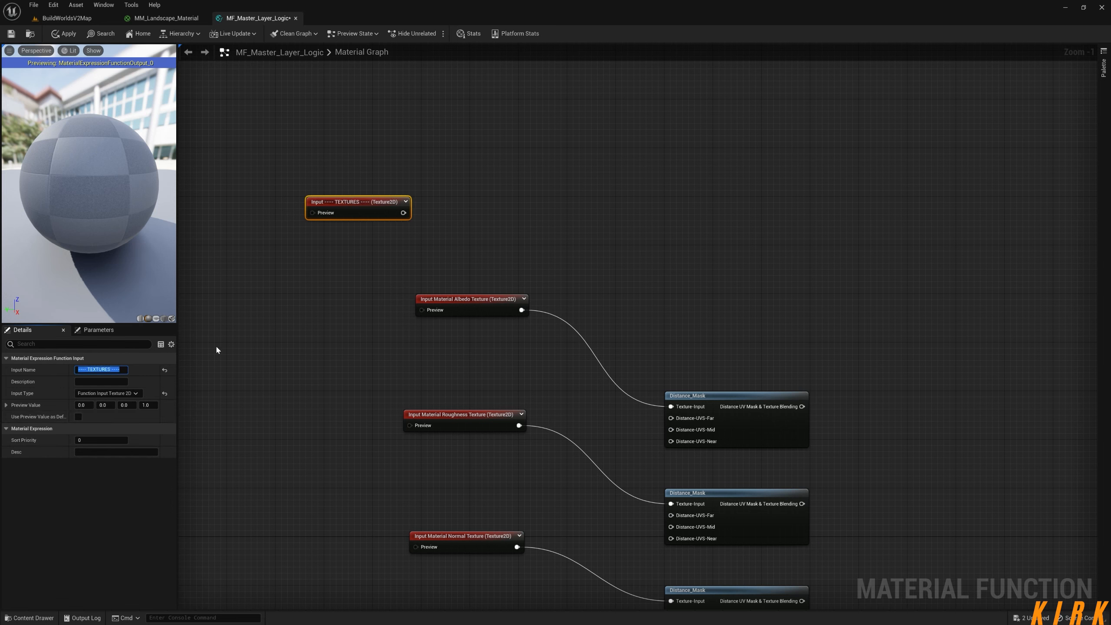
# Move the ---- TEXTURES ---- input farther up and left, away from the texture inputs, and select it
pyautogui.moveTo(295, 289); pyautogui.dragTo(399, 383, button='right')
pyautogui.moveTo(464, 302); pyautogui.dragTo(337, 211)
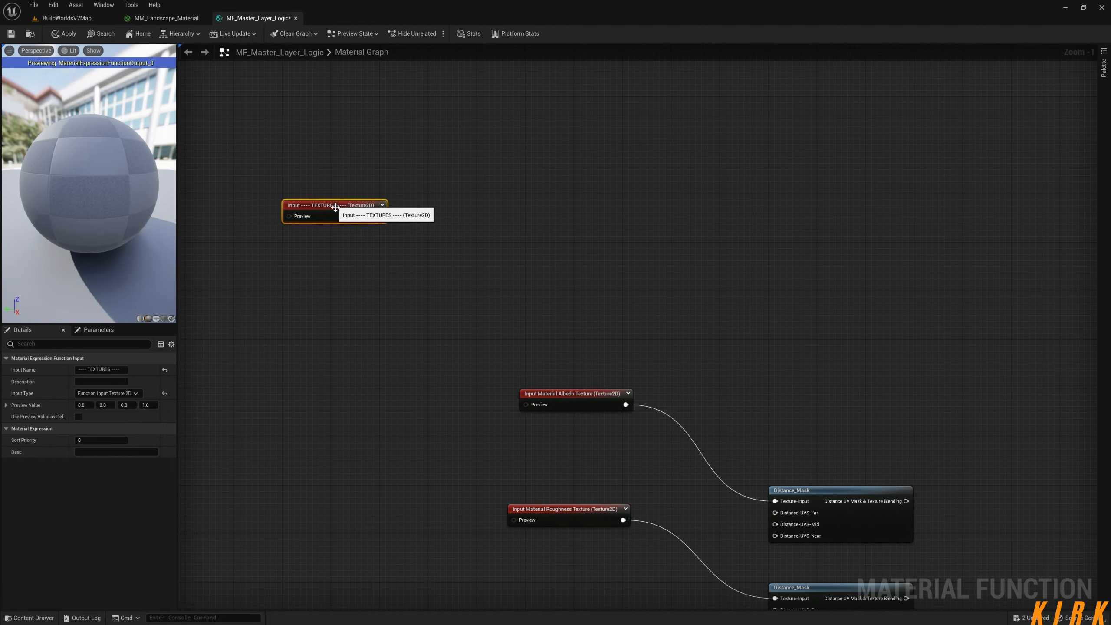
pyautogui.click(422, 337)
pyautogui.moveTo(422, 338); pyautogui.dragTo(504, 289, button='right')
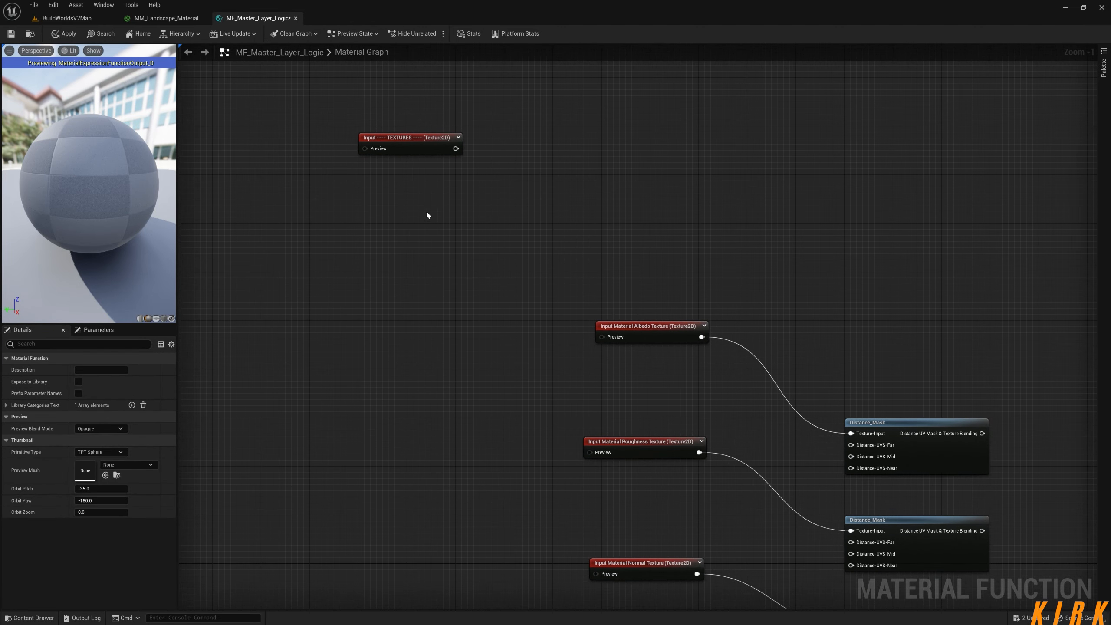
pyautogui.click(413, 143)
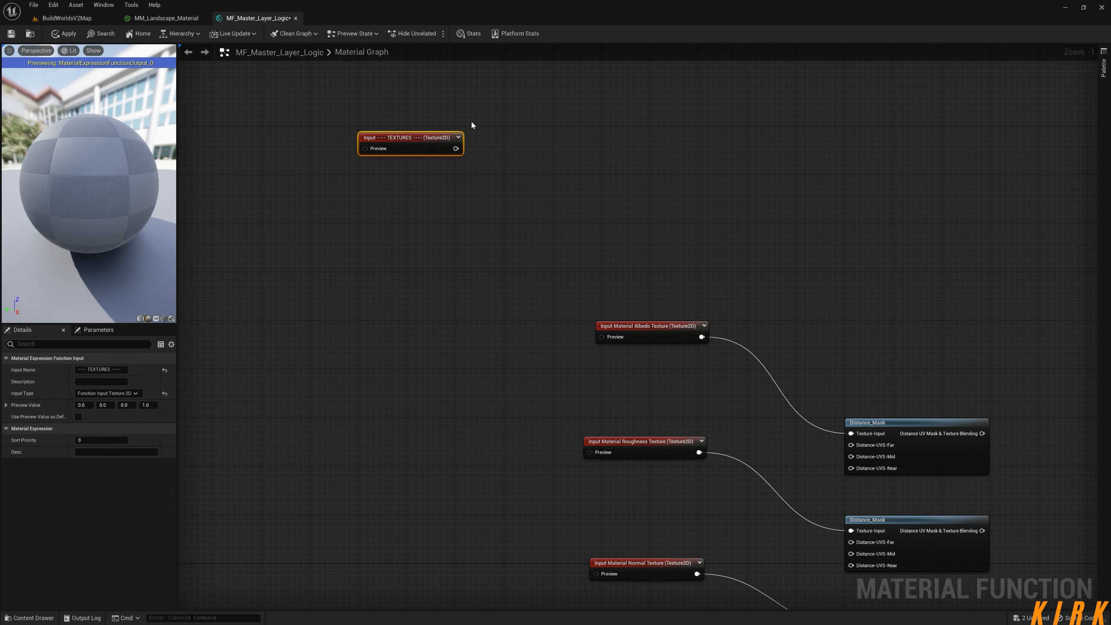
pyautogui.moveTo(471, 108); pyautogui.dragTo(329, 174)
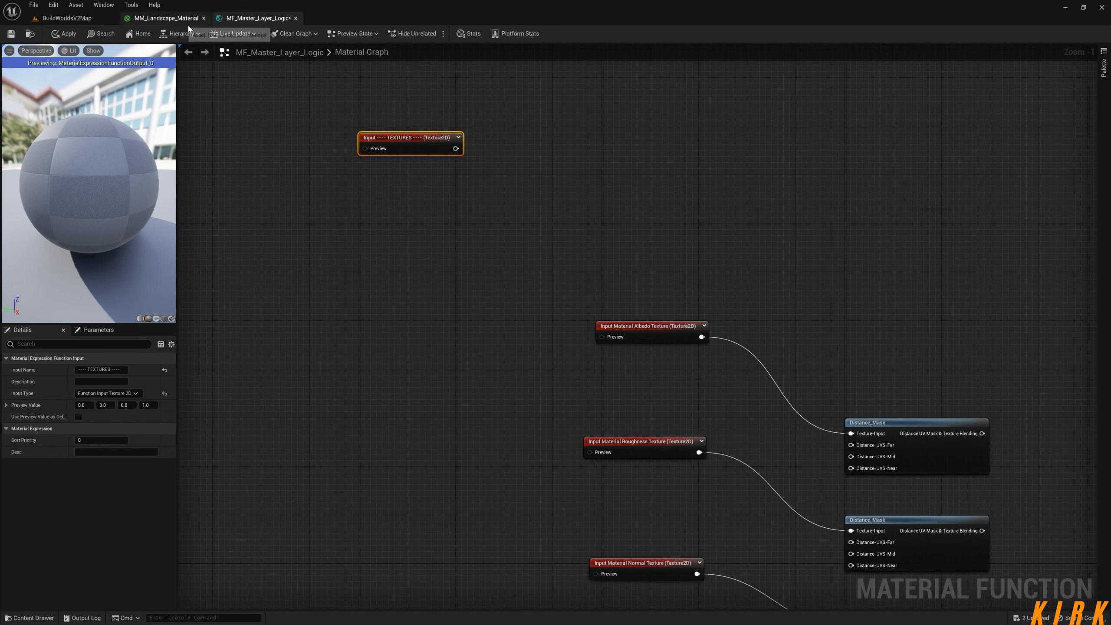
# Examine the input pins of the Distance_Mask node in MM_Landscape_Material, and return to the MF_Master_Layer_Logic graph
pyautogui.click(167, 18)
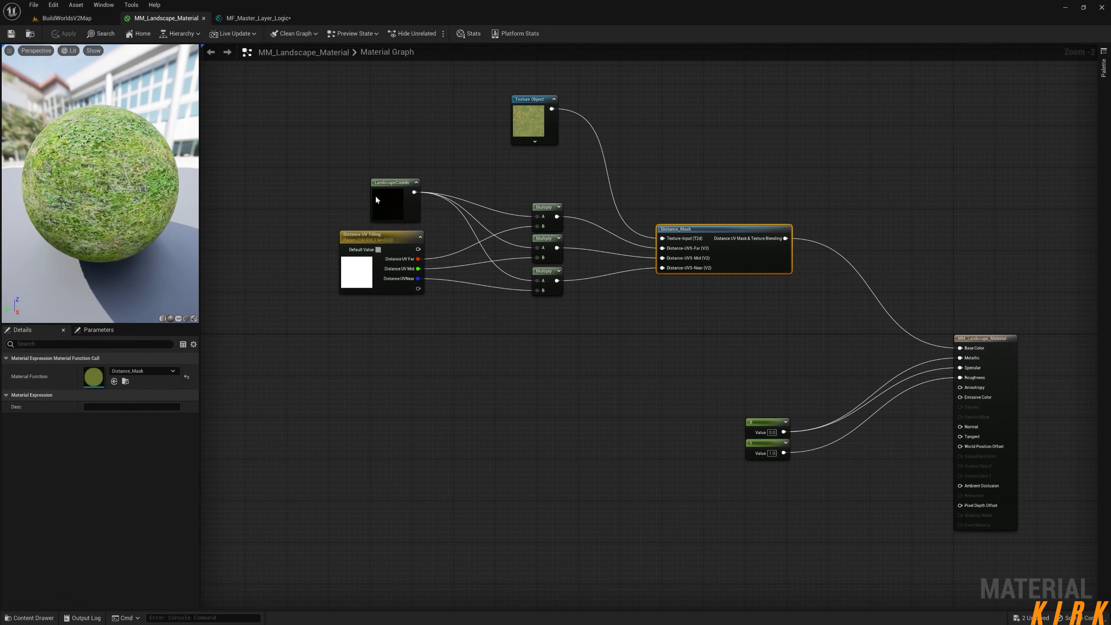
pyautogui.scroll(2, 579, 298)
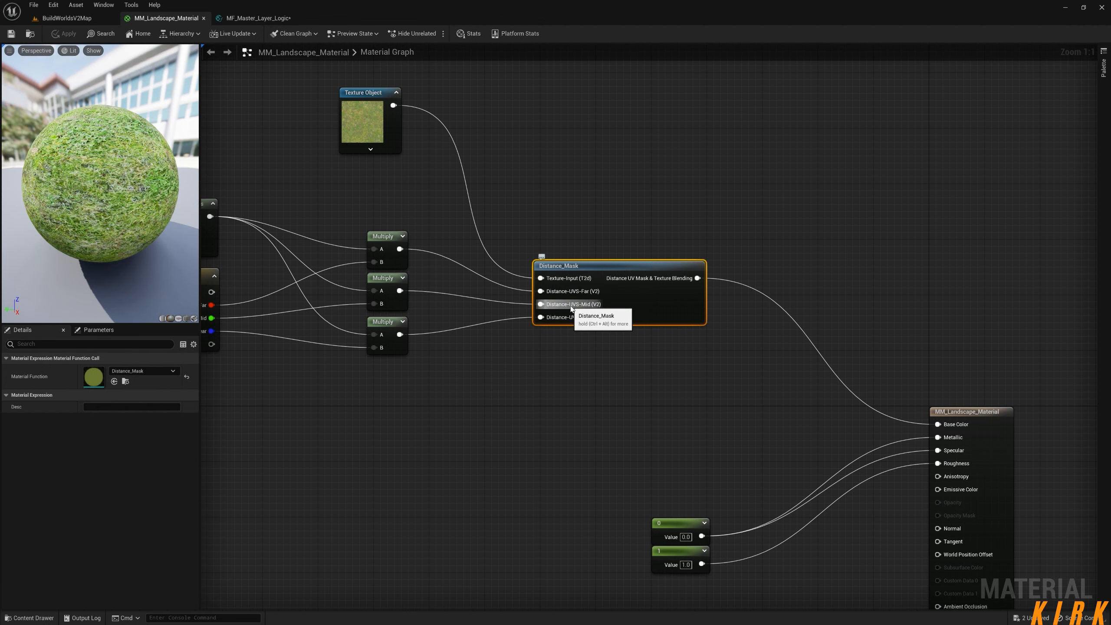
pyautogui.click(258, 17)
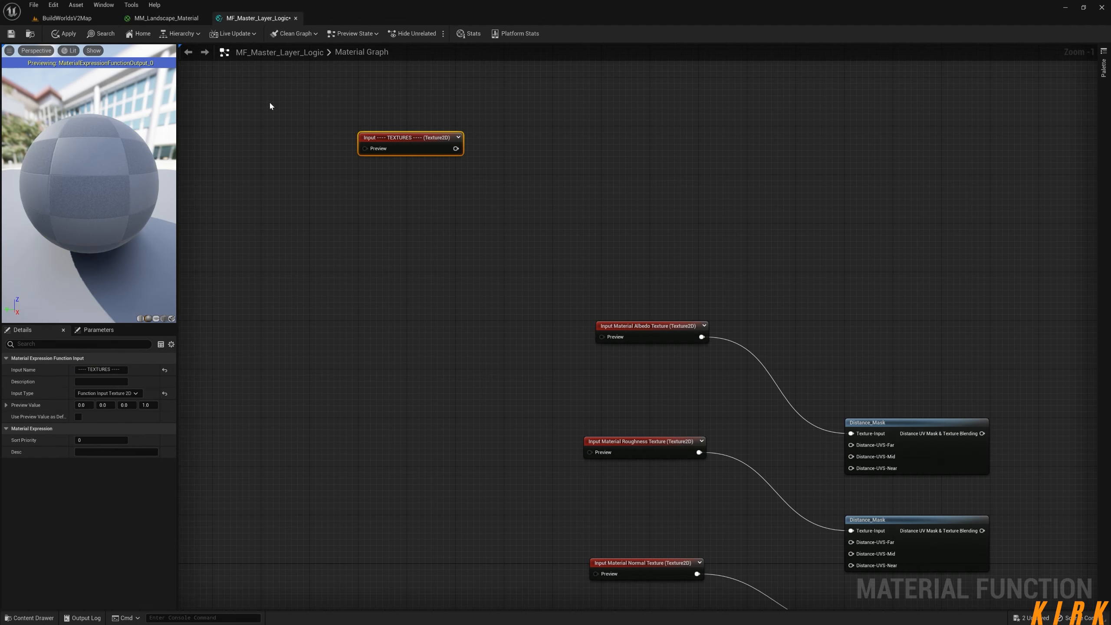
# Shift the ---- TEXTURES ---- input farther out, and set Sort Priority to 1 for the Albedo input and 2 for Roughness
pyautogui.moveTo(428, 150); pyautogui.dragTo(362, 138)
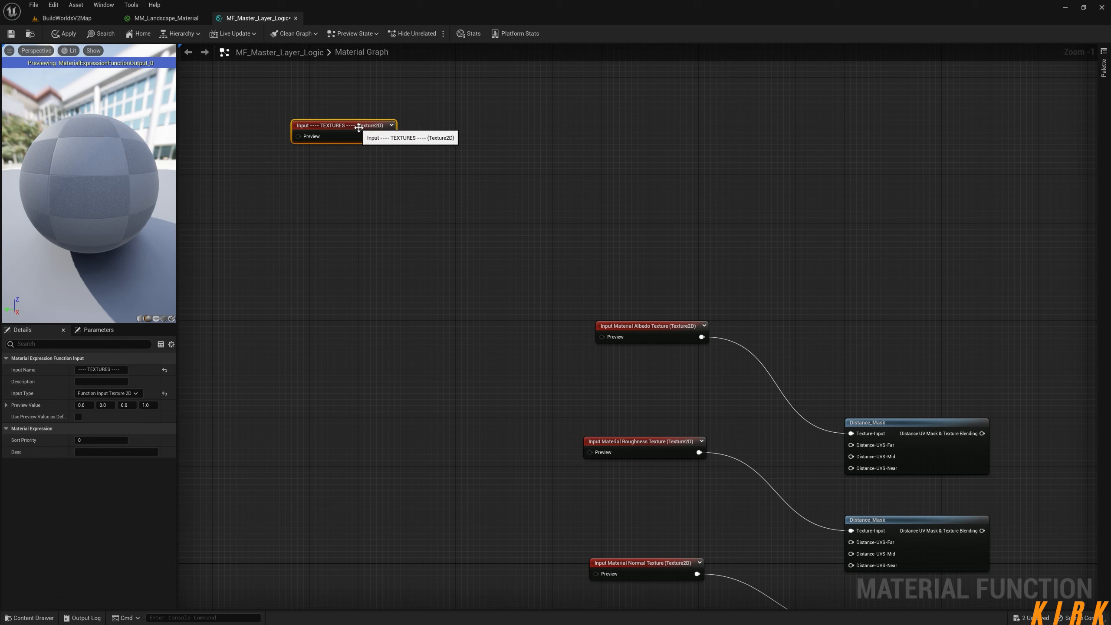
pyautogui.click(657, 325)
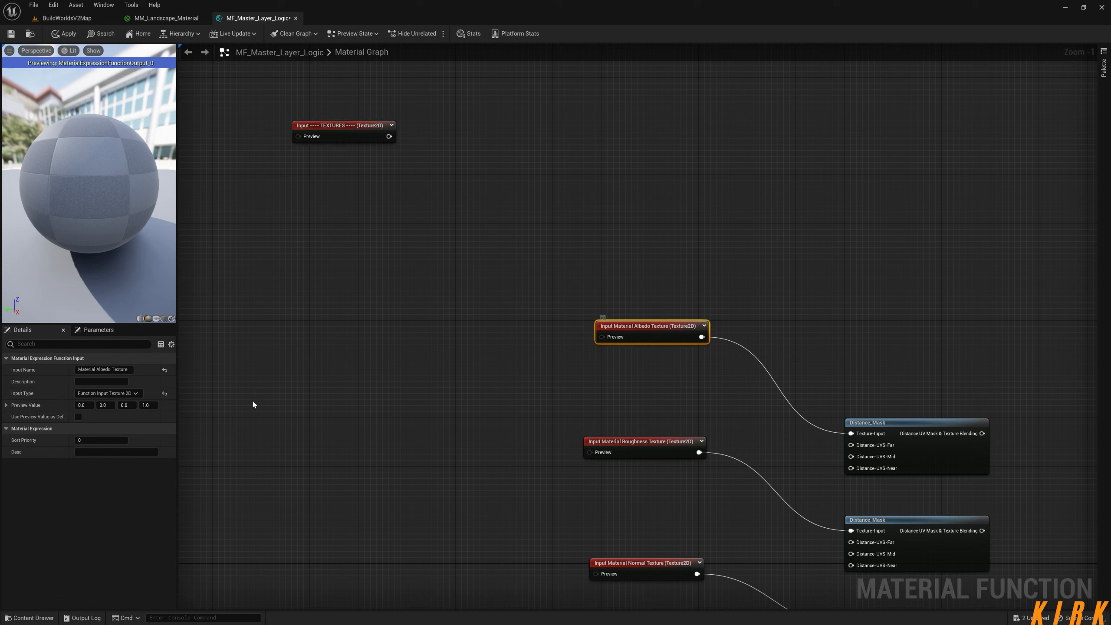
pyautogui.click(96, 439)
pyautogui.write('1')
pyautogui.click(644, 441)
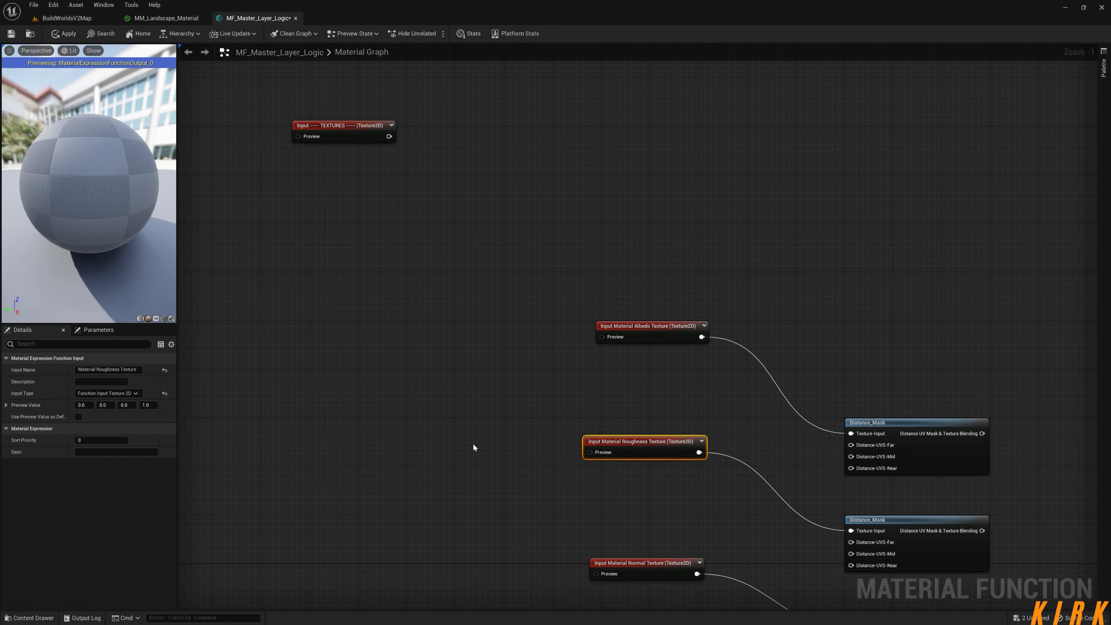
pyautogui.click(101, 440)
pyautogui.write('2')
# Set Sort Priority to 3 for the Material Normal Texture input and 4 for the Material Height Texture input
pyautogui.moveTo(508, 515); pyautogui.dragTo(496, 275, button='right')
pyautogui.click(621, 322)
pyautogui.click(111, 440)
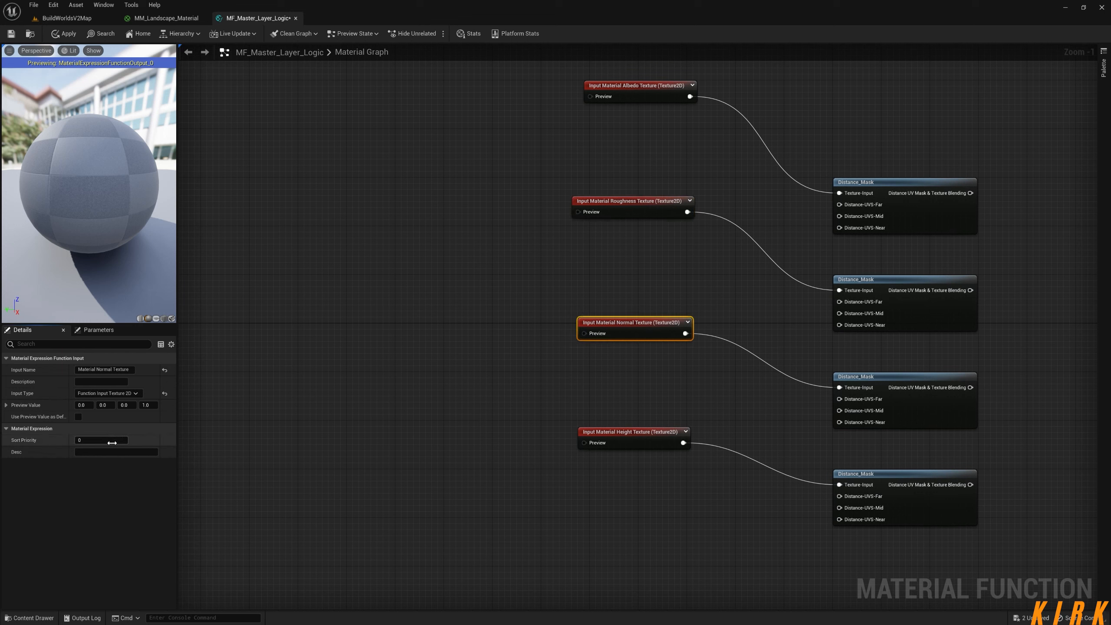
pyautogui.write('3')
pyautogui.click(617, 434)
pyautogui.click(101, 440)
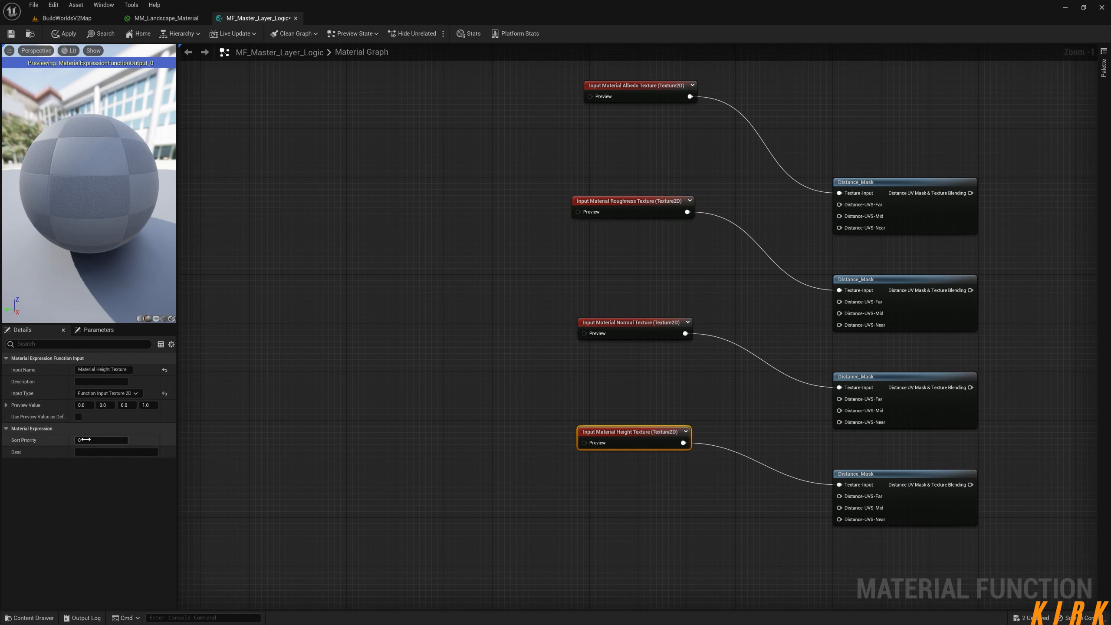
pyautogui.write('4')
pyautogui.click(437, 373)
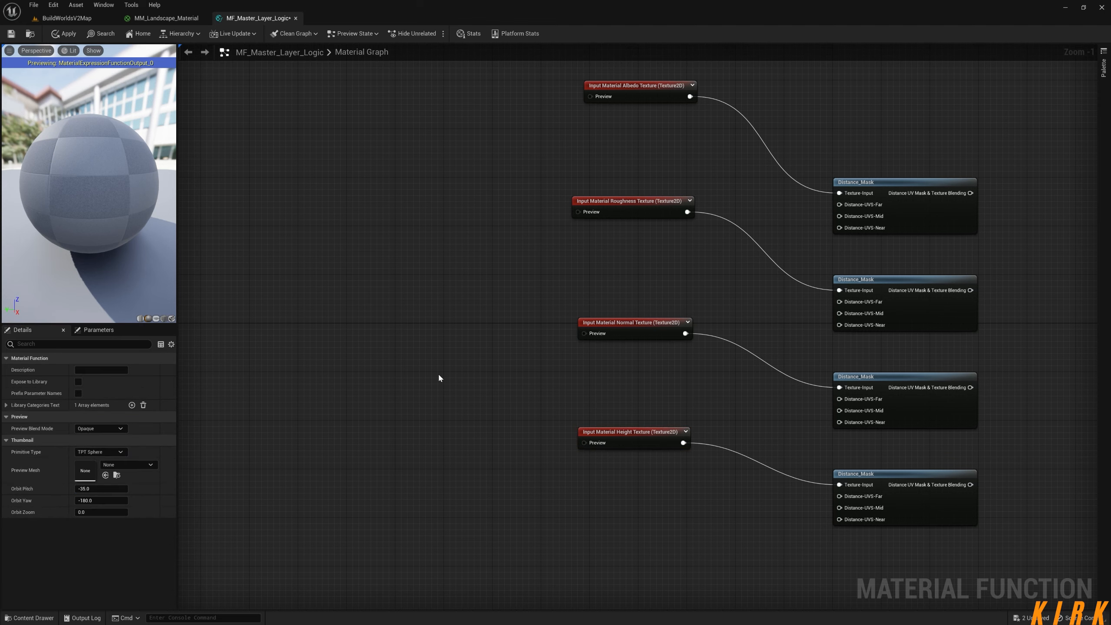
# Move the ---- TEXTURES ---- input farther out and stack the Albedo, Roughness, Normal and Height texture inputs in order beneath it
pyautogui.moveTo(445, 333); pyautogui.dragTo(448, 513, button='right')
pyautogui.scroll(-1, 448, 513)
pyautogui.moveTo(408, 395); pyautogui.dragTo(400, 363, button='right')
pyautogui.scroll(-2, 433, 258)
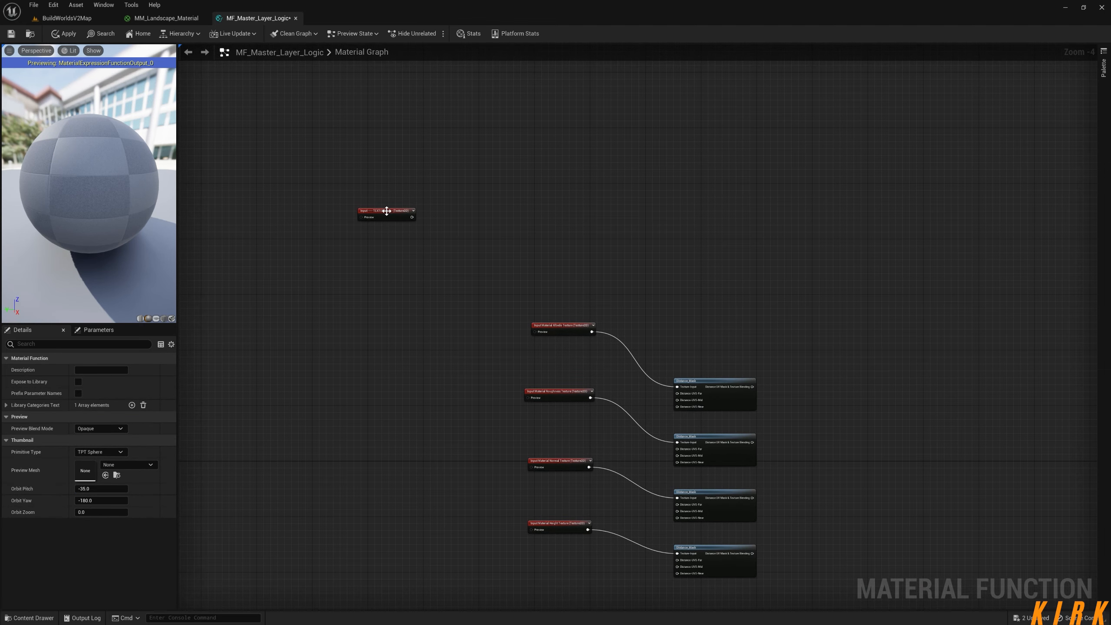
pyautogui.moveTo(386, 211); pyautogui.dragTo(341, 187)
pyautogui.click(369, 289)
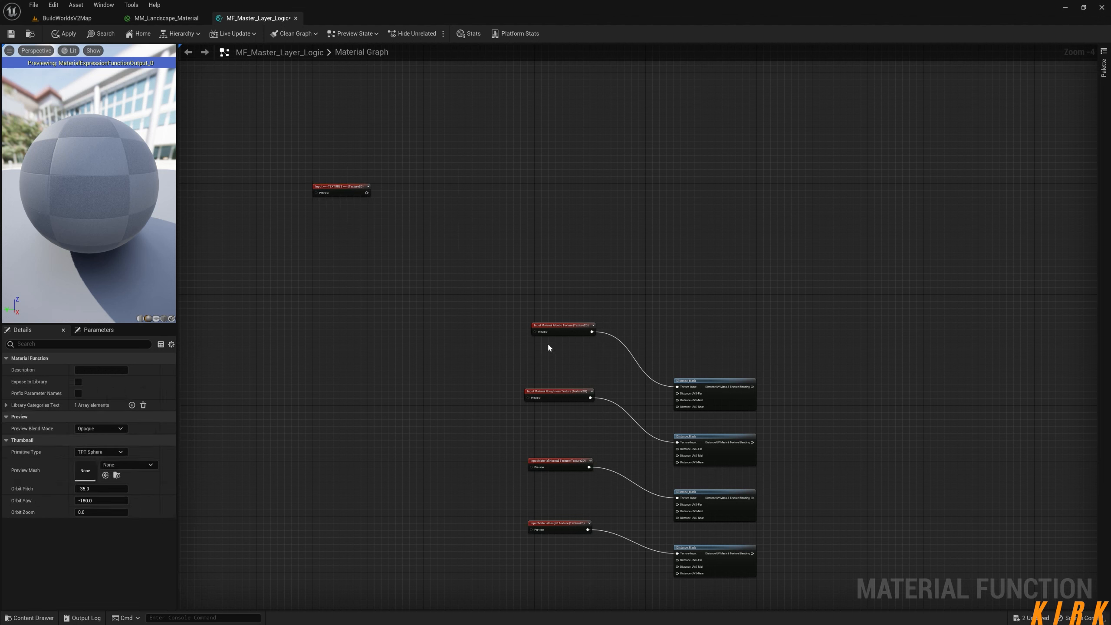
pyautogui.moveTo(562, 324); pyautogui.dragTo(339, 211)
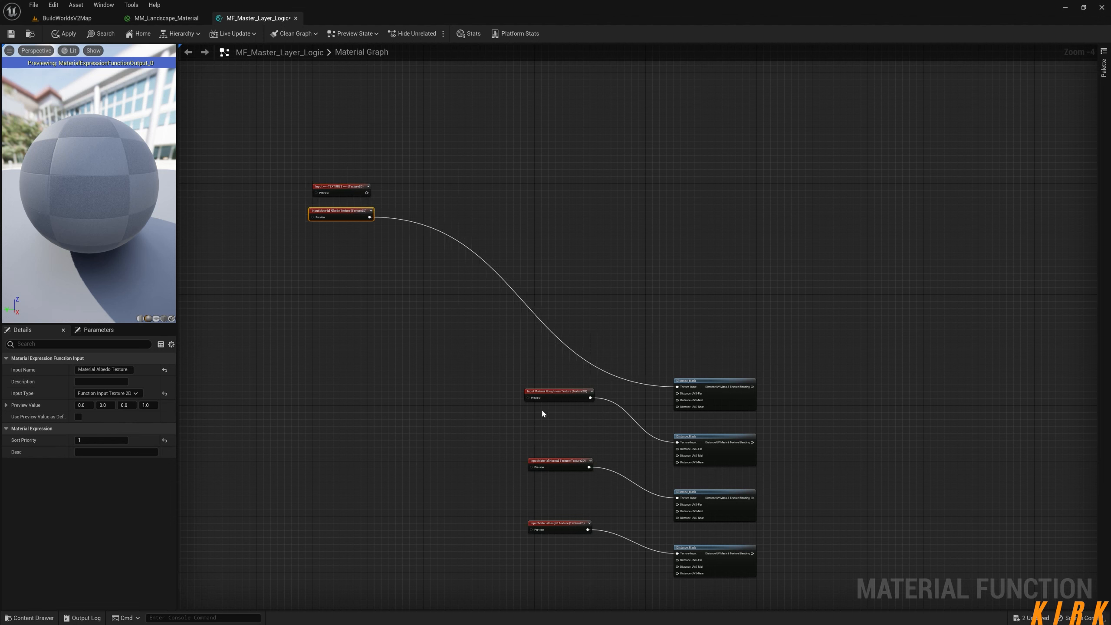
pyautogui.moveTo(562, 390); pyautogui.dragTo(340, 235)
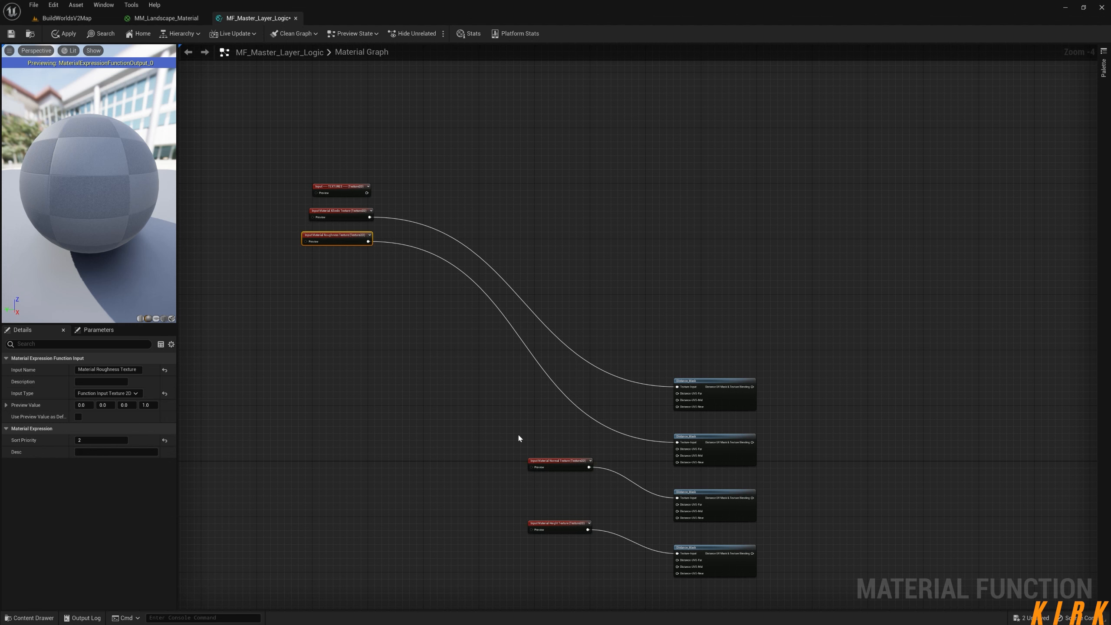
pyautogui.moveTo(543, 460); pyautogui.dragTo(318, 256)
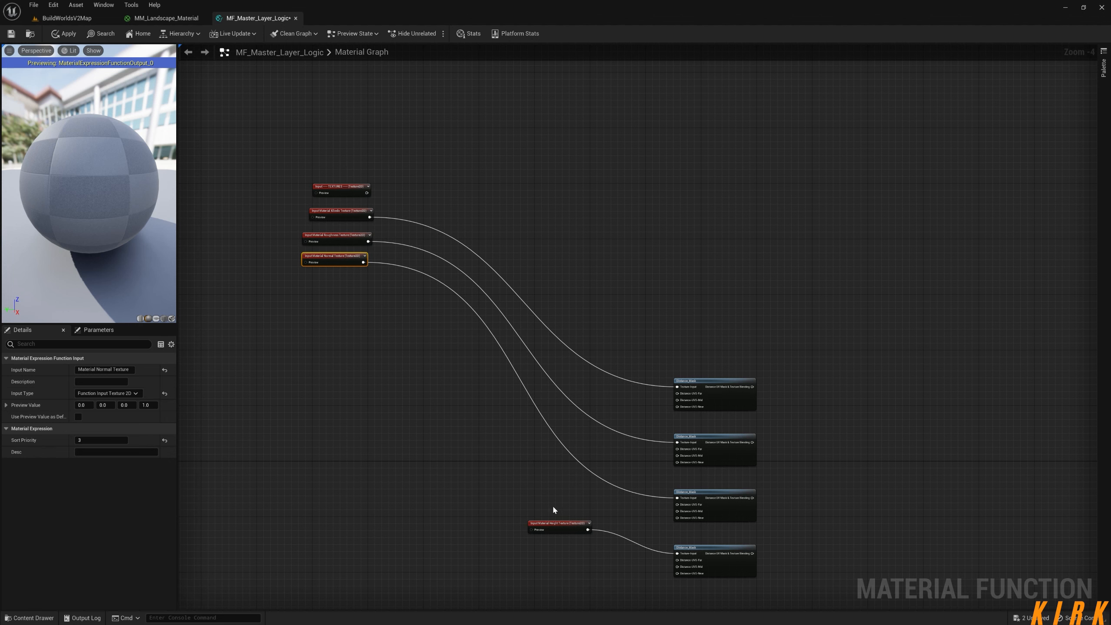
pyautogui.moveTo(560, 523); pyautogui.dragTo(334, 273)
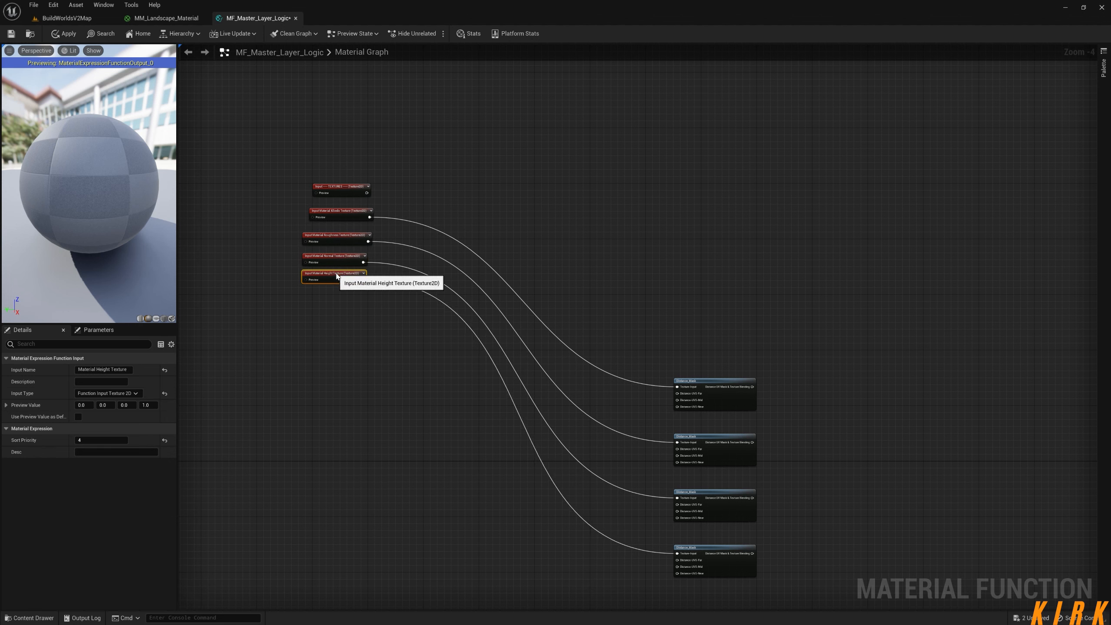
# Align the left edges of the ---- TEXTURES ---- input and the four material texture inputs
pyautogui.moveTo(352, 166); pyautogui.dragTo(288, 306)
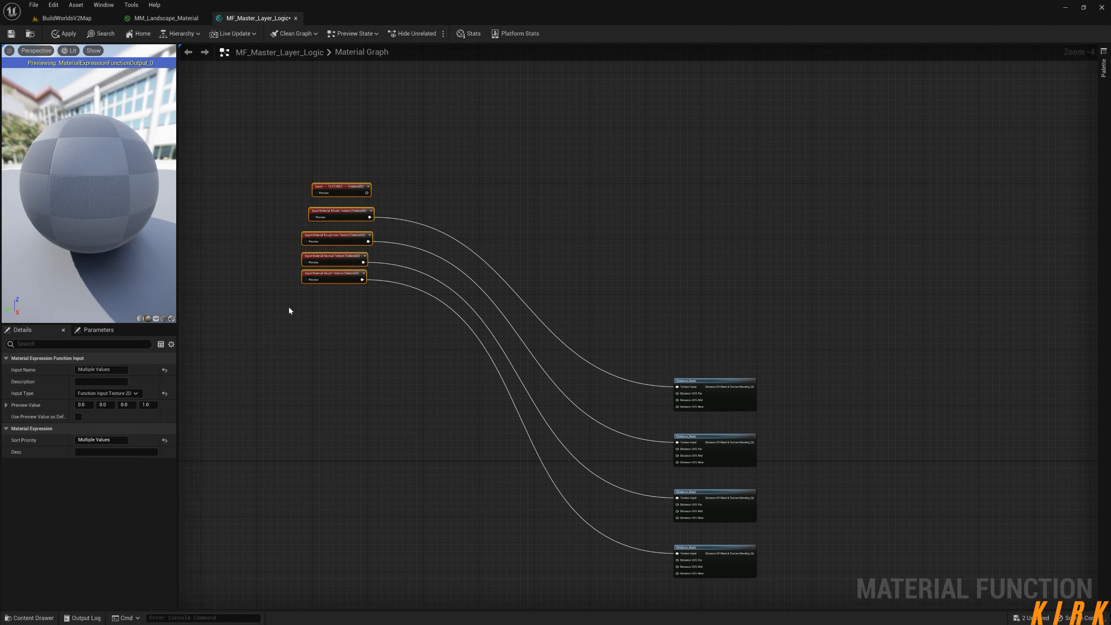
pyautogui.hotkey('shift', 'a')
pyautogui.scroll(4, 371, 281)
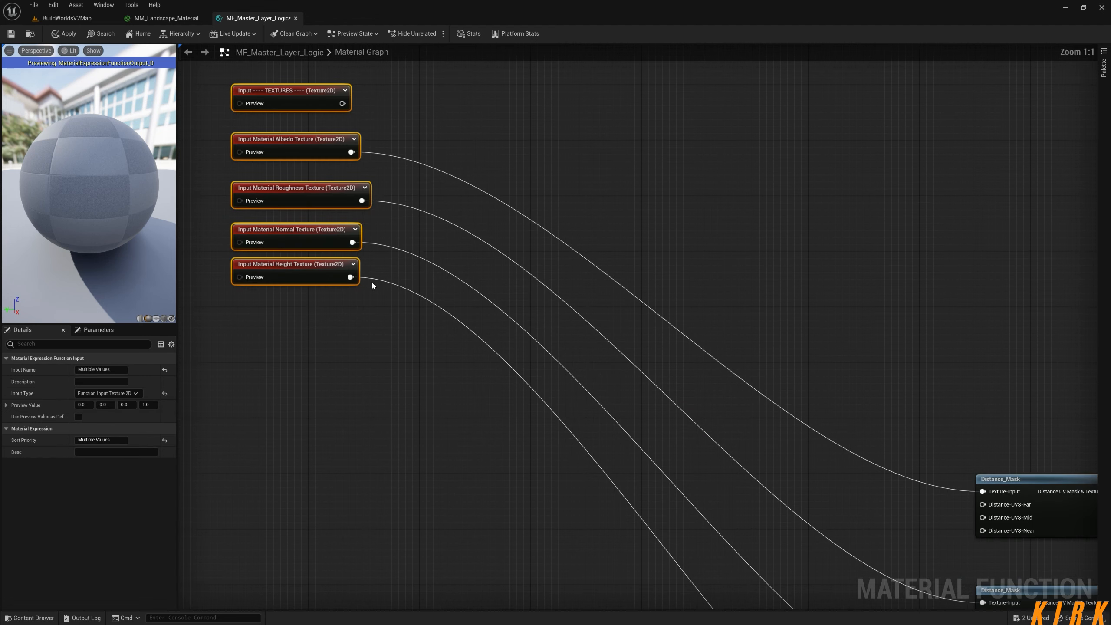
pyautogui.moveTo(379, 271); pyautogui.dragTo(532, 418, button='right')
pyautogui.click(466, 289)
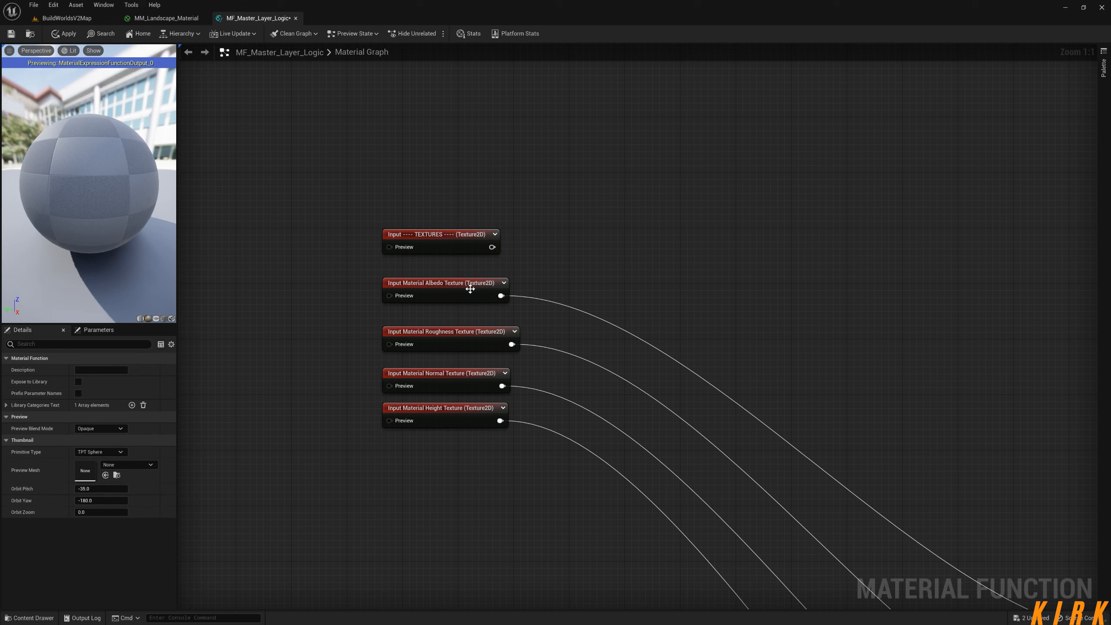
# Close the gaps between the Albedo, Roughness, Normal and Height inputs so they are evenly spaced below the ---- TEXTURES ---- input
pyautogui.moveTo(466, 288); pyautogui.dragTo(466, 274)
pyautogui.moveTo(449, 330); pyautogui.dragTo(449, 308)
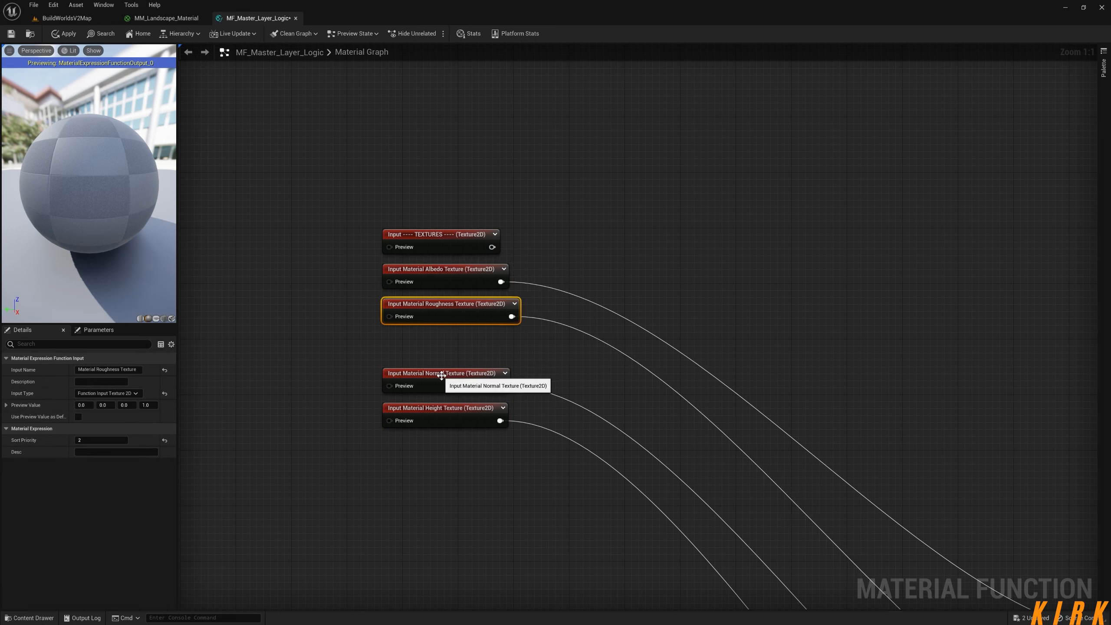
pyautogui.moveTo(436, 375); pyautogui.dragTo(435, 340)
pyautogui.moveTo(436, 408); pyautogui.dragTo(435, 373)
pyautogui.click(342, 437)
pyautogui.moveTo(342, 438); pyautogui.dragTo(594, 459, button='right')
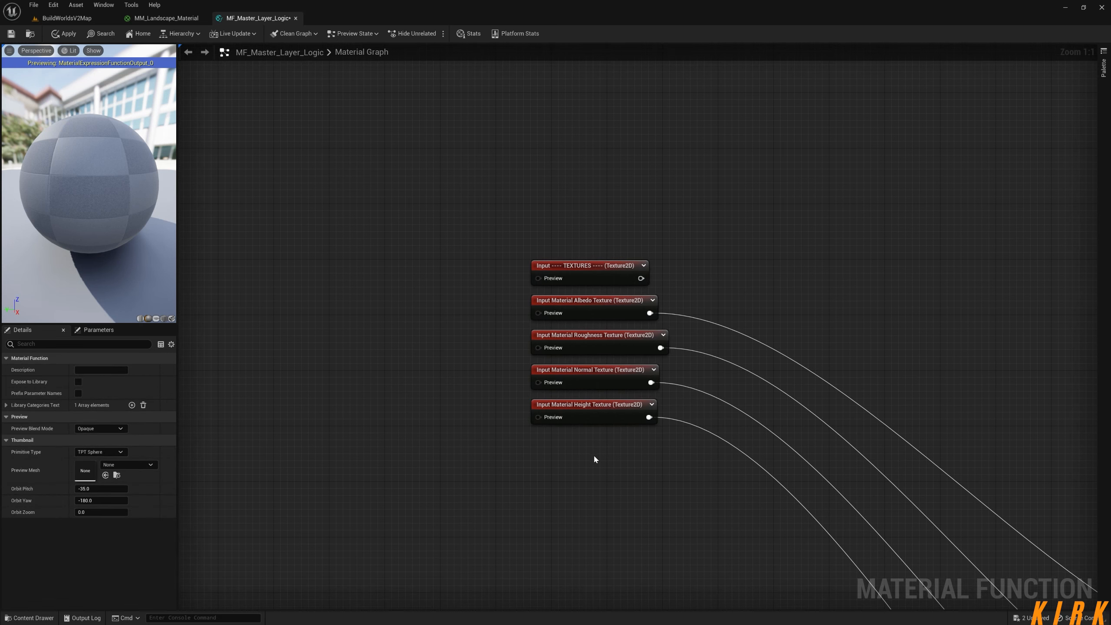
# Add a TextureObject node beside the texture inputs and connect it to the Preview pin of the Material Albedo Texture input
pyautogui.moveTo(660, 442); pyautogui.dragTo(389, 318, button='right')
pyautogui.scroll(-3, 431, 345)
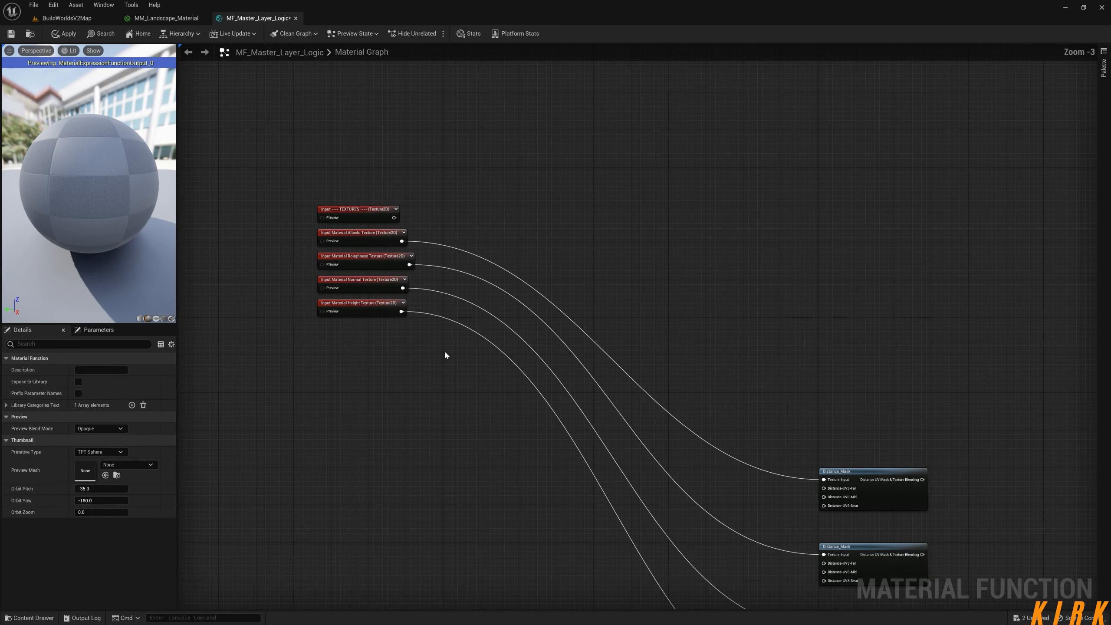
pyautogui.moveTo(594, 388); pyautogui.dragTo(308, 181, button='right')
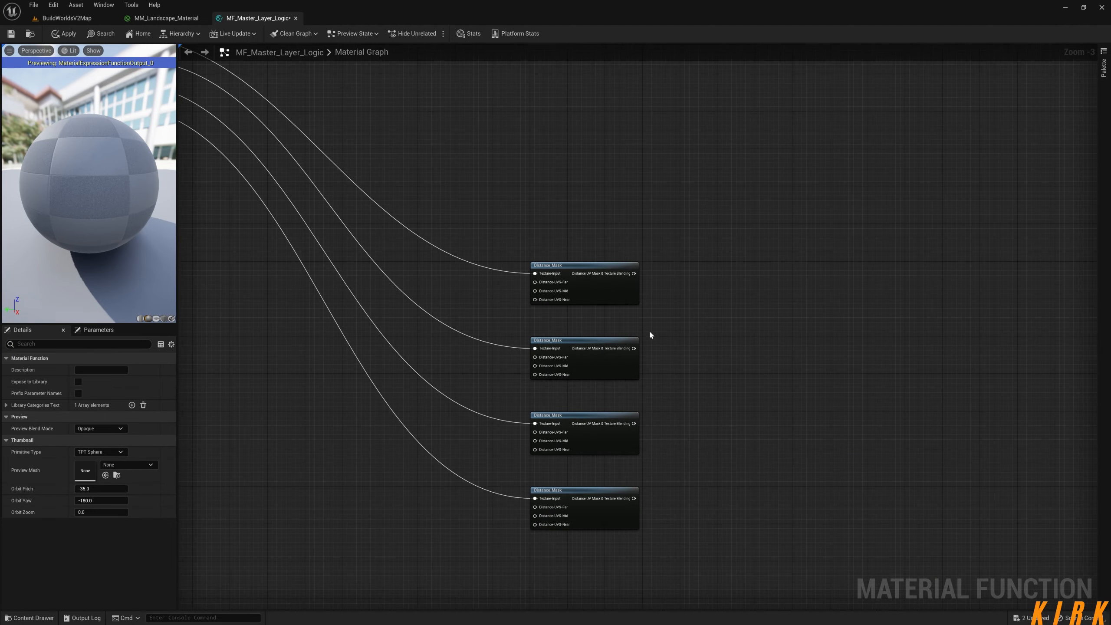
pyautogui.moveTo(470, 310); pyautogui.dragTo(744, 353, button='right')
pyautogui.moveTo(467, 226); pyautogui.dragTo(485, 389, button='right')
pyautogui.rightClick(350, 293)
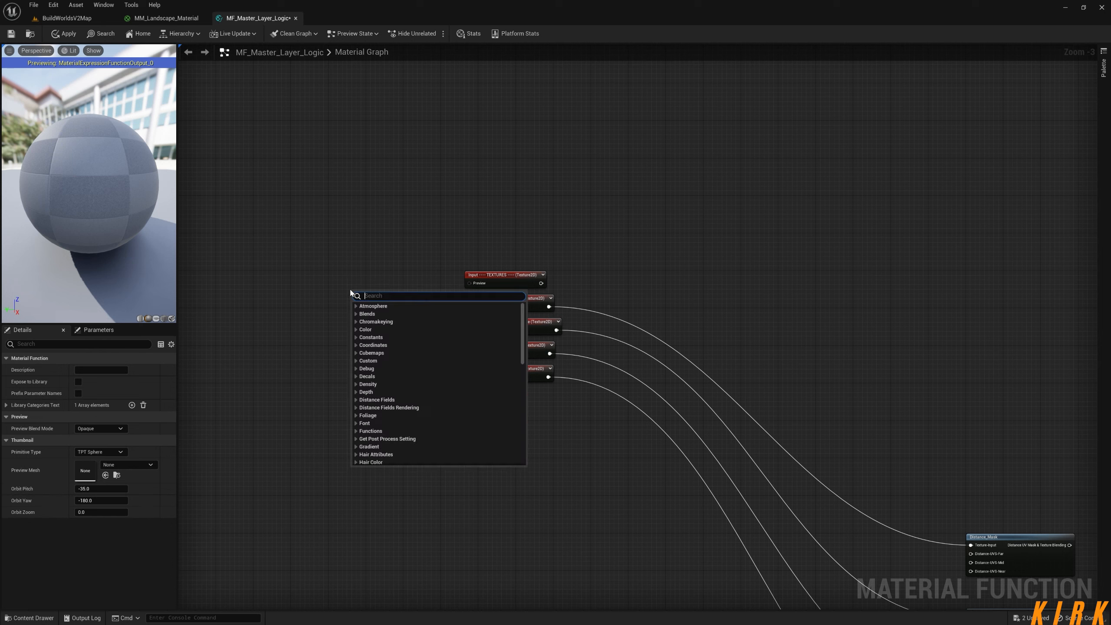
pyautogui.write('TEXTURE')
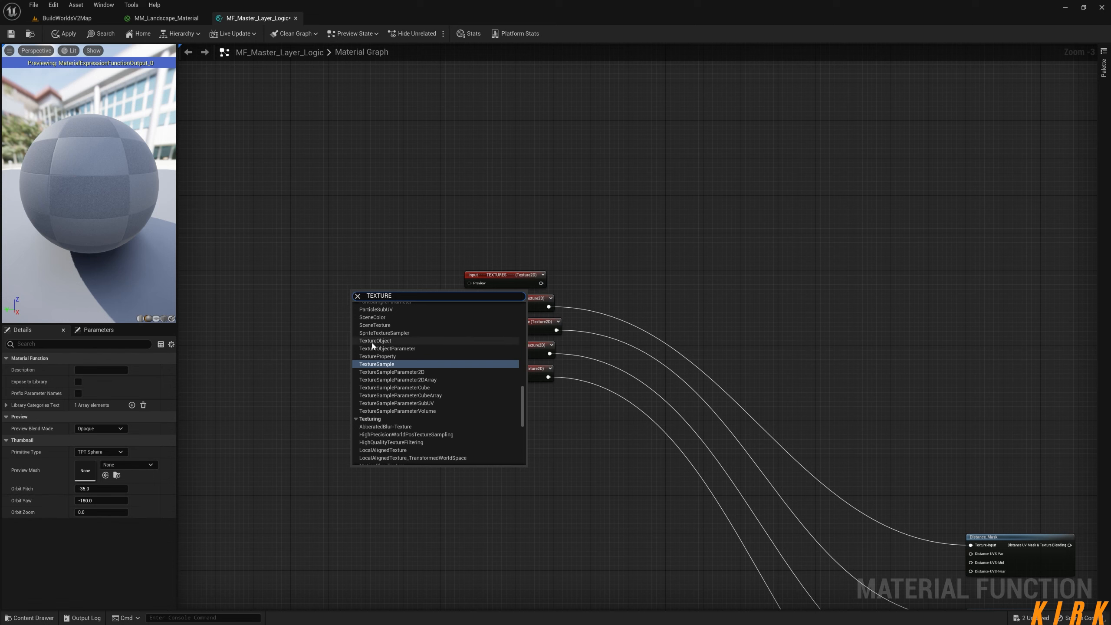
pyautogui.click(385, 342)
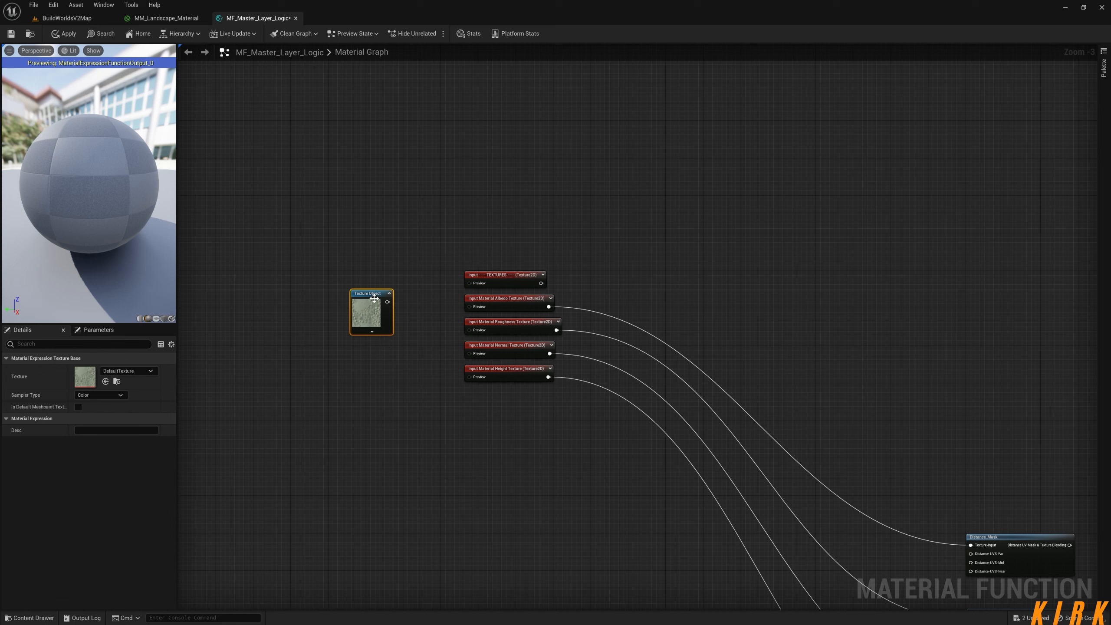
pyautogui.moveTo(387, 309); pyautogui.dragTo(347, 267)
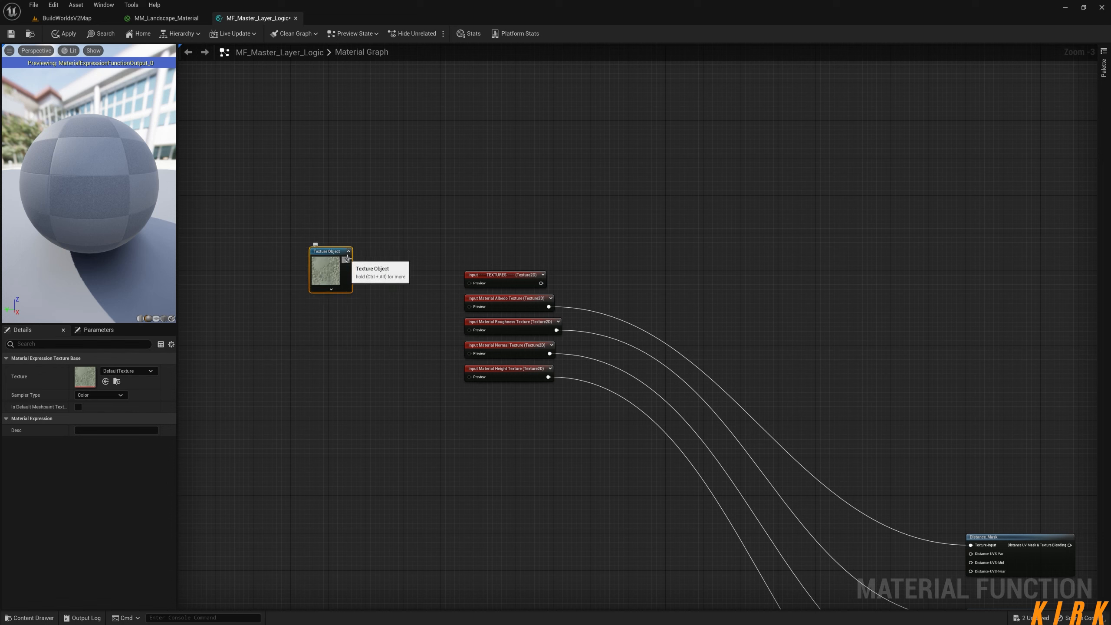
pyautogui.moveTo(347, 260); pyautogui.dragTo(470, 307)
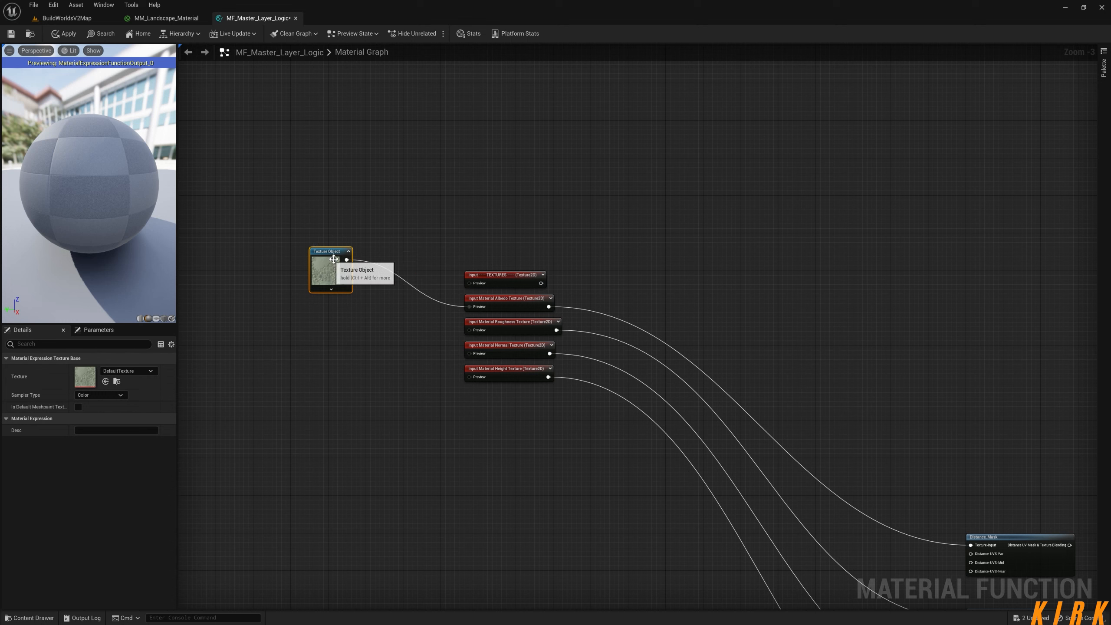
pyautogui.moveTo(346, 276); pyautogui.dragTo(384, 318)
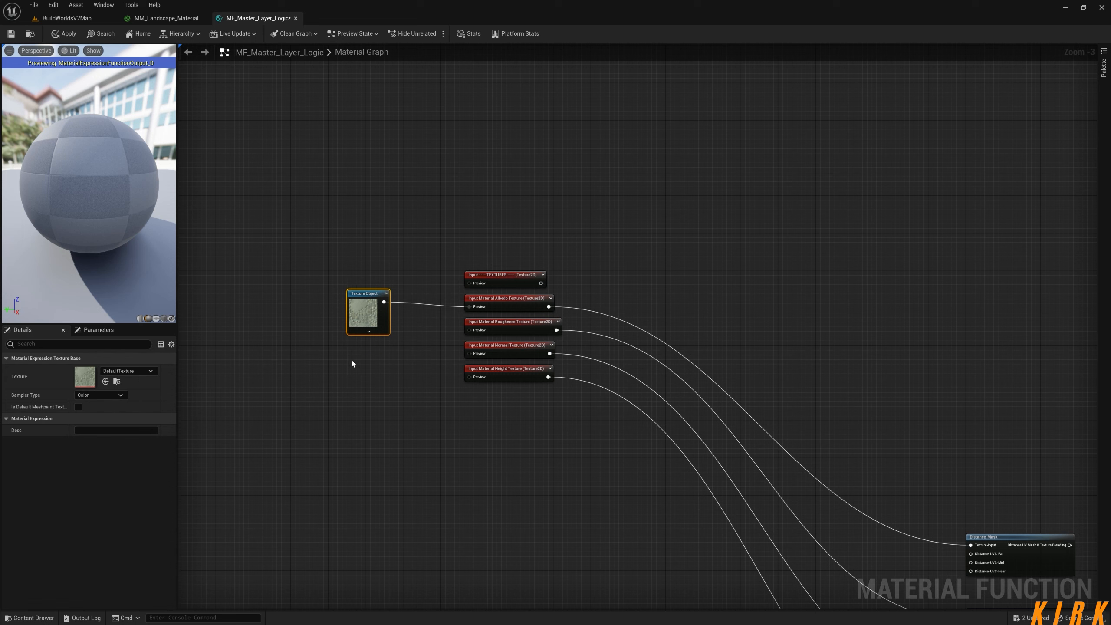
# Paste three copies of the Texture Object node and connect them to the Preview pins of the Roughness, Normal and Height inputs
pyautogui.hotkey('ctrl', 'v')
pyautogui.hotkey('ctrl', 'v')
pyautogui.hotkey('ctrl', 'v')
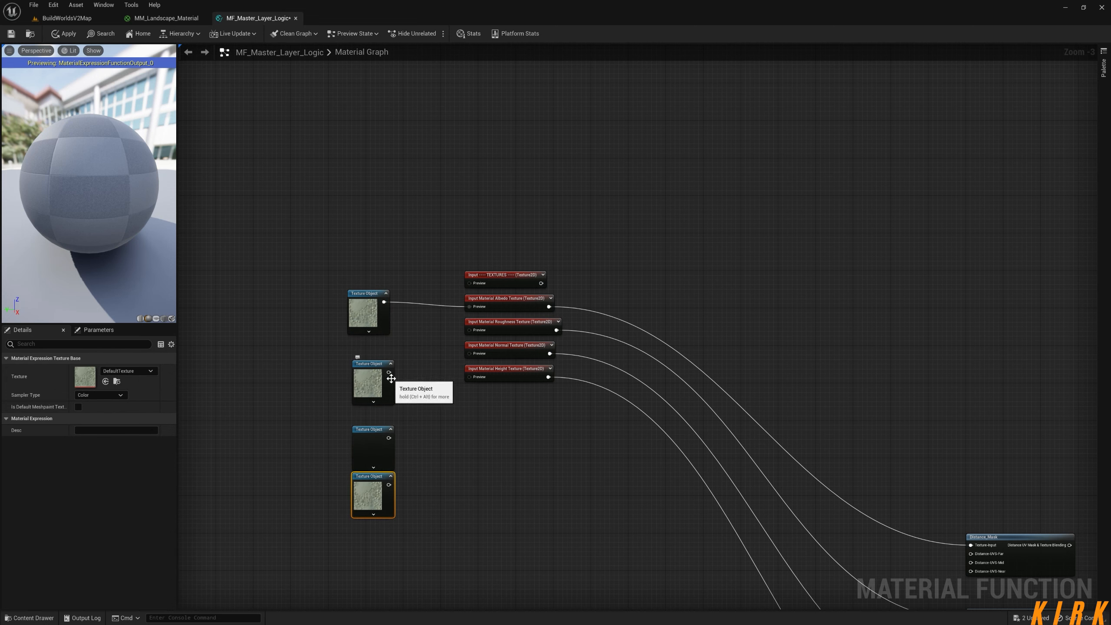
pyautogui.moveTo(389, 372); pyautogui.dragTo(468, 330)
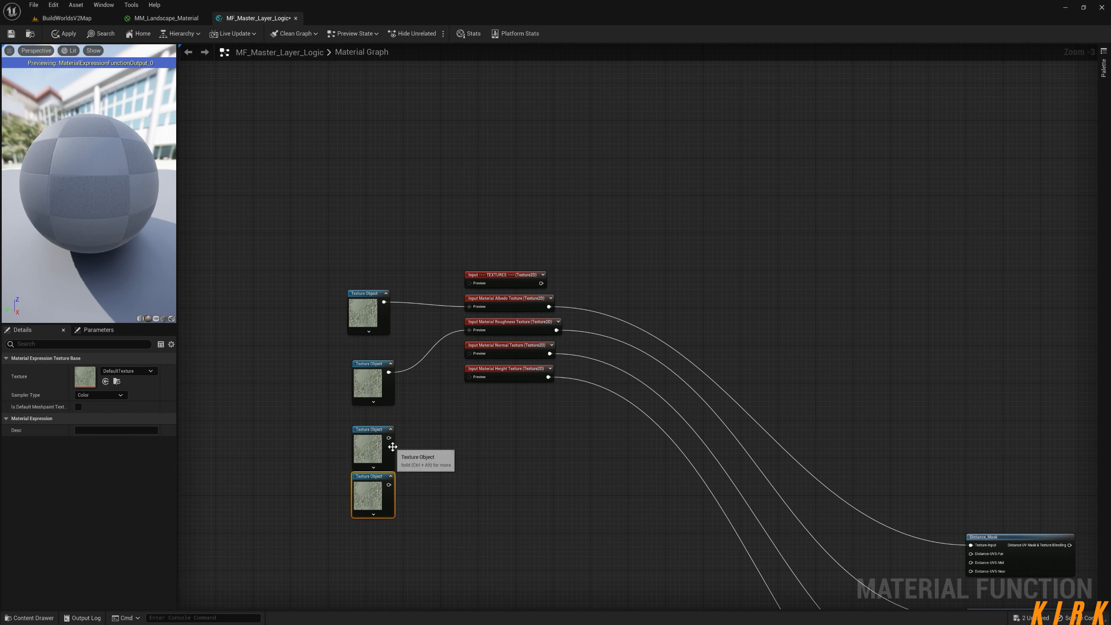
pyautogui.moveTo(389, 438); pyautogui.dragTo(469, 356)
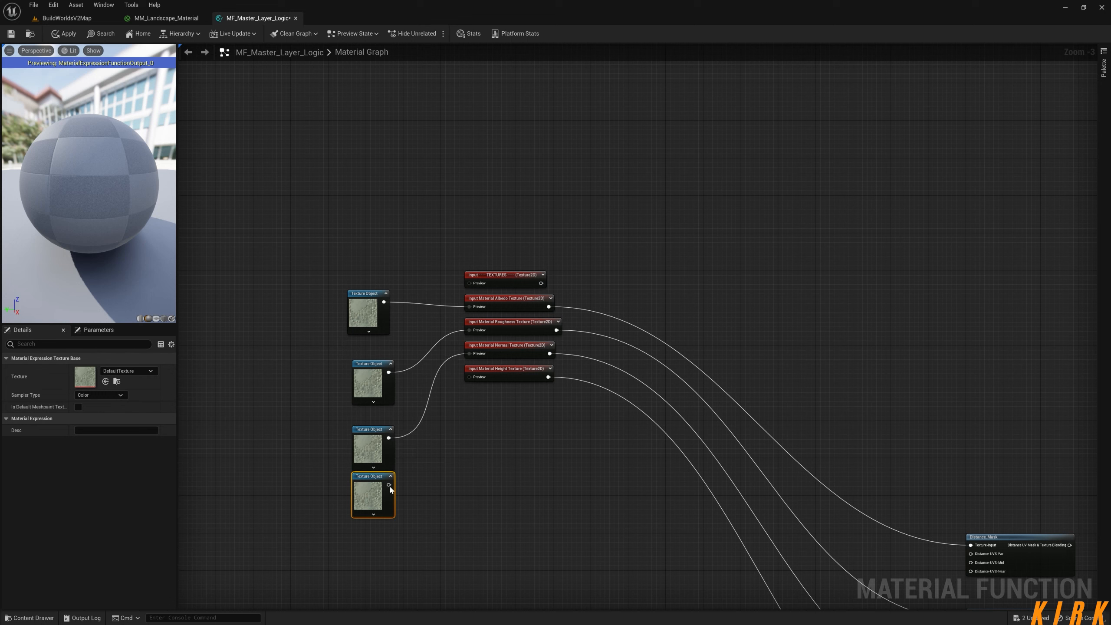
pyautogui.moveTo(389, 484); pyautogui.dragTo(469, 377)
# Collapse the previews of all four Texture Object nodes, stack the nodes in a column and place them close beside the texture inputs
pyautogui.moveTo(375, 368); pyautogui.dragTo(370, 346)
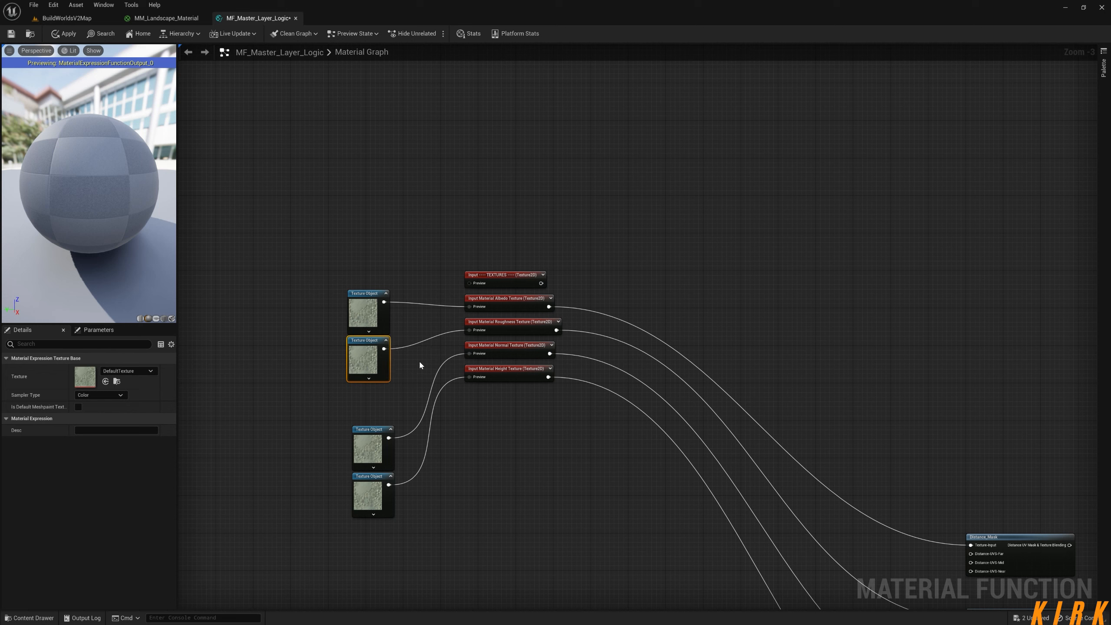
pyautogui.click(394, 299)
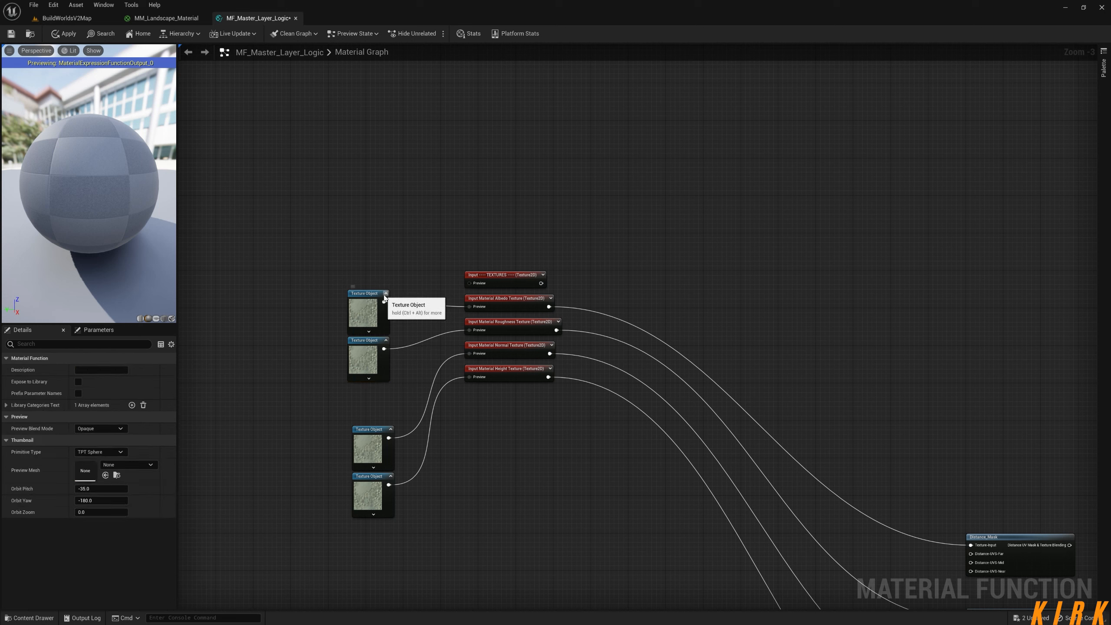
pyautogui.click(386, 293)
pyautogui.click(385, 340)
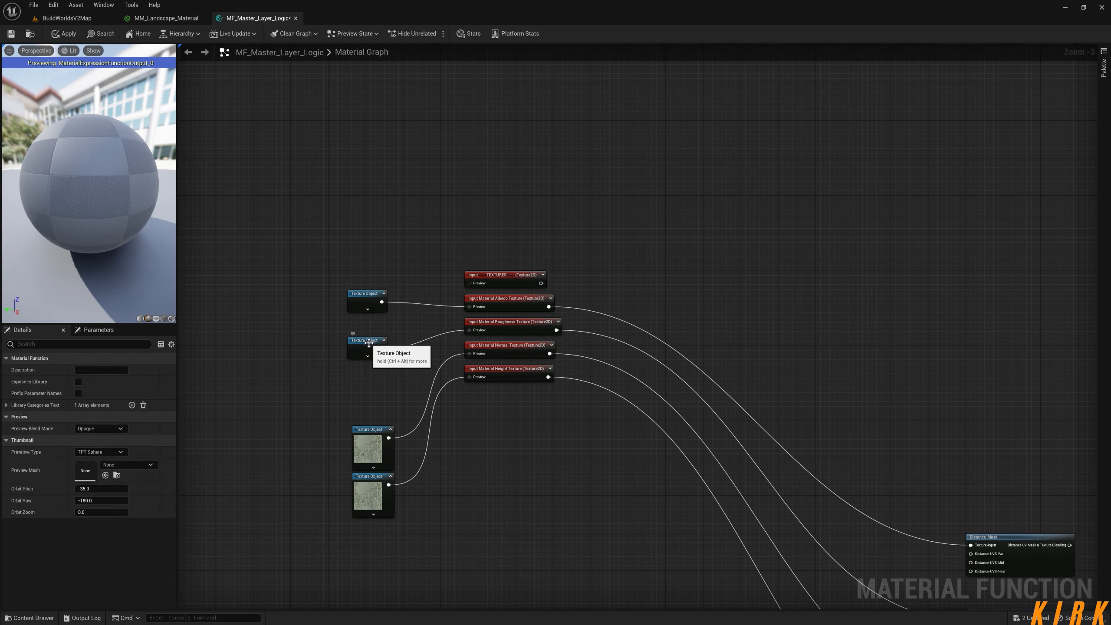
pyautogui.moveTo(370, 347); pyautogui.dragTo(369, 323)
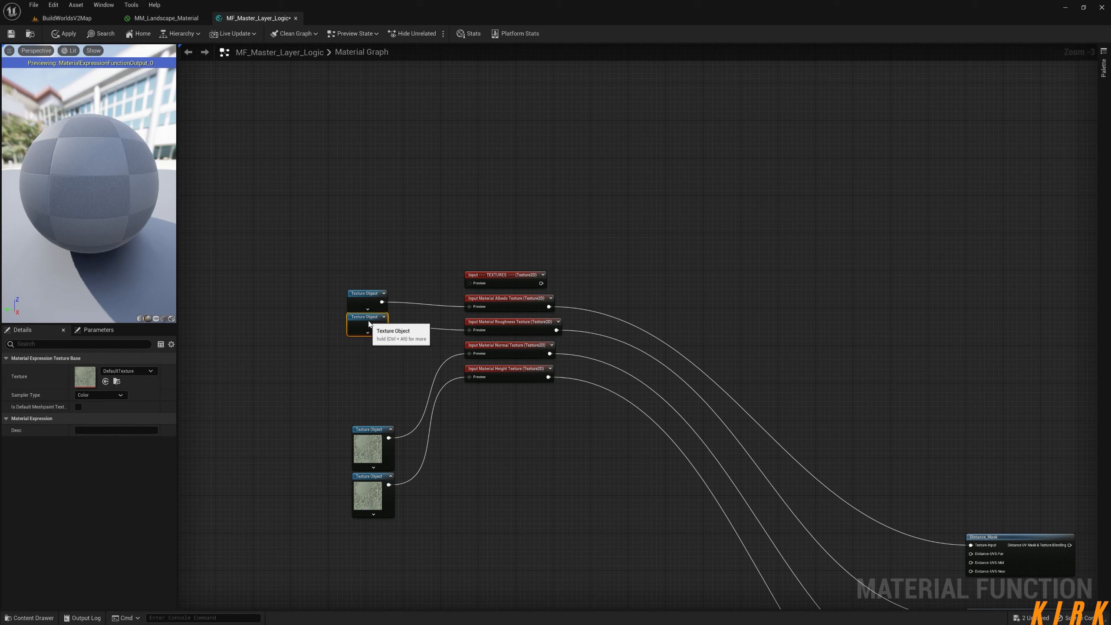
pyautogui.click(391, 429)
pyautogui.moveTo(380, 436); pyautogui.dragTo(375, 348)
pyautogui.click(375, 445)
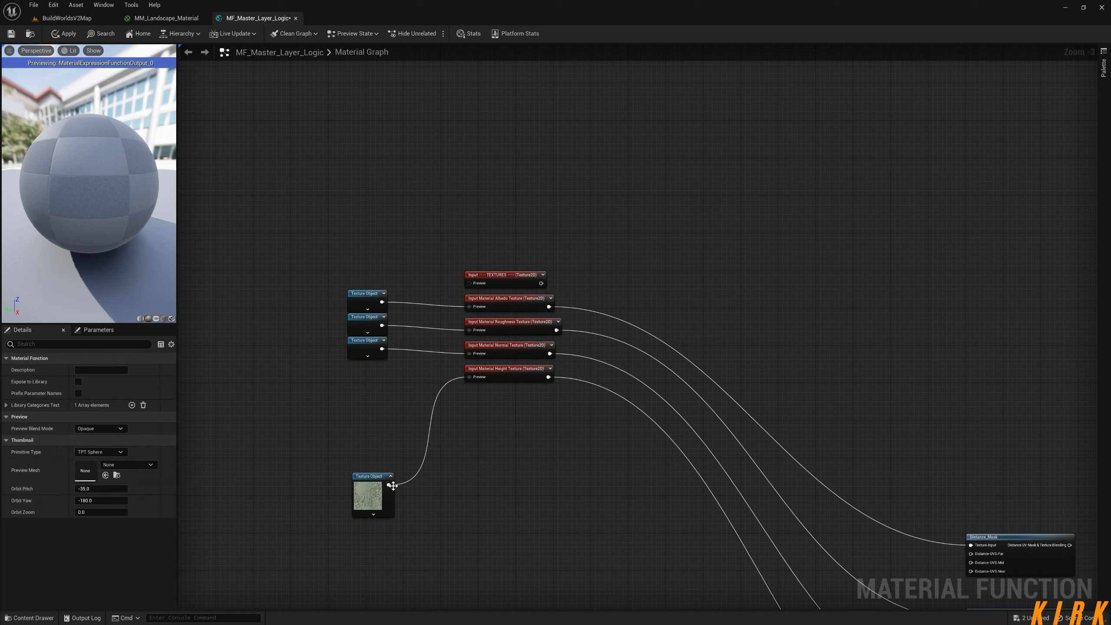
pyautogui.click(390, 476)
pyautogui.moveTo(379, 479); pyautogui.dragTo(432, 367)
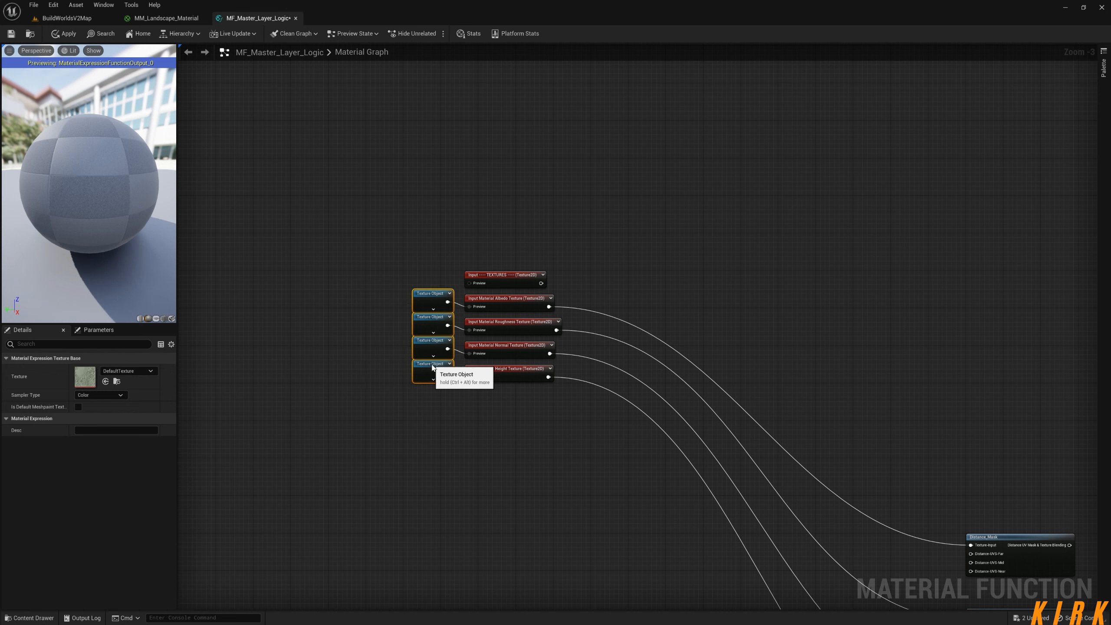
# Enclose all the texture inputs and Texture Object nodes in a comment box titled Textures
pyautogui.click(496, 410)
pyautogui.moveTo(602, 449); pyautogui.dragTo(518, 461, button='right')
pyautogui.moveTo(541, 212); pyautogui.dragTo(299, 435)
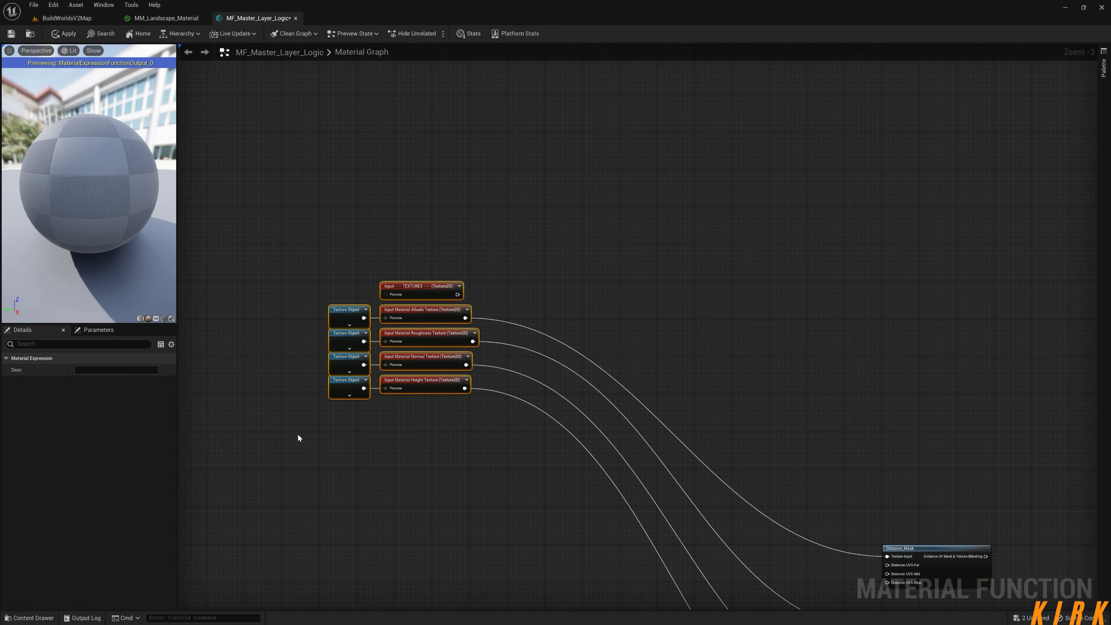
pyautogui.press('c')
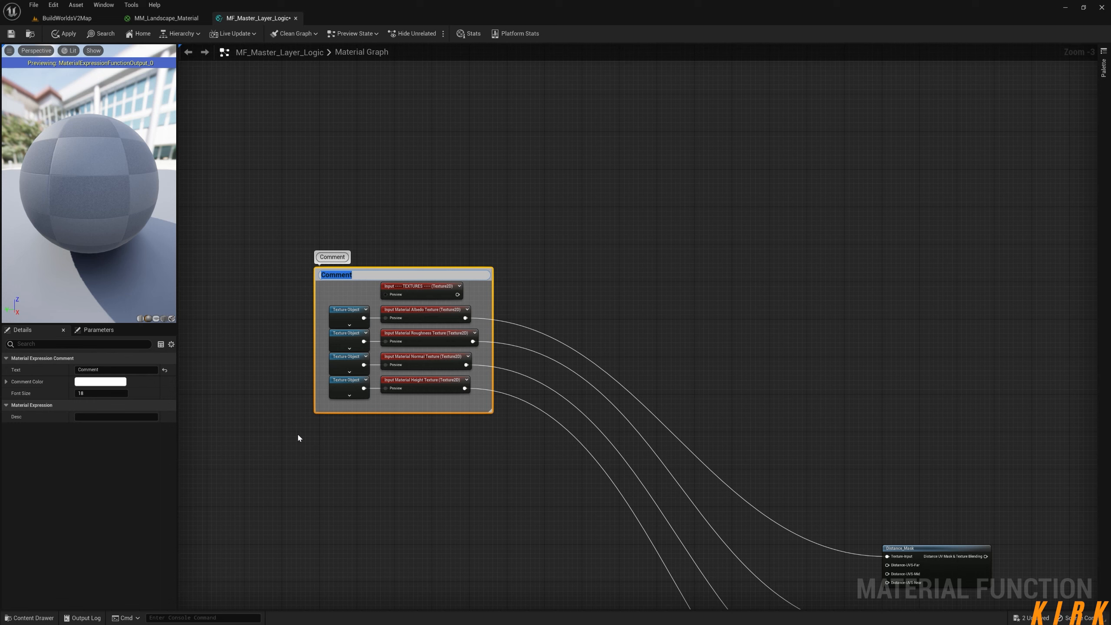
pyautogui.write('Textures')
# Set the Textures comment's font size to 25 and its comment color to light blue, hex sRGB 72CCFF
pyautogui.click(101, 394)
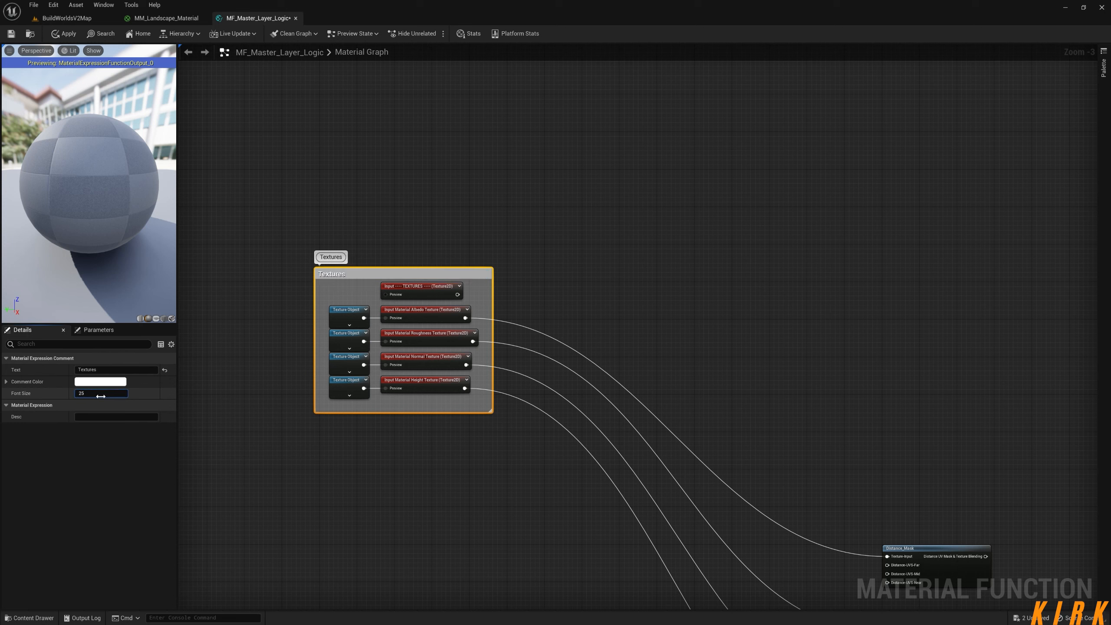
pyautogui.click(100, 381)
pyautogui.click(124, 444)
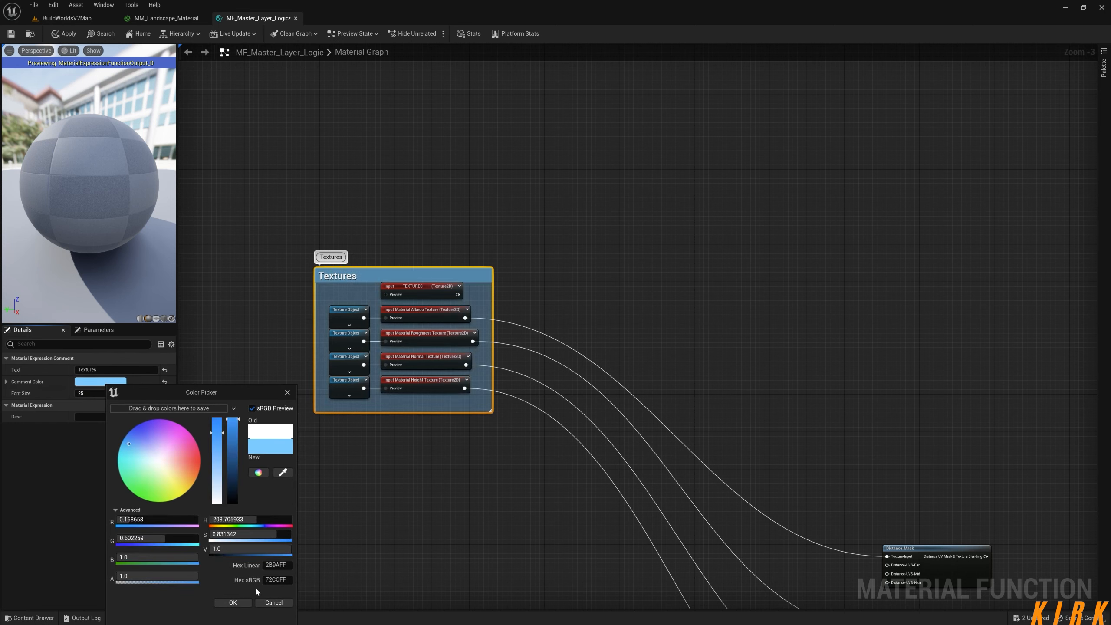
pyautogui.click(233, 602)
# Extend the Textures comment box upward for more title room, and move the whole group farther up and left
pyautogui.moveTo(417, 267)
pyautogui.mouseDown()
pyautogui.moveTo(404, 209)
pyautogui.moveTo(411, 263)
pyautogui.mouseUp()
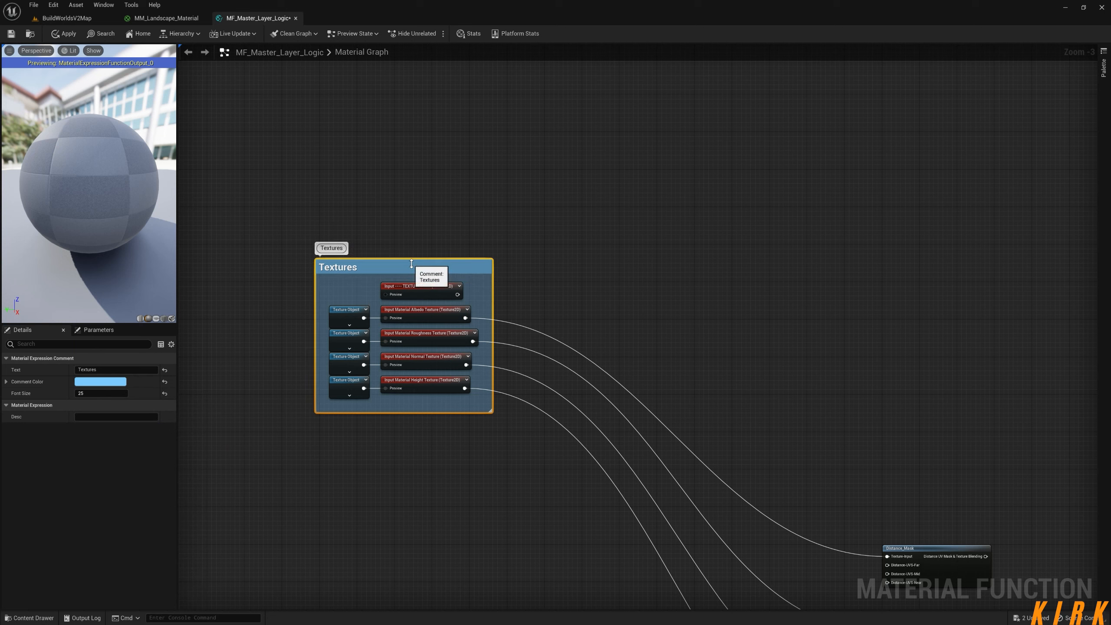
pyautogui.click(420, 246)
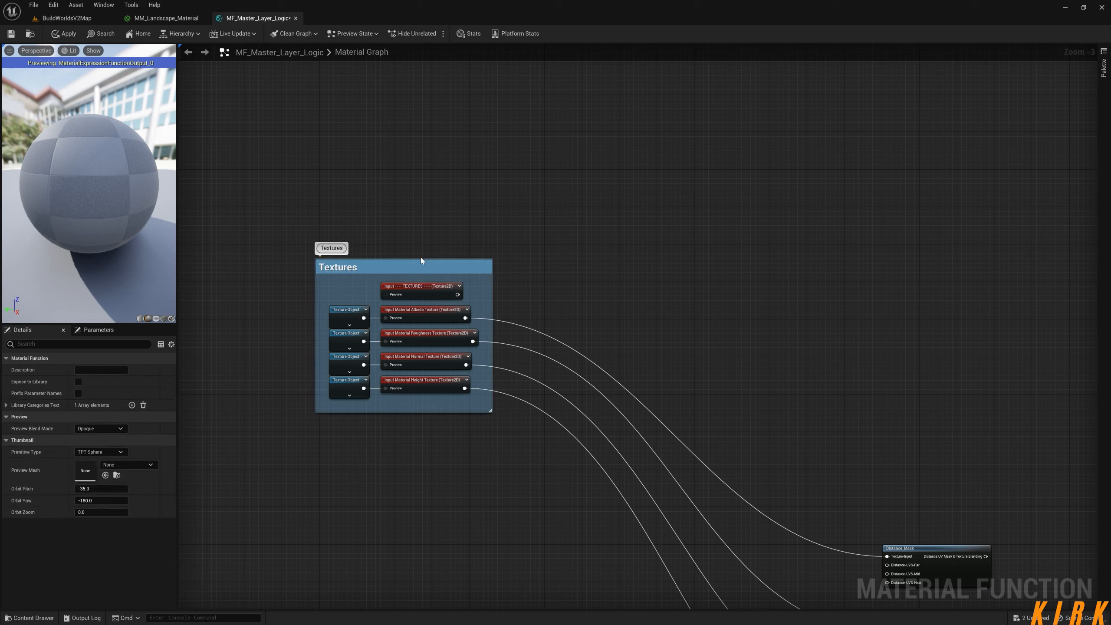
pyautogui.moveTo(421, 260); pyautogui.dragTo(386, 173)
pyautogui.moveTo(439, 384); pyautogui.dragTo(450, 534, button='right')
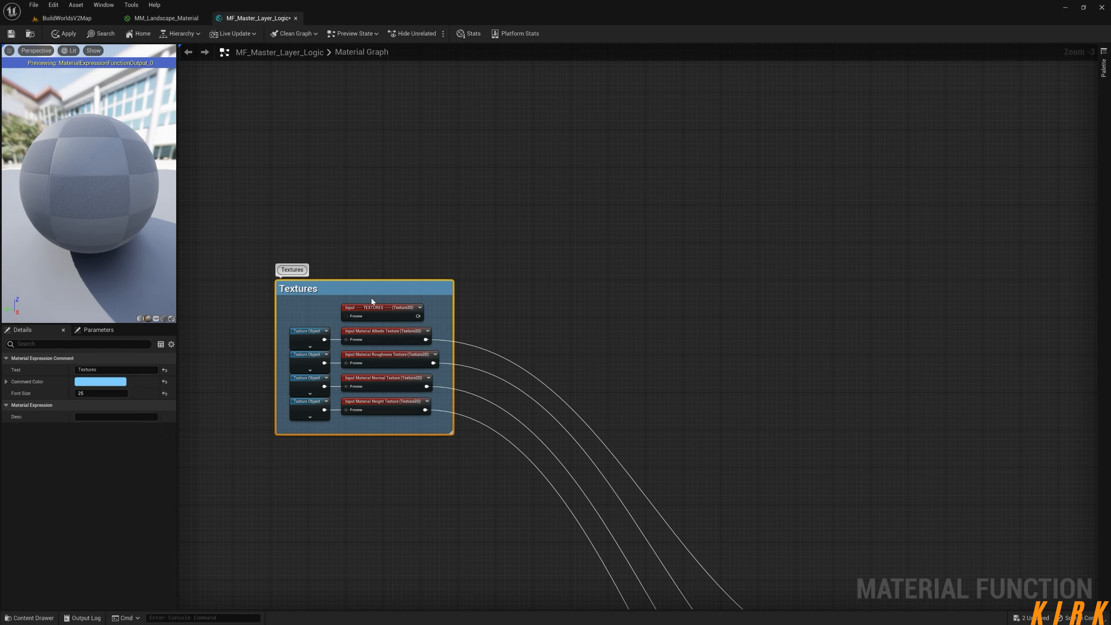
# Move the Textures comment group down and right, closer to the column of Distance_Mask nodes
pyautogui.moveTo(356, 285); pyautogui.dragTo(491, 286)
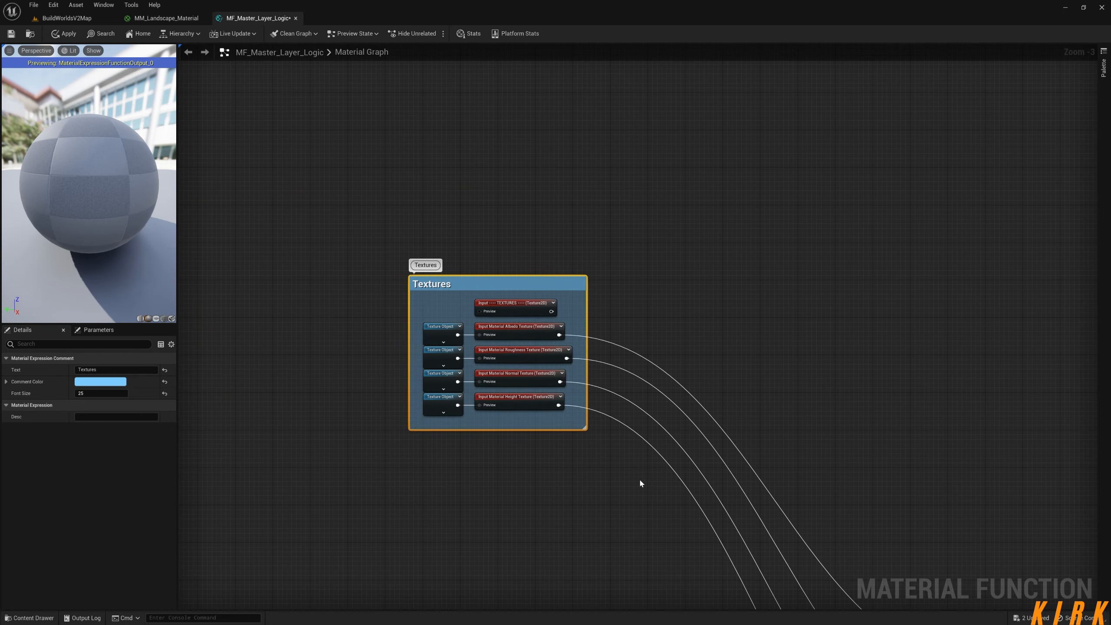
pyautogui.scroll(-3, 459, 346)
pyautogui.scroll(1, 444, 282)
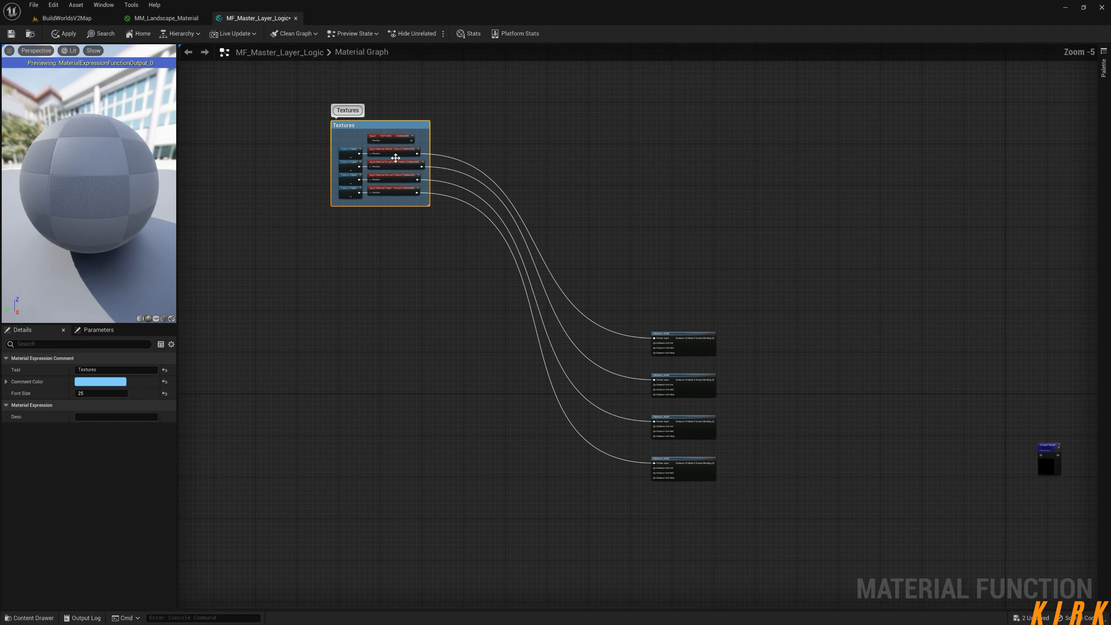
pyautogui.moveTo(396, 147); pyautogui.dragTo(465, 216)
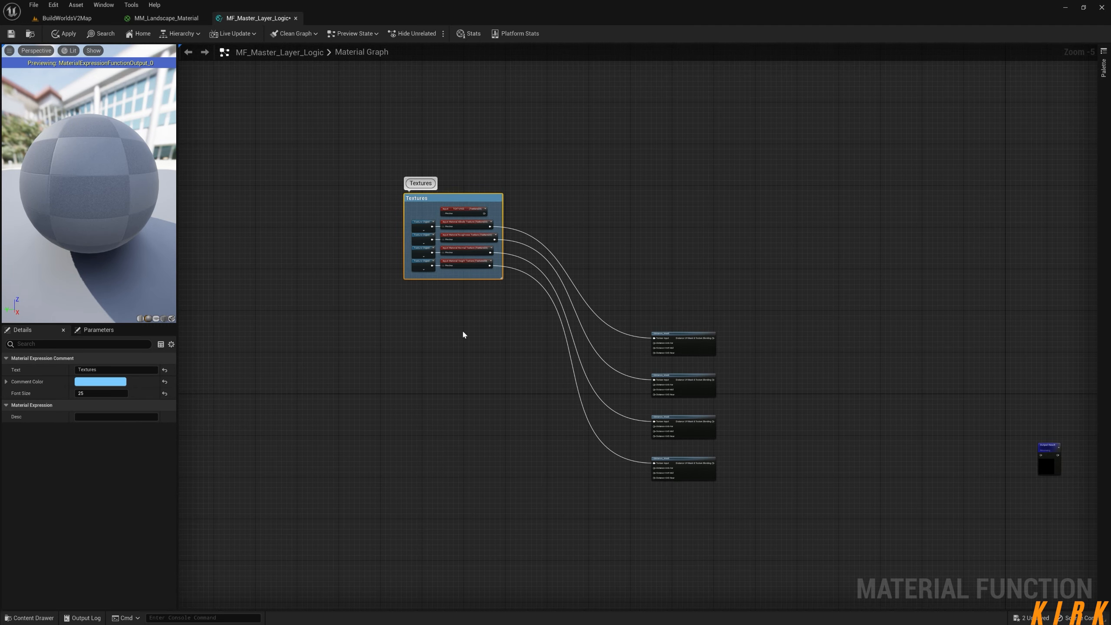
# Add a function input feeding Distance-UVS-Far on the first Distance_Mask and name it Material Distance UV (FAR)
pyautogui.scroll(2, 529, 377)
pyautogui.moveTo(634, 399); pyautogui.dragTo(551, 397, button='right')
pyautogui.scroll(3, 493, 350)
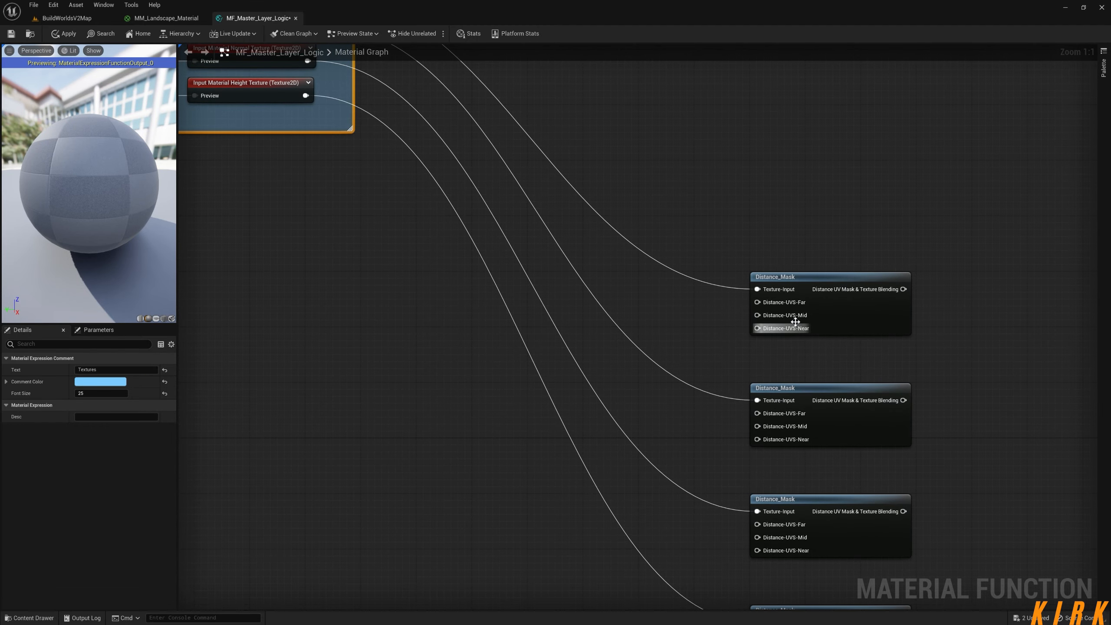
pyautogui.moveTo(753, 301); pyautogui.dragTo(398, 379)
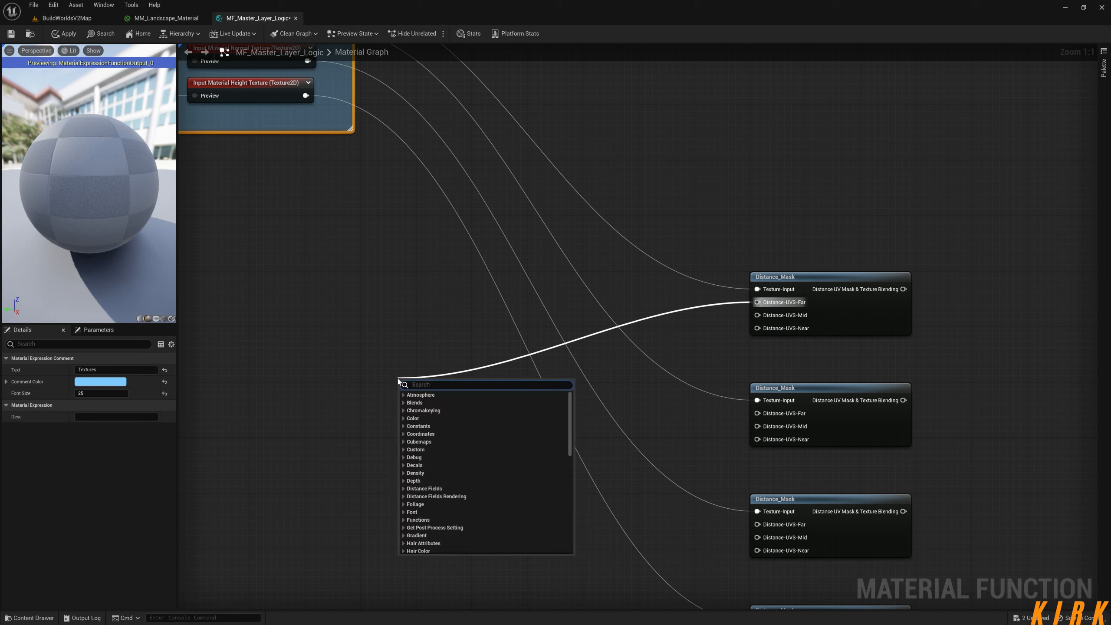
pyautogui.write('input')
pyautogui.press('Return')
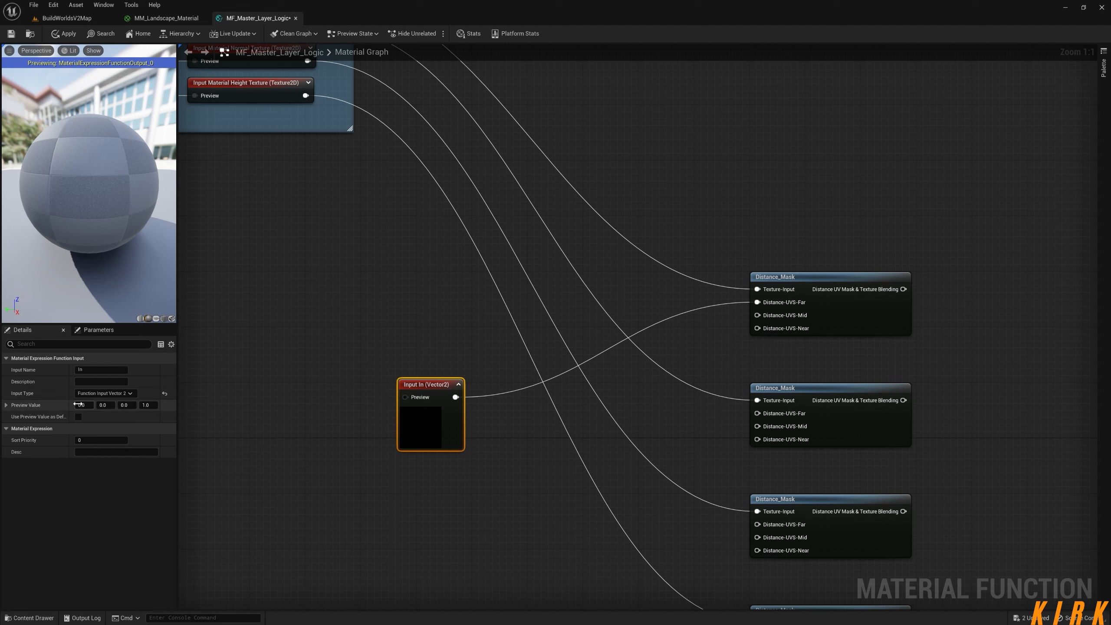
pyautogui.click(96, 370)
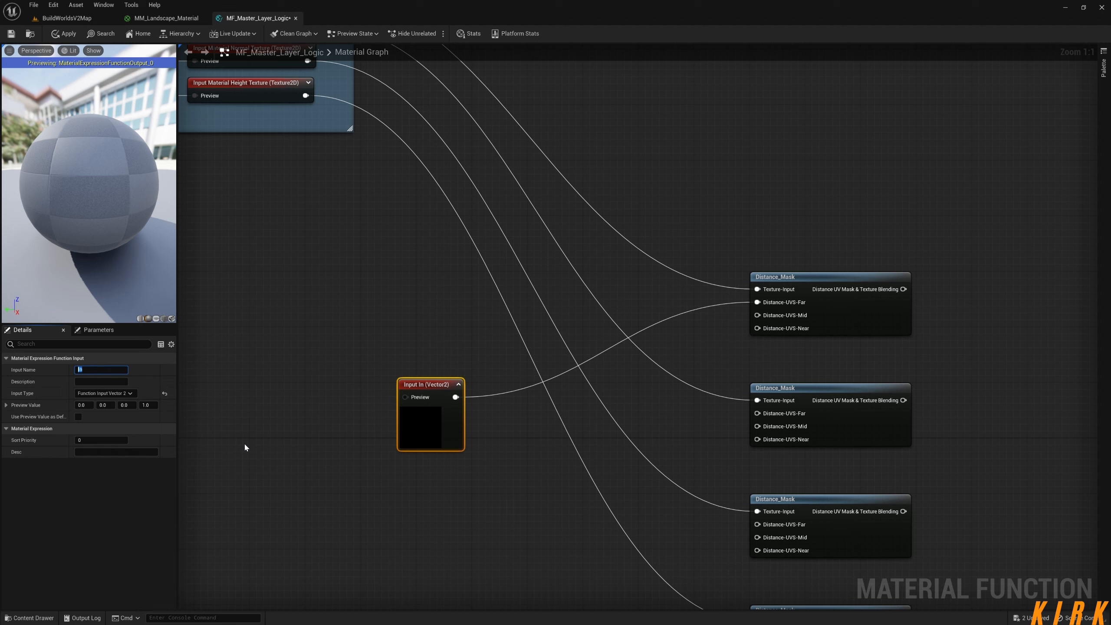
pyautogui.write('Material')
pyautogui.write('Distance U')
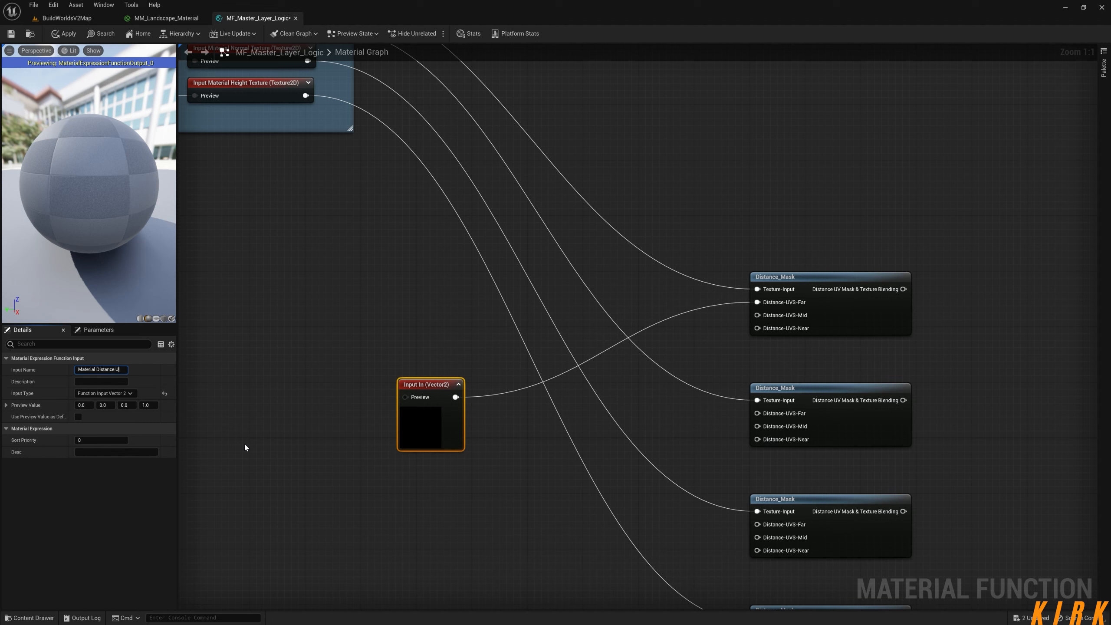
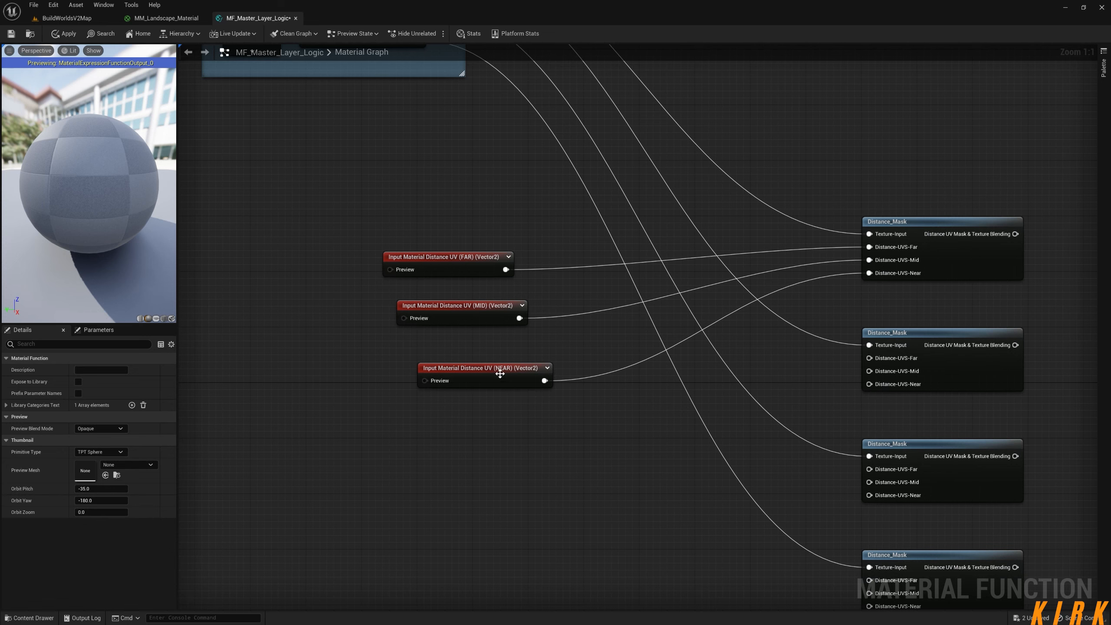
# Stack the FAR, MID and NEAR Material Distance UV inputs in a tight, aligned column
pyautogui.moveTo(500, 373); pyautogui.dragTo(479, 339)
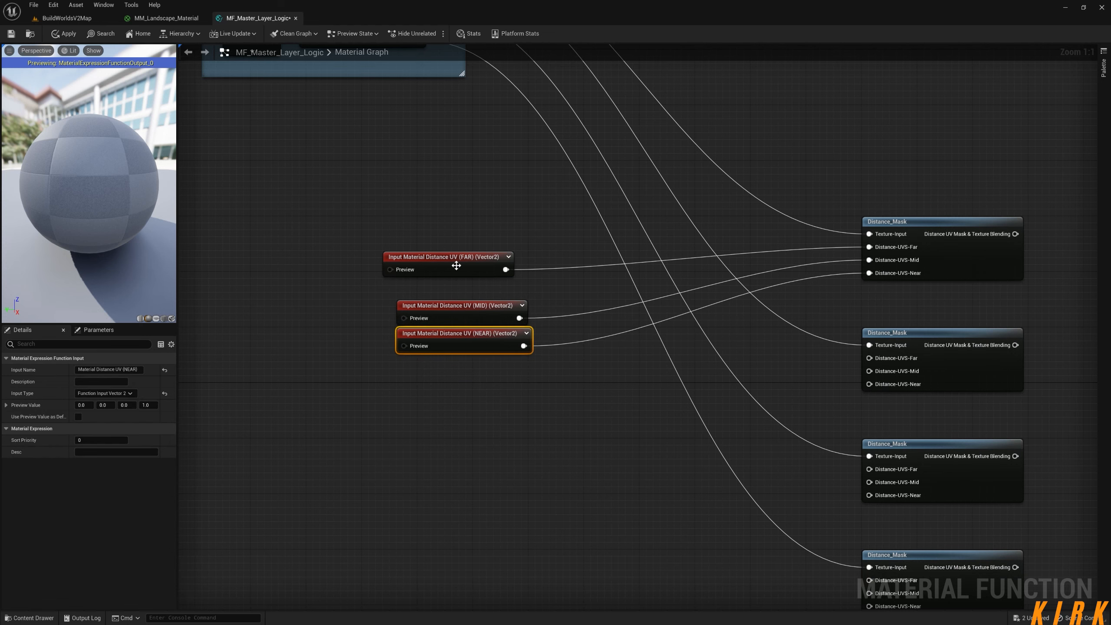
pyautogui.moveTo(456, 265); pyautogui.dragTo(471, 282)
pyautogui.click(661, 413)
# Connect the FAR, MID and NEAR UV inputs to the matching Distance-UVS pins on the other three Distance_Mask nodes
pyautogui.moveTo(665, 413); pyautogui.dragTo(627, 311, button='right')
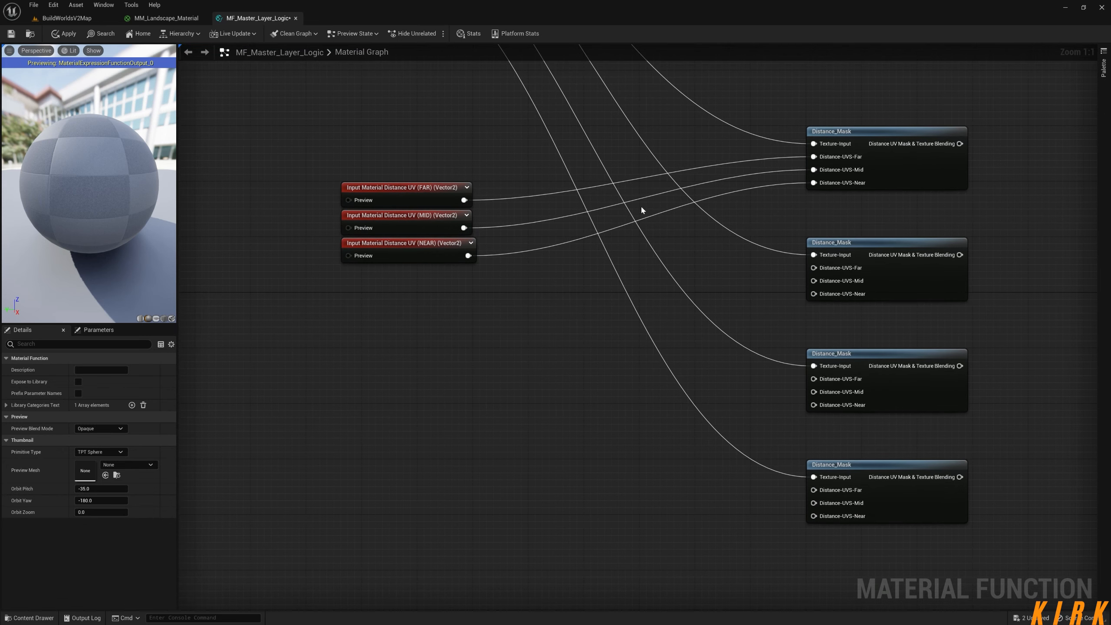
pyautogui.moveTo(464, 200); pyautogui.dragTo(826, 272)
pyautogui.moveTo(463, 228); pyautogui.dragTo(815, 281)
pyautogui.moveTo(468, 255); pyautogui.dragTo(807, 296)
pyautogui.moveTo(464, 200); pyautogui.dragTo(815, 379)
pyautogui.moveTo(463, 227); pyautogui.dragTo(818, 395)
pyautogui.moveTo(468, 256); pyautogui.dragTo(813, 405)
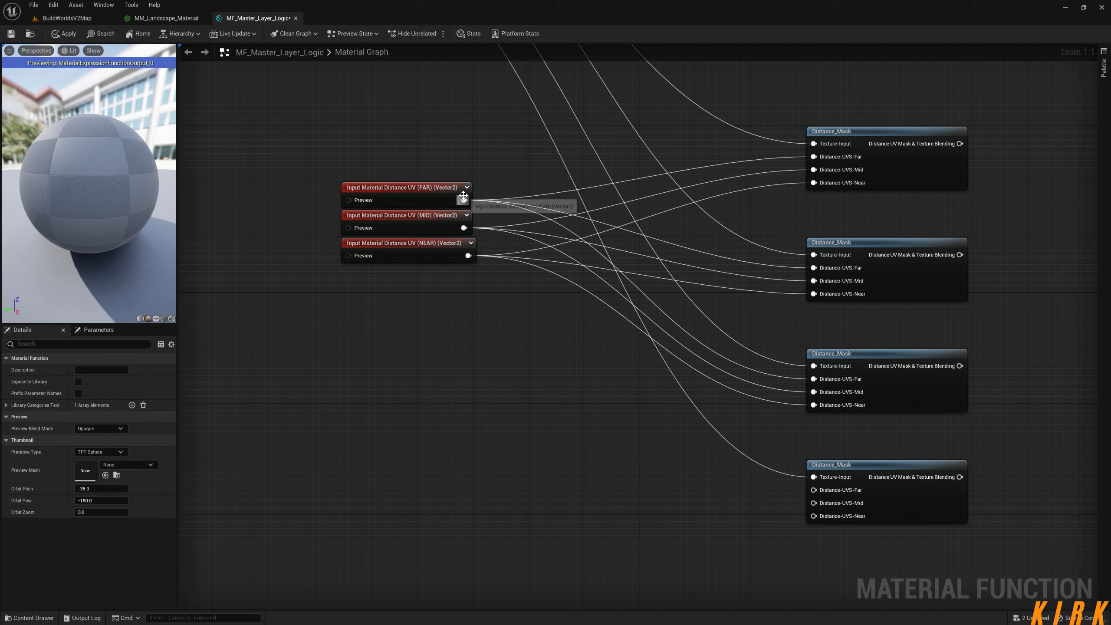
pyautogui.moveTo(463, 200); pyautogui.dragTo(813, 489)
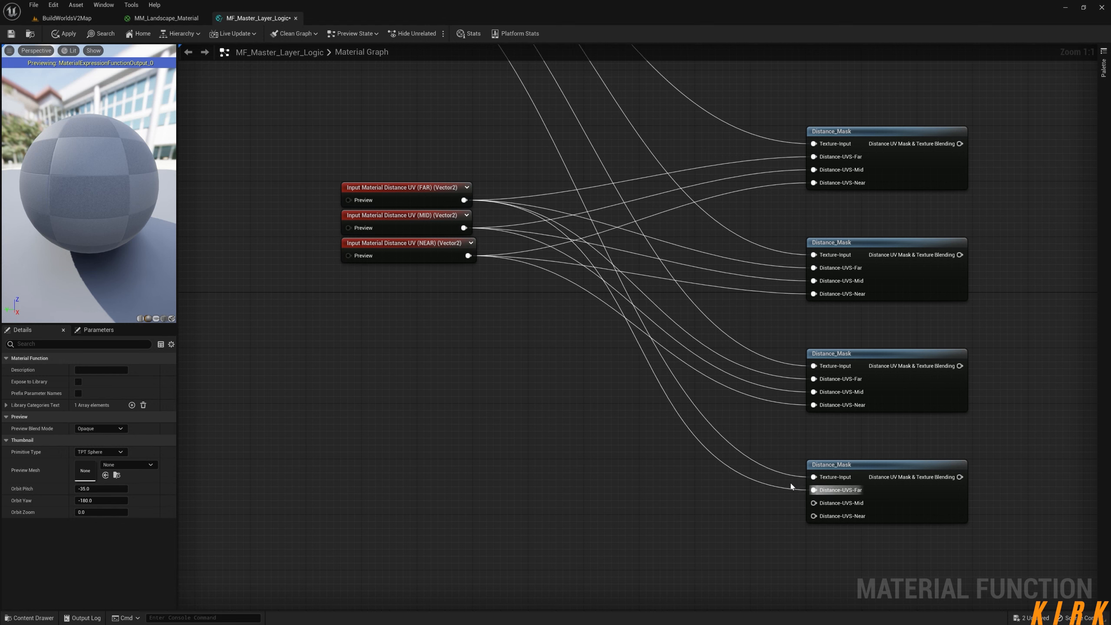
pyautogui.moveTo(463, 228); pyautogui.dragTo(813, 503)
pyautogui.moveTo(468, 256); pyautogui.dragTo(814, 516)
# Move the three Material Distance UV inputs together farther left and down, leaving space below the Textures comment
pyautogui.scroll(-3, 577, 519)
pyautogui.moveTo(649, 493); pyautogui.dragTo(686, 449, button='right')
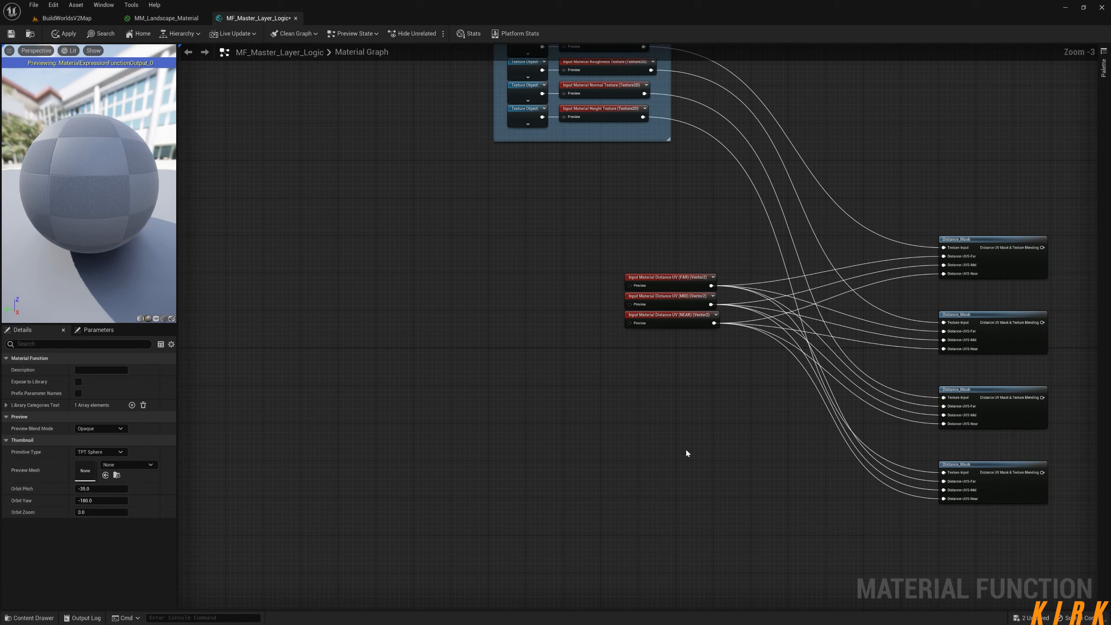
pyautogui.moveTo(723, 248); pyautogui.dragTo(583, 363)
pyautogui.moveTo(597, 248); pyautogui.dragTo(546, 386, button='right')
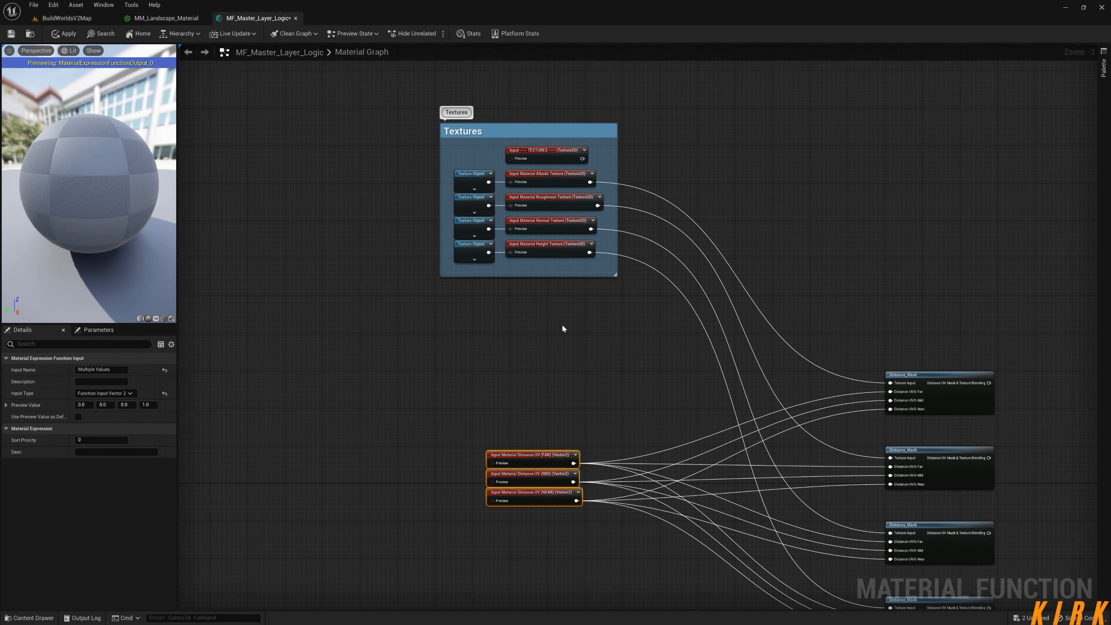
pyautogui.moveTo(563, 328); pyautogui.dragTo(550, 346, button='right')
# Duplicate the ---- TEXTURES ---- header input and place the copy above the Material Distance UV inputs
pyautogui.click(539, 170)
pyautogui.moveTo(493, 412); pyautogui.dragTo(490, 258, button='right')
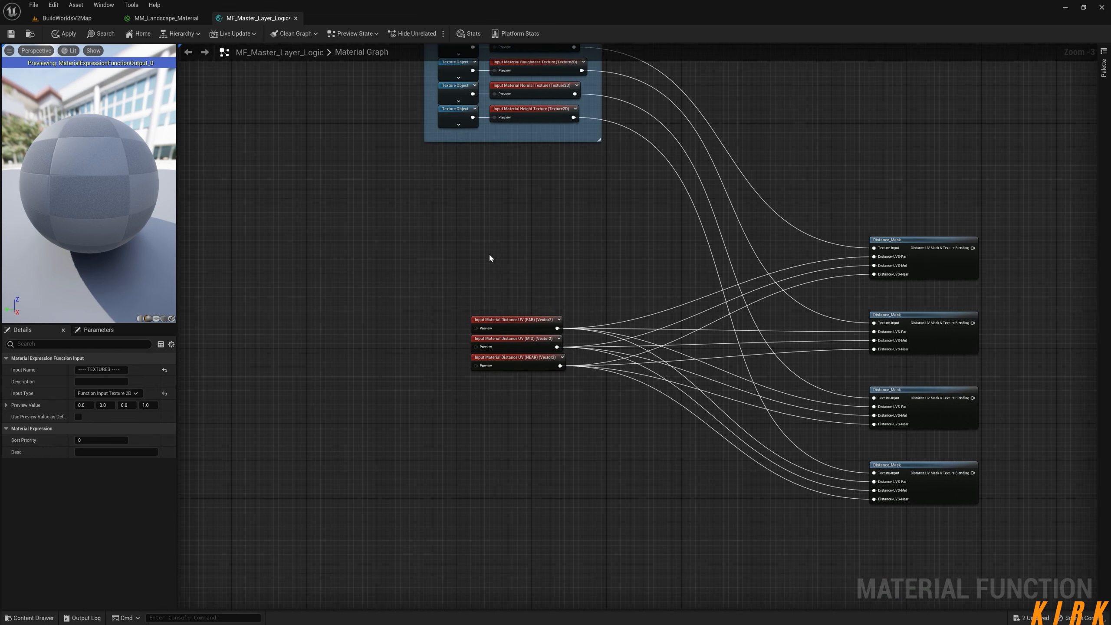
pyautogui.hotkey('ctrl', 'v')
pyautogui.moveTo(527, 257); pyautogui.dragTo(500, 266)
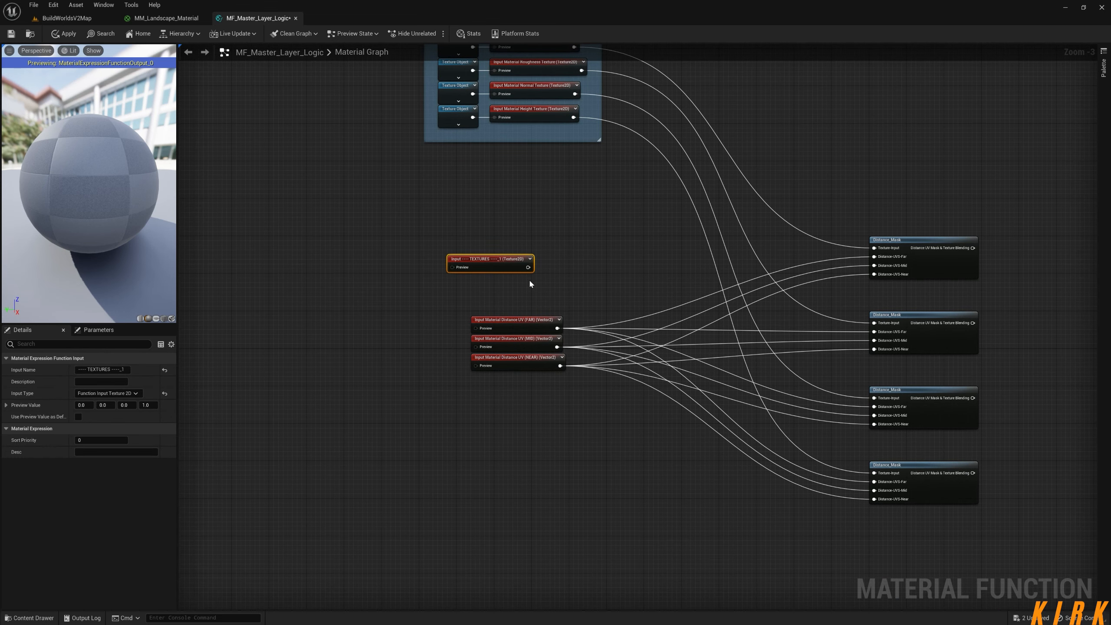
pyautogui.moveTo(500, 260); pyautogui.dragTo(518, 264)
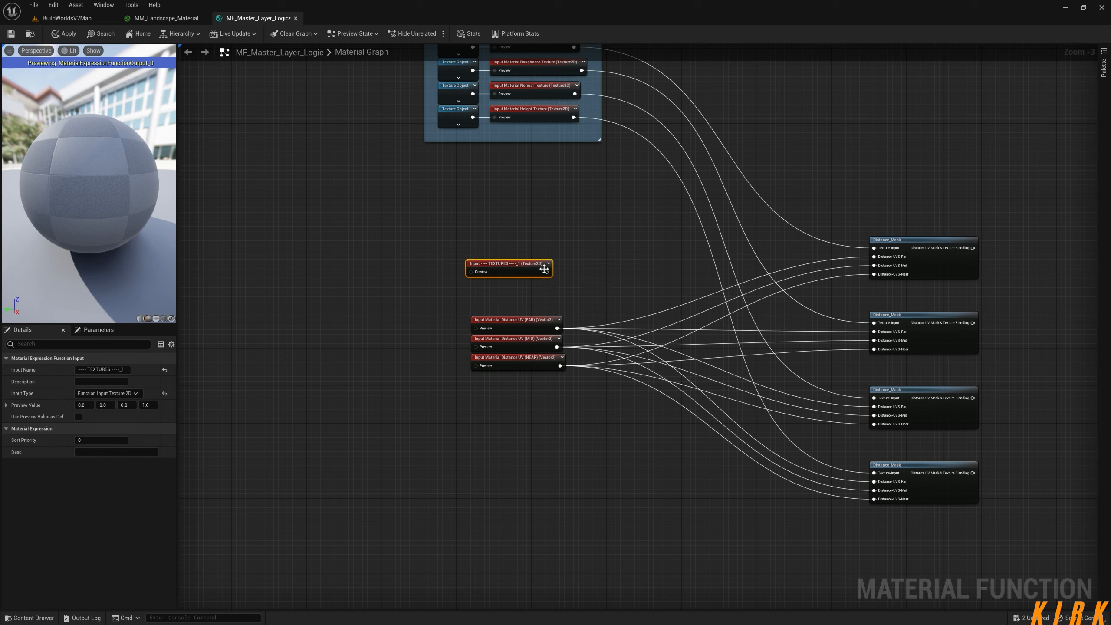
pyautogui.moveTo(519, 264)
pyautogui.mouseDown()
pyautogui.moveTo(479, 267)
pyautogui.moveTo(504, 274)
pyautogui.mouseUp()
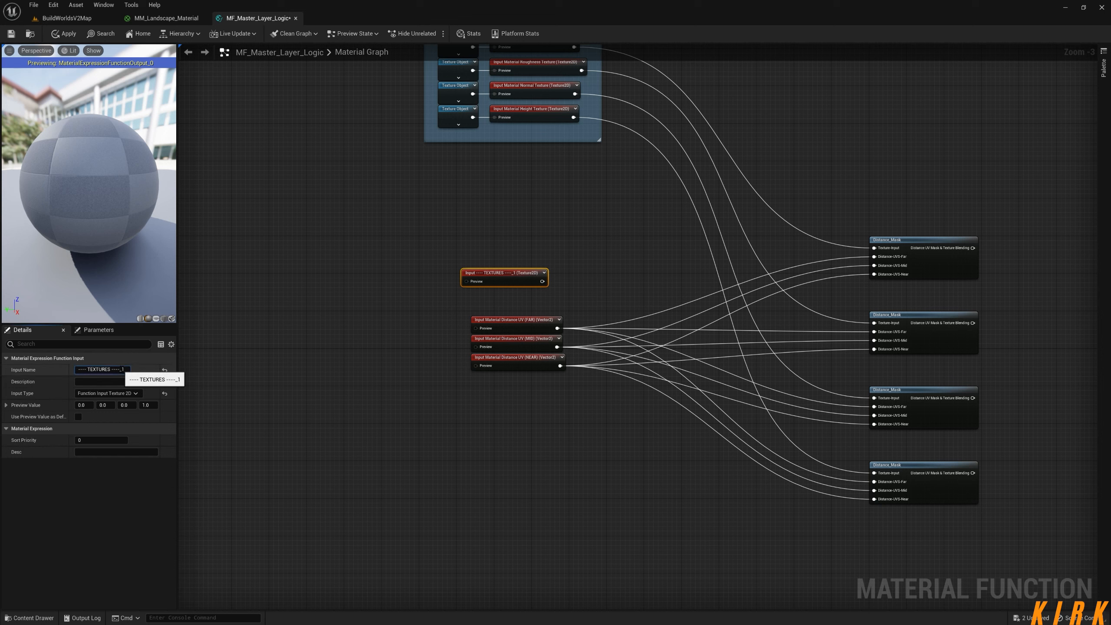
# Rename the copied header input to ---- MATERIAL UVs ----
pyautogui.click(126, 369)
pyautogui.press('End')
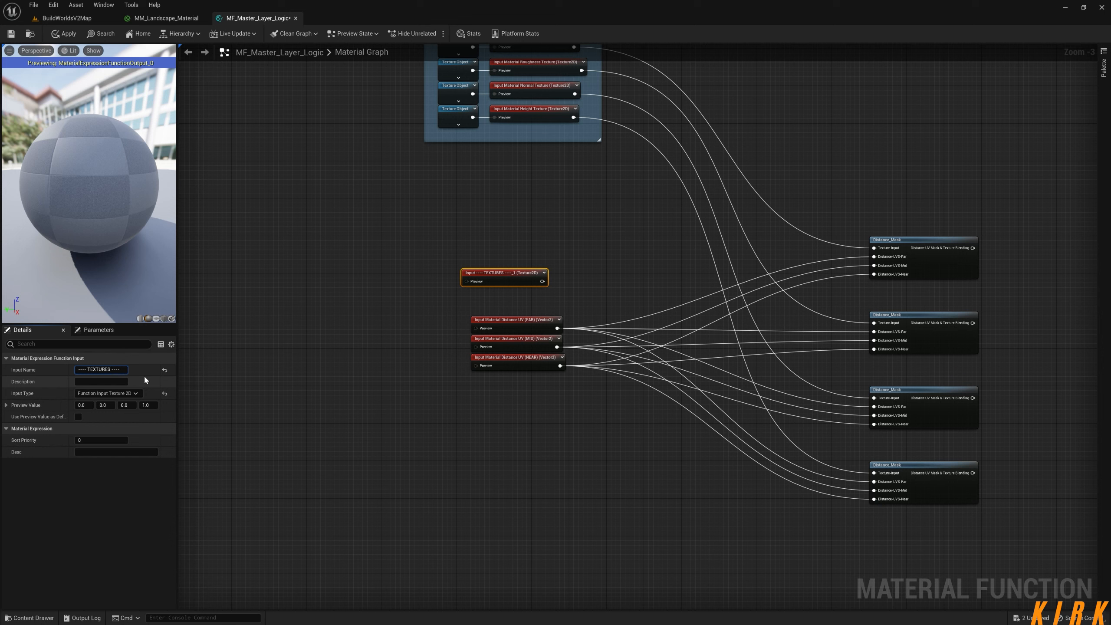
pyautogui.press('BackSpace')
pyautogui.press('BackSpace')
pyautogui.press('BackSpace')
pyautogui.press('BackSpace')
pyautogui.write('MATE')
# Set the MATERIAL UVs header's sort priority to 10 and align it directly above the FAR input
pyautogui.click(98, 440)
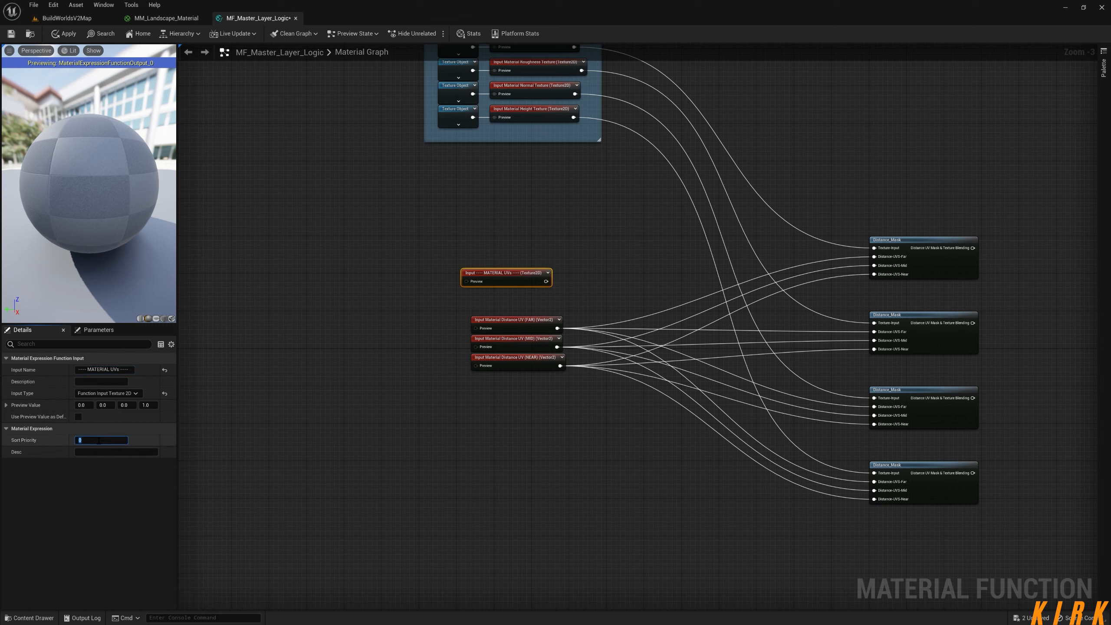
pyautogui.write('10')
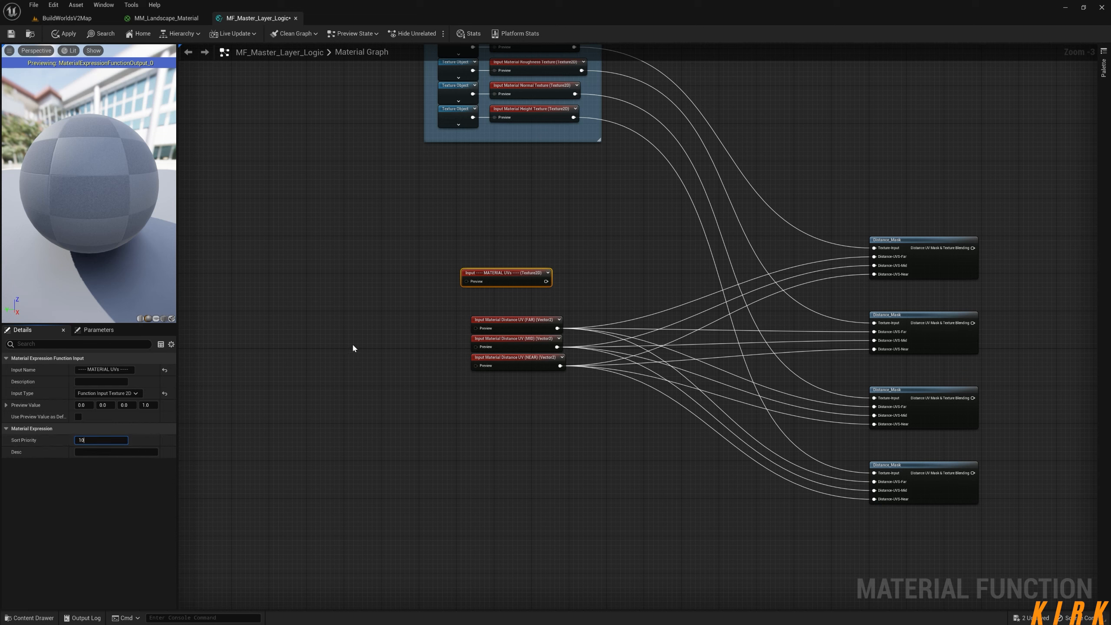
pyautogui.moveTo(513, 276); pyautogui.dragTo(523, 295)
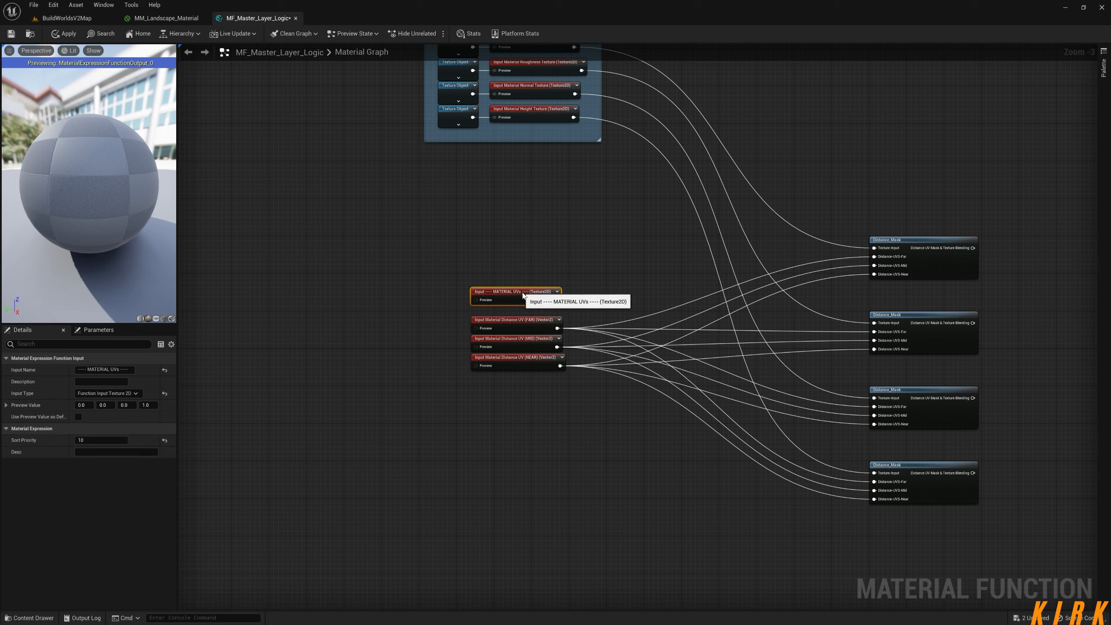
# Set sort priorities for the FAR, MID and NEAR UV inputs in turn, using 13 for NEAR
pyautogui.click(513, 321)
pyautogui.click(109, 441)
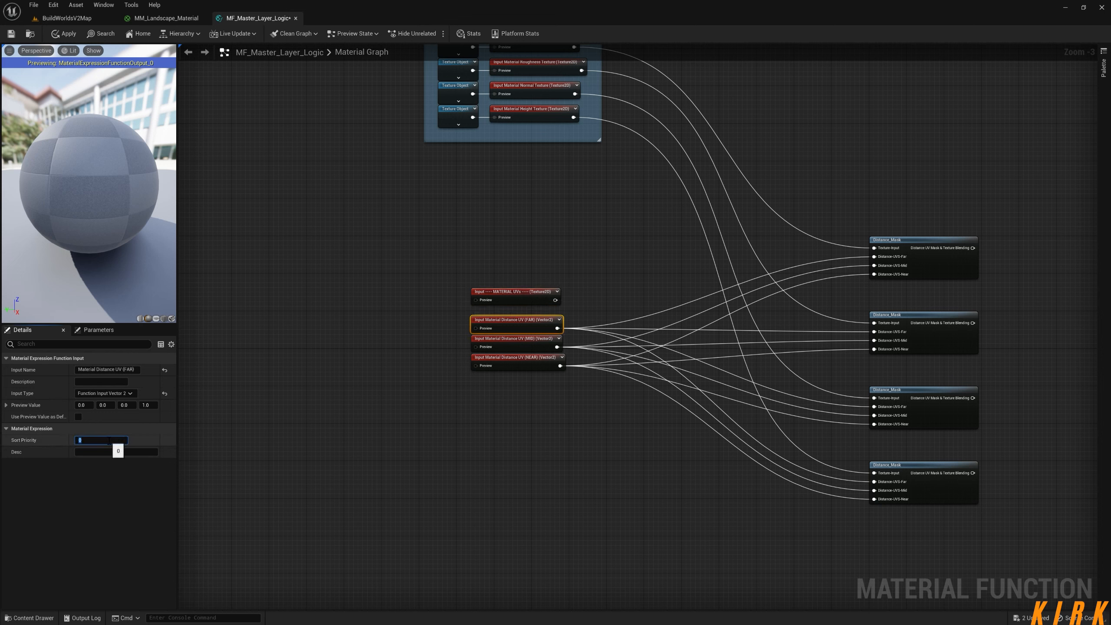
pyautogui.click(532, 340)
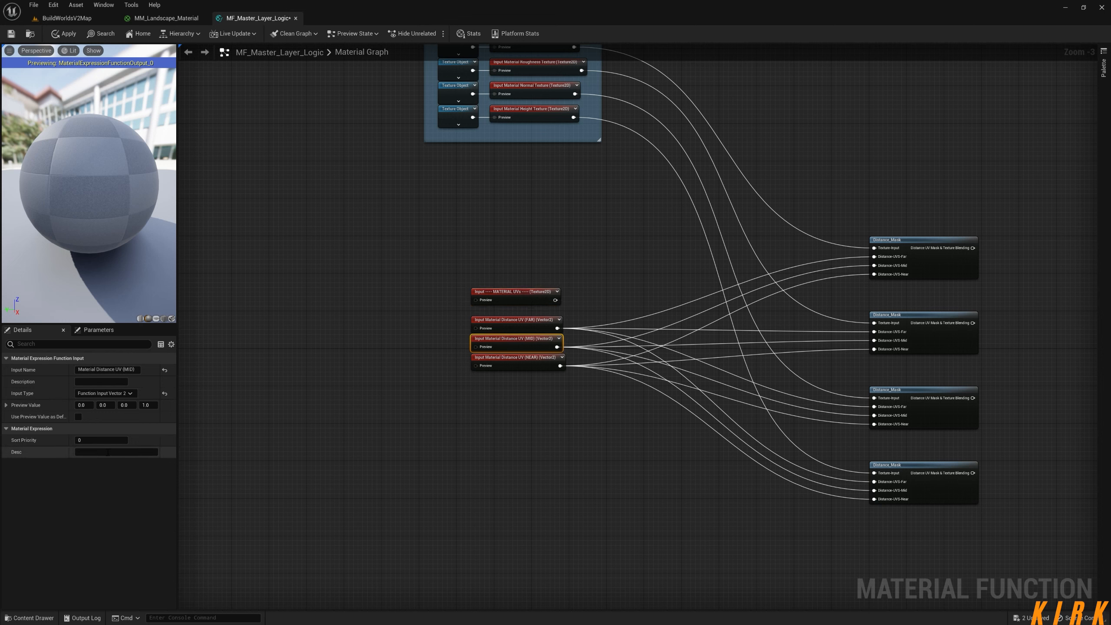
pyautogui.click(105, 440)
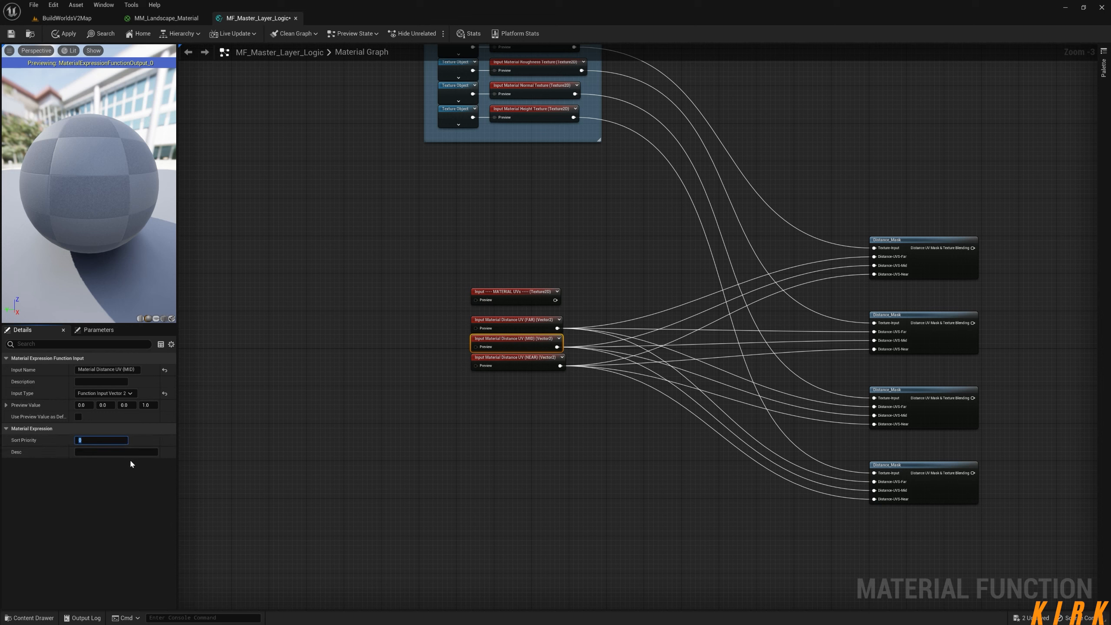
pyautogui.click(518, 368)
pyautogui.click(117, 440)
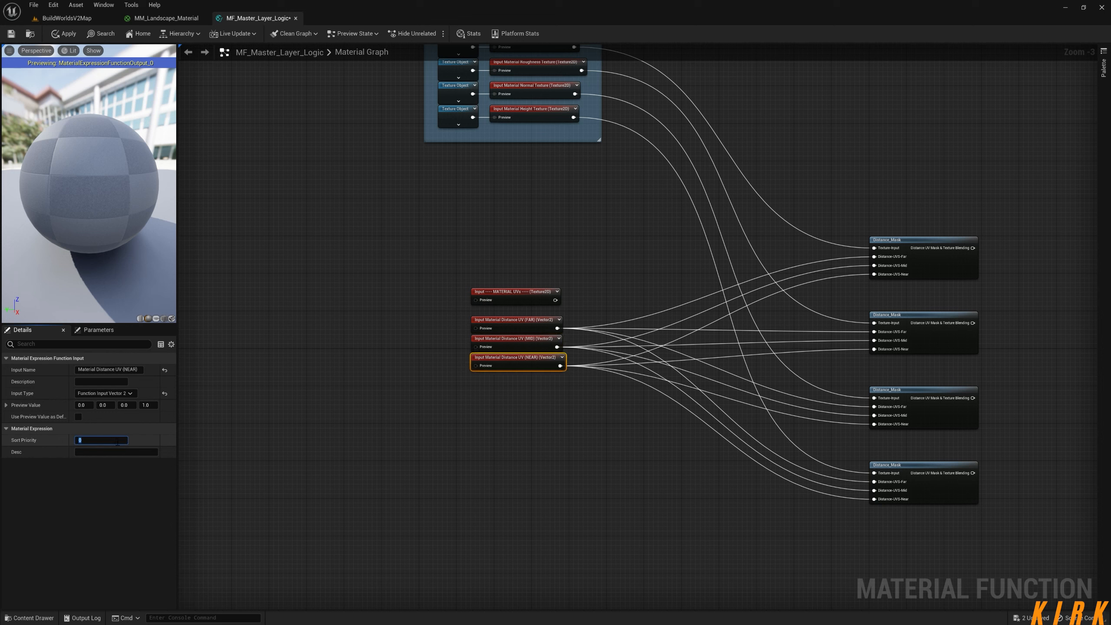
pyautogui.write('13')
pyautogui.press('Return')
# Enclose the MATERIAL UVs header and the three UV inputs in a comment box titled Material UVs
pyautogui.click(444, 410)
pyautogui.moveTo(532, 398); pyautogui.dragTo(432, 463, button='right')
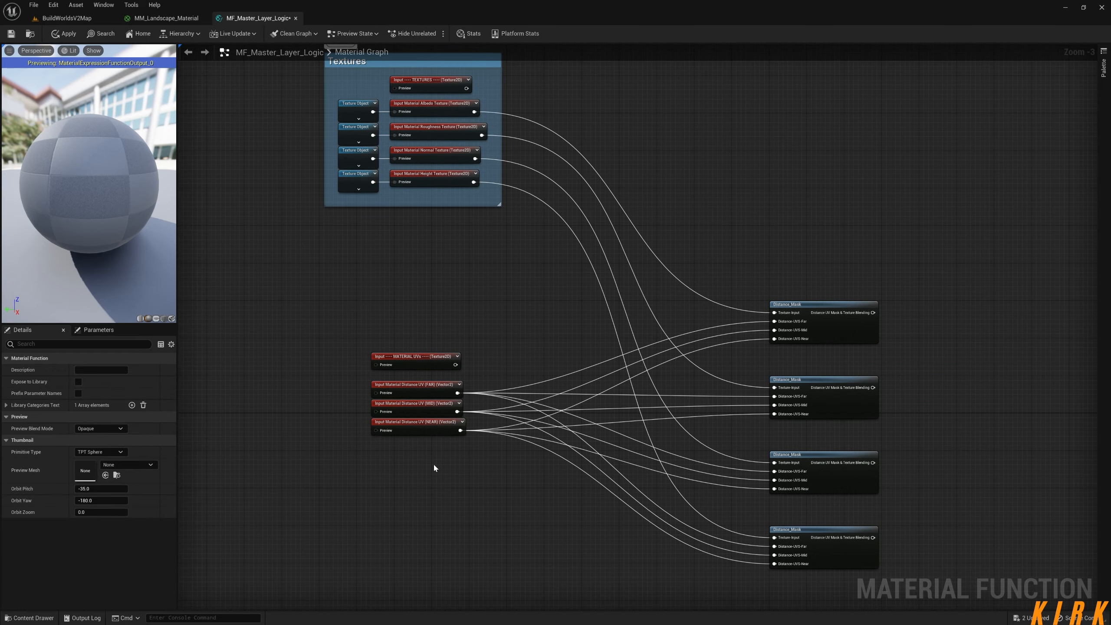
pyautogui.moveTo(483, 318); pyautogui.dragTo(309, 475)
pyautogui.press('c')
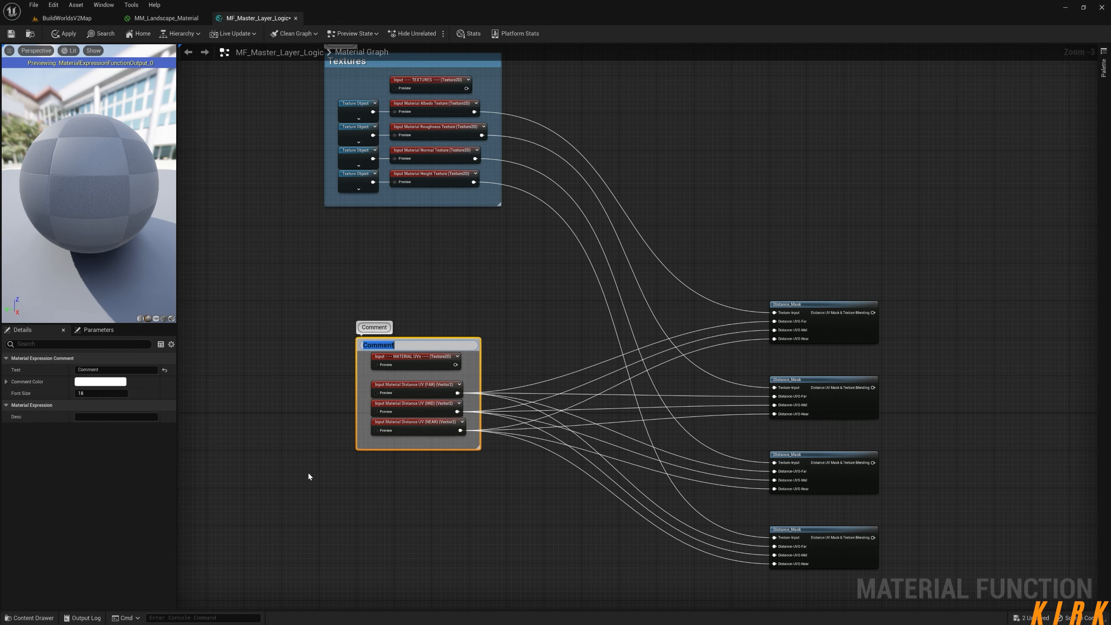
pyautogui.write('Material UVs')
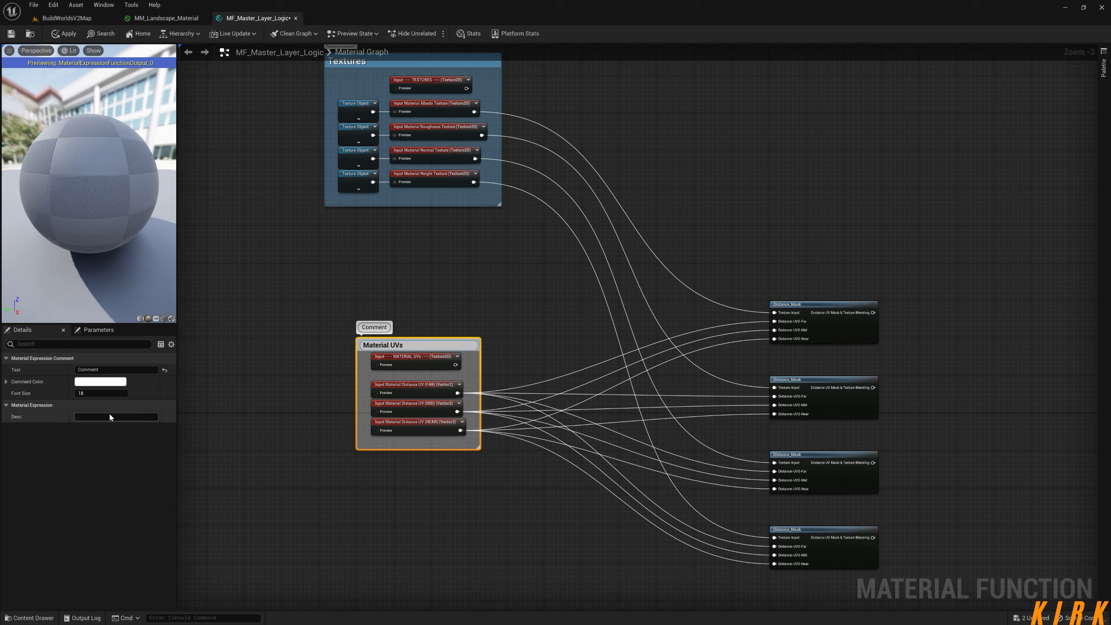
# Set the Material UVs comment's font size to 25 and its comment color to yellow, hex sRGB FFCB00
pyautogui.click(107, 393)
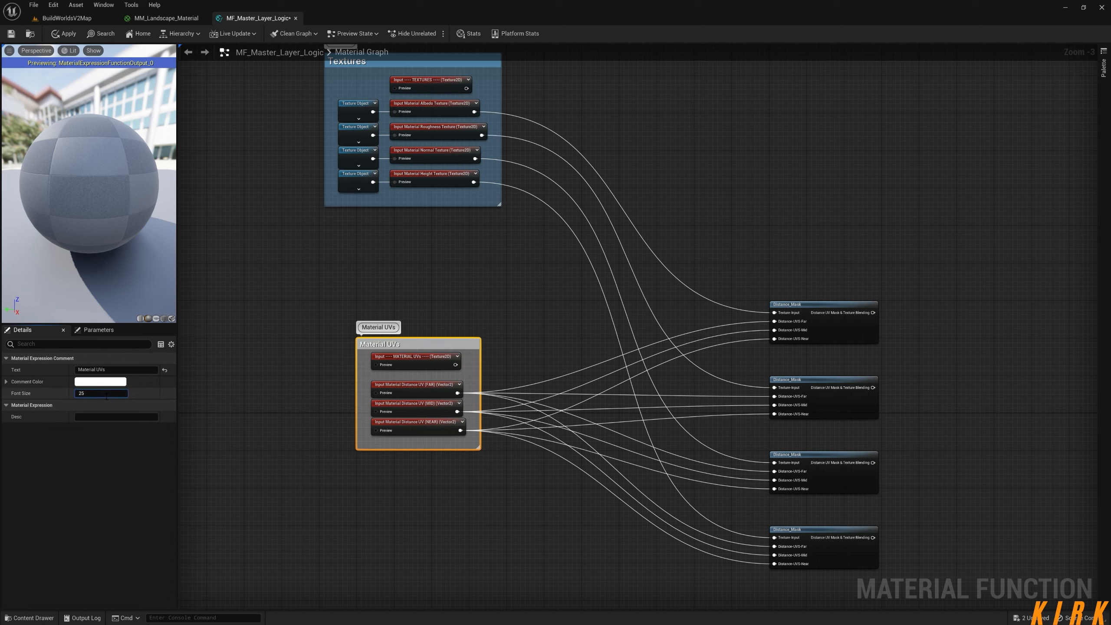
pyautogui.click(105, 383)
pyautogui.moveTo(173, 469); pyautogui.dragTo(192, 483)
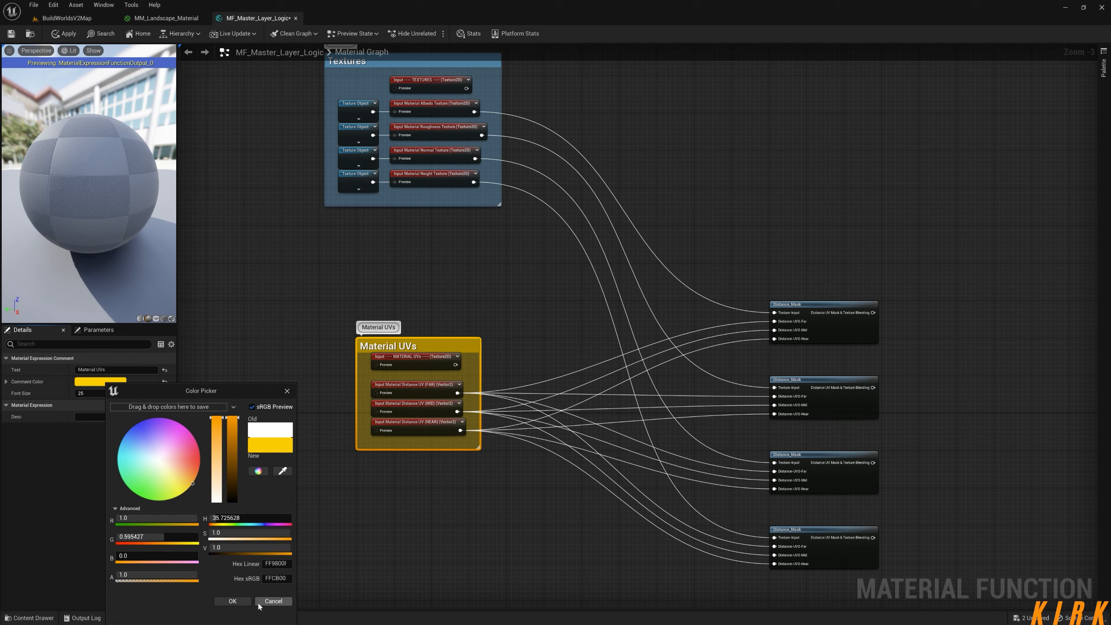
pyautogui.click(238, 601)
# Place the Material UVs comment directly below Textures at matching width, extend it downward, and center its inputs inside
pyautogui.moveTo(431, 345); pyautogui.dragTo(530, 258)
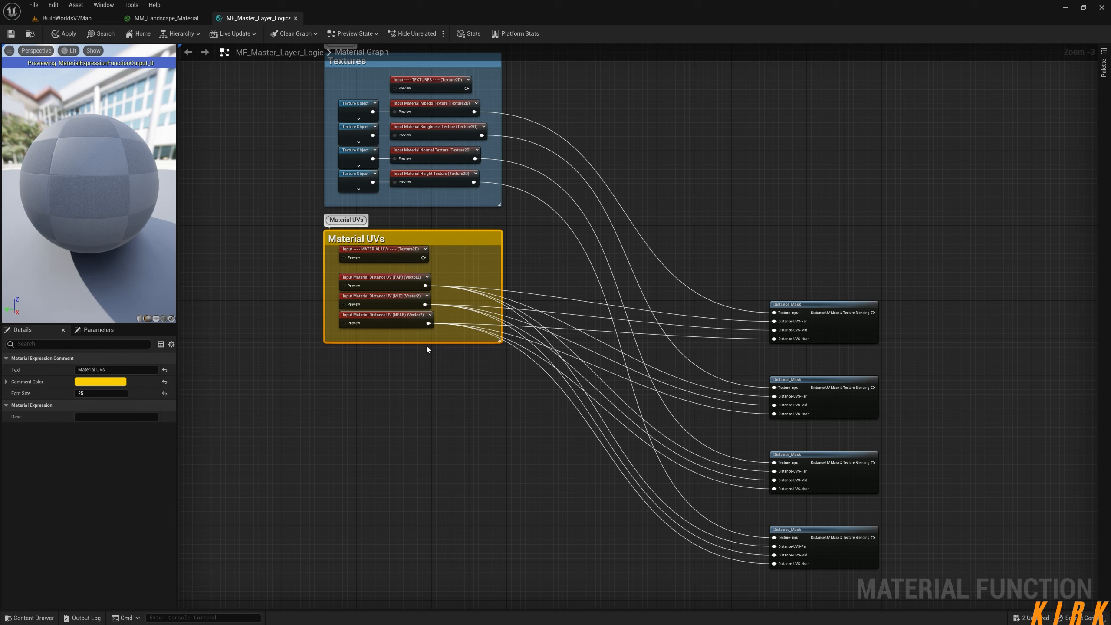
pyautogui.moveTo(427, 343); pyautogui.dragTo(432, 372)
pyautogui.moveTo(446, 254); pyautogui.dragTo(407, 344)
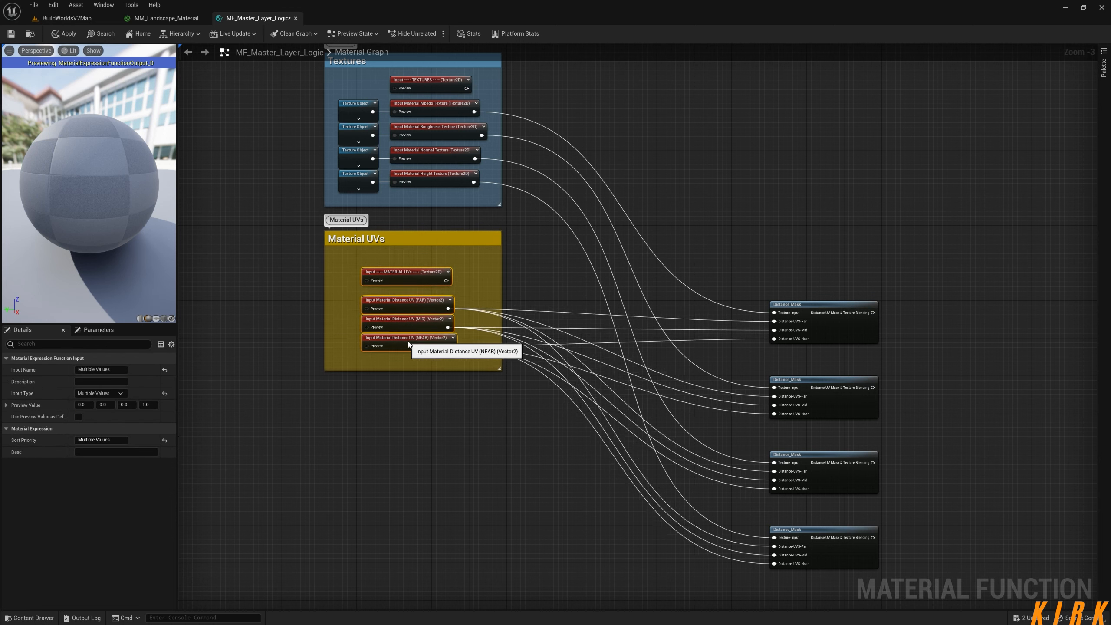
pyautogui.click(505, 271)
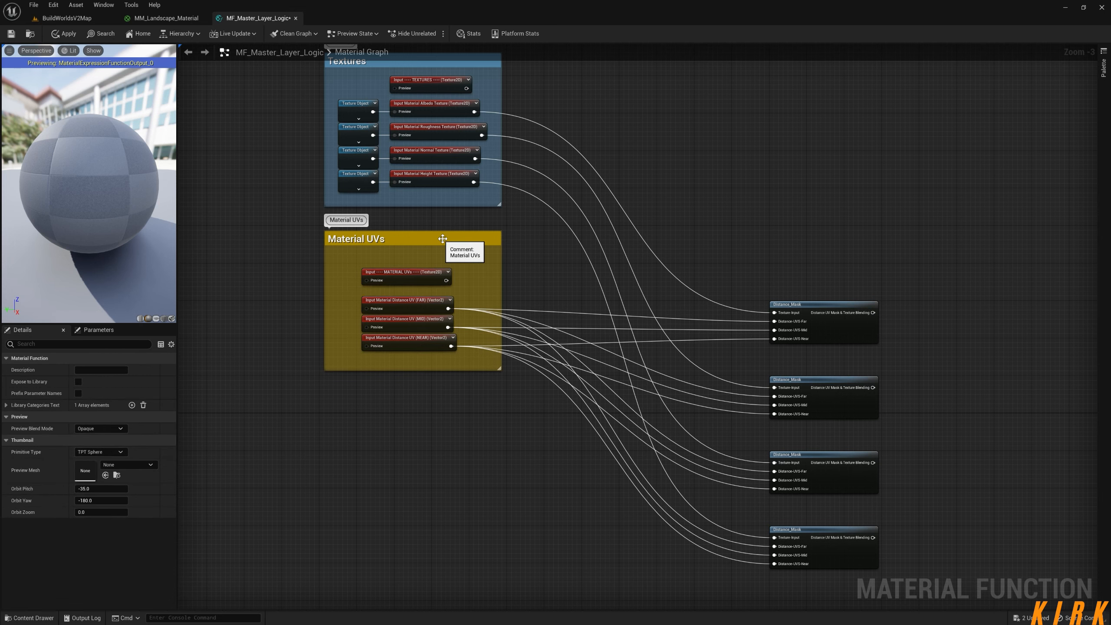
# Move the four Distance_Mask nodes up together so they sit alongside the Textures and Material UVs comments
pyautogui.moveTo(582, 376); pyautogui.dragTo(431, 374, button='right')
pyautogui.moveTo(801, 281); pyautogui.dragTo(675, 593)
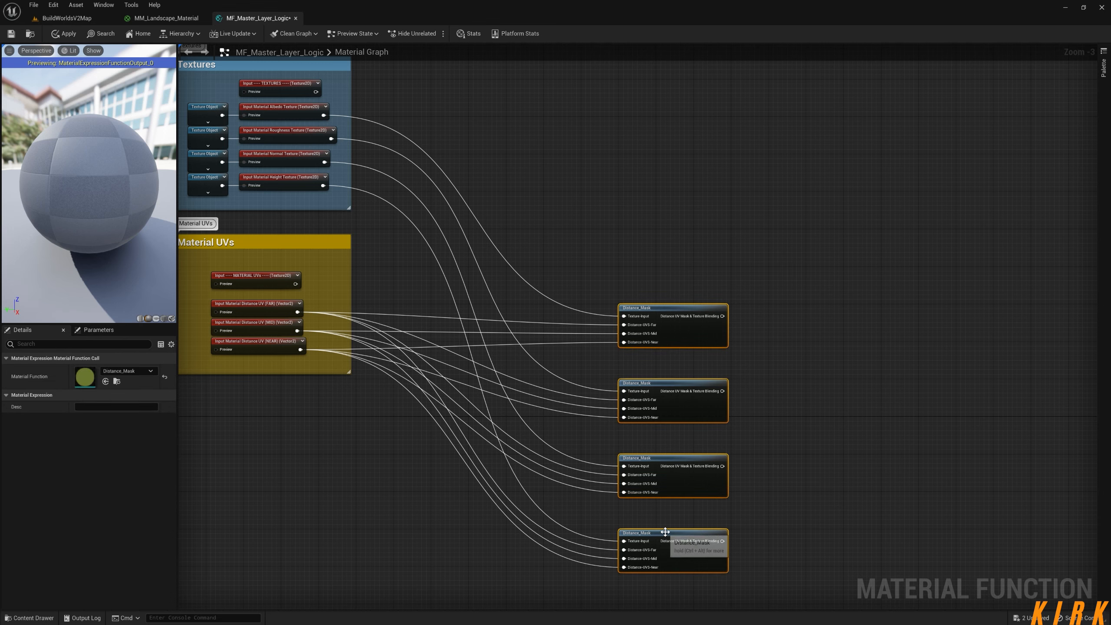
pyautogui.moveTo(665, 532); pyautogui.dragTo(659, 418)
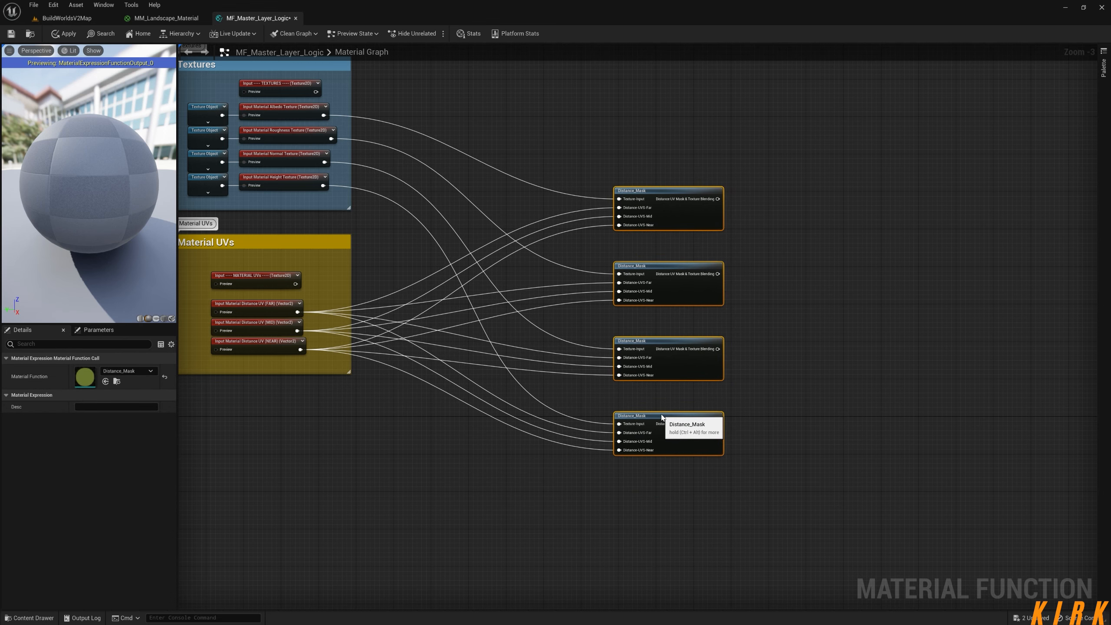
pyautogui.click(435, 454)
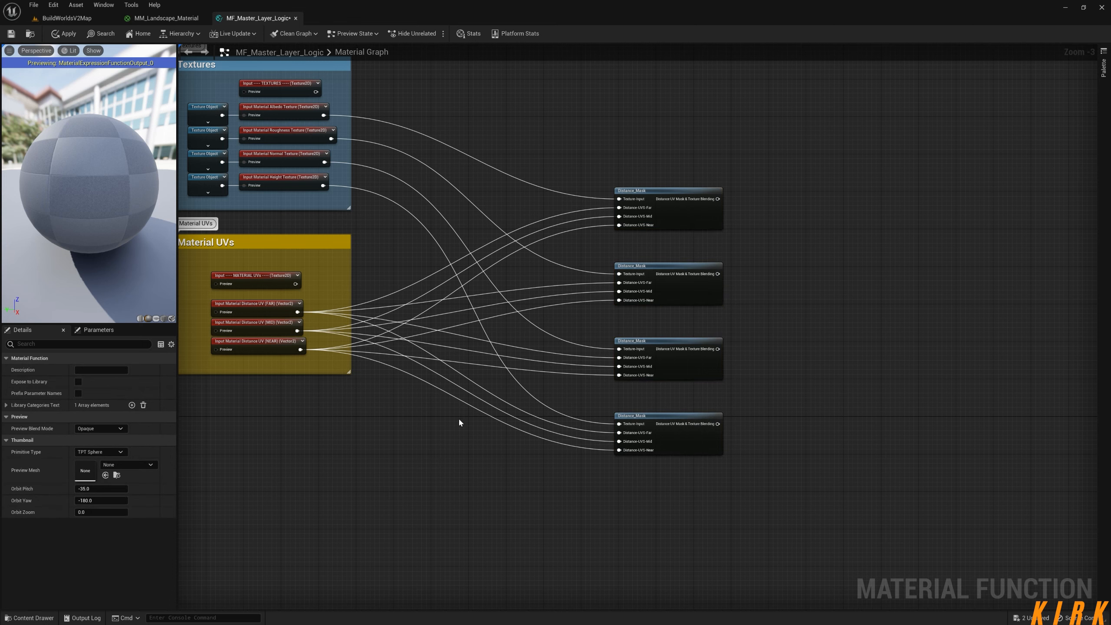
# Insert reroute nodes on the uppermost Distance_Mask's Far, Mid and Near wires and stack them between the UV inputs and the masks
pyautogui.moveTo(460, 421); pyautogui.dragTo(403, 439, button='right')
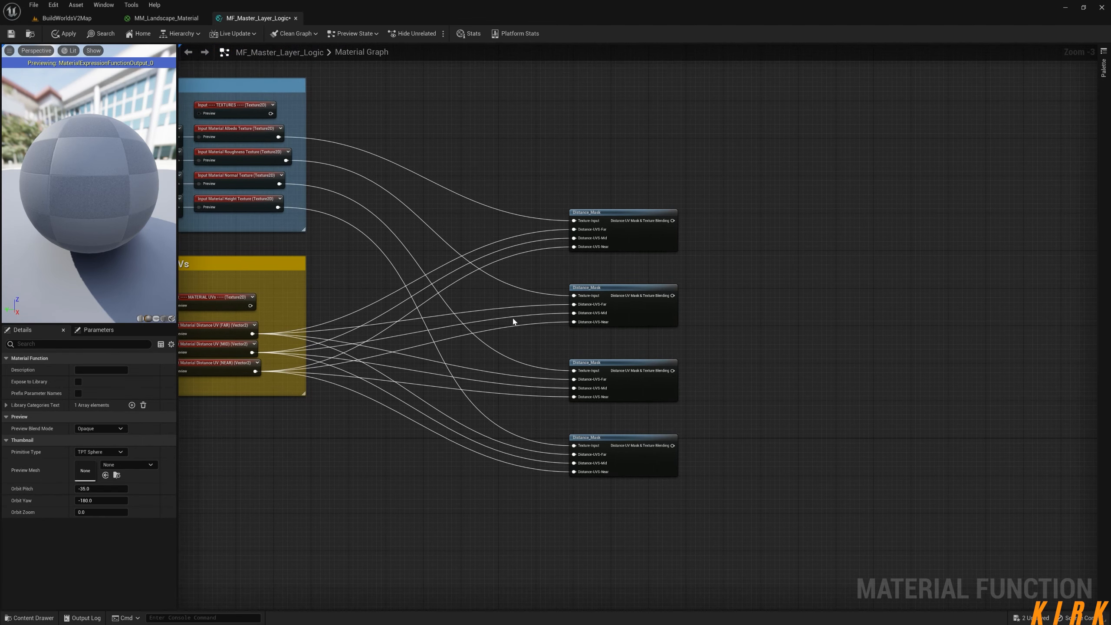
pyautogui.scroll(2, 512, 305)
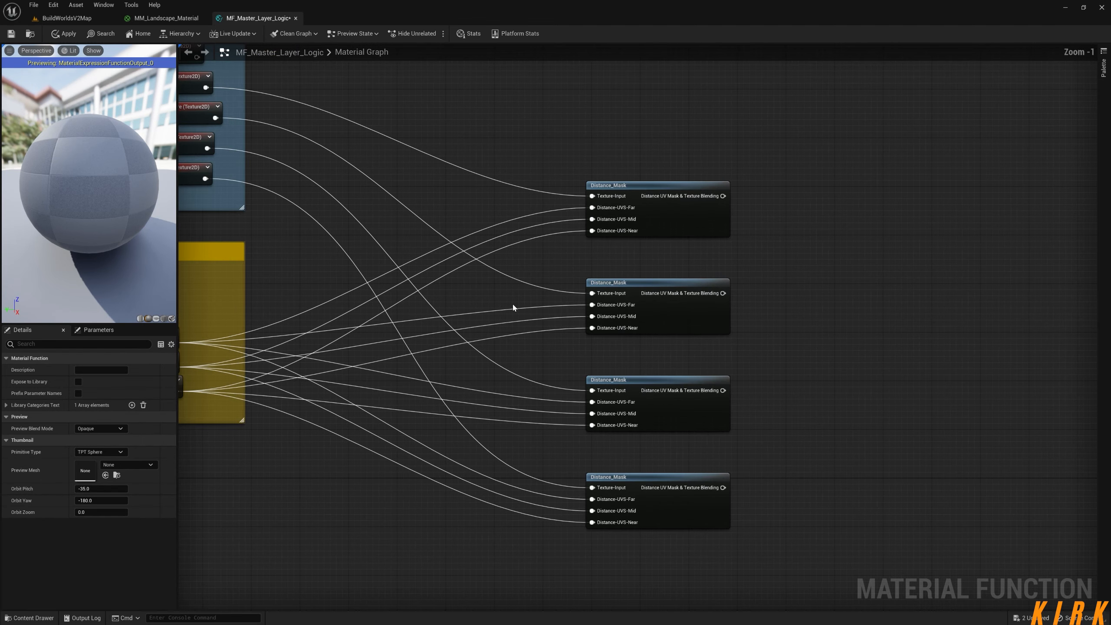
pyautogui.doubleClick(564, 210)
pyautogui.moveTo(565, 210); pyautogui.dragTo(525, 343)
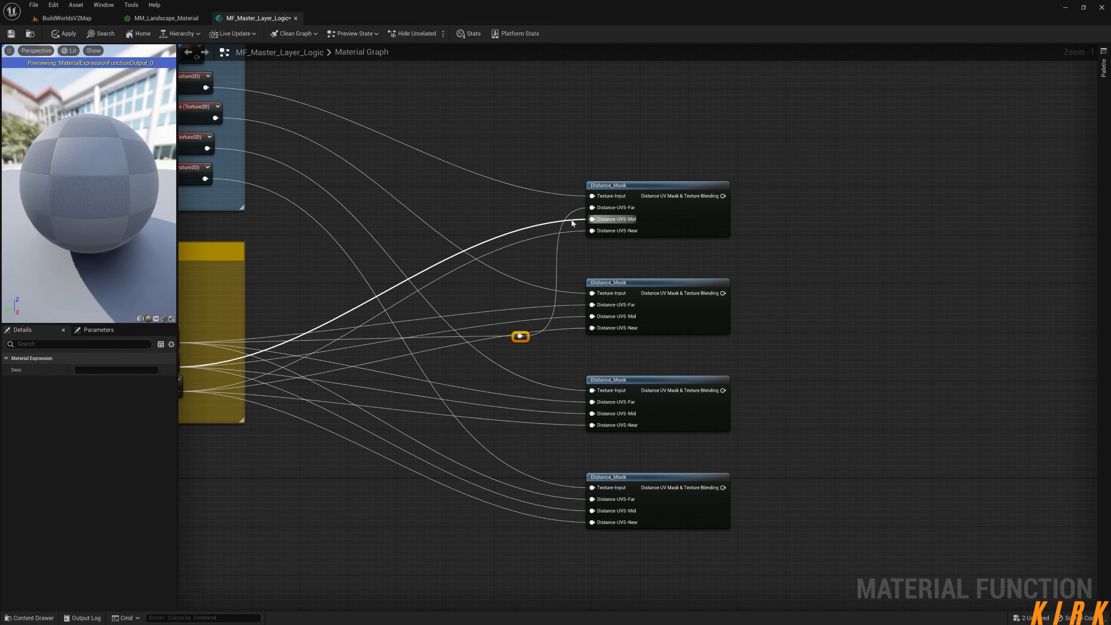
pyautogui.doubleClick(571, 220)
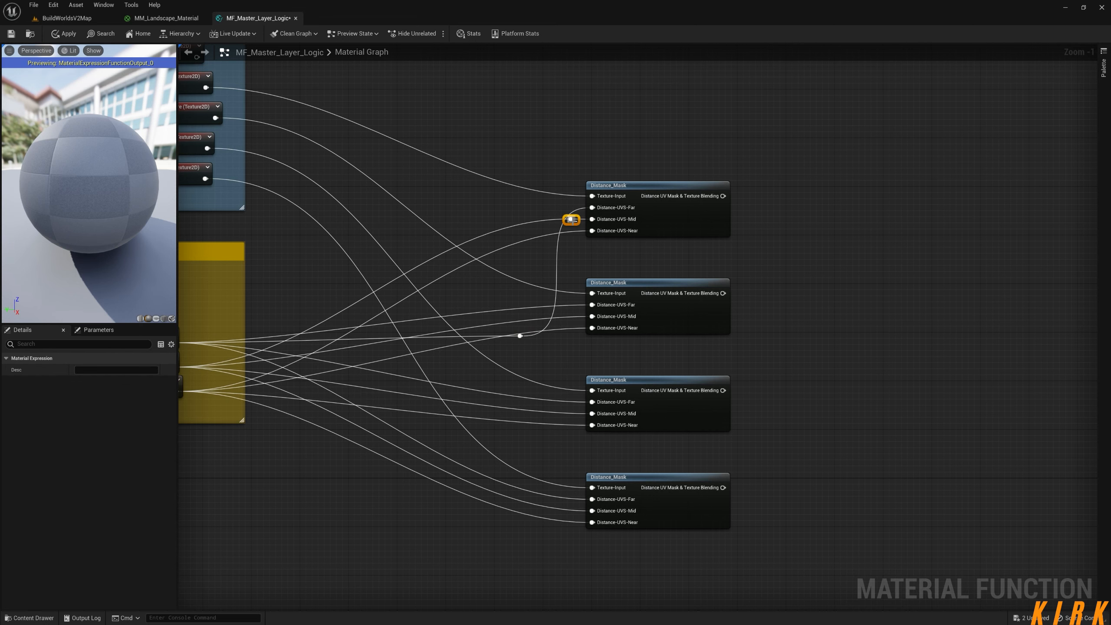
pyautogui.moveTo(571, 220); pyautogui.dragTo(527, 350)
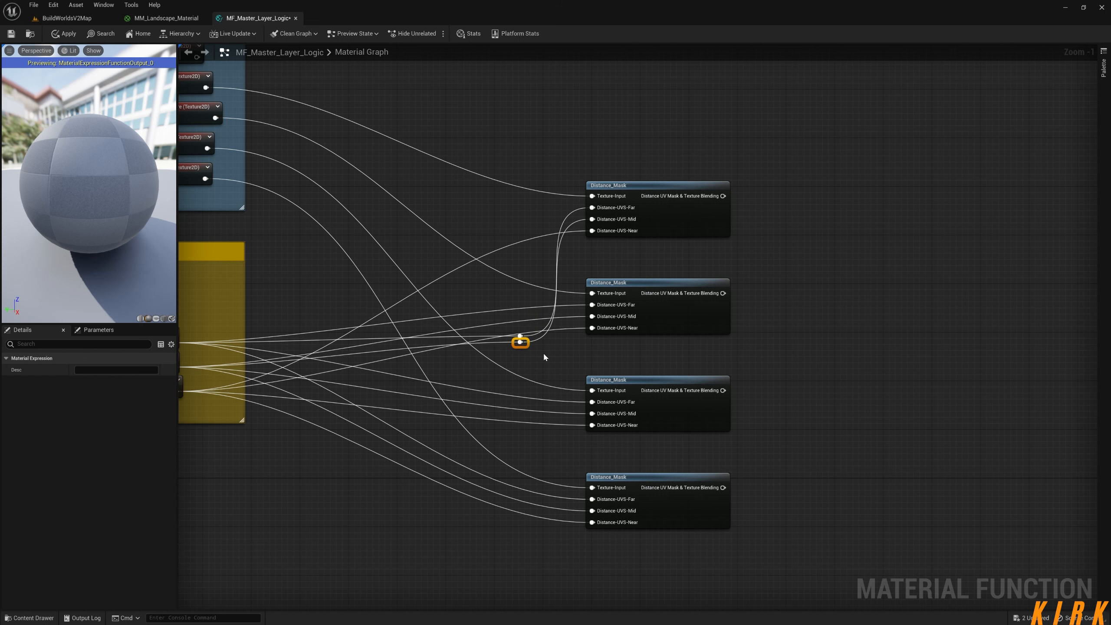
pyautogui.doubleClick(573, 230)
pyautogui.moveTo(573, 232); pyautogui.dragTo(524, 359)
pyautogui.click(555, 374)
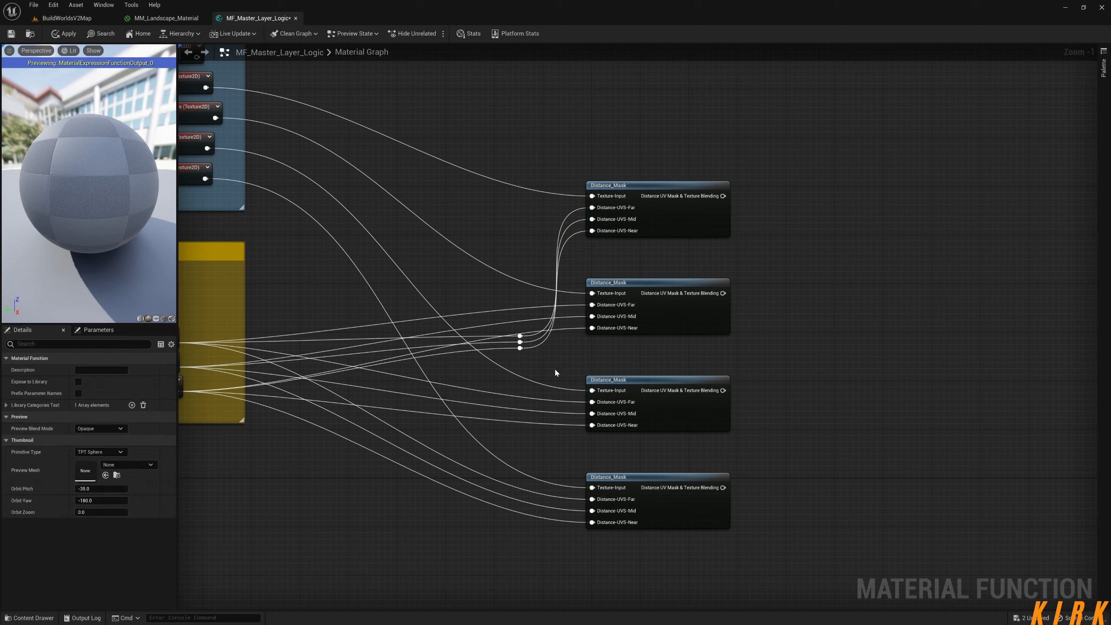
# Space the three UV reroute nodes evenly in a vertical column by moving the Near and Mid ones down
pyautogui.click(520, 348)
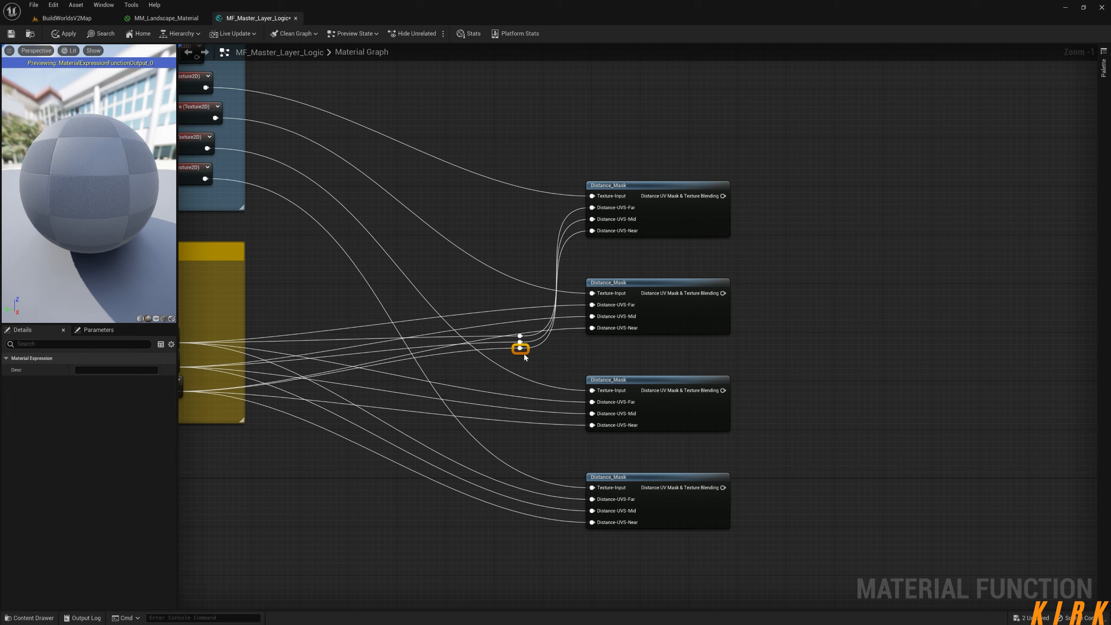
pyautogui.moveTo(520, 348)
pyautogui.mouseDown()
pyautogui.moveTo(520, 372)
pyautogui.moveTo(525, 350)
pyautogui.mouseUp()
pyautogui.click(529, 352)
pyautogui.click(520, 342)
pyautogui.click(519, 354)
pyautogui.click(526, 348)
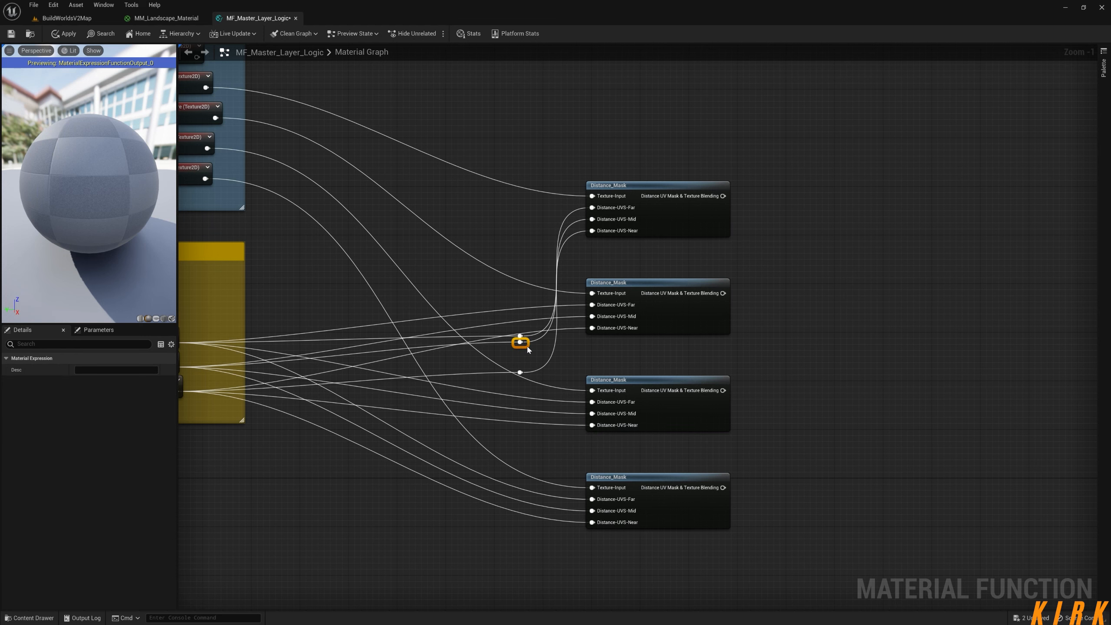
pyautogui.moveTo(526, 350); pyautogui.dragTo(530, 360)
pyautogui.click(538, 375)
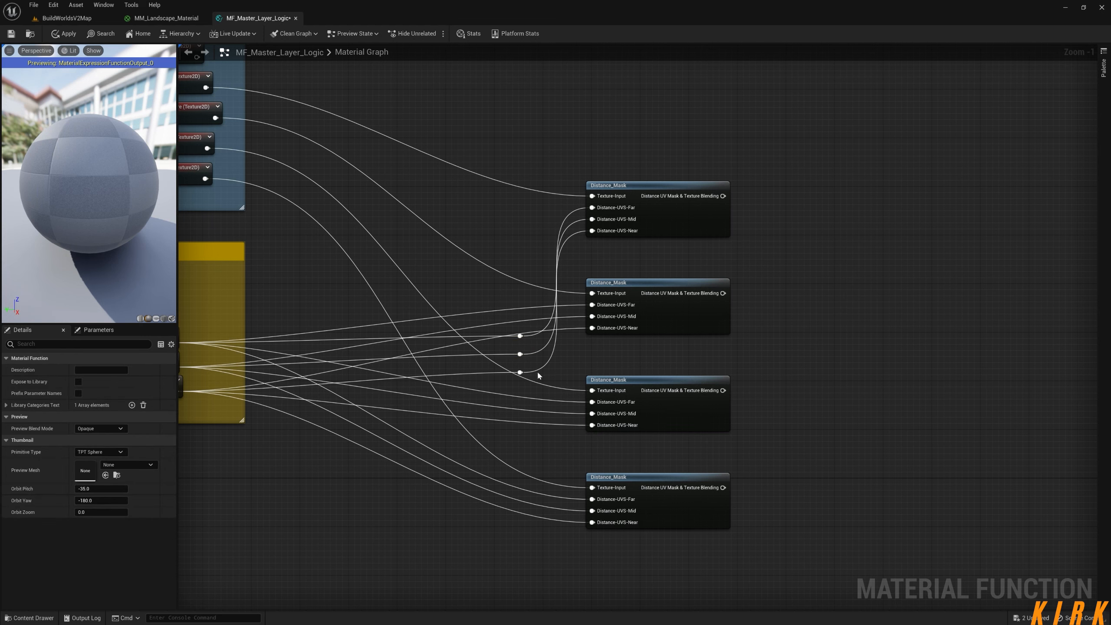
# Connect the FAR reroute node to the Distance-UVS-Far inputs of the second, third and fourth Distance_Mask nodes
pyautogui.moveTo(378, 436); pyautogui.dragTo(517, 412, button='right')
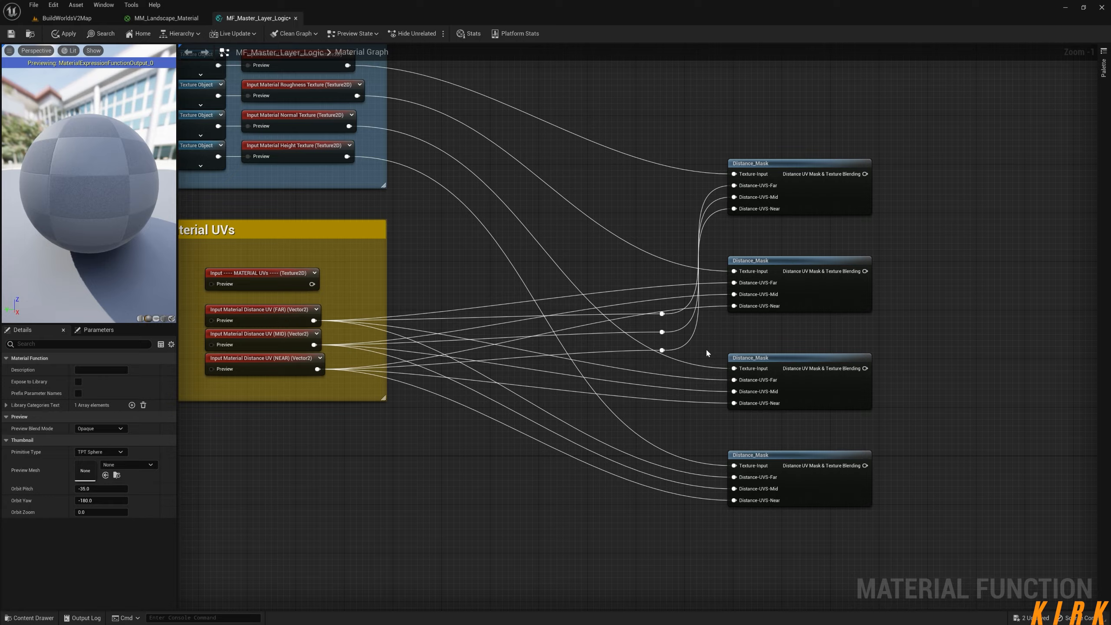
pyautogui.moveTo(706, 348); pyautogui.dragTo(676, 375, button='right')
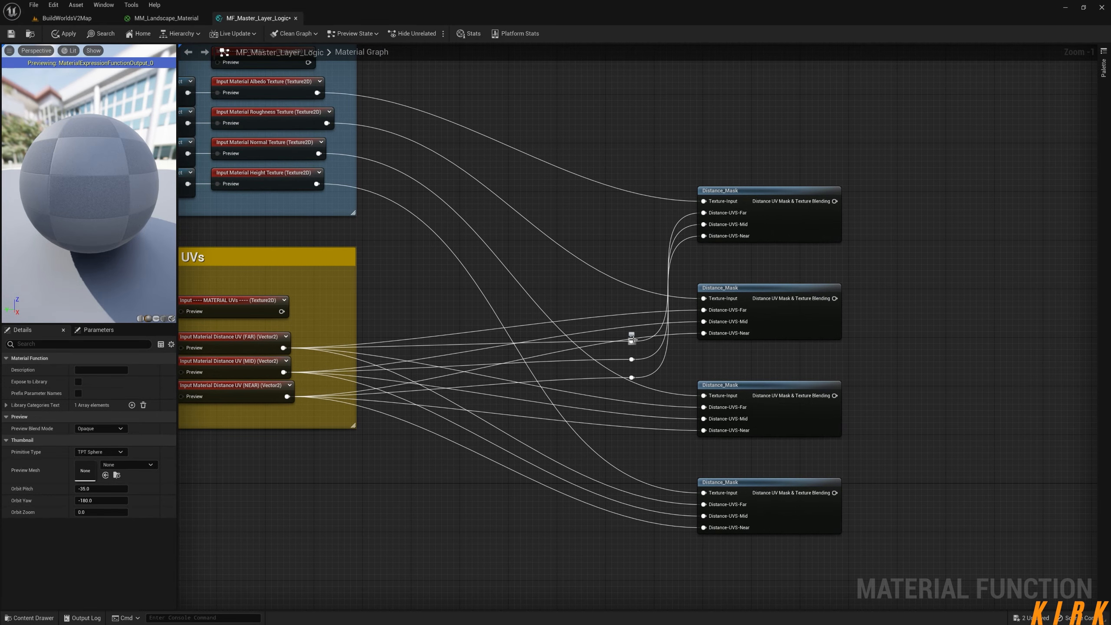
pyautogui.moveTo(632, 340); pyautogui.dragTo(703, 310)
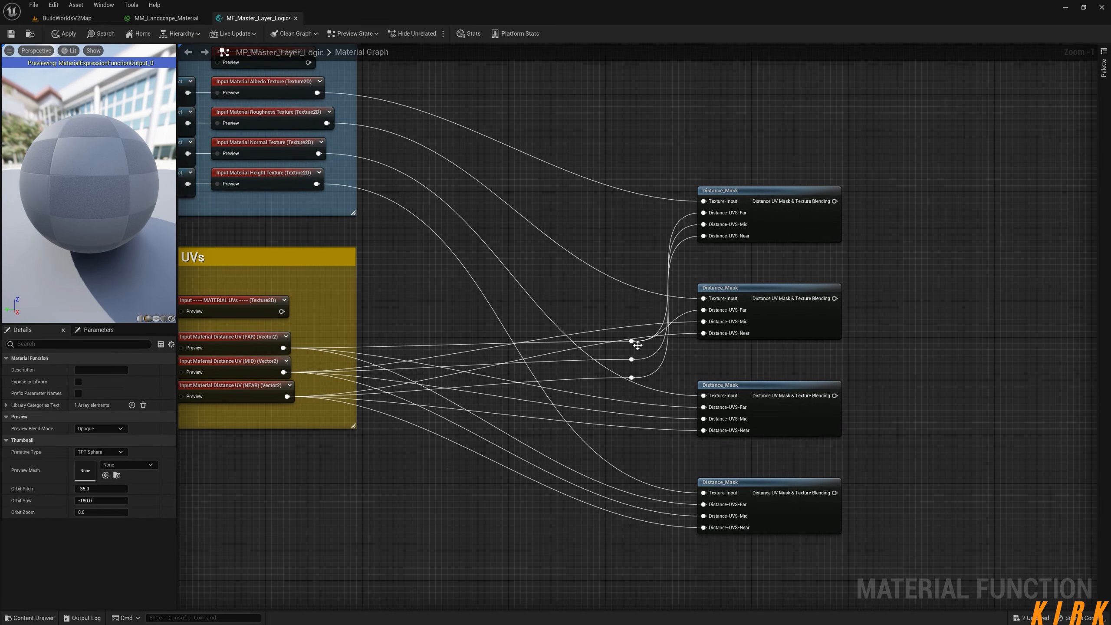
pyautogui.moveTo(632, 341); pyautogui.dragTo(703, 407)
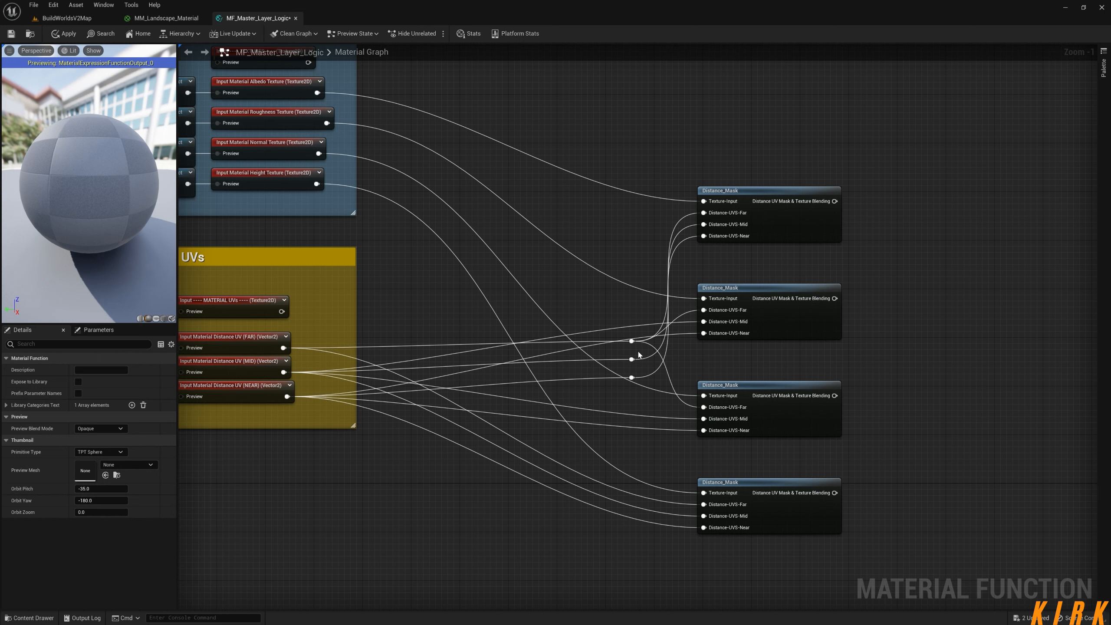
pyautogui.moveTo(631, 340); pyautogui.dragTo(704, 504)
# Connect the MID reroute node to the Distance-UVS-Mid inputs of the second, third and fourth Distance_Mask nodes
pyautogui.moveTo(632, 359); pyautogui.dragTo(704, 323)
pyautogui.moveTo(632, 359); pyautogui.dragTo(704, 419)
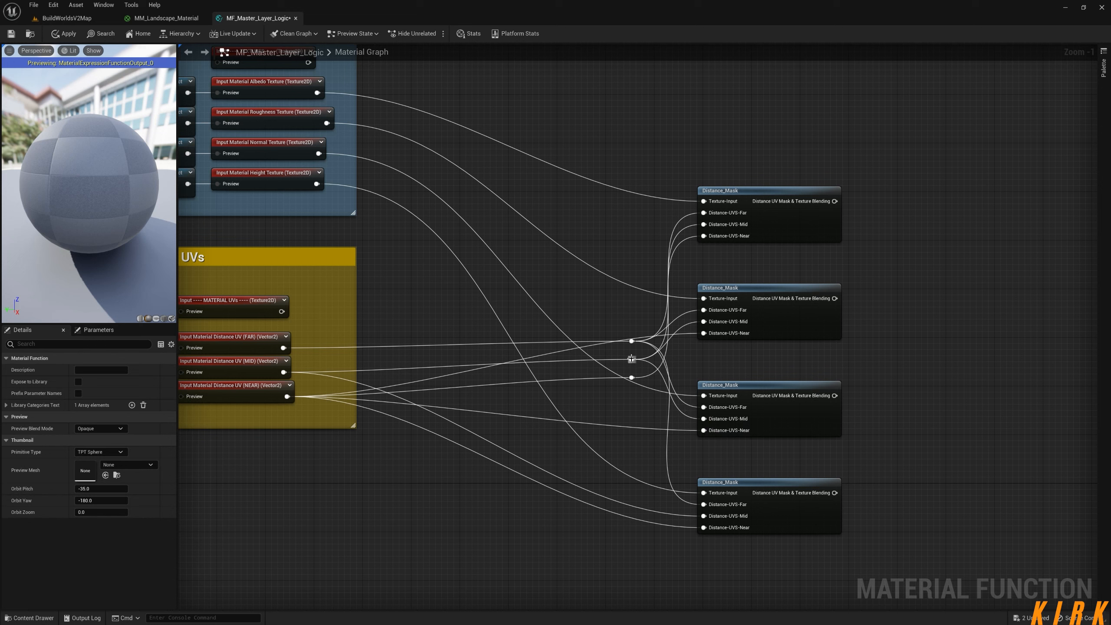
pyautogui.moveTo(631, 359); pyautogui.dragTo(693, 513)
pyautogui.moveTo(705, 520); pyautogui.dragTo(704, 516)
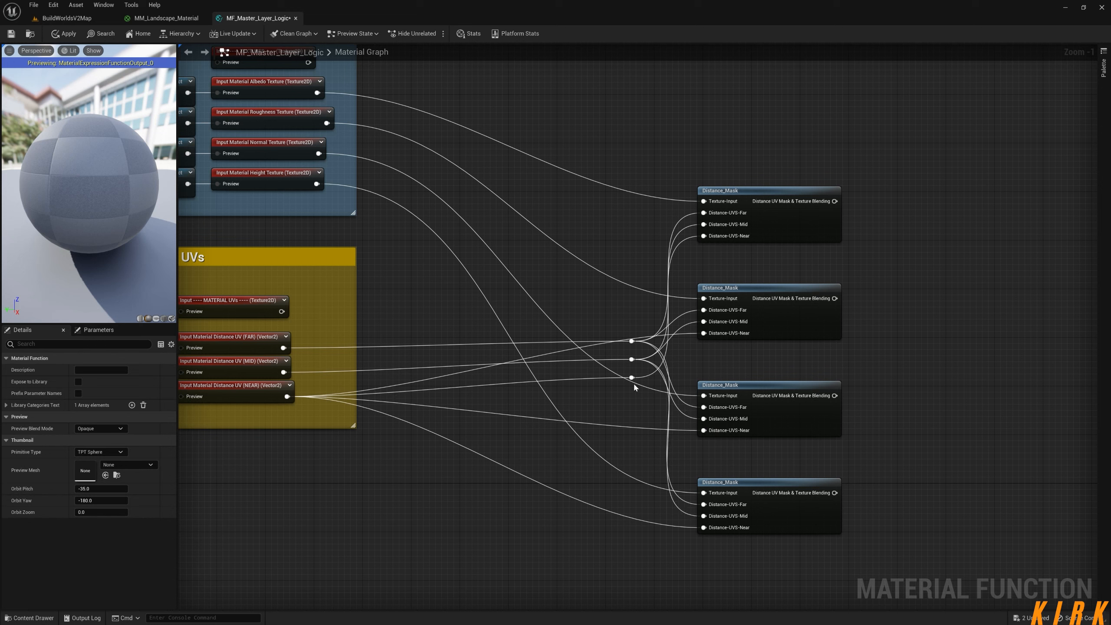
# Connect the NEAR reroute node to the Distance-UVS-Near inputs of the second, third and fourth Distance_Mask nodes
pyautogui.moveTo(631, 377); pyautogui.dragTo(704, 236)
pyautogui.moveTo(632, 377); pyautogui.dragTo(703, 430)
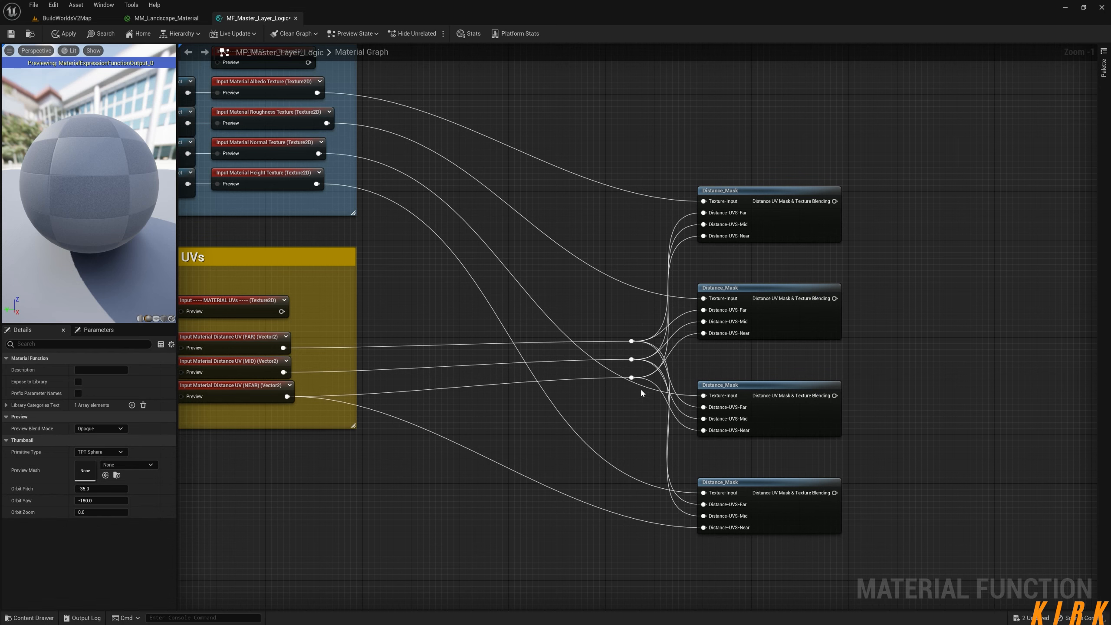
pyautogui.moveTo(631, 378); pyautogui.dragTo(703, 527)
# Shift the Distance_Mask nodes and reroutes down slightly, and align each reroute level with its FAR, MID or NEAR input for straight wires
pyautogui.moveTo(613, 468); pyautogui.dragTo(493, 401, button='right')
pyautogui.moveTo(879, 137); pyautogui.dragTo(599, 506)
pyautogui.moveTo(748, 141); pyautogui.dragTo(748, 160)
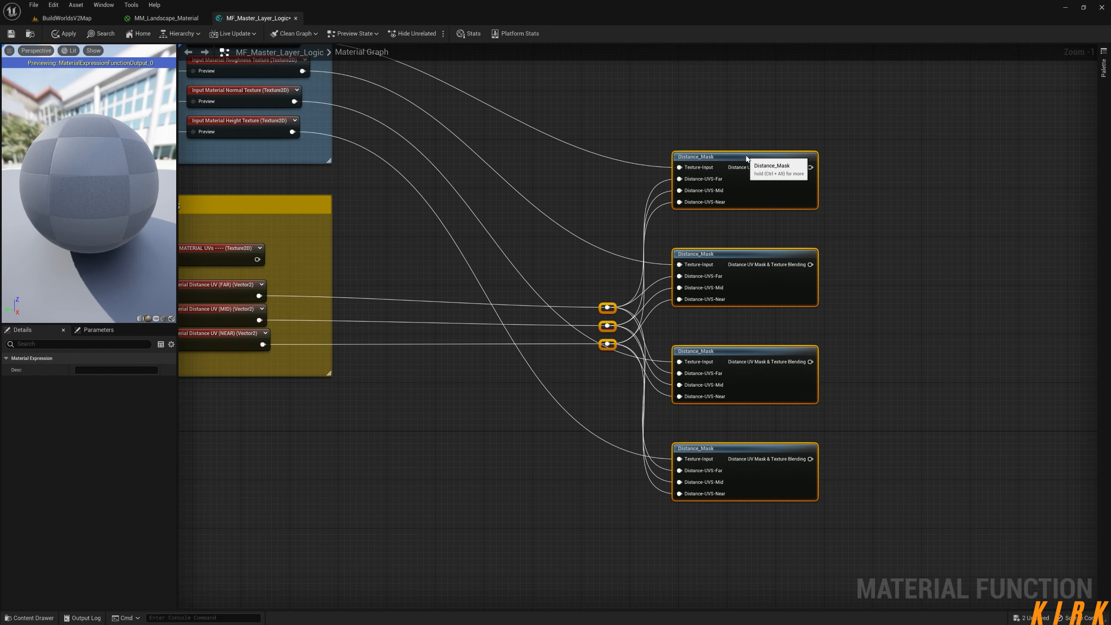
pyautogui.click(582, 273)
pyautogui.click(611, 308)
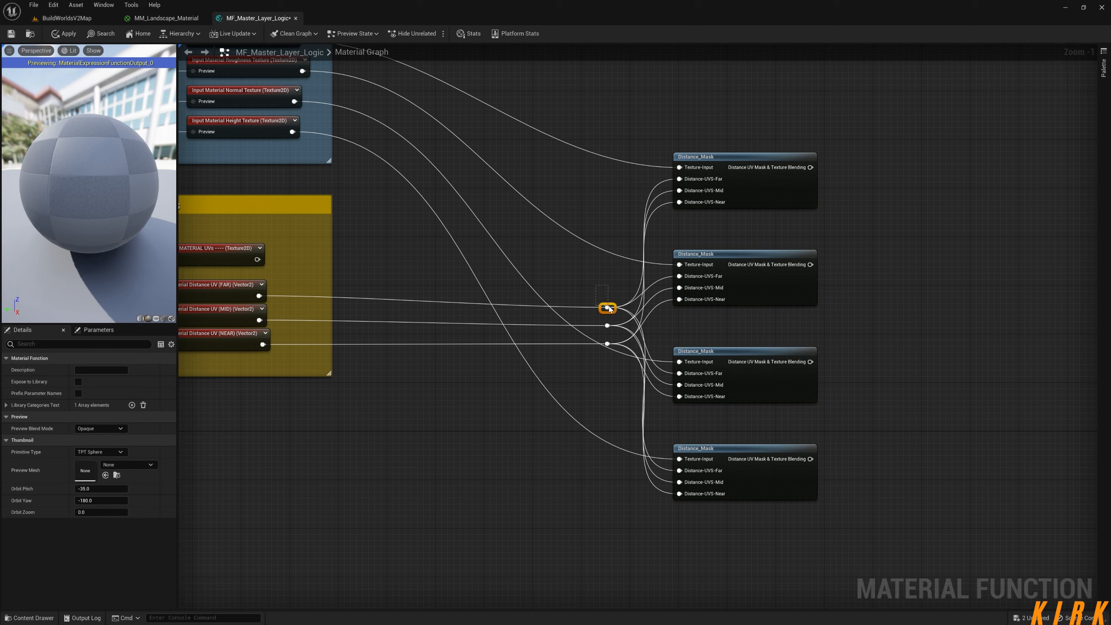
pyautogui.moveTo(612, 308); pyautogui.dragTo(616, 321)
pyautogui.click(594, 325)
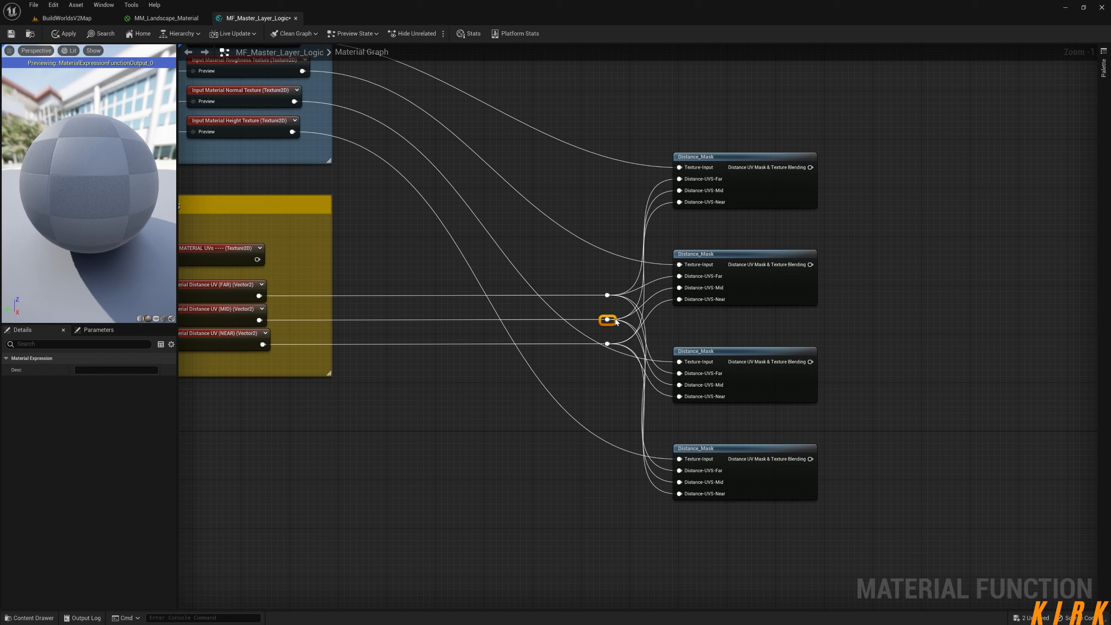
pyautogui.click(594, 258)
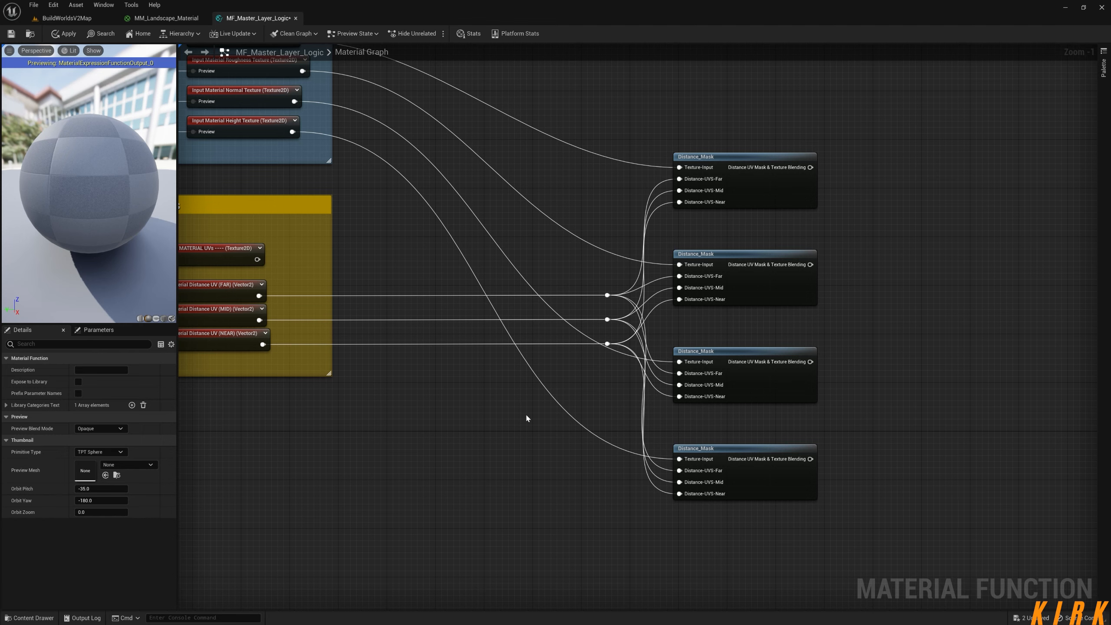
# Insert reroute nodes on the Albedo and Roughness texture wires and place them level with their inputs, near the Distance_Mask nodes
pyautogui.scroll(-4, 707, 409)
pyautogui.moveTo(755, 388); pyautogui.dragTo(610, 343, button='right')
pyautogui.scroll(4, 610, 343)
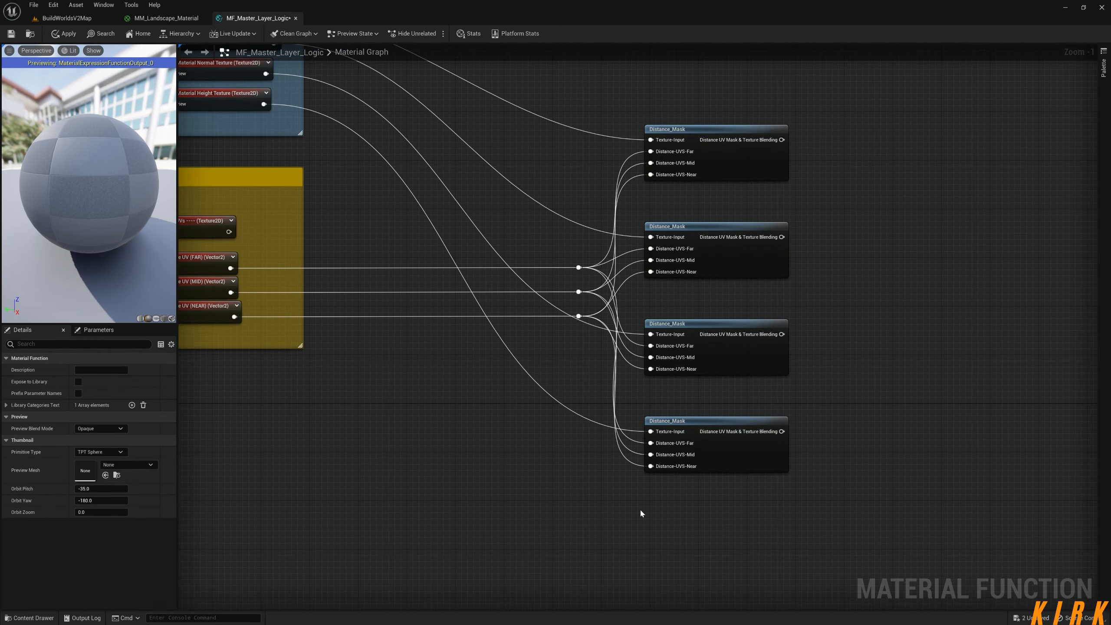
pyautogui.moveTo(481, 423); pyautogui.dragTo(548, 448, button='right')
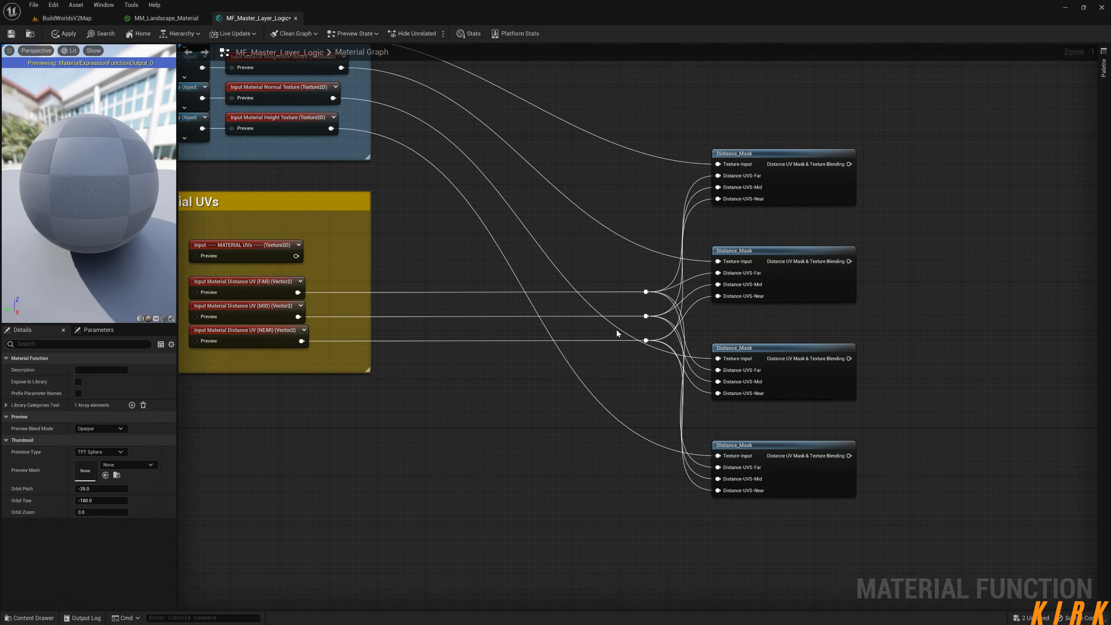
pyautogui.moveTo(491, 330); pyautogui.dragTo(442, 397, button='right')
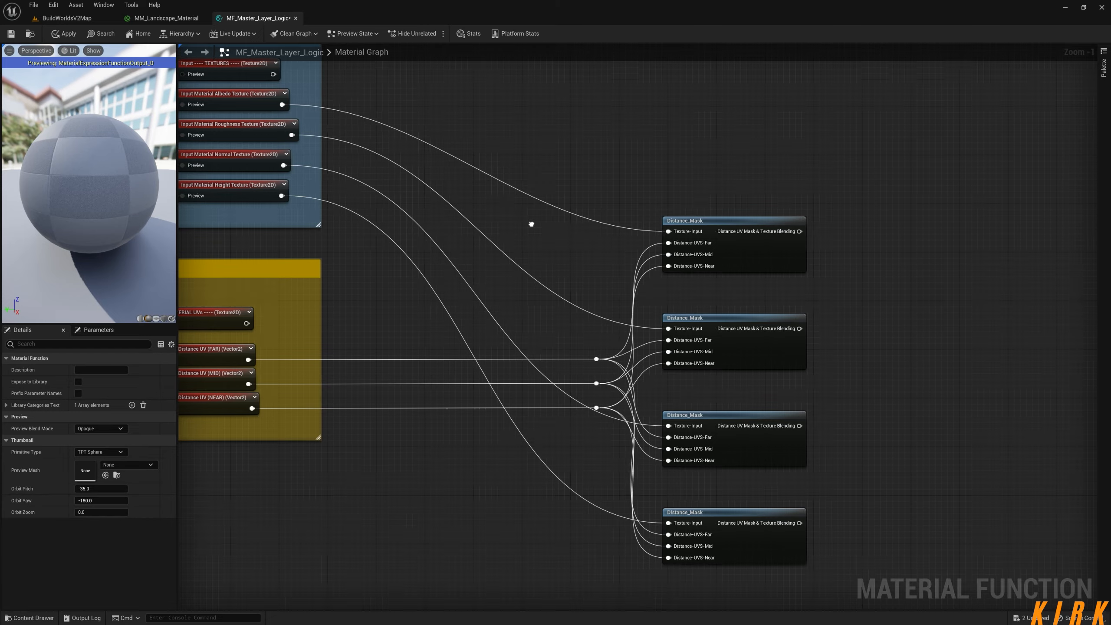
pyautogui.moveTo(481, 228); pyautogui.dragTo(445, 250, button='right')
pyautogui.doubleClick(269, 126)
pyautogui.moveTo(277, 131); pyautogui.dragTo(533, 138)
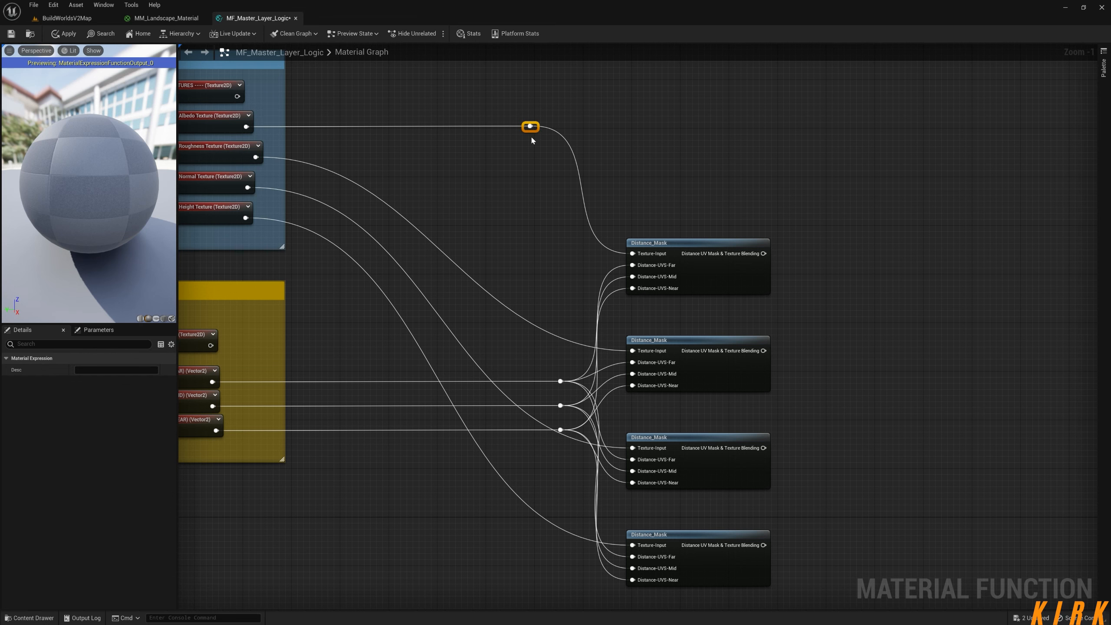
pyautogui.doubleClick(277, 158)
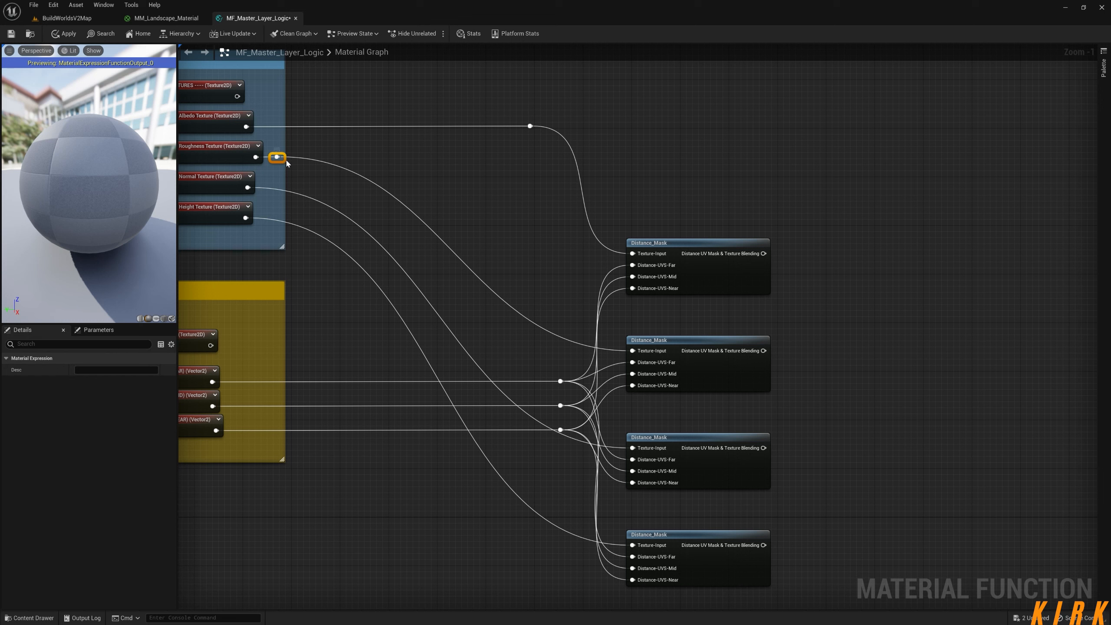
pyautogui.moveTo(286, 163); pyautogui.dragTo(533, 165)
pyautogui.click(520, 209)
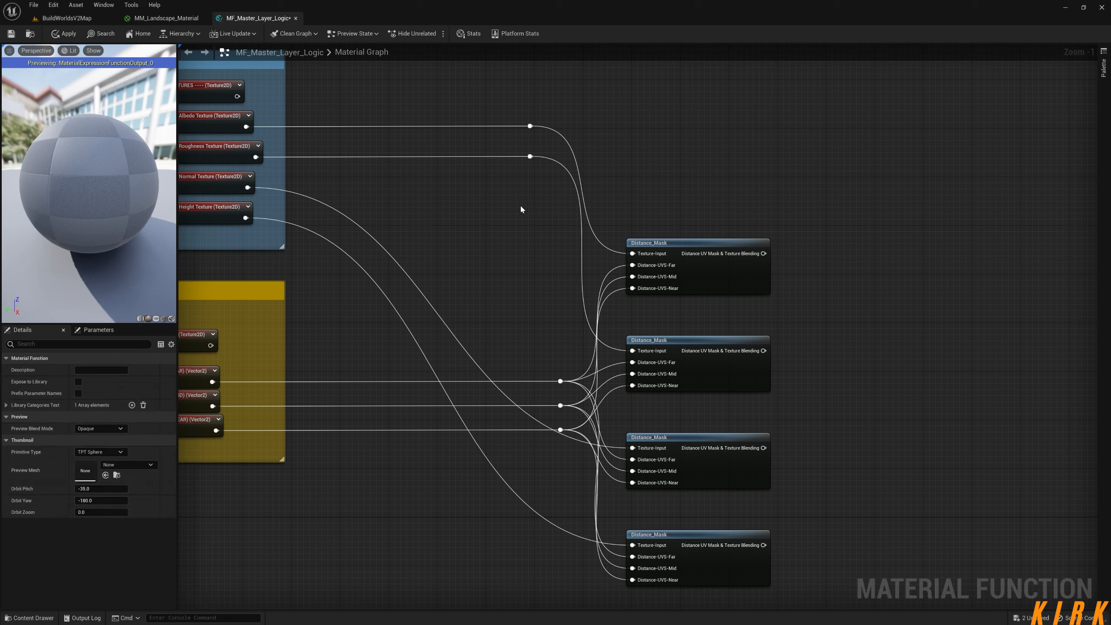
# Add a Named Reroute Declaration node called "blah blah blah" and place it in the empty area below the Roughness wire
pyautogui.rightClick(474, 214)
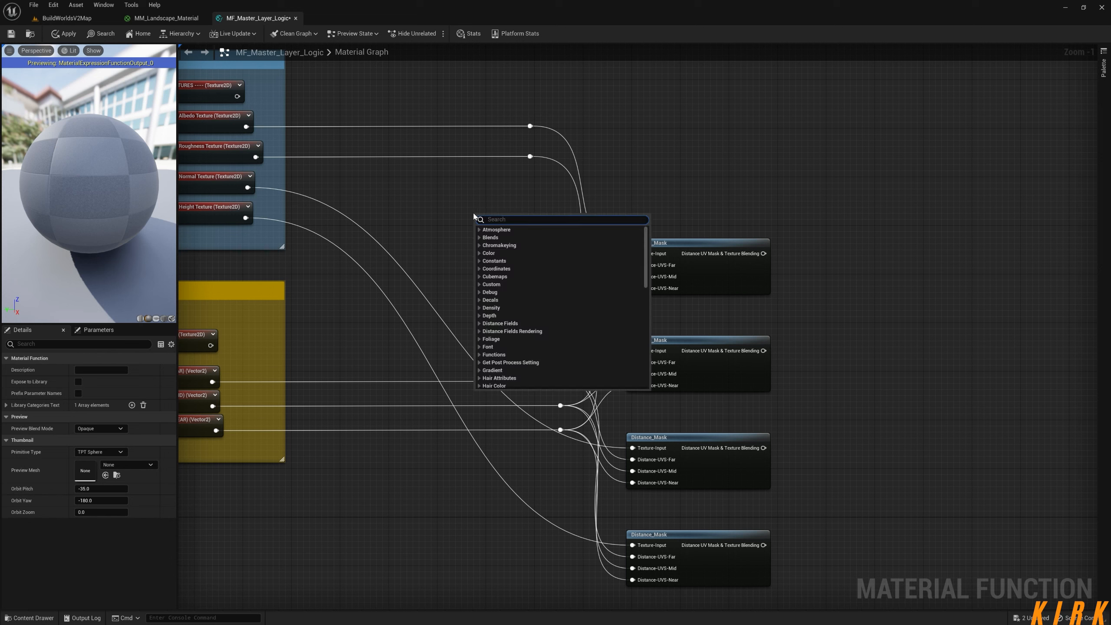
pyautogui.write('reroute')
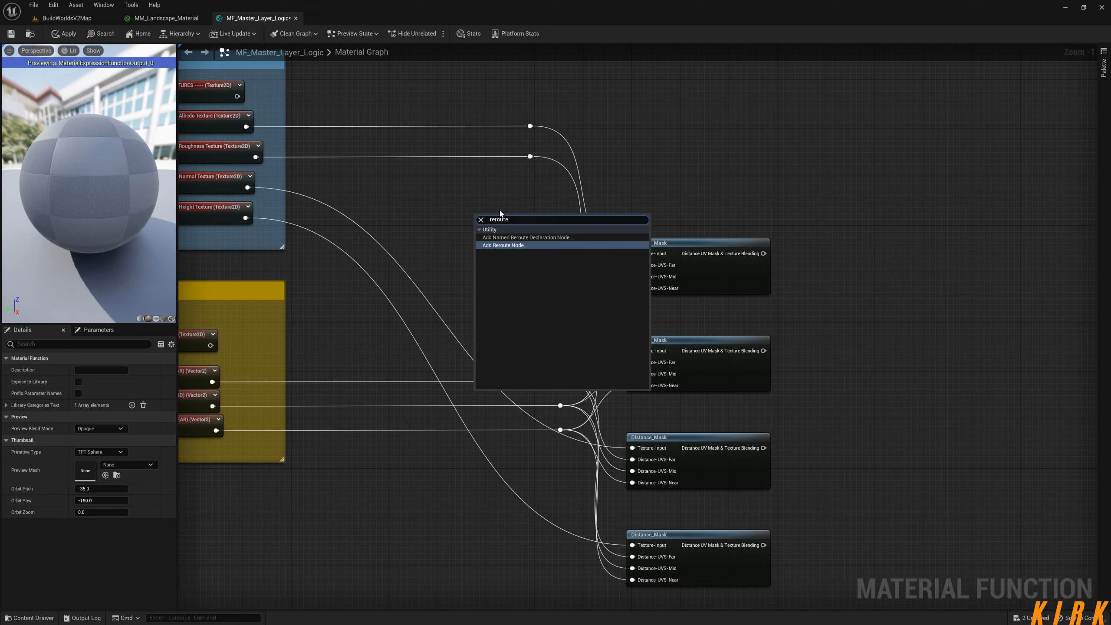
pyautogui.click(521, 237)
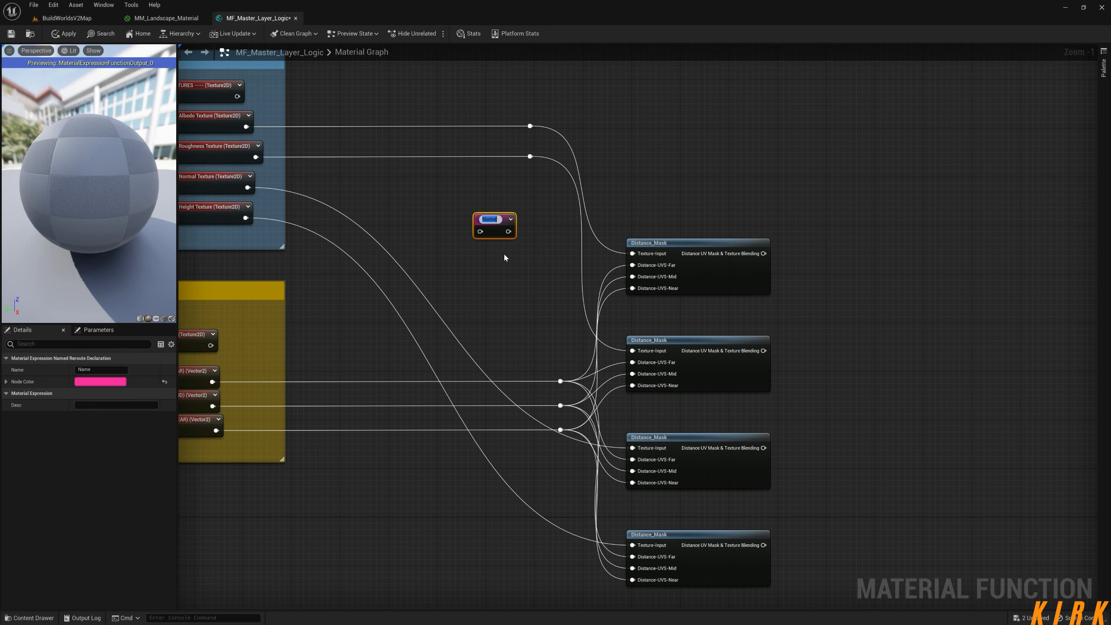
pyautogui.write('blah blah bla')
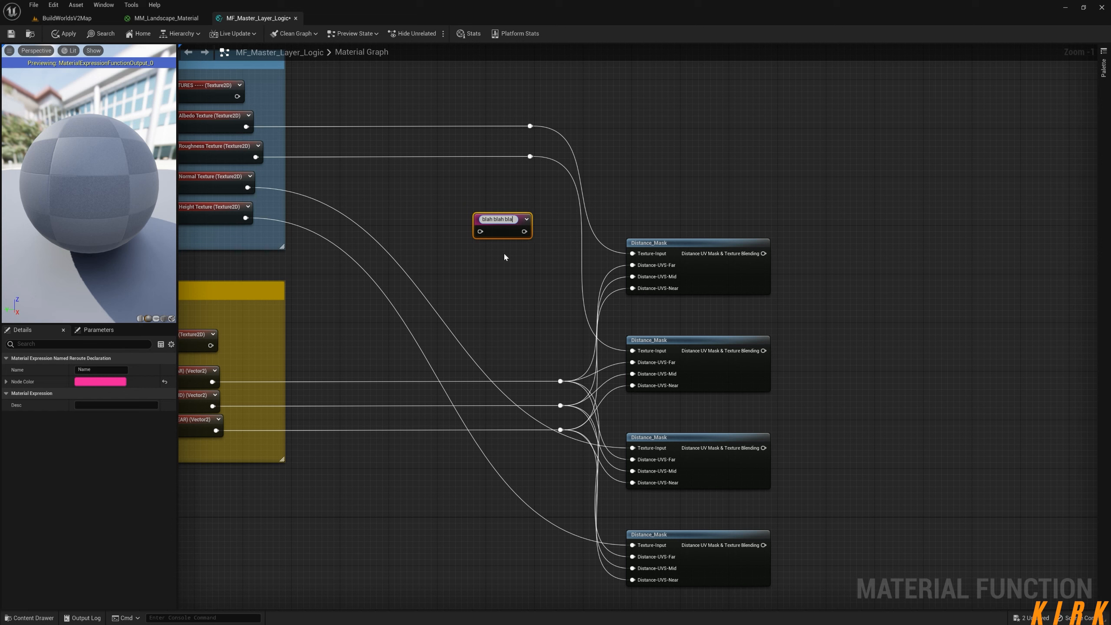
pyautogui.write('h')
pyautogui.press('Return')
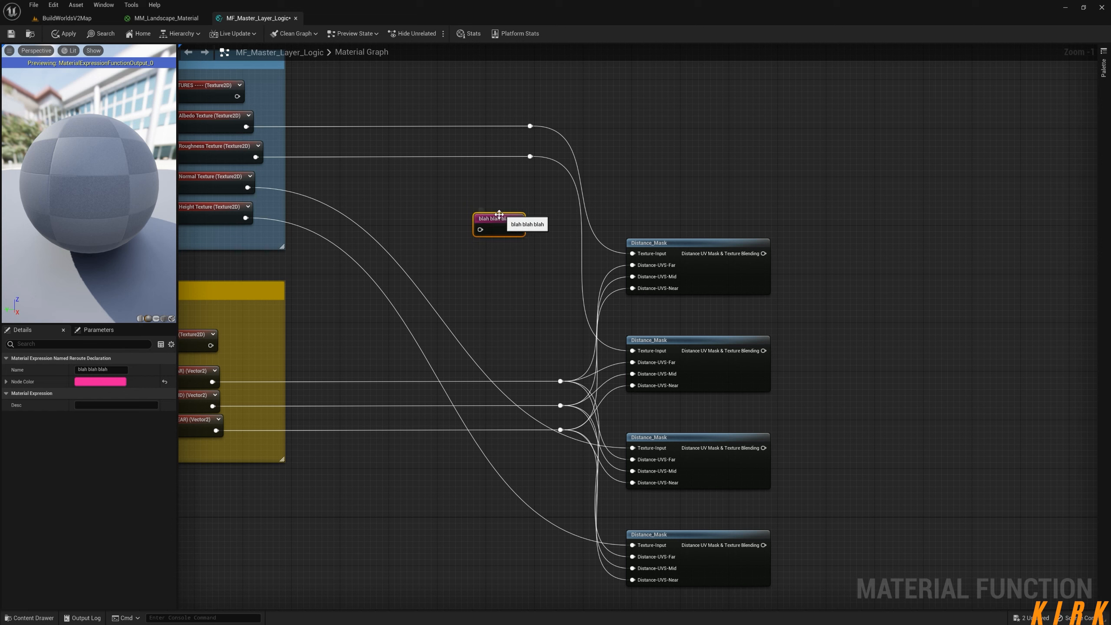
pyautogui.moveTo(507, 232); pyautogui.dragTo(480, 258)
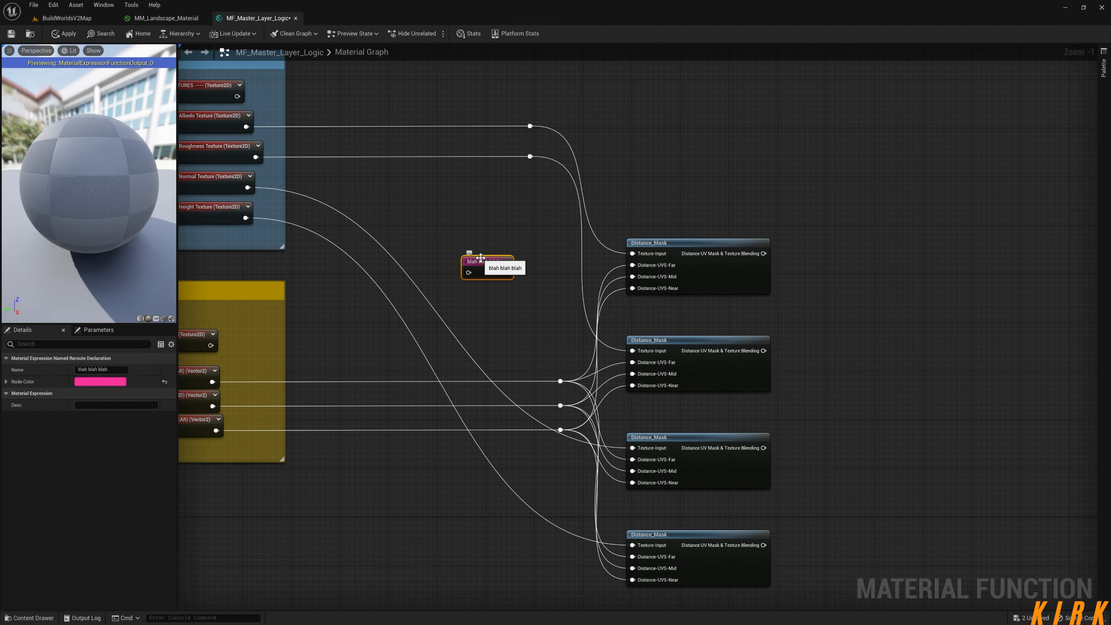
# Move the "blah blah blah" named reroute declaration node beside the Material Albedo Texture input
pyautogui.moveTo(276, 423); pyautogui.dragTo(322, 389, button='right')
pyautogui.moveTo(279, 91); pyautogui.dragTo(315, 186, button='right')
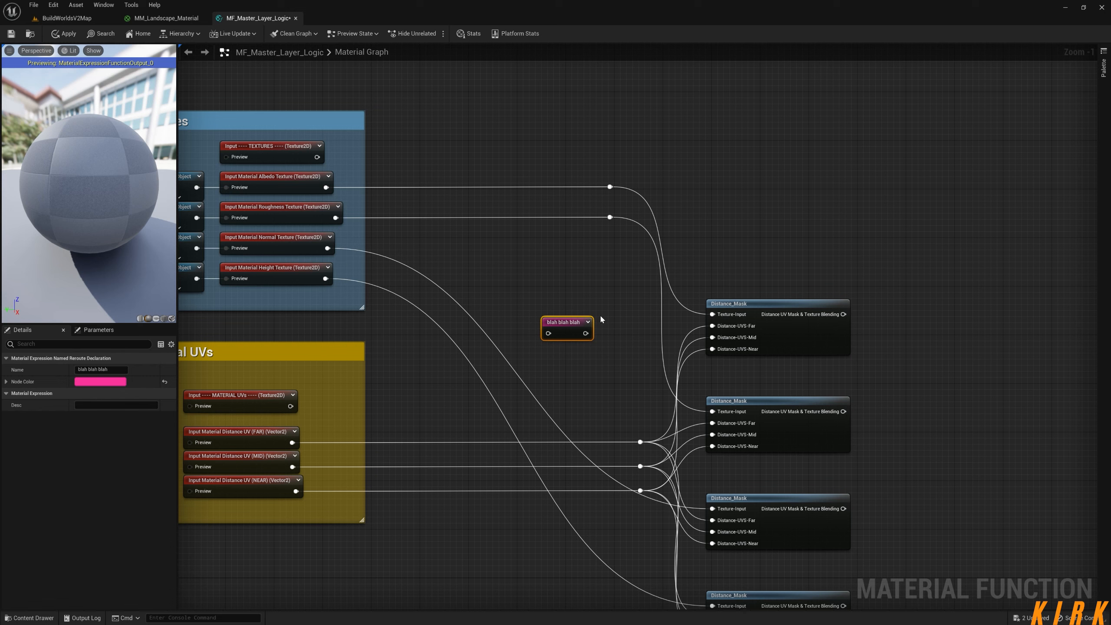
pyautogui.moveTo(569, 328); pyautogui.dragTo(369, 182)
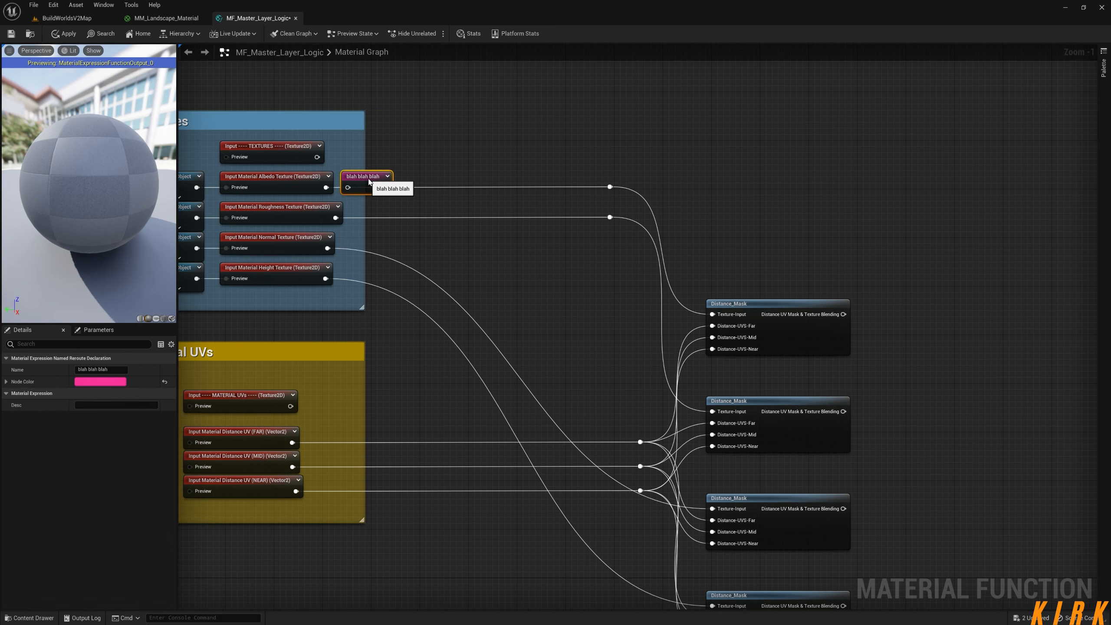
pyautogui.moveTo(501, 269); pyautogui.dragTo(416, 229, button='right')
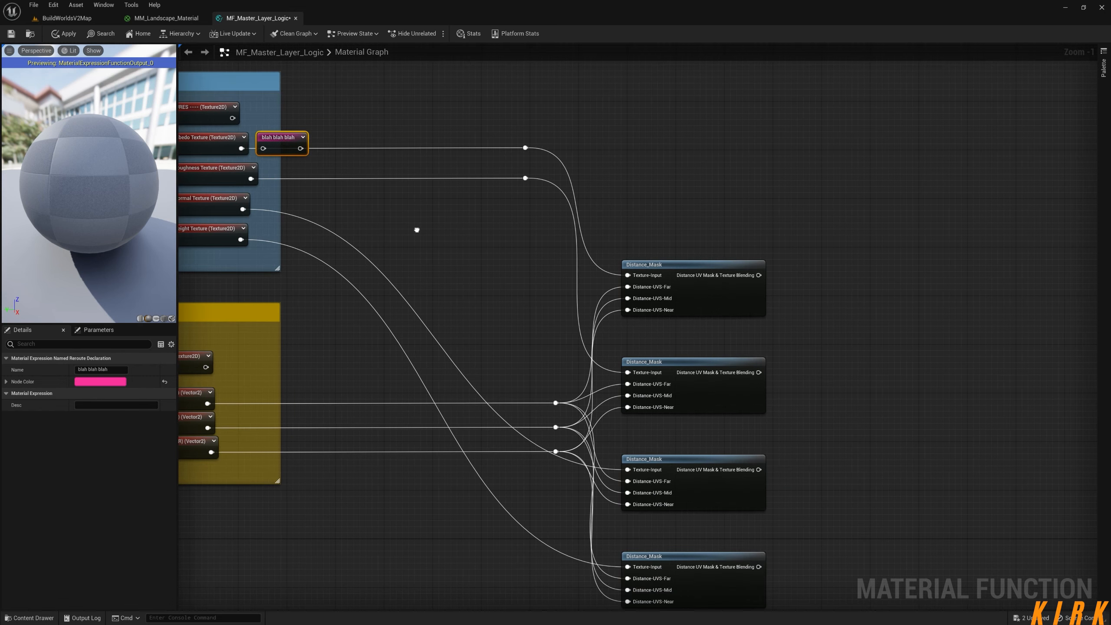
# Shift all four Distance_Mask nodes together slightly up and toward the UV reroute nodes
pyautogui.scroll(-2, 486, 325)
pyautogui.moveTo(724, 228); pyautogui.dragTo(582, 524)
pyautogui.moveTo(576, 467)
pyautogui.mouseDown()
pyautogui.moveTo(991, 525)
pyautogui.moveTo(983, 536)
pyautogui.moveTo(912, 487)
pyautogui.moveTo(932, 506)
pyautogui.moveTo(614, 221)
pyautogui.moveTo(574, 221)
pyautogui.moveTo(547, 46)
pyautogui.moveTo(600, 330)
pyautogui.moveTo(596, 425)
pyautogui.moveTo(572, 437)
pyautogui.moveTo(573, 453)
pyautogui.mouseUp()
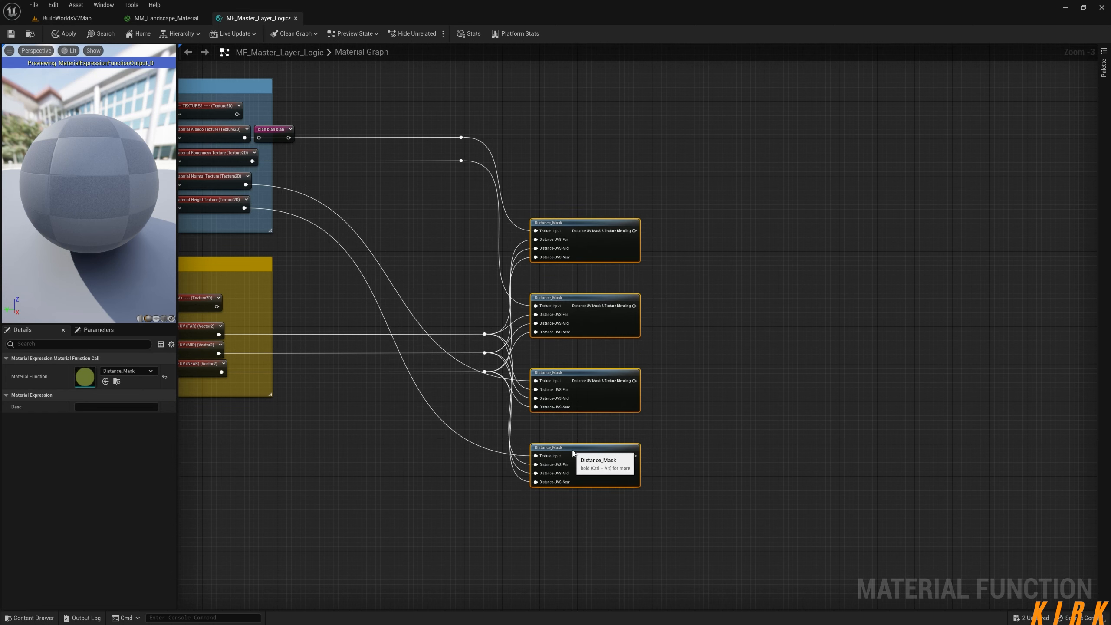
pyautogui.click(750, 367)
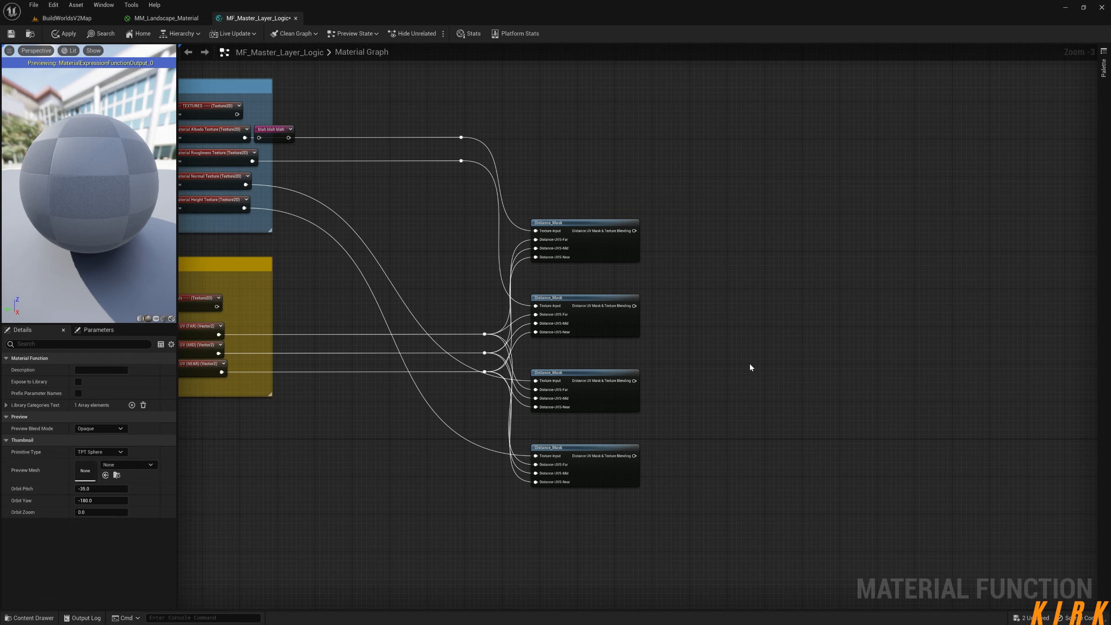
# Examine the whole graph layout, from the texture and UV inputs to the Distance_Mask nodes and the output node
pyautogui.moveTo(238, 141); pyautogui.dragTo(293, 152, button='right')
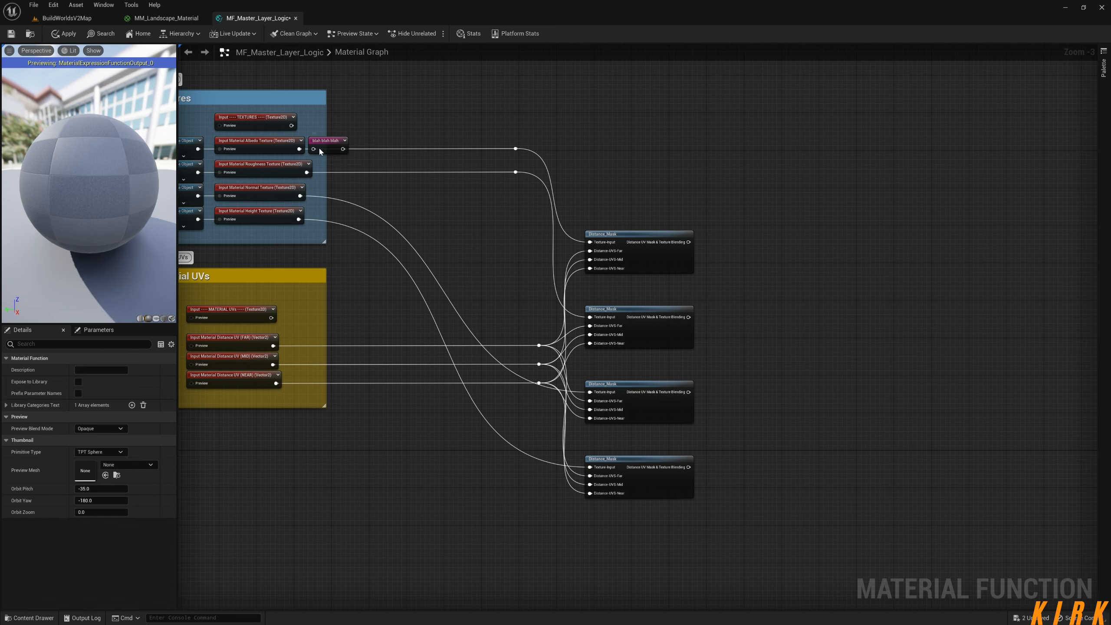
pyautogui.moveTo(689, 296); pyautogui.dragTo(567, 214, button='right')
pyautogui.moveTo(896, 369); pyautogui.dragTo(585, 272, button='right')
pyautogui.scroll(-5, 584, 274)
pyautogui.moveTo(537, 369); pyautogui.dragTo(623, 189, button='right')
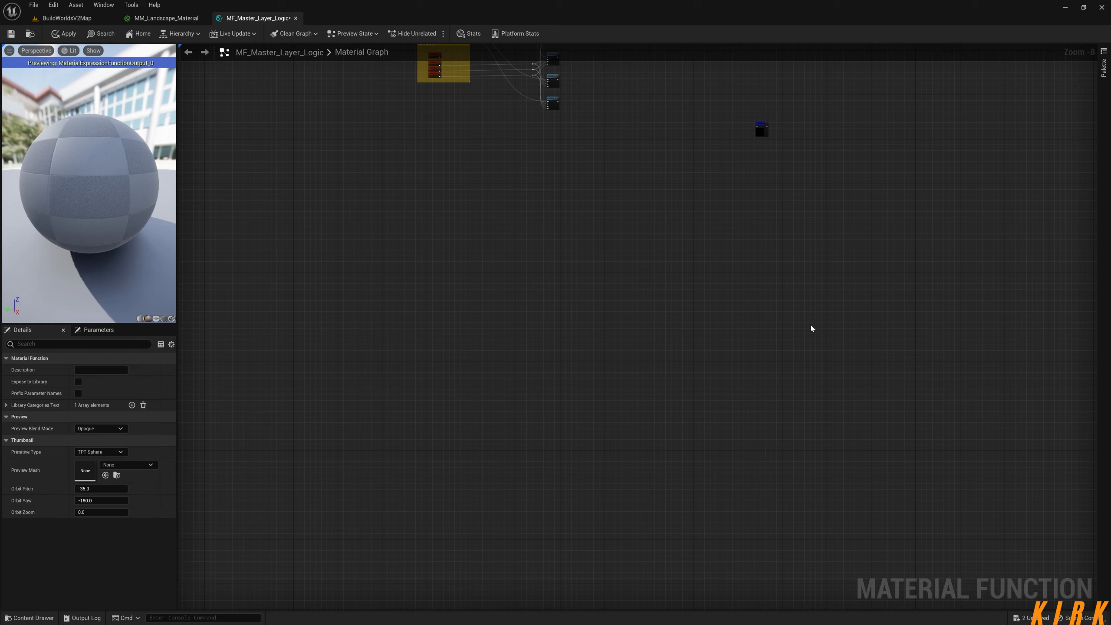
pyautogui.moveTo(577, 261); pyautogui.dragTo(608, 487, button='right')
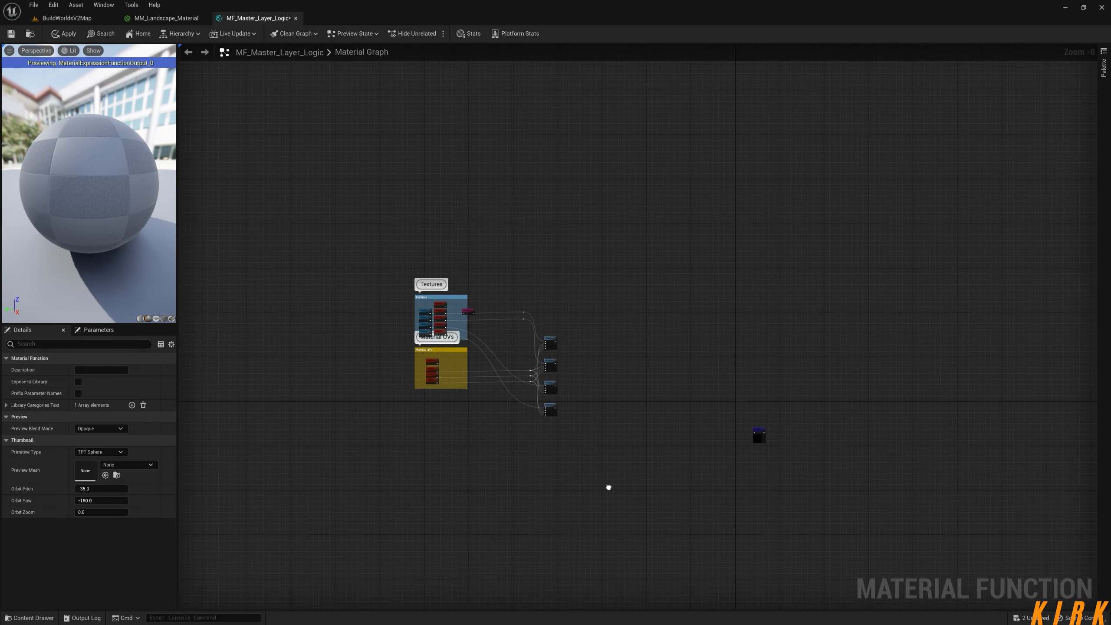
pyautogui.scroll(2, 546, 394)
pyautogui.scroll(3, 546, 394)
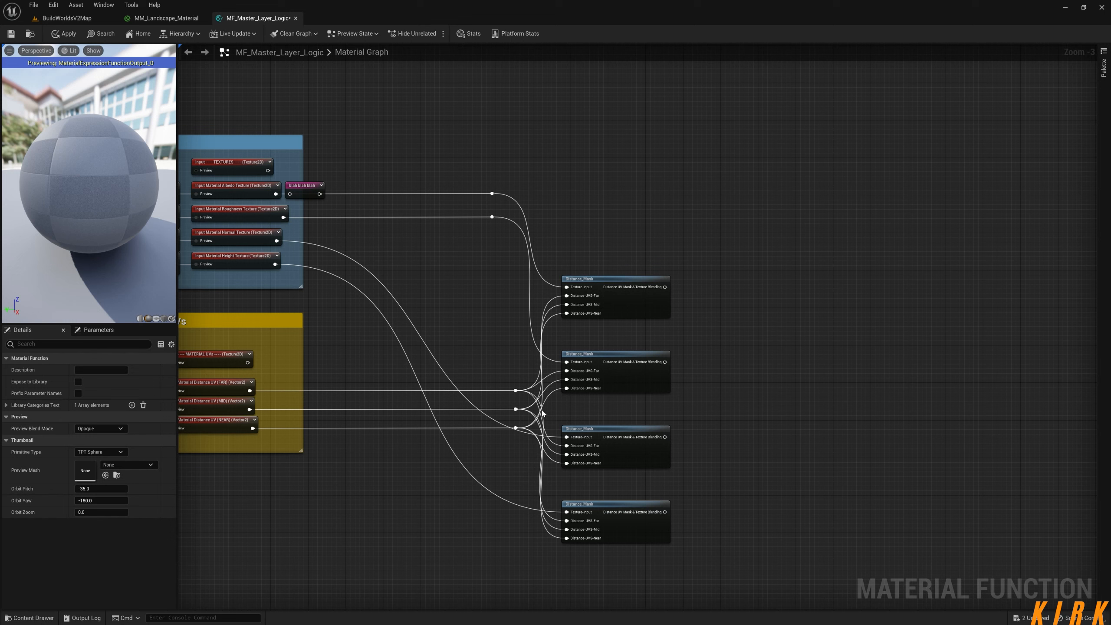
# Move the "blah blah blah" named reroute declaration off the Albedo wire and delete it
pyautogui.moveTo(481, 348); pyautogui.dragTo(527, 450)
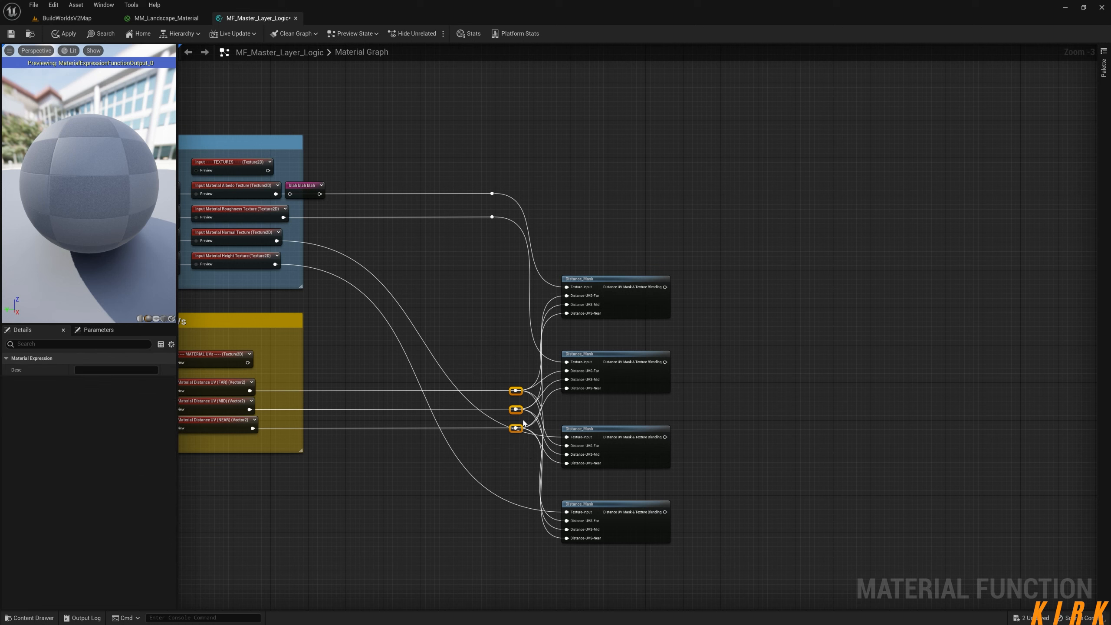
pyautogui.moveTo(302, 192); pyautogui.dragTo(340, 163)
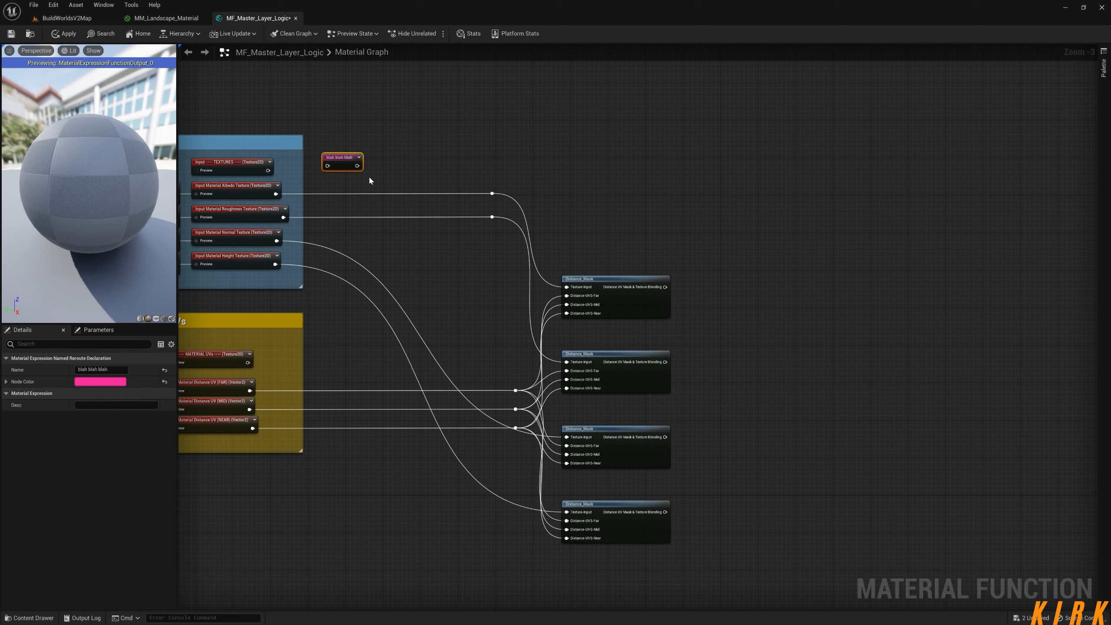
pyautogui.moveTo(345, 163); pyautogui.dragTo(411, 125)
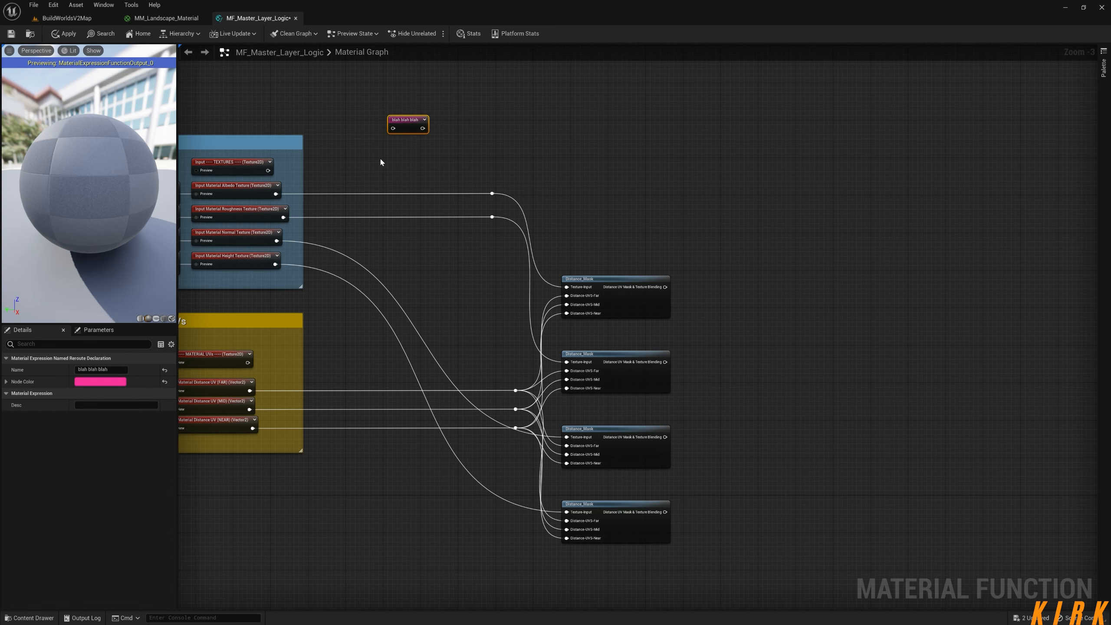
pyautogui.press('Delete')
# Insert reroute nodes on the Normal and Height texture wires and align them below the Albedo and Roughness reroutes, level with their inputs
pyautogui.moveTo(399, 280); pyautogui.dragTo(382, 296, button='right')
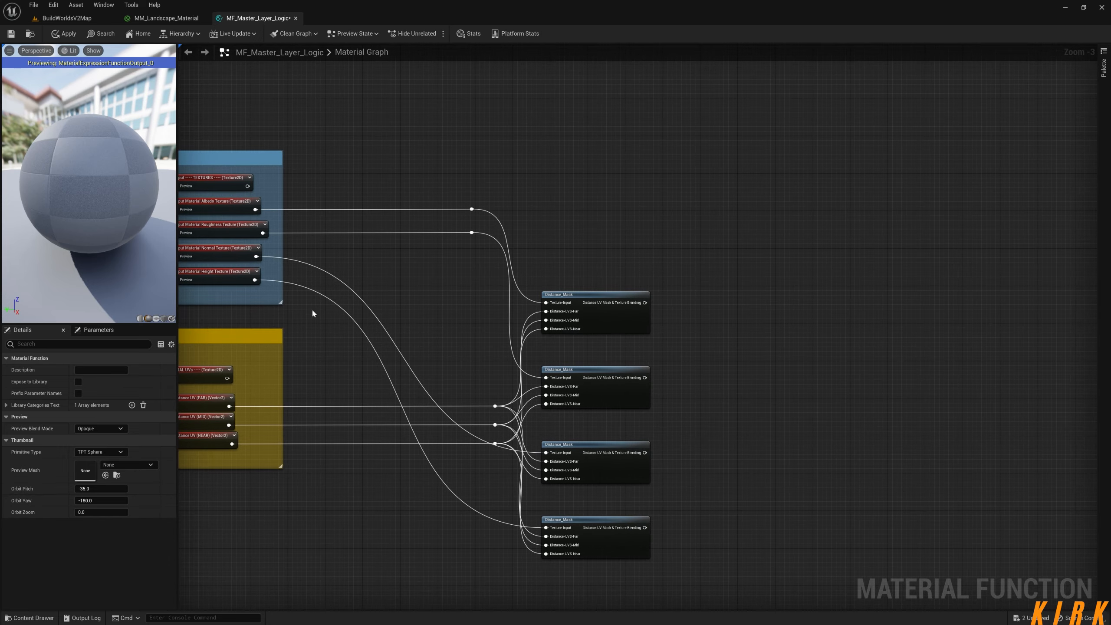
pyautogui.doubleClick(304, 263)
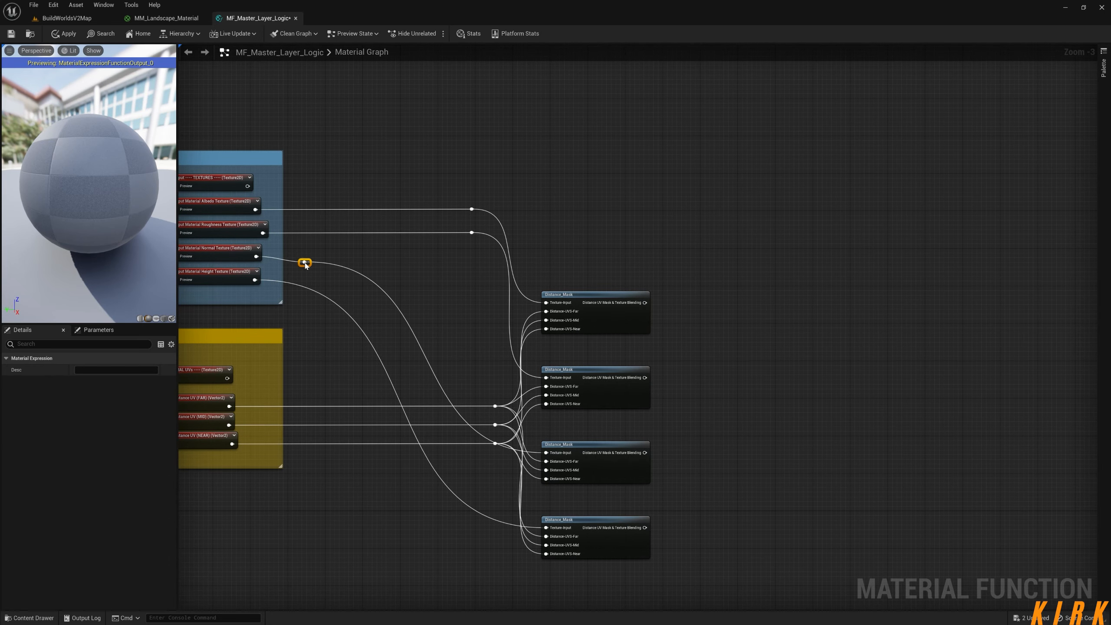
pyautogui.moveTo(310, 263); pyautogui.dragTo(479, 260)
pyautogui.click(446, 294)
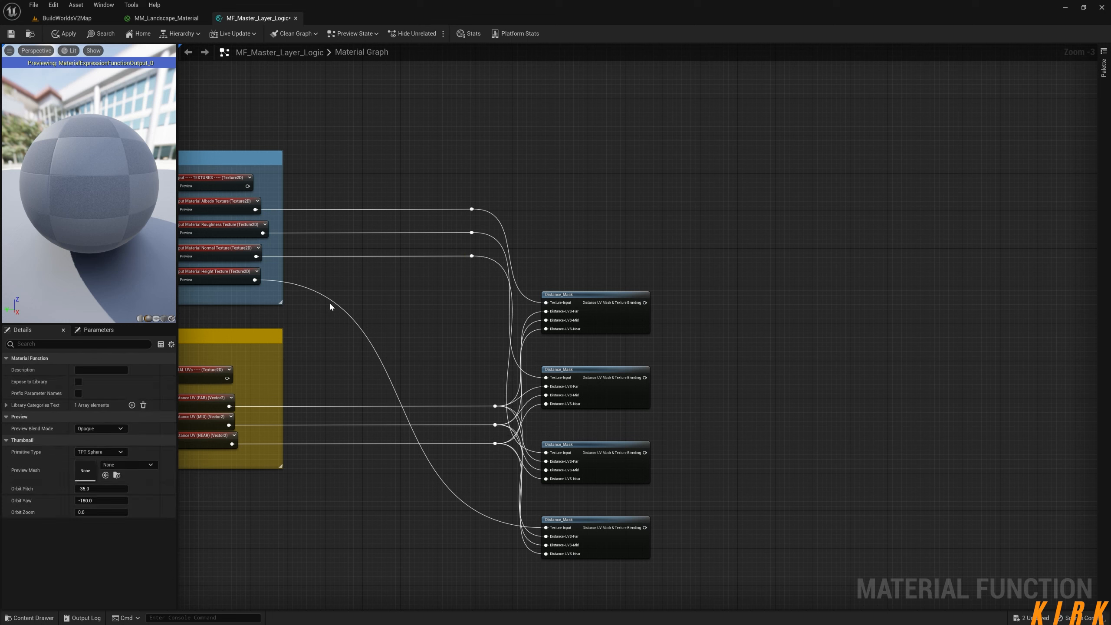
pyautogui.doubleClick(333, 300)
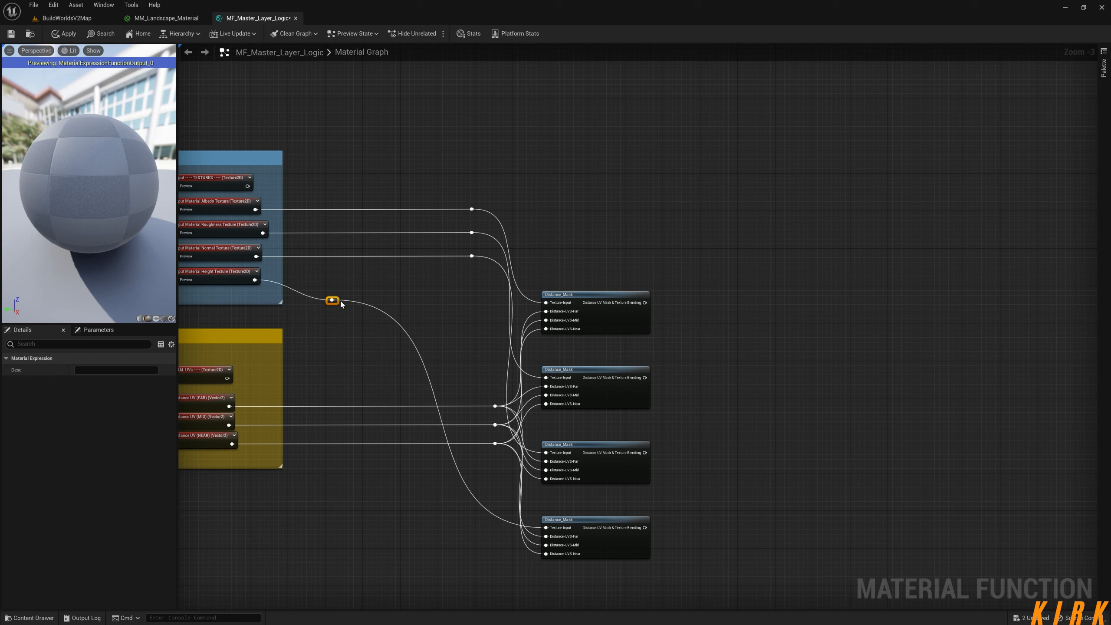
pyautogui.moveTo(341, 303); pyautogui.dragTo(480, 281)
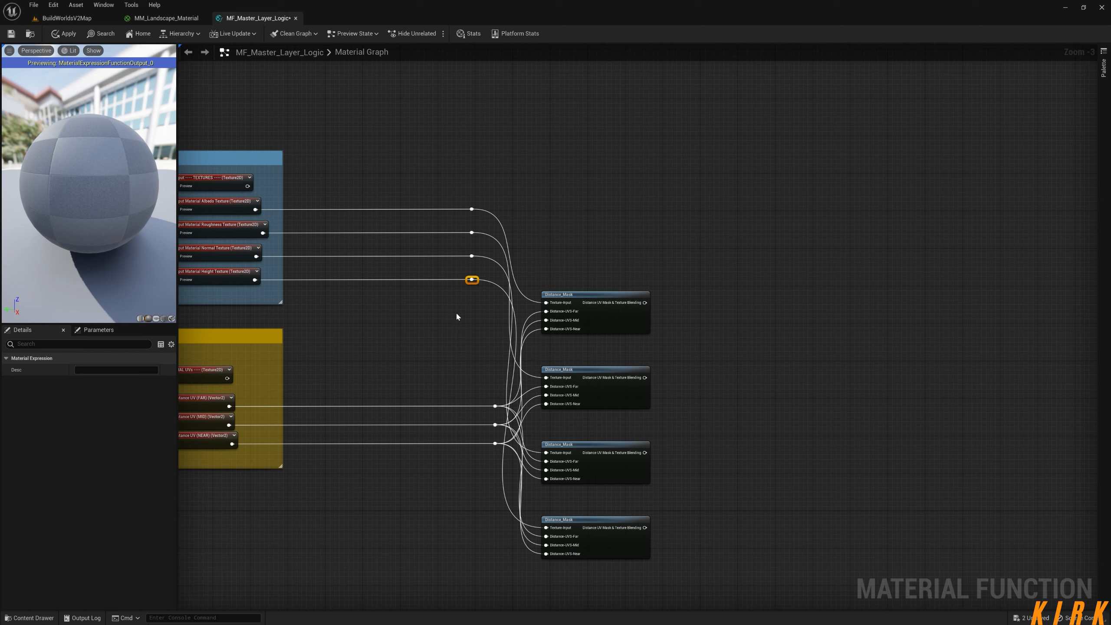
pyautogui.click(456, 314)
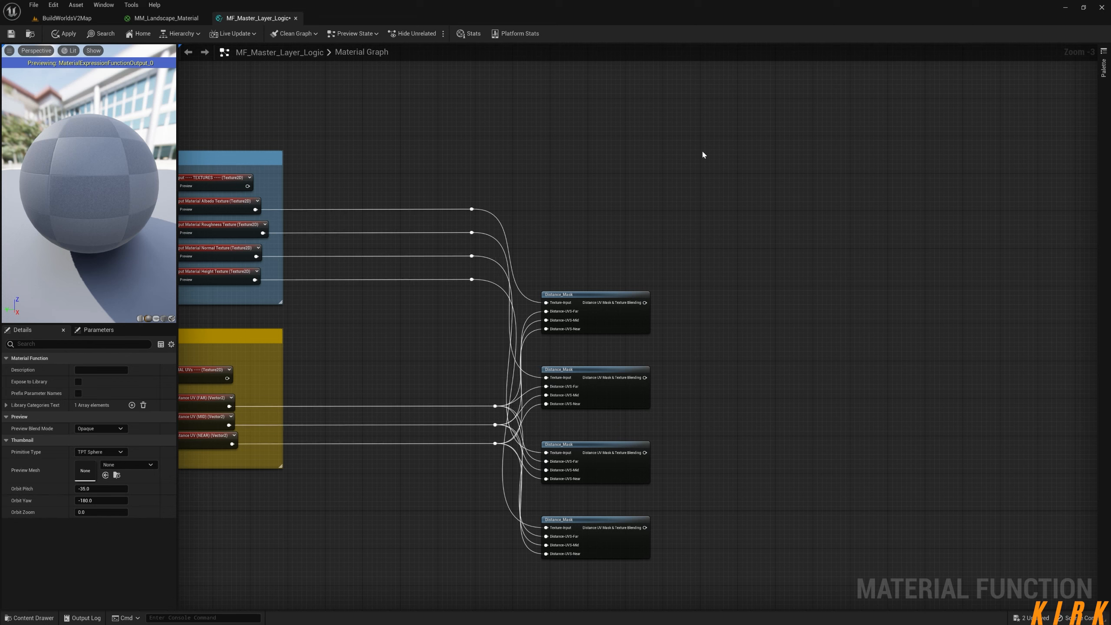
# Move all the reroute nodes and the four Distance_Mask nodes together closer to the input groups
pyautogui.moveTo(701, 149); pyautogui.dragTo(441, 571)
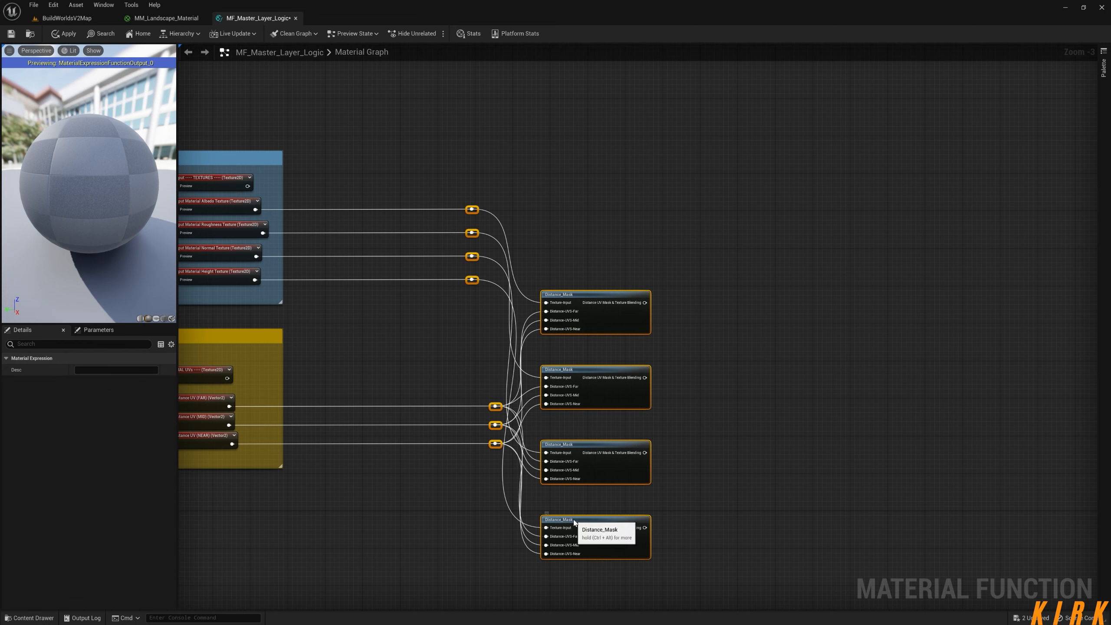
pyautogui.moveTo(574, 522); pyautogui.dragTo(536, 520)
pyautogui.moveTo(526, 520); pyautogui.dragTo(516, 519)
pyautogui.click(631, 487)
# Select the Textures group with its nodes, and the Material UVs group with its nodes, to review the inputs
pyautogui.moveTo(630, 486); pyautogui.dragTo(751, 391, button='right')
pyautogui.moveTo(510, 355); pyautogui.dragTo(492, 453, button='right')
pyautogui.moveTo(428, 140); pyautogui.dragTo(206, 307)
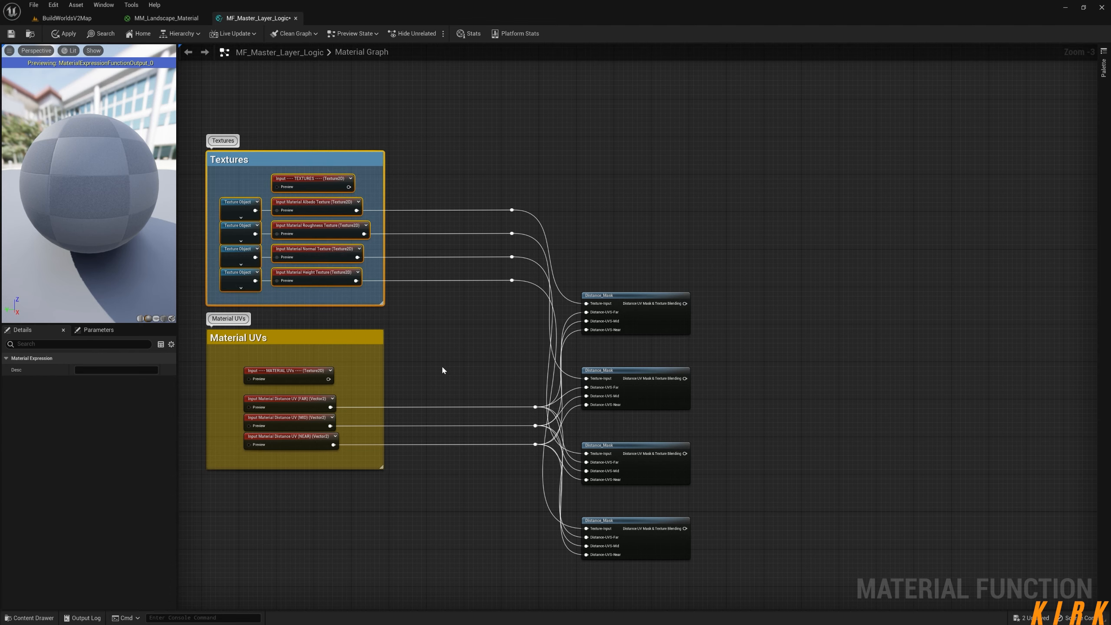
pyautogui.moveTo(423, 324); pyautogui.dragTo(282, 475)
pyautogui.scroll(-2, 297, 438)
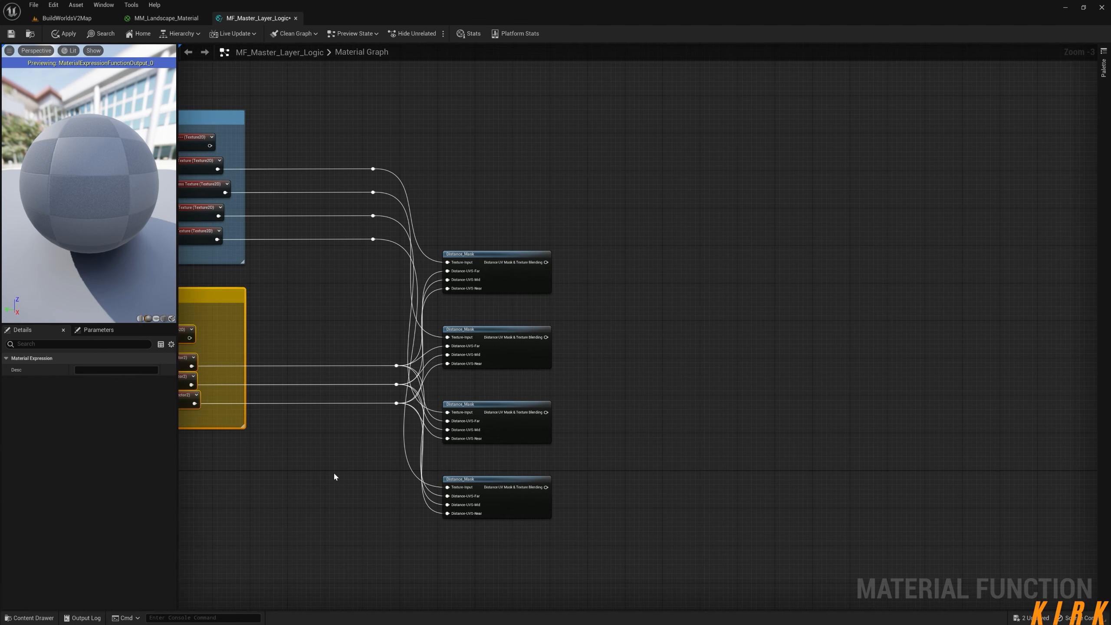
# Move the Output Result node up and closer to the Distance_Mask nodes, between the first and second in height
pyautogui.moveTo(617, 470); pyautogui.dragTo(481, 370, button='right')
pyautogui.moveTo(767, 442); pyautogui.dragTo(689, 300)
pyautogui.moveTo(537, 377); pyautogui.dragTo(657, 412, button='right')
pyautogui.scroll(4, 650, 405)
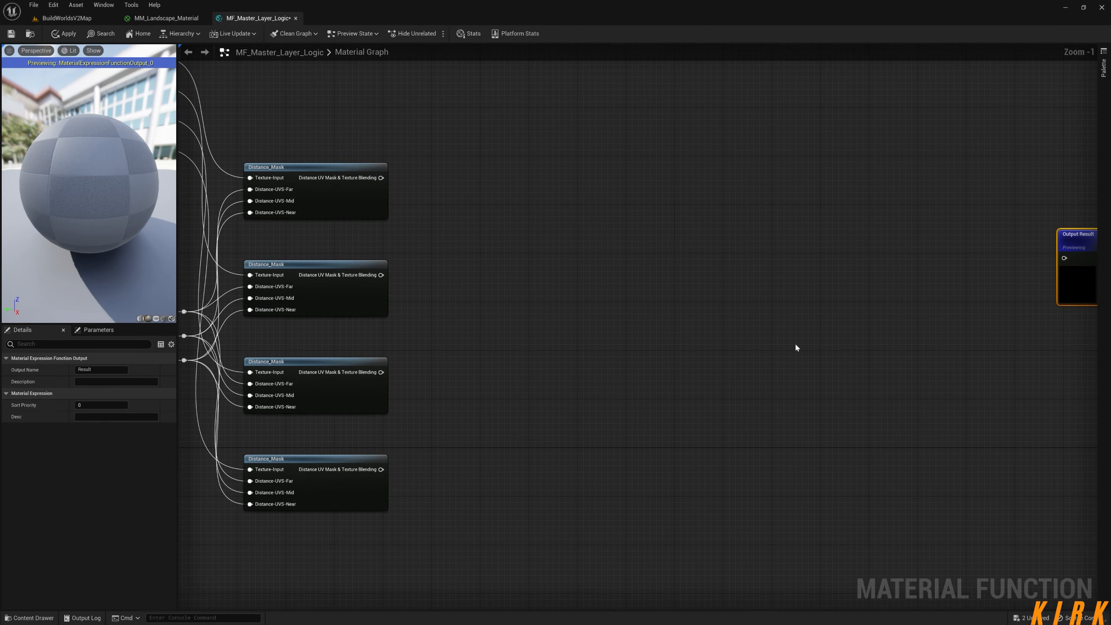
# Add a Multiply node with its A input fed by the first Distance_Mask output
pyautogui.moveTo(796, 348); pyautogui.dragTo(702, 365, button='right')
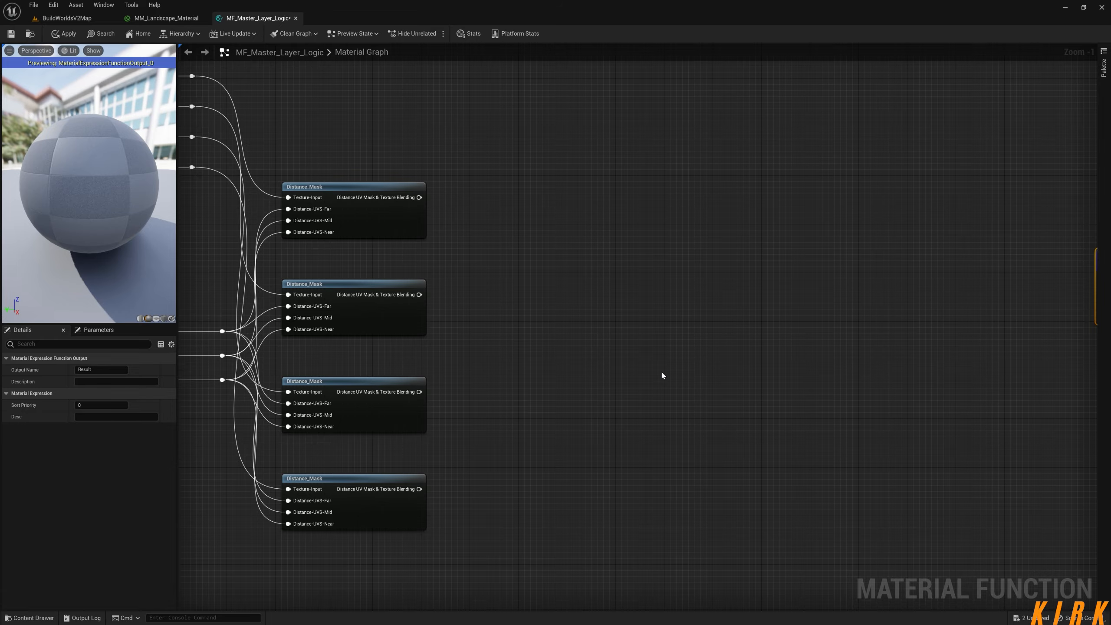
pyautogui.moveTo(662, 375); pyautogui.dragTo(622, 359, button='right')
pyautogui.scroll(-1, 670, 348)
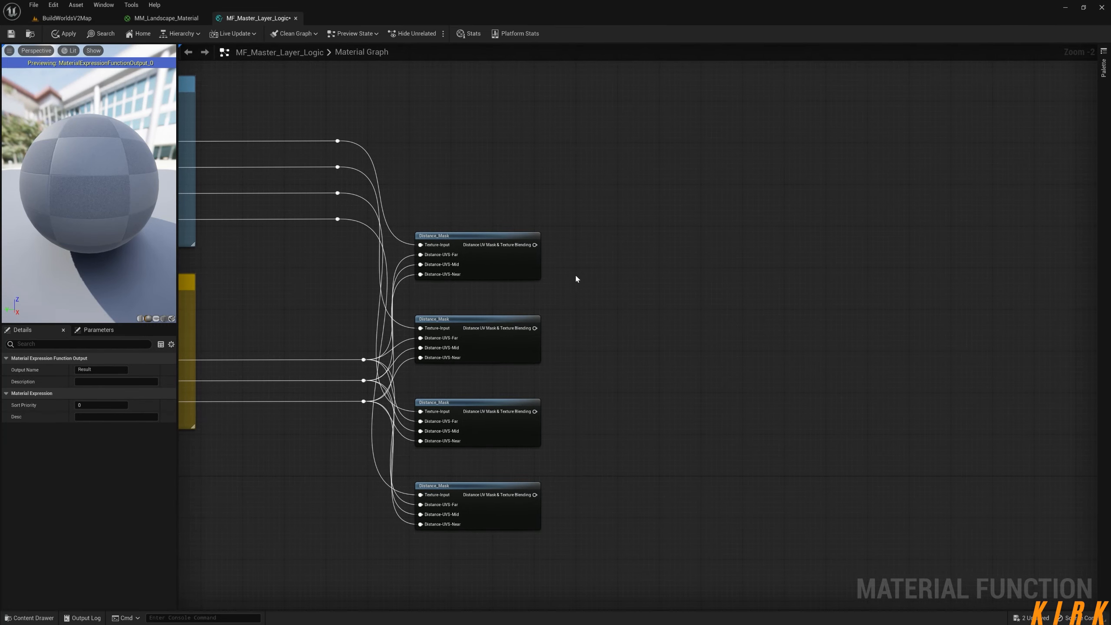
pyautogui.moveTo(535, 244); pyautogui.dragTo(689, 247)
pyautogui.write('mu')
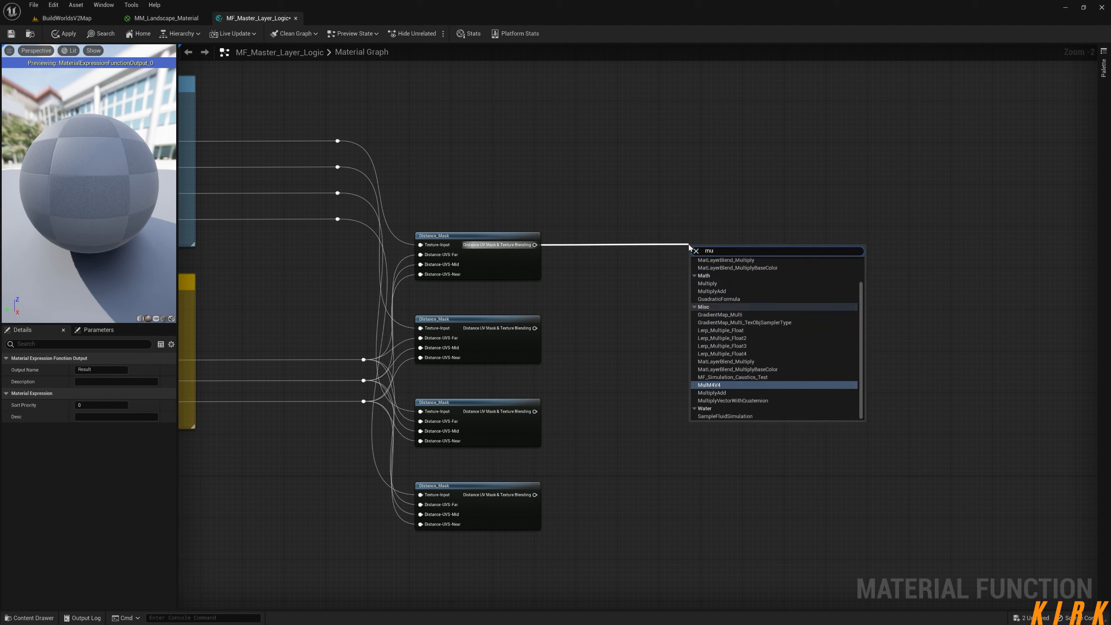
pyautogui.write('lti')
pyautogui.press('Return')
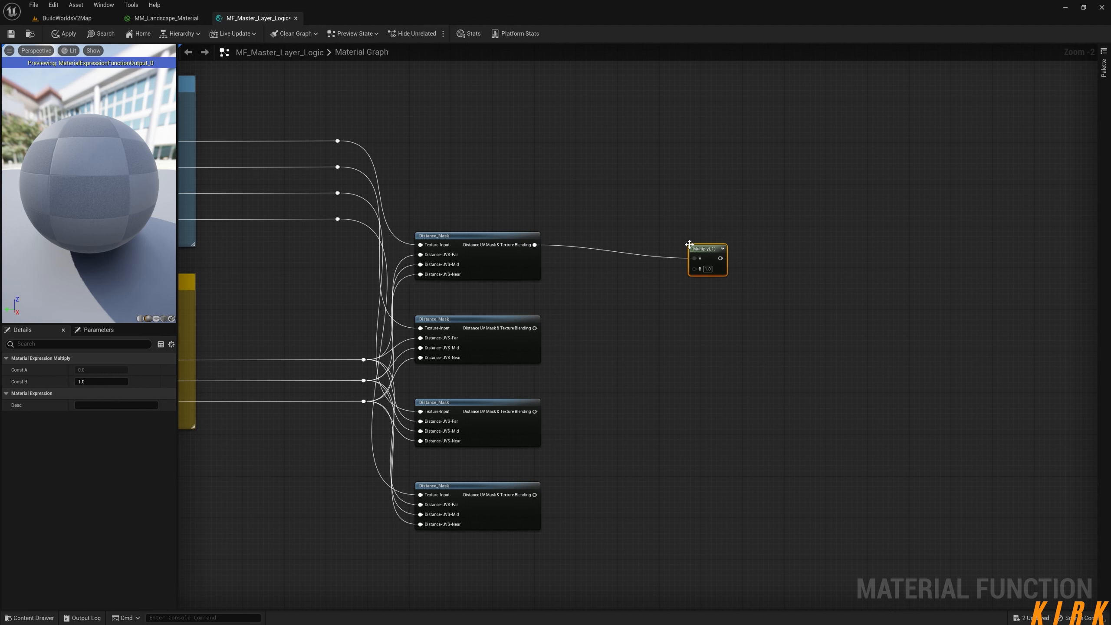
# Try a Constant3Vector node near the Multiply node, and delete both nodes
pyautogui.click(616, 304)
pyautogui.moveTo(657, 320); pyautogui.dragTo(617, 319)
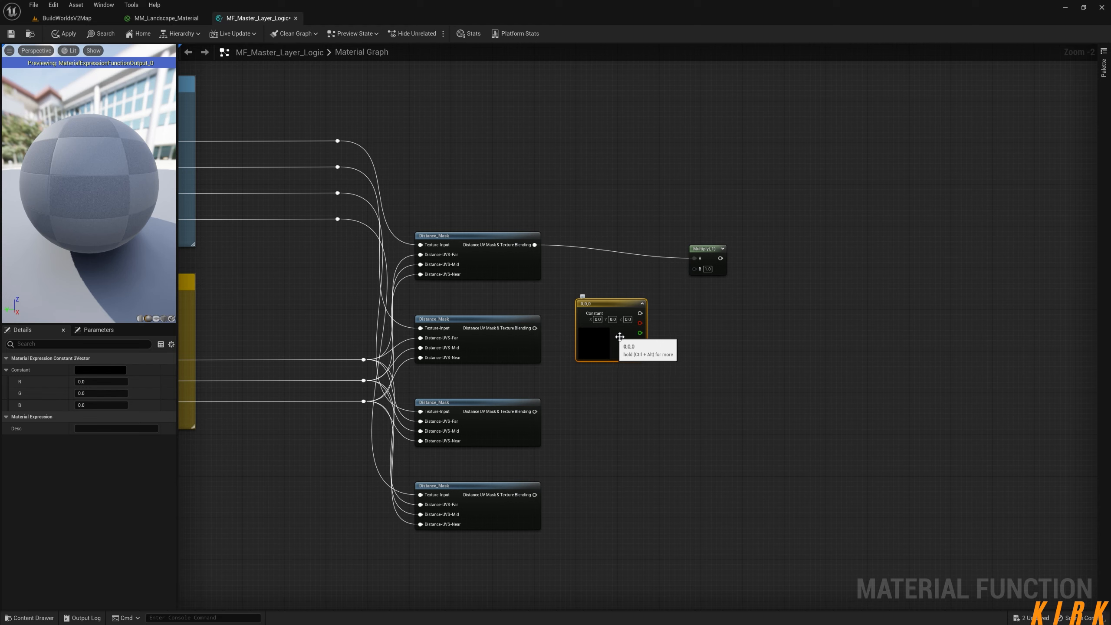
pyautogui.moveTo(653, 284); pyautogui.dragTo(565, 369)
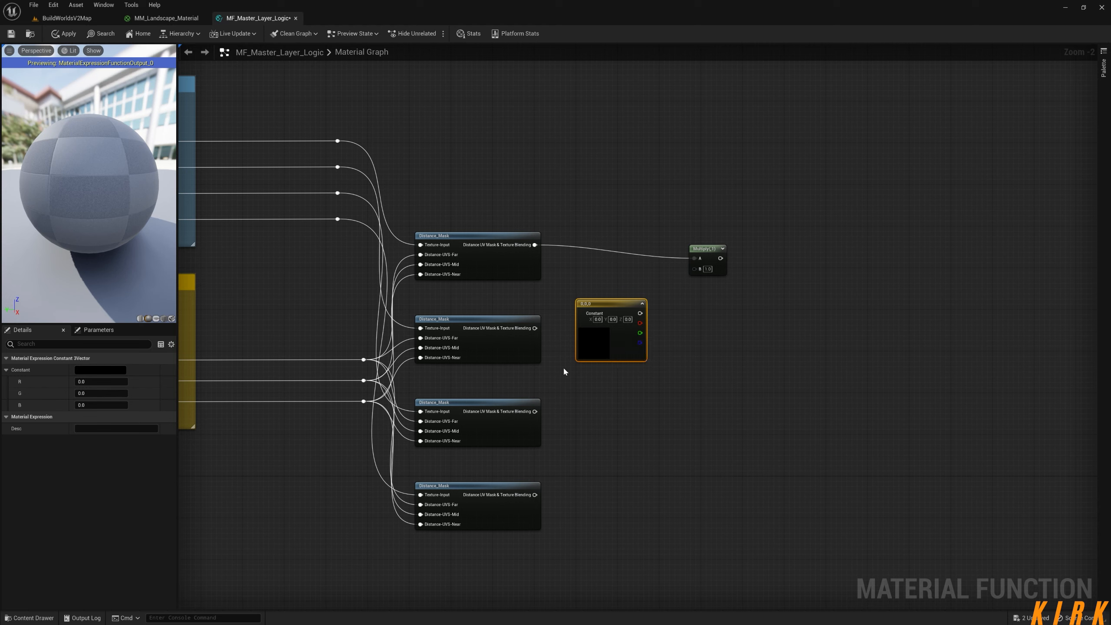
pyautogui.press('Delete')
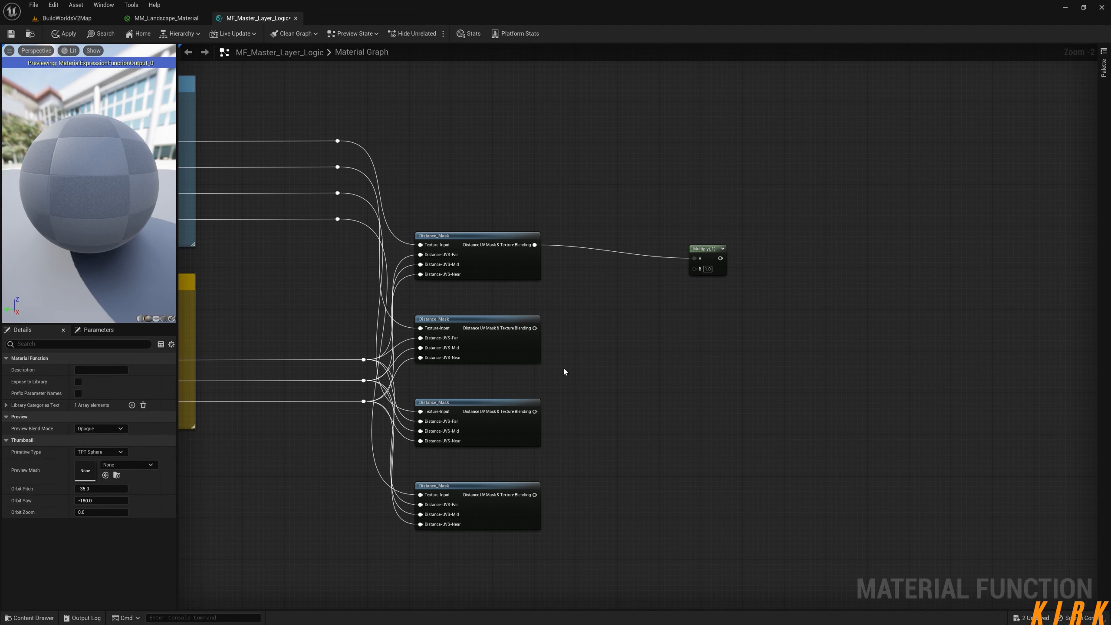
pyautogui.moveTo(694, 259); pyautogui.dragTo(645, 247)
pyautogui.press('Delete')
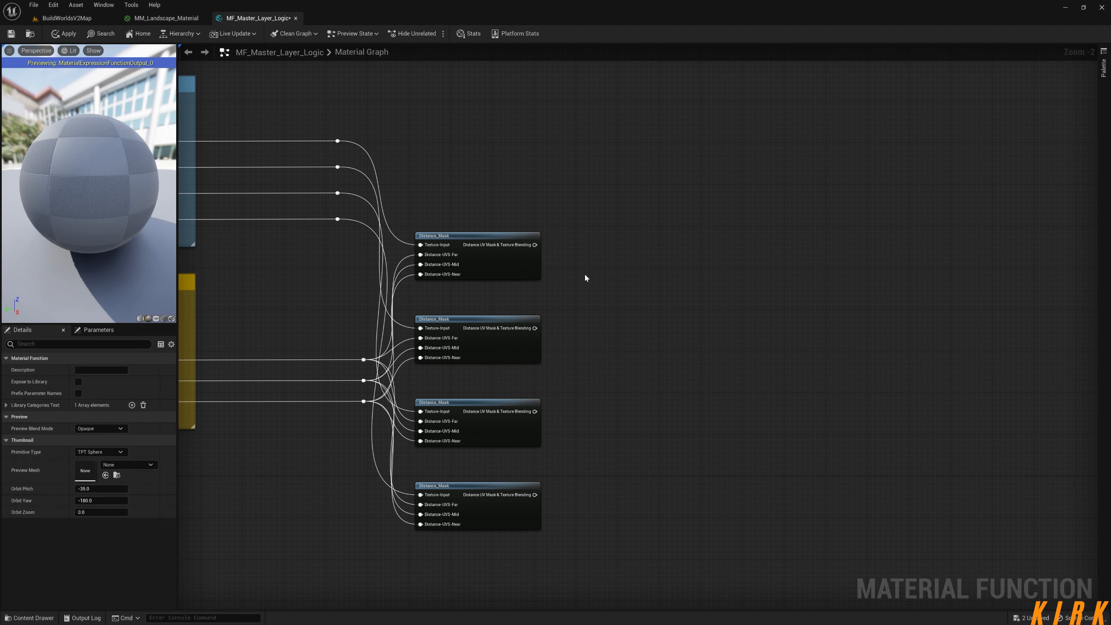
# Add a Blend_Overlay node with its Base input fed by the first Distance_Mask output, placing it slightly below that output's level
pyautogui.moveTo(534, 244); pyautogui.dragTo(624, 266)
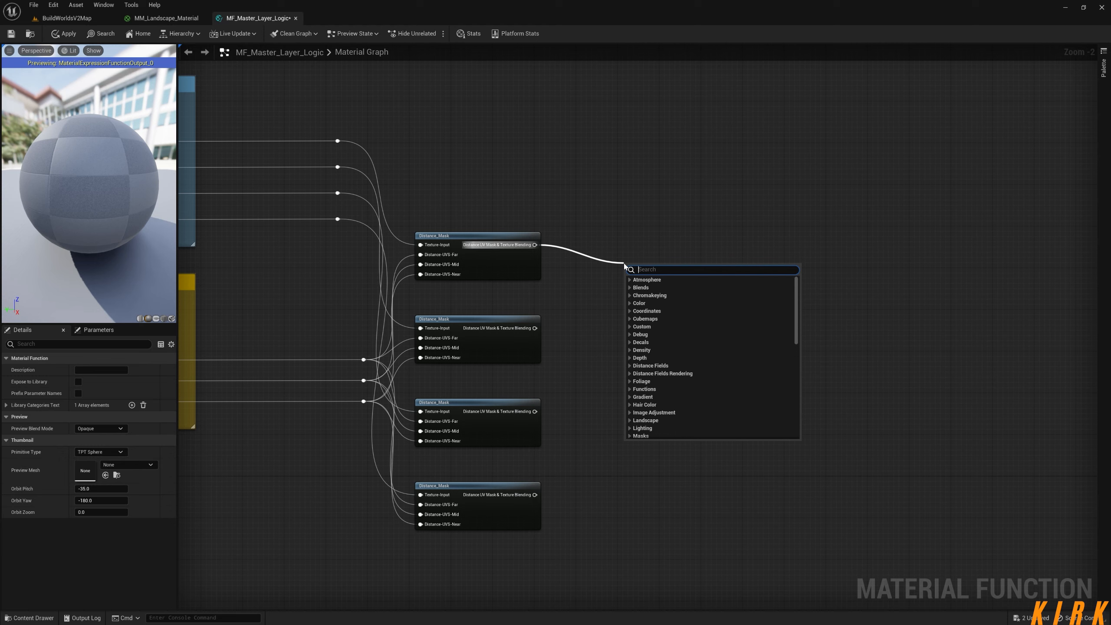
pyautogui.write('bl')
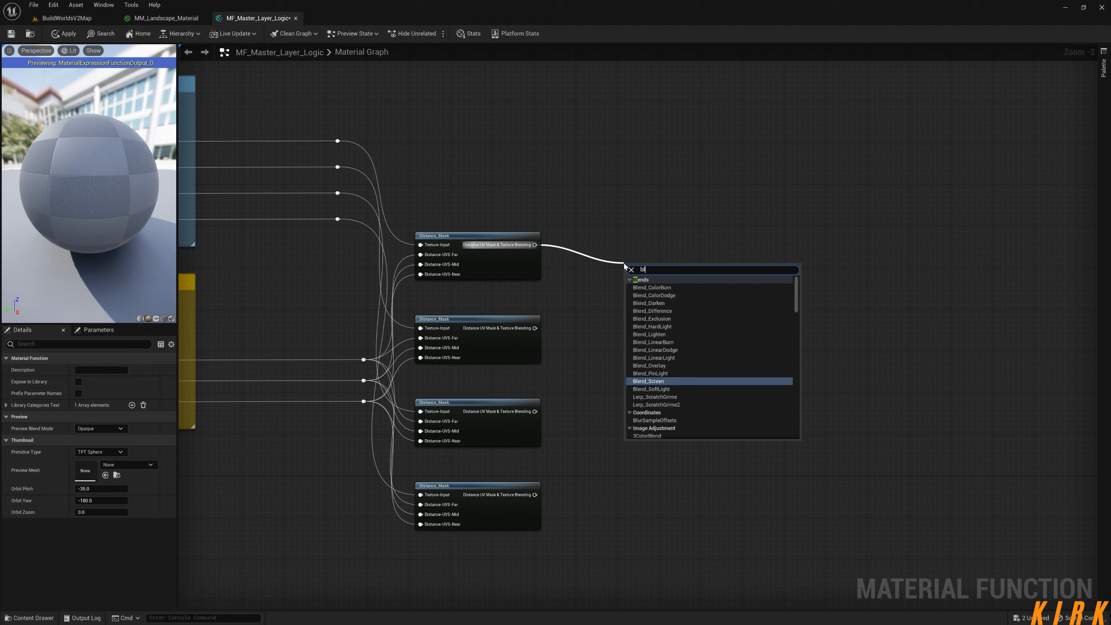
pyautogui.write('end over')
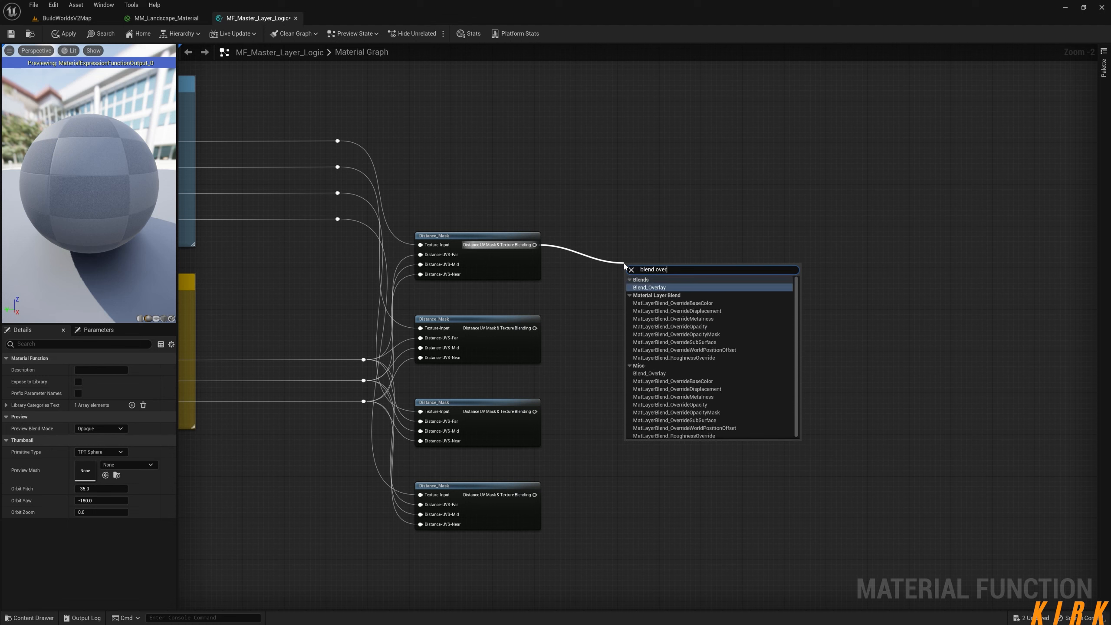
pyautogui.click(652, 288)
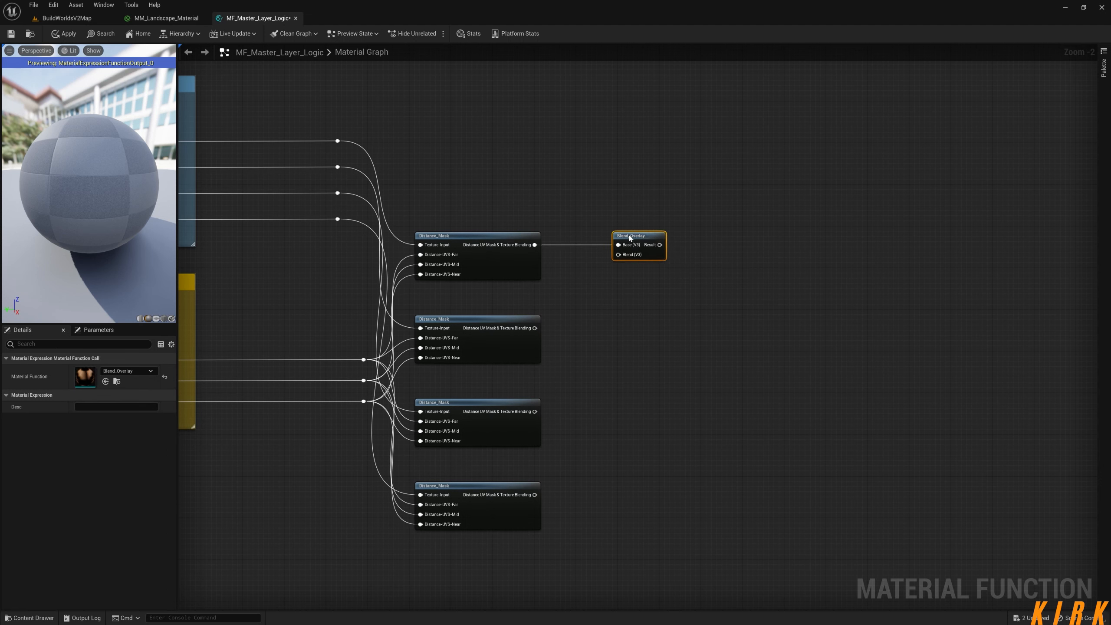
pyautogui.moveTo(630, 238); pyautogui.dragTo(636, 260)
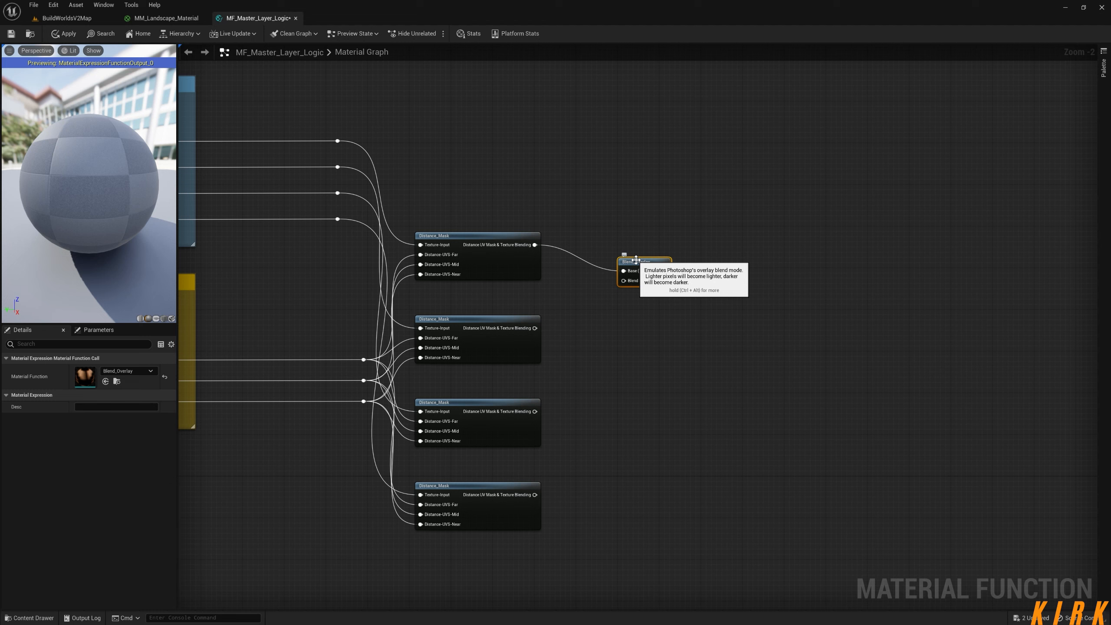
# Add a Vector3 function input named Material Colour Overlay feeding Blend_Overlay's Blend pin, and place it below and to the left of that node
pyautogui.moveTo(636, 261); pyautogui.dragTo(619, 351)
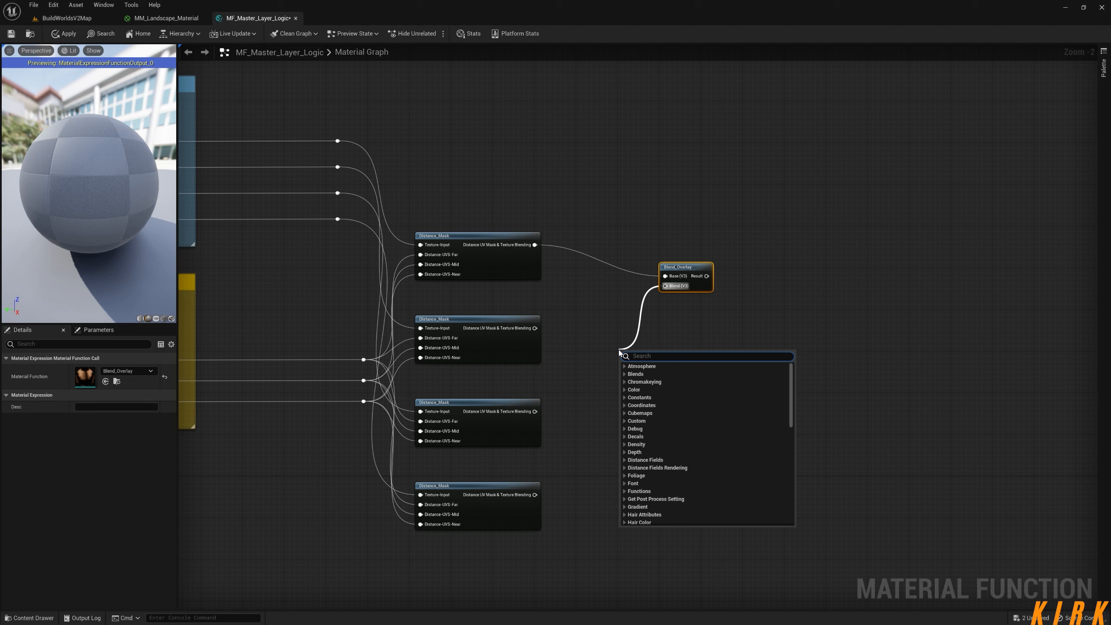
pyautogui.write('input')
pyautogui.press('Return')
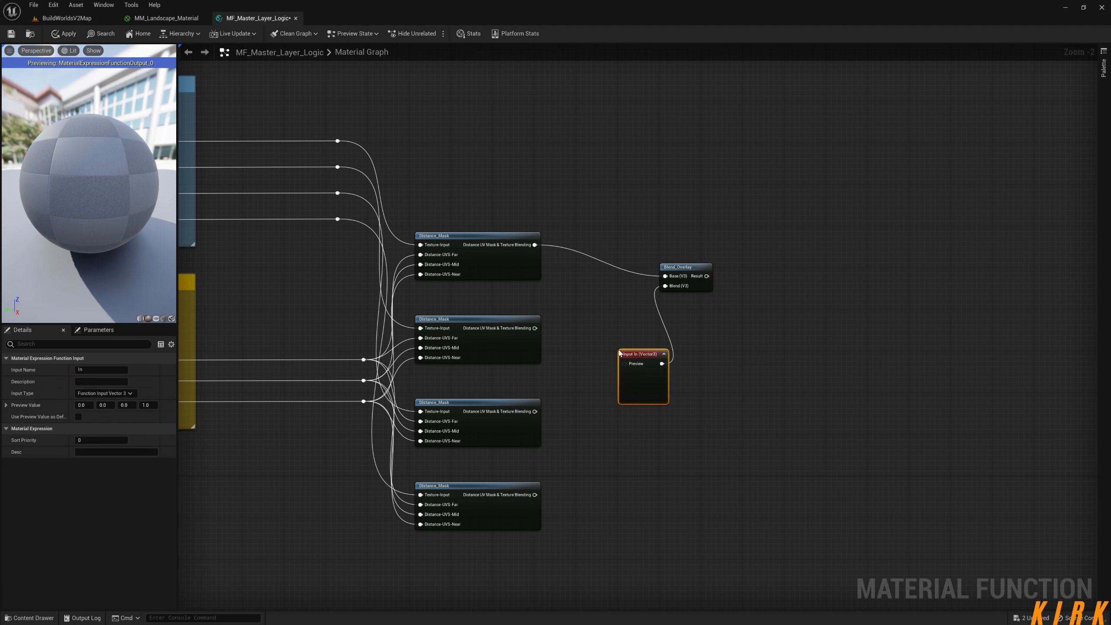
pyautogui.click(88, 372)
pyautogui.write('Material')
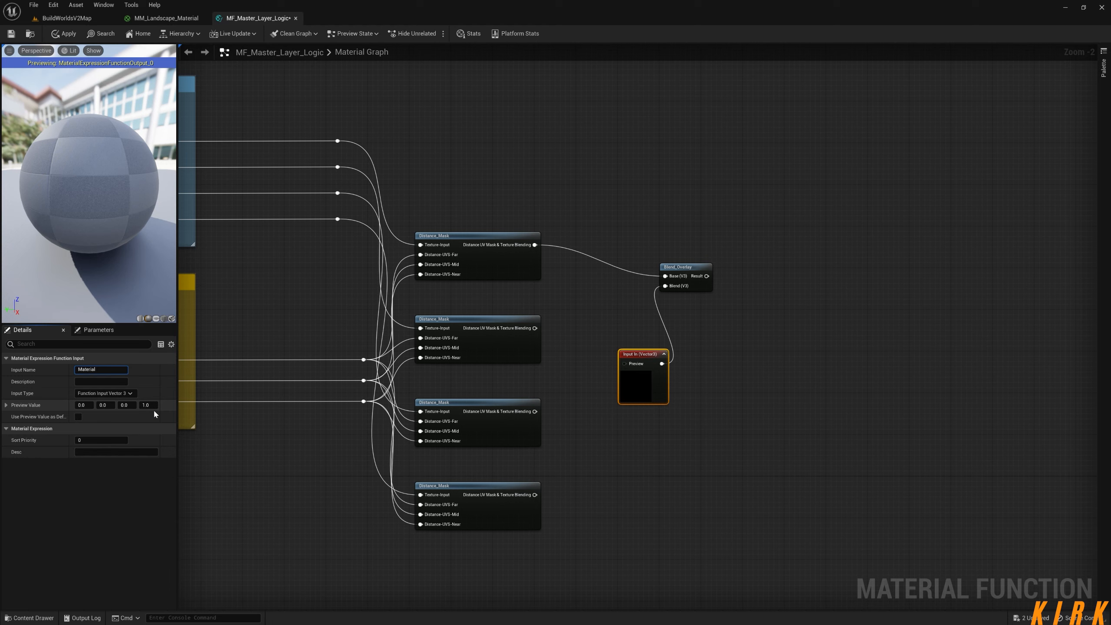
pyautogui.write('Colour Overlay')
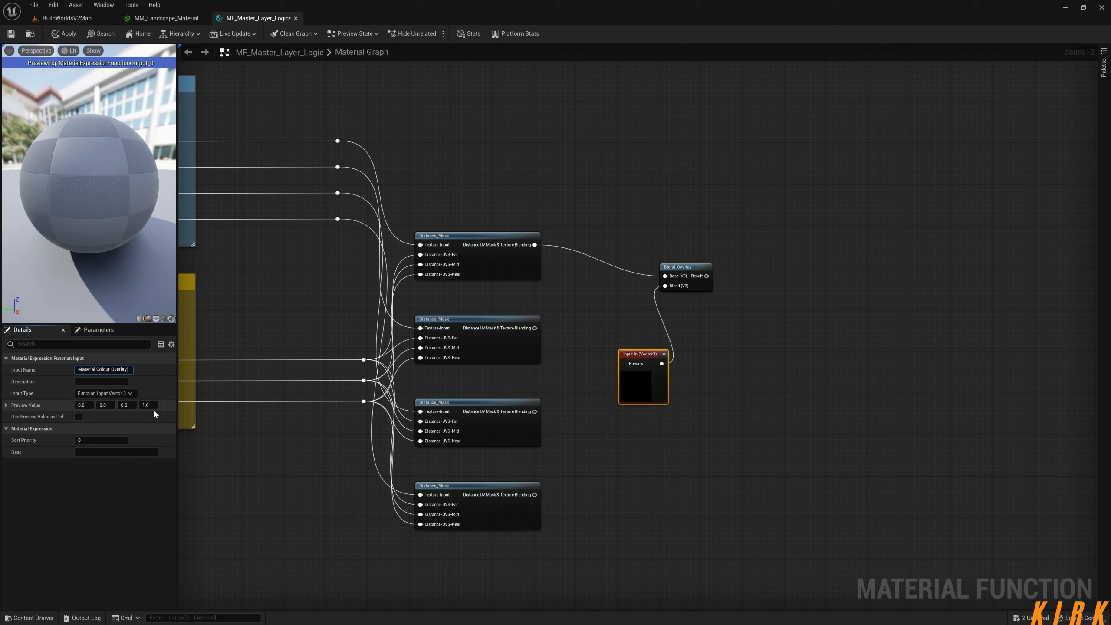
pyautogui.click(727, 425)
pyautogui.moveTo(675, 367); pyautogui.dragTo(616, 382)
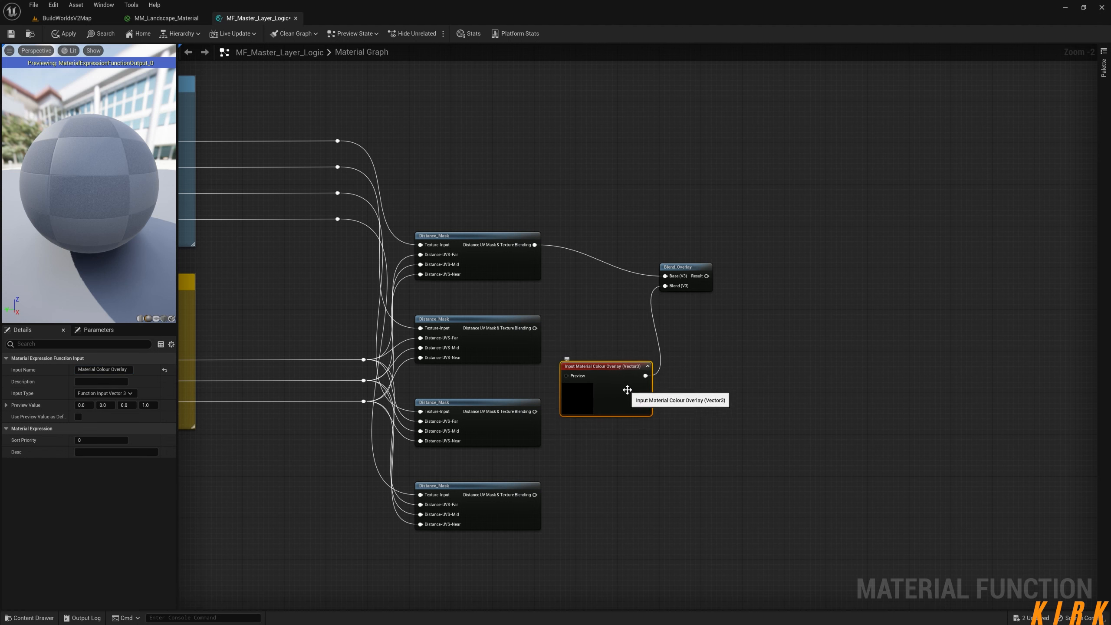
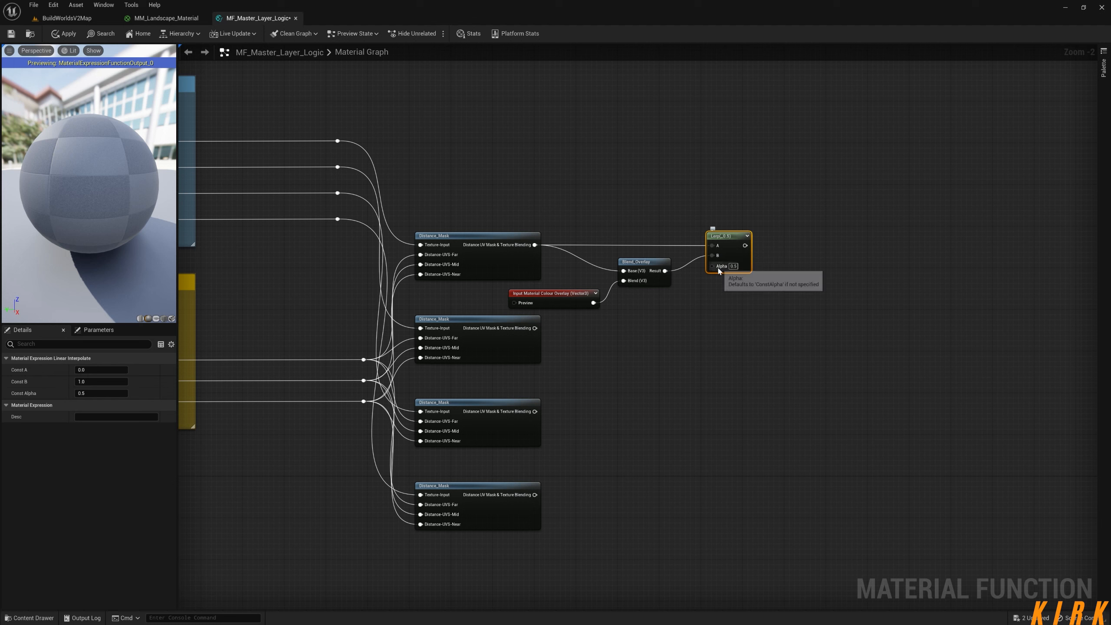
# Add a scalar function input named Material Colour Overlay Intencity feeding the Lerp's Alpha pin, and place it beneath the Material Colour Overlay input
pyautogui.moveTo(713, 266); pyautogui.dragTo(656, 362)
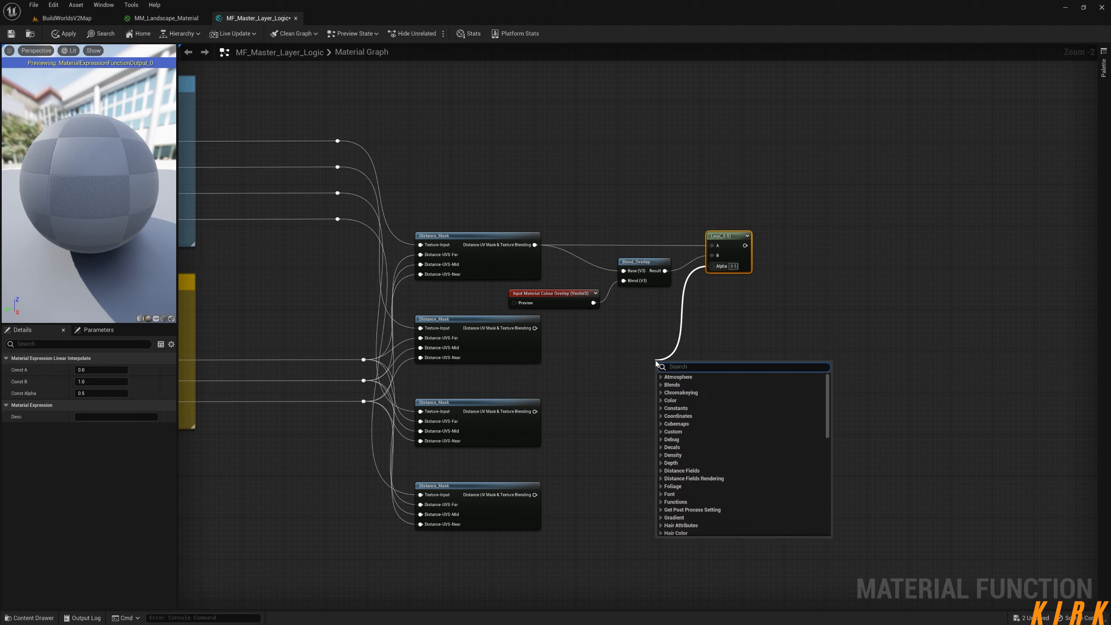
pyautogui.write('input')
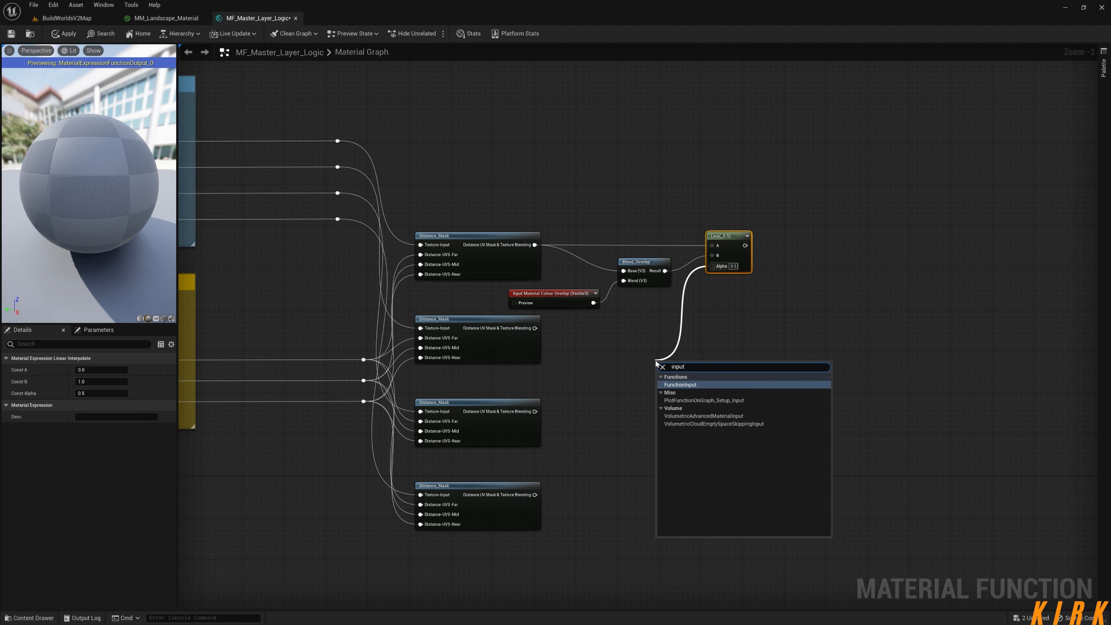
pyautogui.click(700, 385)
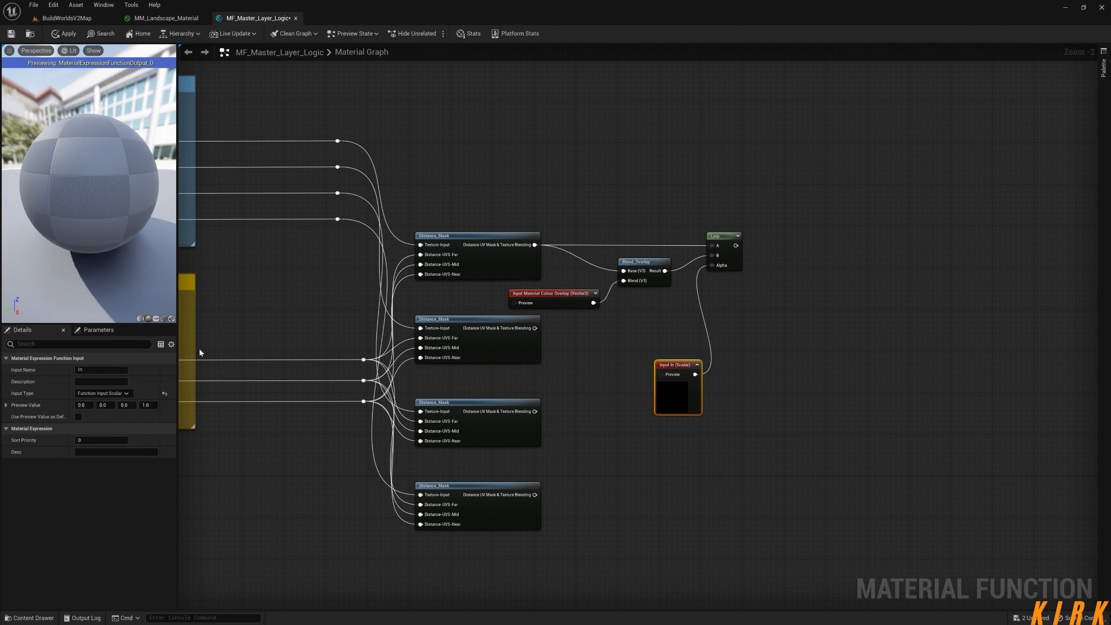
pyautogui.click(90, 371)
pyautogui.write('Material Colour Overlay Intencity')
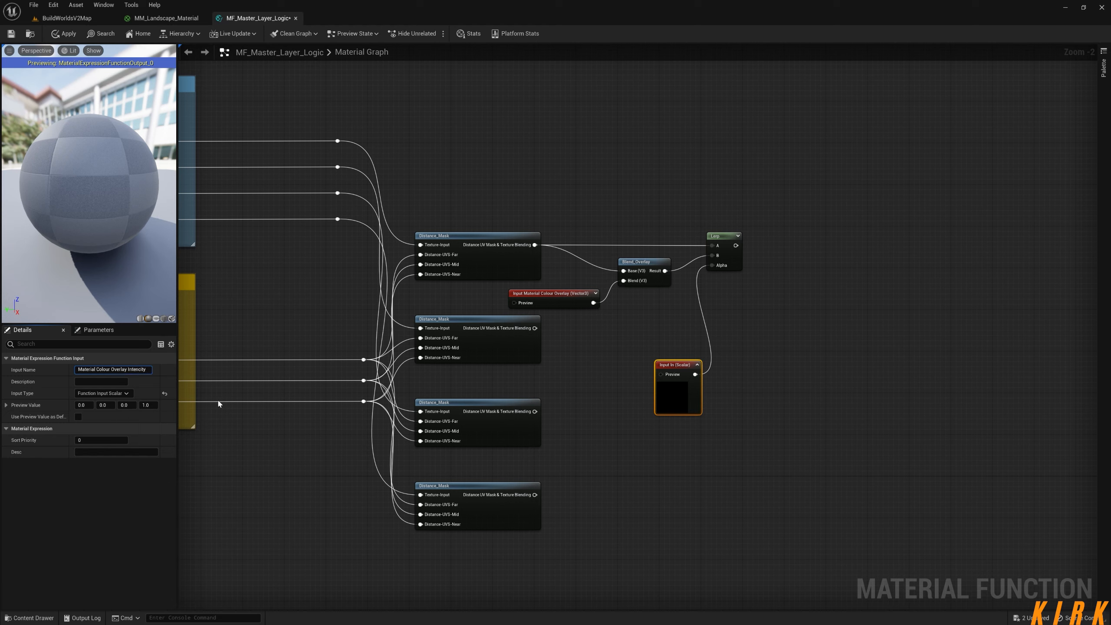
pyautogui.press('Return')
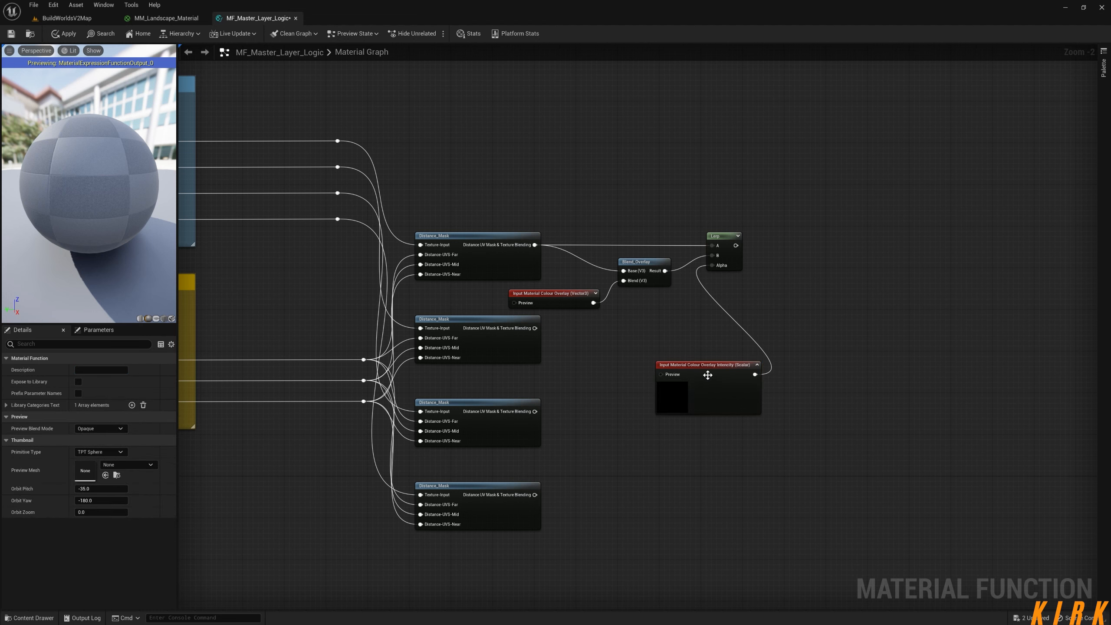
pyautogui.moveTo(658, 358); pyautogui.dragTo(606, 343)
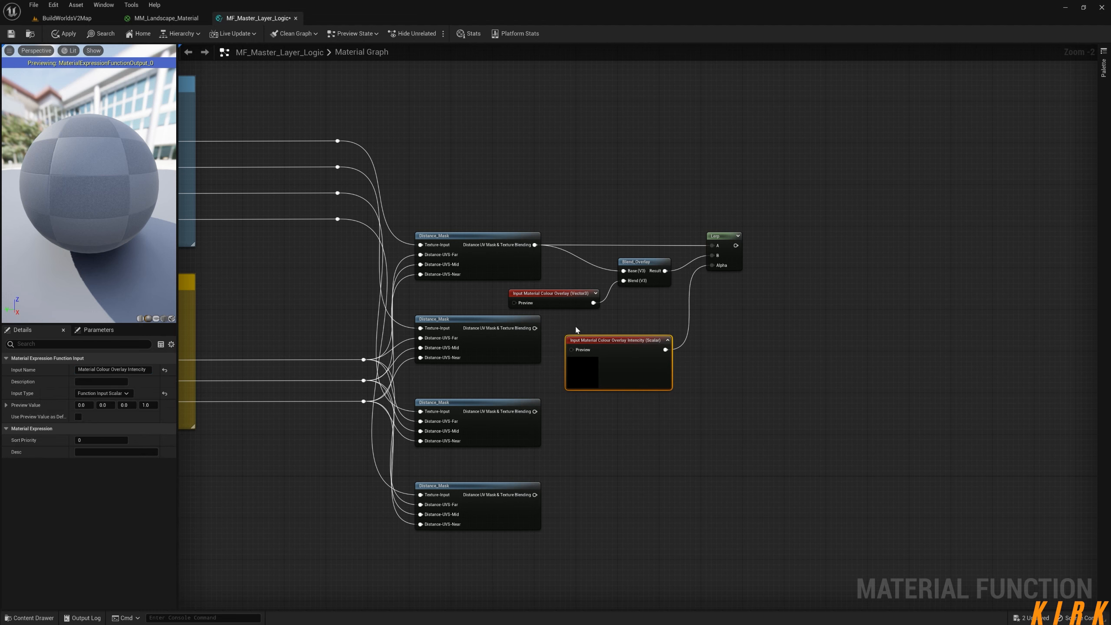
# Move the Material Colour Overlay and Material Colour Overlay Intencity inputs below the Material UVs comment box, stacked one under the other
pyautogui.scroll(-3, 575, 329)
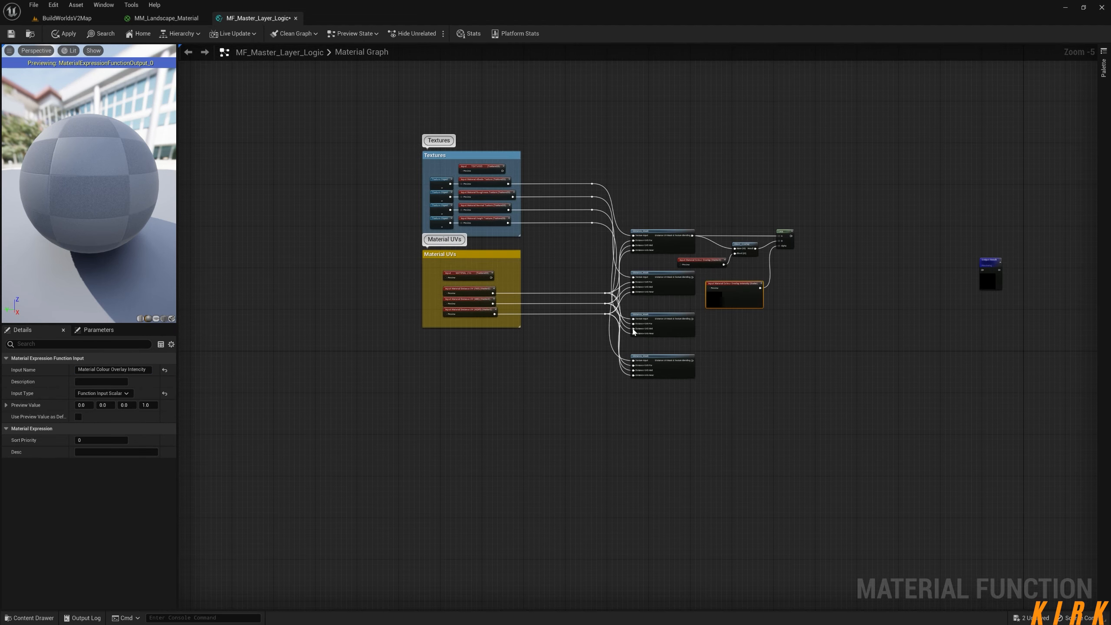
pyautogui.moveTo(716, 265); pyautogui.dragTo(484, 356)
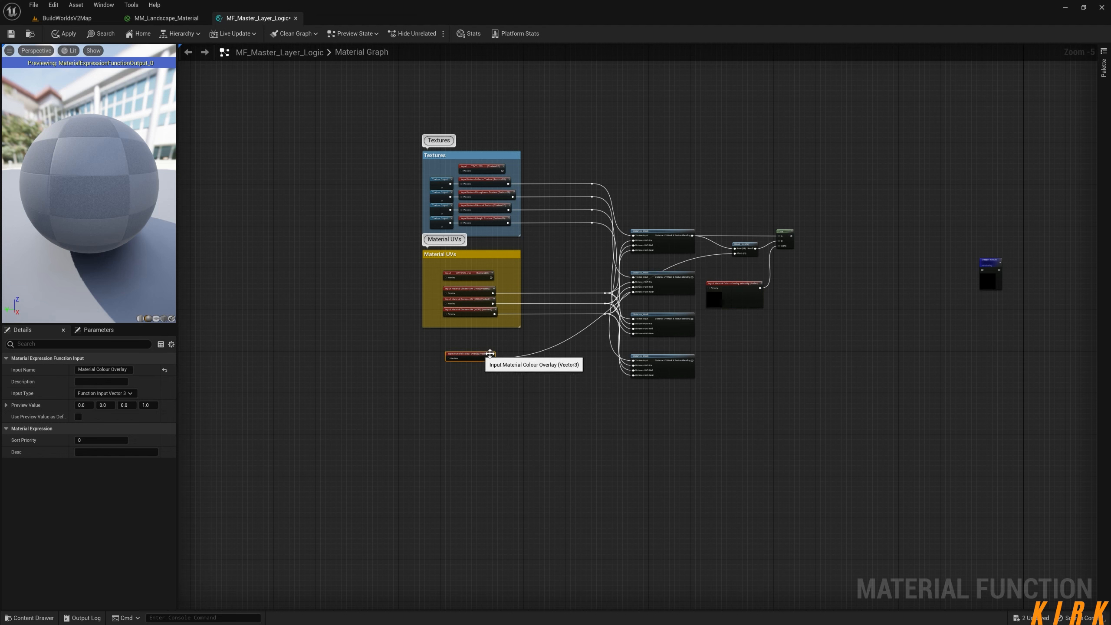
pyautogui.moveTo(732, 286); pyautogui.dragTo(471, 371)
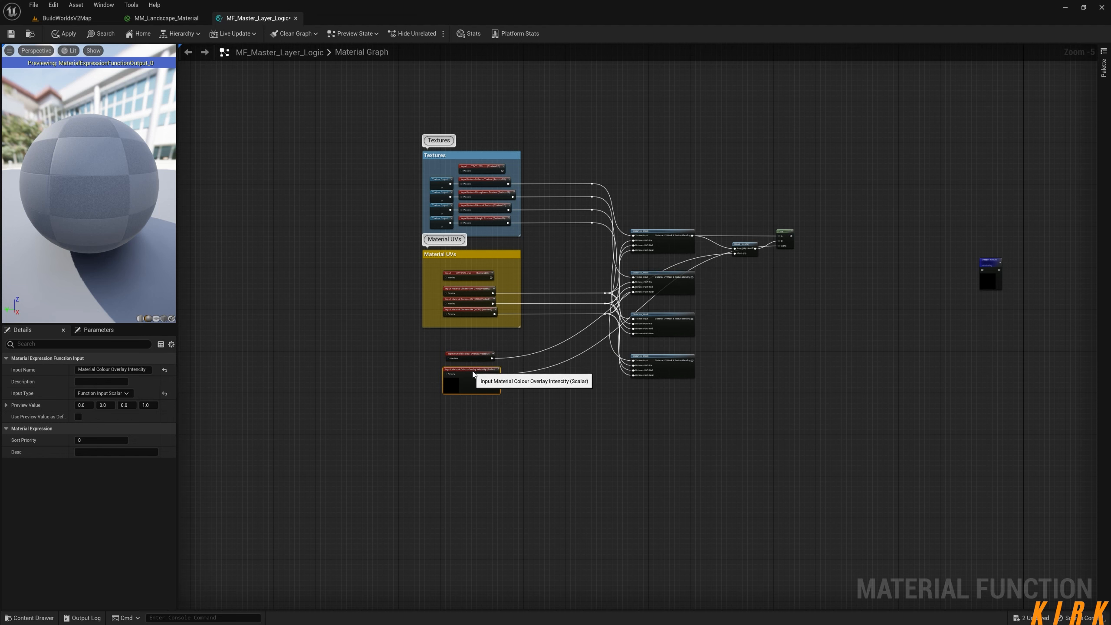
pyautogui.scroll(4, 526, 397)
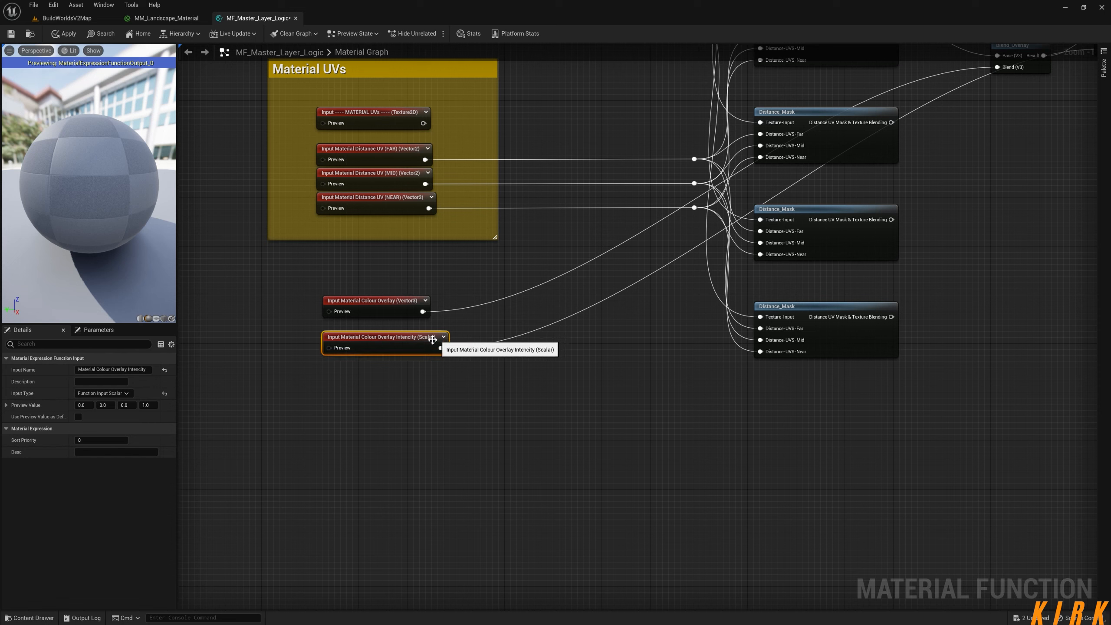
pyautogui.click(537, 370)
# Move Blend_Overlay closer to the first Distance_Mask and add a reroute point on its Blend wire just beneath that mask's inputs
pyautogui.moveTo(624, 346); pyautogui.dragTo(387, 454, button='right')
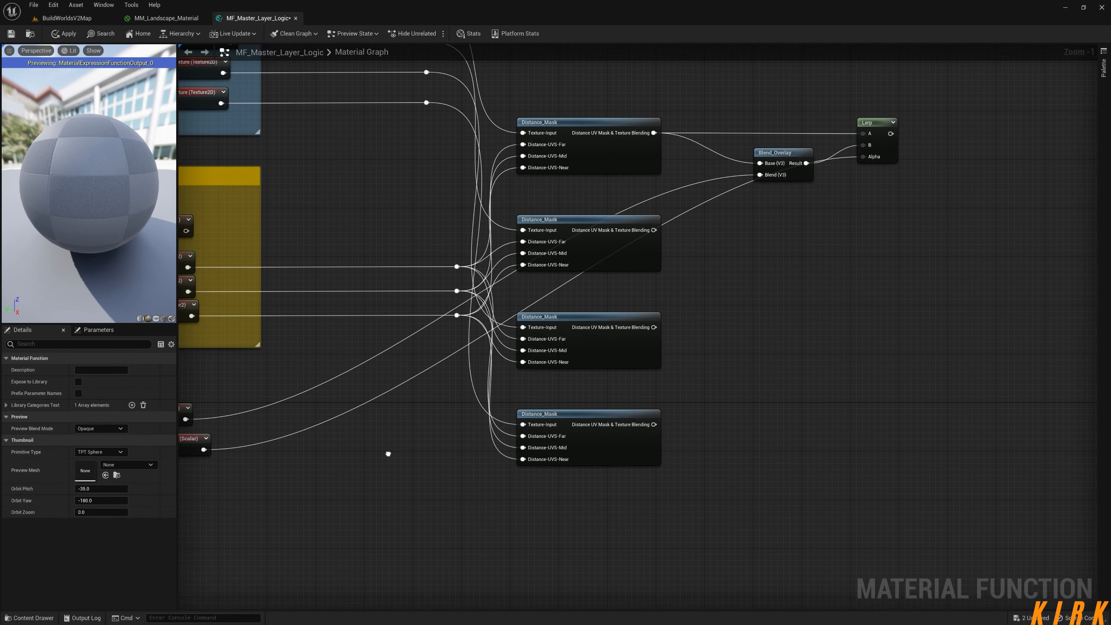
pyautogui.moveTo(788, 258); pyautogui.dragTo(650, 354, button='right')
pyautogui.click(604, 249)
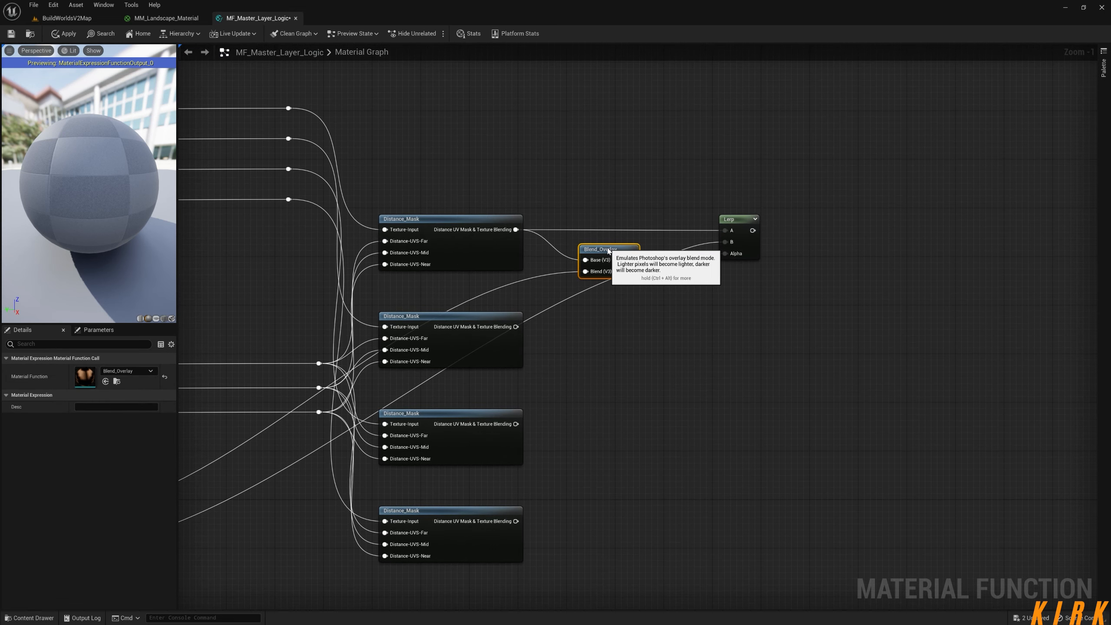
pyautogui.moveTo(604, 250); pyautogui.dragTo(550, 258)
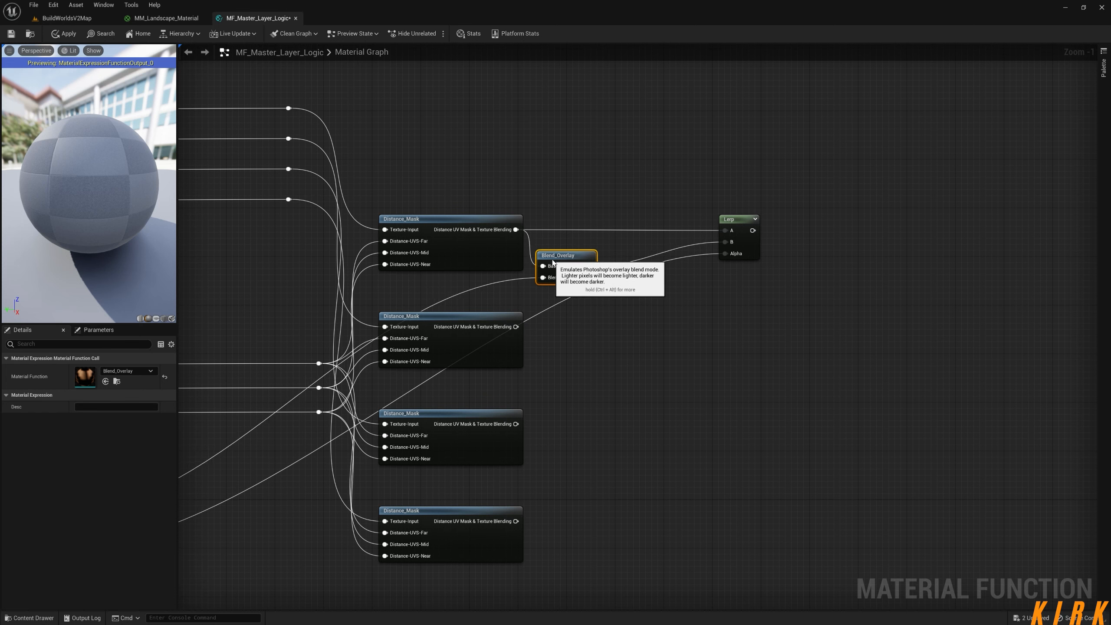
pyautogui.click(514, 277)
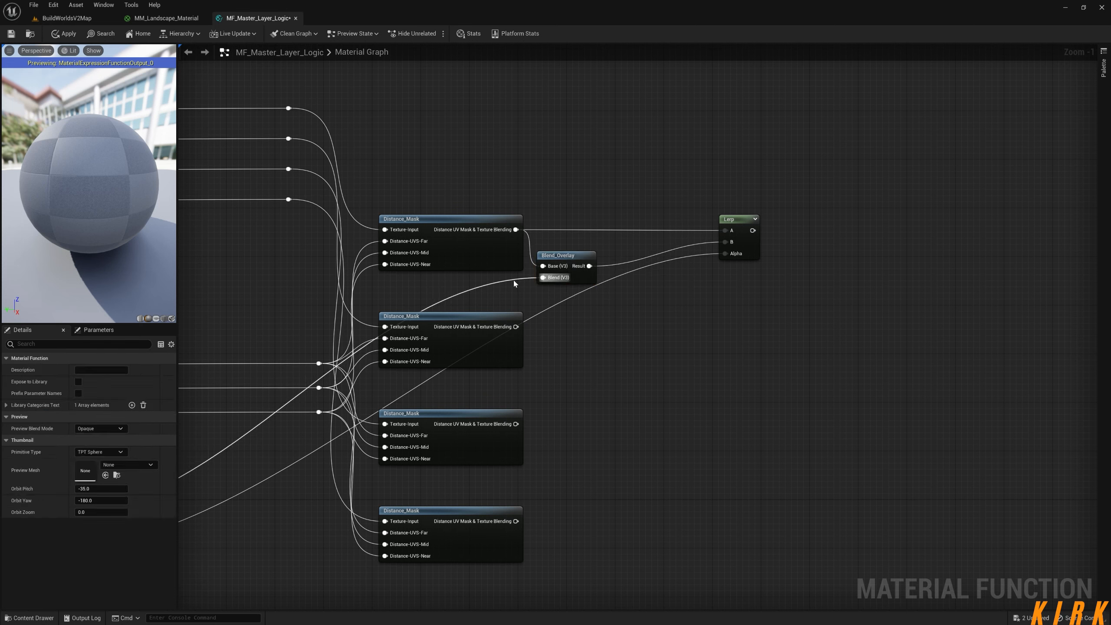
pyautogui.doubleClick(514, 280)
pyautogui.moveTo(514, 280); pyautogui.dragTo(399, 284)
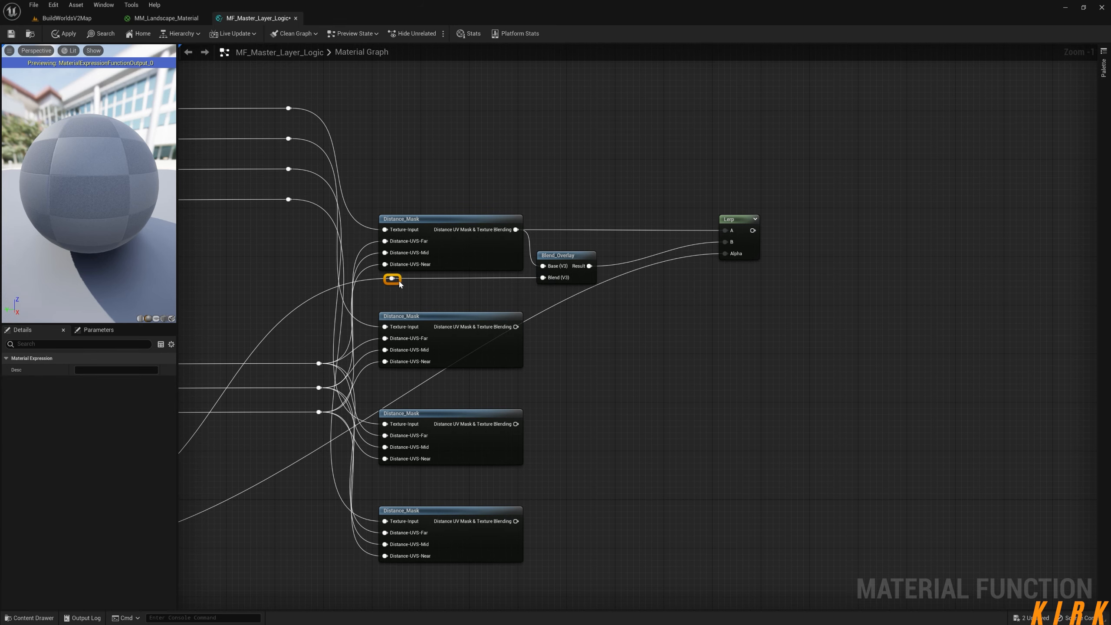
# Move the Lerp closer to Blend_Overlay and run its Alpha wire through two level reroute points beneath Blend_Overlay and the first Distance_Mask
pyautogui.moveTo(408, 314); pyautogui.dragTo(617, 219, button='right')
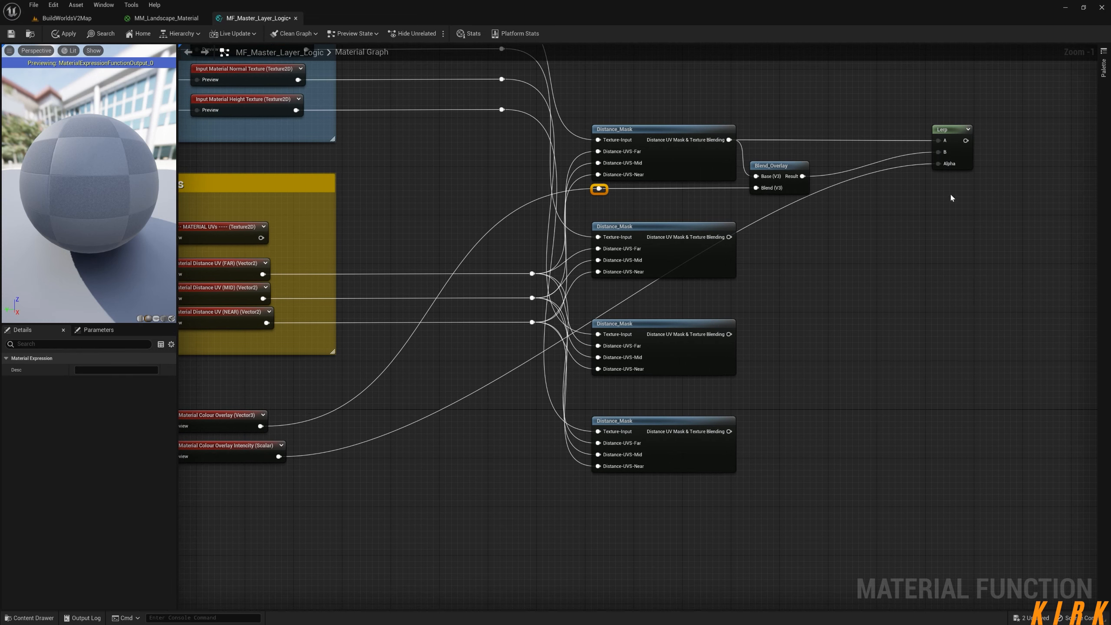
pyautogui.moveTo(949, 137); pyautogui.dragTo(857, 138)
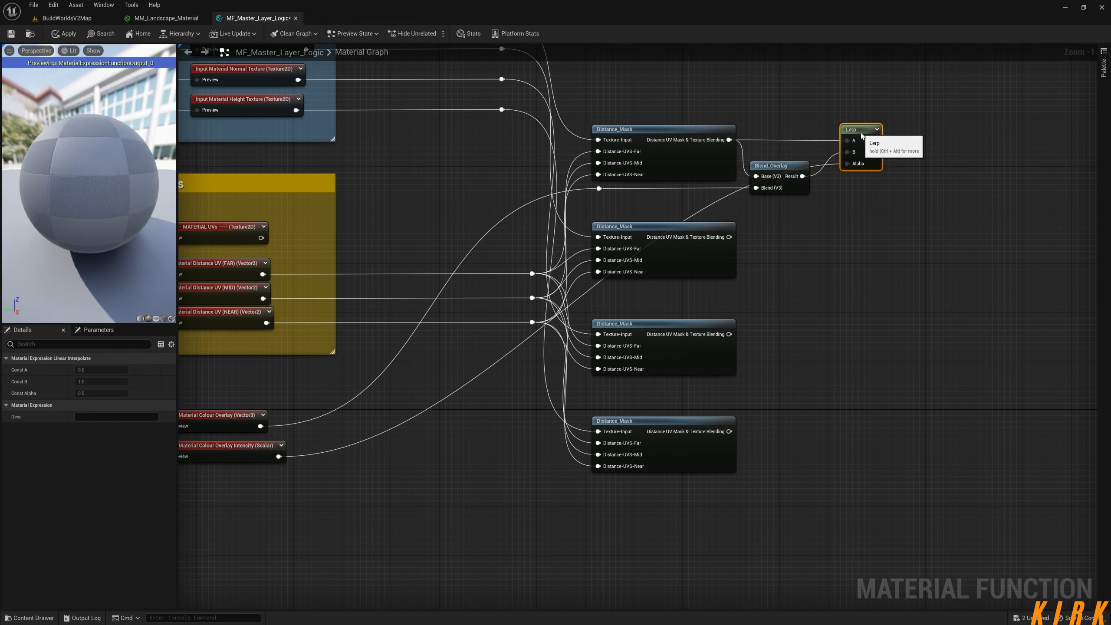
pyautogui.doubleClick(713, 203)
pyautogui.moveTo(714, 204); pyautogui.dragTo(821, 203)
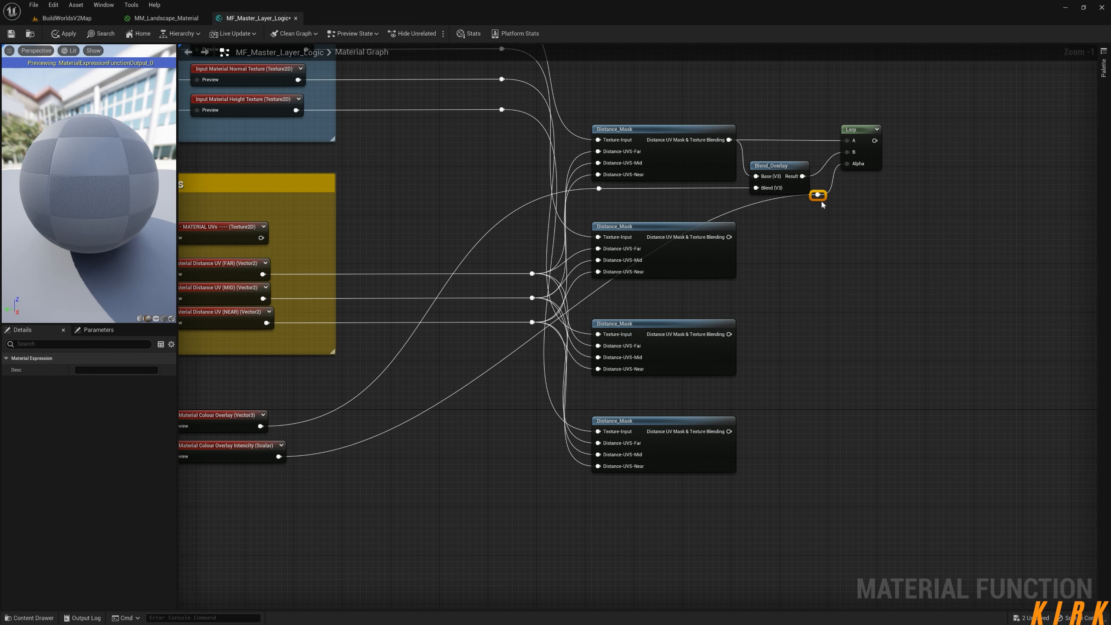
pyautogui.click(777, 202)
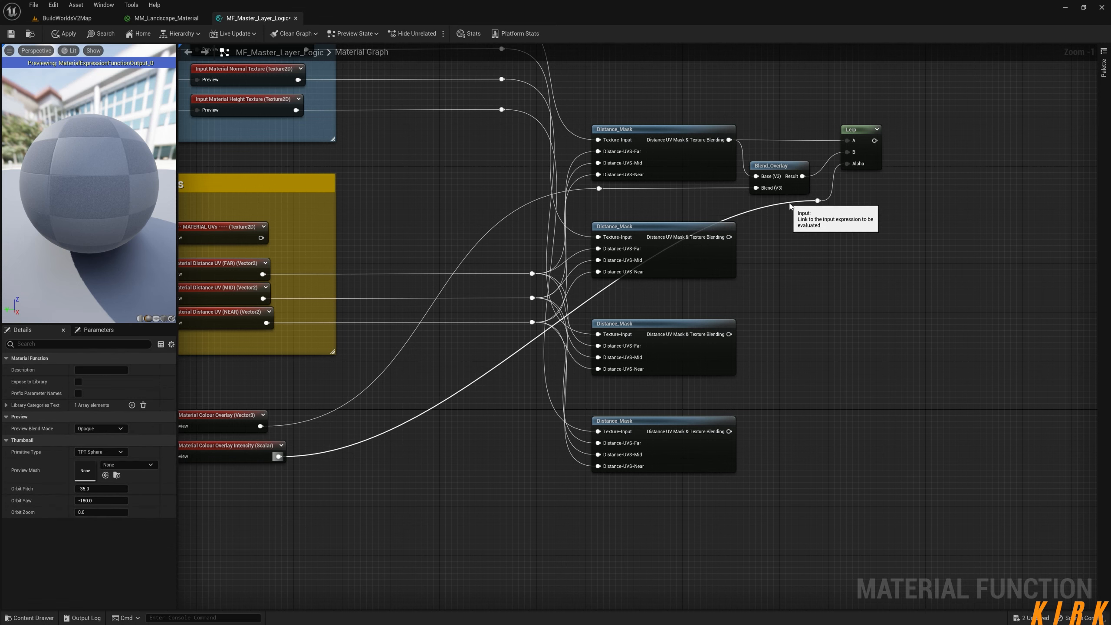
pyautogui.doubleClick(784, 203)
pyautogui.moveTo(783, 203); pyautogui.dragTo(607, 207)
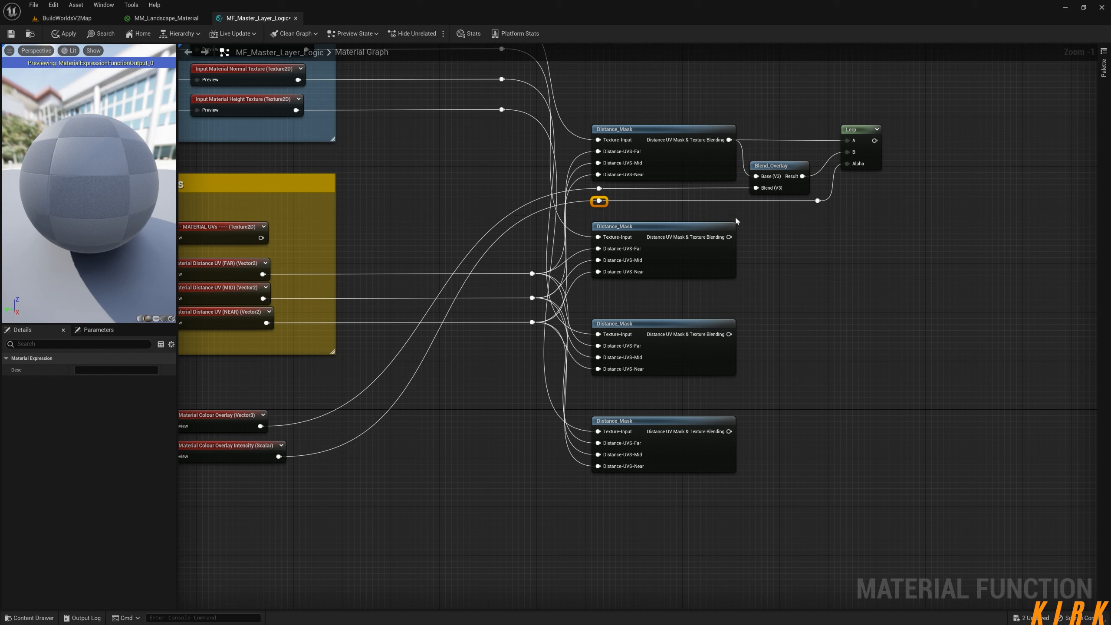
pyautogui.click(840, 226)
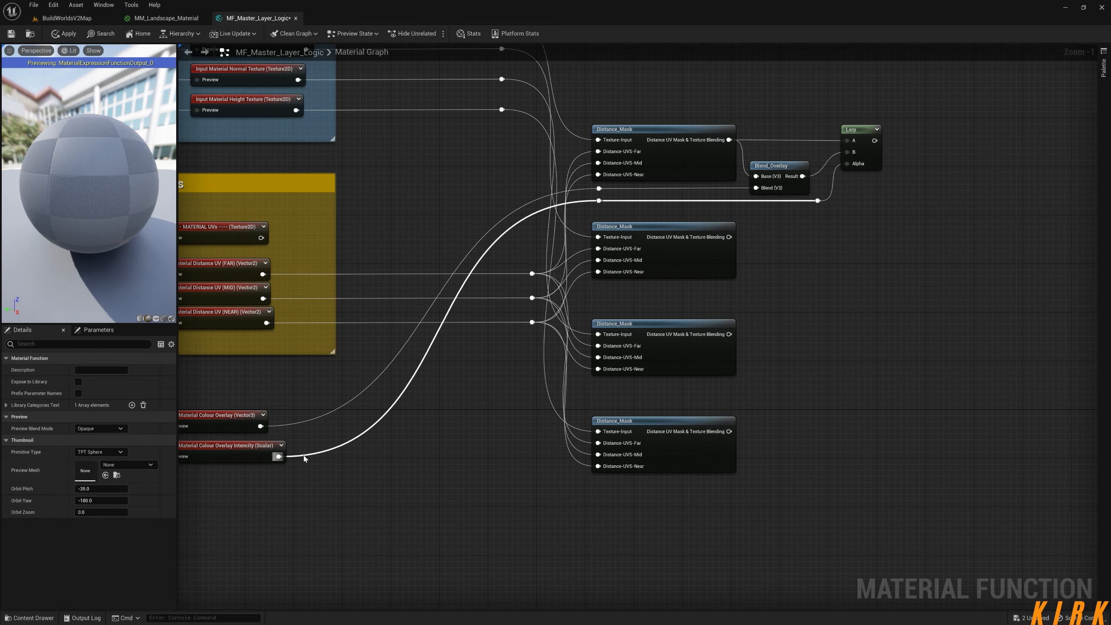
# Add a reroute point to each colour overlay input's wire, level with its output and aligned vertically before the Distance_Mask nodes
pyautogui.doubleClick(303, 457)
pyautogui.moveTo(303, 457); pyautogui.dragTo(520, 463)
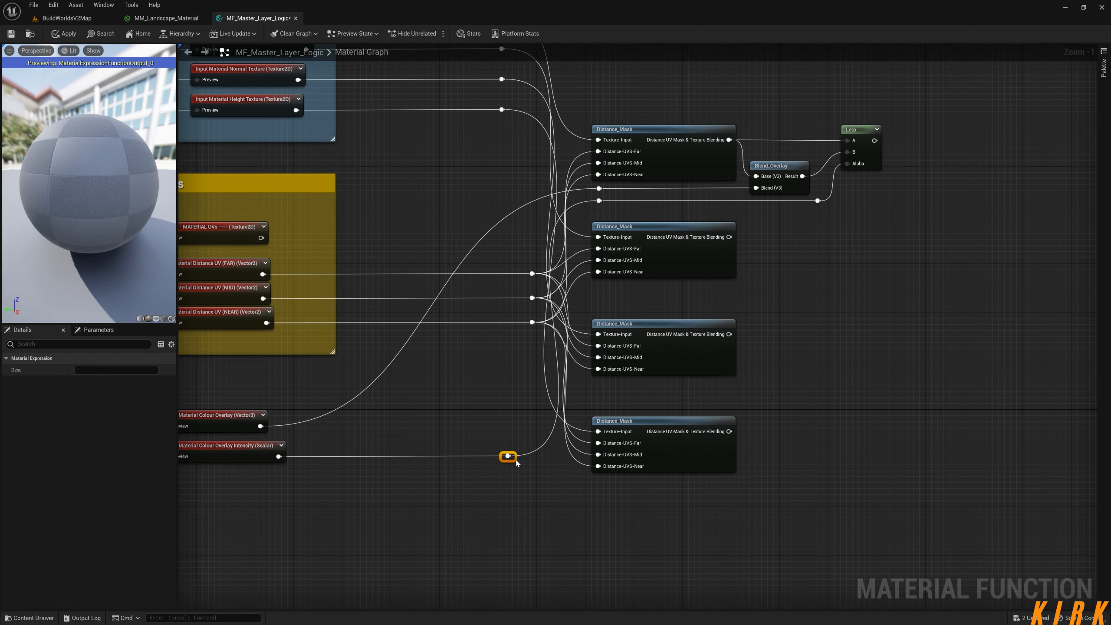
pyautogui.click(467, 438)
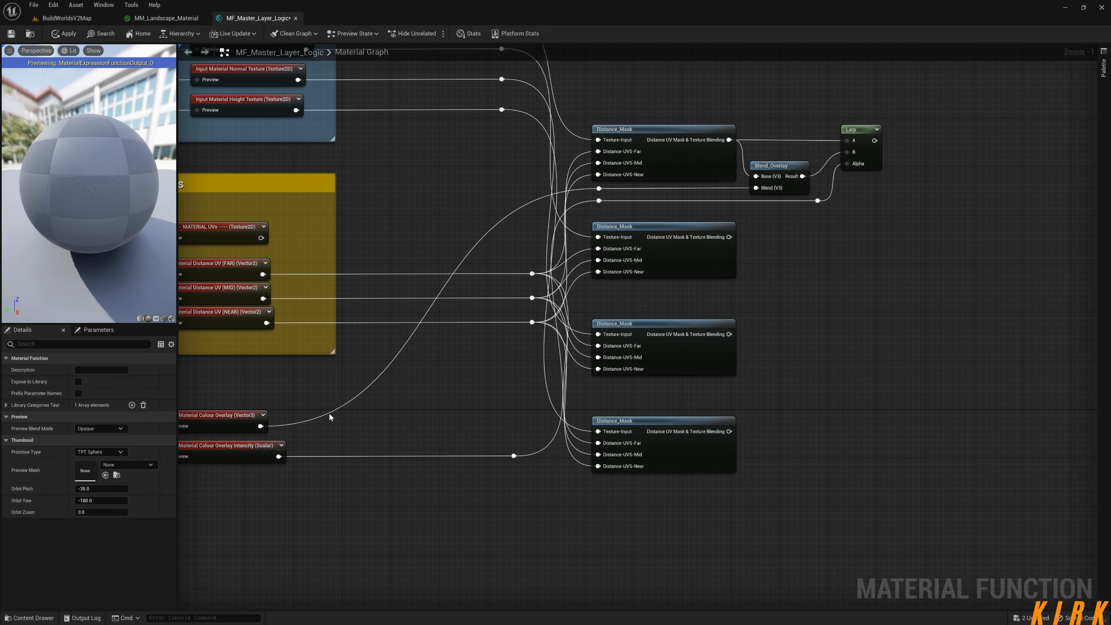
pyautogui.doubleClick(329, 412)
pyautogui.moveTo(333, 413); pyautogui.dragTo(342, 420)
pyautogui.click(328, 439)
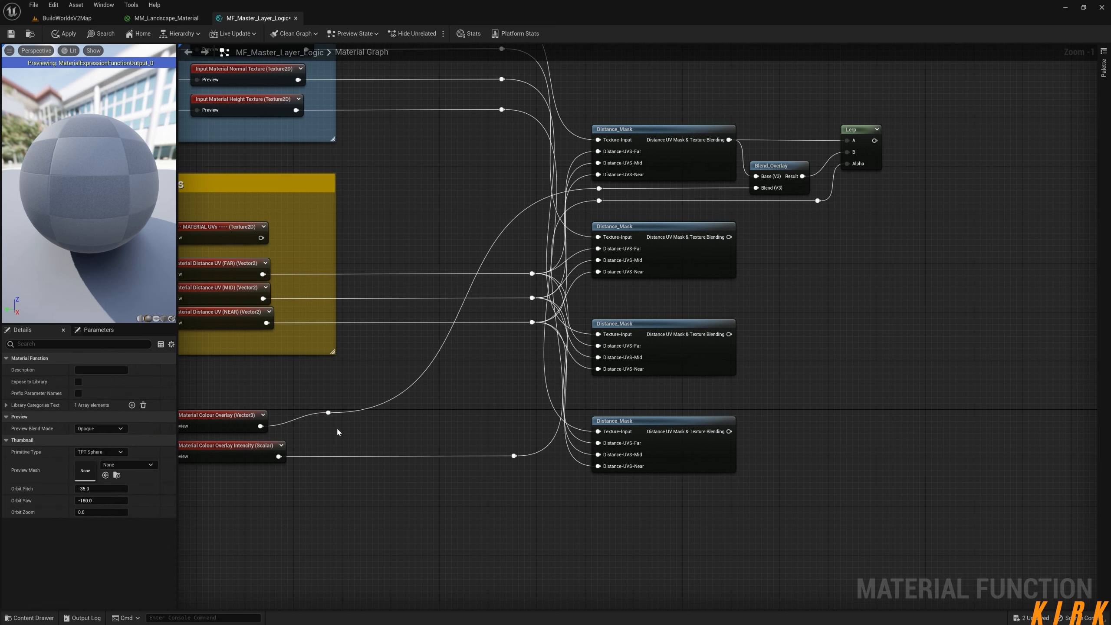
pyautogui.click(328, 413)
pyautogui.moveTo(338, 420); pyautogui.dragTo(524, 432)
pyautogui.click(567, 494)
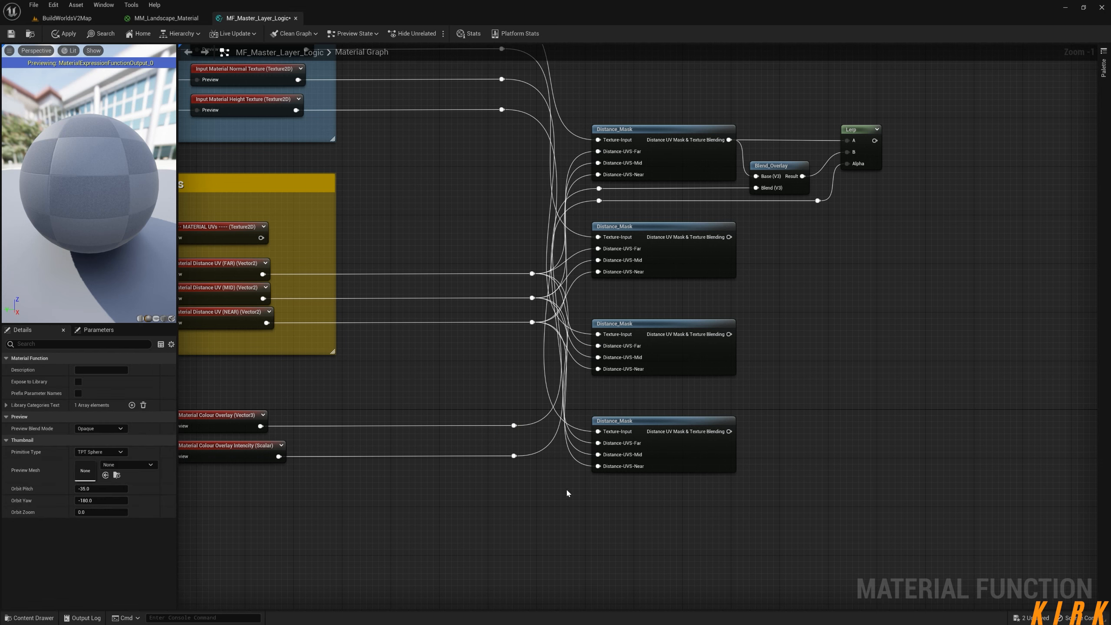
# Tighten the spacing by nudging the Lerp and Blend_Overlay nodes slightly toward each other
pyautogui.moveTo(745, 541); pyautogui.dragTo(613, 543, button='right')
pyautogui.moveTo(740, 370); pyautogui.dragTo(647, 384, button='right')
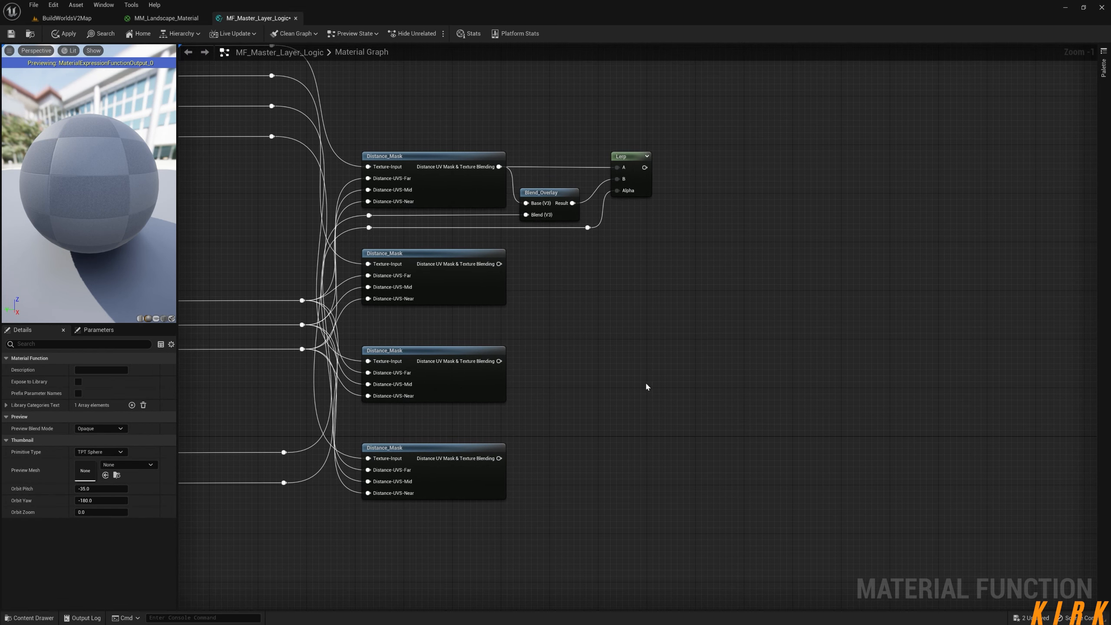
pyautogui.moveTo(629, 157); pyautogui.dragTo(622, 157)
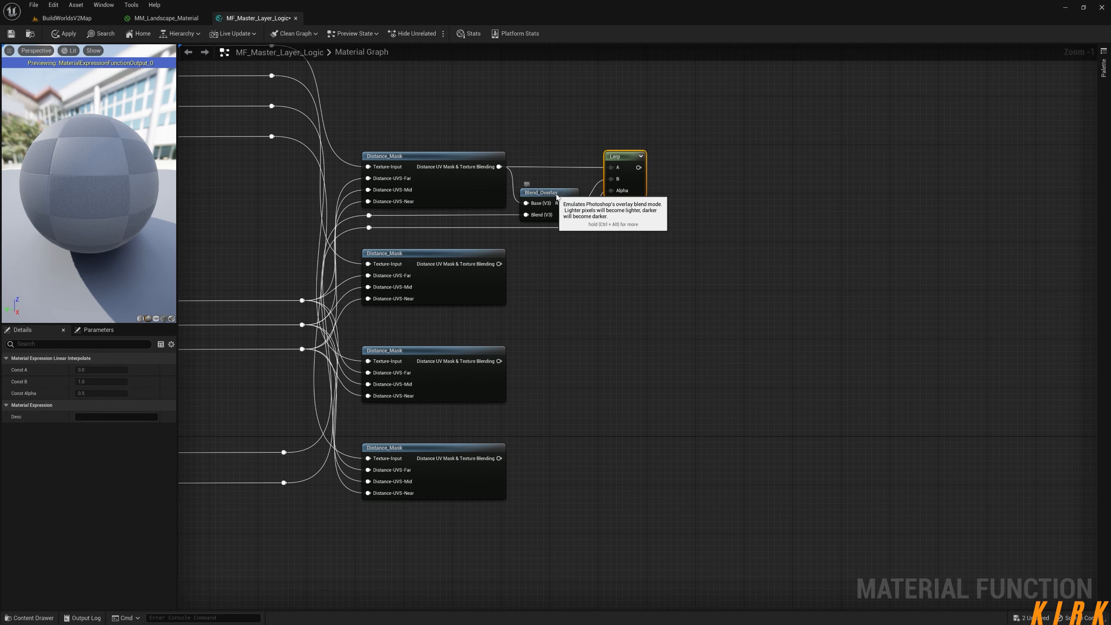
pyautogui.moveTo(557, 197); pyautogui.dragTo(563, 196)
pyautogui.click(643, 250)
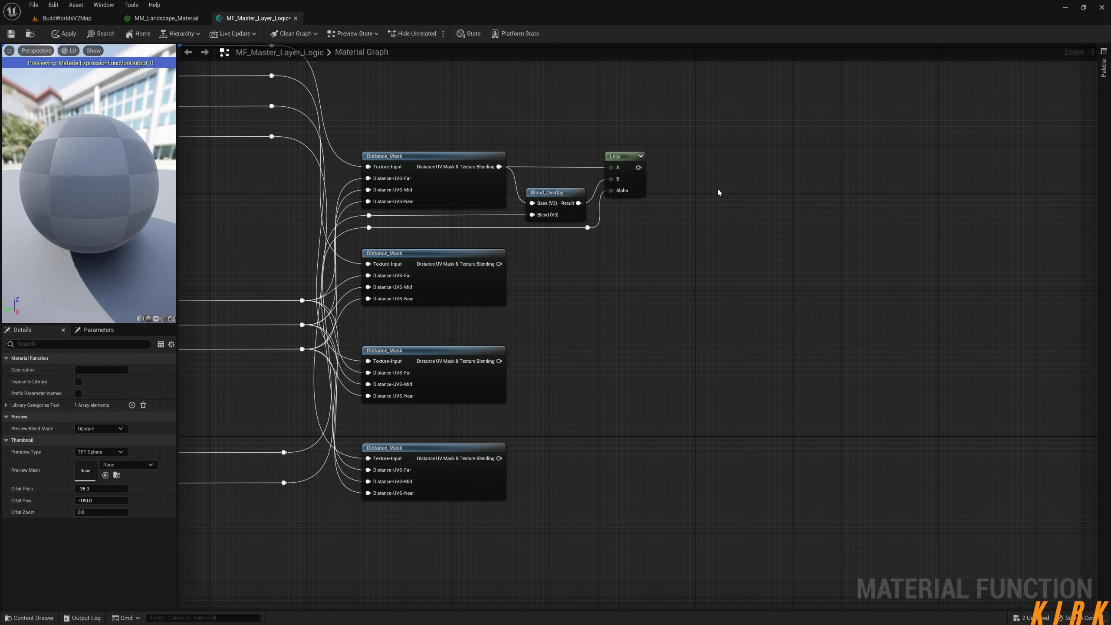
pyautogui.moveTo(717, 189); pyautogui.dragTo(674, 225, button='right')
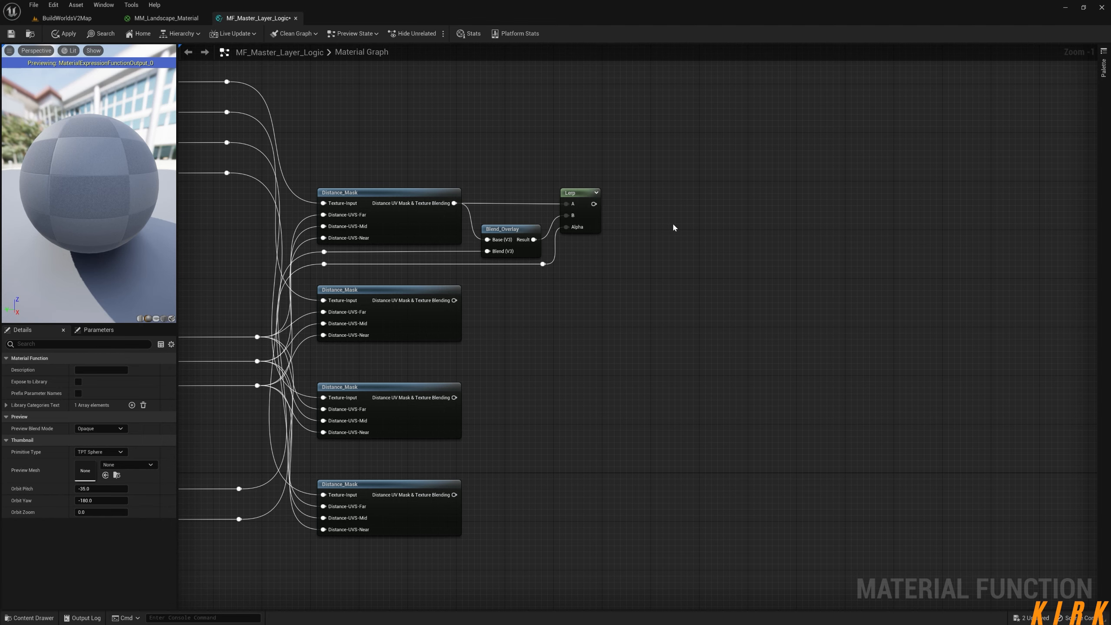
# Move the Output Result node slightly lower in the empty space beyond the Lerp
pyautogui.moveTo(737, 241); pyautogui.dragTo(618, 278, button='right')
pyautogui.moveTo(1013, 303); pyautogui.dragTo(1018, 346)
pyautogui.moveTo(700, 324); pyautogui.dragTo(770, 322, button='right')
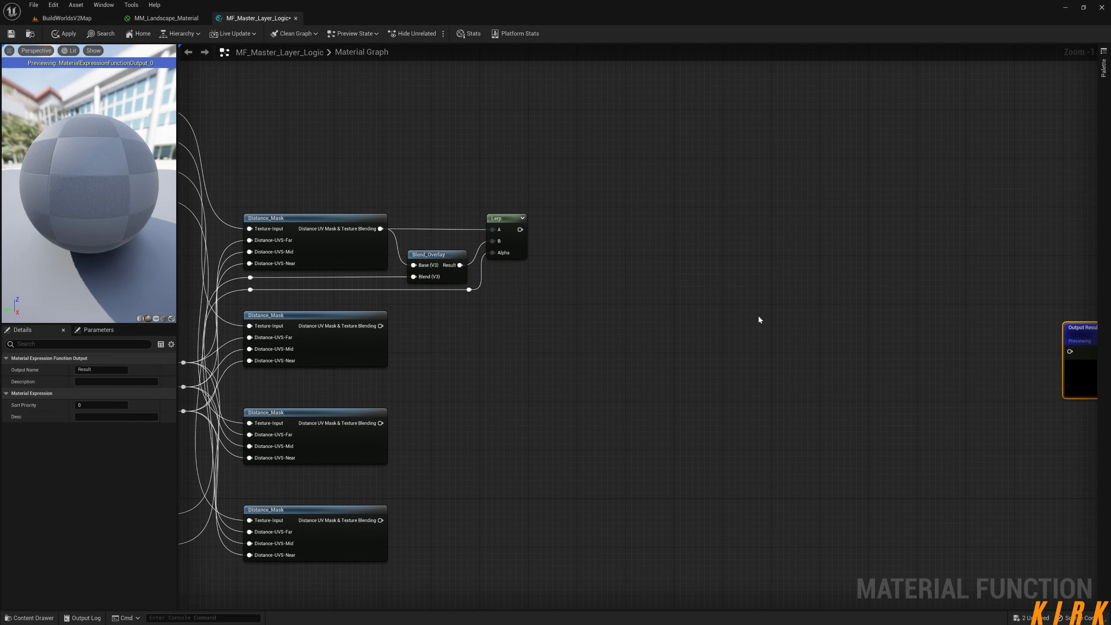
# Add a CheapContrast node fed by the Lerp's output and place it level with the Lerp
pyautogui.moveTo(520, 229); pyautogui.dragTo(675, 257)
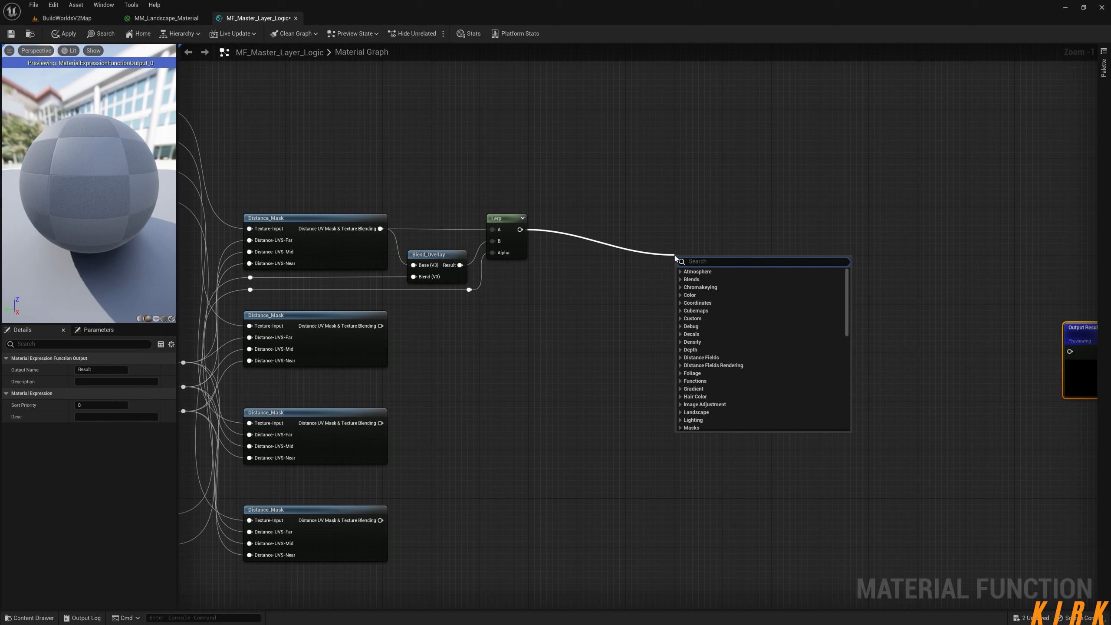
pyautogui.write('con')
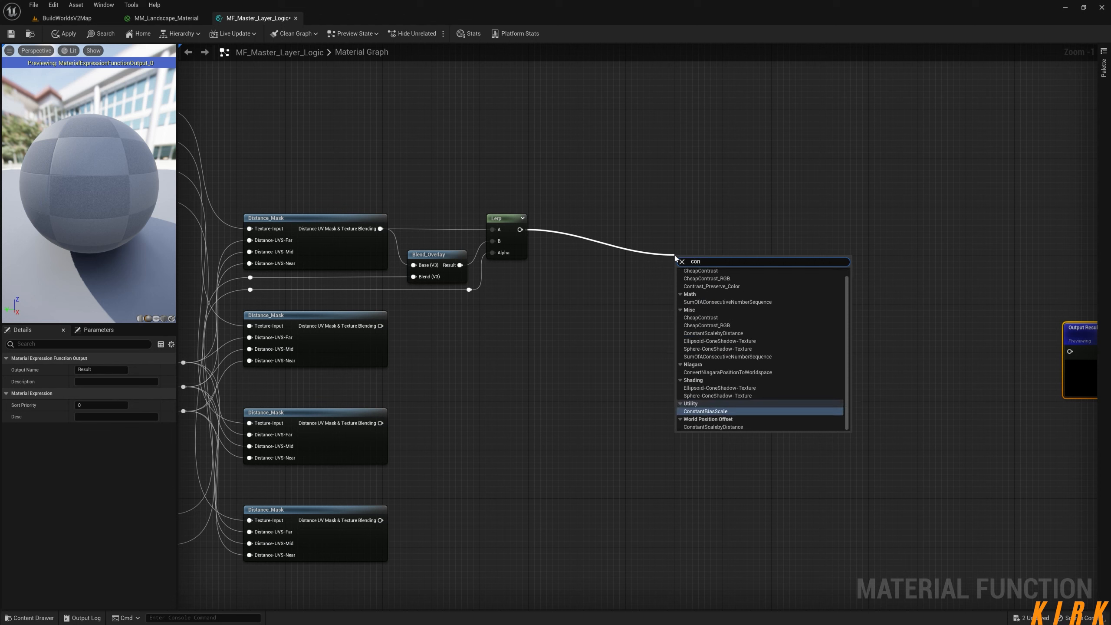
pyautogui.write('trast')
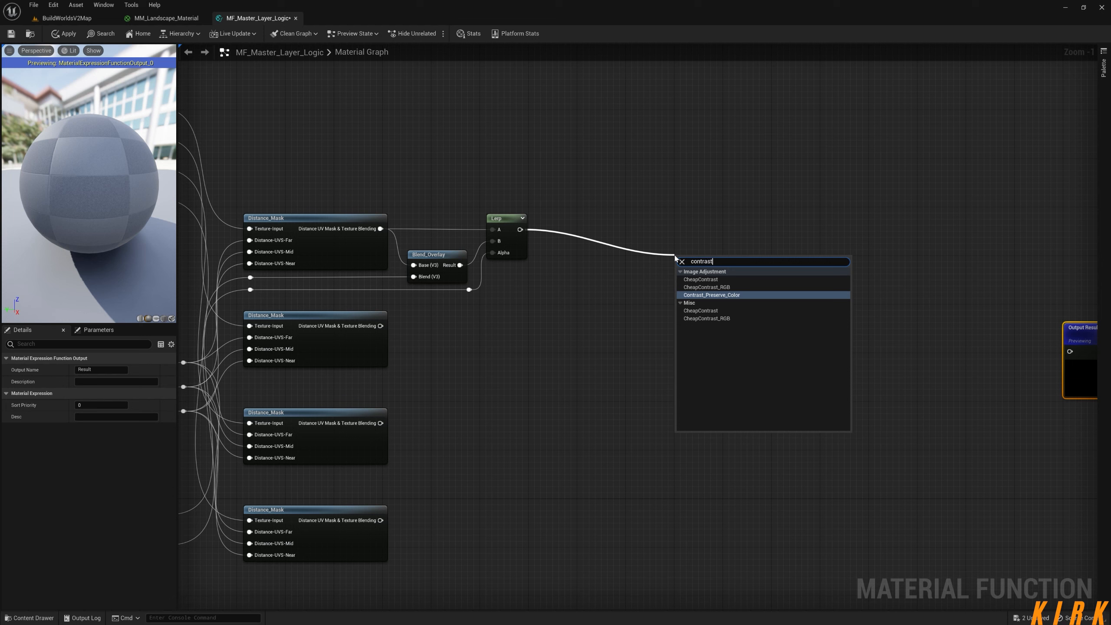
pyautogui.click(713, 279)
pyautogui.moveTo(713, 267); pyautogui.dragTo(713, 231)
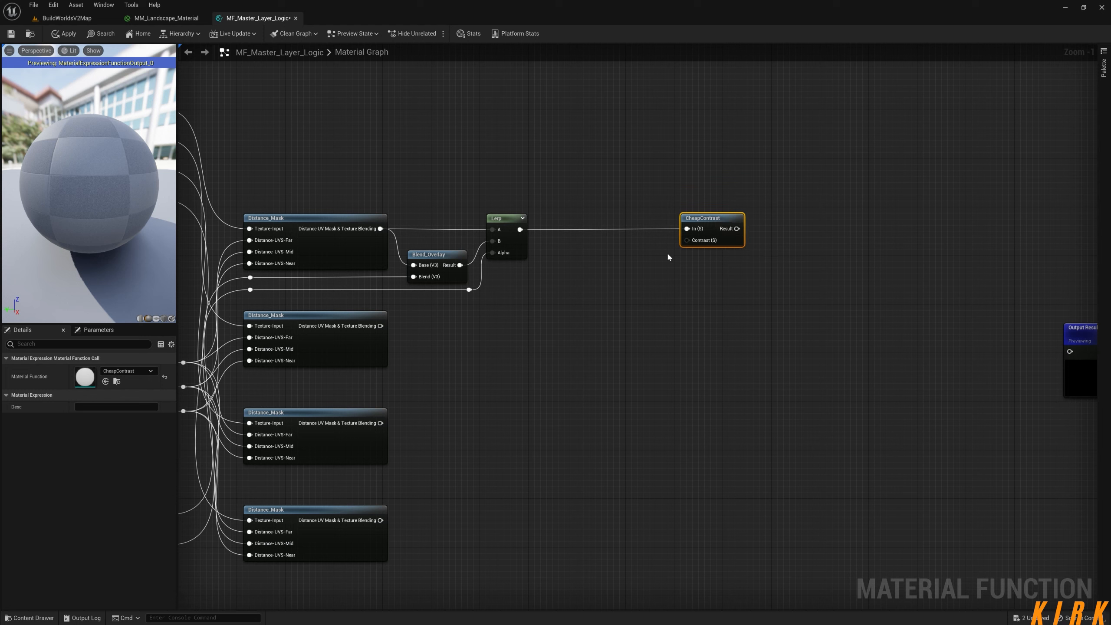
# Add a constant with value 1 and connect it to CheapContrast's Contrast input
pyautogui.press('1')
pyautogui.click(599, 261)
pyautogui.moveTo(646, 279); pyautogui.dragTo(691, 241)
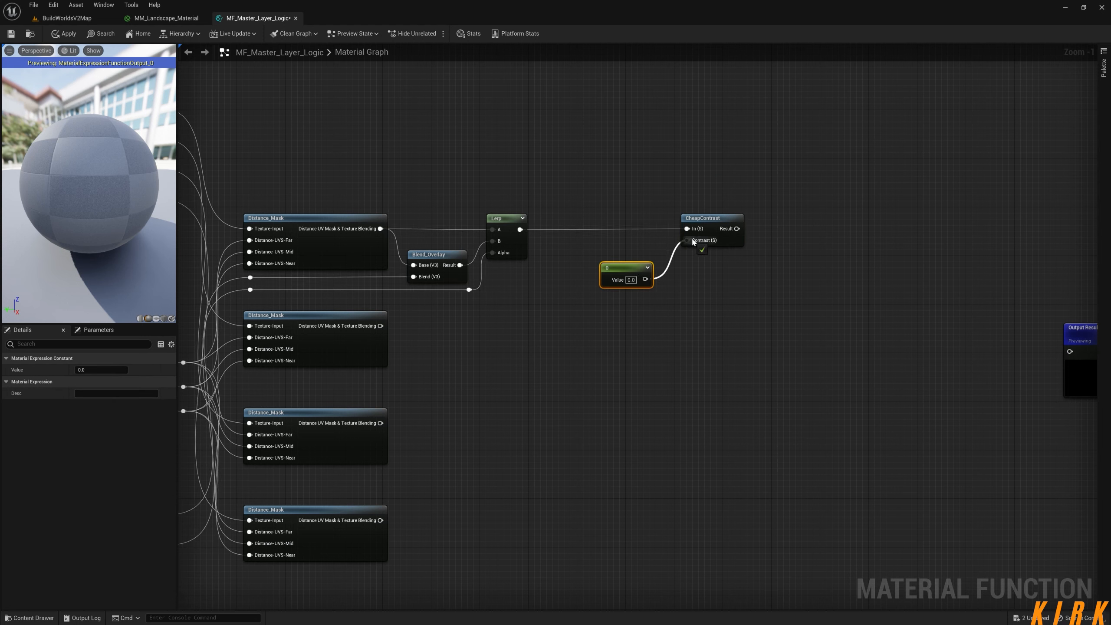
pyautogui.click(632, 280)
pyautogui.write('1')
pyautogui.click(678, 293)
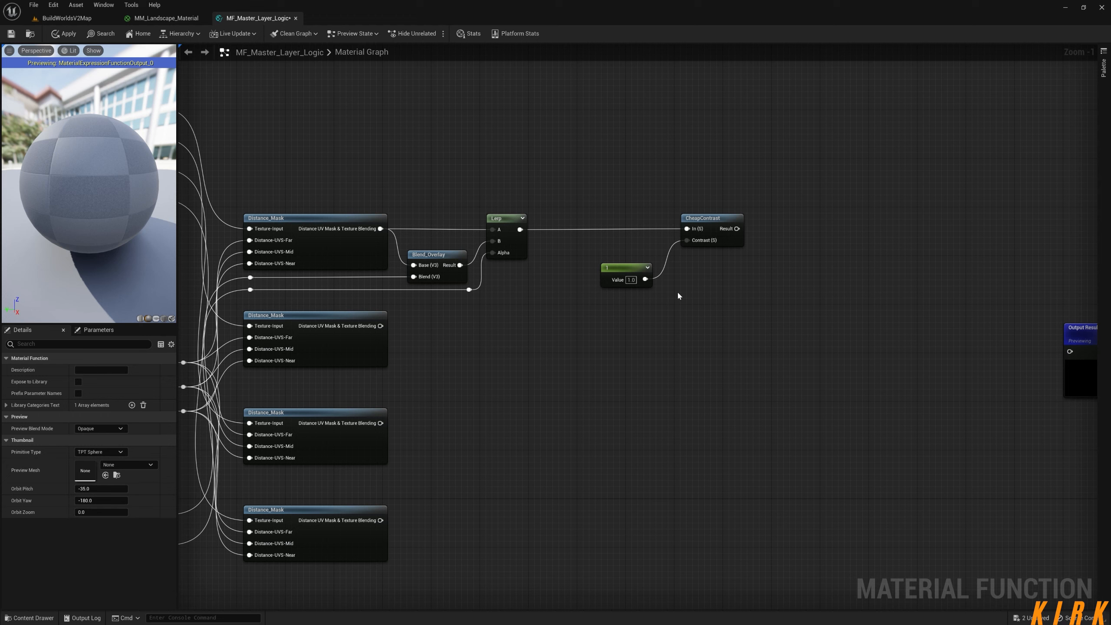
# Move the constant aside and replace the CheapContrast node with CheapContrast_RGB
pyautogui.moveTo(634, 275); pyautogui.dragTo(556, 365)
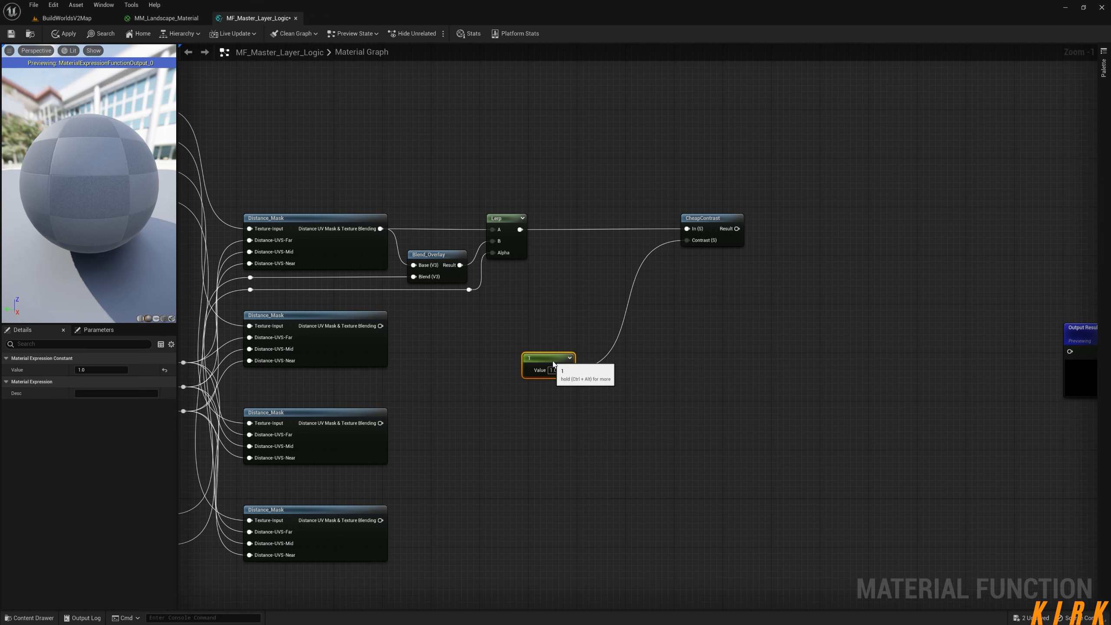
pyautogui.moveTo(713, 227); pyautogui.dragTo(683, 275)
pyautogui.press('Delete')
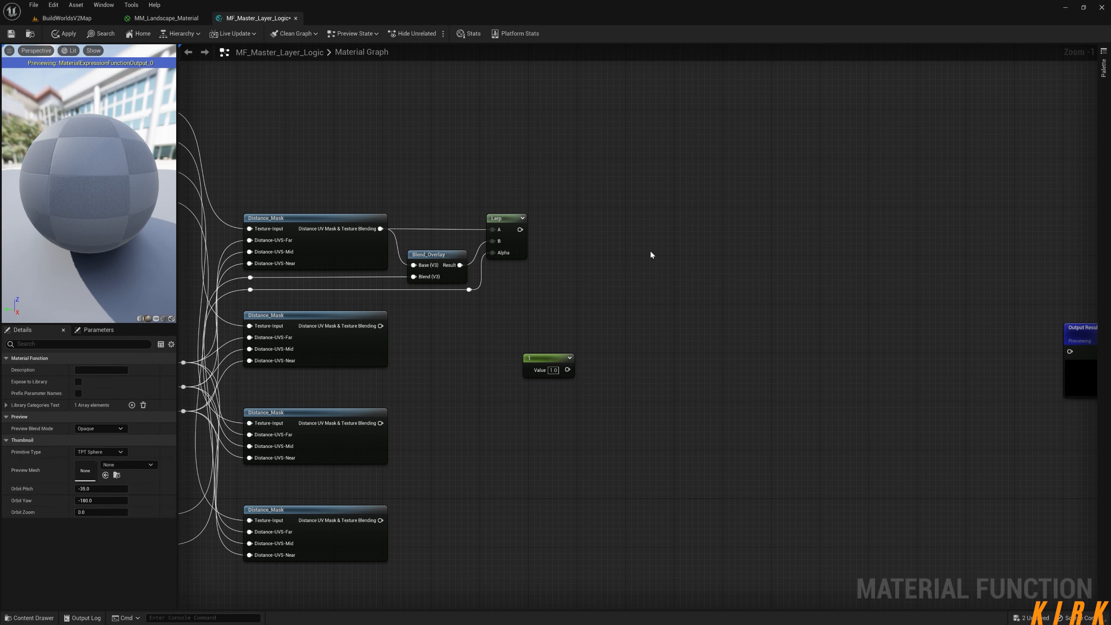
pyautogui.rightClick(651, 253)
pyautogui.write('contr')
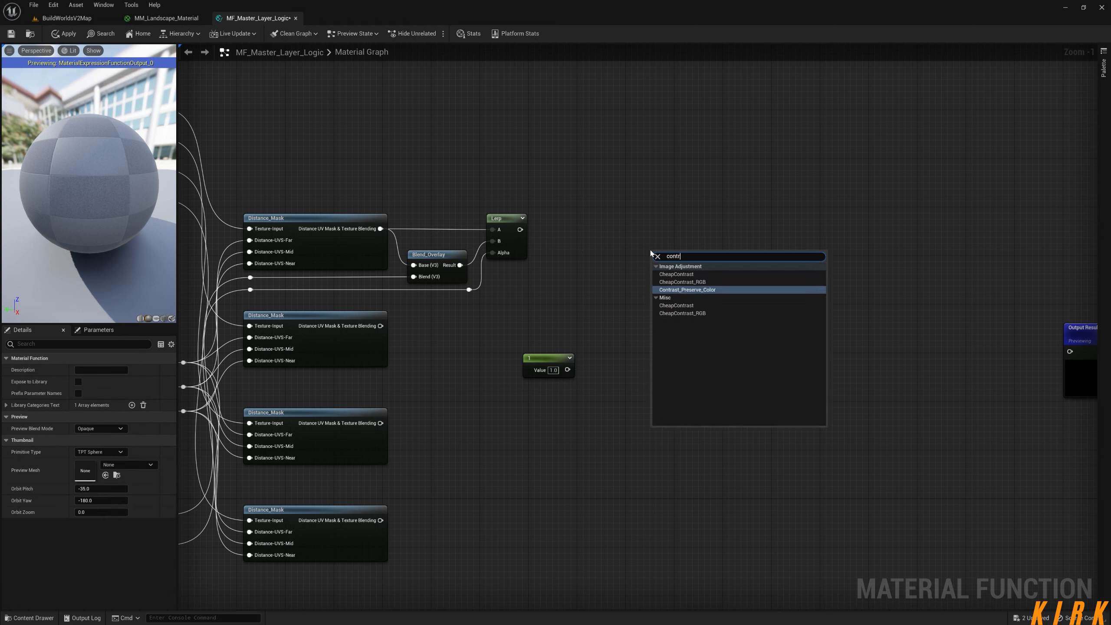
pyautogui.press('Up')
pyautogui.press('Return')
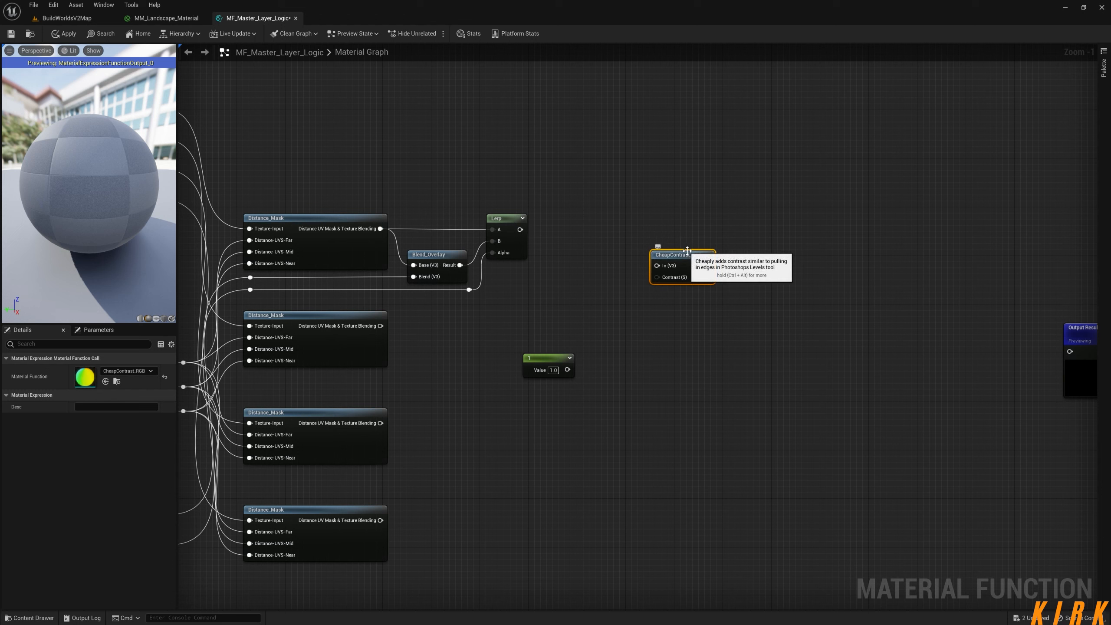
# Feed CheapContrast_RGB's In from the Lerp and its Contrast from the constant, keeping the constant close beside it
pyautogui.moveTo(687, 250); pyautogui.dragTo(656, 244)
pyautogui.moveTo(520, 229); pyautogui.dragTo(648, 260)
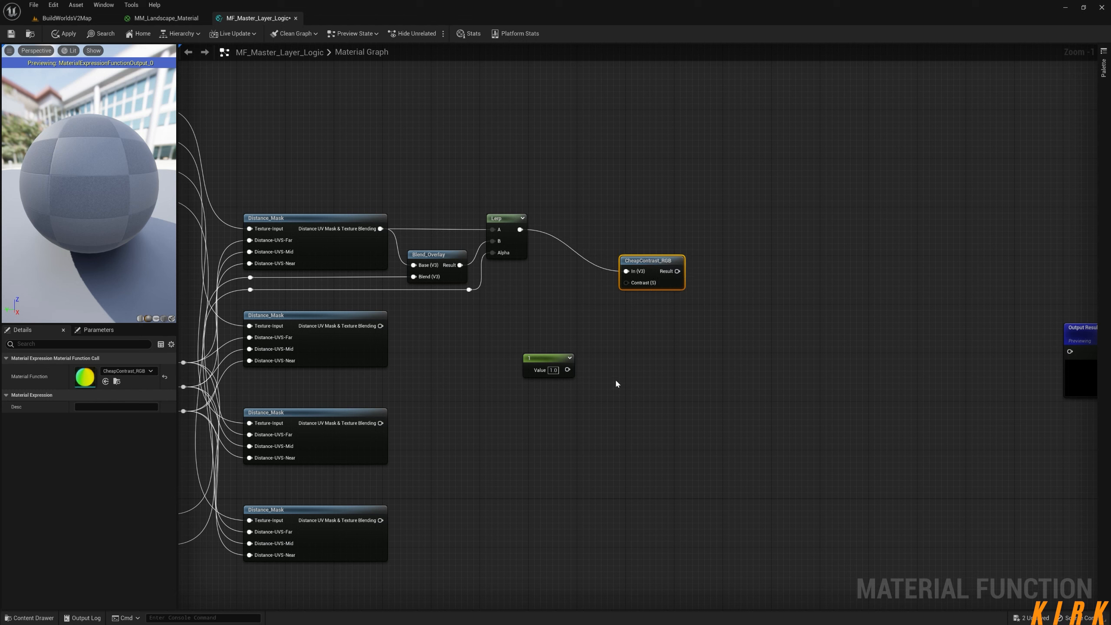
pyautogui.moveTo(567, 370); pyautogui.dragTo(586, 302)
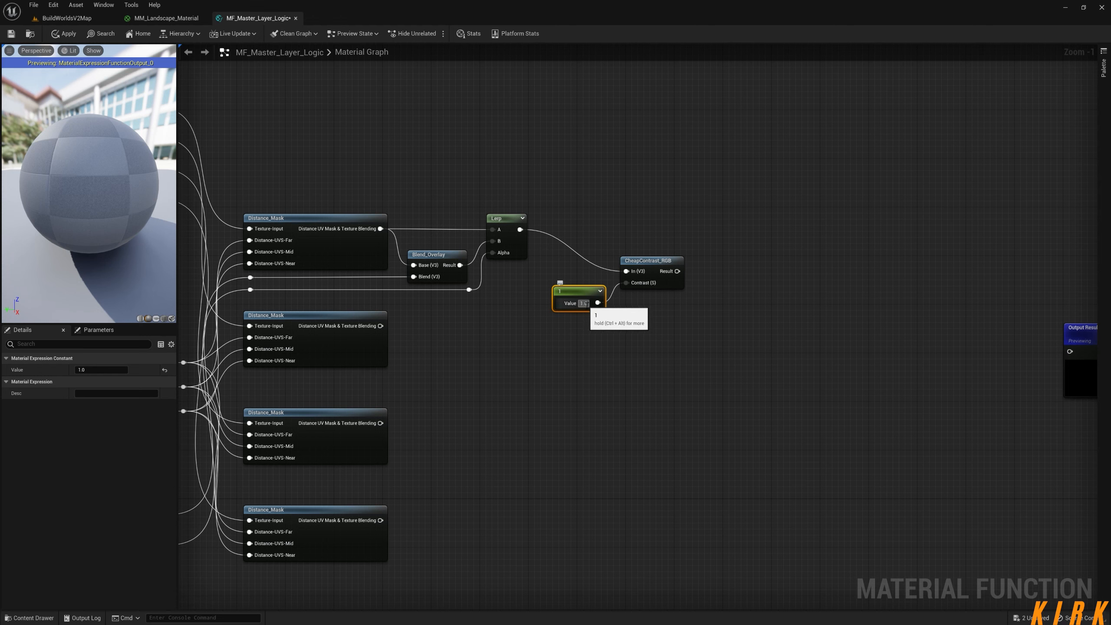
pyautogui.moveTo(677, 310); pyautogui.dragTo(588, 370, button='right')
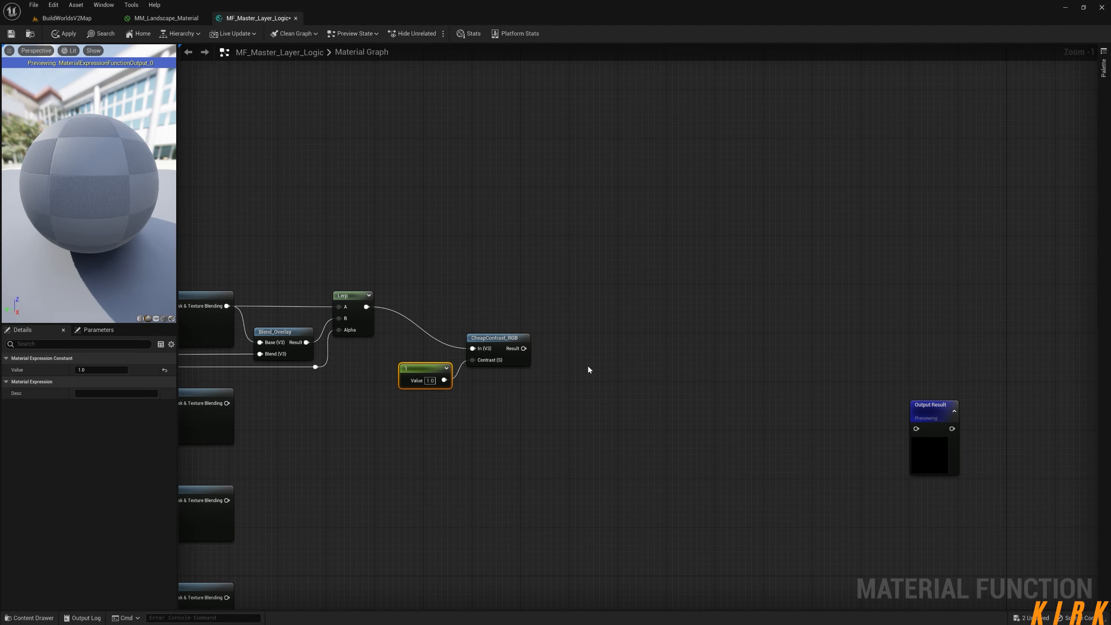
pyautogui.moveTo(495, 338); pyautogui.dragTo(488, 336)
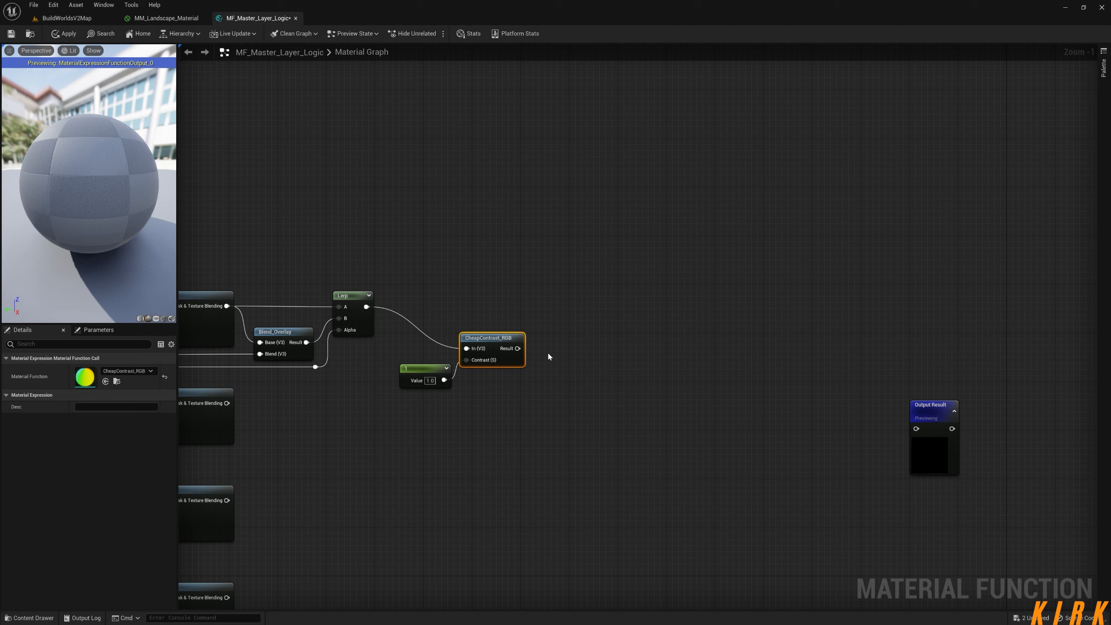
# Add a HeightLerp node beyond CheapContrast_RGB, feeding its A input from the Lerp and its B input from CheapContrast_RGB
pyautogui.rightClick(602, 324)
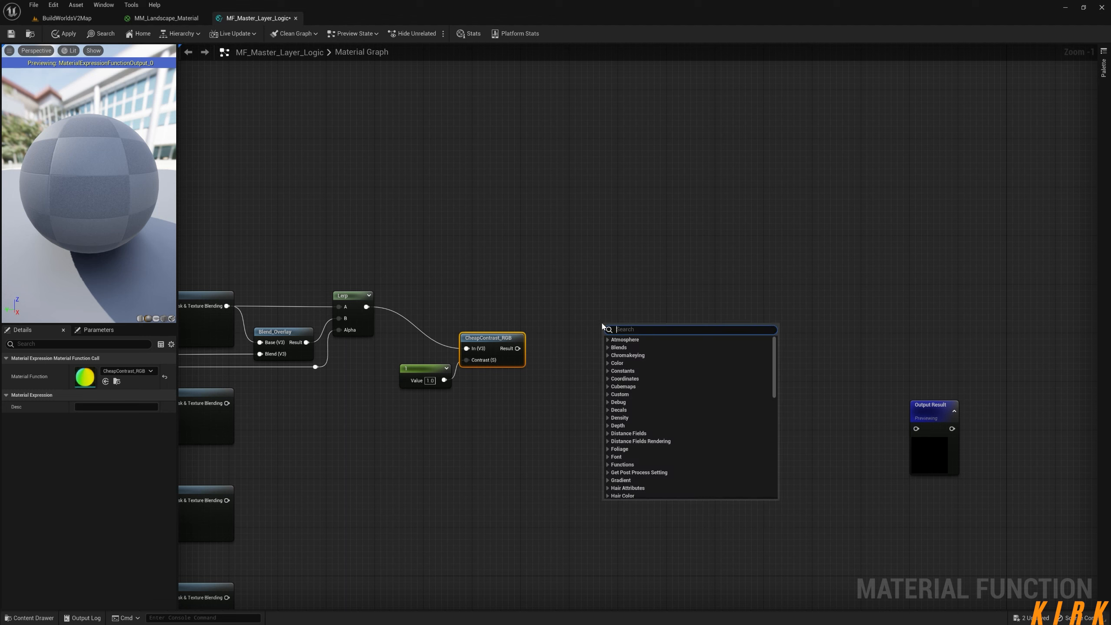
pyautogui.write('Height')
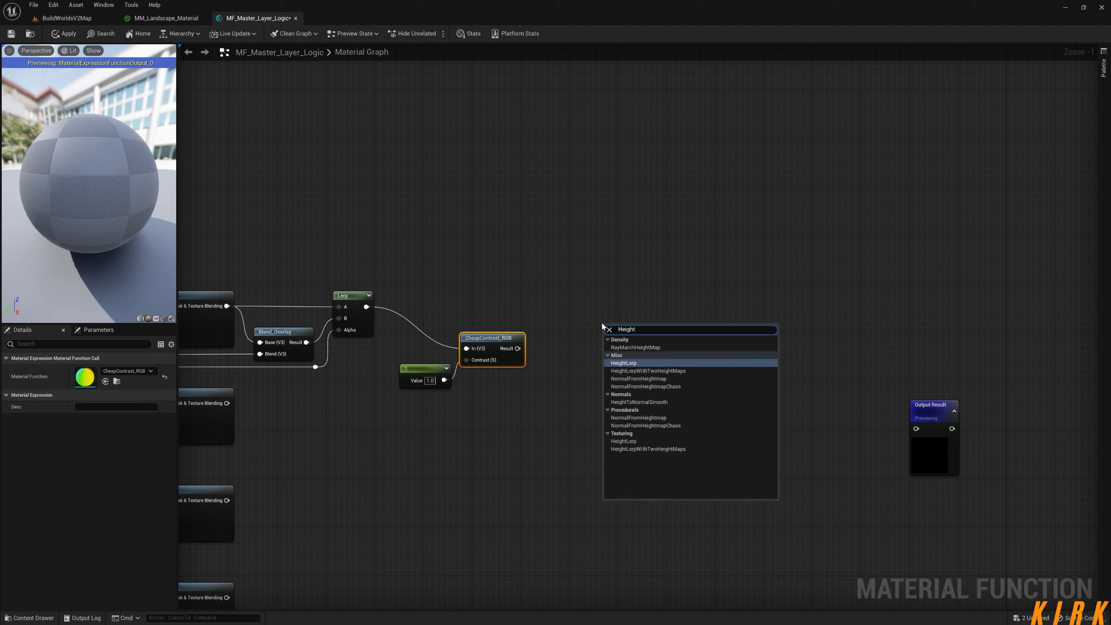
pyautogui.press('Return')
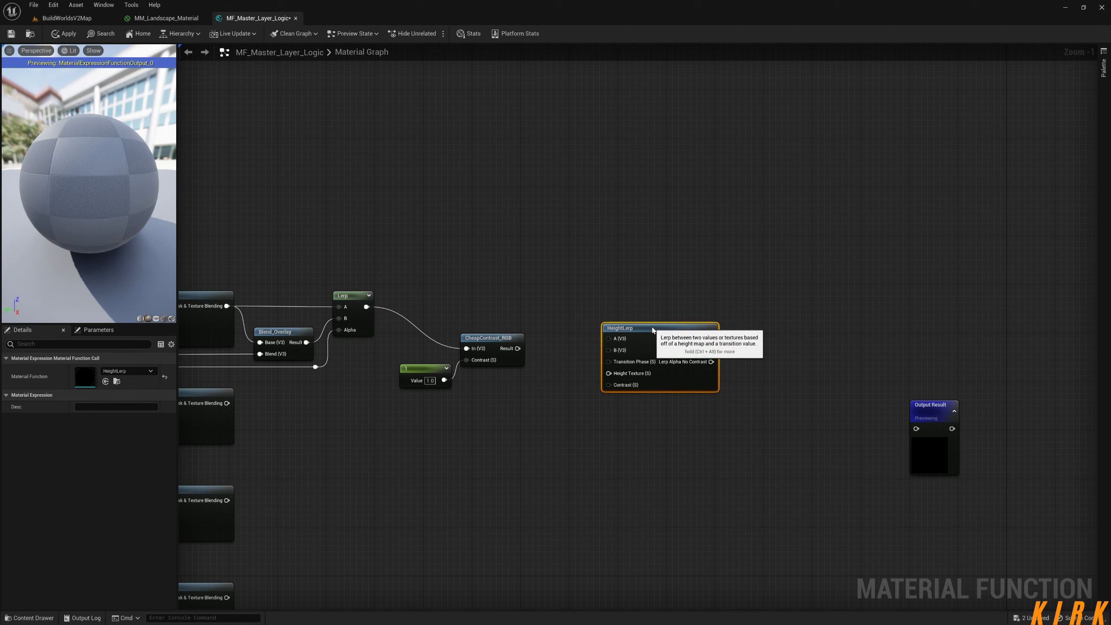
pyautogui.moveTo(651, 328); pyautogui.dragTo(643, 299)
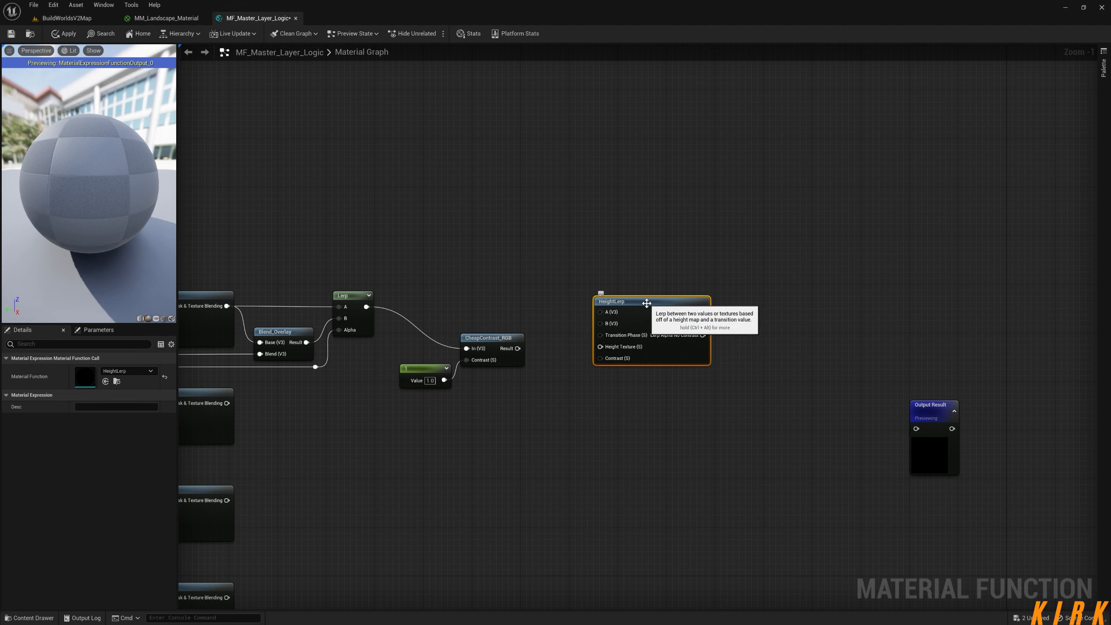
pyautogui.moveTo(367, 307); pyautogui.dragTo(600, 312)
pyautogui.moveTo(517, 348); pyautogui.dragTo(600, 323)
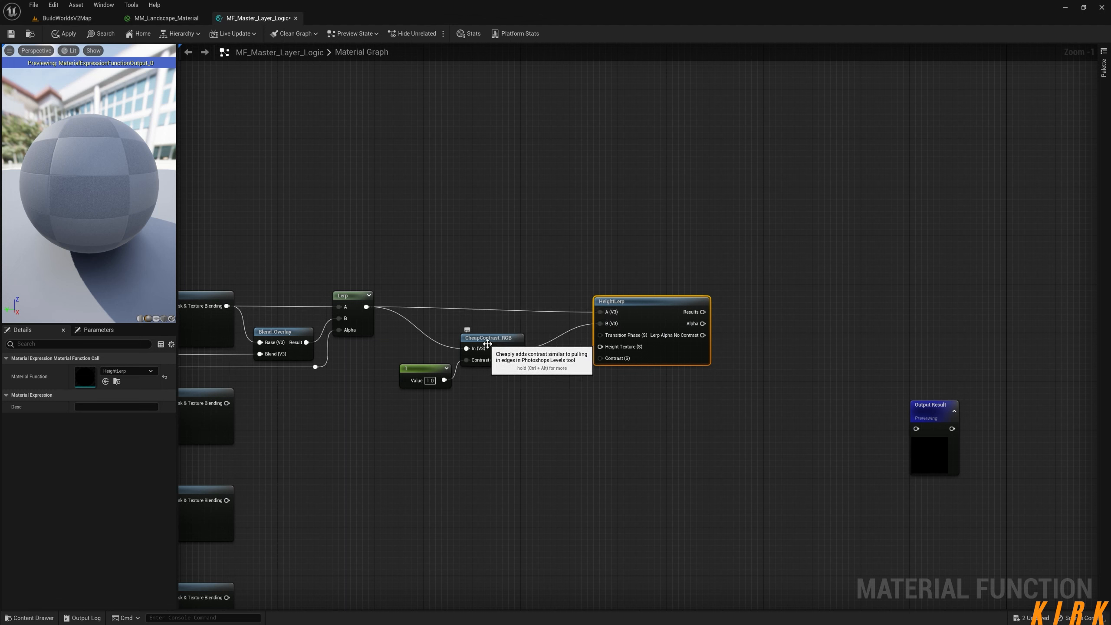
# Open the HeightLerp function to examine its internal graph, then close it and return to MF_Master_Layer_Logic
pyautogui.doubleClick(633, 302)
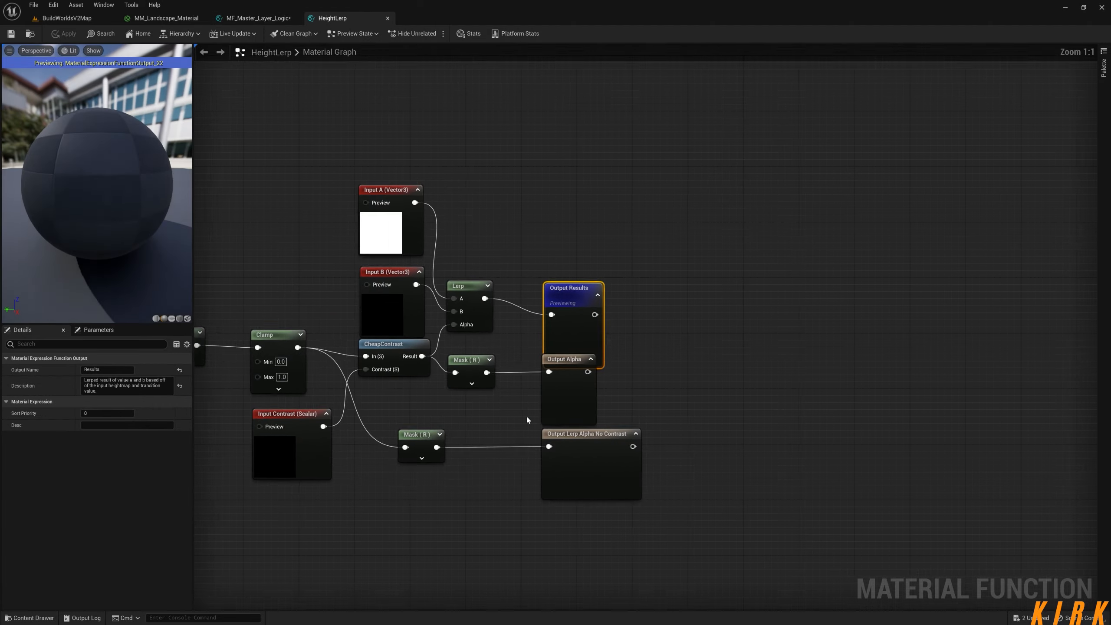
pyautogui.moveTo(798, 418); pyautogui.dragTo(697, 379, button='right')
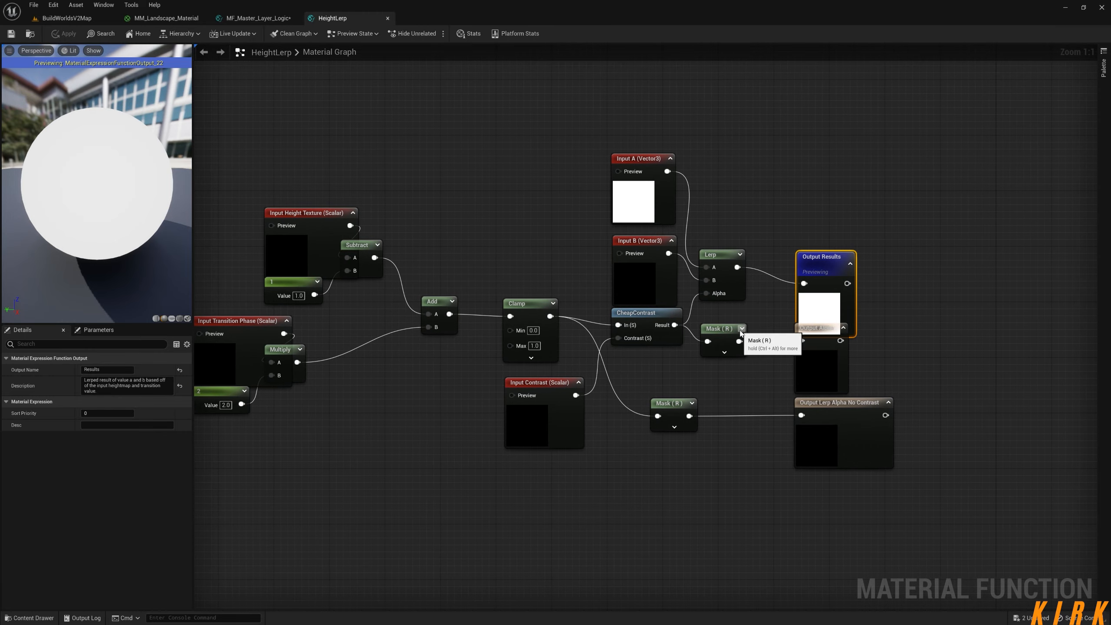
pyautogui.click(388, 19)
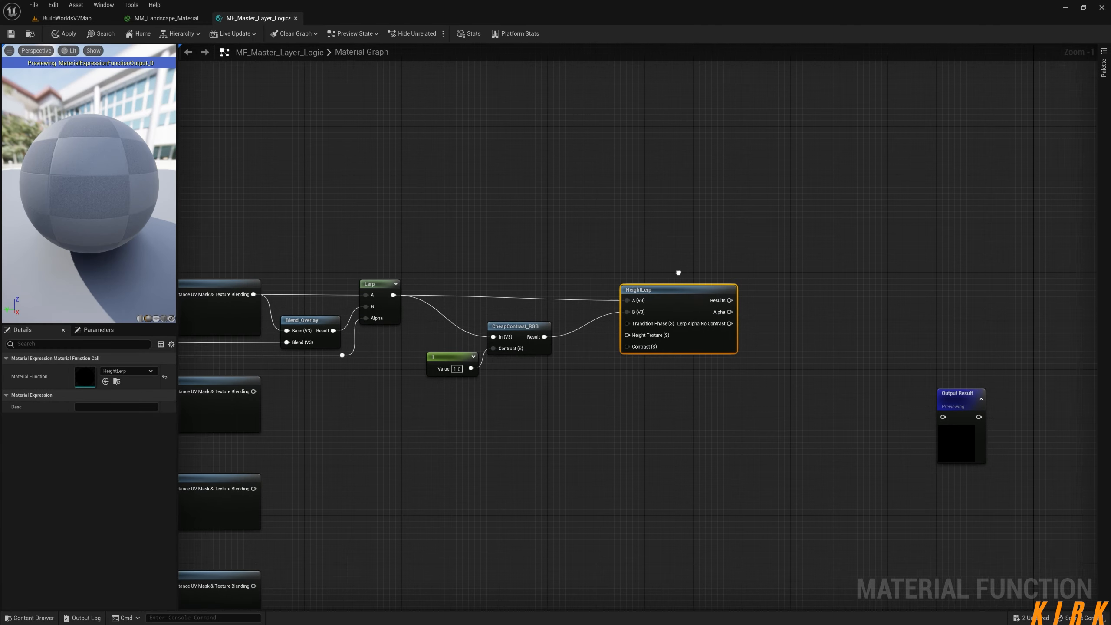
# Align HeightLerp level with the Lerp and tuck CheapContrast_RGB and its constant compactly beside and beneath the Lerp
pyautogui.moveTo(695, 275); pyautogui.dragTo(676, 275)
pyautogui.moveTo(498, 346); pyautogui.dragTo(430, 383)
pyautogui.moveTo(571, 318); pyautogui.dragTo(517, 306)
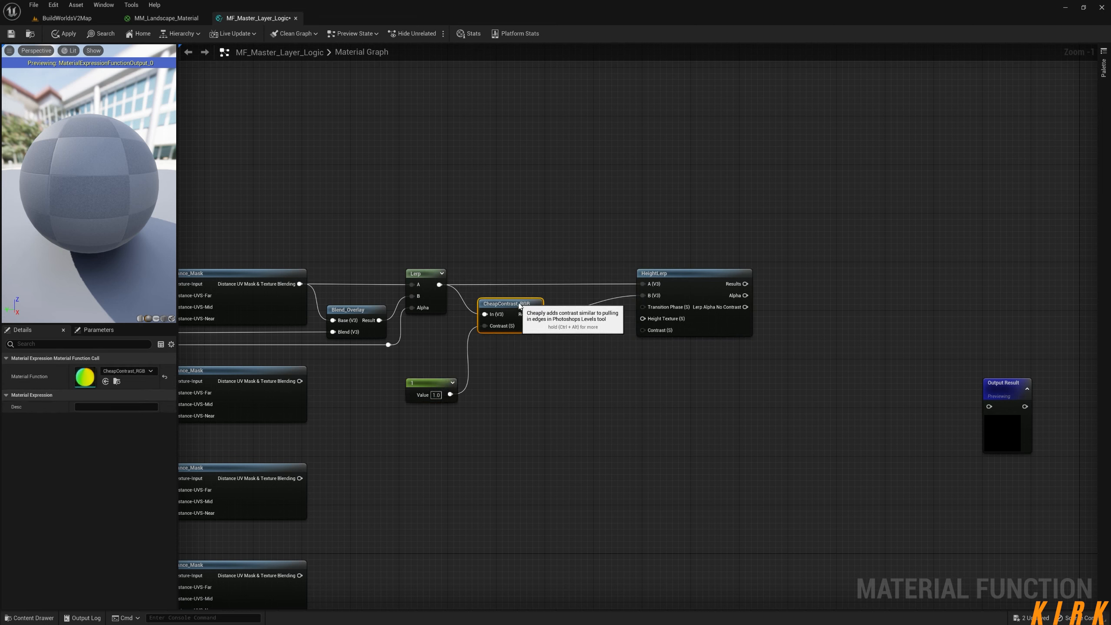
pyautogui.moveTo(433, 374); pyautogui.dragTo(447, 323)
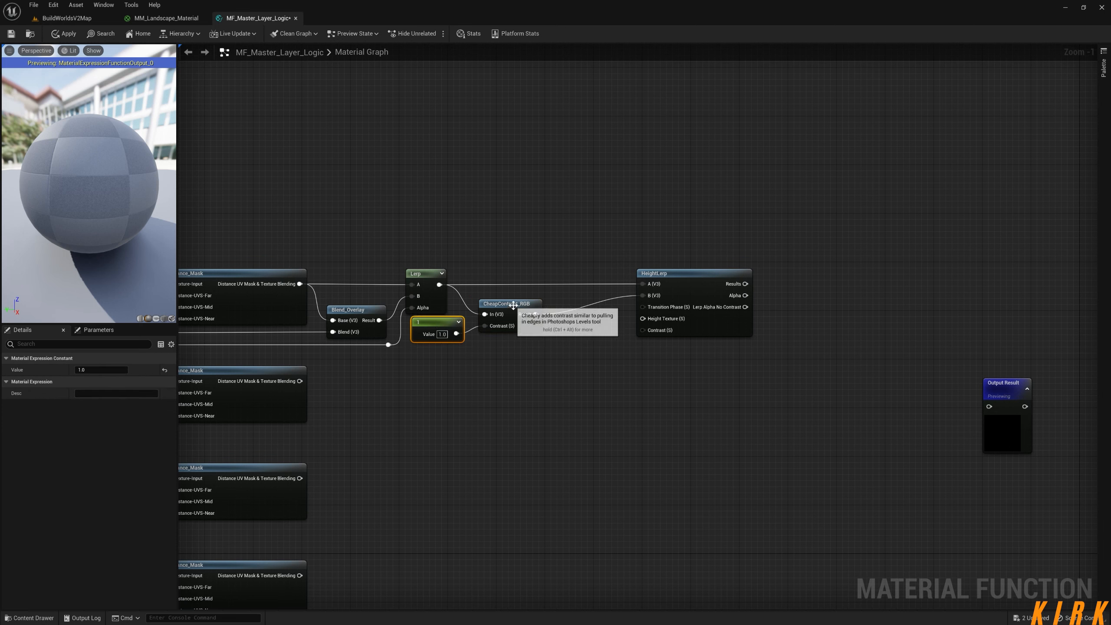
# Add a reroute point to CheapContrast_RGB's result wire, level with HeightLerp's B input, and tighten the node's spacing
pyautogui.moveTo(517, 306); pyautogui.dragTo(554, 301)
pyautogui.doubleClick(565, 308)
pyautogui.click(589, 324)
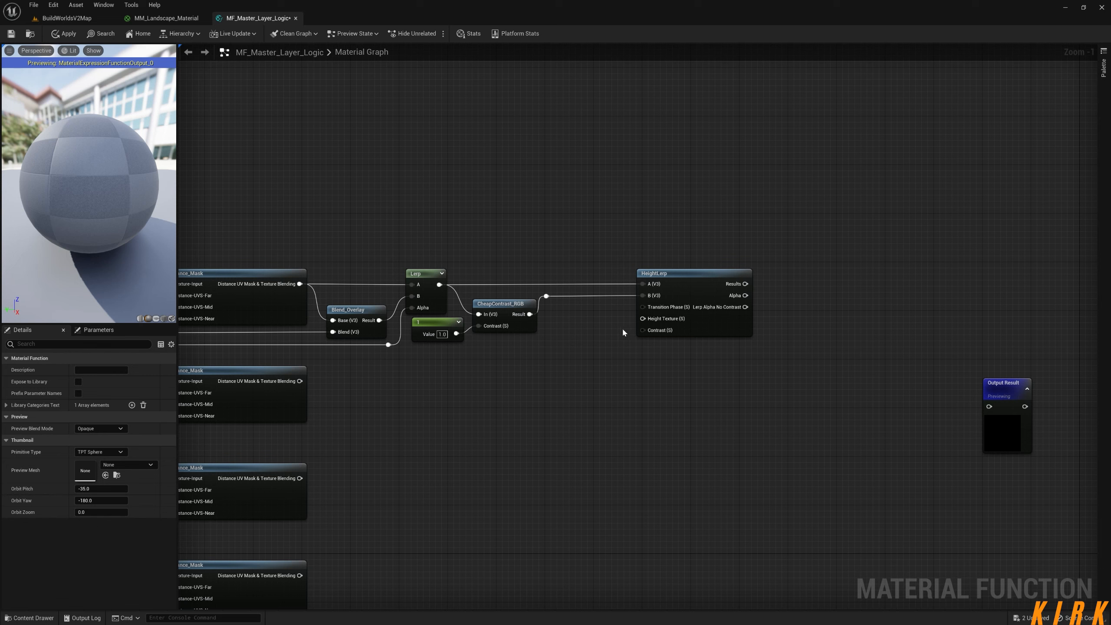
pyautogui.moveTo(643, 307); pyautogui.dragTo(522, 381)
pyautogui.write('input')
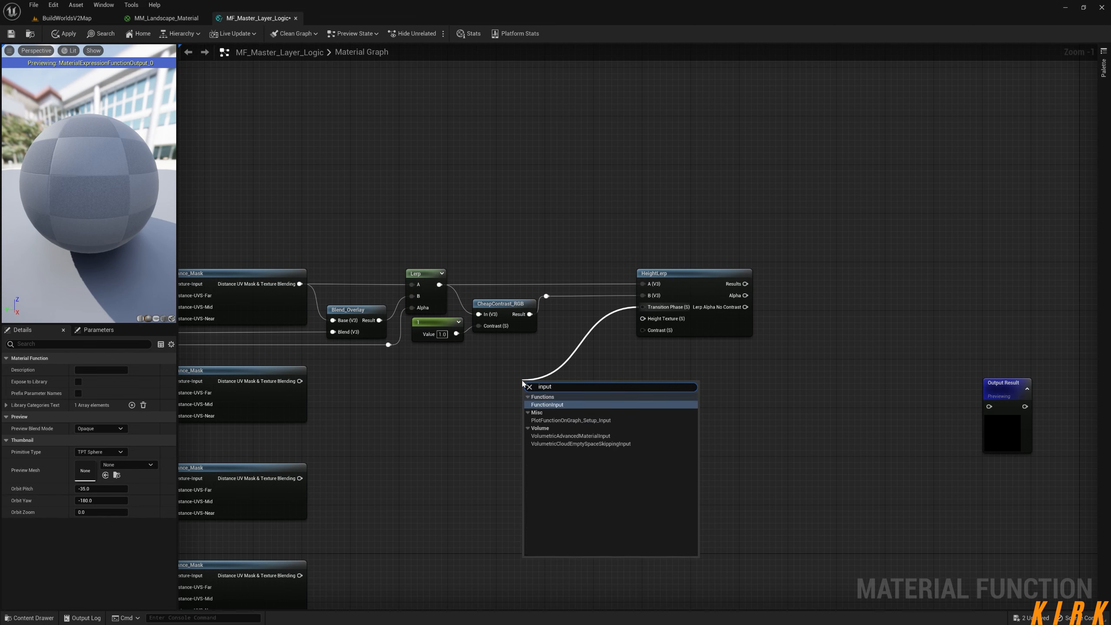
pyautogui.press('Return')
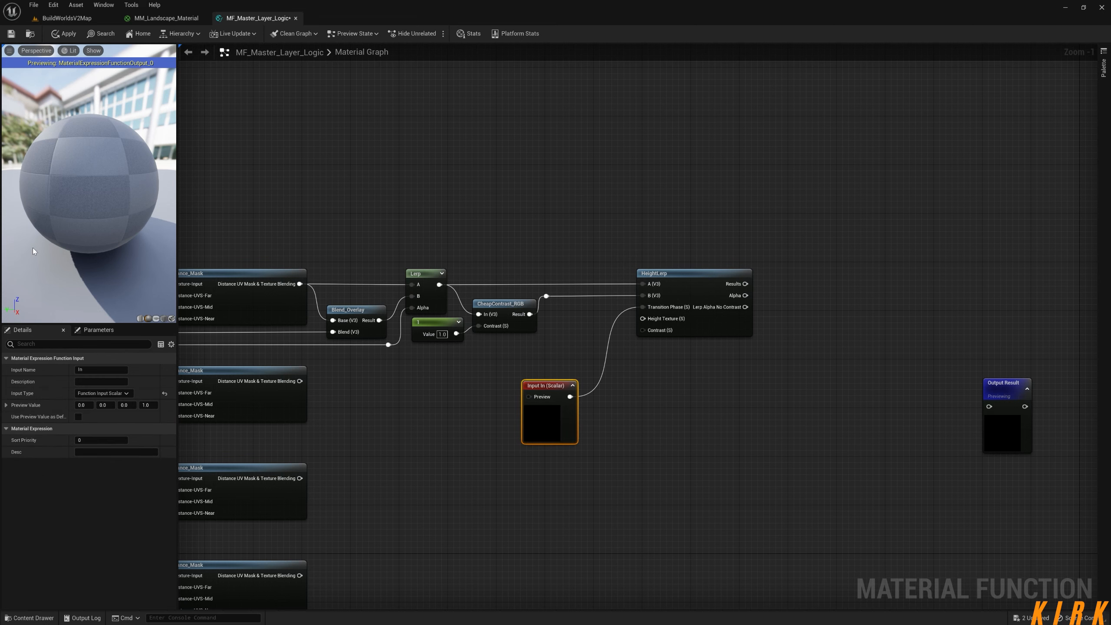
pyautogui.click(101, 370)
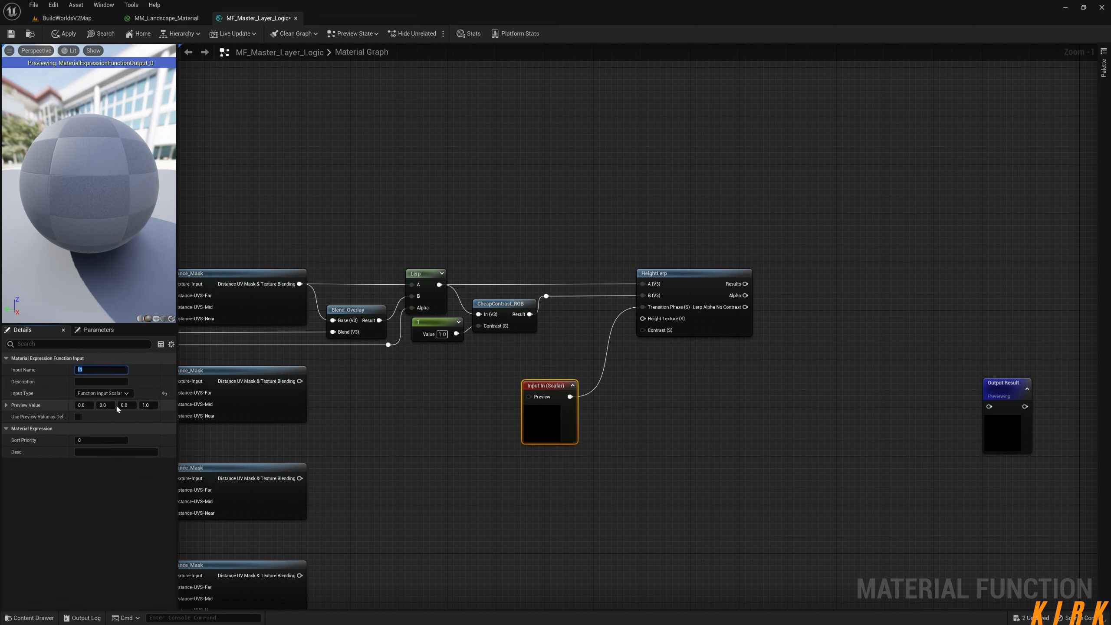
pyautogui.click(616, 418)
pyautogui.moveTo(598, 374); pyautogui.dragTo(464, 436)
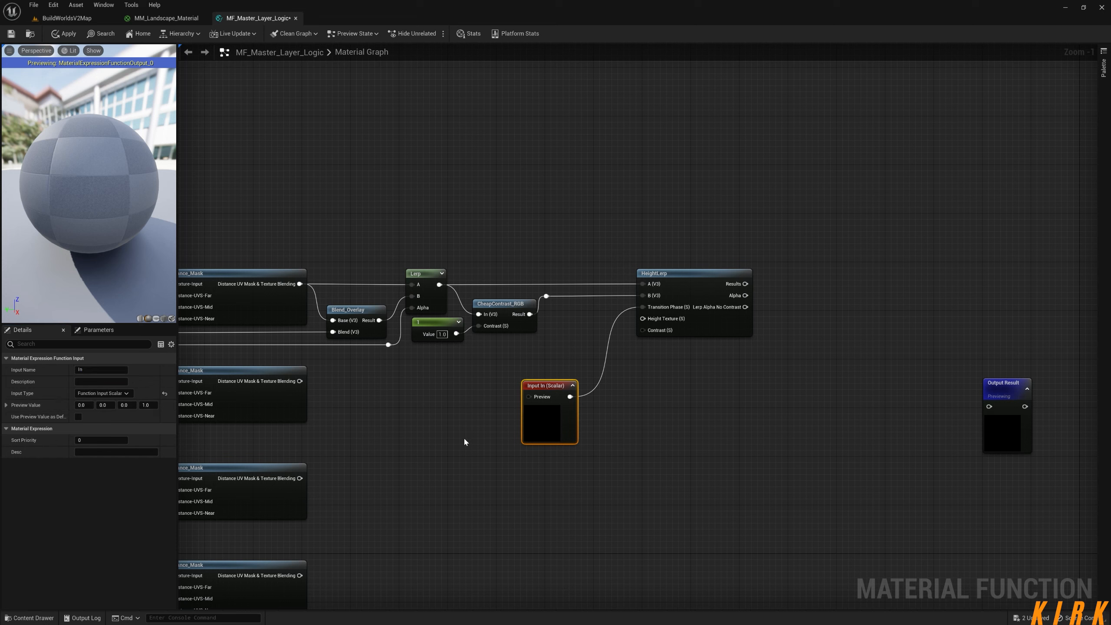
pyautogui.press('Delete')
pyautogui.click(623, 342)
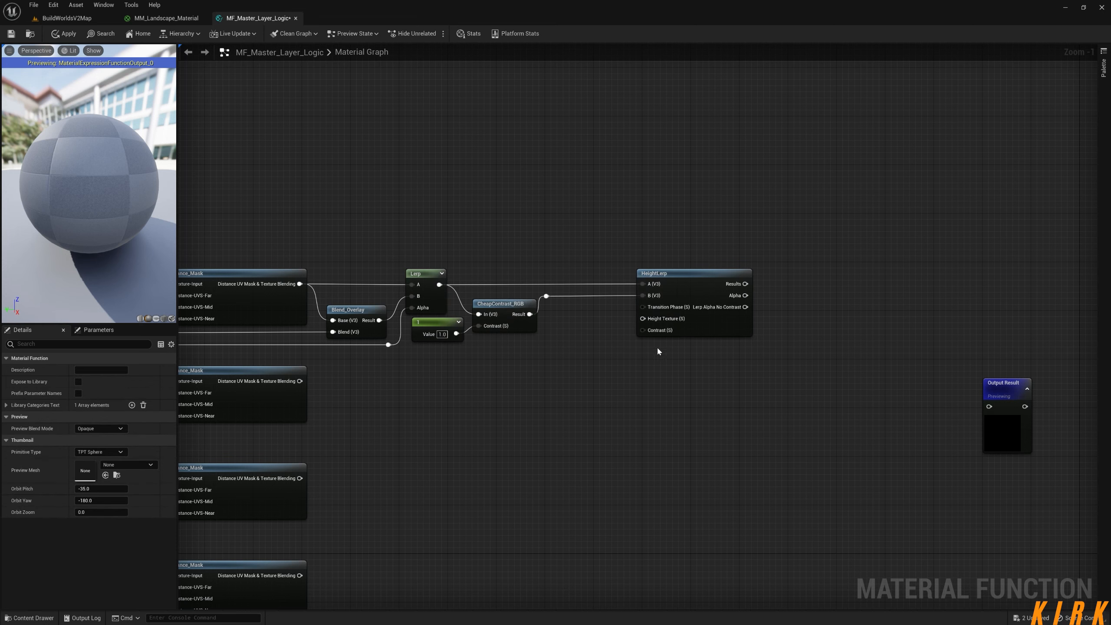
# Add a scalar function input named Material Contrast feeding the HeightLerp node's Transition Phase
pyautogui.moveTo(644, 306); pyautogui.dragTo(513, 419)
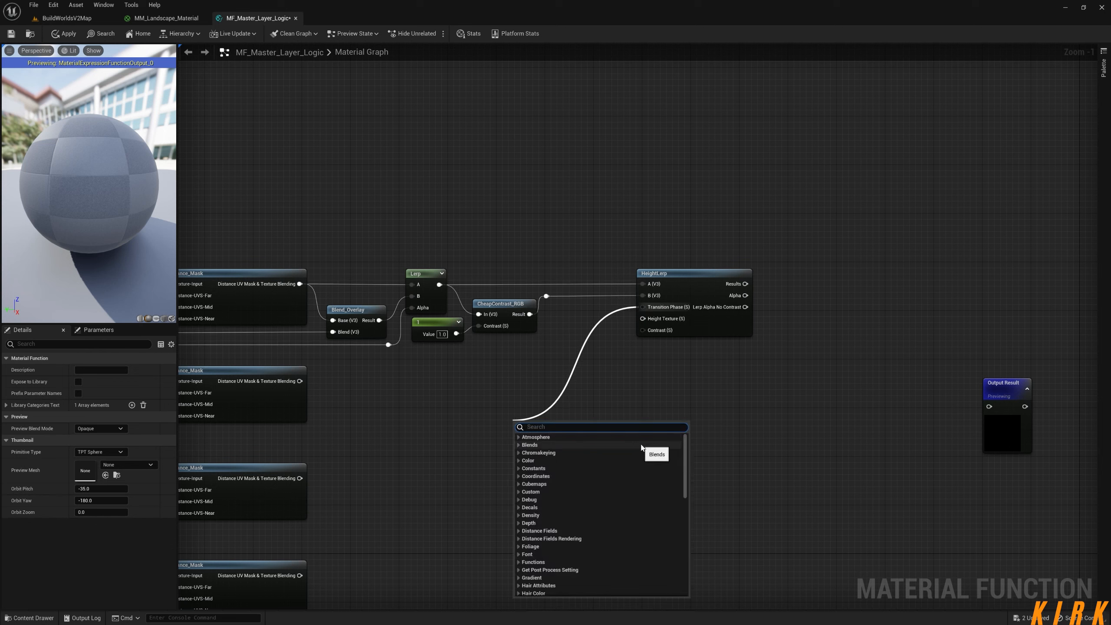
pyautogui.write('input')
pyautogui.press('Return')
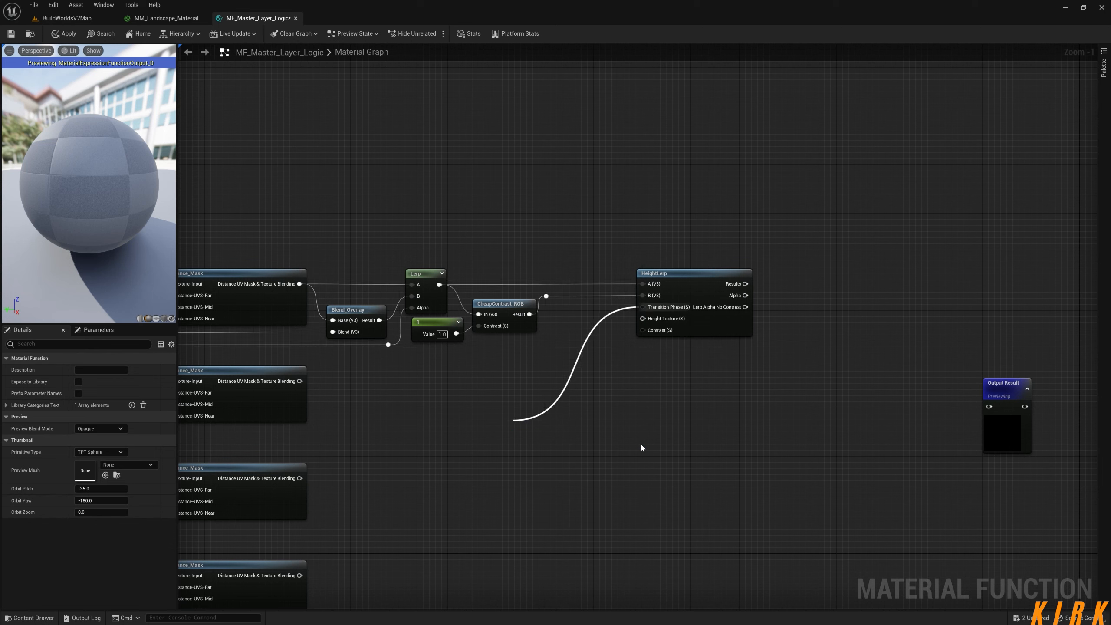
pyautogui.click(95, 371)
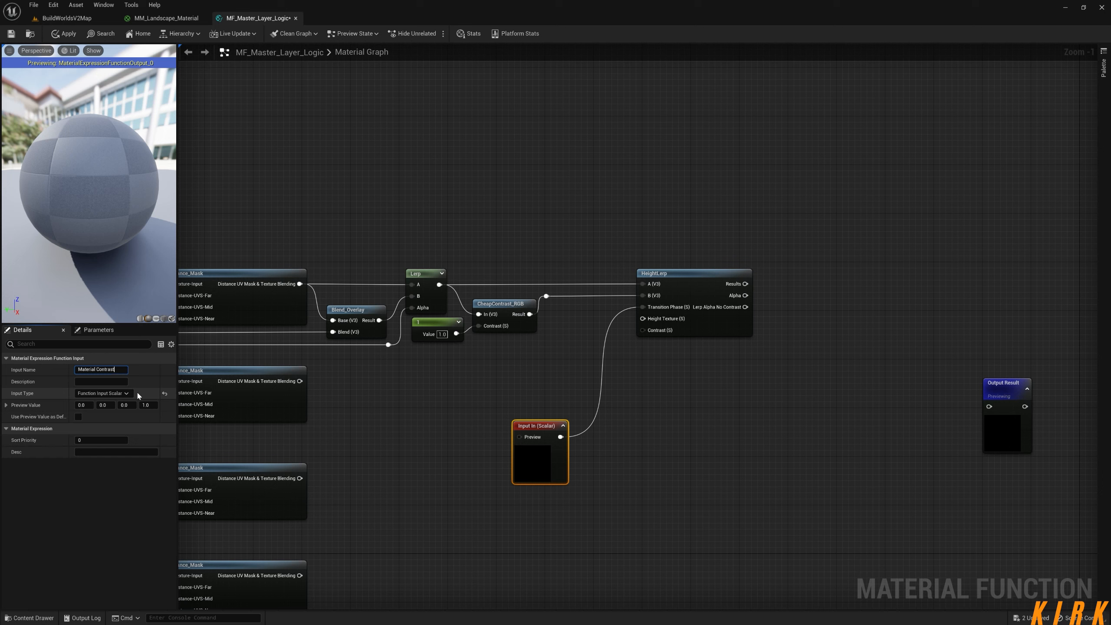
pyautogui.click(549, 402)
# Reposition the Material Contrast input with its preview collapsed, and move the HeightLerp node closer to the CheapContrast_RGB node
pyautogui.moveTo(561, 433); pyautogui.dragTo(497, 397)
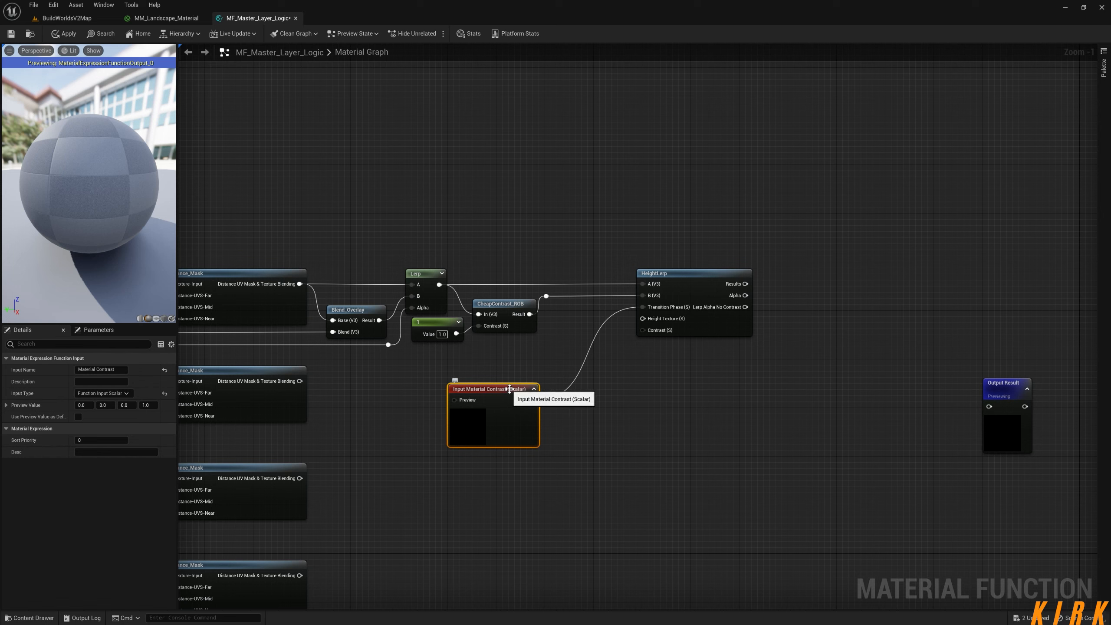
pyautogui.moveTo(503, 388); pyautogui.dragTo(434, 418)
pyautogui.click(461, 377)
pyautogui.moveTo(481, 469); pyautogui.dragTo(756, 376, button='right')
pyautogui.scroll(-1, 787, 386)
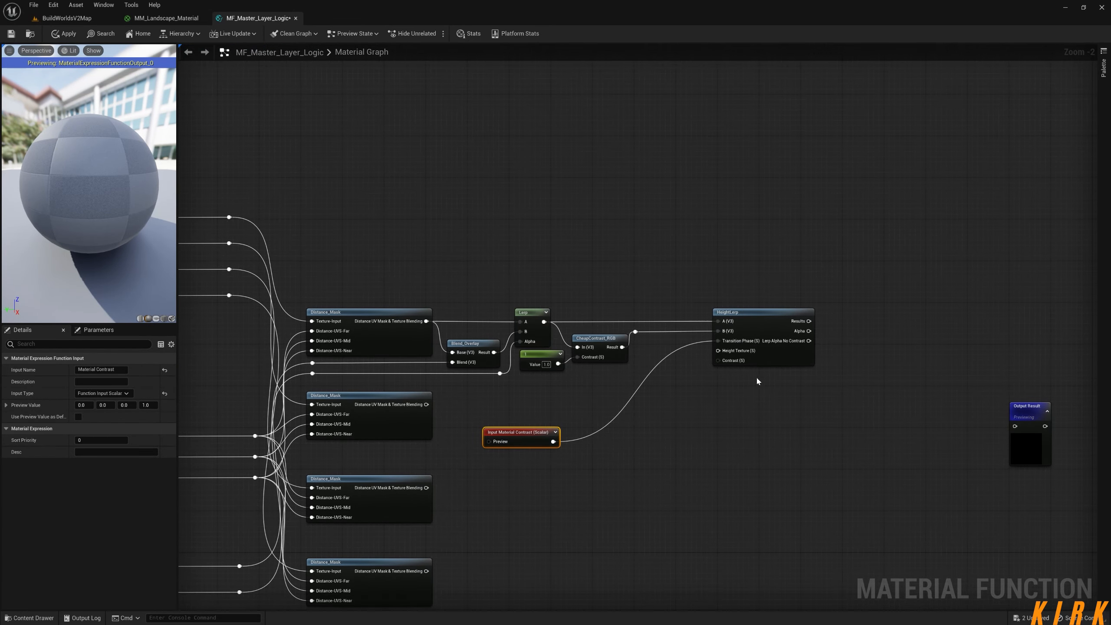
pyautogui.moveTo(770, 317); pyautogui.dragTo(733, 317)
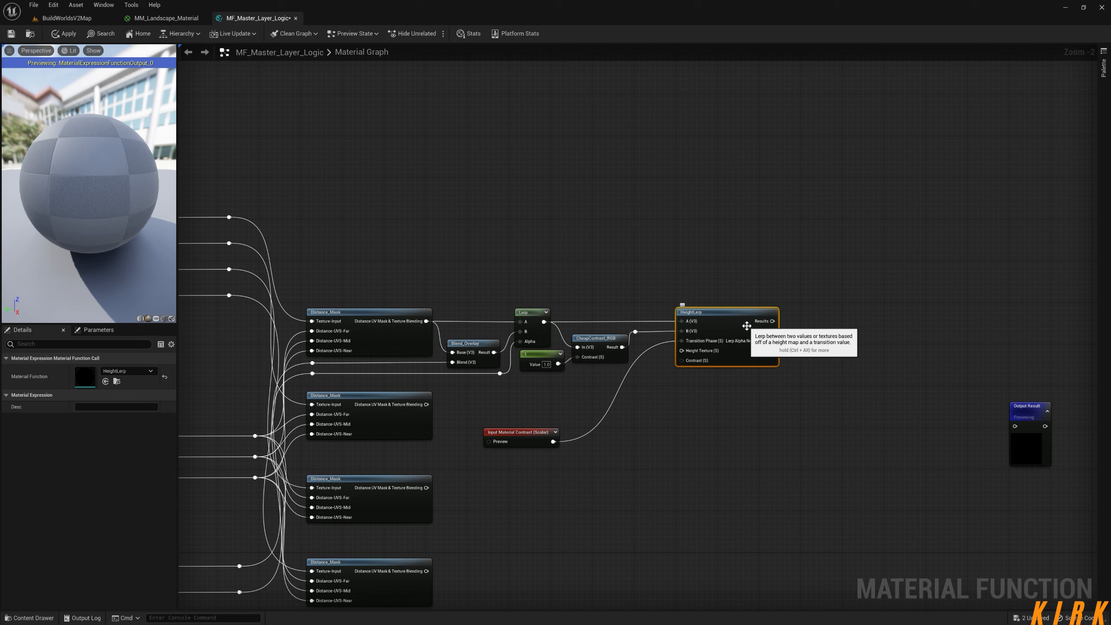
# Connect the height texture's Distance_Mask output directly to the HeightLerp node's Height Texture input
pyautogui.moveTo(661, 453); pyautogui.dragTo(684, 355, button='right')
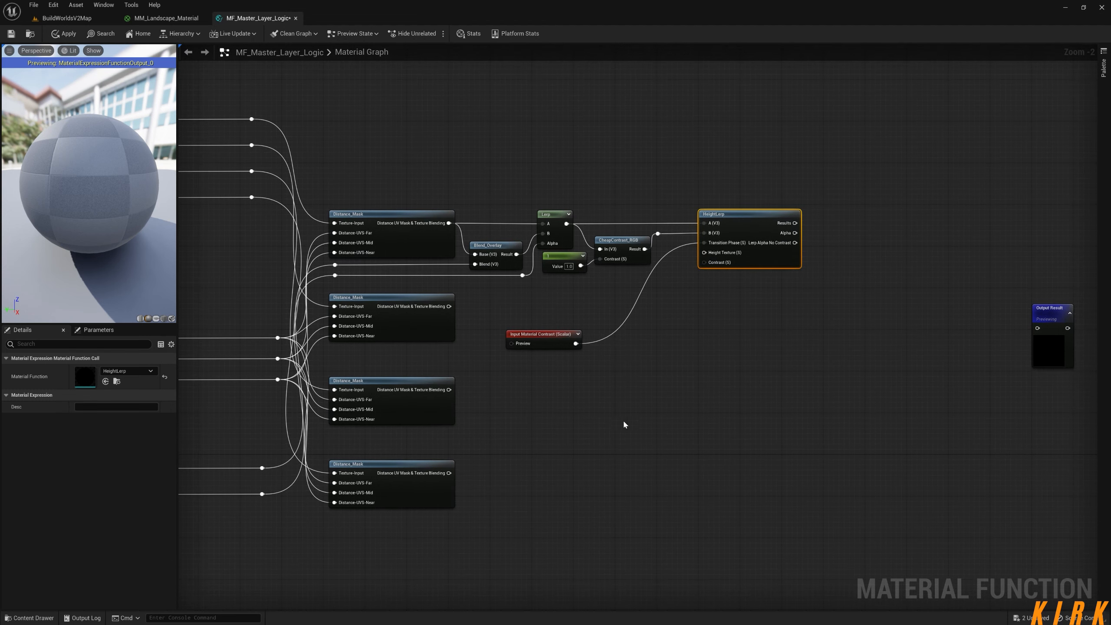
pyautogui.moveTo(234, 362); pyautogui.dragTo(616, 310, button='right')
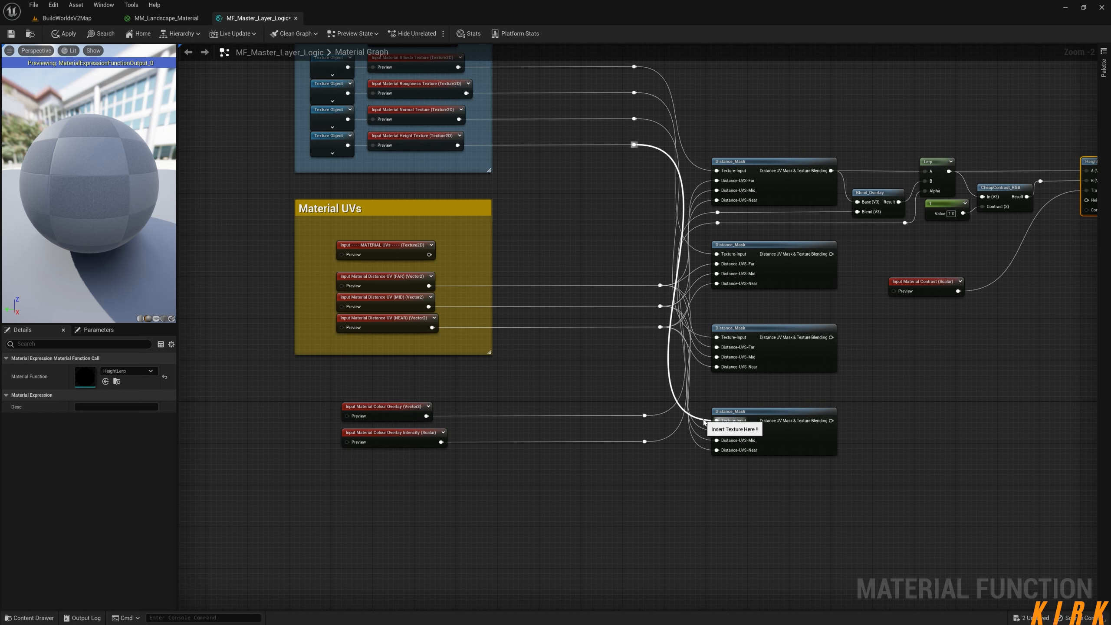
pyautogui.moveTo(984, 442); pyautogui.dragTo(691, 452, button='right')
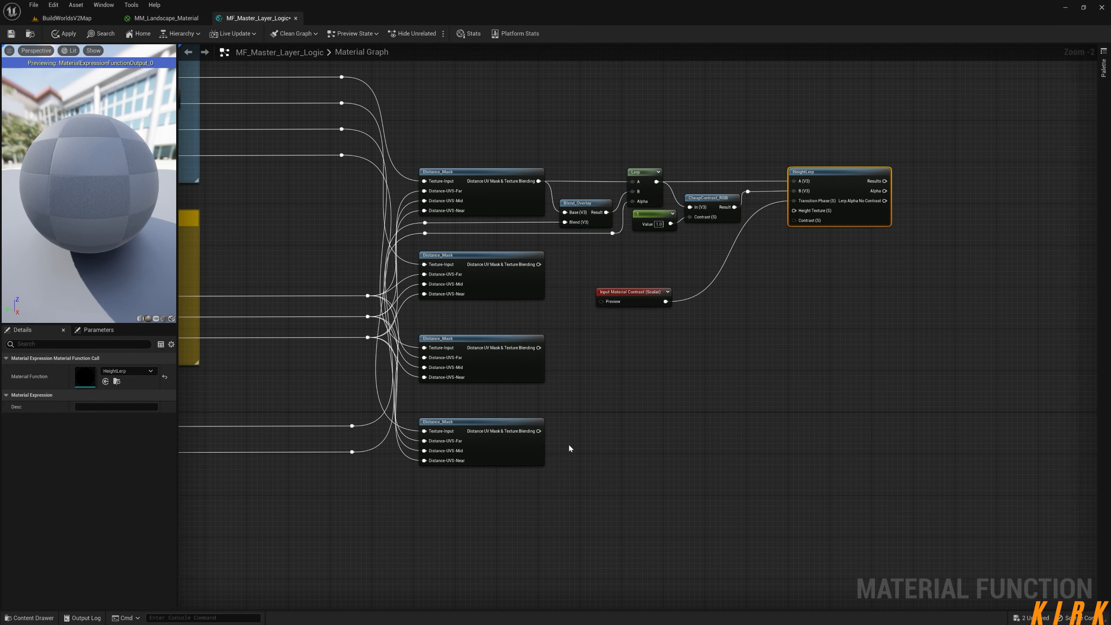
pyautogui.moveTo(539, 431); pyautogui.dragTo(794, 211)
# Add a component mask to the height texture's Distance_Mask output with only the R channel enabled
pyautogui.moveTo(746, 355); pyautogui.dragTo(721, 342, button='right')
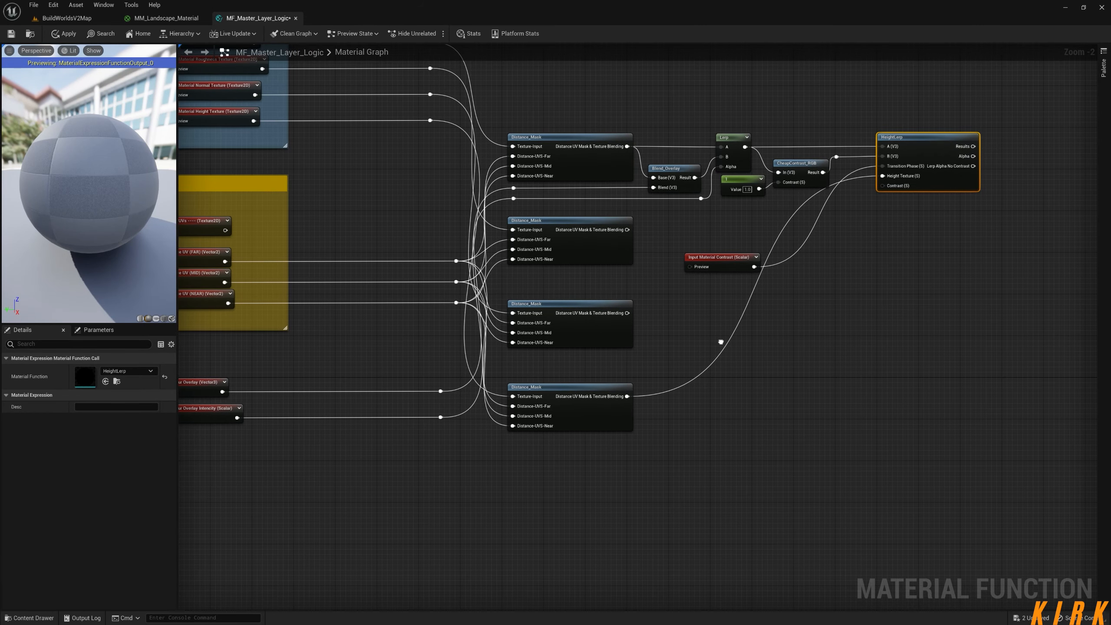
pyautogui.moveTo(627, 396); pyautogui.dragTo(686, 401)
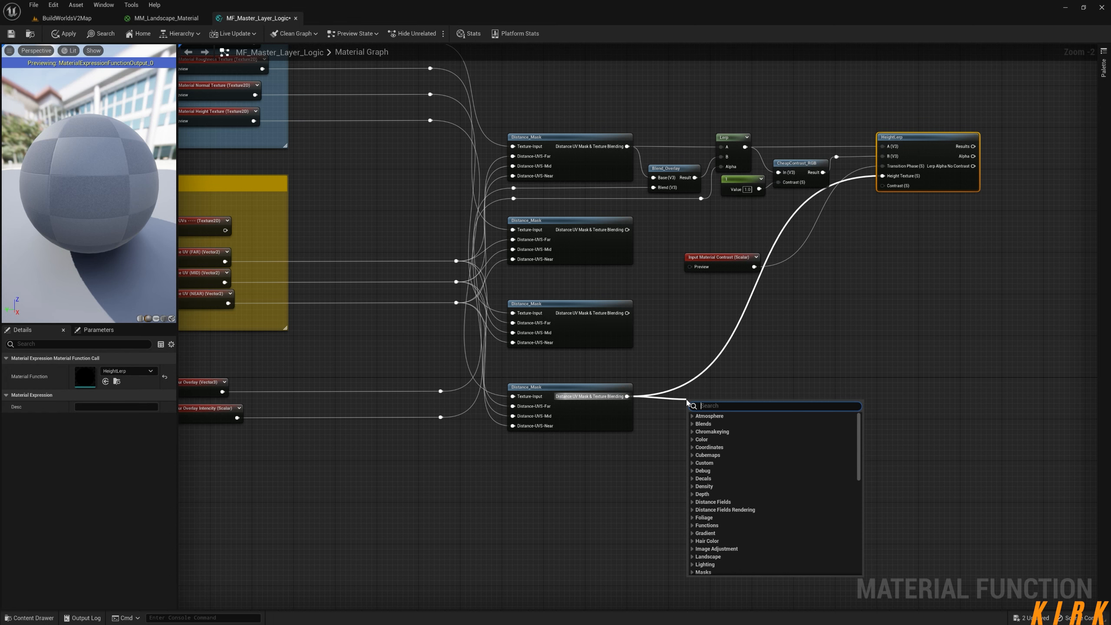
pyautogui.write('mask')
pyautogui.press('Return')
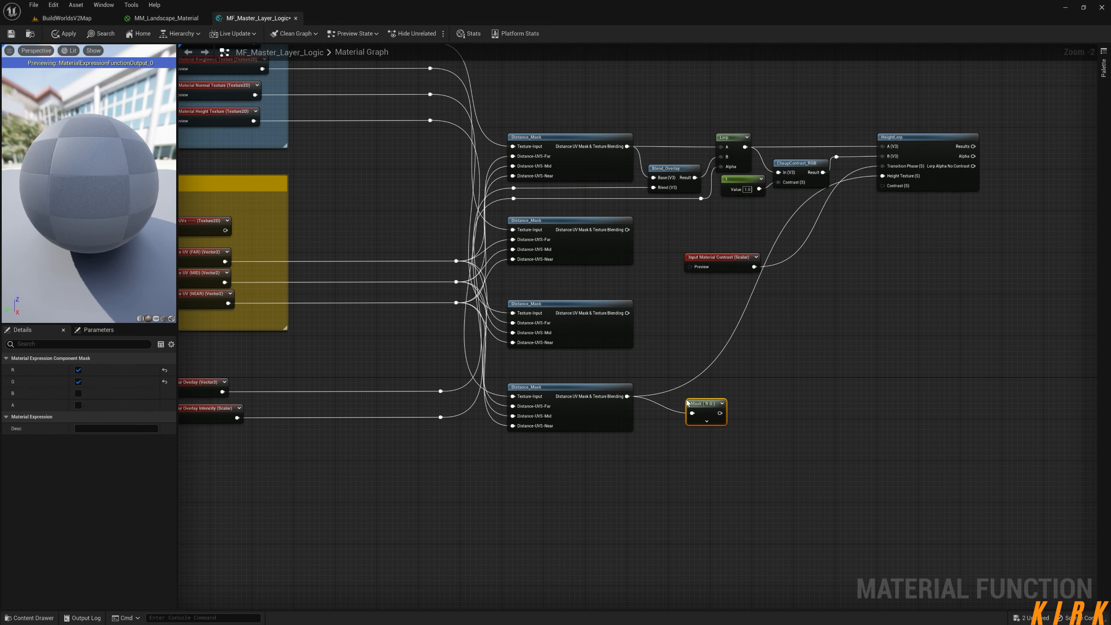
pyautogui.click(78, 382)
pyautogui.click(78, 369)
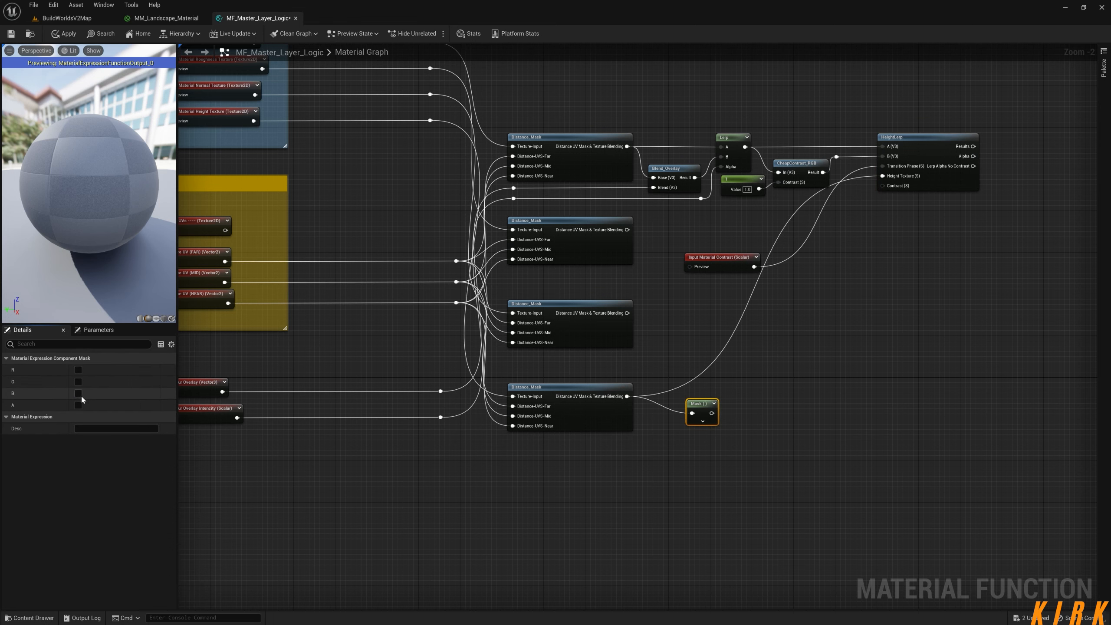
pyautogui.click(78, 393)
pyautogui.click(77, 369)
pyautogui.click(77, 393)
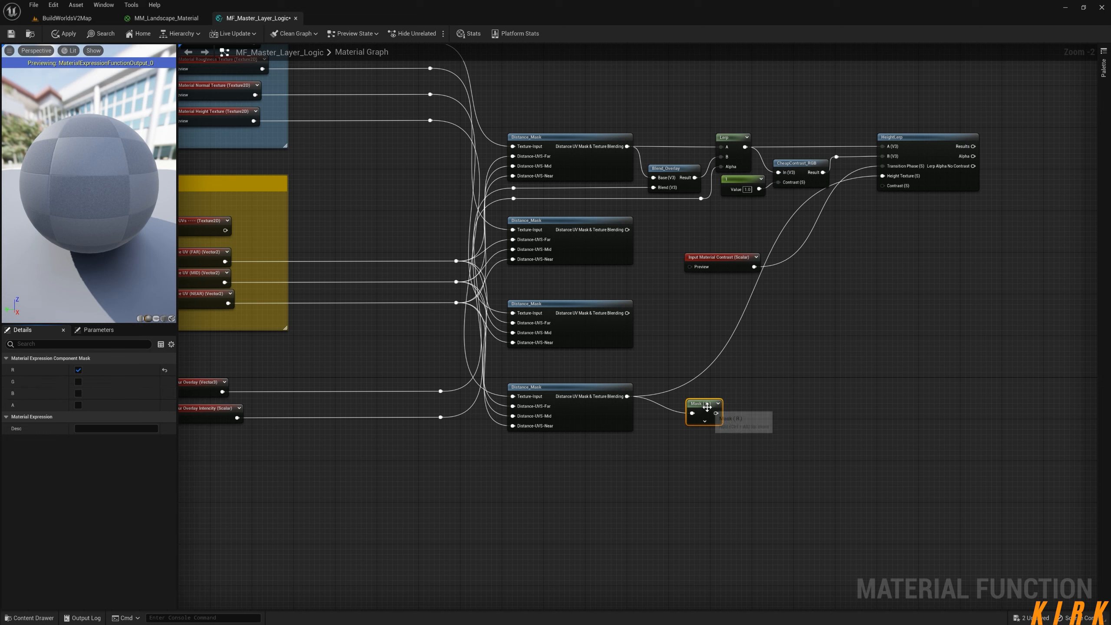
# Feed the R mask's output into HeightLerp's Height Texture and place the mask beside the lowest Distance_Mask node
pyautogui.moveTo(708, 407); pyautogui.dragTo(674, 391)
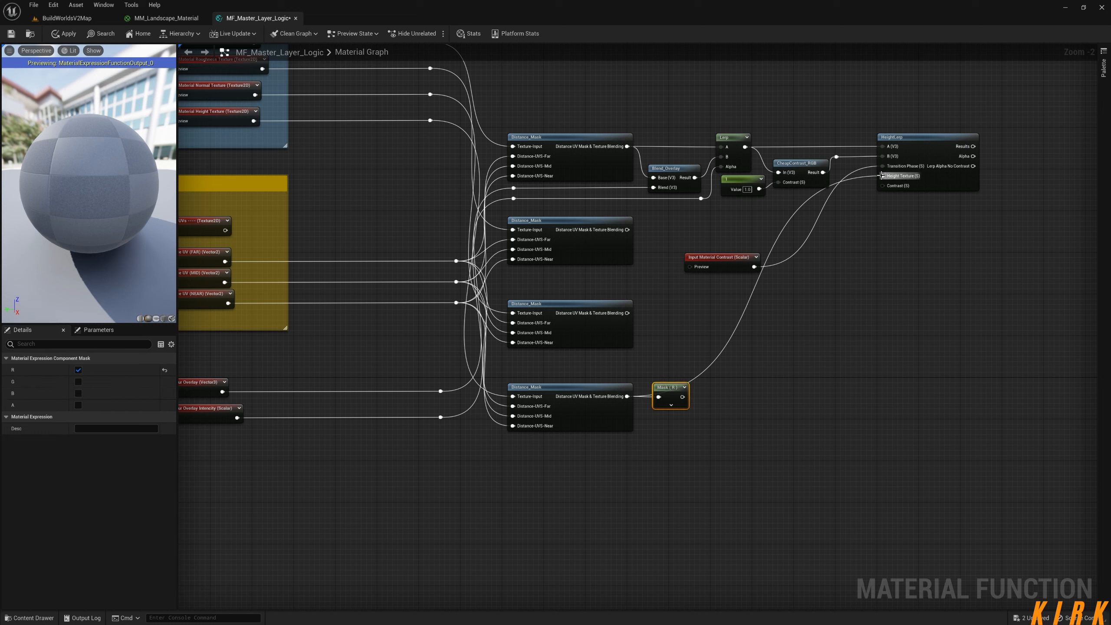
pyautogui.moveTo(882, 176); pyautogui.dragTo(881, 175)
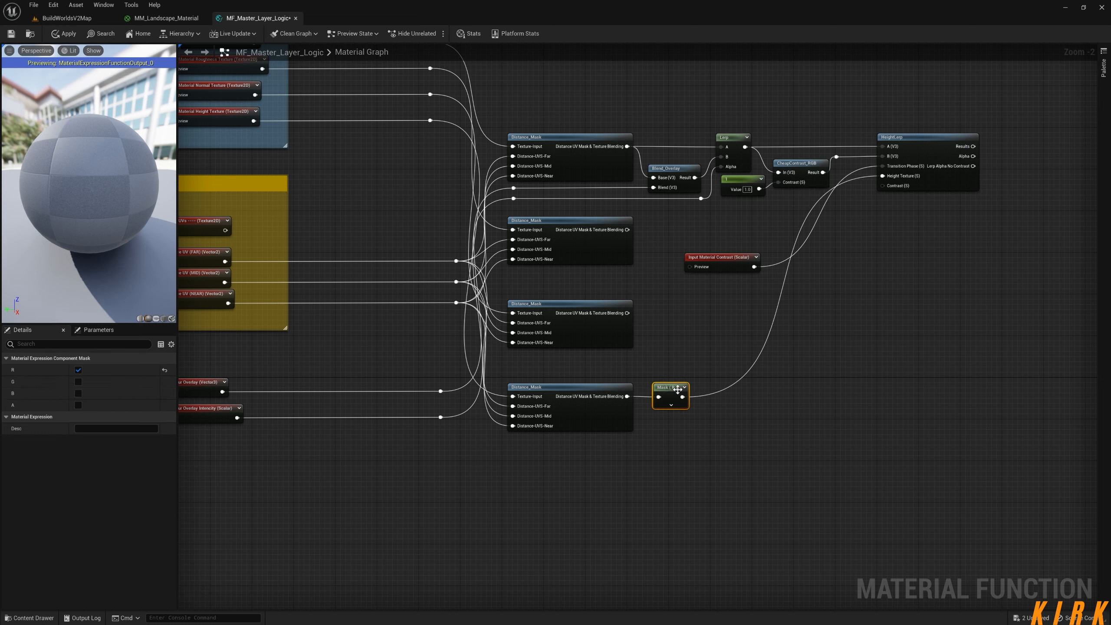
pyautogui.moveTo(677, 389); pyautogui.dragTo(661, 371)
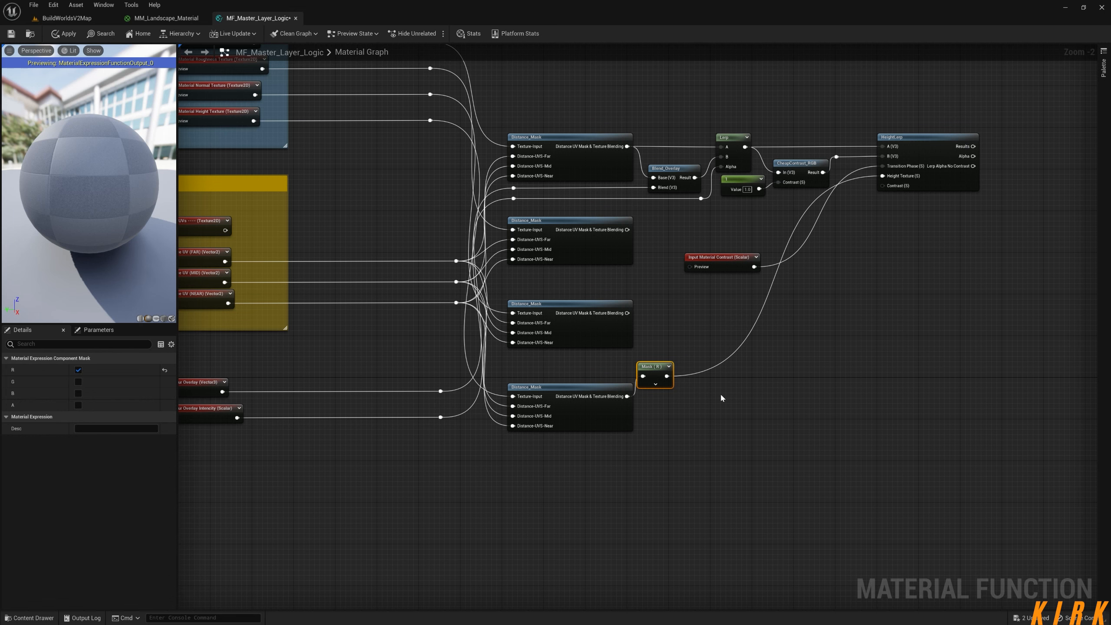
# Stack the Material Contrast input directly below the Material Colour Overlay Intensity input and tighten the spacing between them
pyautogui.moveTo(711, 373); pyautogui.dragTo(817, 383, button='right')
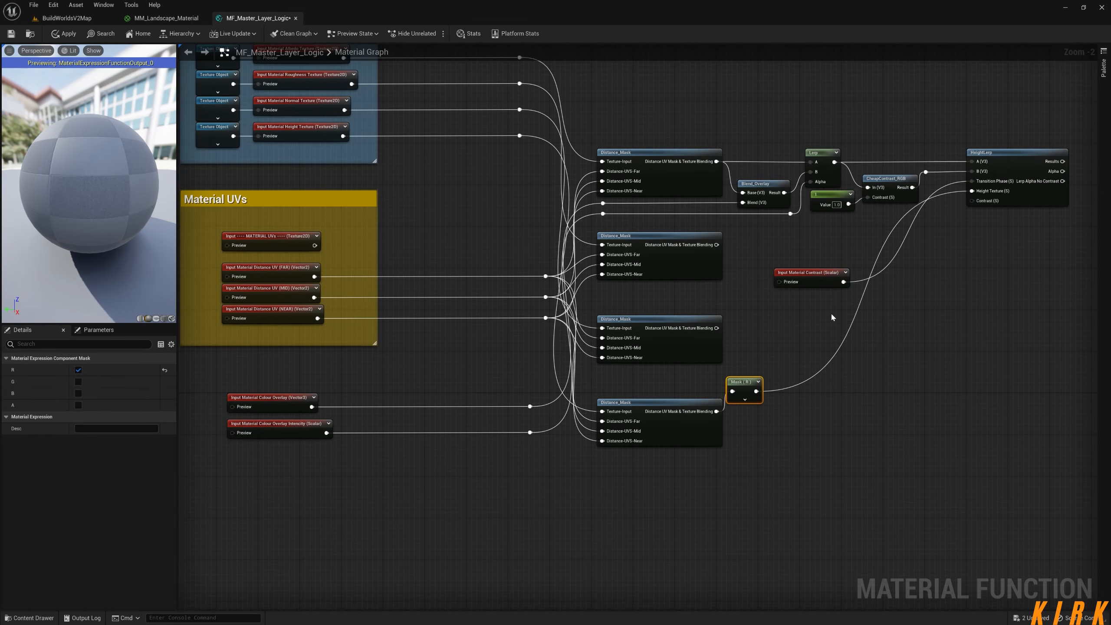
pyautogui.moveTo(824, 275); pyautogui.dragTo(278, 448)
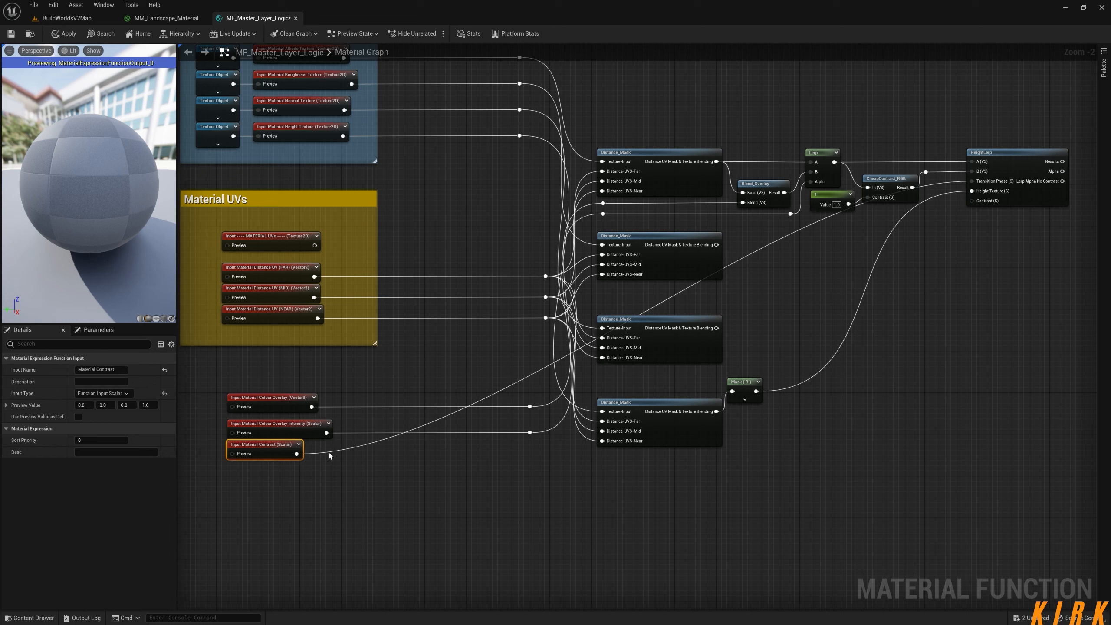
pyautogui.moveTo(297, 425); pyautogui.dragTo(283, 440)
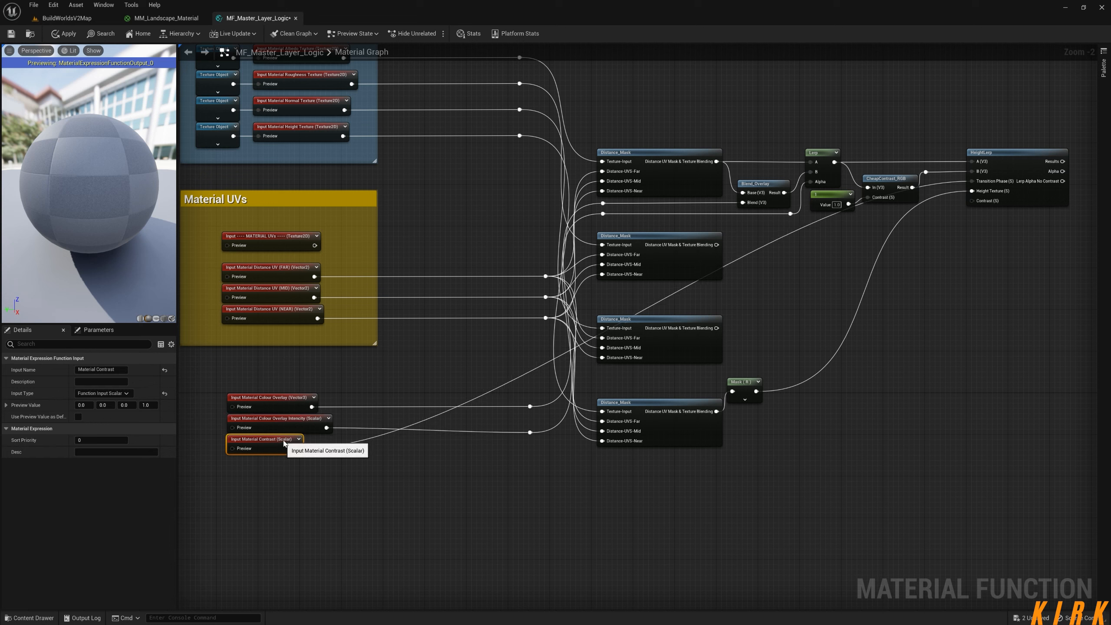
# Add a reroute point to the Material Contrast wire, line it up below the colour overlay reroutes, and straighten the Intensity reroute
pyautogui.click(319, 457)
pyautogui.doubleClick(320, 446)
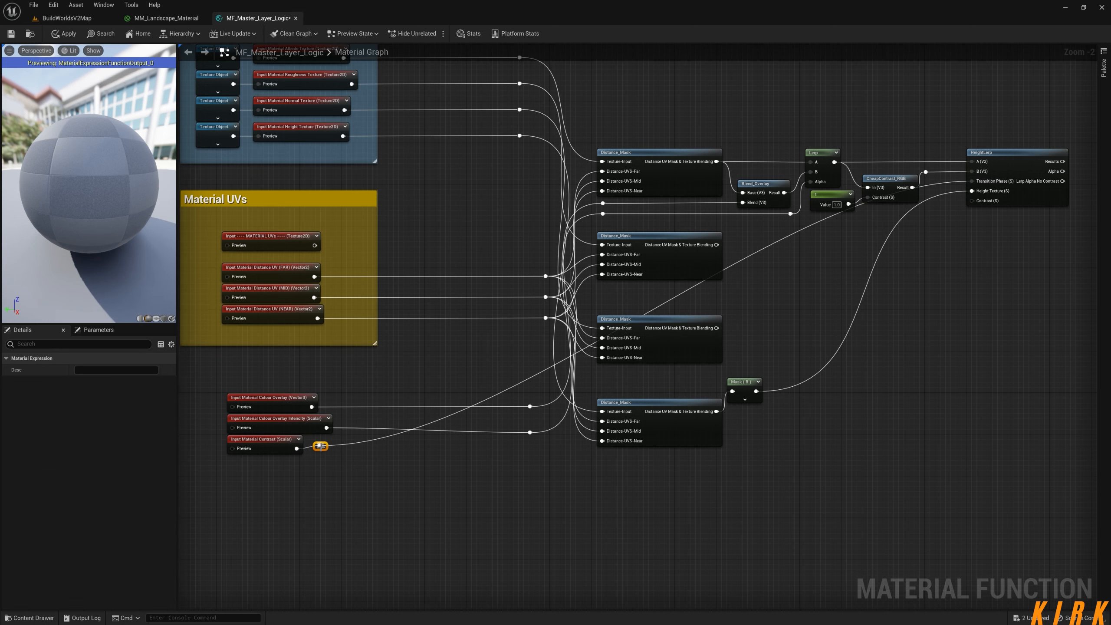
pyautogui.moveTo(325, 451); pyautogui.dragTo(537, 455)
pyautogui.click(537, 438)
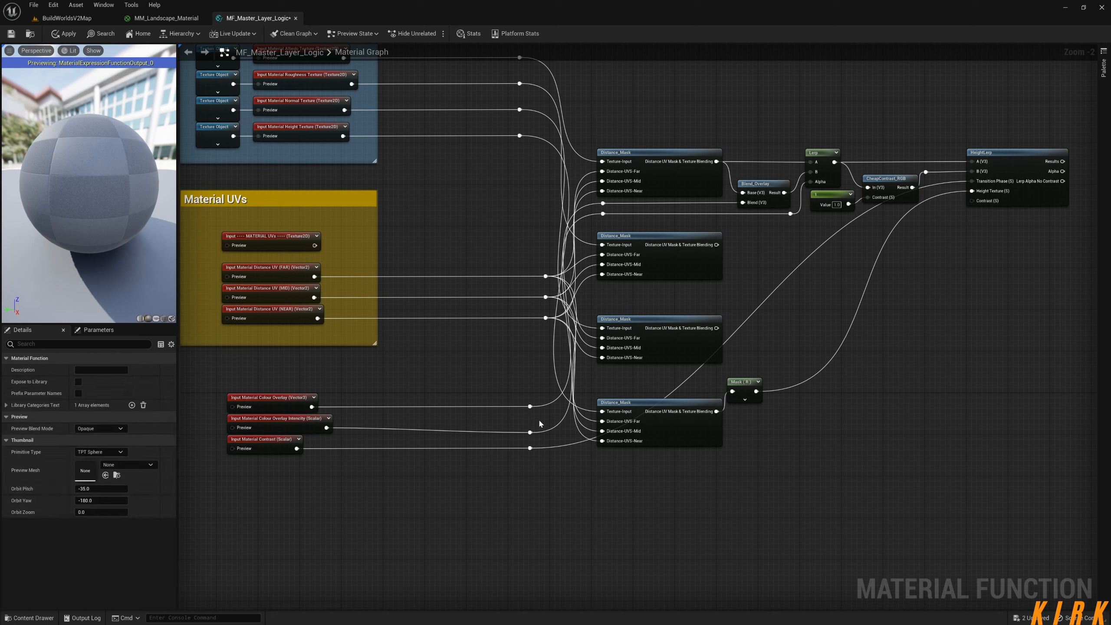
pyautogui.click(531, 432)
pyautogui.moveTo(537, 437); pyautogui.dragTo(537, 432)
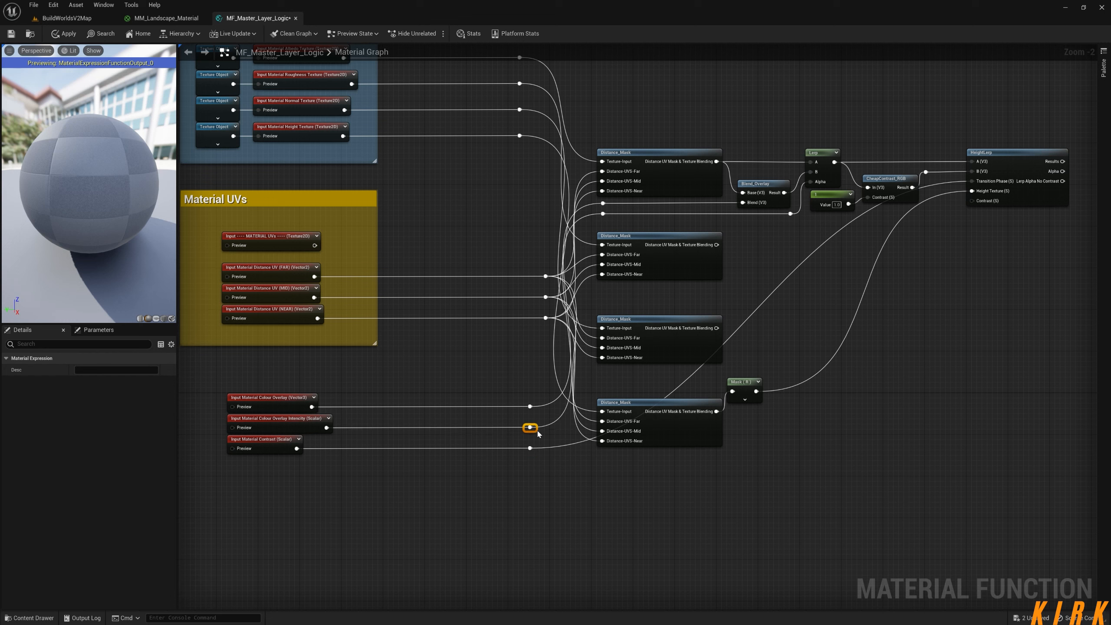
pyautogui.click(567, 446)
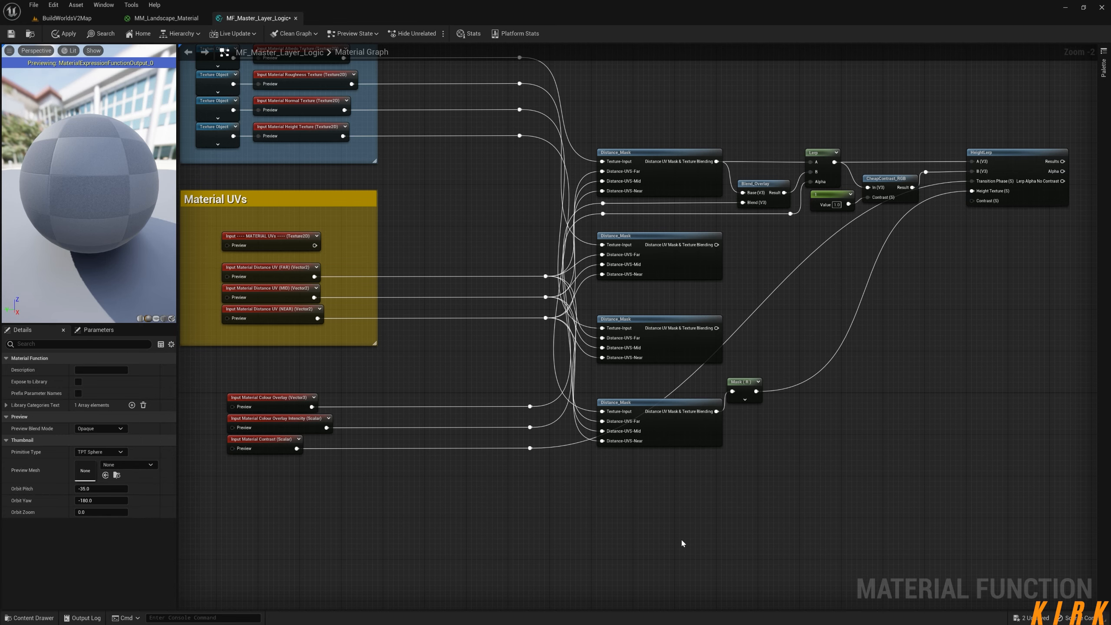
# Route the Material Contrast wire through two more reroute points, one below the first Distance_Mask and one below CheapContrast_RGB
pyautogui.moveTo(969, 358); pyautogui.dragTo(752, 431, button='right')
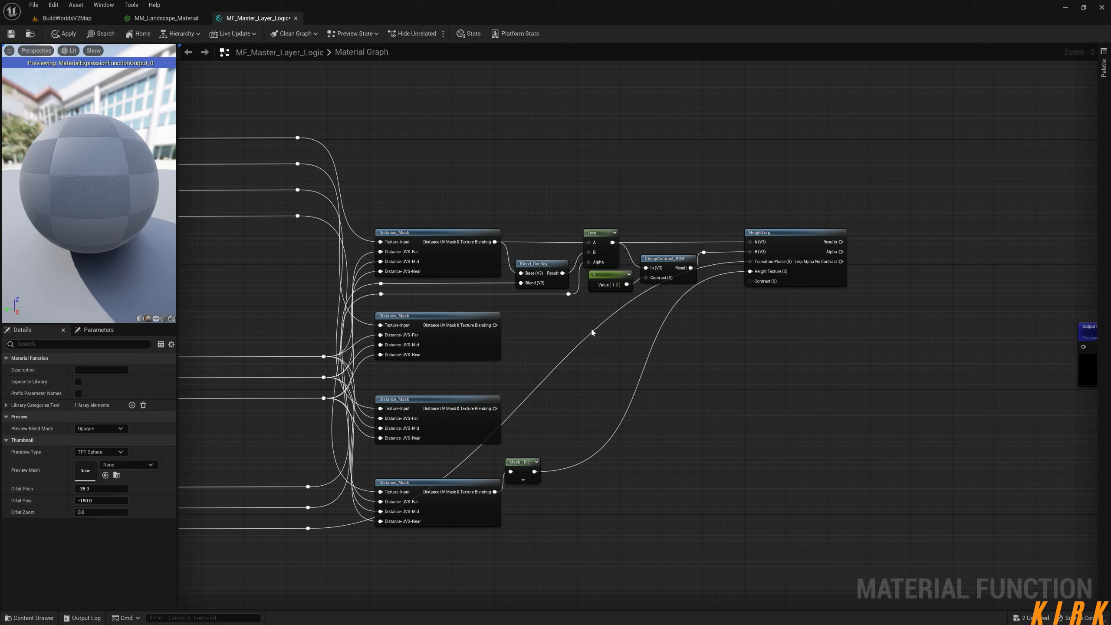
pyautogui.doubleClick(573, 359)
pyautogui.moveTo(573, 360); pyautogui.dragTo(390, 308)
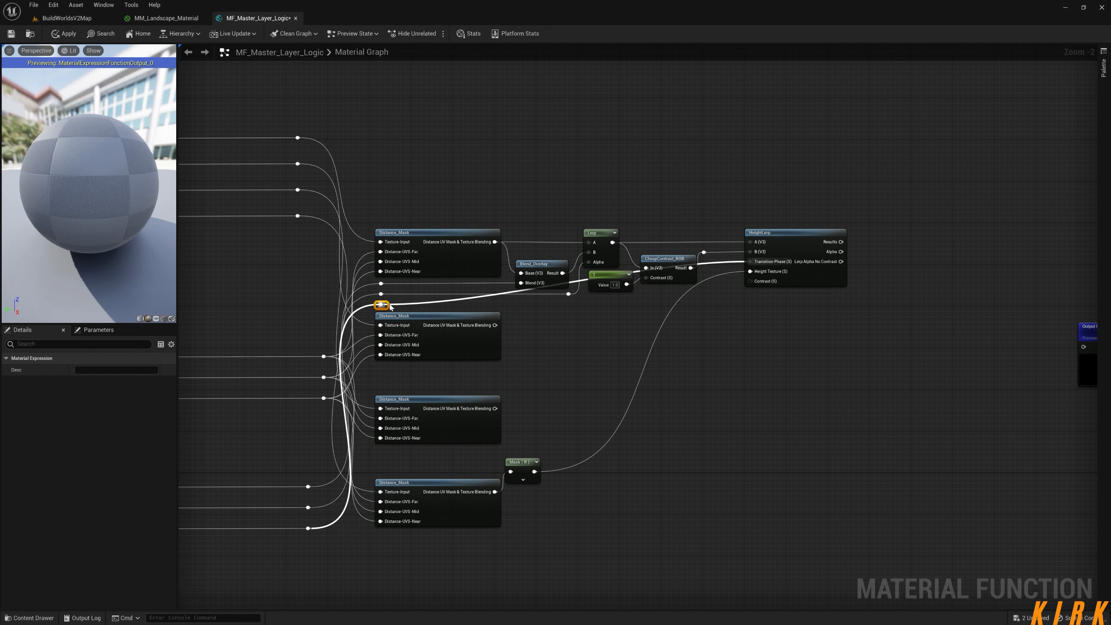
pyautogui.doubleClick(417, 304)
pyautogui.moveTo(422, 306); pyautogui.dragTo(640, 311)
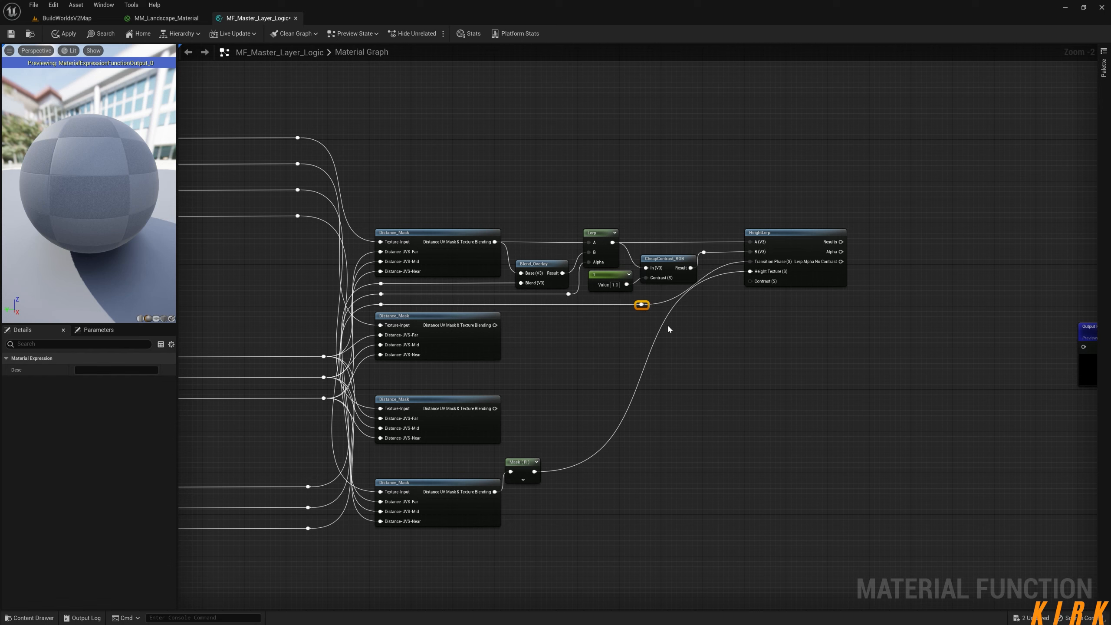
# Add a reroute point to the Height Texture wire and place it just below the Material Contrast reroute near CheapContrast_RGB
pyautogui.doubleClick(732, 272)
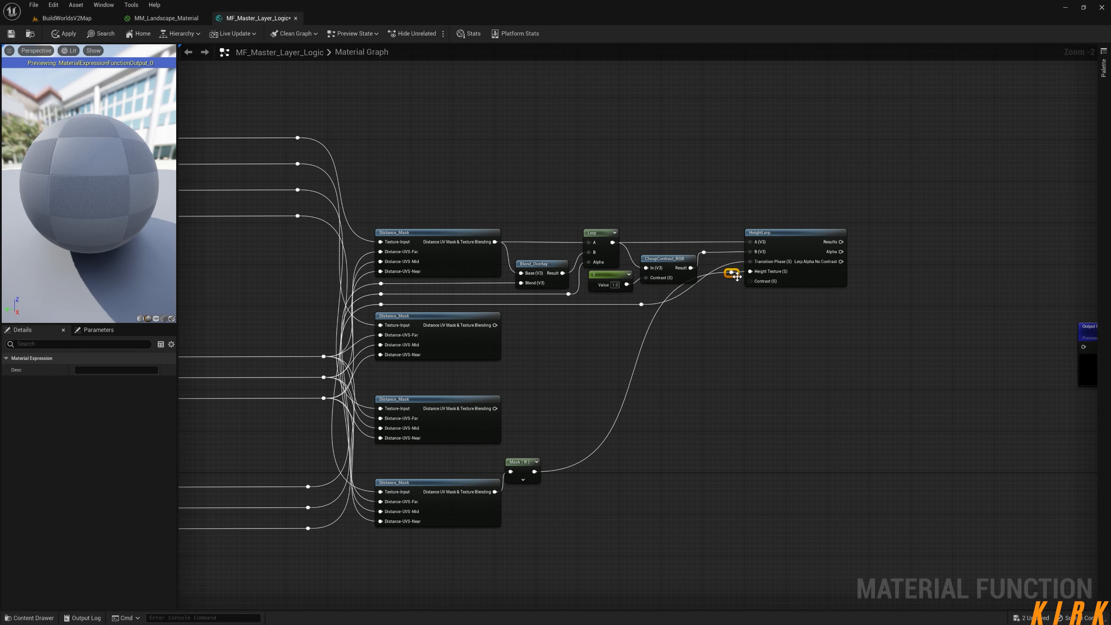
pyautogui.moveTo(738, 279); pyautogui.dragTo(649, 318)
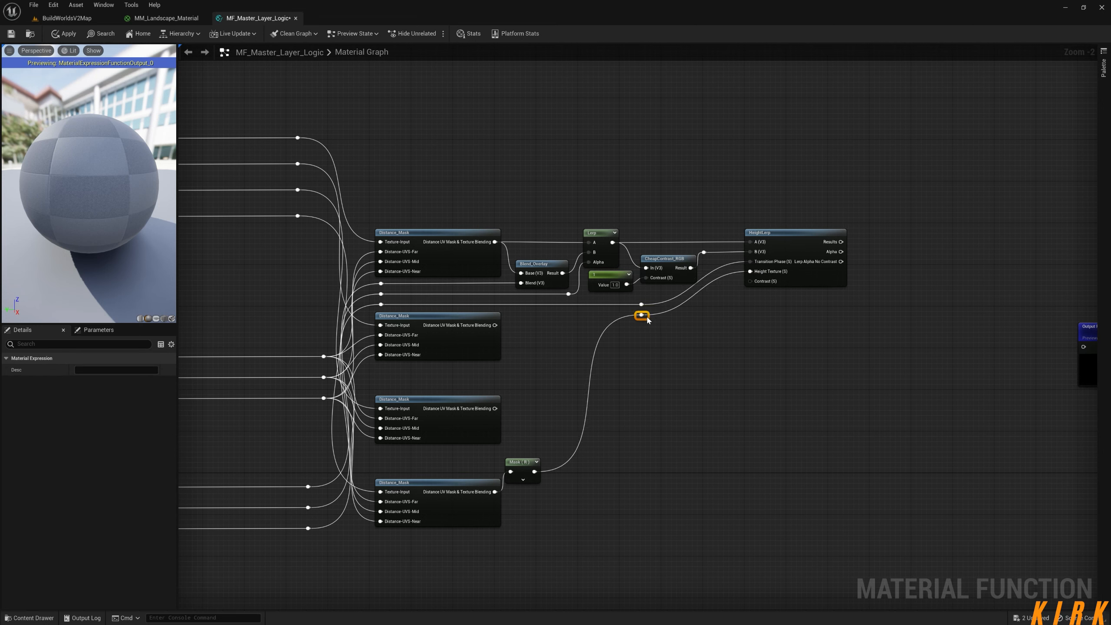
pyautogui.click(618, 375)
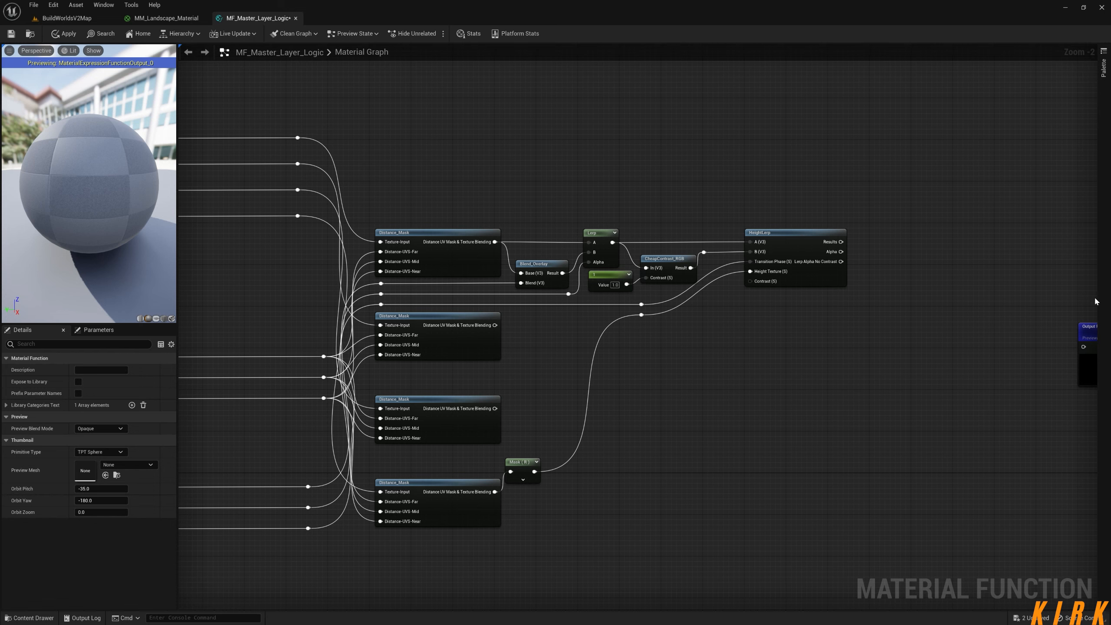
# Add a SetMaterialAttributes node between HeightLerp and Output Result, moving Output Result farther away to make room
pyautogui.moveTo(1093, 333); pyautogui.dragTo(894, 311, button='right')
pyautogui.moveTo(893, 311); pyautogui.dragTo(945, 291)
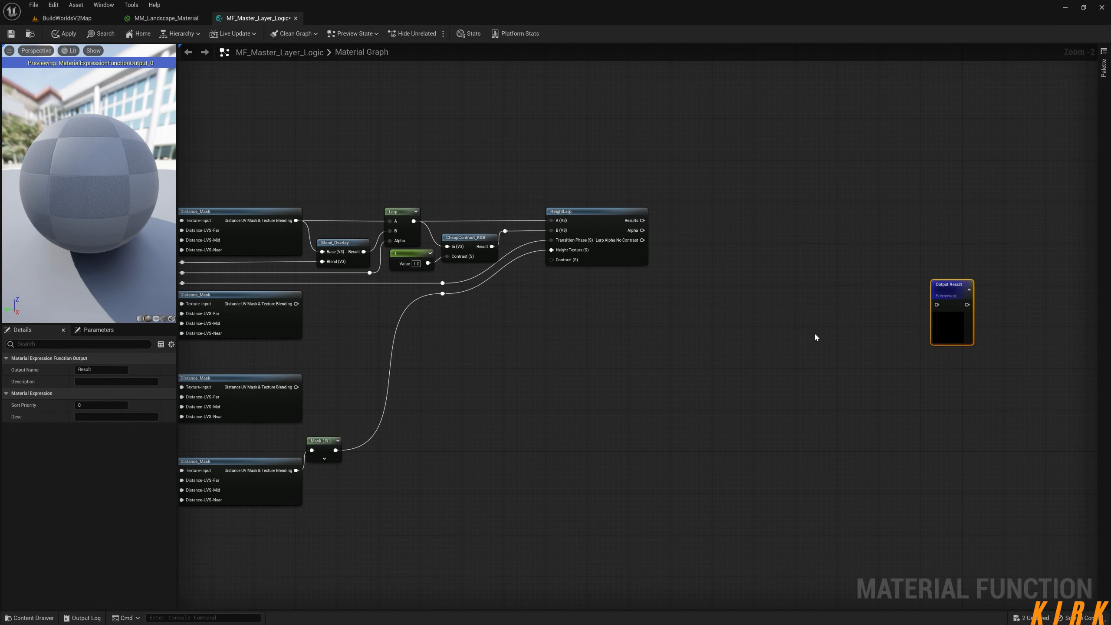
pyautogui.rightClick(810, 311)
pyautogui.write('setmate')
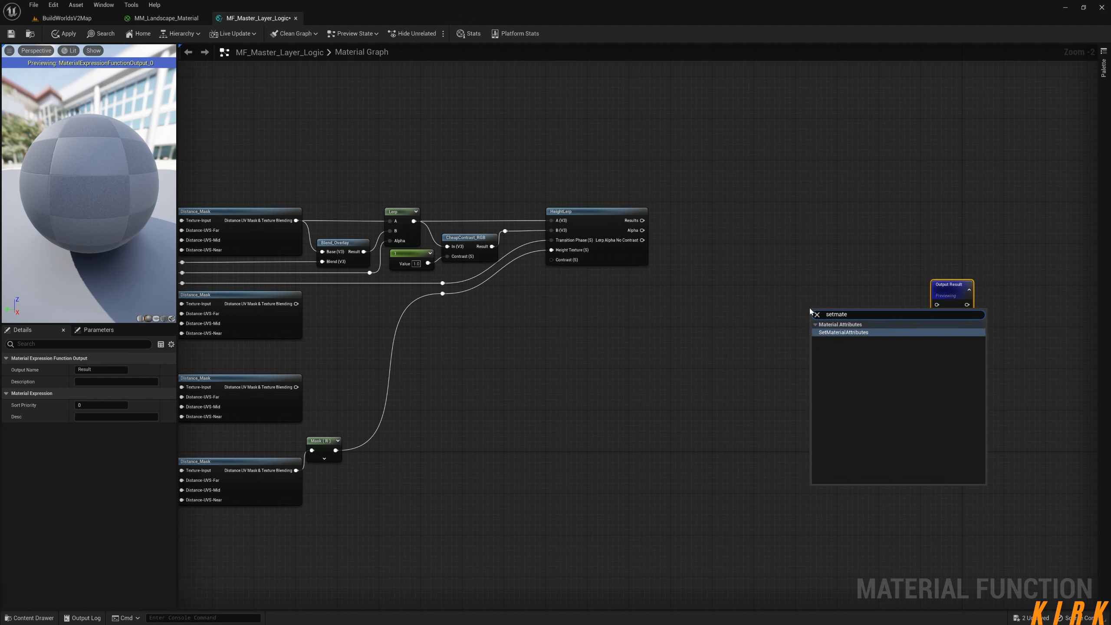
pyautogui.press('Return')
pyautogui.moveTo(811, 311); pyautogui.dragTo(775, 253)
pyautogui.moveTo(940, 288); pyautogui.dragTo(1068, 298)
# Add a MakeMaterialAttributes node and place it directly below the SetMaterialAttributes node
pyautogui.rightClick(878, 291)
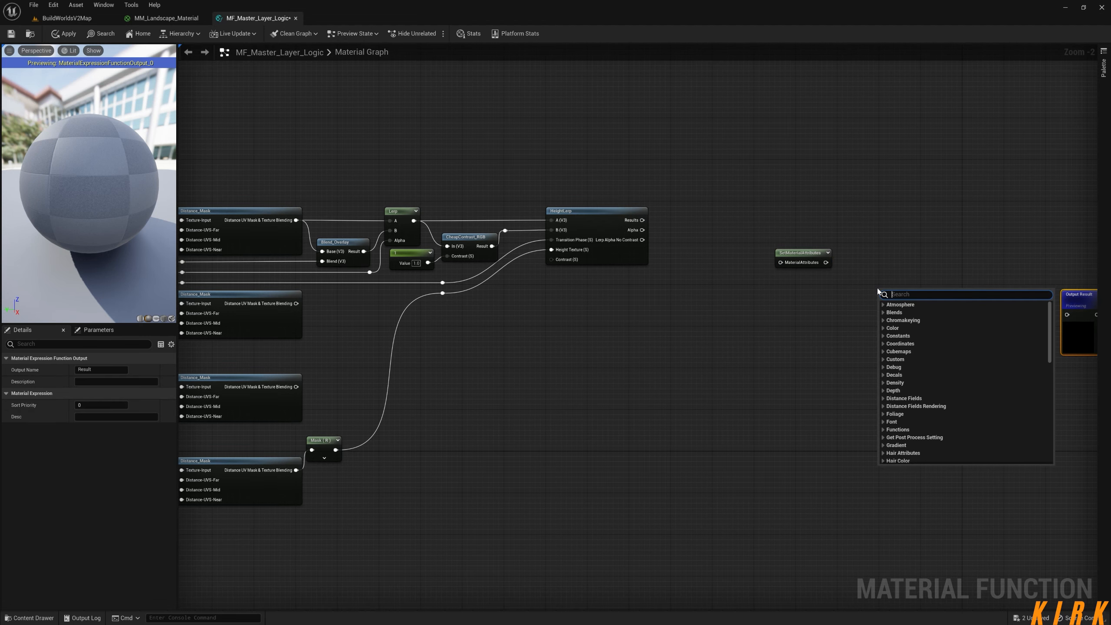
pyautogui.write('makemat')
pyautogui.press('Return')
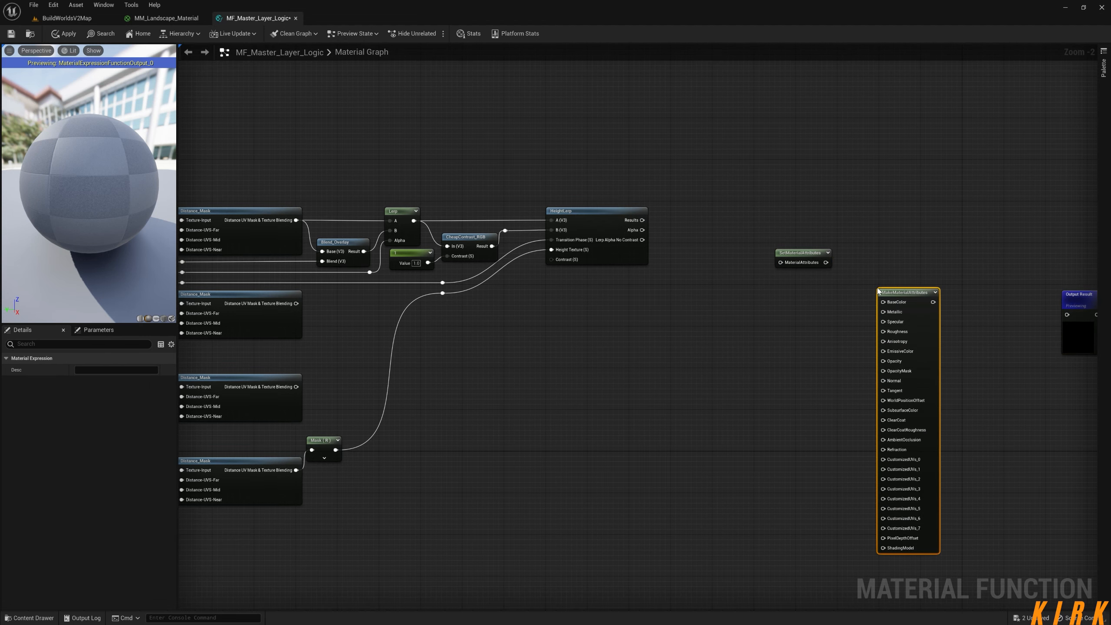
pyautogui.moveTo(879, 290); pyautogui.dragTo(771, 285)
pyautogui.scroll(2, 814, 268)
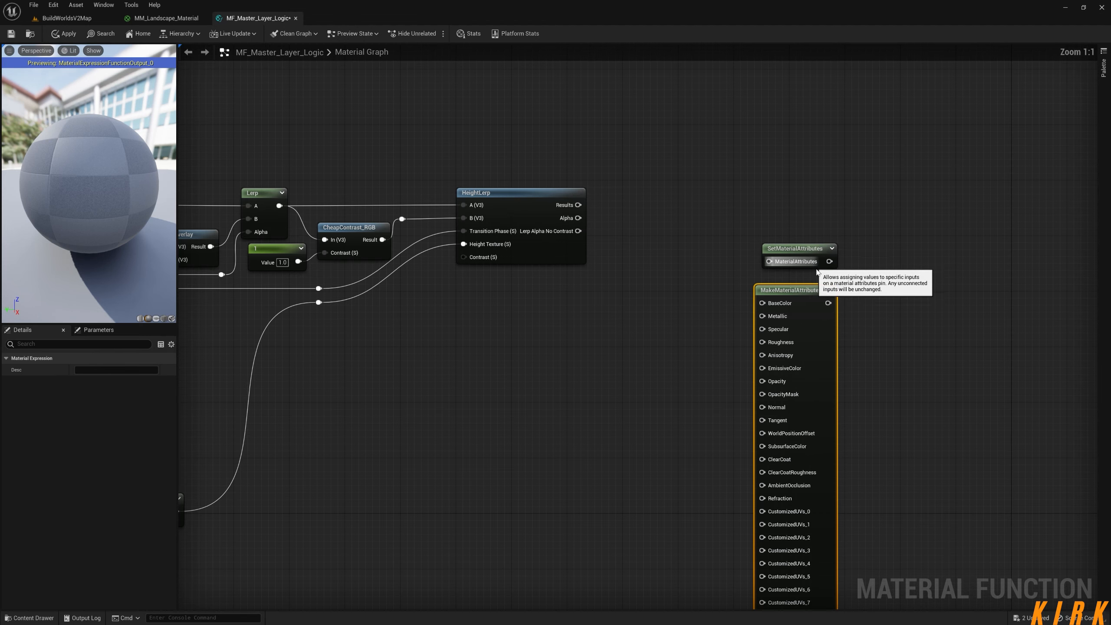
# Move the MakeMaterialAttributes node lower to leave more room beneath the SetMaterialAttributes node
pyautogui.moveTo(830, 315); pyautogui.dragTo(807, 184, button='right')
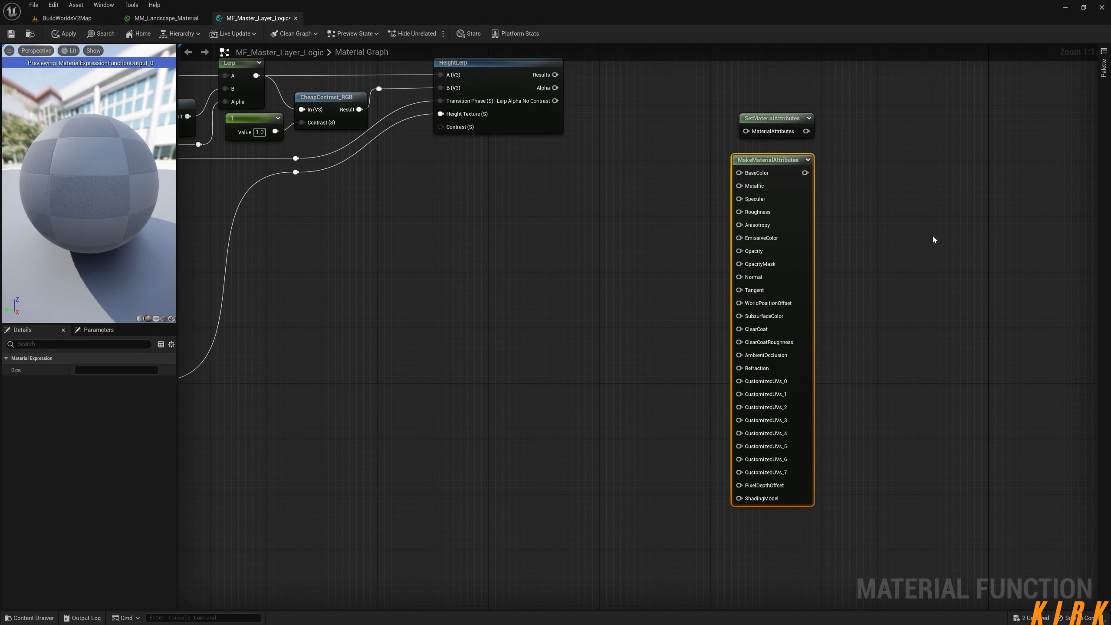
pyautogui.moveTo(787, 159); pyautogui.dragTo(794, 201)
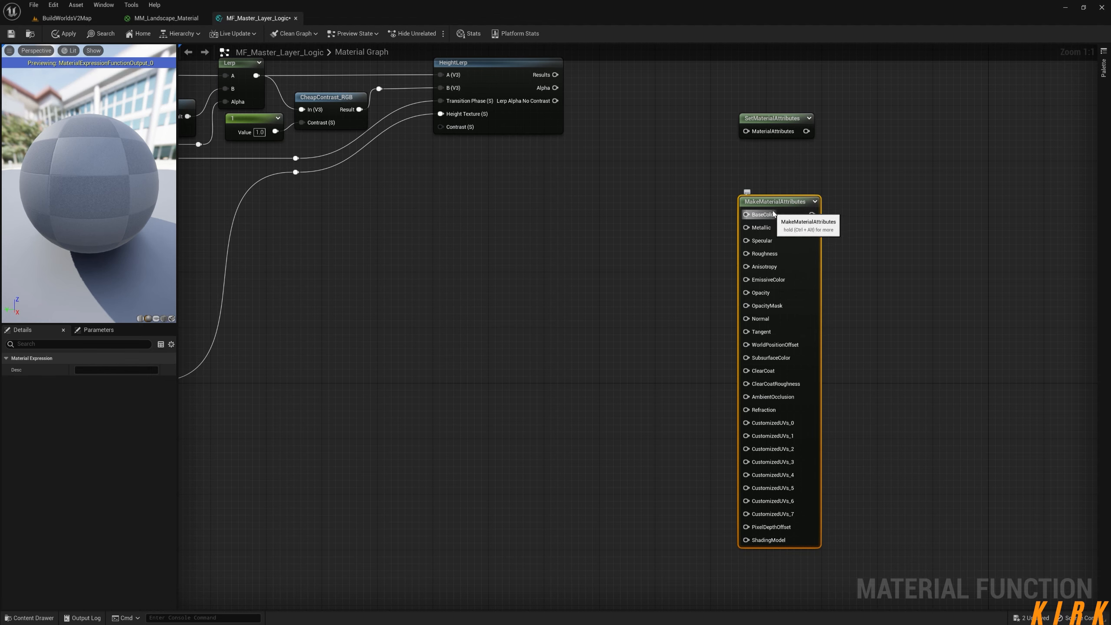
pyautogui.moveTo(819, 124); pyautogui.dragTo(824, 241, button='right')
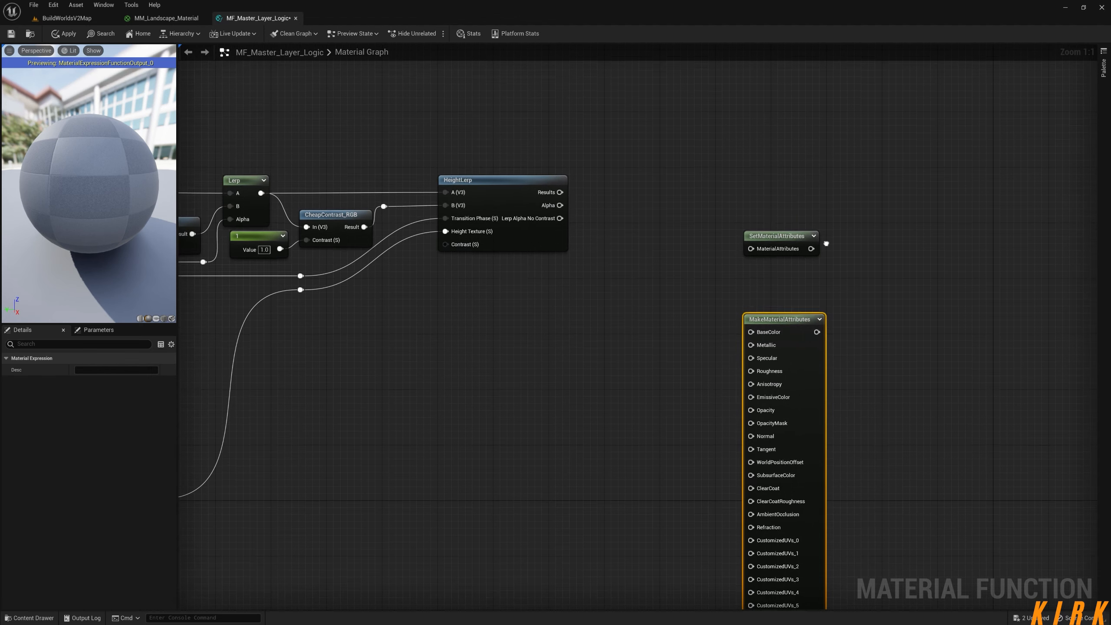
# Add four attribute set type entries to the SetMaterialAttributes node, keeping BaseColor as the first
pyautogui.click(800, 250)
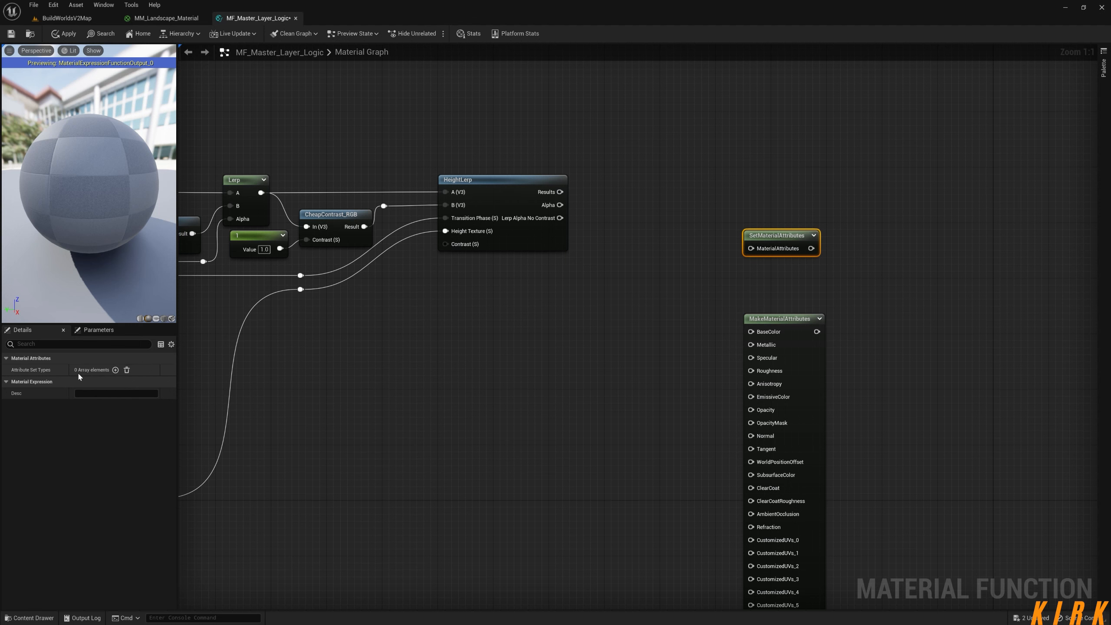
pyautogui.click(116, 370)
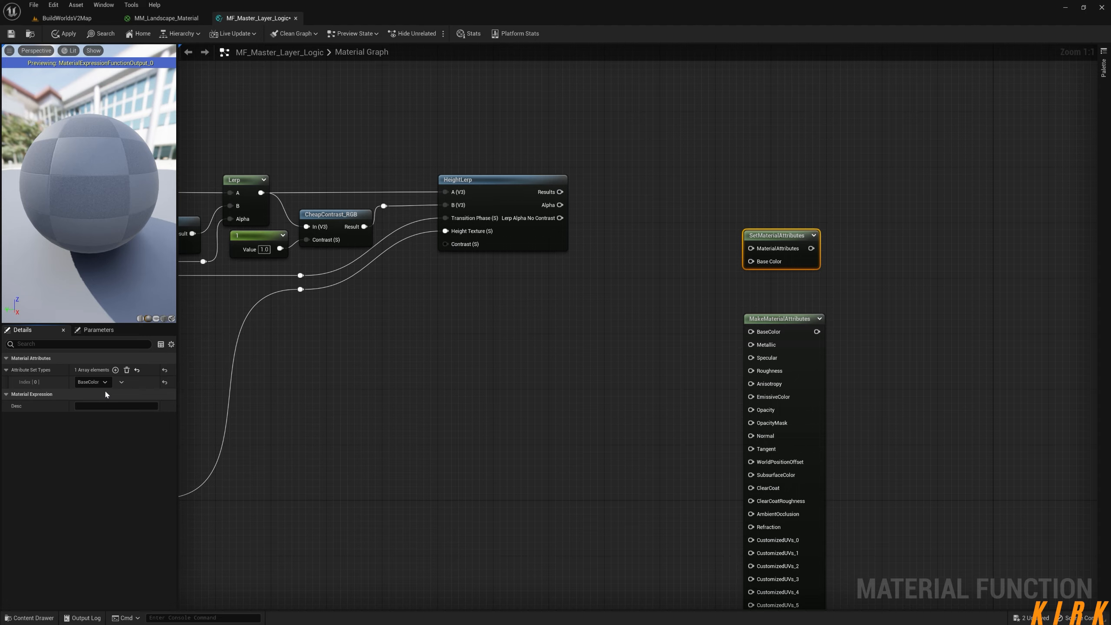
pyautogui.moveTo(304, 443); pyautogui.dragTo(579, 395, button='right')
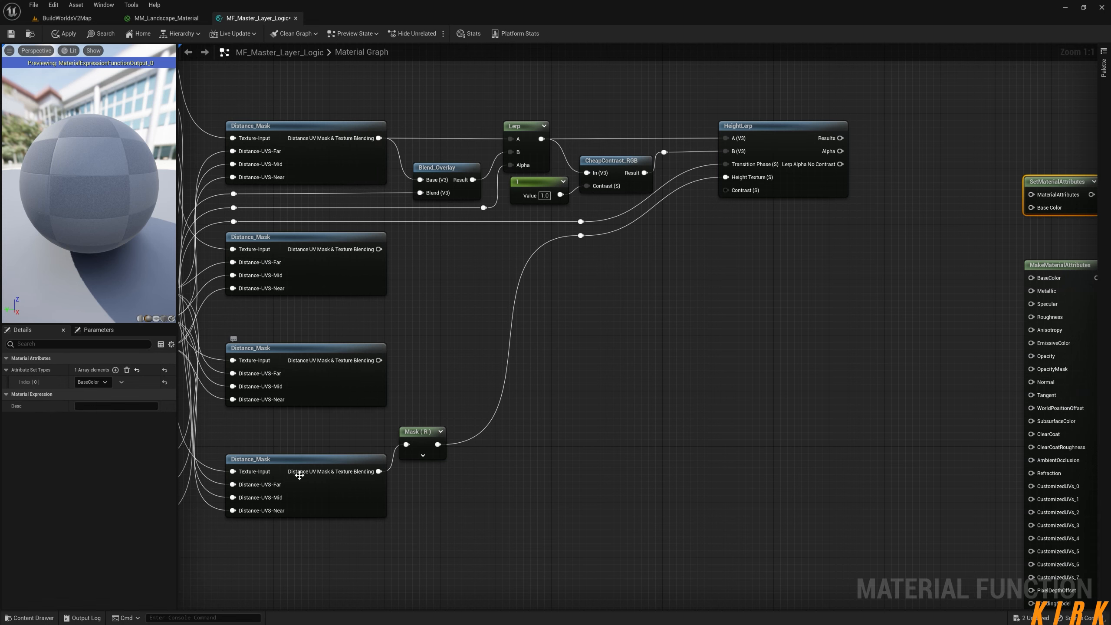
pyautogui.moveTo(758, 332); pyautogui.dragTo(524, 466, button='right')
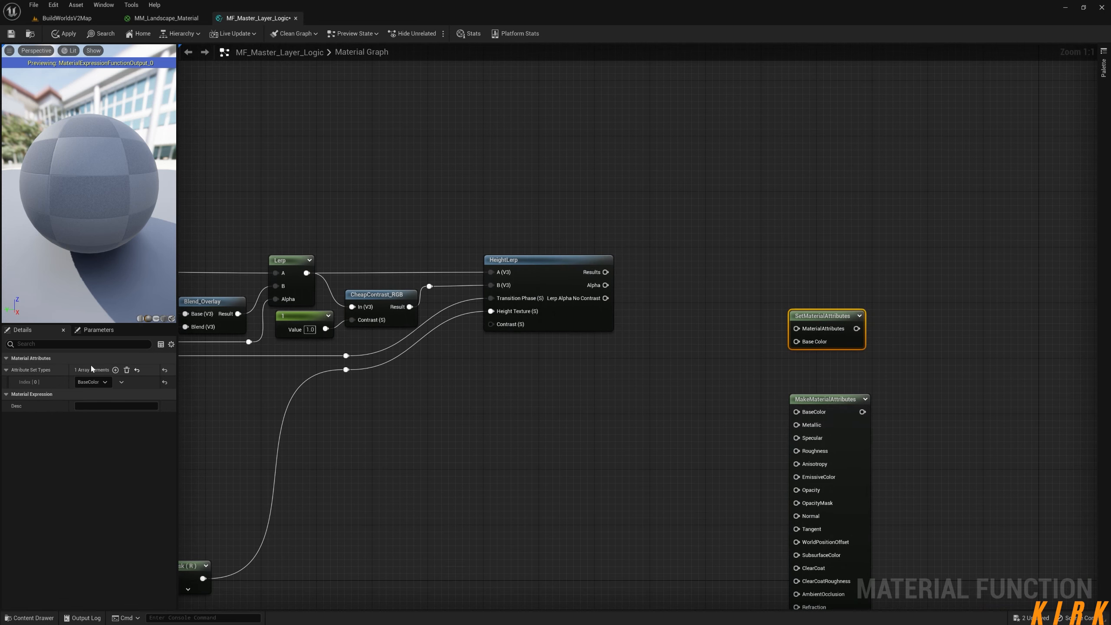
pyautogui.click(115, 370)
pyautogui.click(116, 370)
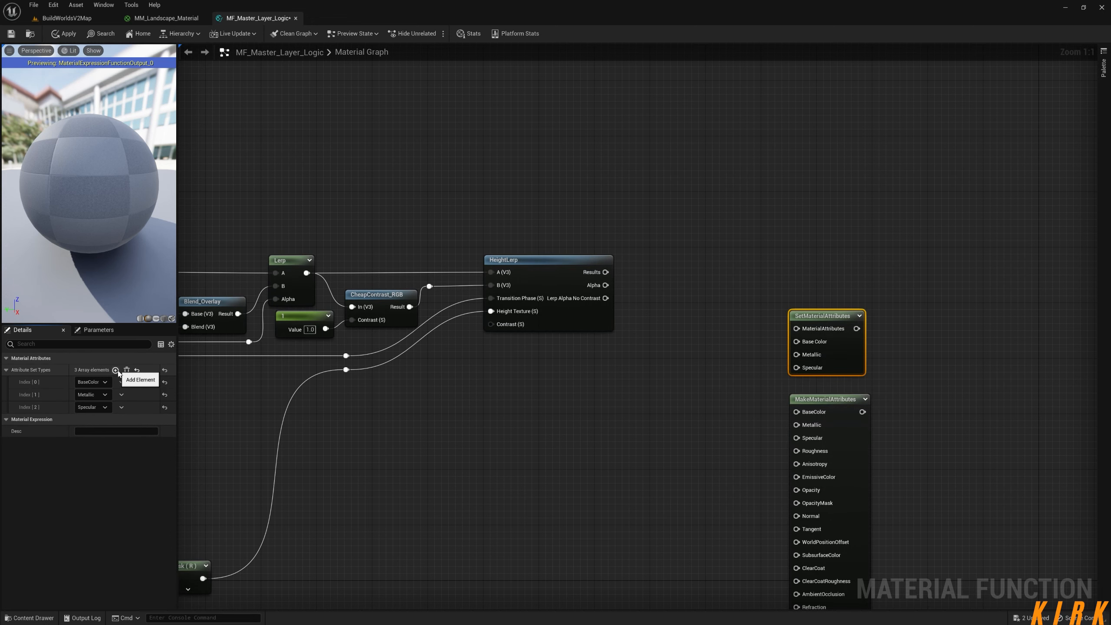
pyautogui.click(115, 370)
# Set the second, third and fourth attribute set types of SetMaterialAttributes to Roughness, Normal and Opacity
pyautogui.click(105, 394)
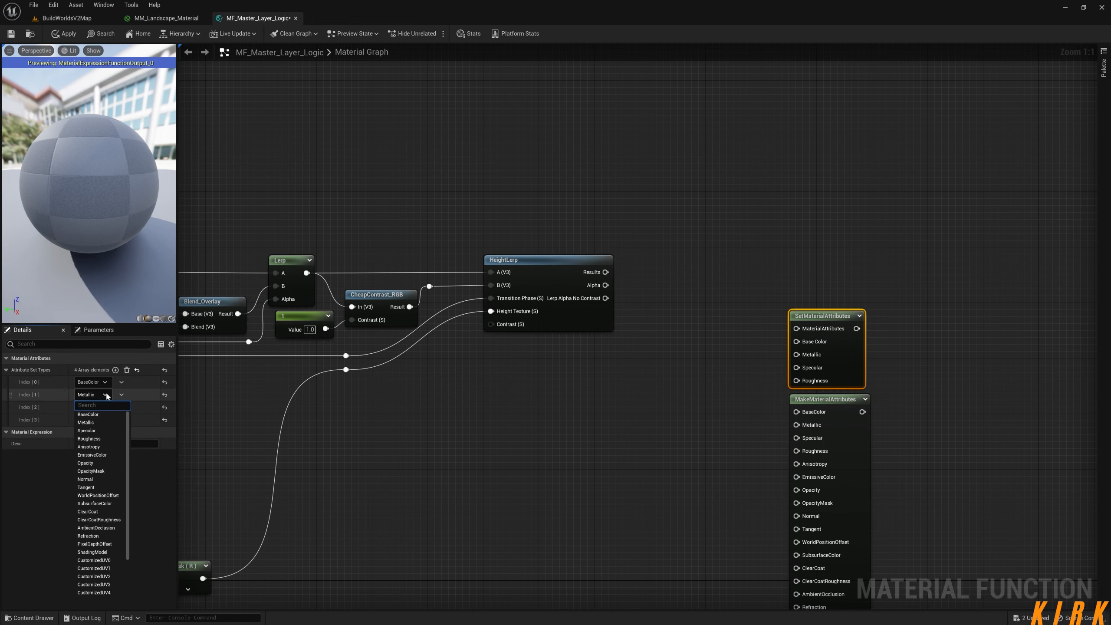
pyautogui.click(89, 439)
pyautogui.click(106, 408)
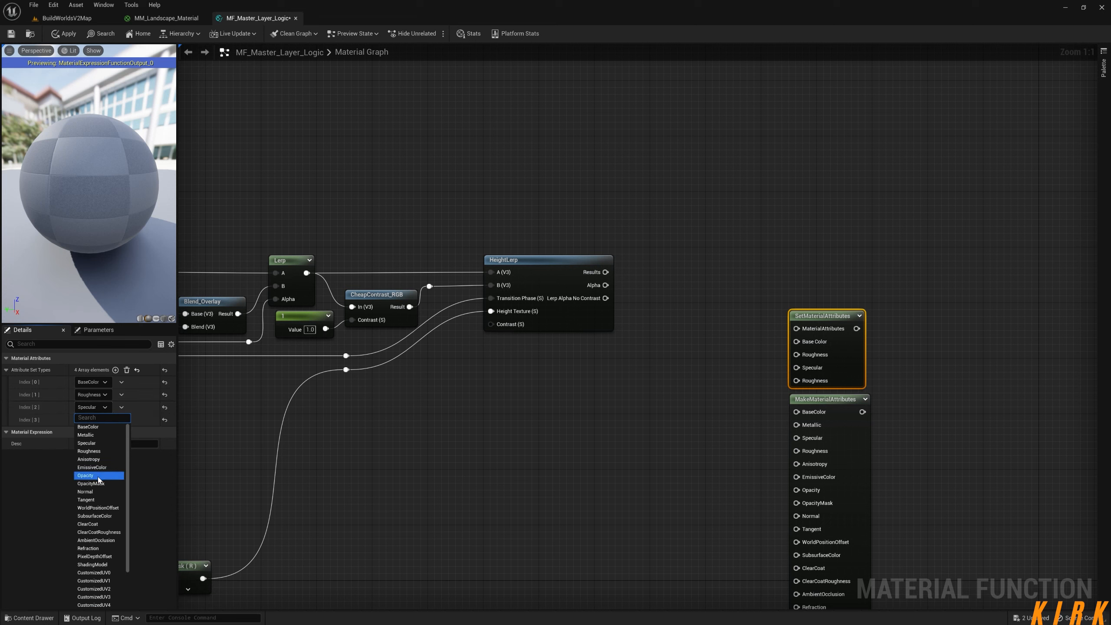
pyautogui.click(100, 491)
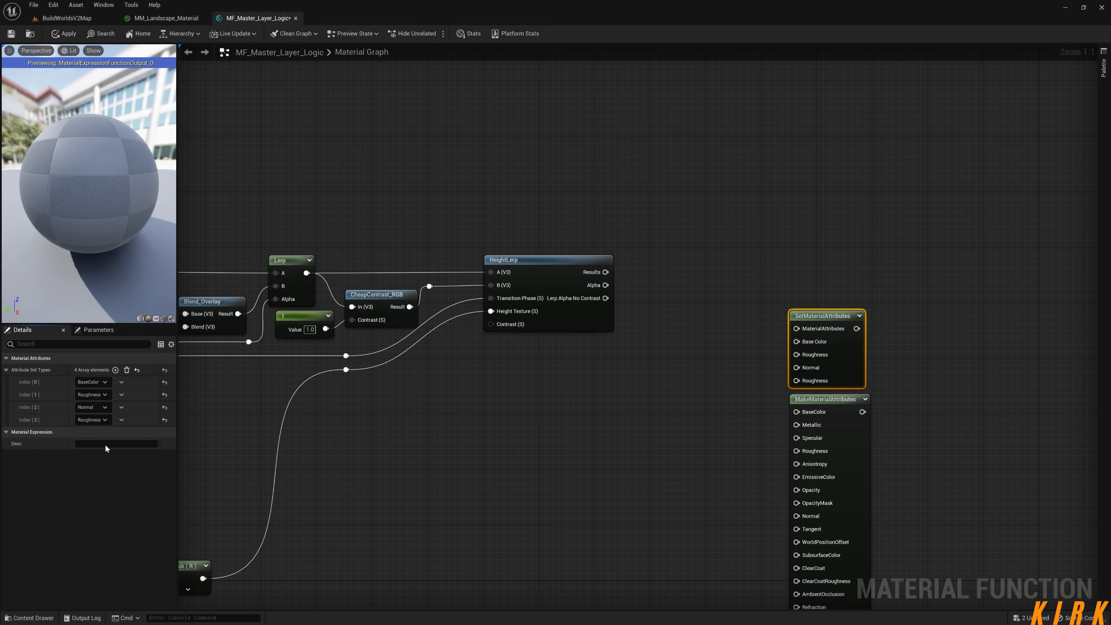
pyautogui.click(108, 421)
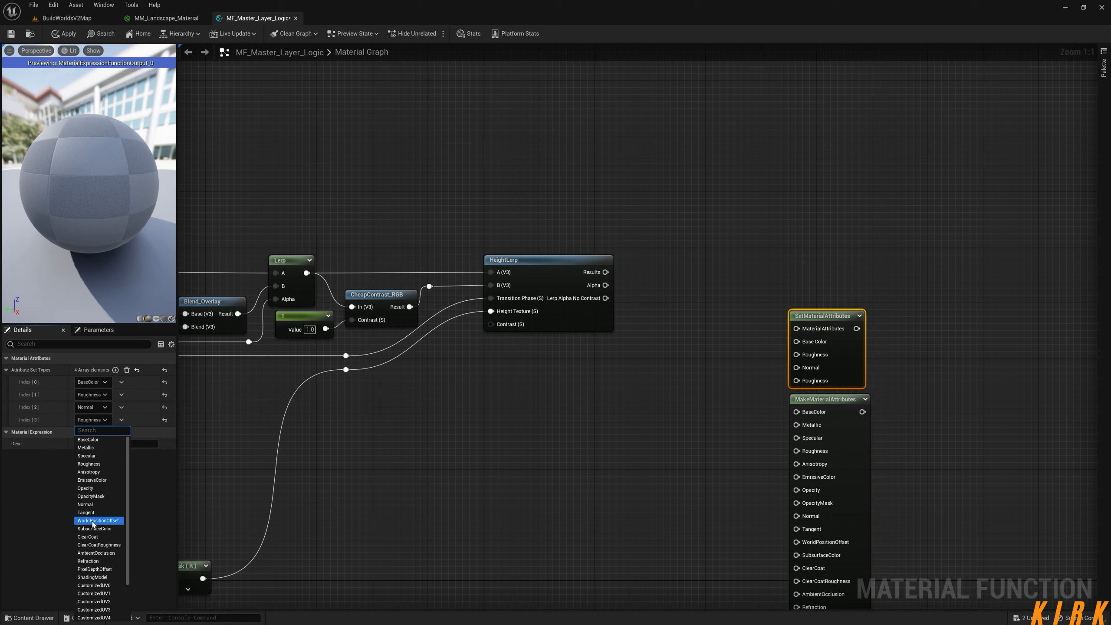
pyautogui.click(86, 488)
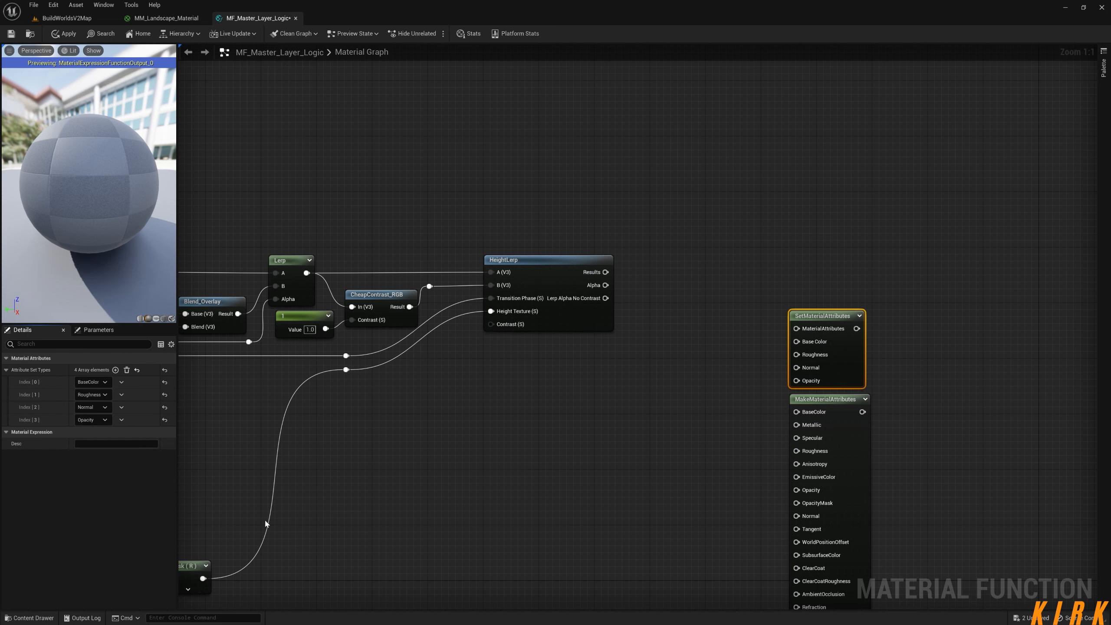
# Open the HeightLerp function to examine how its Results and Alpha outputs are wired, and close it without applying changes
pyautogui.moveTo(783, 312); pyautogui.dragTo(564, 300, button='right')
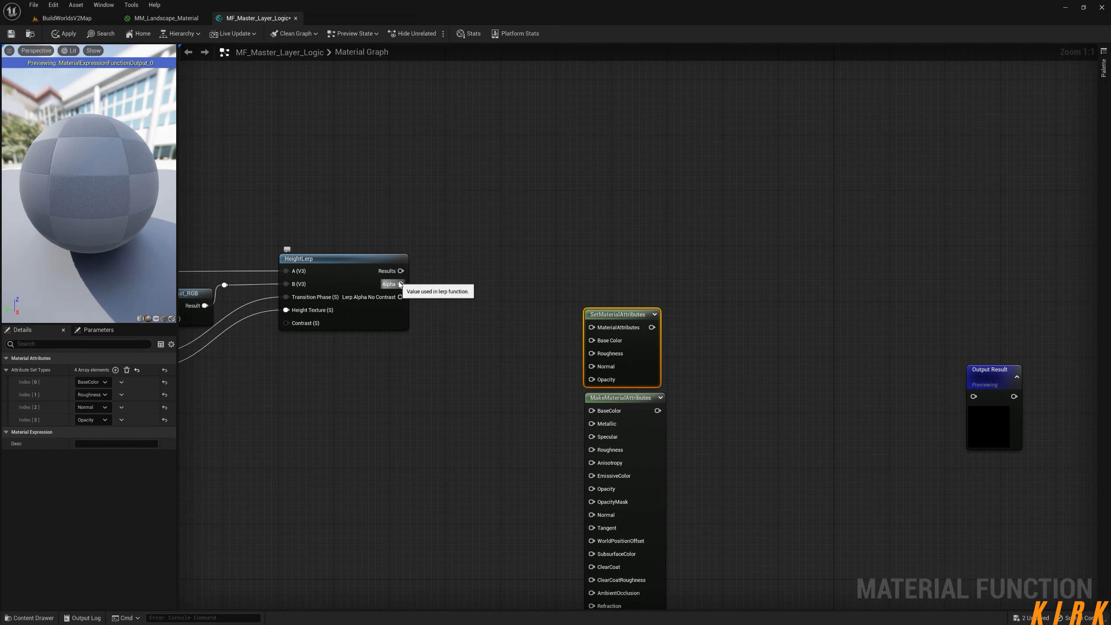
pyautogui.moveTo(400, 283); pyautogui.dragTo(538, 373)
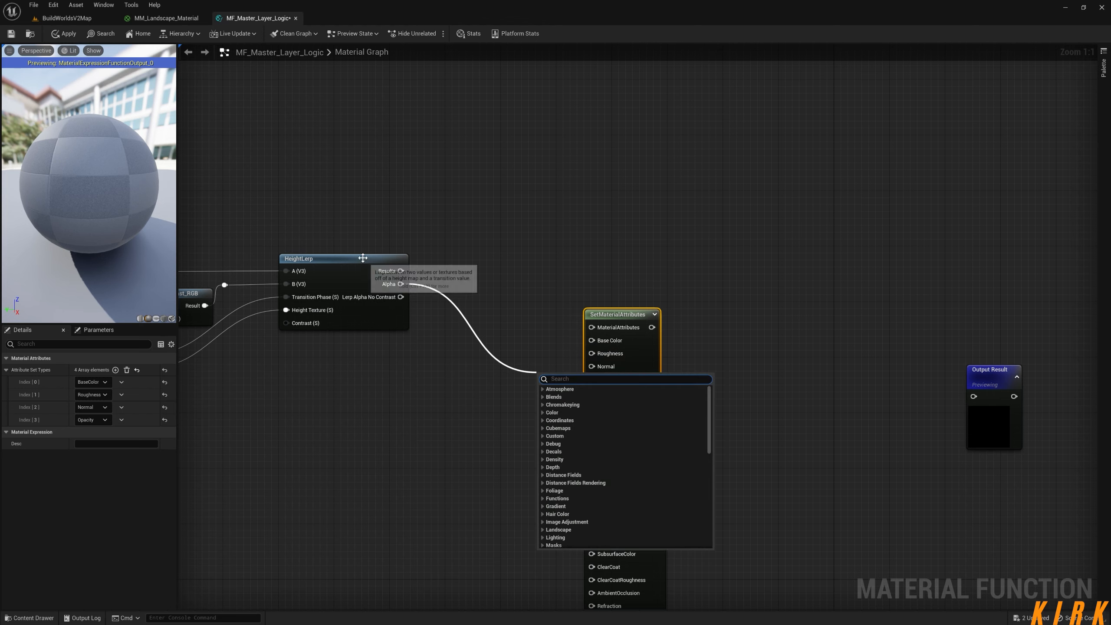
pyautogui.click(363, 257)
pyautogui.doubleClick(363, 258)
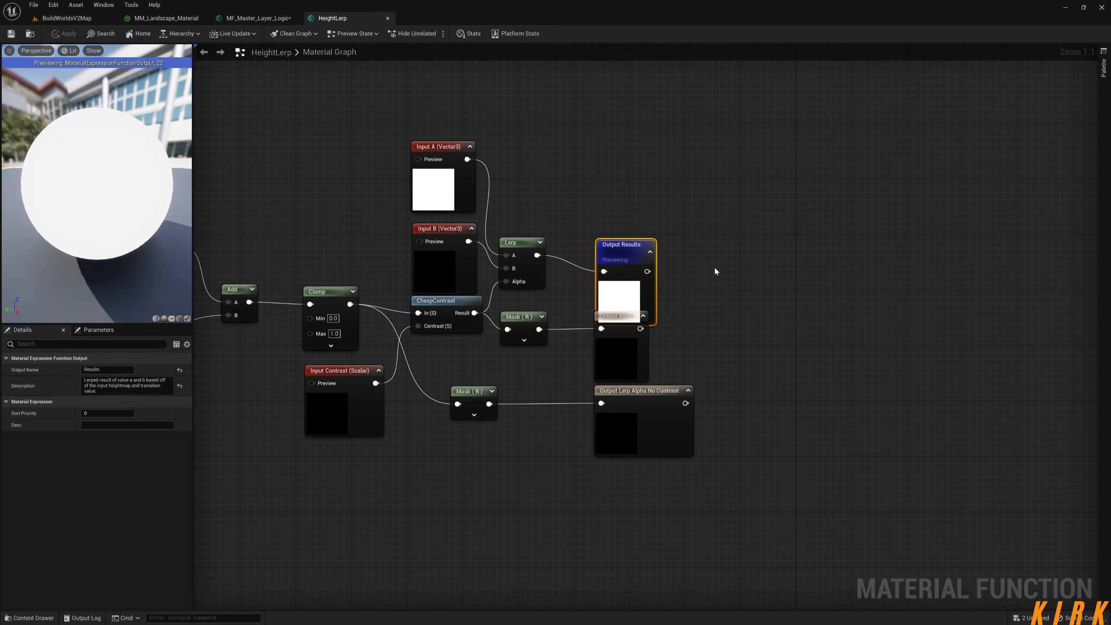
pyautogui.moveTo(636, 252); pyautogui.dragTo(646, 205)
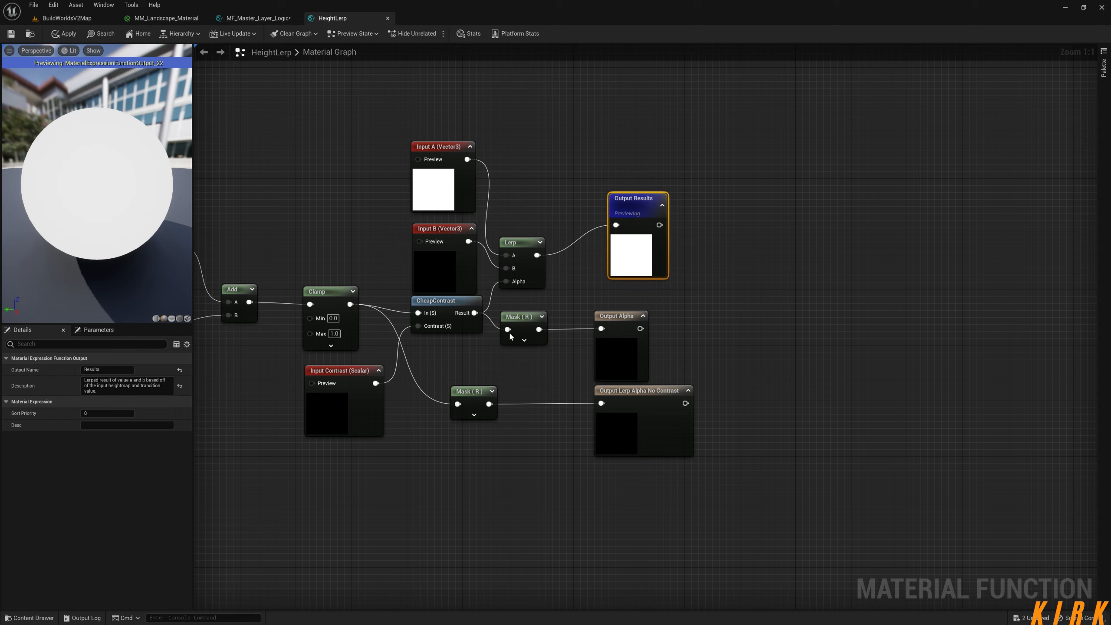
pyautogui.click(387, 19)
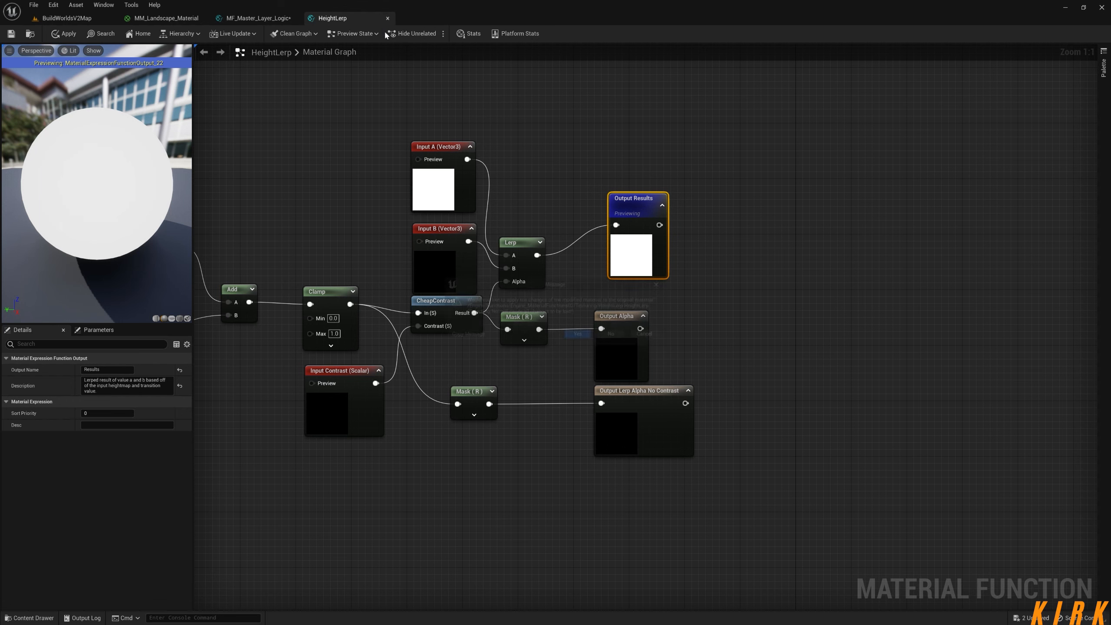
pyautogui.click(619, 338)
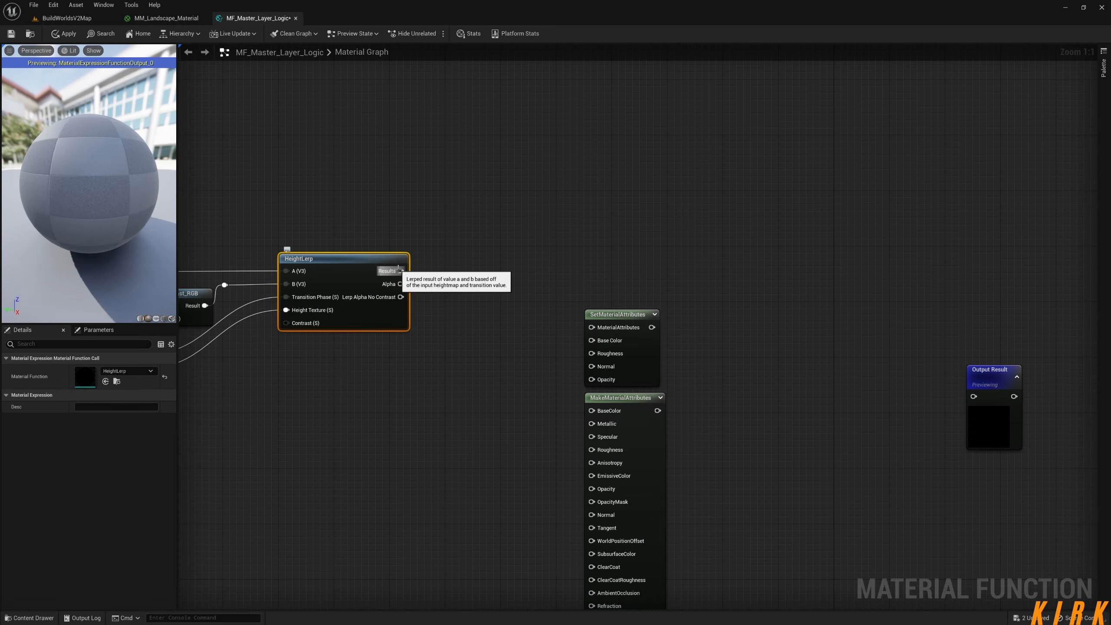
# Connect HeightLerp's Results output to the Base Color input of SetMaterialAttributes and delete the MakeMaterialAttributes node
pyautogui.moveTo(400, 271); pyautogui.dragTo(591, 341)
pyautogui.moveTo(740, 456); pyautogui.dragTo(678, 329, button='right')
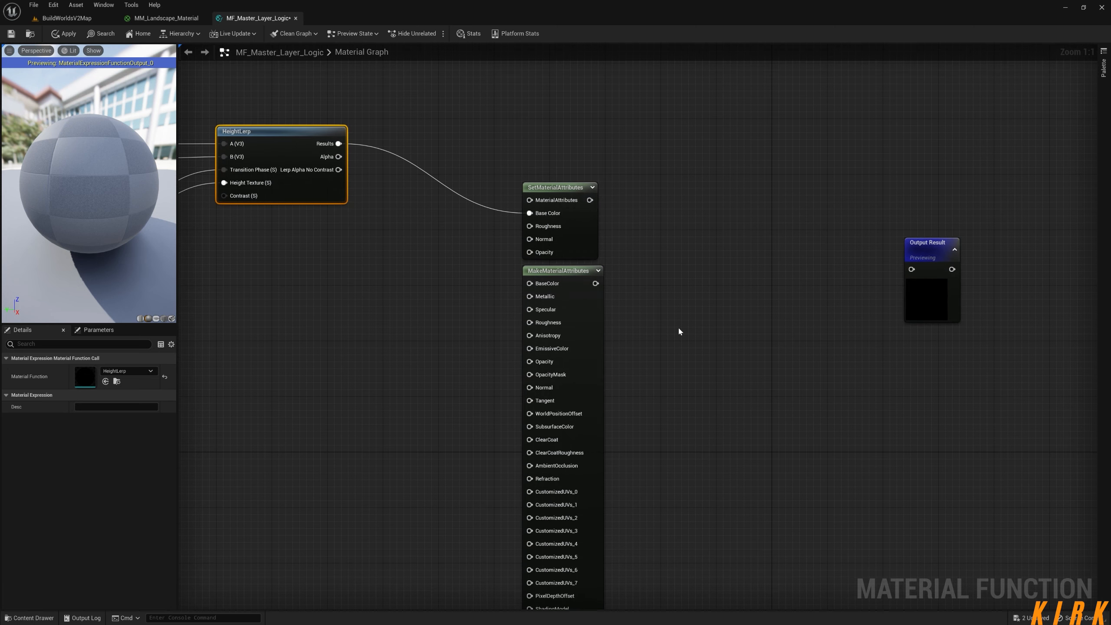
pyautogui.moveTo(679, 309); pyautogui.dragTo(507, 373)
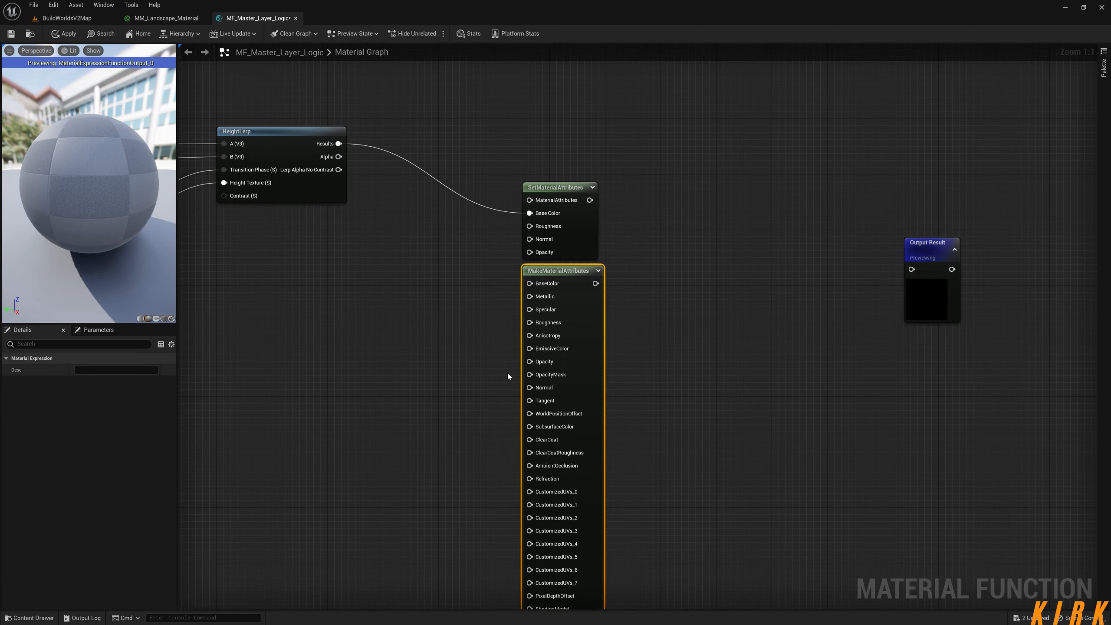
pyautogui.press('Delete')
# Connect the SetMaterialAttributes output to the Output Result node
pyautogui.moveTo(591, 205); pyautogui.dragTo(622, 238, button='right')
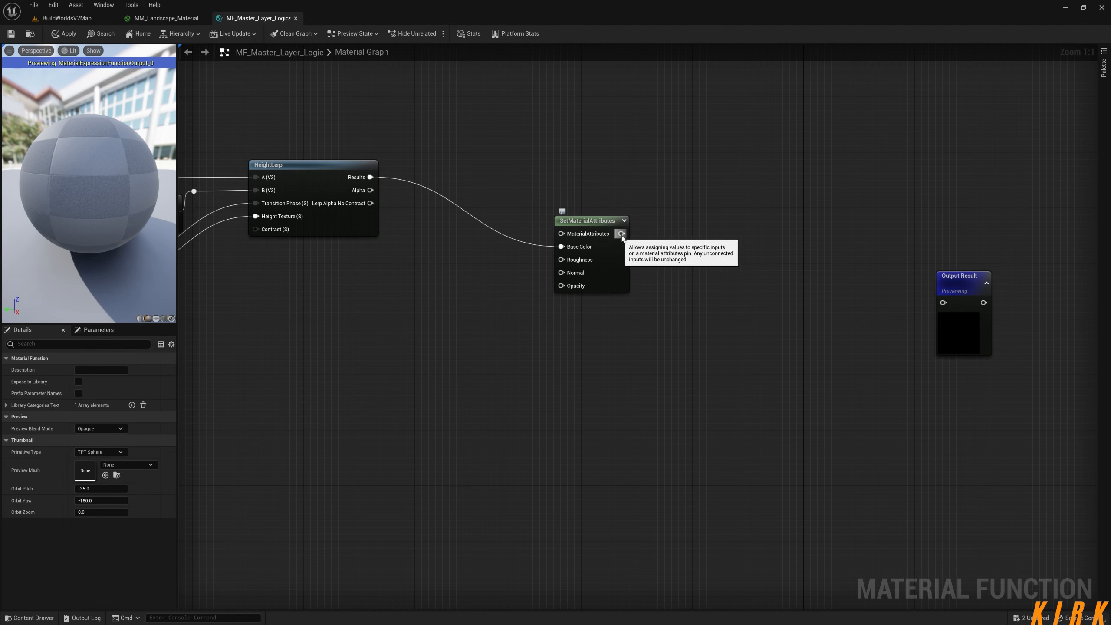
pyautogui.moveTo(622, 238); pyautogui.dragTo(943, 303)
pyautogui.moveTo(551, 388); pyautogui.dragTo(623, 415, button='right')
pyautogui.moveTo(511, 392); pyautogui.dragTo(708, 403, button='right')
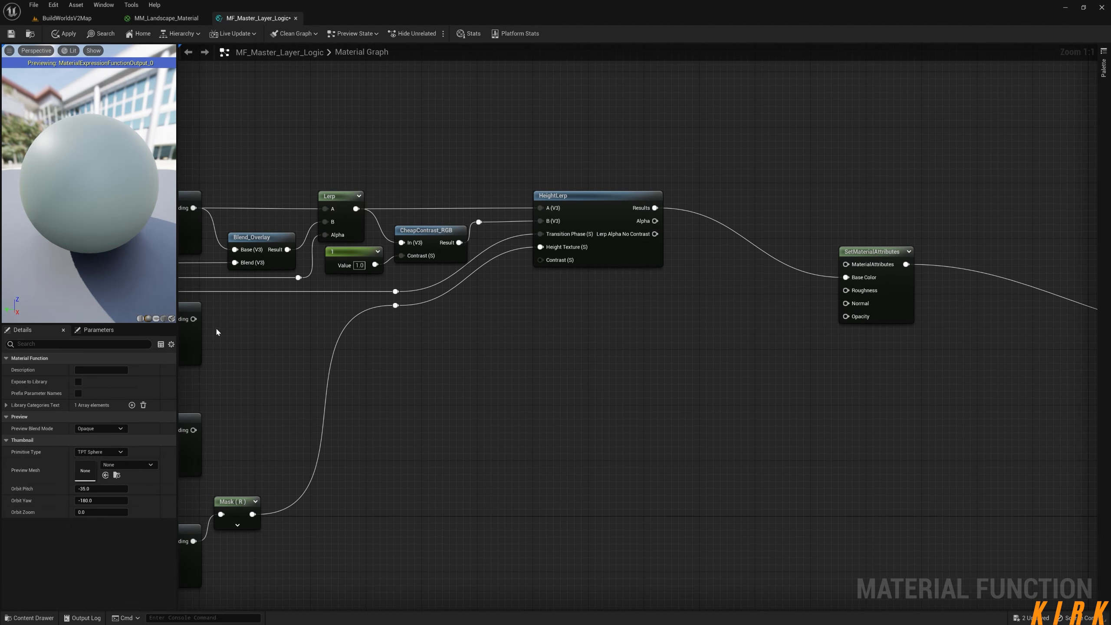
# Examine the DefaultTexture used by the albedo Texture Object and compare it with the material shown on the preview sphere
pyautogui.moveTo(114, 258)
pyautogui.mouseDown()
pyautogui.moveTo(88, 245)
pyautogui.moveTo(65, 197)
pyautogui.moveTo(82, 239)
pyautogui.moveTo(114, 251)
pyautogui.mouseUp()
pyautogui.moveTo(268, 306); pyautogui.dragTo(895, 418, button='right')
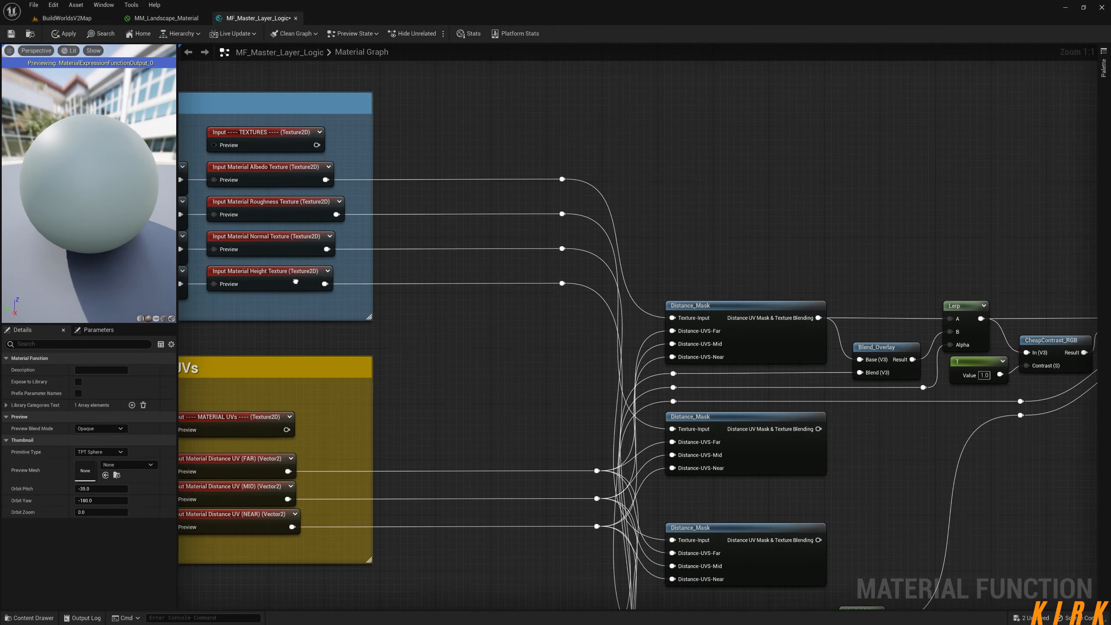
pyautogui.moveTo(214, 227); pyautogui.dragTo(474, 325, button='right')
pyautogui.click(425, 273)
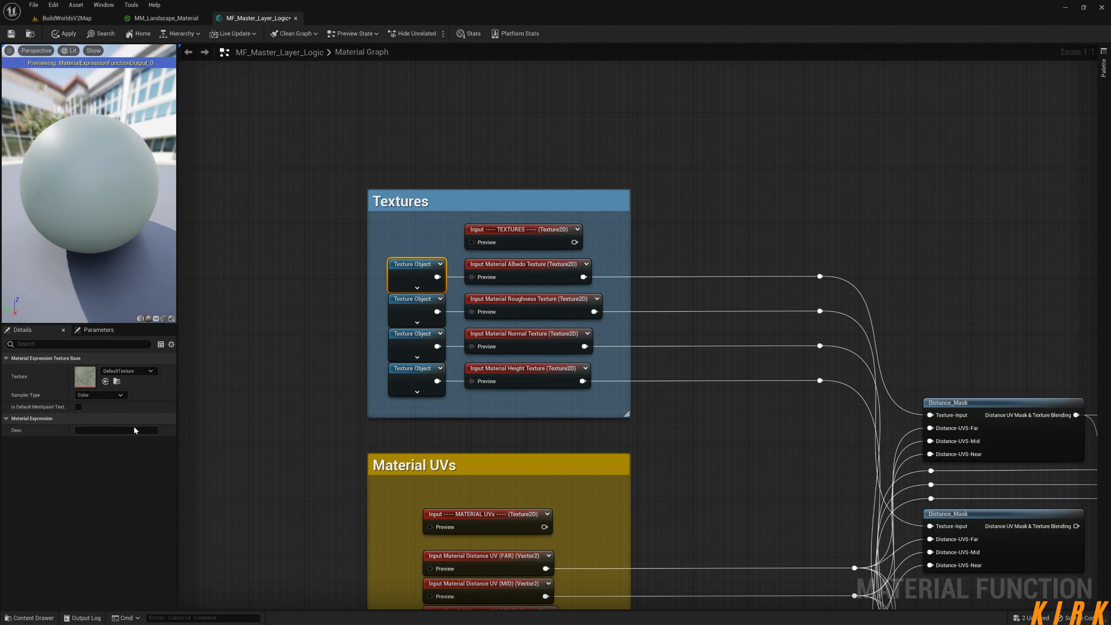
pyautogui.doubleClick(84, 374)
pyautogui.scroll(6, 411, 332)
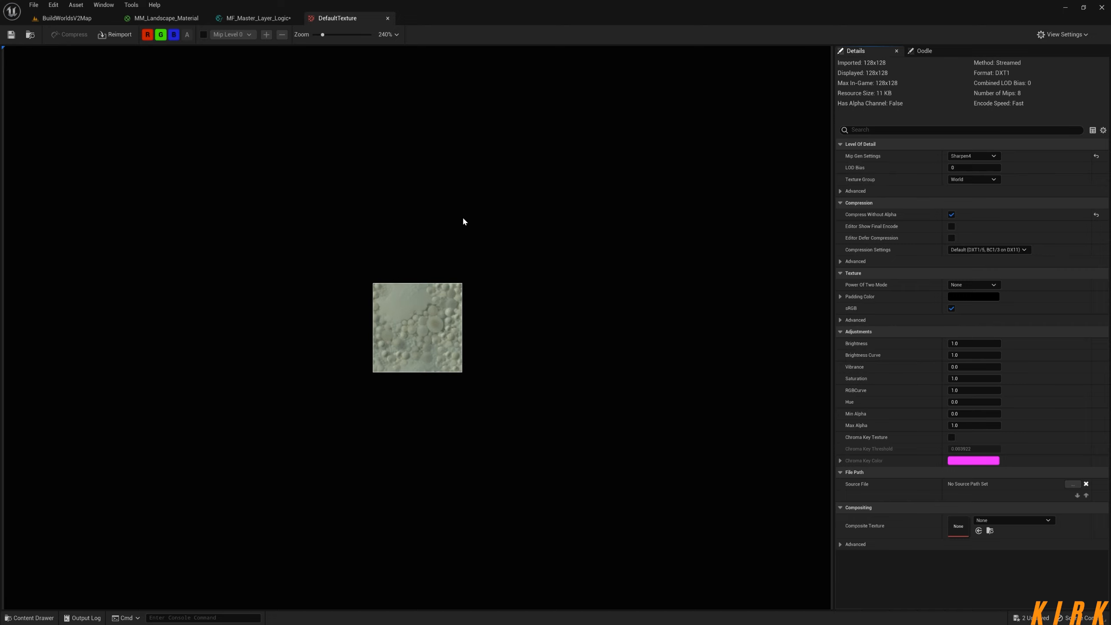
pyautogui.click(388, 18)
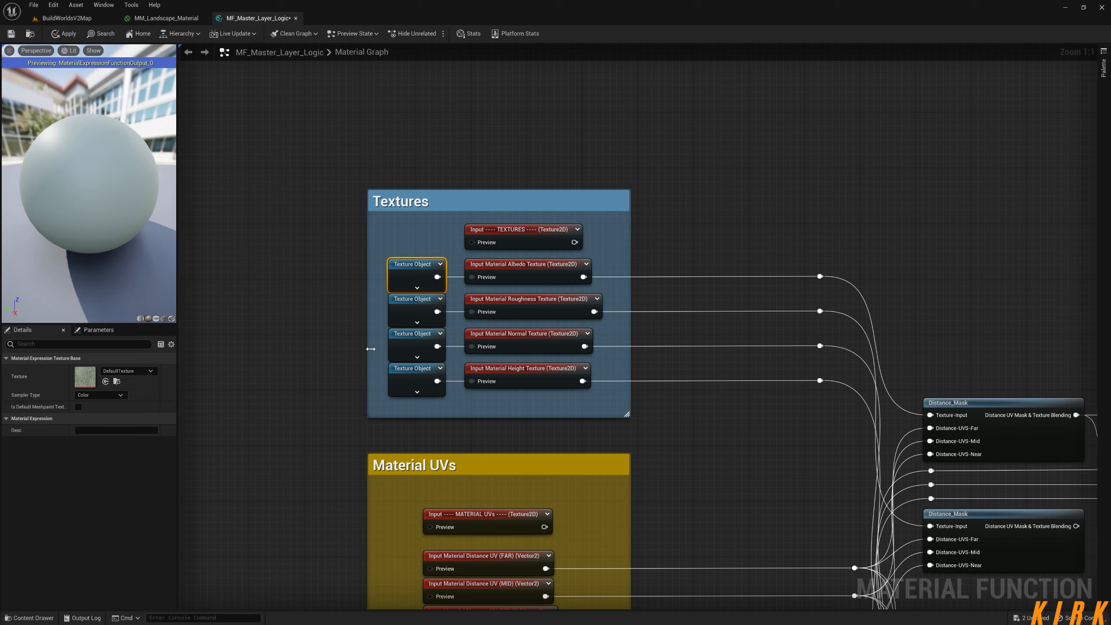
pyautogui.moveTo(314, 375); pyautogui.dragTo(255, 328, button='right')
pyautogui.click(261, 329)
pyautogui.moveTo(722, 402); pyautogui.dragTo(627, 386, button='right')
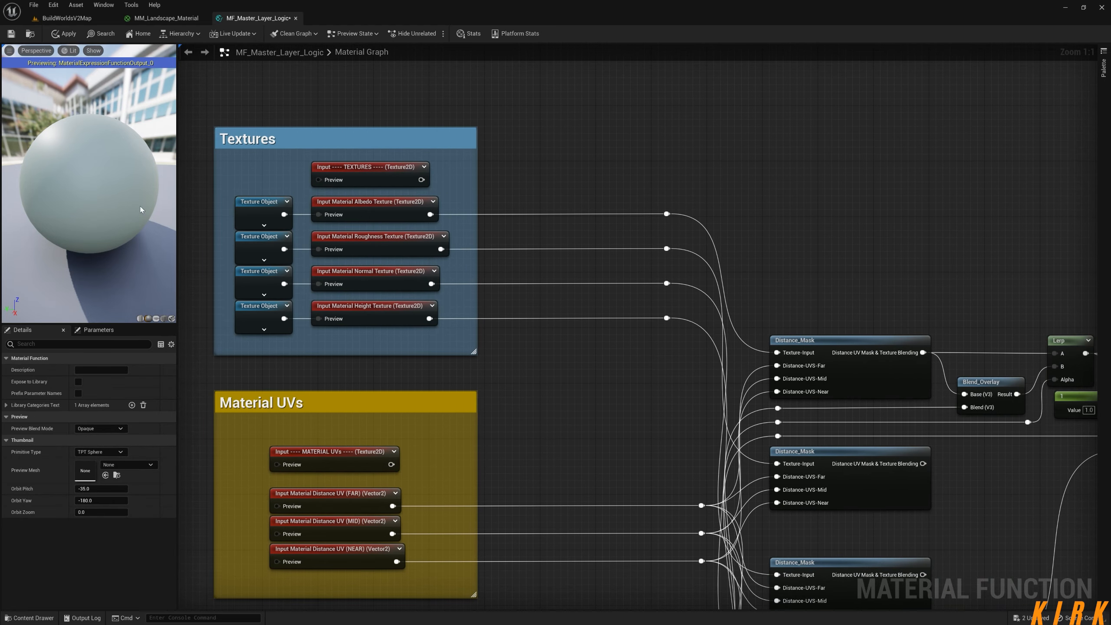
pyautogui.moveTo(142, 210); pyautogui.dragTo(169, 222)
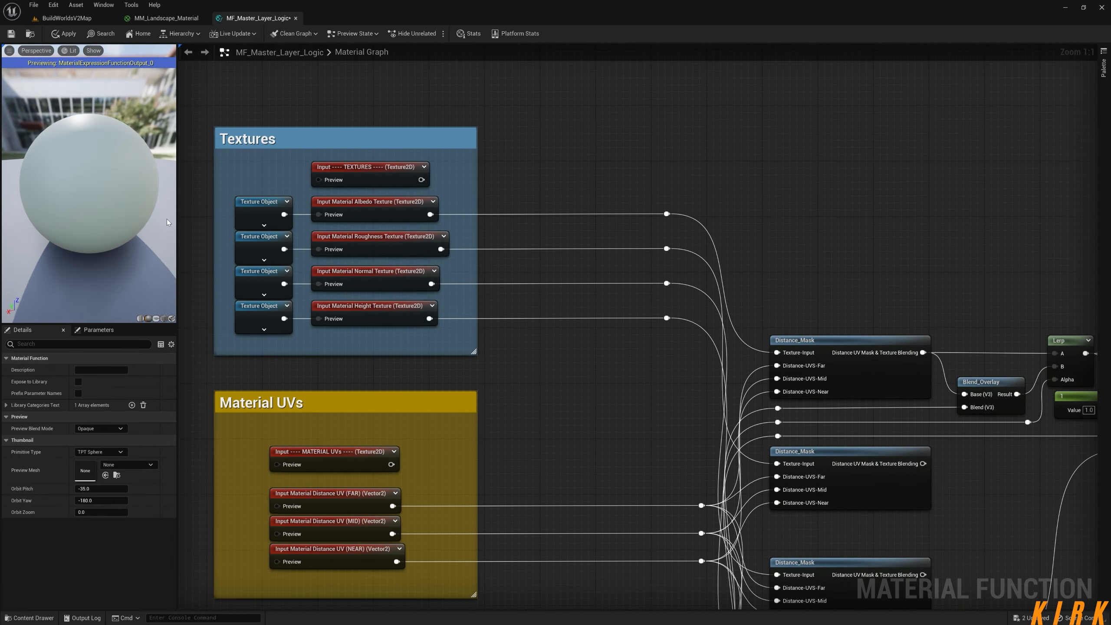
# Move the SetMaterialAttributes node lower and slightly farther from HeightLerp
pyautogui.moveTo(988, 524); pyautogui.dragTo(664, 397, button='right')
pyautogui.moveTo(766, 390); pyautogui.dragTo(554, 414, button='right')
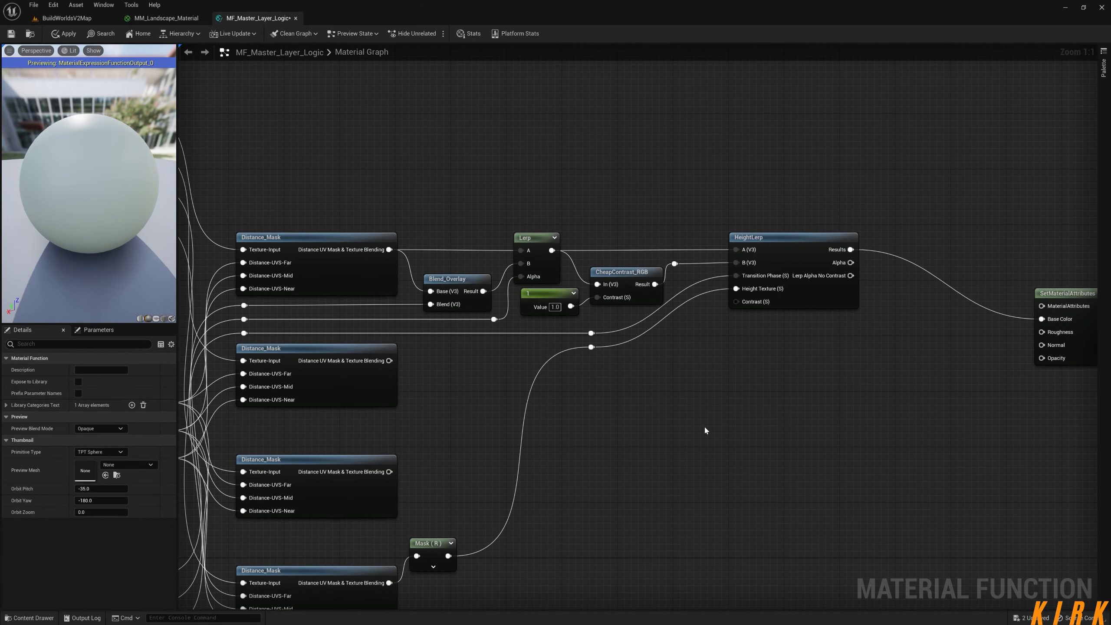
pyautogui.moveTo(705, 428); pyautogui.dragTo(598, 437, button='right')
pyautogui.moveTo(986, 316); pyautogui.dragTo(1013, 372)
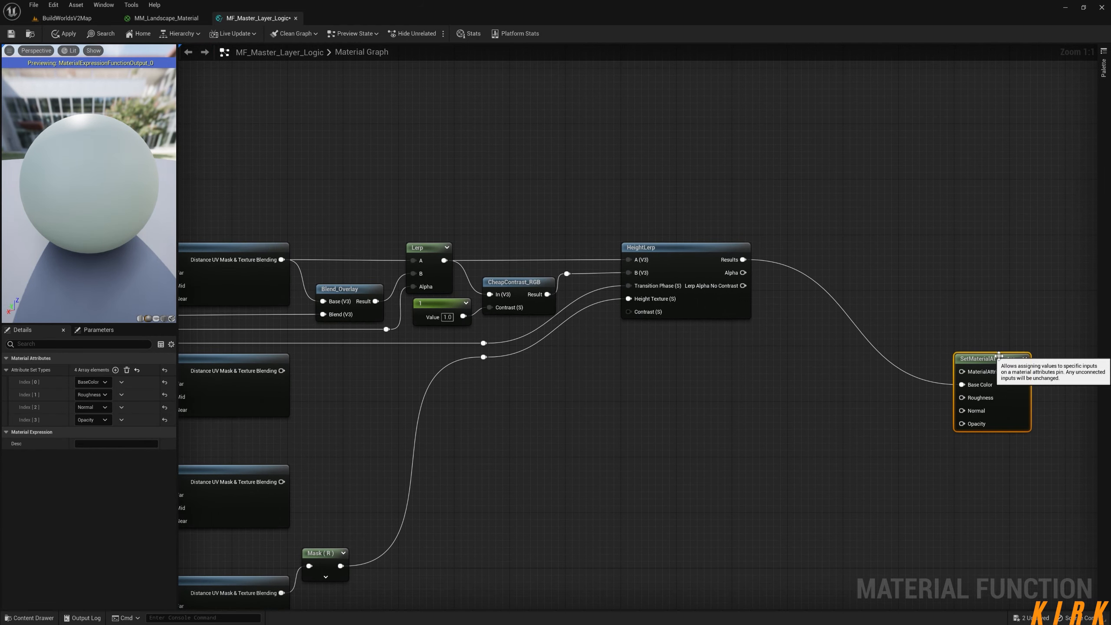
# Add a Multiply node fed by the second Distance_Mask's output on input A and align it with that output below HeightLerp
pyautogui.moveTo(780, 441); pyautogui.dragTo(907, 402, button='right')
pyautogui.moveTo(777, 321); pyautogui.dragTo(822, 335, button='right')
pyautogui.scroll(-2, 744, 394)
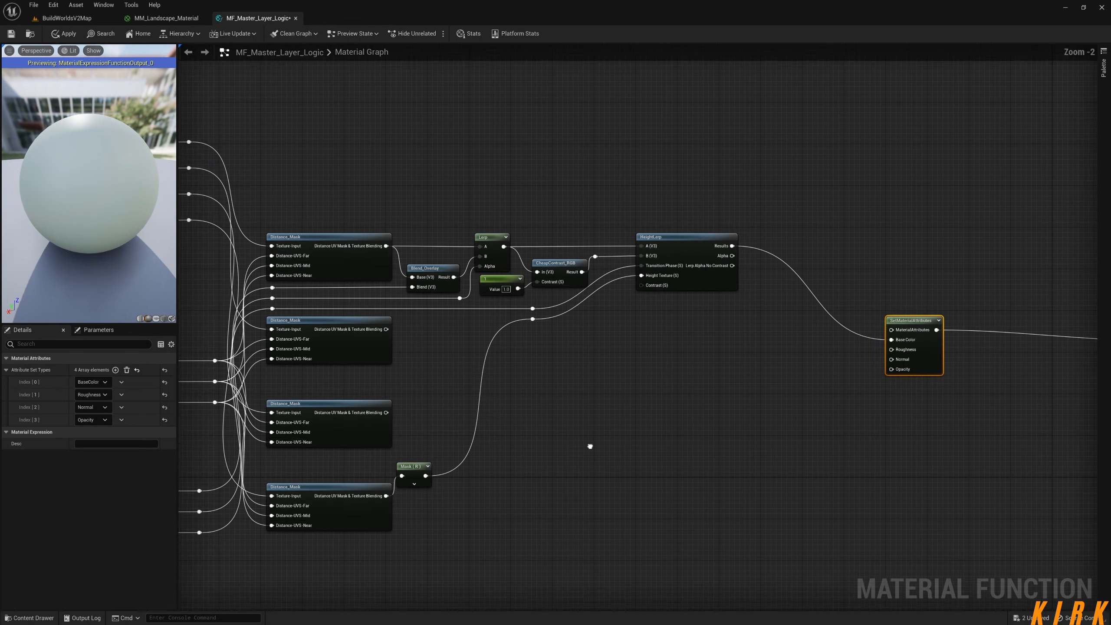
pyautogui.moveTo(590, 446); pyautogui.dragTo(766, 405, button='right')
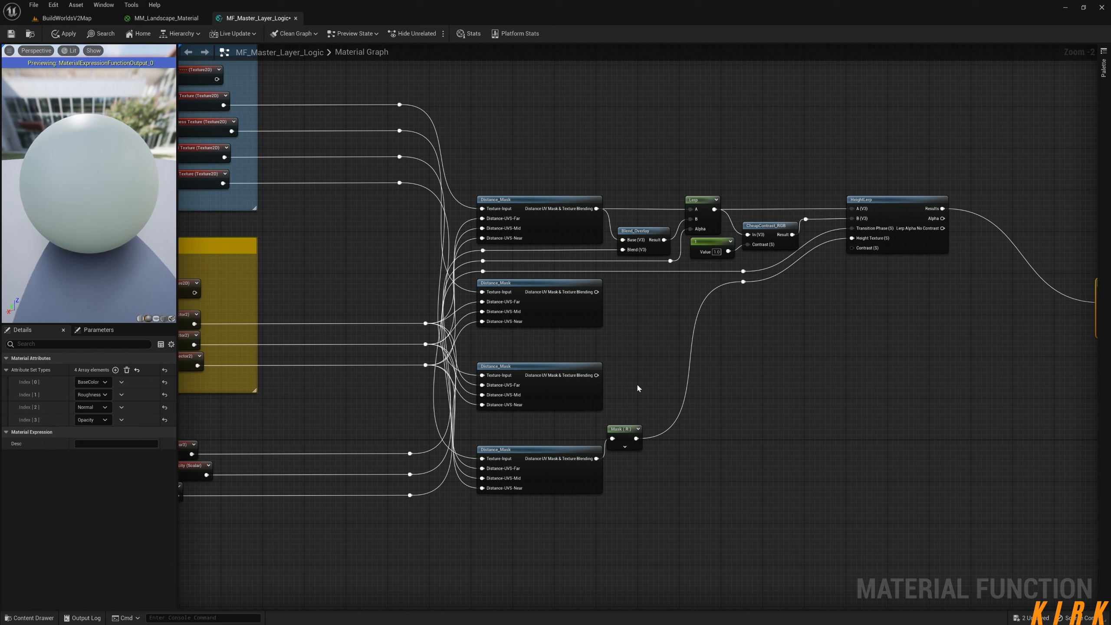
pyautogui.moveTo(597, 291); pyautogui.dragTo(859, 292)
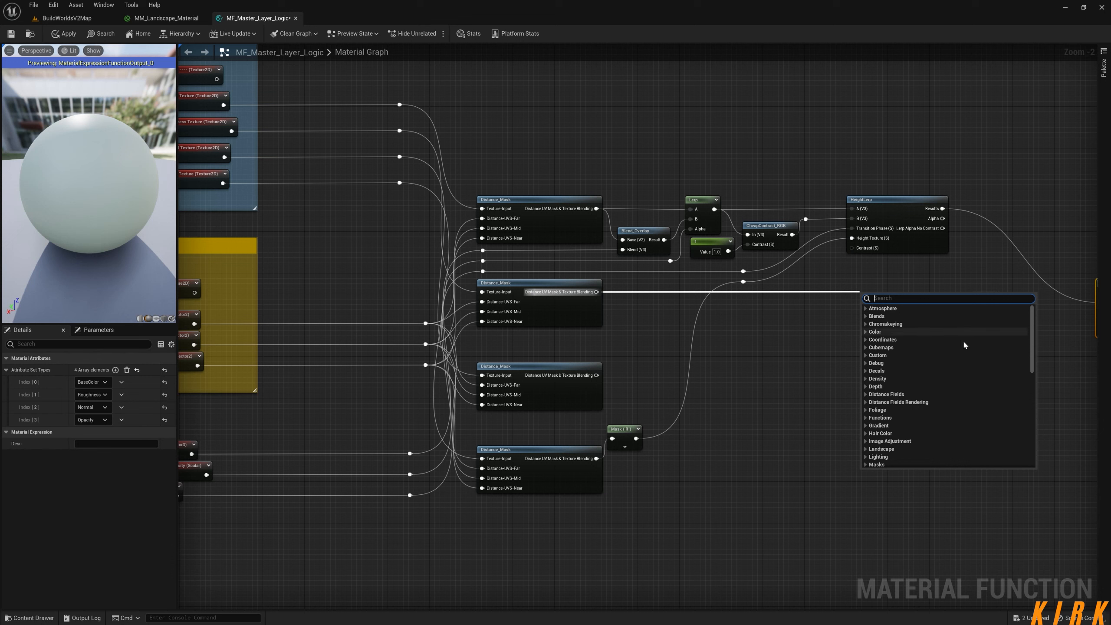
pyautogui.write('mu;lti')
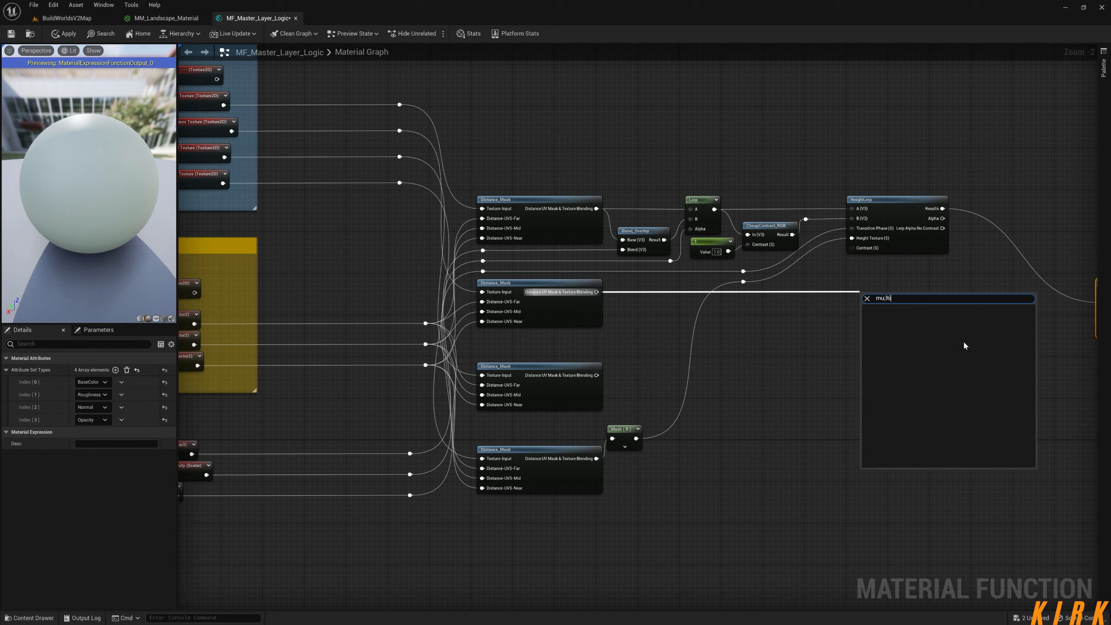
pyautogui.press('BackSpace')
pyautogui.press('BackSpace')
pyautogui.press('BackSpace')
pyautogui.press('BackSpace')
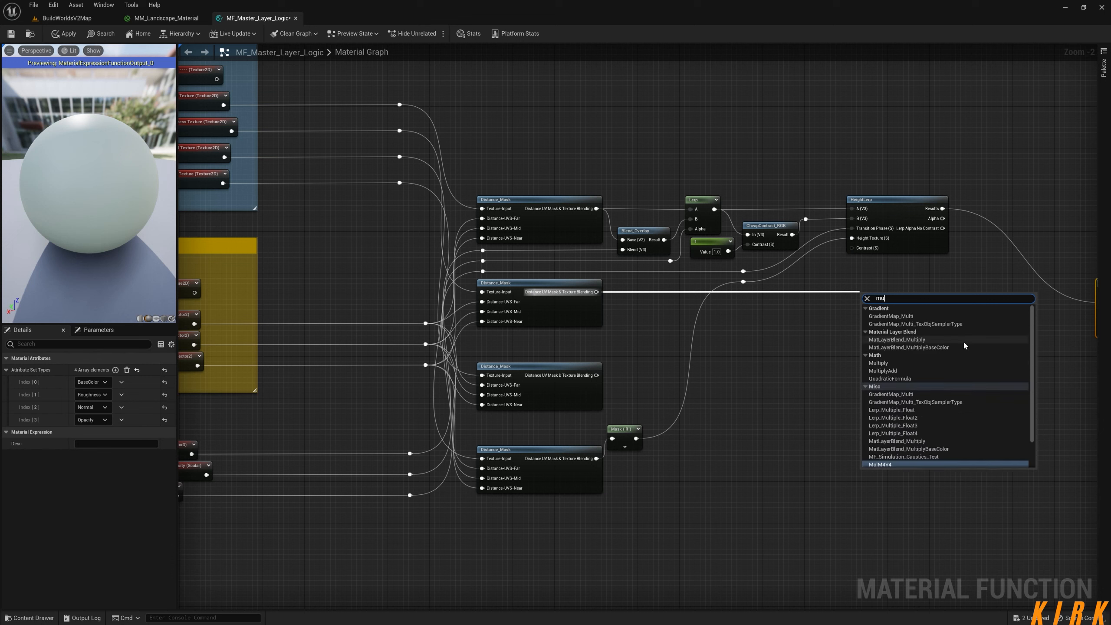
pyautogui.press('Up')
pyautogui.press('Up')
pyautogui.press('Up')
pyautogui.press('Up')
pyautogui.press('Up')
pyautogui.press('Up')
pyautogui.press('Up')
pyautogui.press('Up')
pyautogui.press('Up')
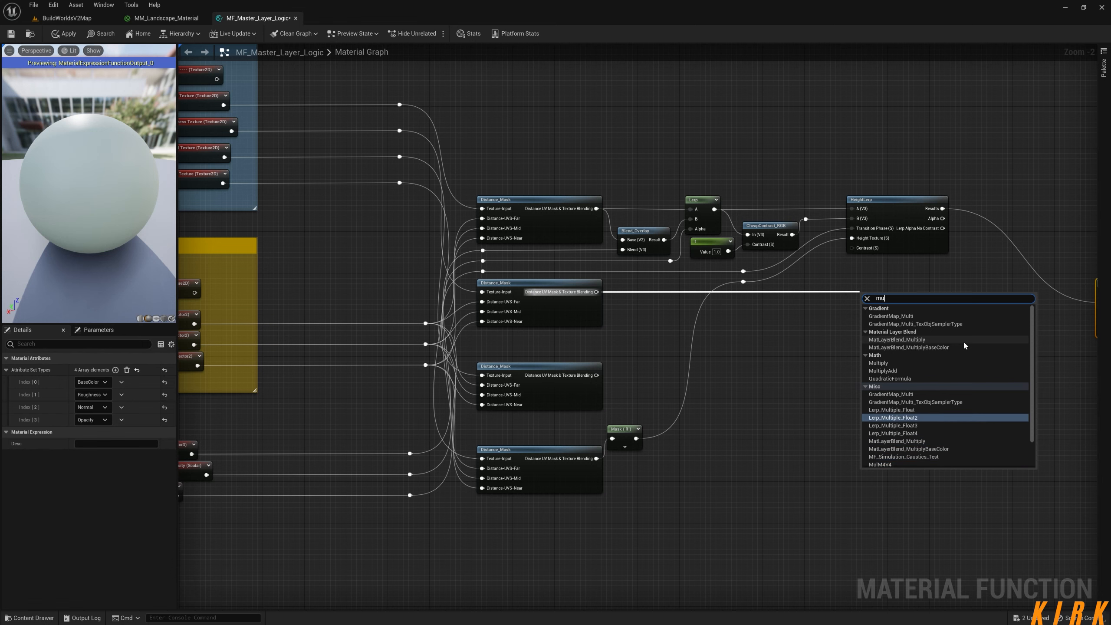
pyautogui.press('Up')
pyautogui.press('Up')
pyautogui.press('Up')
pyautogui.press('Return')
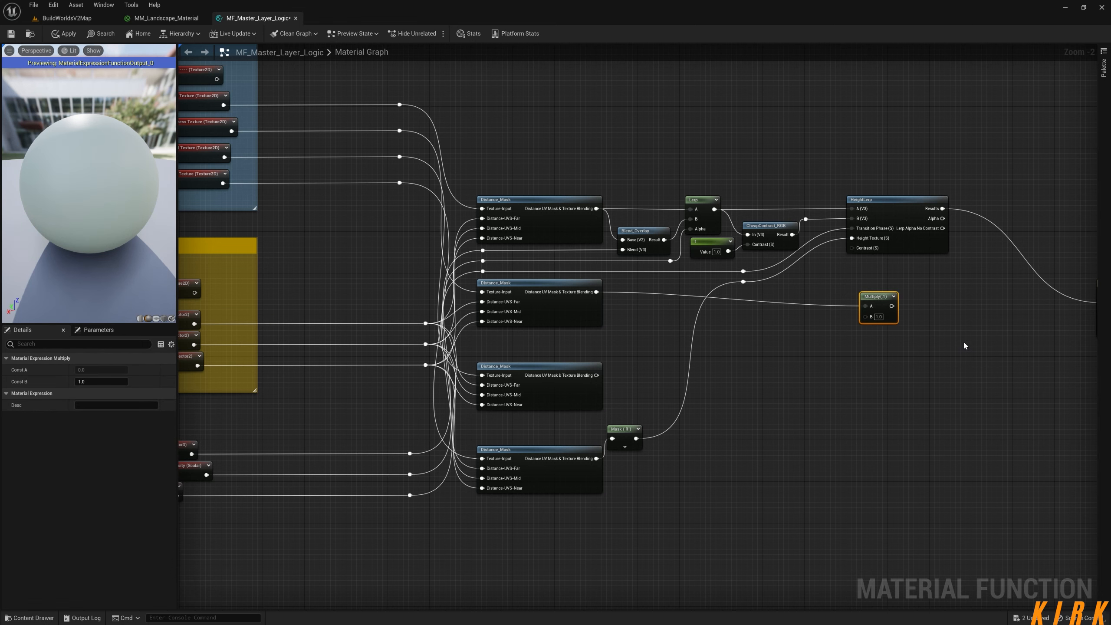
pyautogui.moveTo(885, 296); pyautogui.dragTo(882, 283)
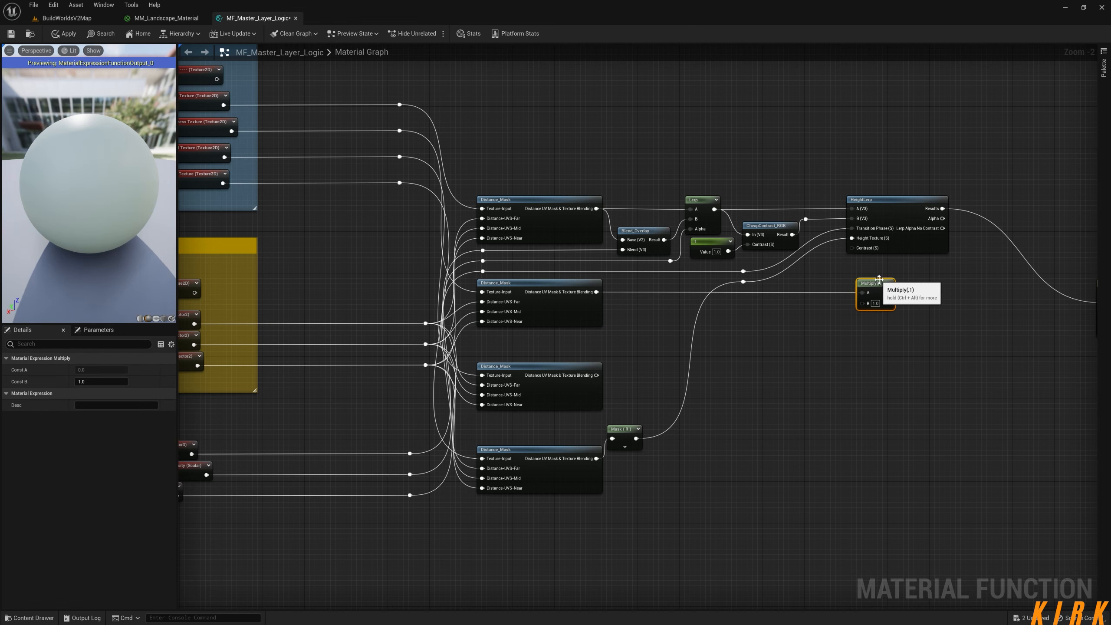
# Add a Constant node feeding Multiply's B input and connect Multiply's output to the Roughness input of SetMaterialAttributes
pyautogui.click(780, 353)
pyautogui.moveTo(820, 369); pyautogui.dragTo(864, 305)
pyautogui.moveTo(941, 305); pyautogui.dragTo(796, 301, button='right')
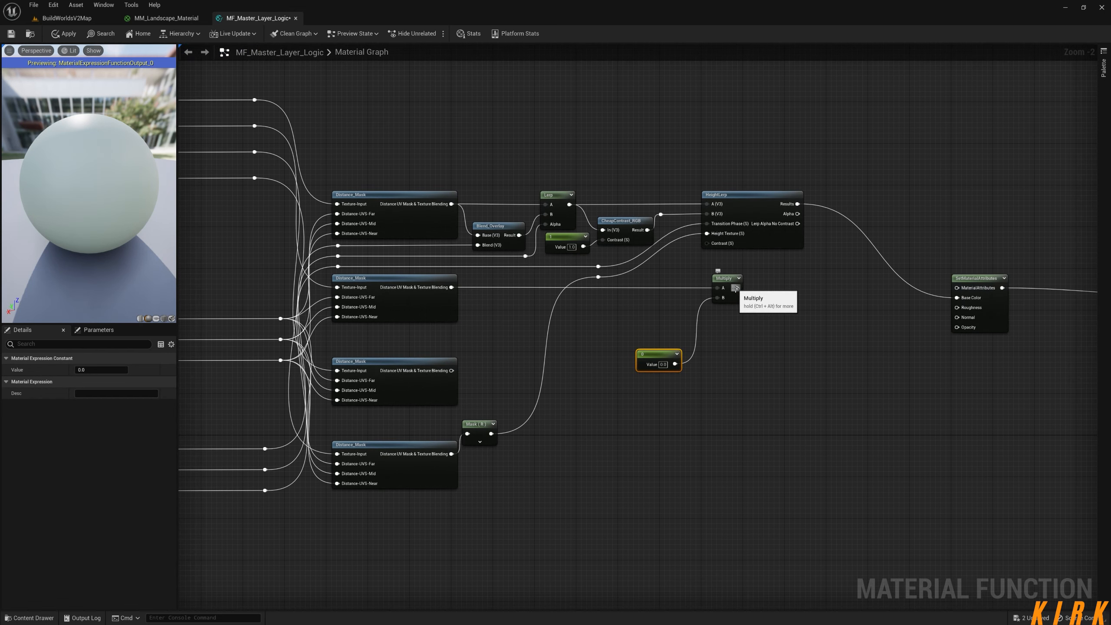
pyautogui.moveTo(737, 288); pyautogui.dragTo(957, 308)
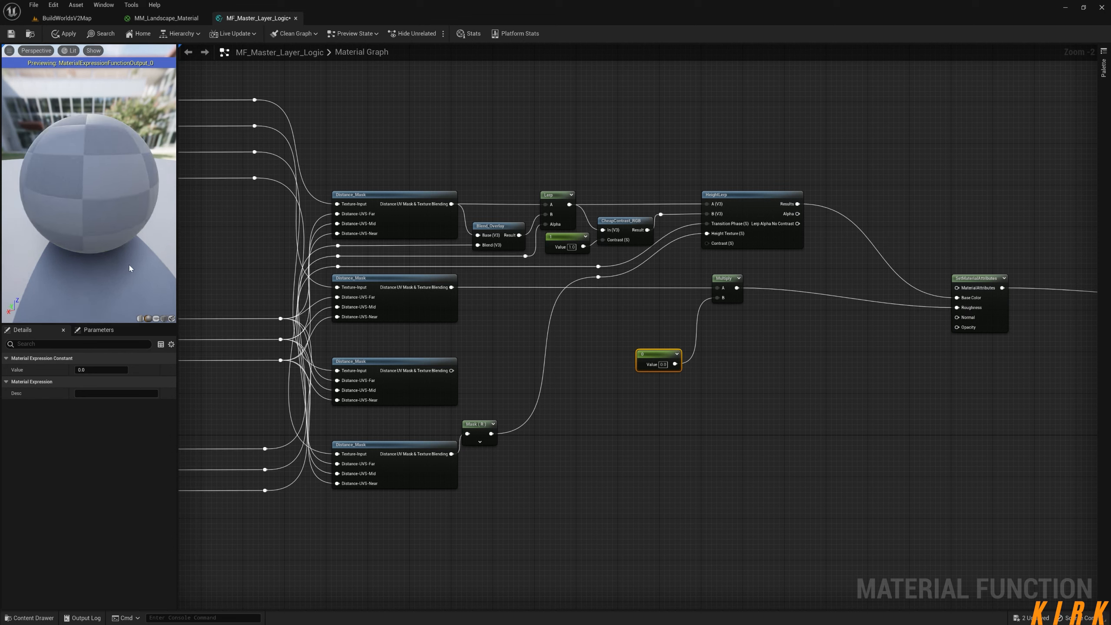
pyautogui.moveTo(143, 225); pyautogui.dragTo(57, 184)
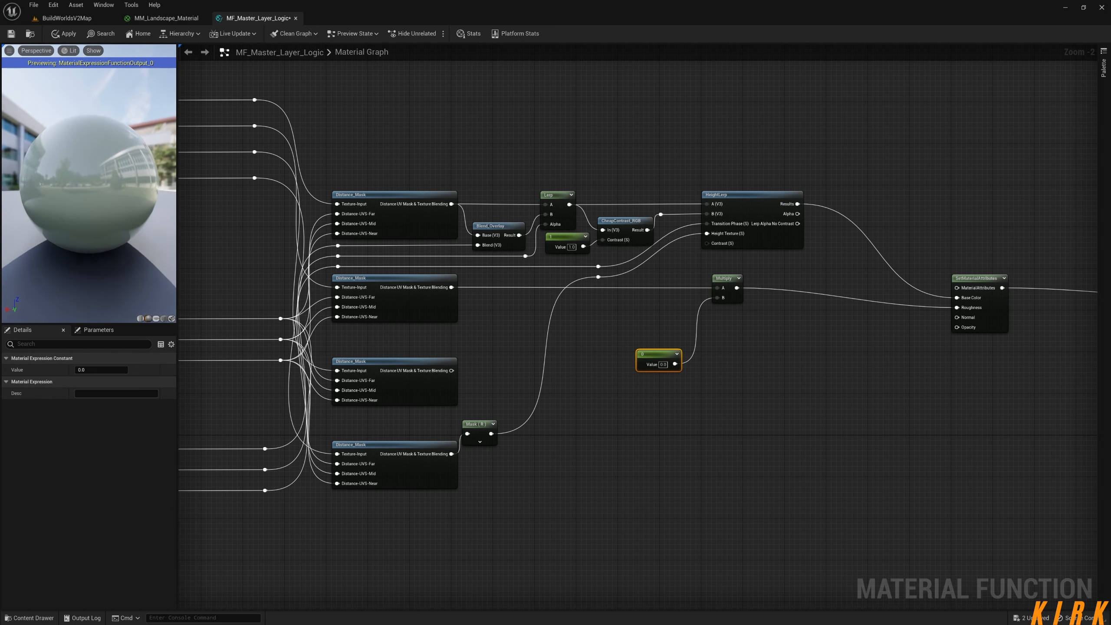
# Set the constant feeding Multiply to 1, check the roughness on the preview sphere, and move the constant up beside Multiply
pyautogui.click(663, 364)
pyautogui.write('1')
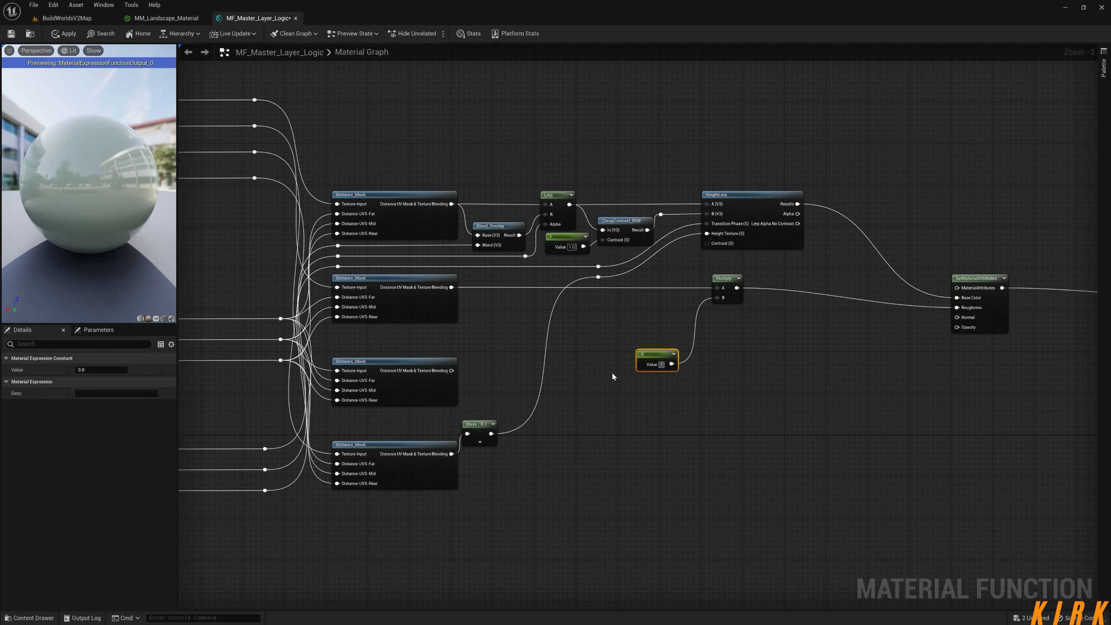
pyautogui.click(598, 356)
pyautogui.moveTo(139, 222); pyautogui.dragTo(109, 215)
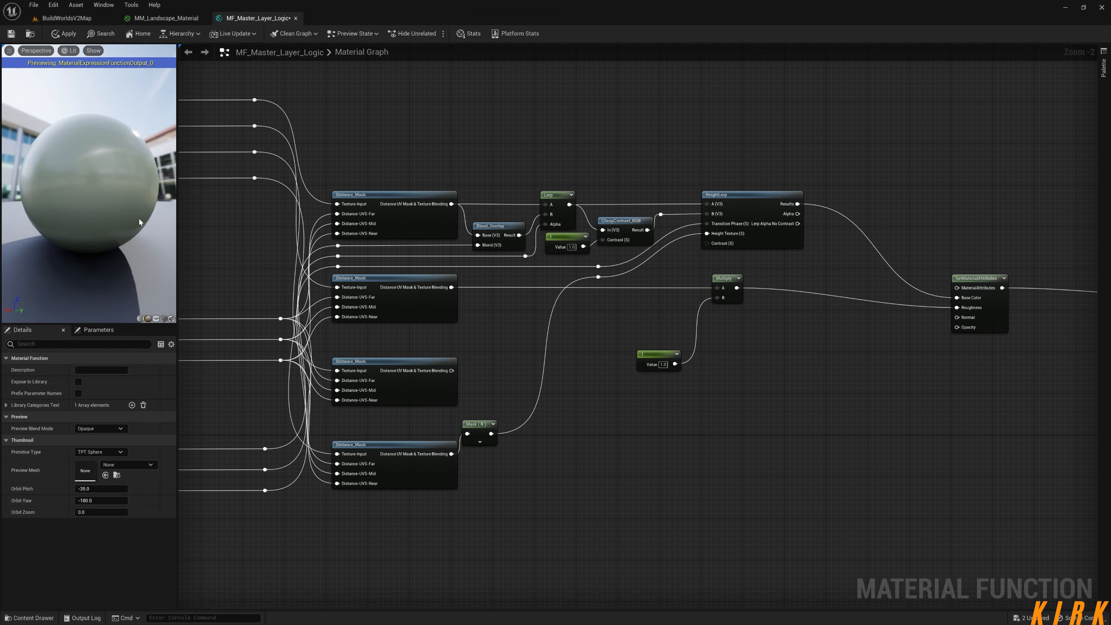
pyautogui.moveTo(710, 379); pyautogui.dragTo(662, 390, button='right')
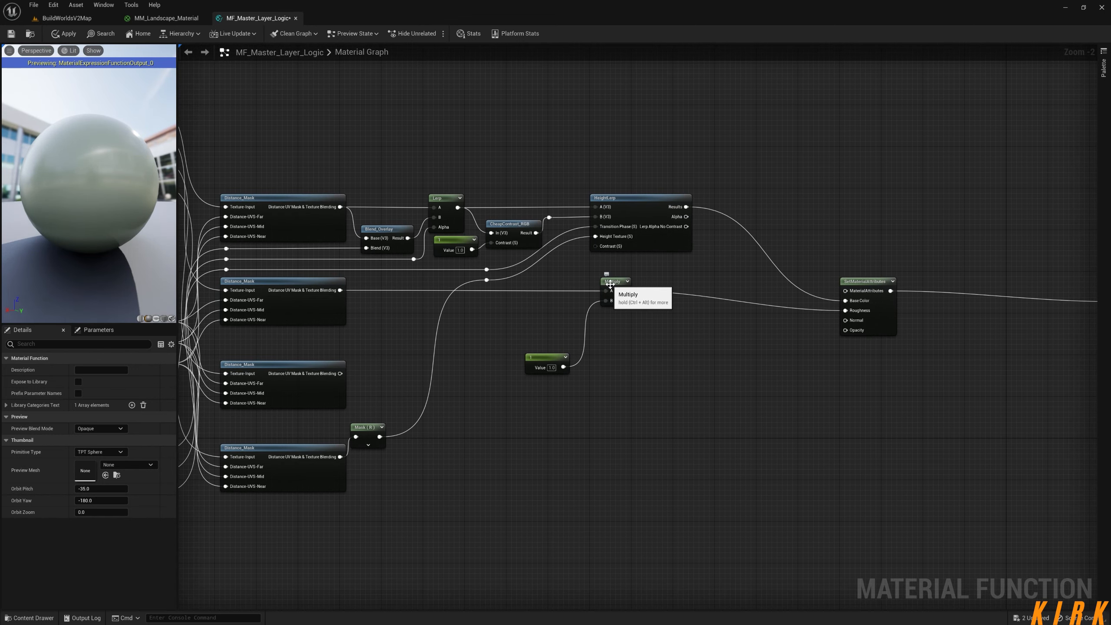
pyautogui.moveTo(551, 356); pyautogui.dragTo(529, 338)
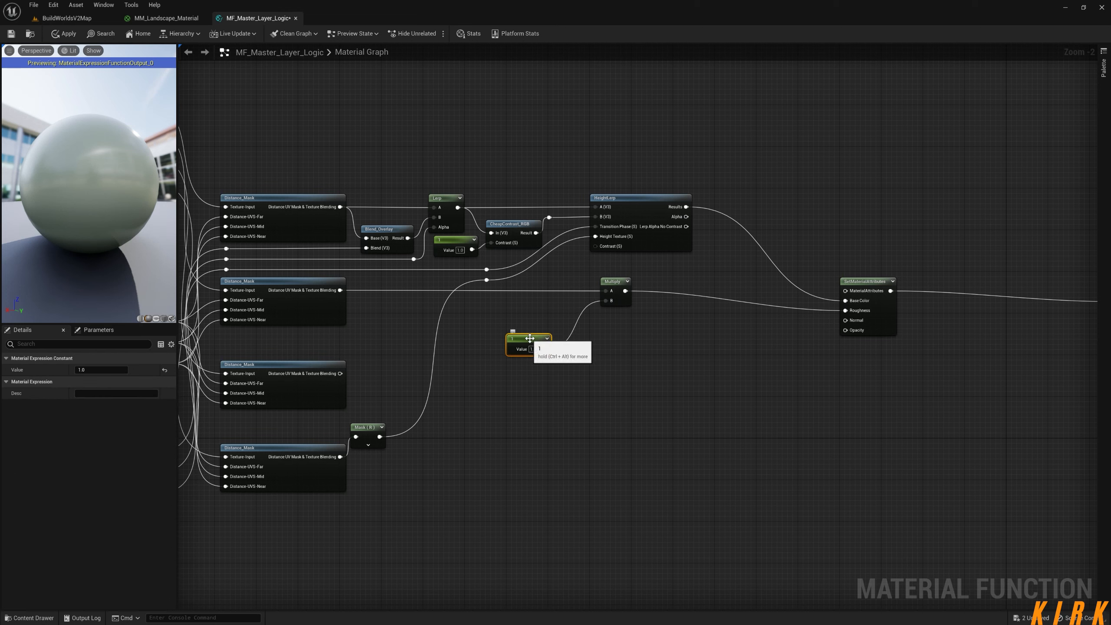
# Add a Lerp node below Multiply with the second Distance_Mask's output connected to its Alpha, and move it lower
pyautogui.click(596, 369)
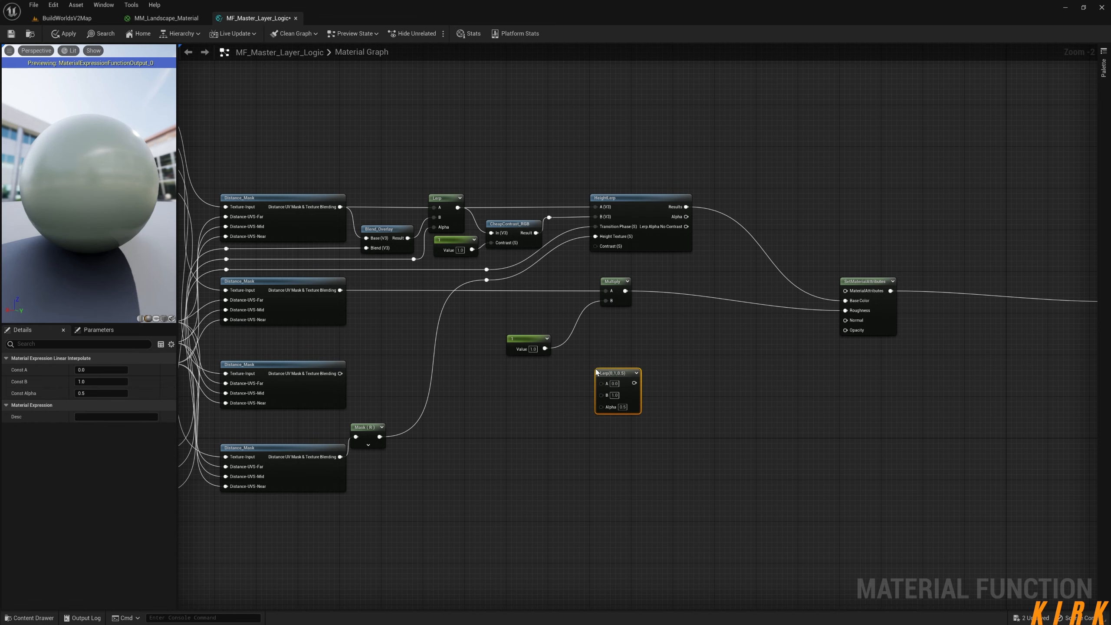
pyautogui.moveTo(596, 371); pyautogui.dragTo(600, 352)
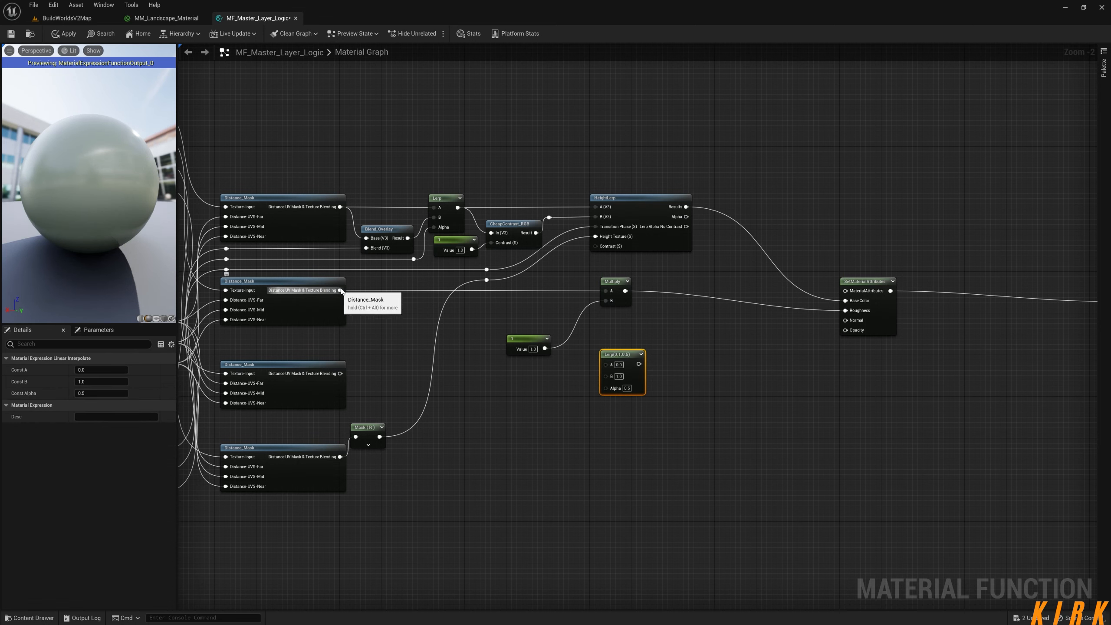
pyautogui.moveTo(340, 290); pyautogui.dragTo(606, 387)
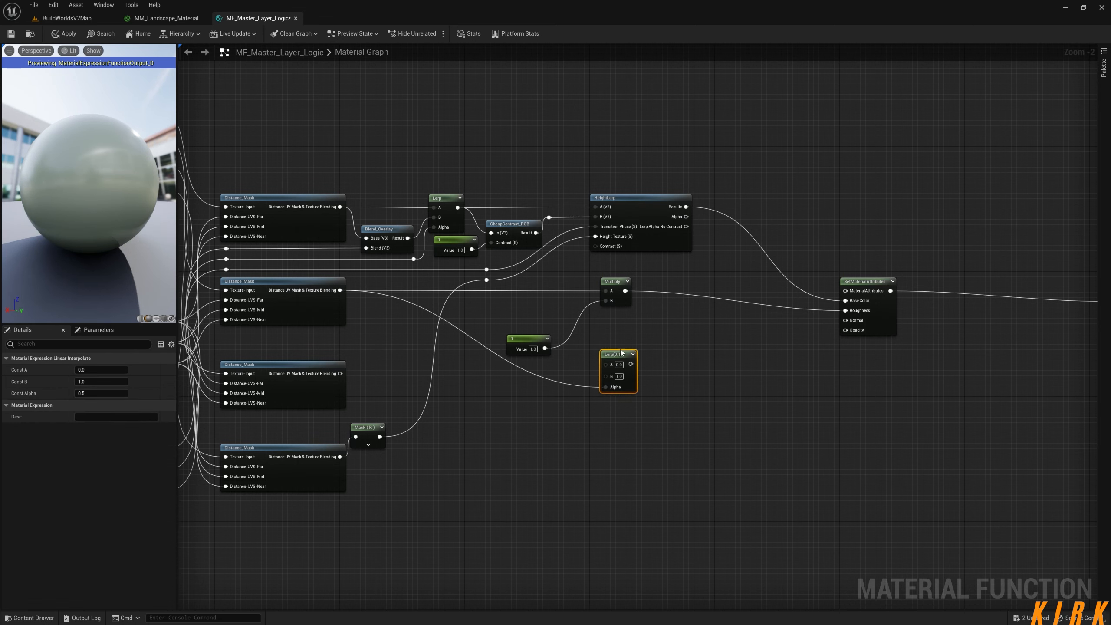
pyautogui.moveTo(708, 420); pyautogui.dragTo(709, 421)
pyautogui.moveTo(637, 367); pyautogui.dragTo(756, 424)
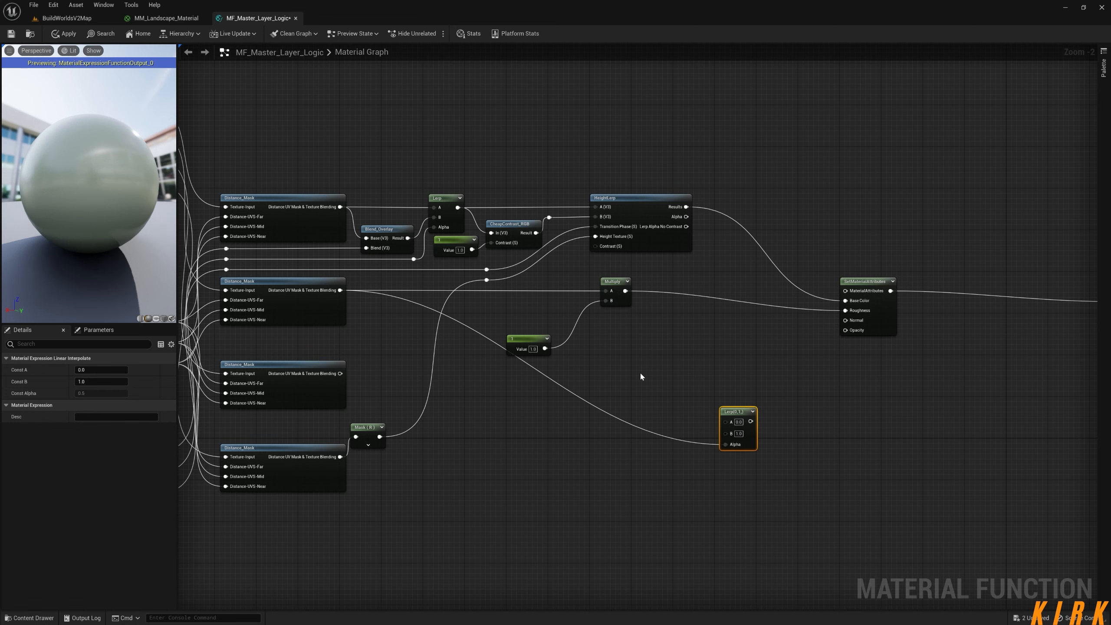
# Add two Constant nodes for the new Lerp's A and B inputs and connect its output to Roughness on SetMaterialAttributes
pyautogui.click(641, 374)
pyautogui.press('1')
pyautogui.click(628, 372)
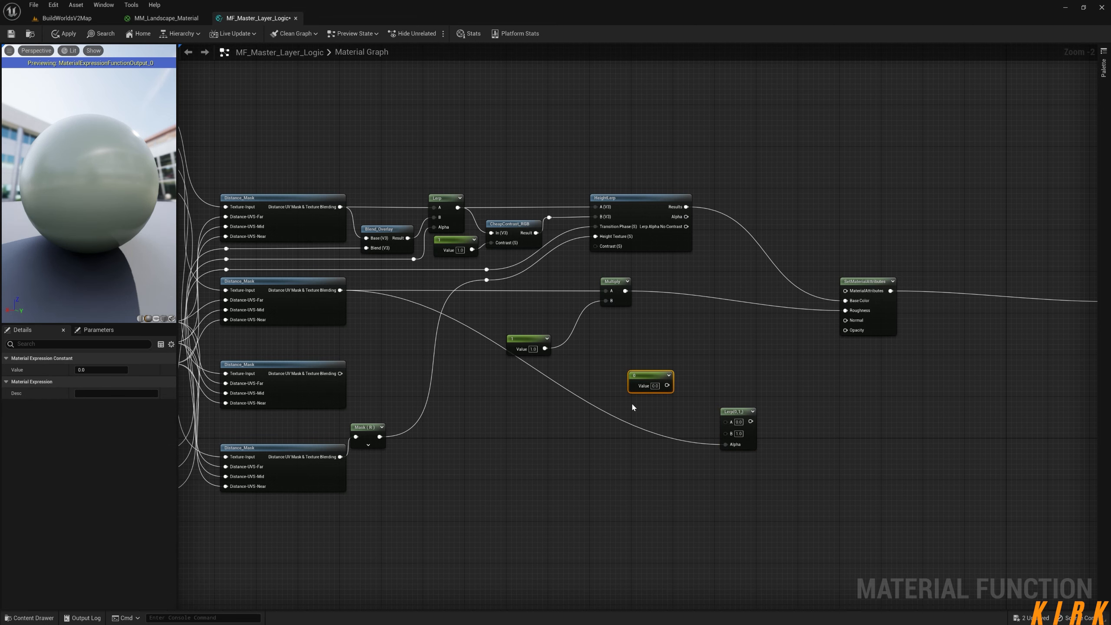
pyautogui.press('1')
pyautogui.click(632, 404)
pyautogui.moveTo(666, 385); pyautogui.dragTo(845, 311)
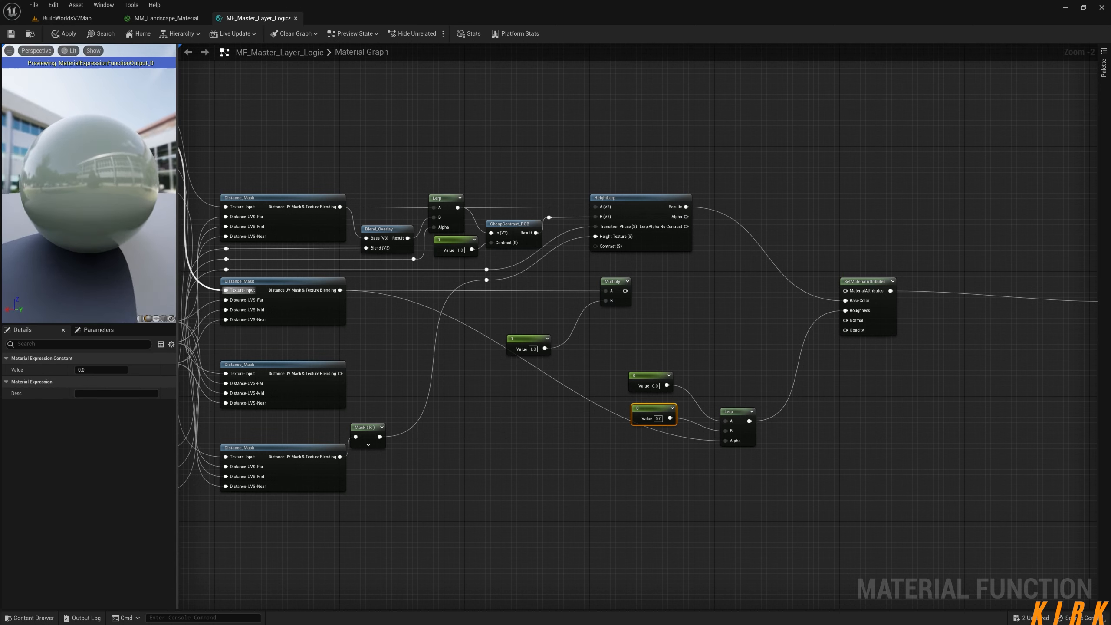
# Set the roughness Lerp's A constant to 0.5 and B constant to 1, and check the effect on the preview sphere
pyautogui.click(655, 385)
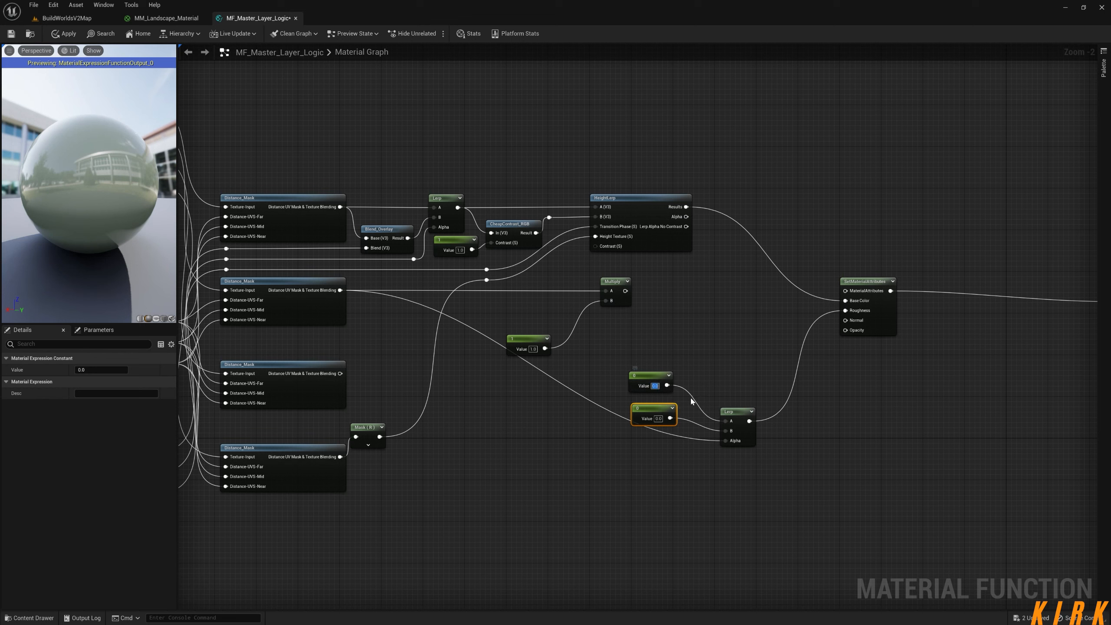
pyautogui.write('0.5')
pyautogui.press('Return')
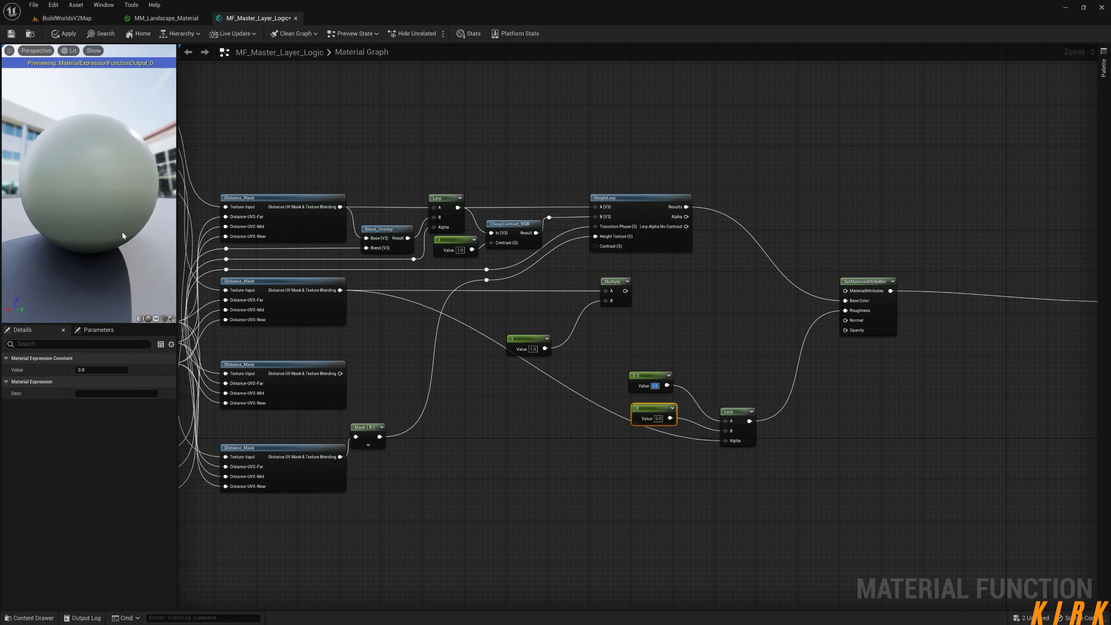
pyautogui.click(658, 419)
pyautogui.write('1')
pyautogui.press('Return')
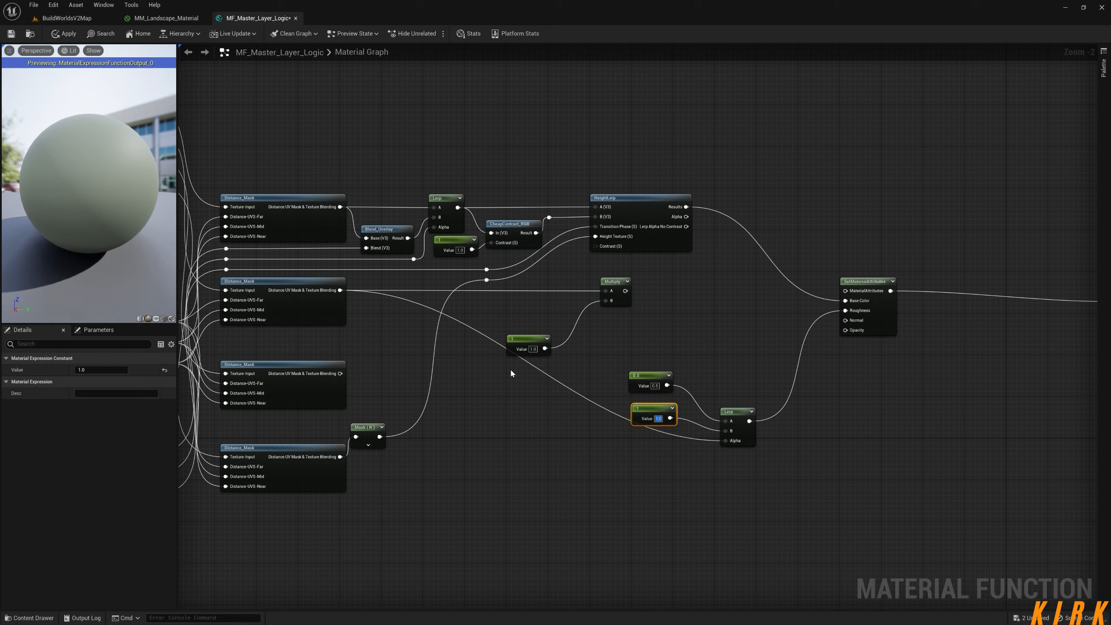
pyautogui.moveTo(79, 193)
pyautogui.mouseDown()
pyautogui.moveTo(135, 193)
pyautogui.moveTo(101, 193)
pyautogui.mouseUp()
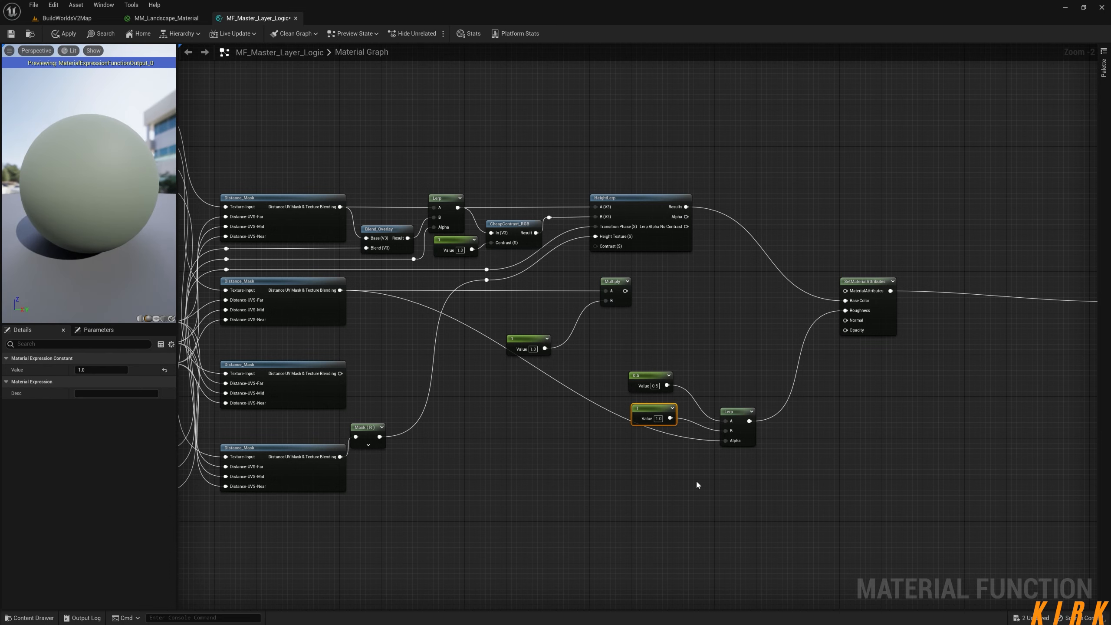
pyautogui.moveTo(731, 485); pyautogui.dragTo(632, 439, button='right')
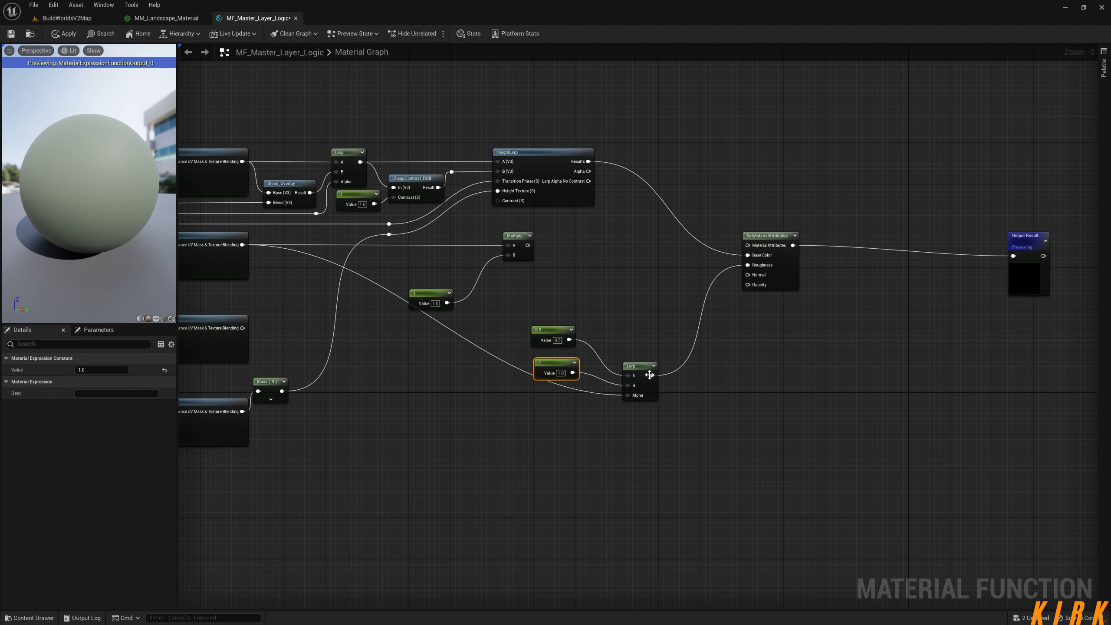
pyautogui.moveTo(586, 437); pyautogui.dragTo(718, 481, button='right')
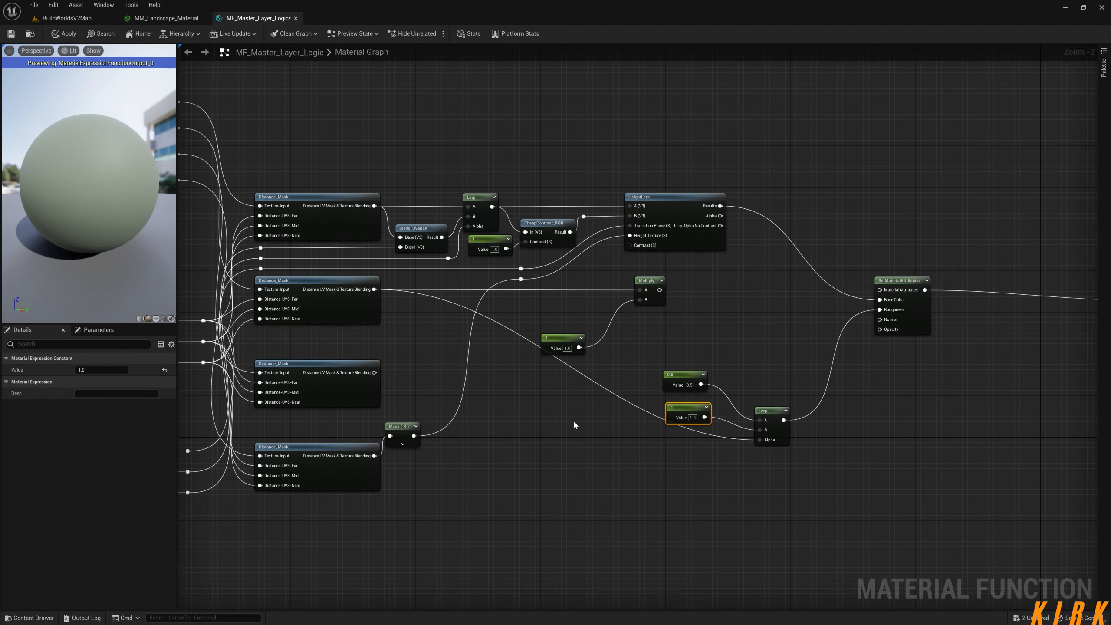
pyautogui.moveTo(159, 226); pyautogui.dragTo(149, 199)
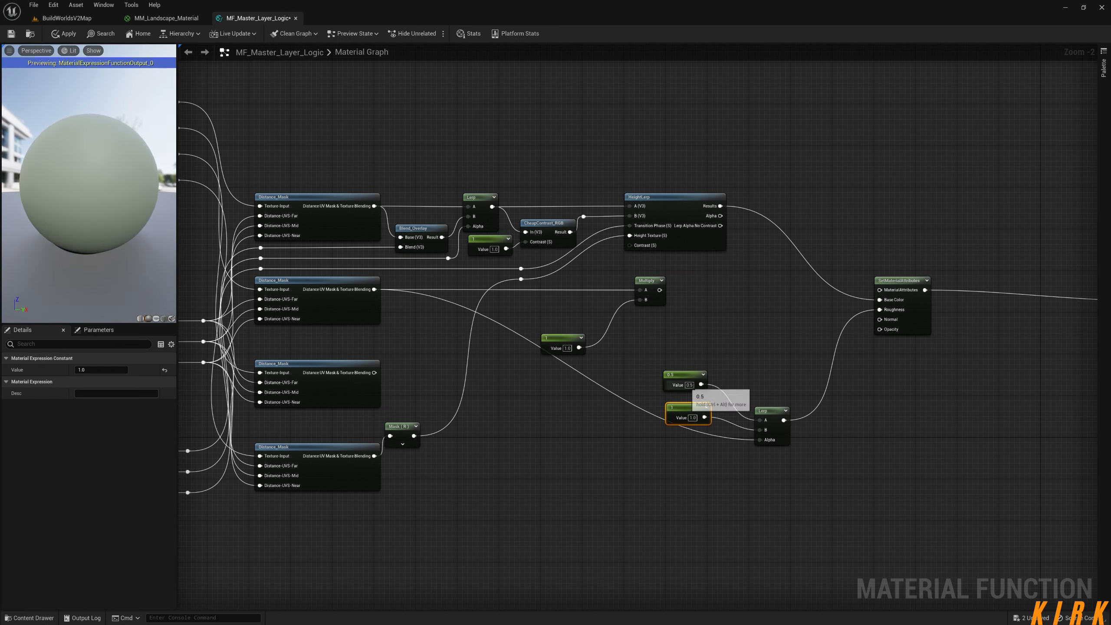
# Set the roughness Lerp's A constant to 0.2 and inspect the reflection on the preview sphere
pyautogui.click(690, 385)
pyautogui.write('0.2')
pyautogui.press('Return')
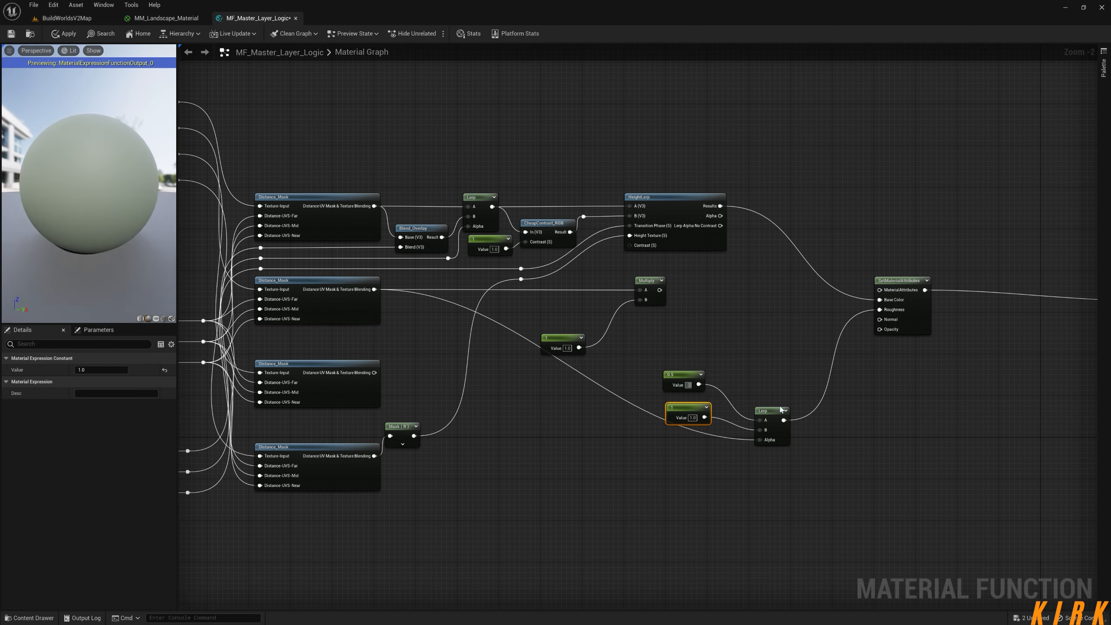
pyautogui.moveTo(97, 175); pyautogui.dragTo(72, 175)
# Delete the roughness Lerp with its two constants and reconnect Multiply's output to Roughness on SetMaterialAttributes
pyautogui.moveTo(790, 368); pyautogui.dragTo(658, 461)
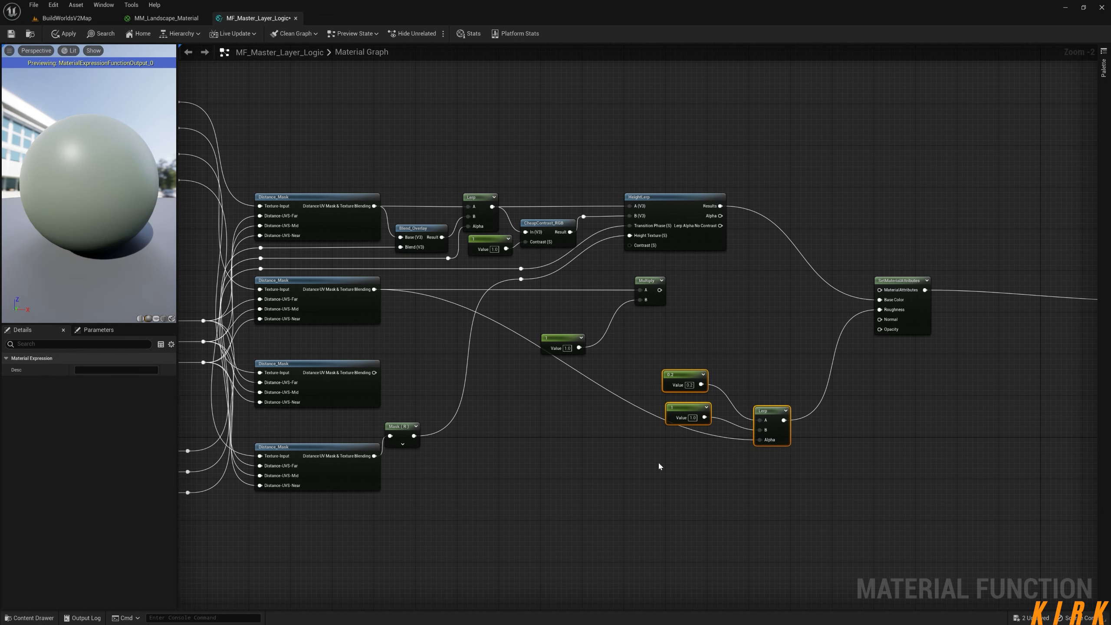
pyautogui.press('Delete')
pyautogui.moveTo(659, 290); pyautogui.dragTo(880, 310)
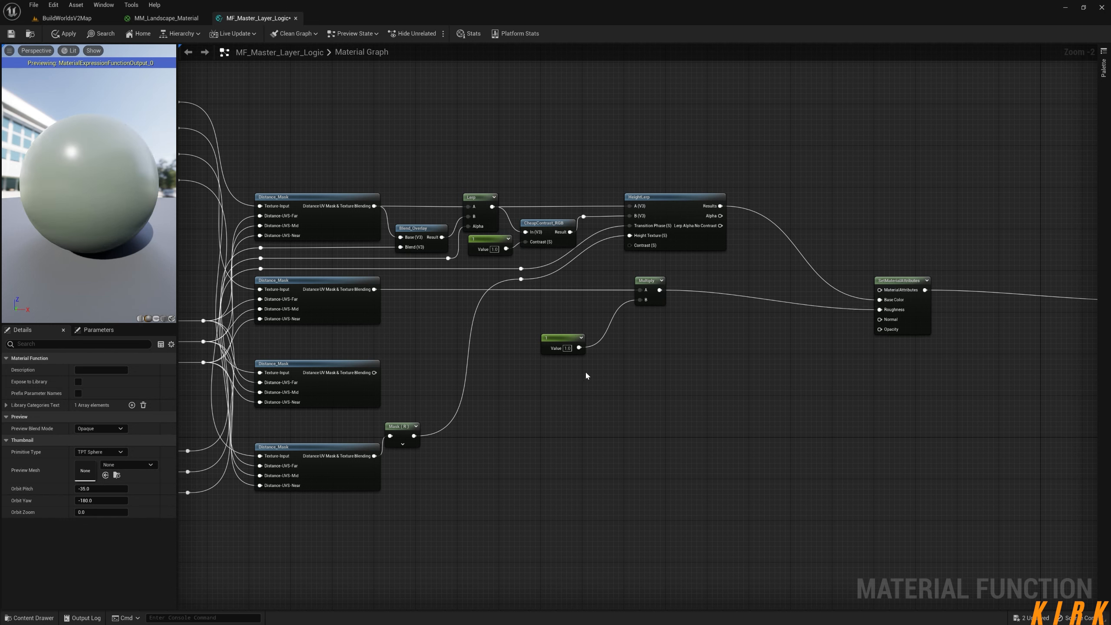
# Move Multiply's constant farther away and insert a scalar Function Input node between it and Multiply's B input
pyautogui.moveTo(562, 341); pyautogui.dragTo(483, 362)
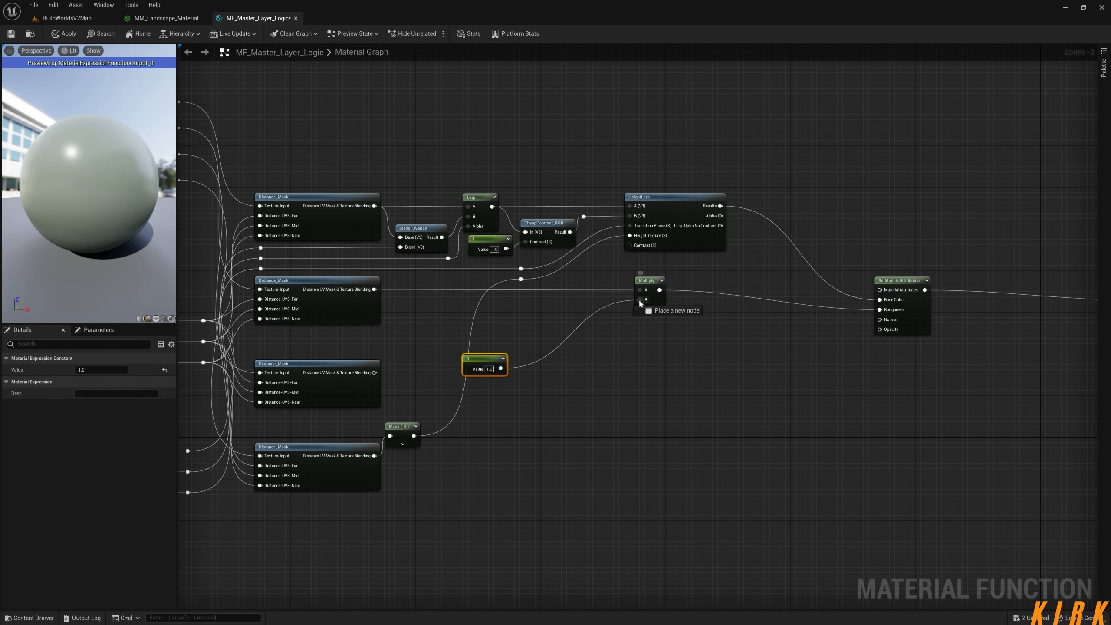
pyautogui.moveTo(641, 300); pyautogui.dragTo(554, 346)
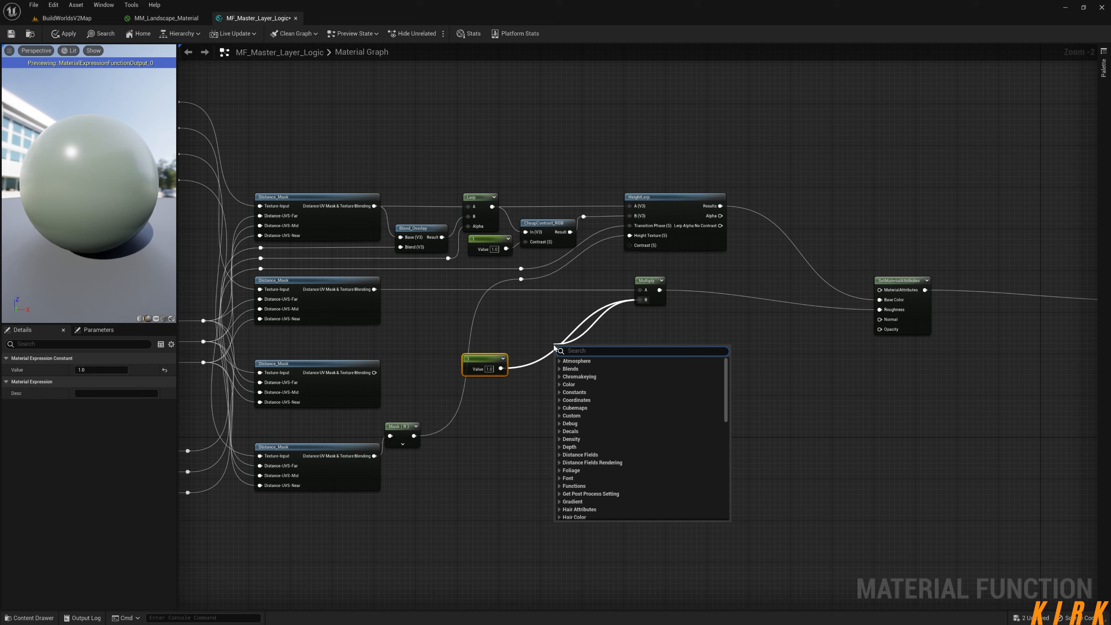
pyautogui.write('input')
pyautogui.press('Return')
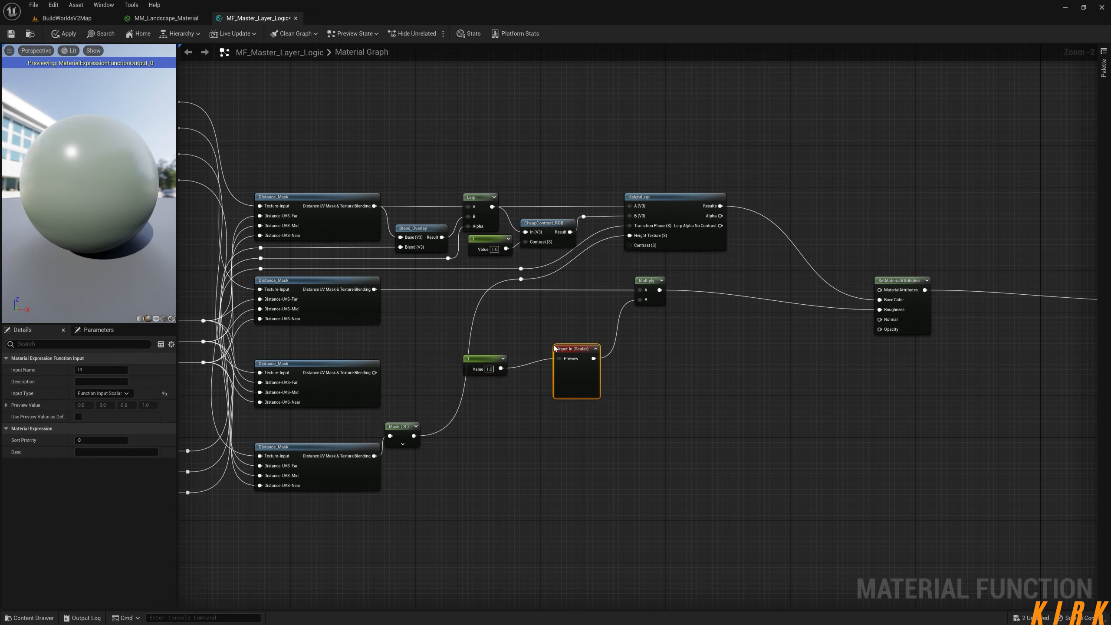
# Name the scalar Function Input node "Material Roughness Intensity"
pyautogui.click(101, 370)
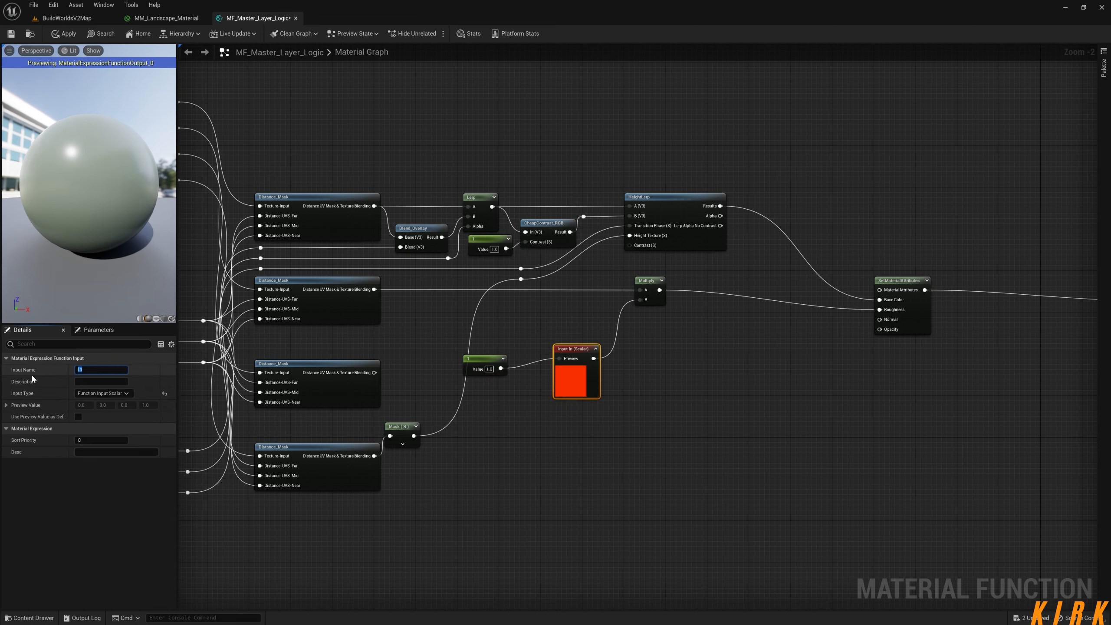
pyautogui.write('Mat')
pyautogui.write('erial Roughness Intencity')
pyautogui.press('Return')
pyautogui.click(592, 422)
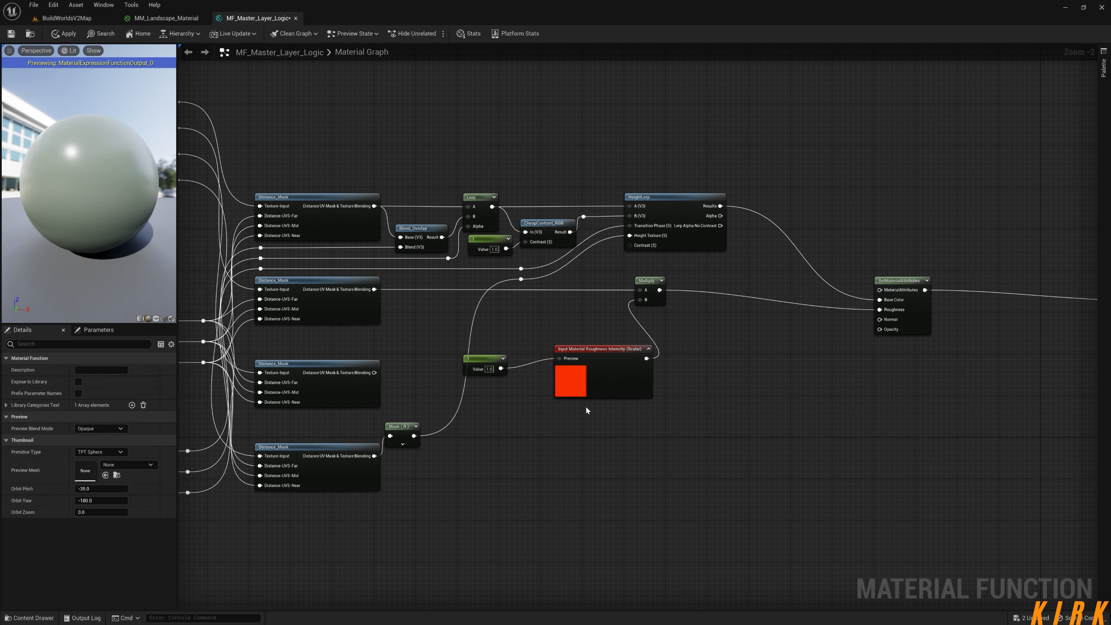
# Move the Material Roughness Intensity input together with its constant to directly beneath the Material Contrast input
pyautogui.moveTo(480, 359); pyautogui.dragTo(504, 365)
pyautogui.click(649, 349)
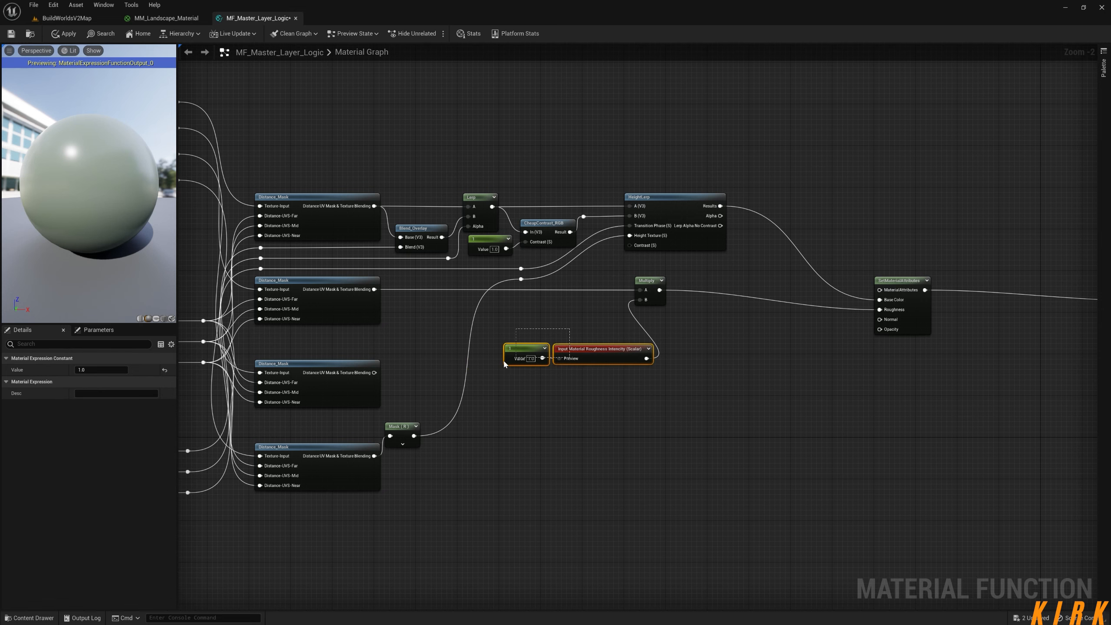
pyautogui.moveTo(590, 349); pyautogui.dragTo(343, 505)
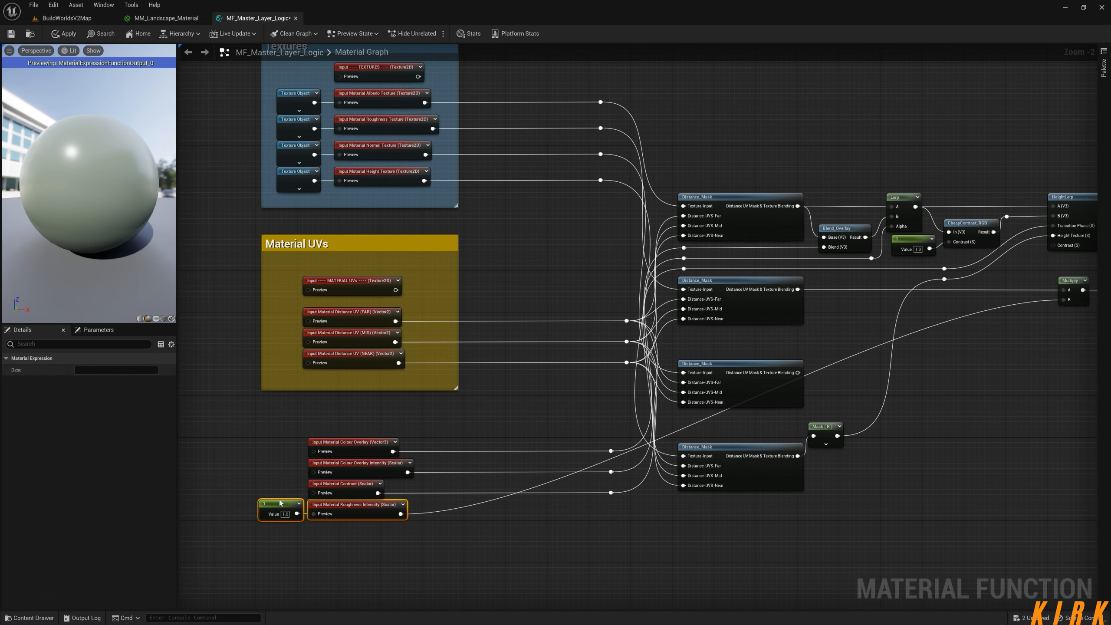
pyautogui.click(443, 526)
# Add a reroute point on the Material Roughness Intensity wire, aligned under the reroute points of the inputs above it
pyautogui.moveTo(443, 527); pyautogui.dragTo(329, 531, button='right')
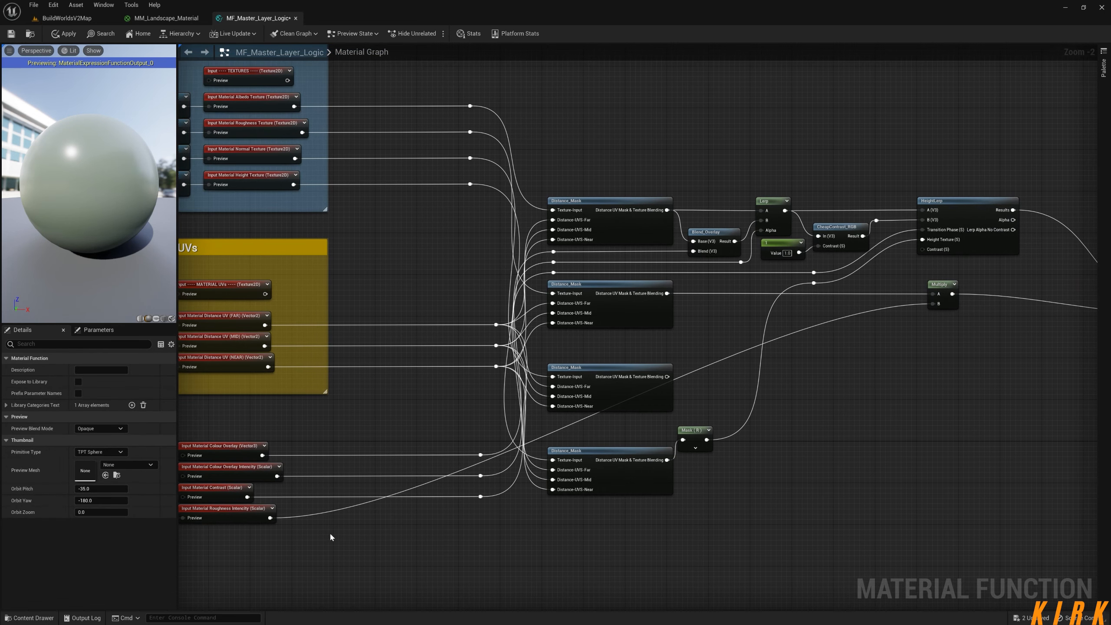
pyautogui.doubleClick(294, 517)
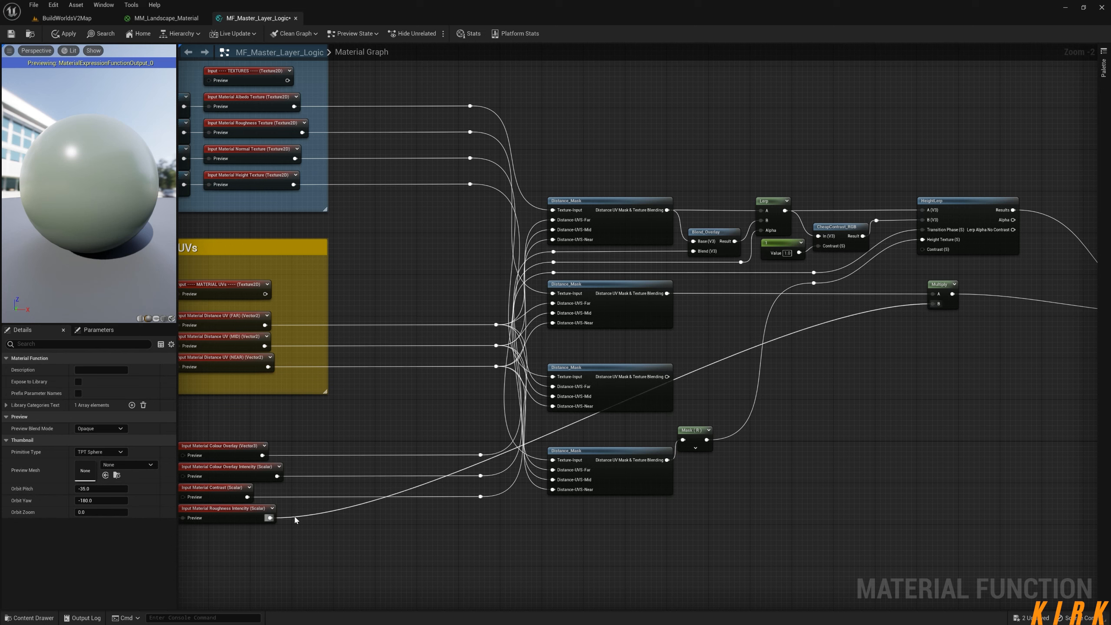
pyautogui.moveTo(296, 518); pyautogui.dragTo(488, 523)
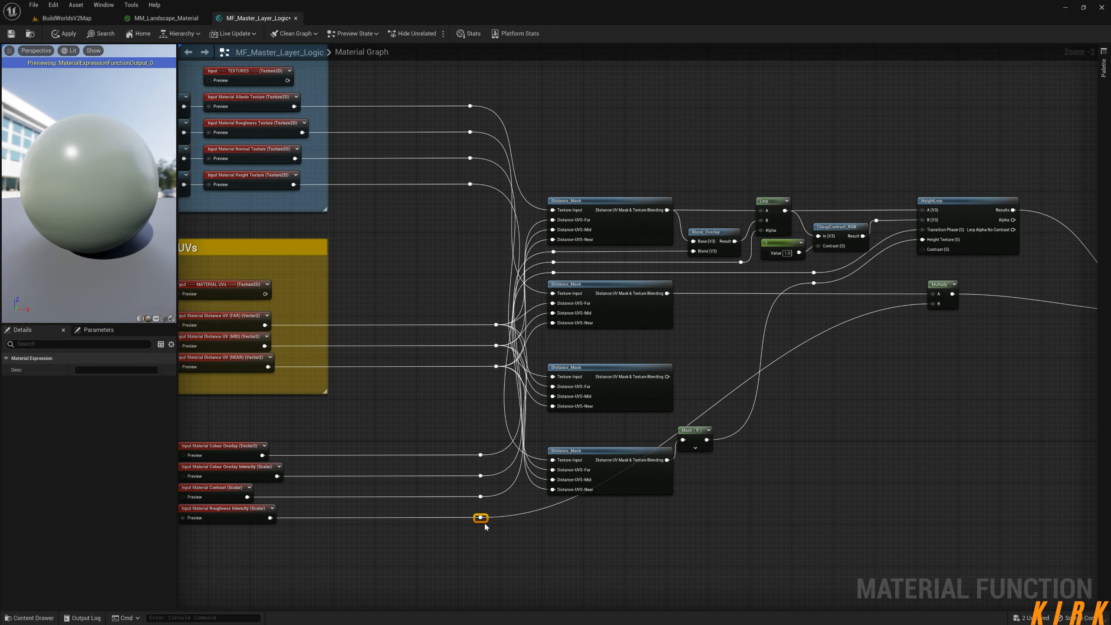
pyautogui.click(551, 532)
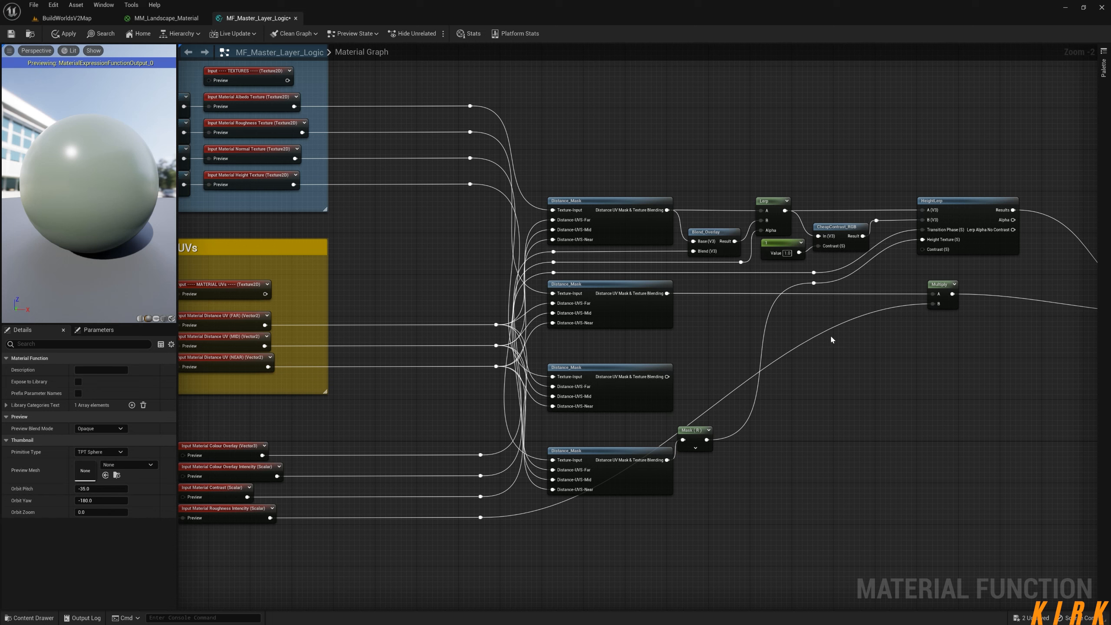
# Route the roughness intensity wire beneath the second Distance_Mask node to Multiply's B input using three reroute points
pyautogui.doubleClick(920, 303)
pyautogui.moveTo(922, 304); pyautogui.dragTo(712, 313)
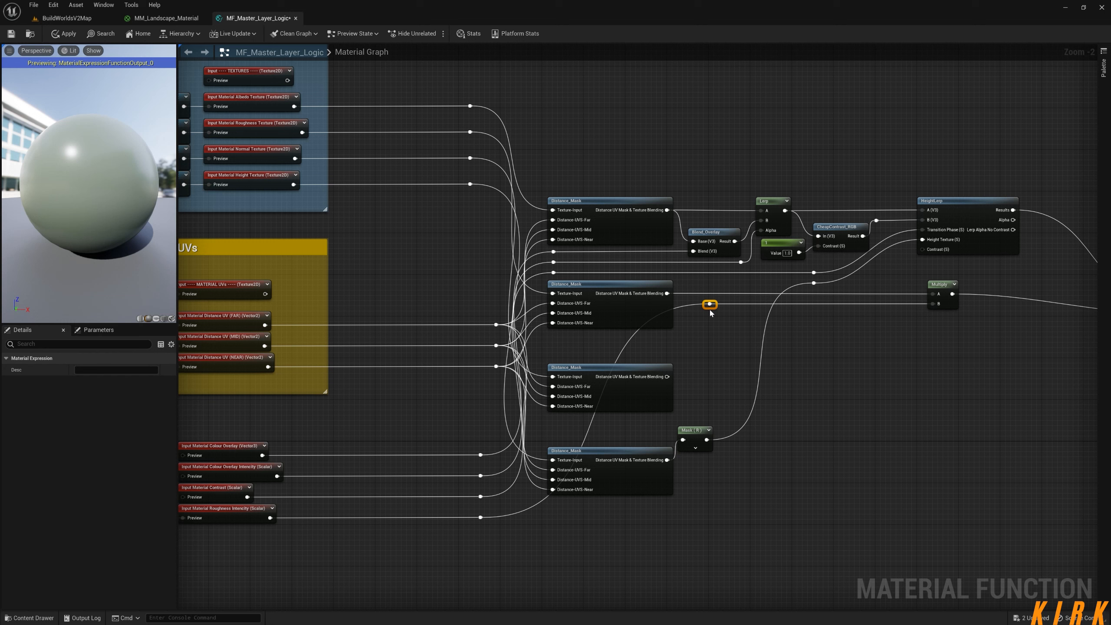
pyautogui.moveTo(712, 312); pyautogui.dragTo(709, 312)
pyautogui.doubleClick(685, 308)
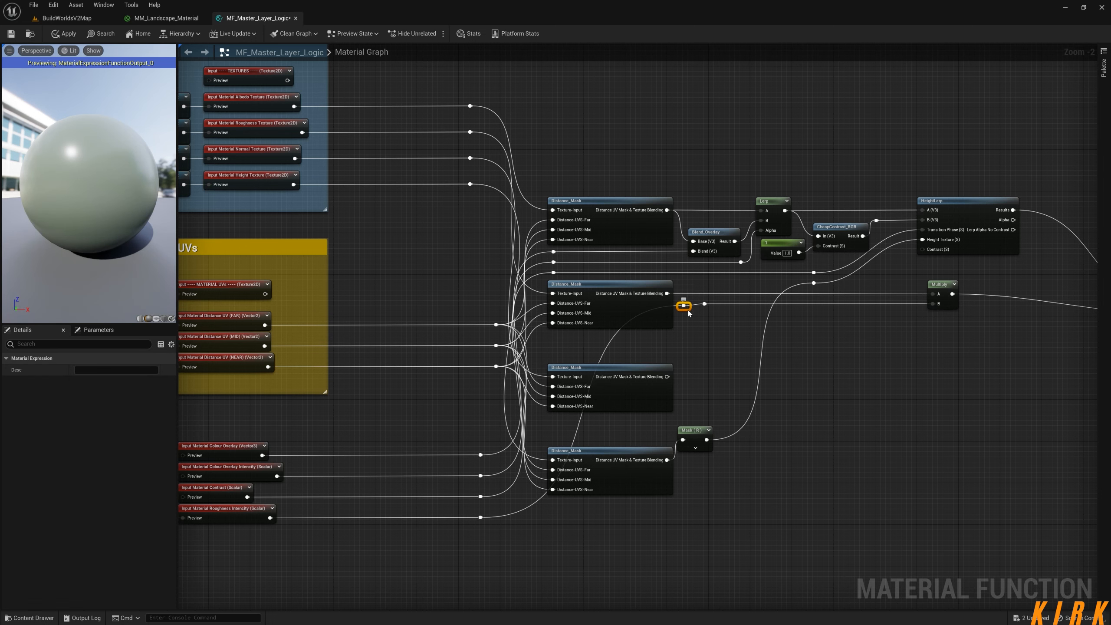
pyautogui.moveTo(686, 312); pyautogui.dragTo(678, 343)
pyautogui.doubleClick(641, 340)
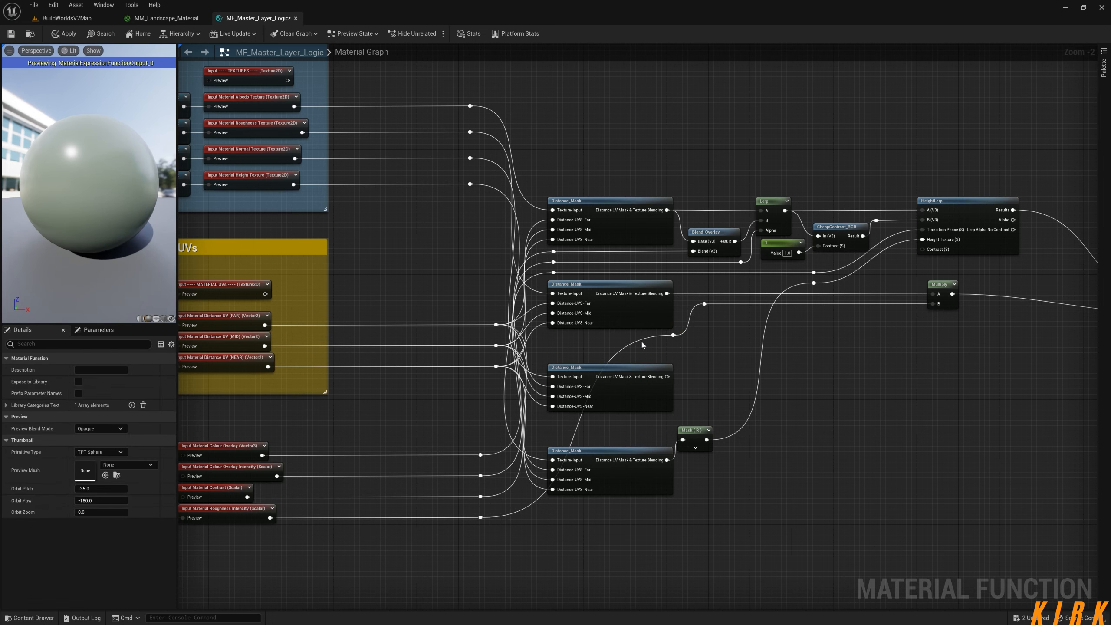
pyautogui.moveTo(645, 344); pyautogui.dragTo(562, 343)
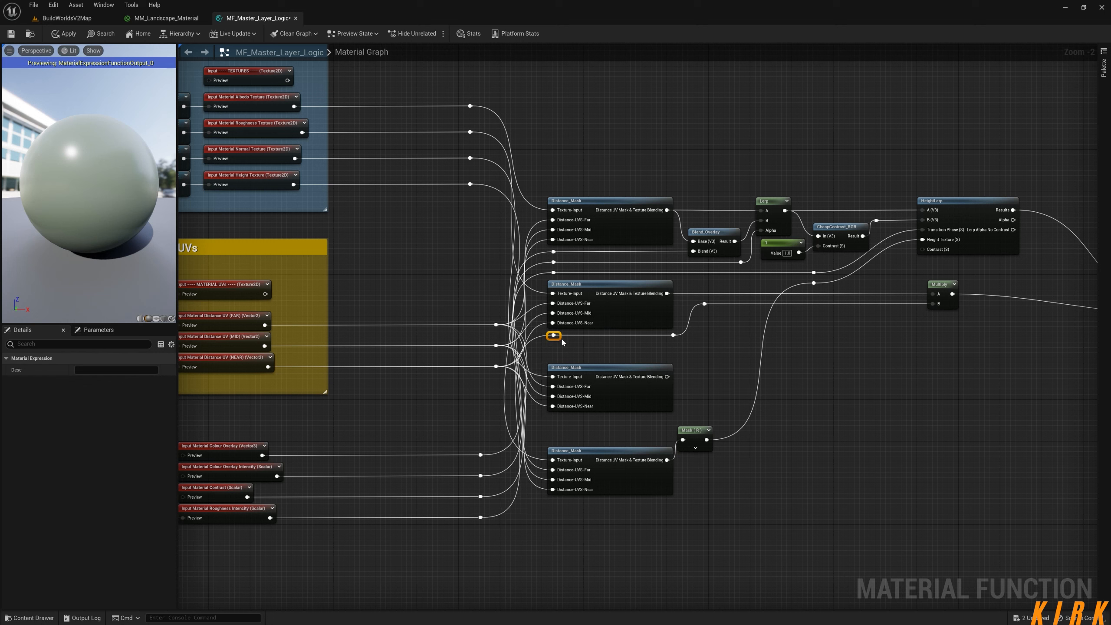
pyautogui.click(621, 348)
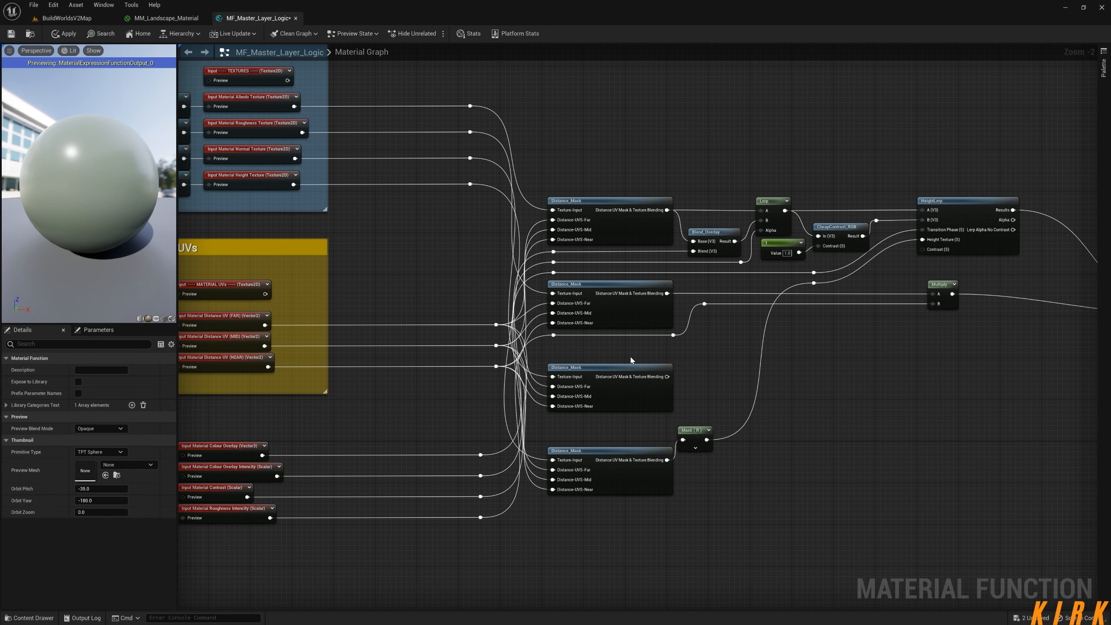
# Add a reroute point on the wire from Multiply to Roughness and place it near SetMaterialAttributes, level with Multiply's output
pyautogui.moveTo(980, 336); pyautogui.dragTo(679, 355, button='right')
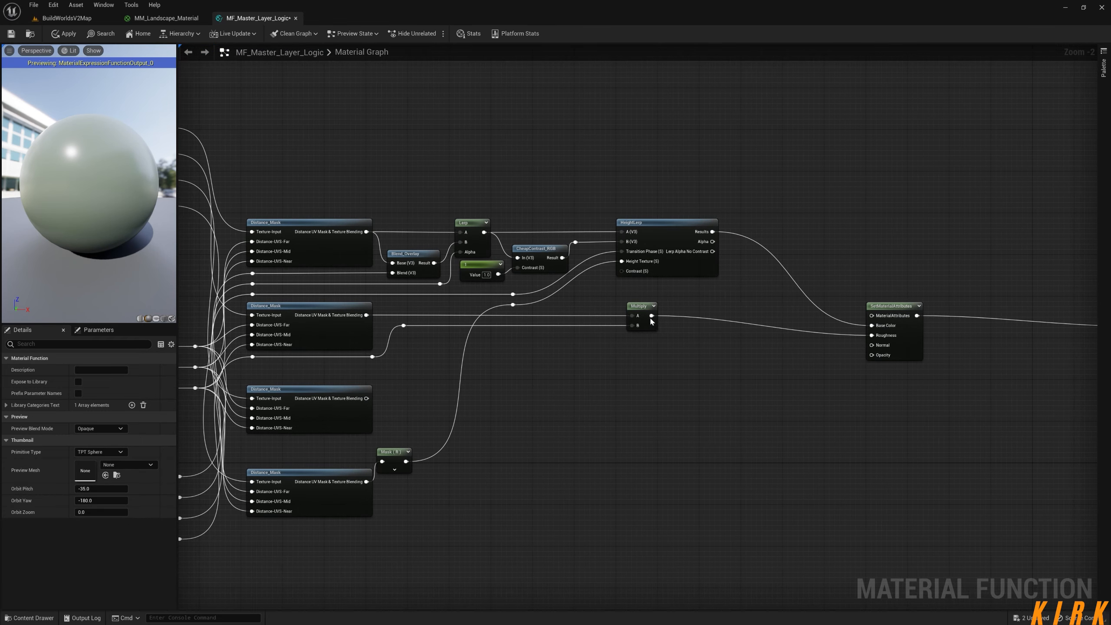
pyautogui.doubleClick(675, 318)
pyautogui.moveTo(678, 318); pyautogui.dragTo(797, 320)
pyautogui.click(768, 290)
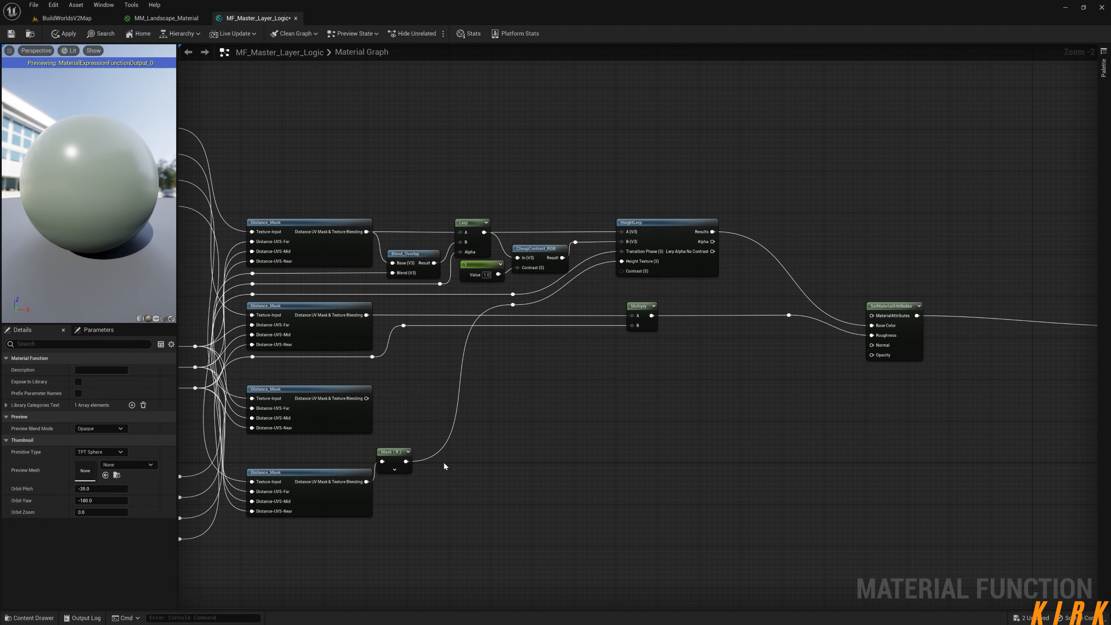
# Add a FlattenNormal node fed by the third Distance_Mask's output and align it with that output
pyautogui.moveTo(444, 466); pyautogui.dragTo(630, 375, button='right')
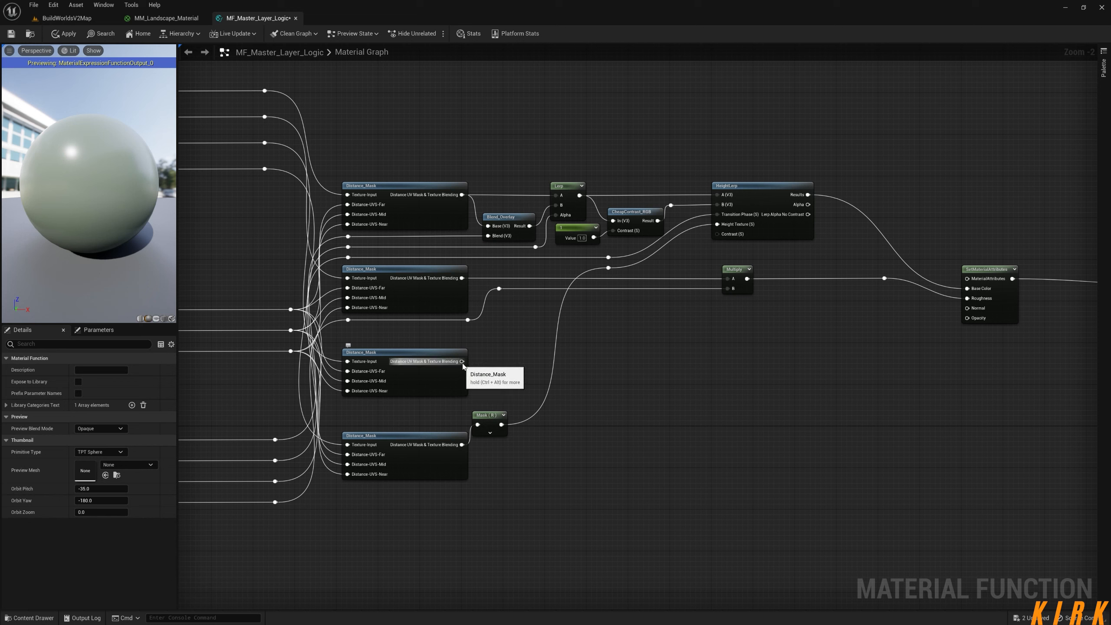
pyautogui.moveTo(462, 362); pyautogui.dragTo(672, 360)
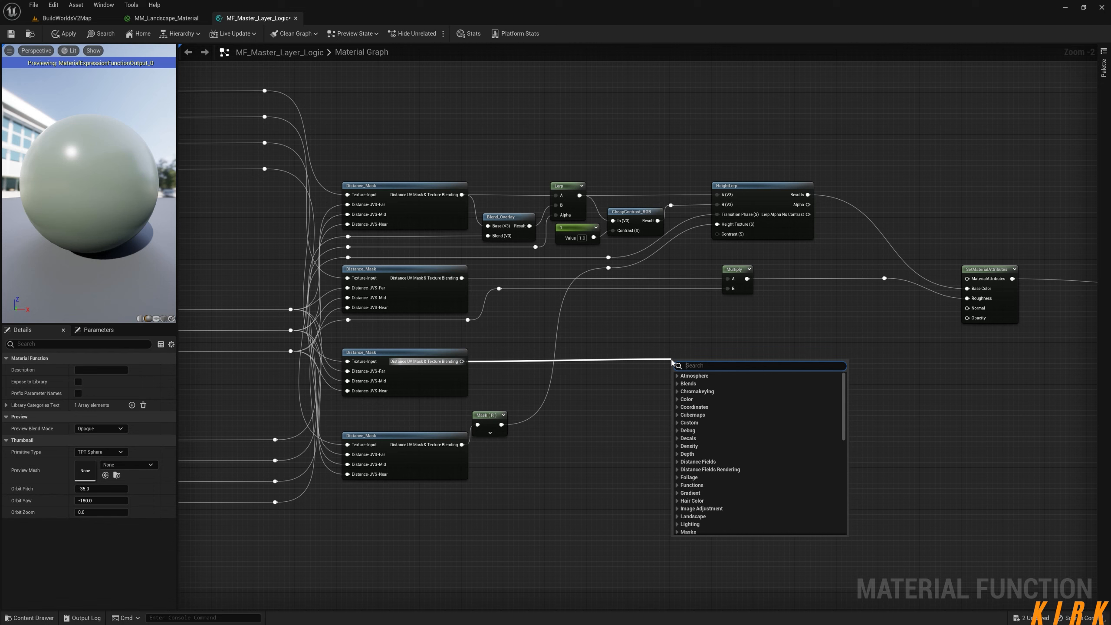
pyautogui.write('flatt')
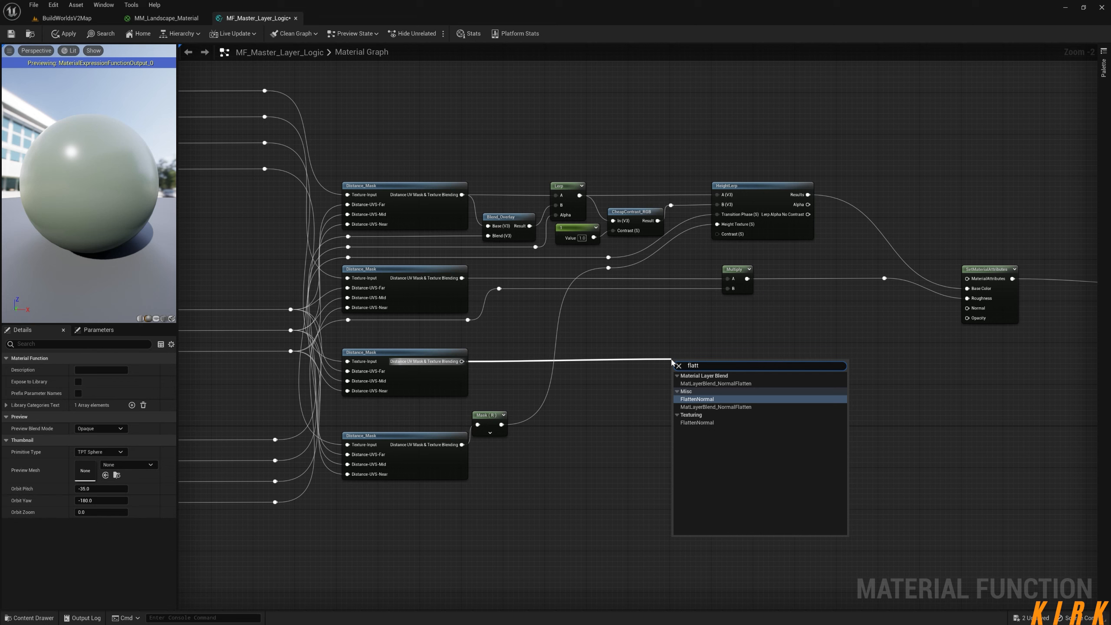
pyautogui.press('Return')
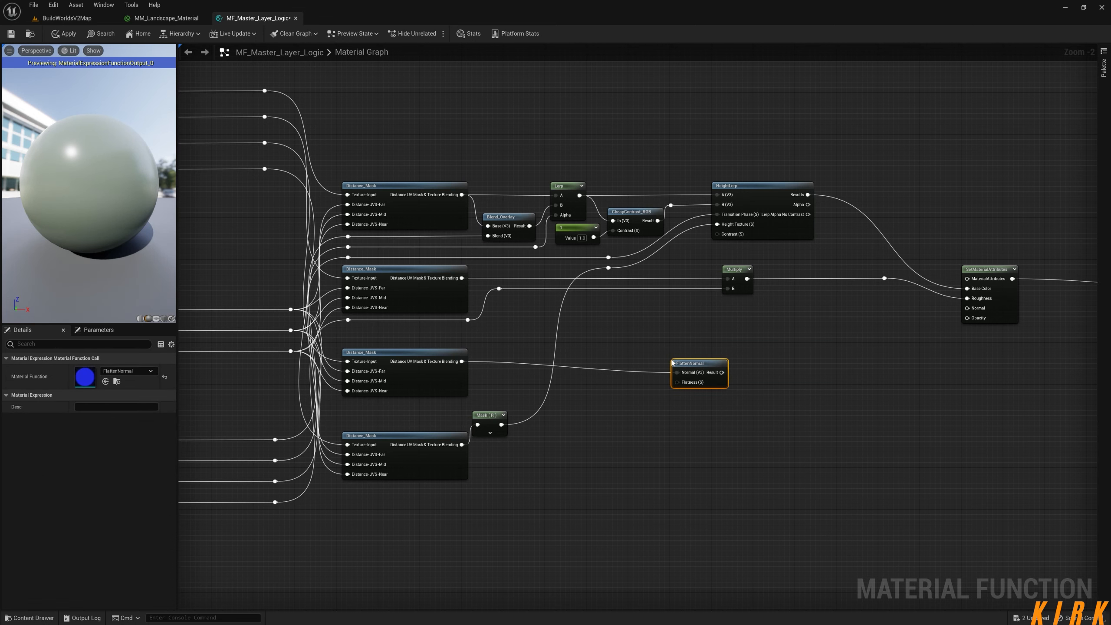
pyautogui.moveTo(686, 361); pyautogui.dragTo(696, 350)
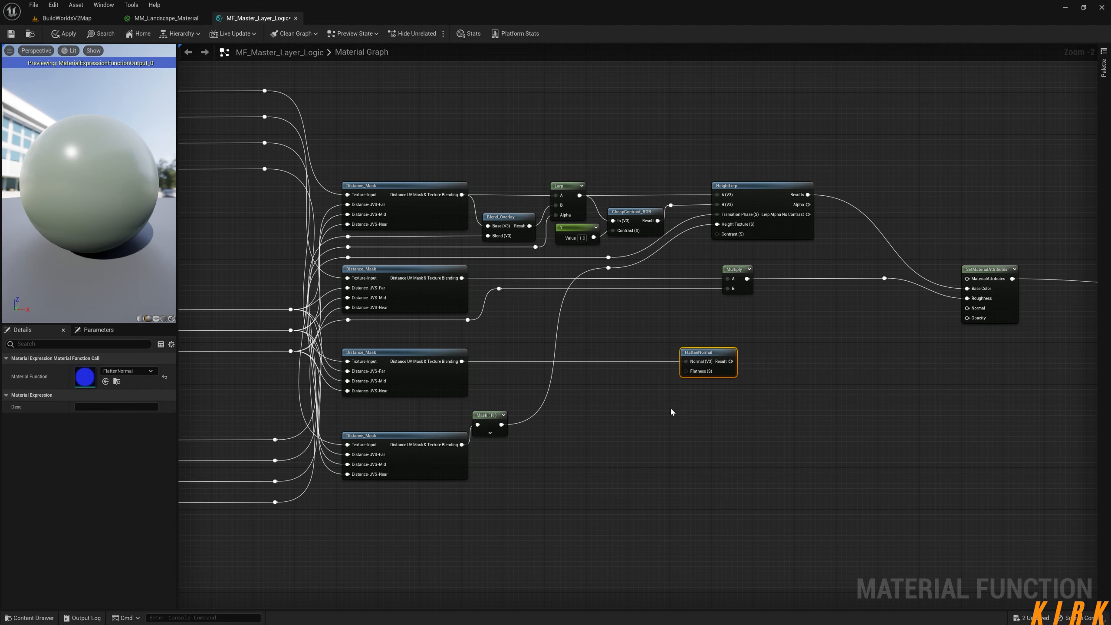
# Open the FlattenNormal function and spread out its Normal input, 0,0,1 constant and Flatness input to see how they feed the Lerp
pyautogui.doubleClick(702, 353)
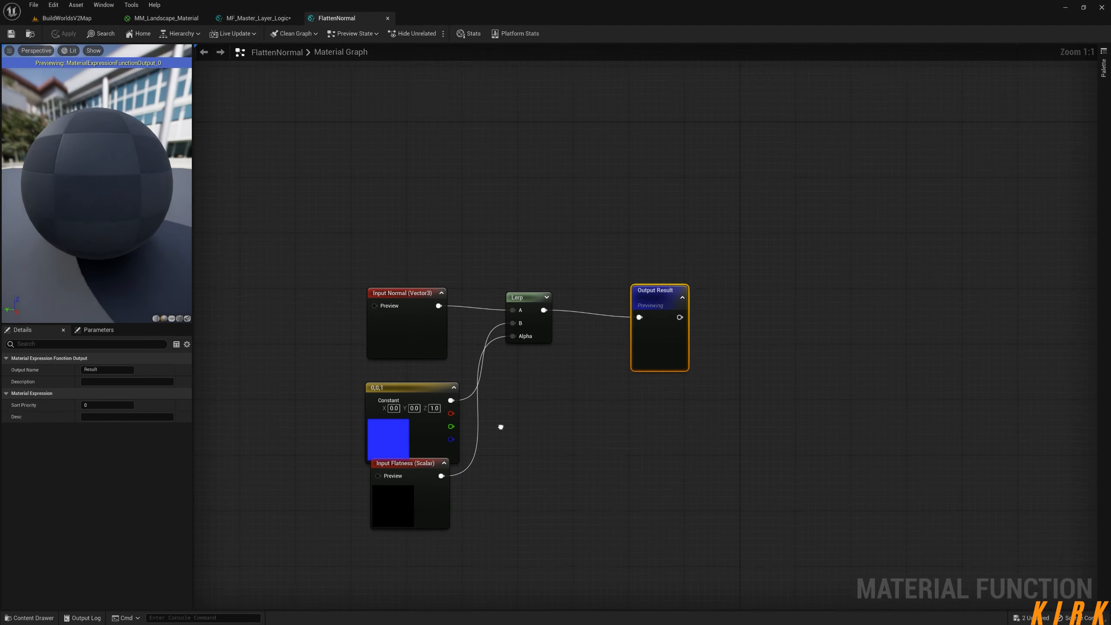
pyautogui.moveTo(493, 363); pyautogui.dragTo(396, 360)
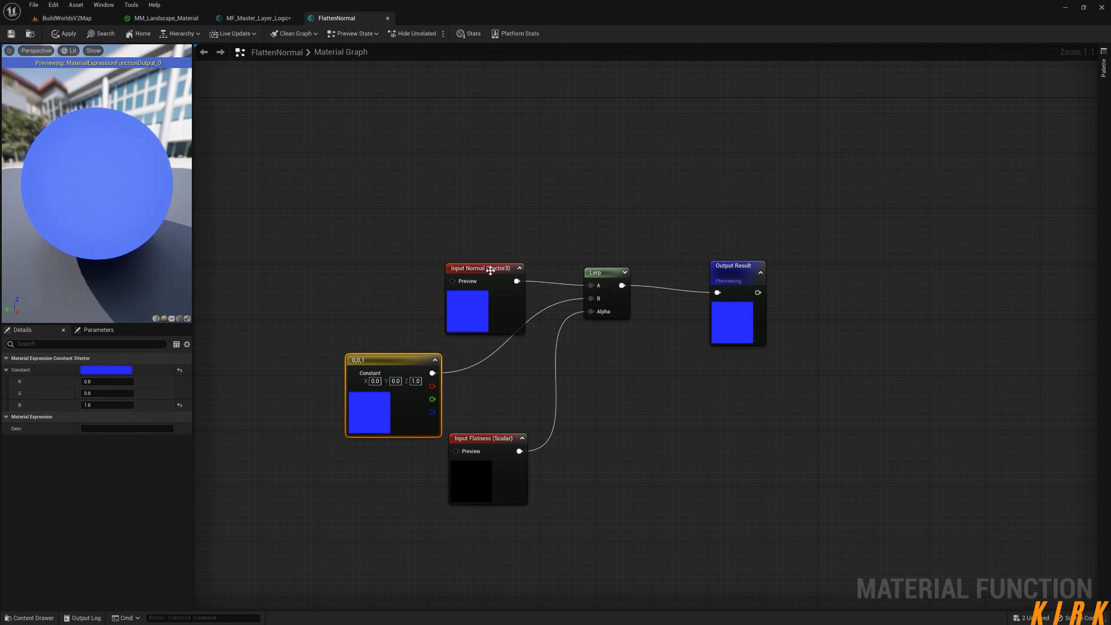
pyautogui.moveTo(488, 268); pyautogui.dragTo(392, 246)
pyautogui.click(435, 256)
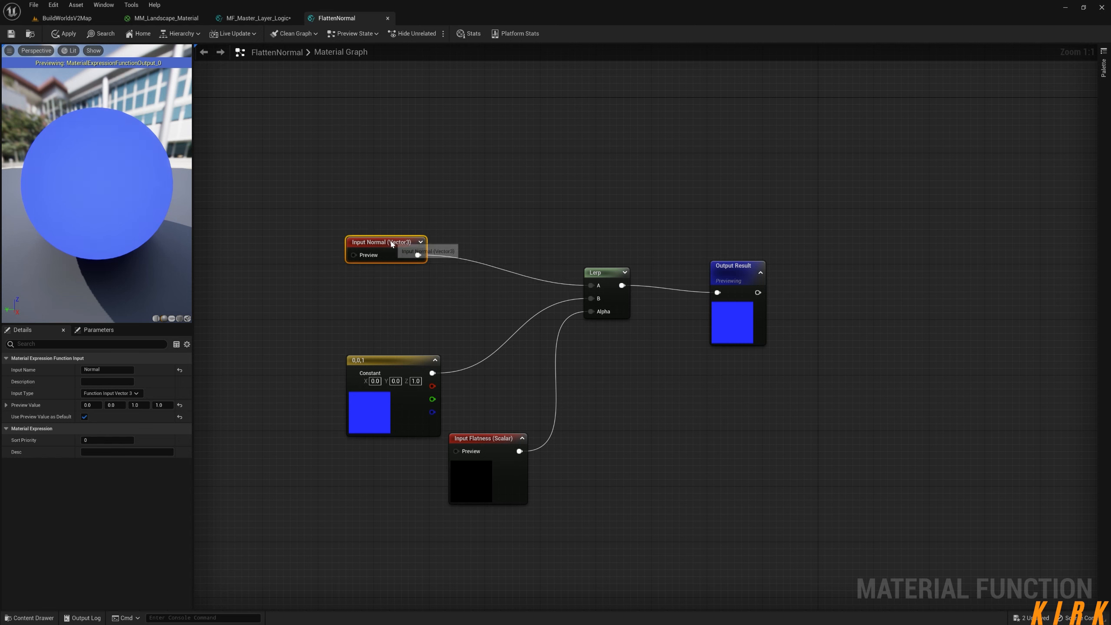
pyautogui.click(435, 360)
pyautogui.moveTo(413, 372); pyautogui.dragTo(406, 319)
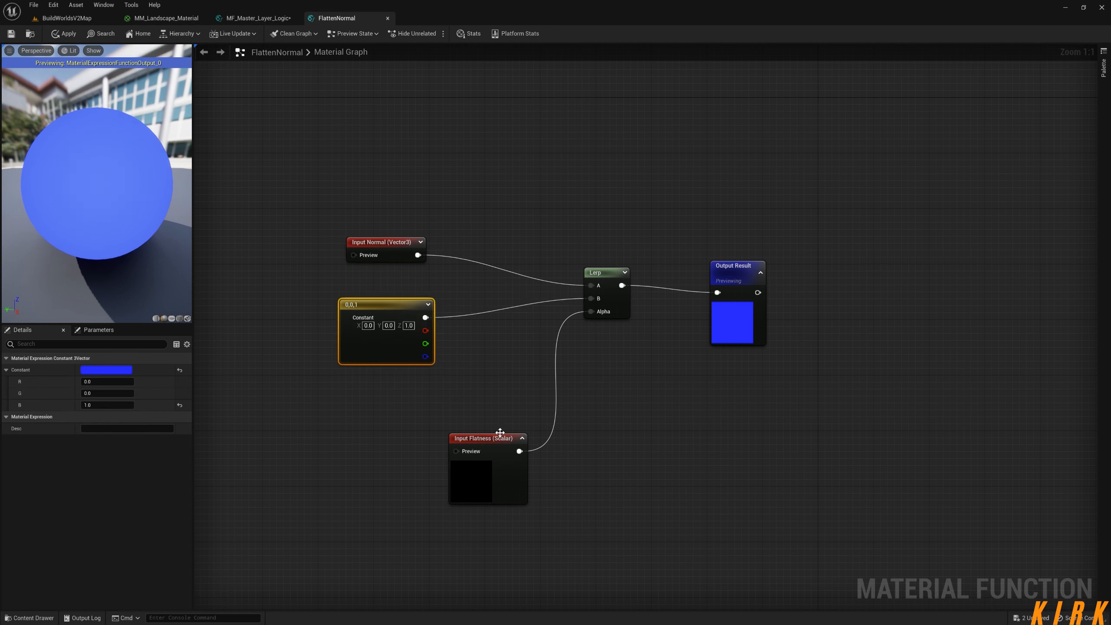
pyautogui.moveTo(481, 437); pyautogui.dragTo(447, 408)
pyautogui.click(428, 304)
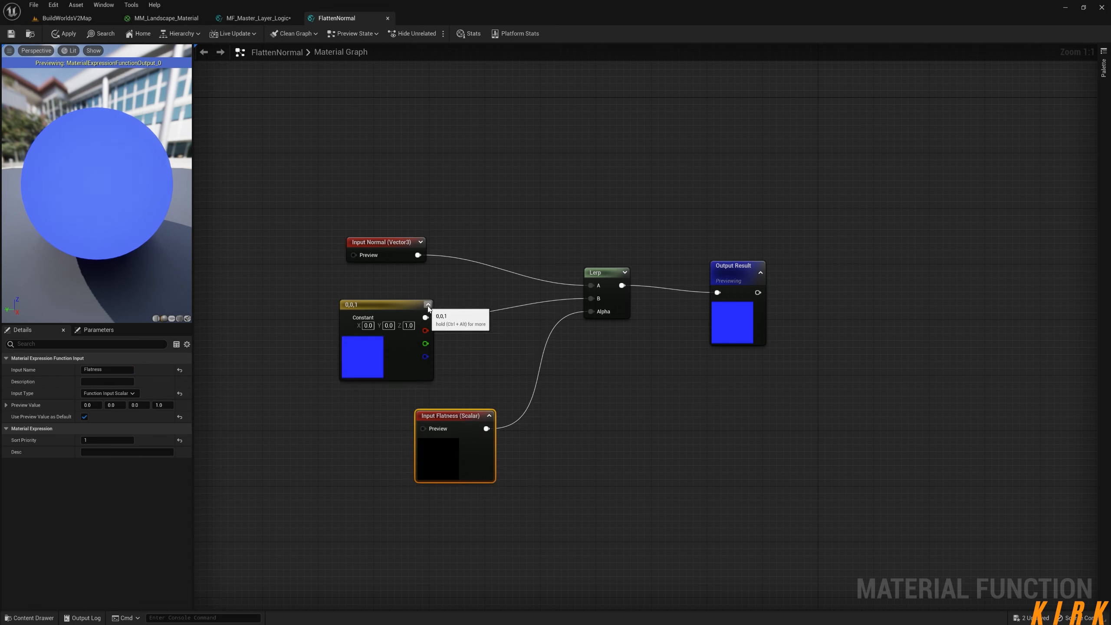
pyautogui.moveTo(400, 308); pyautogui.dragTo(400, 301)
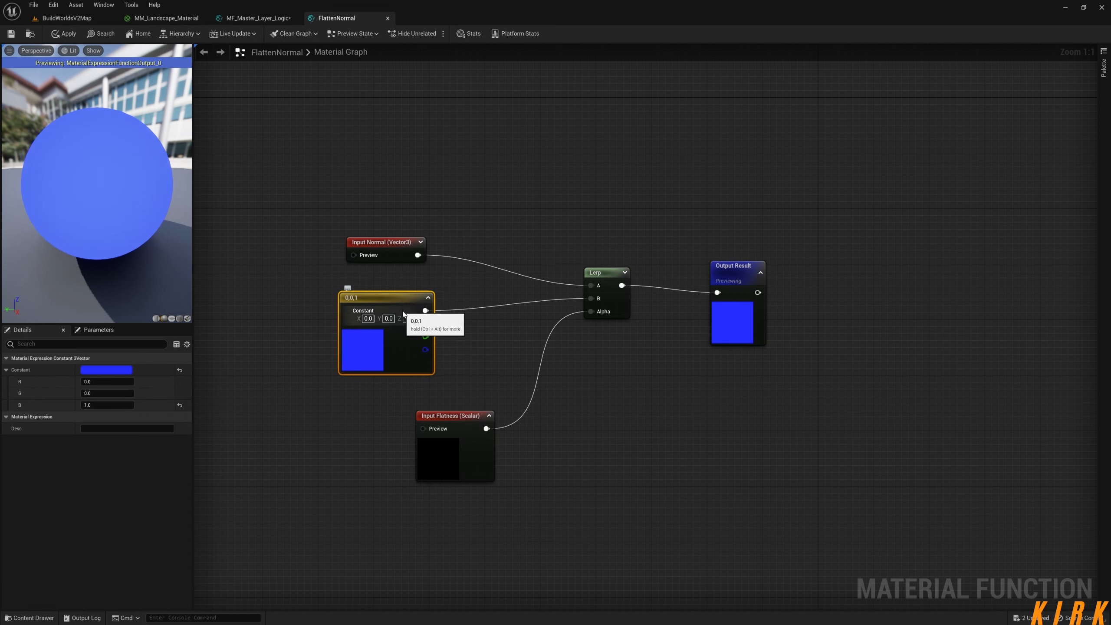
# Line up the Flatness input with the 0,0,1 constant and examine how Flatness drives the Lerp's Alpha
pyautogui.moveTo(135, 227); pyautogui.dragTo(70, 219)
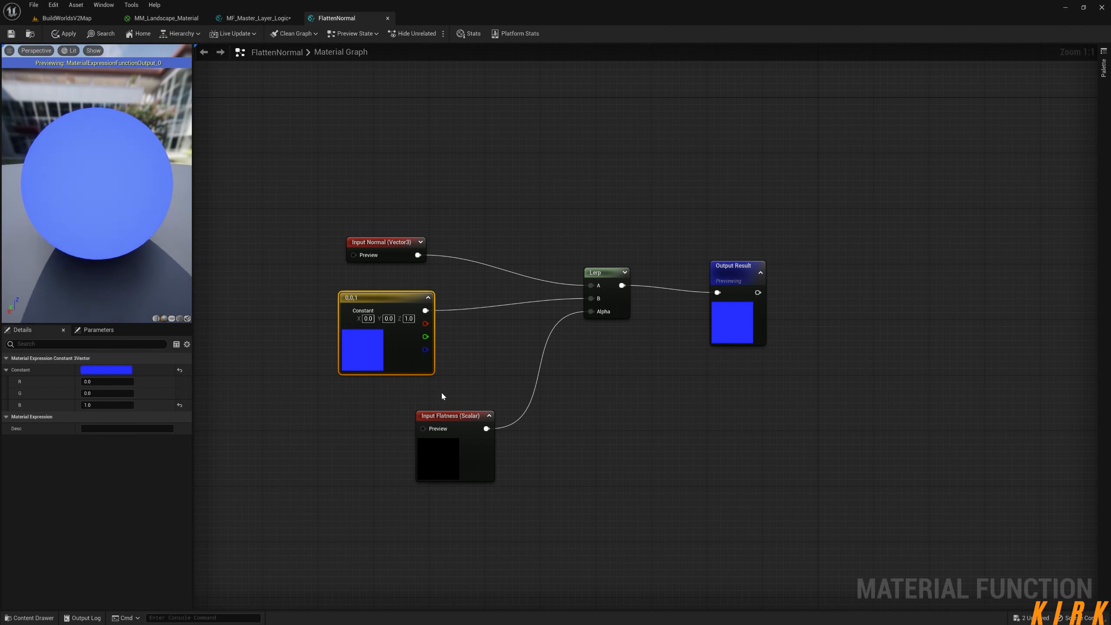
pyautogui.moveTo(469, 417); pyautogui.dragTo(412, 411)
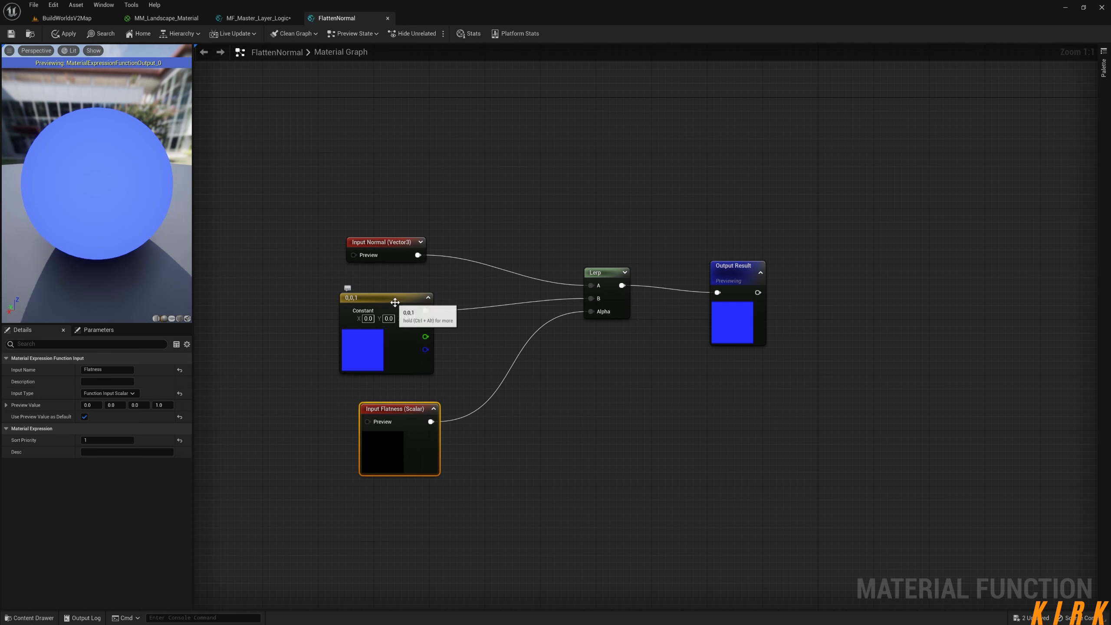
pyautogui.moveTo(395, 294)
pyautogui.mouseDown()
pyautogui.moveTo(441, 295)
pyautogui.moveTo(374, 295)
pyautogui.moveTo(389, 294)
pyautogui.mouseUp()
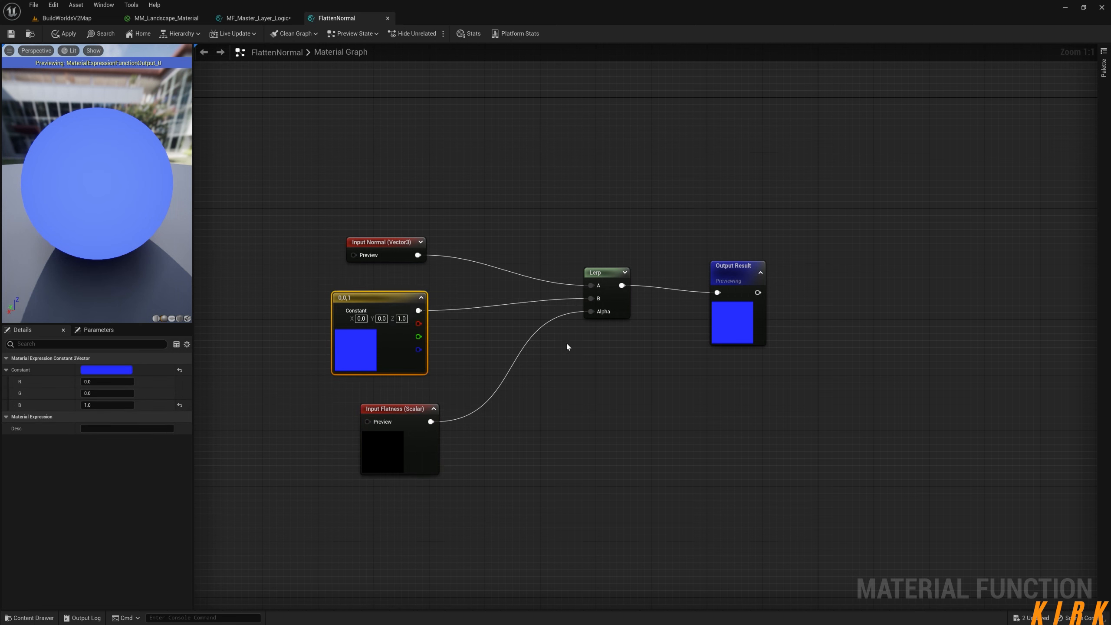
pyautogui.moveTo(428, 410)
pyautogui.mouseDown()
pyautogui.moveTo(438, 469)
pyautogui.moveTo(391, 415)
pyautogui.moveTo(419, 408)
pyautogui.mouseUp()
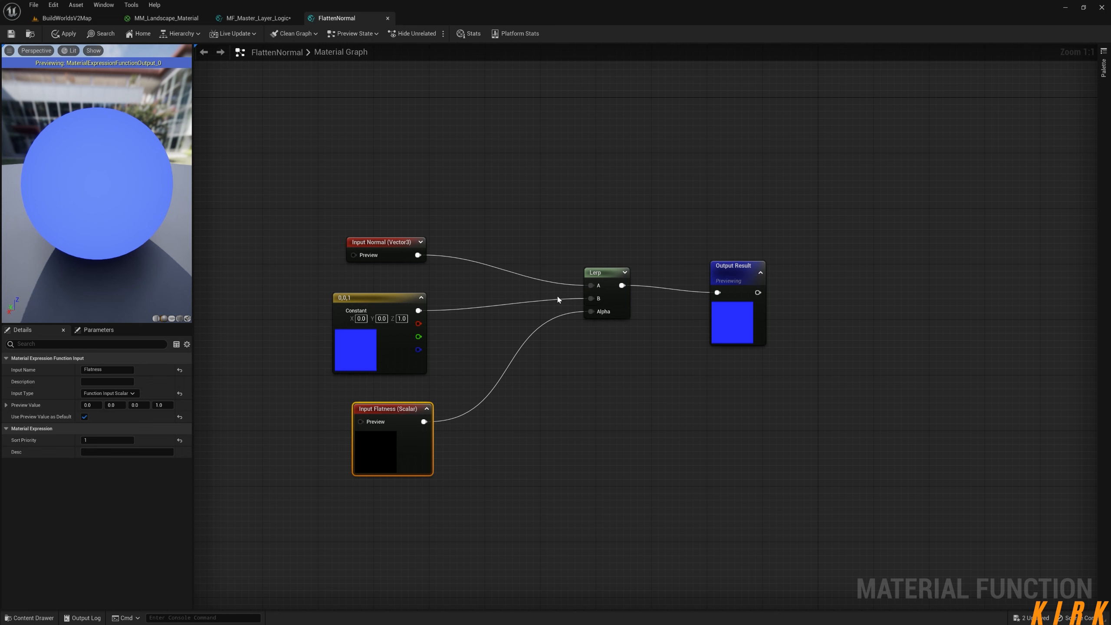
# Close the FlattenNormal function without applying its changes and delete the FlattenNormal node from the layer logic graph
pyautogui.click(387, 19)
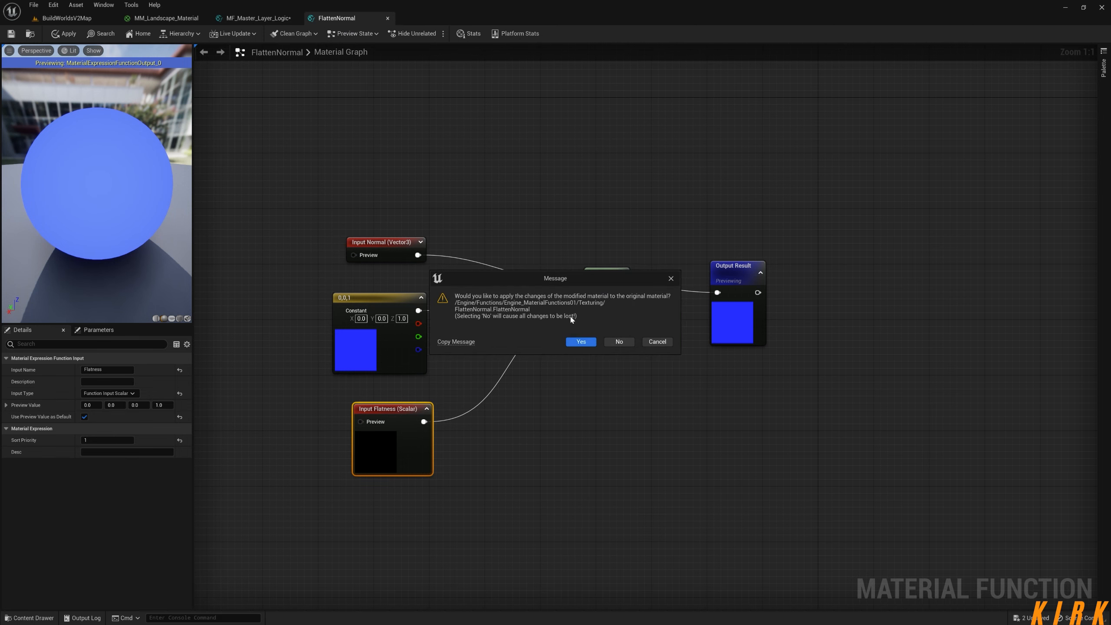
pyautogui.click(618, 342)
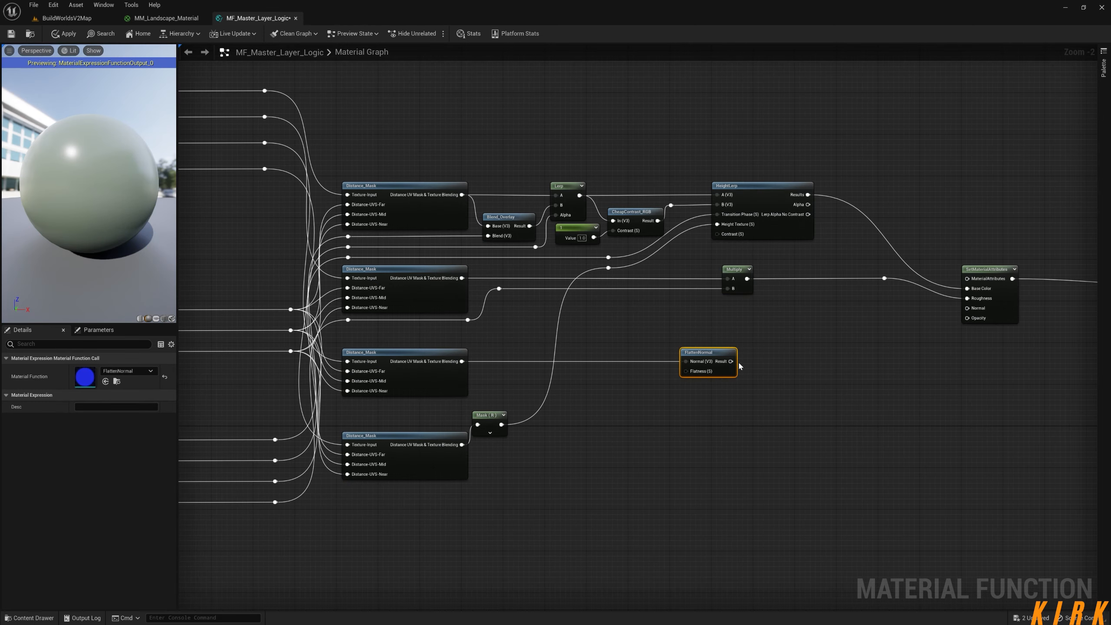
pyautogui.click(666, 397)
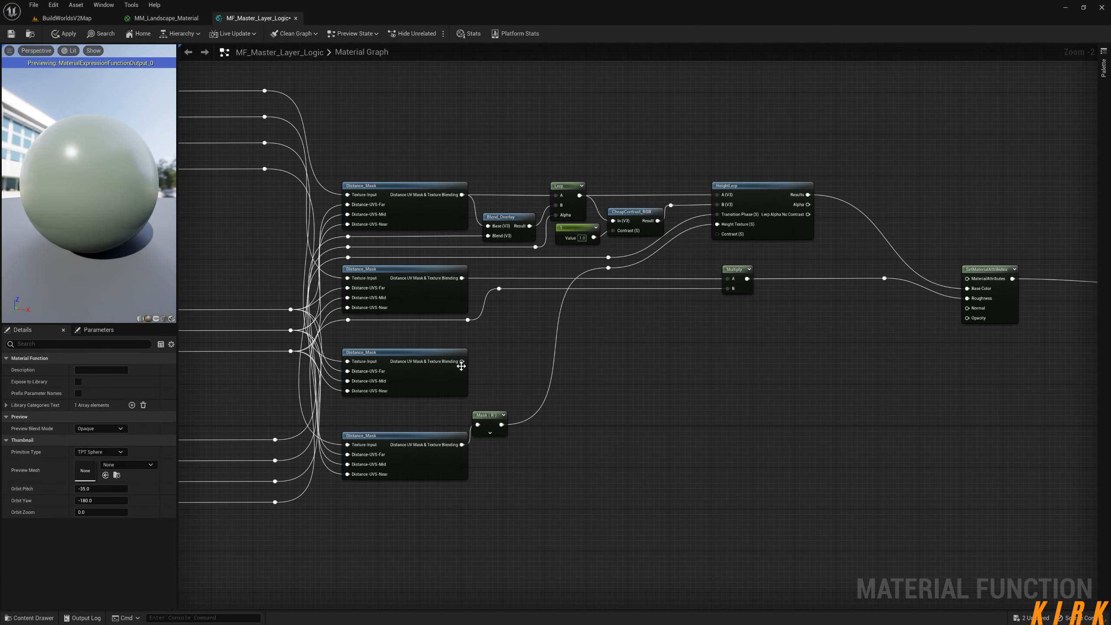
# Add a MultiplyAdd node with its Base fed by the third Distance_Mask's output, and inspect its function graph before closing it
pyautogui.moveTo(462, 361); pyautogui.dragTo(739, 361)
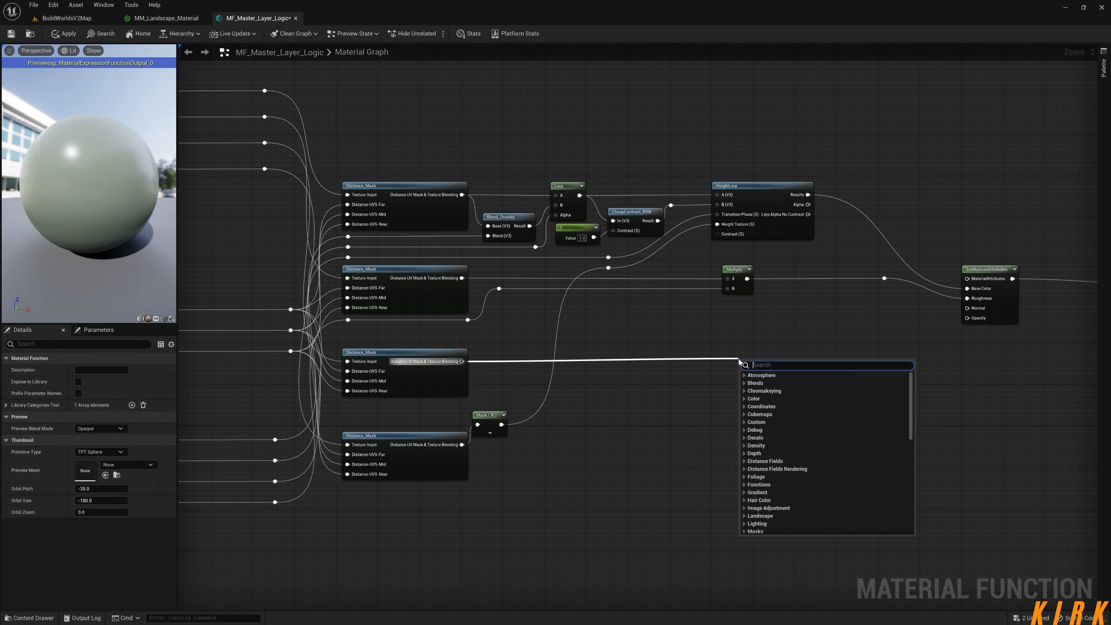
pyautogui.write('multia')
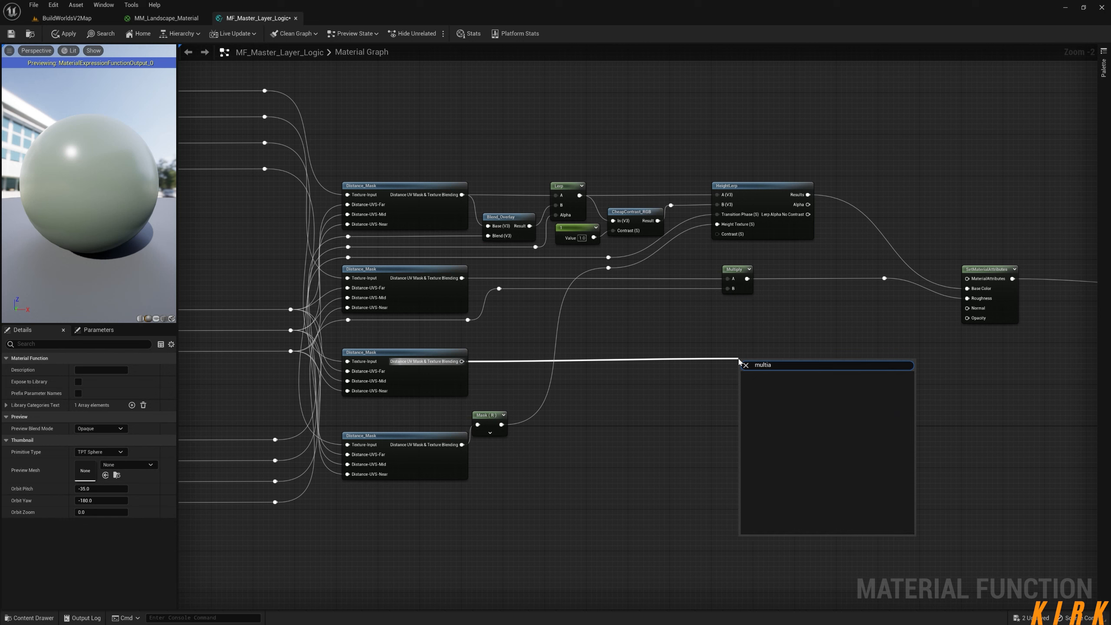
pyautogui.press('BackSpace')
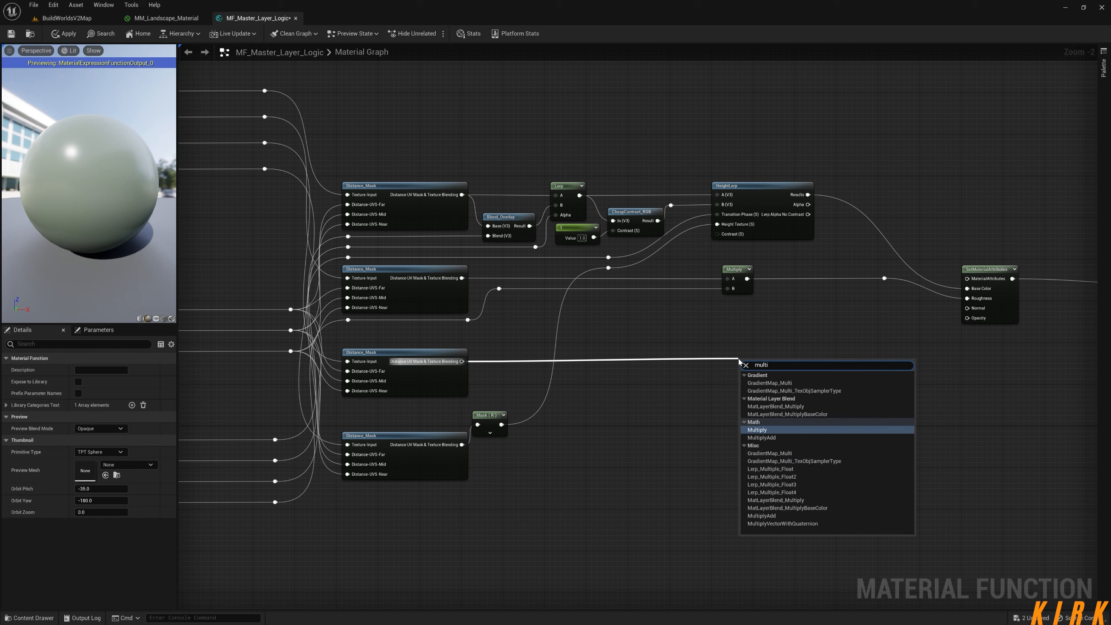
pyautogui.click(761, 438)
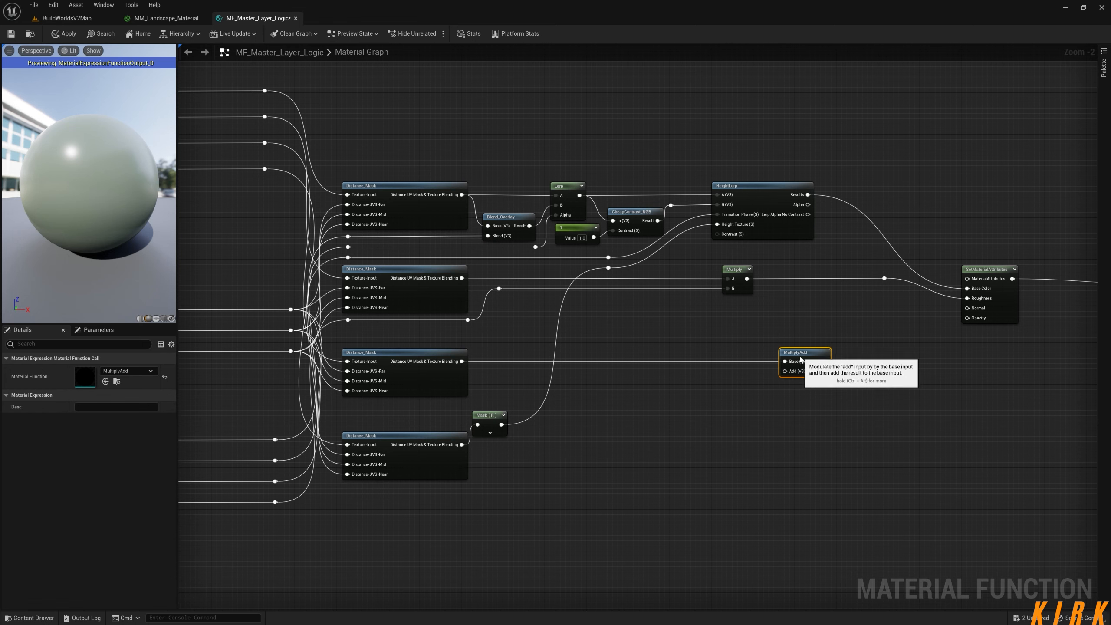
pyautogui.doubleClick(804, 357)
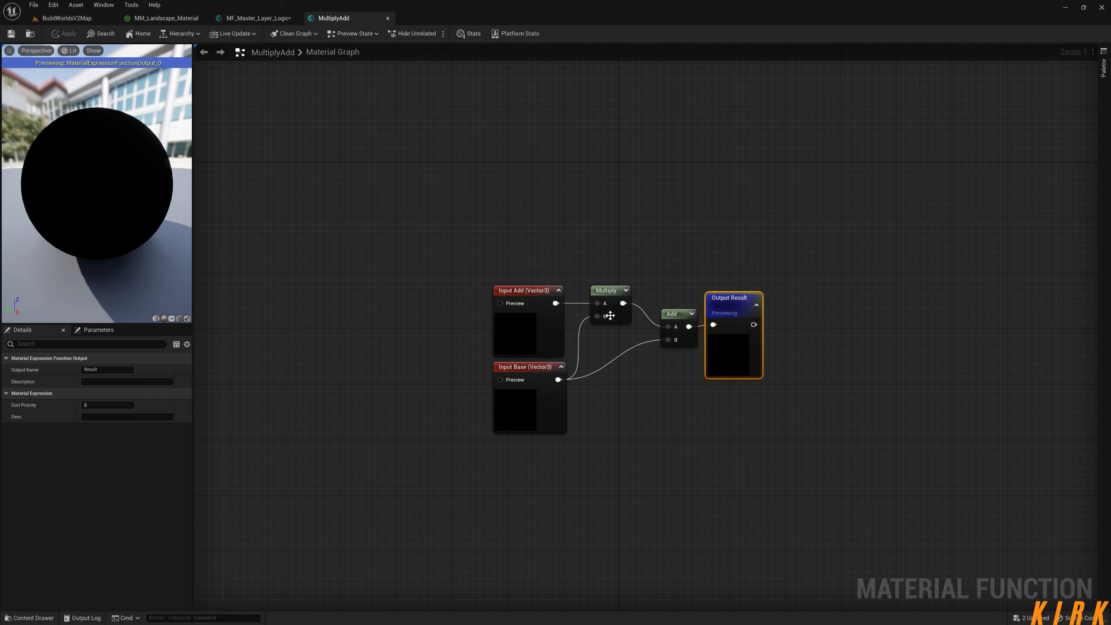
pyautogui.click(388, 18)
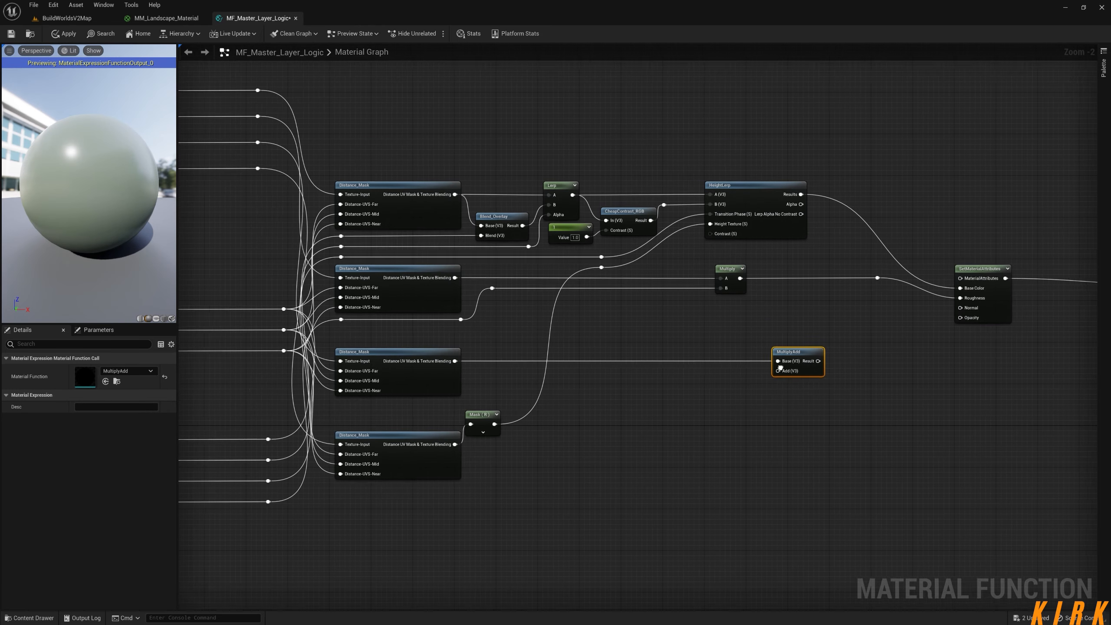
# Create an AppendVector node feeding MultiplyAdd's Add input and place it below the third Distance_Mask's wire
pyautogui.moveTo(733, 346); pyautogui.dragTo(675, 378)
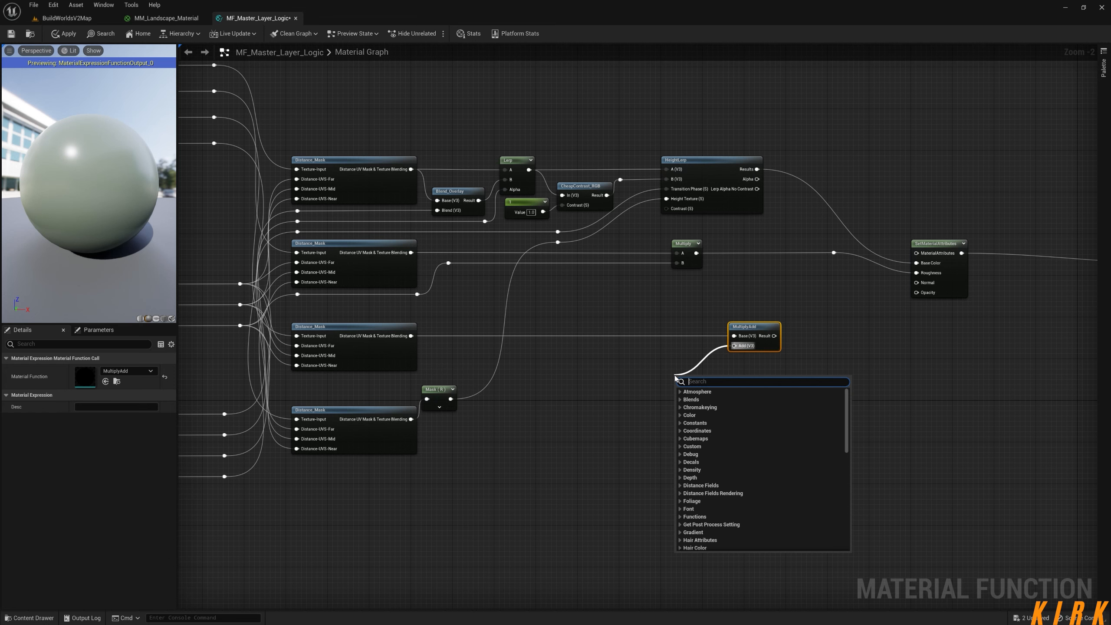
pyautogui.write('app')
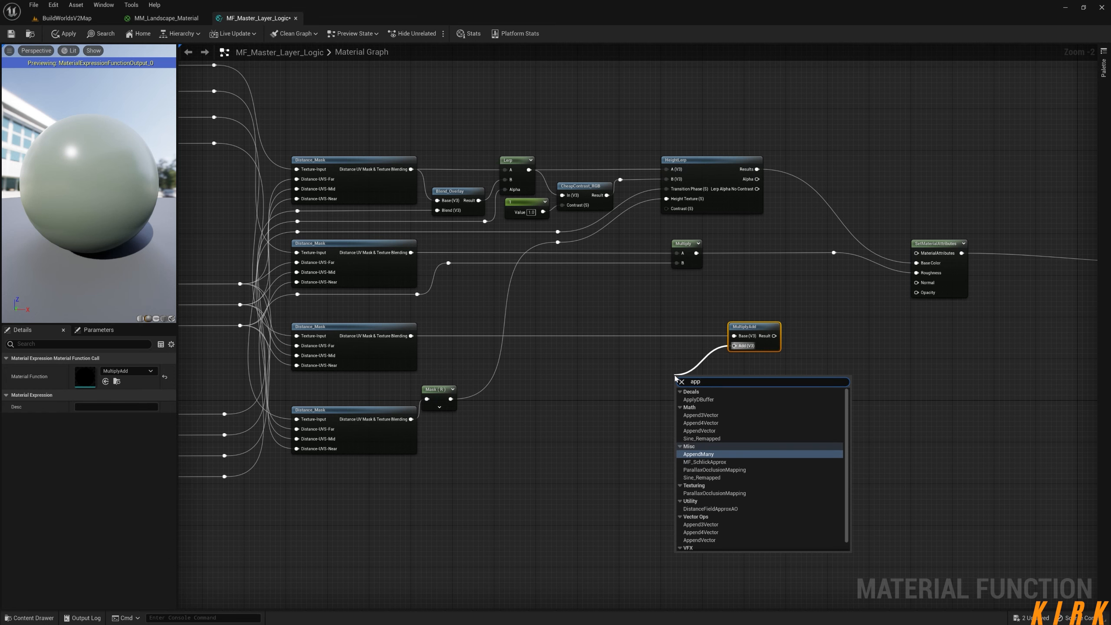
pyautogui.press('Up')
pyautogui.press('Up')
pyautogui.press('Up')
pyautogui.press('Return')
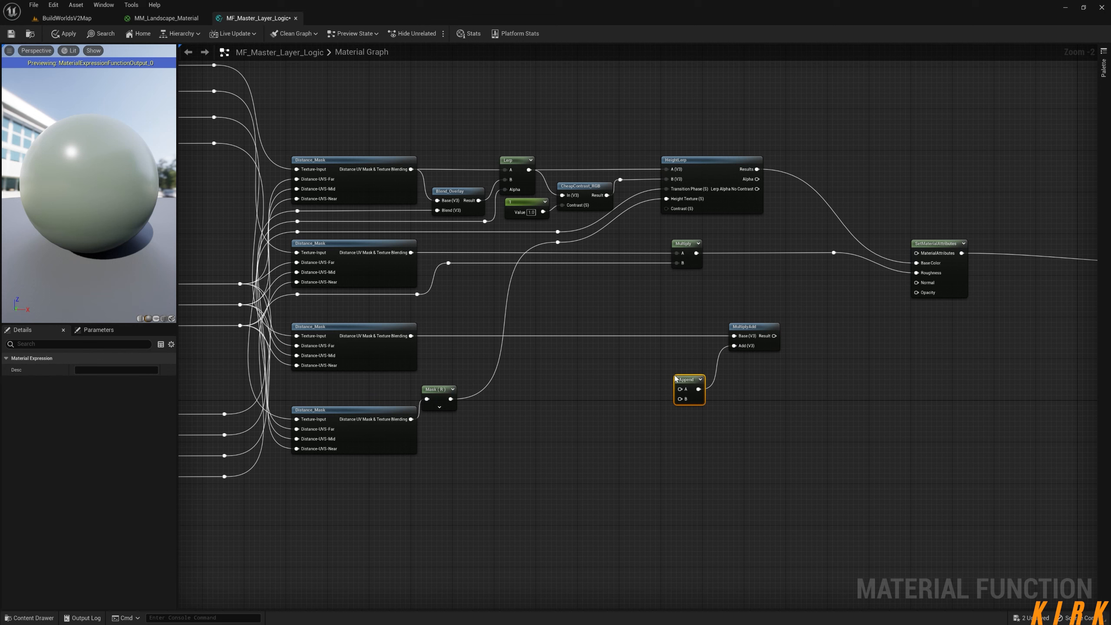
pyautogui.moveTo(676, 379); pyautogui.dragTo(590, 389)
# Add a second, unconnected AppendVector node to the graph below the first Append
pyautogui.rightClick(680, 464)
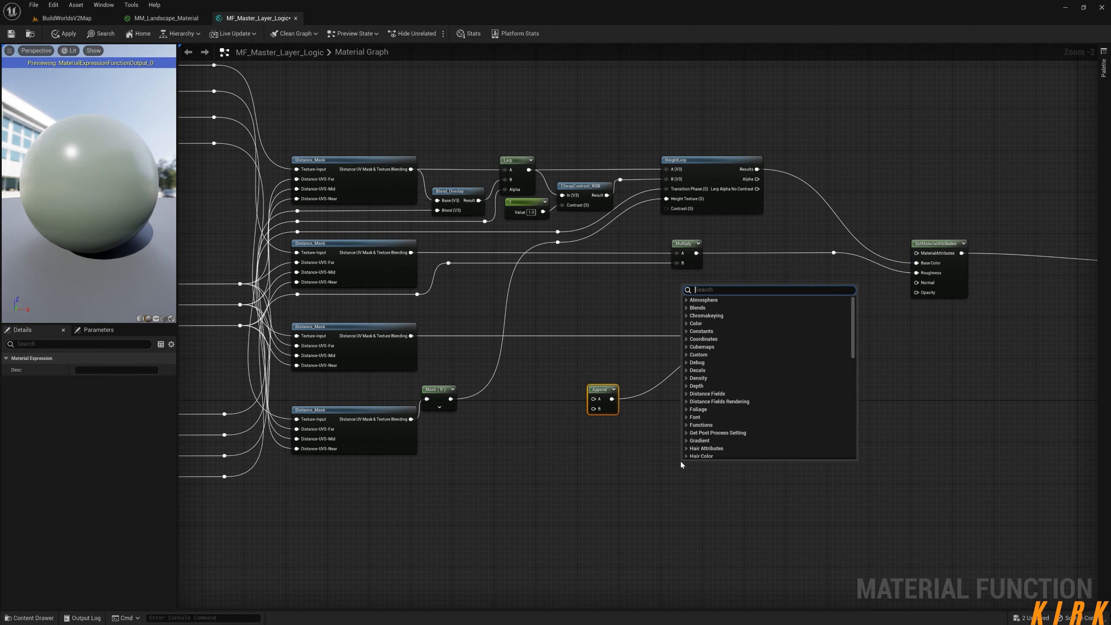
pyautogui.write('appendv')
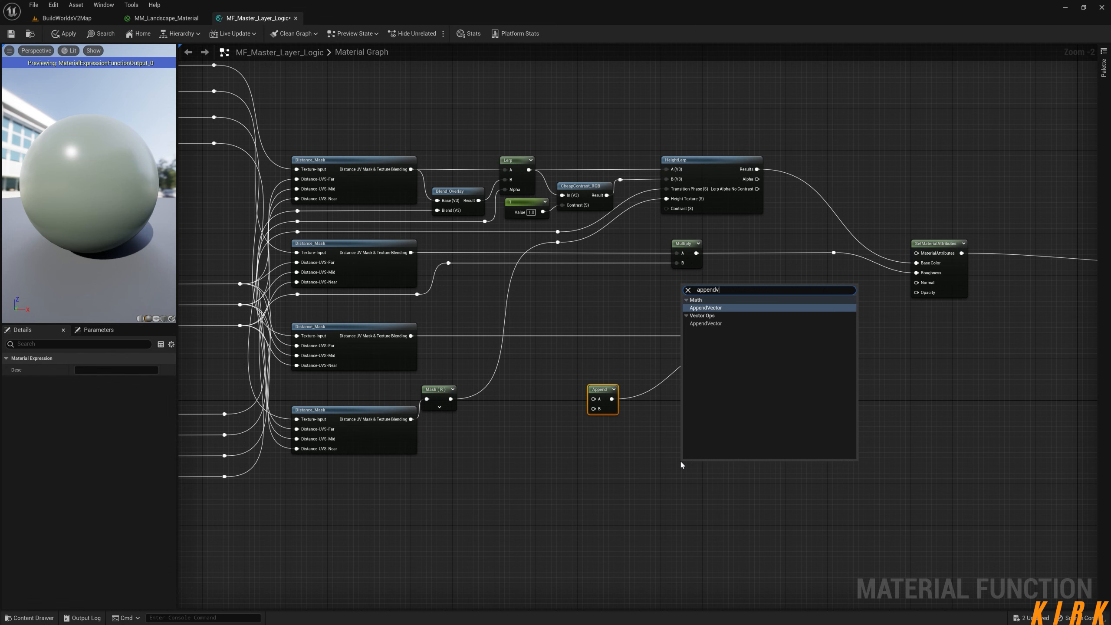
pyautogui.write('#')
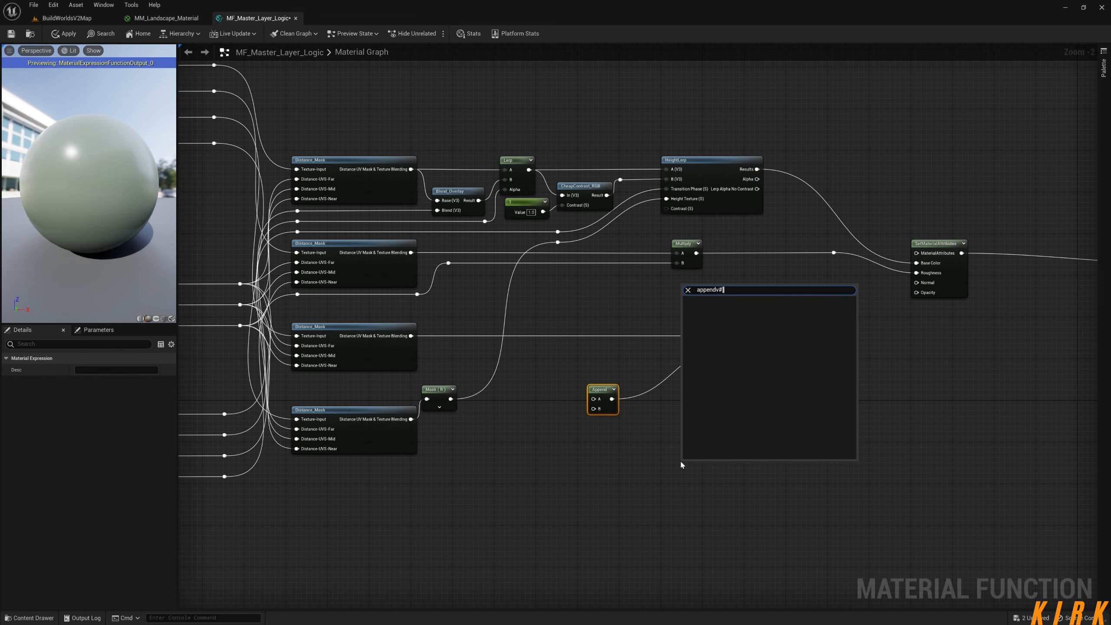
pyautogui.press('BackSpace')
pyautogui.press('Return')
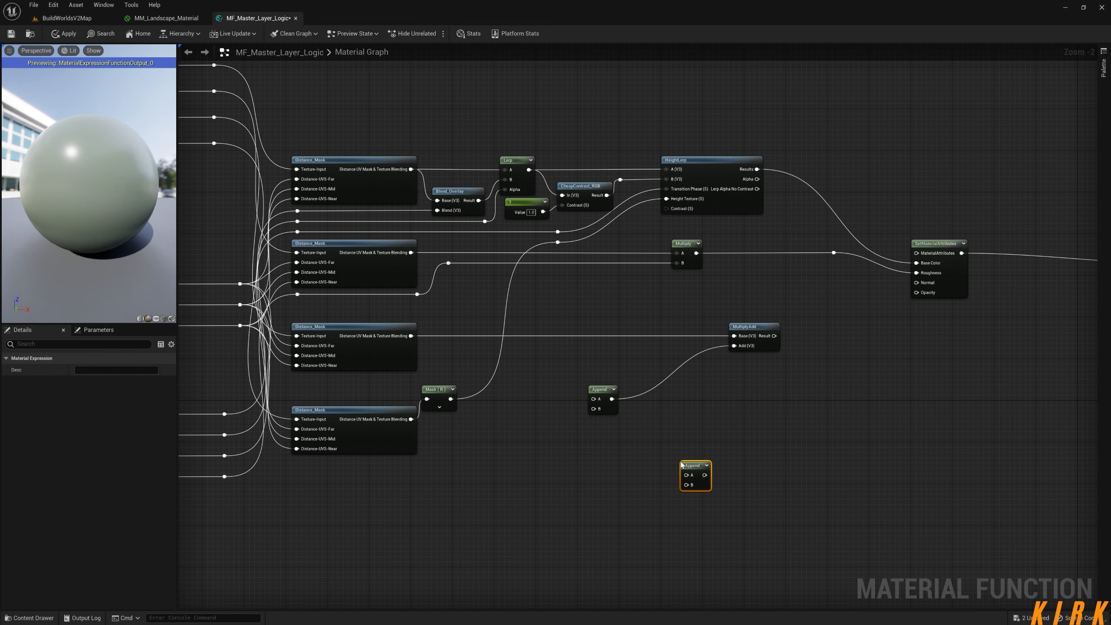
pyautogui.moveTo(682, 465); pyautogui.dragTo(552, 473)
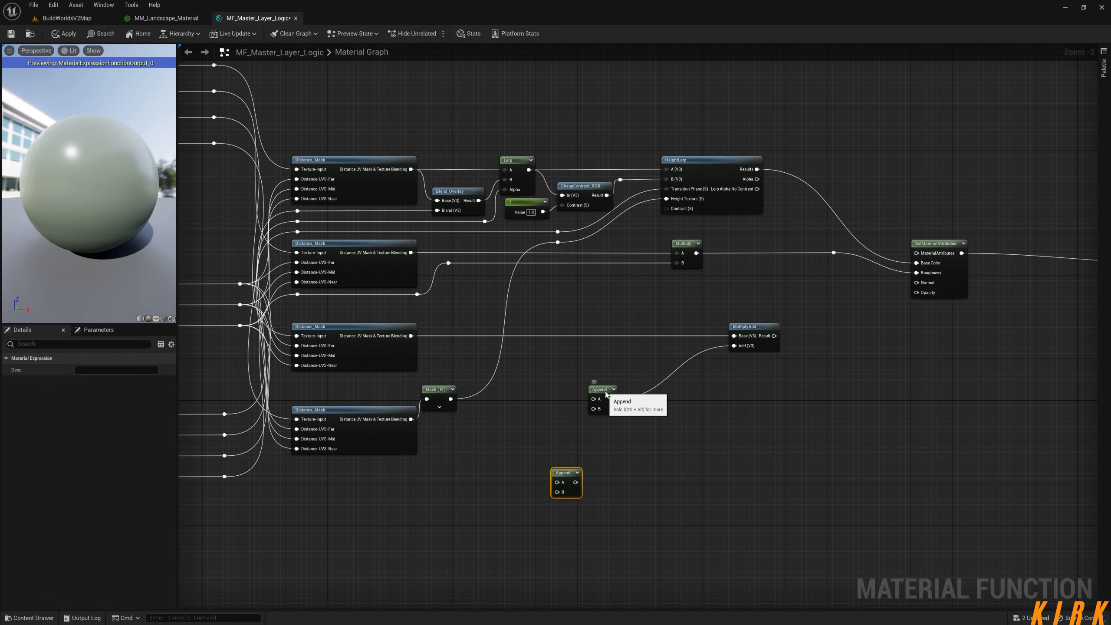
# Line up both Append nodes in front of MultiplyAdd and connect the second Append's output to the first one's A input
pyautogui.moveTo(608, 394); pyautogui.dragTo(697, 359)
pyautogui.moveTo(341, 436); pyautogui.dragTo(477, 452, button='right')
pyautogui.moveTo(647, 439); pyautogui.dragTo(571, 415, button='right')
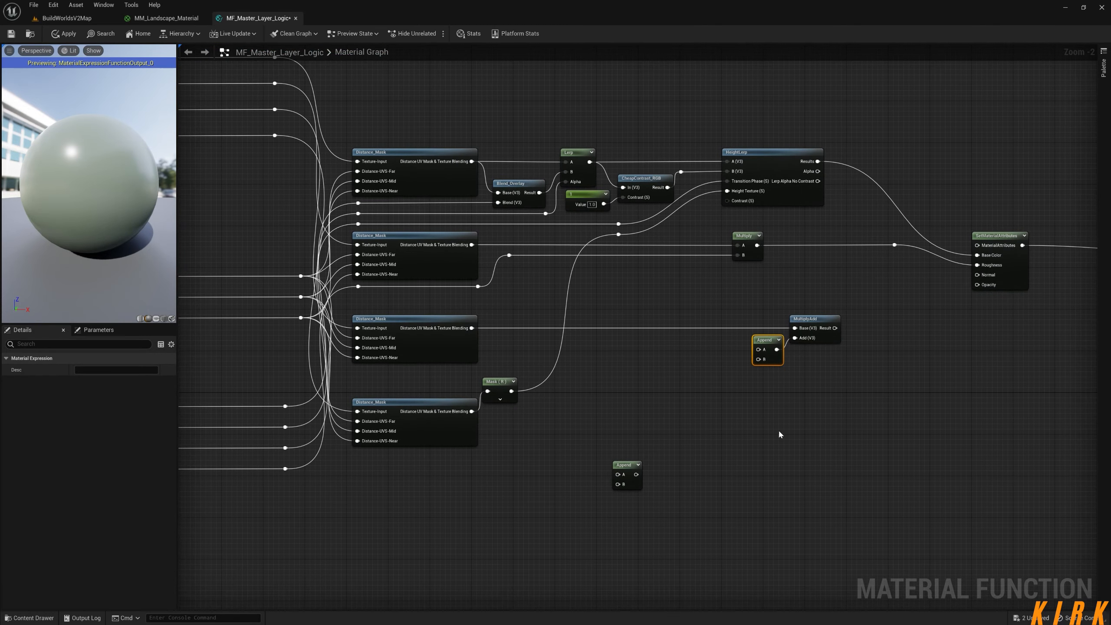
pyautogui.moveTo(625, 466); pyautogui.dragTo(758, 349)
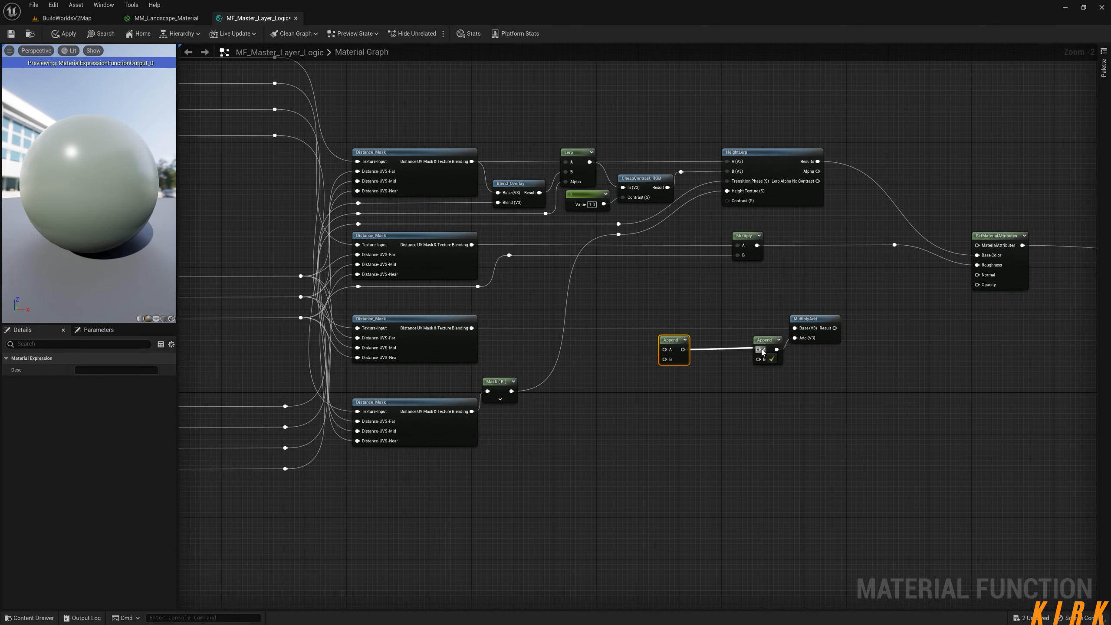
pyautogui.moveTo(660, 335)
pyautogui.mouseDown()
pyautogui.moveTo(690, 337)
pyautogui.moveTo(677, 338)
pyautogui.mouseUp()
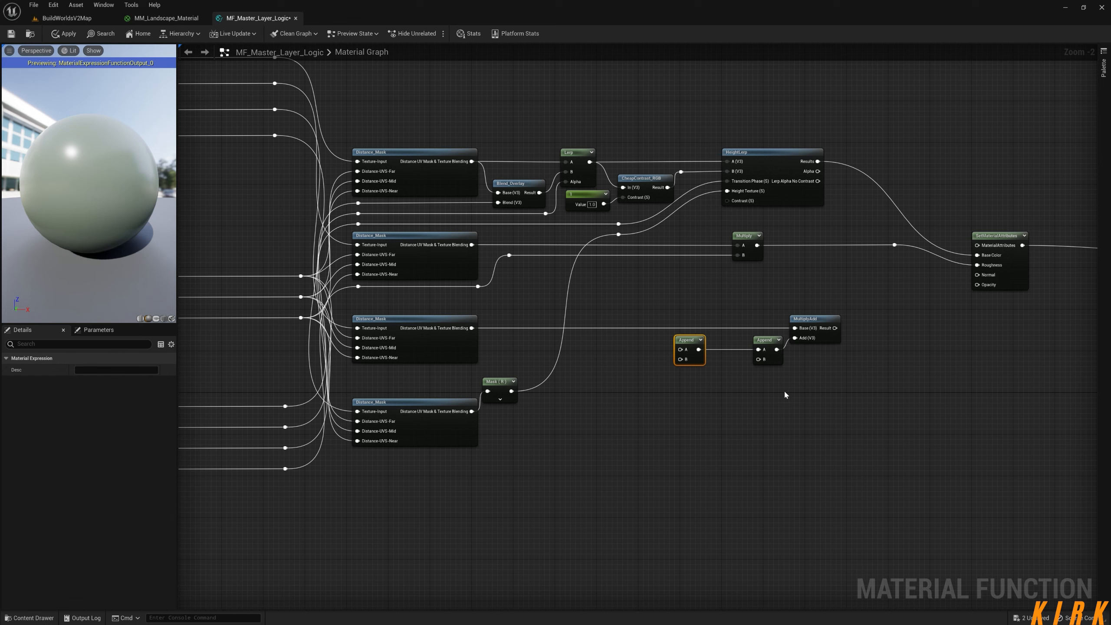
pyautogui.click(723, 373)
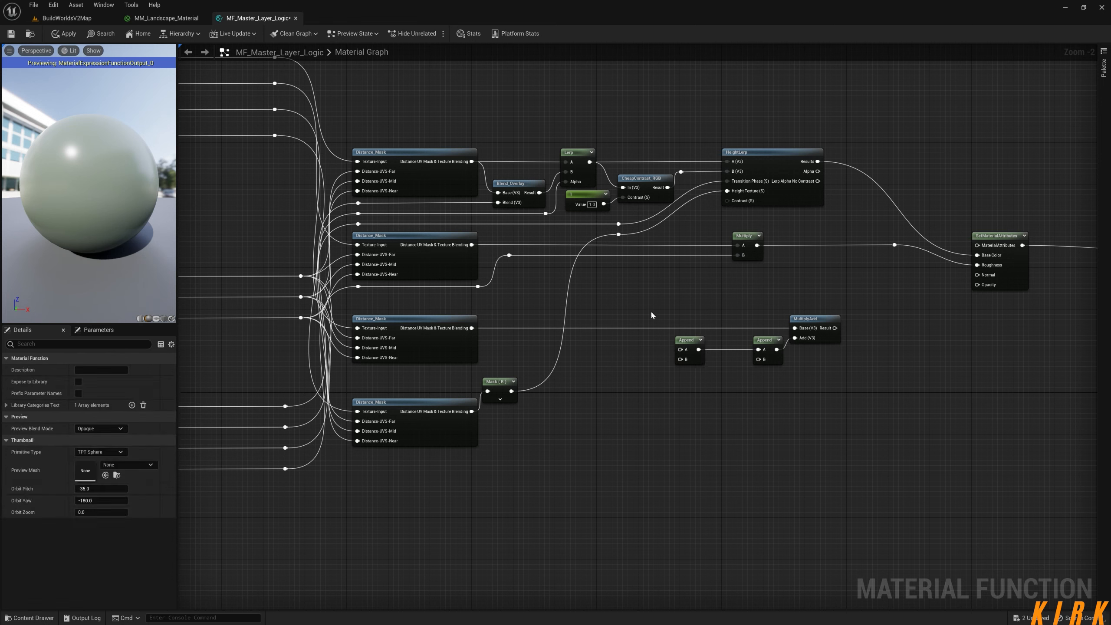
# Duplicate the 1.0 constant, set the copy to 0, and connect it to input B of the Append feeding MultiplyAdd
pyautogui.click(587, 194)
pyautogui.hotkey('ctrl', 'w')
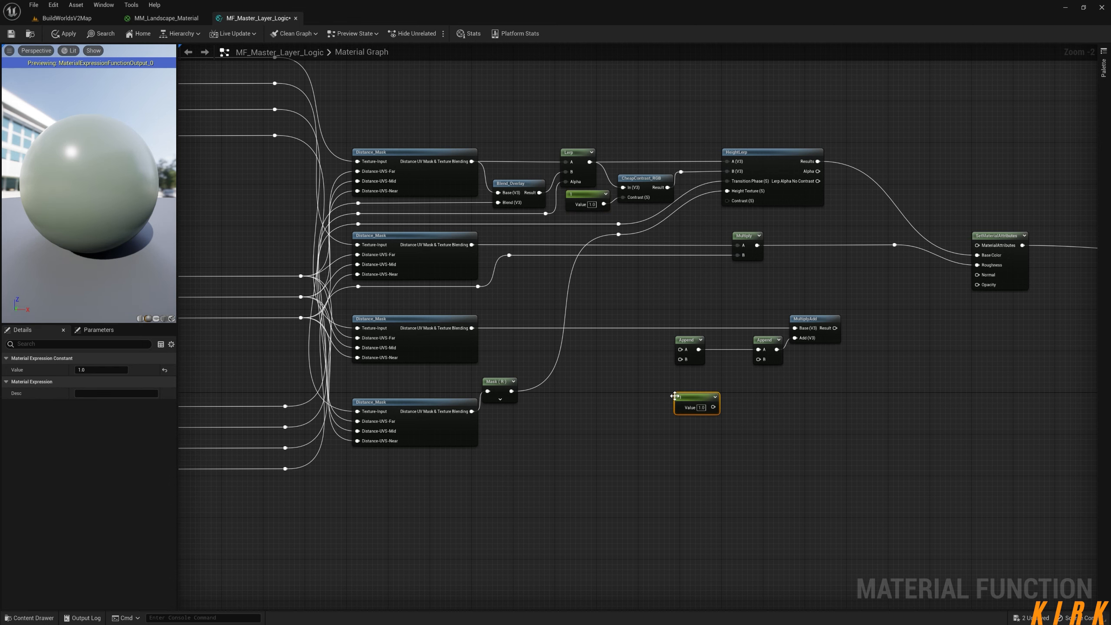
pyautogui.click(702, 402)
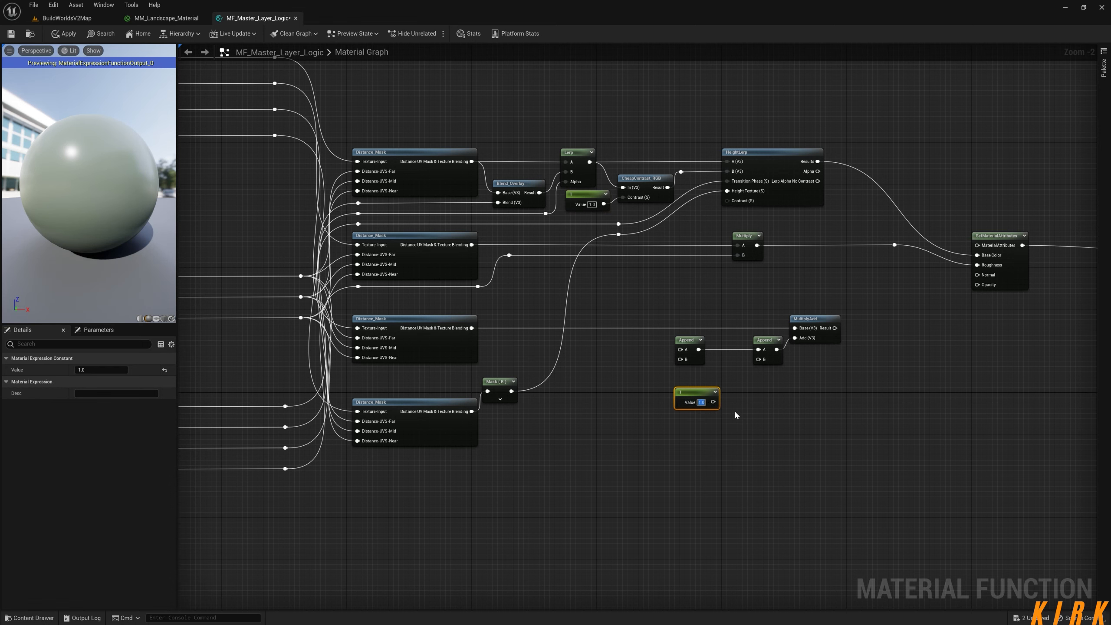
pyautogui.click(733, 408)
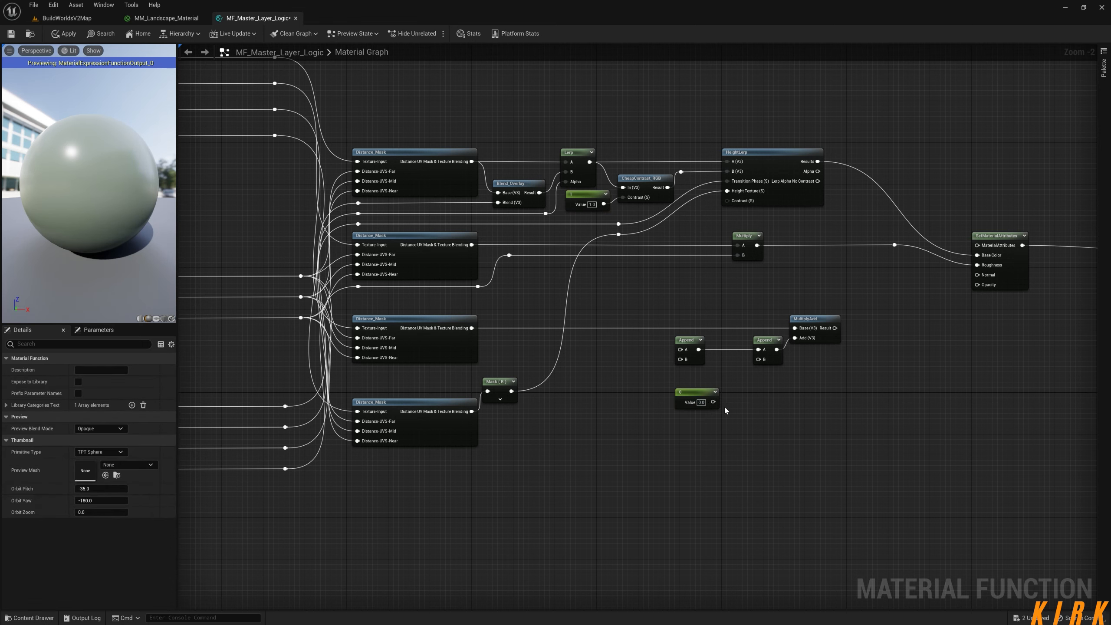
pyautogui.moveTo(713, 402); pyautogui.dragTo(717, 356)
pyautogui.click(681, 415)
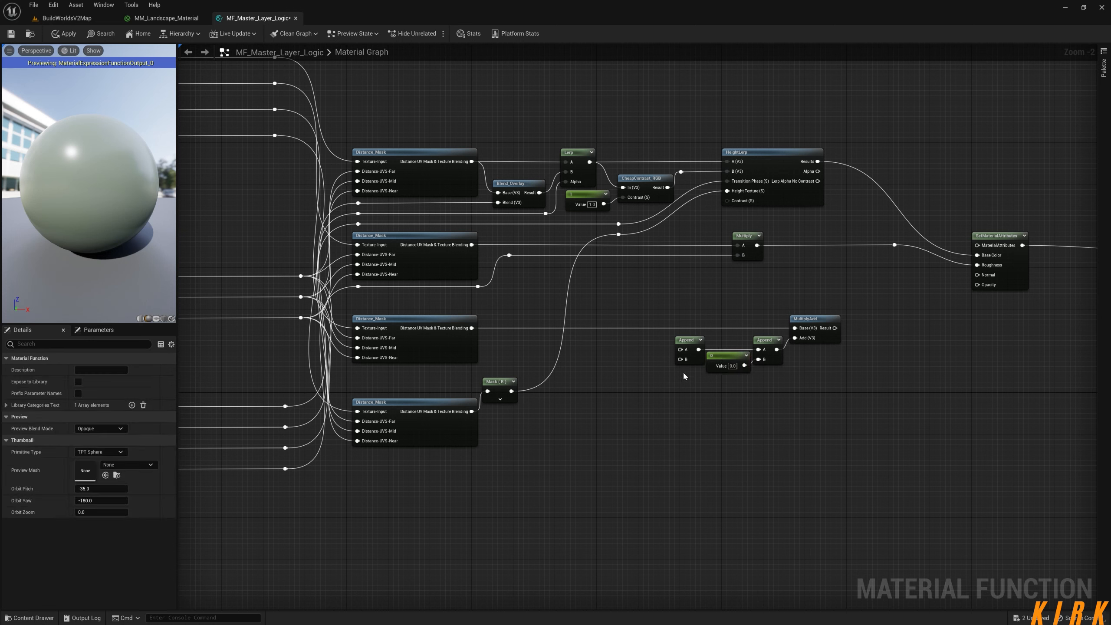
# Create a scalar function input named Material Normal Intencity feeding input A of the leading Append node
pyautogui.moveTo(680, 350); pyautogui.dragTo(603, 364)
pyautogui.write('input')
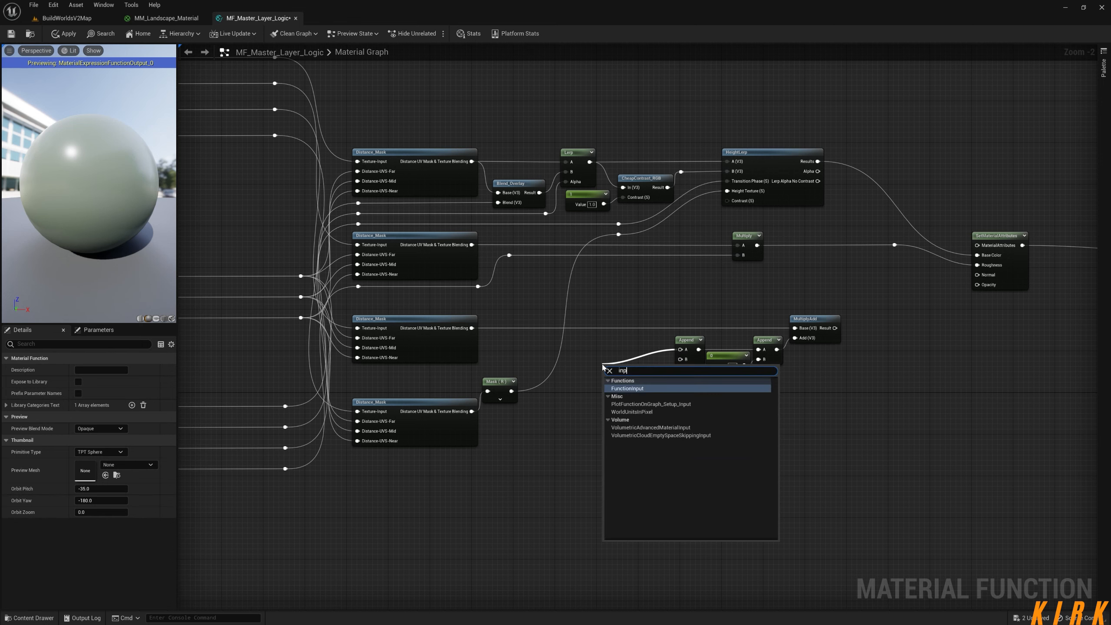
pyautogui.press('Return')
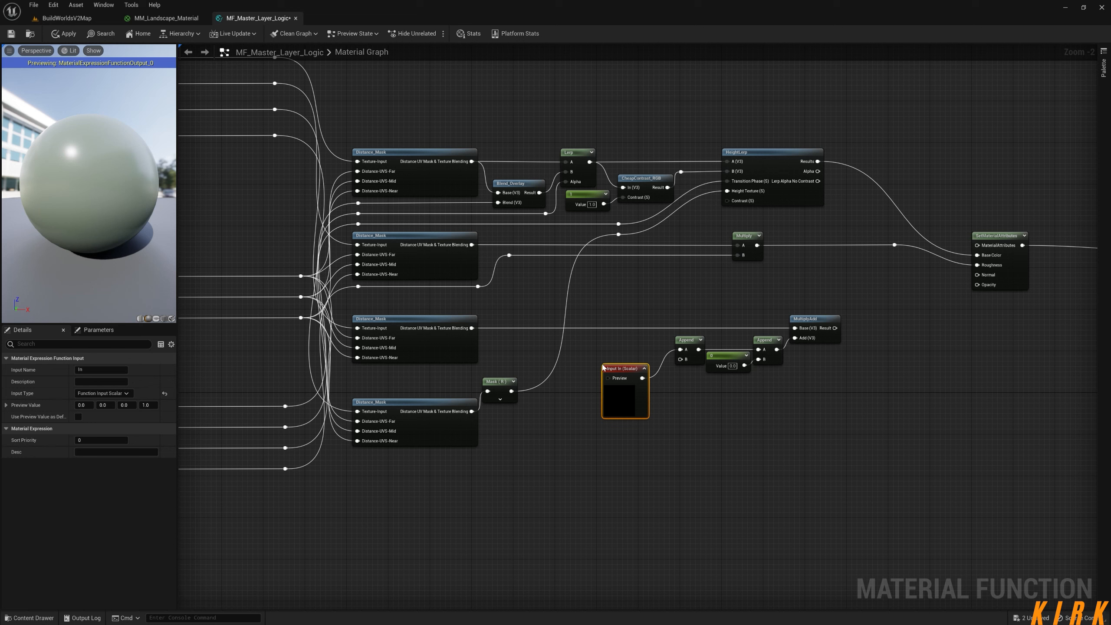
pyautogui.click(101, 370)
pyautogui.write('Material Normal Intencity')
pyautogui.press('Return')
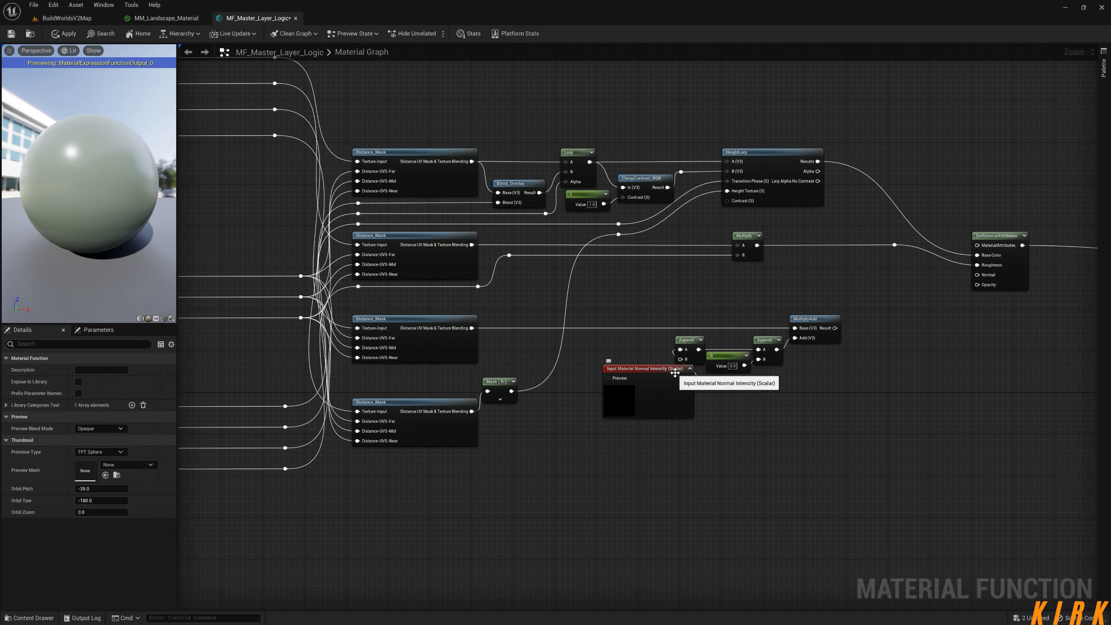
# Connect the normal intensity input to the leading Append's B too, collapse its preview, and place it beneath the Material Roughness Intensity input
pyautogui.moveTo(681, 382); pyautogui.dragTo(680, 359)
pyautogui.click(627, 345)
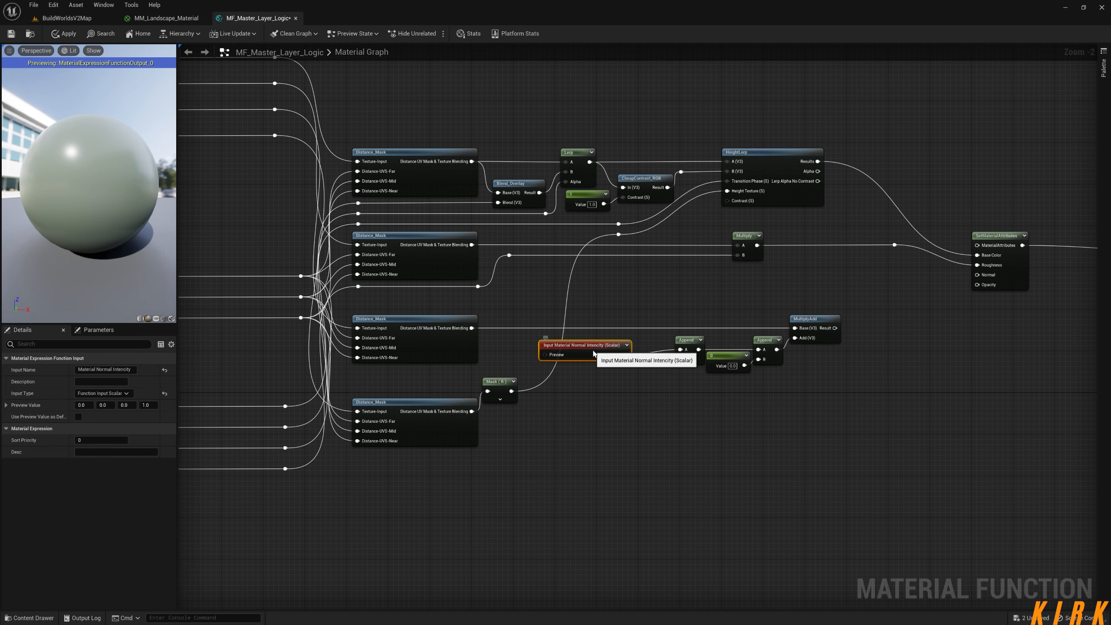
pyautogui.moveTo(592, 351); pyautogui.dragTo(312, 489)
pyautogui.click(371, 506)
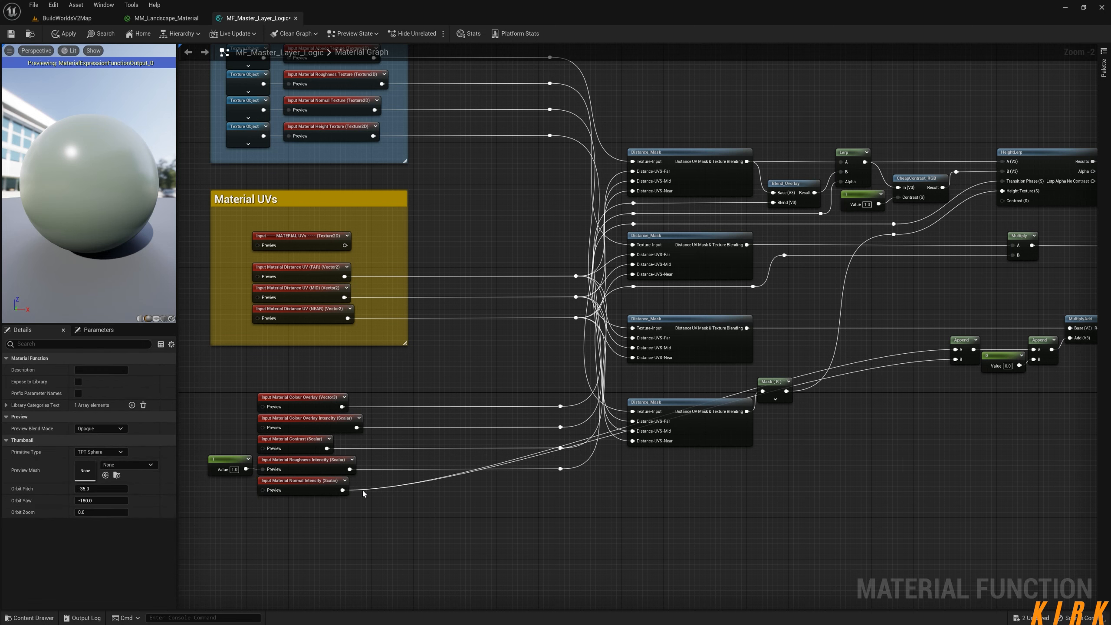
# Add two reroute points to the normal intensity wire, one aligned with the other inputs' reroutes and one below the third Distance_Mask
pyautogui.doubleClick(363, 490)
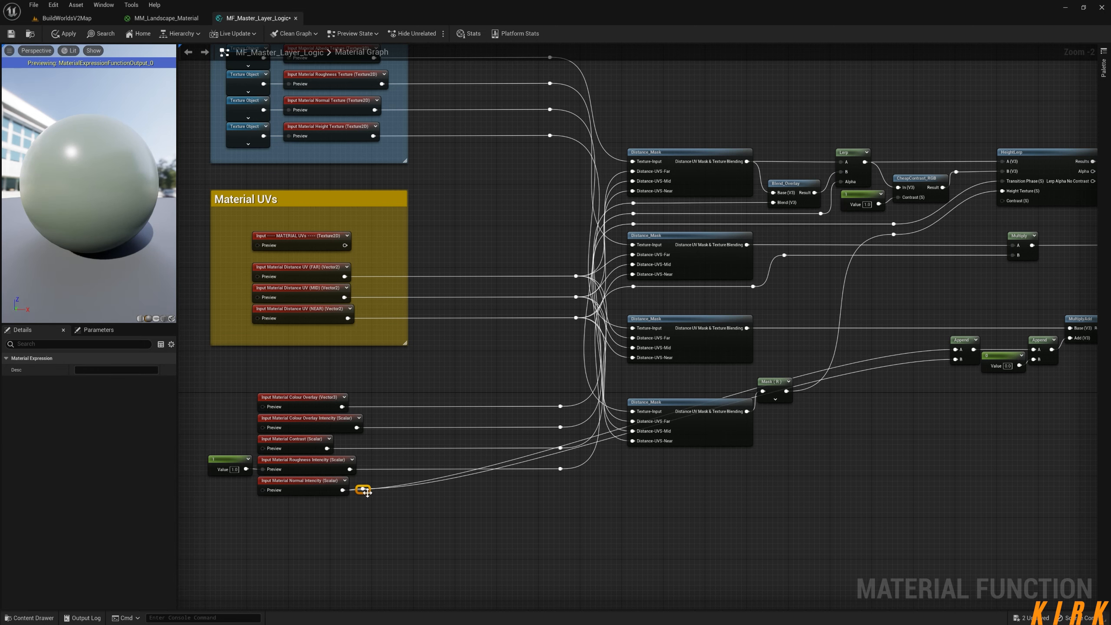
pyautogui.moveTo(367, 490); pyautogui.dragTo(567, 498)
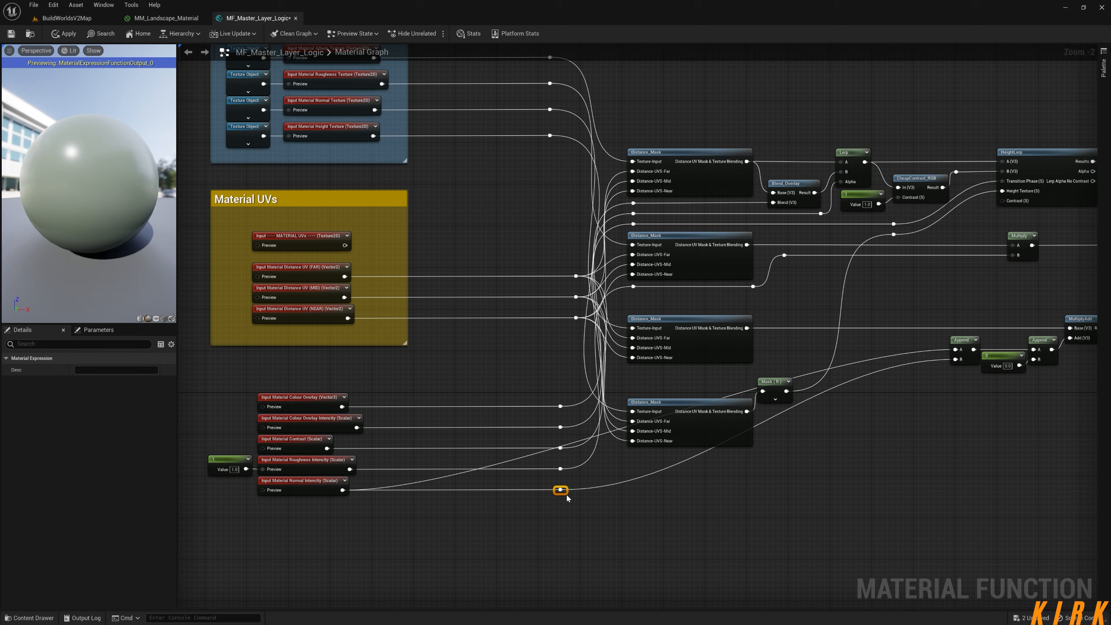
pyautogui.click(625, 499)
pyautogui.doubleClick(930, 360)
pyautogui.moveTo(929, 366); pyautogui.dragTo(639, 377)
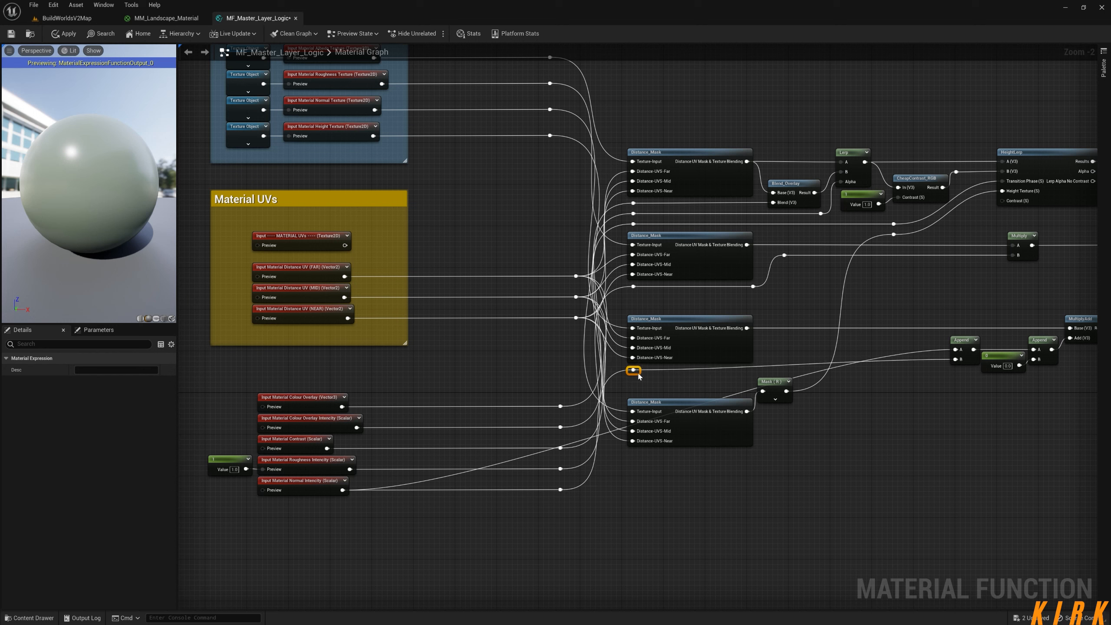
# Shift the Append nodes and 0 constant slightly down, and add a reroute on the normal intensity wire feeding the leading Append's A and B
pyautogui.moveTo(967, 341); pyautogui.dragTo(1045, 346)
pyautogui.click(969, 379)
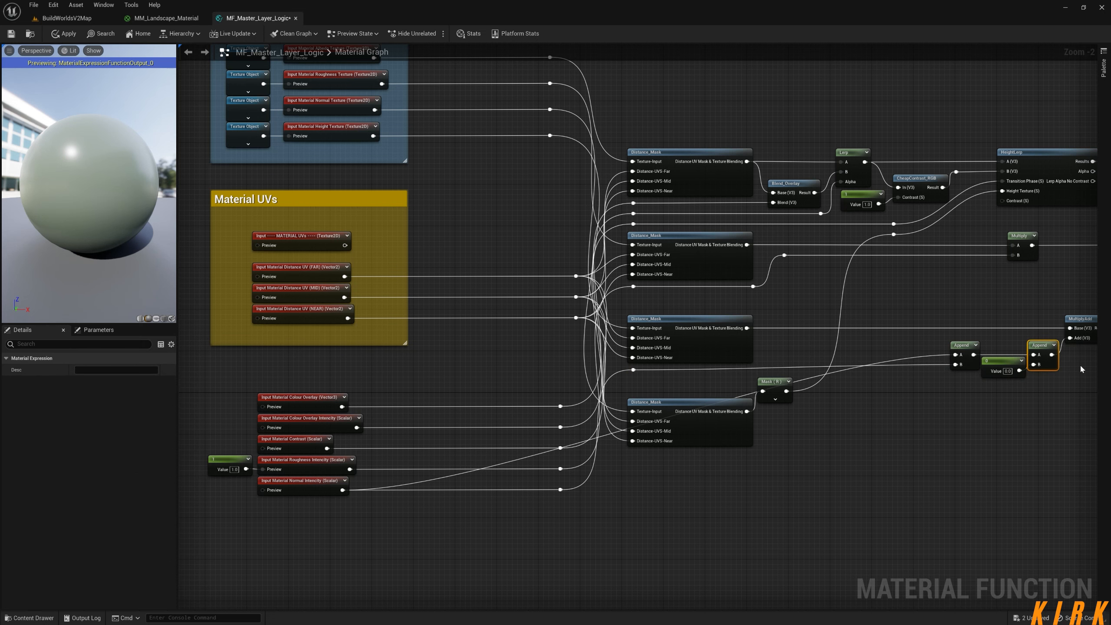
pyautogui.moveTo(1080, 369); pyautogui.dragTo(885, 397, button='right')
pyautogui.moveTo(726, 460); pyautogui.dragTo(782, 452, button='right')
pyautogui.moveTo(377, 558); pyautogui.dragTo(498, 481, button='right')
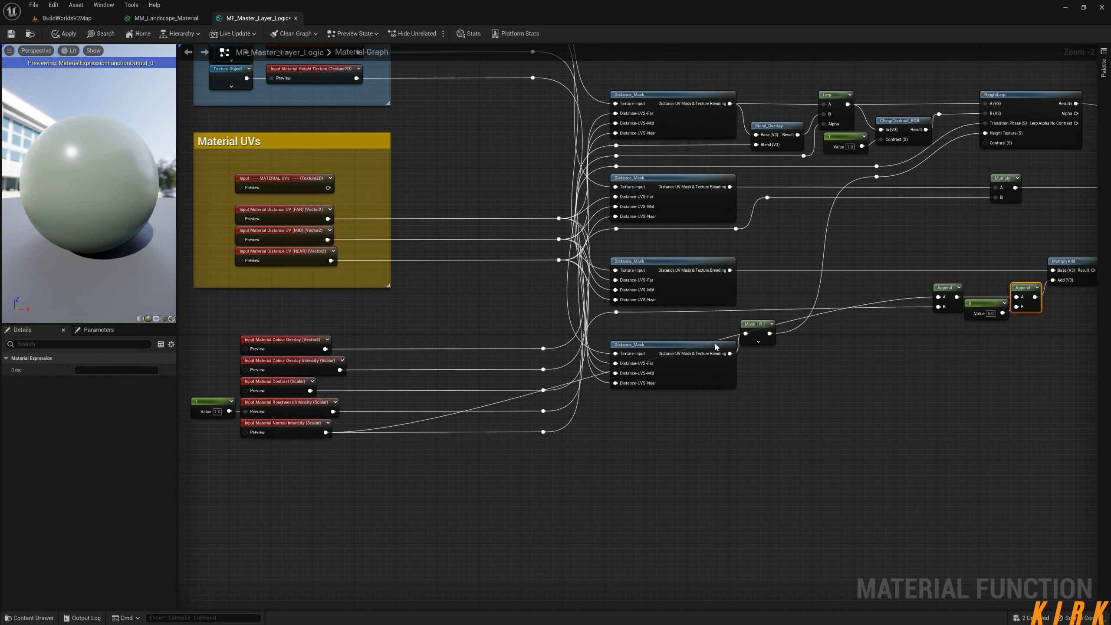
pyautogui.moveTo(913, 386); pyautogui.dragTo(949, 563, button='right')
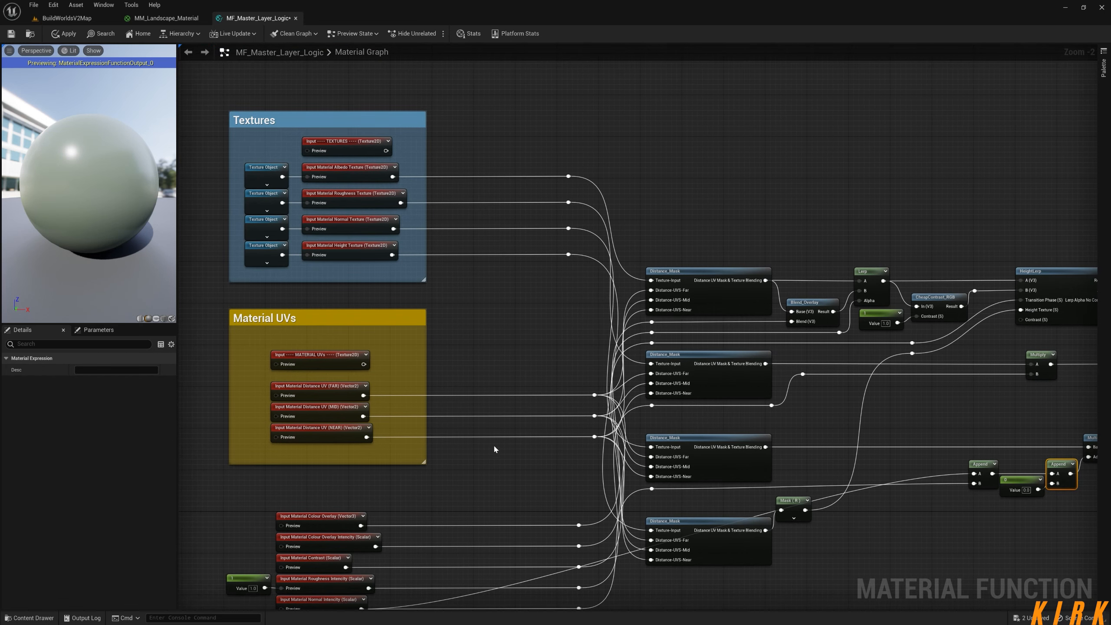
pyautogui.moveTo(969, 524); pyautogui.dragTo(764, 464, button='right')
pyautogui.doubleClick(743, 424)
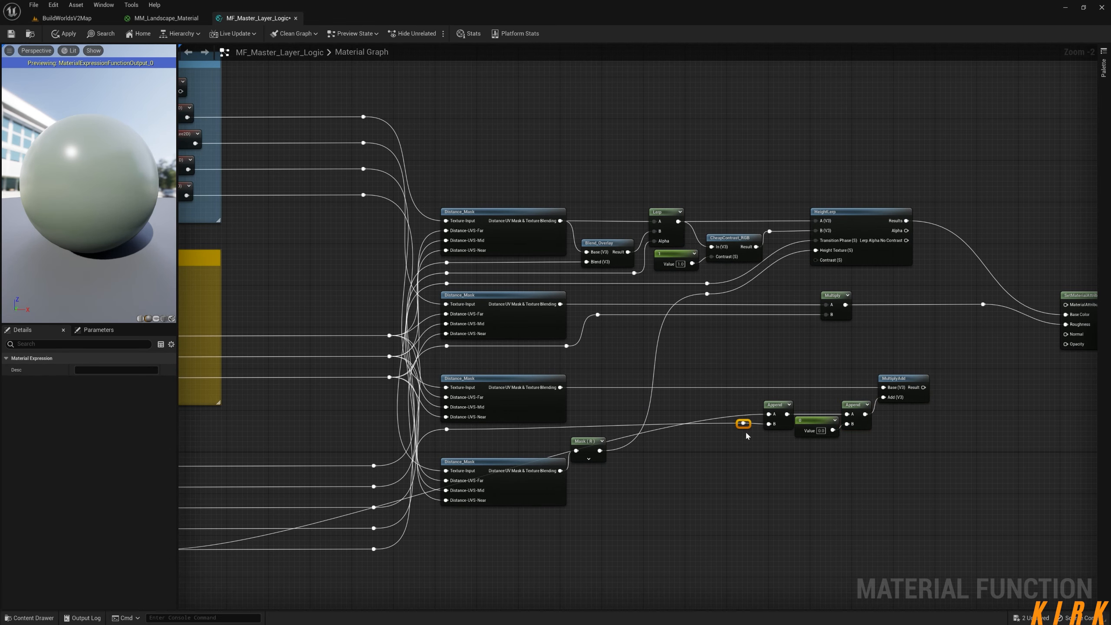
pyautogui.click(747, 430)
pyautogui.moveTo(744, 423); pyautogui.dragTo(769, 414)
pyautogui.moveTo(905, 467); pyautogui.dragTo(745, 488, button='right')
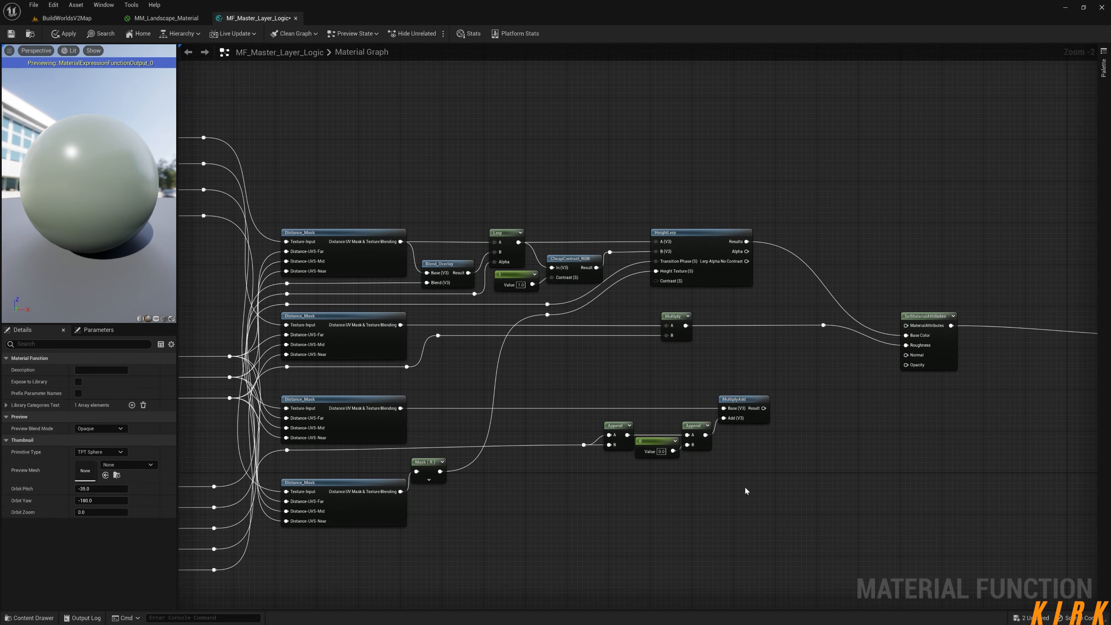
# Move the Append chain with its reroute and MultiplyAdd back toward the masks, and straighten MultiplyAdd with the third Distance_Mask's output
pyautogui.moveTo(806, 381); pyautogui.dragTo(564, 481)
pyautogui.moveTo(743, 410); pyautogui.dragTo(690, 408)
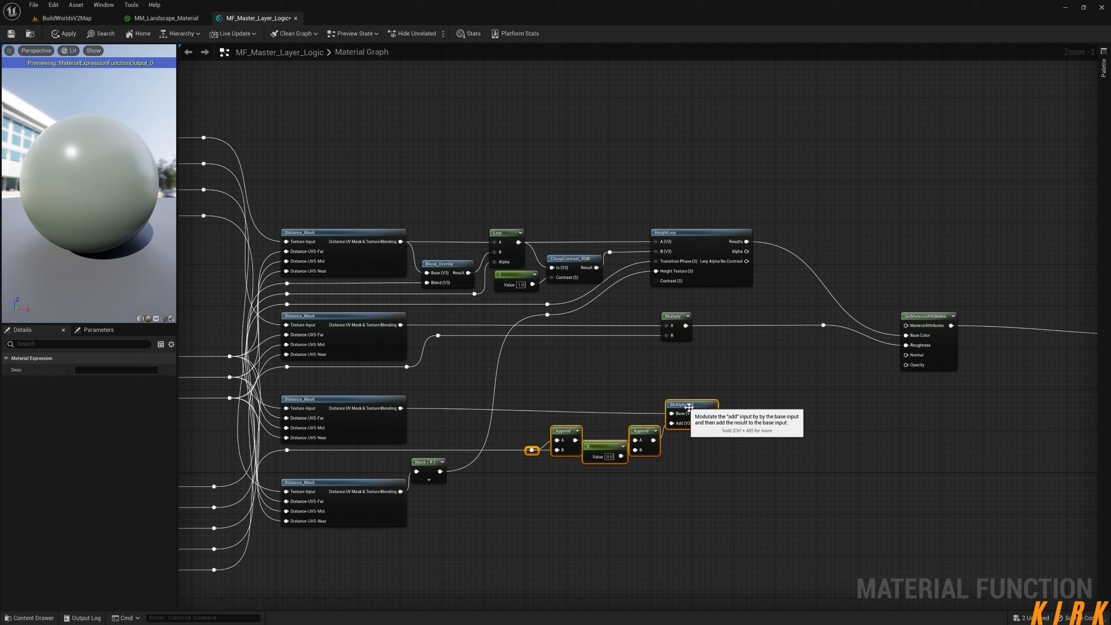
pyautogui.click(721, 428)
pyautogui.moveTo(700, 418); pyautogui.dragTo(700, 413)
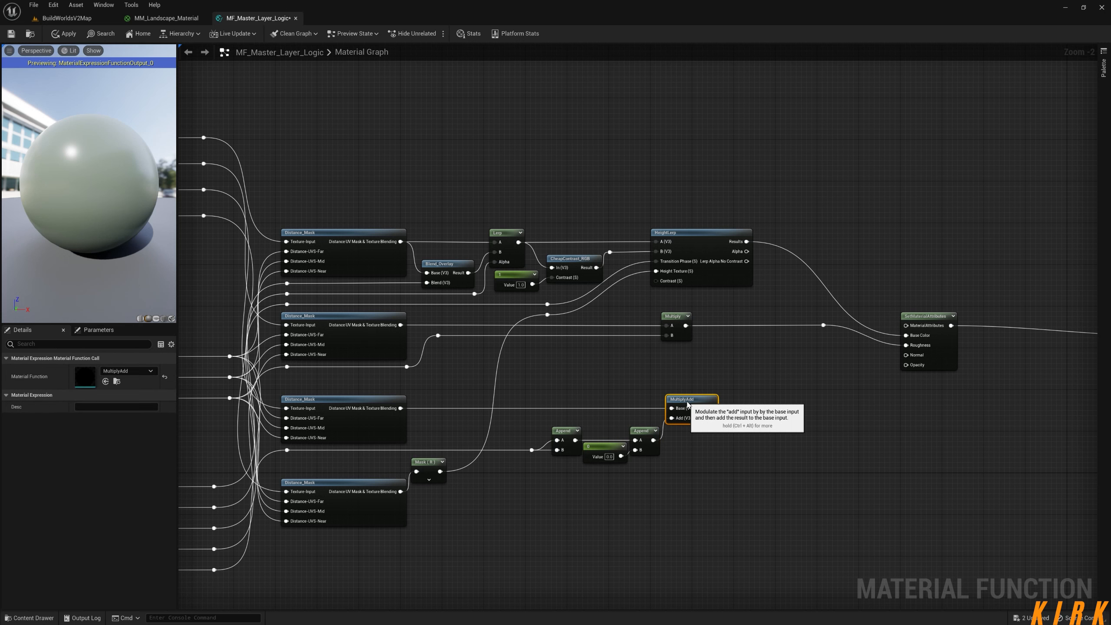
# Connect the MultiplyAdd Result to the Normal input of SetMaterialAttributes and rotate the preview sphere
pyautogui.click(810, 434)
pyautogui.moveTo(809, 434); pyautogui.dragTo(688, 439, button='right')
pyautogui.moveTo(590, 414); pyautogui.dragTo(785, 362)
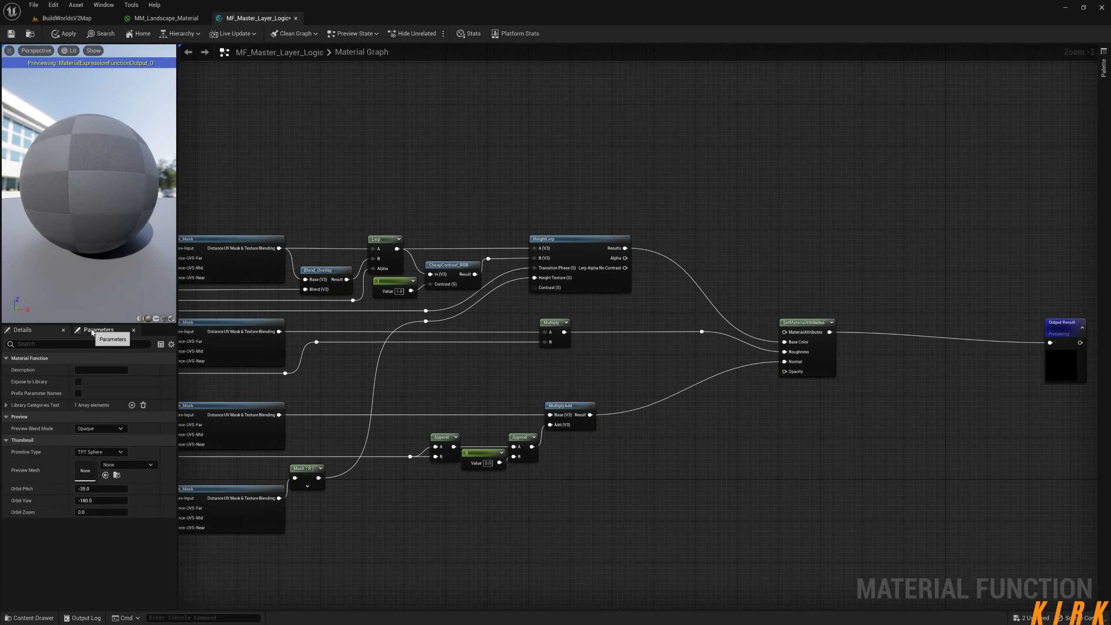
pyautogui.moveTo(117, 216)
pyautogui.mouseDown()
pyautogui.moveTo(74, 214)
pyautogui.moveTo(127, 208)
pyautogui.moveTo(100, 211)
pyautogui.mouseUp()
# Connect the constant 1 to the Preview pin of the Material Normal Intensity input and rotate the preview sphere
pyautogui.moveTo(646, 522); pyautogui.dragTo(732, 521, button='right')
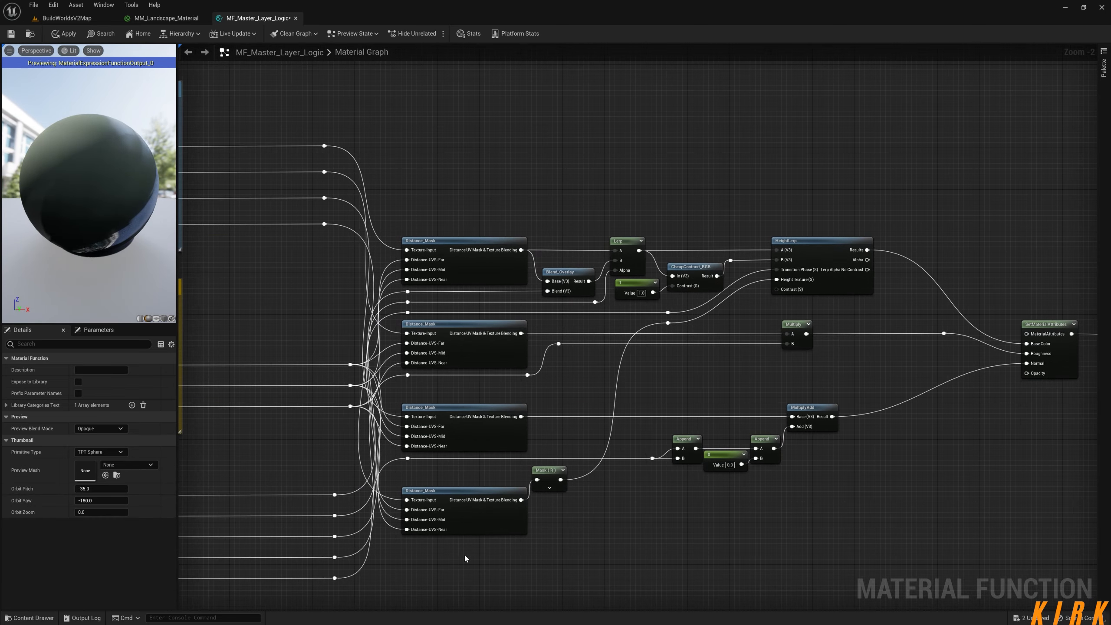
pyautogui.moveTo(464, 557); pyautogui.dragTo(804, 429, button='right')
pyautogui.moveTo(536, 484); pyautogui.dragTo(598, 470, button='right')
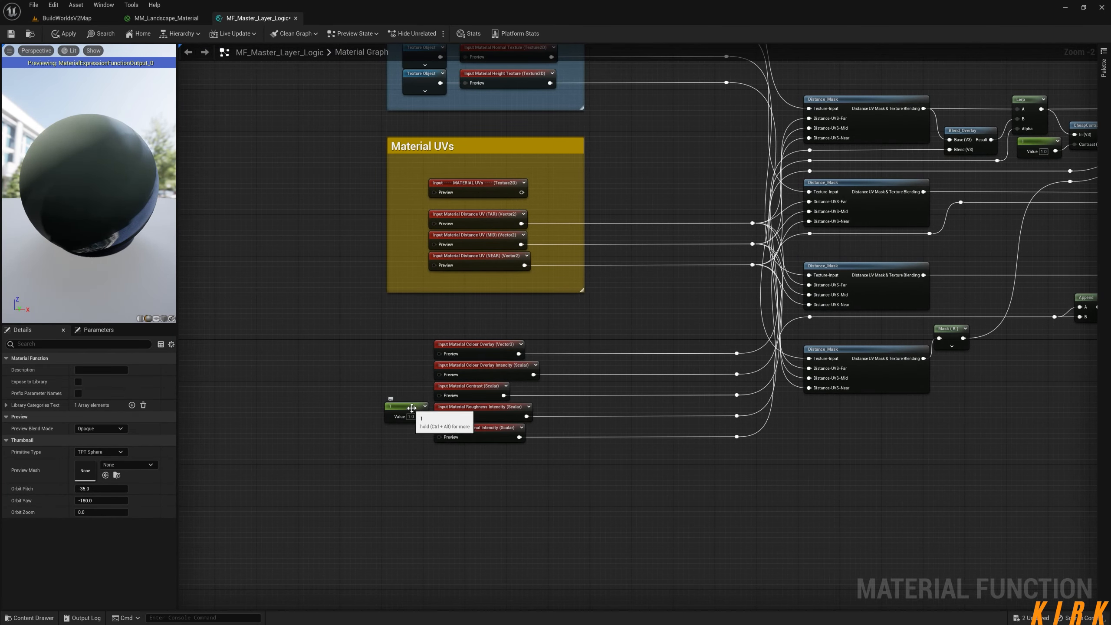
pyautogui.moveTo(407, 407); pyautogui.dragTo(439, 437)
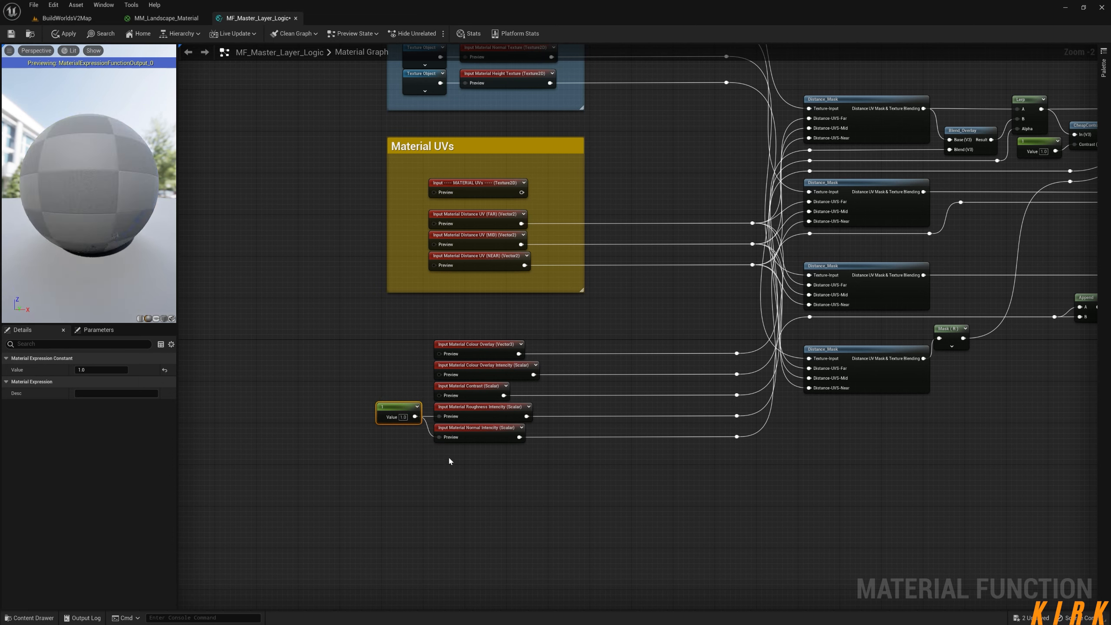
pyautogui.moveTo(119, 216); pyautogui.dragTo(125, 182)
# Add a Power node in the empty area below the Append nodes
pyautogui.moveTo(709, 321); pyautogui.dragTo(238, 356, button='right')
pyautogui.moveTo(789, 394); pyautogui.dragTo(703, 408, button='right')
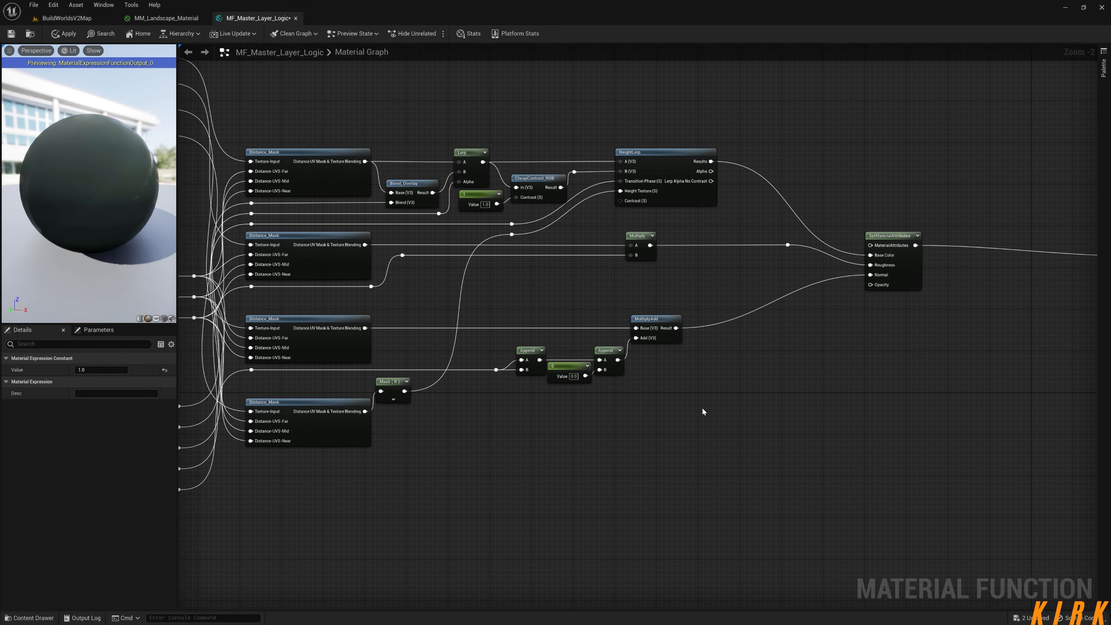
pyautogui.moveTo(685, 451)
pyautogui.mouseDown(button='right')
pyautogui.moveTo(621, 435)
pyautogui.moveTo(683, 432)
pyautogui.mouseUp(button='right')
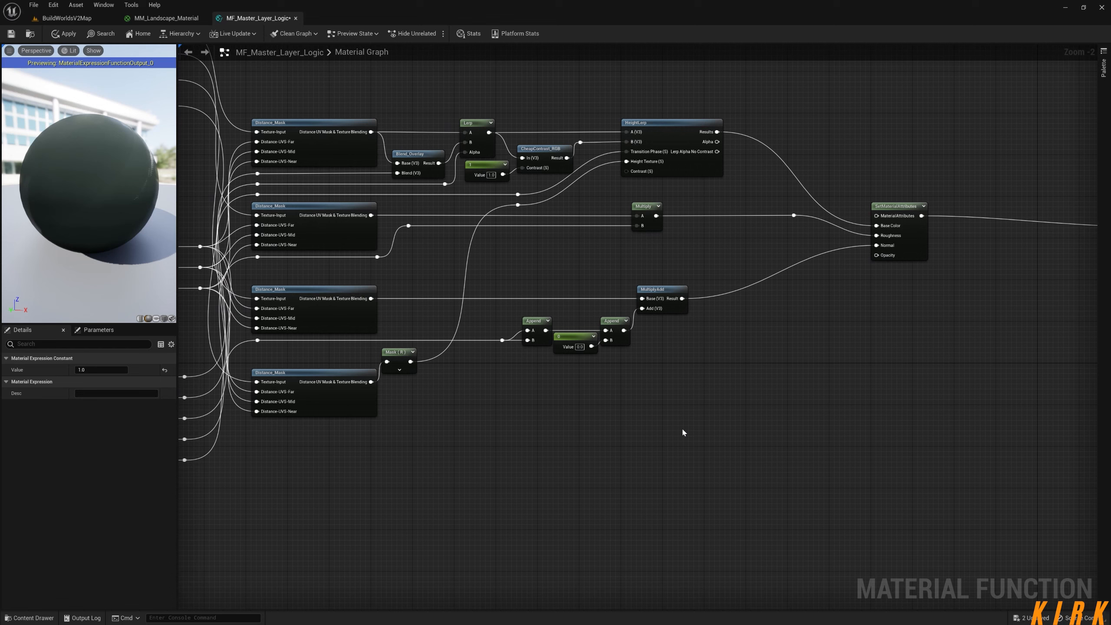
pyautogui.moveTo(484, 425); pyautogui.dragTo(418, 415, button='right')
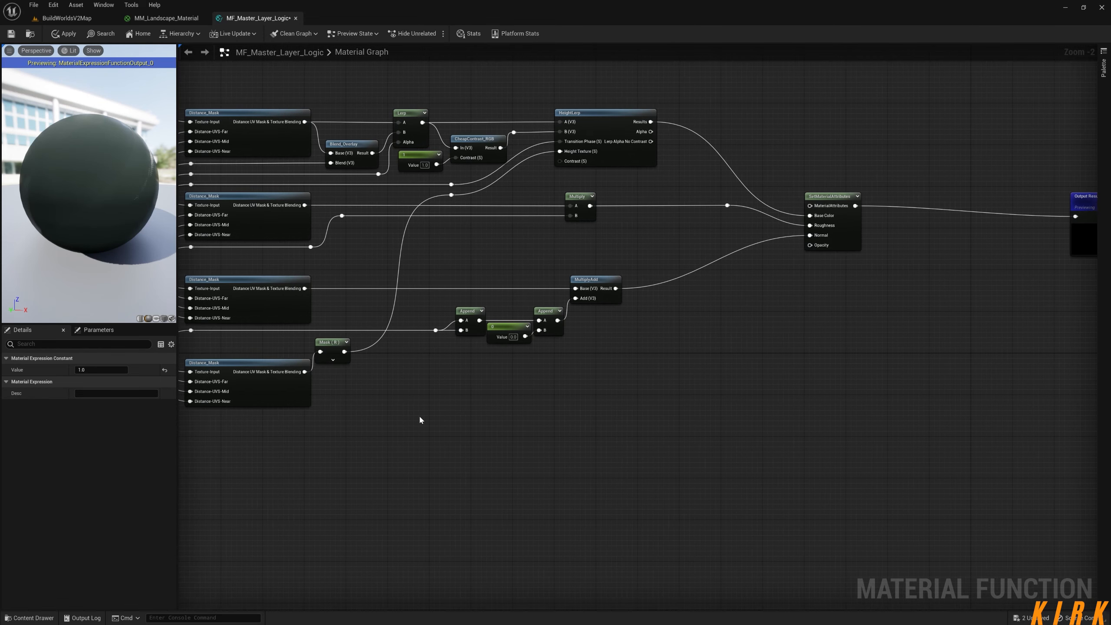
pyautogui.moveTo(305, 371); pyautogui.dragTo(507, 454)
pyautogui.rightClick(517, 410)
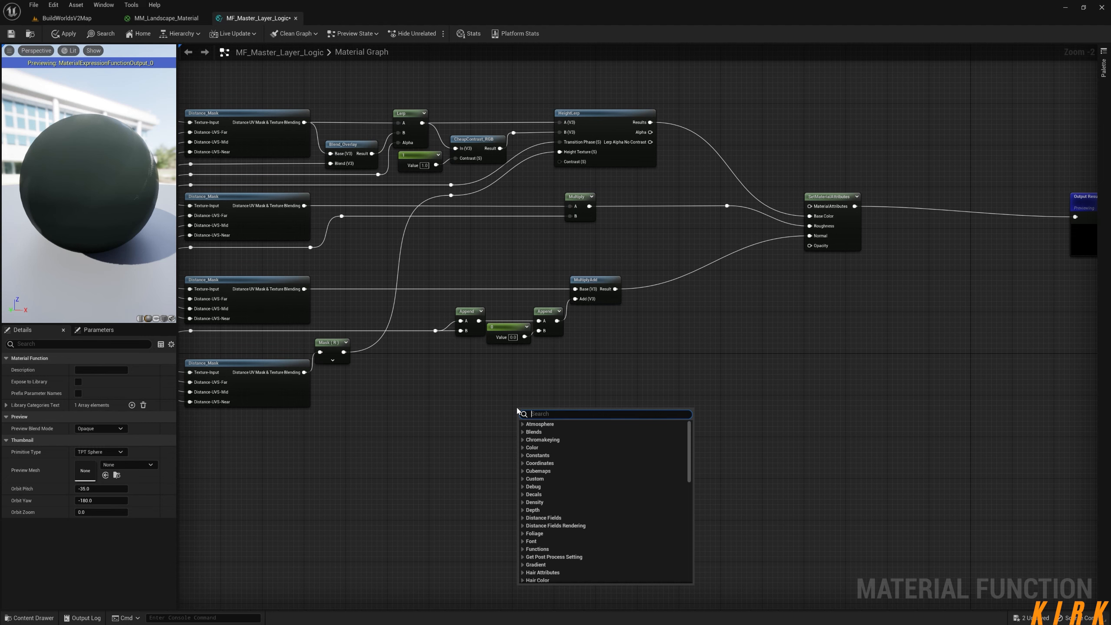
pyautogui.write('power')
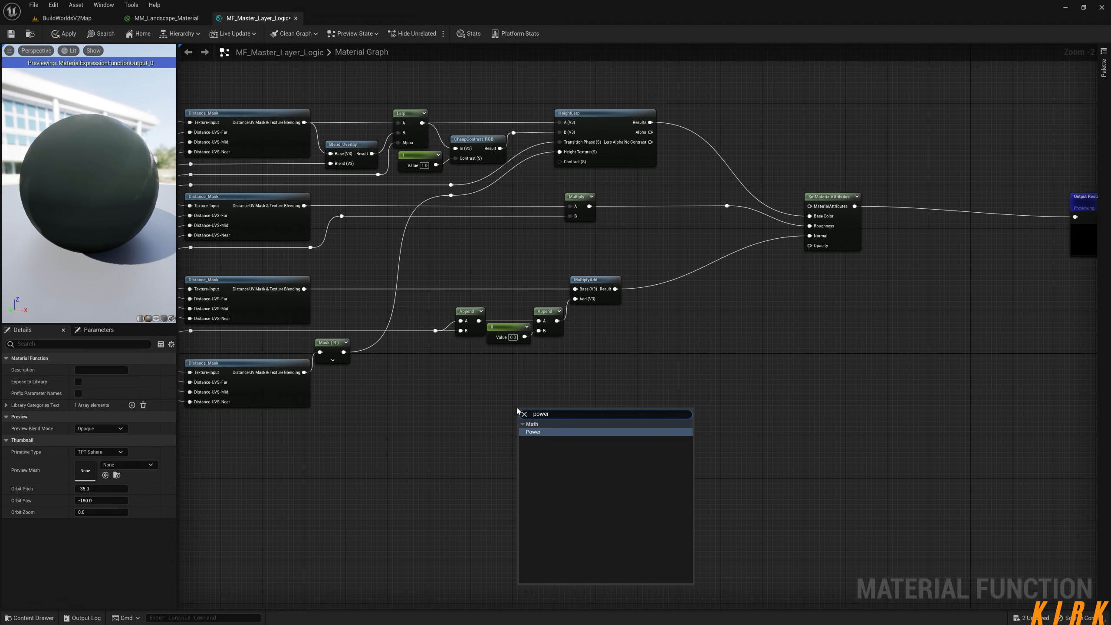
pyautogui.press('Return')
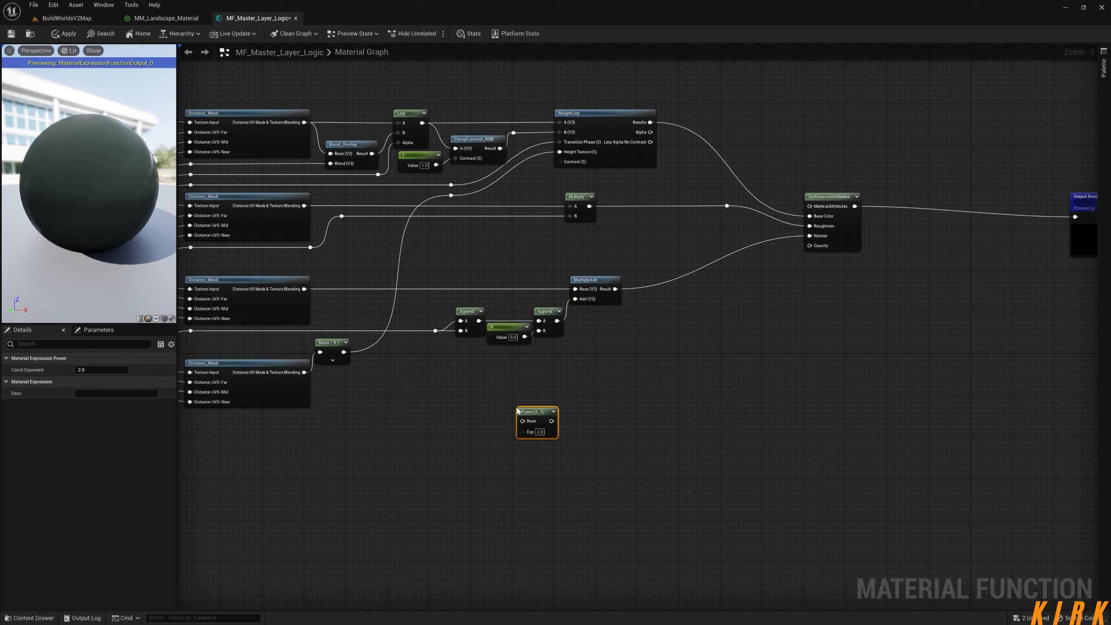
# Add a Multiply node with its A input fed by the Power output
pyautogui.moveTo(551, 421); pyautogui.dragTo(594, 421)
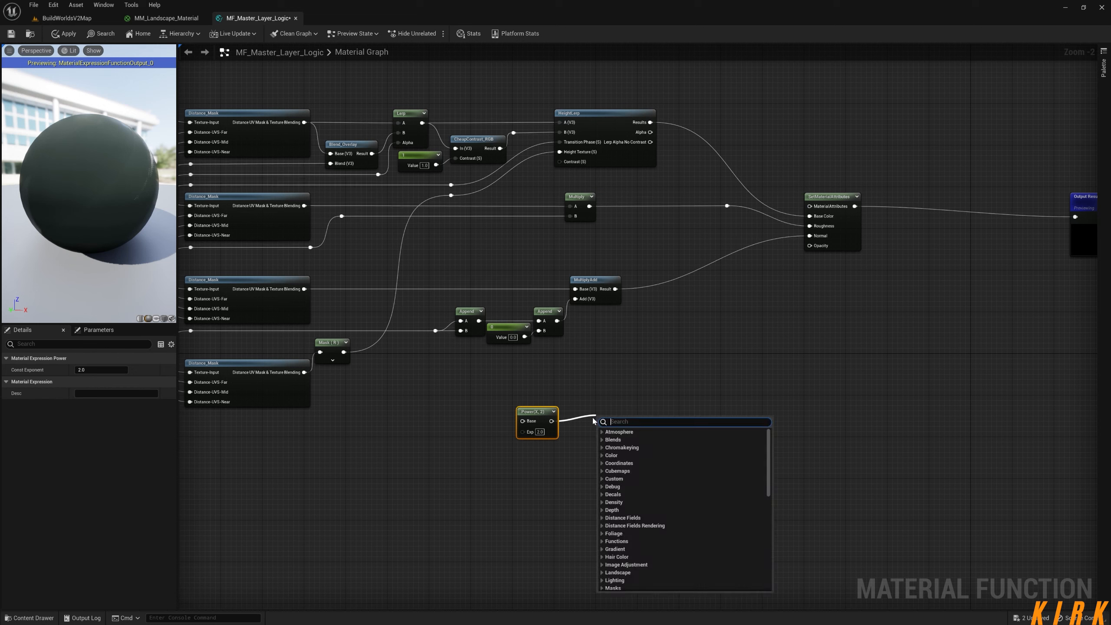
pyautogui.write('mul')
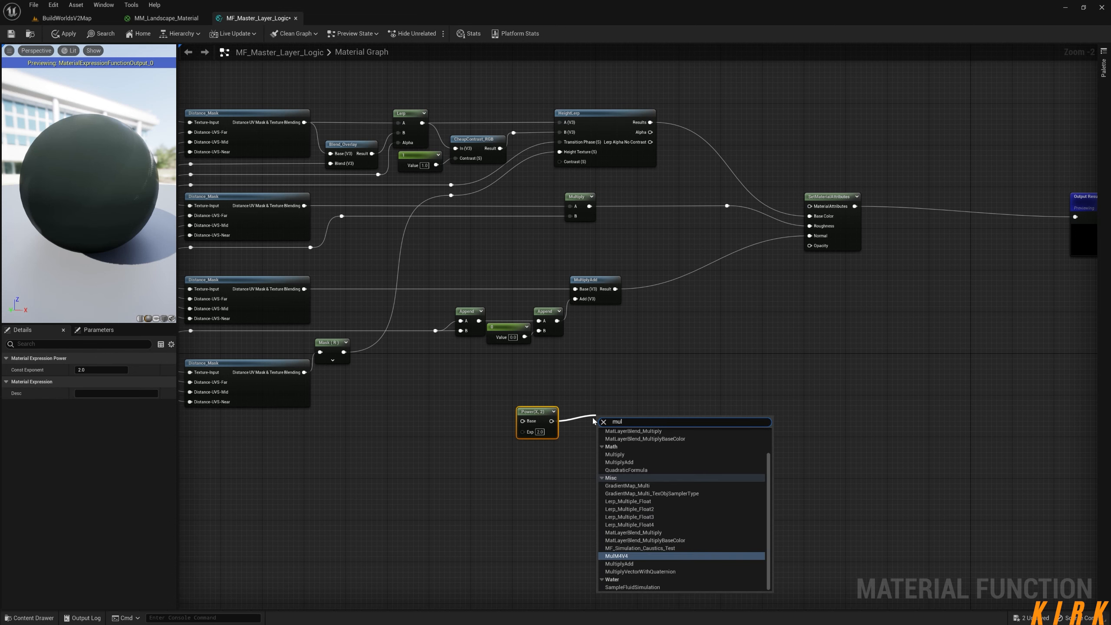
pyautogui.click(626, 455)
pyautogui.click(616, 474)
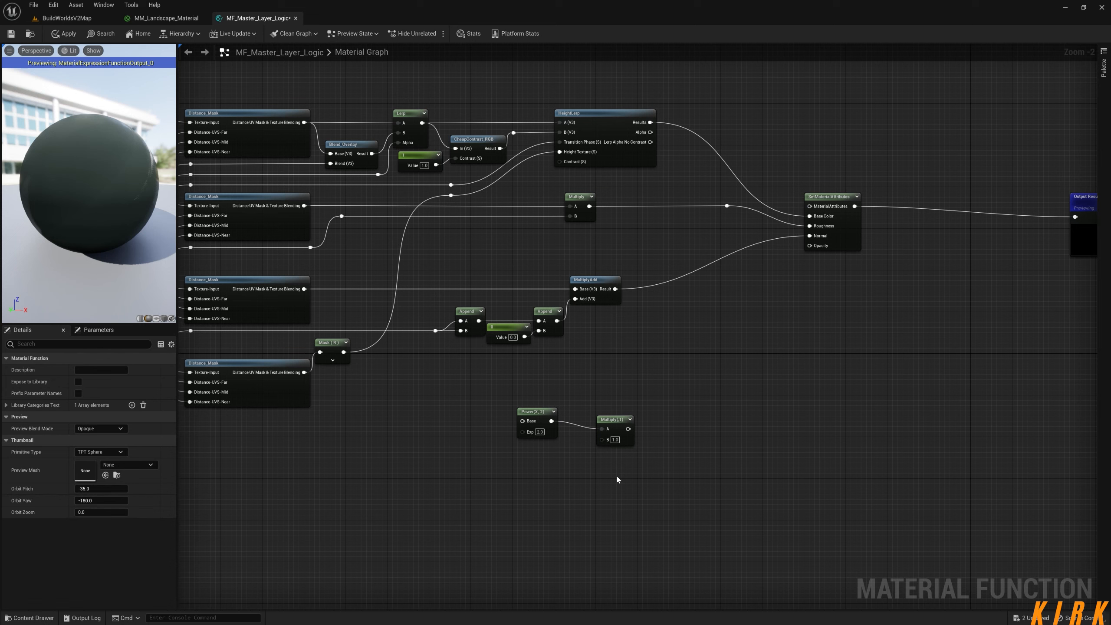
pyautogui.click(617, 477)
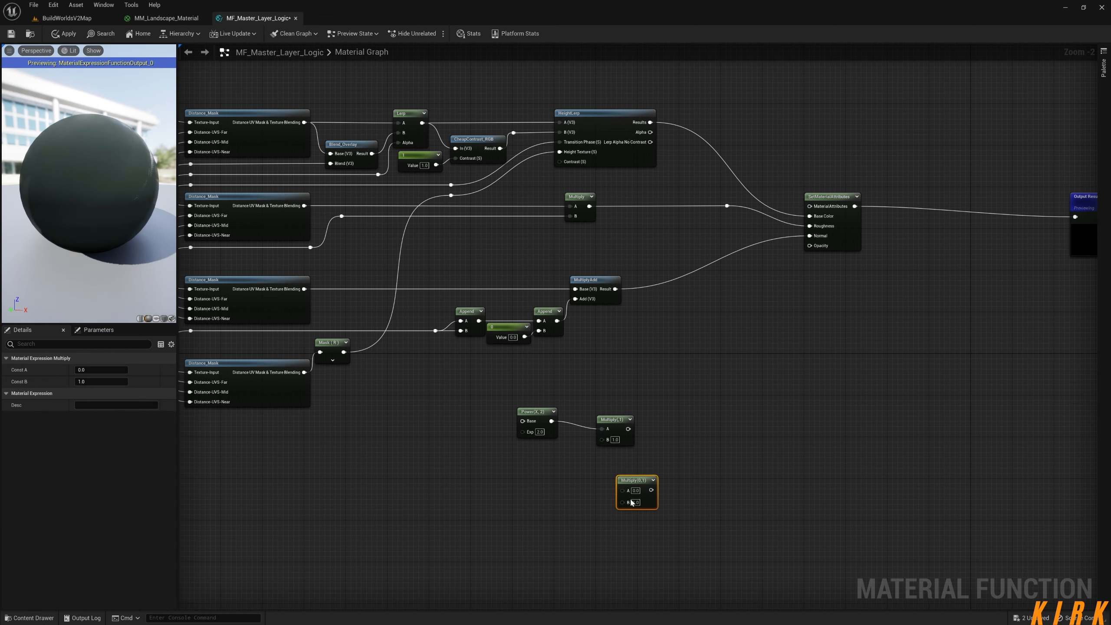
pyautogui.moveTo(631, 502); pyautogui.dragTo(657, 490)
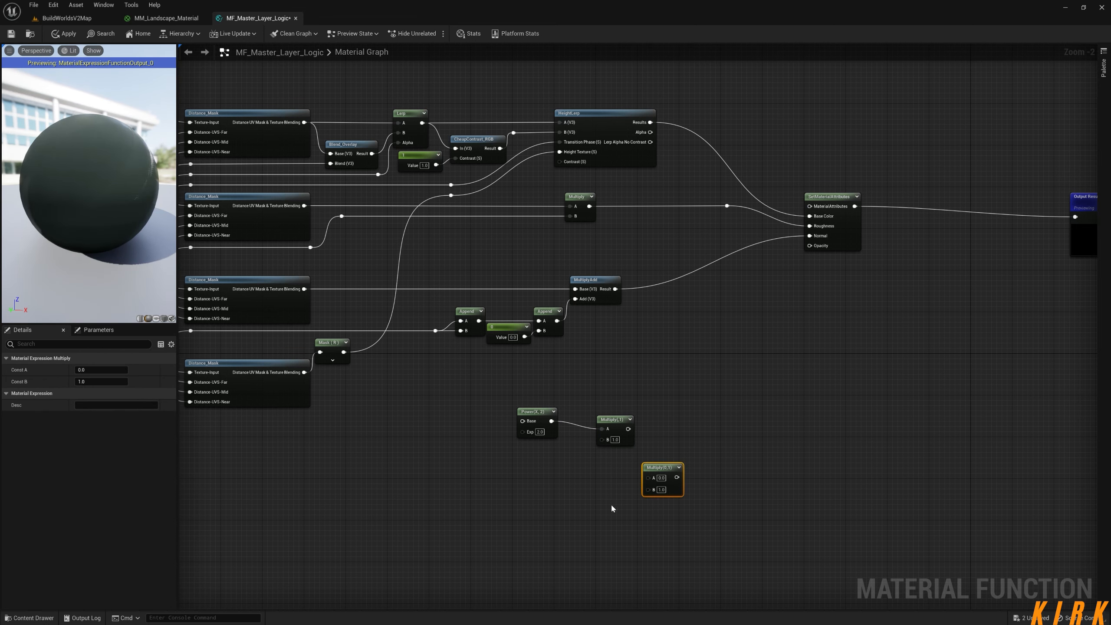
pyautogui.press('Delete')
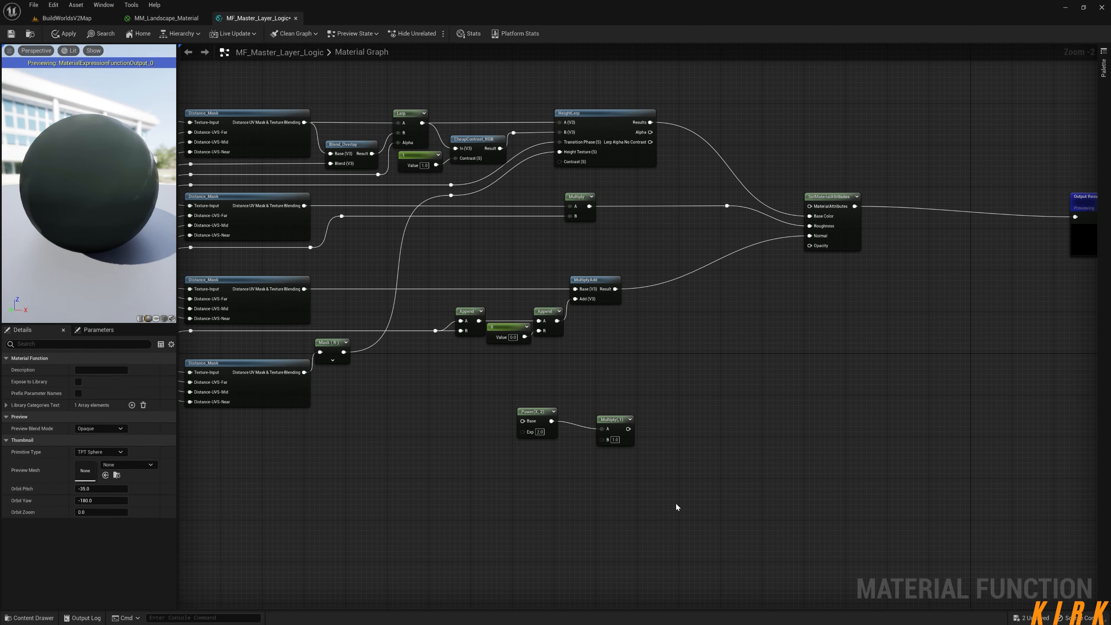
# Add an Add node with its A input fed by the Multiply output, and line up Power, Multiply and Add in one row
pyautogui.click(675, 503)
pyautogui.moveTo(684, 509); pyautogui.dragTo(680, 430)
pyautogui.moveTo(682, 422); pyautogui.dragTo(650, 412)
pyautogui.moveTo(538, 410); pyautogui.dragTo(534, 410)
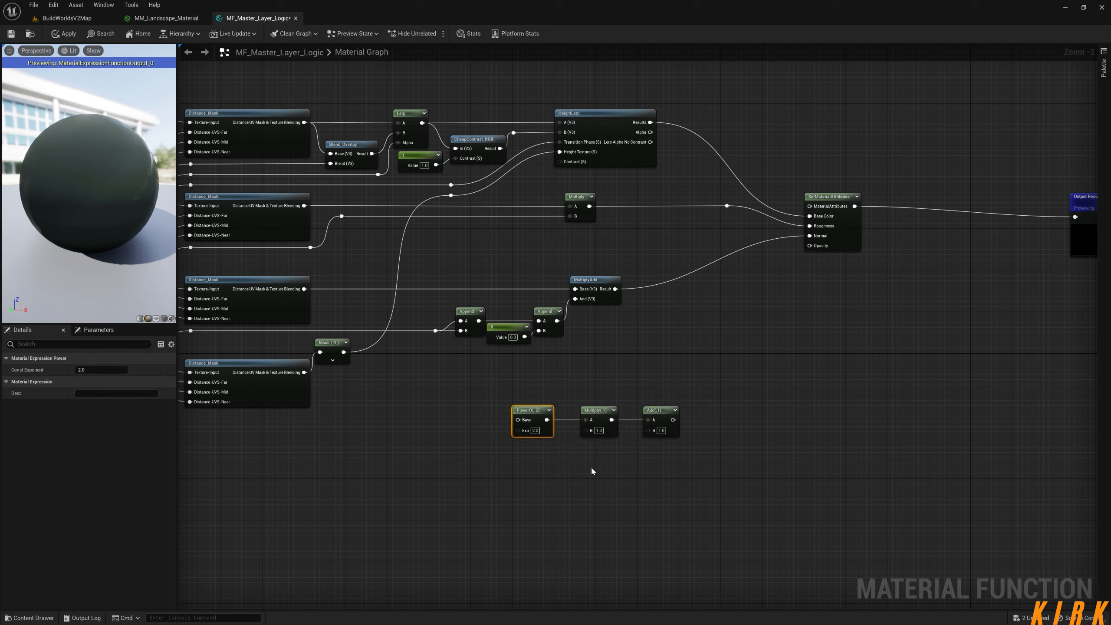
pyautogui.click(637, 475)
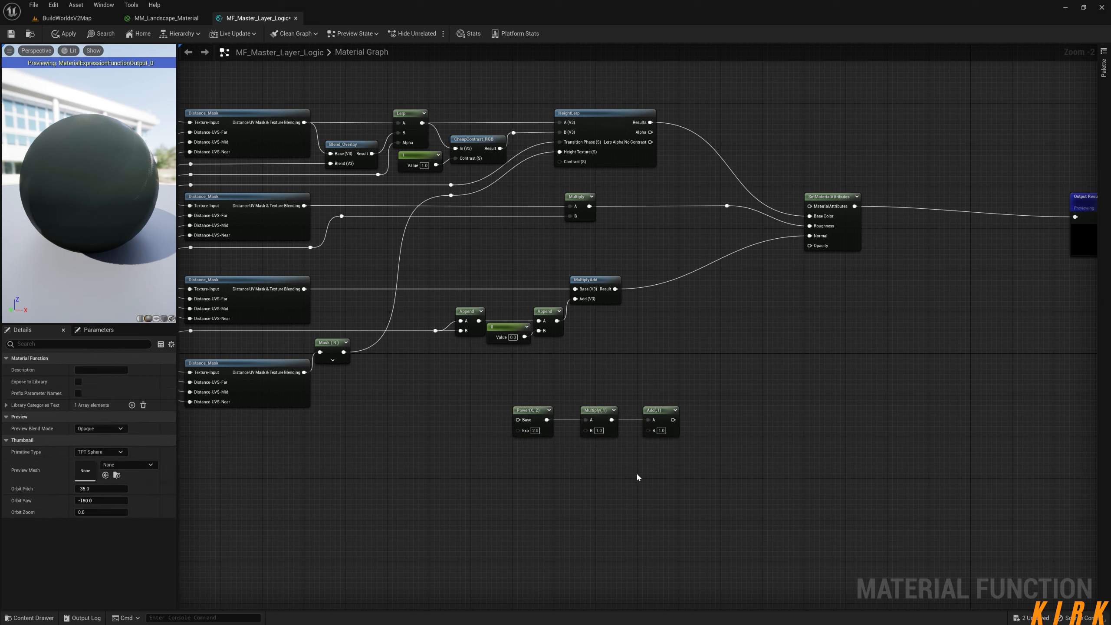
pyautogui.moveTo(700, 387); pyautogui.dragTo(642, 450)
# Connect the fourth Distance_Mask output to Power's Base, and align Power, Multiply and Add in a row with that mask's output
pyautogui.moveTo(519, 530); pyautogui.dragTo(694, 507, button='right')
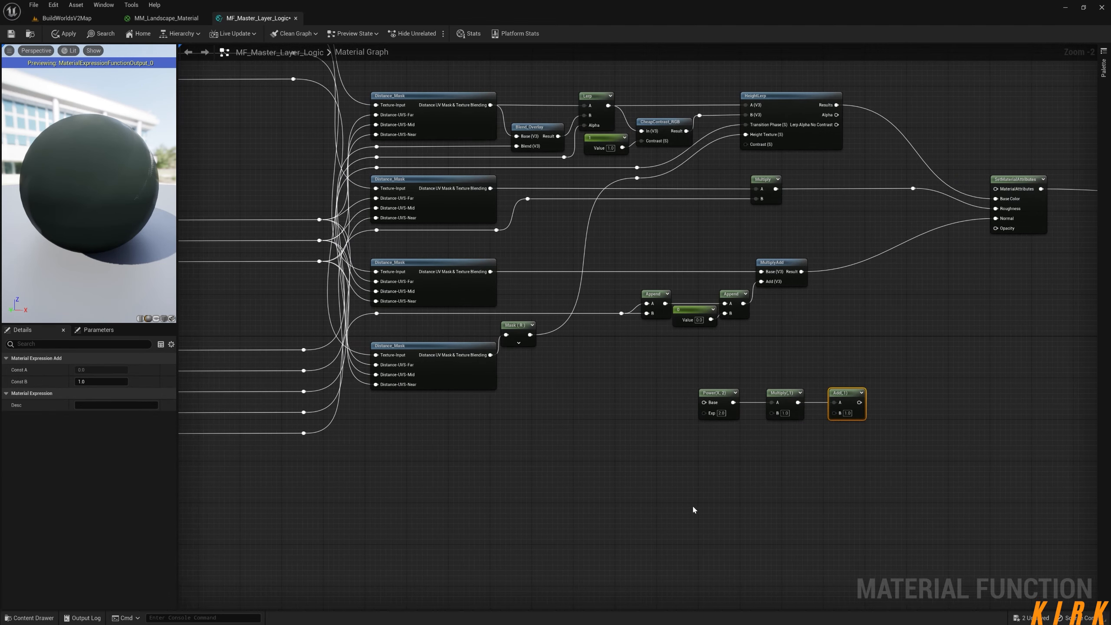
pyautogui.moveTo(741, 468); pyautogui.dragTo(667, 463, button='right')
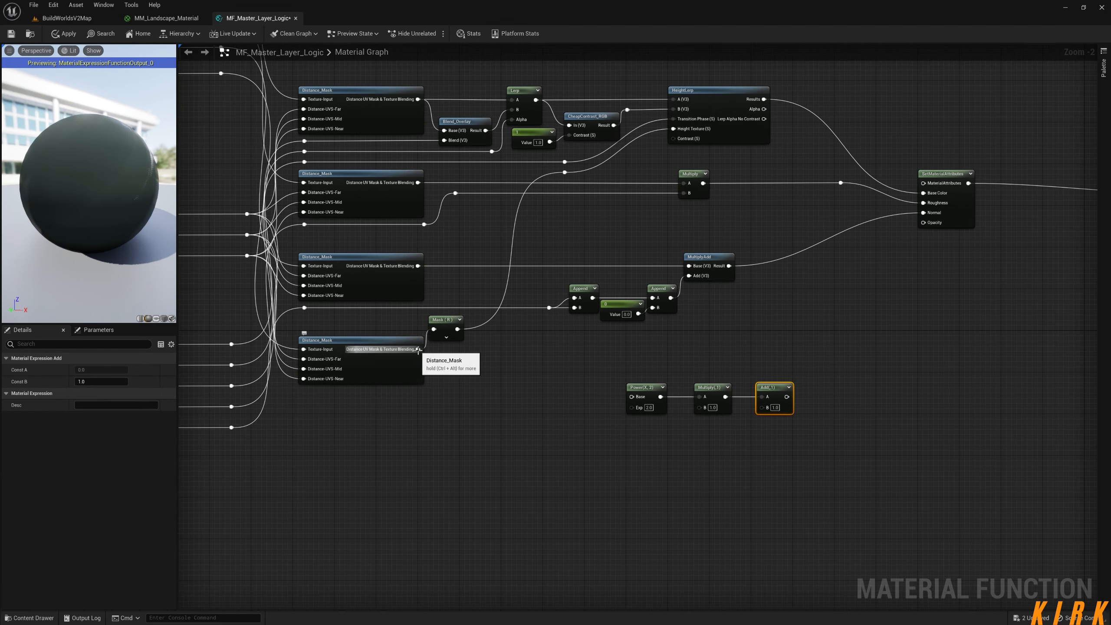
pyautogui.moveTo(418, 349); pyautogui.dragTo(630, 346)
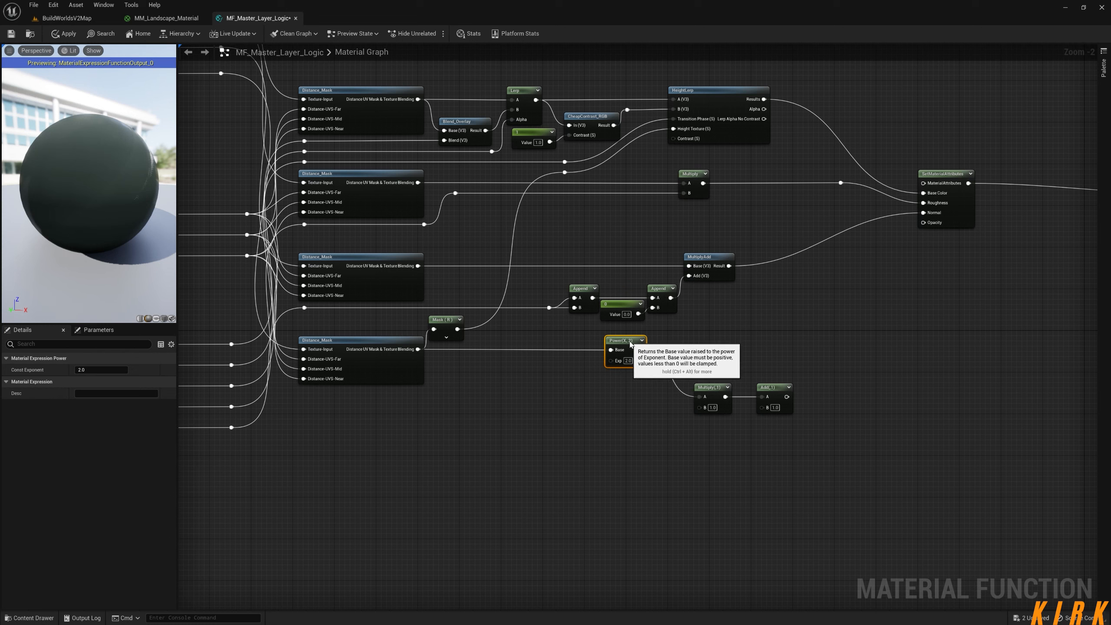
pyautogui.click(634, 387)
pyautogui.moveTo(706, 390); pyautogui.dragTo(700, 343)
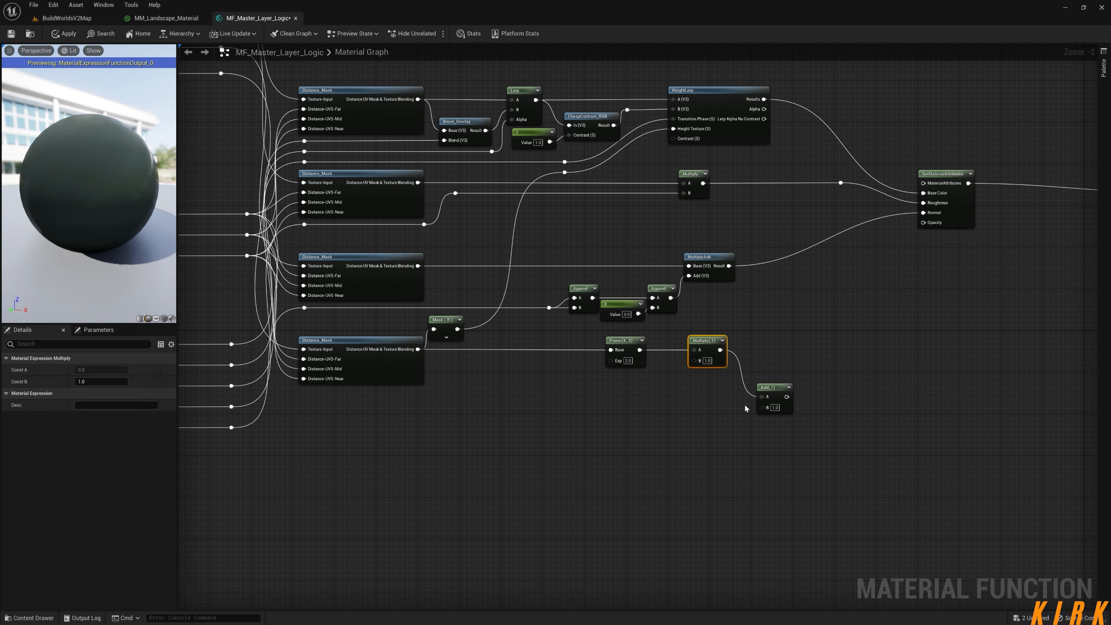
pyautogui.moveTo(772, 389); pyautogui.dragTo(778, 342)
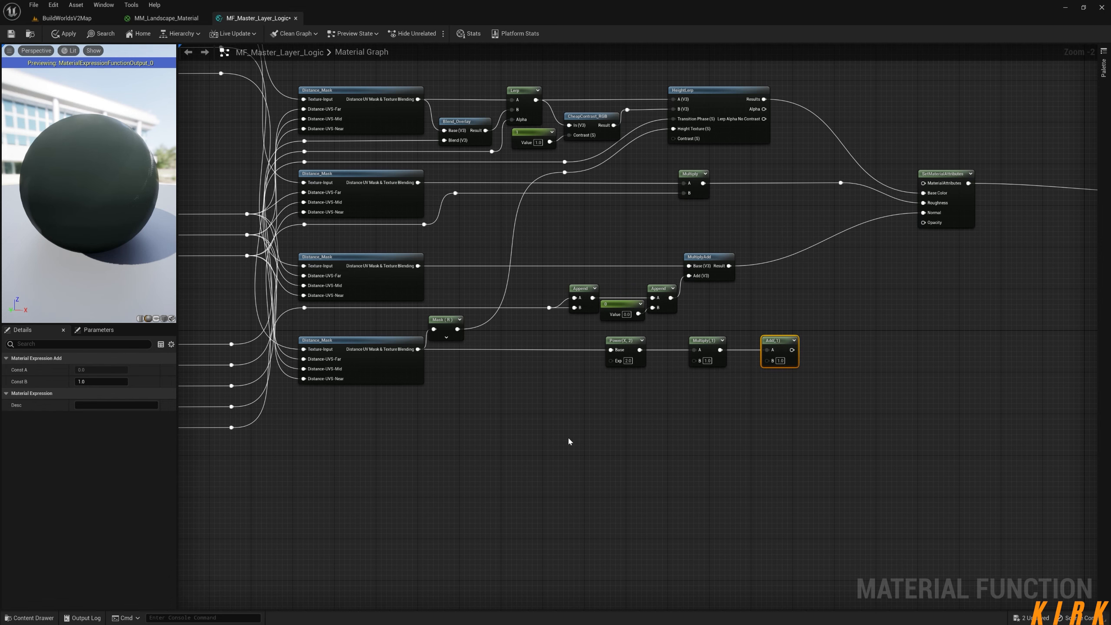
# Create a scalar function input named Material Height feeding the Power node's Exp
pyautogui.moveTo(569, 440); pyautogui.dragTo(587, 483, button='right')
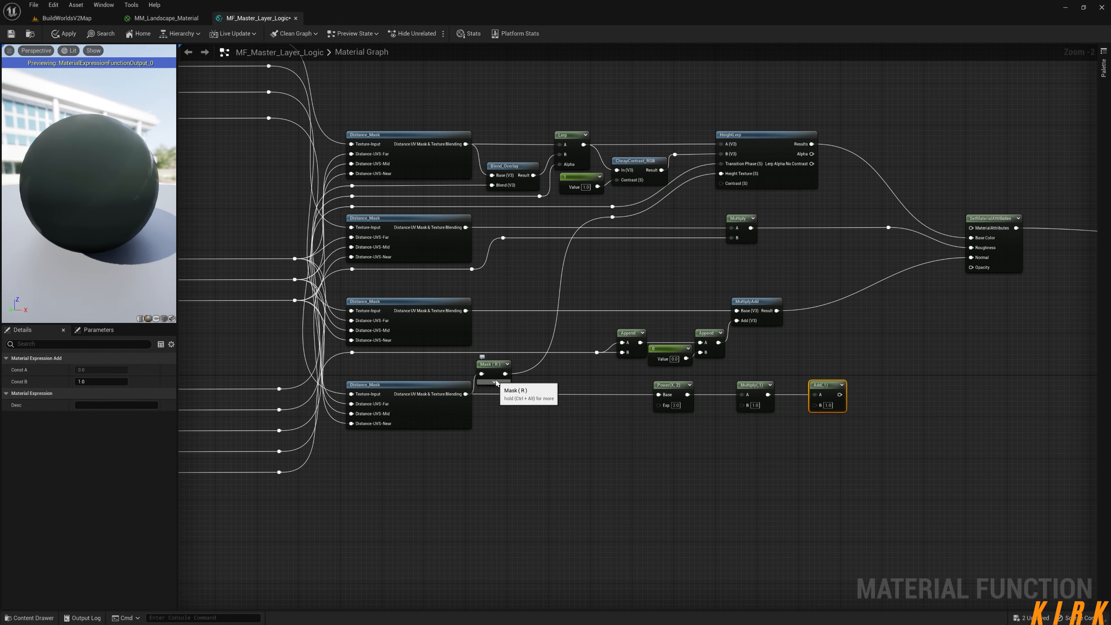
pyautogui.moveTo(597, 468); pyautogui.dragTo(548, 416, button='right')
pyautogui.scroll(-2, 590, 484)
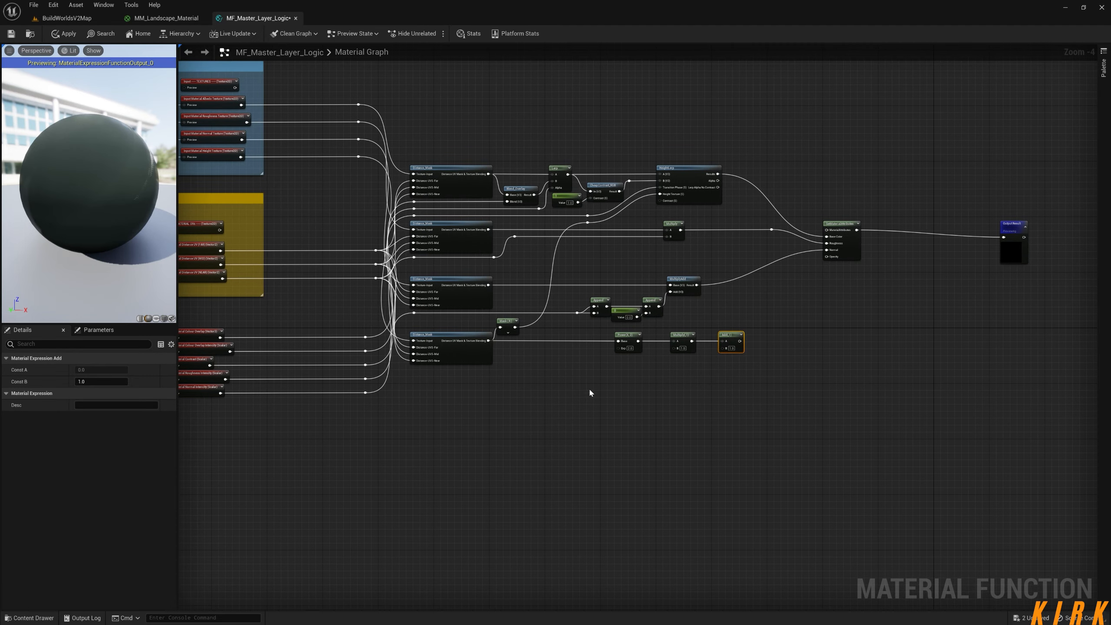
pyautogui.moveTo(619, 349); pyautogui.dragTo(521, 420)
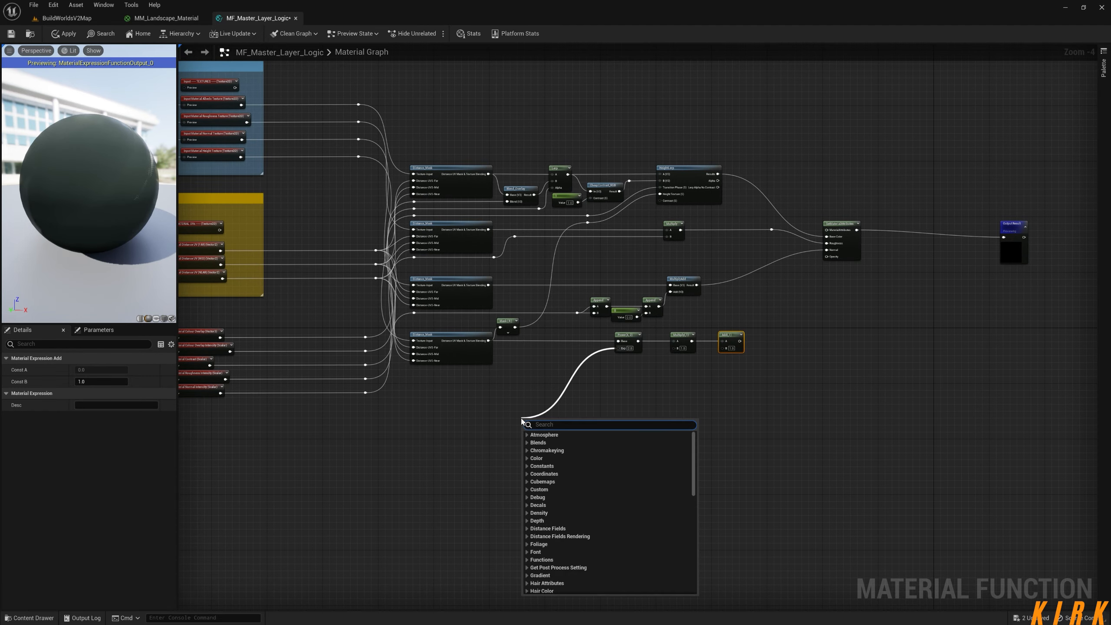
pyautogui.write('input')
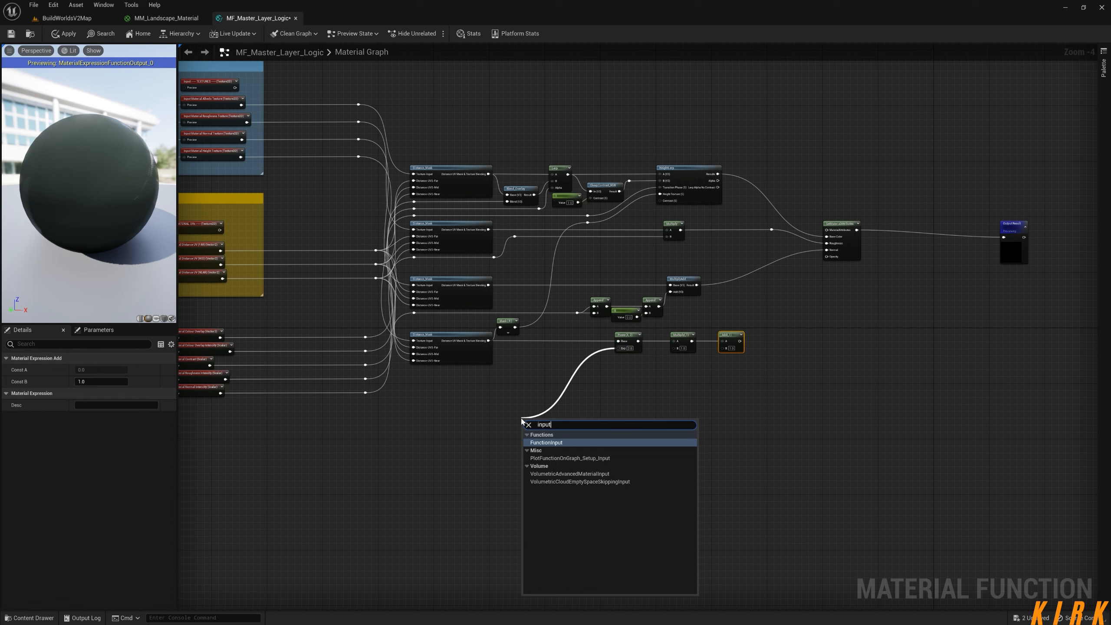
pyautogui.press('Return')
pyautogui.click(100, 370)
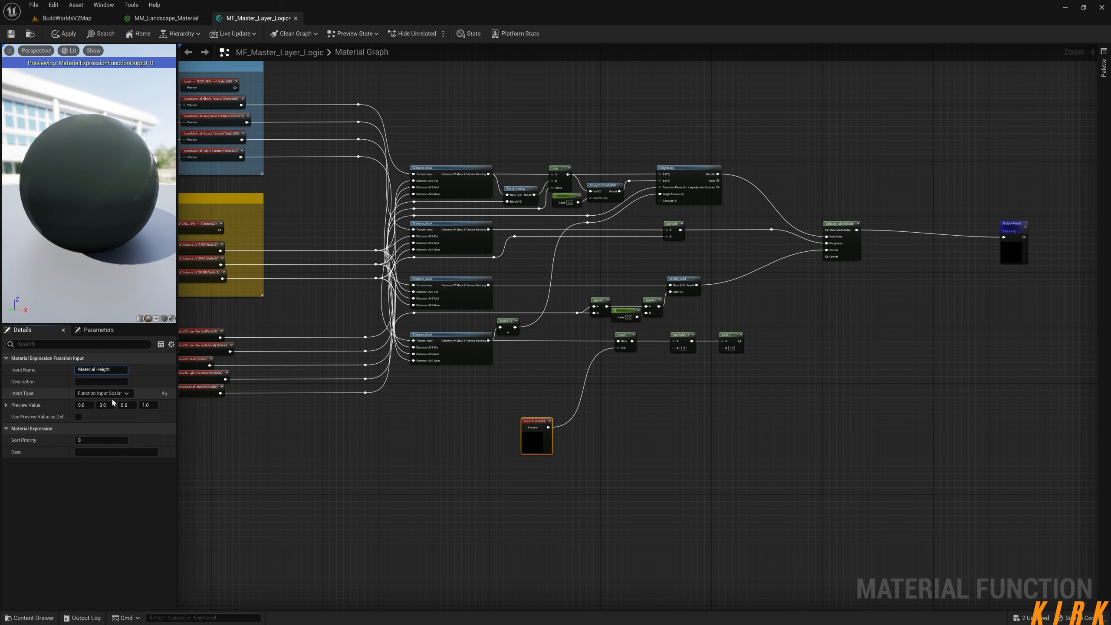
pyautogui.click(488, 465)
# Move the Material Height input up toward the fourth Distance_Mask and duplicate it twice below
pyautogui.scroll(3, 613, 477)
pyautogui.moveTo(495, 427); pyautogui.dragTo(476, 369, button='right')
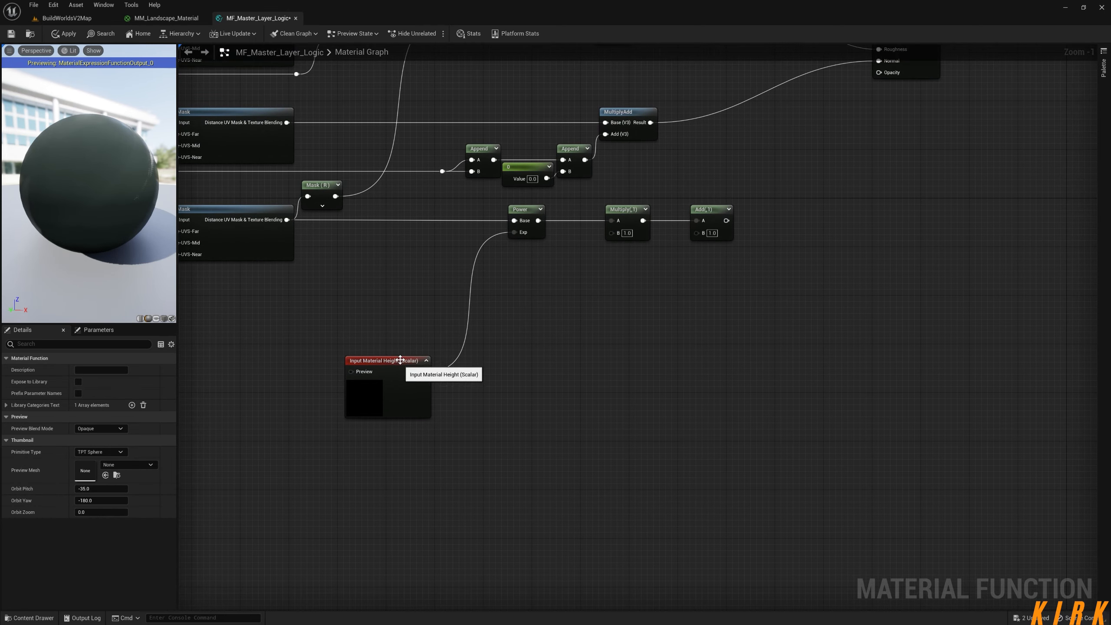
pyautogui.moveTo(403, 363); pyautogui.dragTo(353, 315)
pyautogui.hotkey('ctrl', 'd')
pyautogui.hotkey('ctrl', 'd')
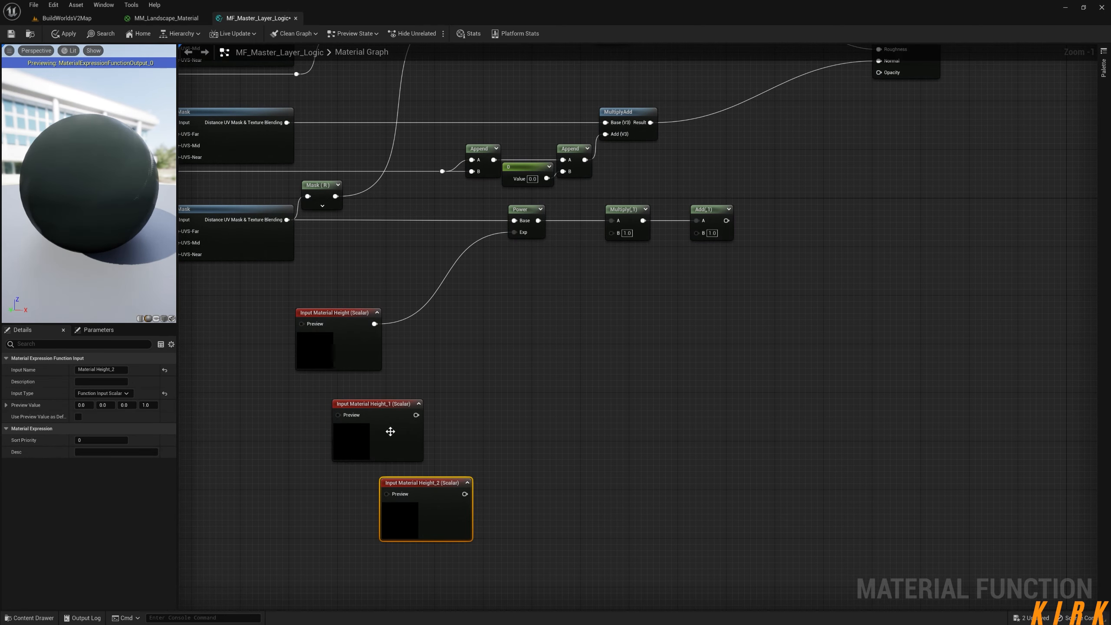
# Rename the function input feeding Power's Exp as Material Height Contrast
pyautogui.click(354, 329)
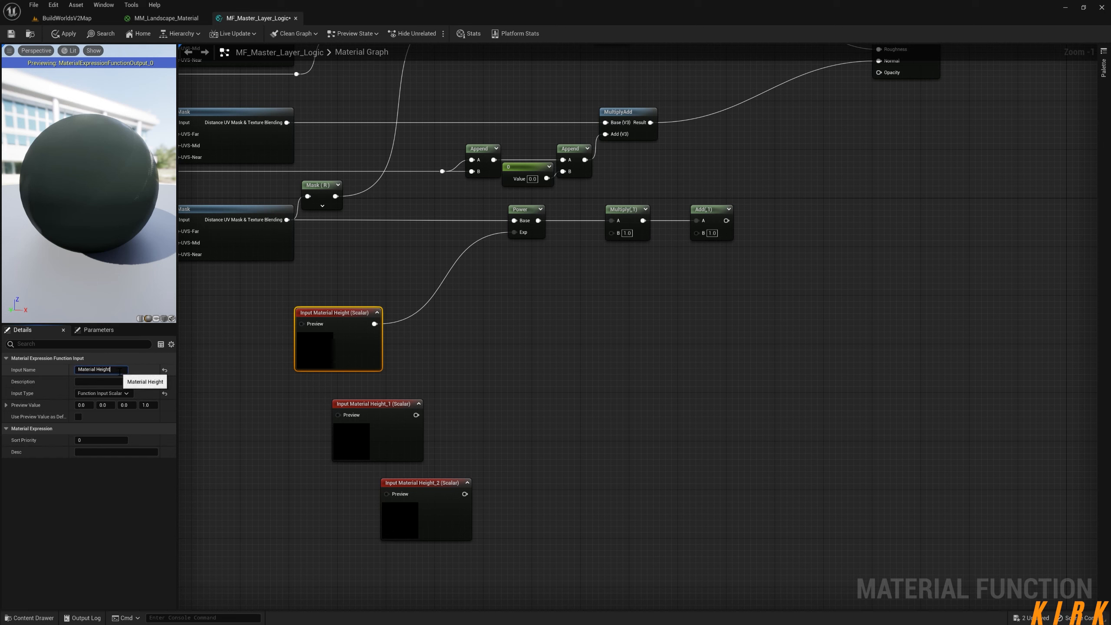
pyautogui.click(122, 369)
pyautogui.click(122, 370)
pyautogui.write('Contrast')
pyautogui.click(545, 387)
# Connect the first duplicated Material Height input to Multiply's B and rename it Material Height Intensity
pyautogui.moveTo(396, 403); pyautogui.dragTo(618, 236)
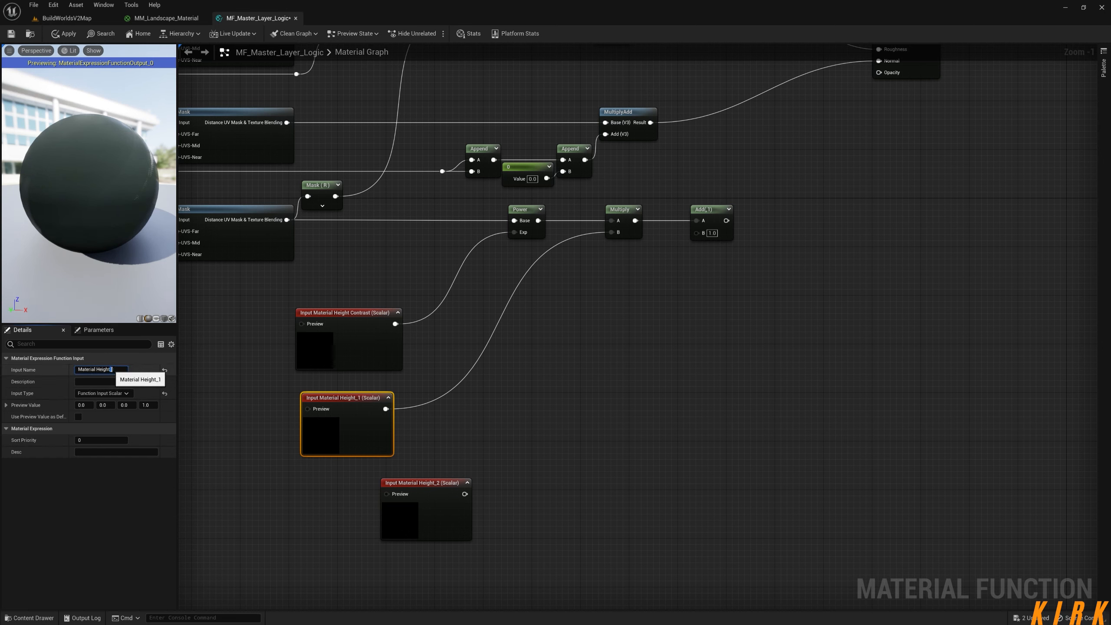
pyautogui.moveTo(110, 369); pyautogui.dragTo(177, 379)
pyautogui.press('BackSpace')
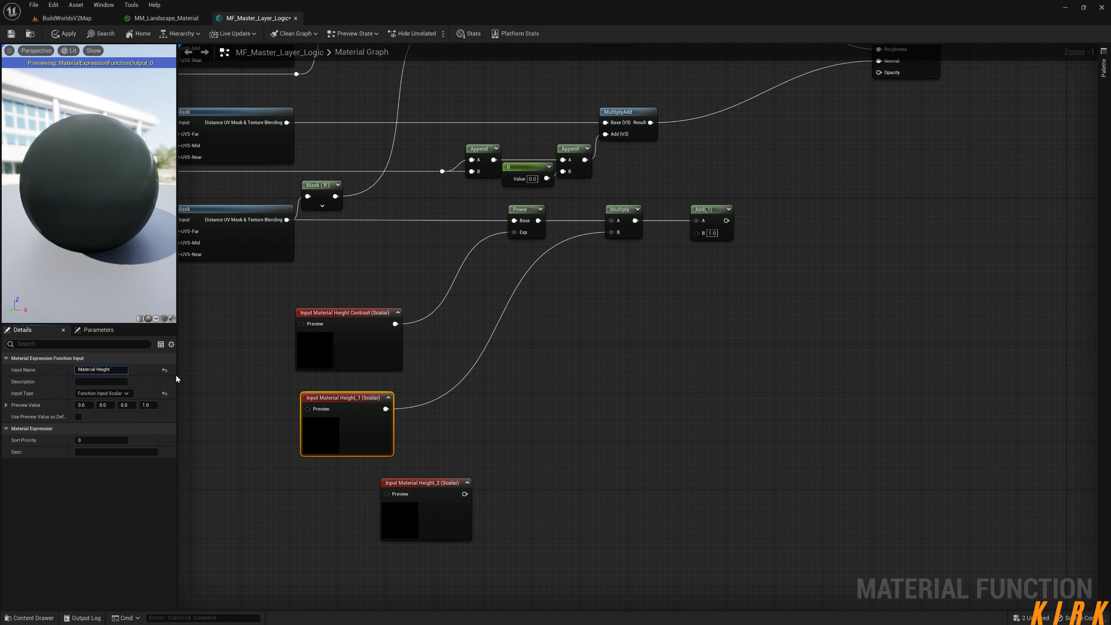
pyautogui.write('Intencity')
pyautogui.click(547, 433)
# Connect the remaining duplicated height input to Add's B and rename it Material Height Add
pyautogui.moveTo(463, 493); pyautogui.dragTo(697, 232)
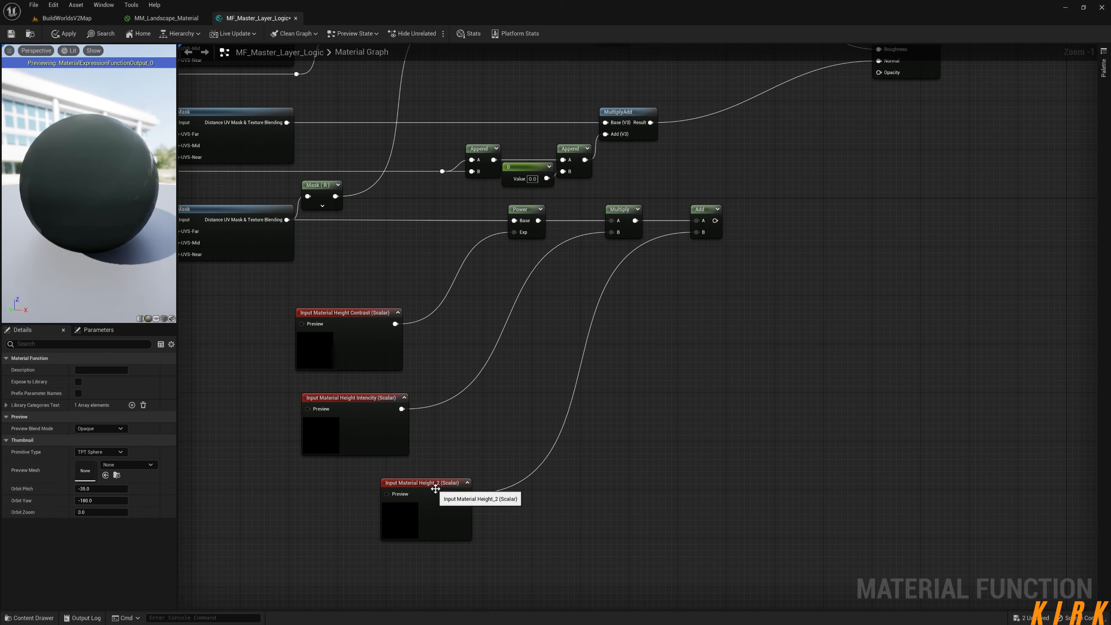
pyautogui.moveTo(433, 483); pyautogui.dragTo(372, 477)
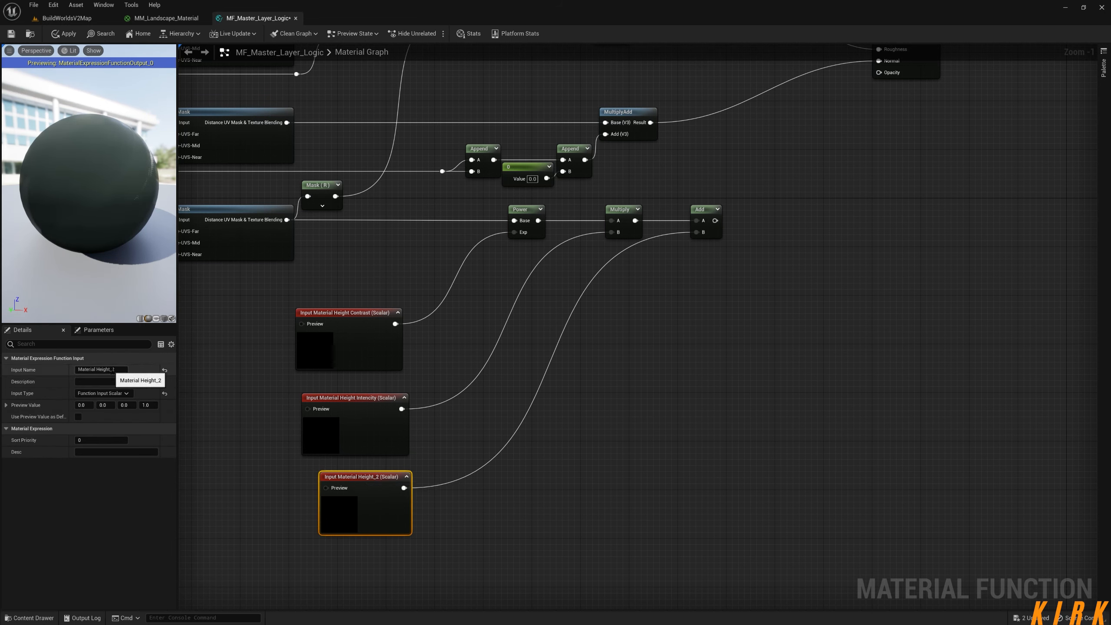
pyautogui.doubleClick(114, 370)
pyautogui.click(447, 408)
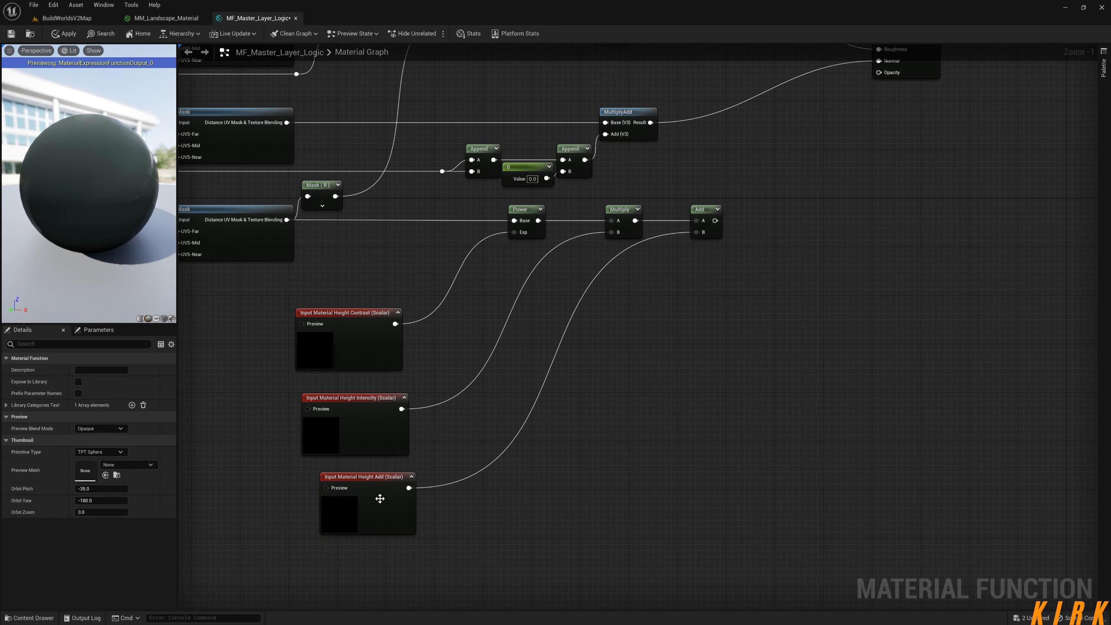
# Collapse the previews of the Height Contrast, Height Intensity and Height Add inputs and stack them closely in that order
pyautogui.moveTo(388, 481); pyautogui.dragTo(369, 481)
pyautogui.click(404, 398)
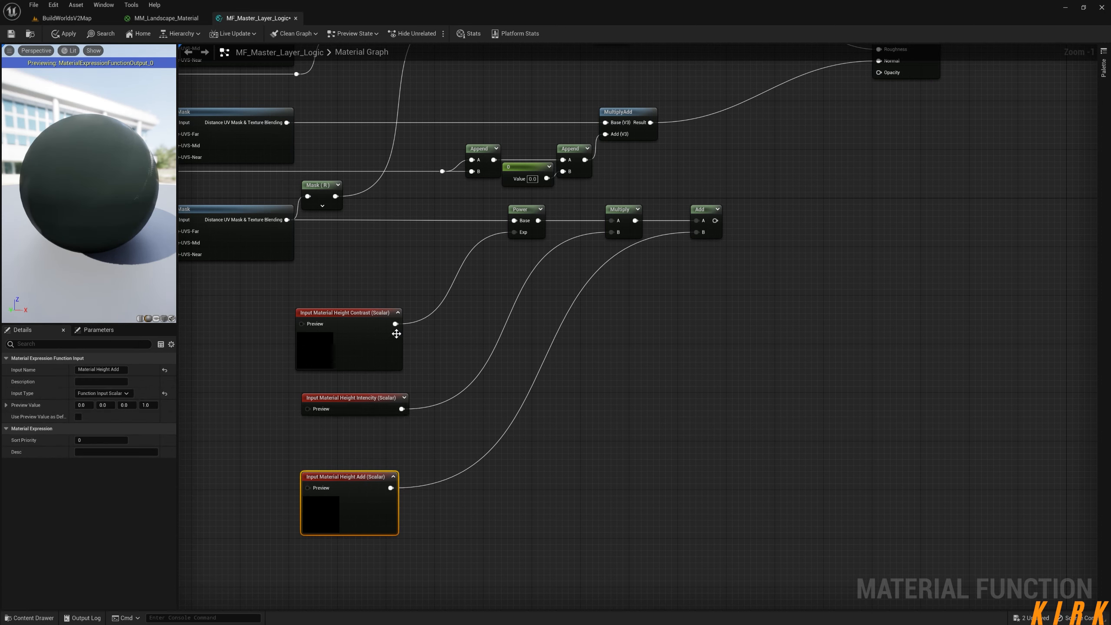
pyautogui.click(397, 313)
pyautogui.click(392, 476)
pyautogui.moveTo(373, 481); pyautogui.dragTo(372, 433)
pyautogui.moveTo(351, 322); pyautogui.dragTo(356, 377)
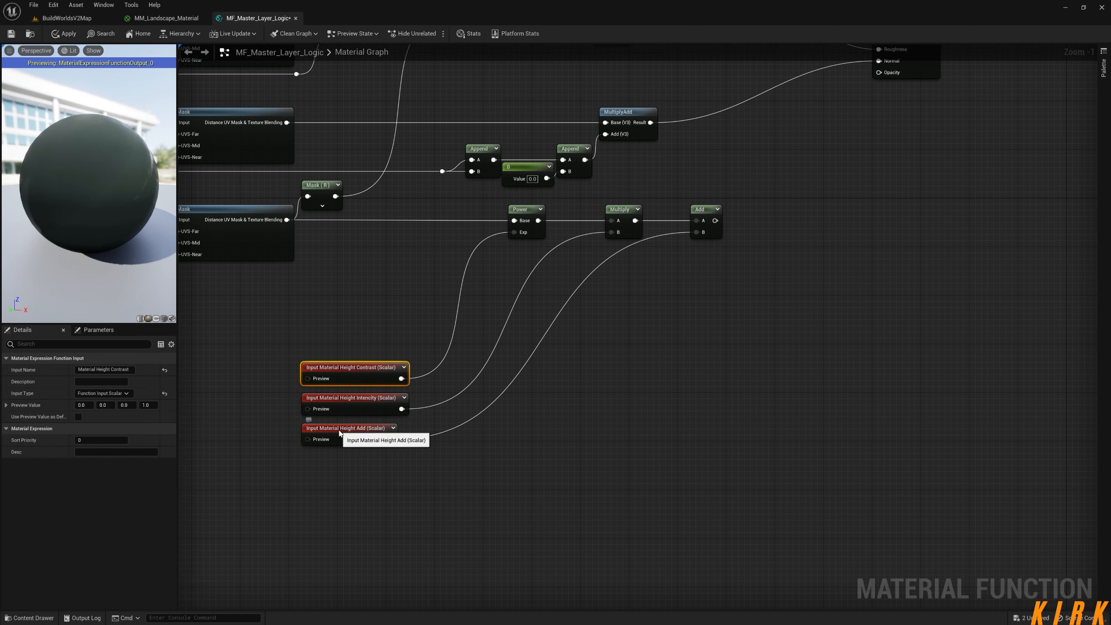
pyautogui.moveTo(339, 436); pyautogui.dragTo(339, 429)
pyautogui.moveTo(342, 374); pyautogui.dragTo(341, 380)
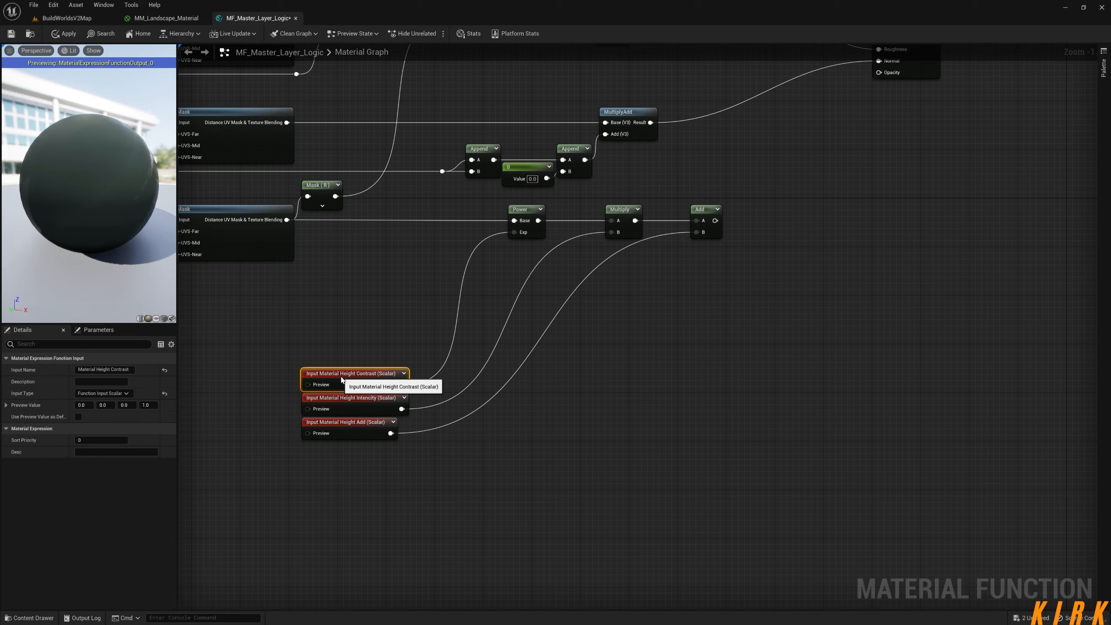
pyautogui.click(439, 453)
# Move the three height inputs into the input column directly below Material Normal Intensity
pyautogui.moveTo(373, 489); pyautogui.dragTo(540, 502, button='right')
pyautogui.scroll(-2, 540, 503)
pyautogui.moveTo(461, 511); pyautogui.dragTo(668, 493, button='right')
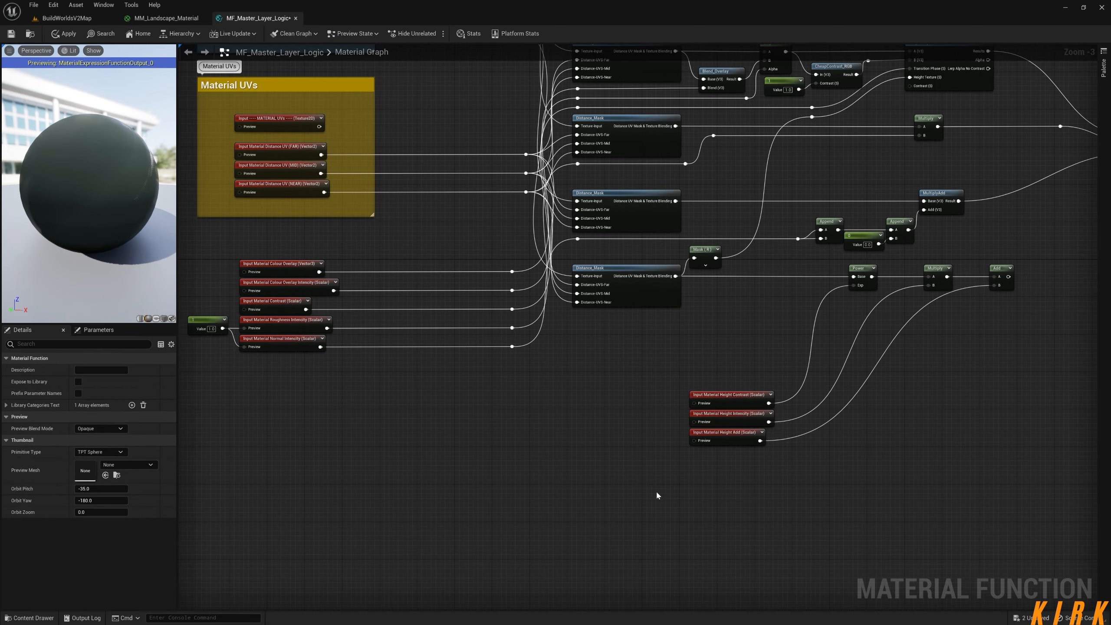
pyautogui.moveTo(652, 396); pyautogui.dragTo(278, 398)
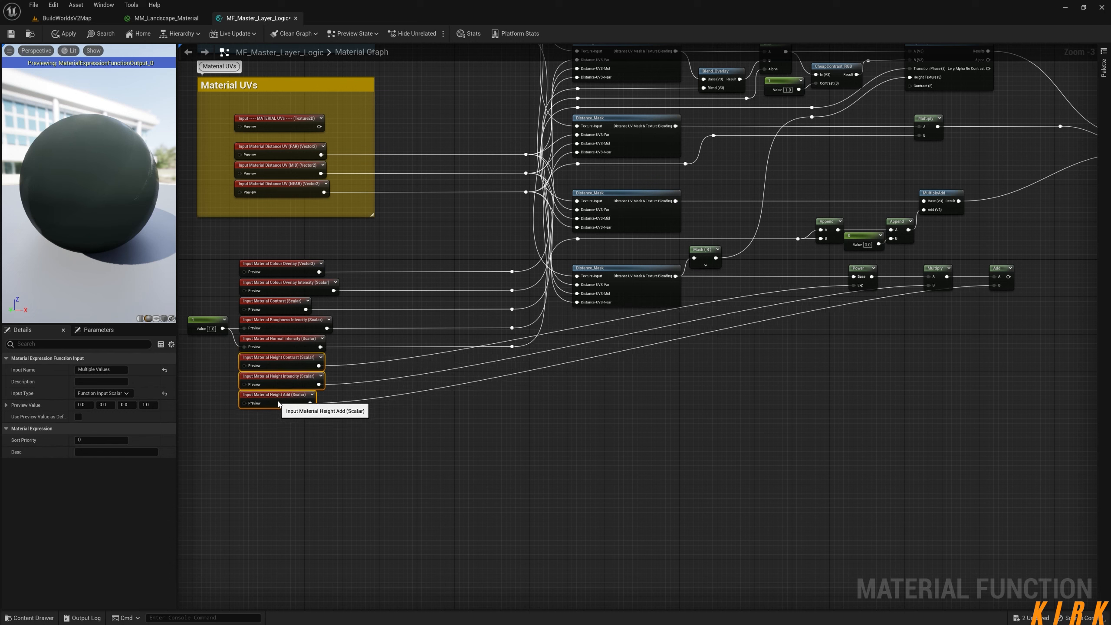
pyautogui.click(400, 432)
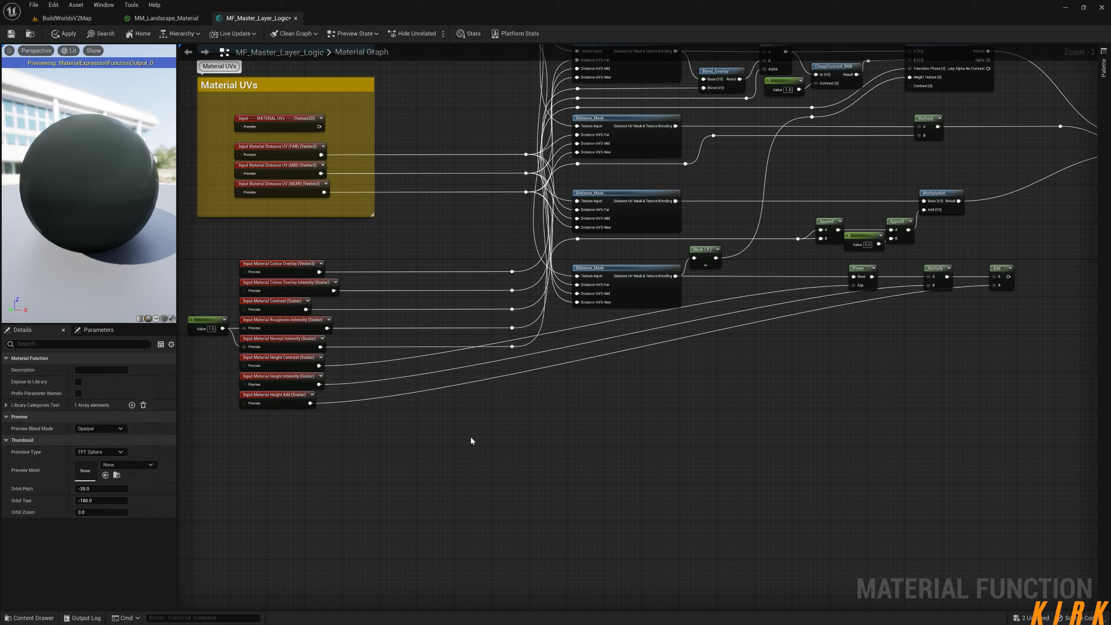
# Add a reroute point to the Material Height Contrast wire, straightened in line with the other inputs' reroute points
pyautogui.doubleClick(335, 366)
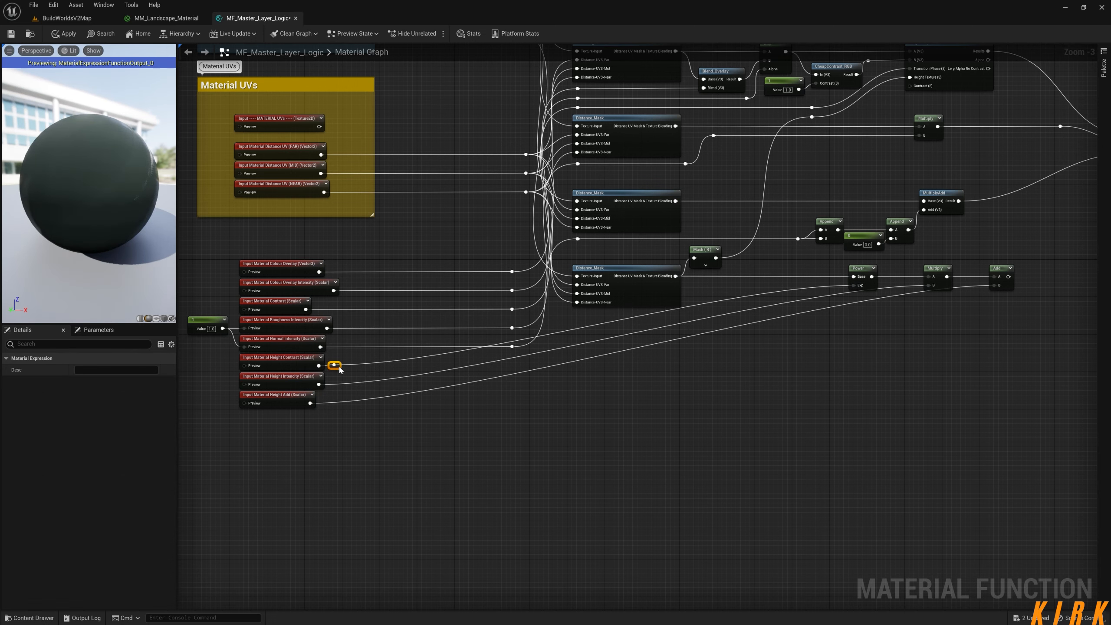
pyautogui.moveTo(340, 370); pyautogui.dragTo(520, 371)
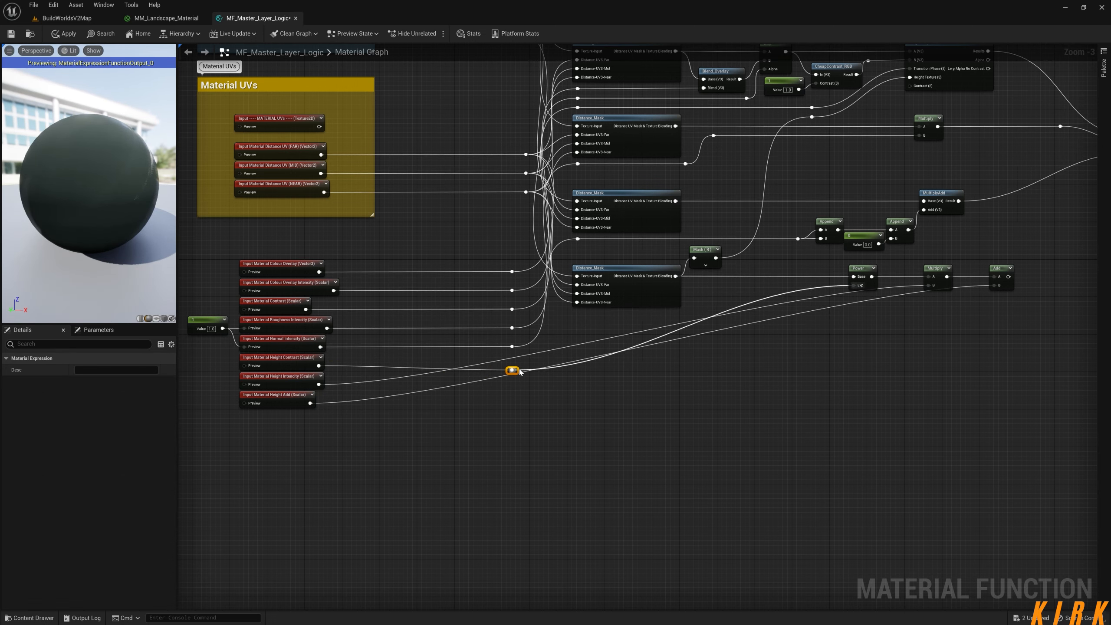
pyautogui.press('q')
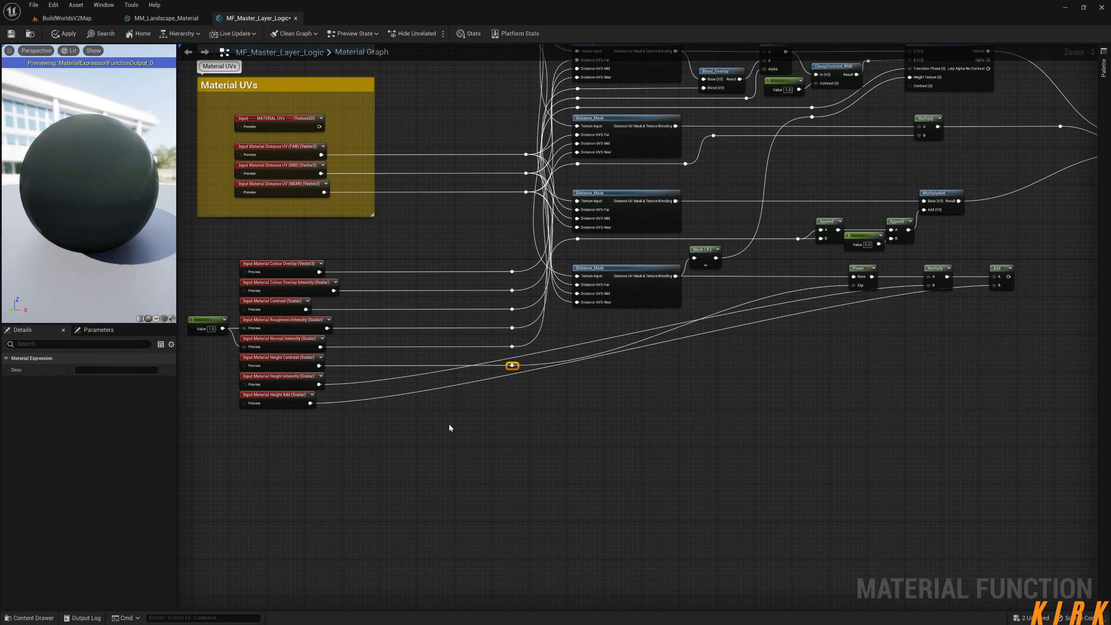
# Add reroute points to the Material Height Intensity and Material Height Add wires, lined up below the Height Contrast one
pyautogui.doubleClick(420, 390)
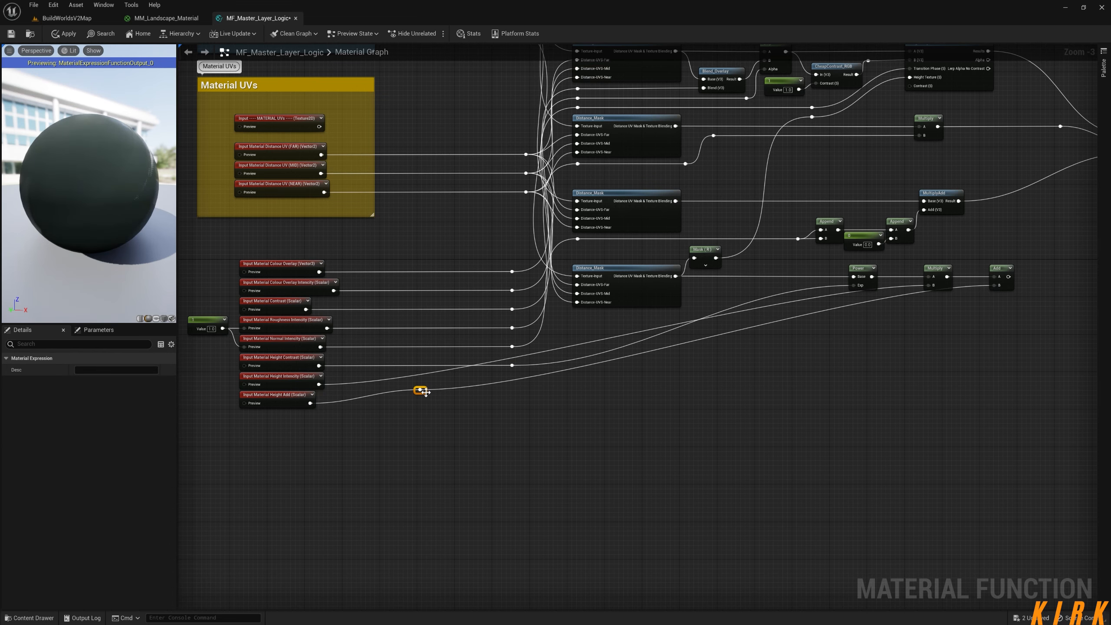
pyautogui.moveTo(426, 391); pyautogui.dragTo(502, 492)
pyautogui.click(454, 404)
pyautogui.doubleClick(390, 378)
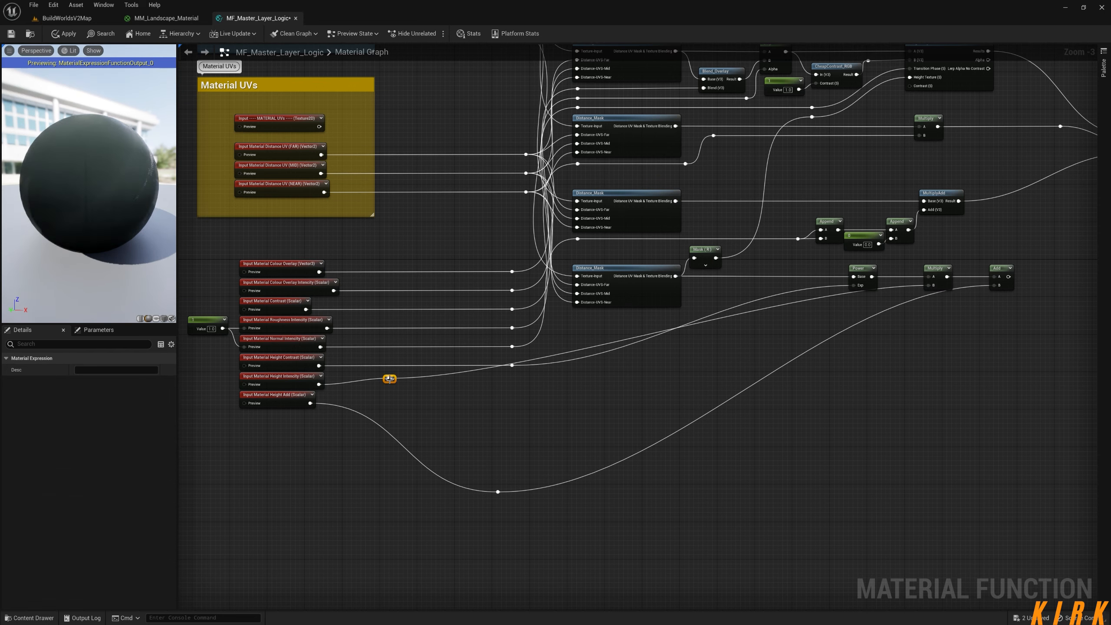
pyautogui.moveTo(389, 378); pyautogui.dragTo(518, 392)
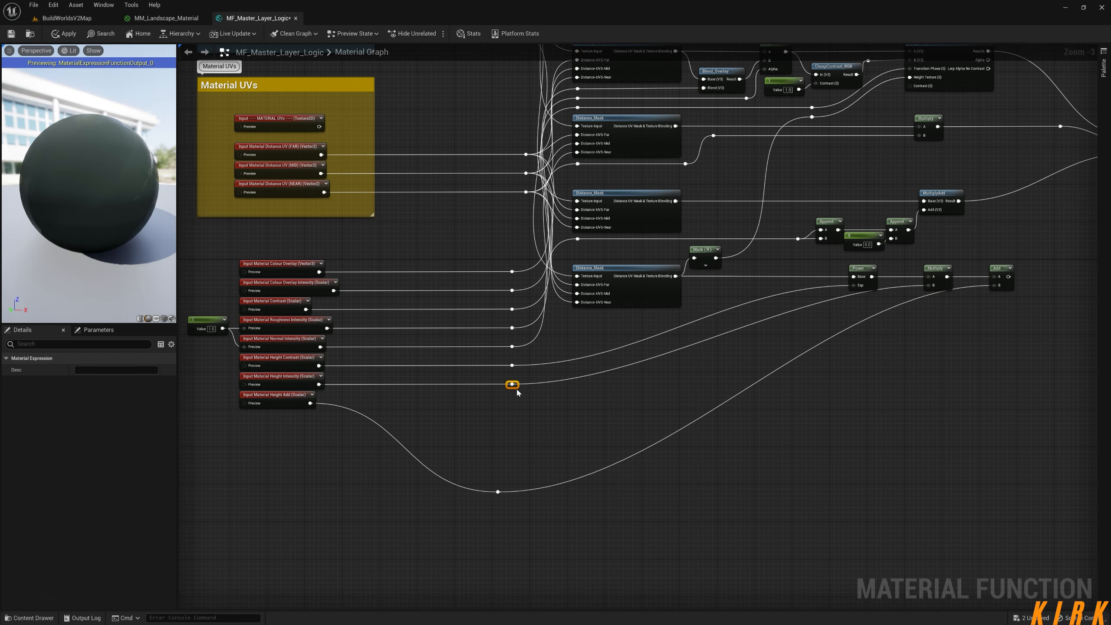
pyautogui.click(517, 423)
pyautogui.click(498, 491)
pyautogui.moveTo(499, 492); pyautogui.dragTo(520, 404)
pyautogui.click(585, 429)
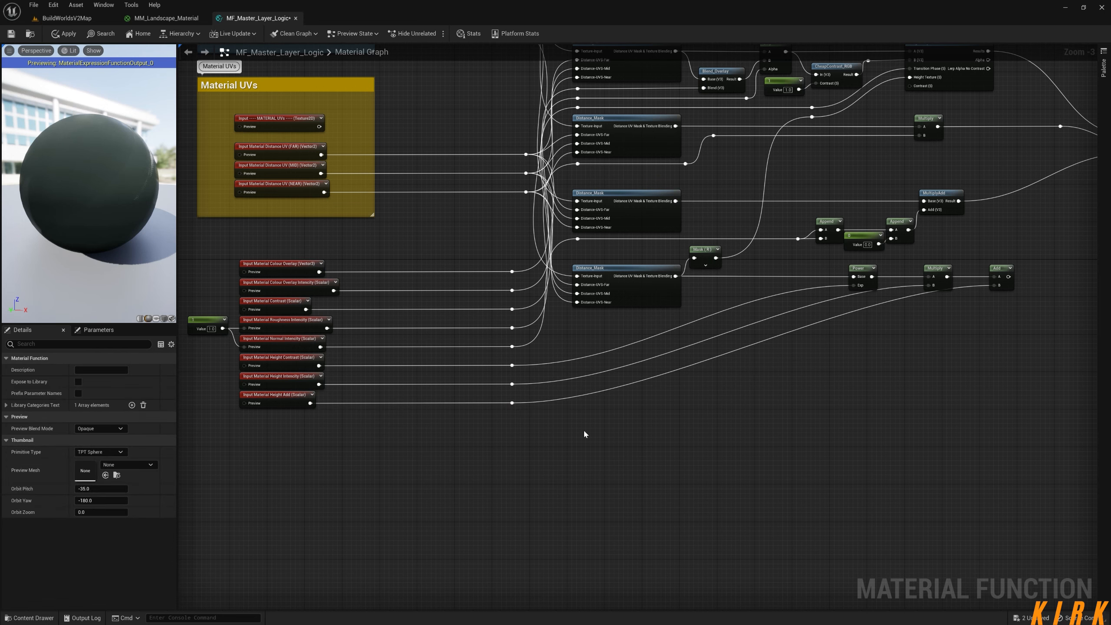
# Add a second reroute point to each of the three height wires, stacked just below the fourth Distance_Mask's input pins
pyautogui.moveTo(586, 434); pyautogui.dragTo(486, 515, button='right')
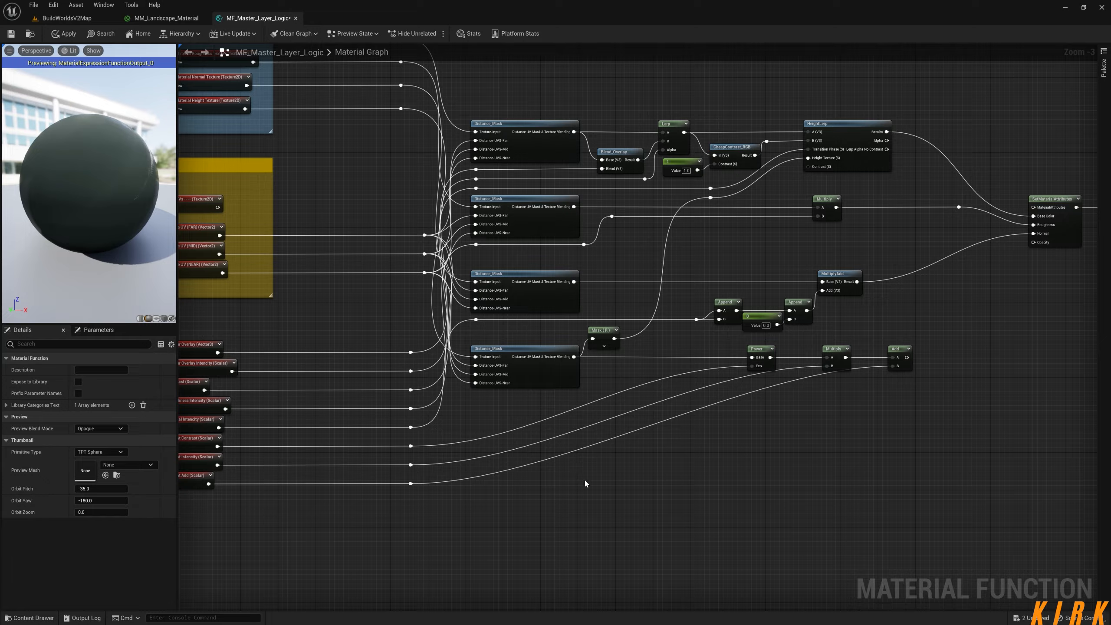
pyautogui.moveTo(586, 482); pyautogui.dragTo(516, 497, button='right')
pyautogui.doubleClick(397, 459)
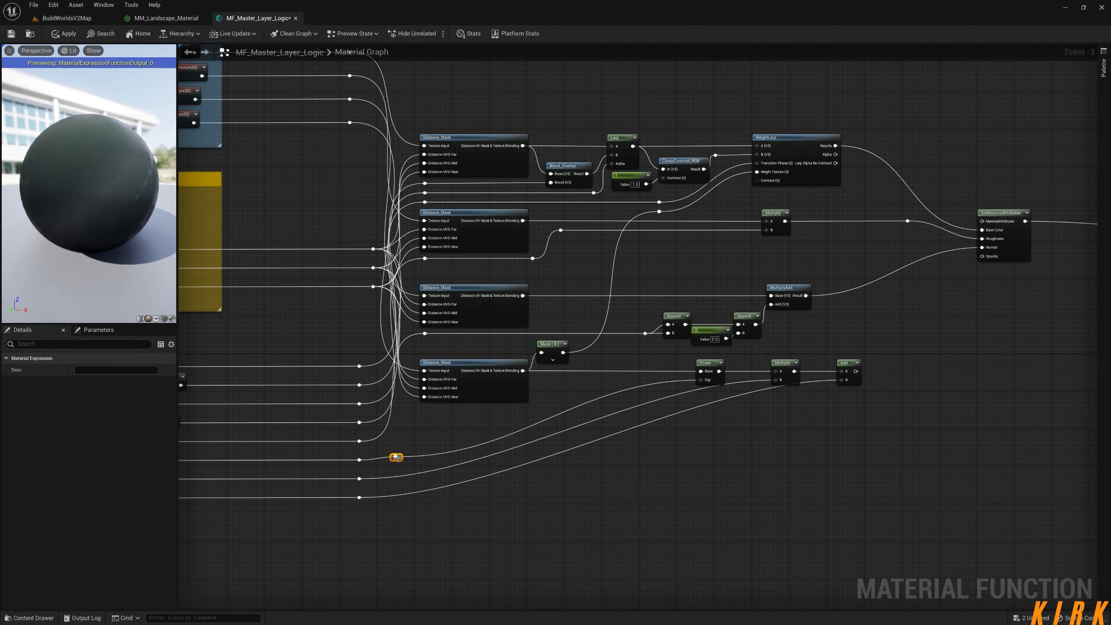
pyautogui.moveTo(399, 464); pyautogui.dragTo(428, 413)
pyautogui.doubleClick(411, 476)
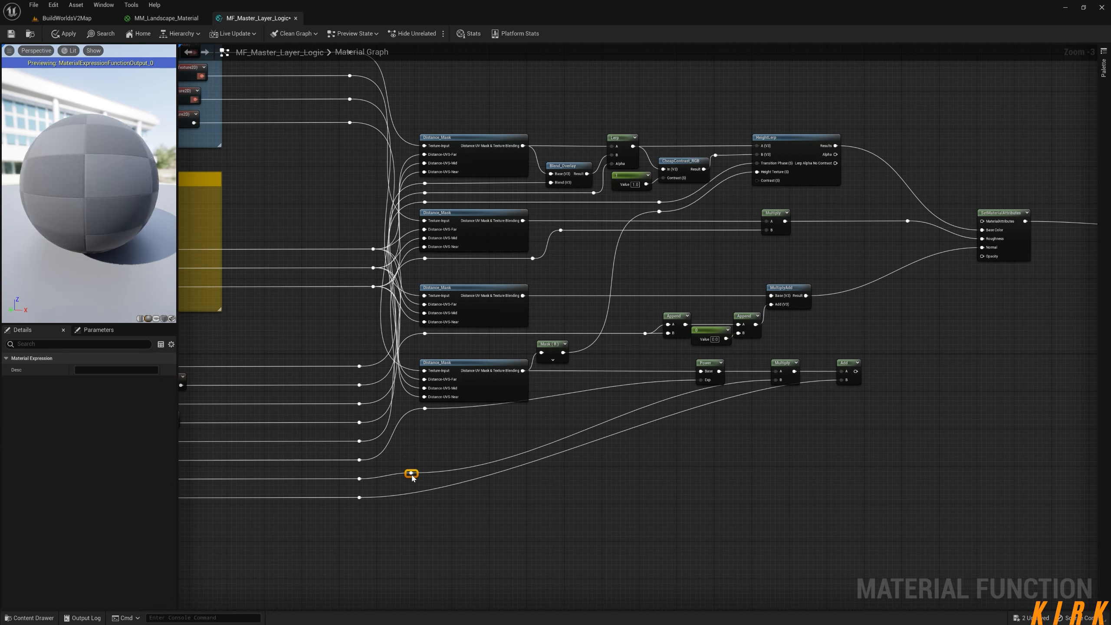
pyautogui.moveTo(411, 475); pyautogui.dragTo(431, 423)
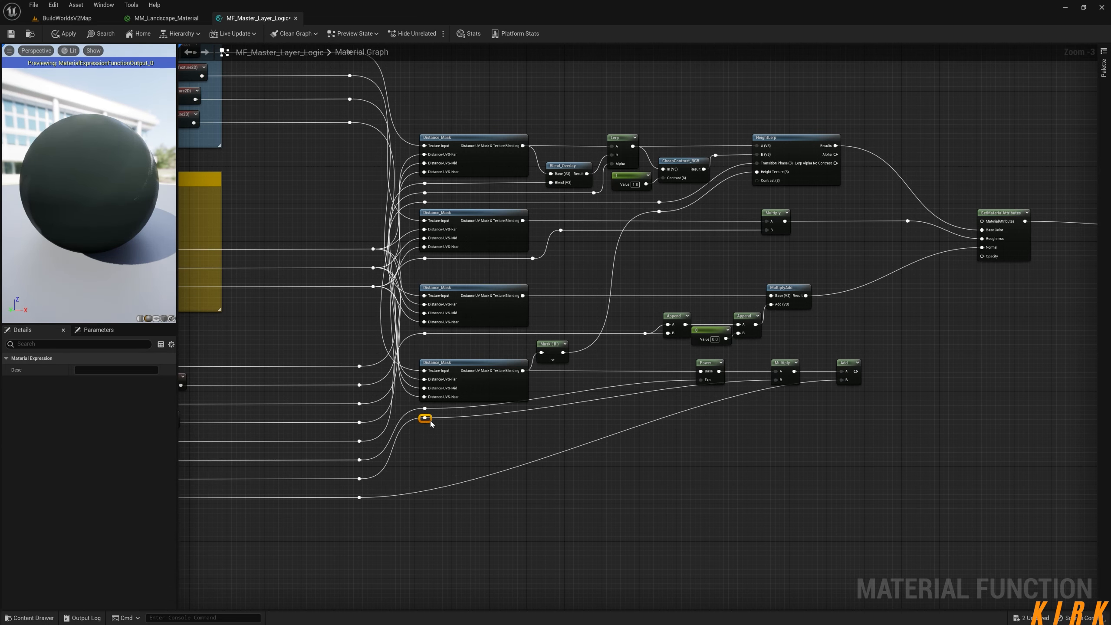
pyautogui.click(412, 494)
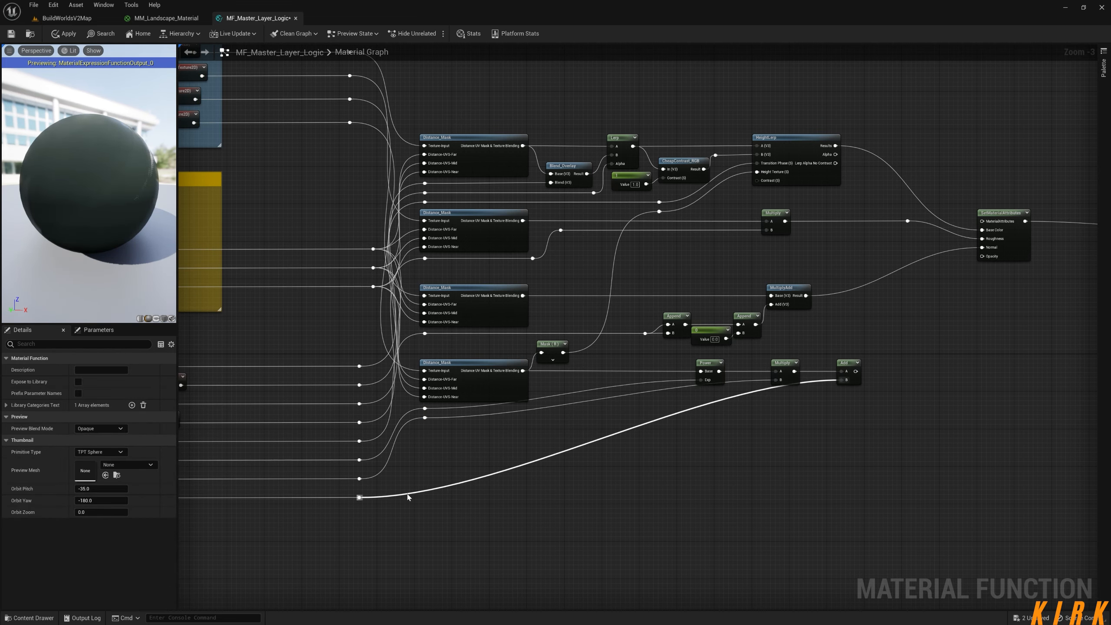
pyautogui.doubleClick(409, 497)
pyautogui.moveTo(409, 498); pyautogui.dragTo(428, 433)
pyautogui.click(442, 471)
# Add a third reroute point to each height wire so they run straight below the mask and rise at Power, Multiply and Add
pyautogui.moveTo(530, 463); pyautogui.dragTo(383, 486, button='right')
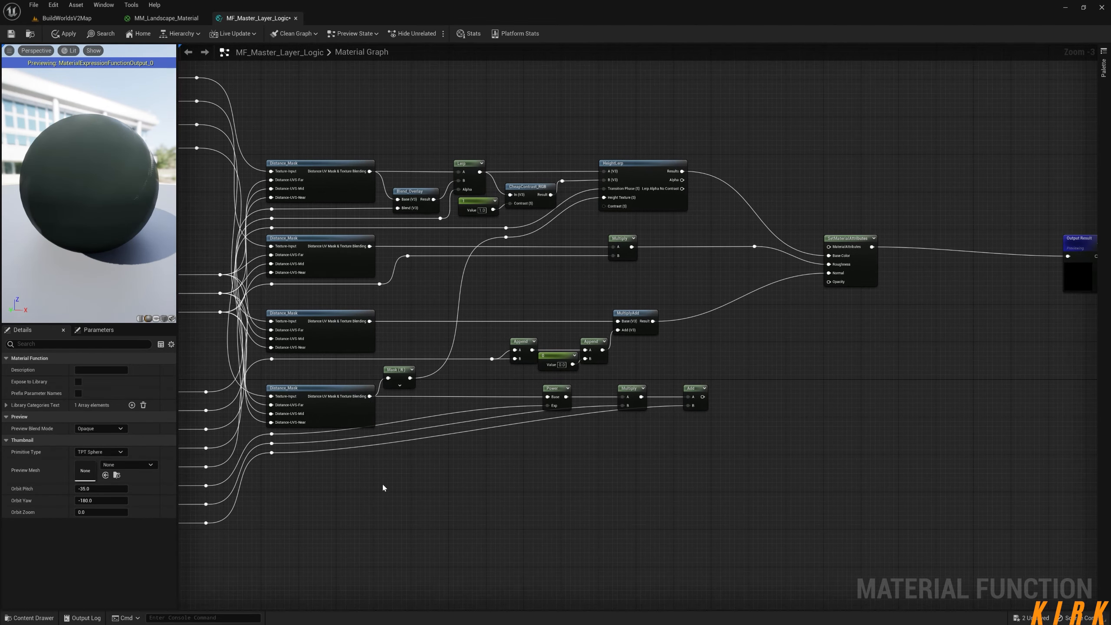
pyautogui.doubleClick(361, 447)
pyautogui.moveTo(361, 447); pyautogui.dragTo(647, 459)
pyautogui.click(553, 447)
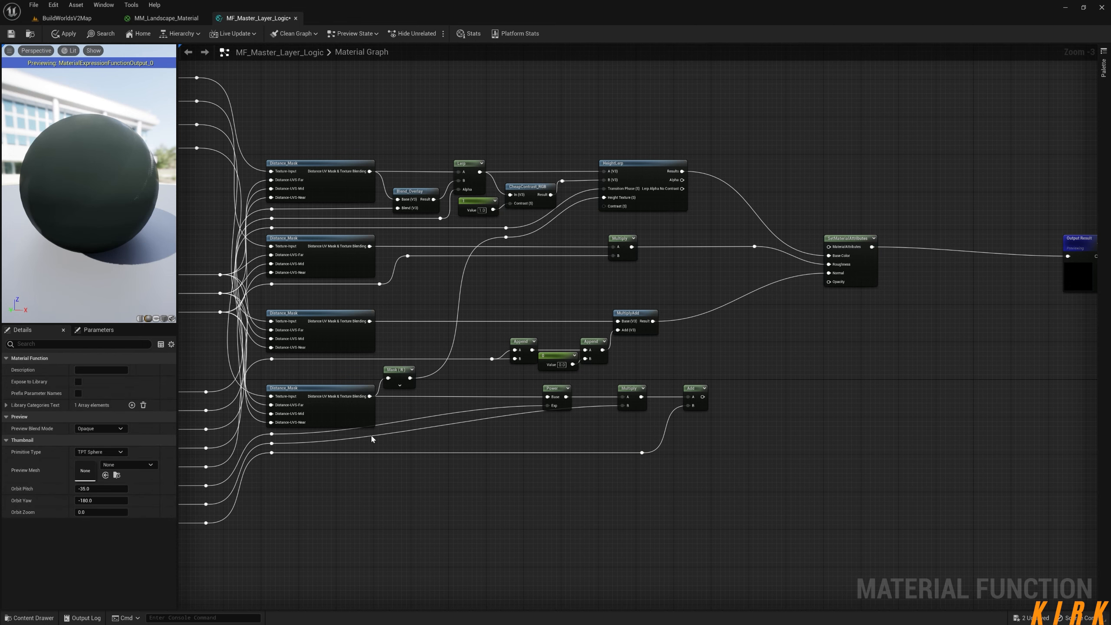
pyautogui.doubleClick(371, 435)
pyautogui.moveTo(374, 437); pyautogui.dragTo(584, 450)
pyautogui.click(482, 439)
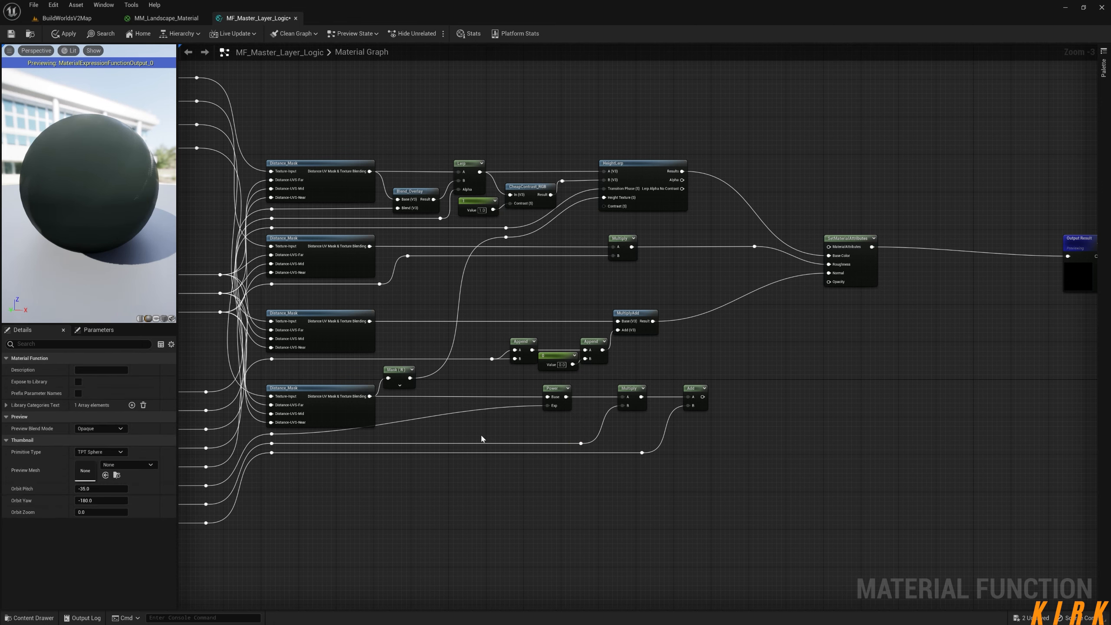
pyautogui.doubleClick(440, 422)
pyautogui.moveTo(440, 422); pyautogui.dragTo(530, 440)
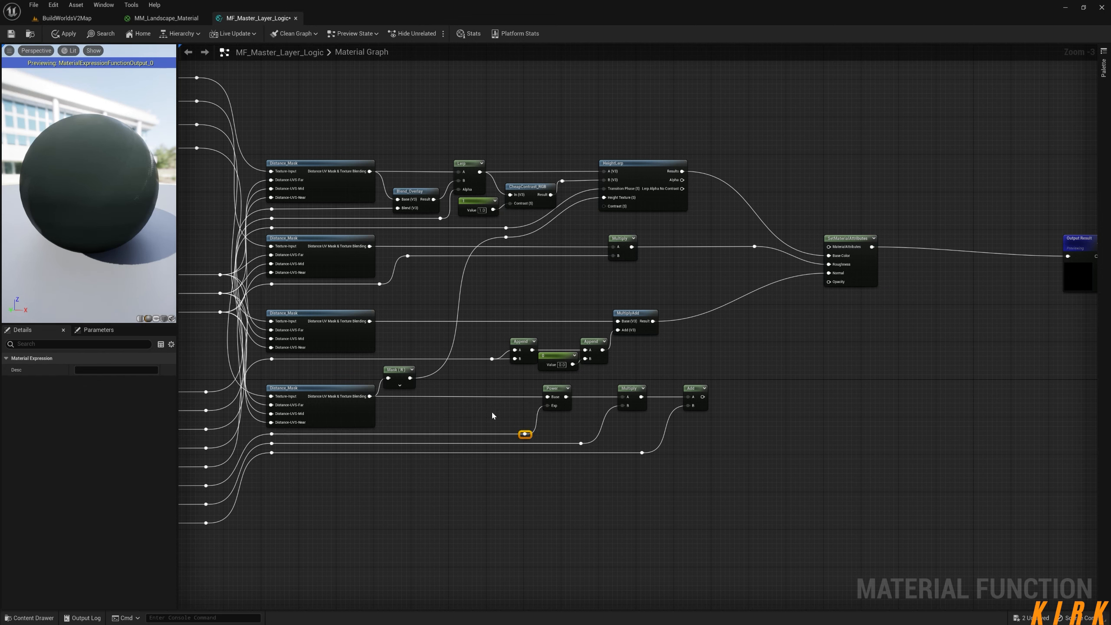
pyautogui.click(510, 439)
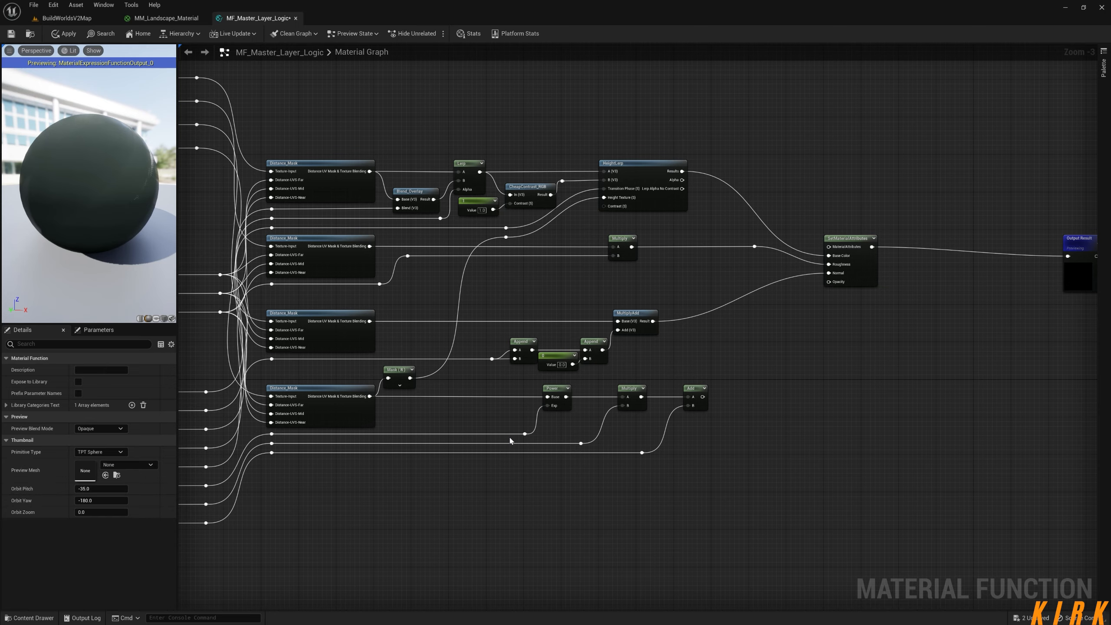
# Reposition the 1.0 constant beside the inputs and connect it to the Preview pins of Material Height Contrast and Material Height Intensity
pyautogui.moveTo(368, 497); pyautogui.dragTo(787, 402, button='right')
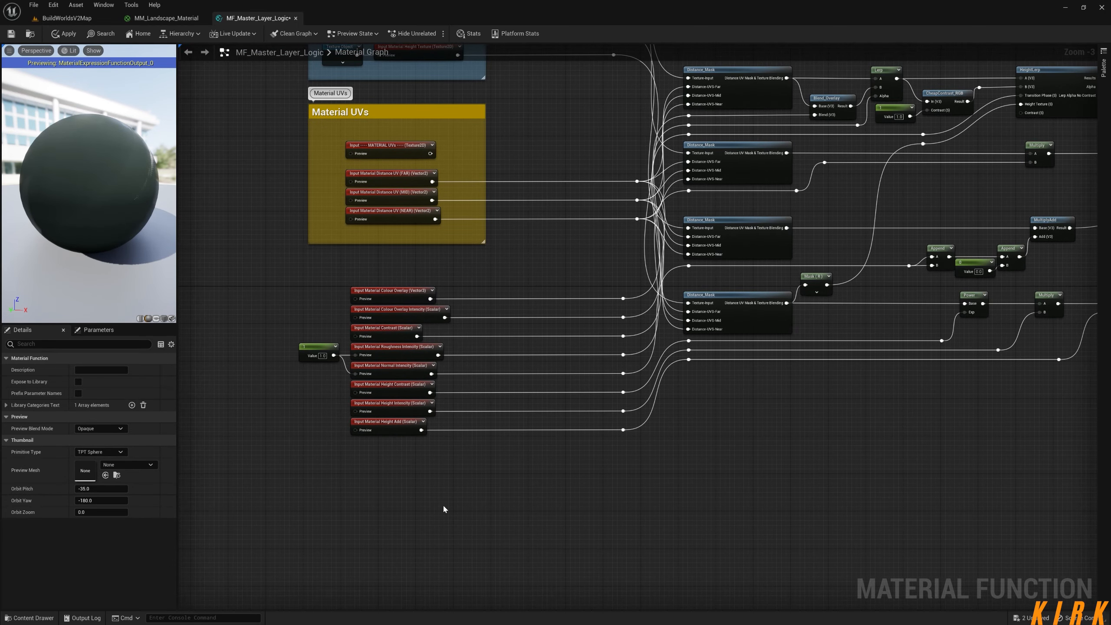
pyautogui.moveTo(434, 502); pyautogui.dragTo(458, 495, button='right')
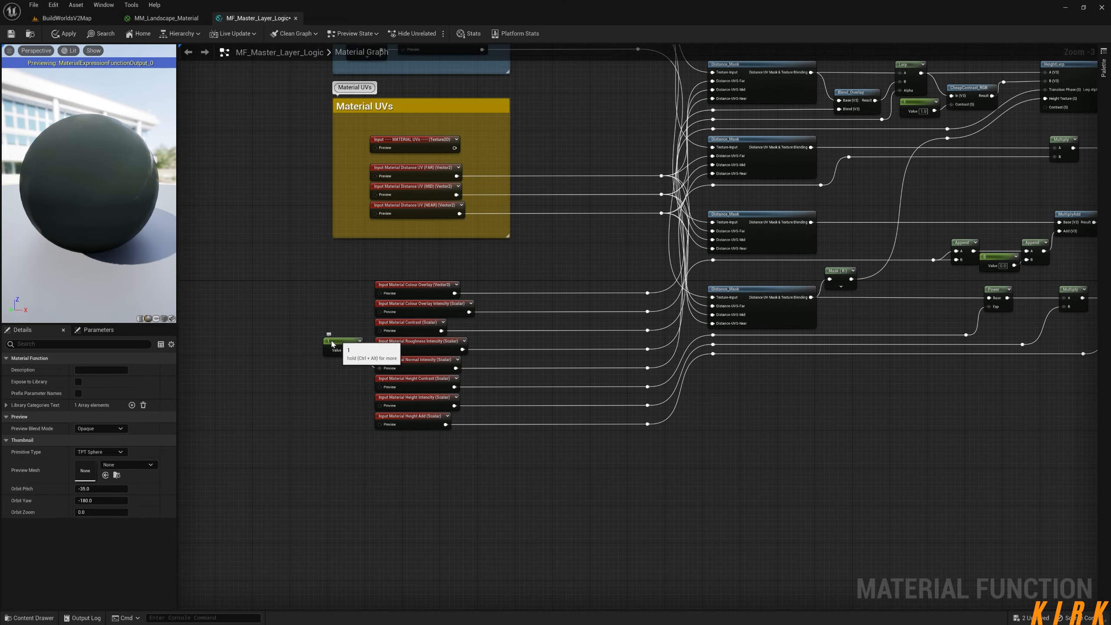
pyautogui.moveTo(342, 343); pyautogui.dragTo(313, 370)
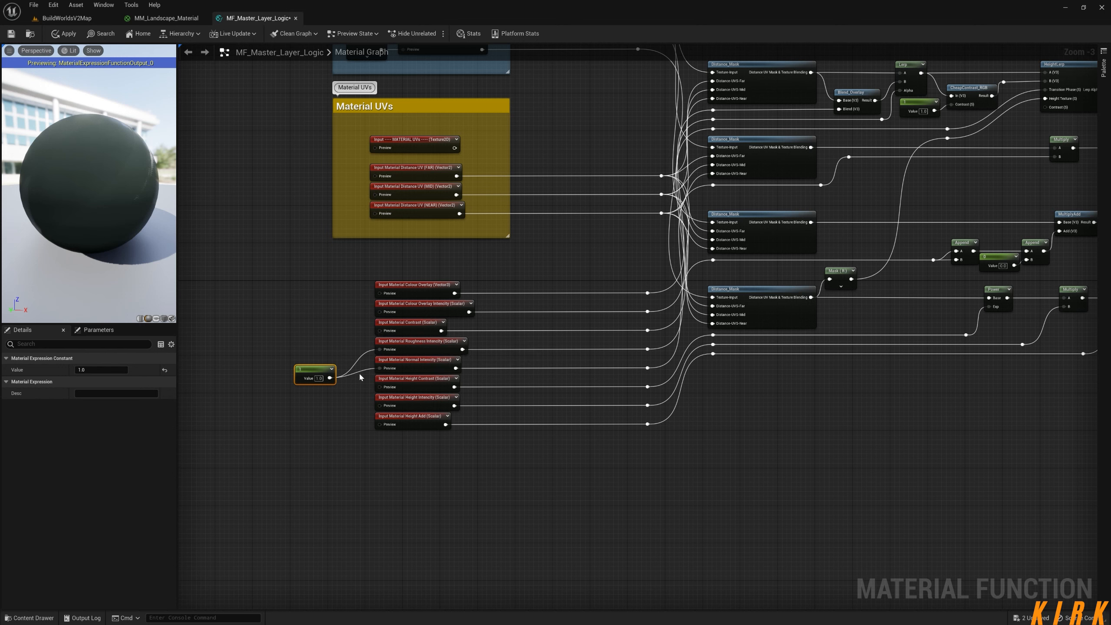
pyautogui.moveTo(314, 369); pyautogui.dragTo(380, 406)
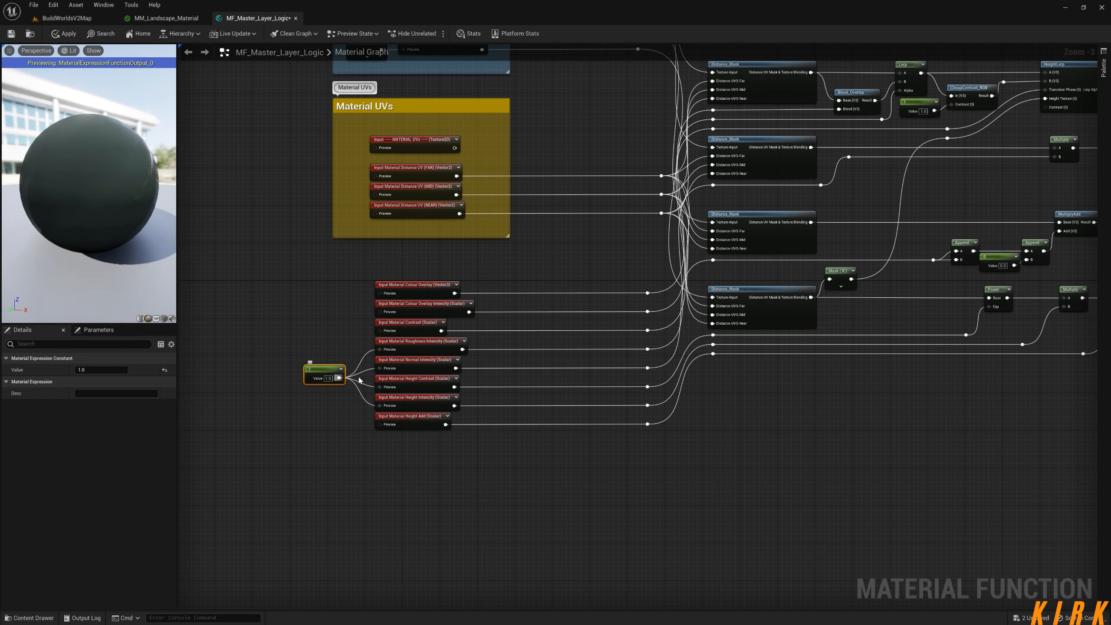
# Copy the 0.0 constant between the Append nodes, place the copy above the 1.0 constant and connect it to Material Height Add's Preview
pyautogui.click(993, 263)
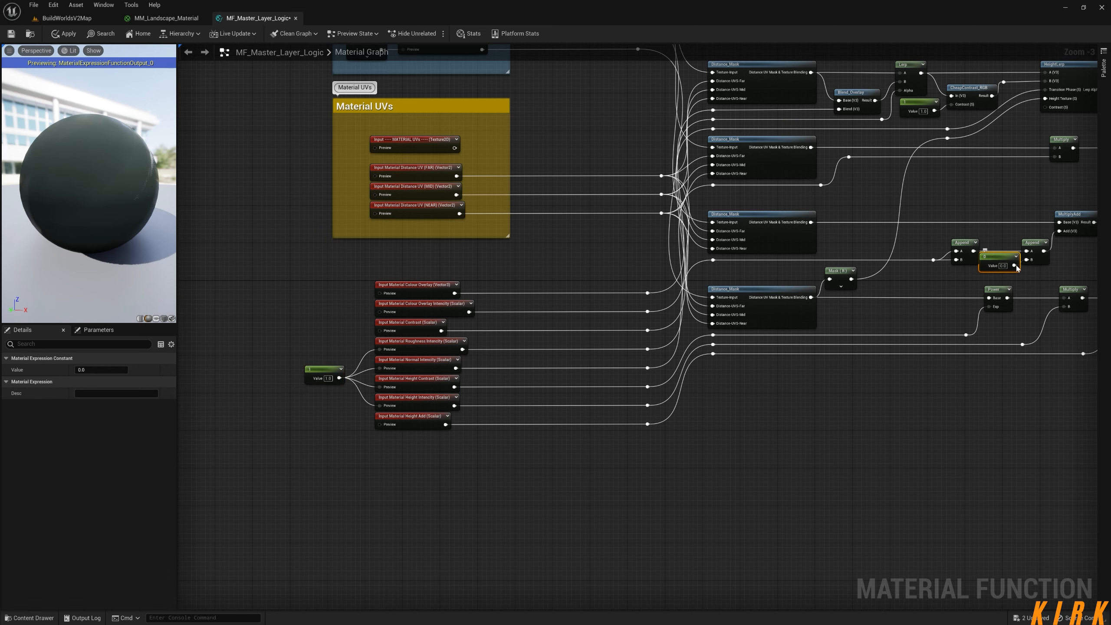
pyautogui.hotkey('ctrl', 'c')
pyautogui.hotkey('ctrl', 'v')
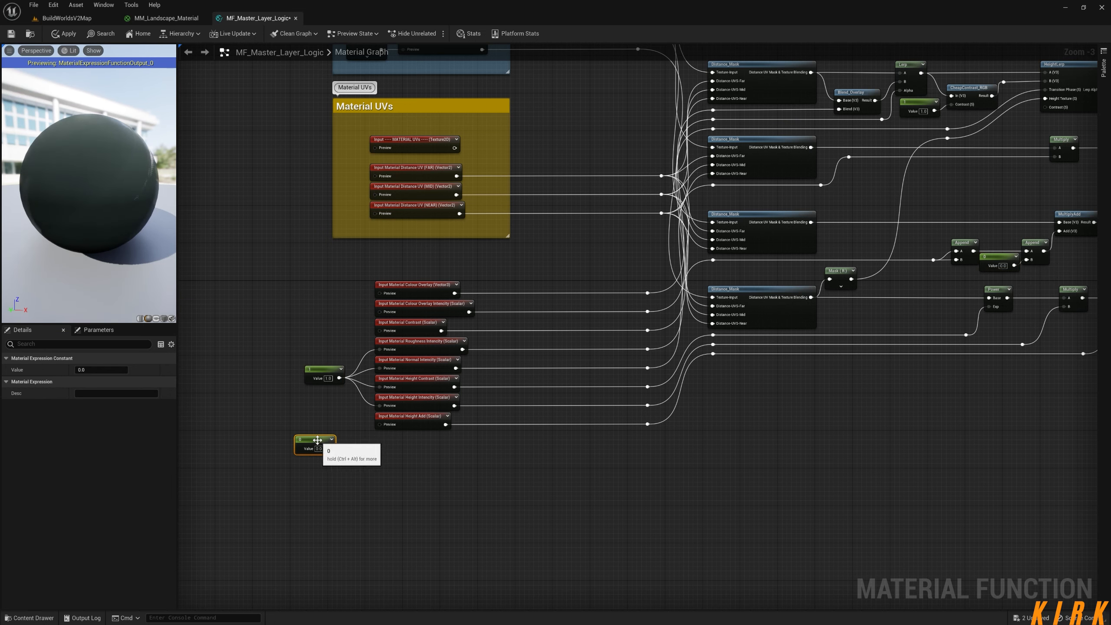
pyautogui.moveTo(313, 435); pyautogui.dragTo(326, 347)
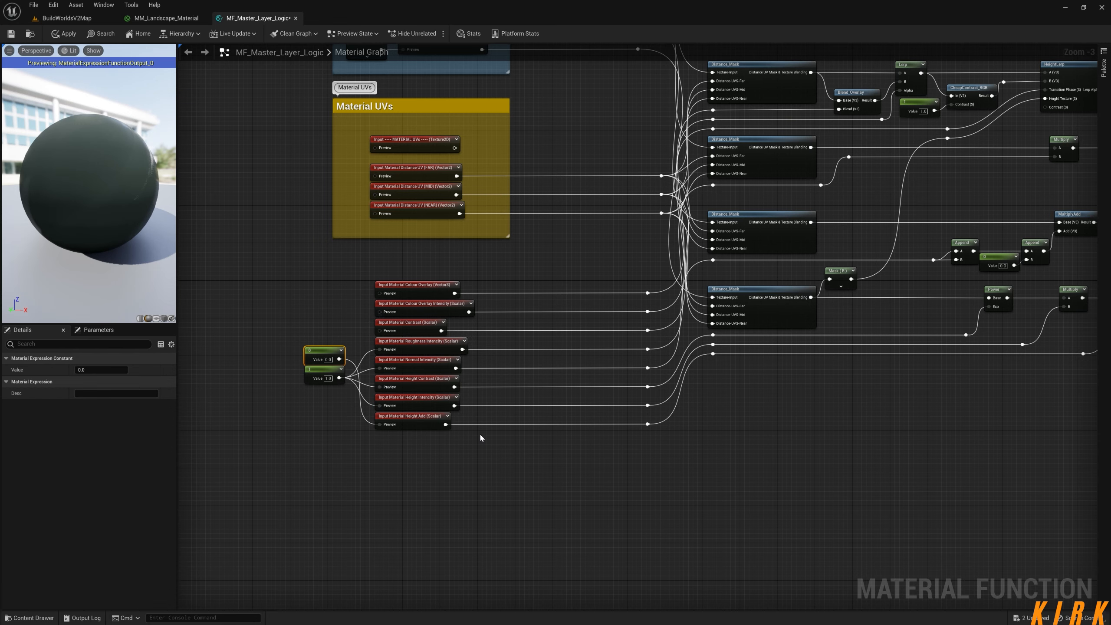
# Connect the height chain's Add output to the Opacity input of SetMaterialAttributes
pyautogui.scroll(-1, 485, 455)
pyautogui.moveTo(489, 490); pyautogui.dragTo(404, 479, button='right')
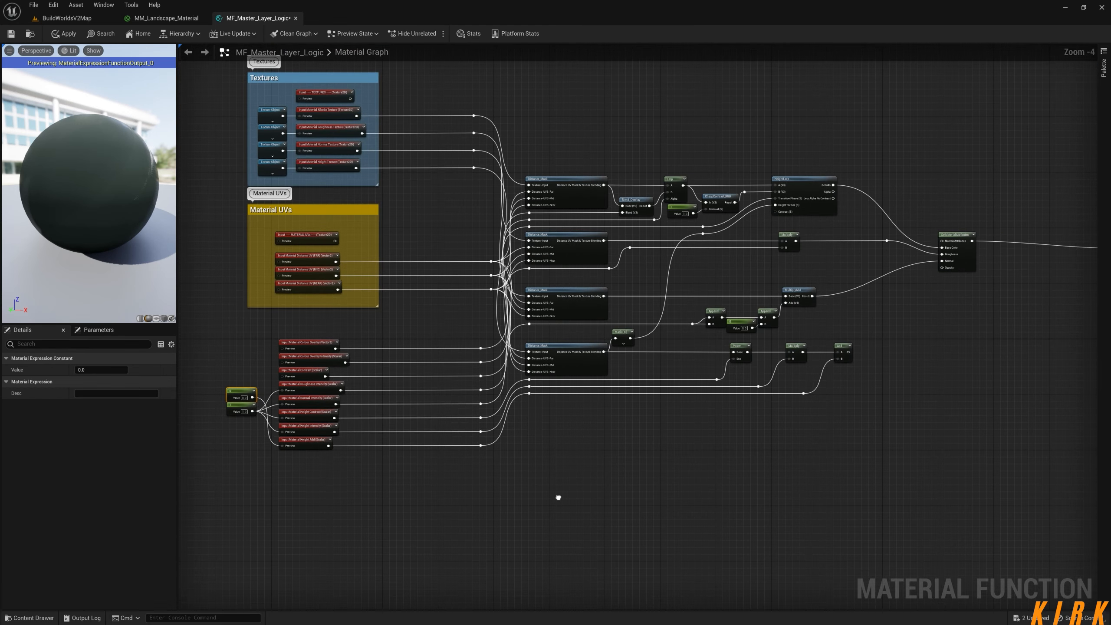
pyautogui.moveTo(697, 464); pyautogui.dragTo(584, 480, button='right')
pyautogui.moveTo(679, 469); pyautogui.dragTo(482, 505, button='right')
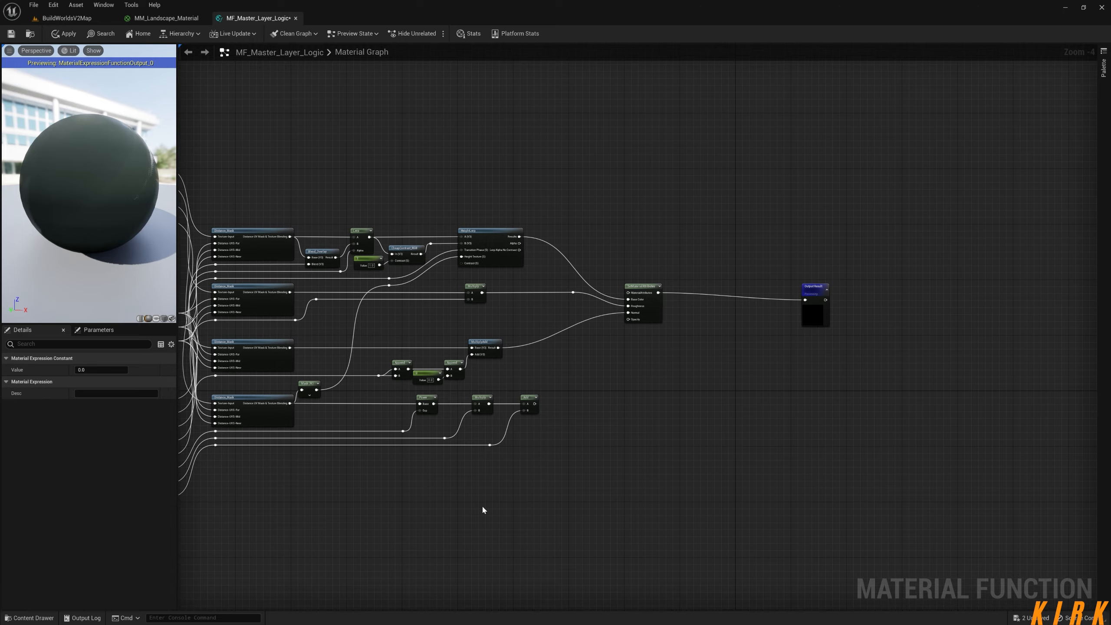
pyautogui.moveTo(625, 447); pyautogui.dragTo(523, 502, button='right')
pyautogui.scroll(2, 464, 478)
pyautogui.scroll(1, 464, 481)
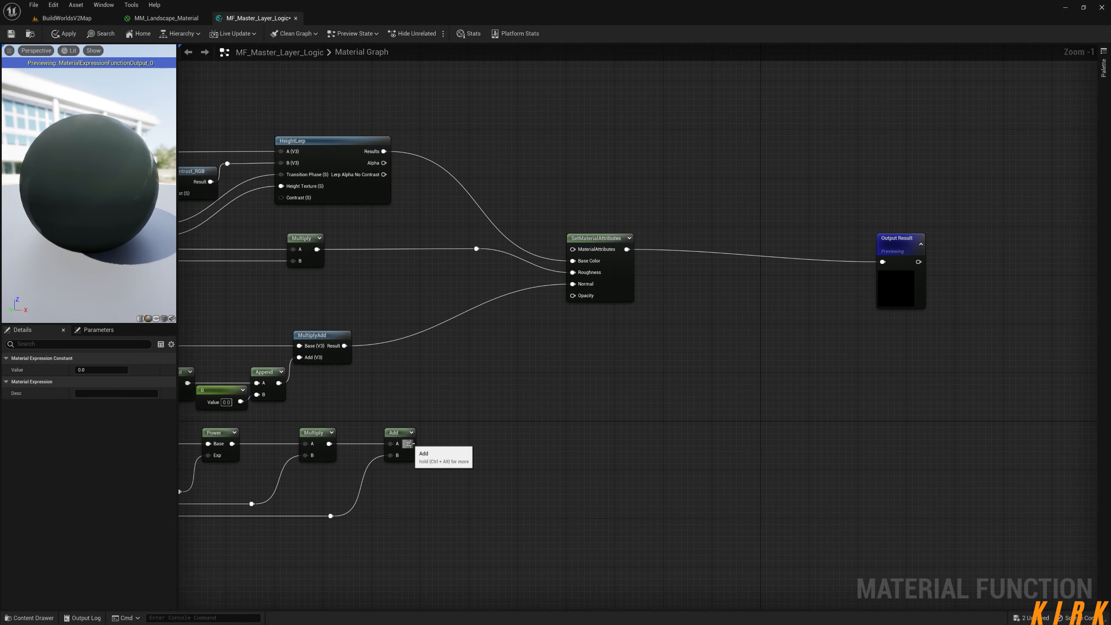
pyautogui.moveTo(407, 443); pyautogui.dragTo(572, 296)
# Rename the function output to Material and line the node up level with SetMaterialAttributes' output pin
pyautogui.moveTo(921, 247); pyautogui.dragTo(797, 238)
pyautogui.click(788, 233)
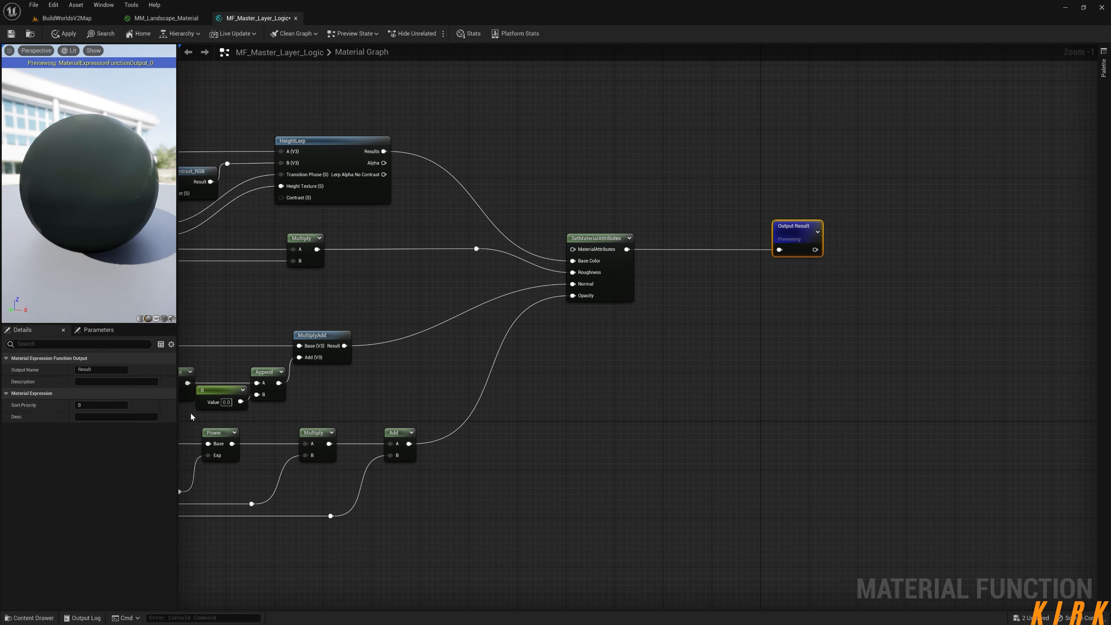
pyautogui.moveTo(98, 371); pyautogui.dragTo(45, 378)
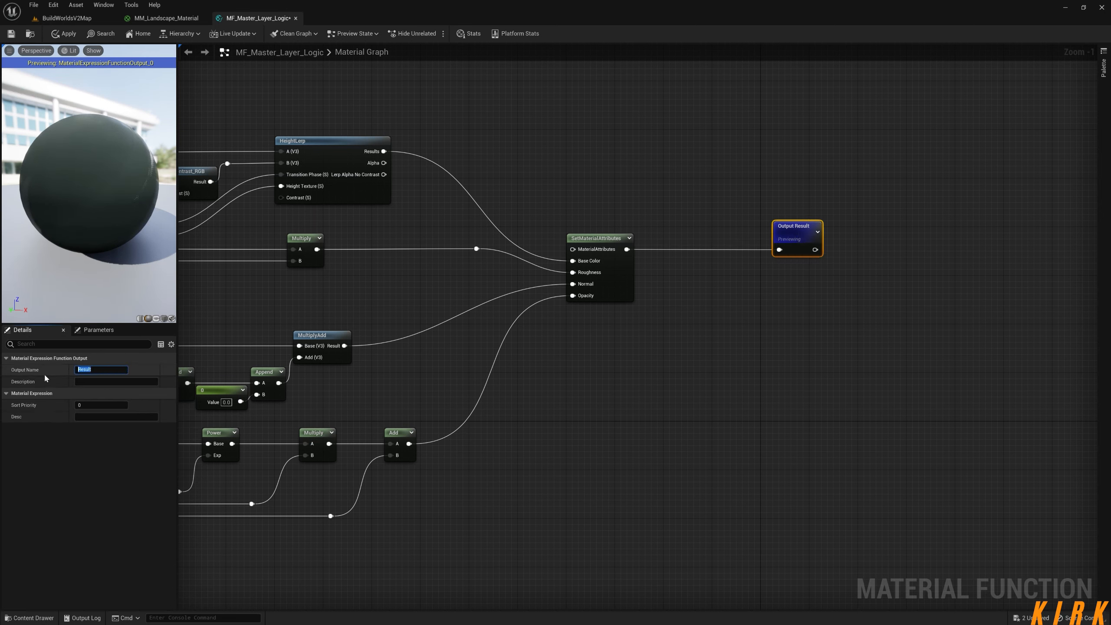
pyautogui.write('Material')
pyautogui.click(565, 406)
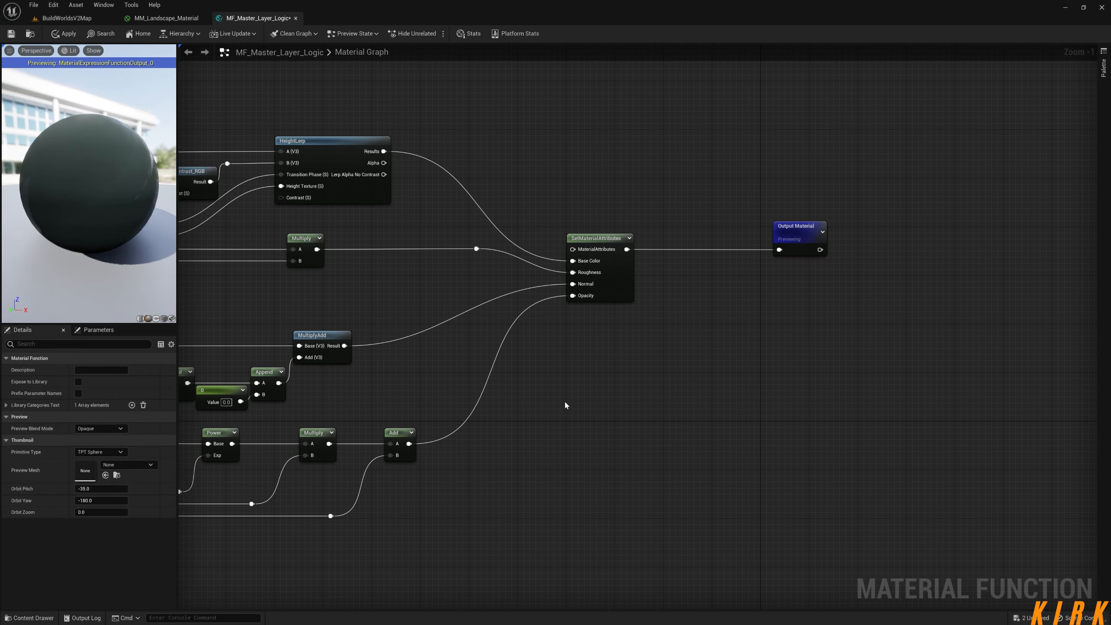
pyautogui.moveTo(793, 240); pyautogui.dragTo(817, 240)
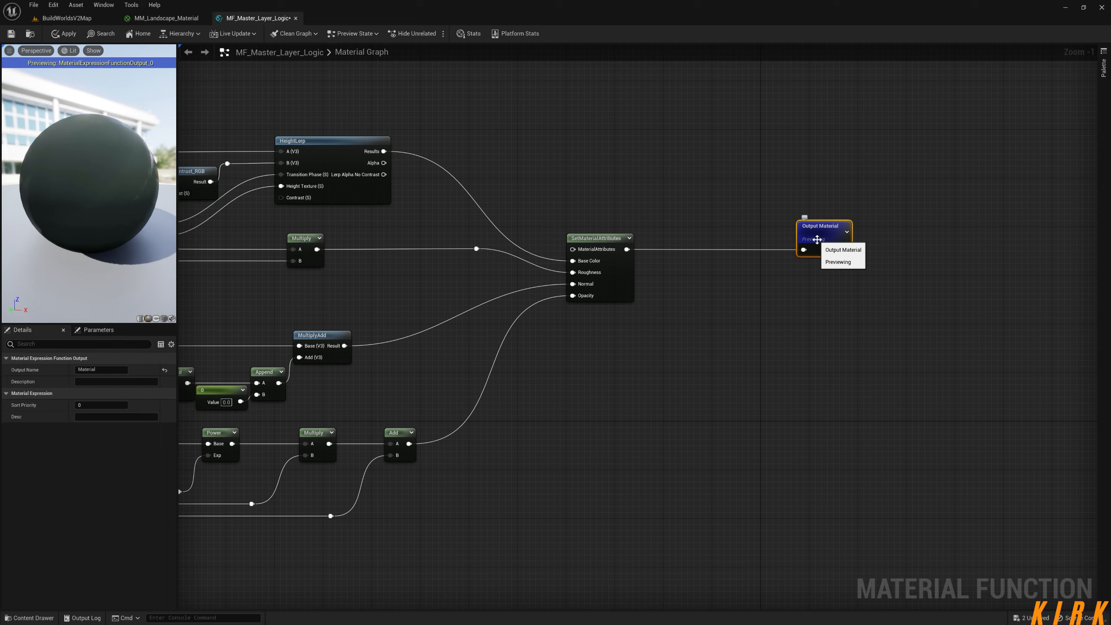
pyautogui.moveTo(818, 240); pyautogui.dragTo(872, 240)
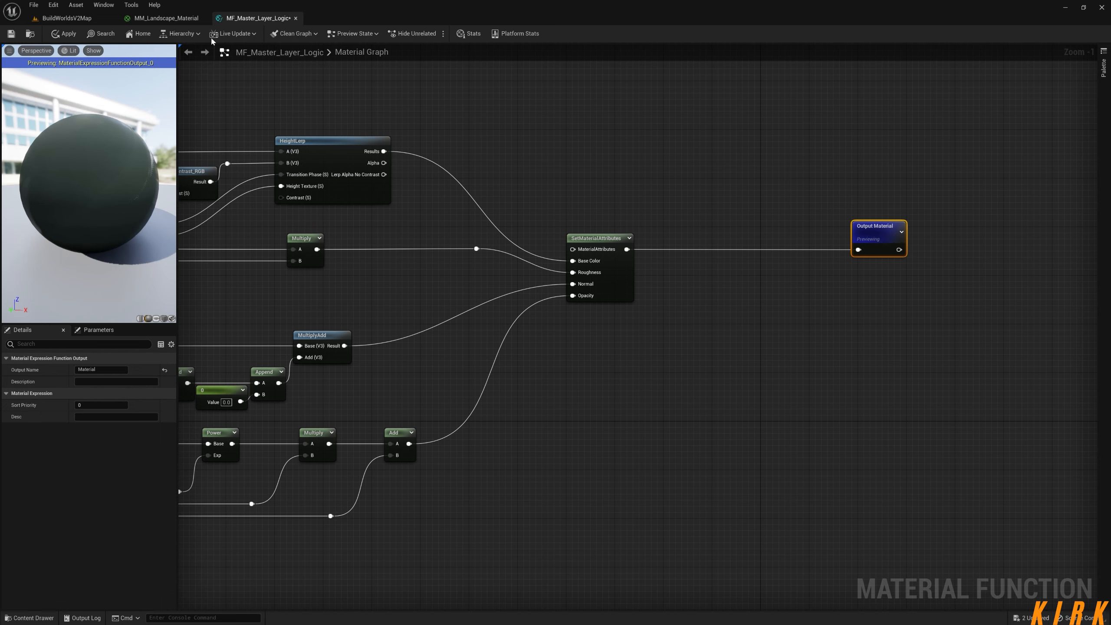
# Switch to MM_Landscape_Material, add a LandscapeLayerBlend node and place it beyond the Distance_Mask node
pyautogui.click(167, 18)
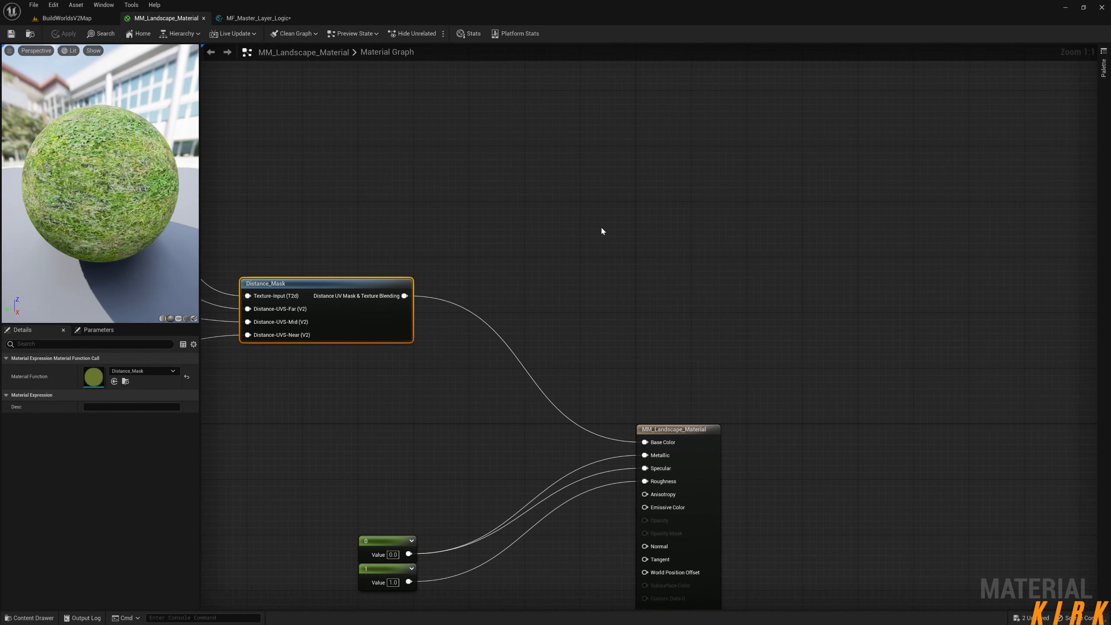
pyautogui.rightClick(602, 231)
pyautogui.write('landscape')
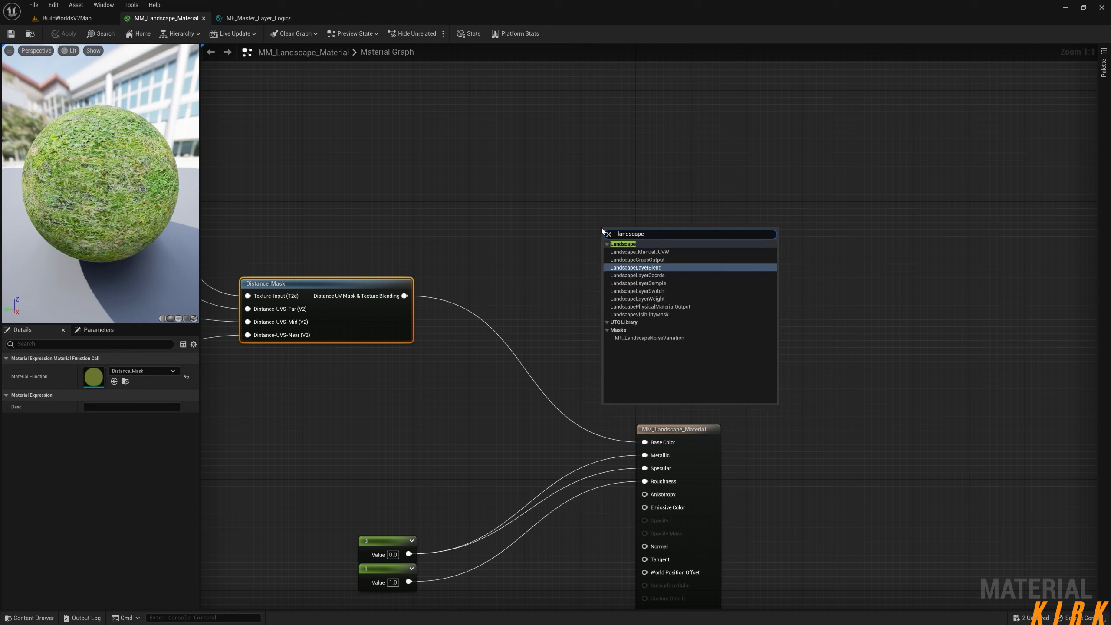
pyautogui.press('Return')
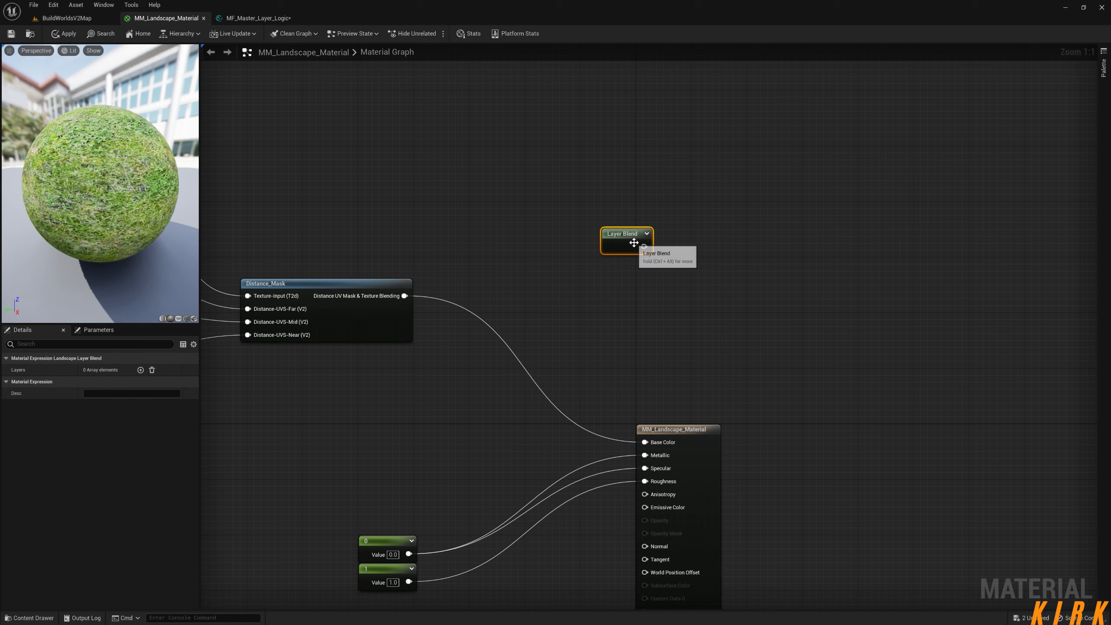
pyautogui.moveTo(629, 235); pyautogui.dragTo(547, 258)
# Give the Layer Blend node three layers, naming the first Grass with blend type LB Height Blend
pyautogui.click(141, 369)
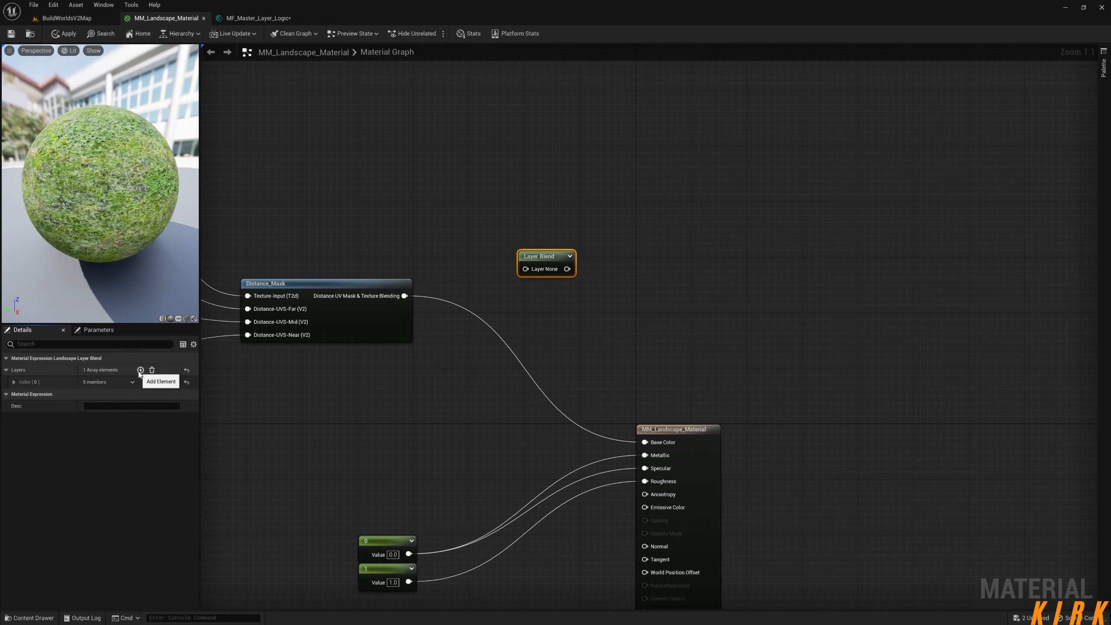
pyautogui.click(140, 370)
pyautogui.click(141, 370)
pyautogui.click(13, 381)
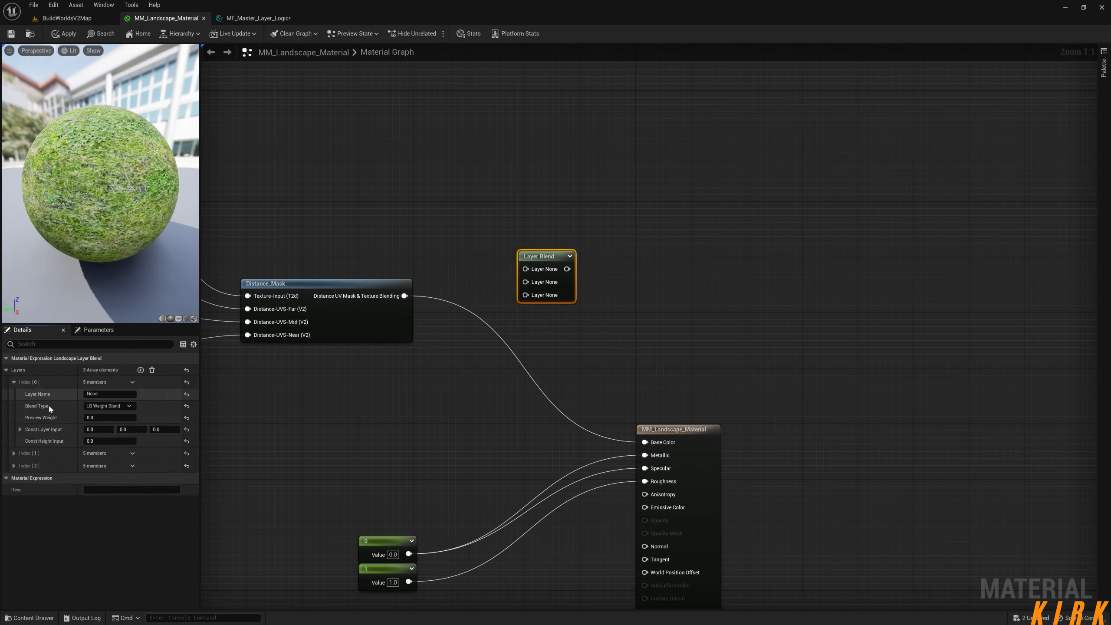
pyautogui.click(105, 394)
pyautogui.write('Grass')
pyautogui.click(127, 406)
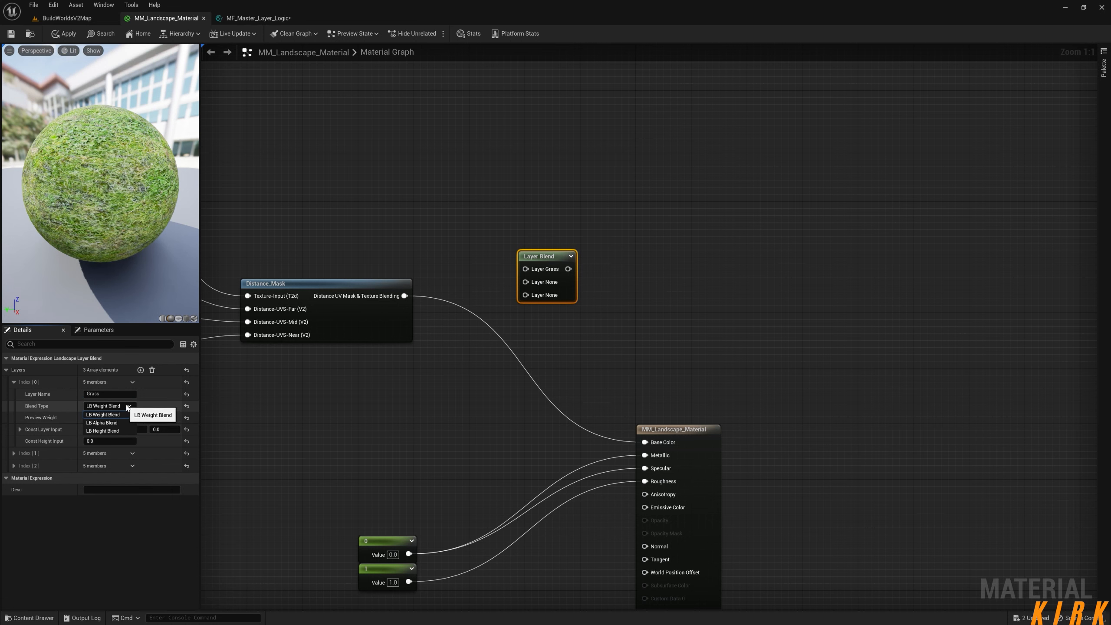
pyautogui.click(109, 430)
pyautogui.click(344, 405)
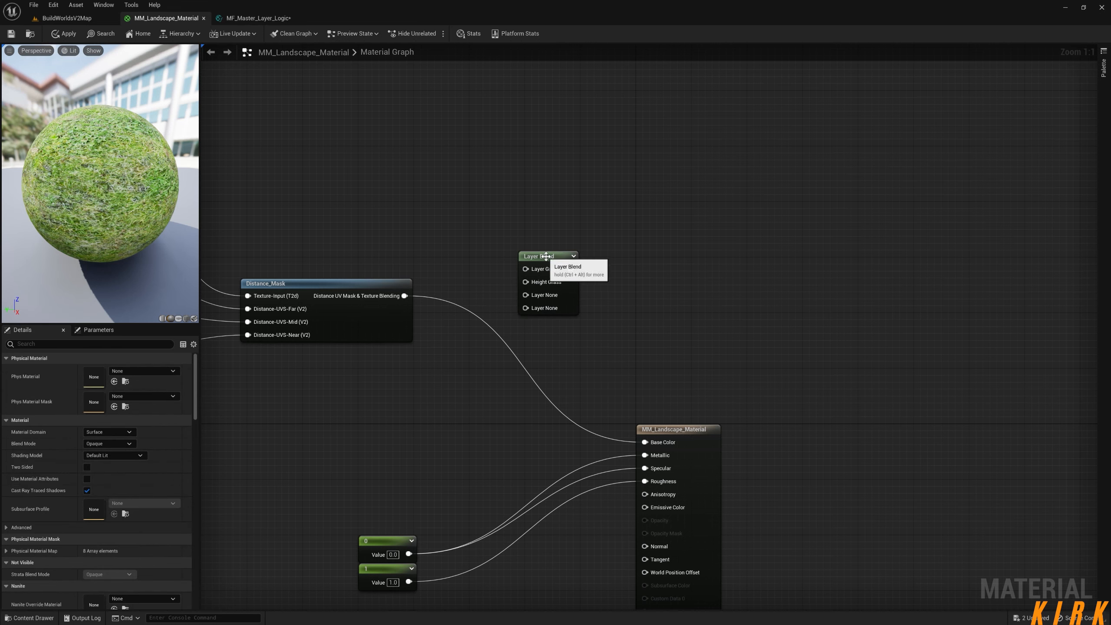
pyautogui.moveTo(557, 264); pyautogui.dragTo(592, 264)
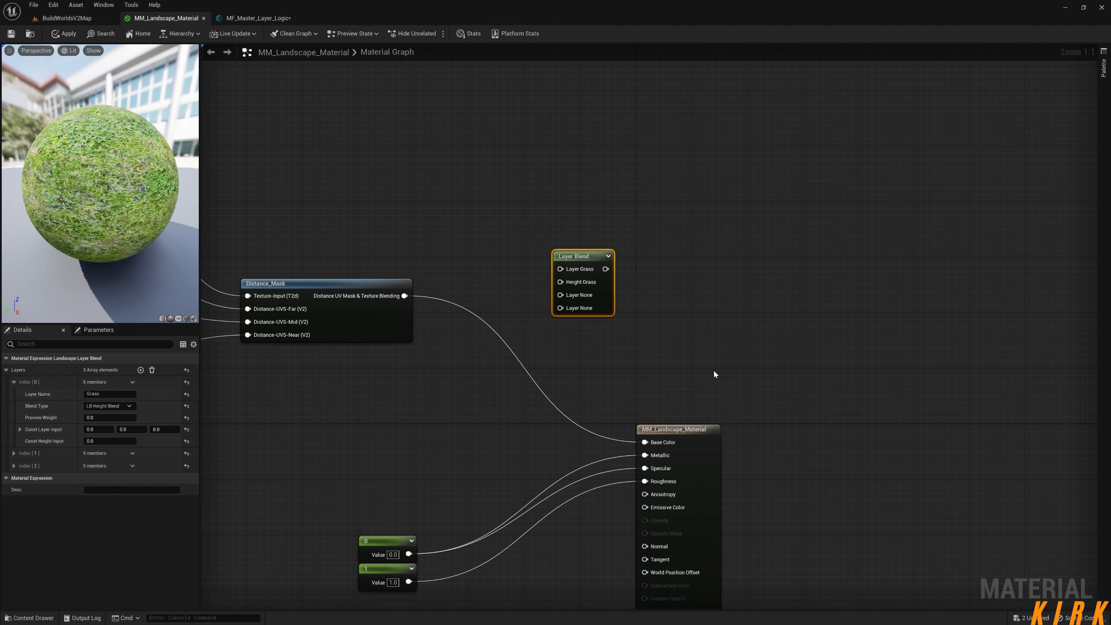
# Return to MF_Master_Layer_Logic and try to pull a second wire from the height Add node toward Output Material
pyautogui.click(258, 18)
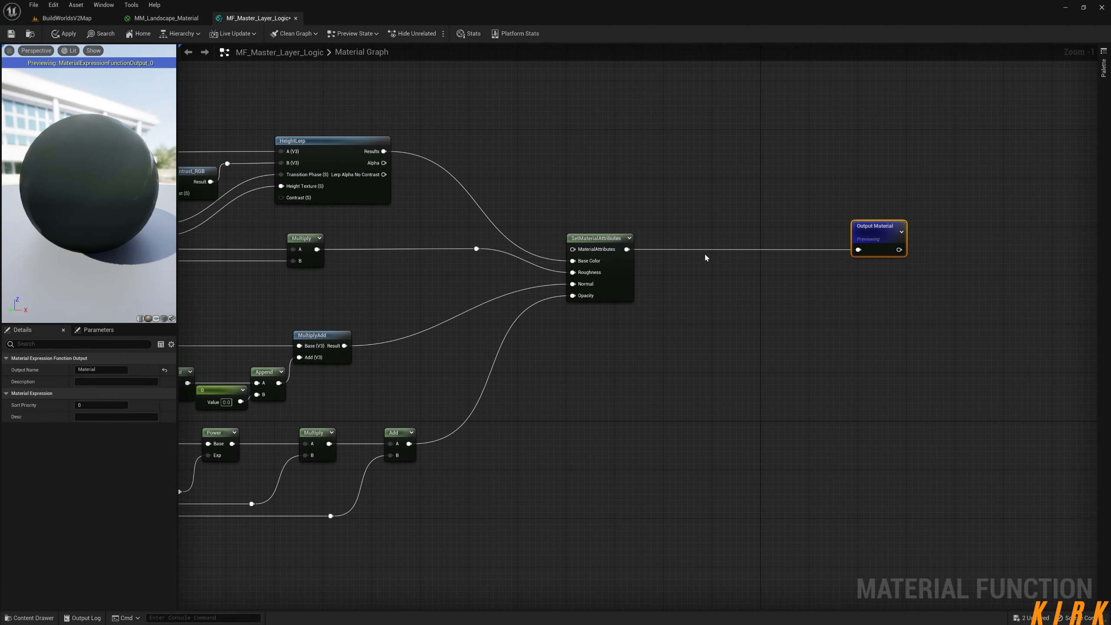
pyautogui.moveTo(707, 255); pyautogui.dragTo(563, 243, button='right')
pyautogui.moveTo(411, 338); pyautogui.dragTo(722, 317, button='right')
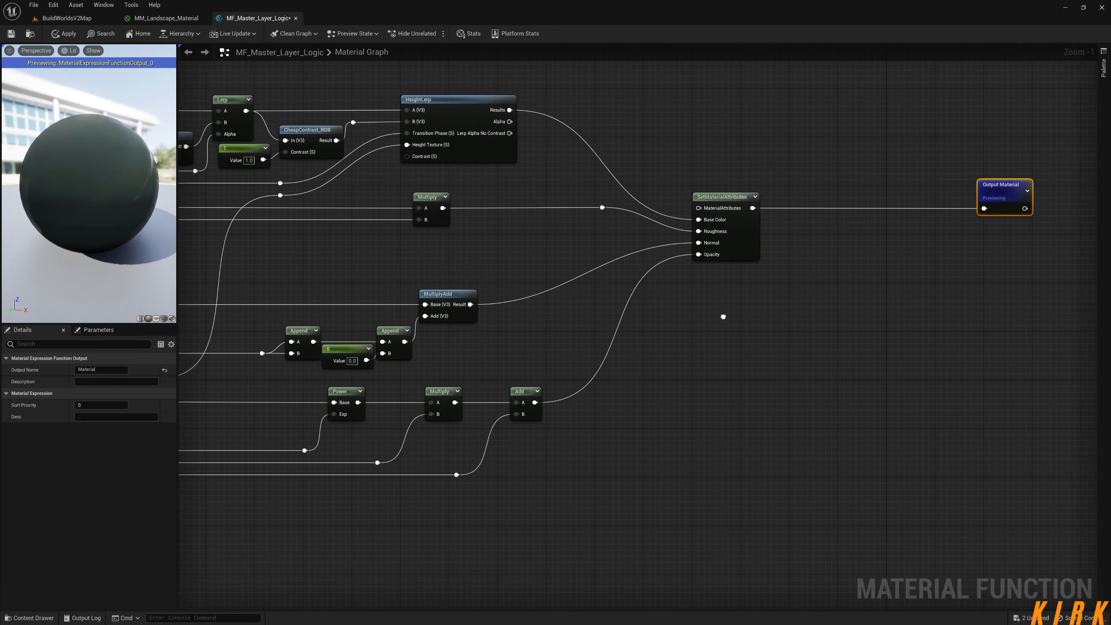
pyautogui.moveTo(584, 421); pyautogui.dragTo(566, 328, button='right')
pyautogui.moveTo(522, 307); pyautogui.dragTo(928, 217)
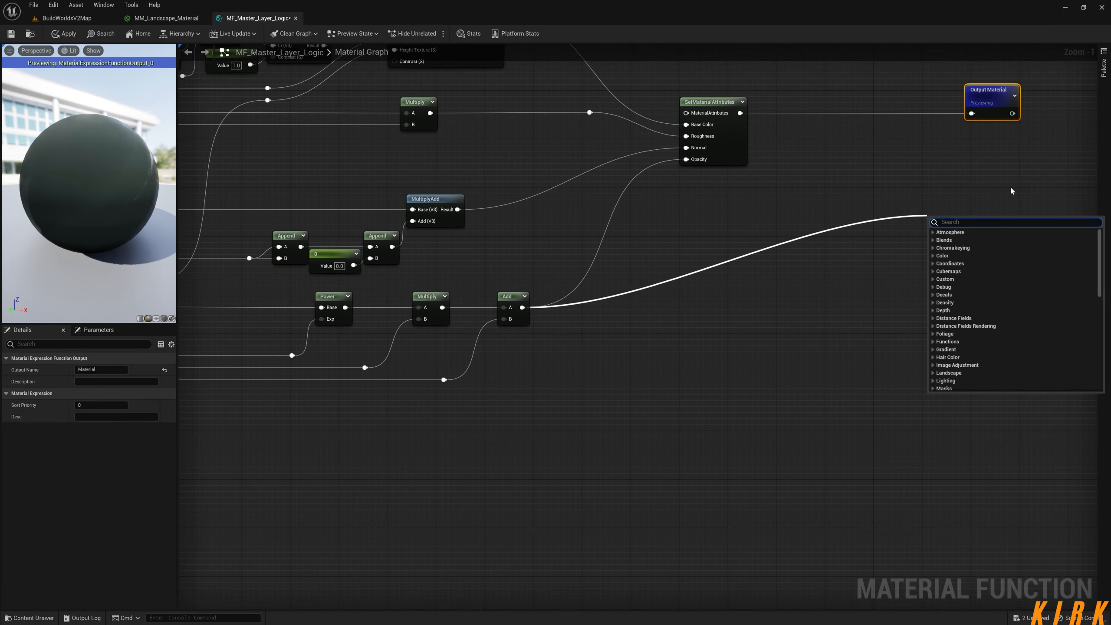
pyautogui.click(903, 171)
# Move the Output Material node closer to SetMaterialAttributes, keeping it level with the connecting wire
pyautogui.moveTo(902, 174); pyautogui.dragTo(681, 302, button='right')
pyautogui.moveTo(800, 204); pyautogui.dragTo(750, 204)
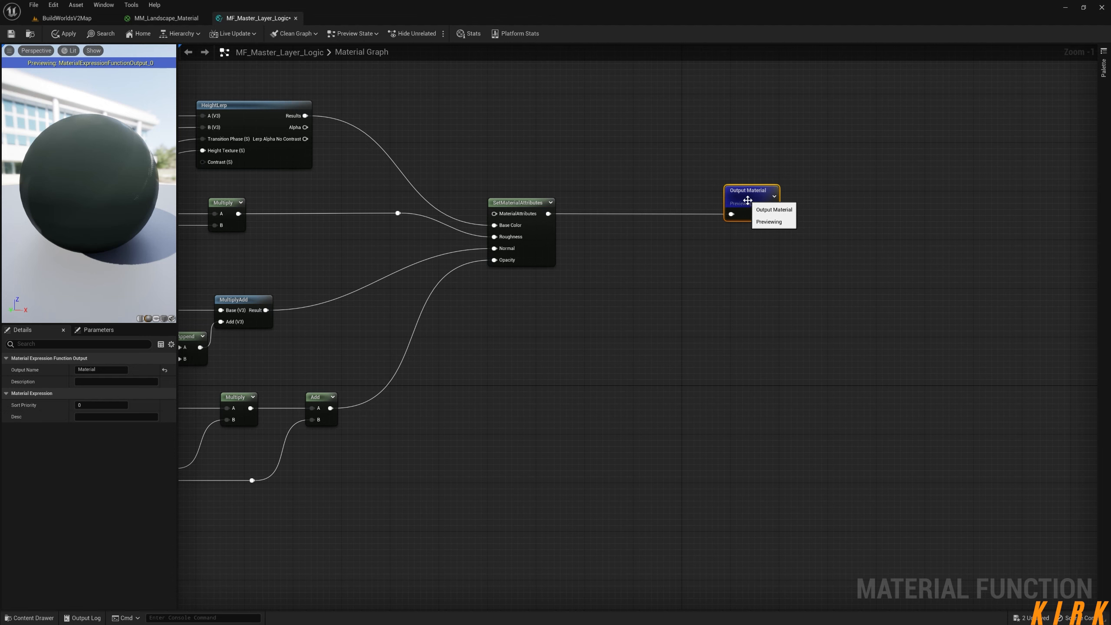
pyautogui.moveTo(702, 260); pyautogui.dragTo(702, 327, button='right')
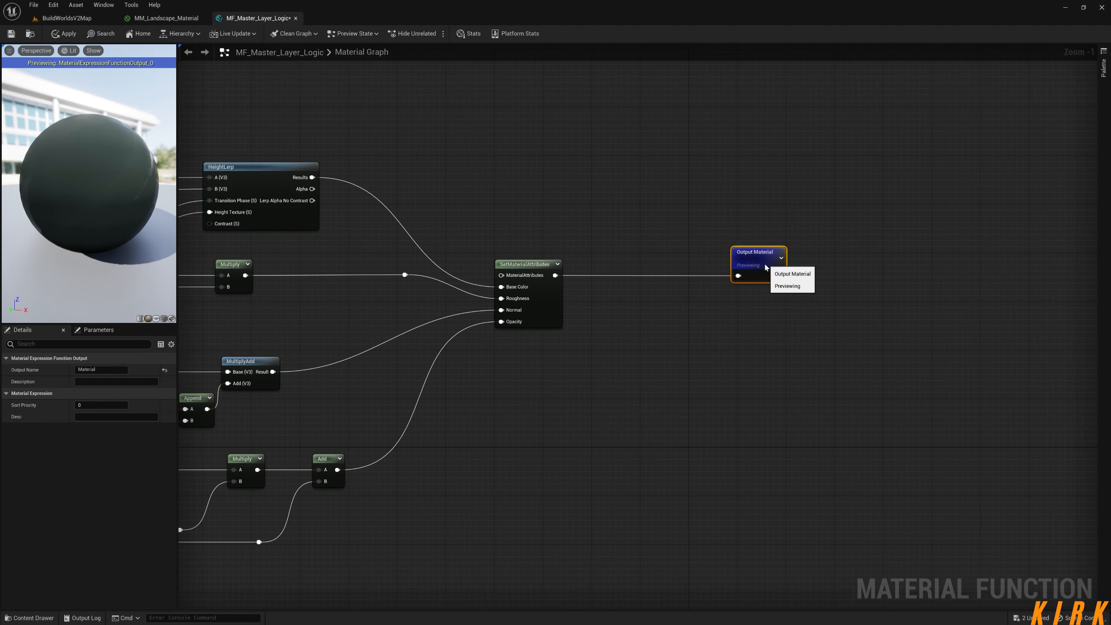
pyautogui.moveTo(748, 269); pyautogui.dragTo(754, 269)
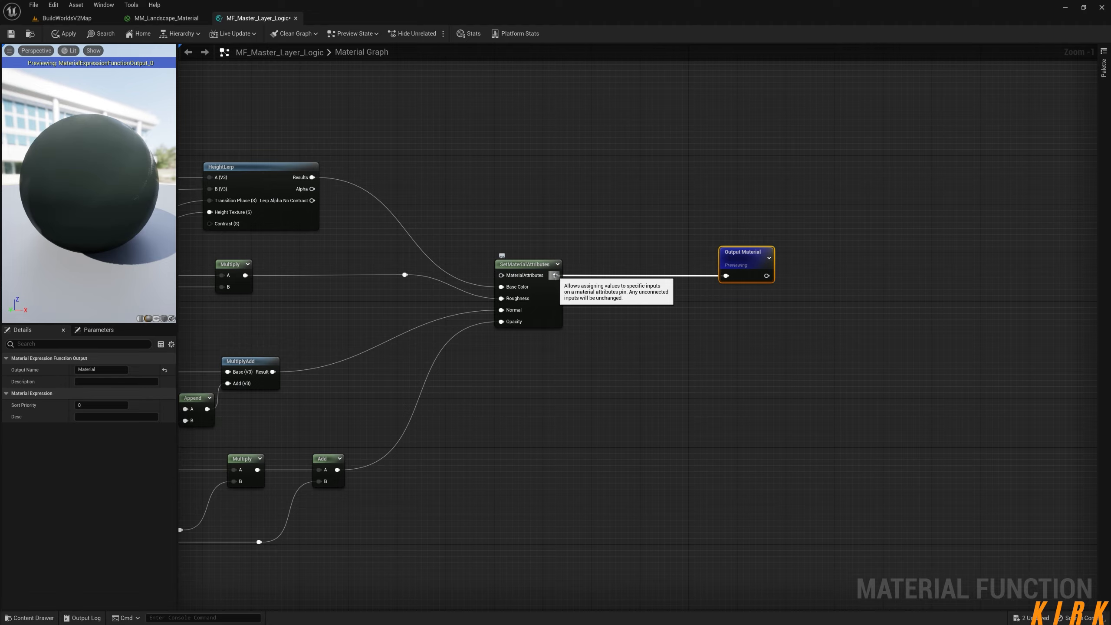
# Review the function graph from the Distance_Mask nodes through the normal and height chains to SetMaterialAttributes
pyautogui.moveTo(377, 378); pyautogui.dragTo(608, 362, button='right')
pyautogui.scroll(-1, 705, 363)
pyautogui.scroll(-1, 826, 358)
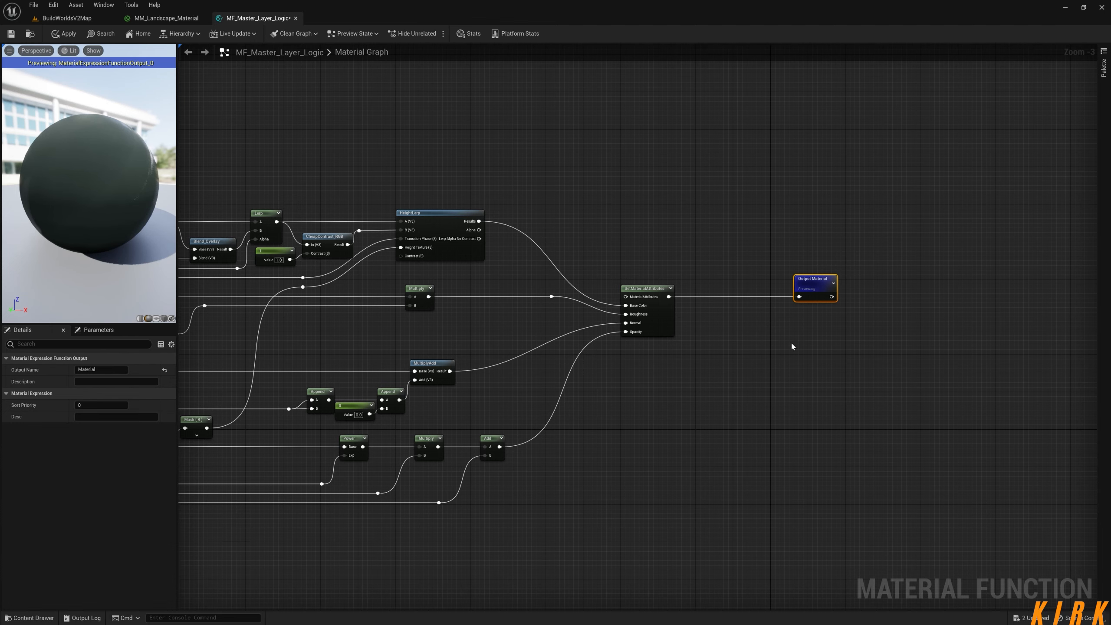
pyautogui.moveTo(693, 355); pyautogui.dragTo(817, 326, button='right')
pyautogui.scroll(-2, 740, 365)
pyautogui.scroll(2, 695, 316)
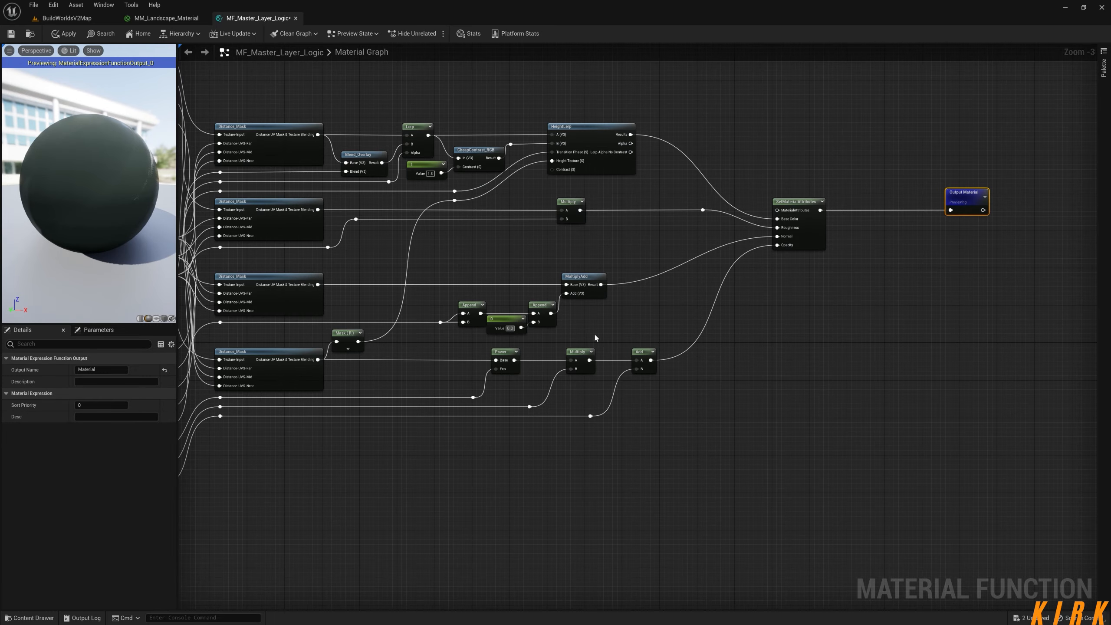
pyautogui.moveTo(593, 339); pyautogui.dragTo(751, 359, button='right')
pyautogui.scroll(-2, 792, 340)
pyautogui.scroll(3, 704, 331)
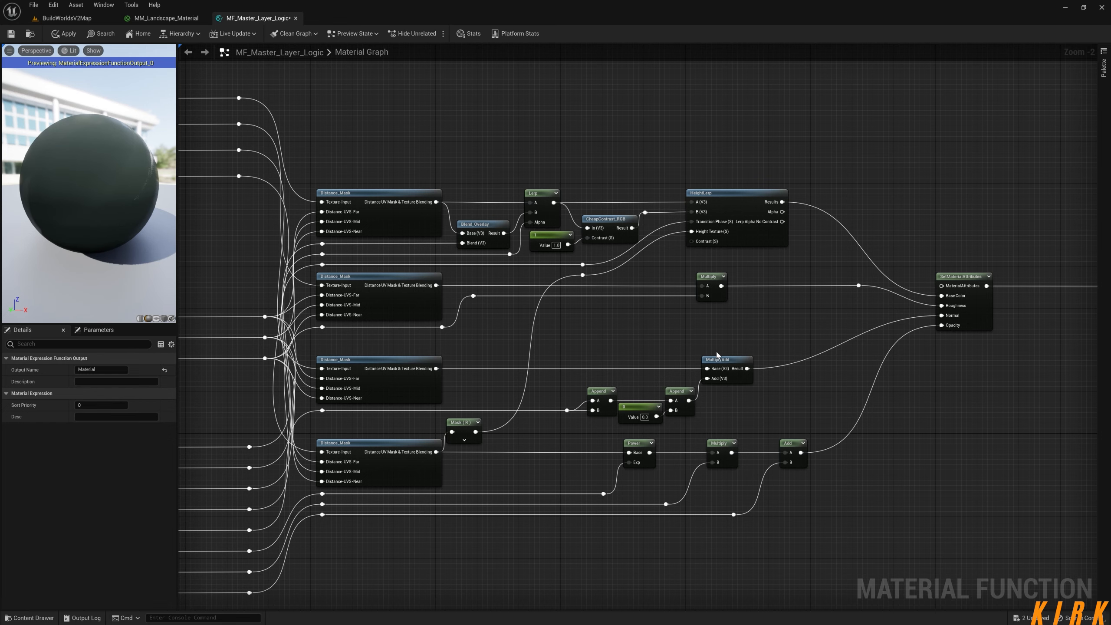
pyautogui.moveTo(512, 465); pyautogui.dragTo(478, 410, button='right')
pyautogui.moveTo(739, 282); pyautogui.dragTo(529, 370)
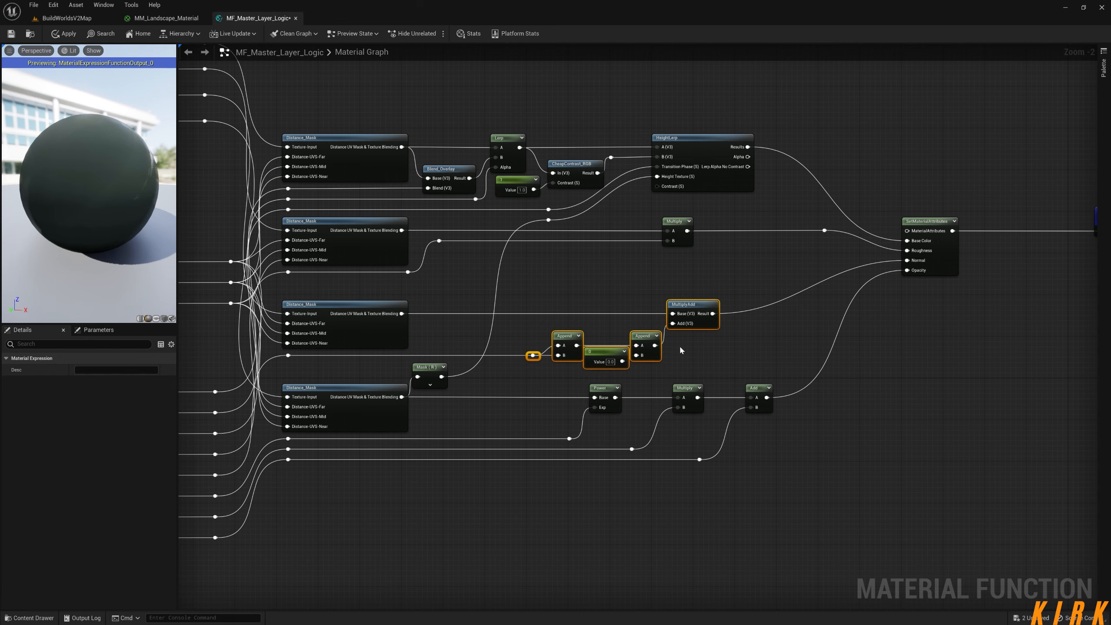
pyautogui.click(749, 335)
# Move the three Material UV reroute points into line with the reroute column of the scalar inputs below
pyautogui.moveTo(717, 335); pyautogui.dragTo(848, 352, button='right')
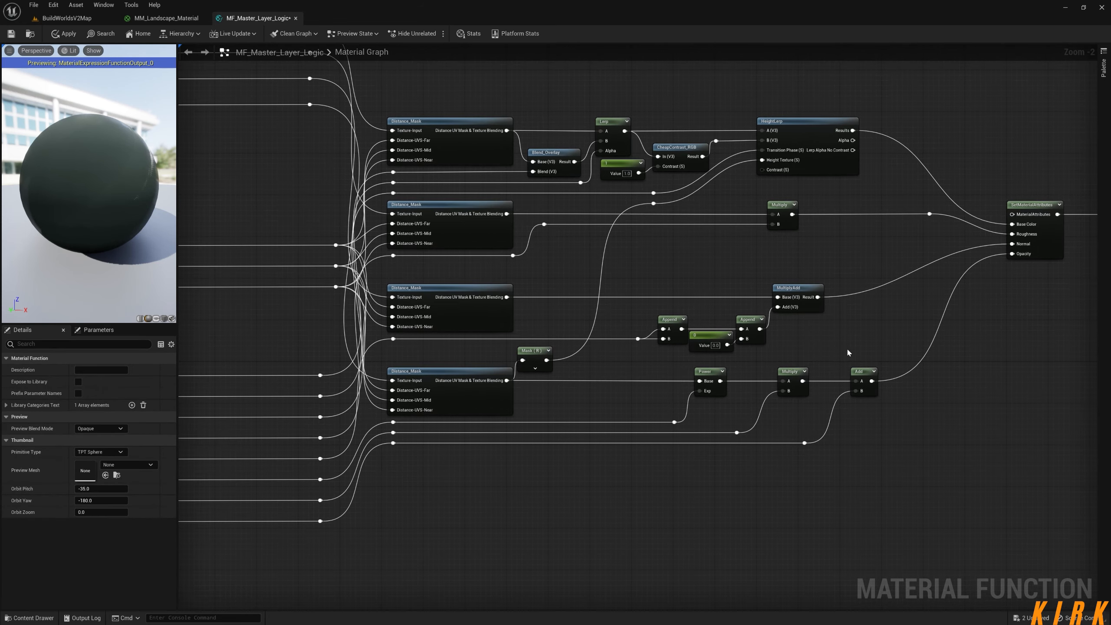
pyautogui.moveTo(600, 423); pyautogui.dragTo(629, 455, button='right')
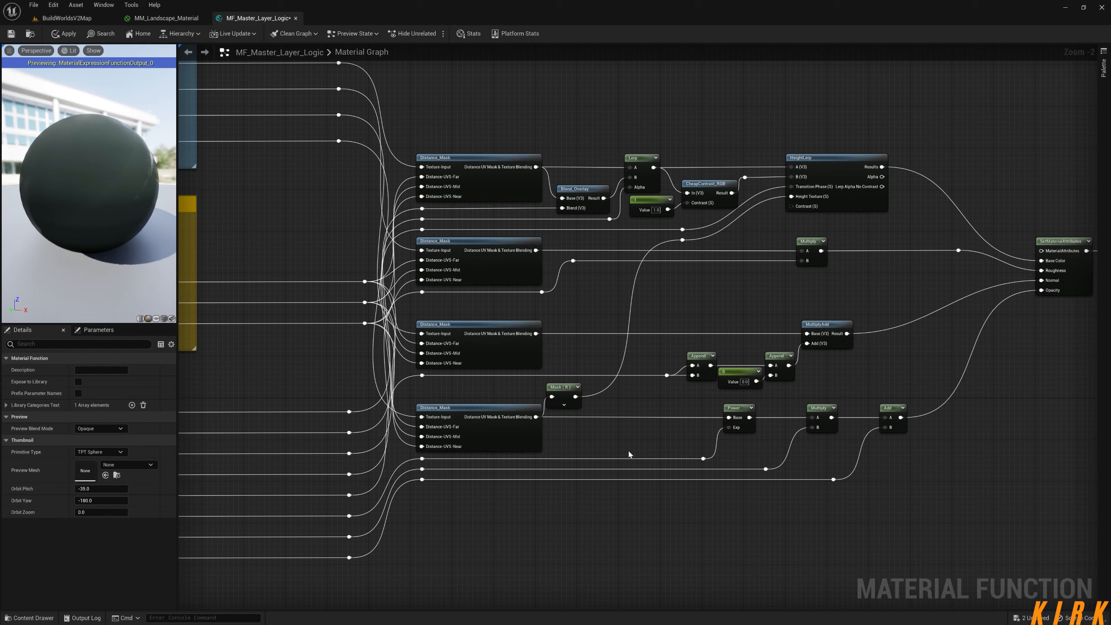
pyautogui.moveTo(337, 253)
pyautogui.mouseDown()
pyautogui.moveTo(374, 313)
pyautogui.moveTo(374, 331)
pyautogui.moveTo(355, 326)
pyautogui.mouseUp()
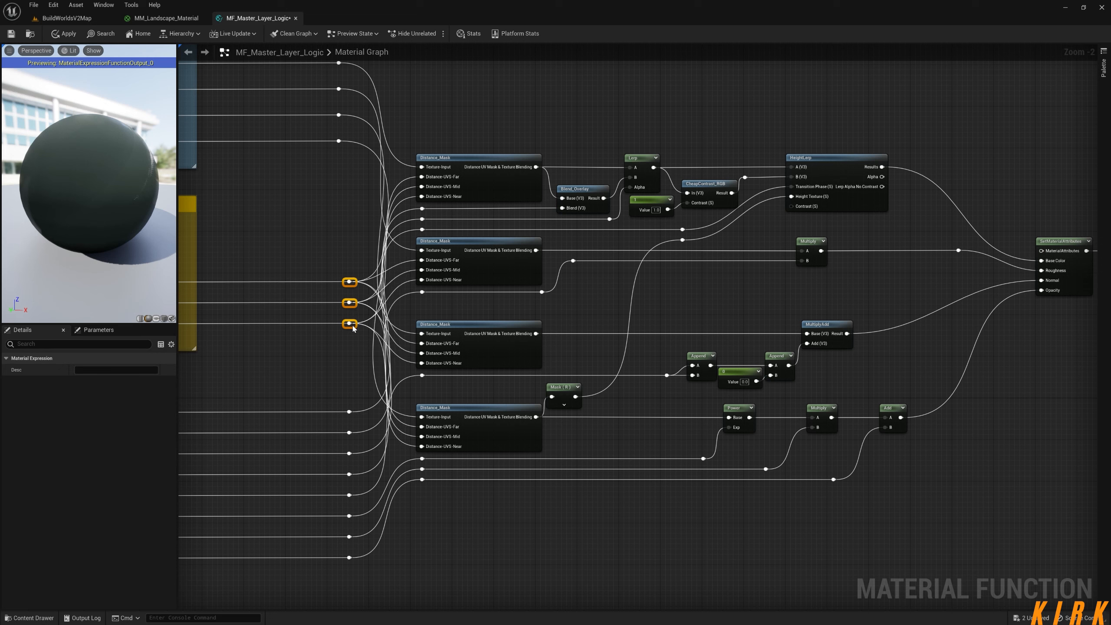
pyautogui.click(399, 309)
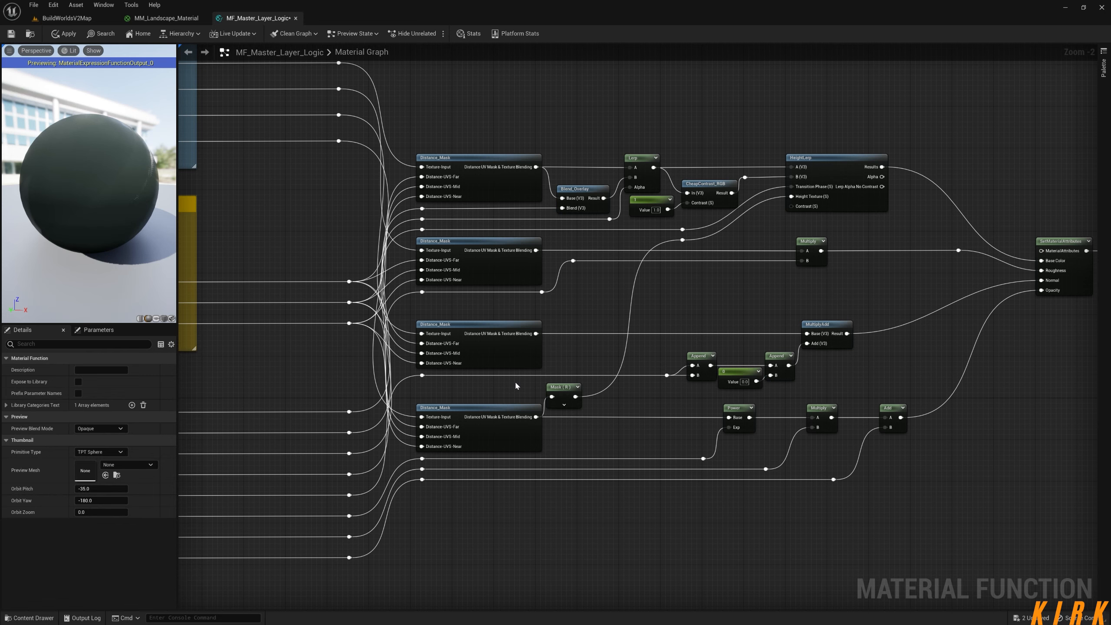
# Shift the SetMaterialAttributes node in MF_Master_Layer_Logic slightly toward the base color, roughness, normal and height chains
pyautogui.click(166, 18)
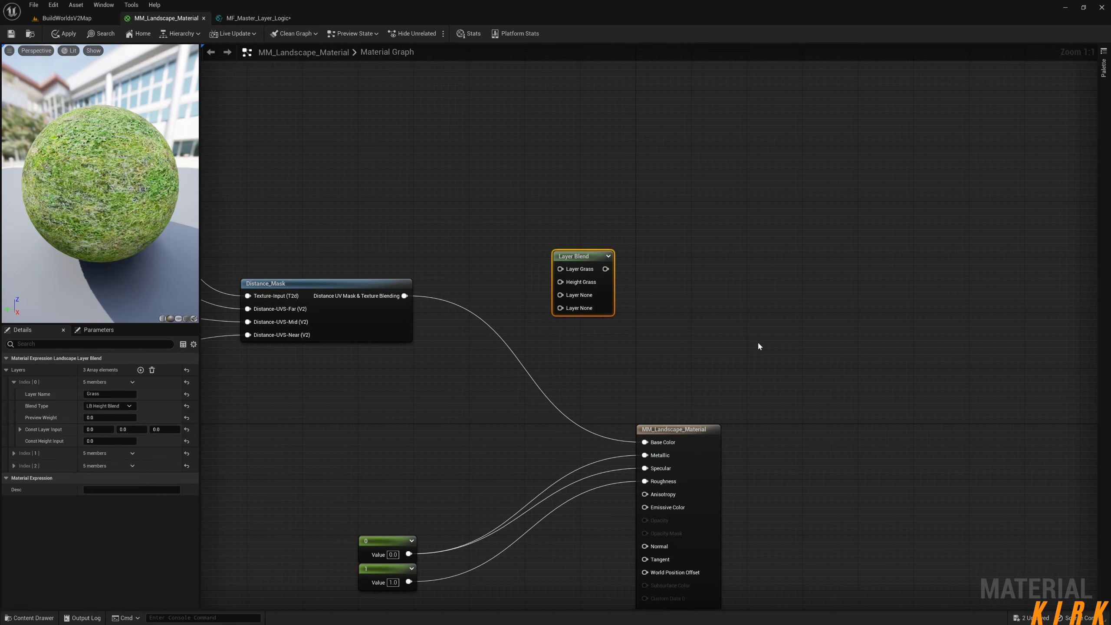
pyautogui.click(260, 17)
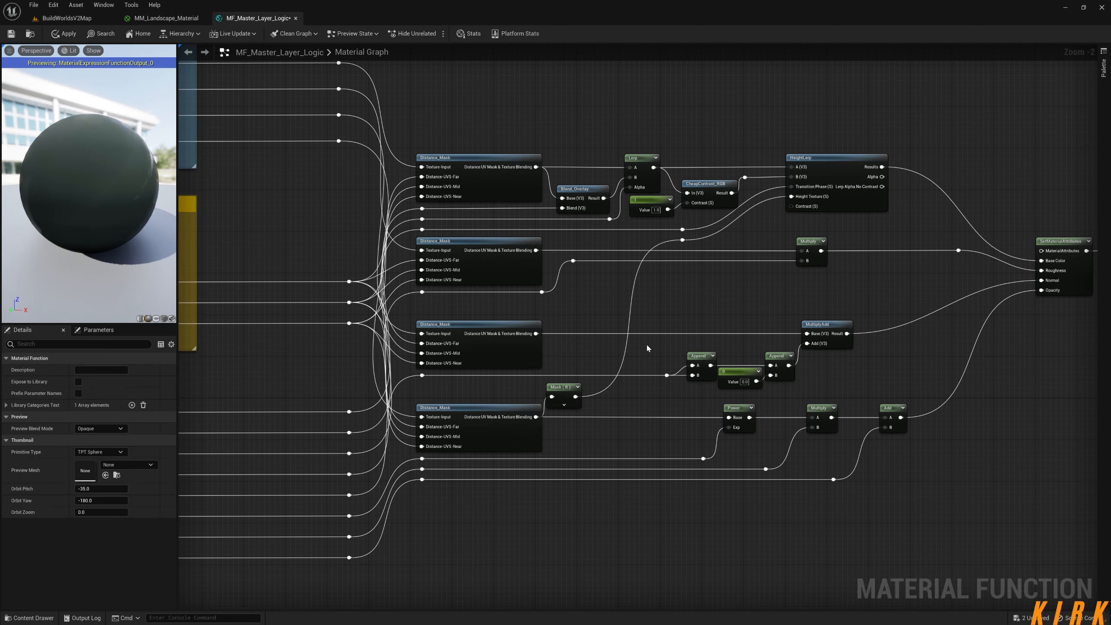
pyautogui.moveTo(630, 360); pyautogui.dragTo(566, 422, button='right')
pyautogui.scroll(-1, 566, 422)
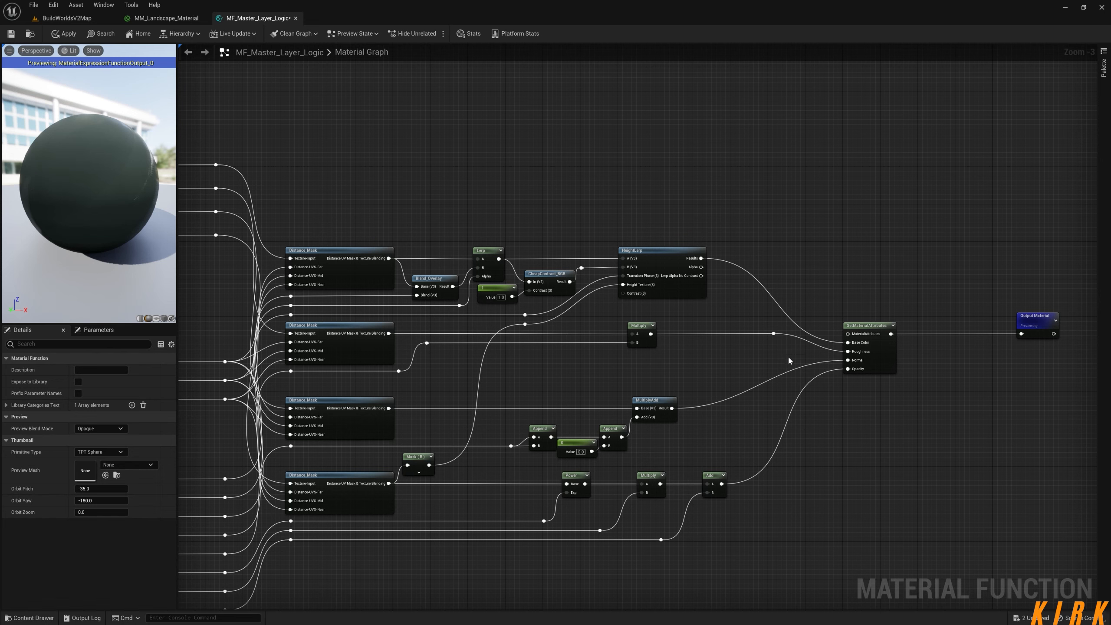
pyautogui.moveTo(869, 326); pyautogui.dragTo(854, 326)
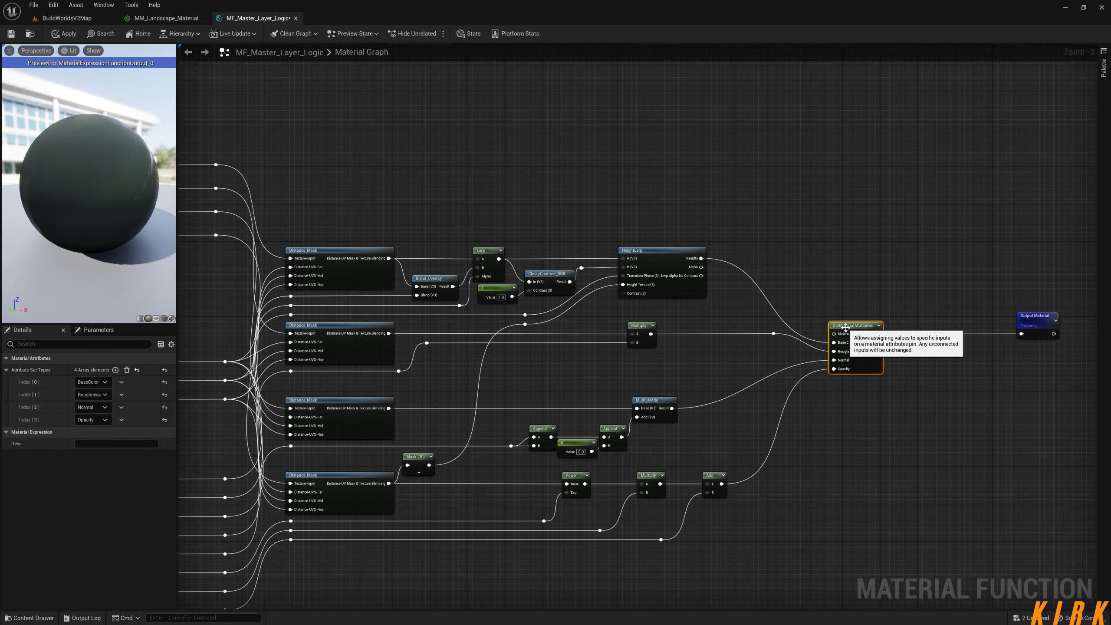
pyautogui.click(897, 422)
pyautogui.moveTo(892, 423); pyautogui.dragTo(911, 417, button='right')
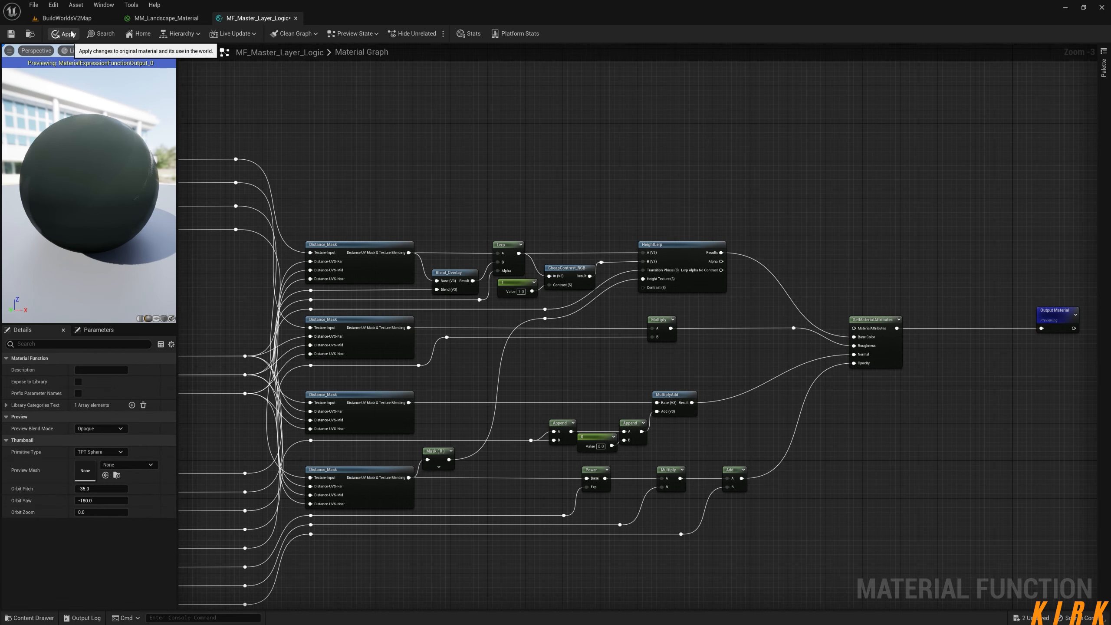
# Move the two constant nodes feeding the scalar inputs farther away from the input column to make room
pyautogui.moveTo(353, 162); pyautogui.dragTo(631, 166, button='right')
pyautogui.moveTo(559, 325); pyautogui.dragTo(585, 358, button='right')
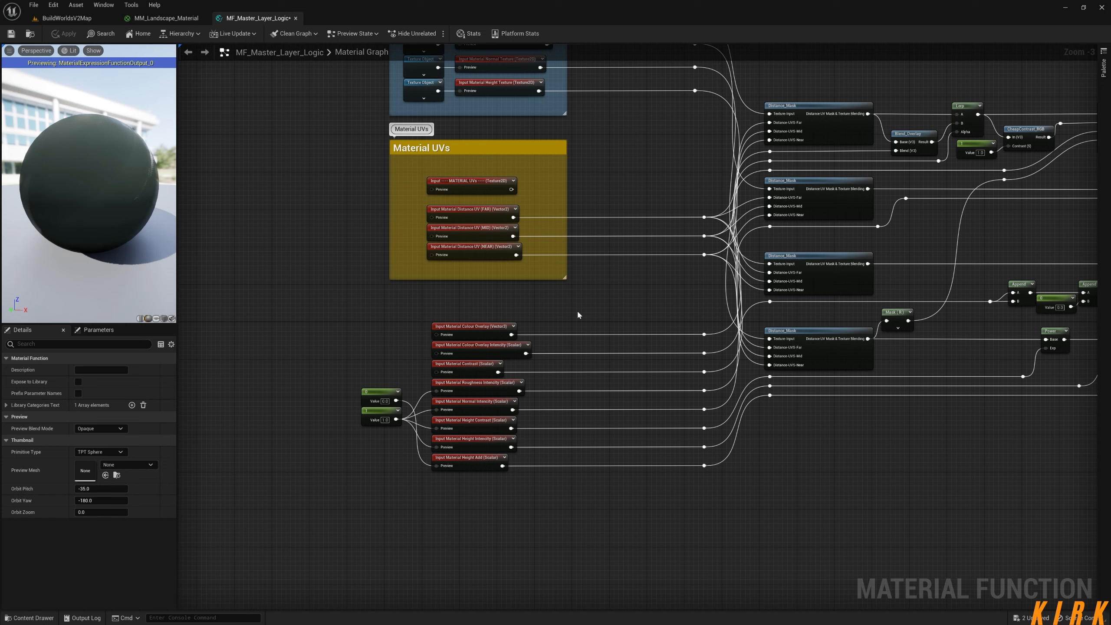
pyautogui.moveTo(337, 380); pyautogui.dragTo(391, 459)
pyautogui.click(391, 458)
pyautogui.moveTo(377, 407); pyautogui.dragTo(329, 409)
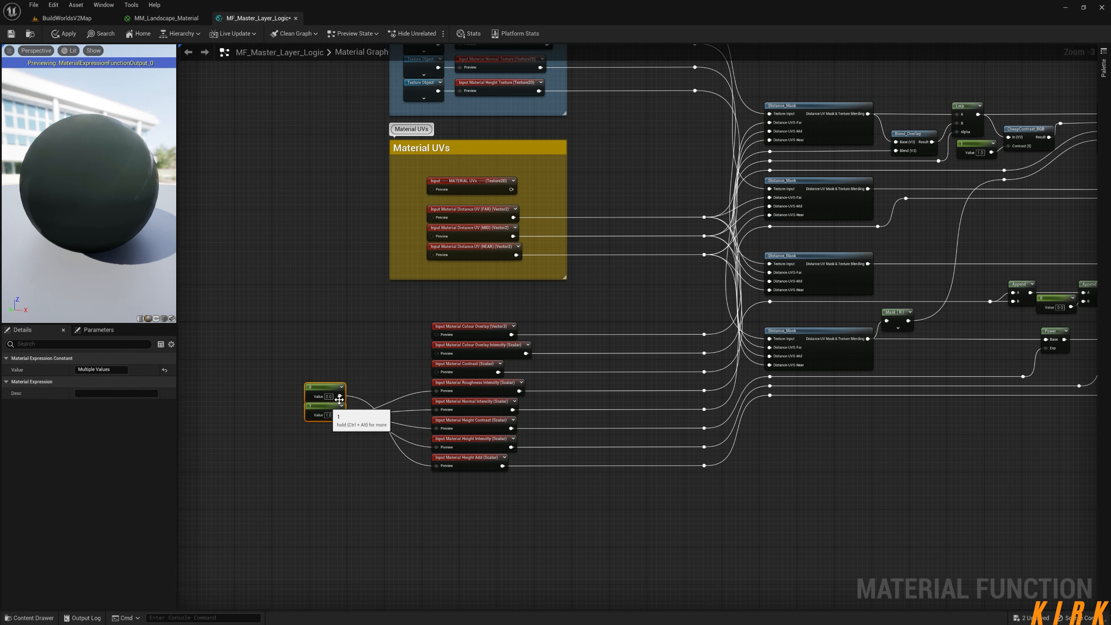
pyautogui.click(379, 377)
# Group the eight colour, intensity, contrast and height inputs in a comment titled "Material Options" with font size 25
pyautogui.moveTo(562, 306); pyautogui.dragTo(404, 503)
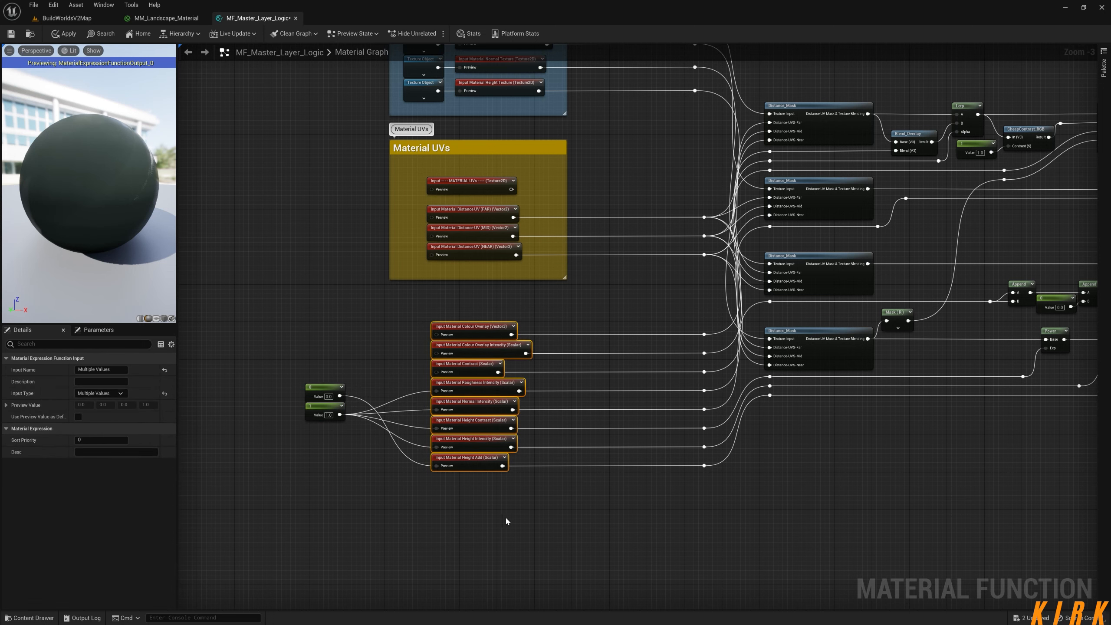
pyautogui.press('c')
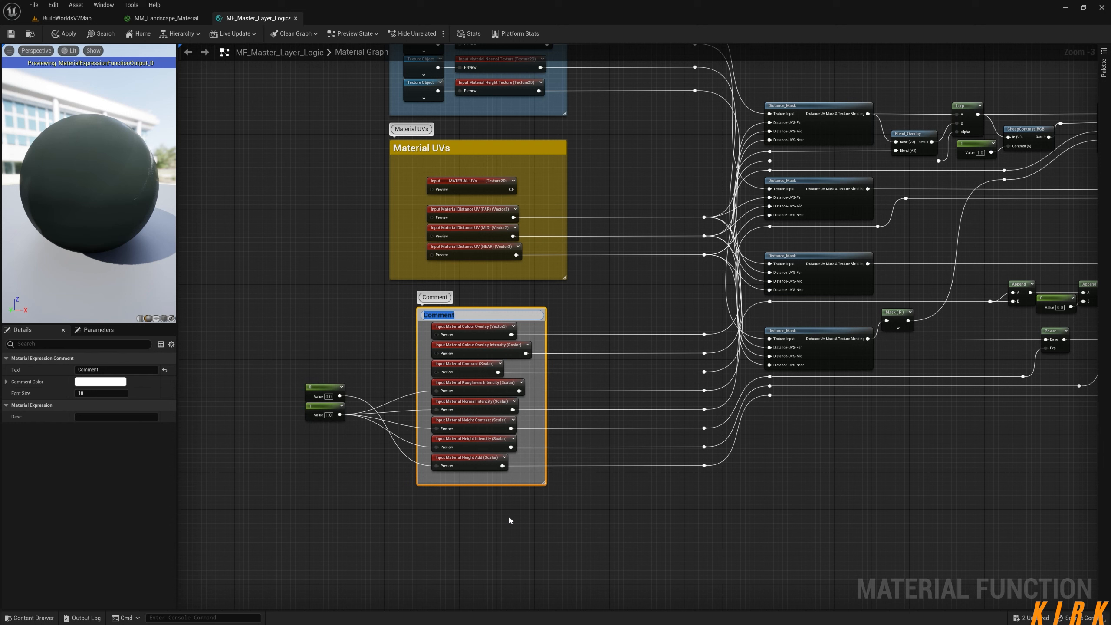
pyautogui.write('Material Options')
pyautogui.click(109, 393)
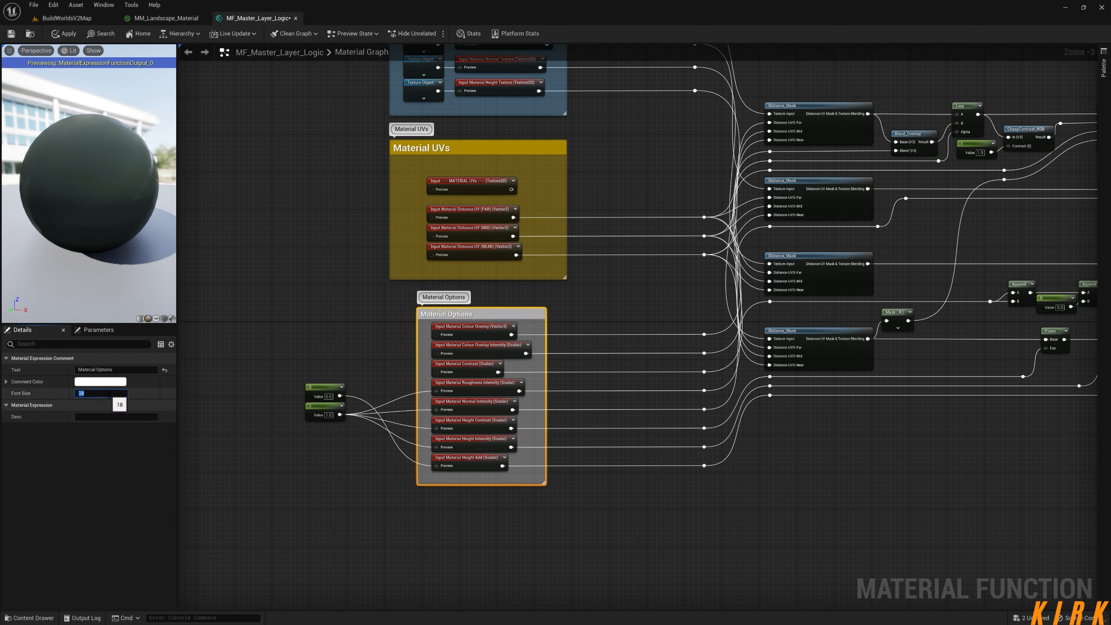
pyautogui.write('25')
# Colour the Material Options comment bright magenta
pyautogui.click(100, 381)
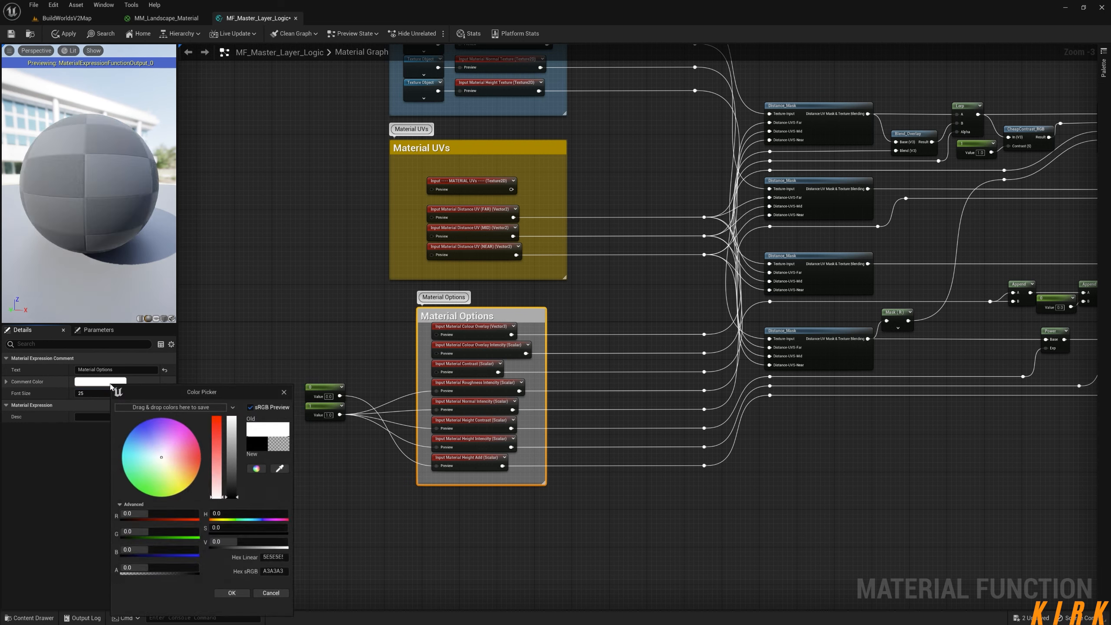
pyautogui.moveTo(151, 454); pyautogui.dragTo(194, 425)
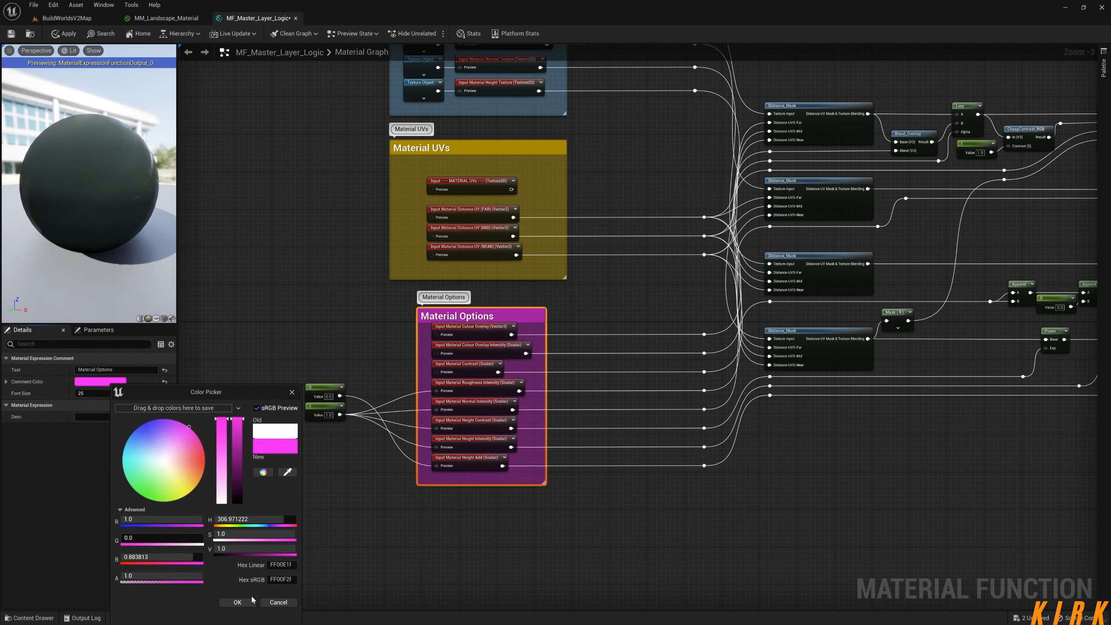
pyautogui.click(237, 603)
# Widen the Material Options comment to roughly match the Material UVs comment and extend its lower edge below the inputs
pyautogui.moveTo(416, 336); pyautogui.dragTo(372, 335)
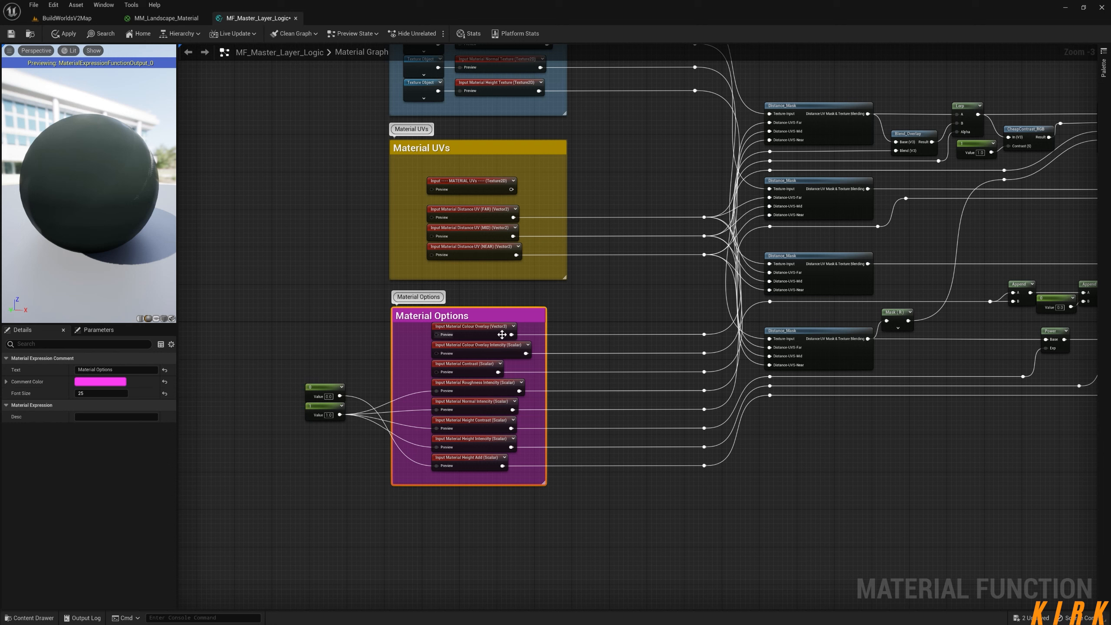
pyautogui.moveTo(546, 365); pyautogui.dragTo(575, 366)
pyautogui.click(608, 369)
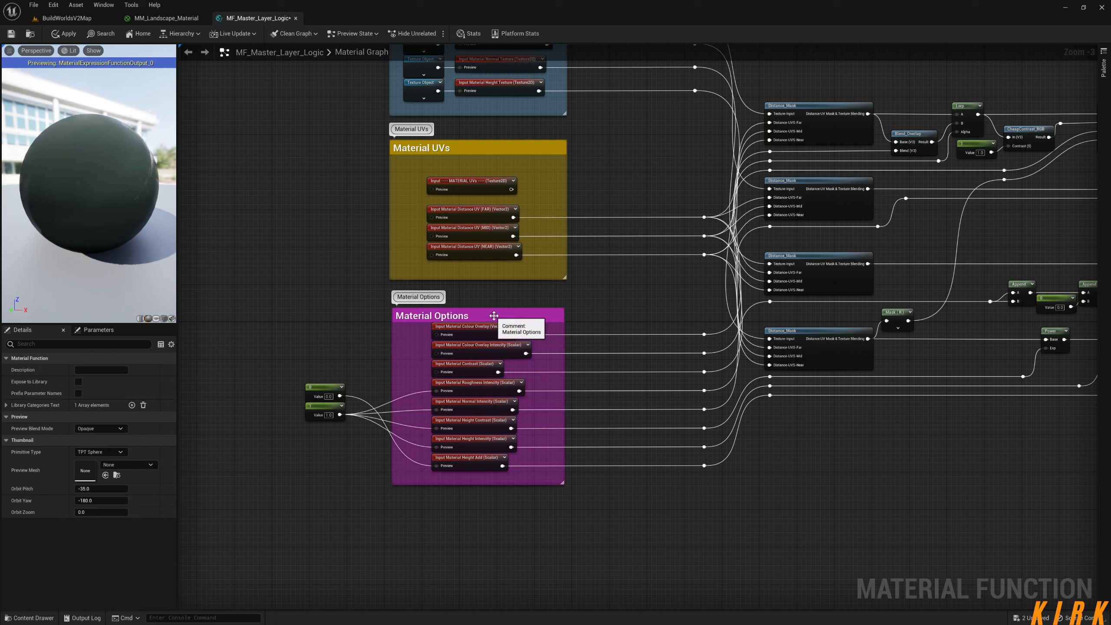
pyautogui.moveTo(467, 485); pyautogui.dragTo(467, 489)
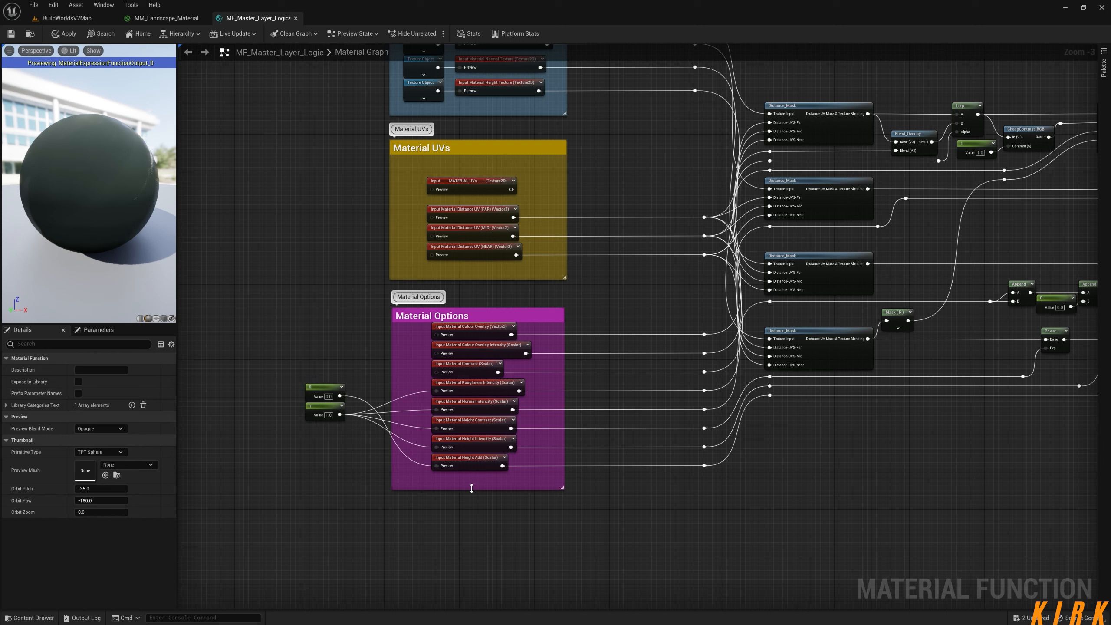
pyautogui.moveTo(471, 488); pyautogui.dragTo(473, 517)
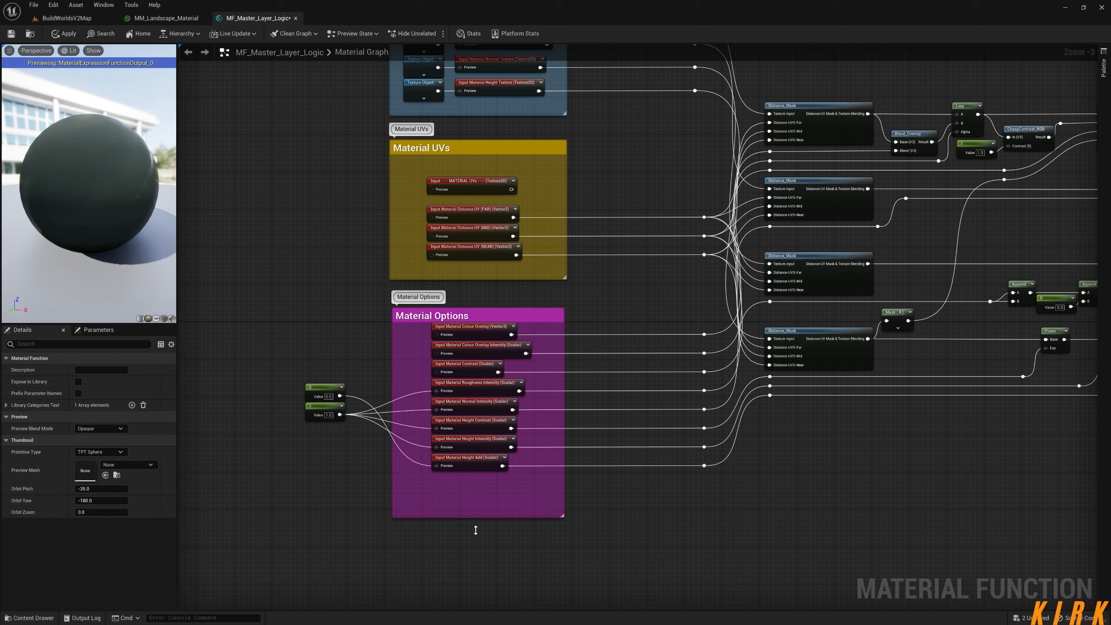
# Shift the eight inputs lower inside the Material Options comment and line up their reroute points with them
pyautogui.moveTo(422, 340); pyautogui.dragTo(478, 489)
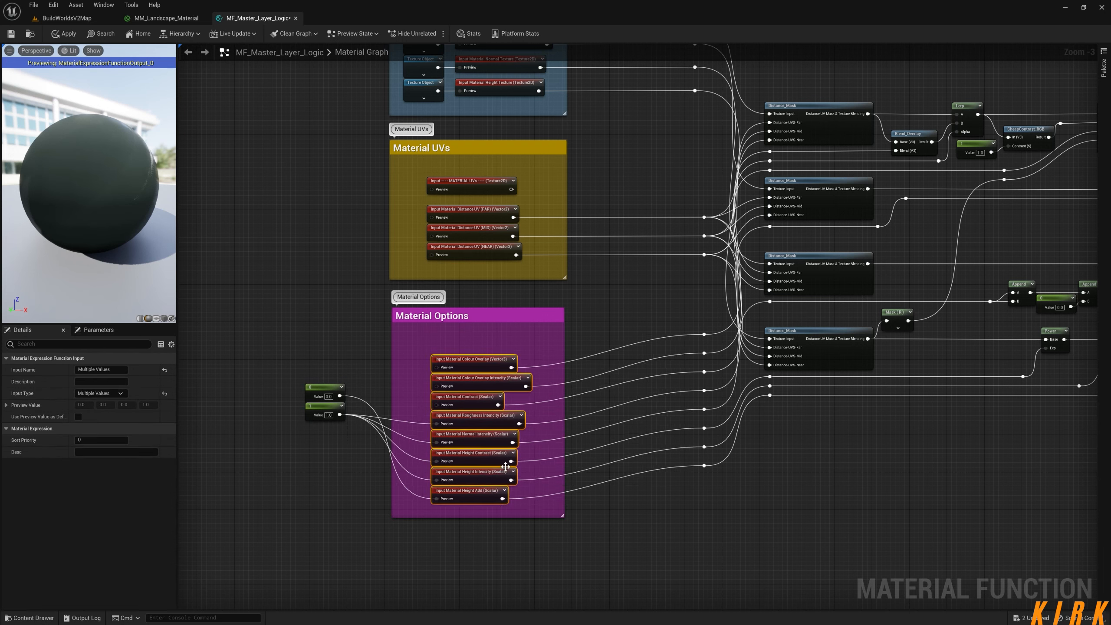
pyautogui.click(632, 310)
pyautogui.moveTo(638, 316); pyautogui.dragTo(709, 503)
pyautogui.click(630, 343)
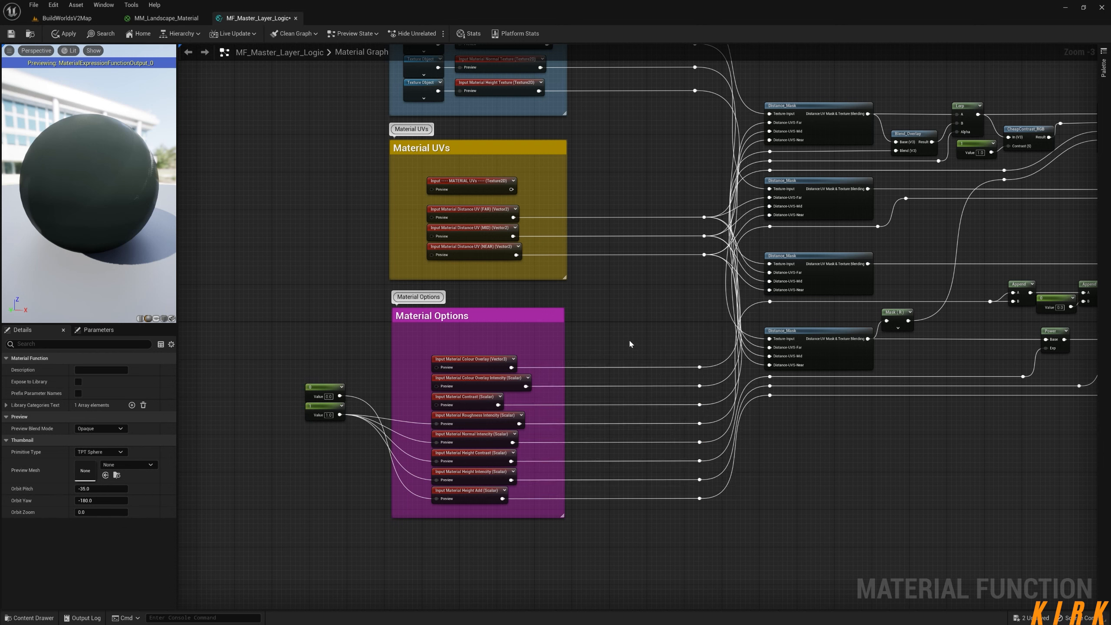
# Copy the MATERIAL UVs header input into the Material Options comment above the other inputs and rename it "---- MATERIAL OPTIONS ----"
pyautogui.click(475, 187)
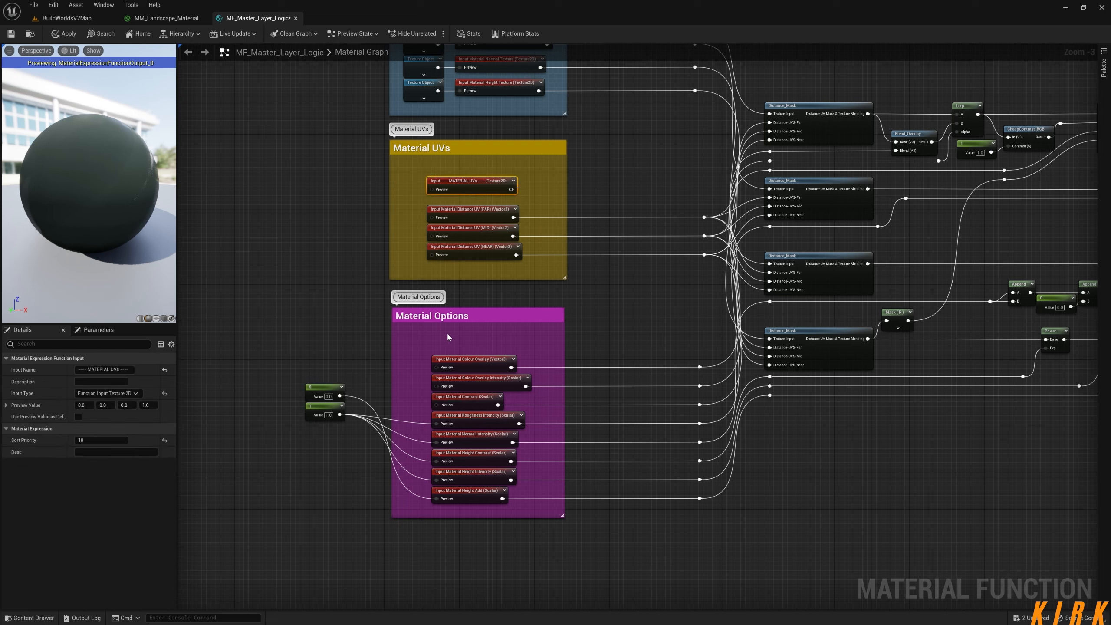
pyautogui.moveTo(524, 190); pyautogui.dragTo(495, 258, button='right')
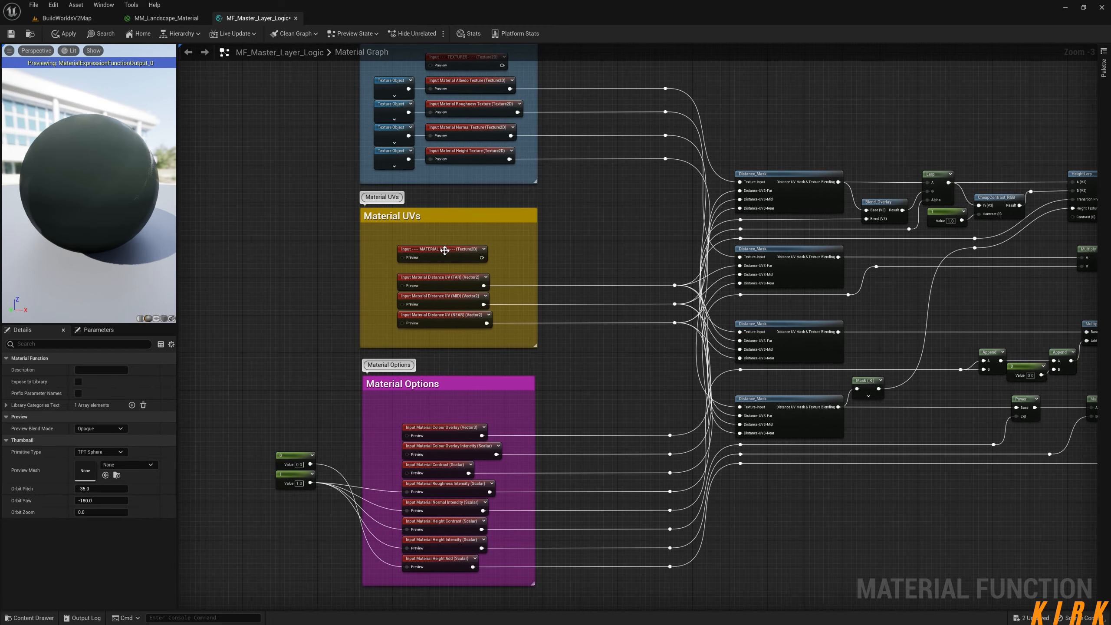
pyautogui.moveTo(462, 408); pyautogui.dragTo(455, 327, button='right')
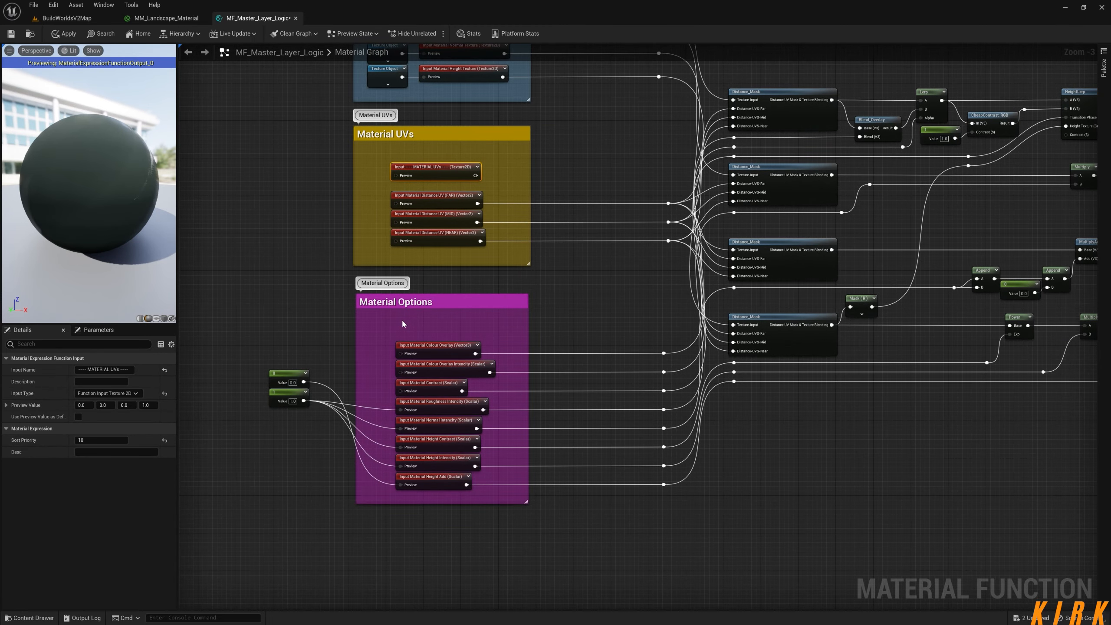
pyautogui.hotkey('ctrl', 'v')
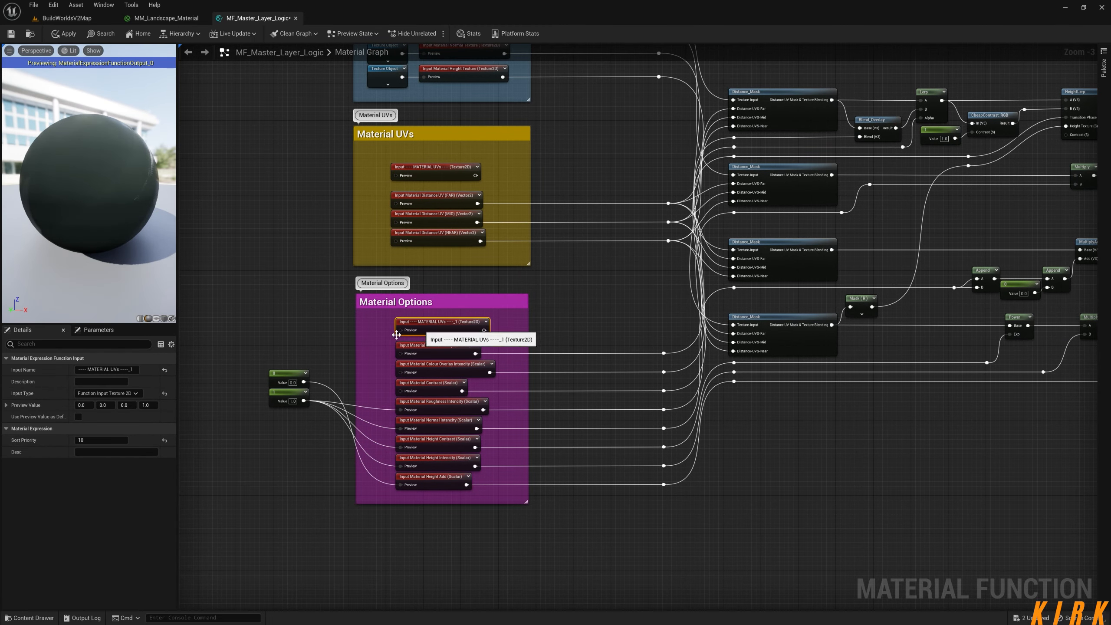
pyautogui.moveTo(128, 370); pyautogui.dragTo(135, 371)
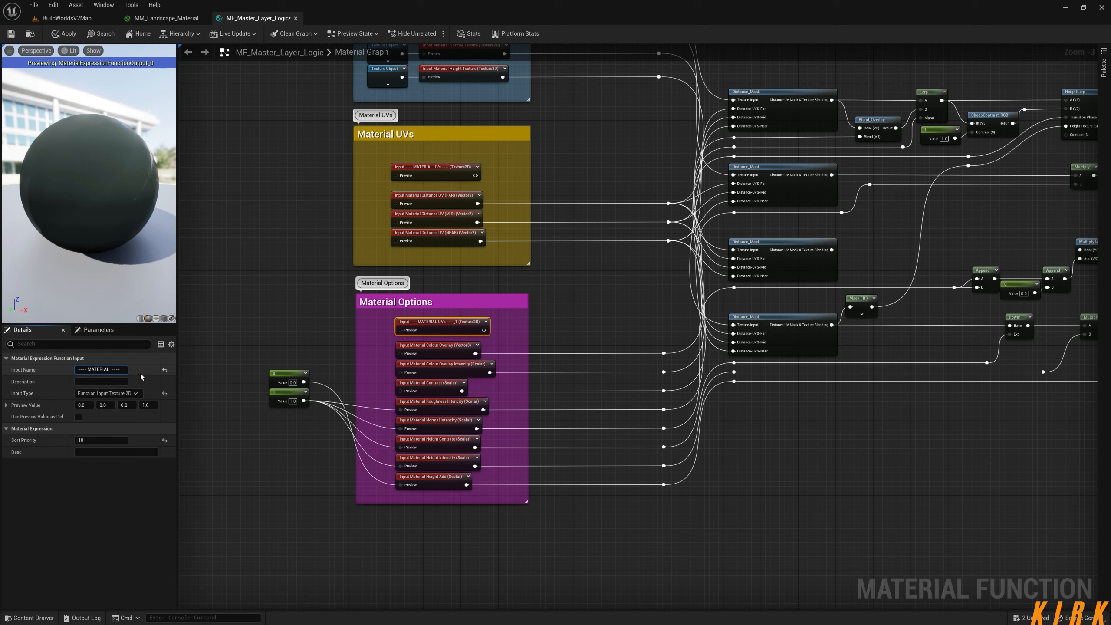
pyautogui.write('OPTIONS')
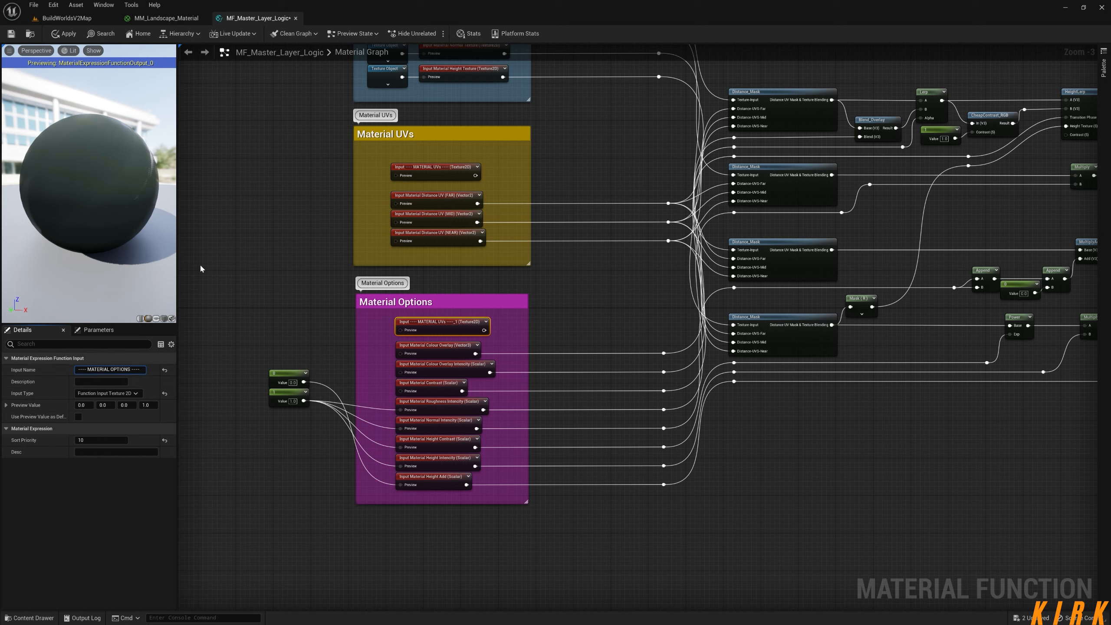
pyautogui.click(342, 285)
# Check the sort priorities of the Material UVs inputs and set the MATERIAL OPTIONS header's sort priority to 20
pyautogui.click(427, 168)
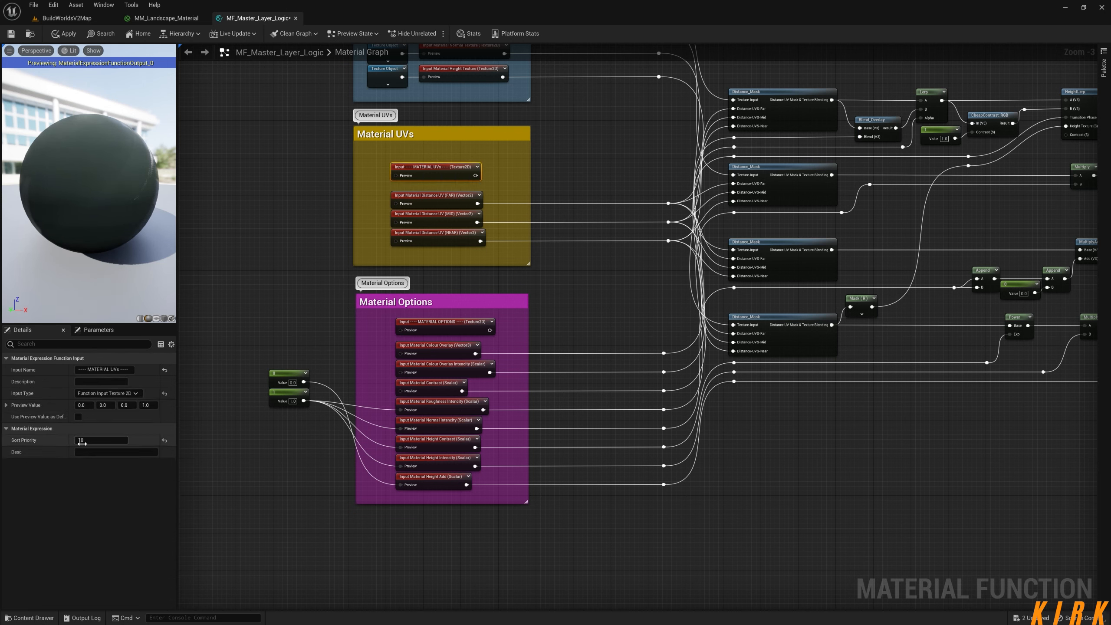
pyautogui.click(441, 233)
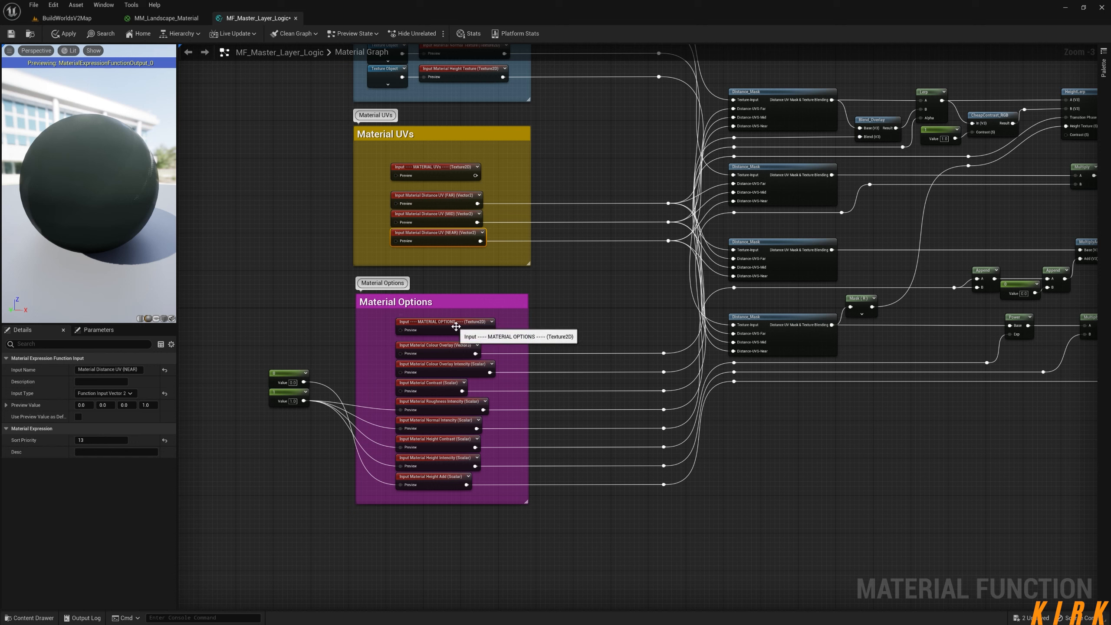
pyautogui.click(443, 323)
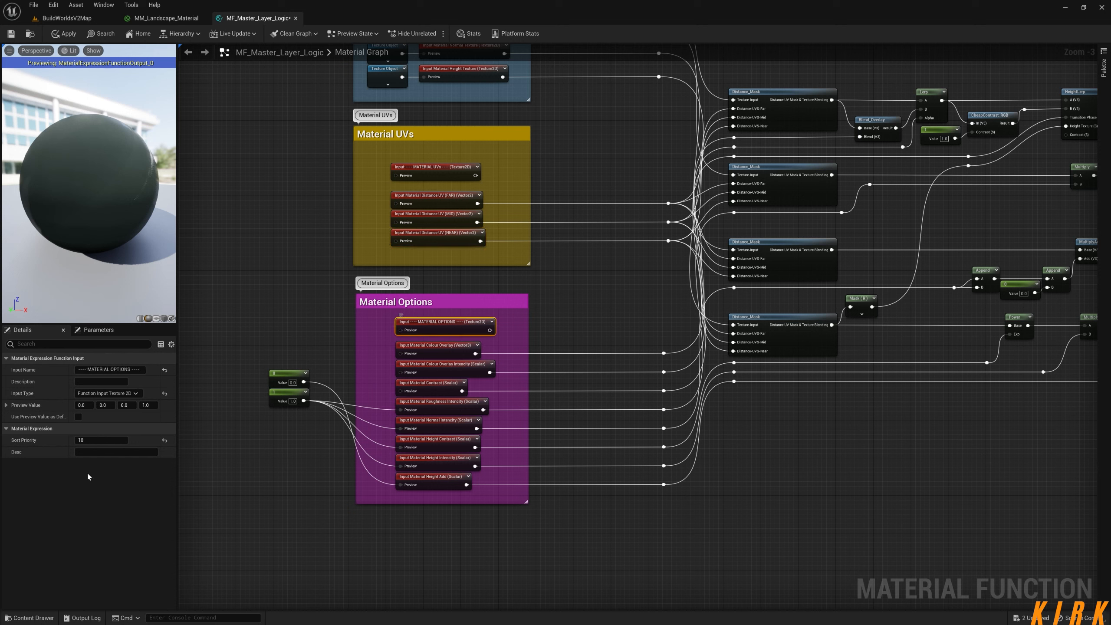
pyautogui.click(92, 440)
pyautogui.write('20')
pyautogui.click(261, 322)
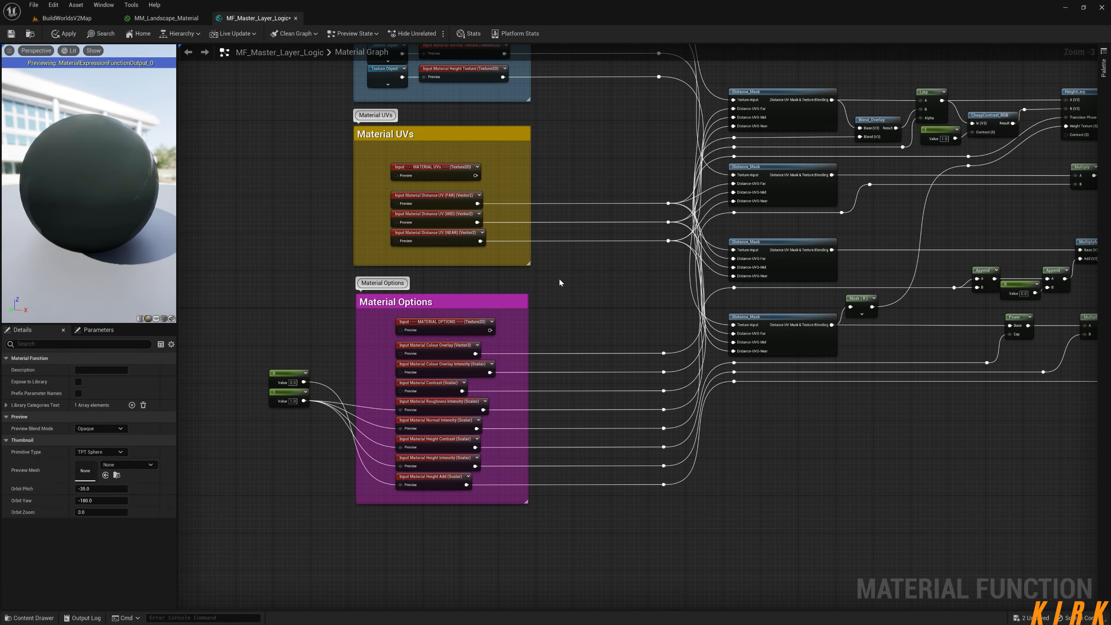
# Set sort priorities for Material Colour Overlay, Material Colour Overlay Intensity (22) and Material Contrast (23)
pyautogui.moveTo(559, 283); pyautogui.dragTo(510, 305, button='right')
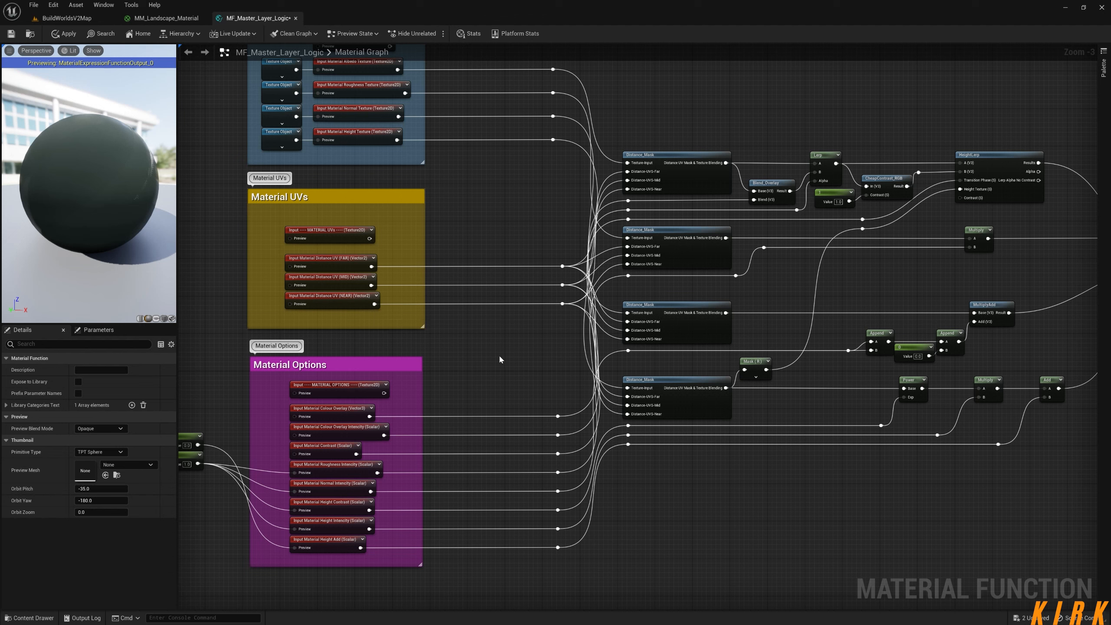
pyautogui.click(337, 392)
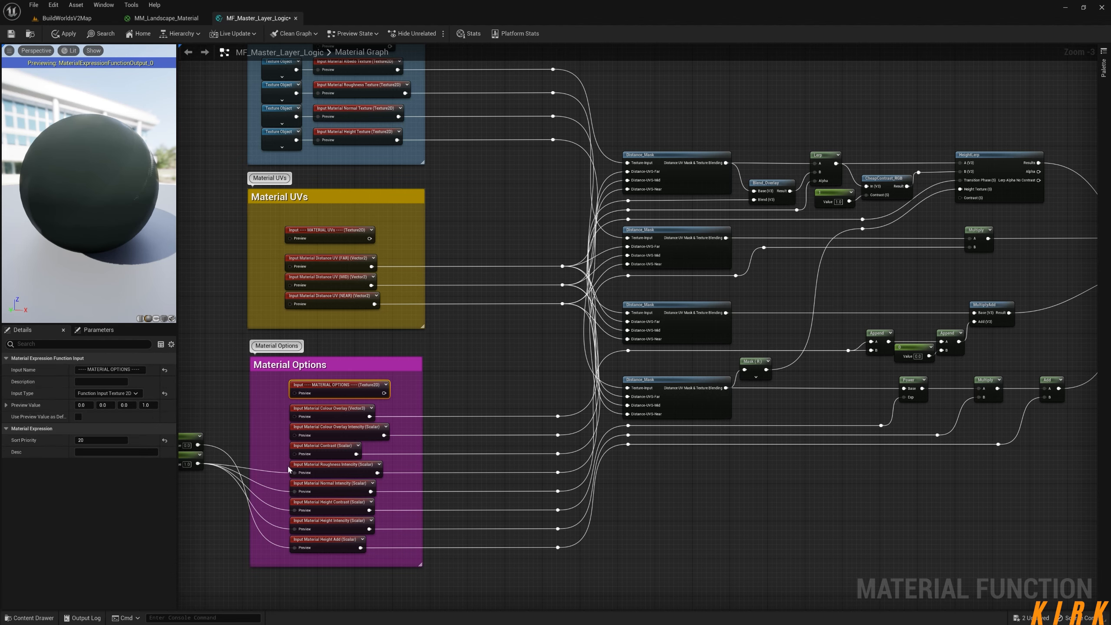
pyautogui.moveTo(455, 476); pyautogui.dragTo(525, 375, button='right')
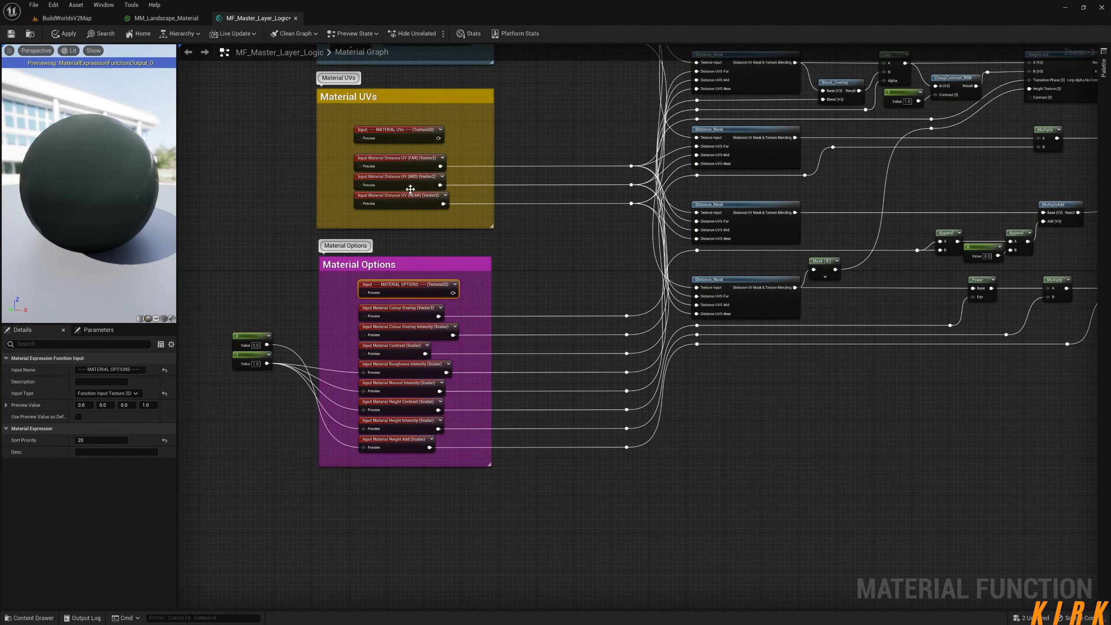
pyautogui.click(406, 307)
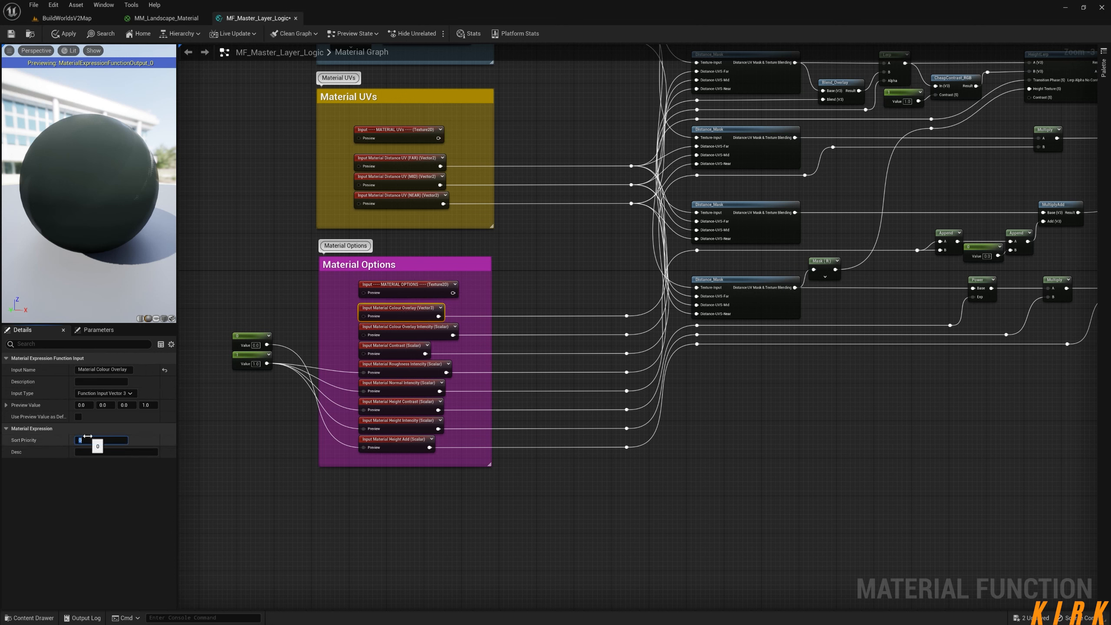
pyautogui.click(407, 328)
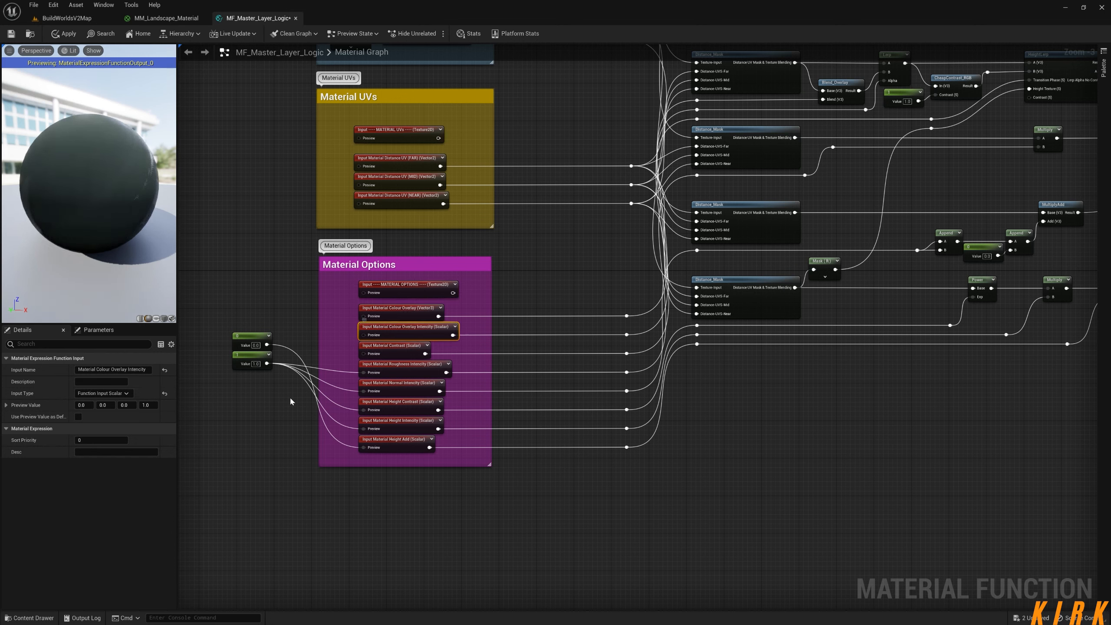
pyautogui.click(96, 438)
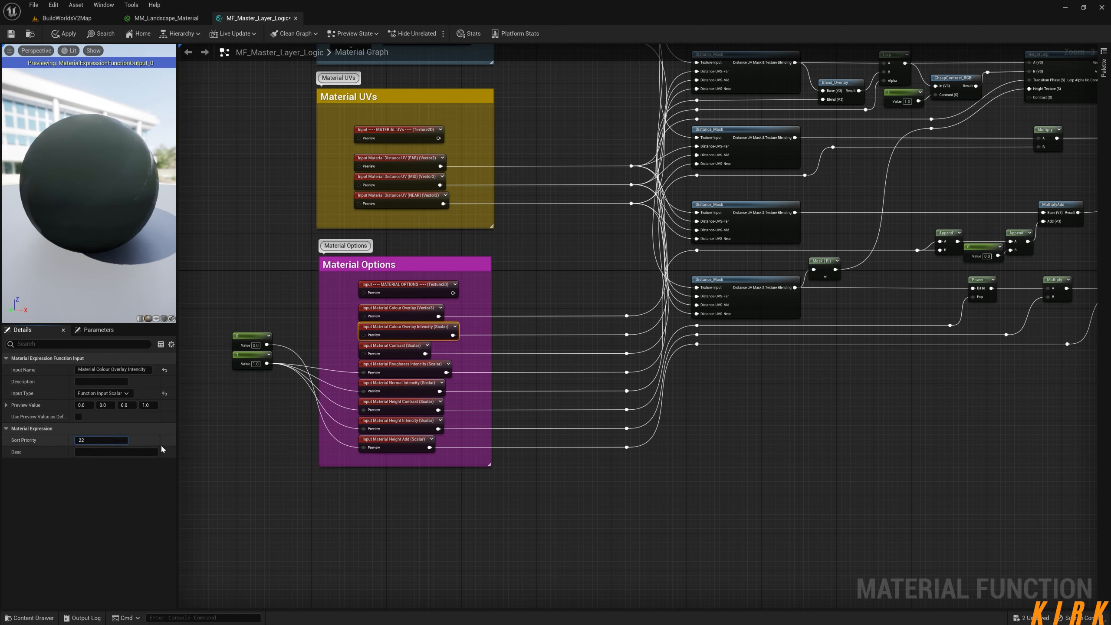
pyautogui.click(399, 350)
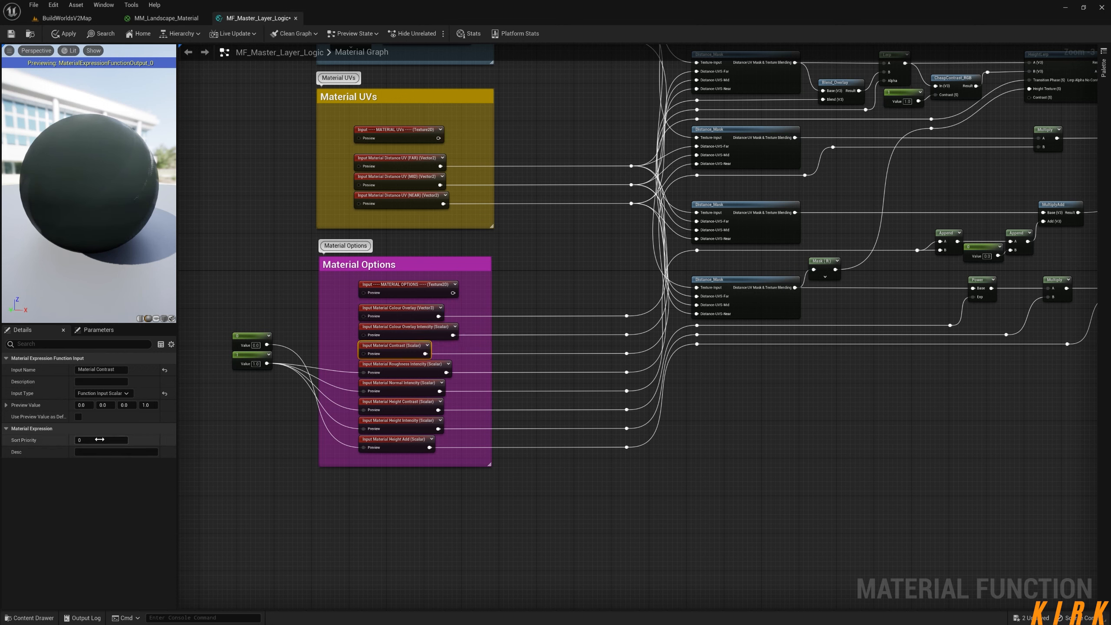
pyautogui.write('23')
# Set the sort priority of Material Roughness Intensity to 23 and give Material Normal Intensity its own sort priority
pyautogui.click(394, 371)
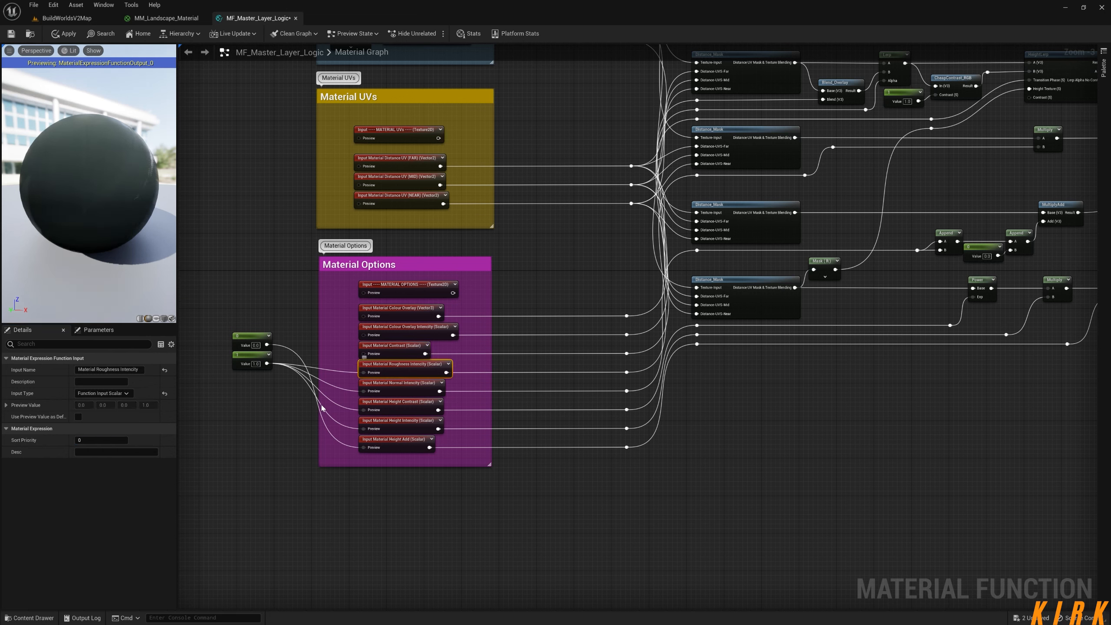
pyautogui.click(107, 441)
pyautogui.write('23')
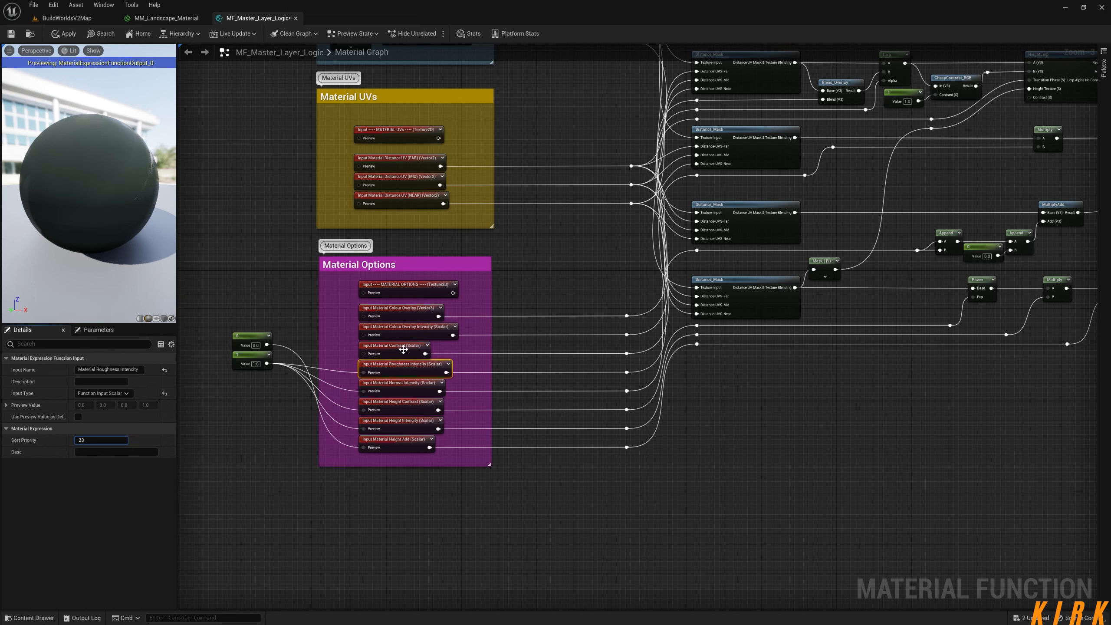
pyautogui.press('Return')
pyautogui.click(396, 386)
pyautogui.click(106, 440)
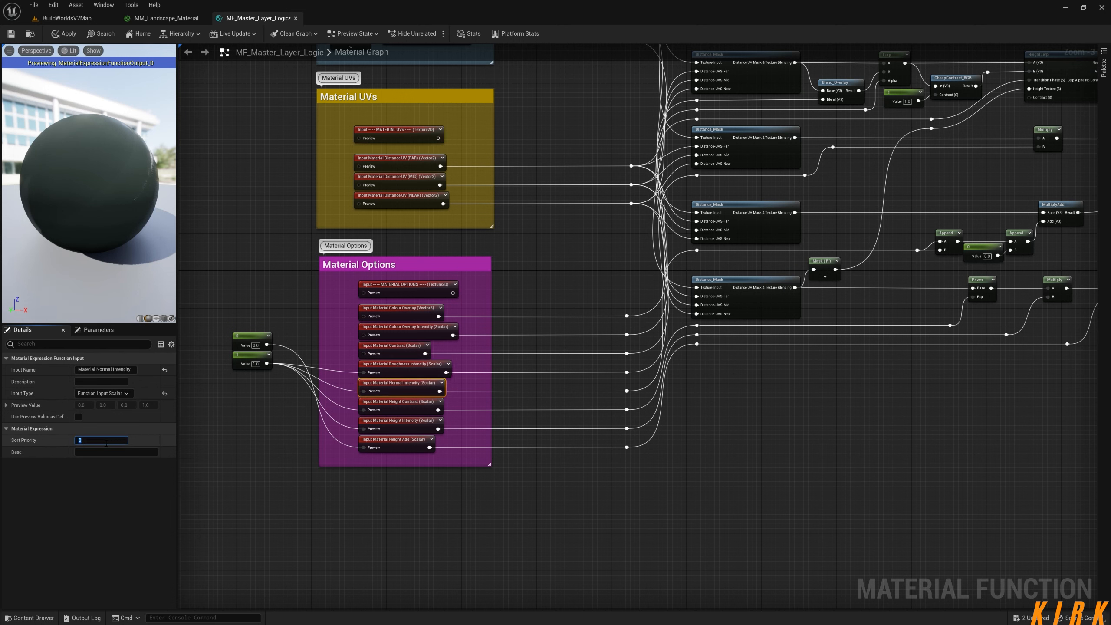
pyautogui.press('Return')
# Set sort priorities for Material Height Contrast (26), Material Height Intensity (27) and Material Height Add
pyautogui.click(393, 405)
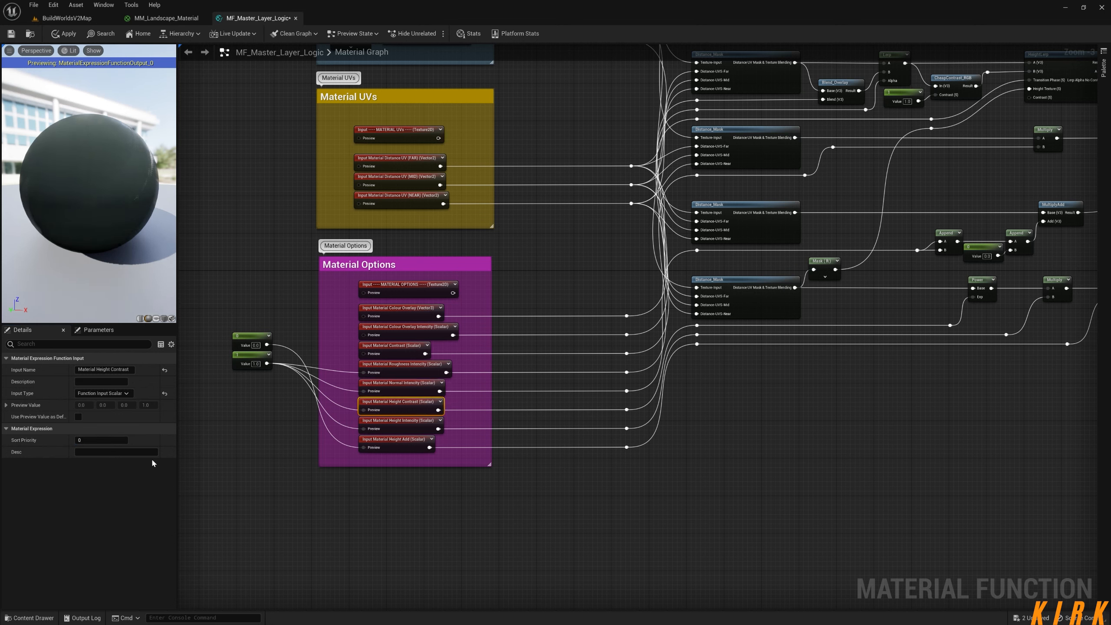
pyautogui.click(112, 442)
pyautogui.write('26')
pyautogui.click(384, 421)
pyautogui.click(96, 439)
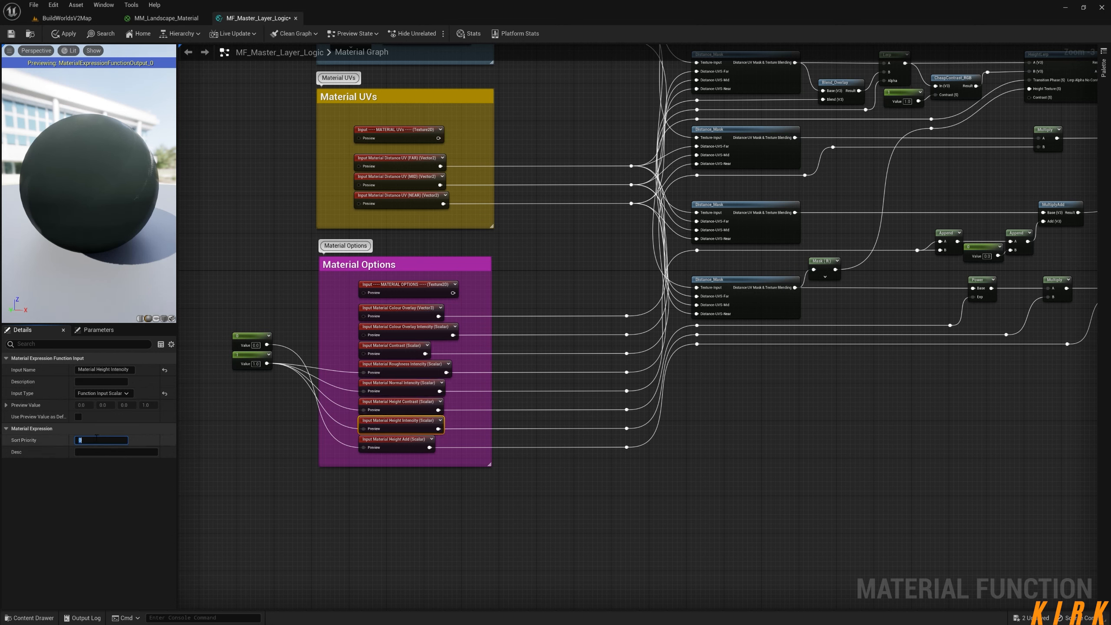
pyautogui.write('27')
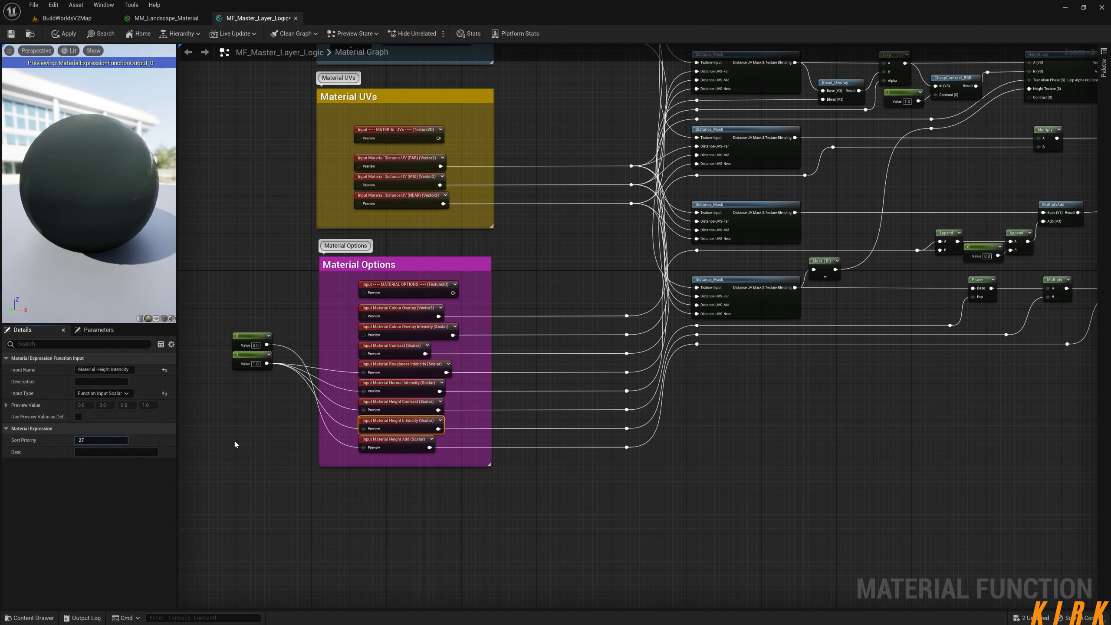
pyautogui.click(387, 443)
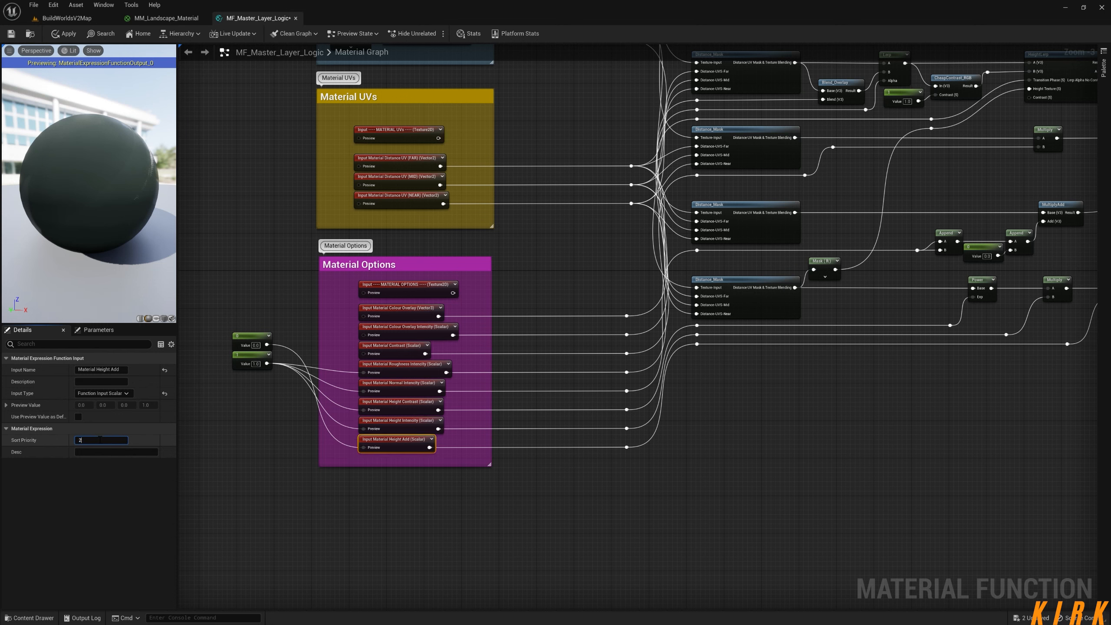
pyautogui.click(405, 512)
pyautogui.moveTo(495, 483); pyautogui.dragTo(381, 476, button='right')
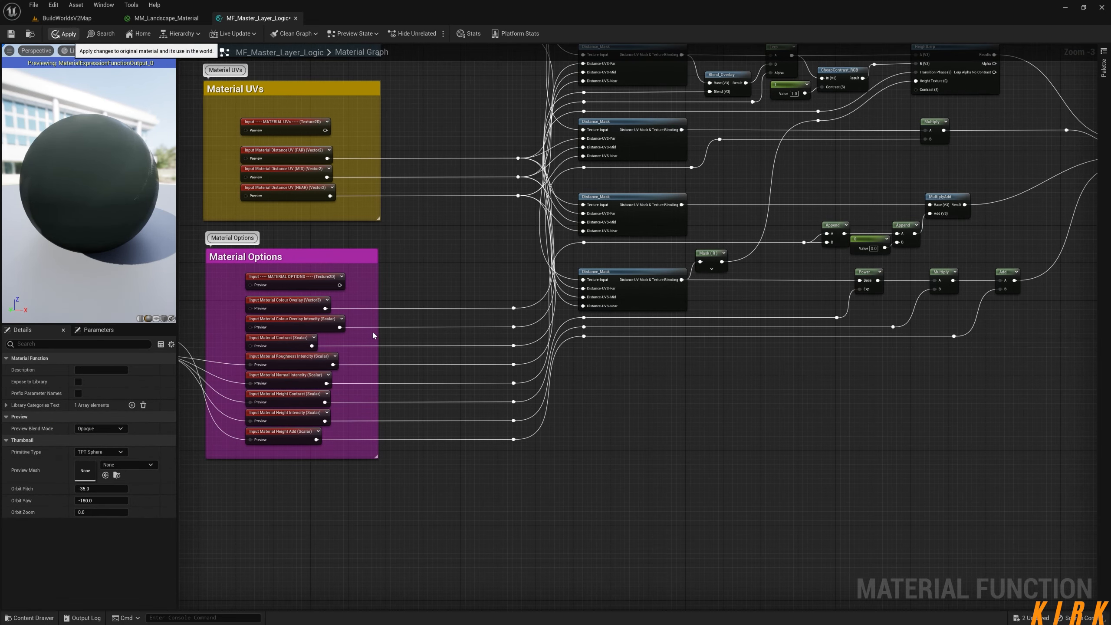
# Delete the two constant nodes that feed the Material Options inputs in the MF_Master_Layer_Logic graph
pyautogui.scroll(-5, 579, 496)
pyautogui.scroll(4, 595, 429)
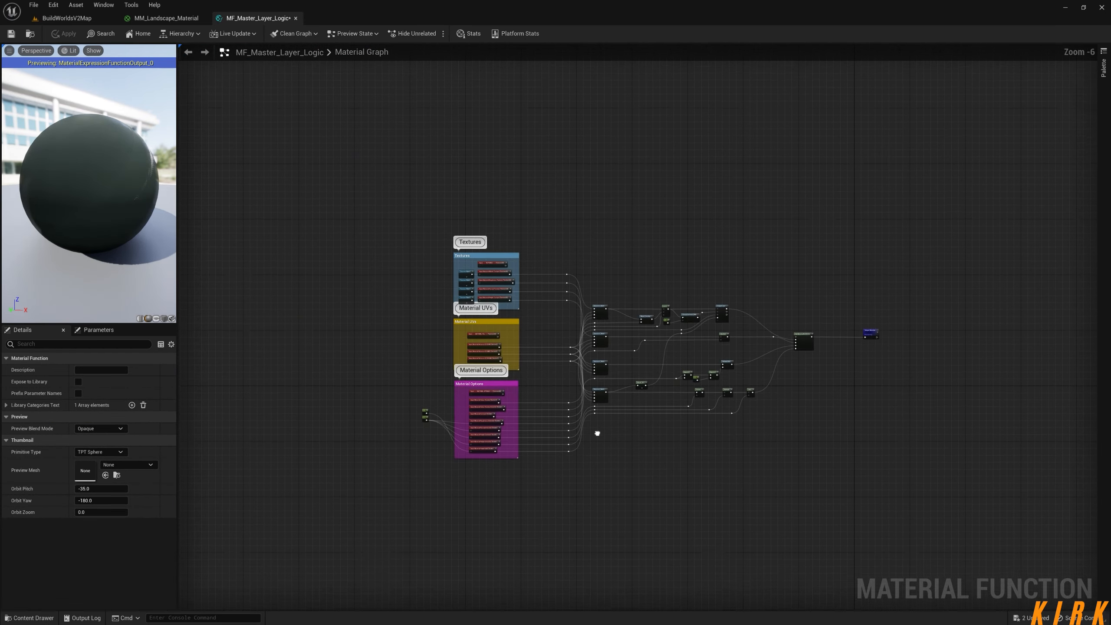
pyautogui.moveTo(624, 419); pyautogui.dragTo(653, 423, button='right')
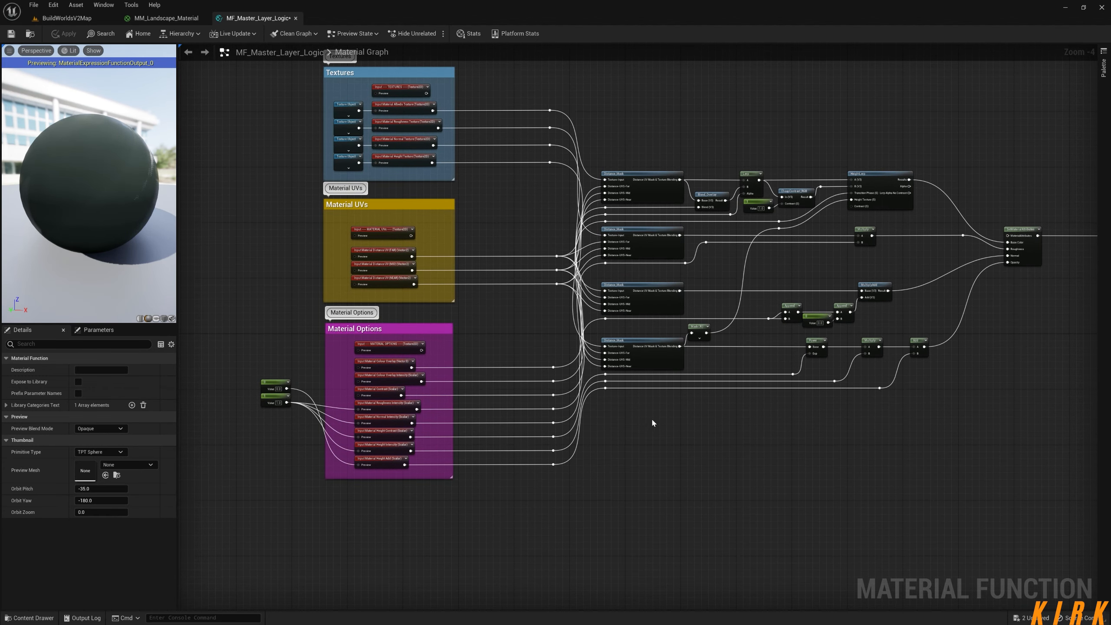
pyautogui.moveTo(645, 465); pyautogui.dragTo(607, 425, button='right')
pyautogui.moveTo(340, 491); pyautogui.dragTo(389, 479, button='right')
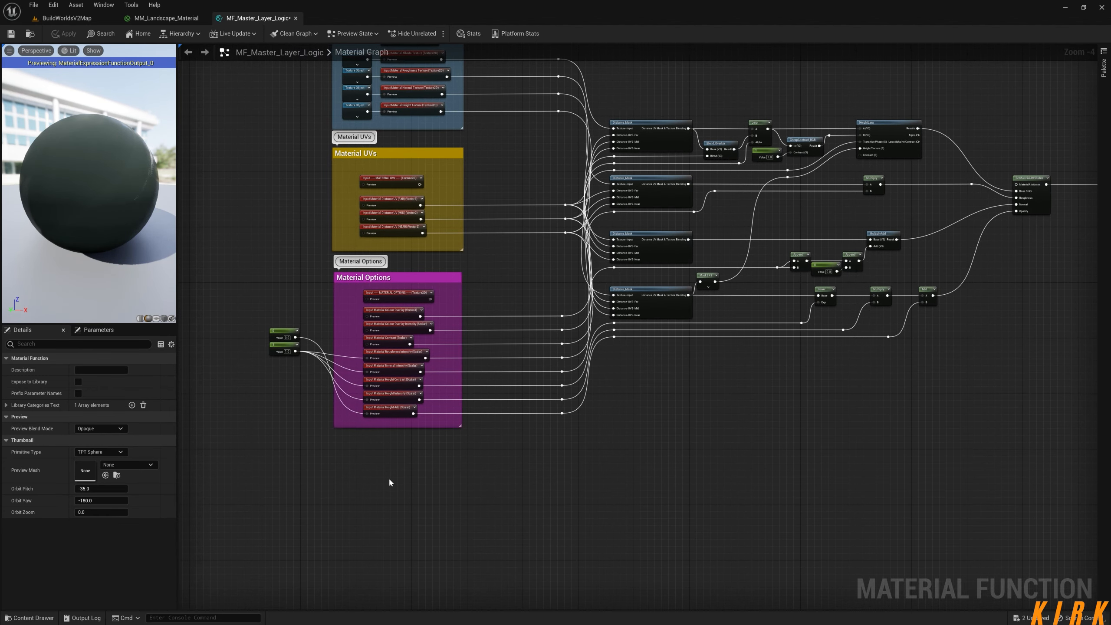
pyautogui.moveTo(243, 302); pyautogui.dragTo(297, 393)
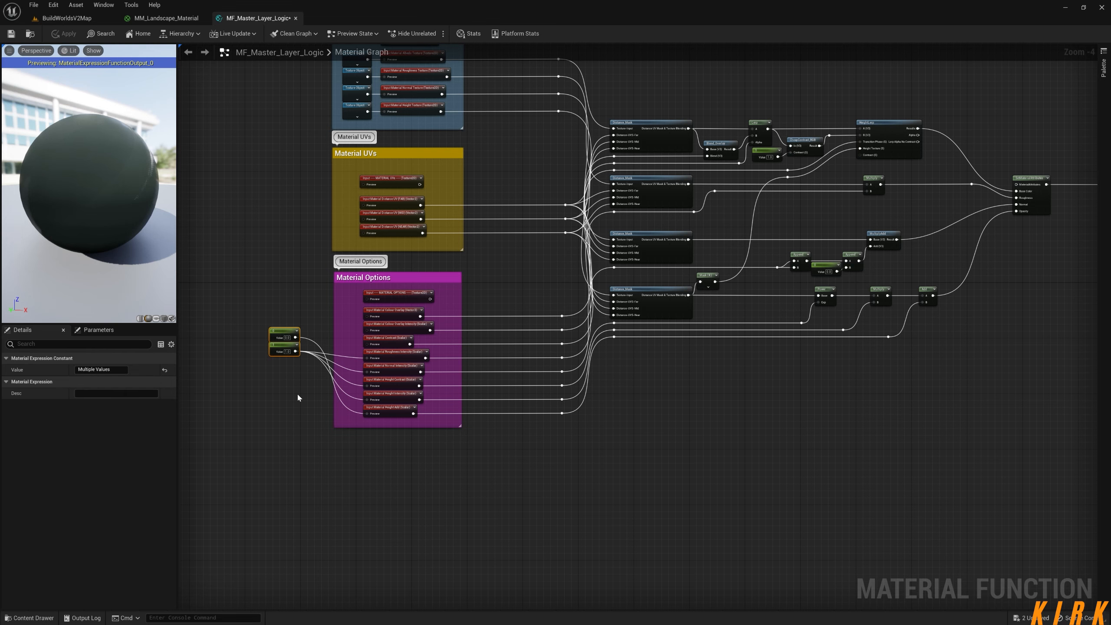
pyautogui.press('Delete')
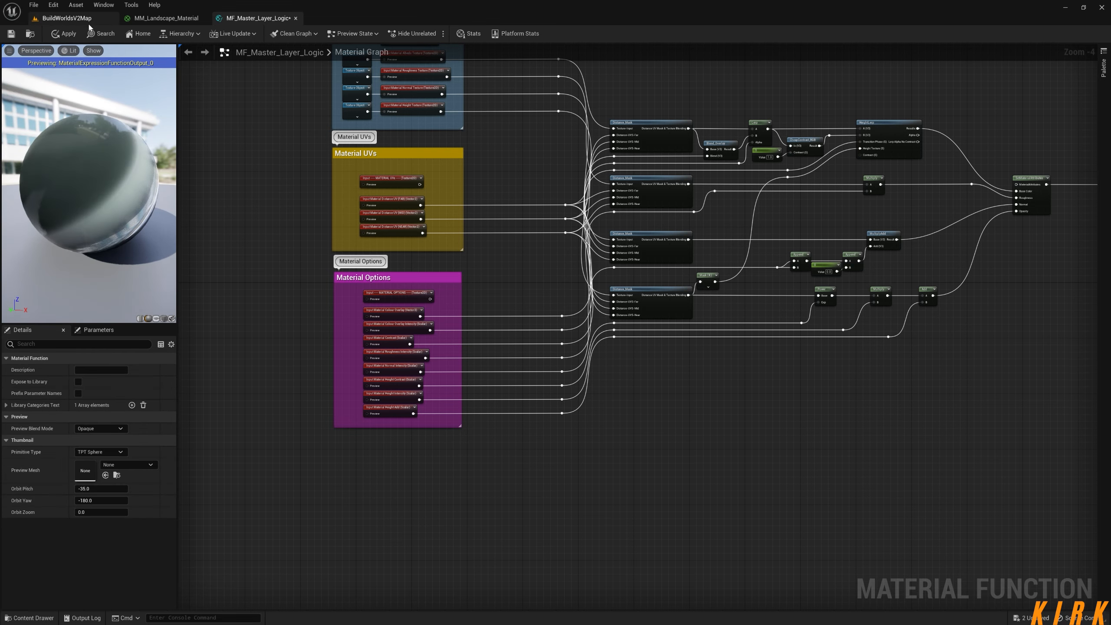
pyautogui.moveTo(97, 175)
pyautogui.mouseDown()
pyautogui.moveTo(48, 158)
pyautogui.moveTo(105, 181)
pyautogui.moveTo(96, 180)
pyautogui.mouseUp()
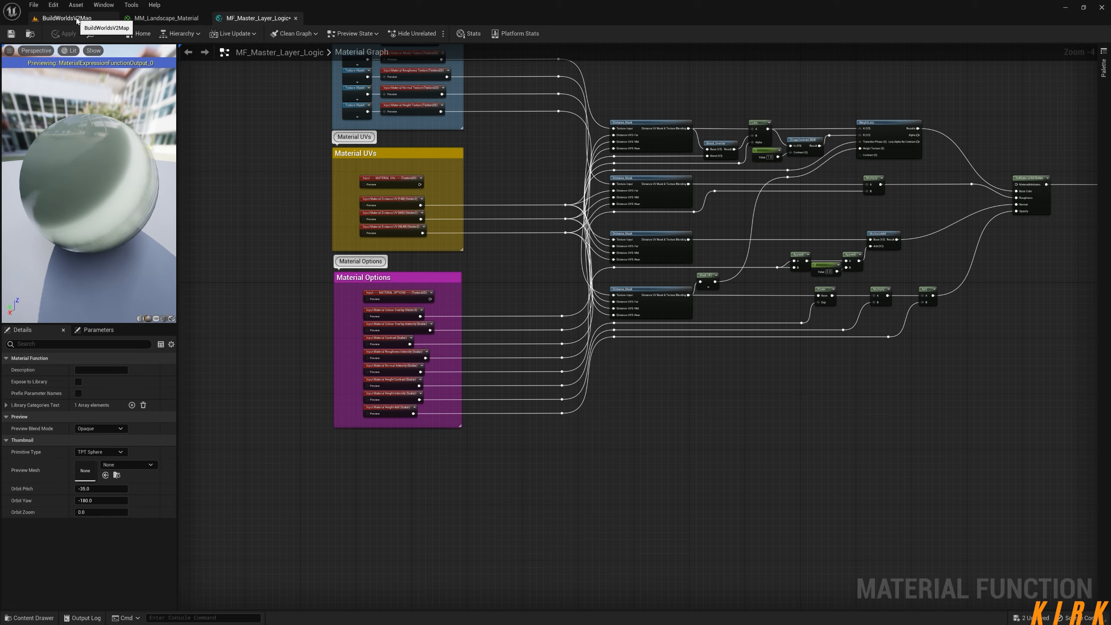
pyautogui.scroll(-1, 523, 296)
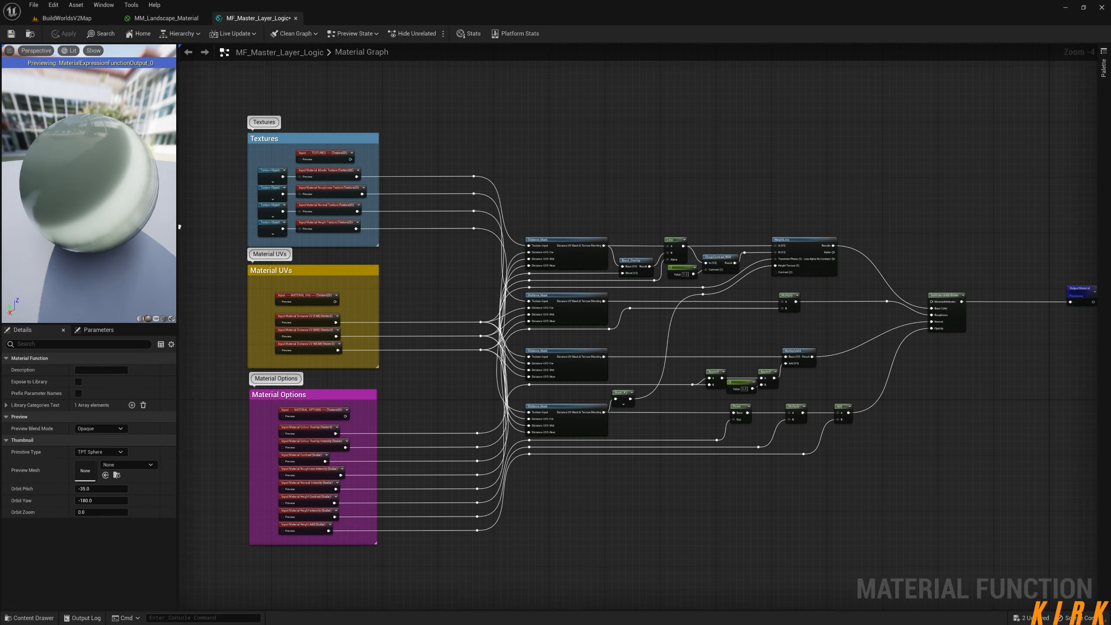
pyautogui.scroll(-1, 523, 295)
pyautogui.moveTo(728, 315); pyautogui.dragTo(690, 271, button='right')
pyautogui.scroll(3, 690, 271)
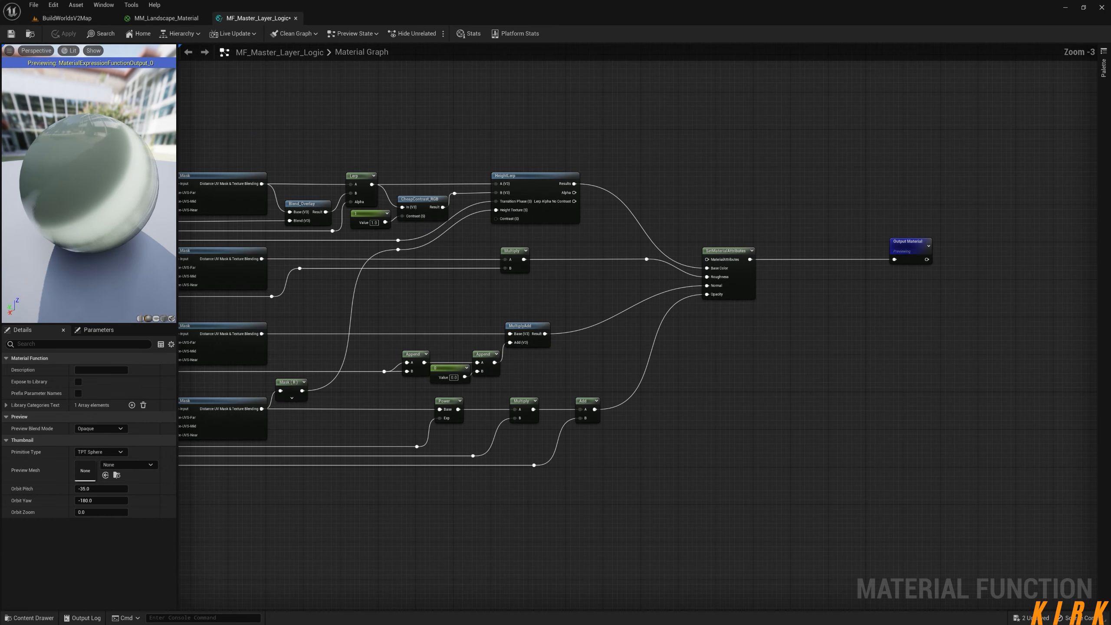
pyautogui.moveTo(568, 305); pyautogui.dragTo(920, 310, button='right')
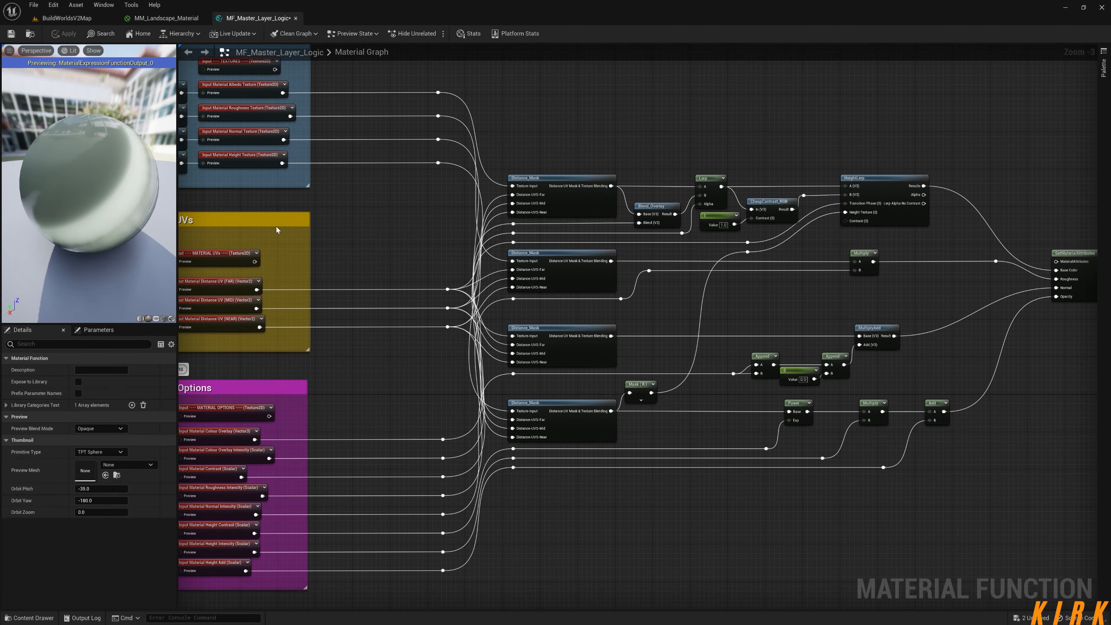
# Open the MF_Master_Layer material function from the Landscape-Shader/Layers/Master folder and hide its stats
pyautogui.click(8, 617)
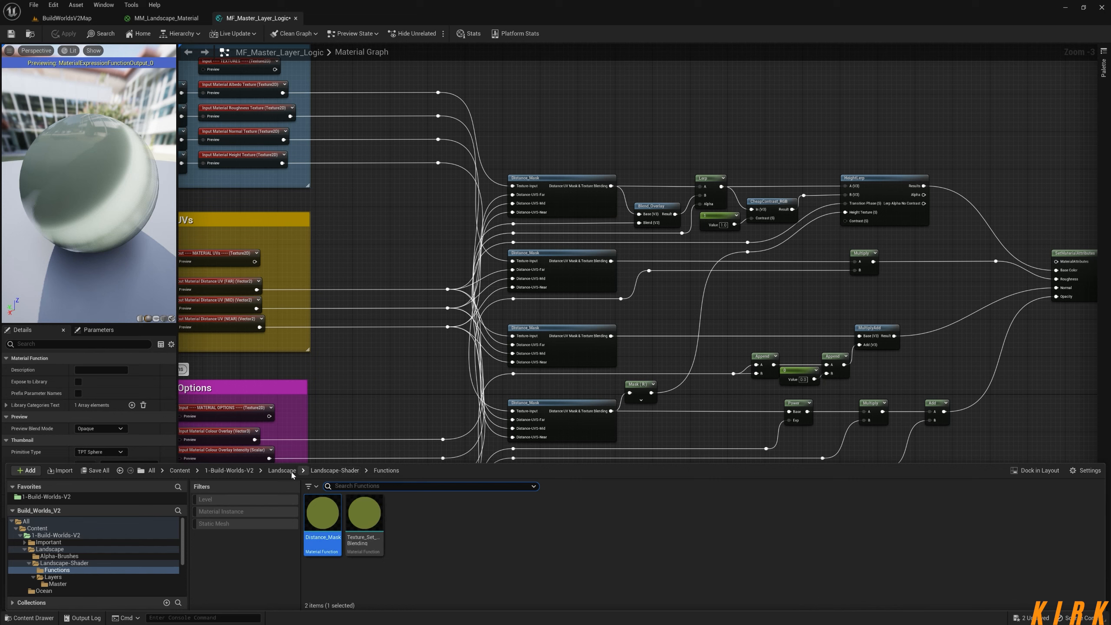
pyautogui.click(334, 470)
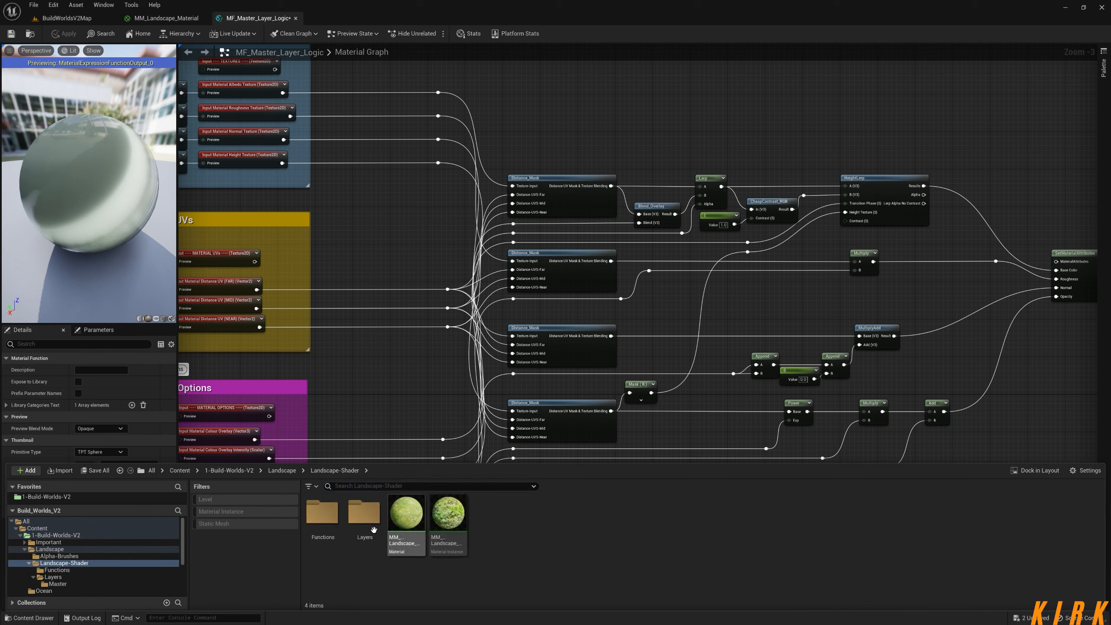
pyautogui.click(365, 517)
pyautogui.doubleClick(365, 517)
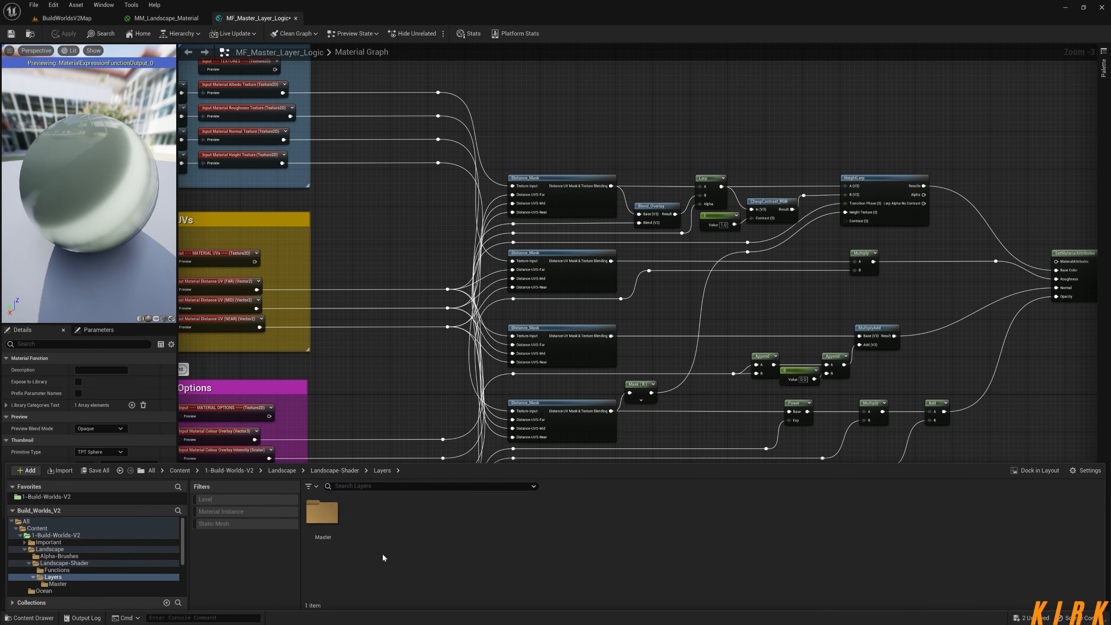
pyautogui.doubleClick(323, 512)
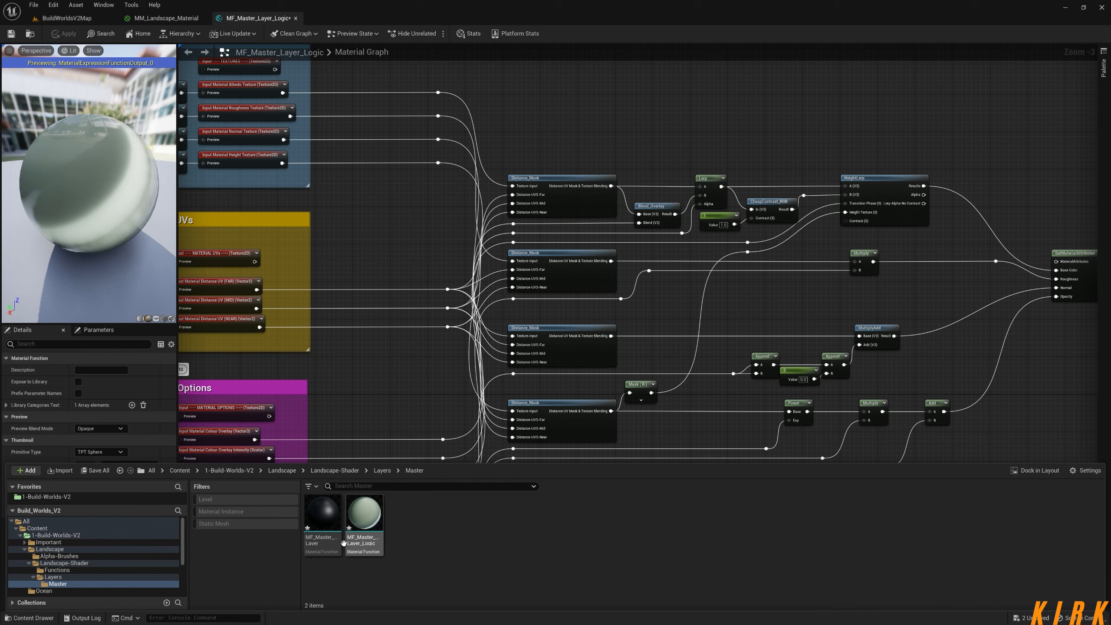
pyautogui.doubleClick(323, 513)
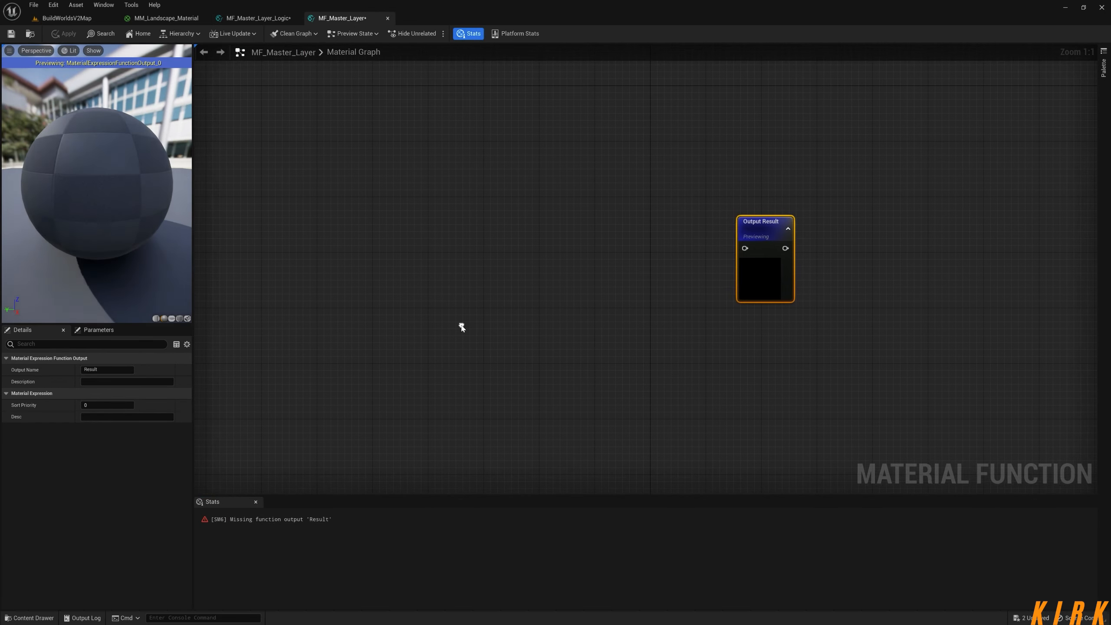
pyautogui.click(472, 34)
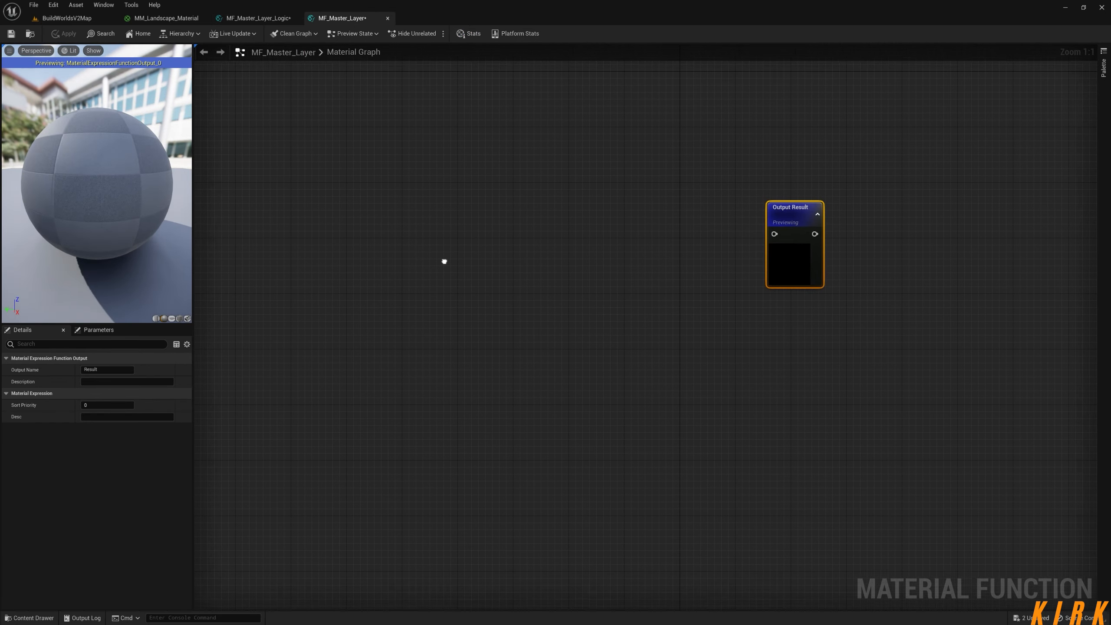
# Add the MF_Master_Layer_Logic function from the Master folder to the graph, placed before the Output Result node
pyautogui.click(29, 617)
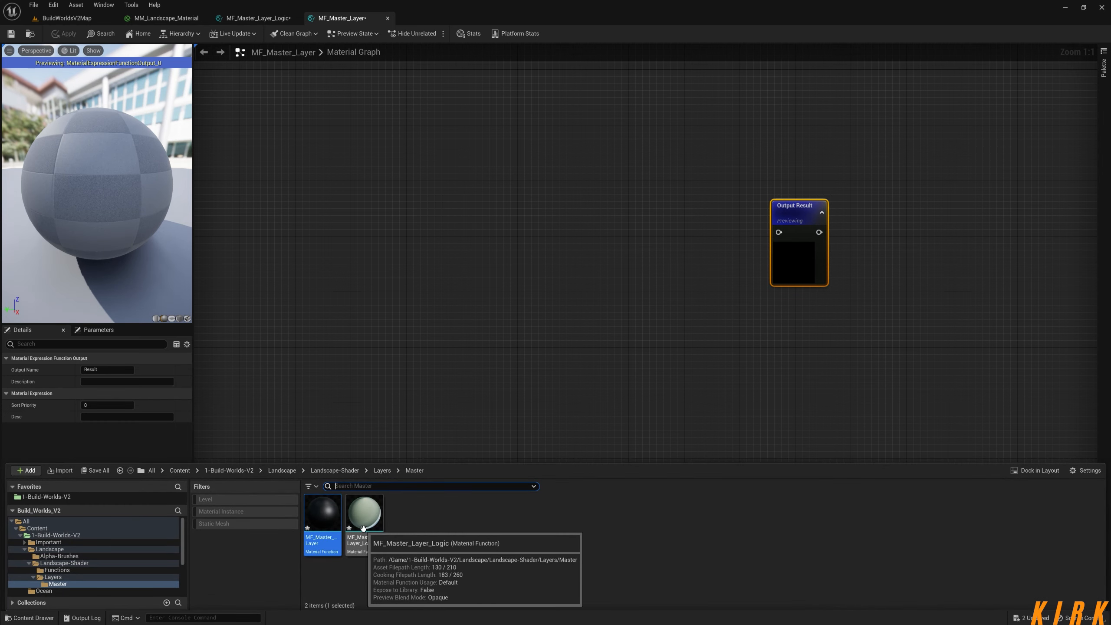
pyautogui.moveTo(370, 511); pyautogui.dragTo(431, 206)
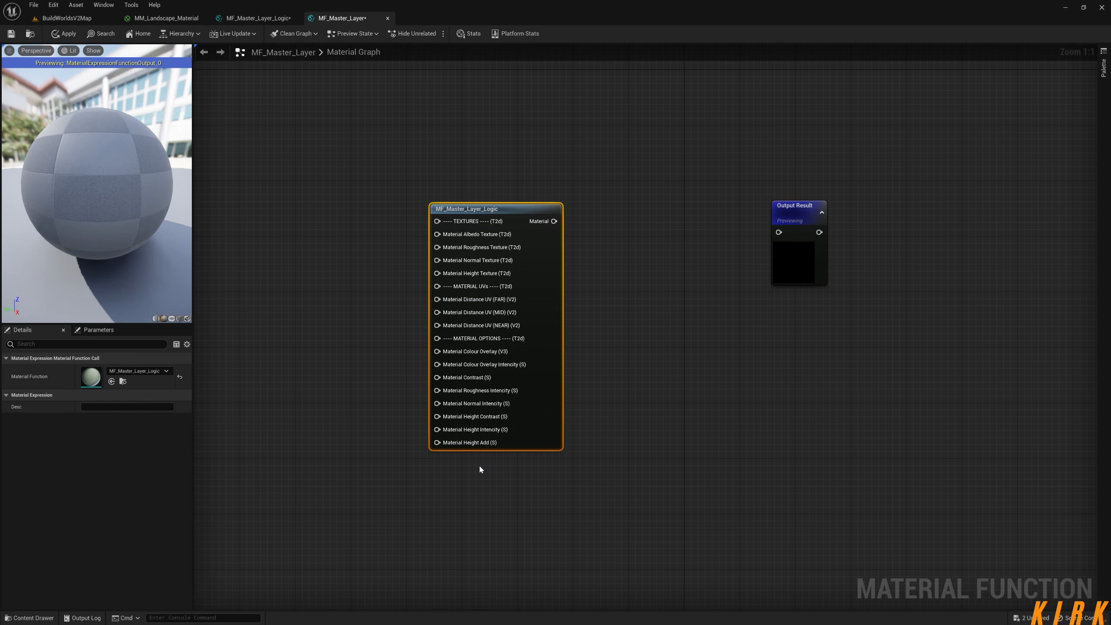
pyautogui.moveTo(502, 206); pyautogui.dragTo(536, 149)
pyautogui.moveTo(636, 194); pyautogui.dragTo(623, 244, button='right')
pyautogui.moveTo(686, 271); pyautogui.dragTo(656, 254, button='right')
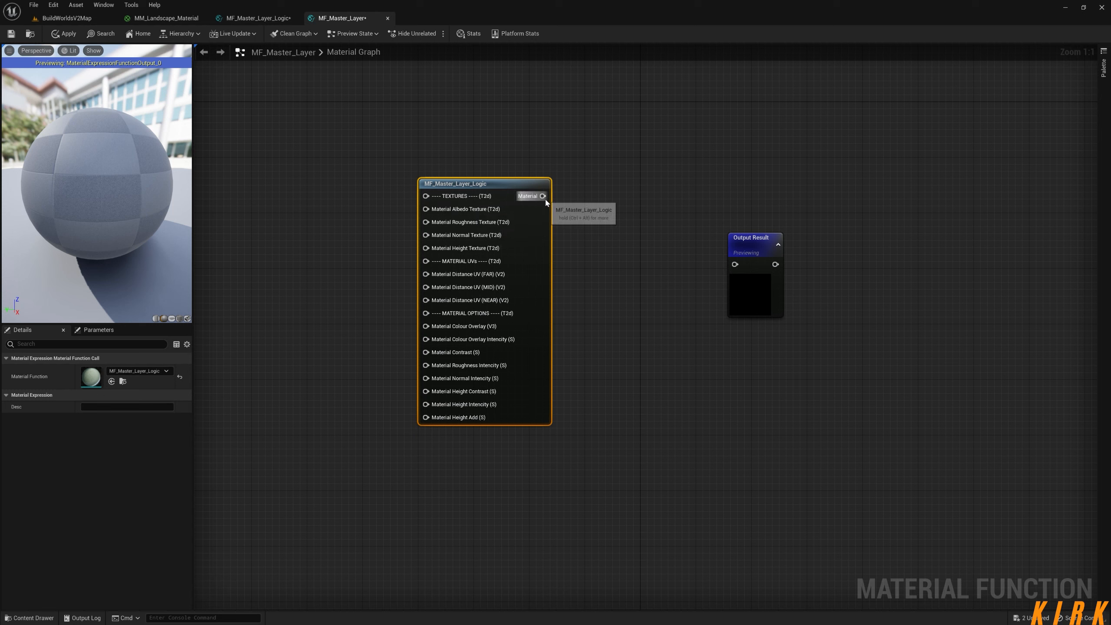
# Connect the Material output of MF_Master_Layer_Logic to the Output Result node and rename that output to Material
pyautogui.moveTo(542, 196); pyautogui.dragTo(812, 176)
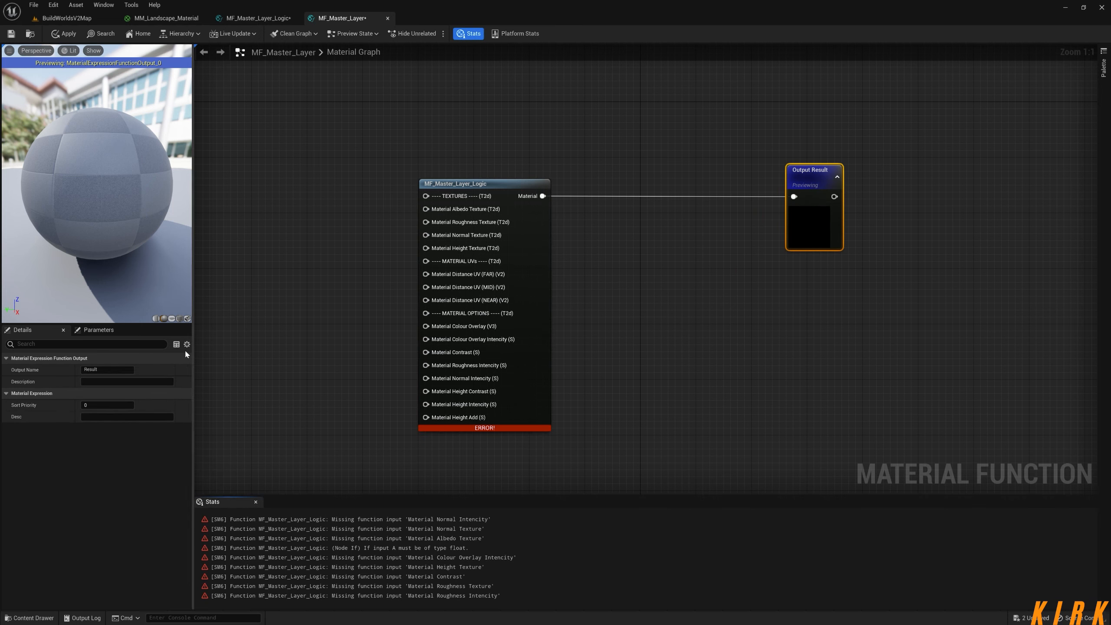
pyautogui.click(107, 369)
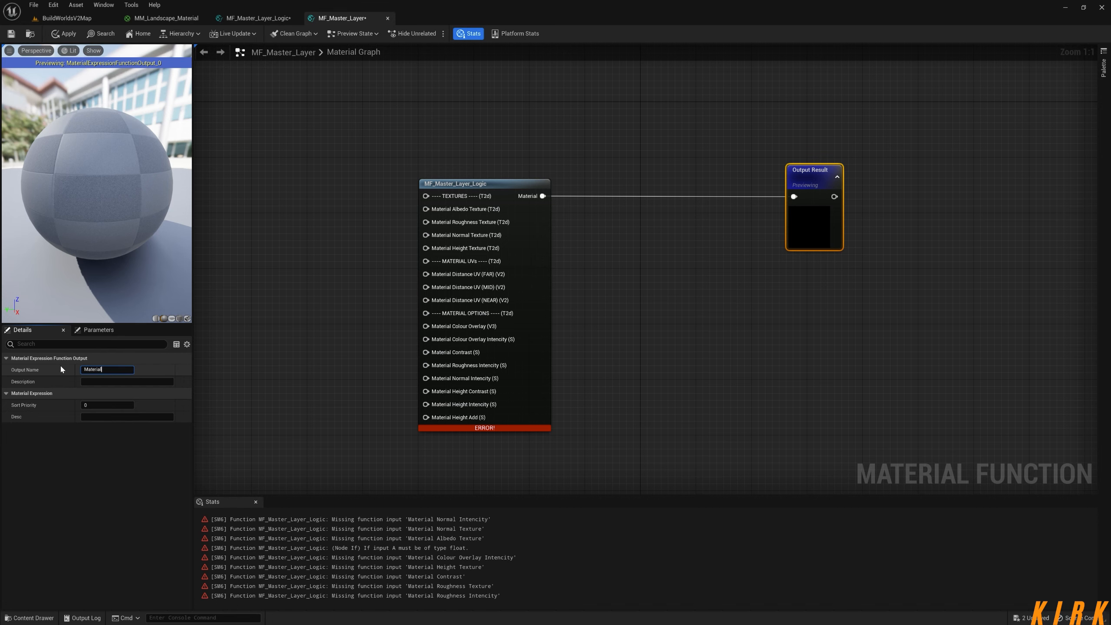
pyautogui.click(581, 275)
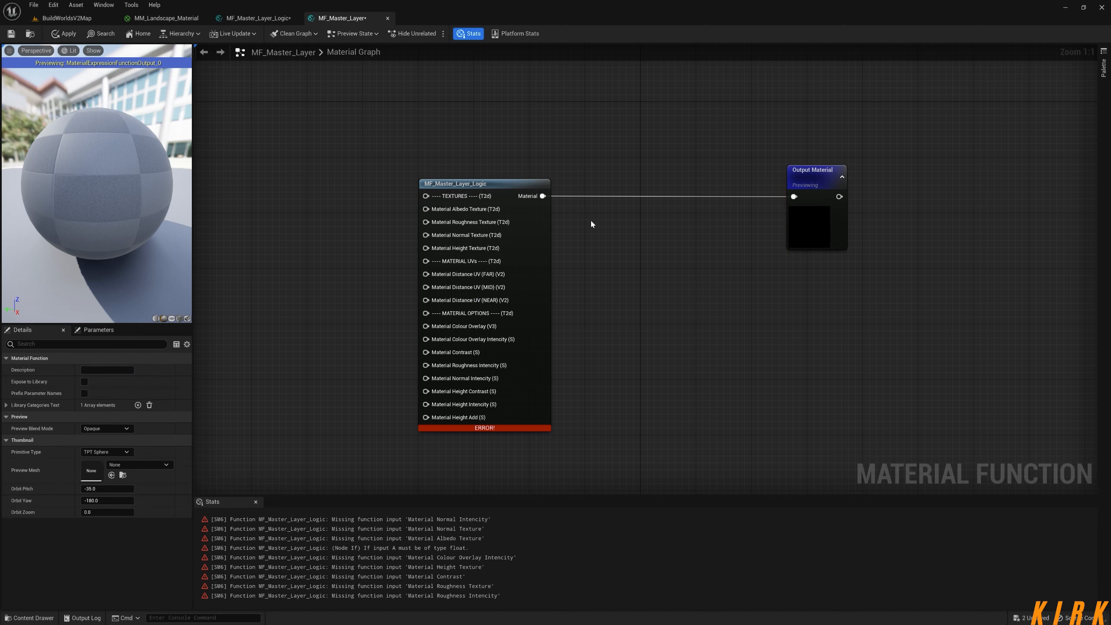
# Add a GetMaterialAttributes node fed by the Material output of MF_Master_Layer_Logic and place it beside that node
pyautogui.moveTo(542, 196); pyautogui.dragTo(614, 241)
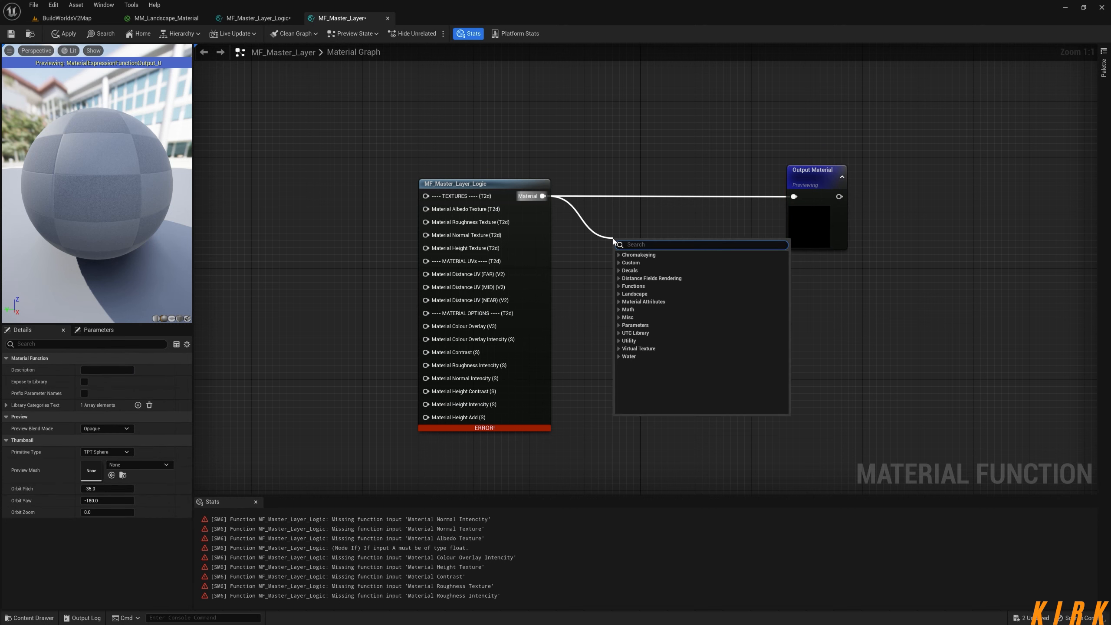
pyautogui.write('getma')
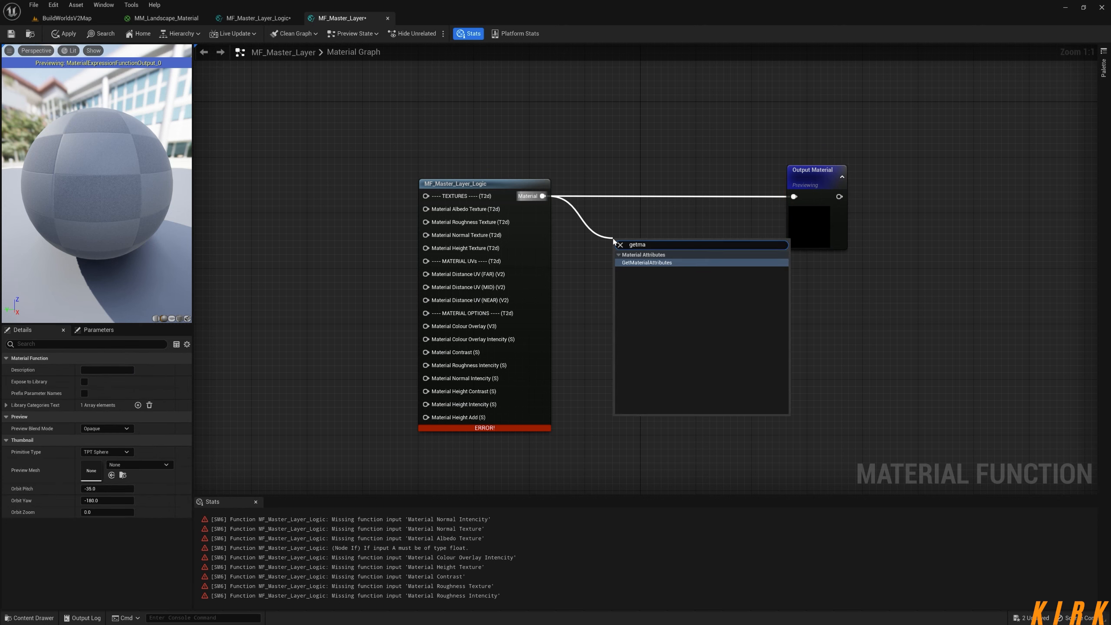
pyautogui.press('Return')
pyautogui.moveTo(650, 251); pyautogui.dragTo(622, 247)
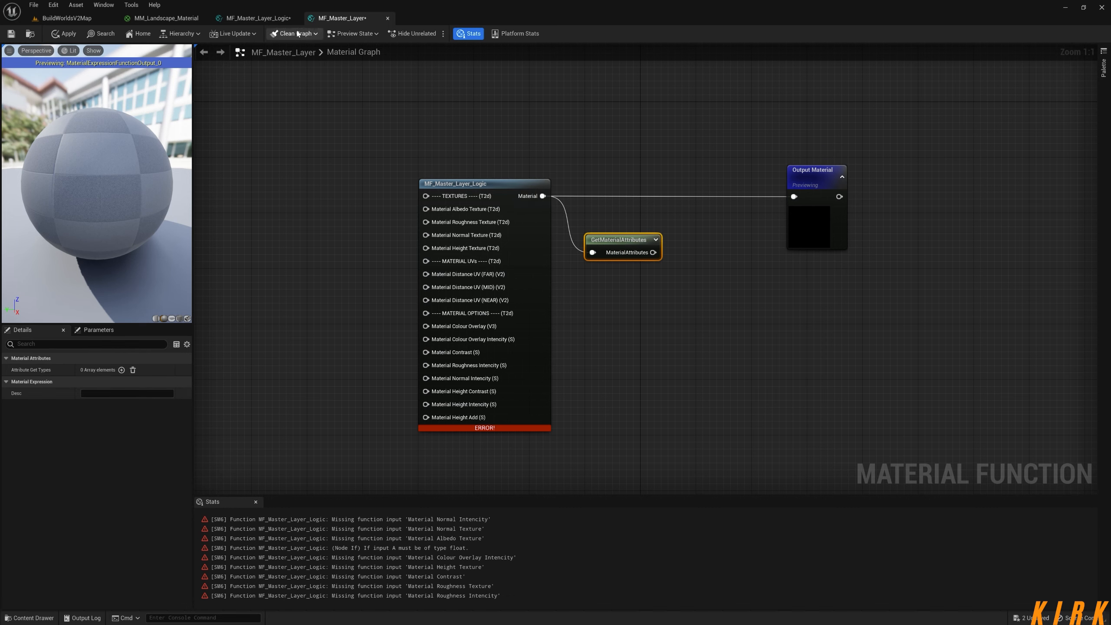
# Check the SetMaterialAttributes inputs in MF_Master_Layer_Logic, and add an Opacity attribute to the GetMaterialAttributes node in MF_Master_Layer
pyautogui.click(279, 17)
pyautogui.moveTo(892, 247); pyautogui.dragTo(532, 276, button='right')
pyautogui.scroll(3, 688, 324)
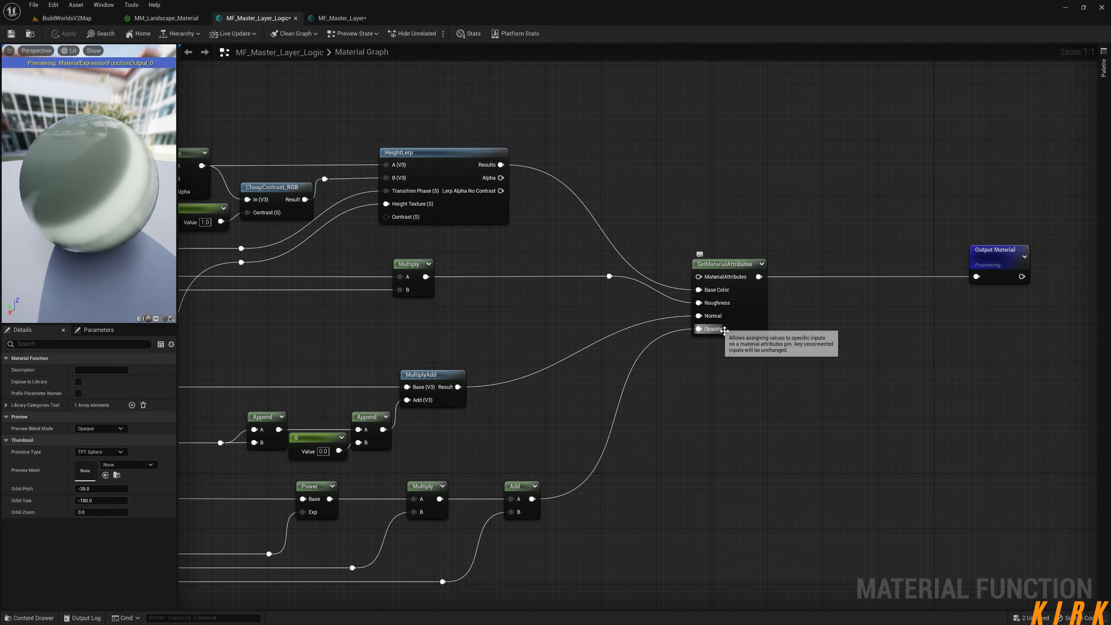
pyautogui.moveTo(719, 332); pyautogui.dragTo(720, 408, button='right')
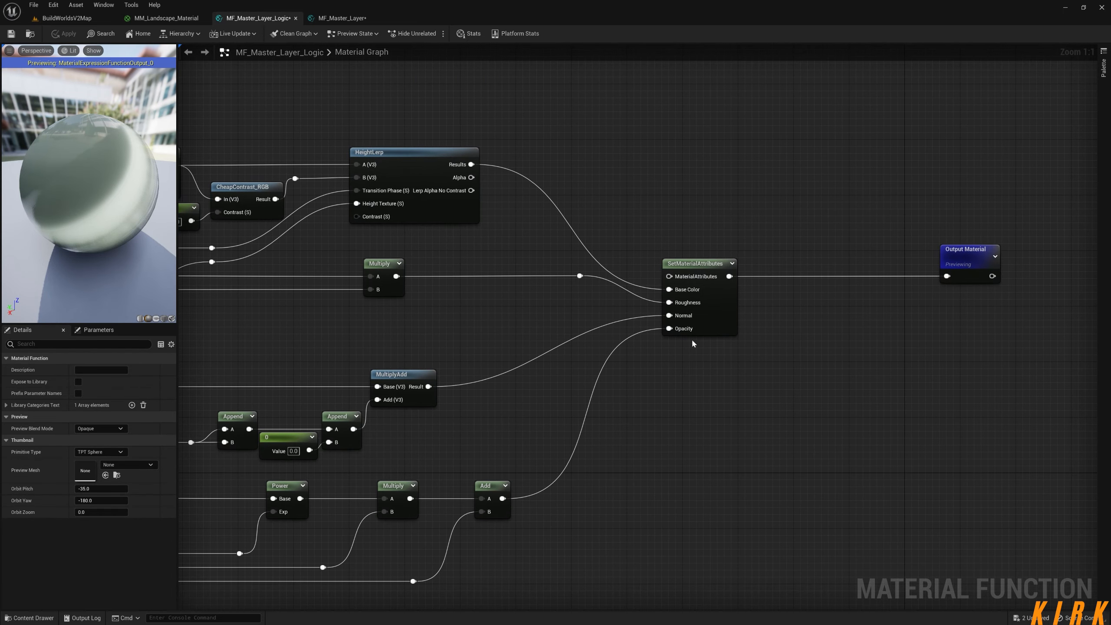
pyautogui.click(340, 18)
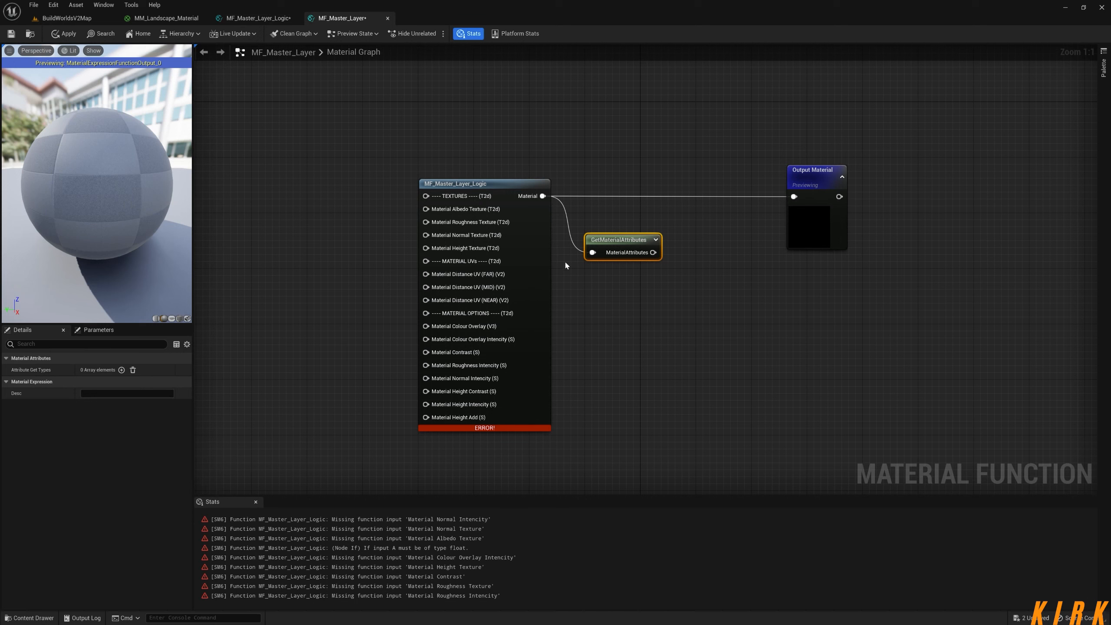
pyautogui.moveTo(609, 257); pyautogui.dragTo(599, 237)
pyautogui.click(122, 370)
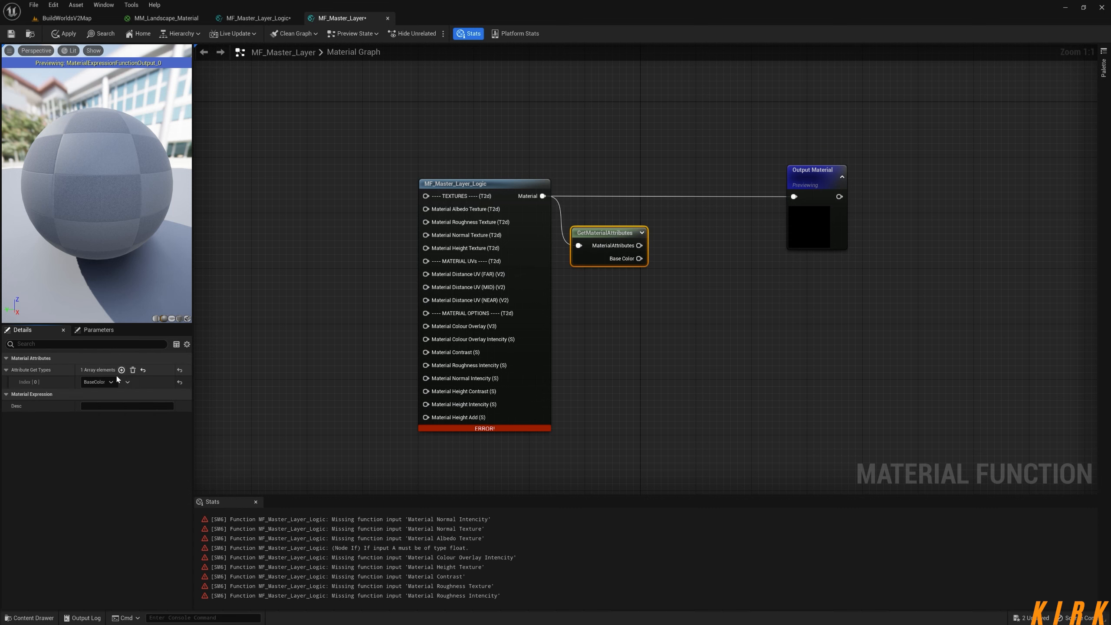
pyautogui.click(112, 383)
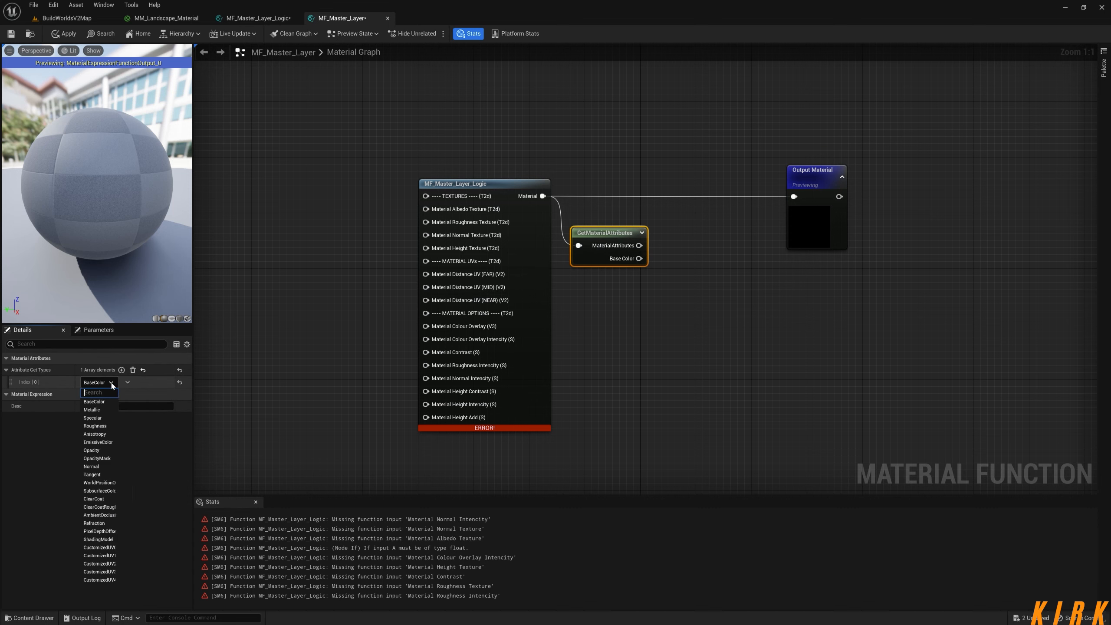
pyautogui.click(105, 450)
# Space out the graph by moving the Output Material node farther right and the GetMaterialAttributes node lower
pyautogui.moveTo(737, 318); pyautogui.dragTo(618, 351, button='right')
pyautogui.moveTo(700, 222); pyautogui.dragTo(769, 221)
pyautogui.moveTo(616, 301); pyautogui.dragTo(557, 274, button='right')
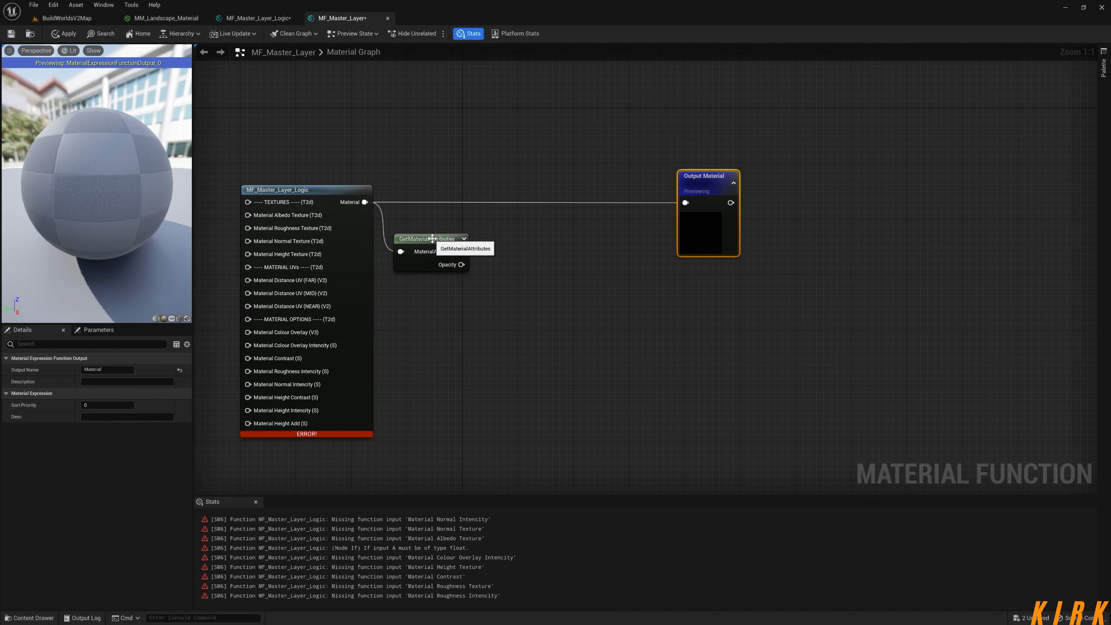
pyautogui.moveTo(455, 270); pyautogui.dragTo(620, 316)
# Duplicate the Output Material node and place the copy directly below the original
pyautogui.click(721, 162)
pyautogui.click(714, 191)
pyautogui.hotkey('ctrl', 'c')
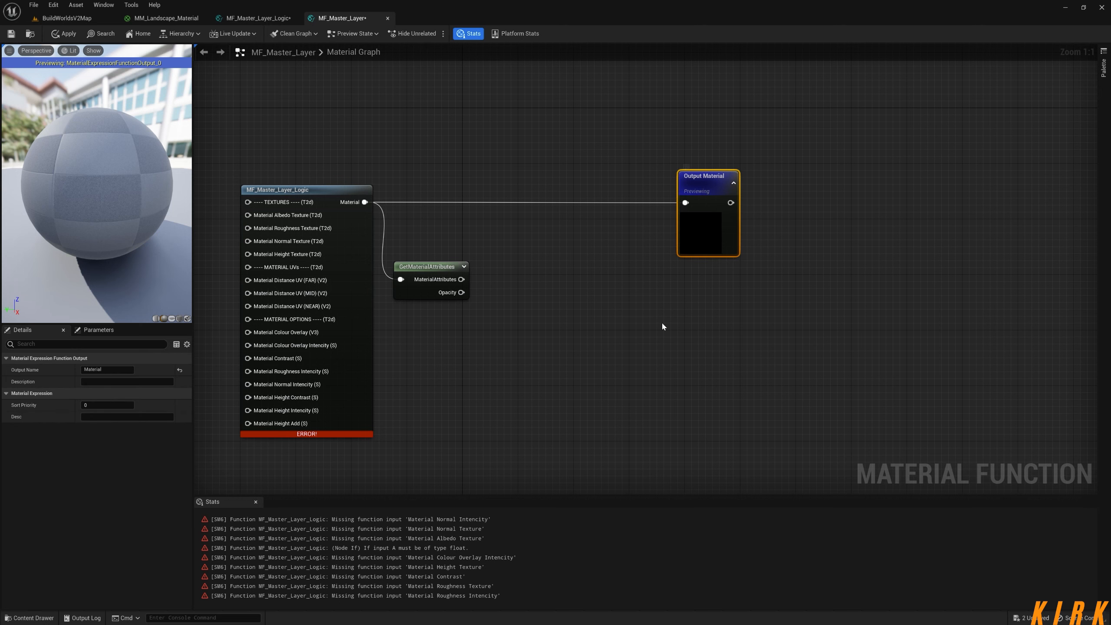
pyautogui.hotkey('ctrl', 'v')
pyautogui.moveTo(687, 324); pyautogui.dragTo(716, 296)
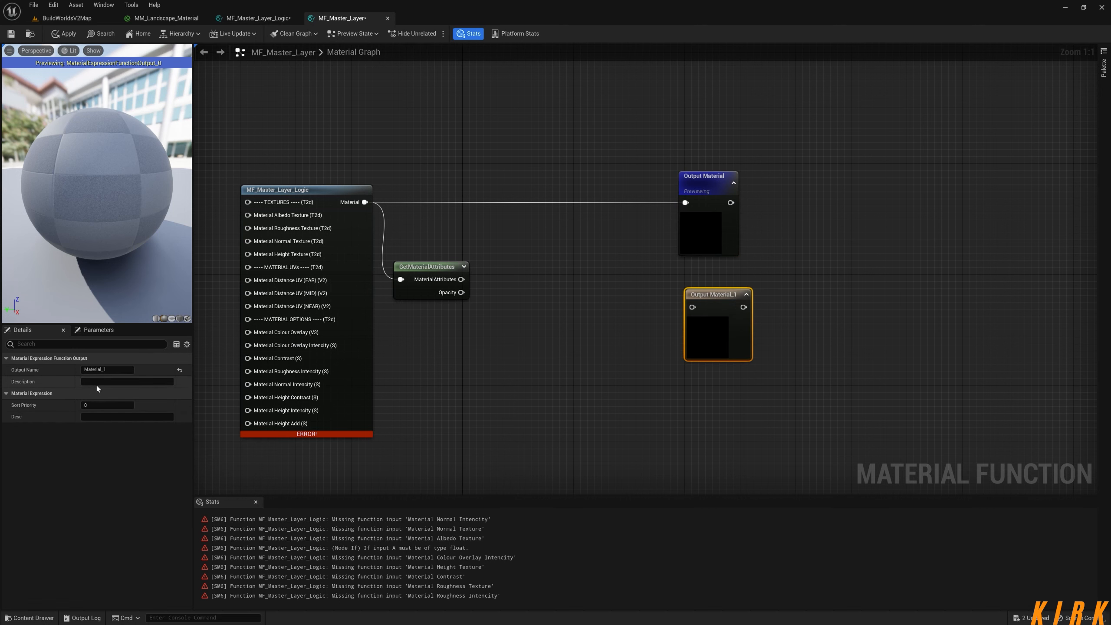
# Name the duplicated output Height with sort priority 1, and align the Output Material node above it
pyautogui.click(107, 370)
pyautogui.write('Height')
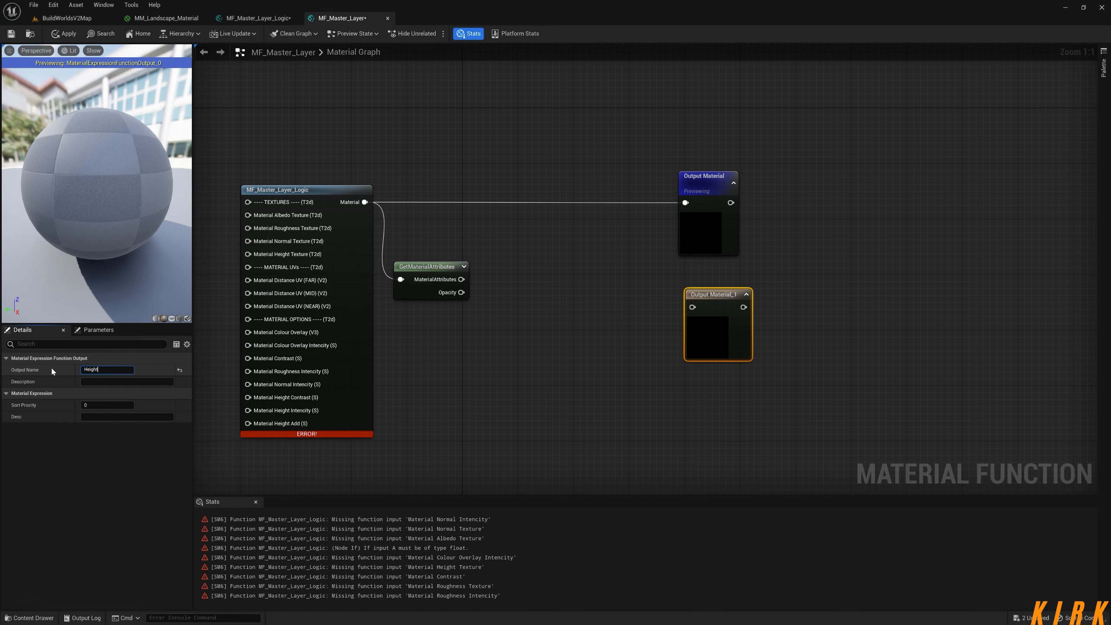
pyautogui.click(103, 405)
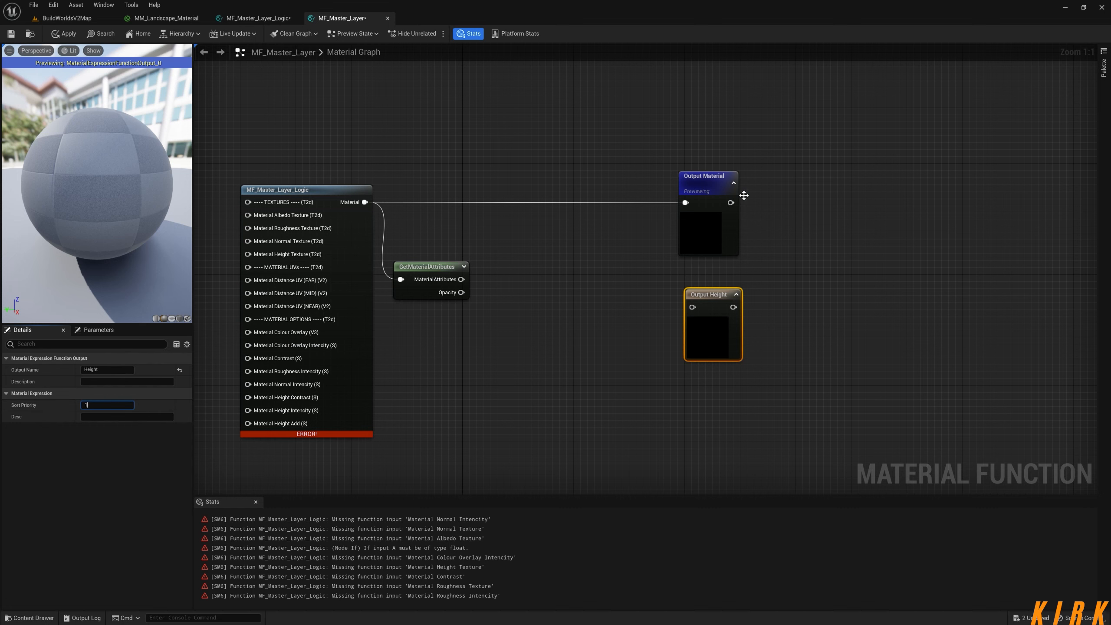
pyautogui.moveTo(718, 178); pyautogui.dragTo(722, 187)
pyautogui.click(610, 272)
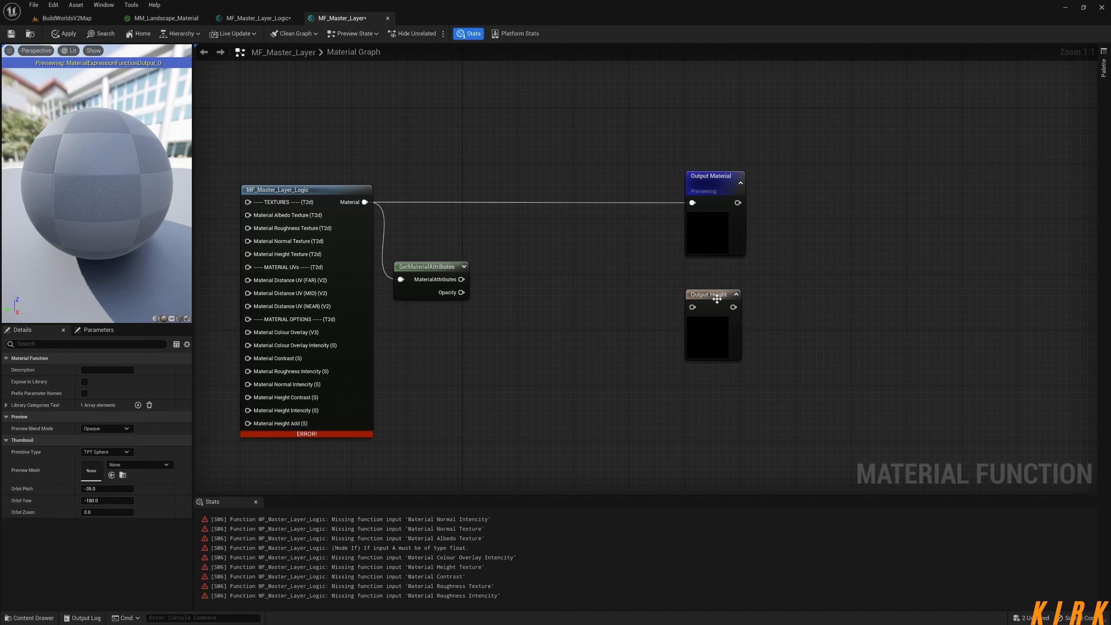
# Collapse the previews of both output nodes, wire the GetMaterialAttributes Opacity to Output Height, and line up the Height node with that pin
pyautogui.click(736, 294)
pyautogui.click(740, 182)
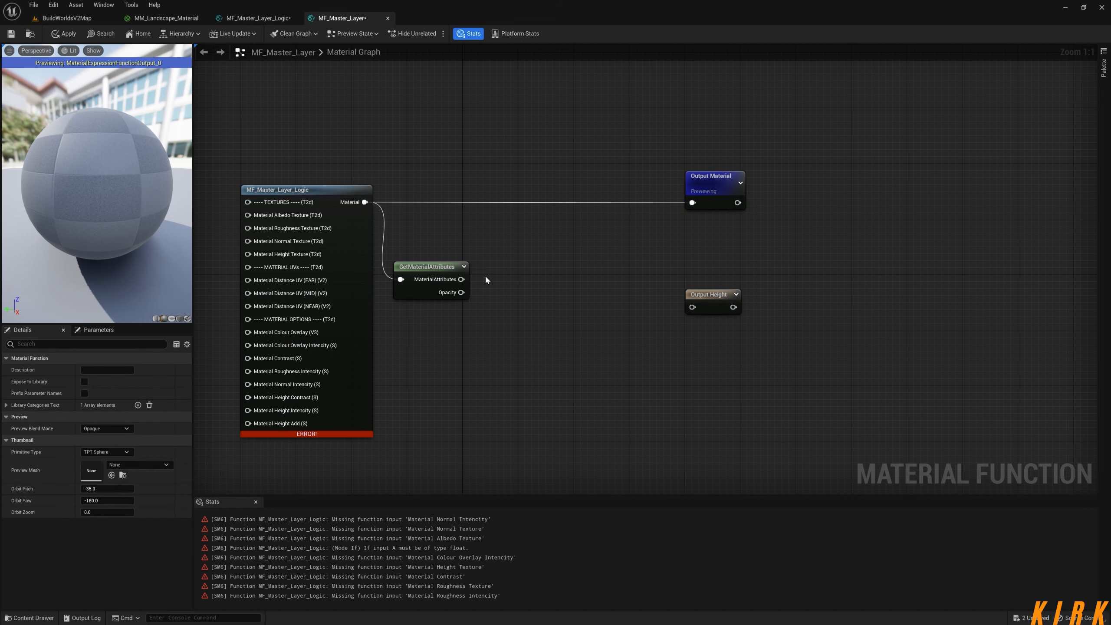
pyautogui.moveTo(462, 293); pyautogui.dragTo(710, 279)
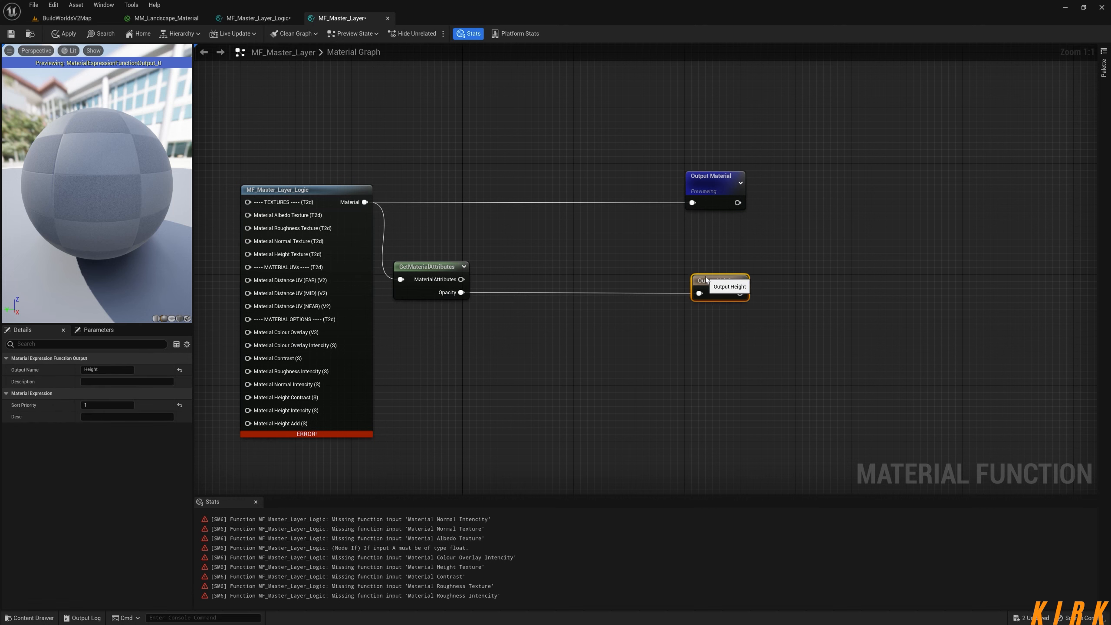
# After checking the height wiring in MF_Master_Layer_Logic, insert a ComponentMask with only R enabled between Opacity and Output Height in MF_Master_Layer
pyautogui.click(272, 15)
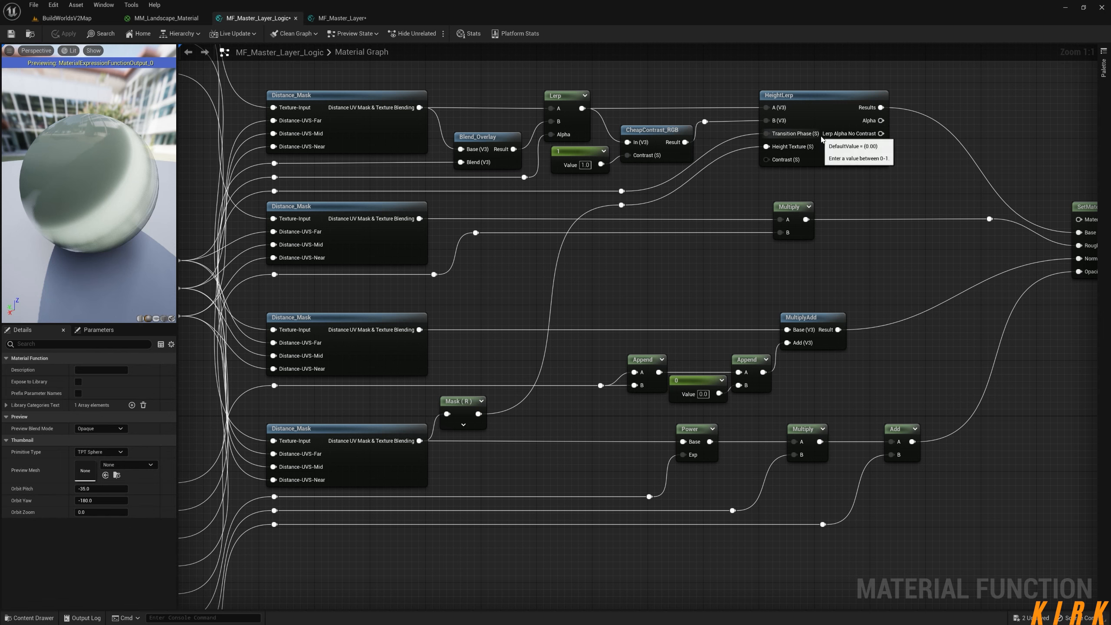
pyautogui.moveTo(902, 193); pyautogui.dragTo(752, 164, button='right')
pyautogui.click(331, 19)
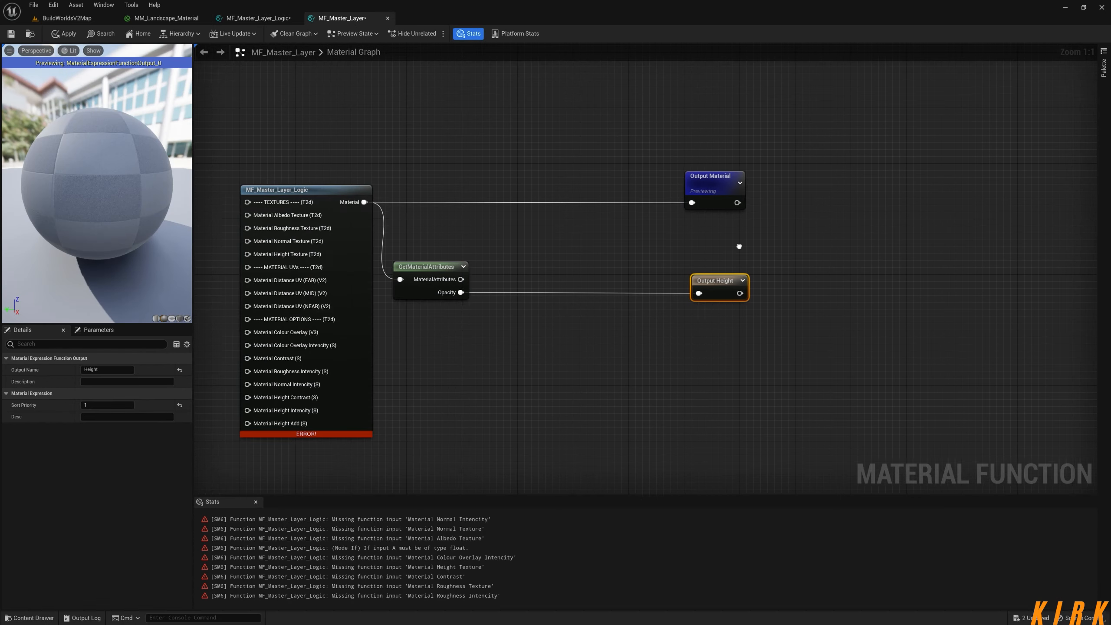
pyautogui.moveTo(474, 304); pyautogui.dragTo(411, 263, button='right')
pyautogui.moveTo(399, 252); pyautogui.dragTo(494, 333)
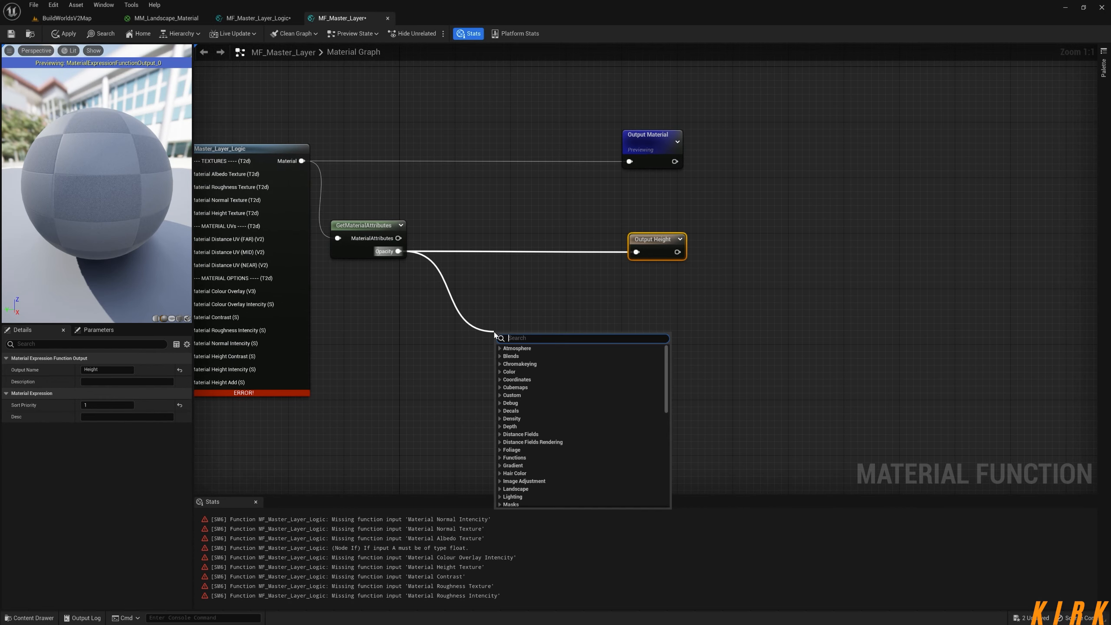
pyautogui.write('mask')
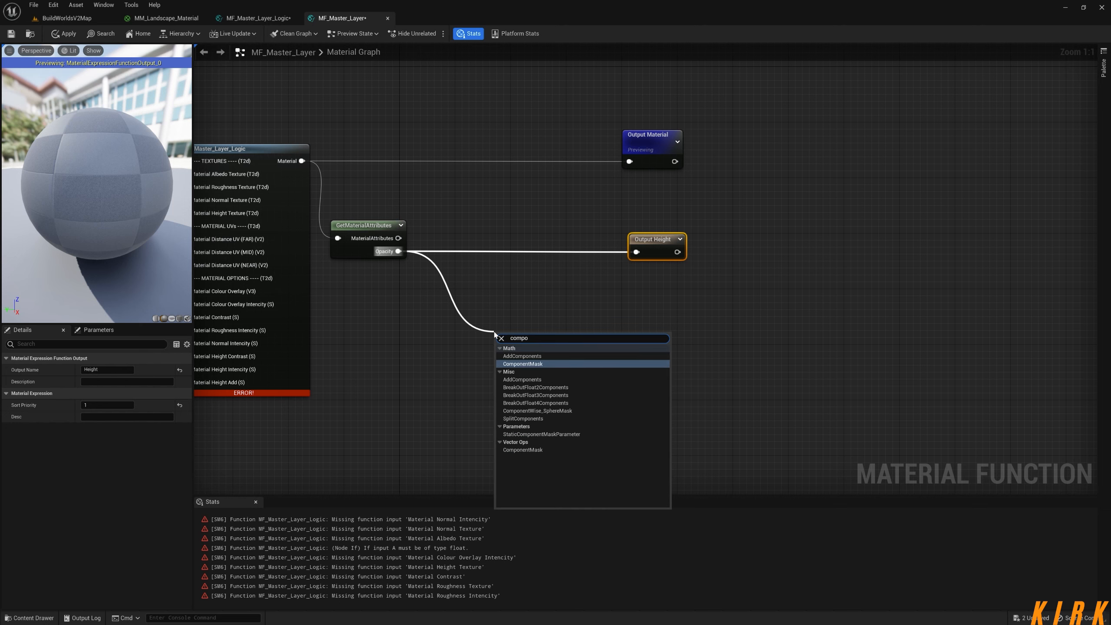
pyautogui.press('Return')
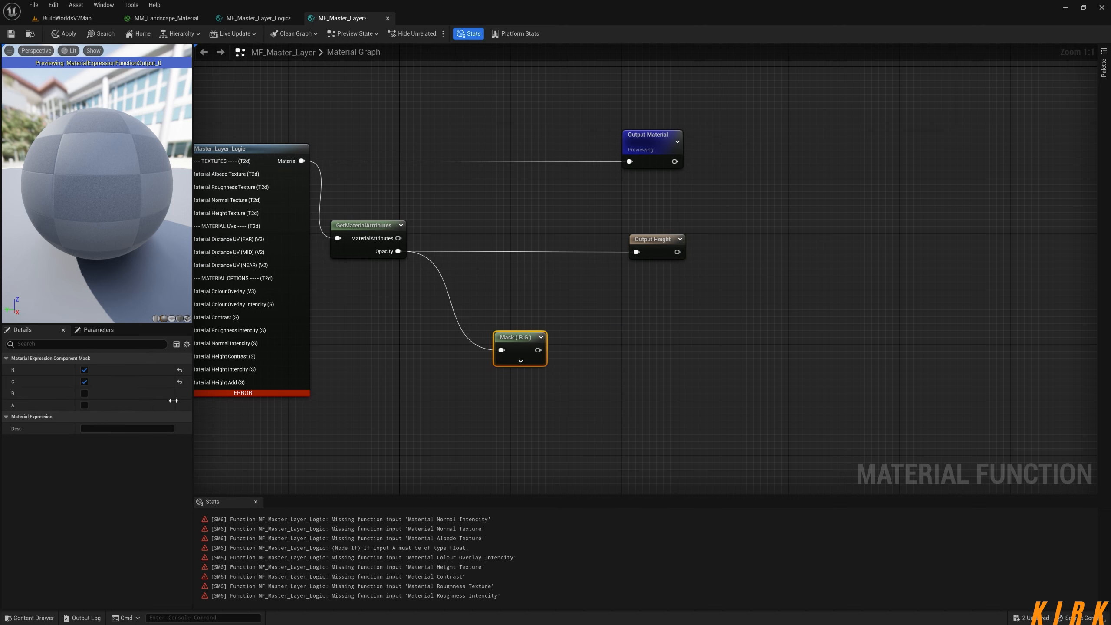
pyautogui.click(85, 382)
pyautogui.moveTo(507, 323); pyautogui.dragTo(636, 252)
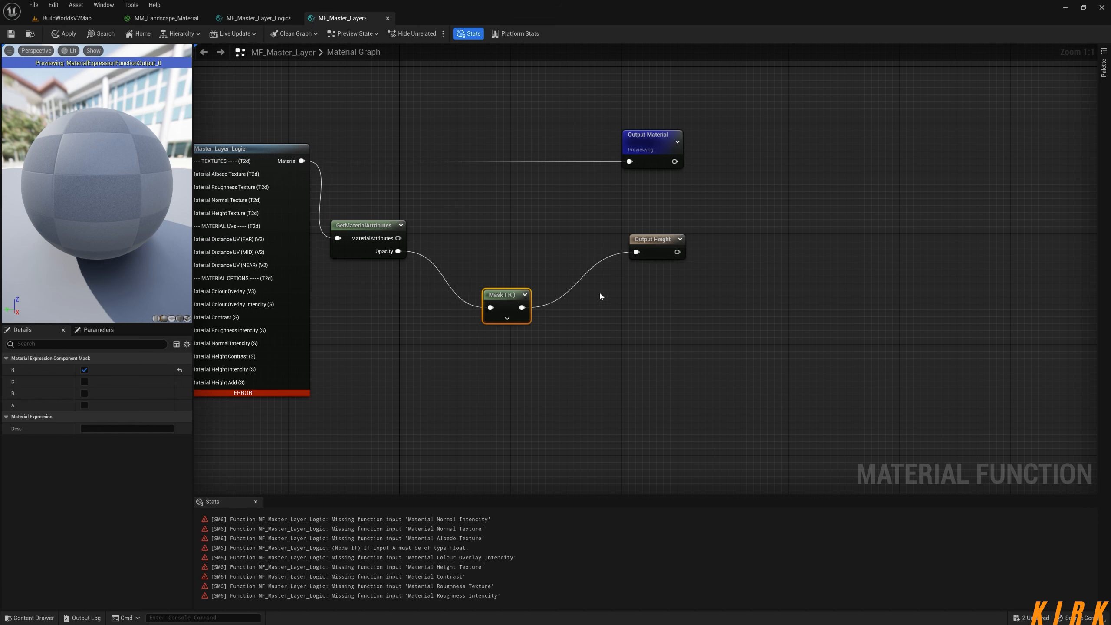
pyautogui.moveTo(503, 295); pyautogui.dragTo(454, 237)
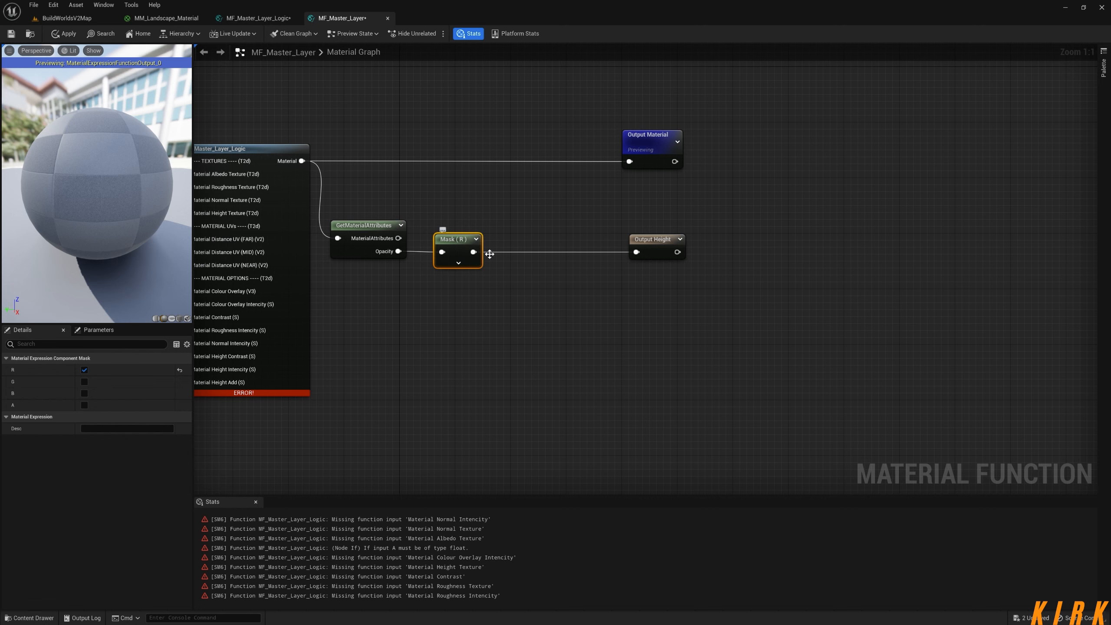
pyautogui.moveTo(614, 319); pyautogui.dragTo(535, 336, button='right')
# Expand the previews of the Output Height and Output Material nodes, and hide the material statistics
pyautogui.click(601, 256)
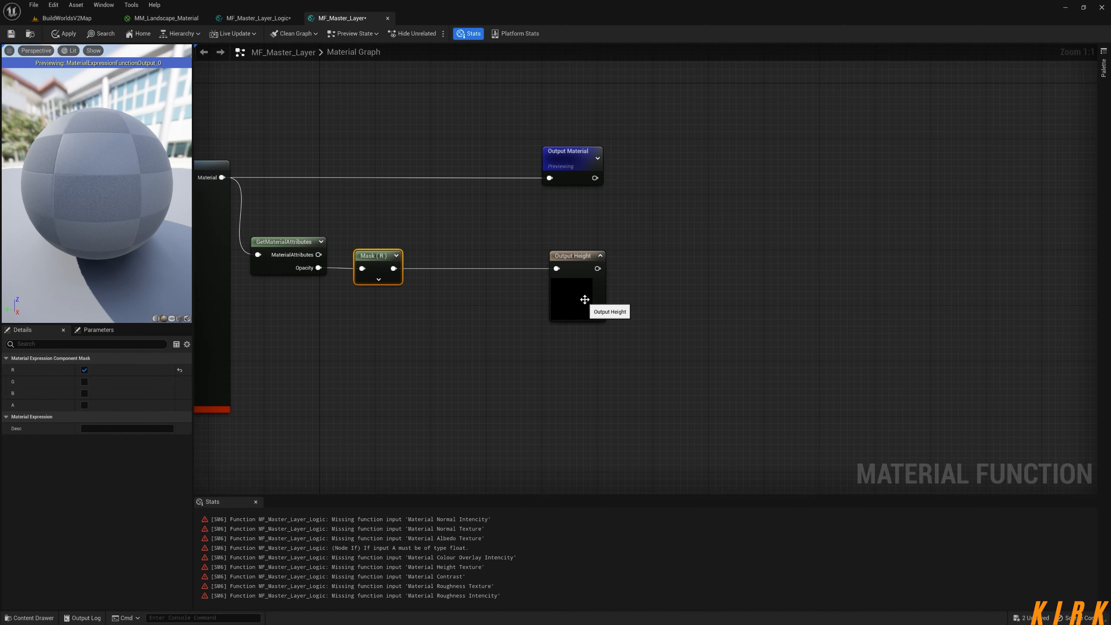
pyautogui.click(598, 158)
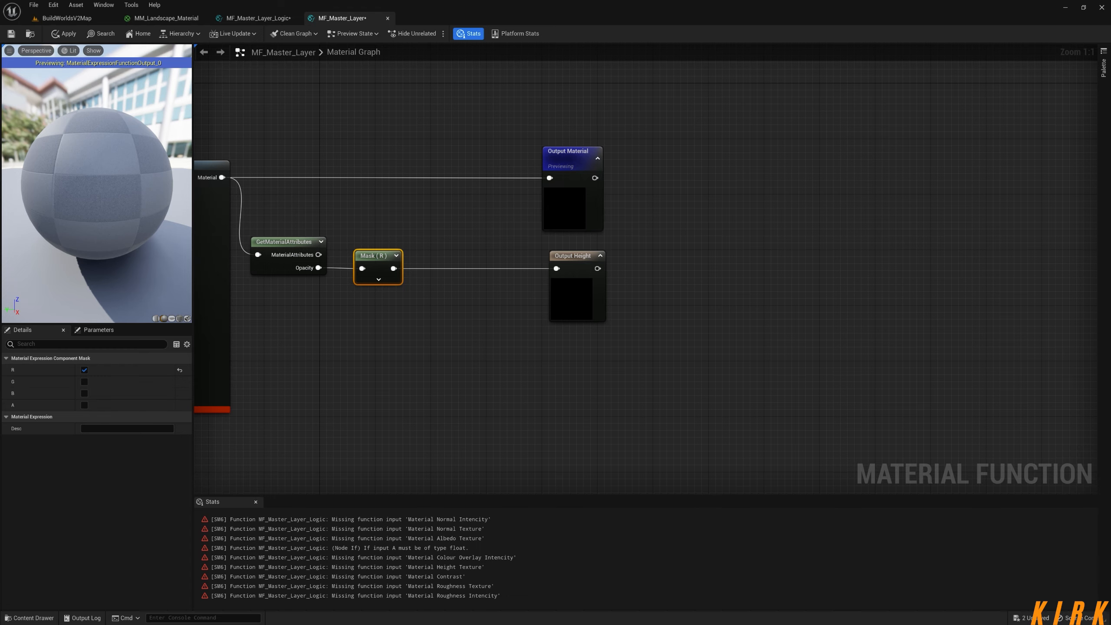
pyautogui.press('Home')
pyautogui.moveTo(559, 297); pyautogui.dragTo(574, 258, button='right')
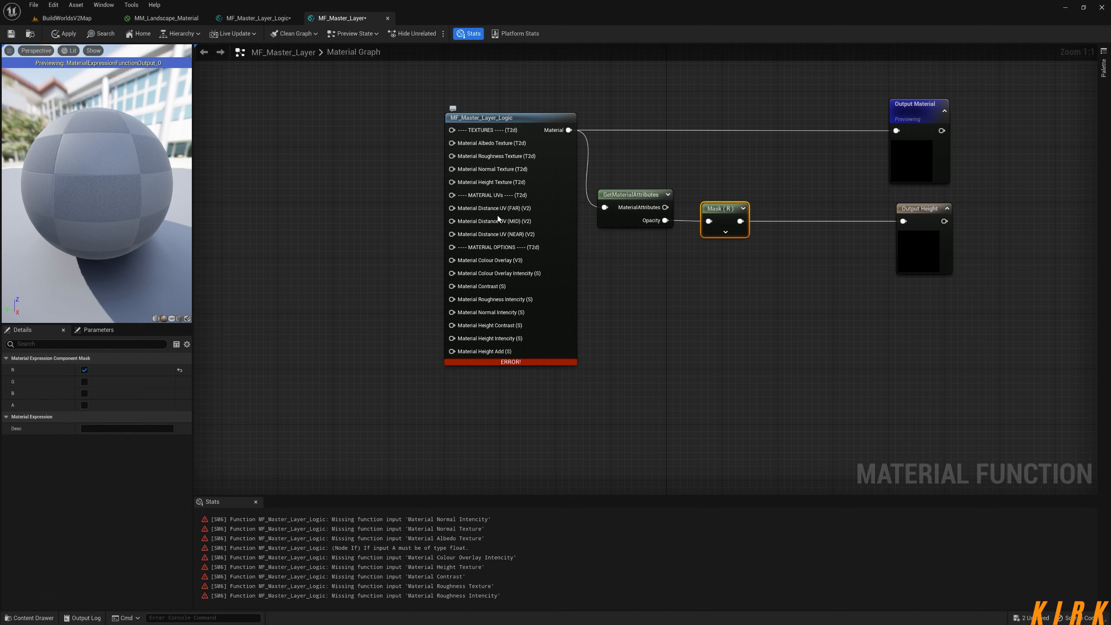
pyautogui.click(469, 34)
pyautogui.press('Home')
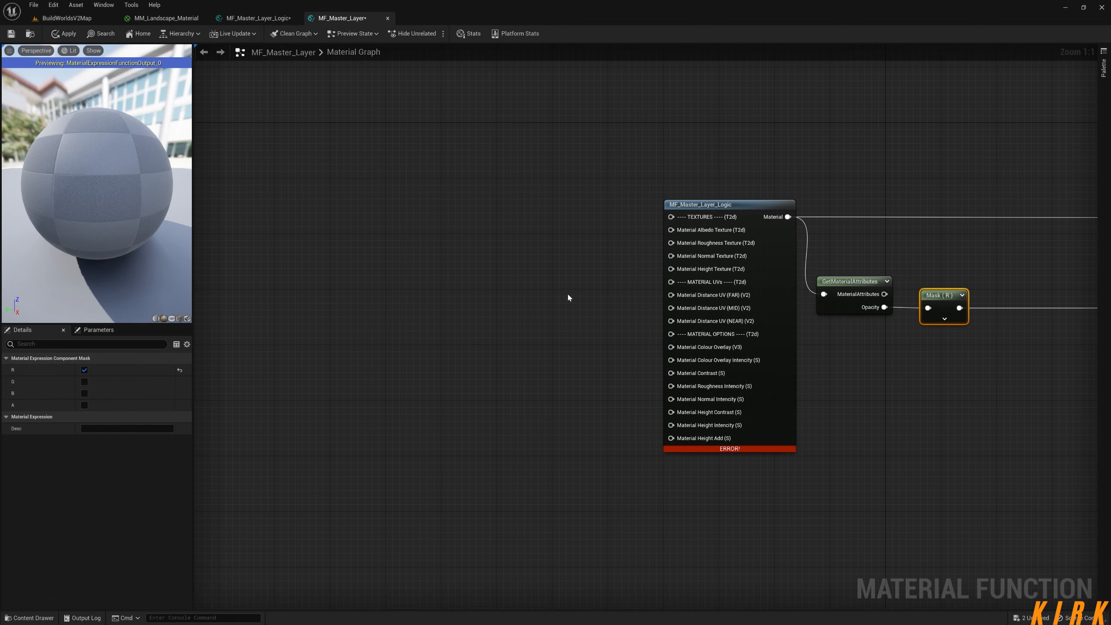
pyautogui.moveTo(568, 298); pyautogui.dragTo(481, 259, button='right')
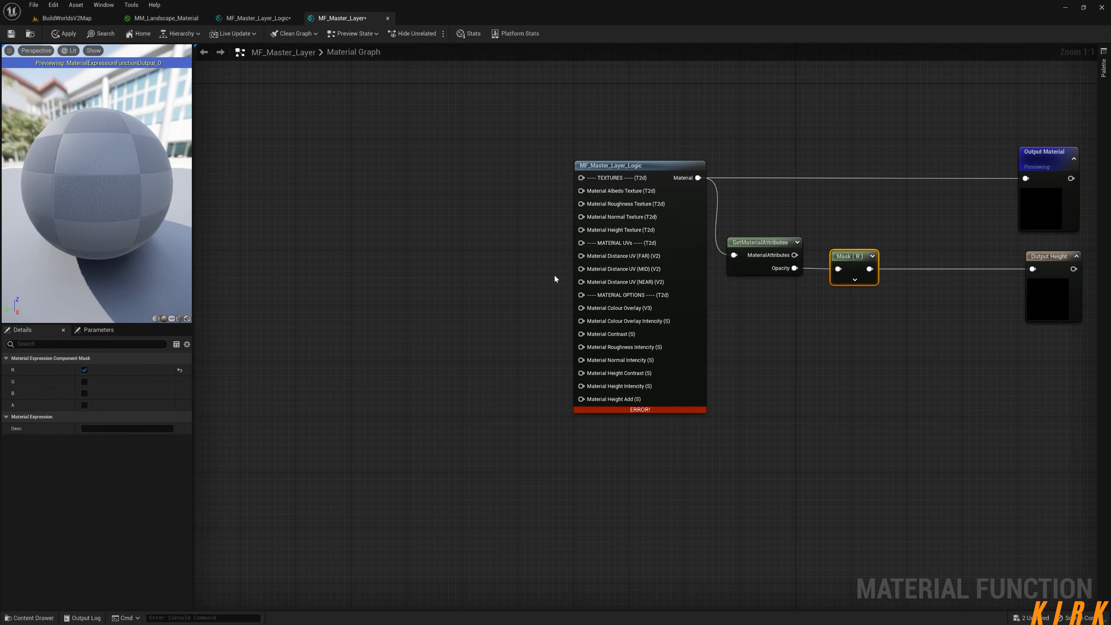
pyautogui.moveTo(416, 314); pyautogui.dragTo(469, 383, button='right')
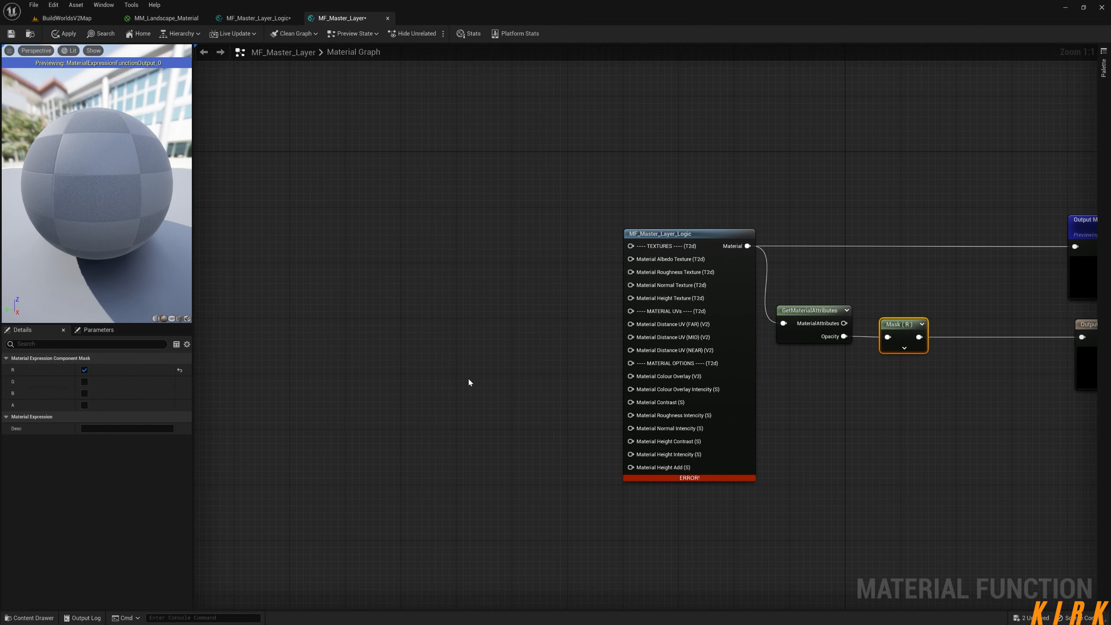
pyautogui.click(562, 355)
pyautogui.moveTo(525, 353); pyautogui.dragTo(427, 327, button='right')
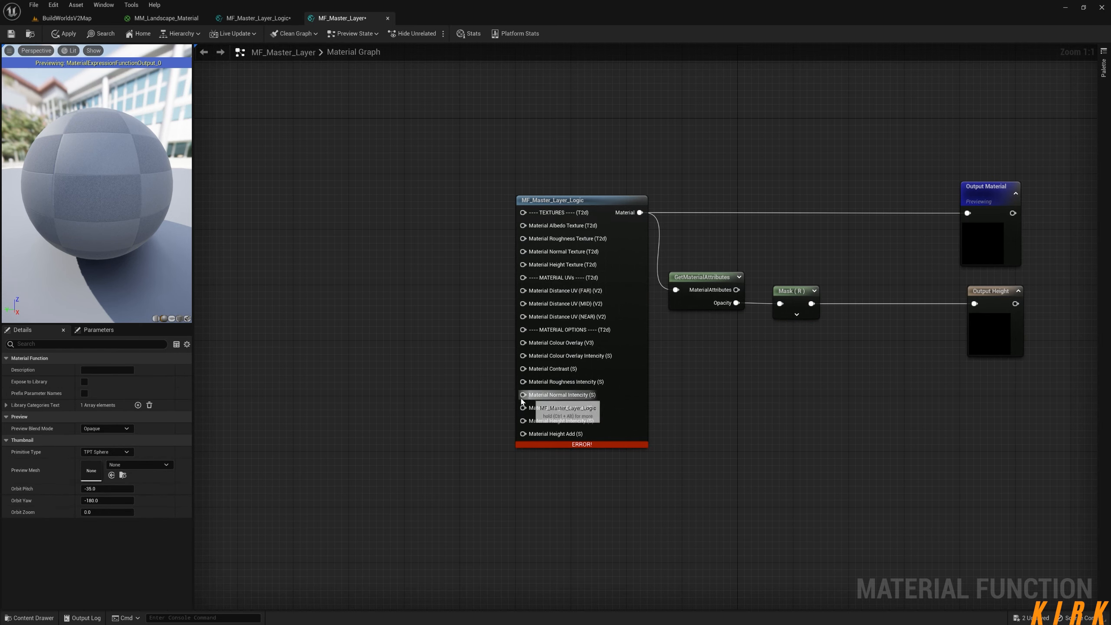
pyautogui.moveTo(420, 285); pyautogui.dragTo(454, 313, button='right')
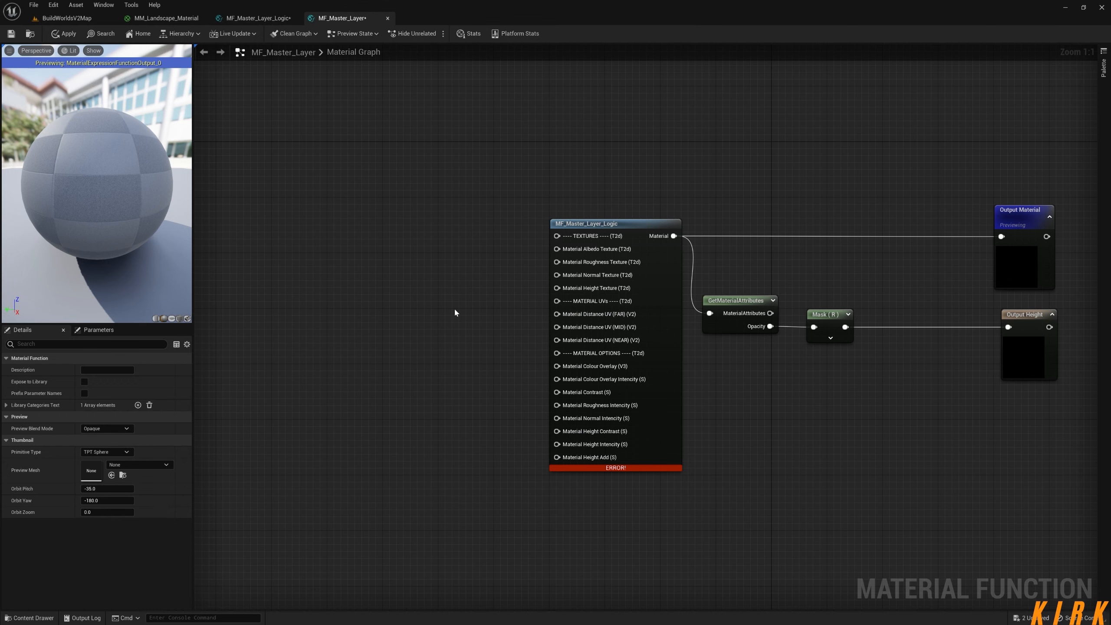
pyautogui.moveTo(486, 293); pyautogui.dragTo(462, 316, button='right')
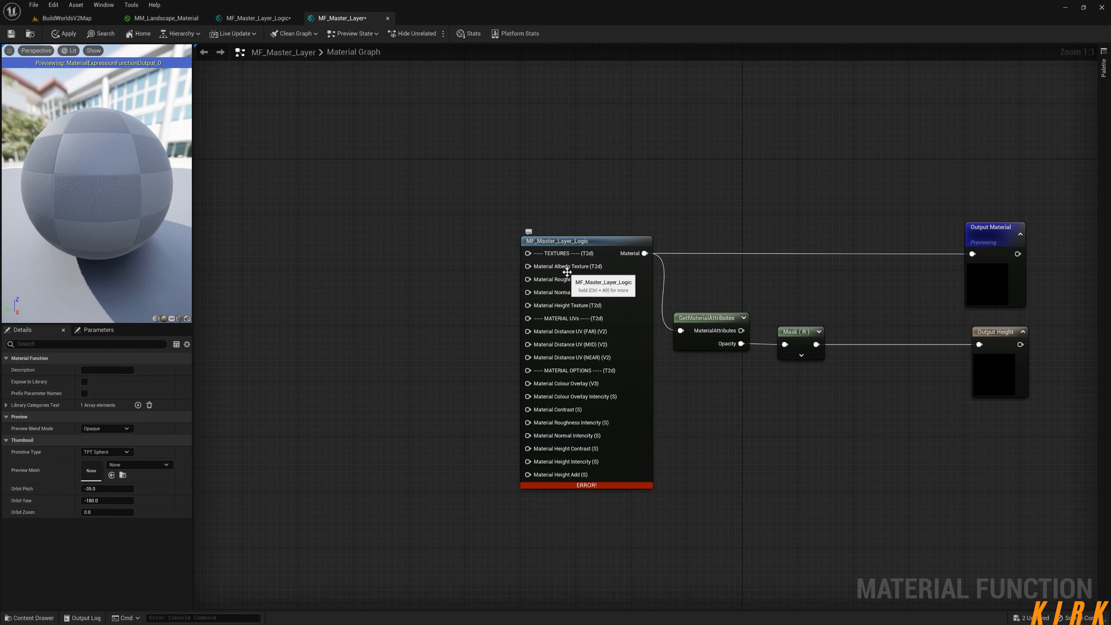
pyautogui.moveTo(558, 272); pyautogui.dragTo(612, 257, button='right')
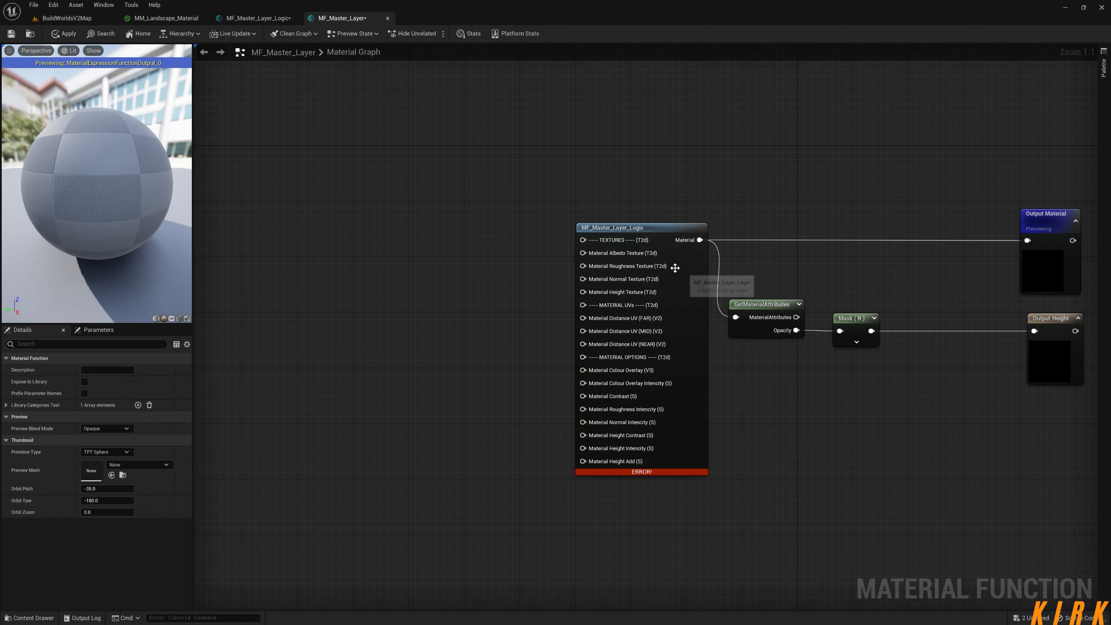
pyautogui.rightClick(614, 258)
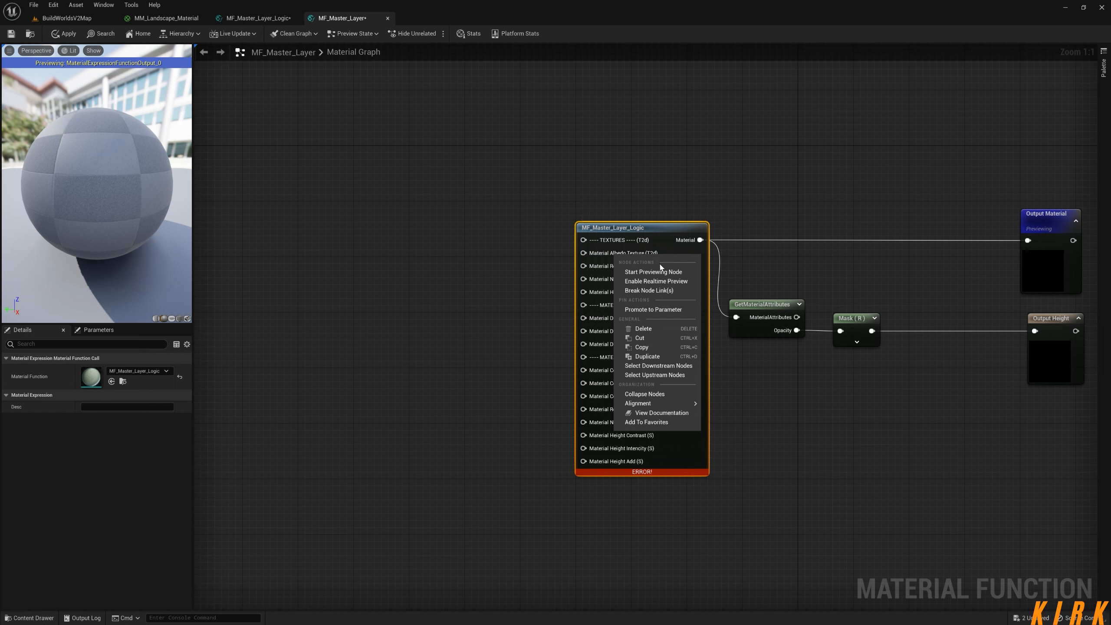
pyautogui.click(653, 309)
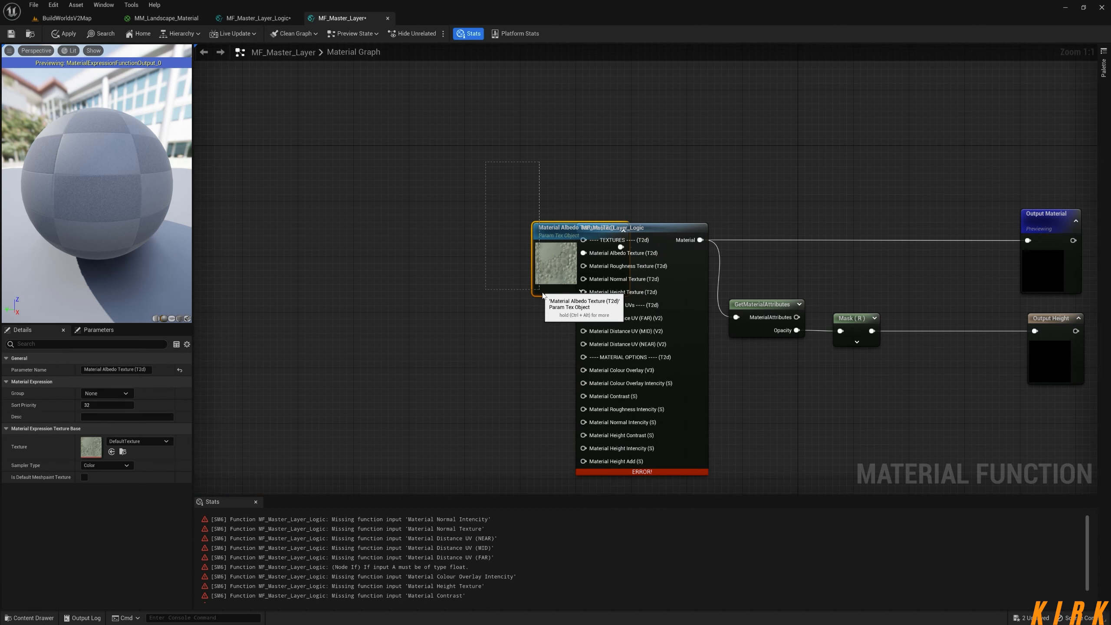
pyautogui.press('Delete')
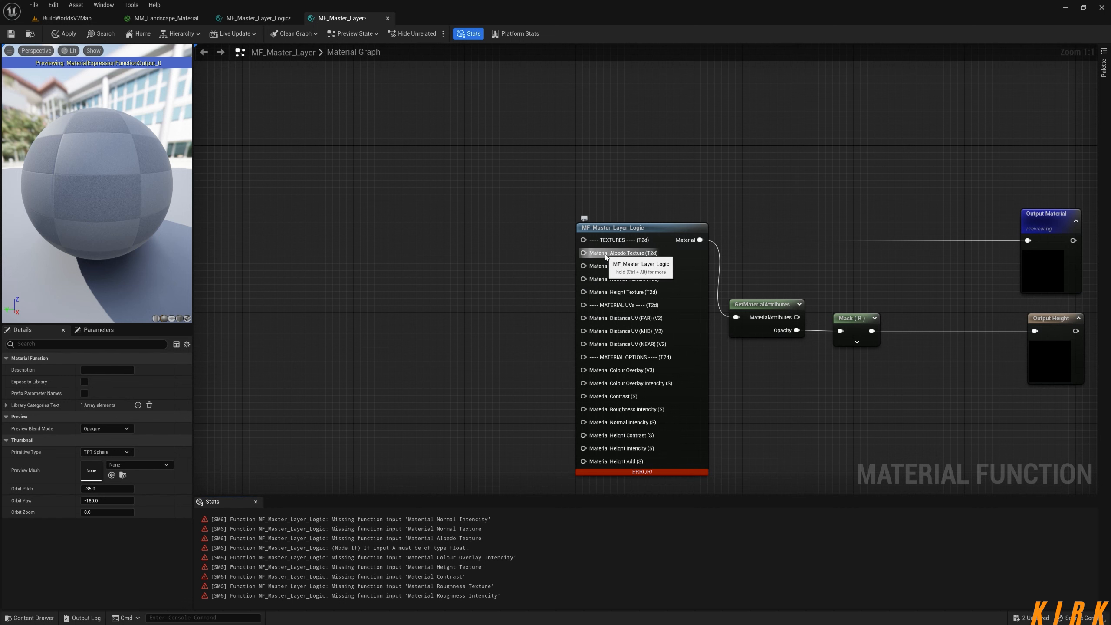
# Promote the Material Albedo Texture input of MF_Master_Layer_Logic to a parameter and name it Material Albedo Texture, without the (T2d) suffix
pyautogui.rightClick(631, 256)
pyautogui.click(645, 309)
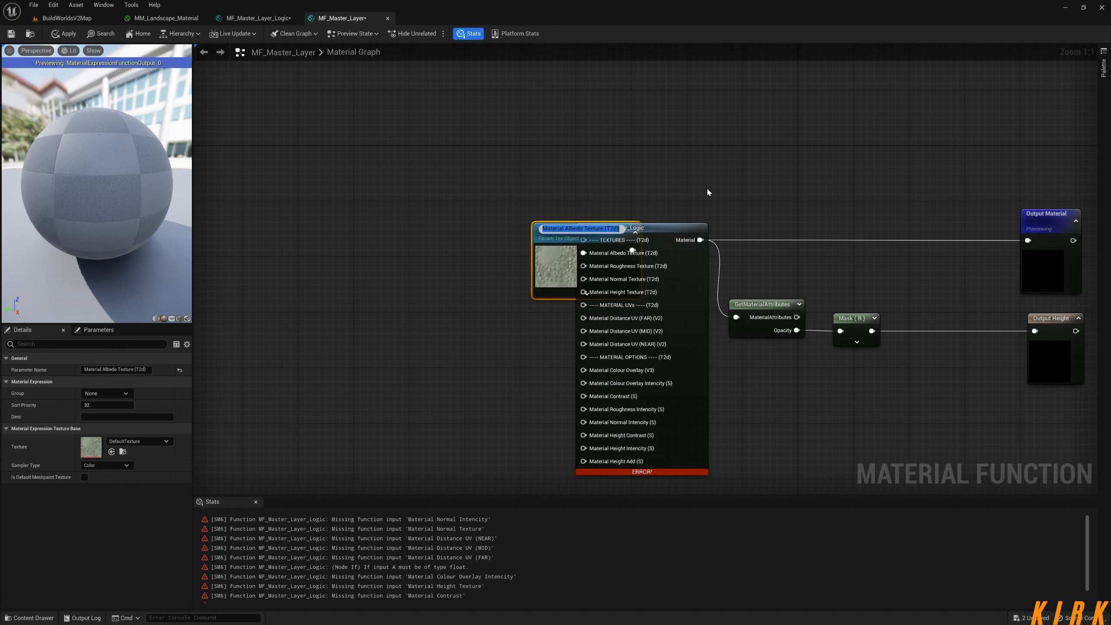
pyautogui.press('Right')
pyautogui.press('BackSpace')
pyautogui.press('BackSpace')
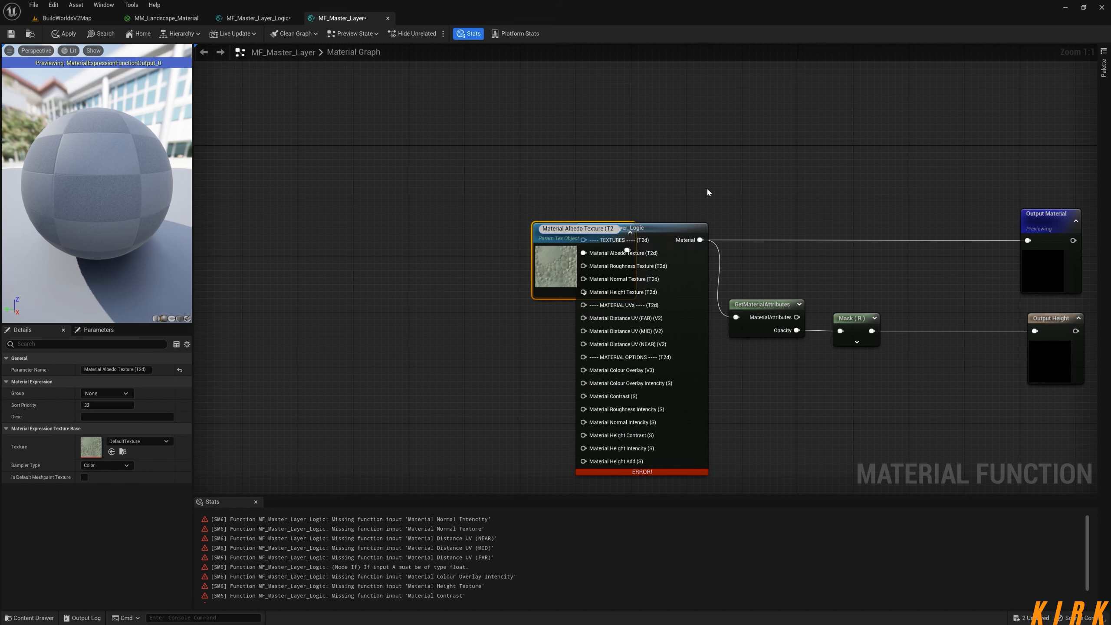
pyautogui.press('BackSpace')
pyautogui.press('BackSpace')
pyautogui.press('BackSpace')
pyautogui.press('BackSpace')
pyautogui.click(487, 175)
# Move the Material Albedo Texture parameter well to the upper left of the MF_Master_Layer_Logic node
pyautogui.moveTo(550, 224); pyautogui.dragTo(227, 113)
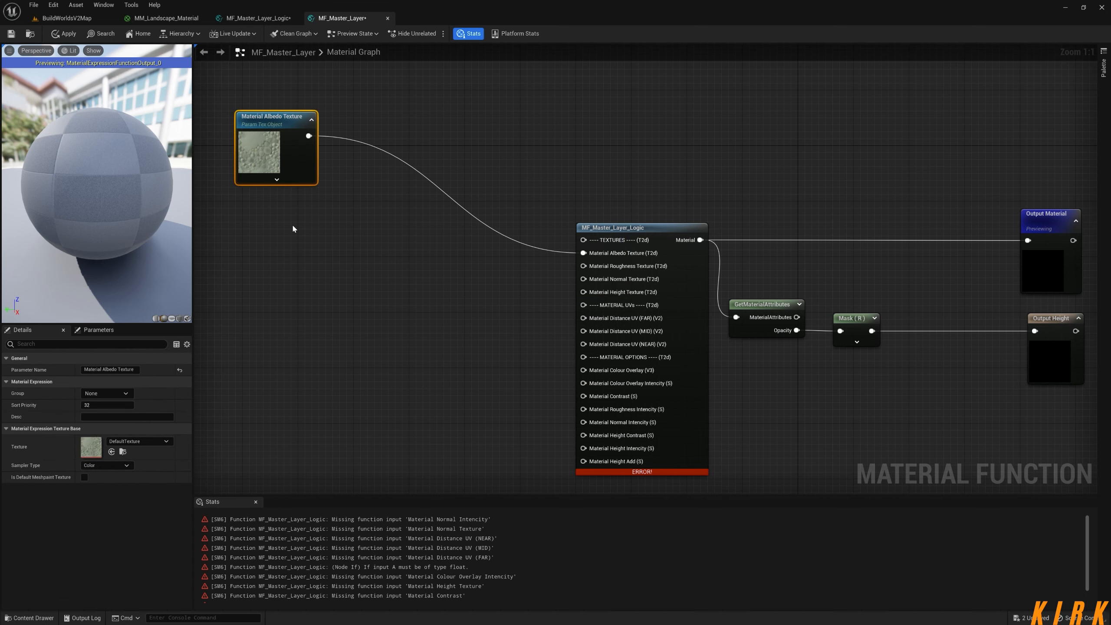
pyautogui.moveTo(292, 228); pyautogui.dragTo(426, 275, button='right')
pyautogui.moveTo(416, 175); pyautogui.dragTo(345, 126)
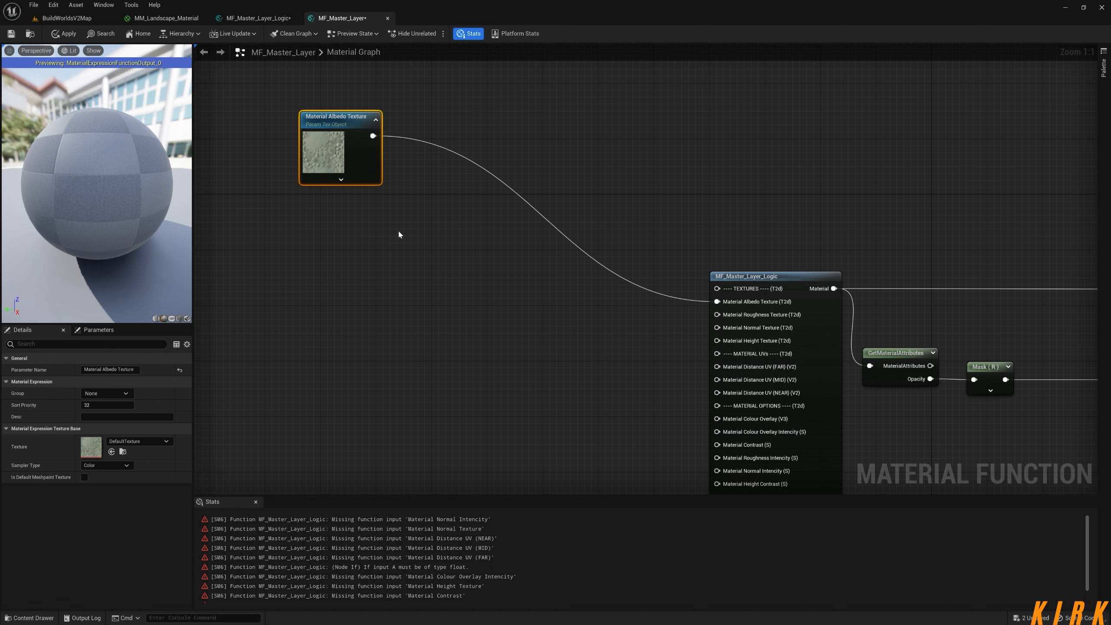
pyautogui.moveTo(400, 233); pyautogui.dragTo(436, 250, button='right')
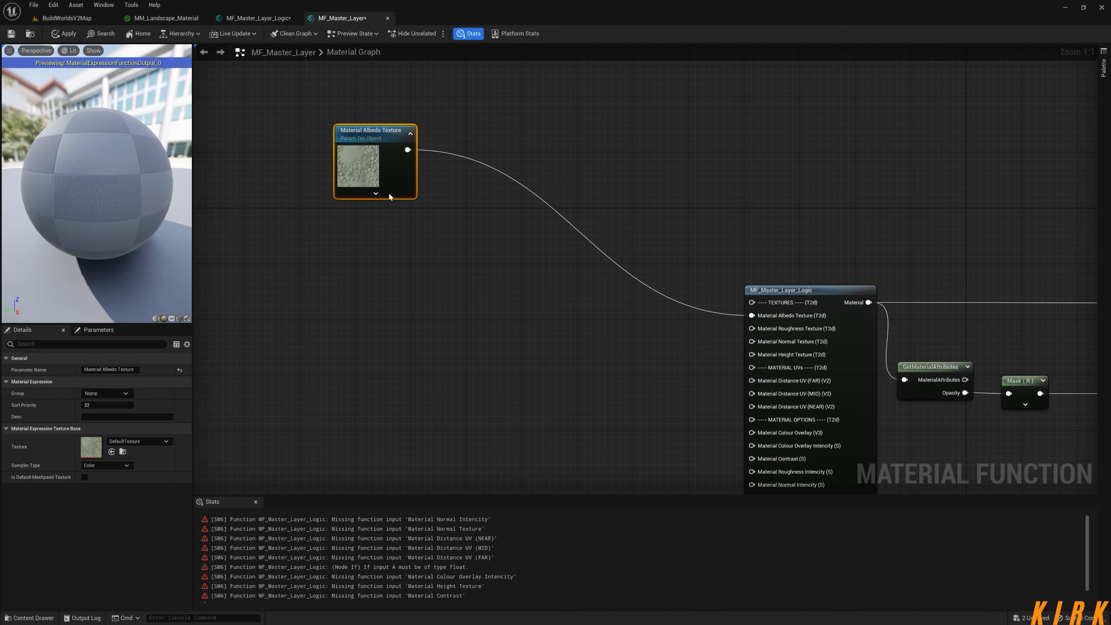
# Promote the Material Roughness Texture input to a parameter named Material Roughness Texture and place it directly below the albedo parameter
pyautogui.rightClick(787, 328)
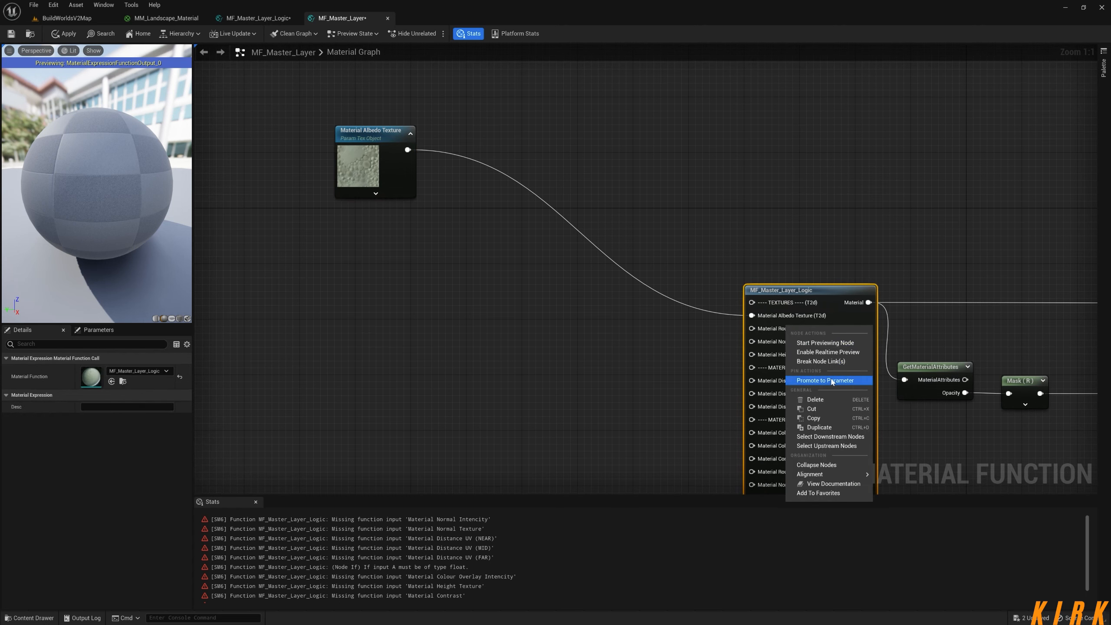
pyautogui.click(831, 380)
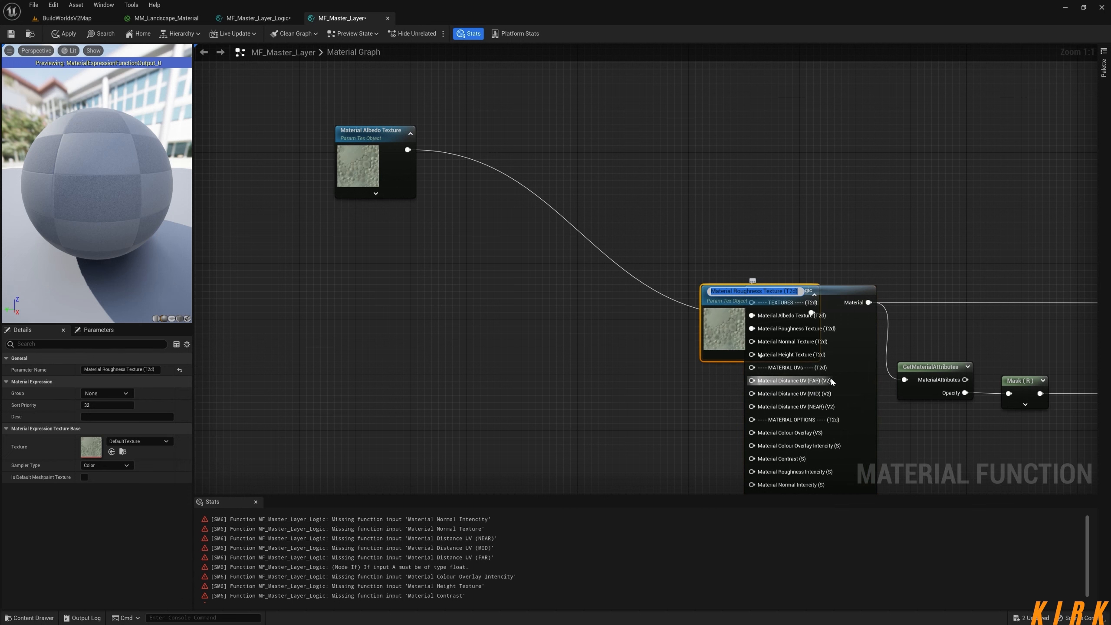
pyautogui.press('Right')
pyautogui.press('BackSpace')
pyautogui.press('BackSpace')
pyautogui.press('BackSpace')
pyautogui.press('BackSpace')
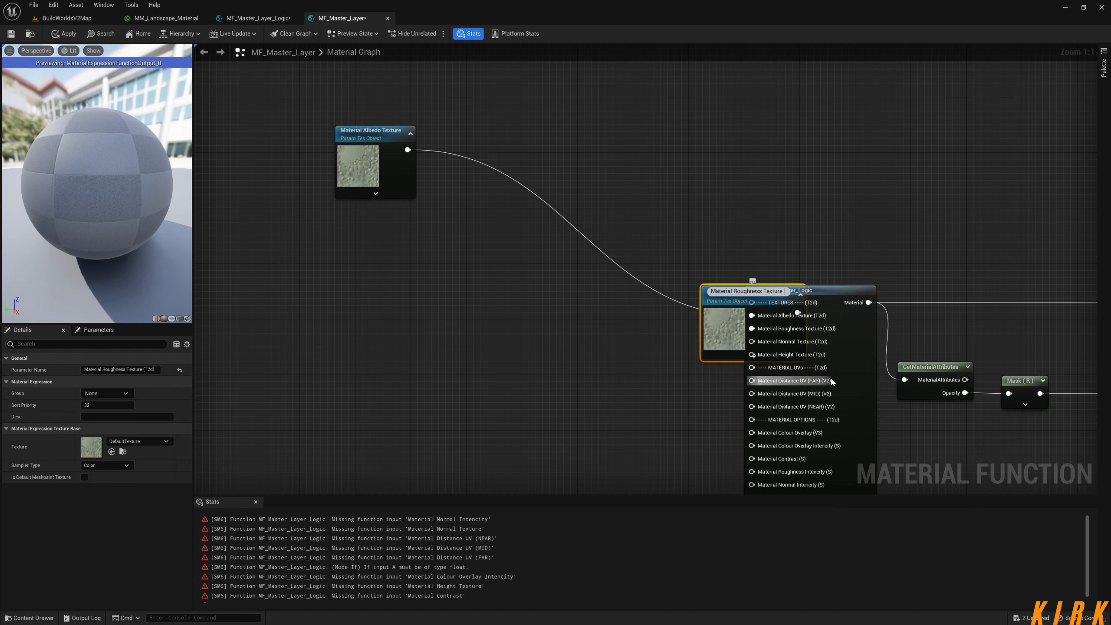
pyautogui.press('Return')
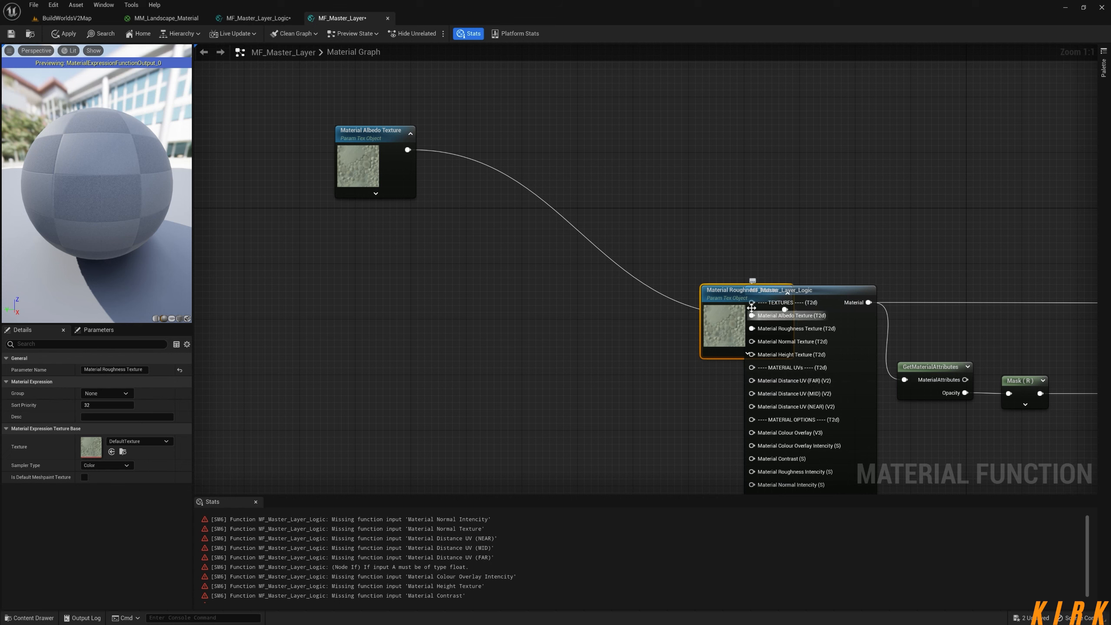
pyautogui.moveTo(727, 301); pyautogui.dragTo(362, 217)
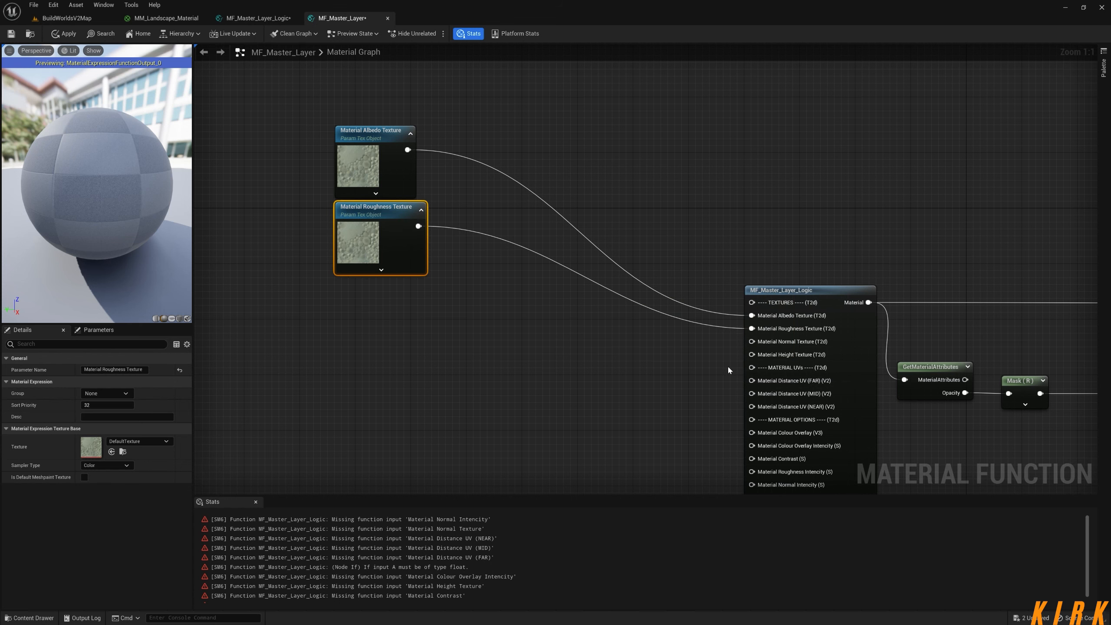
# Promote the Material Normal Texture input to a parameter named Material Normal Texture and place it directly below the roughness parameter
pyautogui.rightClick(770, 343)
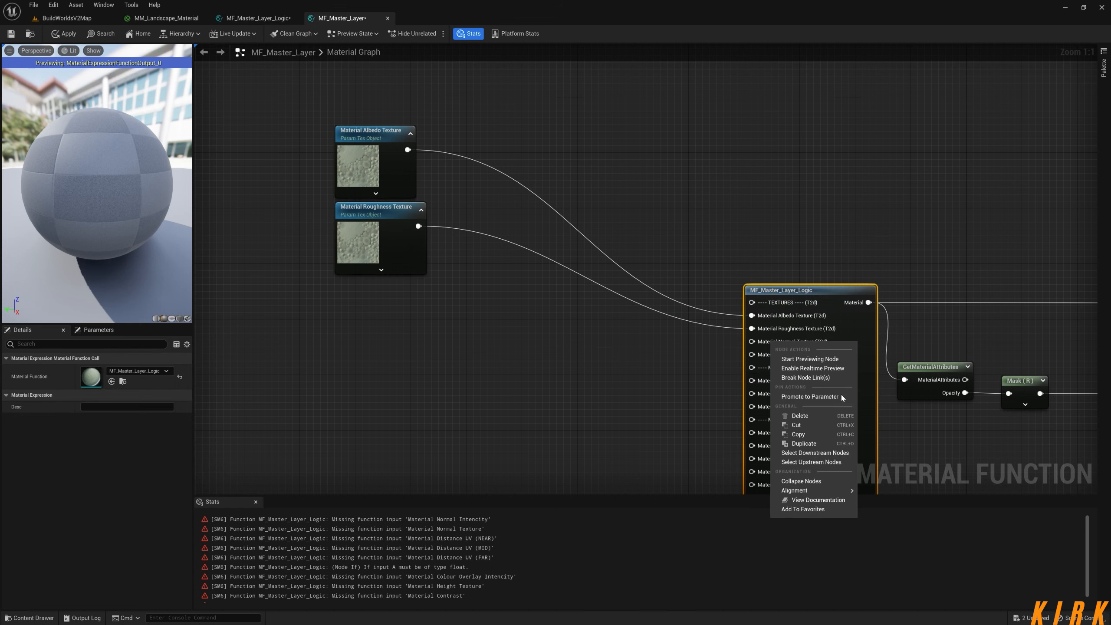
pyautogui.click(810, 396)
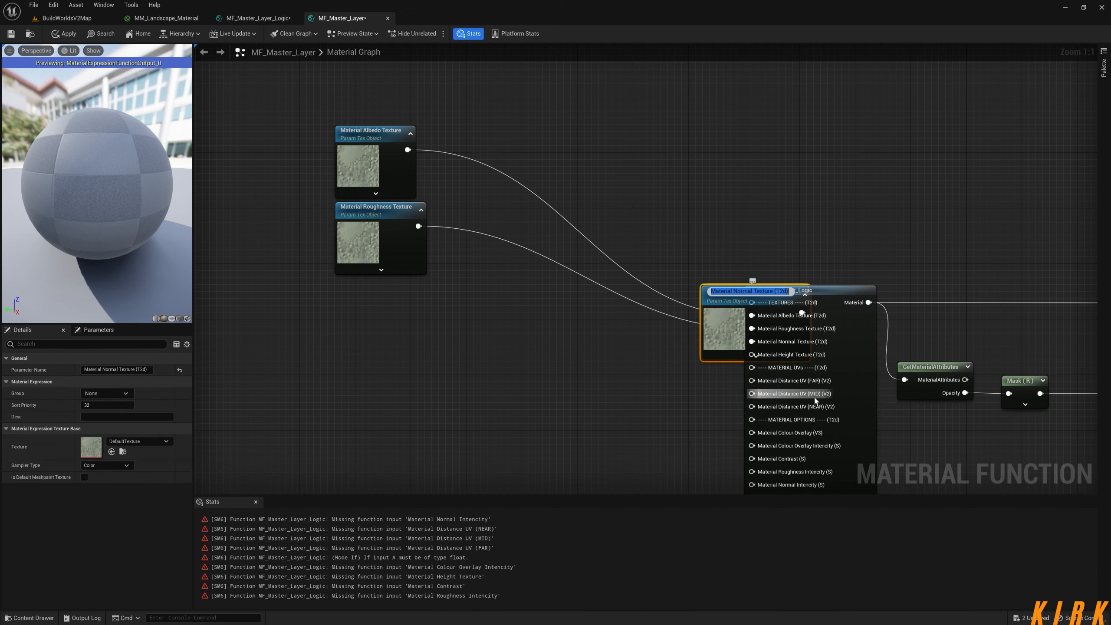
pyautogui.press('End')
pyautogui.press('BackSpace')
pyautogui.press('BackSpace')
pyautogui.press('BackSpace')
pyautogui.press('BackSpace')
pyautogui.press('BackSpace')
pyautogui.press('BackSpace')
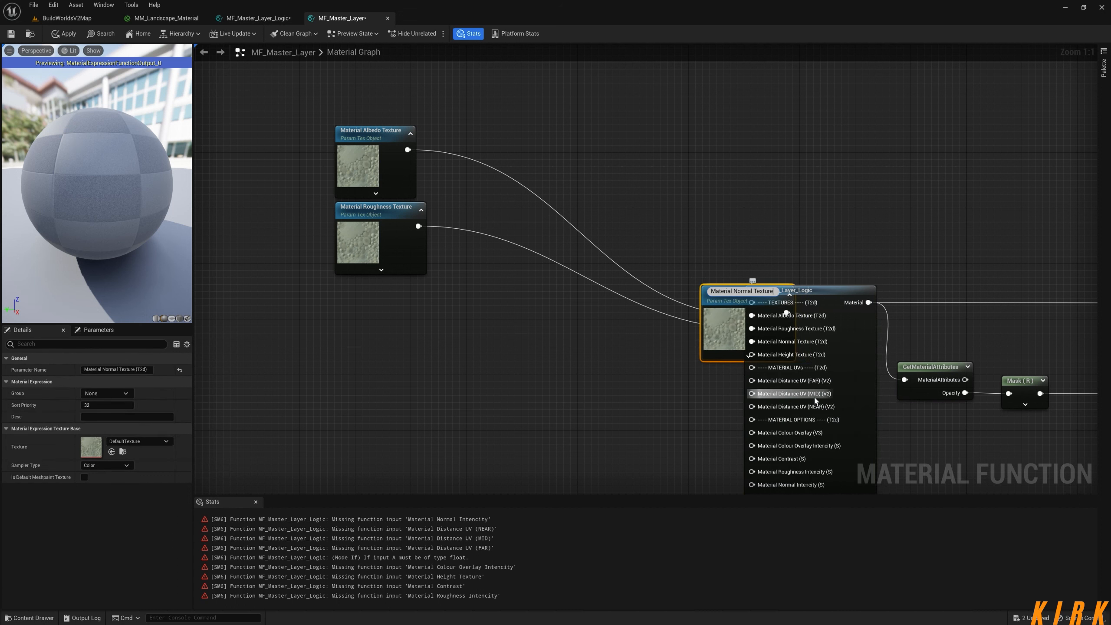
pyautogui.press('Return')
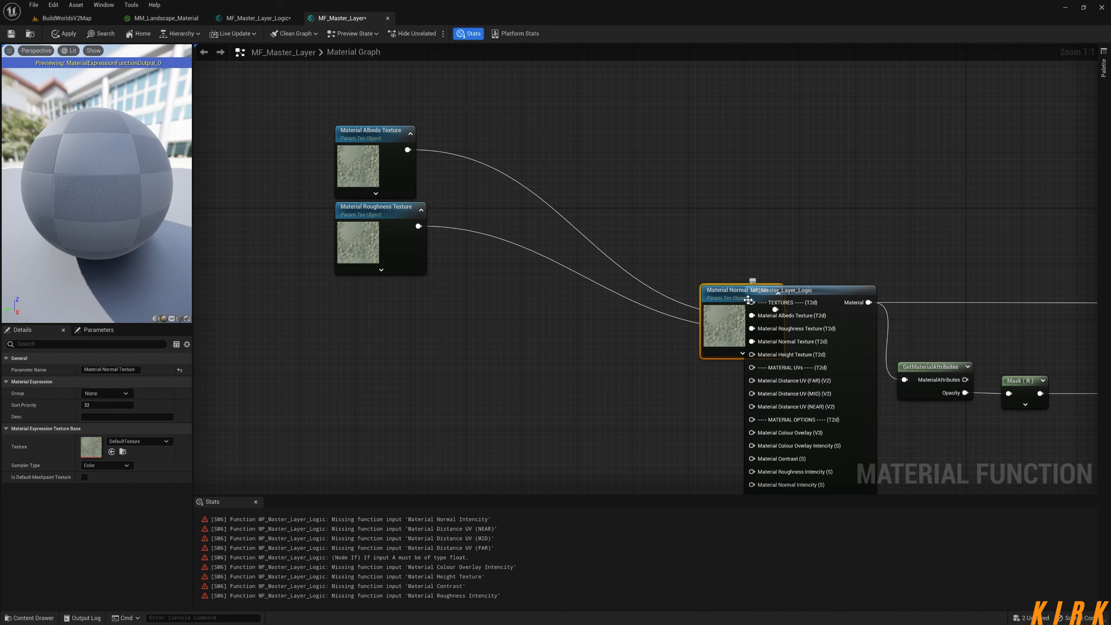
pyautogui.moveTo(732, 302); pyautogui.dragTo(373, 295)
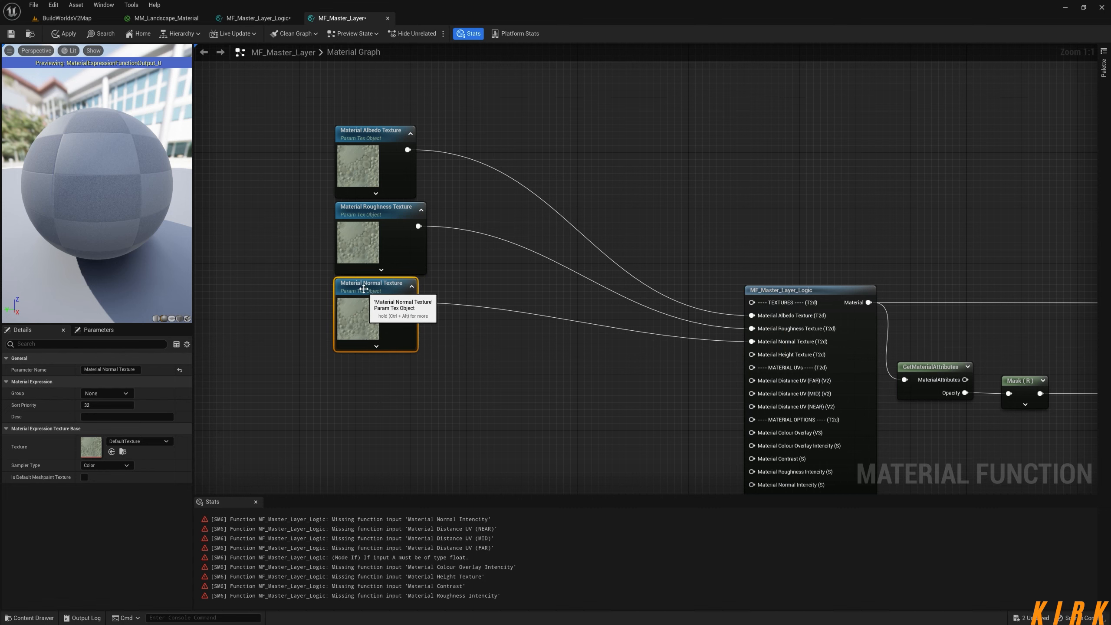
# Save the MF_Master_Layer_Logic function, look over its Material Options inputs, and return to MF_Master_Layer
pyautogui.click(258, 18)
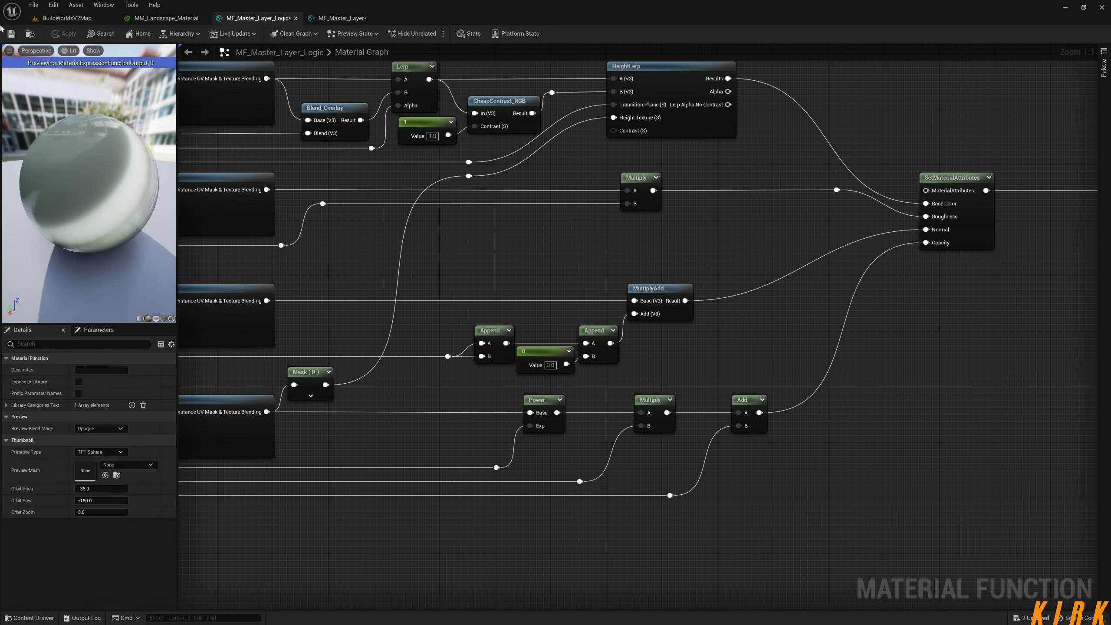
pyautogui.click(11, 34)
pyautogui.moveTo(487, 105); pyautogui.dragTo(975, 162, button='right')
pyautogui.moveTo(436, 331); pyautogui.dragTo(379, 348, button='right')
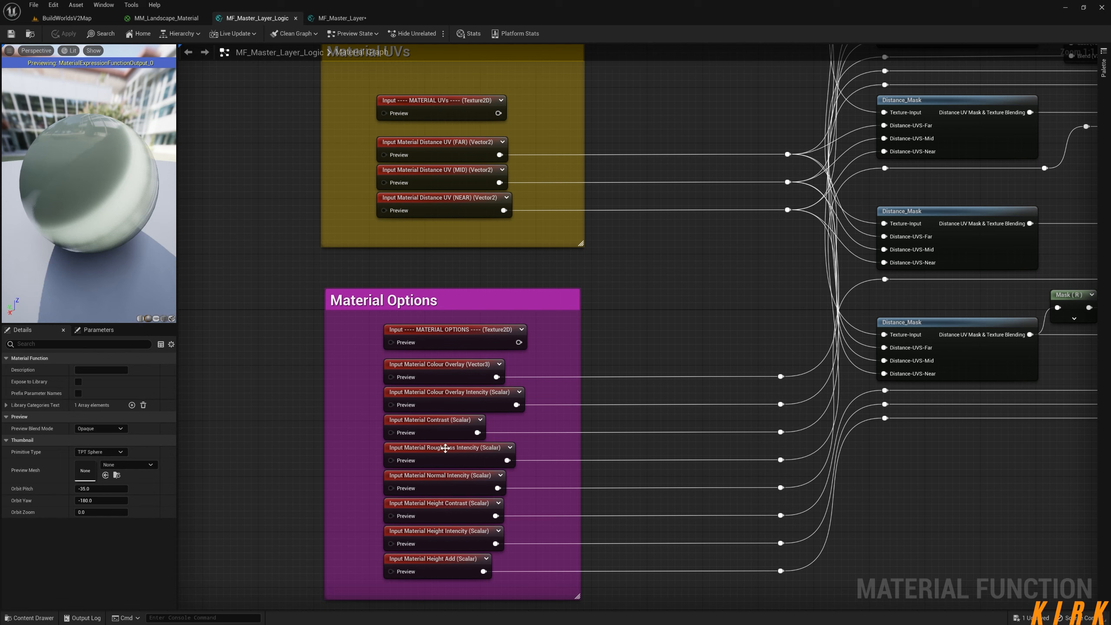
pyautogui.click(342, 18)
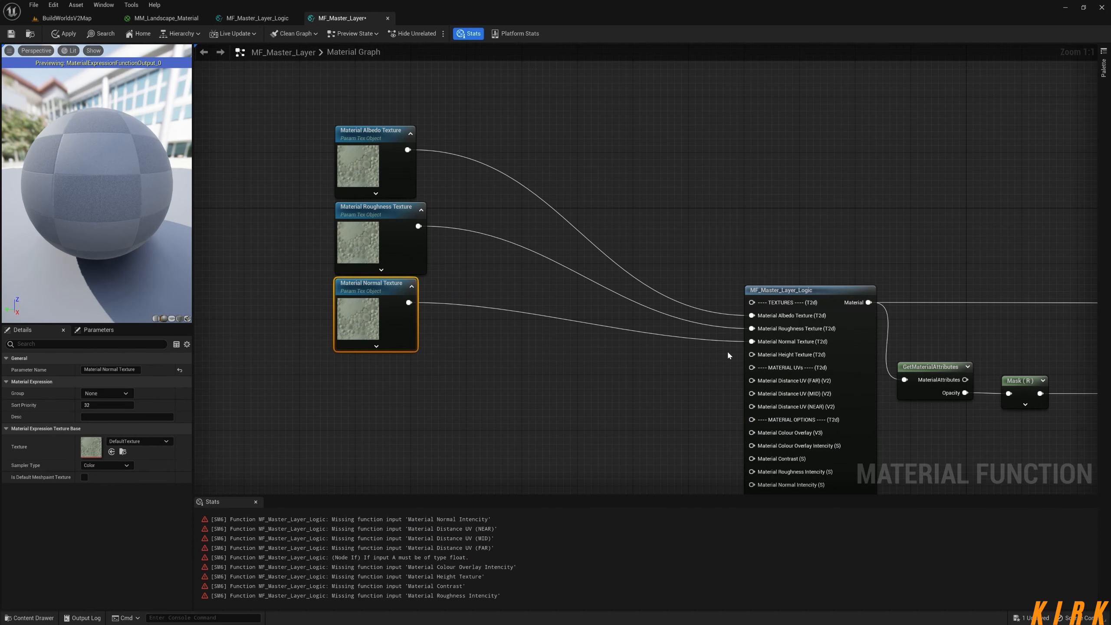
# Promote the Material Height Texture input to a parameter named Material Height Texture and place it directly below the normal parameter
pyautogui.rightClick(770, 355)
pyautogui.click(815, 412)
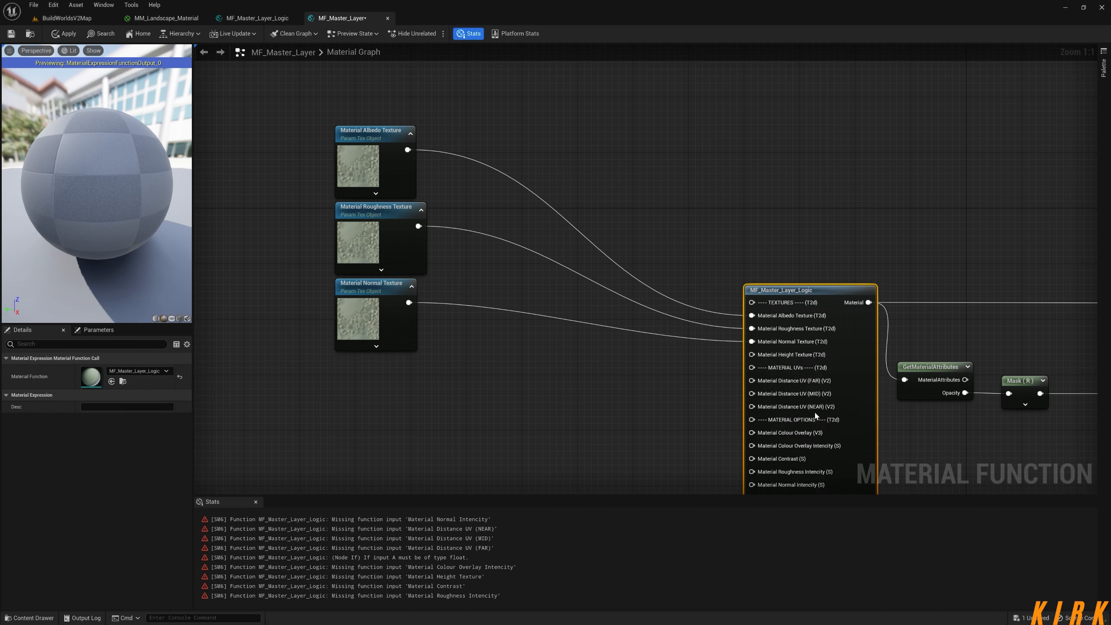
pyautogui.press('End')
pyautogui.press('BackSpace')
pyautogui.press('BackSpace')
pyautogui.press('BackSpace')
pyautogui.press('BackSpace')
pyautogui.press('BackSpace')
pyautogui.press('BackSpace')
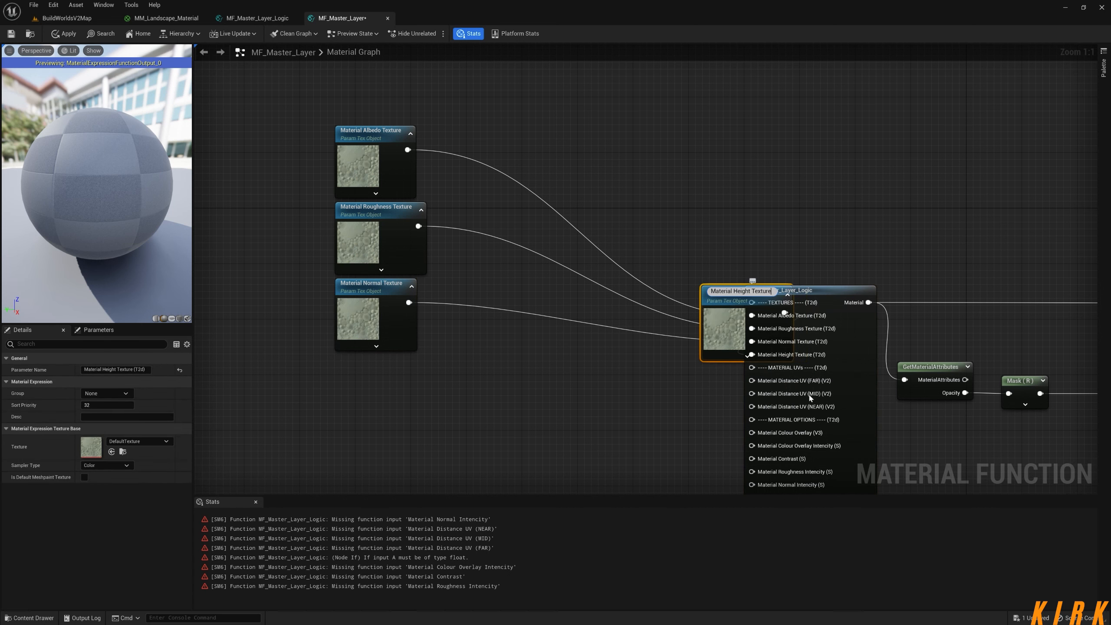
pyautogui.press('Return')
pyautogui.moveTo(739, 302); pyautogui.dragTo(372, 371)
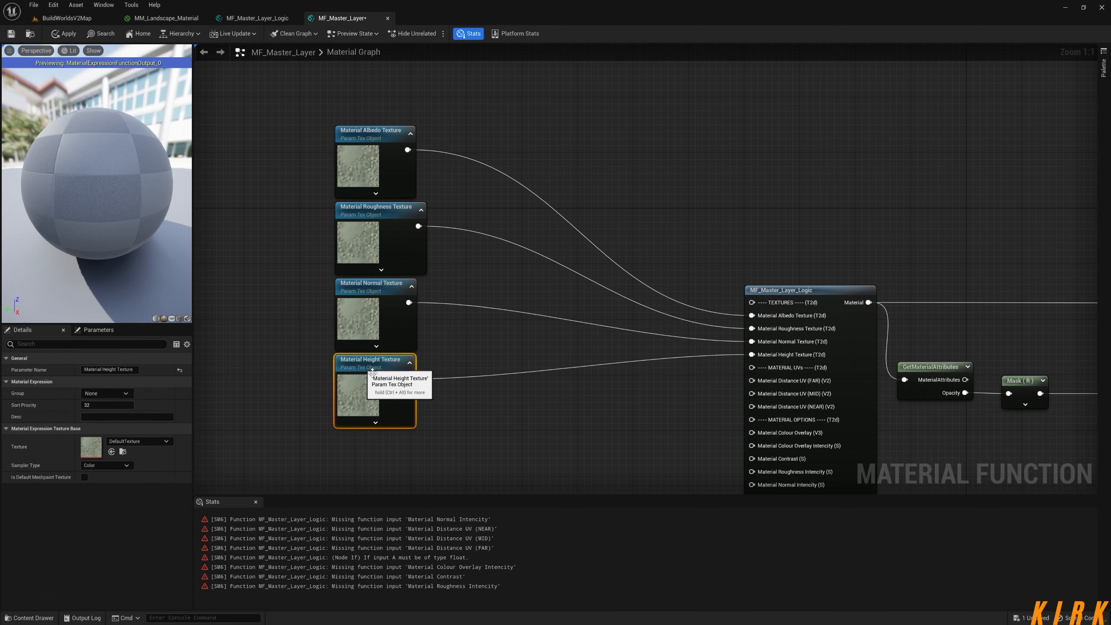
# Hide the material statistics below the graph
pyautogui.moveTo(427, 341); pyautogui.dragTo(579, 371, button='right')
pyautogui.moveTo(668, 365); pyautogui.dragTo(679, 342, button='right')
pyautogui.click(473, 35)
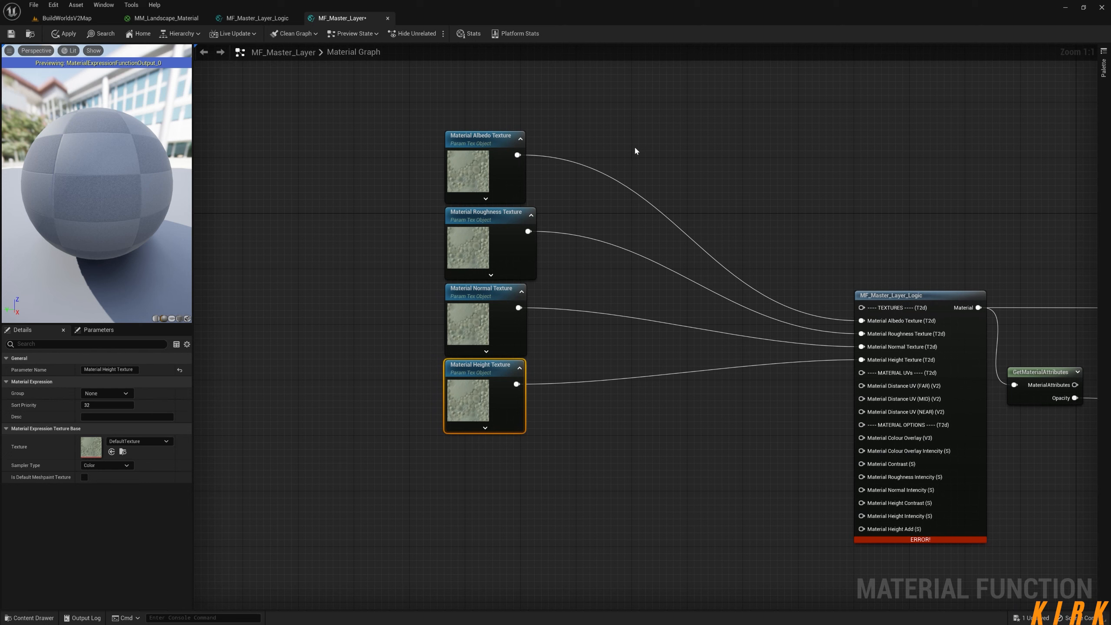
# Assign all four texture parameters to a parameter group named Material Textures and check the assignment
pyautogui.moveTo(620, 130); pyautogui.dragTo(382, 412)
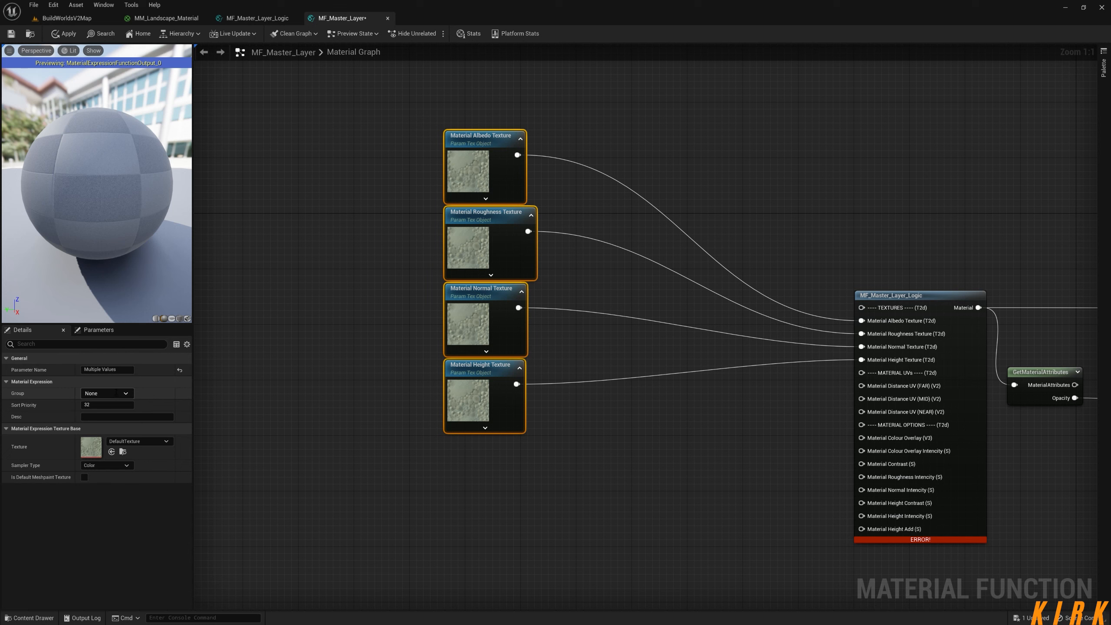
pyautogui.click(108, 396)
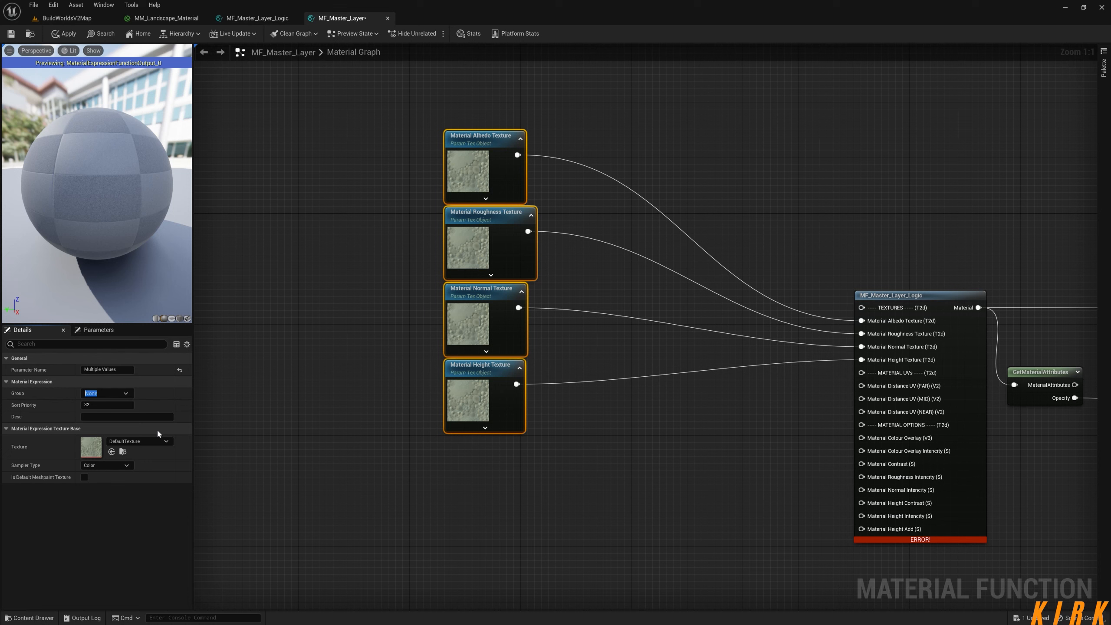
pyautogui.write('Material Textures')
pyautogui.click(358, 360)
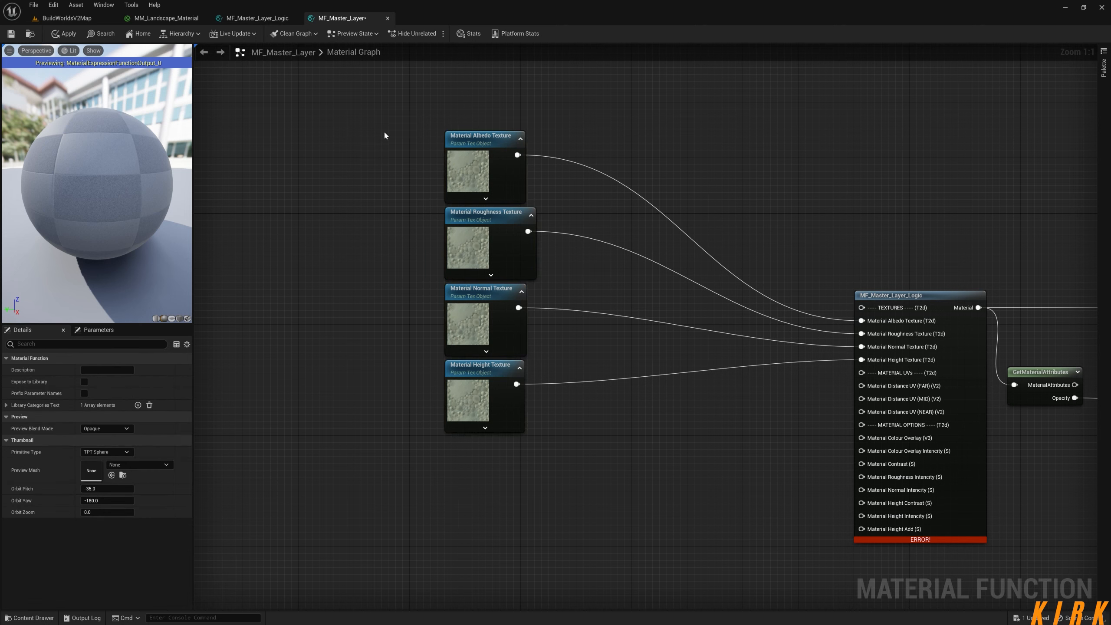
pyautogui.moveTo(385, 135); pyautogui.dragTo(538, 453)
pyautogui.moveTo(404, 112); pyautogui.dragTo(530, 467)
pyautogui.click(644, 436)
pyautogui.moveTo(334, 103); pyautogui.dragTo(508, 457)
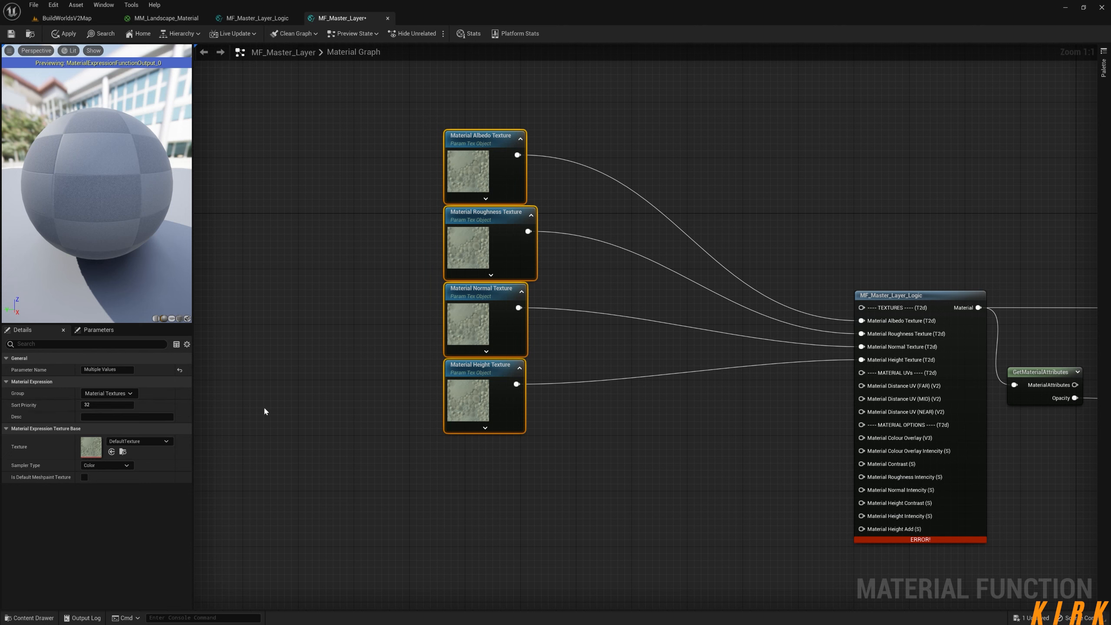
pyautogui.click(277, 328)
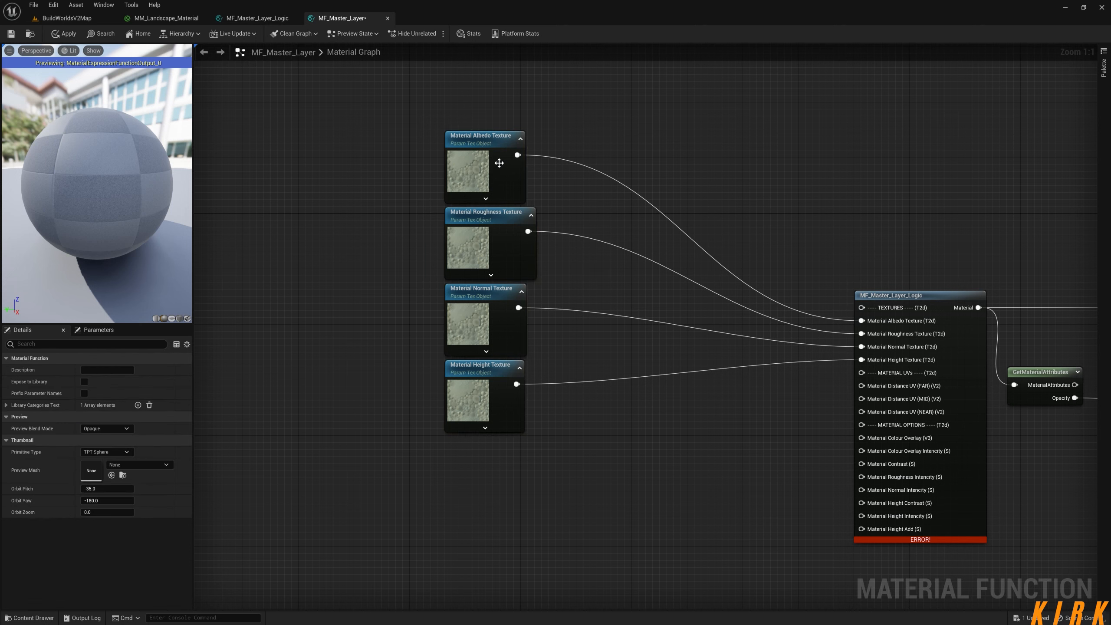
# Number the sort priorities of the texture parameters in order, giving Material Roughness Texture 2 and Material Normal Texture 3
pyautogui.click(491, 143)
pyautogui.click(107, 405)
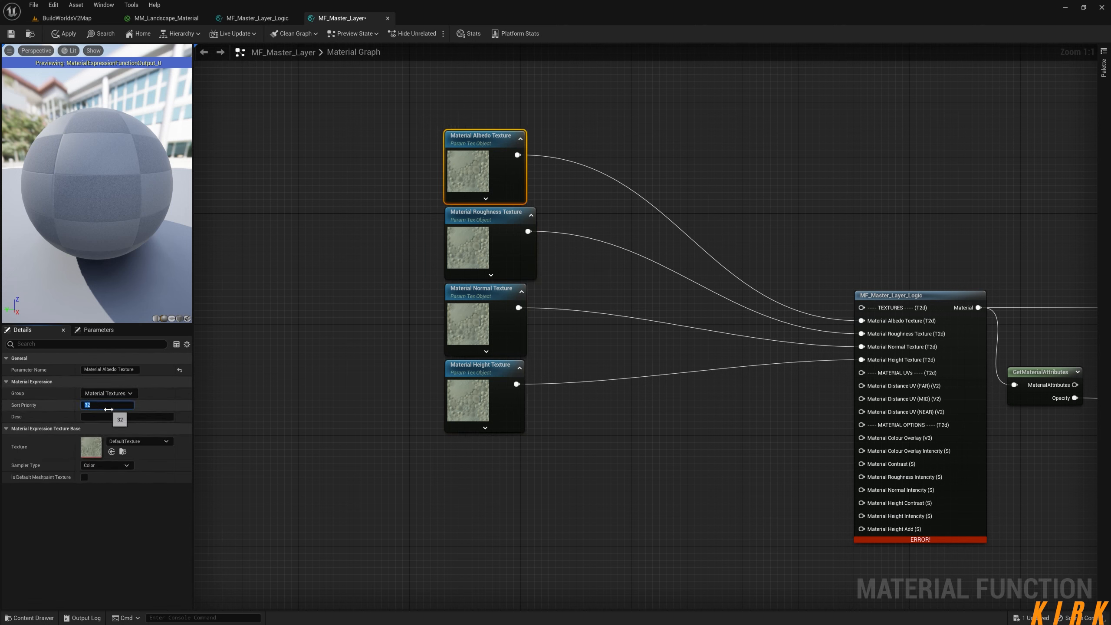
pyautogui.click(467, 234)
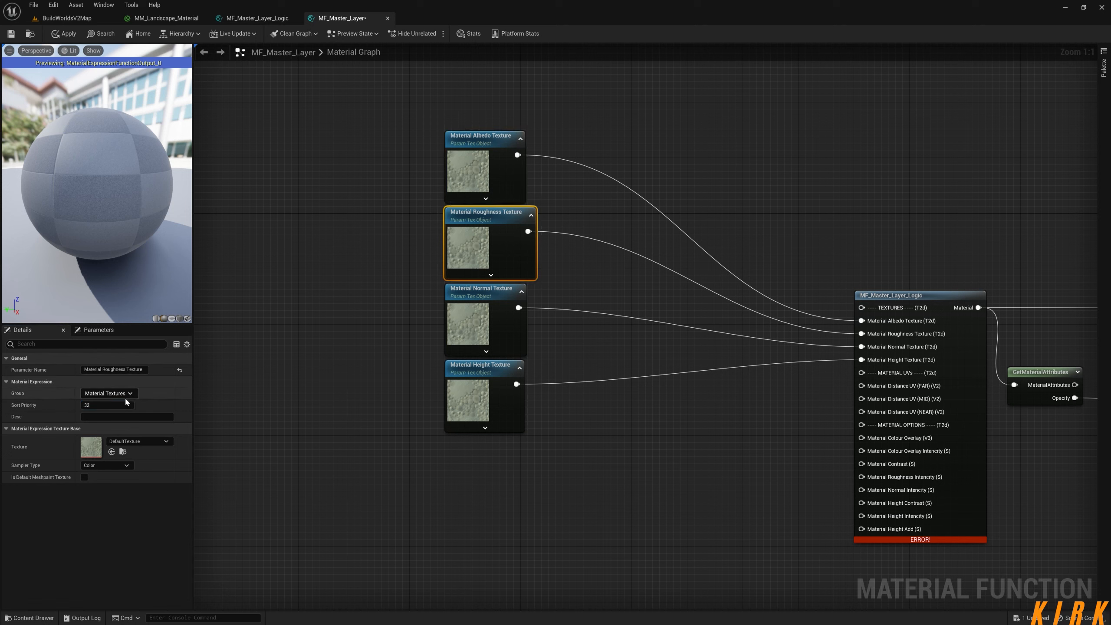
pyautogui.click(96, 407)
pyautogui.write('2')
pyautogui.press('Return')
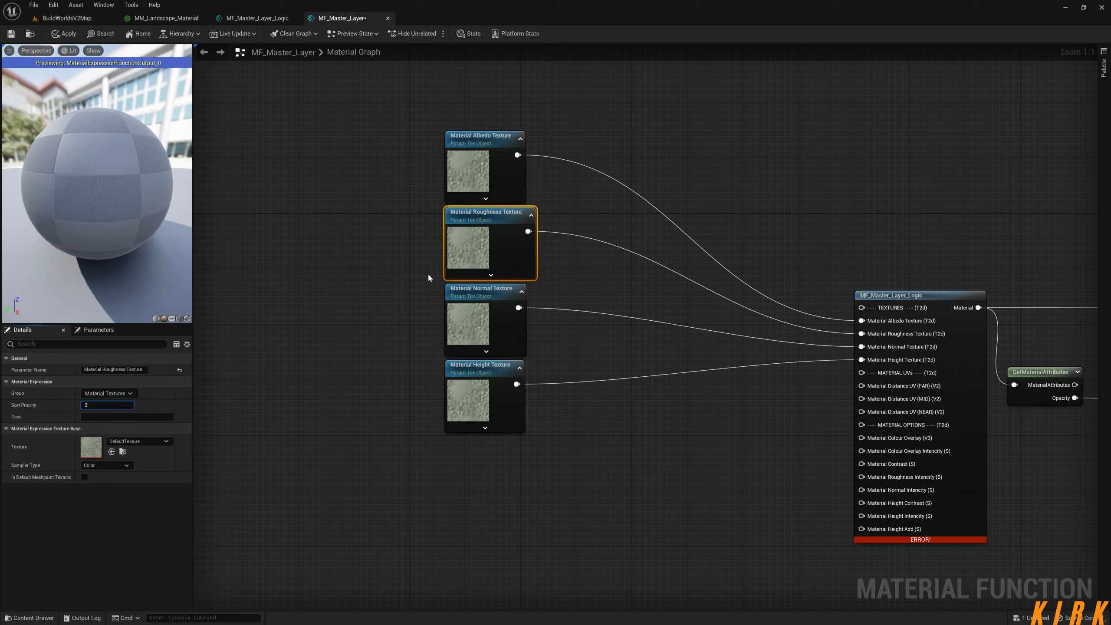
pyautogui.click(497, 294)
pyautogui.click(127, 405)
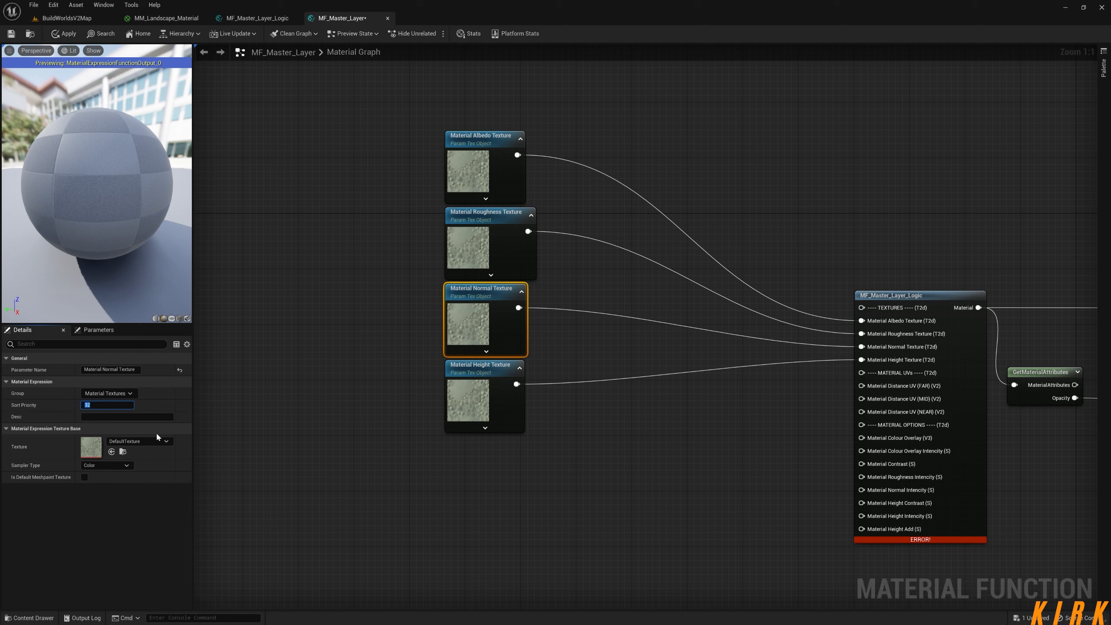
pyautogui.write('3')
pyautogui.click(485, 369)
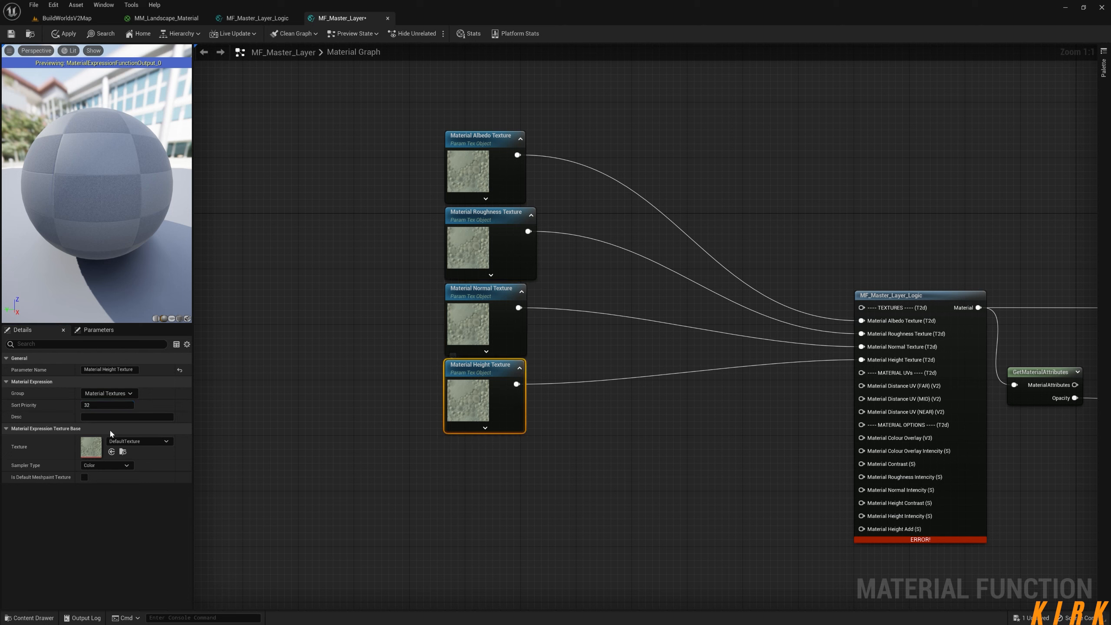
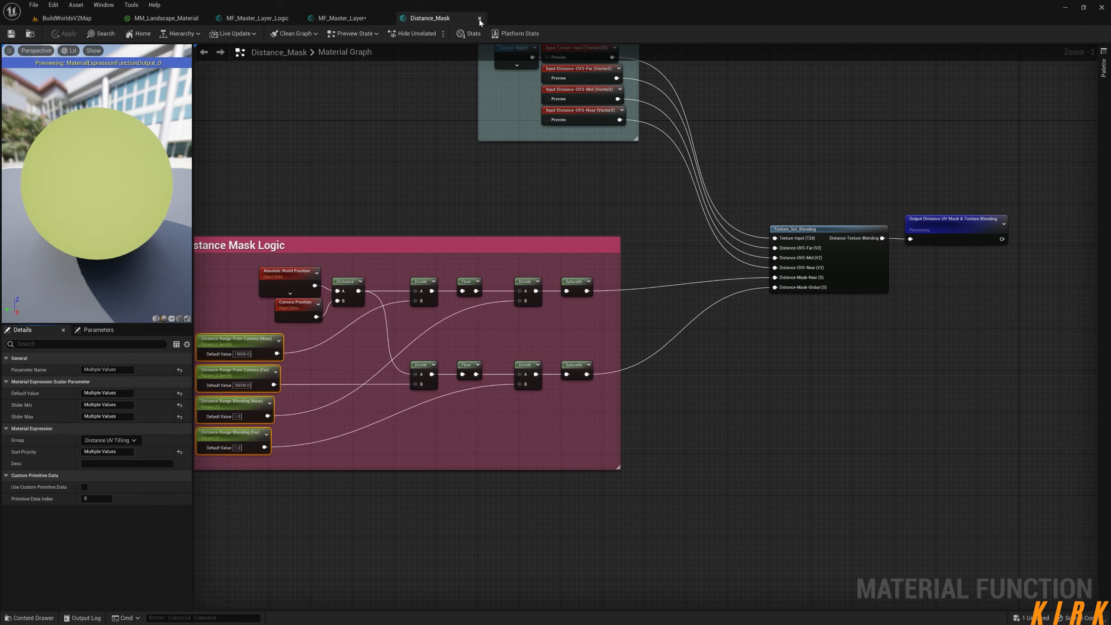
# Close Distance_Mask and examine the Material UVs inputs in MF_Master_Layer_Logic, returning to MF_Master_Layer
pyautogui.click(480, 18)
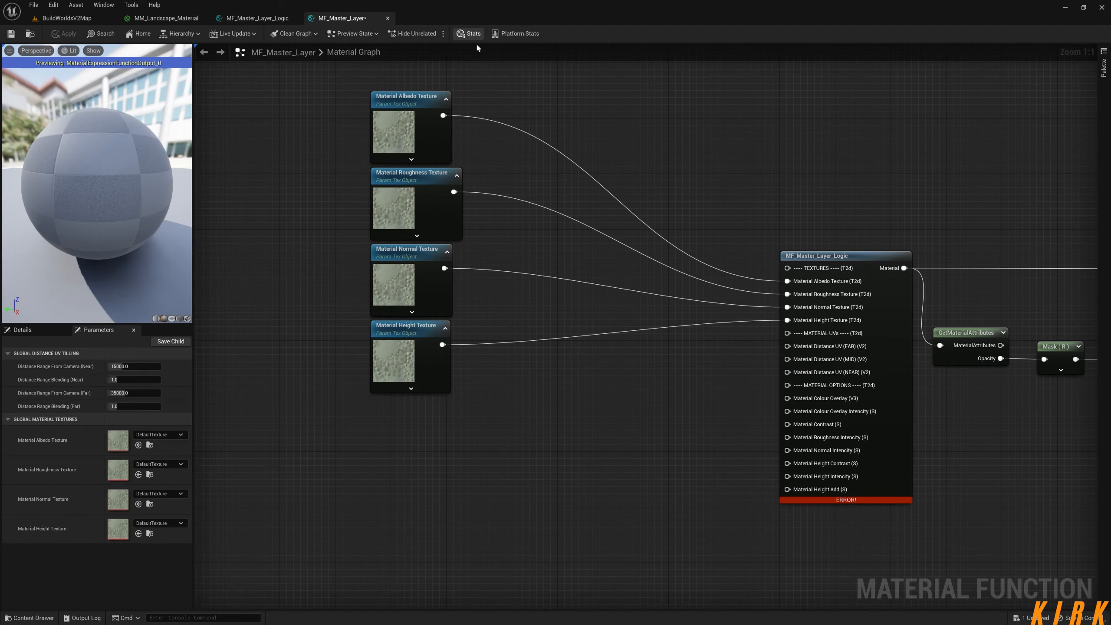
pyautogui.click(257, 18)
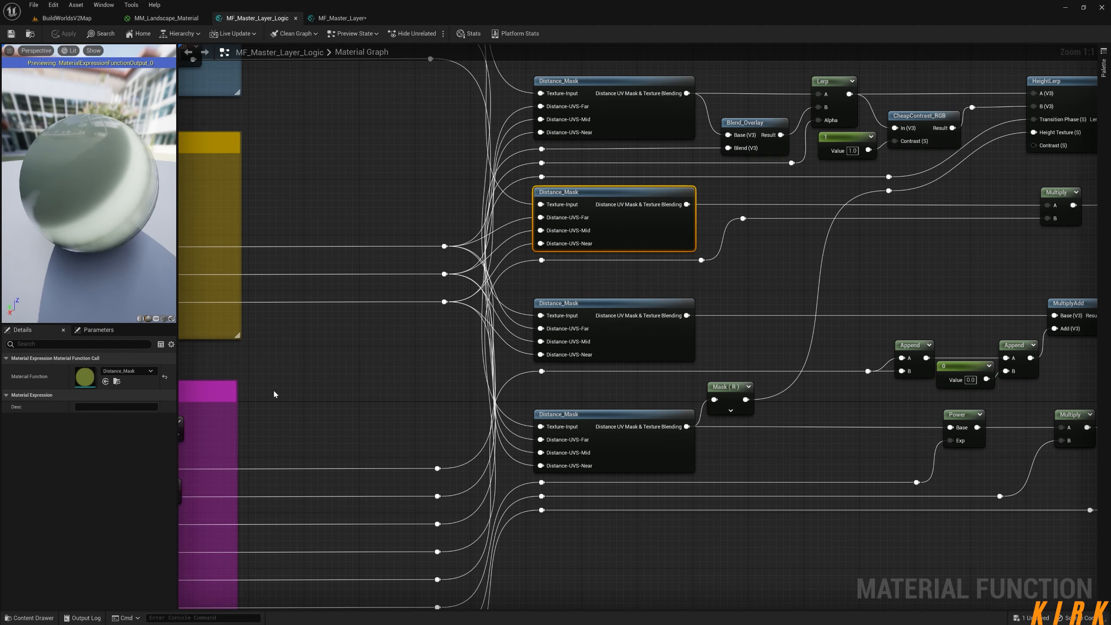
pyautogui.moveTo(274, 395); pyautogui.dragTo(438, 339, button='right')
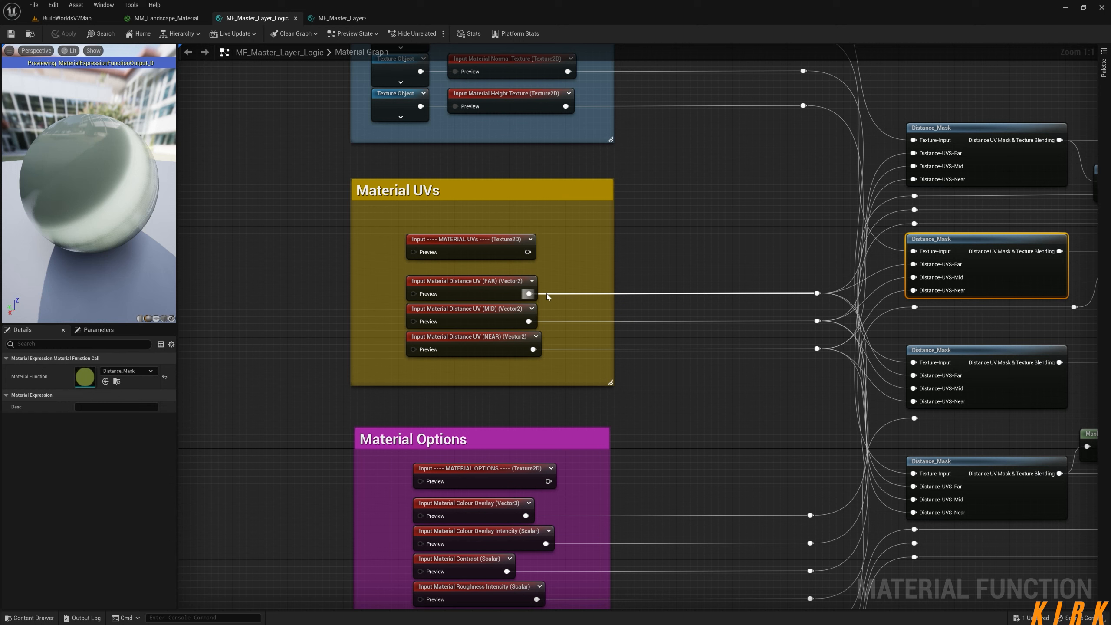
pyautogui.click(348, 18)
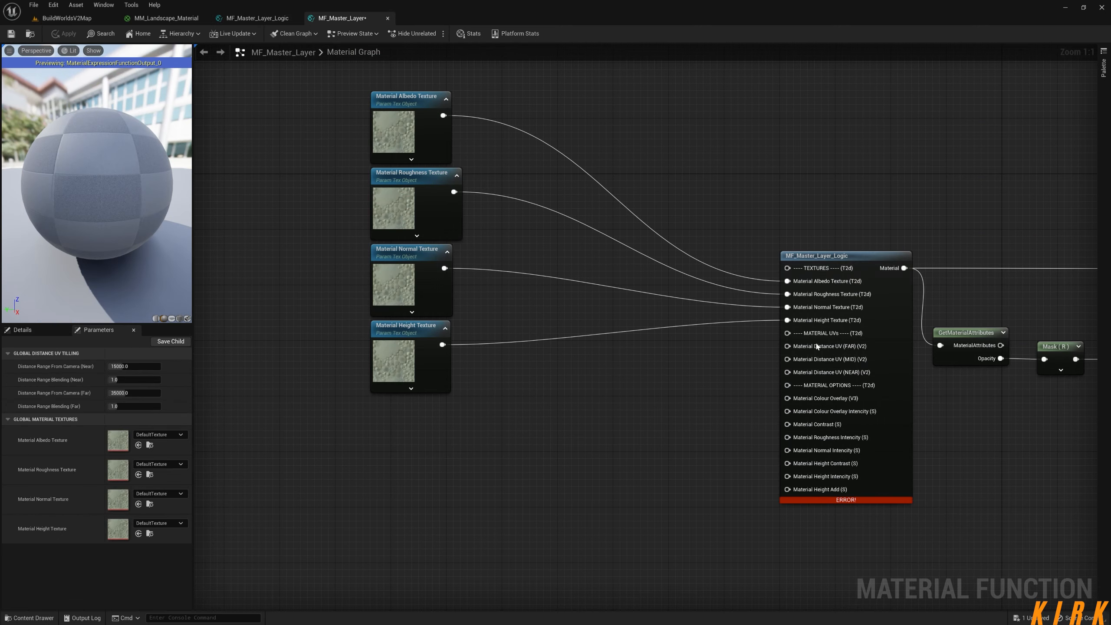
# Move the four texture parameters farther up and to the left of the MF_Master_Layer_Logic node, and bring the details back into view
pyautogui.moveTo(470, 360); pyautogui.dragTo(567, 320, button='right')
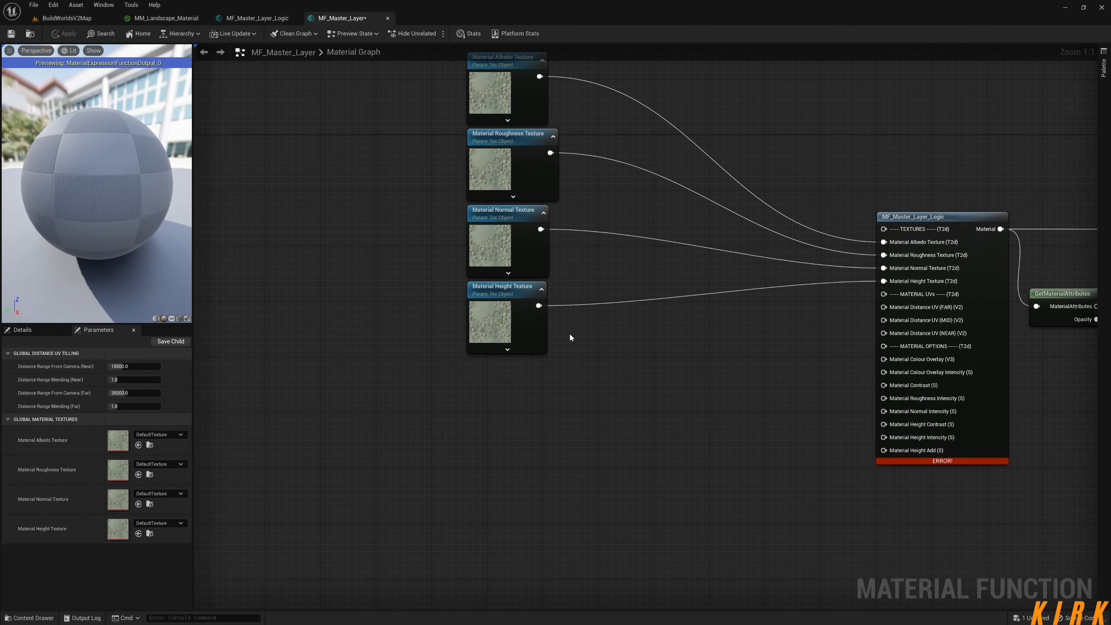
pyautogui.moveTo(675, 319); pyautogui.dragTo(550, 332, button='right')
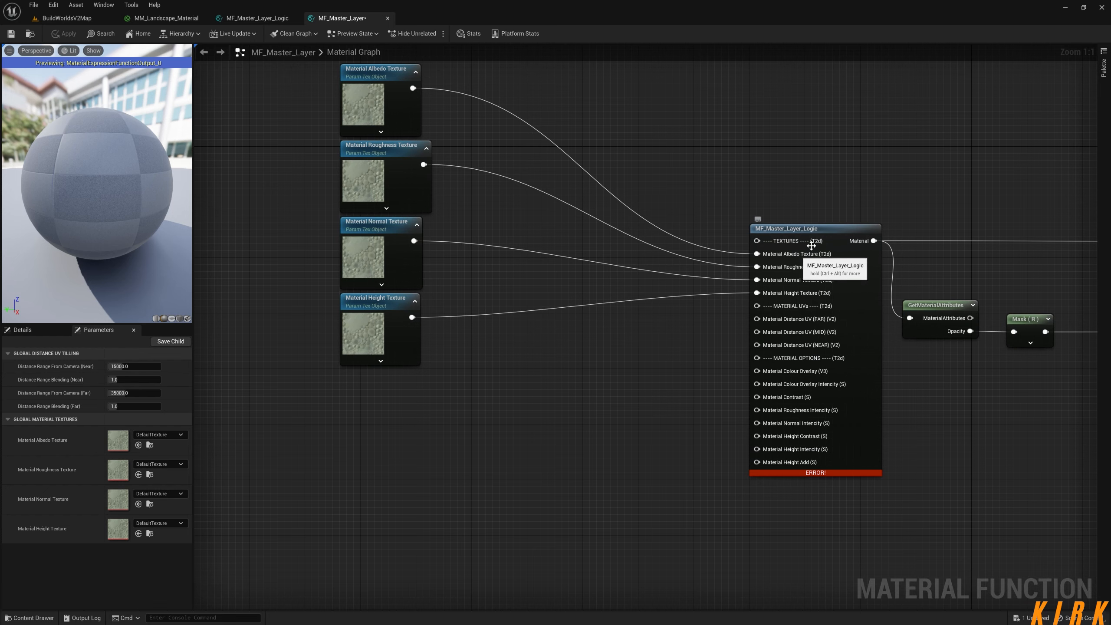
pyautogui.moveTo(513, 427); pyautogui.dragTo(571, 420, button='right')
pyautogui.scroll(-2, 542, 323)
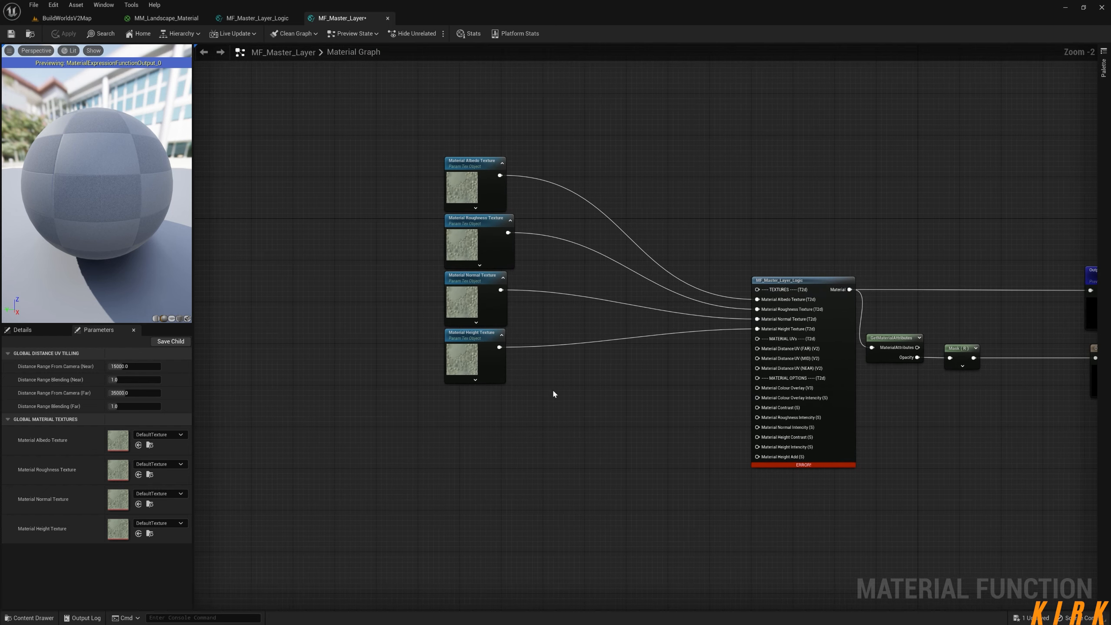
pyautogui.moveTo(403, 178); pyautogui.dragTo(386, 274)
pyautogui.click(97, 333)
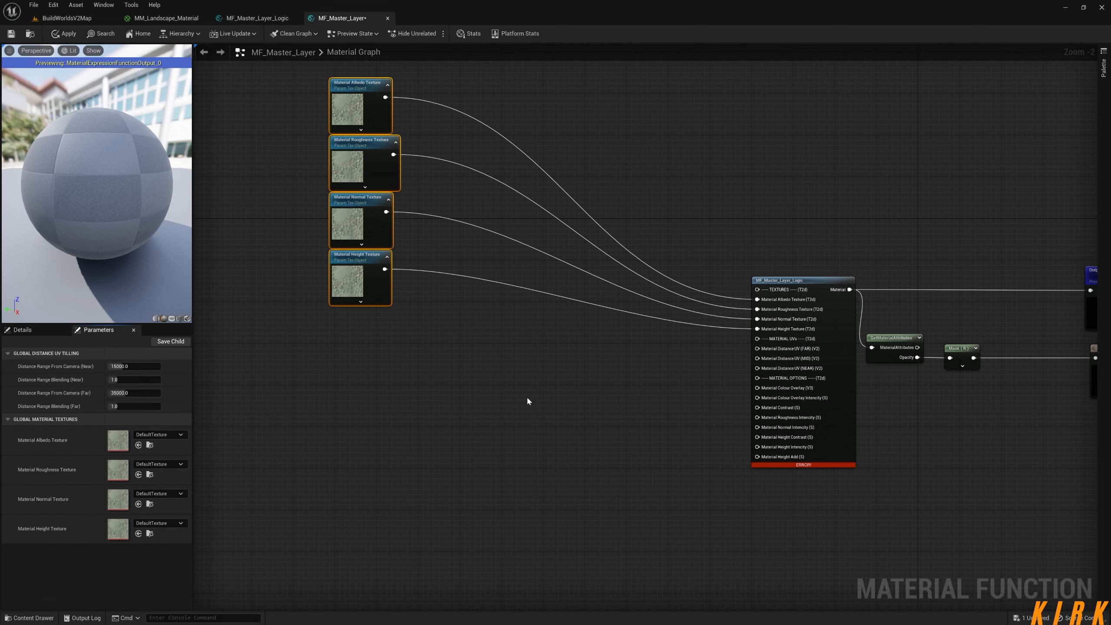
pyautogui.click(421, 415)
pyautogui.moveTo(421, 415); pyautogui.dragTo(473, 417, button='right')
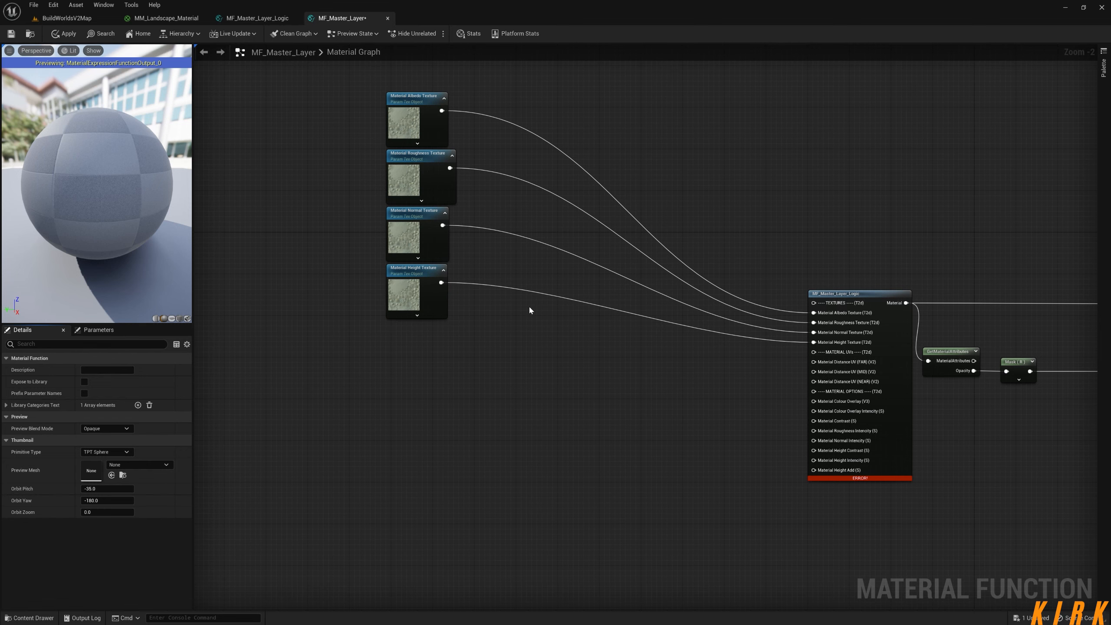
# Enclose the four texture parameters in a comment box titled Material Textures
pyautogui.moveTo(539, 292); pyautogui.dragTo(546, 325, button='right')
pyautogui.moveTo(506, 114); pyautogui.dragTo(351, 383)
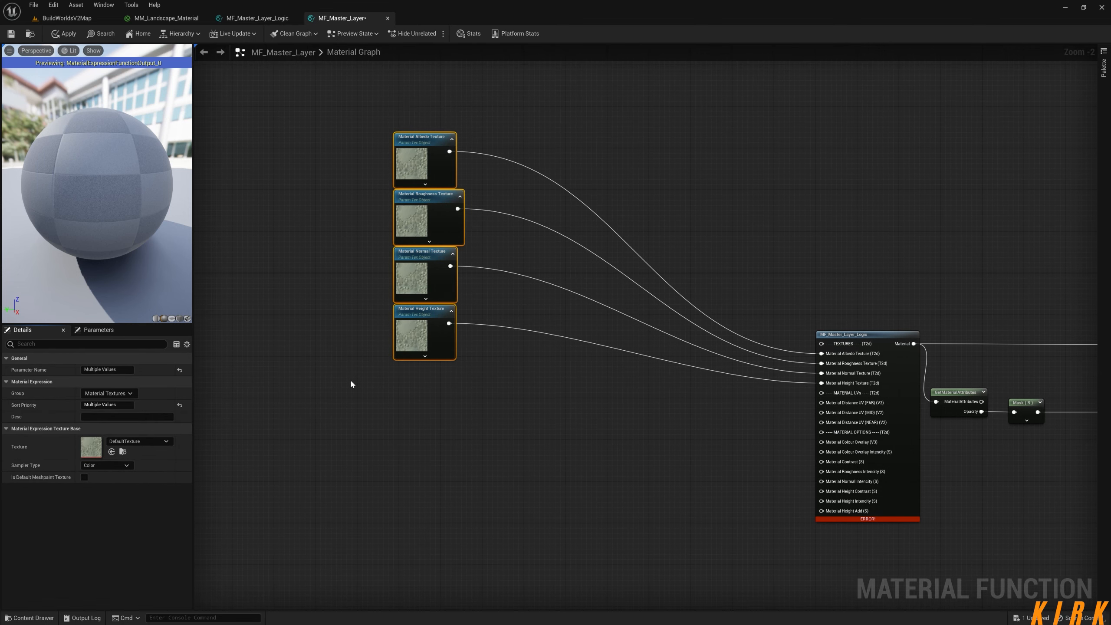
pyautogui.press('c')
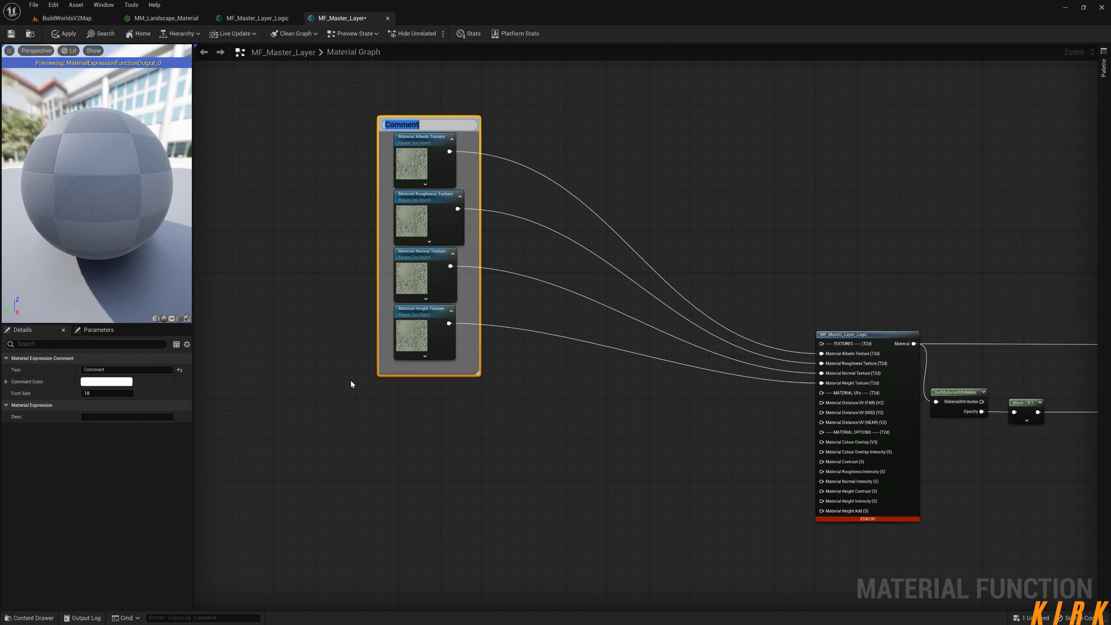
pyautogui.write('Material Textures')
# Set the Material Textures comment's font size to 25 and its colour to pink
pyautogui.click(108, 393)
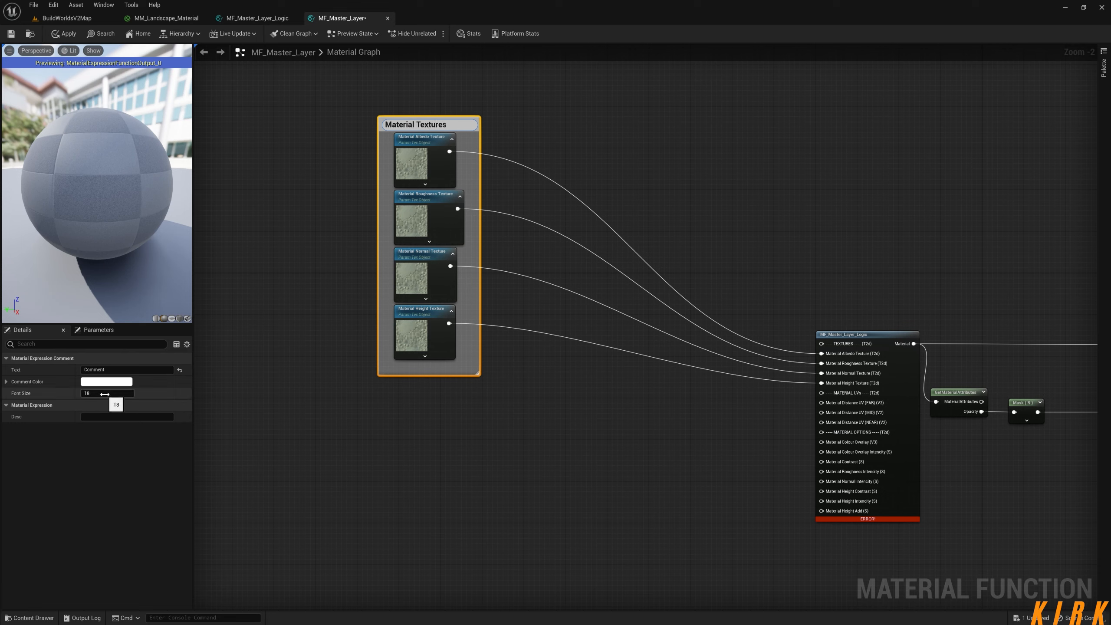
pyautogui.write('25')
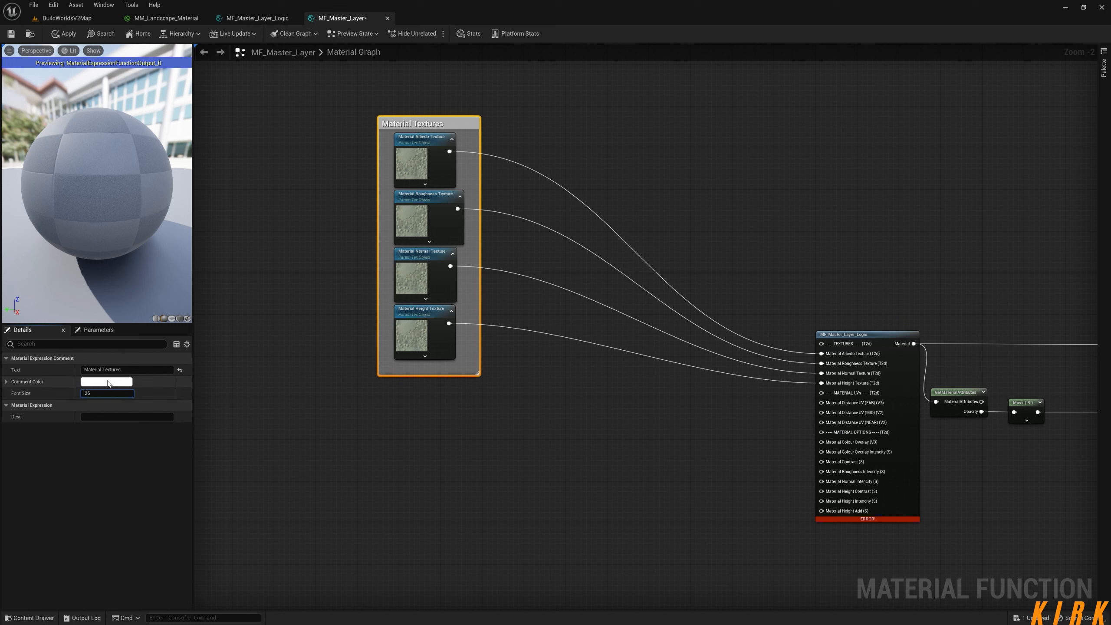
pyautogui.click(106, 381)
pyautogui.click(177, 426)
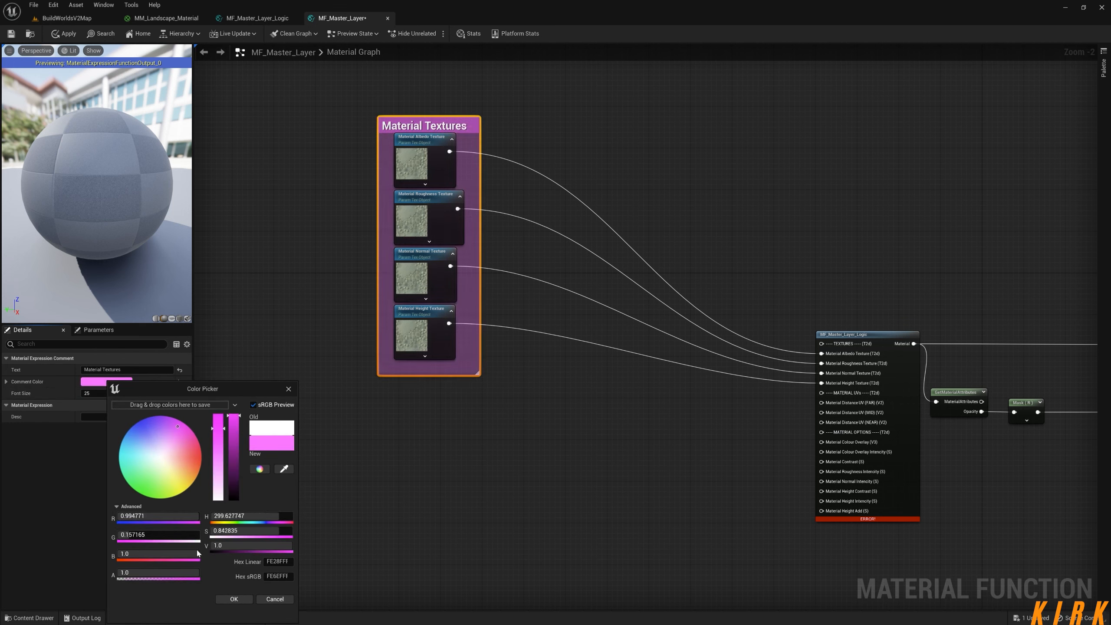
pyautogui.click(234, 599)
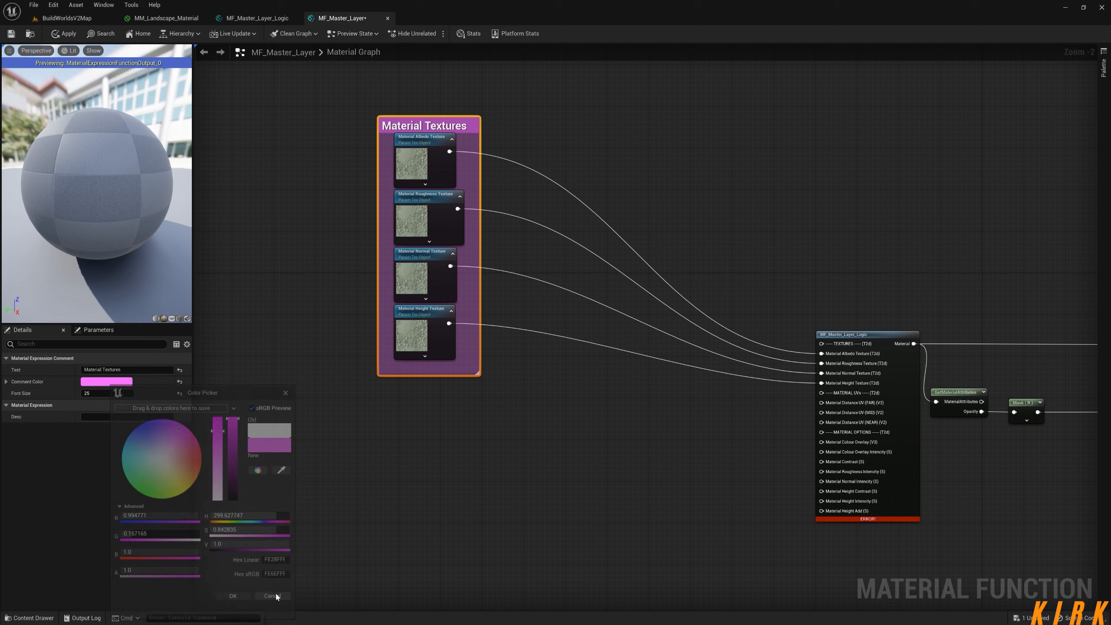
# Move the Material Textures comment group up and to the left, and extend its top edge to clear the Albedo node
pyautogui.moveTo(435, 118); pyautogui.dragTo(378, 96)
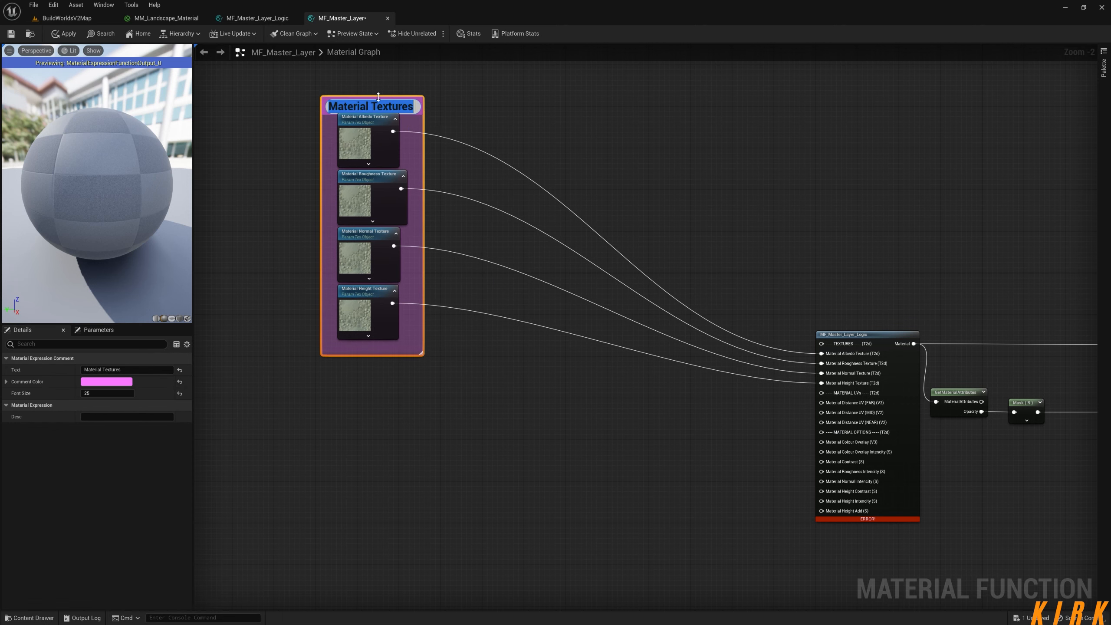
pyautogui.click(406, 88)
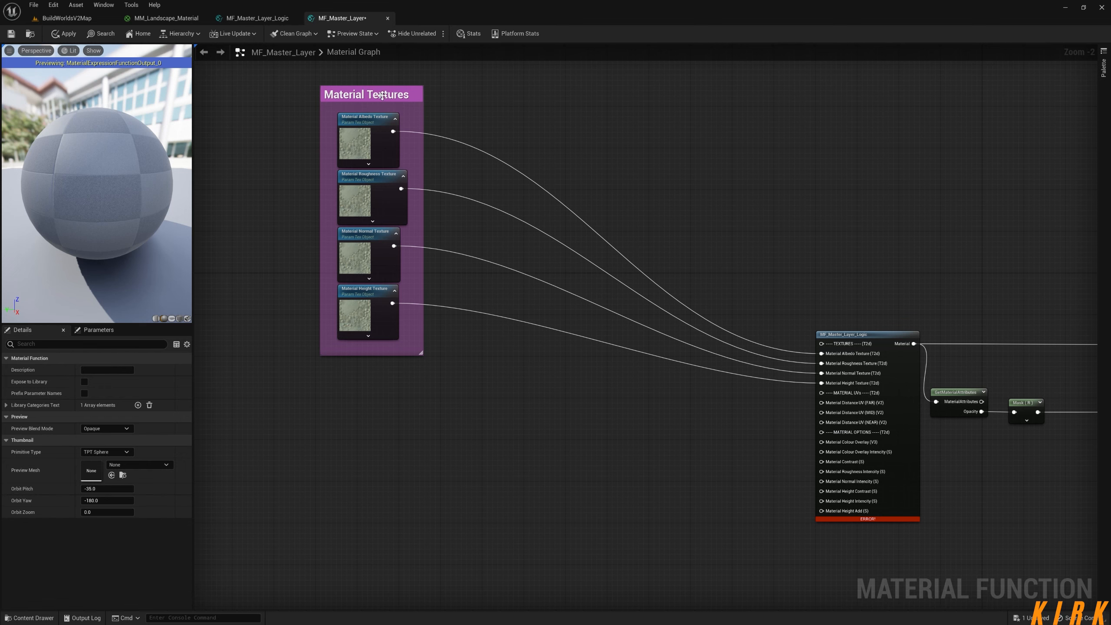
pyautogui.click(406, 95)
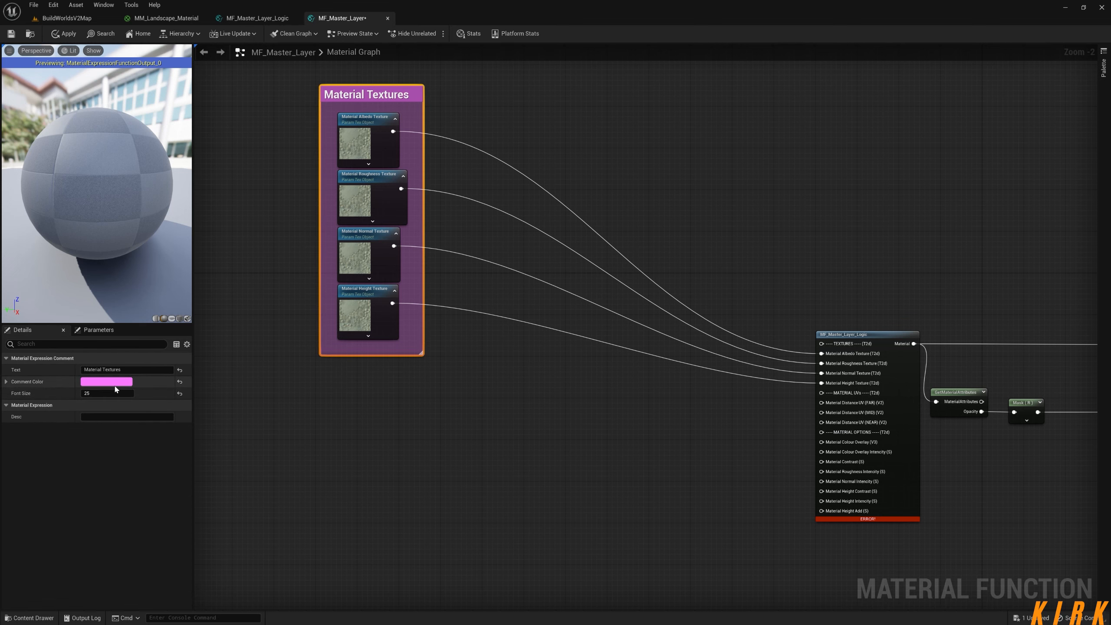
pyautogui.moveTo(500, 298); pyautogui.dragTo(500, 383, button='right')
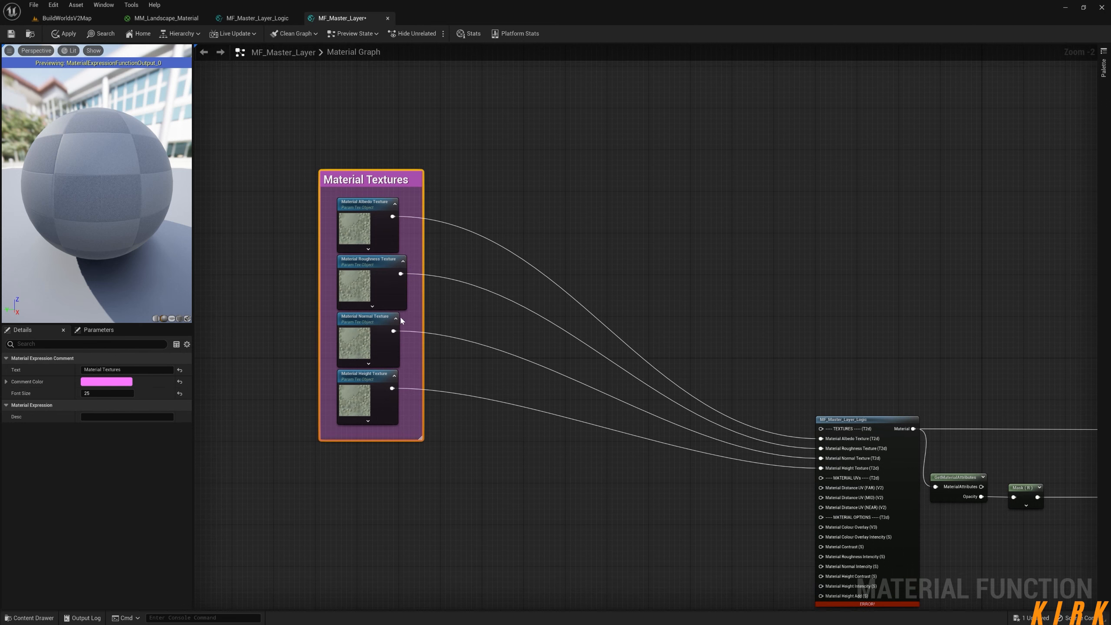
# Set the alpha of the Material Textures comment colour to 0.0 and view the deselected comment
pyautogui.click(106, 382)
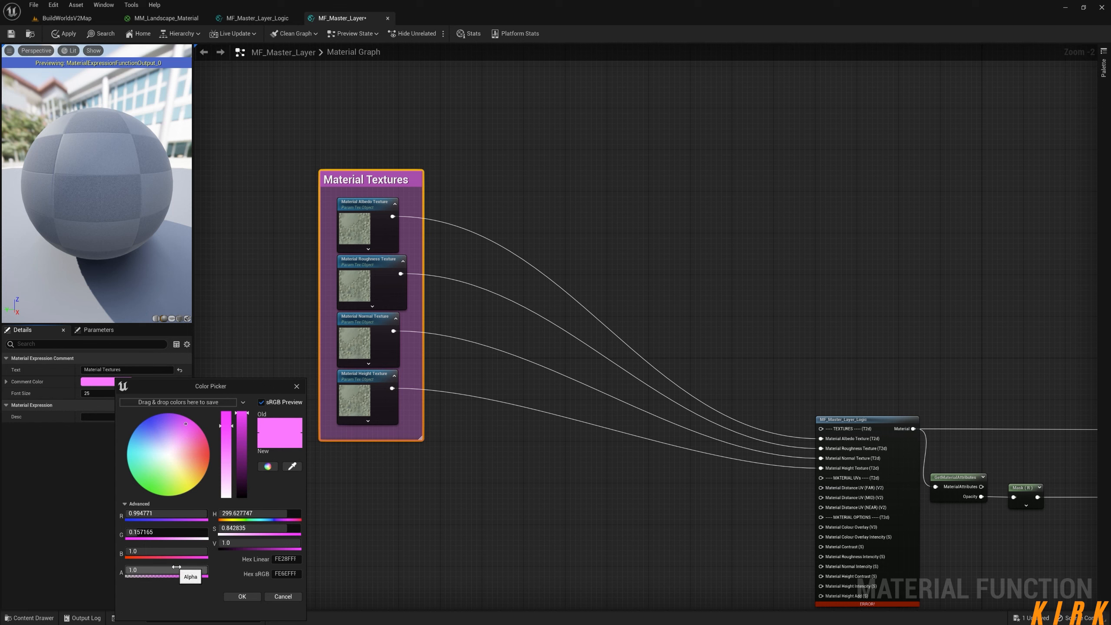
pyautogui.moveTo(196, 572); pyautogui.dragTo(194, 572)
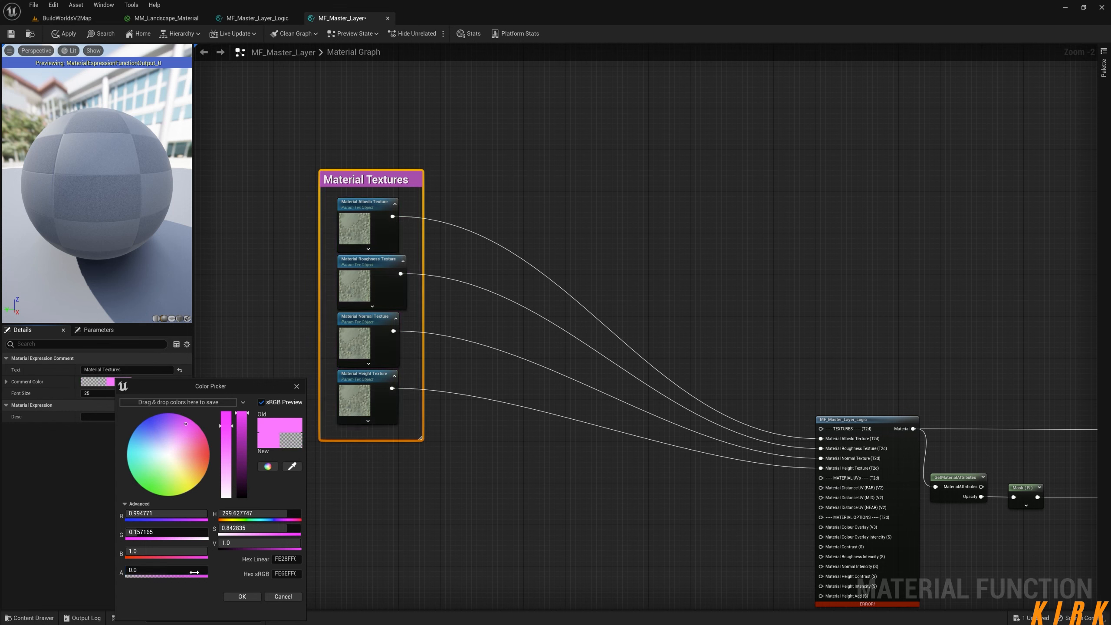
pyautogui.click(242, 596)
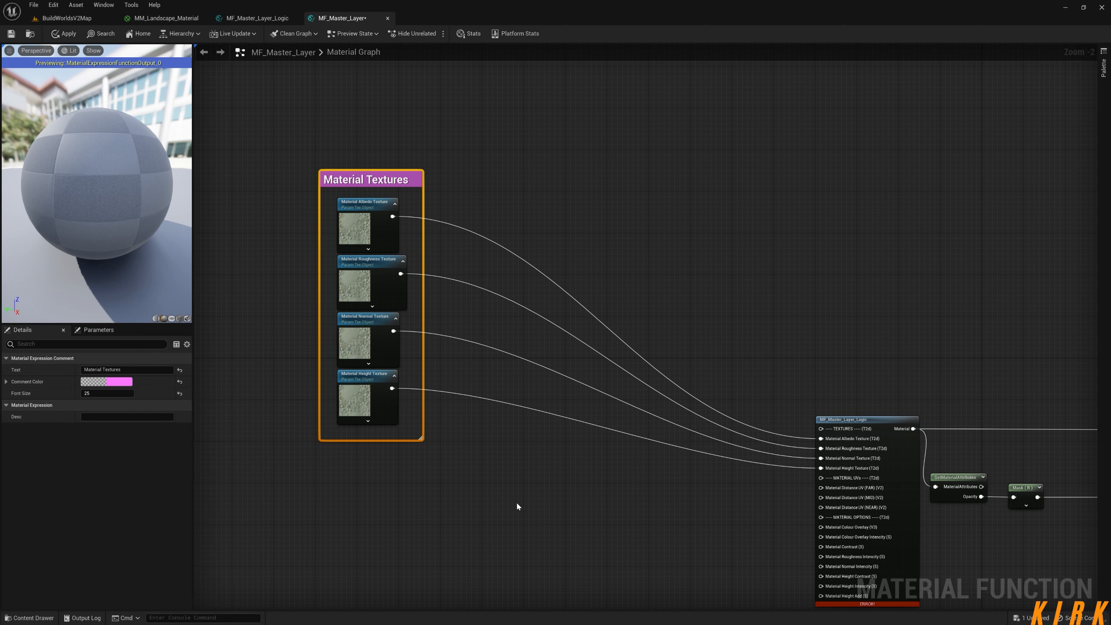
pyautogui.moveTo(490, 458); pyautogui.dragTo(481, 518, button='right')
pyautogui.click(529, 263)
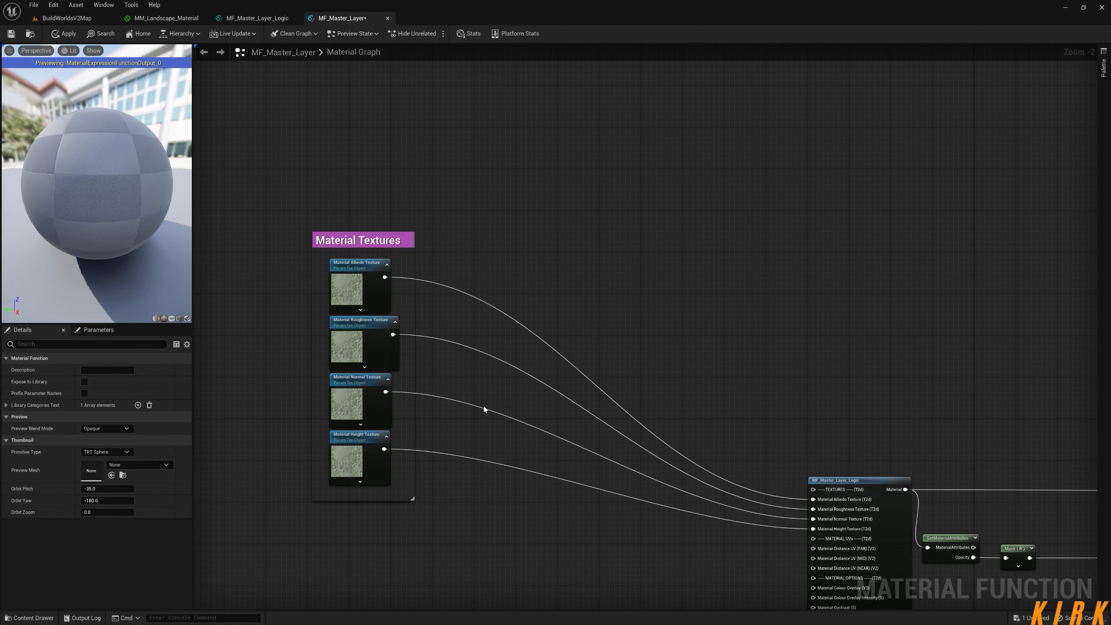
# Restore the Material Textures comment colour to full opacity
pyautogui.click(353, 242)
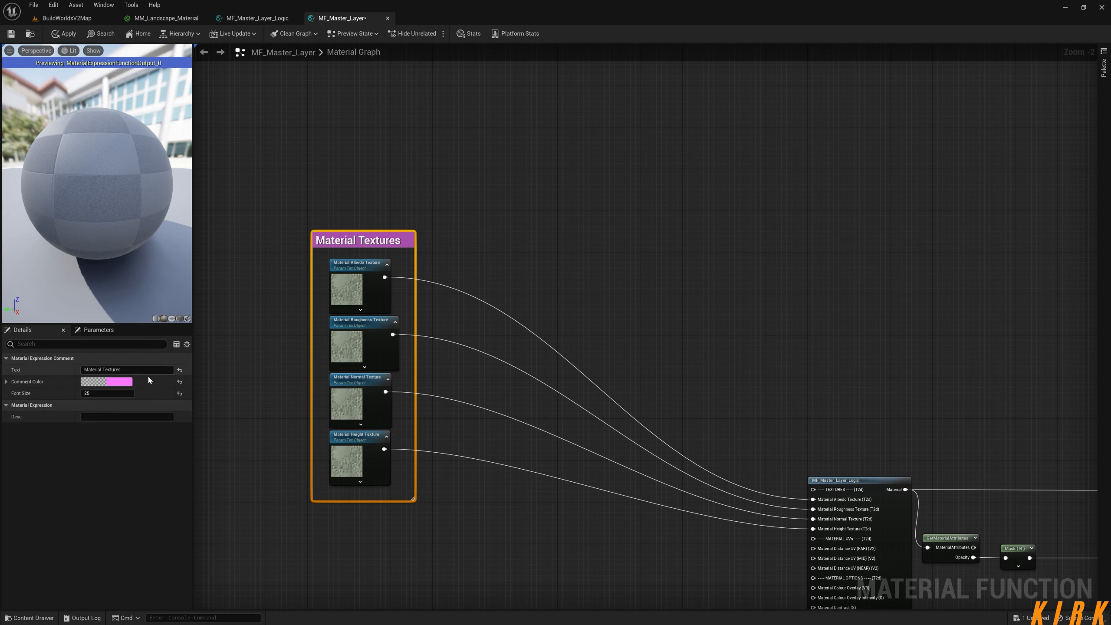
pyautogui.click(123, 382)
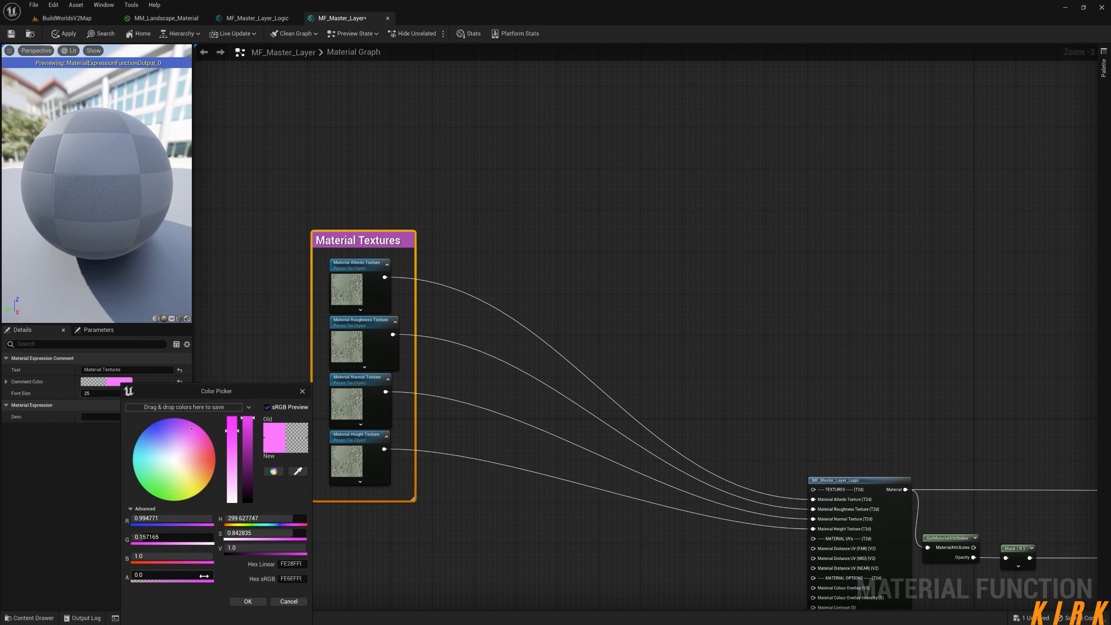
pyautogui.moveTo(204, 576); pyautogui.dragTo(227, 576)
pyautogui.click(247, 602)
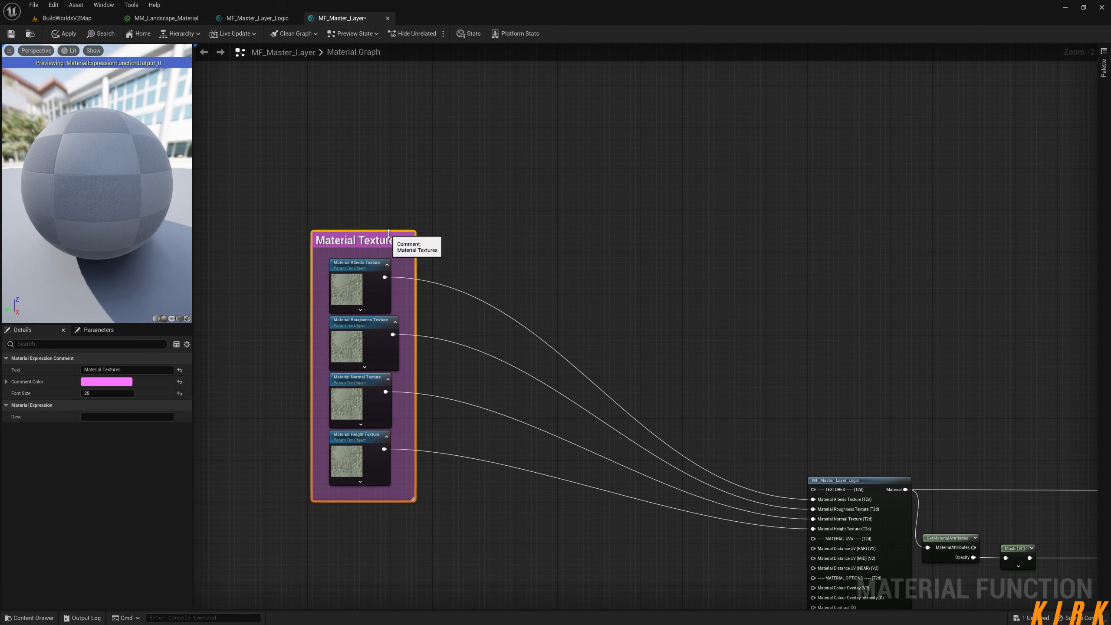
# Move the Material Textures comment group farther up and away from the MF_Master_Layer_Logic node
pyautogui.moveTo(387, 238); pyautogui.dragTo(357, 161)
pyautogui.moveTo(481, 323); pyautogui.dragTo(432, 184, button='right')
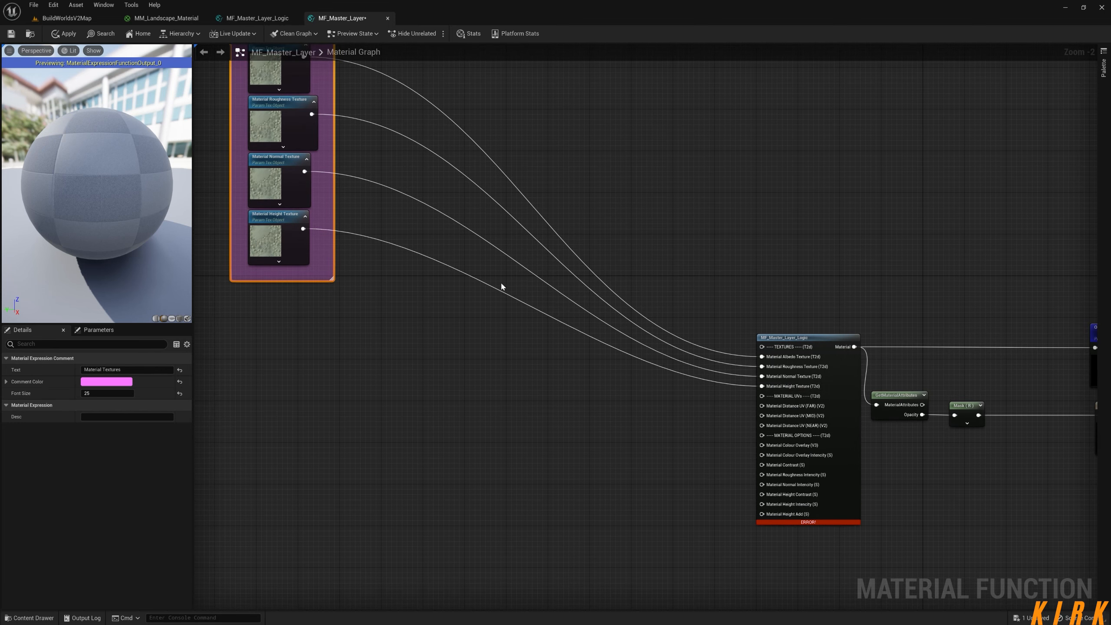
pyautogui.moveTo(503, 288); pyautogui.dragTo(402, 277, button='right')
# Promote the Material Distance UV (FAR) input of MF_Master_Layer_Logic to a parameter and place it left of the node
pyautogui.scroll(2, 608, 313)
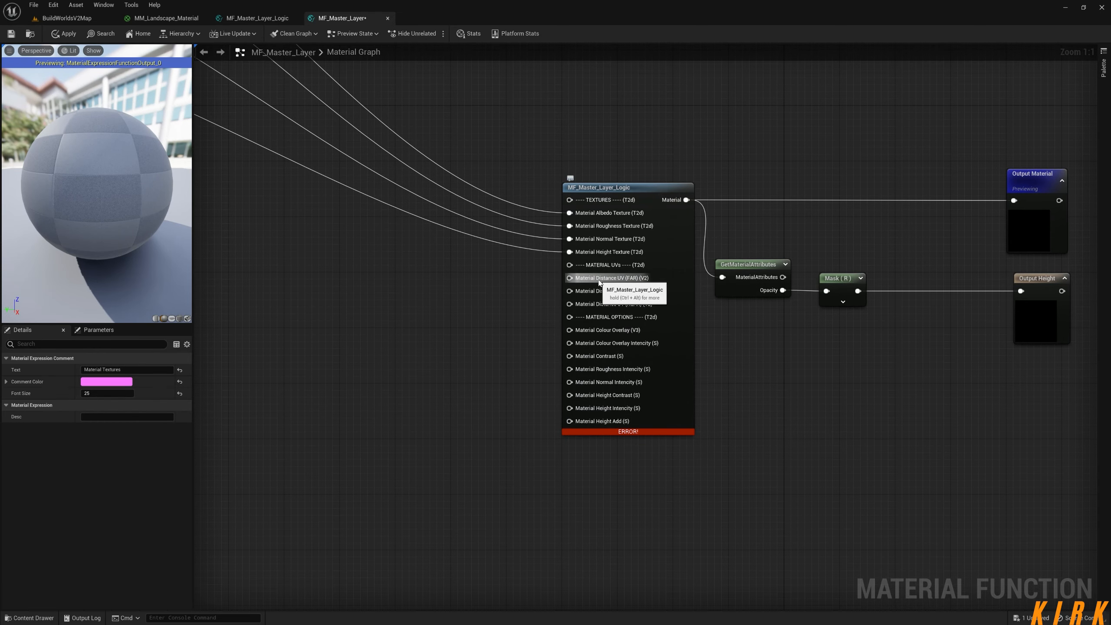
pyautogui.rightClick(599, 282)
pyautogui.click(643, 335)
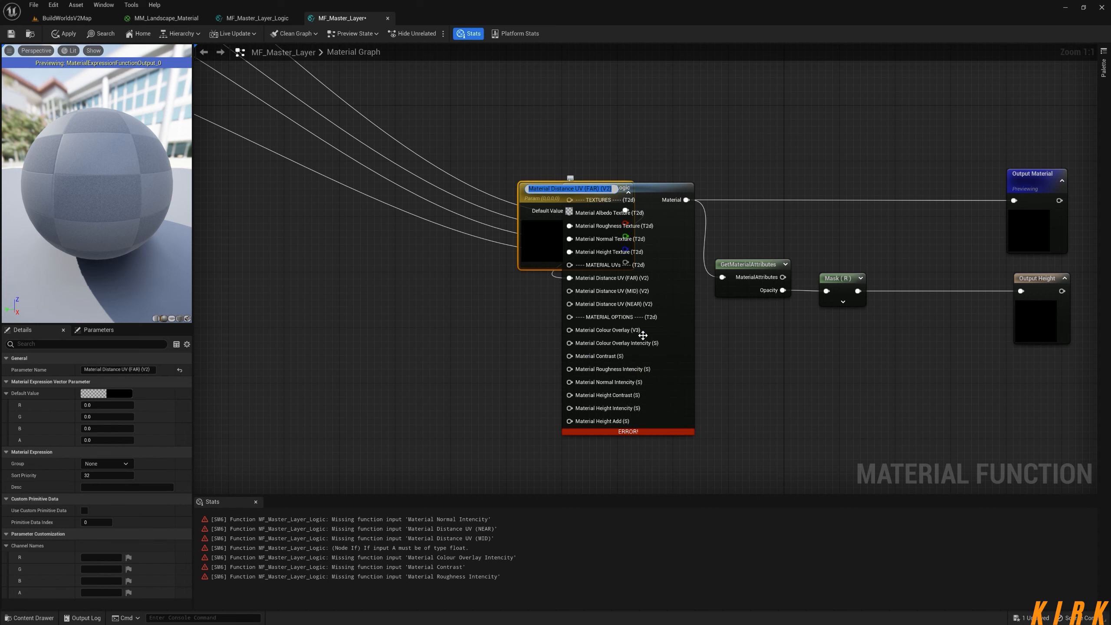
pyautogui.click(459, 303)
pyautogui.moveTo(536, 206); pyautogui.dragTo(329, 217)
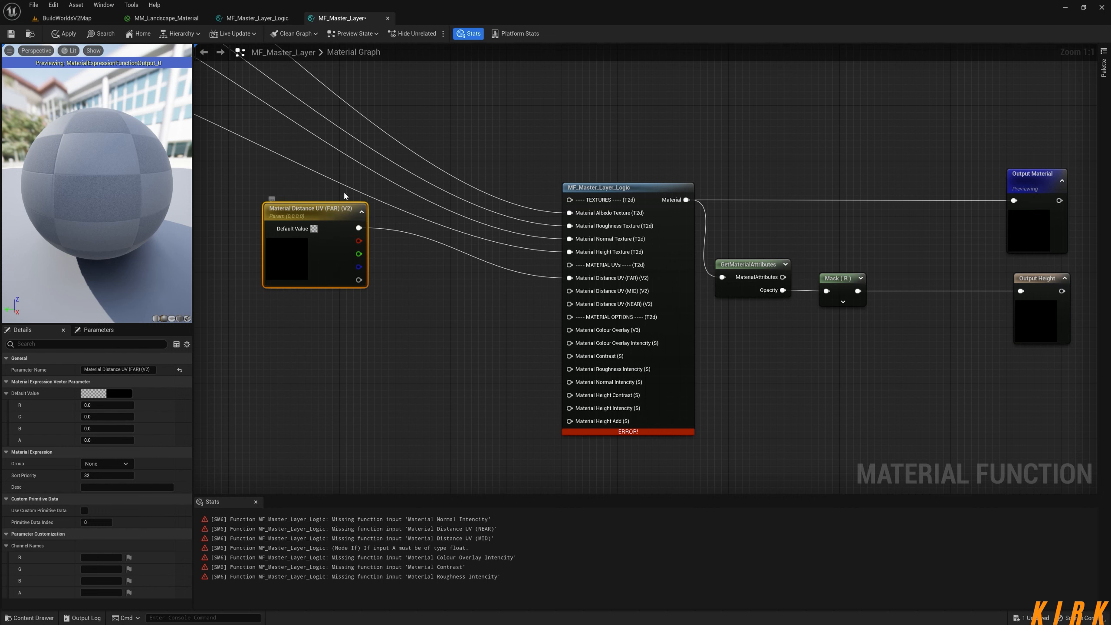
pyautogui.click(330, 368)
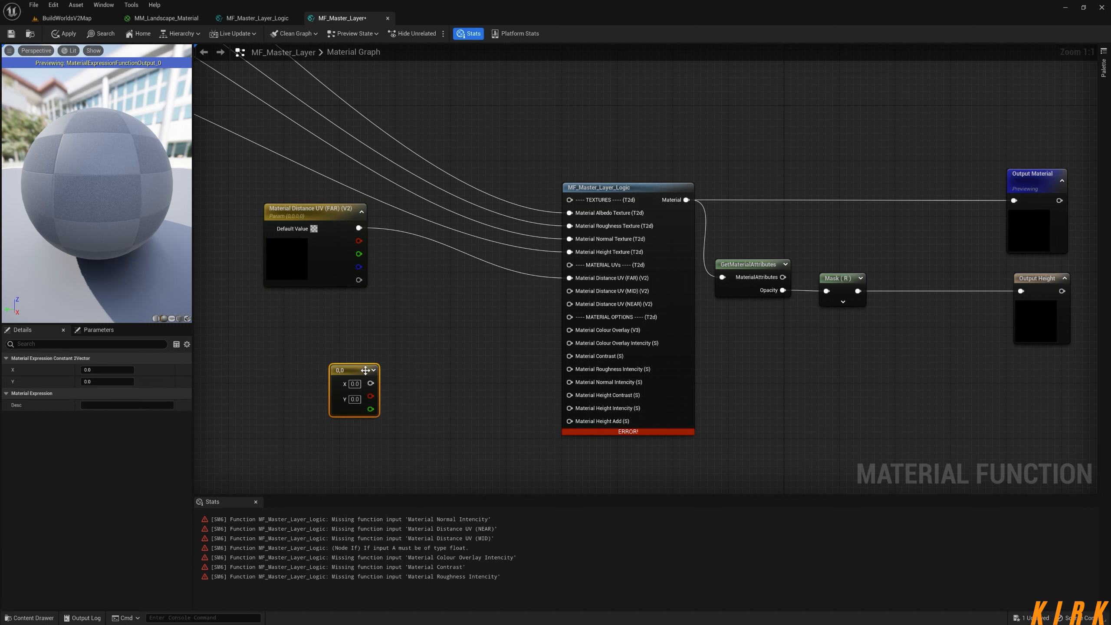
pyautogui.moveTo(331, 369); pyautogui.dragTo(299, 337)
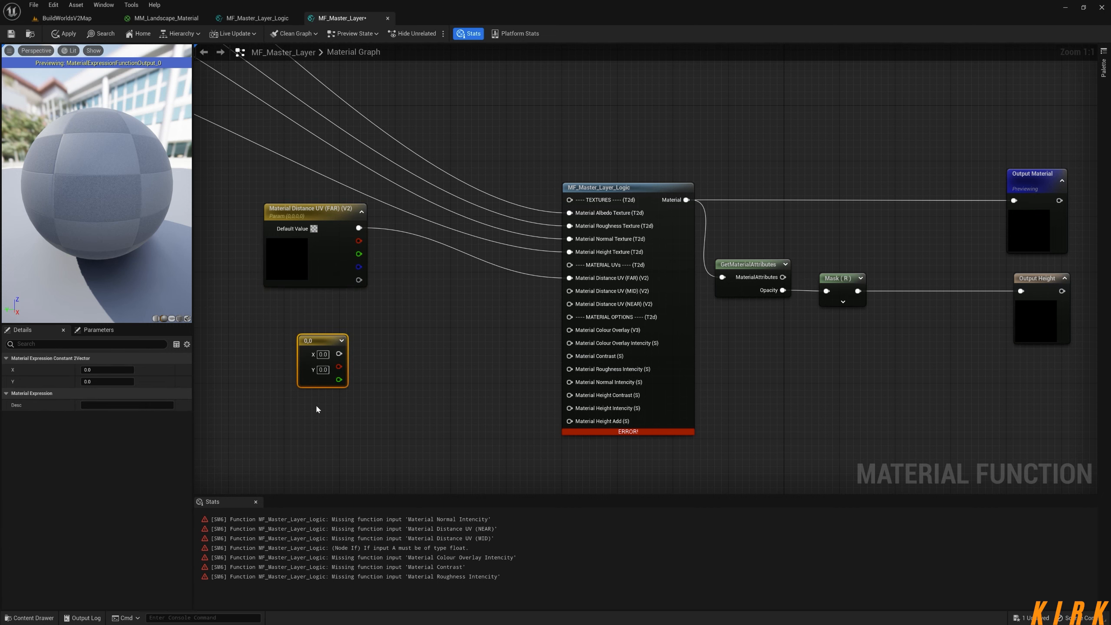
pyautogui.press('Delete')
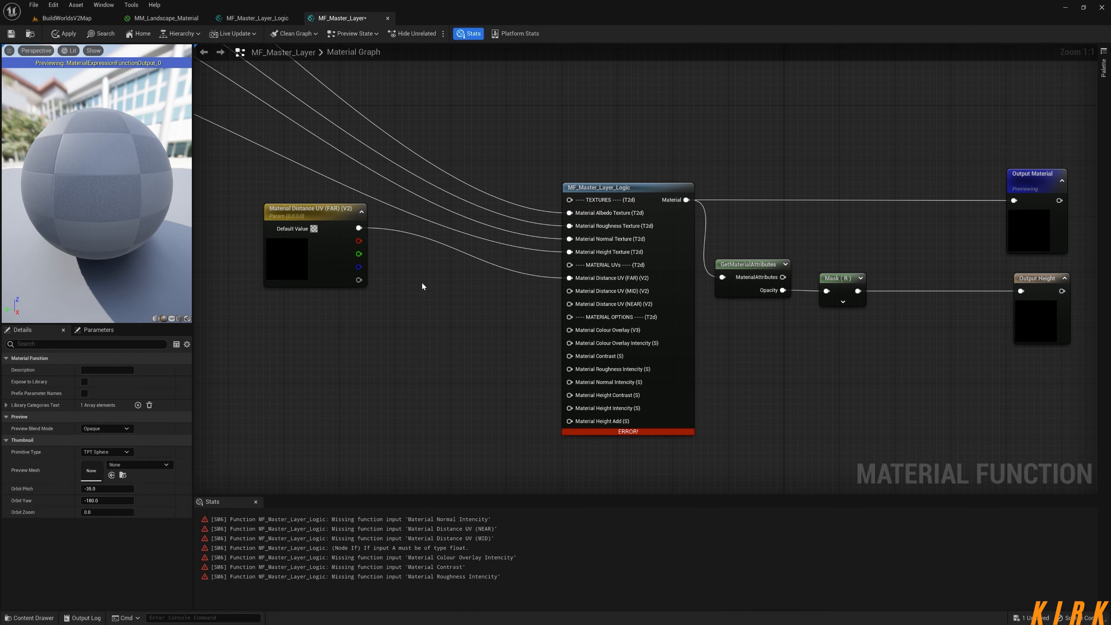
# Reposition the Material Distance UV (FAR) vector parameter farther left of the MF_Master_Layer_Logic node
pyautogui.moveTo(350, 212); pyautogui.dragTo(287, 213)
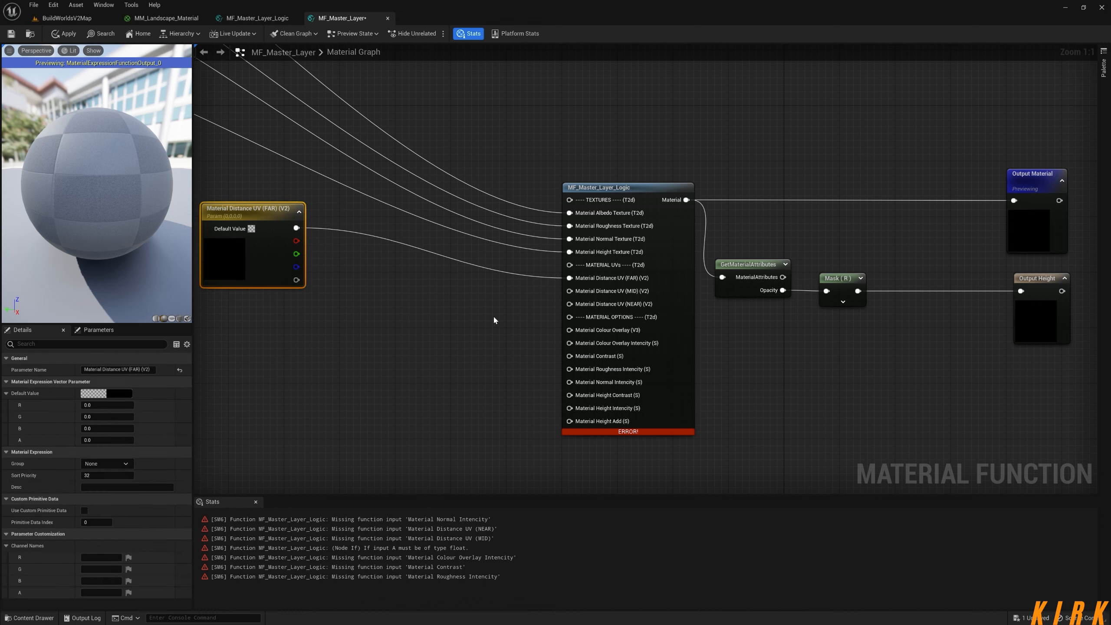
pyautogui.moveTo(518, 300); pyautogui.dragTo(548, 317, button='right')
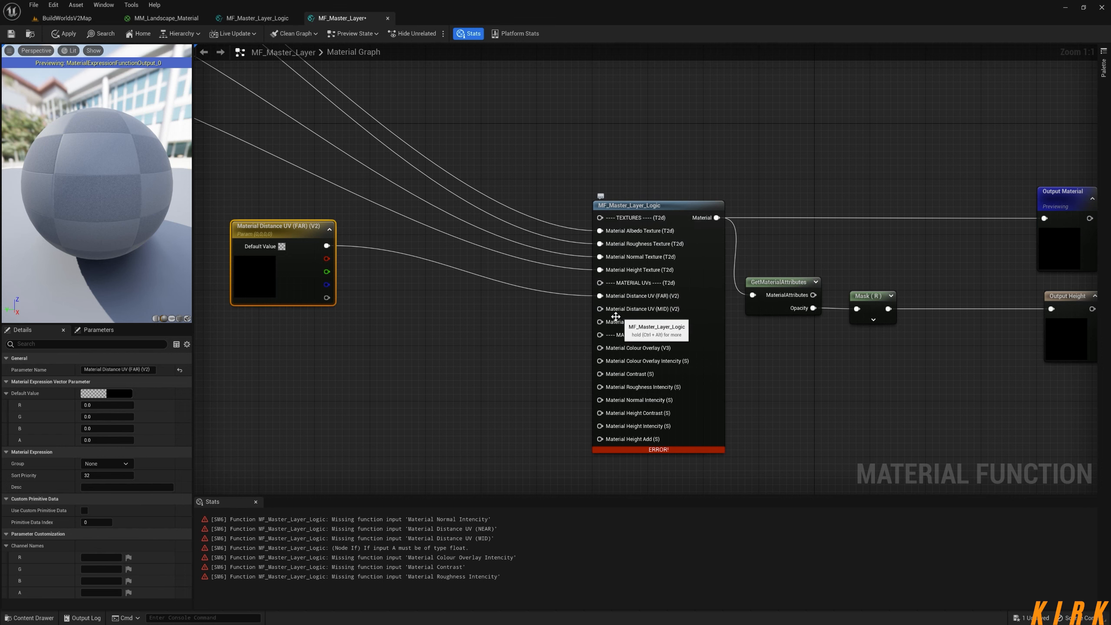
pyautogui.moveTo(294, 224); pyautogui.dragTo(273, 168)
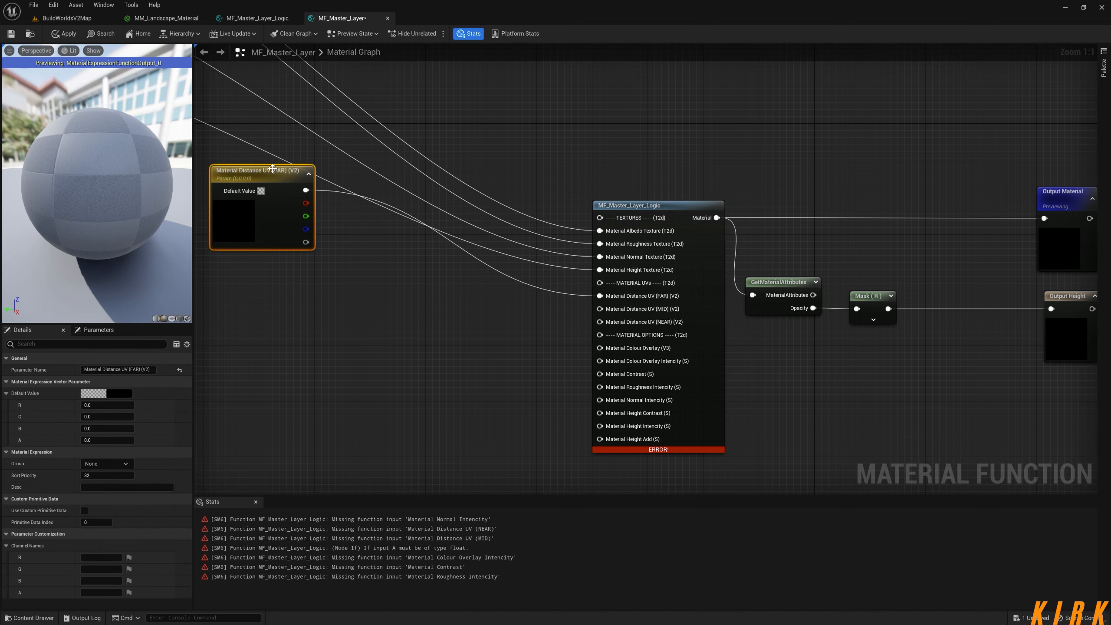
pyautogui.click(437, 285)
pyautogui.moveTo(432, 285); pyautogui.dragTo(404, 265, button='right')
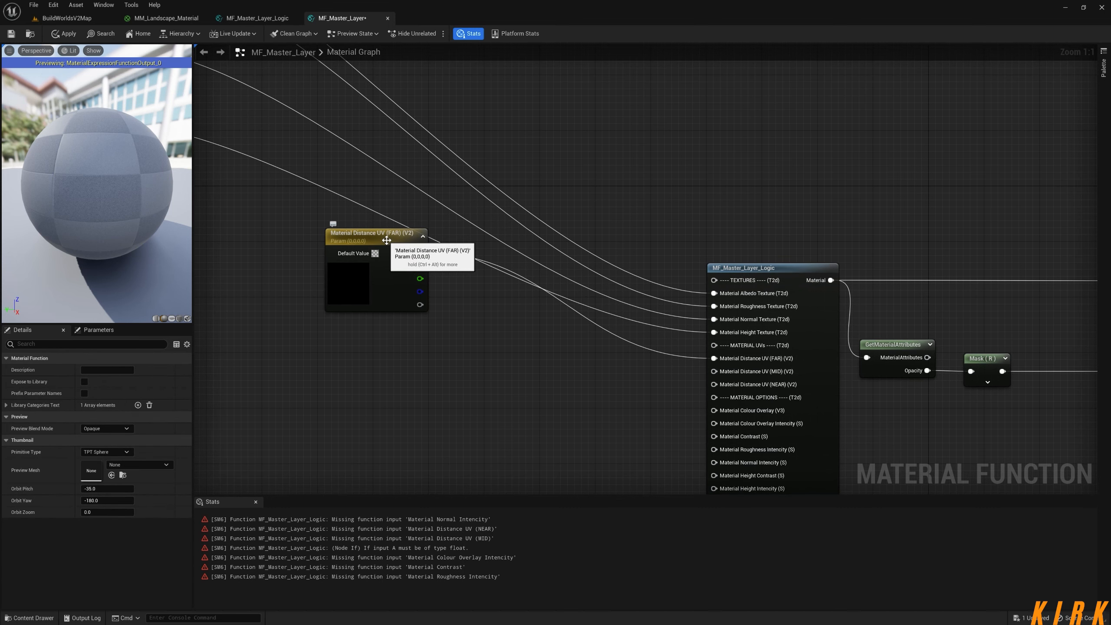
pyautogui.moveTo(404, 266); pyautogui.dragTo(404, 280)
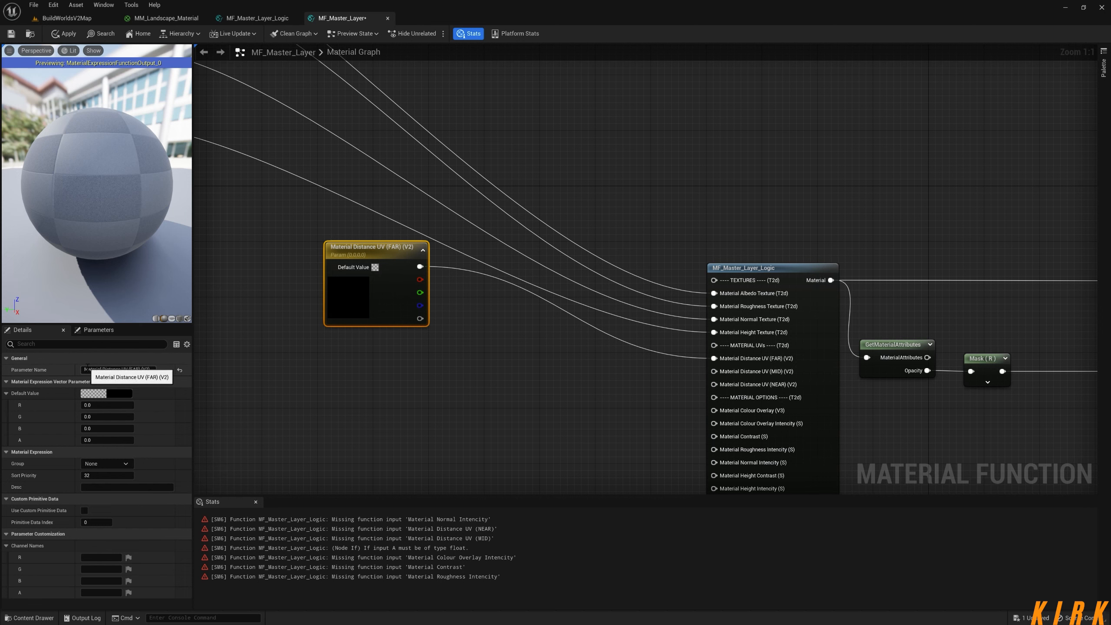
# Copy the Material Distance UV (FAR) part of the vector parameter's name, and delete that parameter node
pyautogui.moveTo(83, 372); pyautogui.dragTo(140, 379)
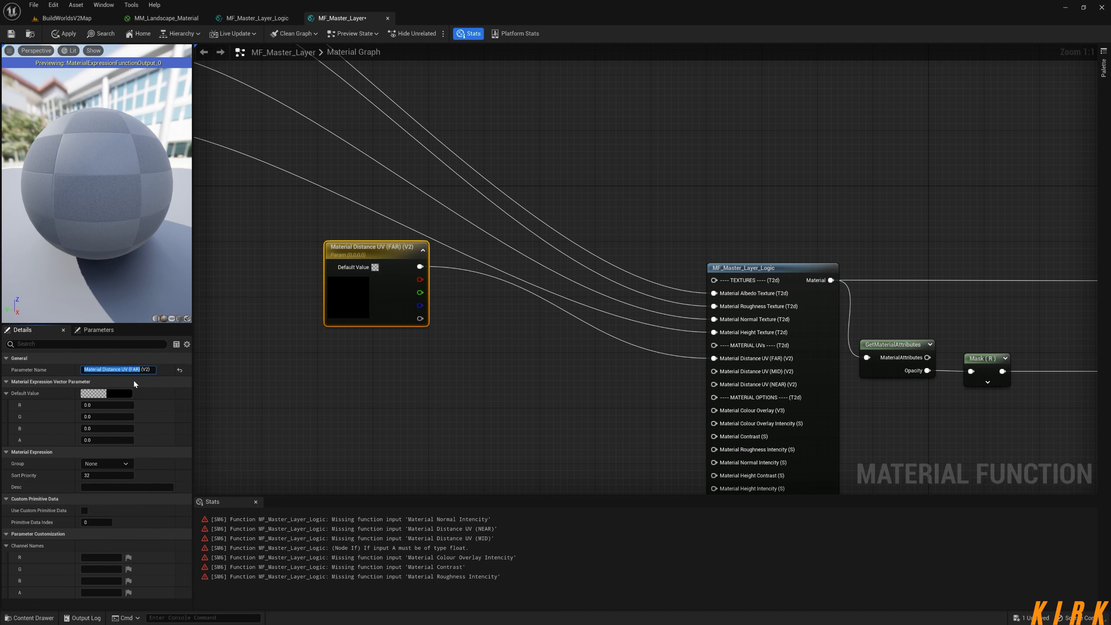
pyautogui.moveTo(459, 301); pyautogui.dragTo(326, 346)
pyautogui.press('Delete')
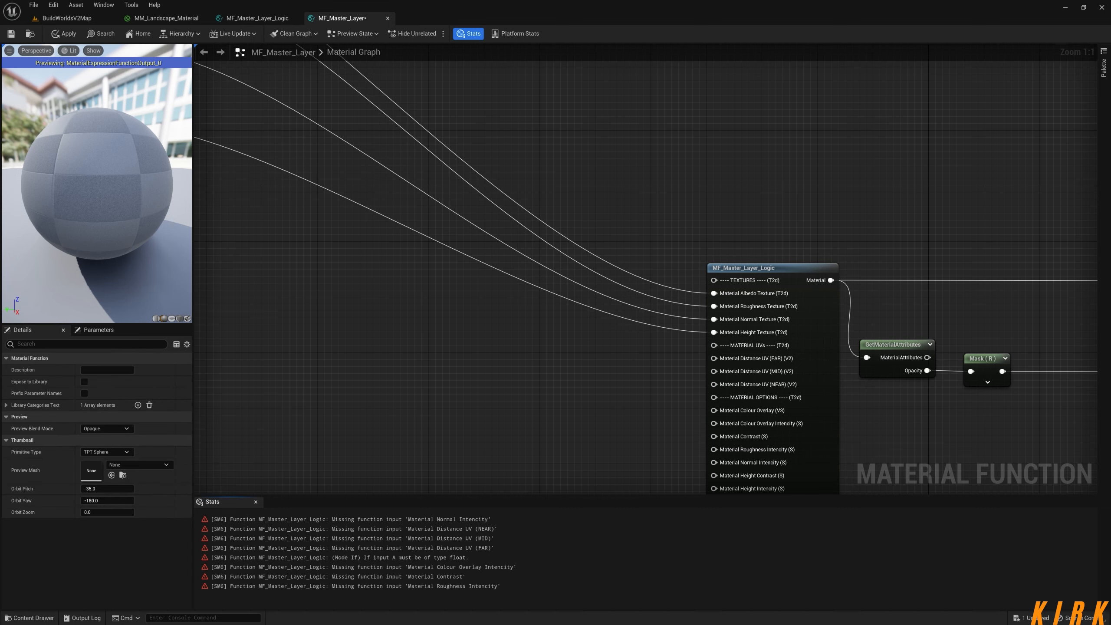
# Add a scalar parameter named Material Distance UV (FAR) below the Material Textures comment group
pyautogui.moveTo(348, 343); pyautogui.dragTo(464, 294, button='right')
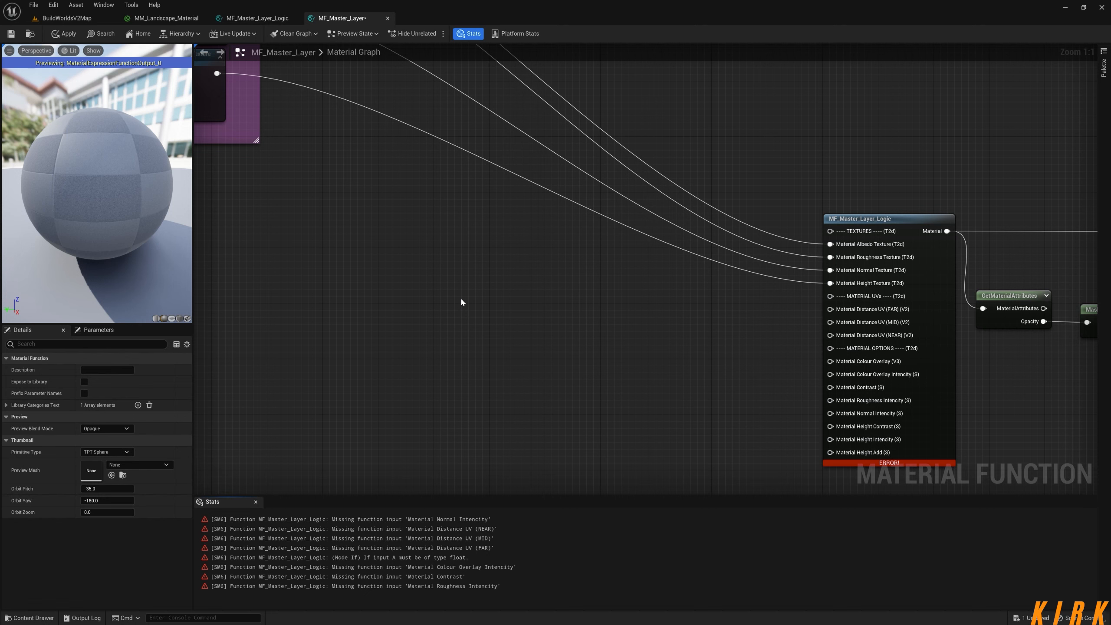
pyautogui.click(461, 301)
pyautogui.write('sssssssssssssss')
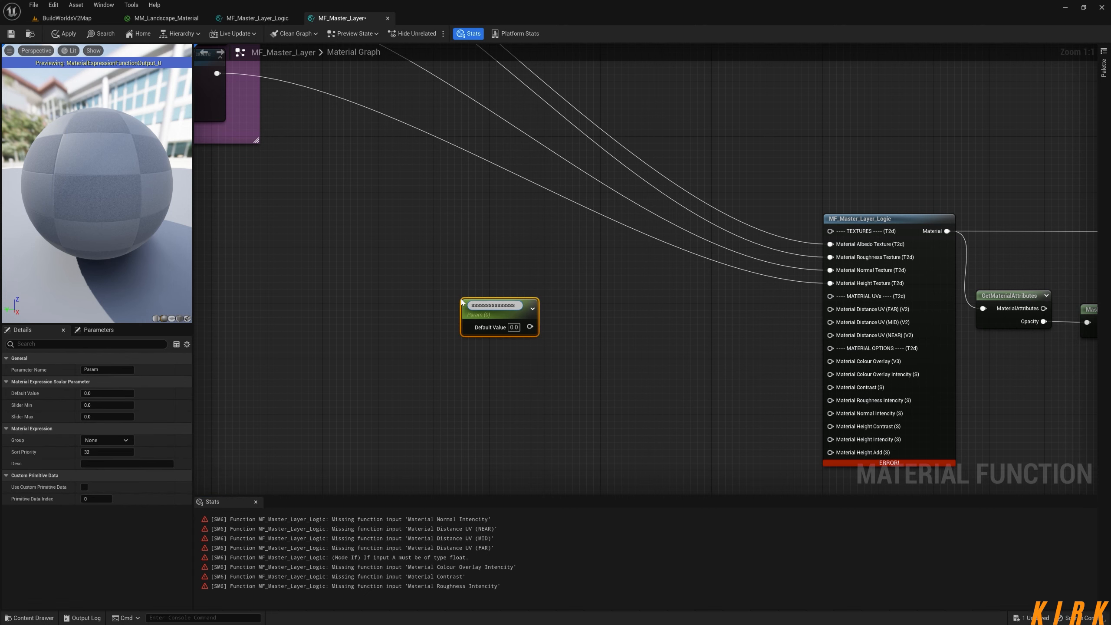
pyautogui.press('BackSpace')
pyautogui.press('BackSpace')
pyautogui.press('BackSpace')
pyautogui.press('BackSpace')
pyautogui.press('BackSpace')
pyautogui.press('BackSpace')
pyautogui.press('BackSpace')
pyautogui.press('BackSpace')
pyautogui.press('BackSpace')
pyautogui.press('BackSpace')
pyautogui.press('BackSpace')
pyautogui.press('BackSpace')
pyautogui.press('BackSpace')
pyautogui.write('Material Distance UV (FAR)')
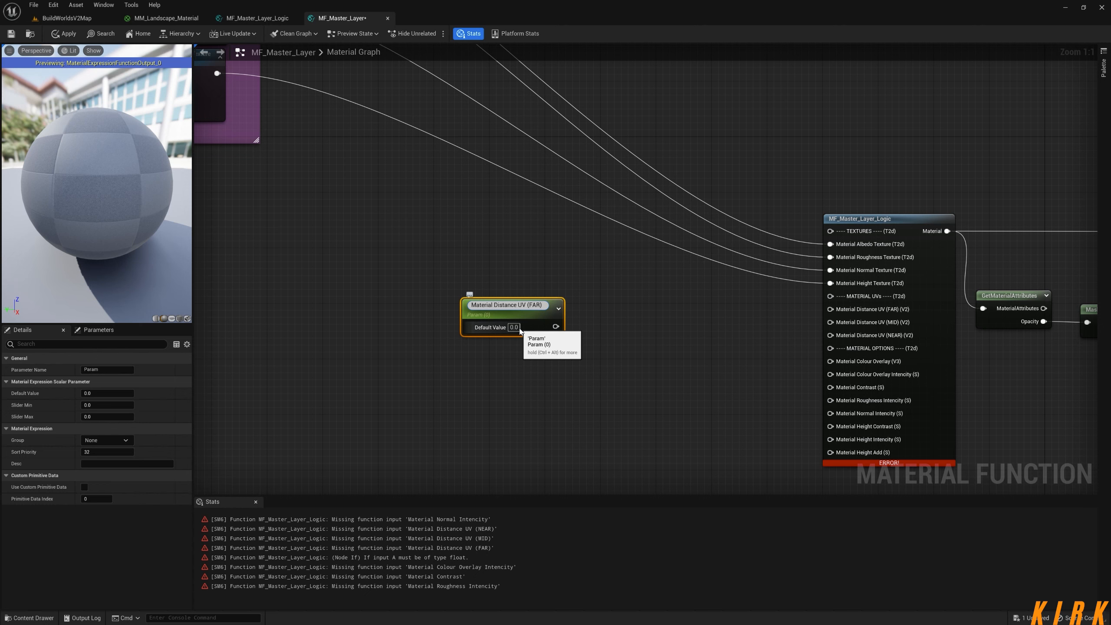
pyautogui.press('Return')
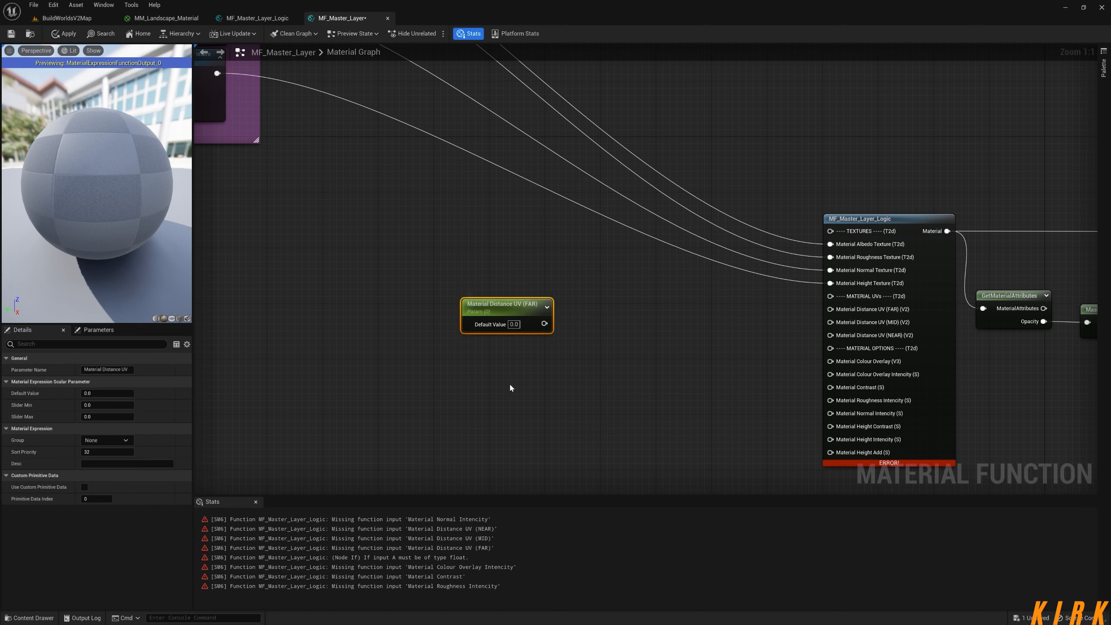
# Duplicate the Material Distance UV (FAR) scalar parameter twice and rename the copy directly beneath it Material Distance UV (MID)
pyautogui.moveTo(515, 311); pyautogui.dragTo(496, 245)
pyautogui.hotkey('ctrl', 'd')
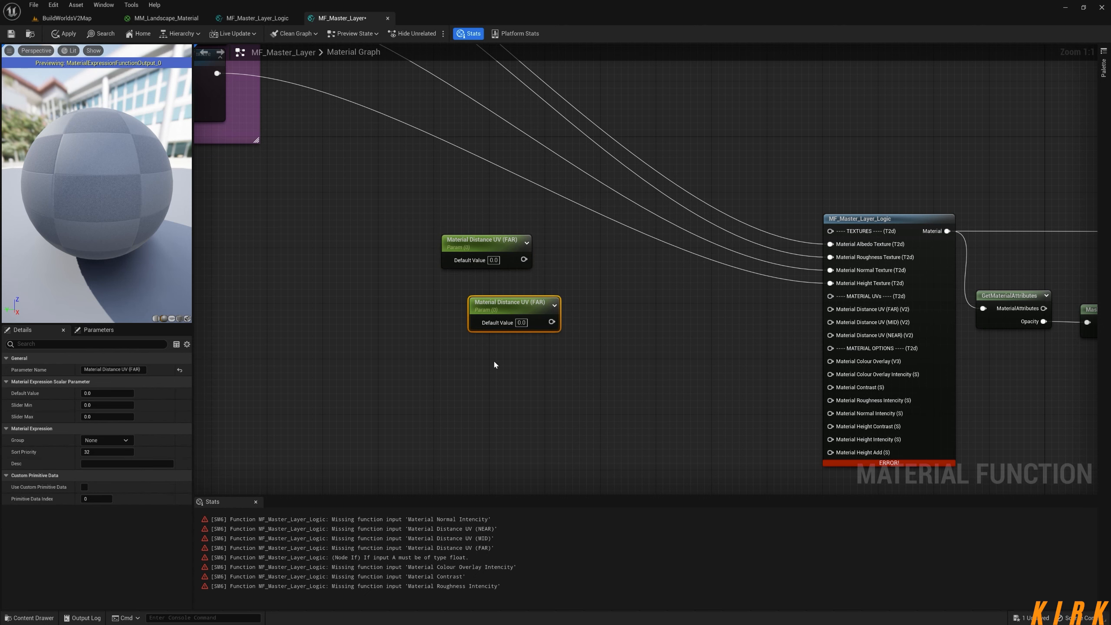
pyautogui.hotkey('ctrl', 'd')
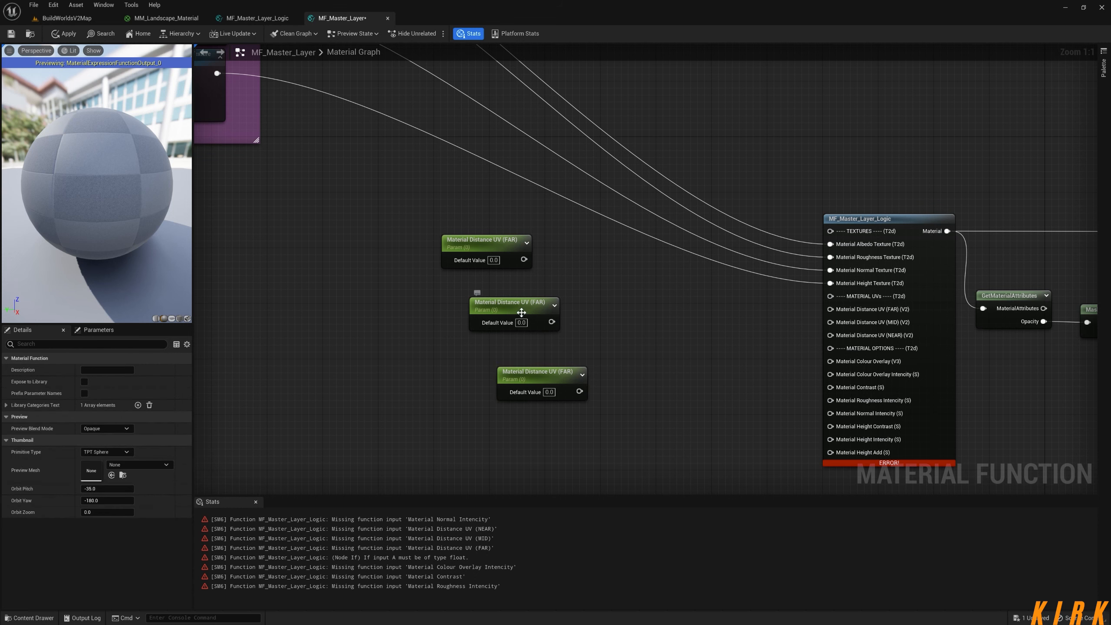
pyautogui.moveTo(526, 320); pyautogui.dragTo(498, 300)
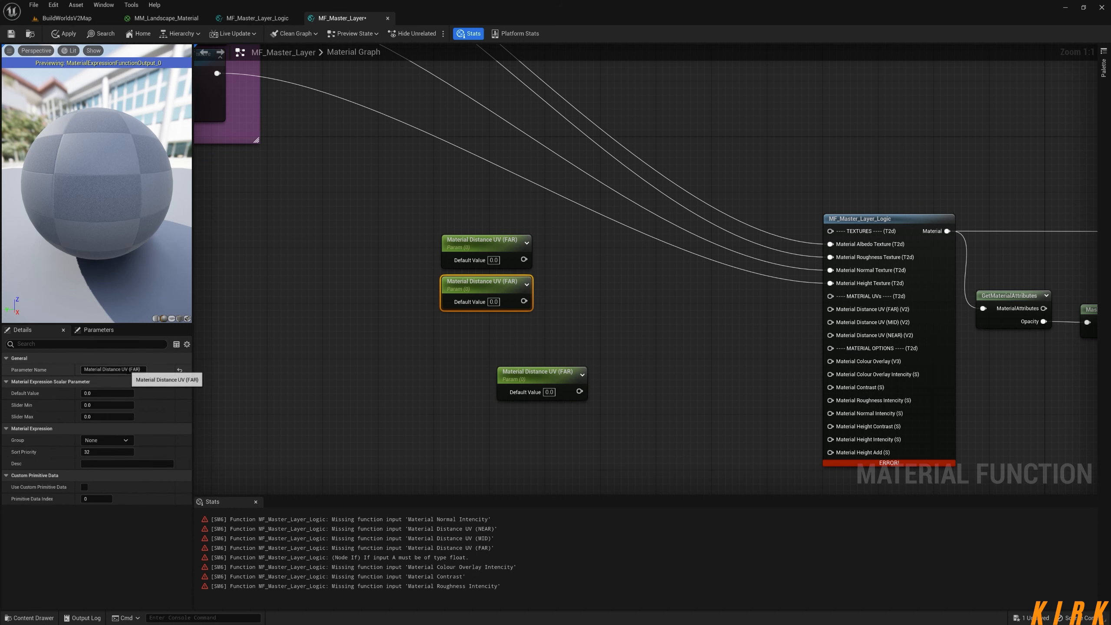
pyautogui.moveTo(128, 370); pyautogui.dragTo(146, 370)
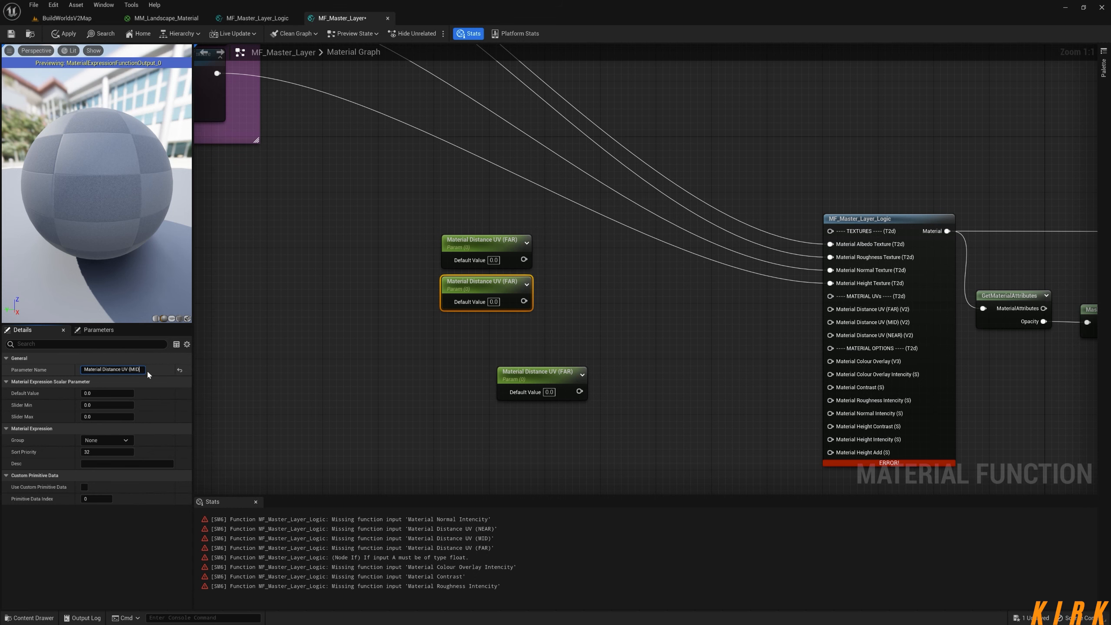
pyautogui.click(550, 377)
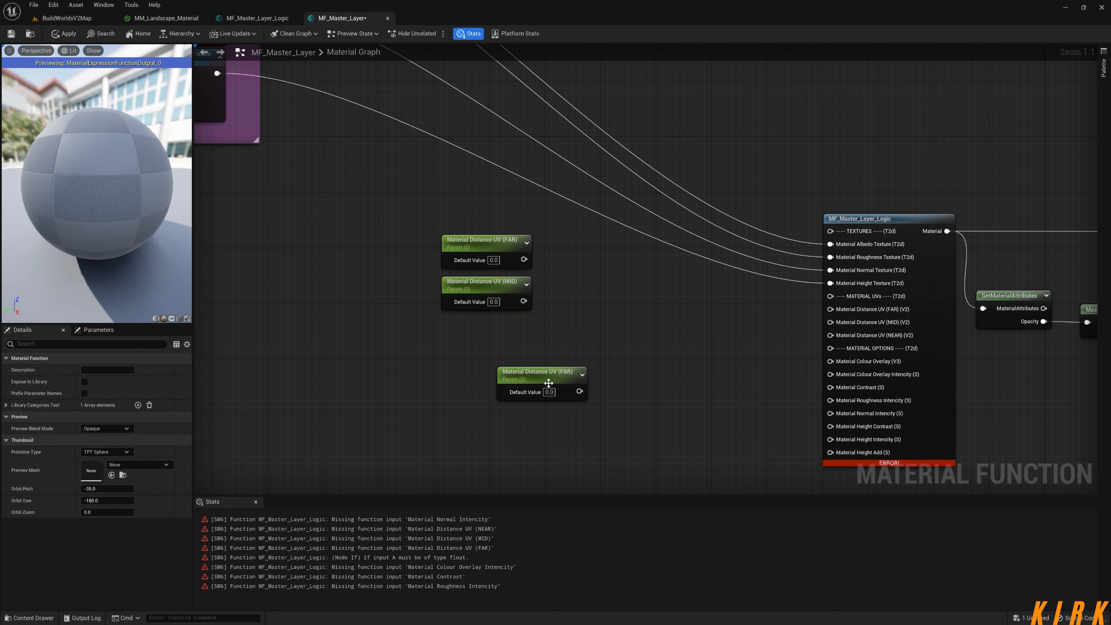
# Rename the remaining copy Material Distance UV (NEAR) and stack the three UV parameters in a tight column
pyautogui.moveTo(503, 368); pyautogui.dragTo(460, 355)
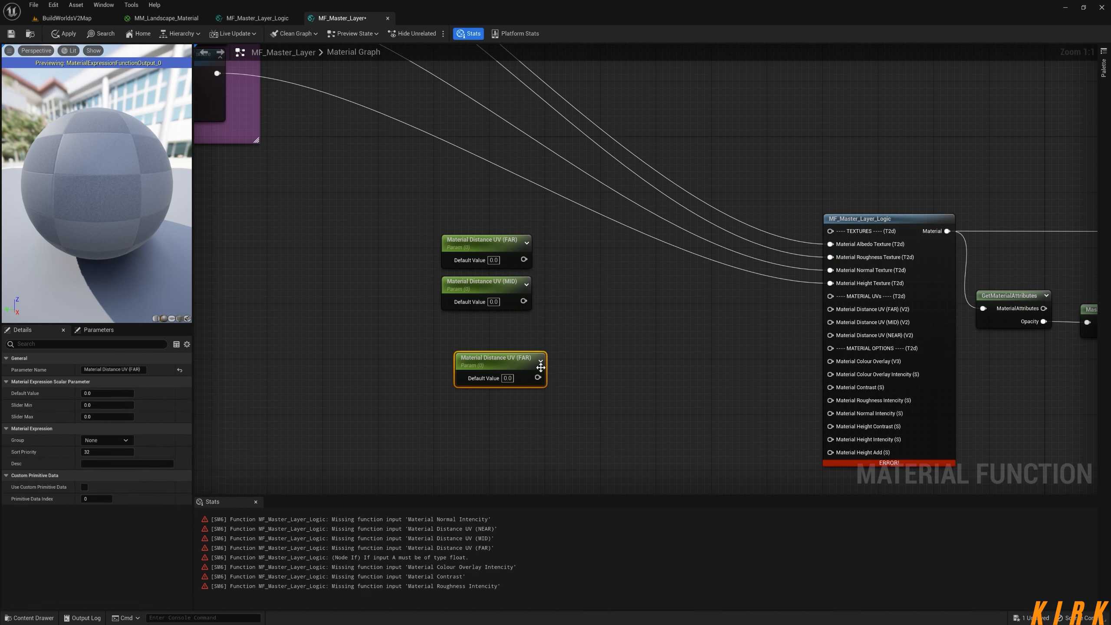
pyautogui.moveTo(143, 369); pyautogui.dragTo(129, 369)
pyautogui.write('NEA')
pyautogui.moveTo(515, 364); pyautogui.dragTo(501, 322)
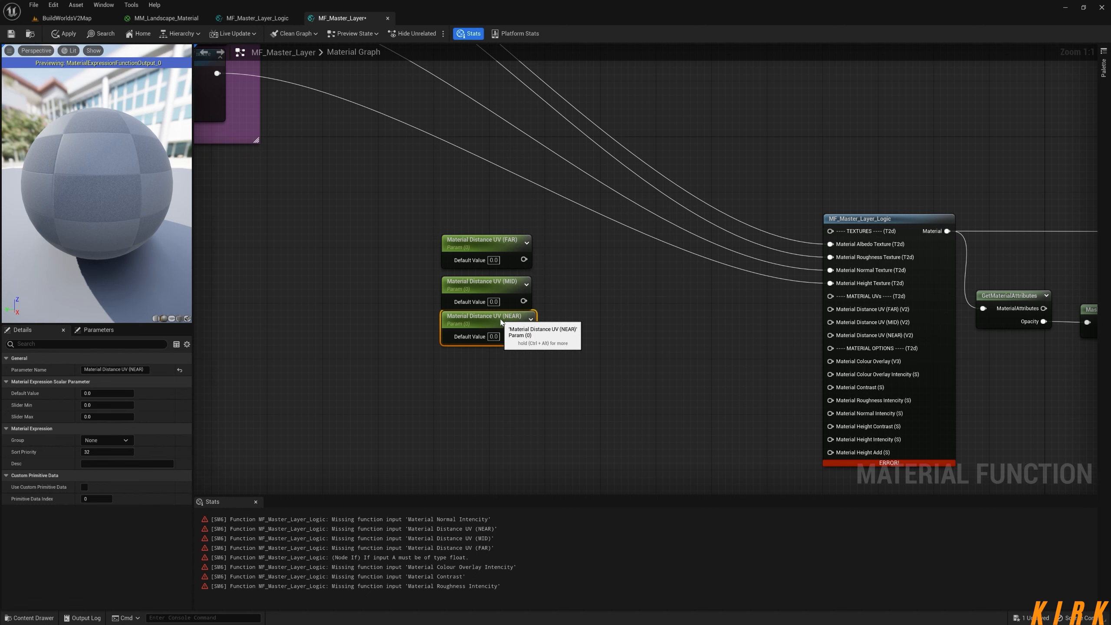
pyautogui.moveTo(485, 248); pyautogui.dragTo(485, 253)
pyautogui.click(608, 325)
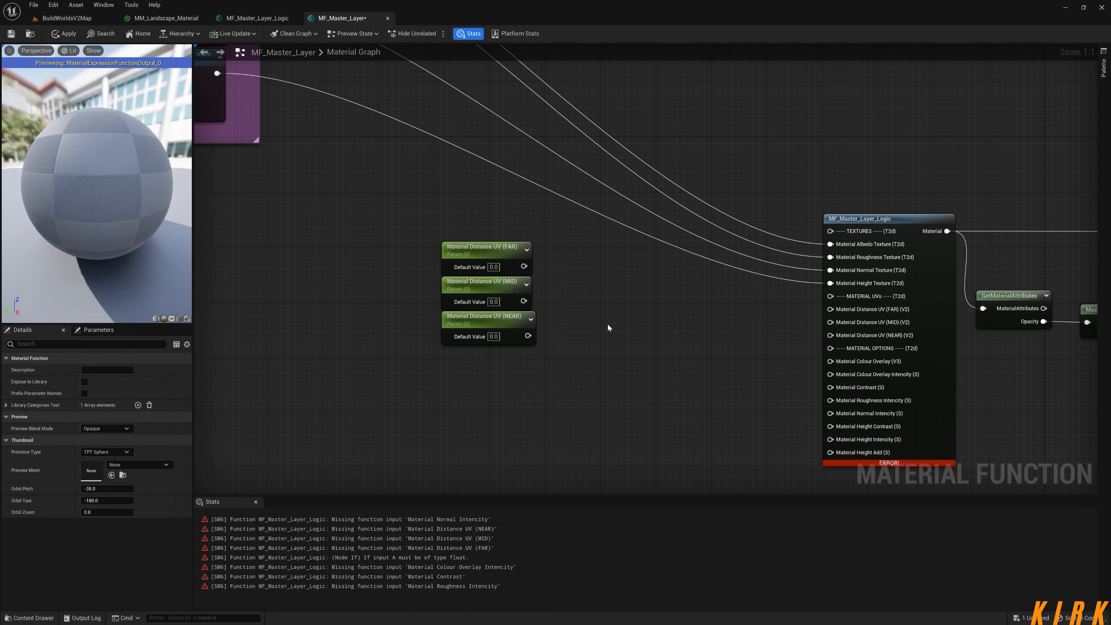
# Connect the FAR, MID and NEAR parameters to their matching Material Distance UV inputs on MF_Master_Layer_Logic
pyautogui.moveTo(608, 327); pyautogui.dragTo(592, 348, button='right')
pyautogui.moveTo(507, 286); pyautogui.dragTo(799, 335)
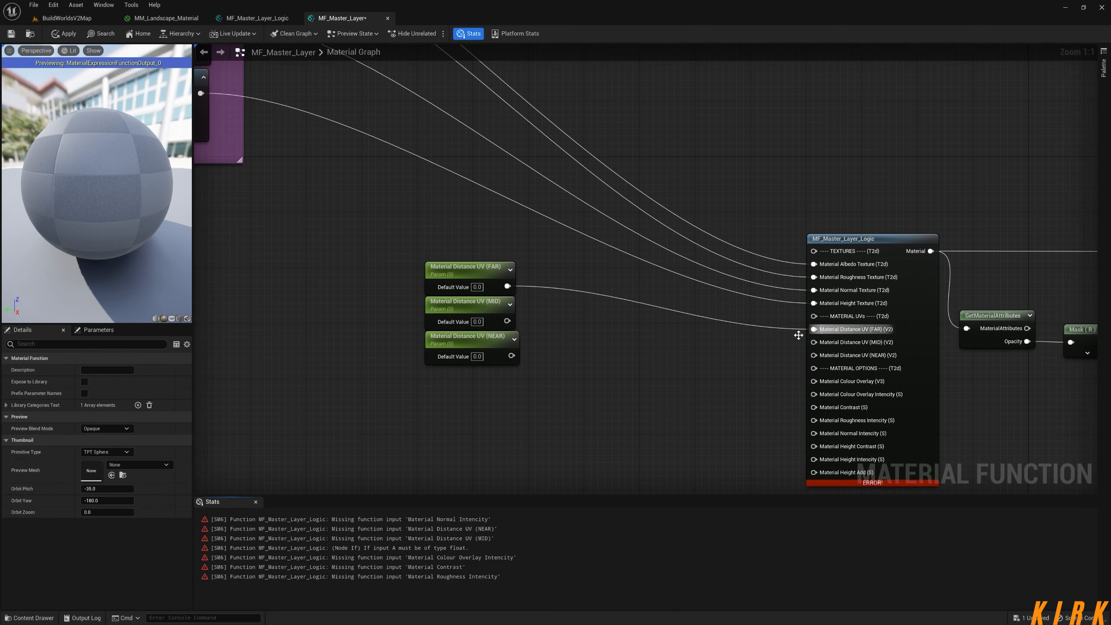
pyautogui.moveTo(508, 321); pyautogui.dragTo(807, 345)
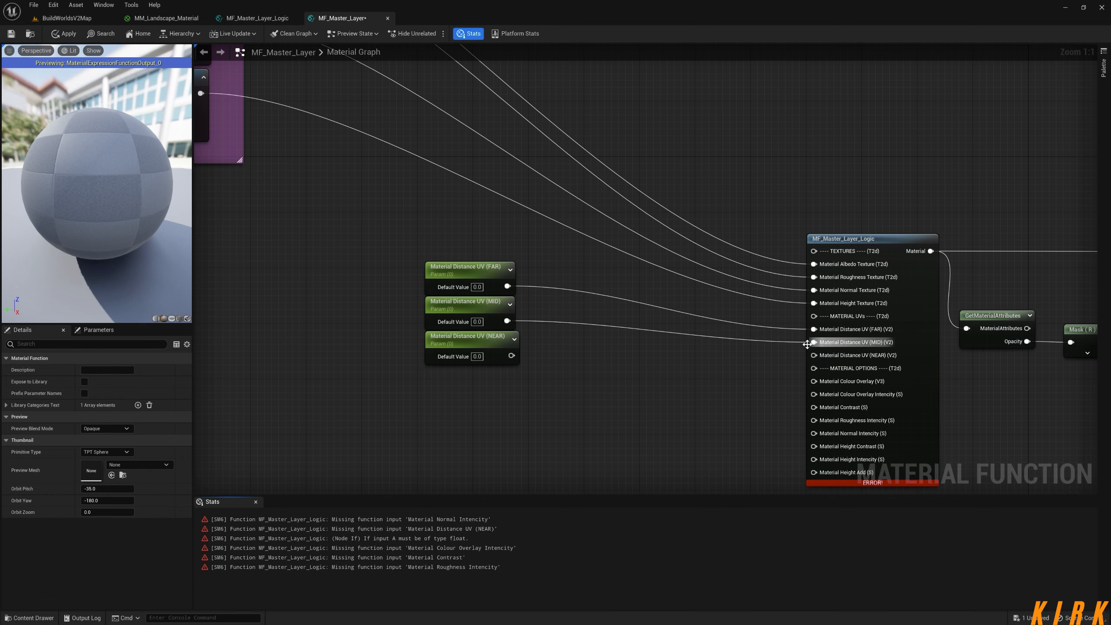
pyautogui.moveTo(511, 355); pyautogui.dragTo(806, 359)
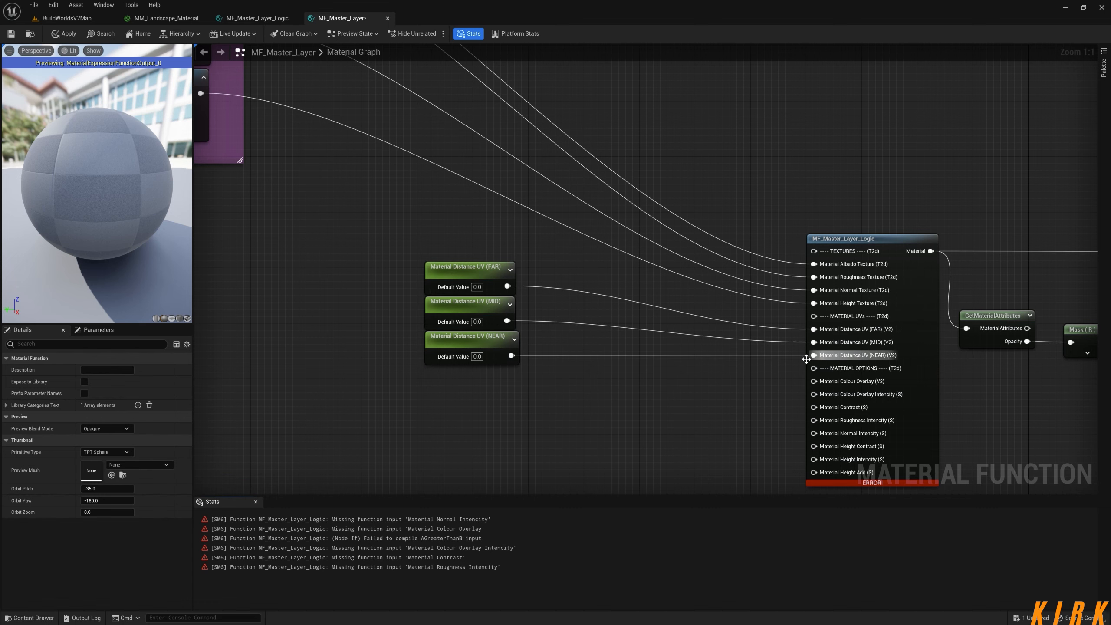
# Move the three Material Distance UV parameters together to just below the Material Textures comment group
pyautogui.moveTo(806, 358); pyautogui.dragTo(1007, 375, button='right')
pyautogui.scroll(-1, 682, 389)
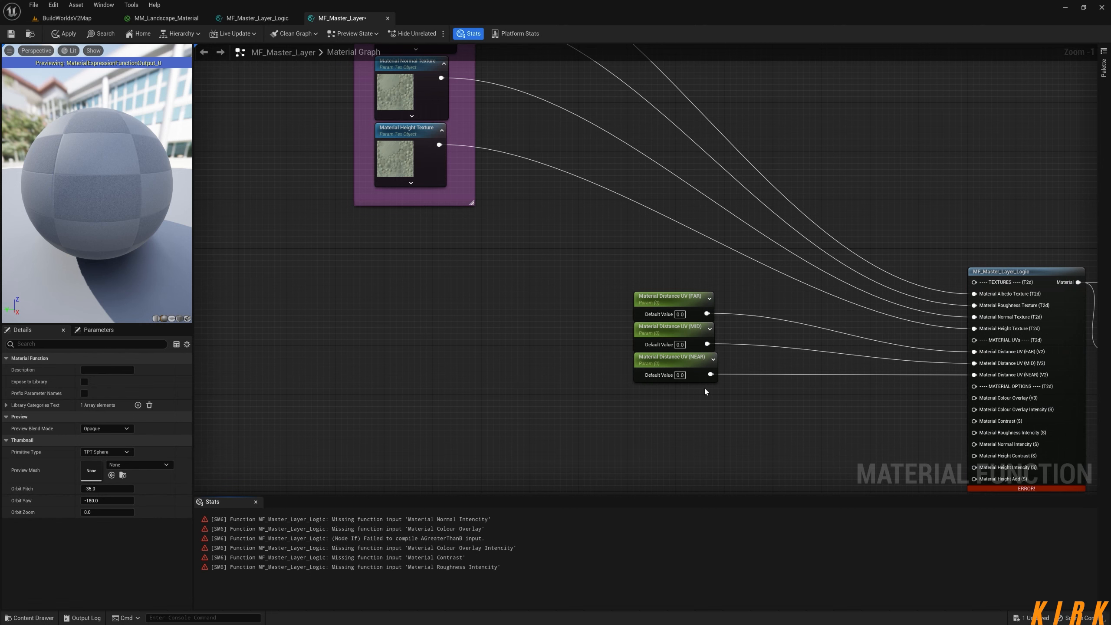
pyautogui.moveTo(734, 289); pyautogui.dragTo(421, 320)
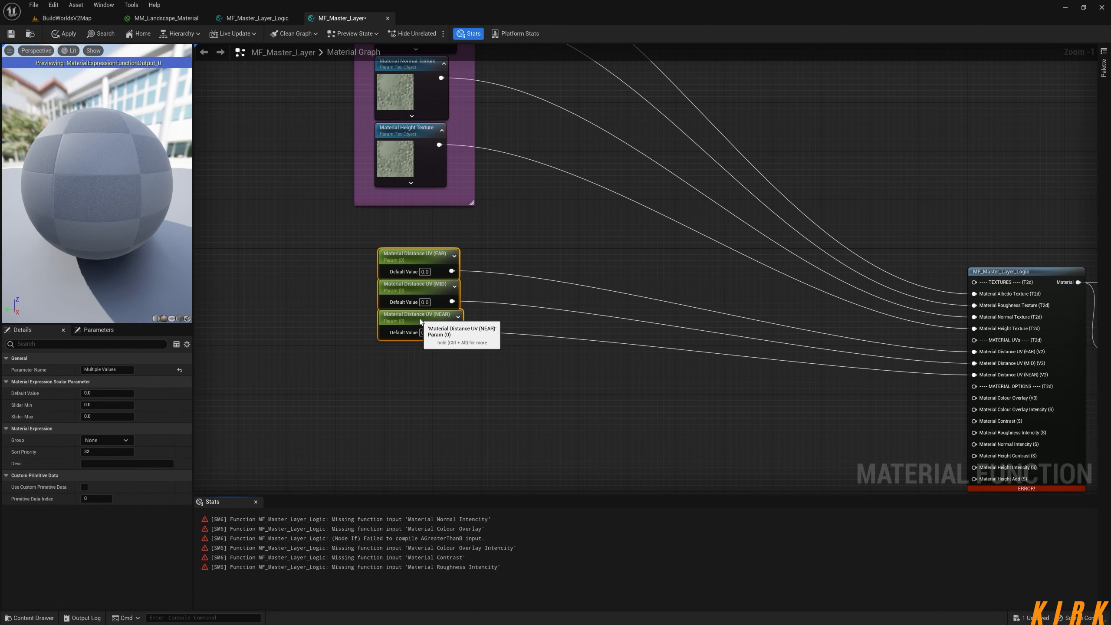
# Wrap the three UV parameters in a comment titled Material UVs with font size 25
pyautogui.press('c')
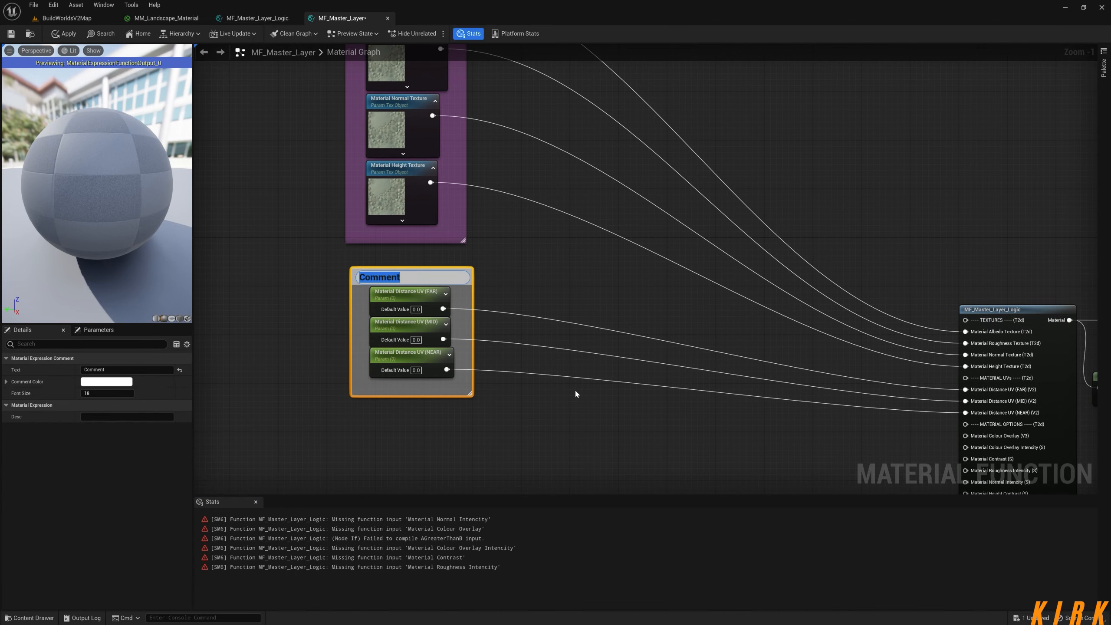
pyautogui.write('Material UVs')
pyautogui.click(122, 394)
pyautogui.write('25')
pyautogui.press('Return')
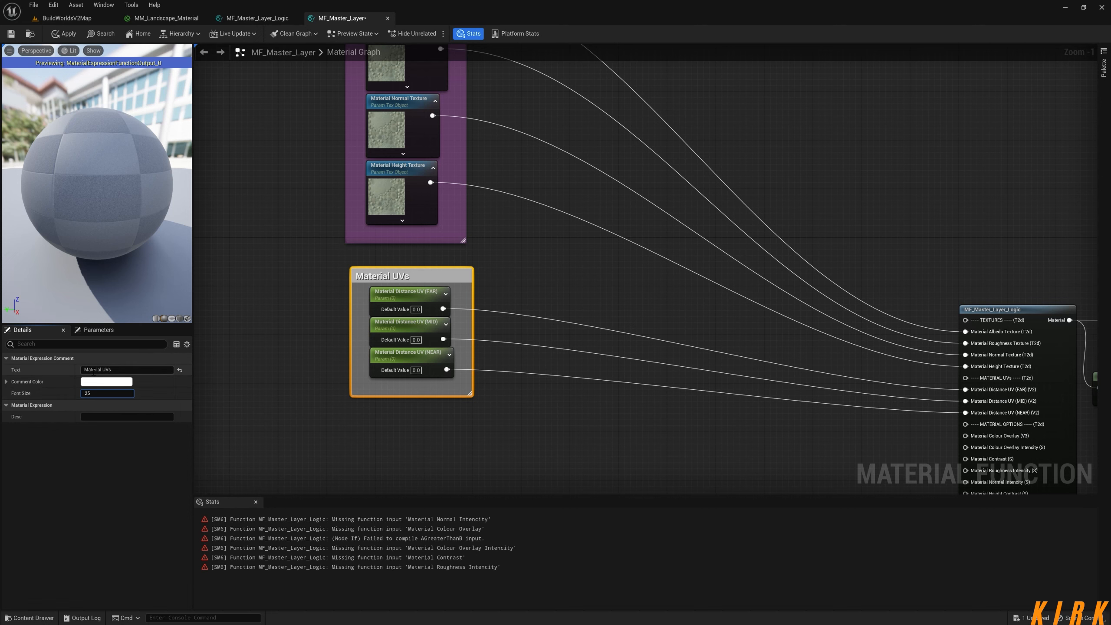
# Colour the Material UVs comment green and align it under the Material Textures group
pyautogui.click(106, 382)
pyautogui.click(132, 480)
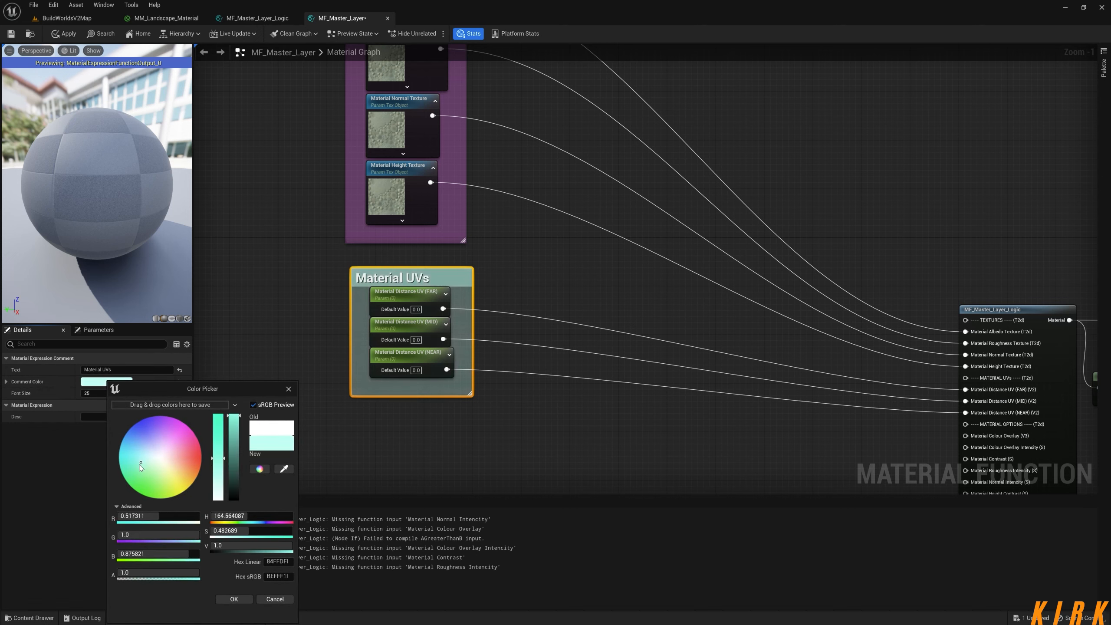
pyautogui.click(234, 599)
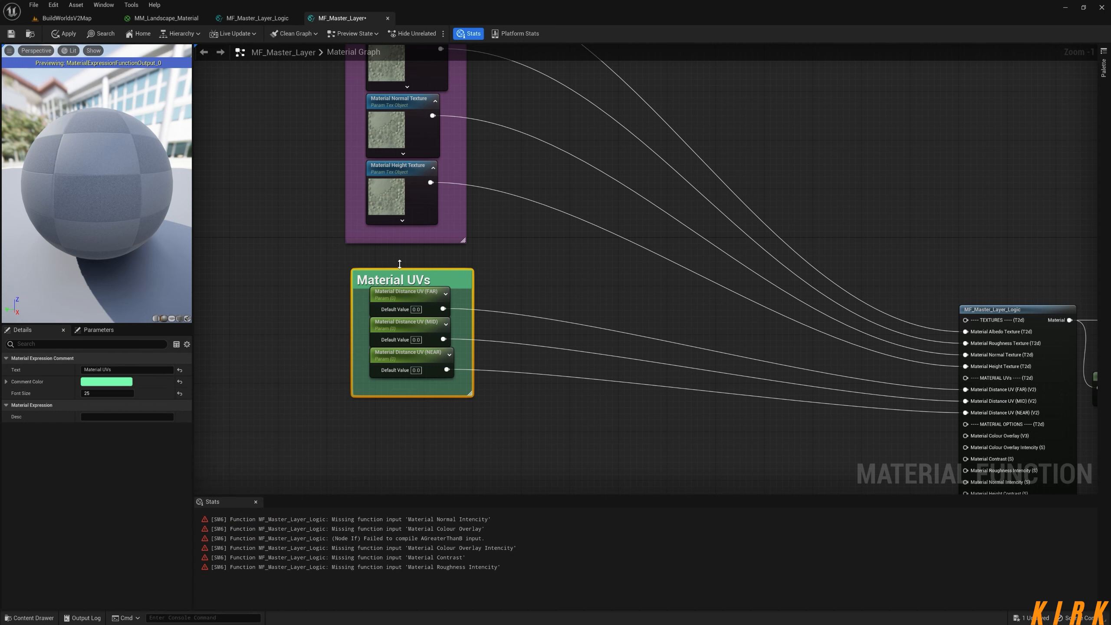
pyautogui.moveTo(416, 268); pyautogui.dragTo(410, 261)
pyautogui.click(579, 396)
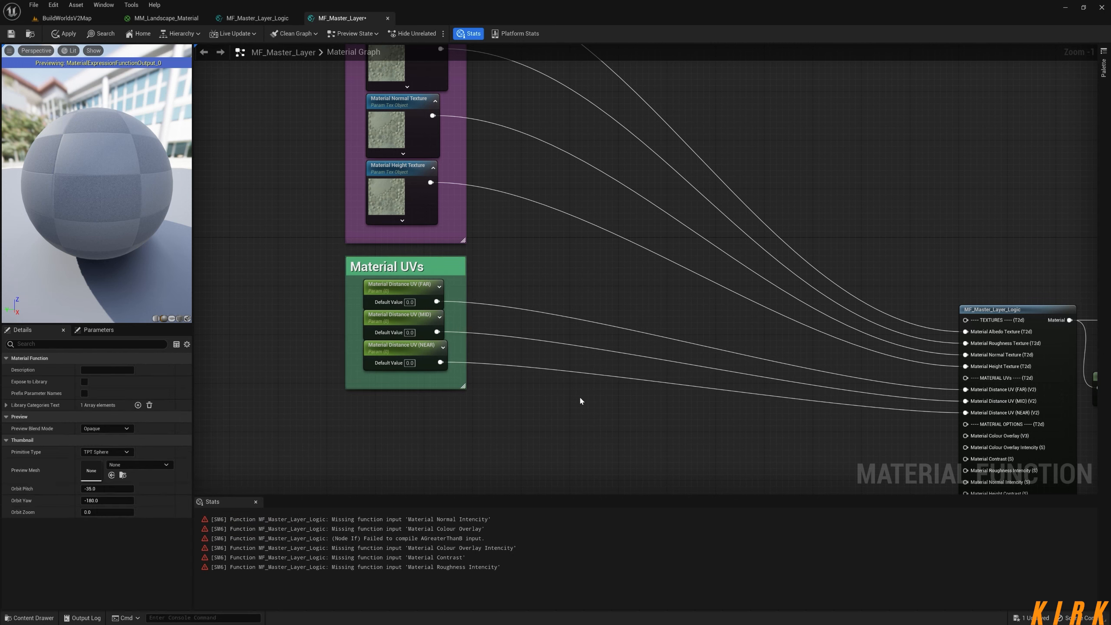
# Assign all three Material Distance UV parameters to a parameter group named Material UVs
pyautogui.scroll(-3, 499, 445)
pyautogui.scroll(-1, 484, 315)
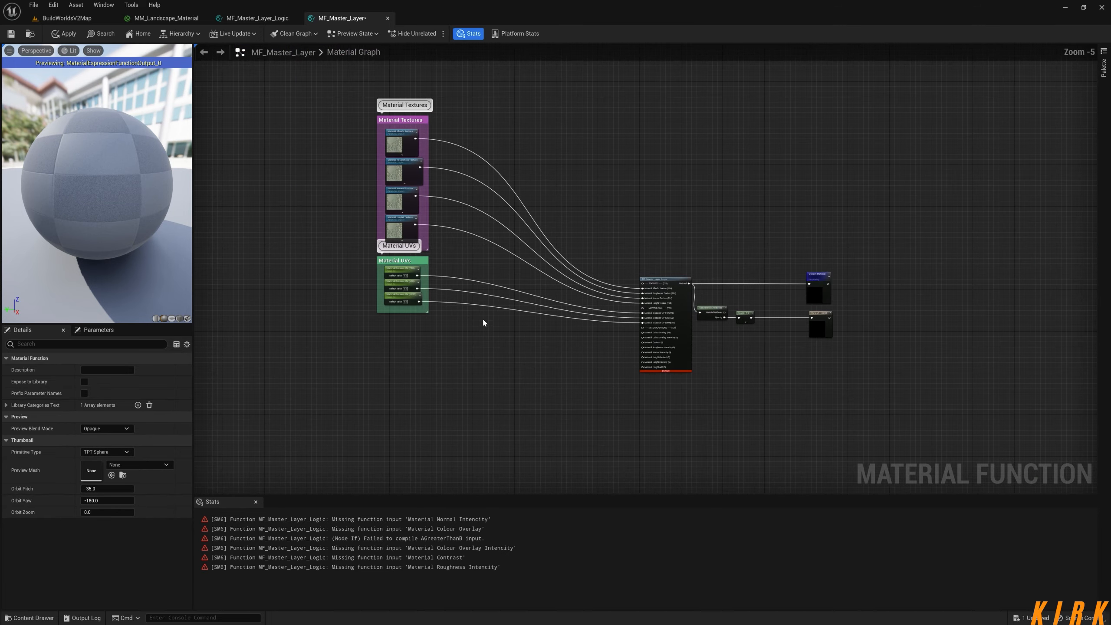
pyautogui.moveTo(482, 318); pyautogui.dragTo(510, 261, button='right')
pyautogui.scroll(2, 482, 259)
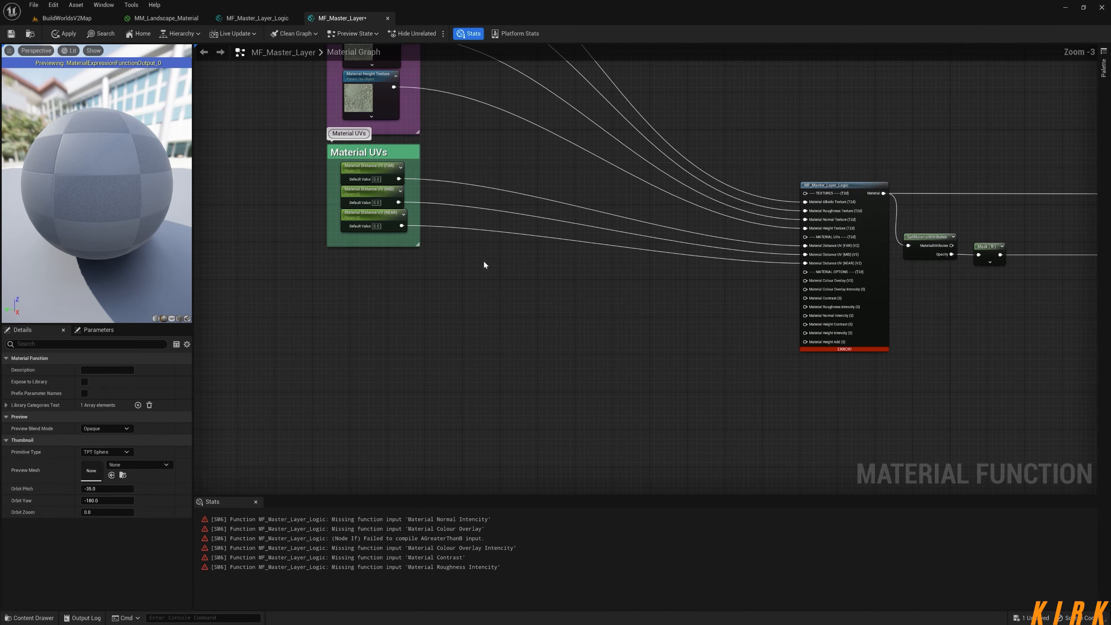
pyautogui.scroll(3, 485, 265)
pyautogui.moveTo(301, 191); pyautogui.dragTo(366, 276)
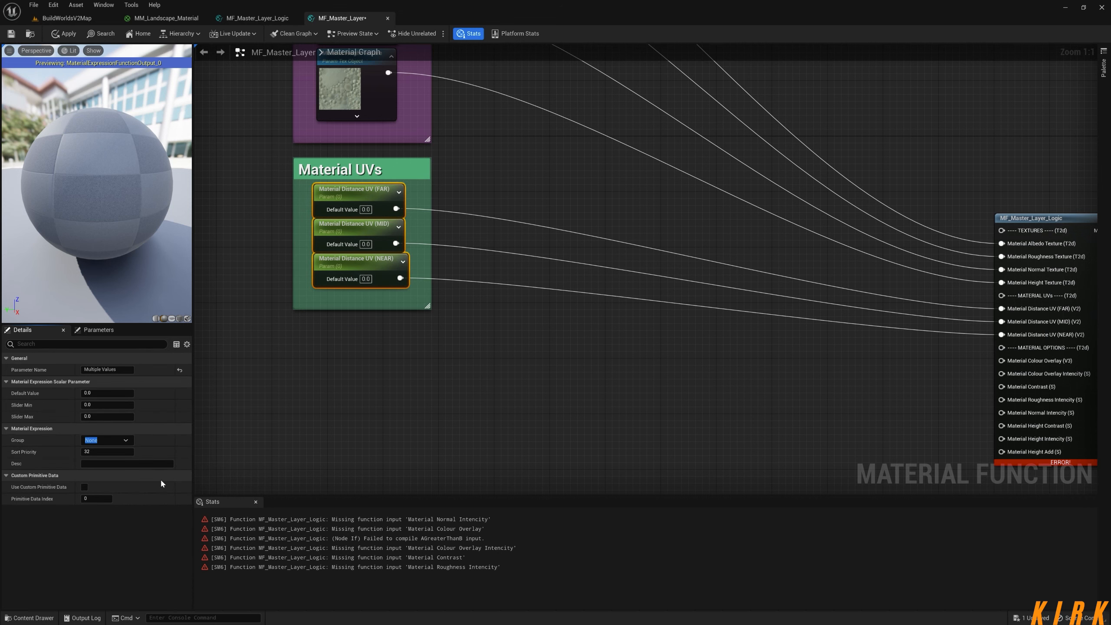
pyautogui.write('Material UV')
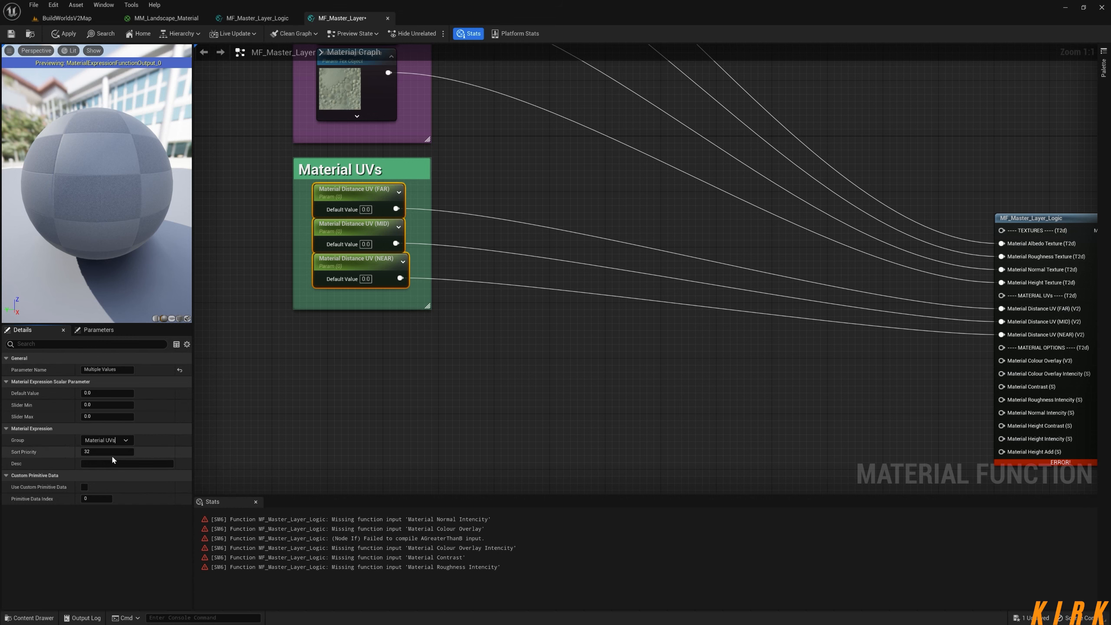
# Set ascending sort priorities for the FAR, MID and NEAR UV parameters, giving MID the value 2
pyautogui.click(370, 198)
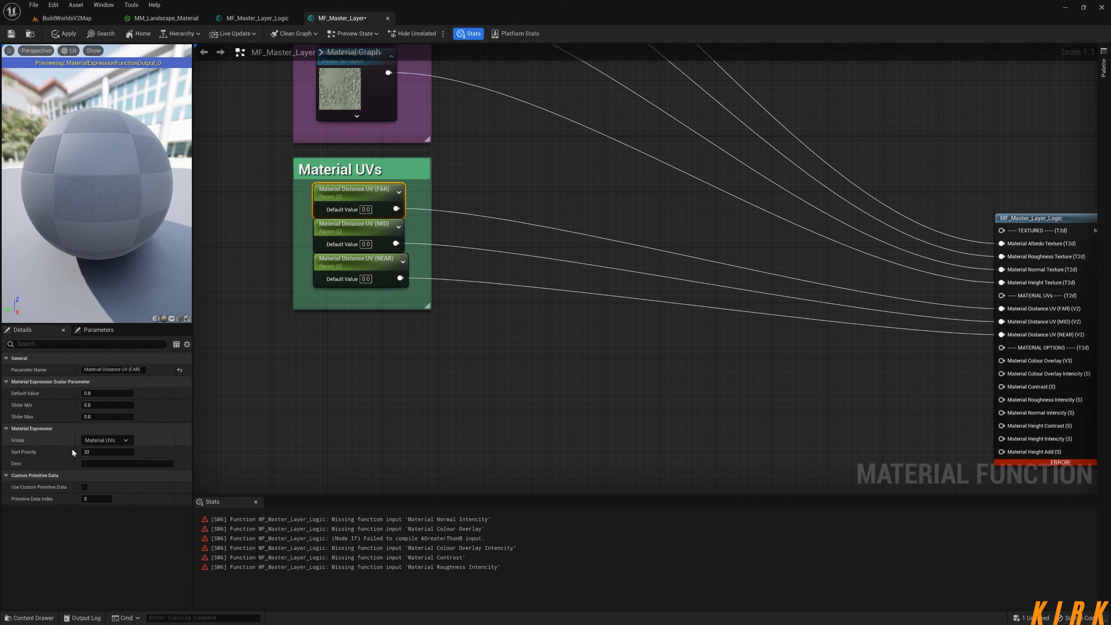
pyautogui.click(349, 226)
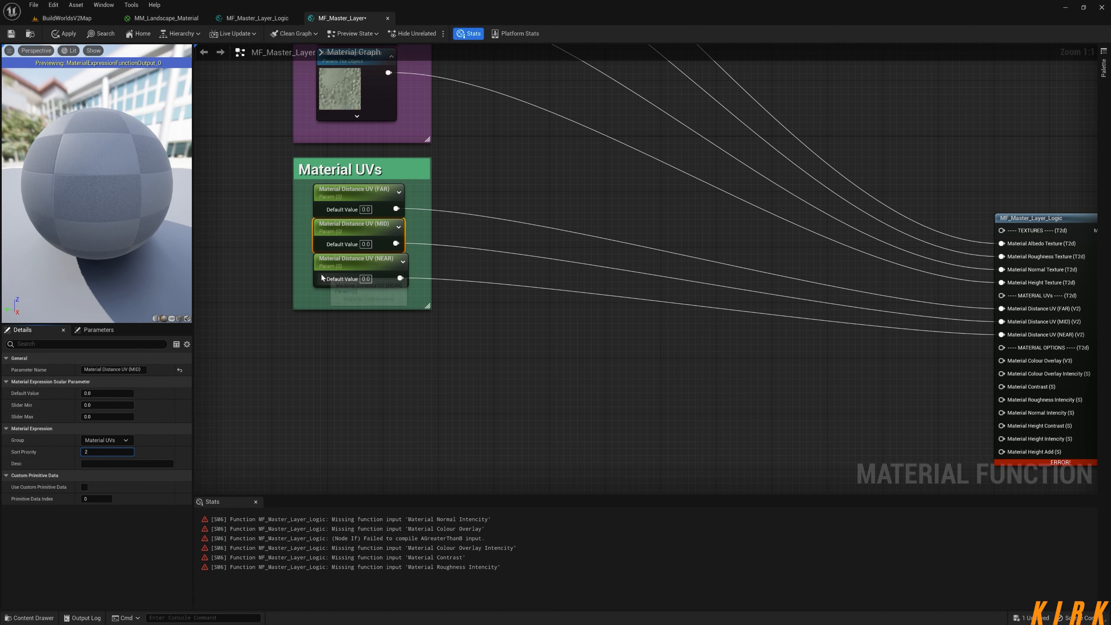
pyautogui.click(350, 263)
pyautogui.click(321, 387)
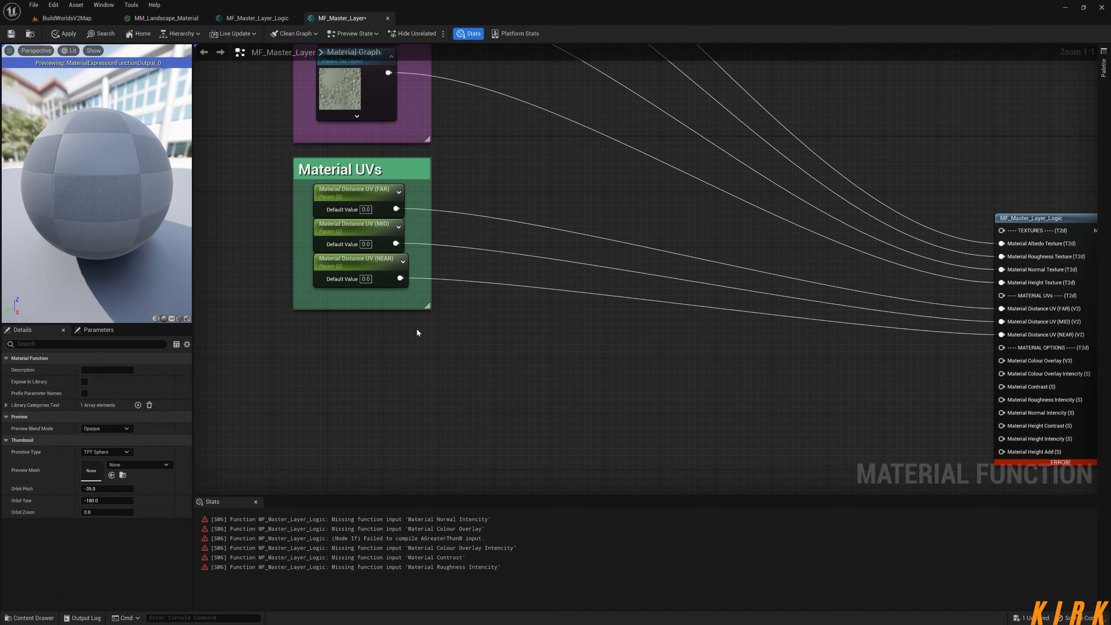
# Extend the upper edge of the Material UVs comment slightly towards the Material Textures group
pyautogui.moveTo(485, 253); pyautogui.dragTo(452, 496, button='right')
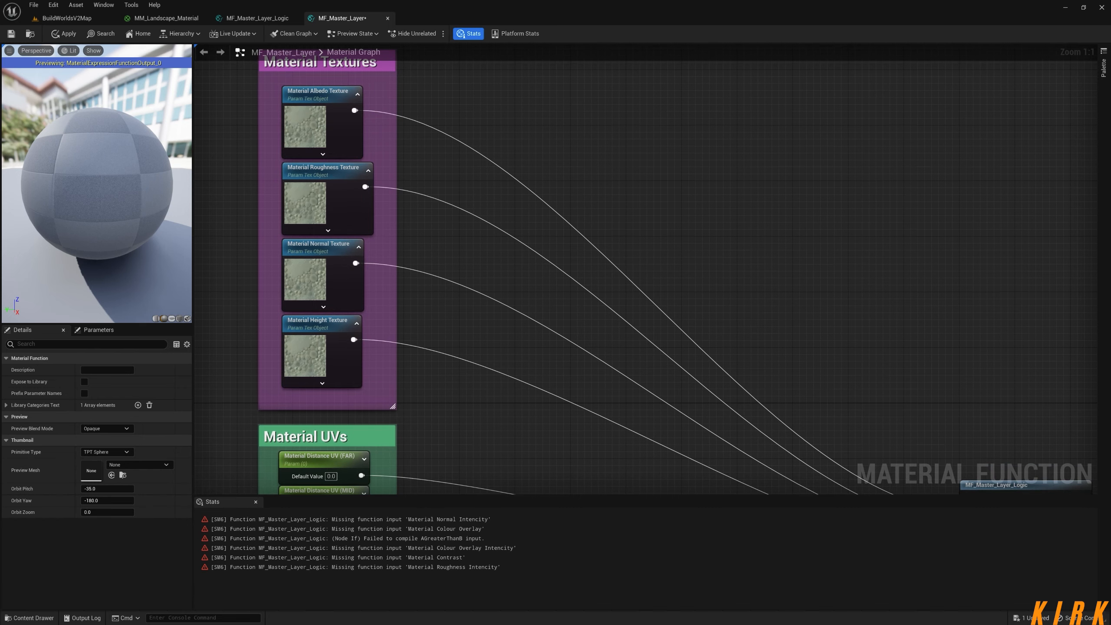
pyautogui.moveTo(469, 449); pyautogui.dragTo(466, 268, button='right')
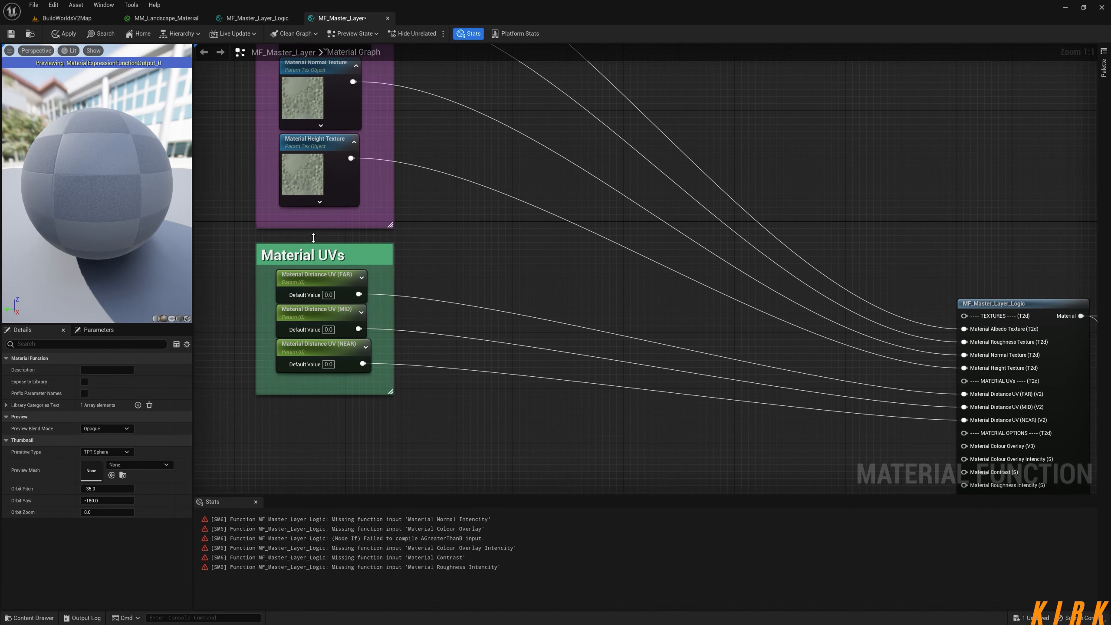
pyautogui.moveTo(313, 238); pyautogui.dragTo(315, 235)
# Hide the compile stats and promote the Material Colour Overlay input of MF_Master_Layer_Logic to a parameter
pyautogui.scroll(-2, 513, 427)
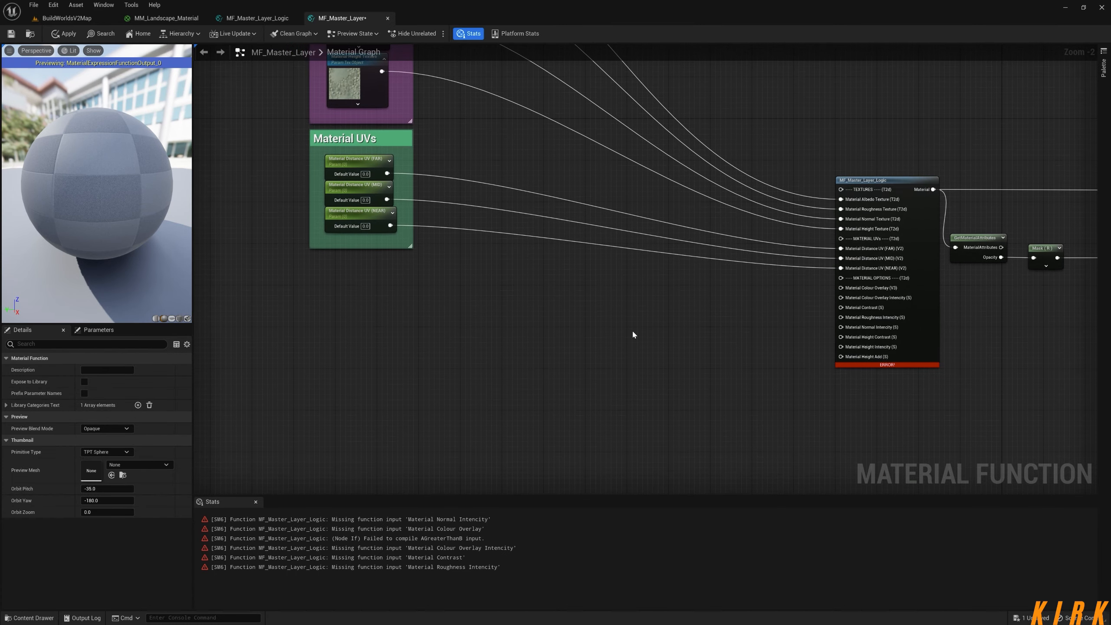
pyautogui.moveTo(632, 330); pyautogui.dragTo(582, 341, button='right')
pyautogui.moveTo(439, 349); pyautogui.dragTo(611, 327, button='right')
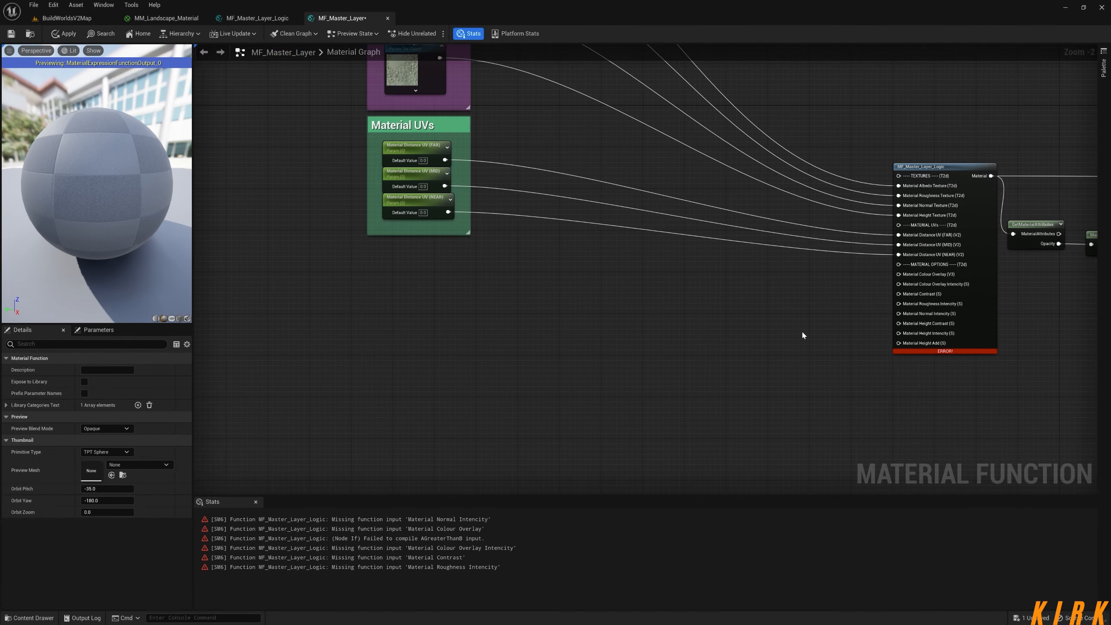
pyautogui.moveTo(890, 314); pyautogui.dragTo(720, 360, button='right')
pyautogui.moveTo(629, 366); pyautogui.dragTo(636, 333, button='right')
pyautogui.scroll(2, 762, 310)
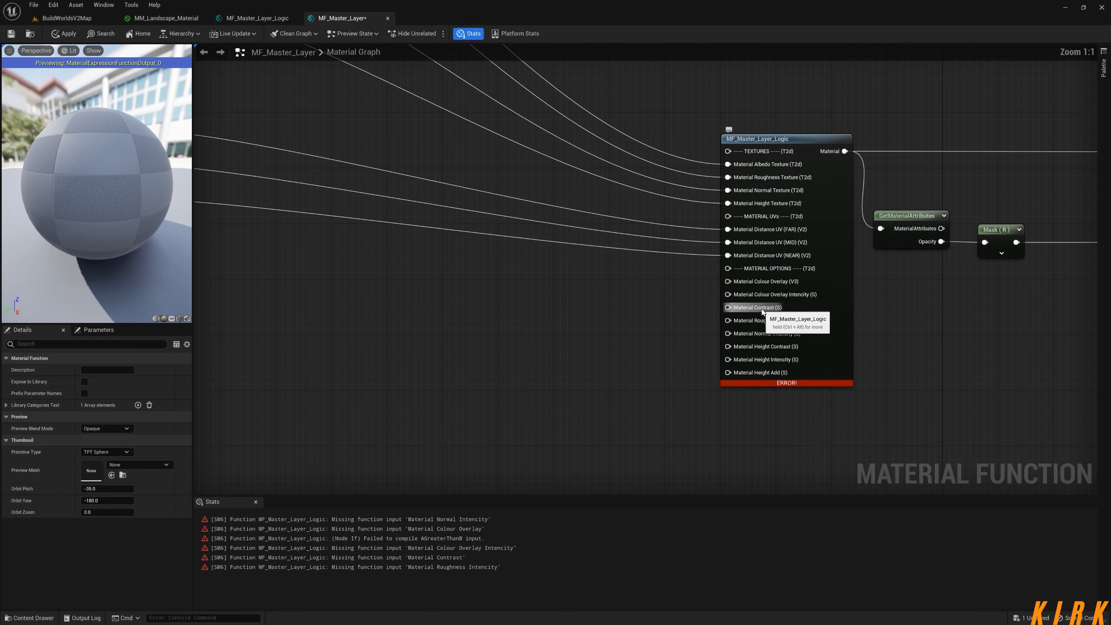
pyautogui.click(467, 35)
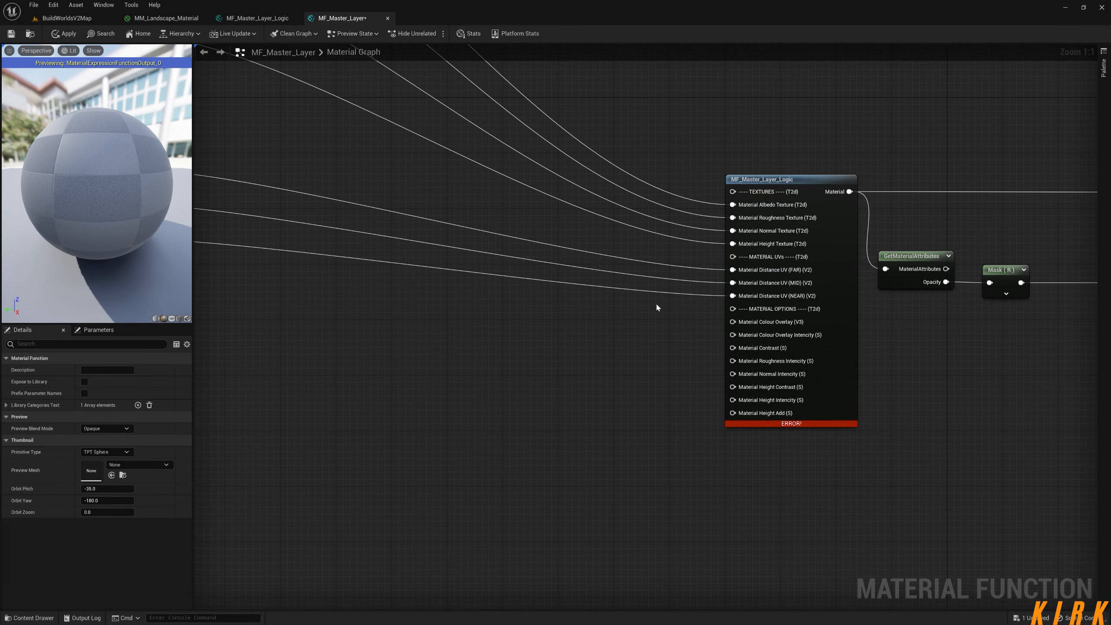
pyautogui.rightClick(757, 326)
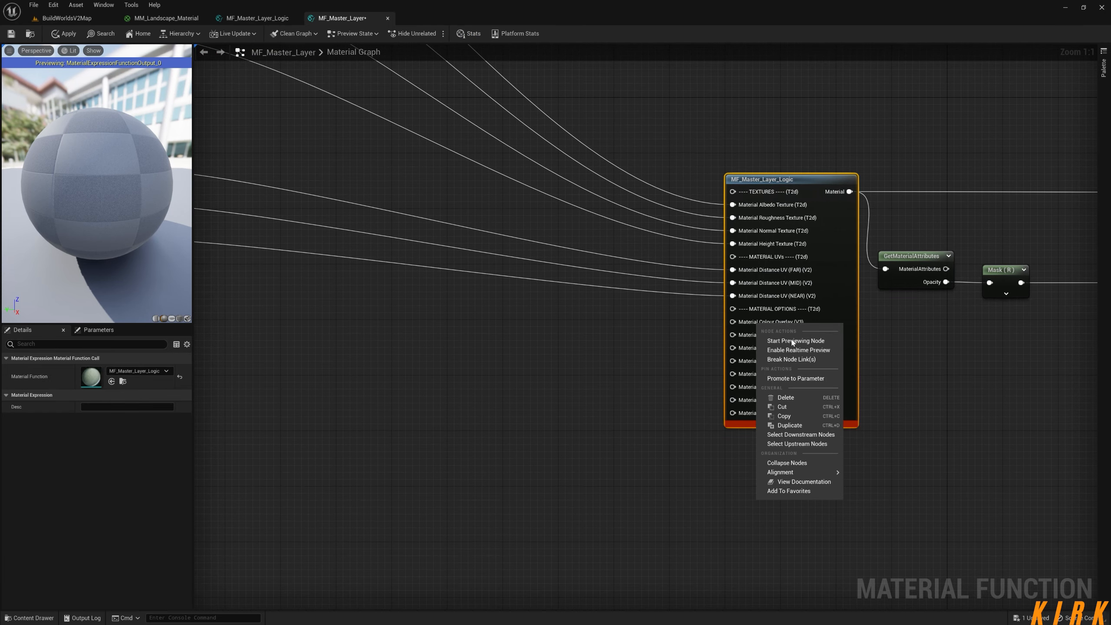
pyautogui.click(795, 376)
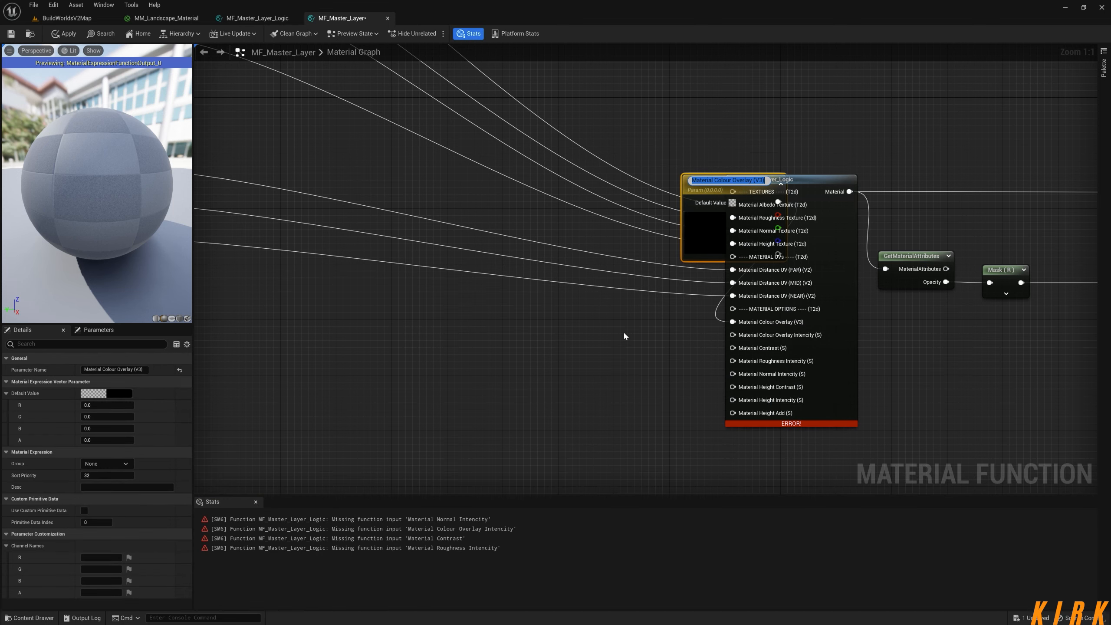
# Remove the (V3) suffix so the new vector parameter is named Material Colour Overlay
pyautogui.press('Right')
pyautogui.press('BackSpace')
pyautogui.press('BackSpace')
pyautogui.press('BackSpace')
pyautogui.press('BackSpace')
pyautogui.press('BackSpace')
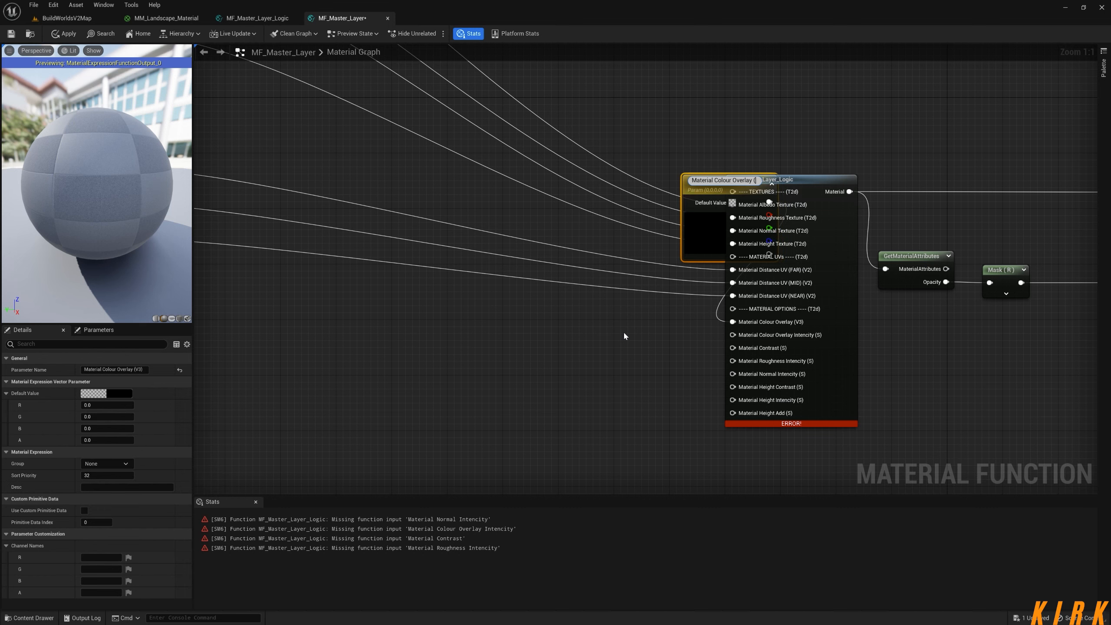
pyautogui.press('Return')
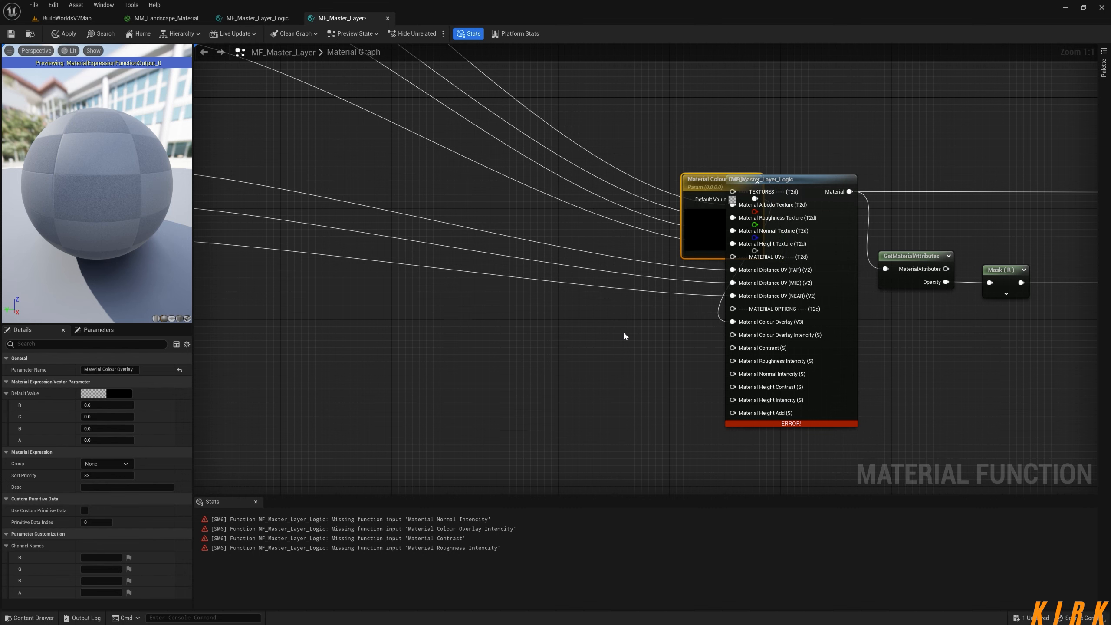
# Place Material Colour Overlay beside the Material UVs group and promote Material Colour Overlay Intencity to a parameter below it, without the (S) suffix
pyautogui.moveTo(702, 184); pyautogui.dragTo(300, 269)
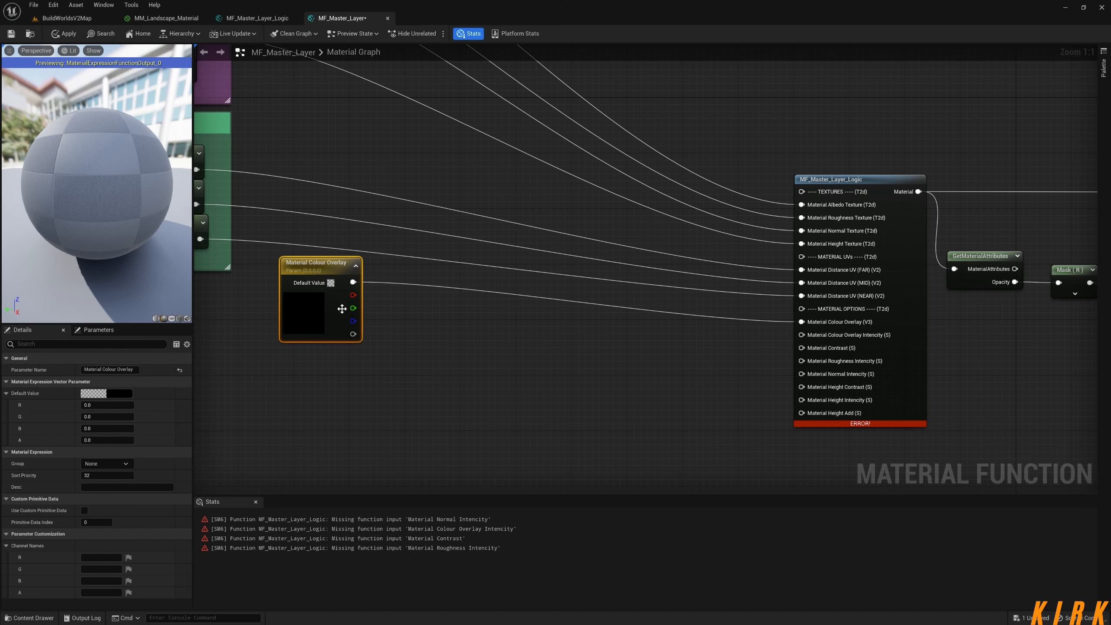
pyautogui.rightClick(830, 338)
pyautogui.click(870, 392)
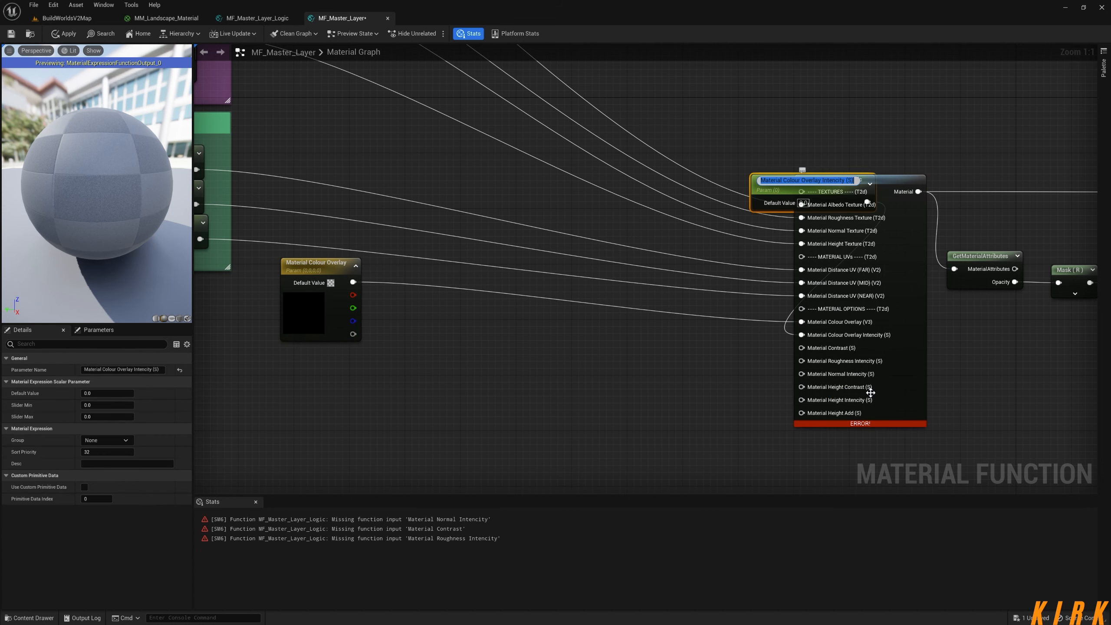
pyautogui.press('Return')
pyautogui.press('Return')
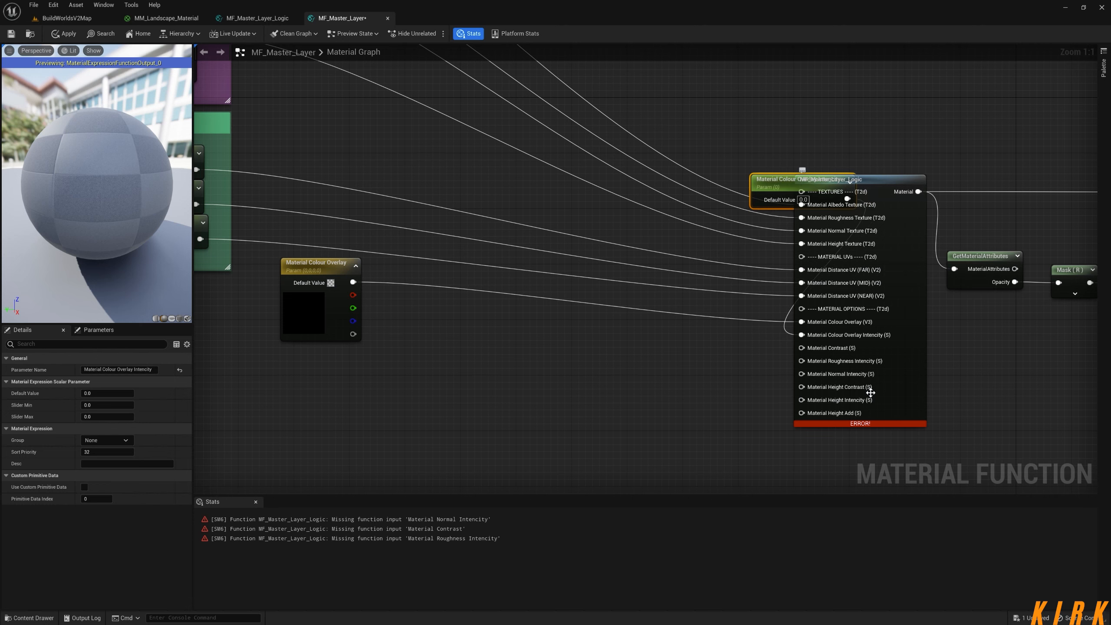
pyautogui.moveTo(761, 206); pyautogui.dragTo(277, 380)
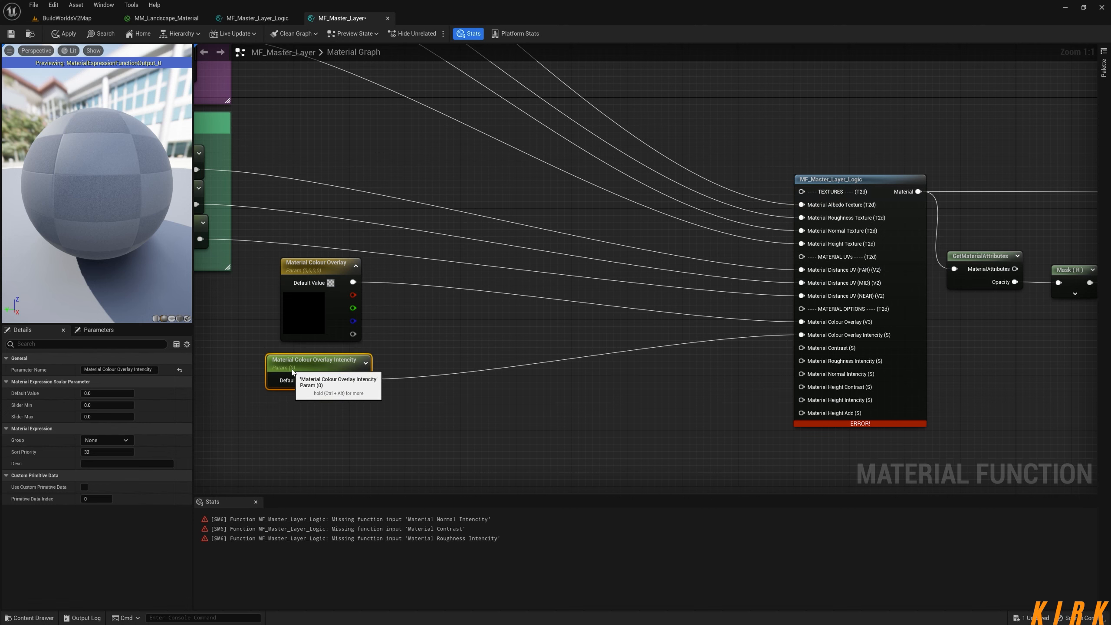
# Promote the Material Contrast input to a parameter named Material Contrast and place it below the Material Colour Overlay Intencity node
pyautogui.rightClick(818, 348)
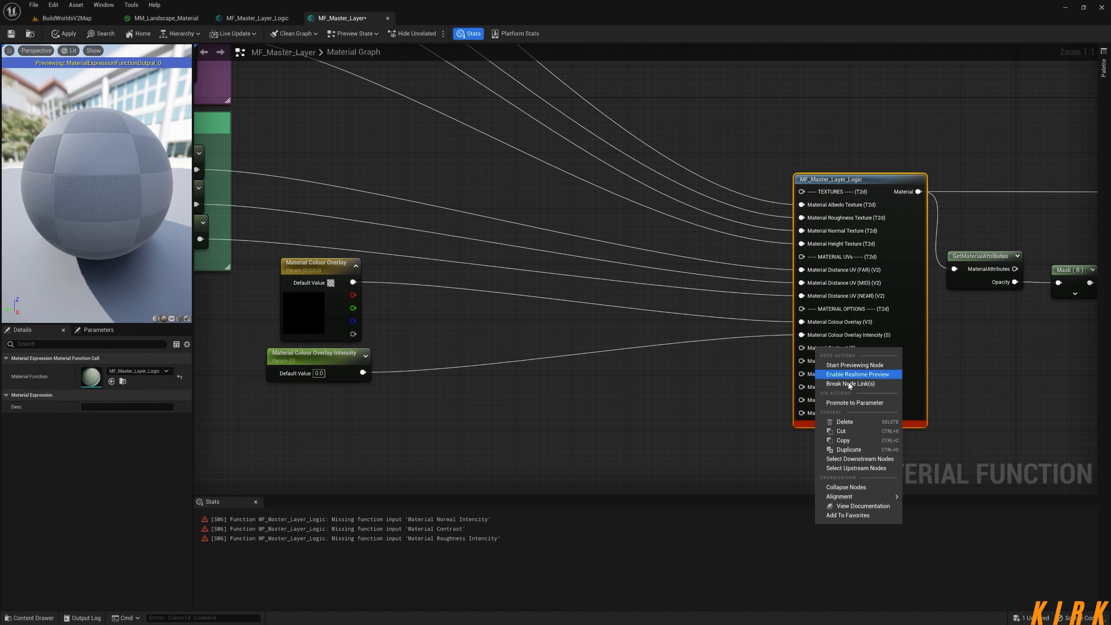
pyautogui.click(850, 404)
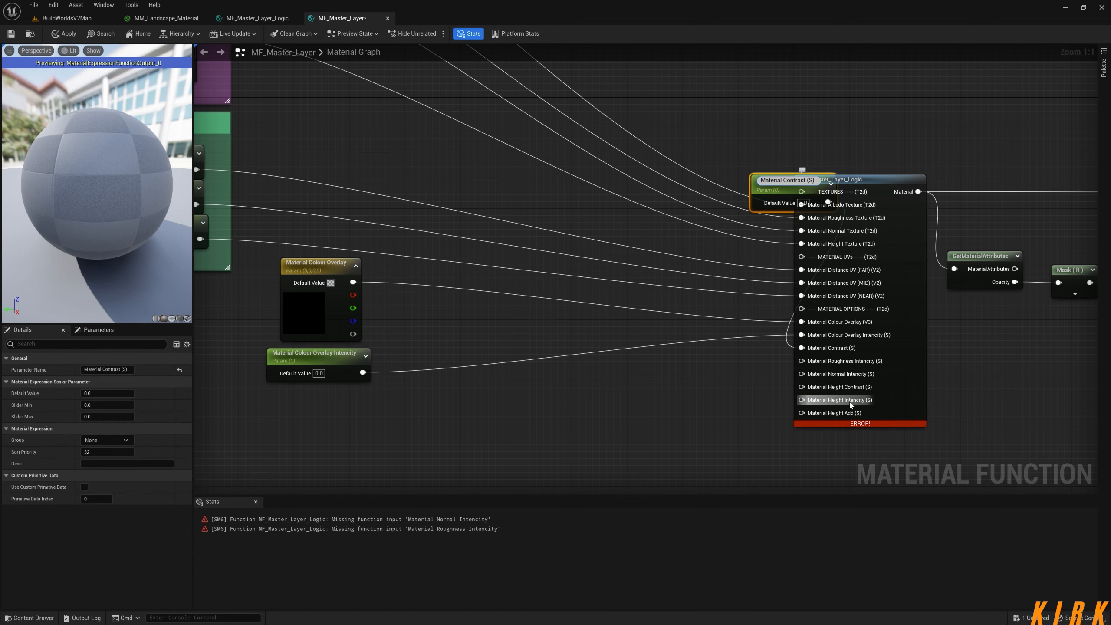
pyautogui.press('BackSpace')
pyautogui.press('BackSpace')
pyautogui.press('BackSpace')
pyautogui.press('Return')
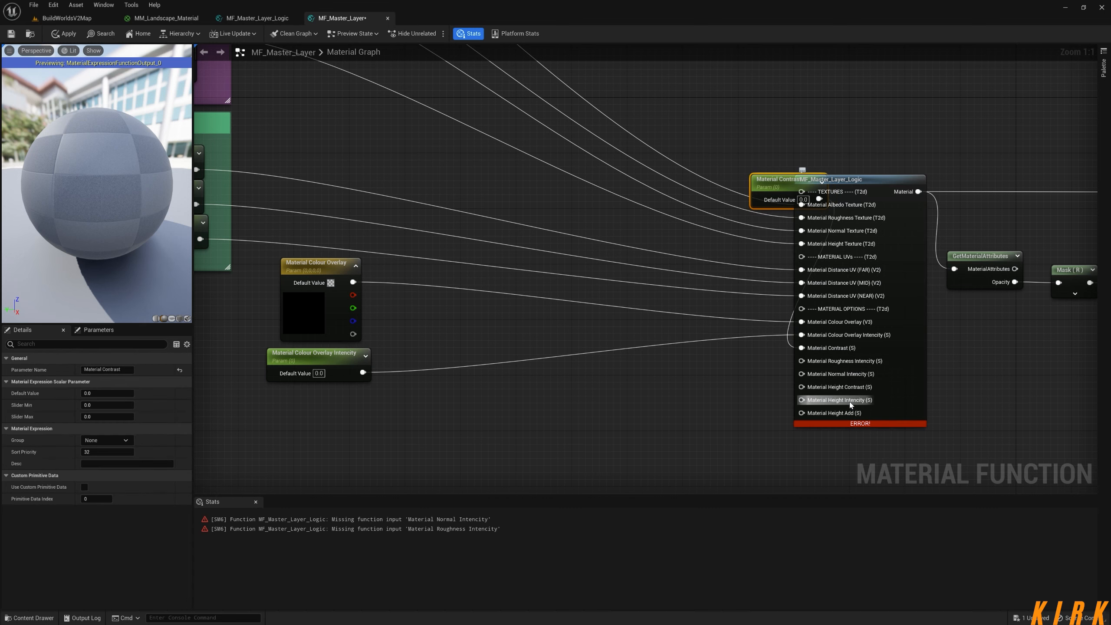
pyautogui.moveTo(768, 185); pyautogui.dragTo(305, 400)
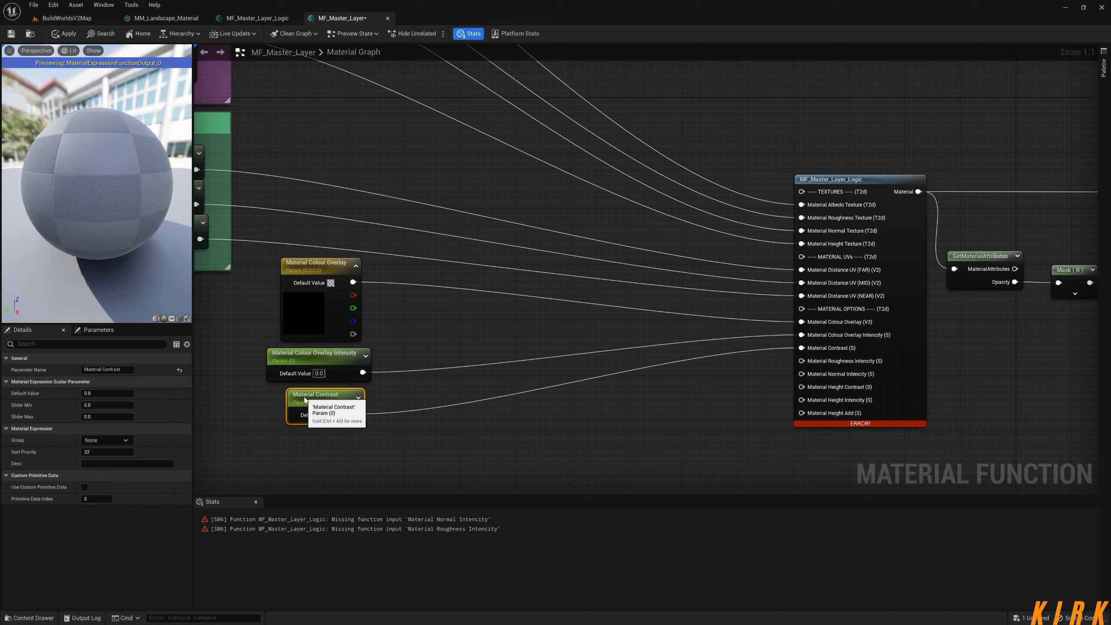
# Promote the Material Roughness Intencity input to a parameter without the (S) suffix and place it beside Material Colour Overlay
pyautogui.rightClick(802, 362)
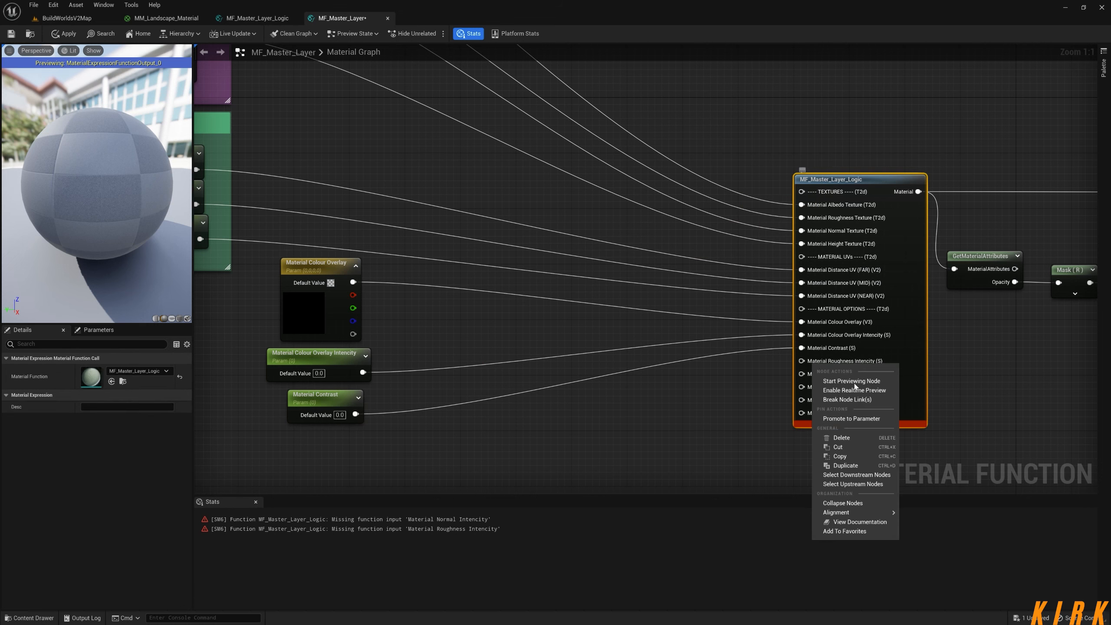
pyautogui.click(852, 419)
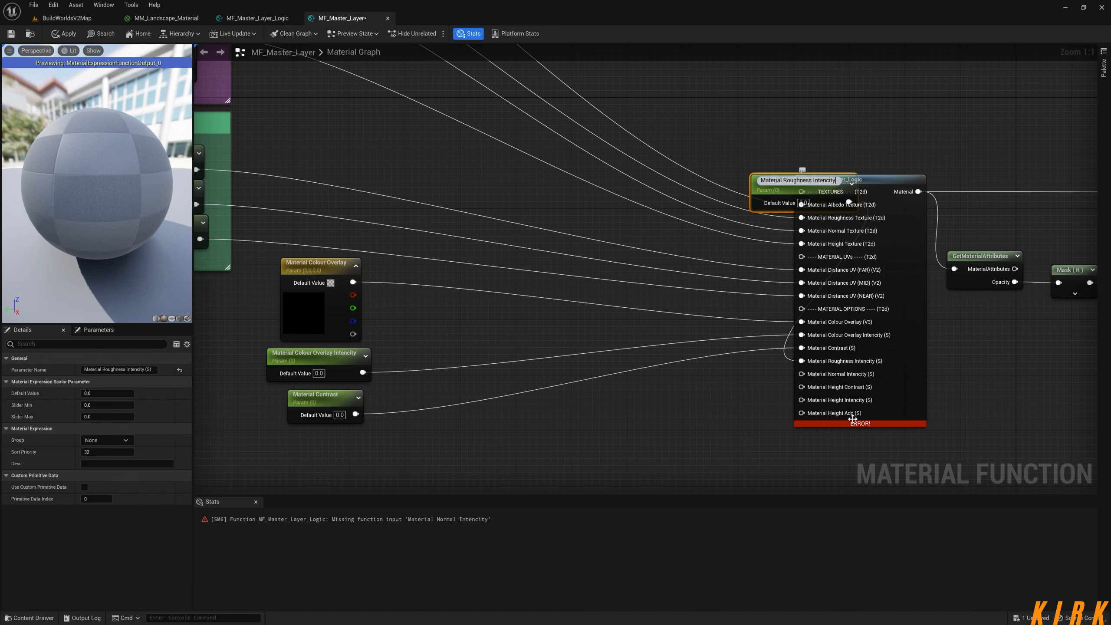
pyautogui.press('Return')
pyautogui.moveTo(770, 182); pyautogui.dragTo(404, 306)
# Promote the Material Normal Intencity input to a parameter without the (S) suffix and place it under Material Roughness Intencity
pyautogui.rightClick(819, 378)
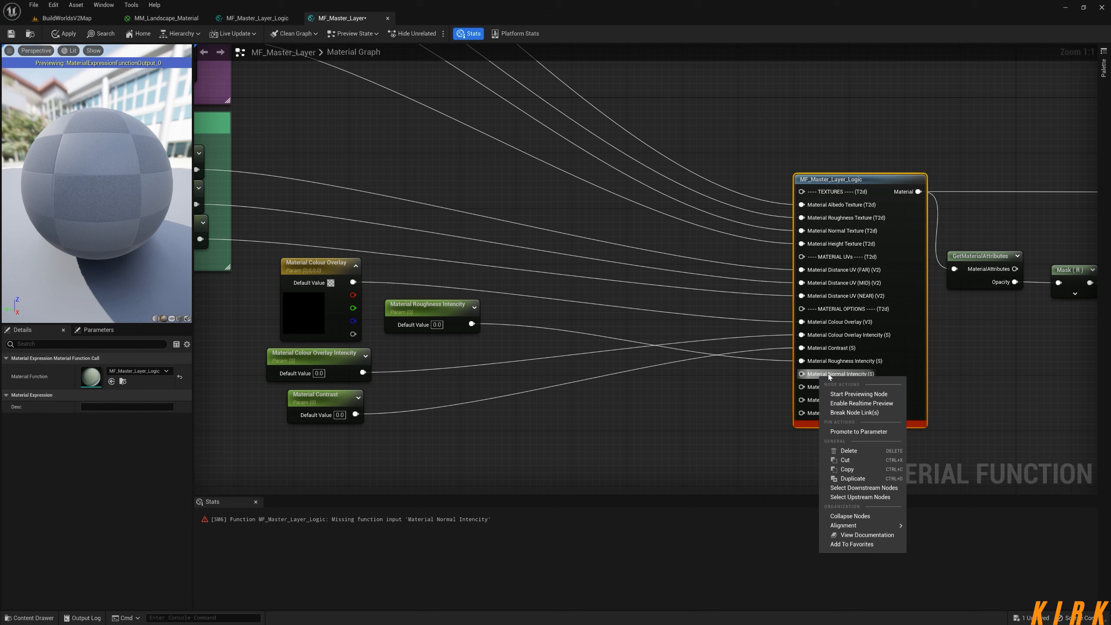
pyautogui.click(856, 433)
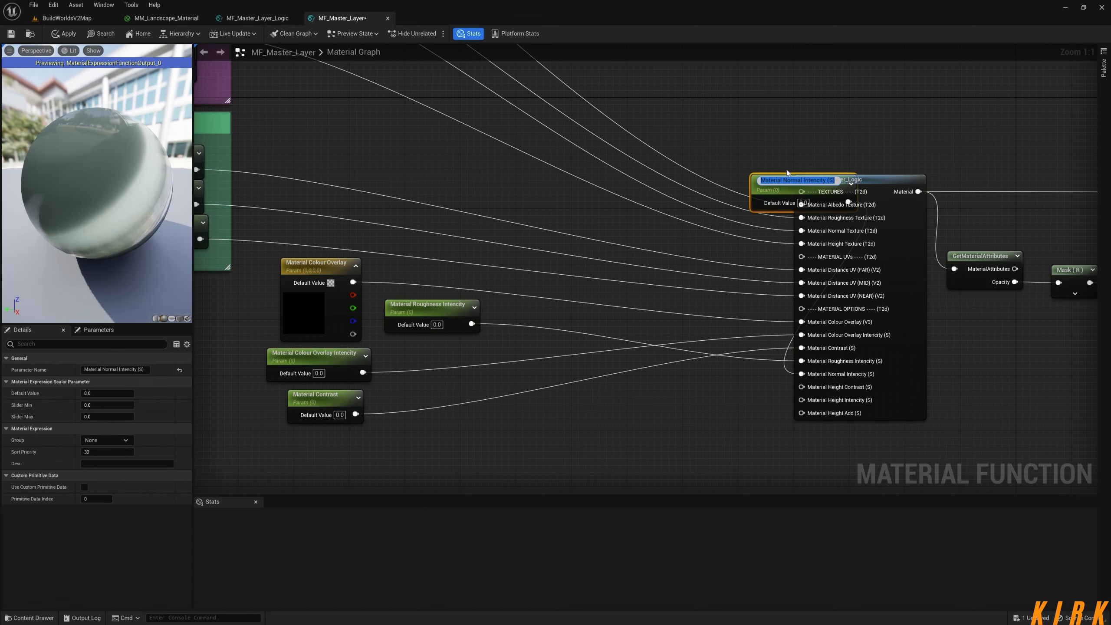
pyautogui.press('Right')
pyautogui.press('BackSpace')
pyautogui.press('Return')
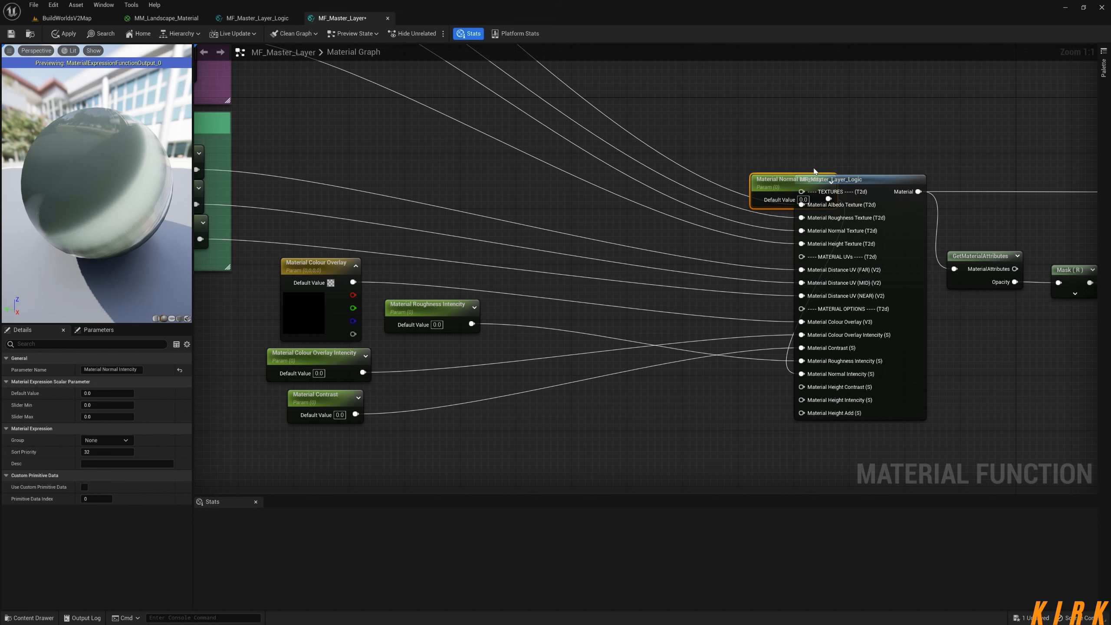
pyautogui.moveTo(815, 177); pyautogui.dragTo(448, 341)
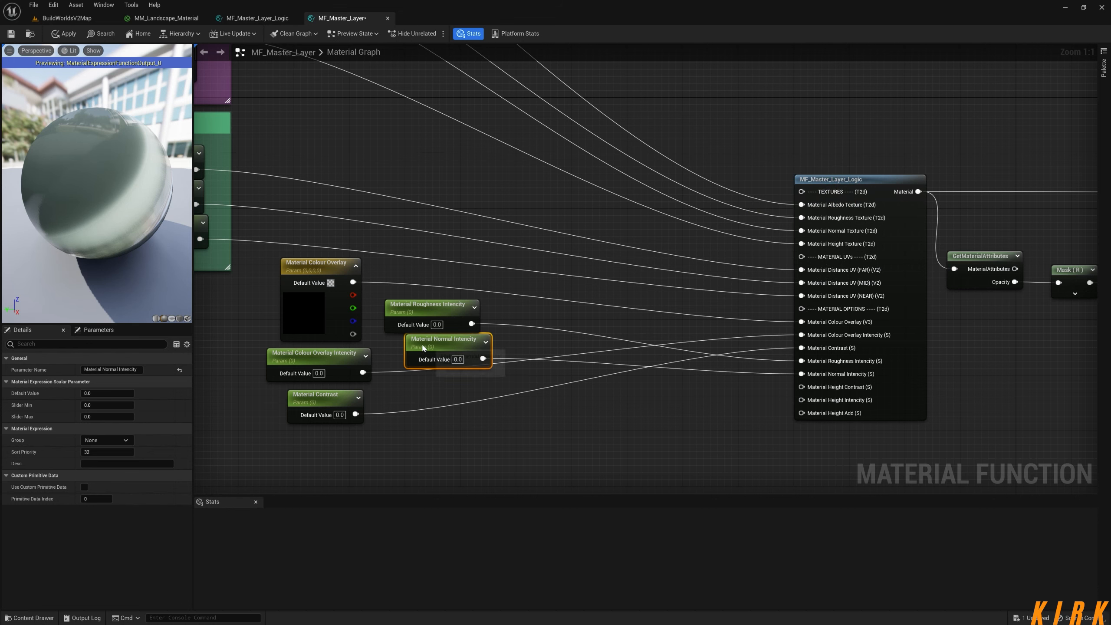
# Promote the Material Height Contrast input to a parameter without the (S) suffix and place it under Material Normal Intencity
pyautogui.rightClick(803, 387)
pyautogui.click(852, 441)
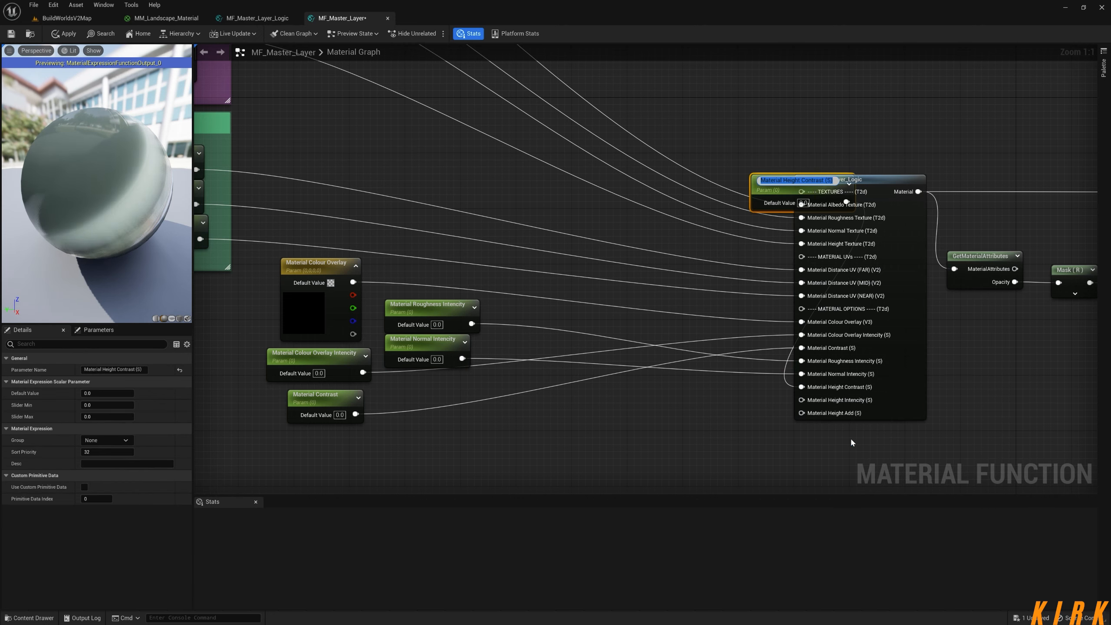
pyautogui.press('End')
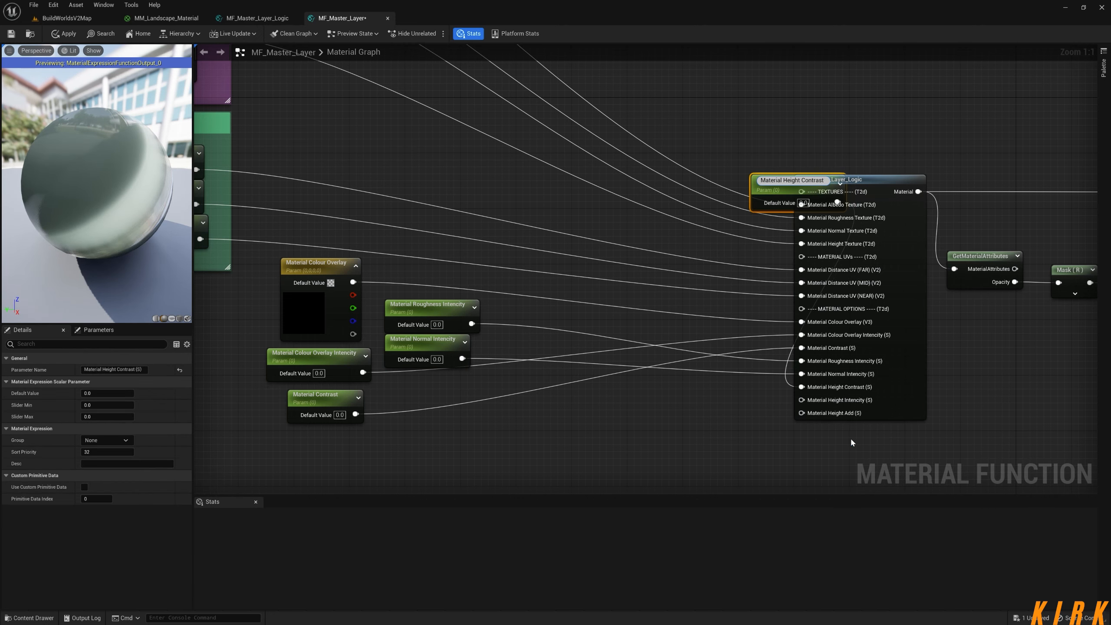
pyautogui.press('Return')
pyautogui.moveTo(765, 190); pyautogui.dragTo(397, 385)
# Promote the Material Height Intencity input to a parameter without the (S) suffix and place it under Material Height Contrast
pyautogui.rightClick(807, 401)
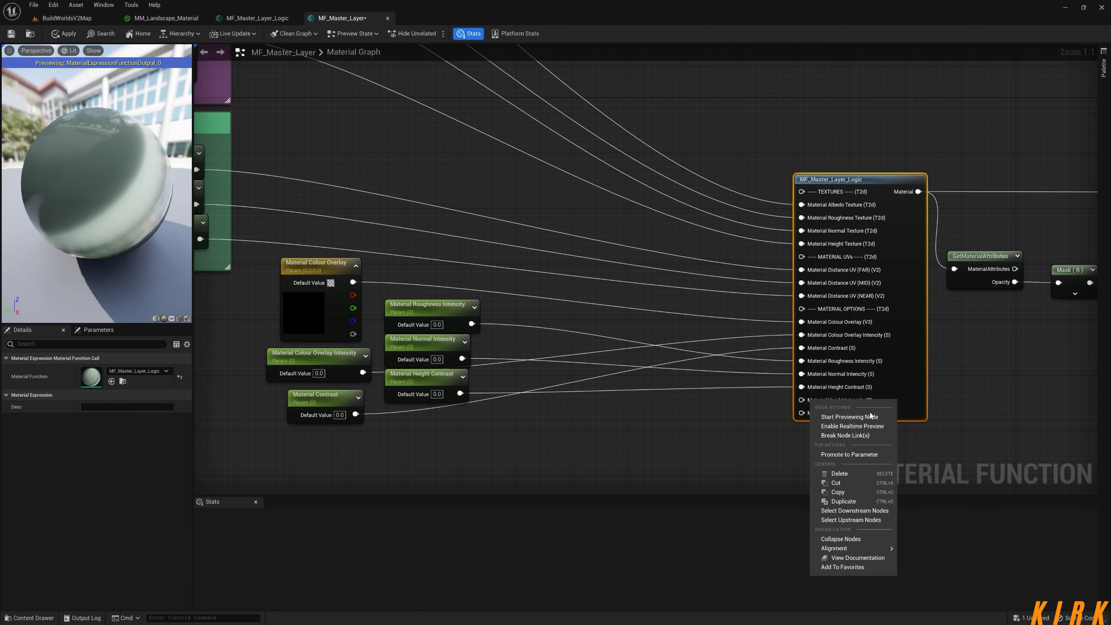
pyautogui.click(864, 456)
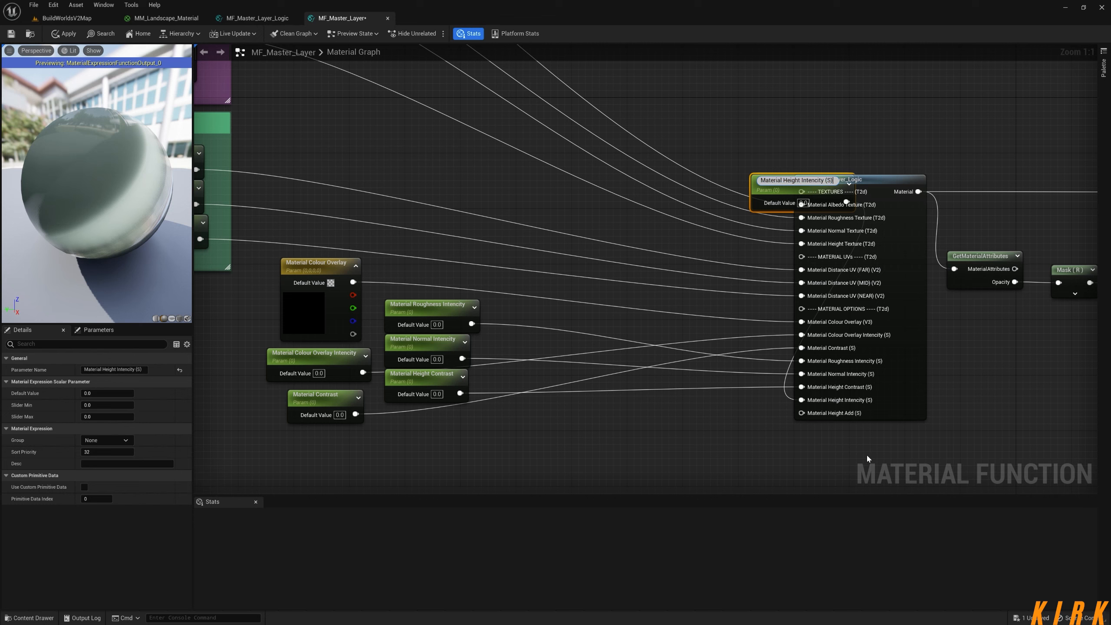
pyautogui.press('BackSpace')
pyautogui.press('BackSpace')
pyautogui.press('Return')
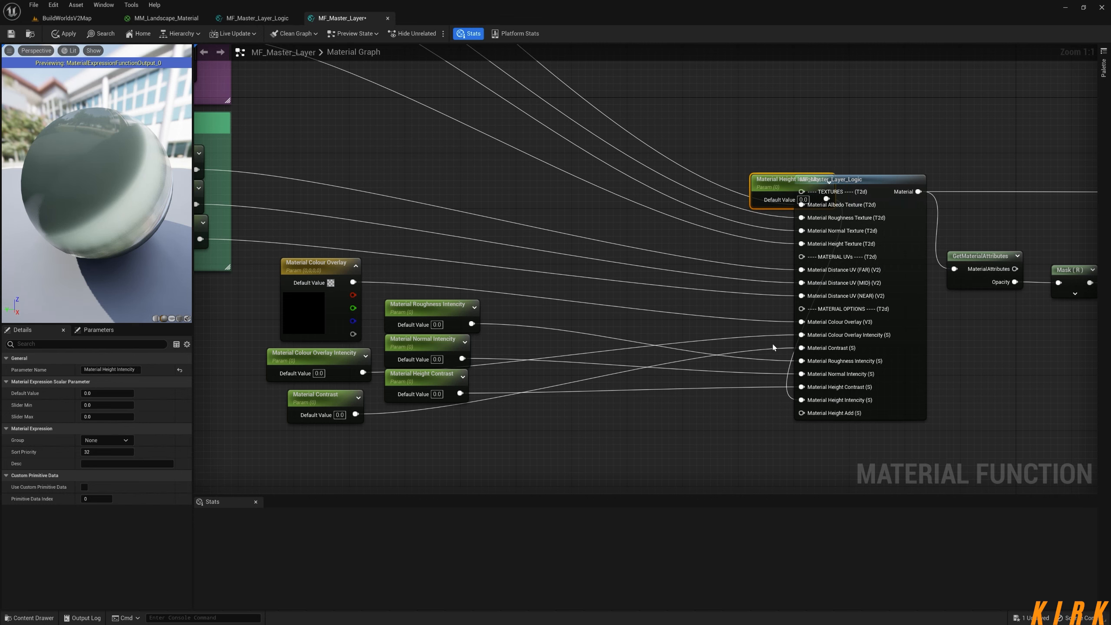
pyautogui.moveTo(777, 189); pyautogui.dragTo(410, 425)
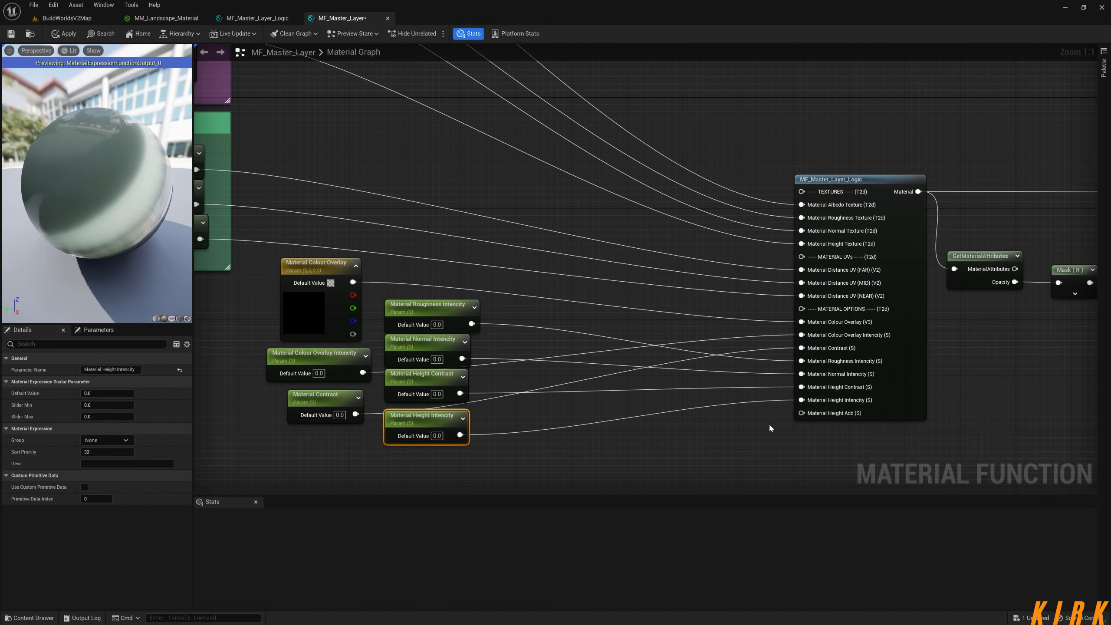
# Promote the Material Height Add input to a parameter without the (S) suffix and place it under Material Height Intencity
pyautogui.rightClick(815, 415)
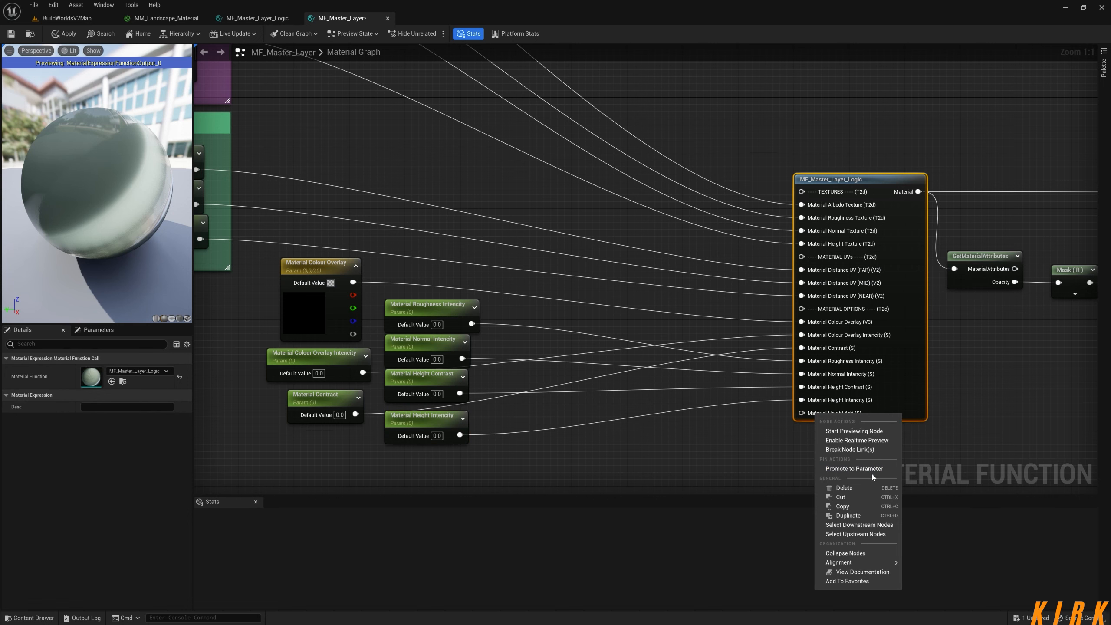
pyautogui.click(867, 470)
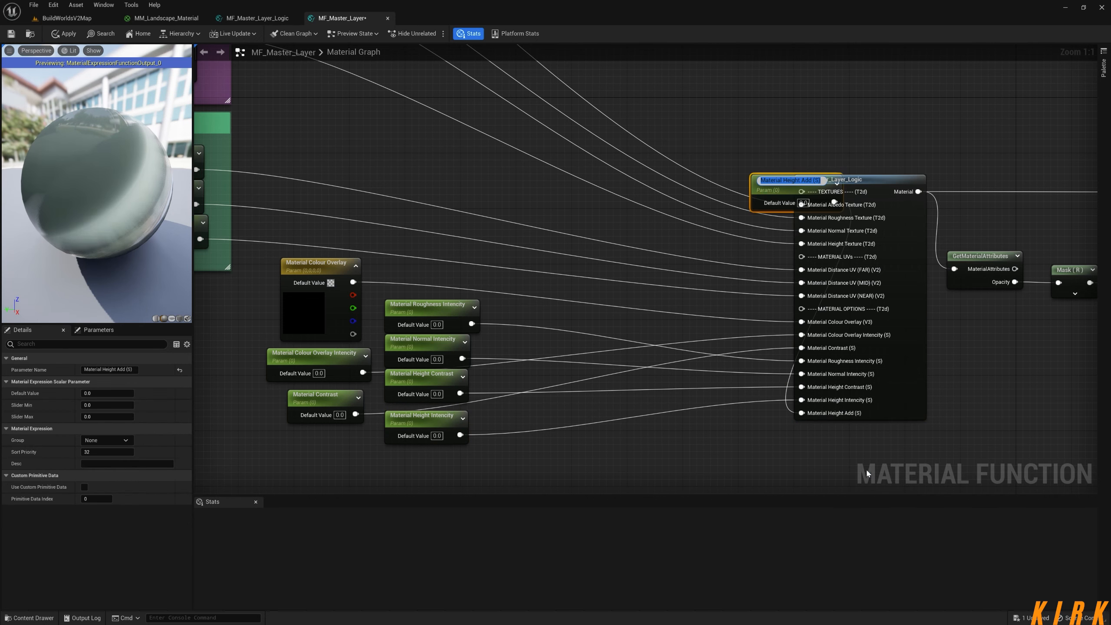
pyautogui.press('BackSpace')
pyautogui.press('BackSpace')
pyautogui.press('BackSpace')
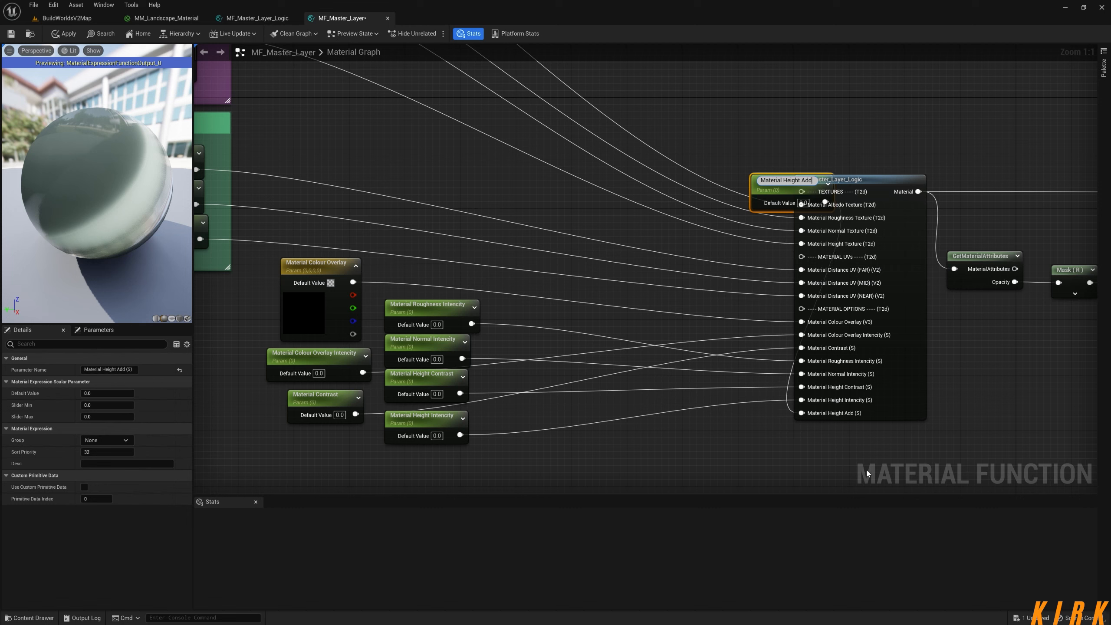
pyautogui.press('Return')
pyautogui.moveTo(756, 202); pyautogui.dragTo(408, 432)
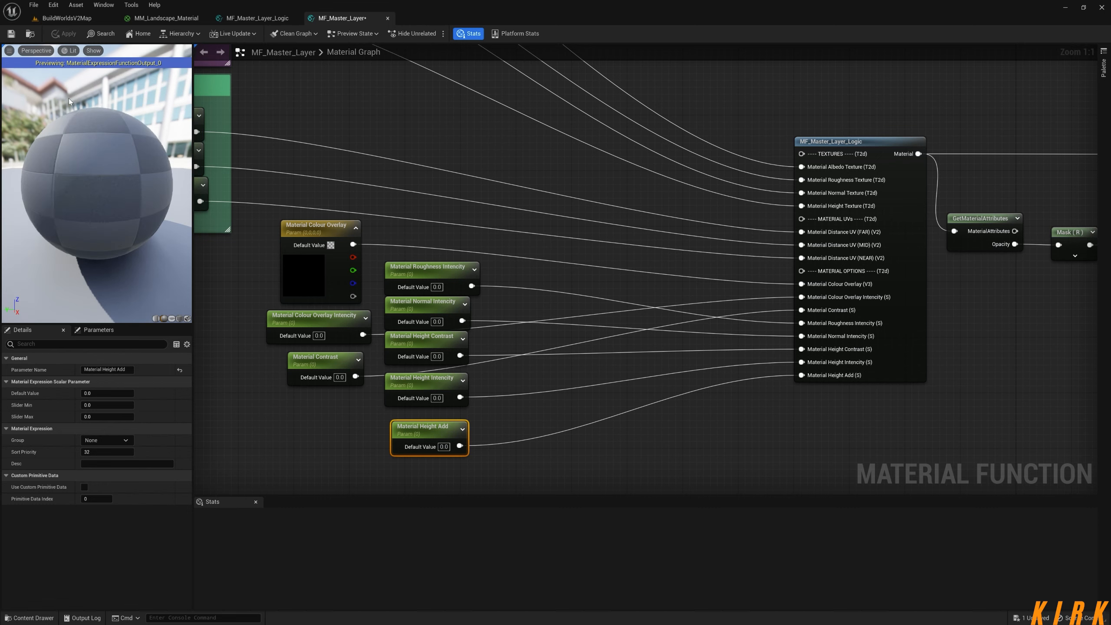
# Save MF_Master_Layer and glance through the open level, MM_Landscape_Material and MF_Master_Layer_Logic before returning to it
pyautogui.click(12, 34)
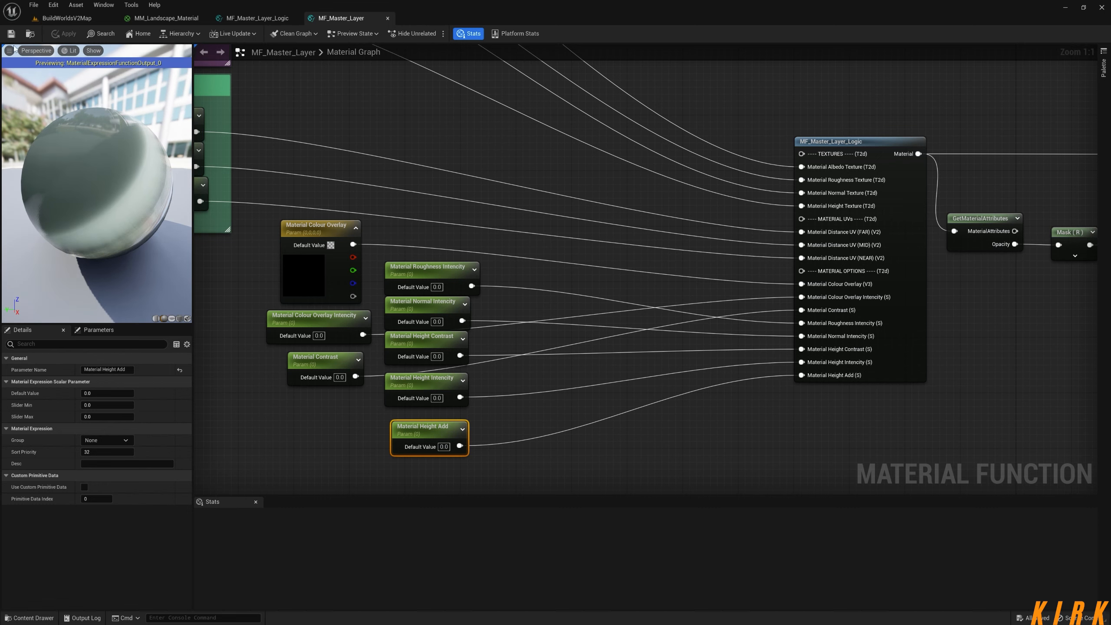
pyautogui.click(67, 17)
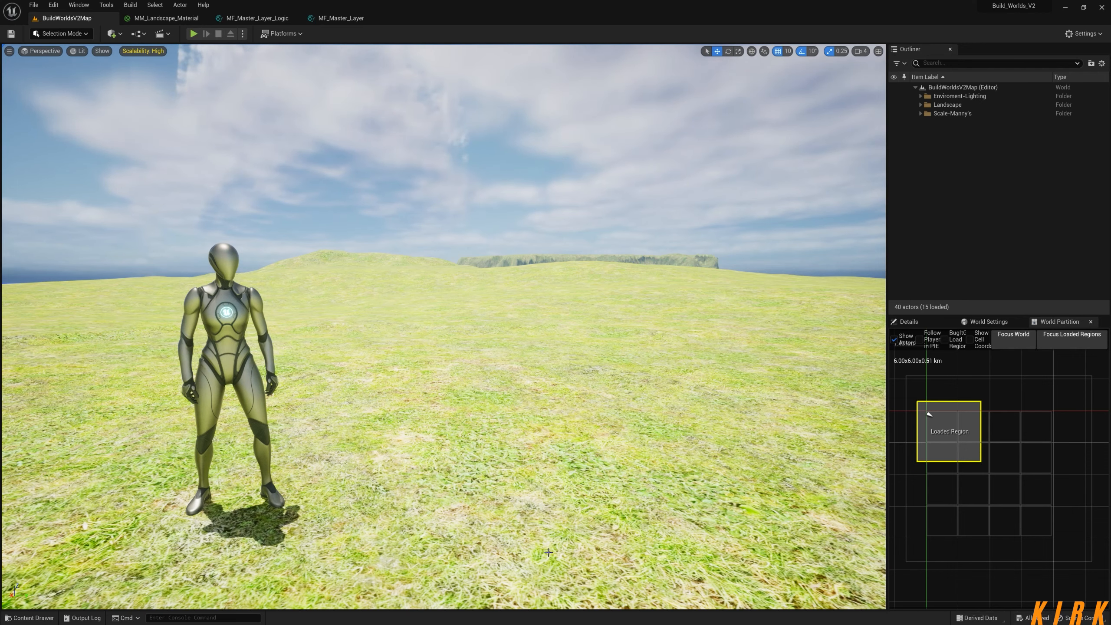
pyautogui.click(166, 18)
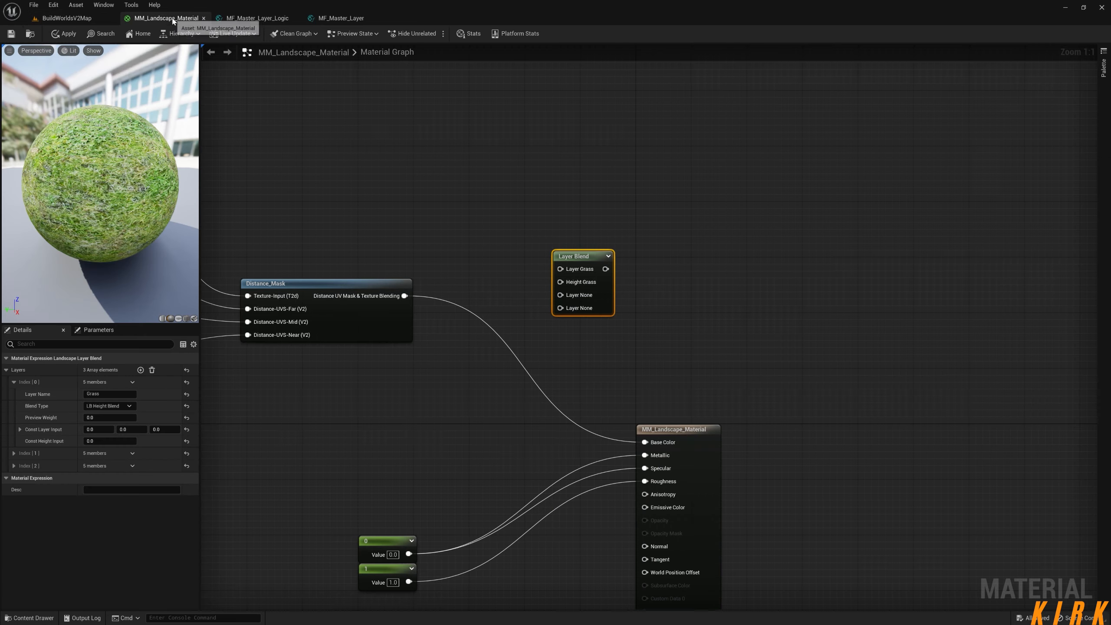
pyautogui.click(255, 20)
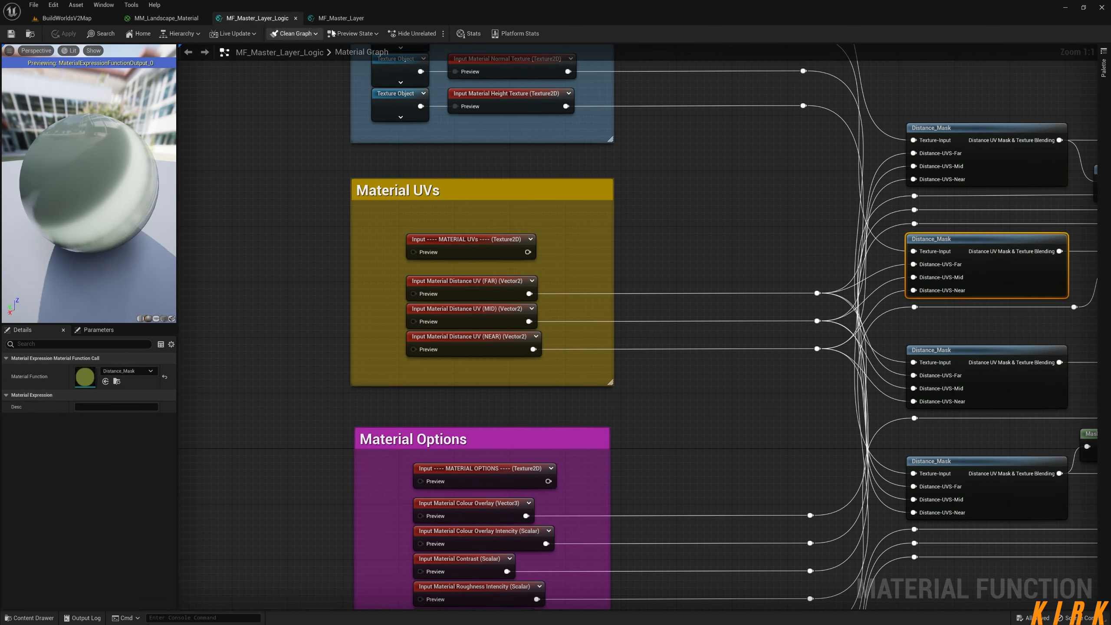
pyautogui.click(340, 17)
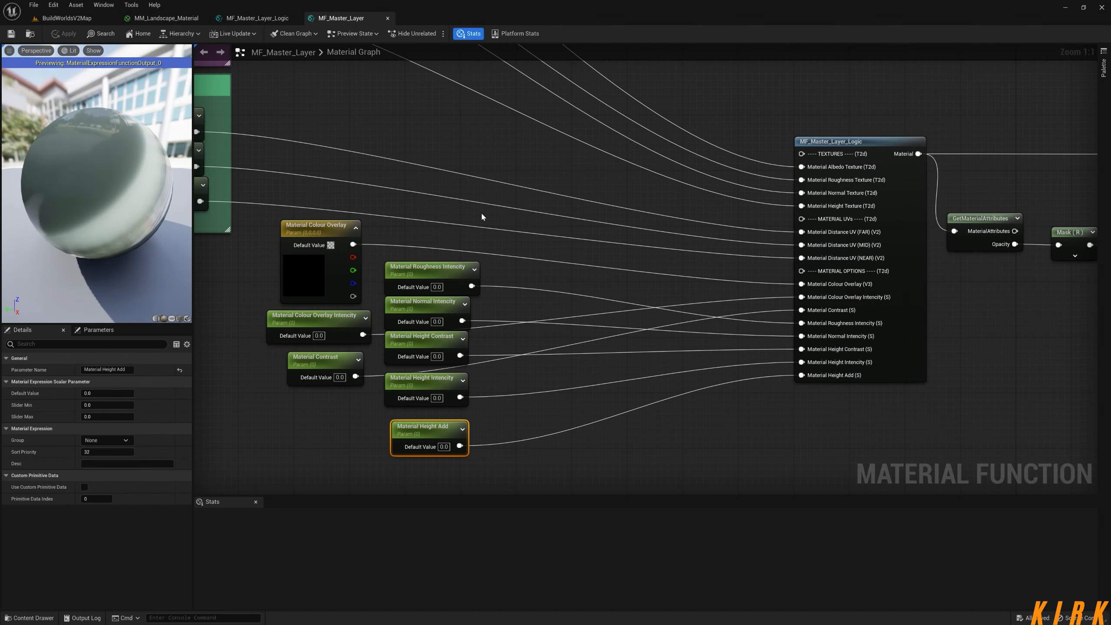
# Hide the compile stats and move the Material Colour Overlay node directly beneath the Material UVs comment
pyautogui.moveTo(480, 212); pyautogui.dragTo(576, 211, button='right')
pyautogui.scroll(-2, 576, 213)
pyautogui.click(481, 36)
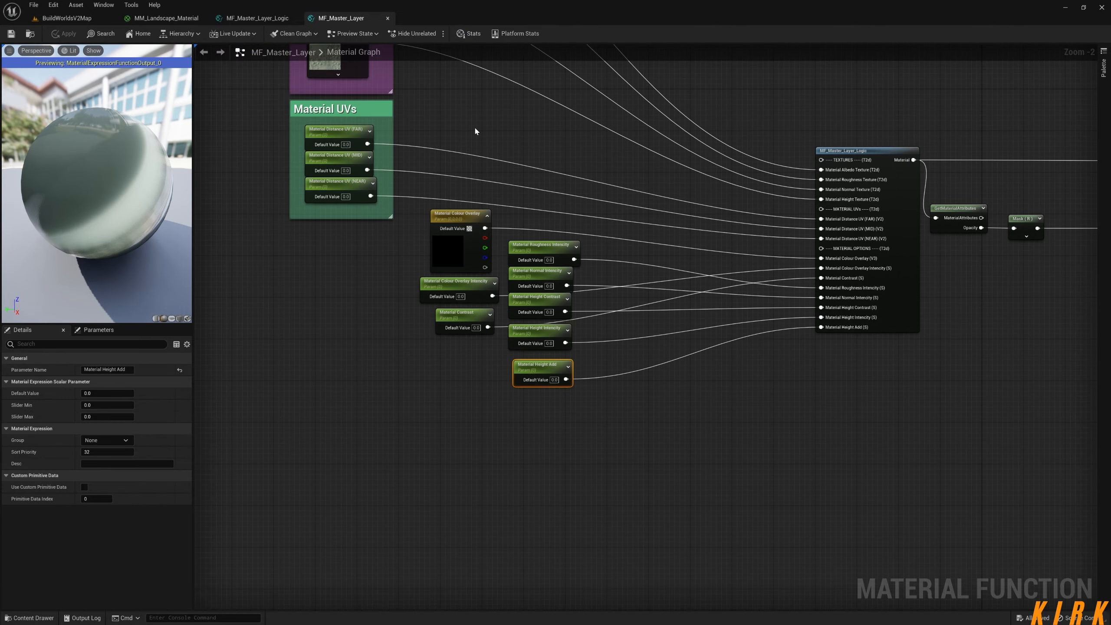
pyautogui.moveTo(413, 241); pyautogui.dragTo(517, 291, button='right')
pyautogui.moveTo(503, 385)
pyautogui.mouseDown(button='right')
pyautogui.moveTo(439, 367)
pyautogui.moveTo(458, 384)
pyautogui.moveTo(489, 377)
pyautogui.mouseUp(button='right')
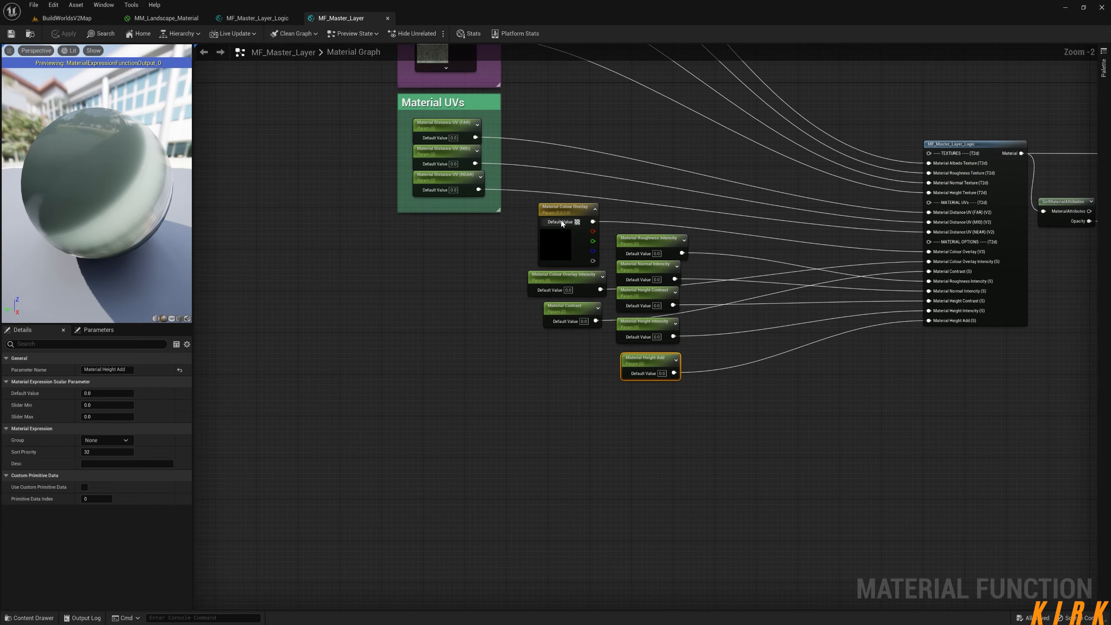
pyautogui.moveTo(564, 215); pyautogui.dragTo(439, 251)
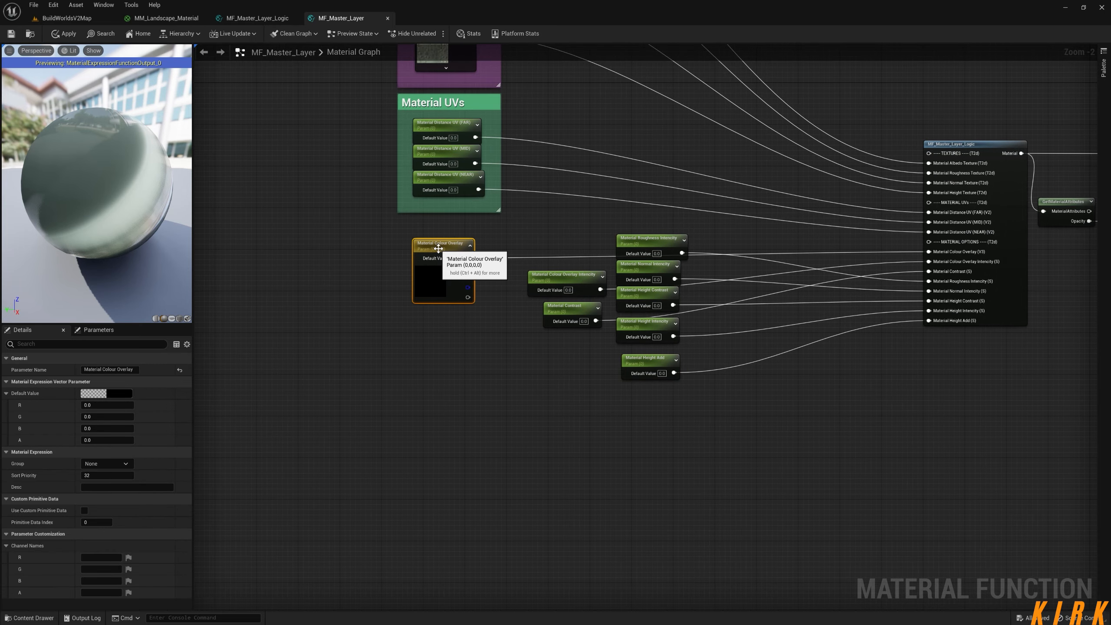
# Stack the seven scalar option parameters in one column in input order, lower than Material Colour Overlay, and select them all
pyautogui.moveTo(611, 224); pyautogui.dragTo(693, 392)
pyautogui.moveTo(652, 360); pyautogui.dragTo(642, 531)
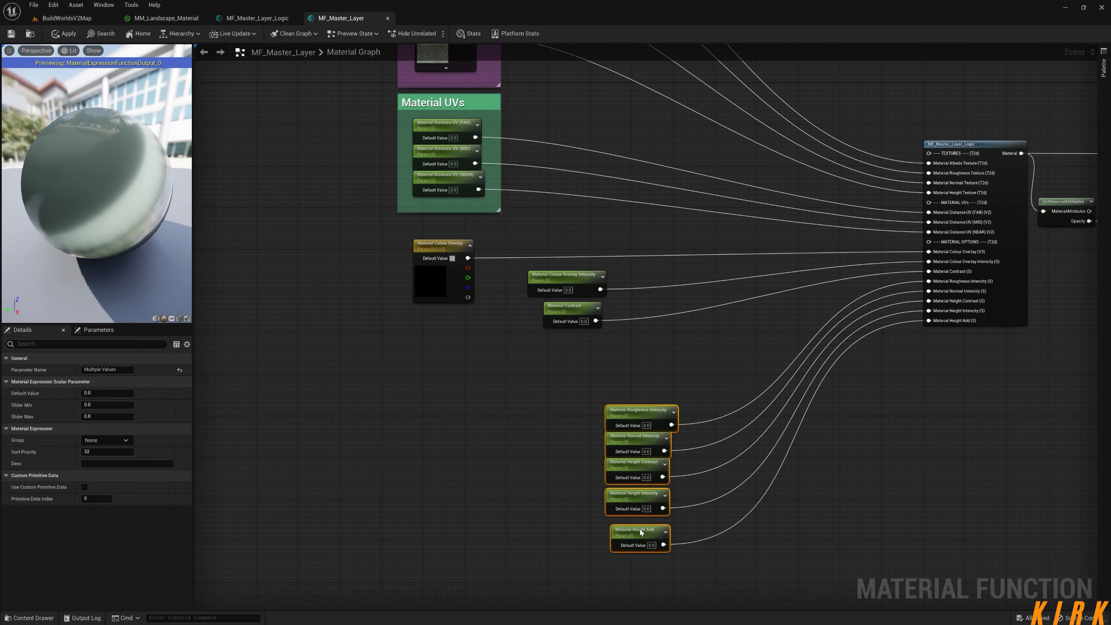
pyautogui.click(497, 393)
pyautogui.moveTo(580, 312); pyautogui.dragTo(585, 312)
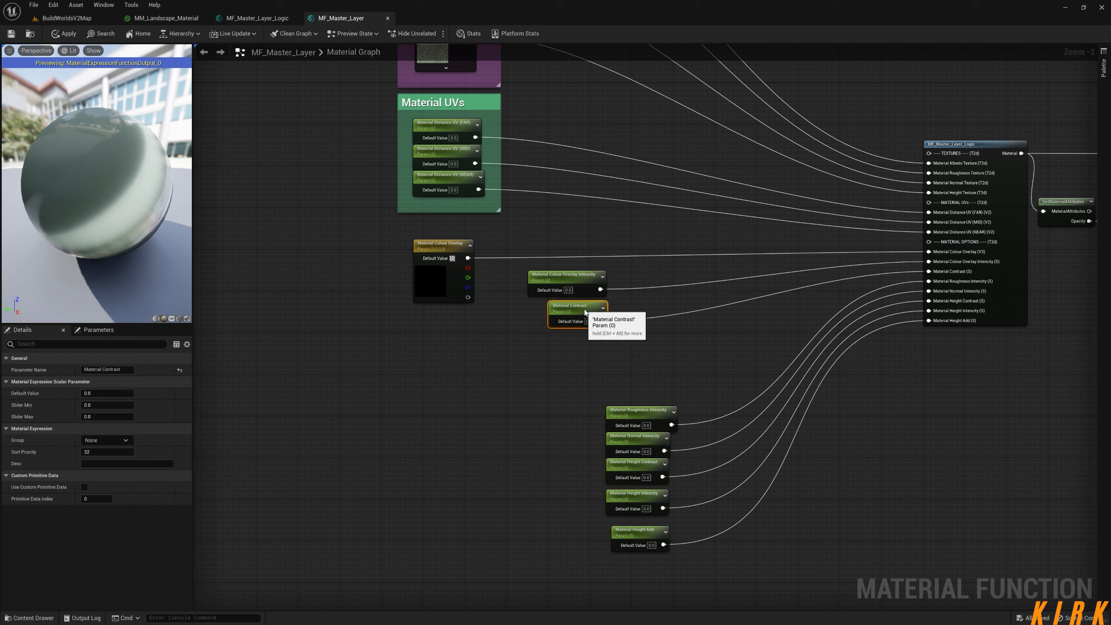
pyautogui.moveTo(633, 277); pyautogui.dragTo(589, 569)
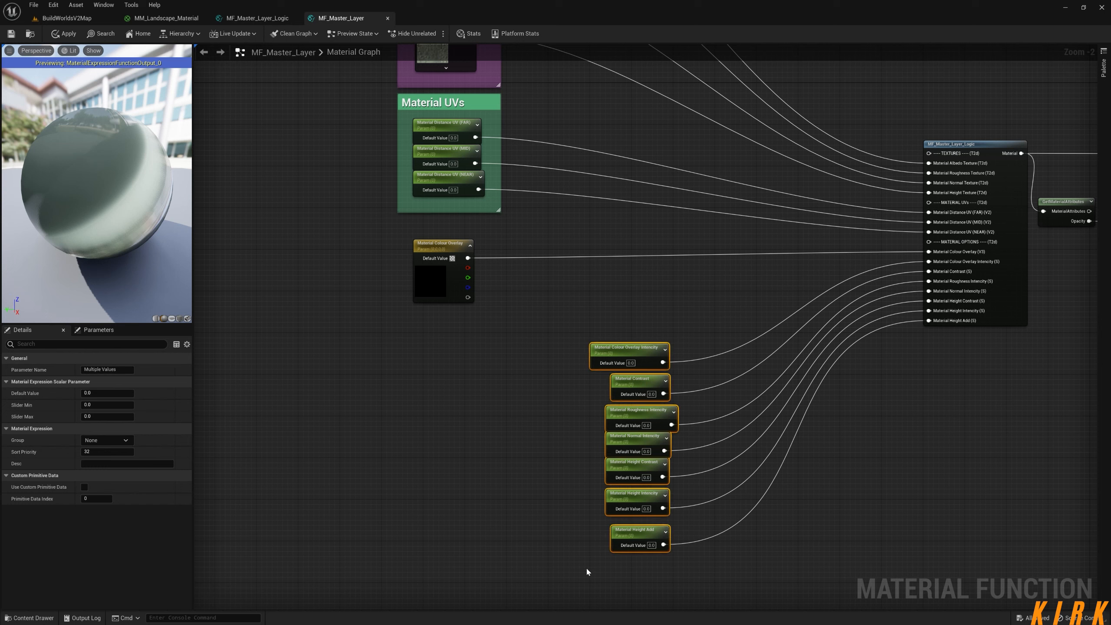
# Left-align the seven scalar parameters without gaps, place Material Colour Overlay above them, and move the whole column beneath the Material UVs comment
pyautogui.hotkey('shift', 'a')
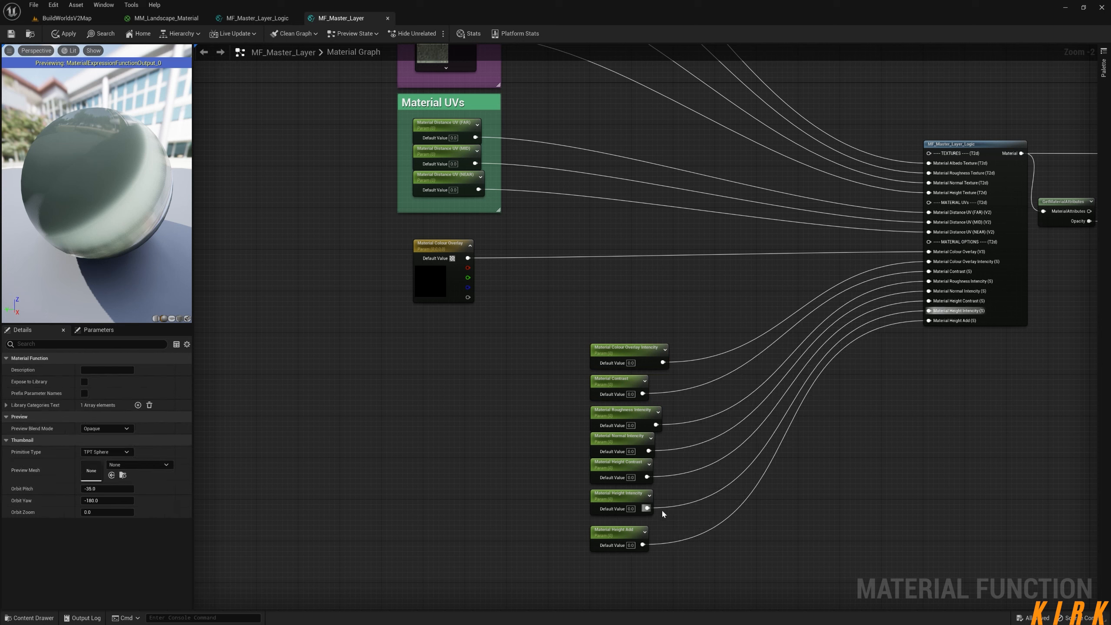
pyautogui.moveTo(622, 387); pyautogui.dragTo(612, 404)
pyautogui.moveTo(616, 442)
pyautogui.mouseDown()
pyautogui.moveTo(616, 431)
pyautogui.moveTo(618, 467)
pyautogui.moveTo(618, 457)
pyautogui.mouseUp()
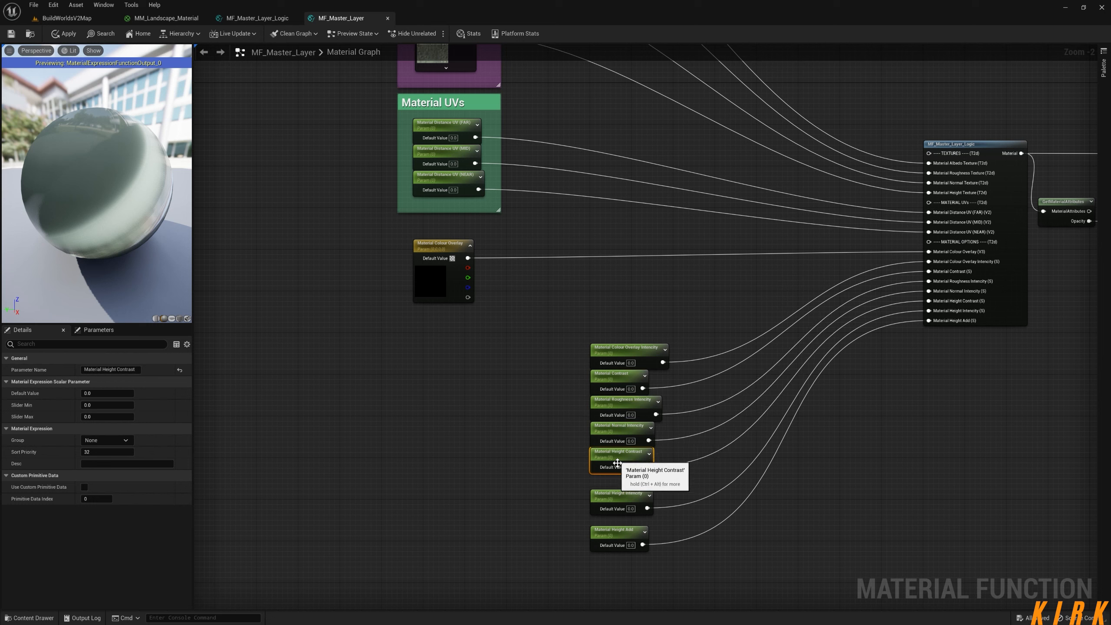
pyautogui.moveTo(611, 499); pyautogui.dragTo(611, 484)
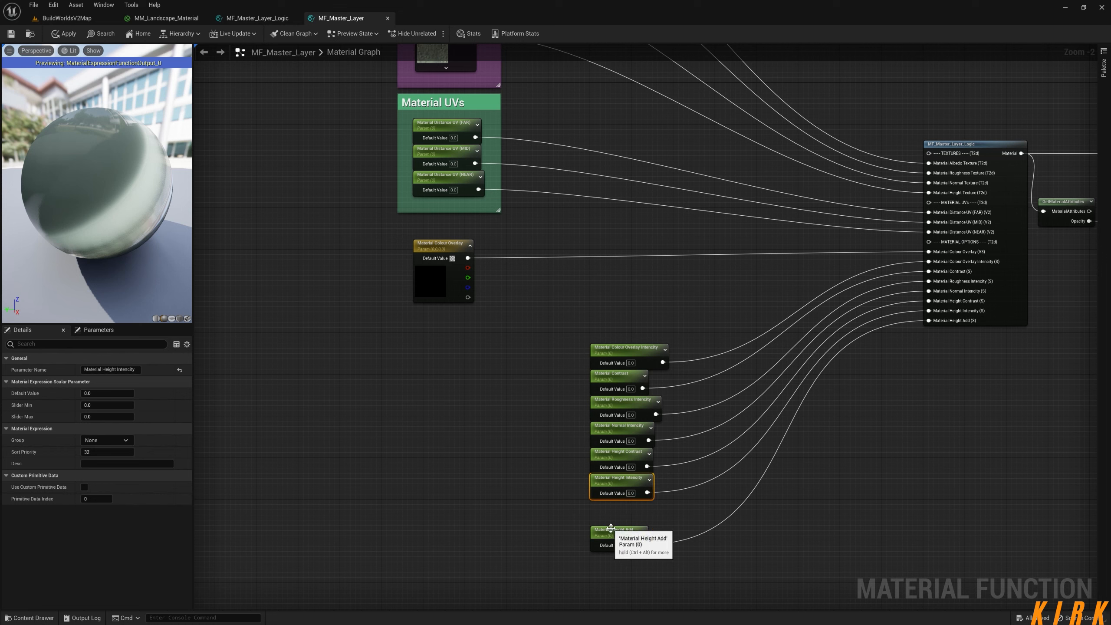
pyautogui.moveTo(613, 531); pyautogui.dragTo(612, 506)
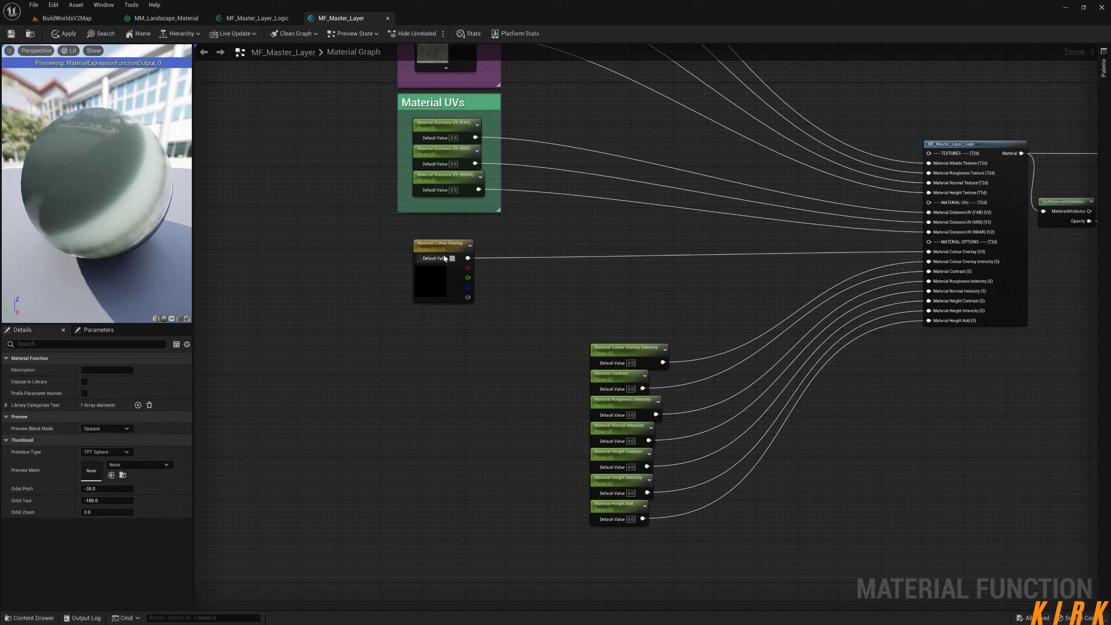
pyautogui.moveTo(442, 251); pyautogui.dragTo(619, 292)
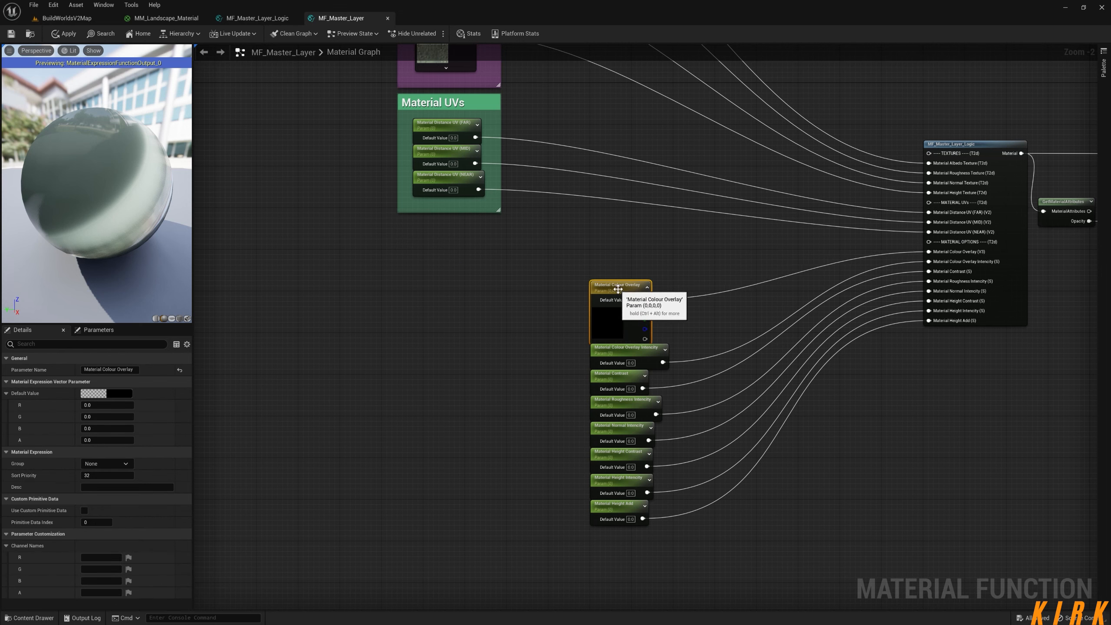
pyautogui.moveTo(691, 295); pyautogui.dragTo(444, 484)
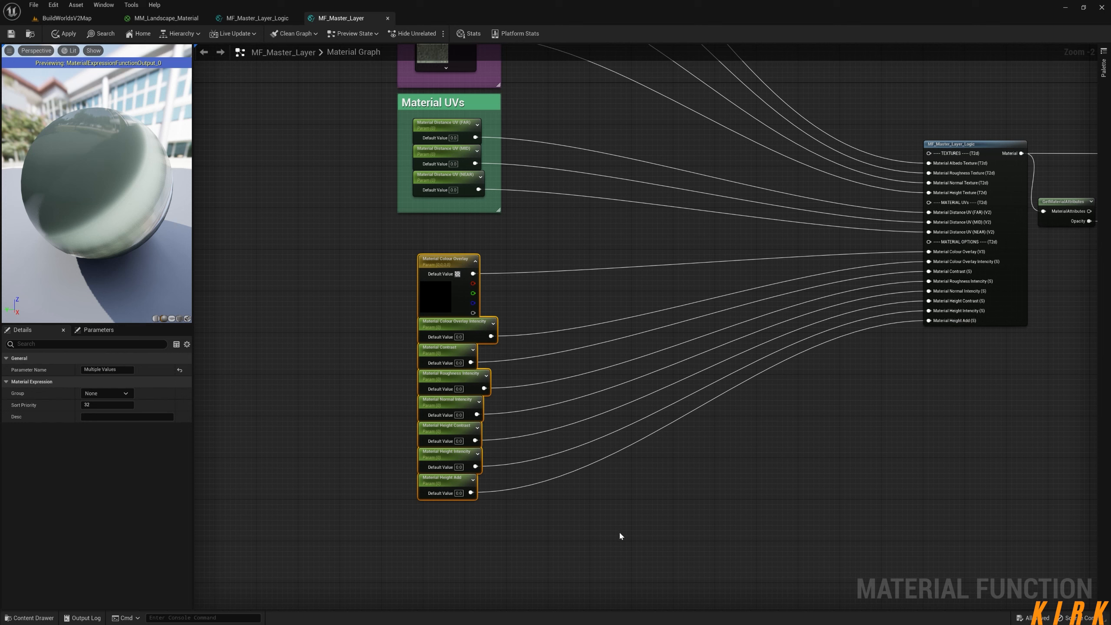
# Wrap the option parameters in a yellow comment titled Material Options, font size 25, and line it up with the Material UVs comment
pyautogui.press('c')
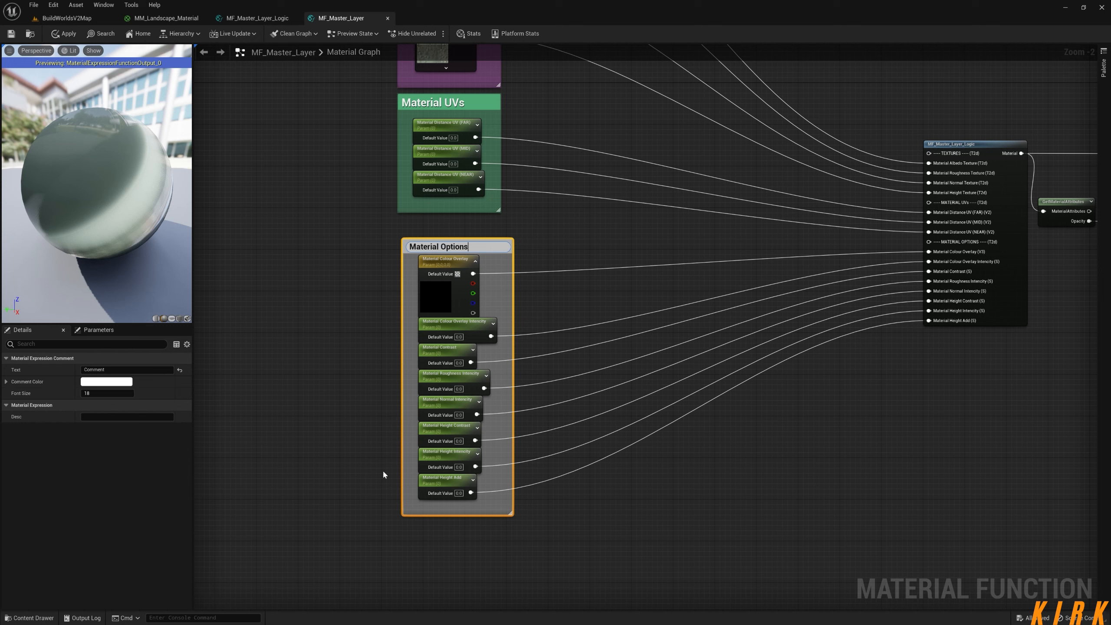
pyautogui.press('Return')
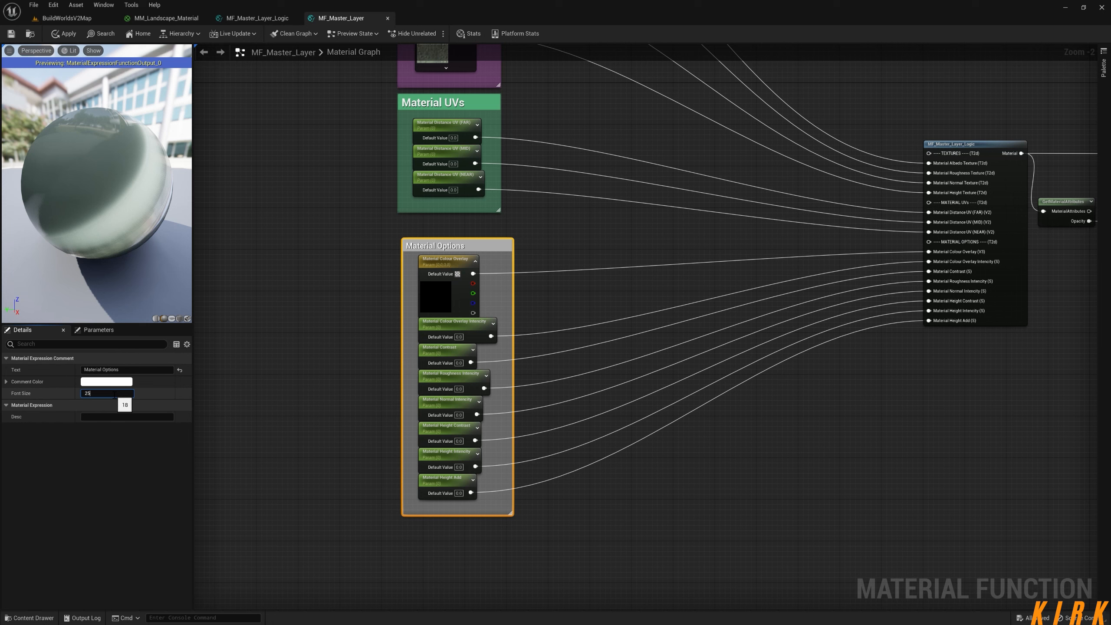
pyautogui.click(106, 381)
pyautogui.click(196, 444)
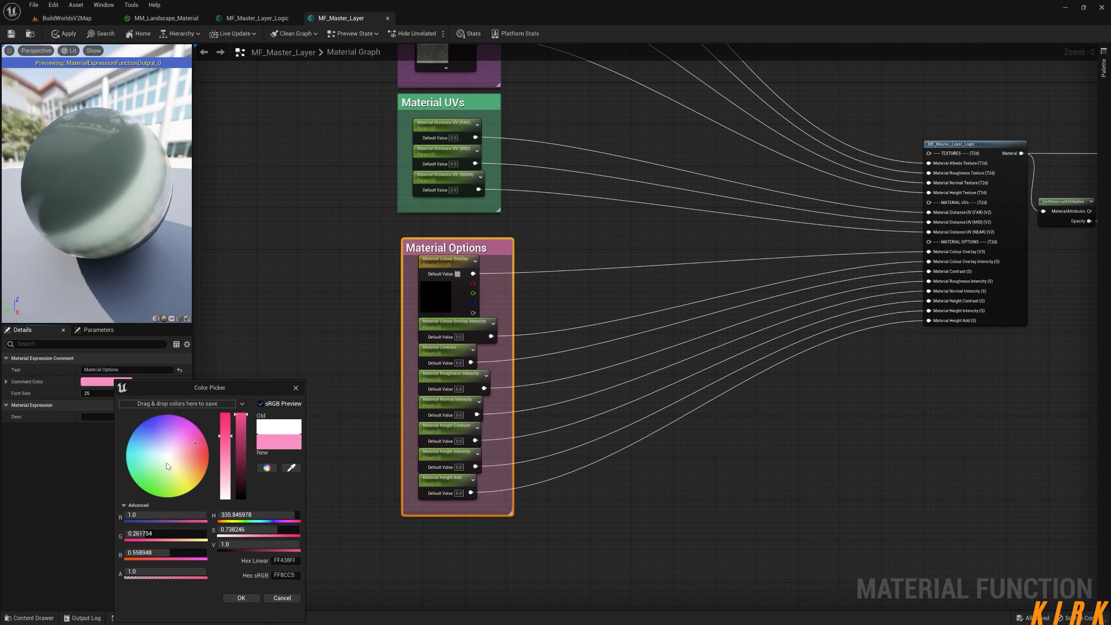
pyautogui.click(188, 490)
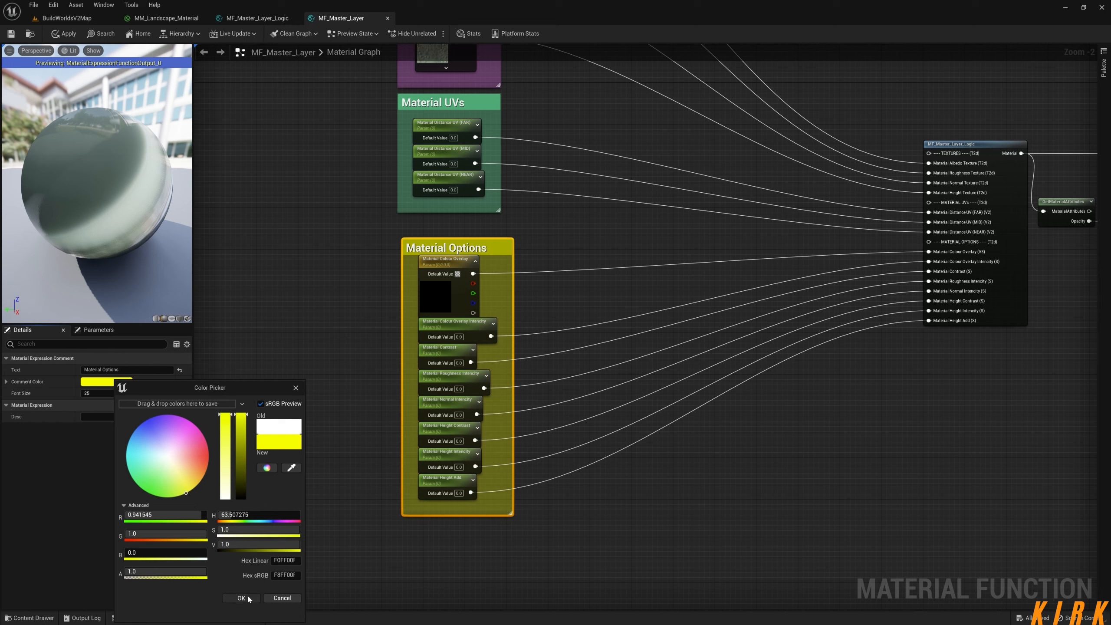
pyautogui.click(241, 597)
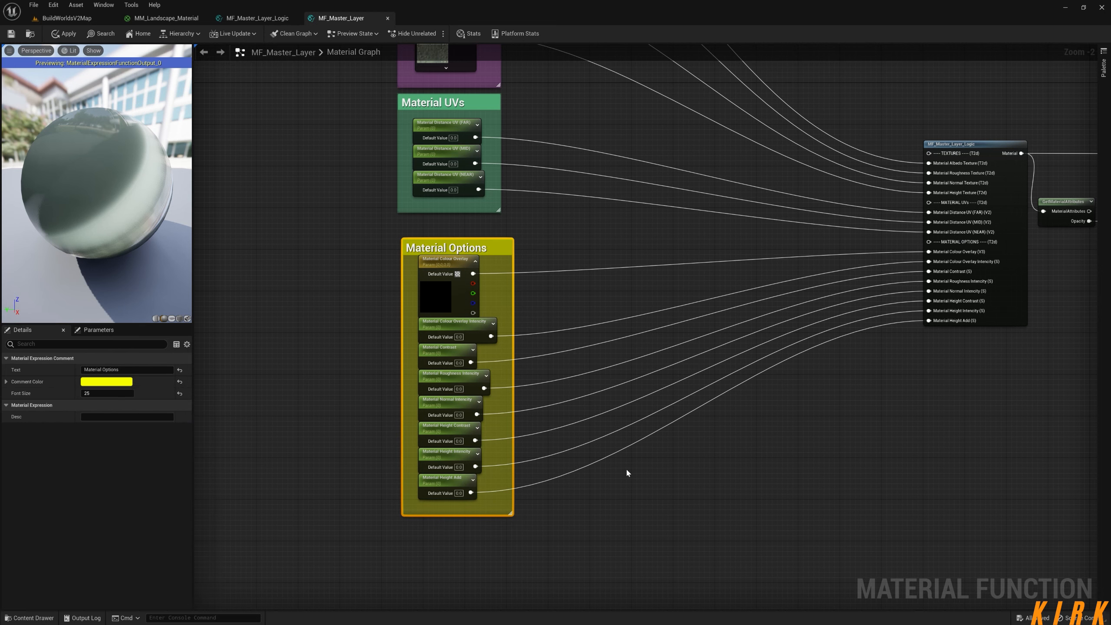
pyautogui.click(464, 226)
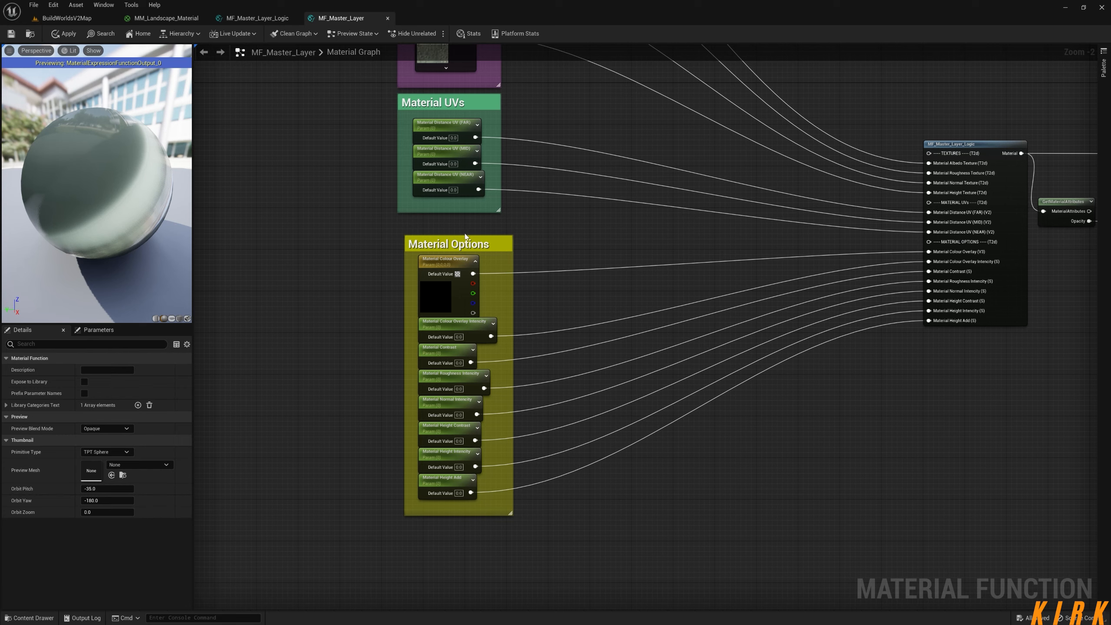
pyautogui.moveTo(465, 236); pyautogui.dragTo(458, 230)
pyautogui.click(557, 247)
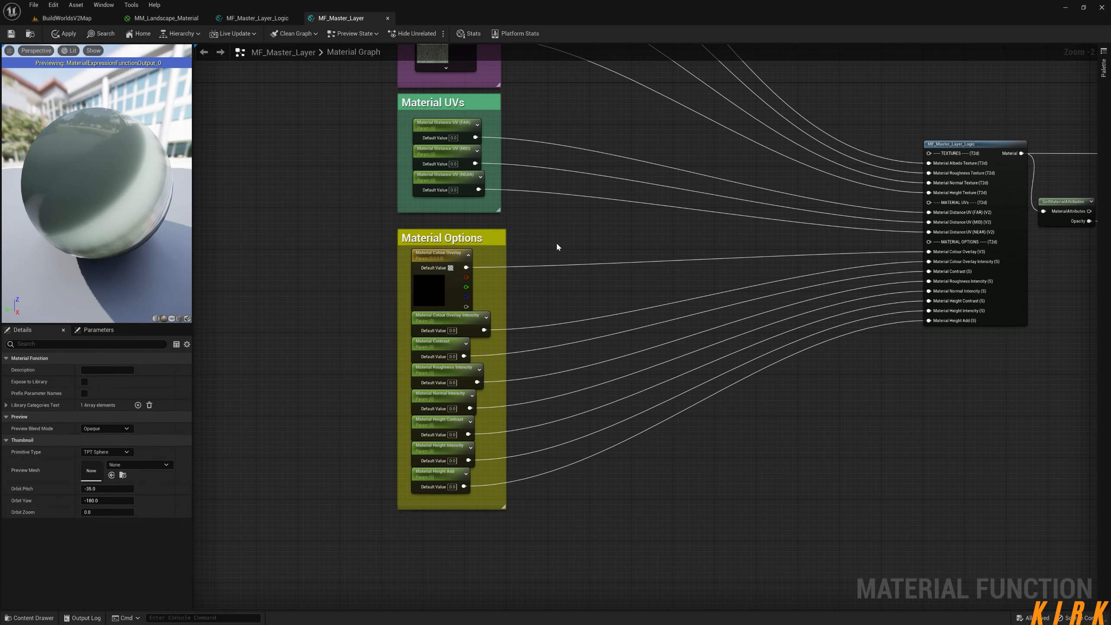
# Assign all eight parameters in the Material Options comment to a parameter group named Material Options
pyautogui.moveTo(671, 249); pyautogui.dragTo(612, 310, button='right')
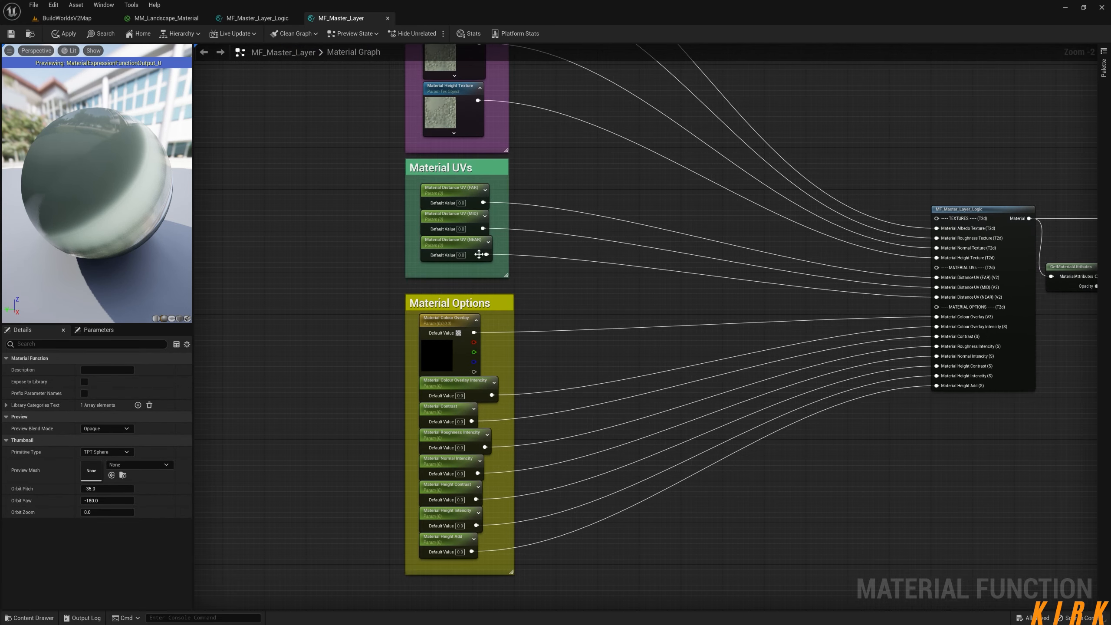
pyautogui.moveTo(518, 160); pyautogui.dragTo(506, 340, button='right')
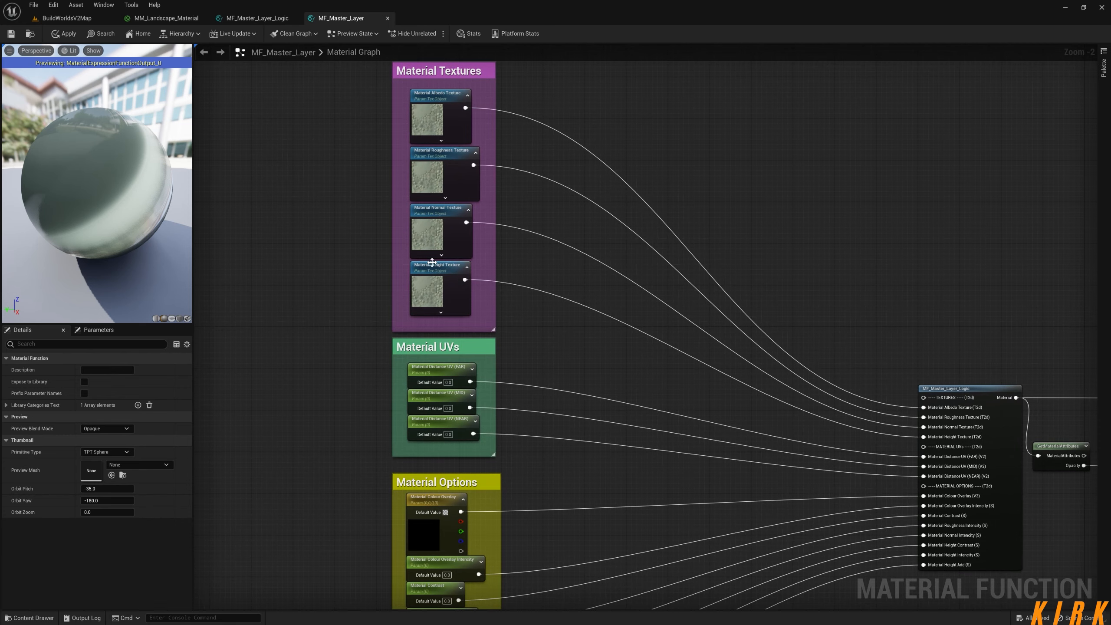
pyautogui.moveTo(561, 391); pyautogui.dragTo(562, 253, button='right')
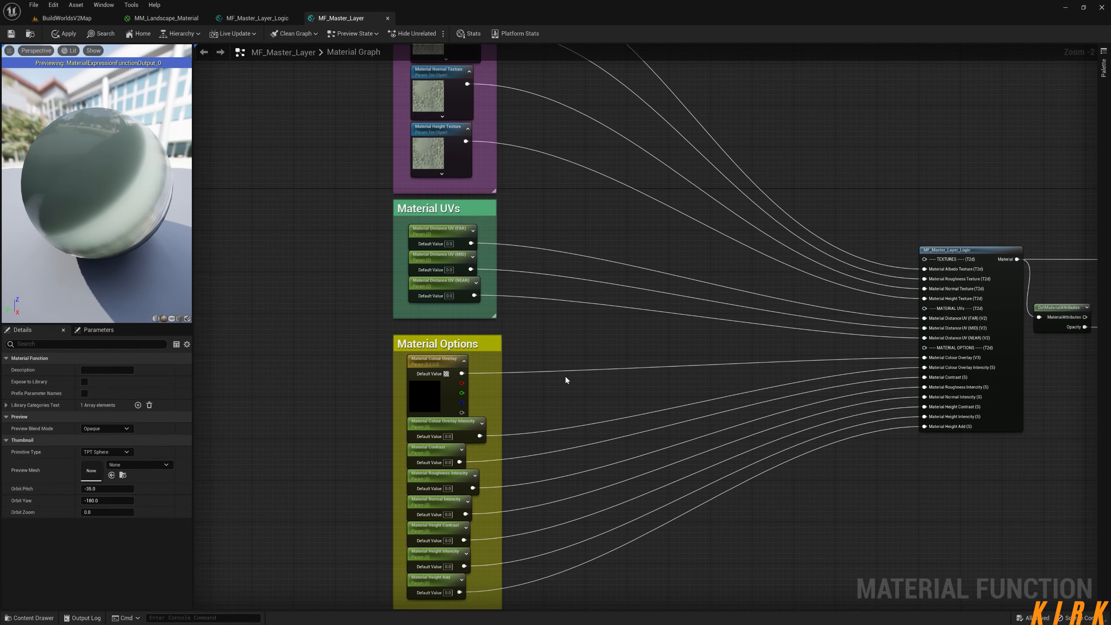
pyautogui.moveTo(564, 375); pyautogui.dragTo(561, 230, button='right')
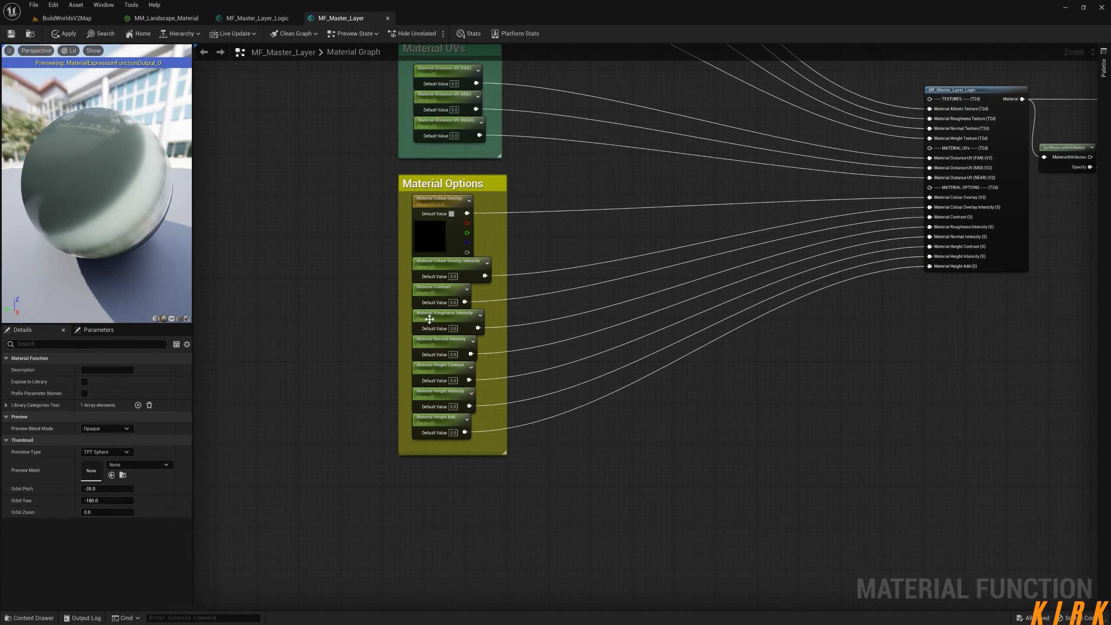
pyautogui.moveTo(339, 283); pyautogui.dragTo(372, 312, button='right')
pyautogui.moveTo(606, 244); pyautogui.dragTo(603, 305, button='right')
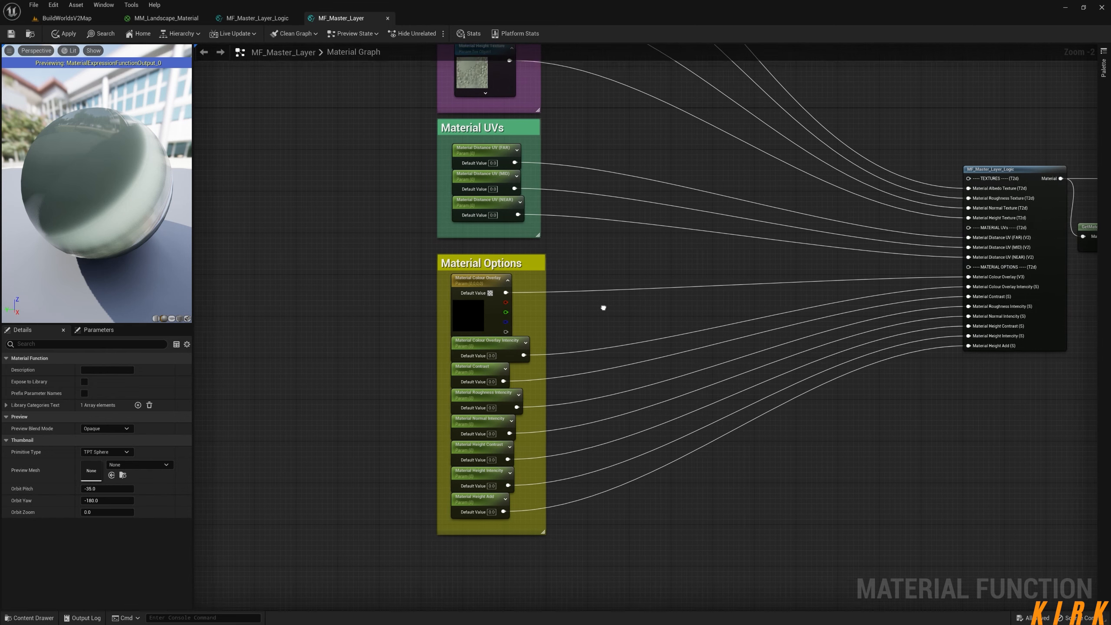
pyautogui.moveTo(503, 342); pyautogui.dragTo(358, 511)
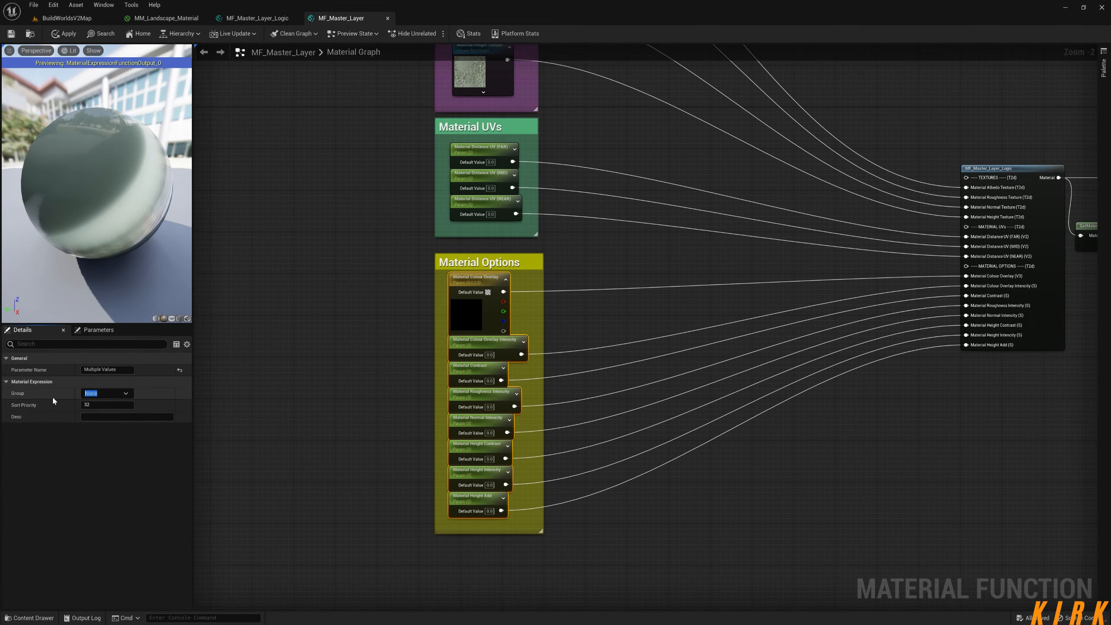
pyautogui.write('Material Options')
pyautogui.press('Return')
pyautogui.click(364, 356)
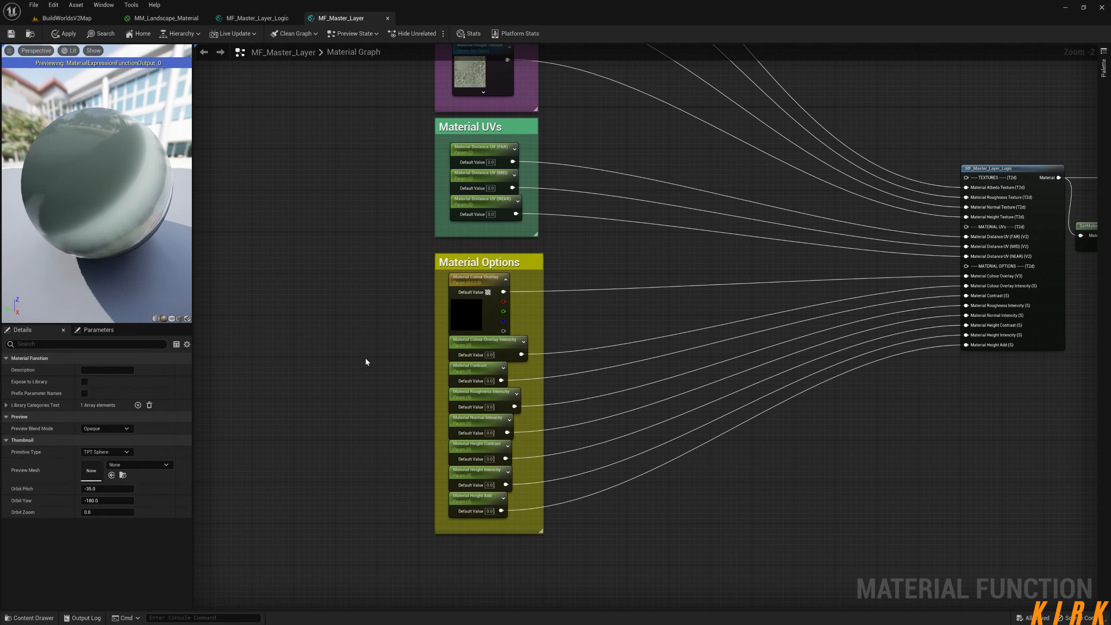
# Review the UV and option parameter nodes, and examine how the material options are ordered in the parameter list
pyautogui.scroll(2, 377, 293)
pyautogui.moveTo(374, 239); pyautogui.dragTo(375, 262, button='right')
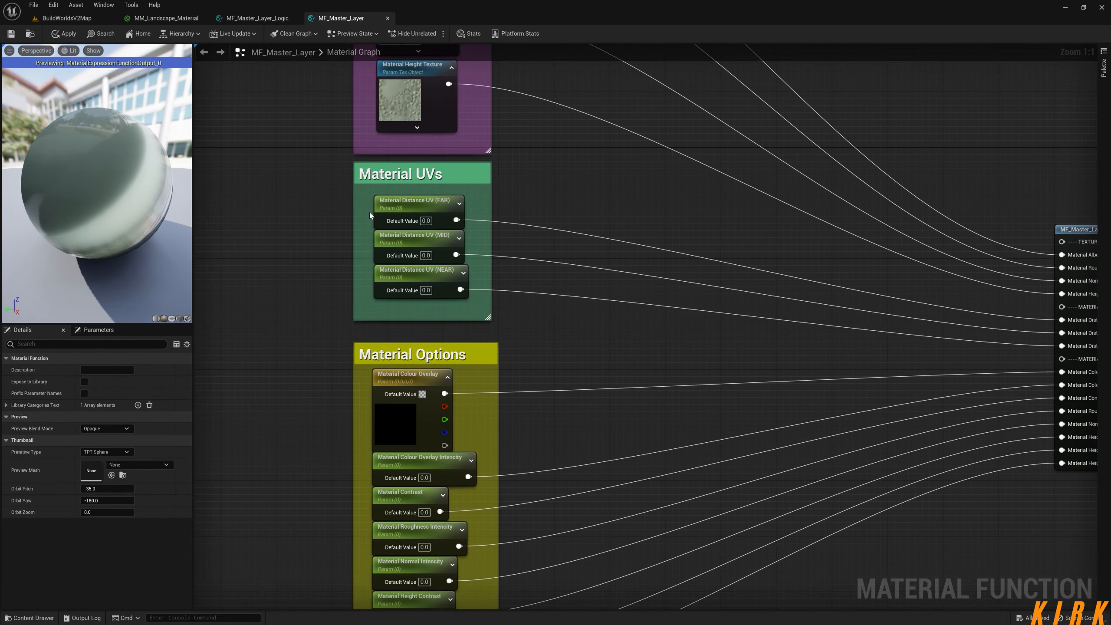
pyautogui.moveTo(372, 214); pyautogui.dragTo(404, 269)
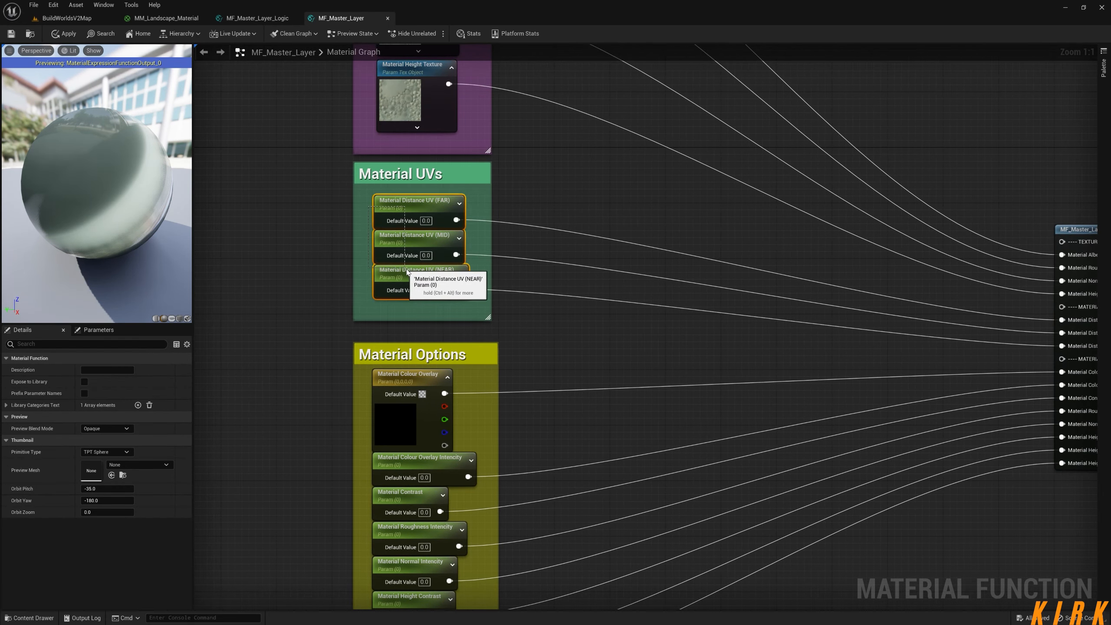
pyautogui.click(376, 219)
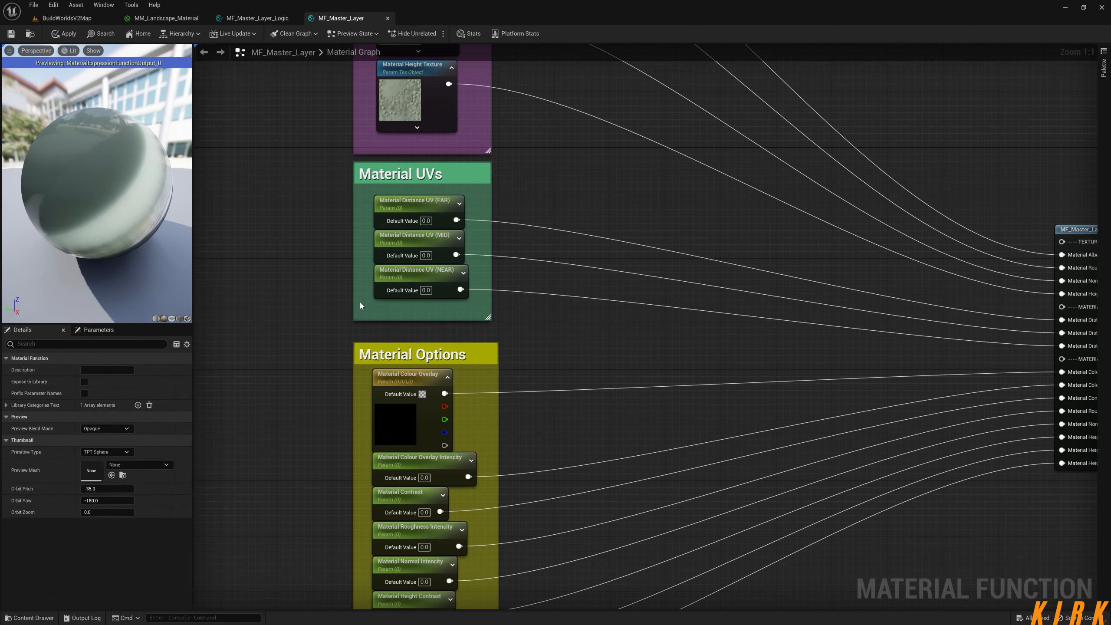
pyautogui.moveTo(345, 334); pyautogui.dragTo(370, 123, button='right')
pyautogui.click(465, 192)
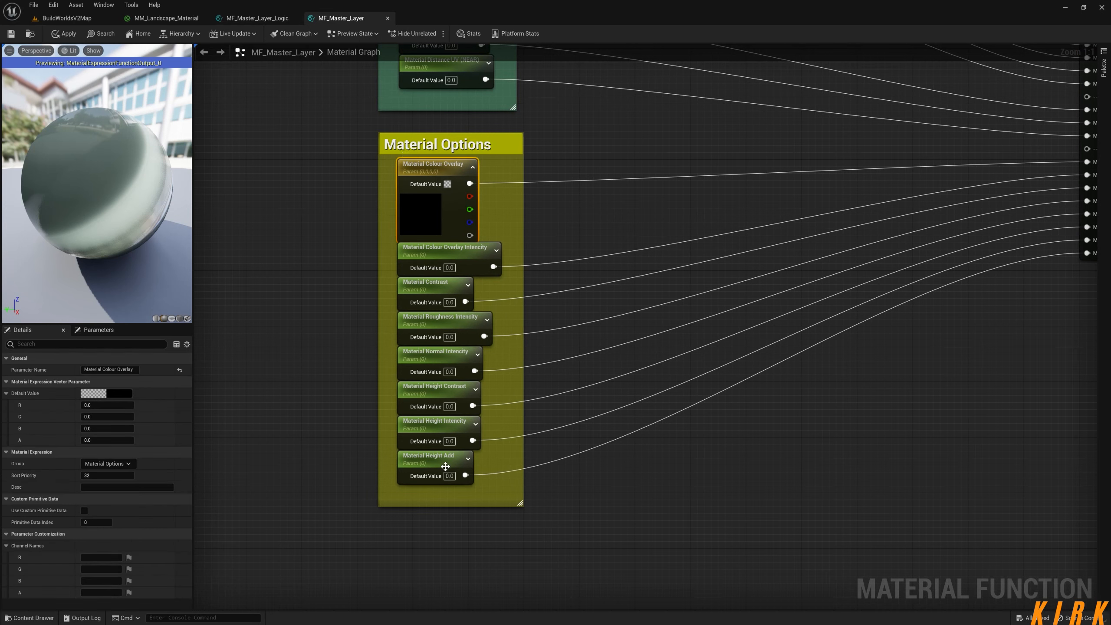
pyautogui.click(427, 390)
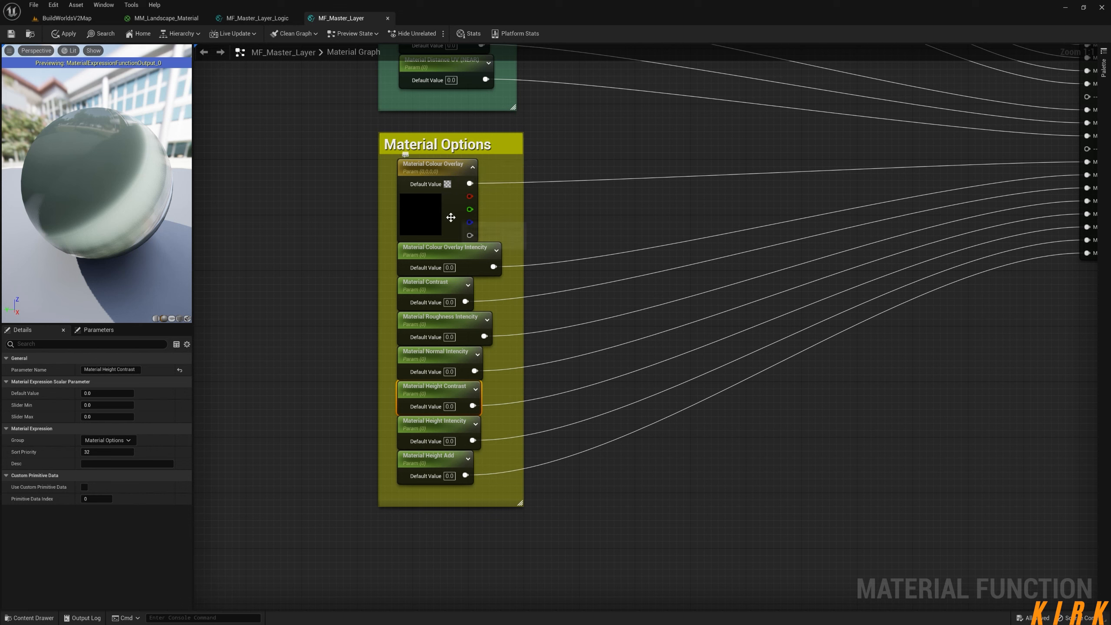
pyautogui.click(99, 330)
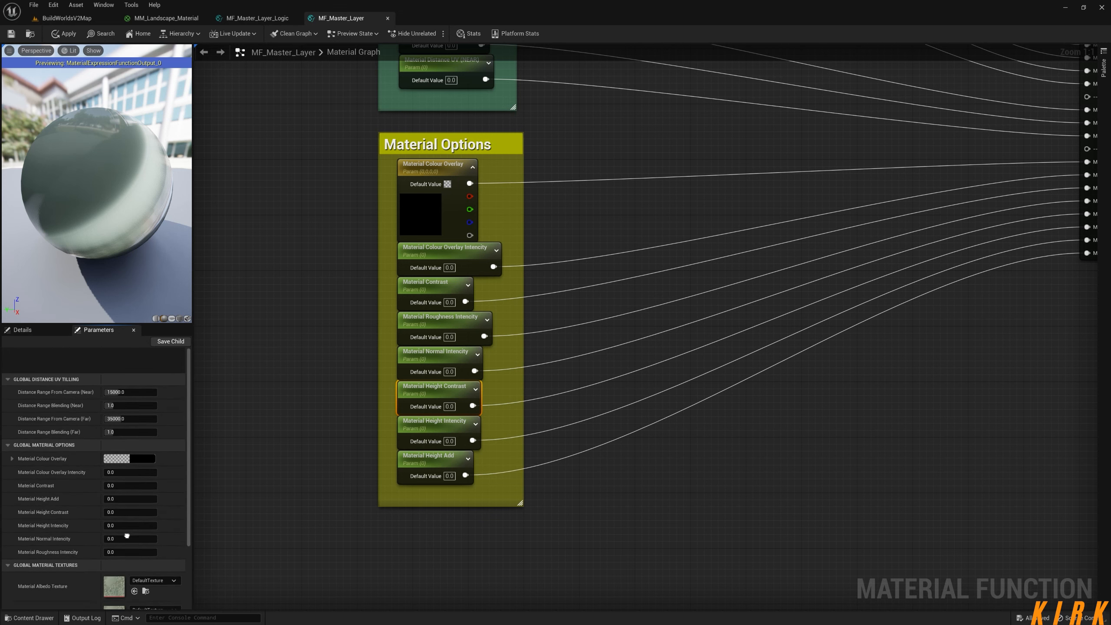
pyautogui.scroll(-2, 126, 509)
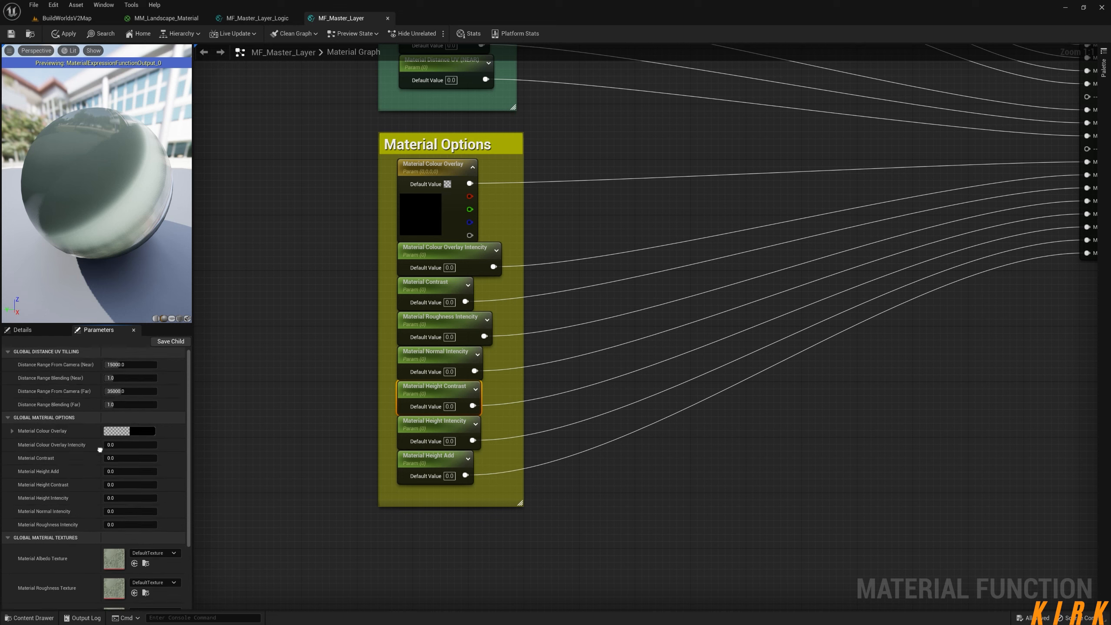
pyautogui.moveTo(100, 442); pyautogui.dragTo(100, 526, button='right')
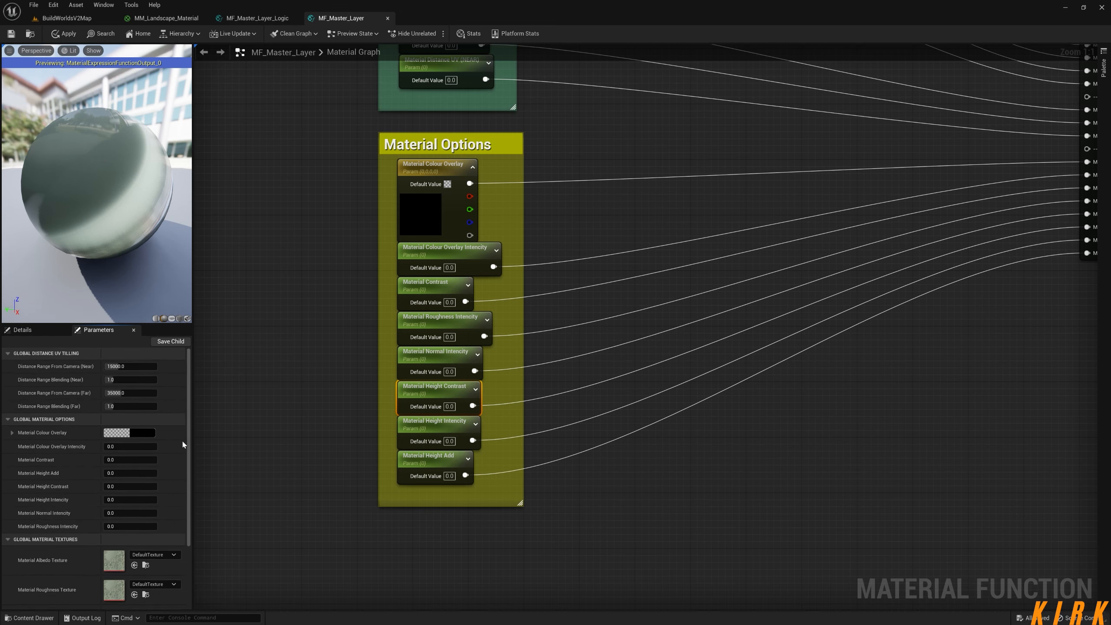
pyautogui.click(35, 331)
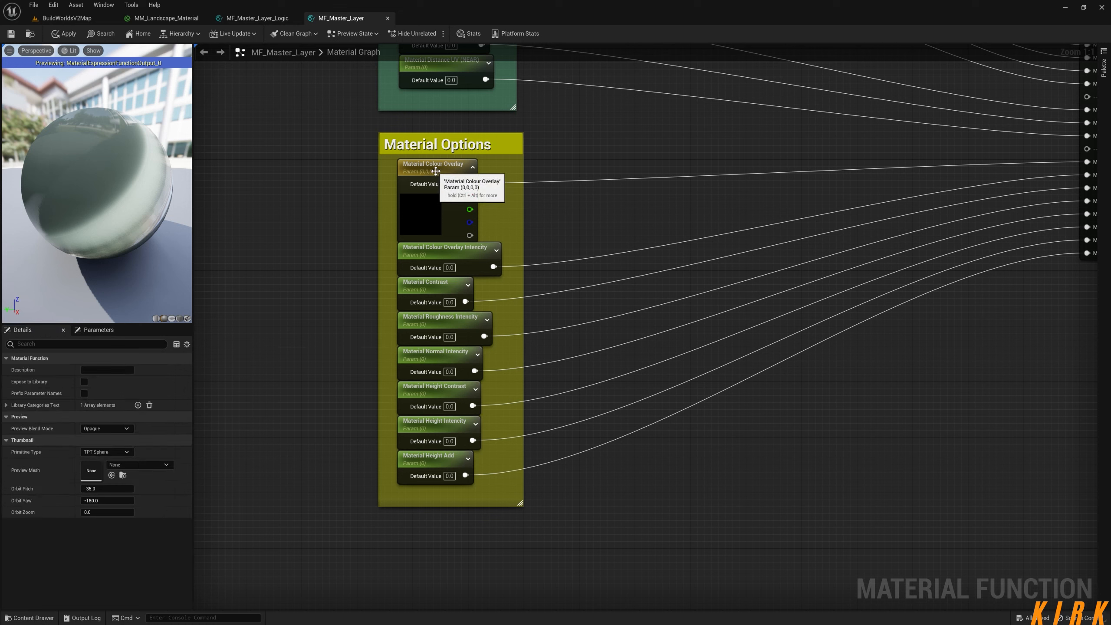
# Set the sort priorities of Material Colour Overlay, Colour Overlay Intensity, Contrast and Roughness Intensity to 1, 2, 3 and 4 in that order
pyautogui.click(409, 195)
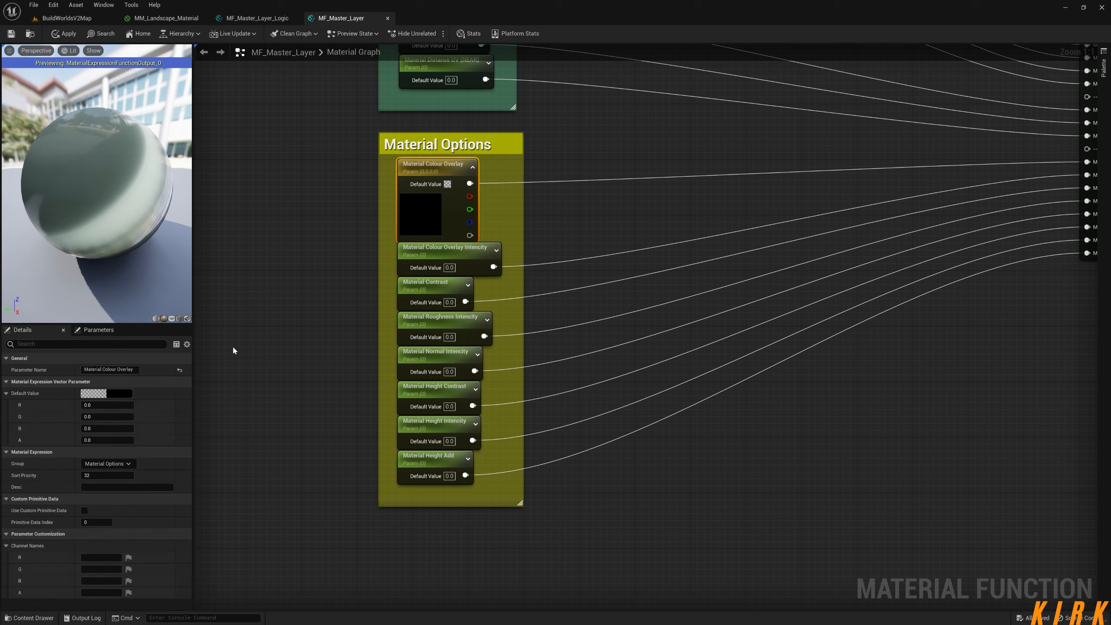
pyautogui.click(108, 477)
pyautogui.write('1')
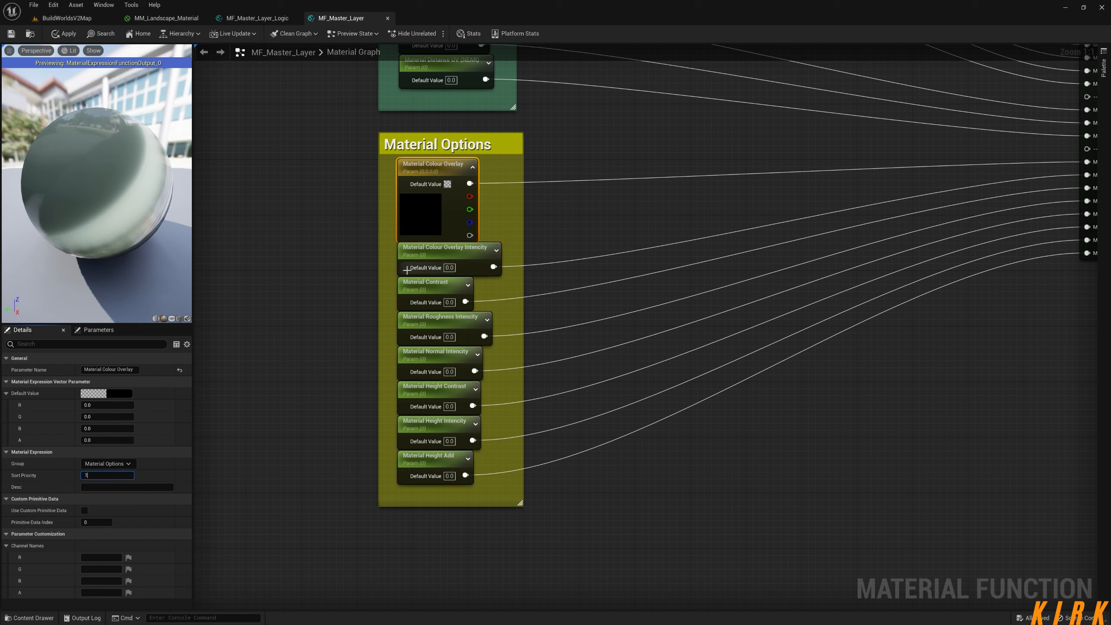
pyautogui.click(440, 274)
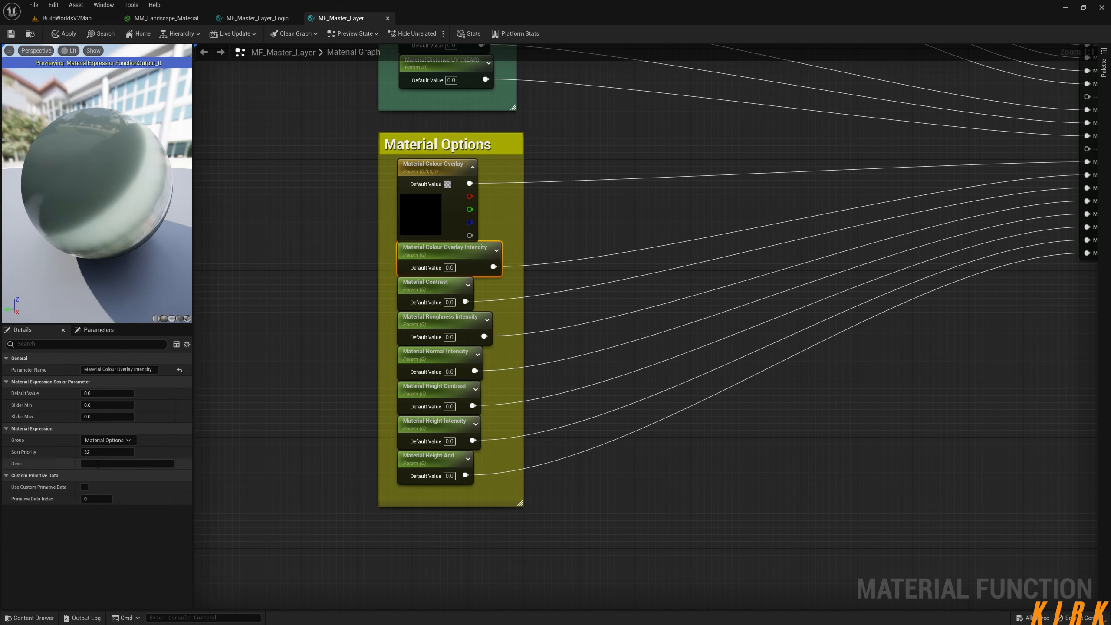
pyautogui.click(117, 452)
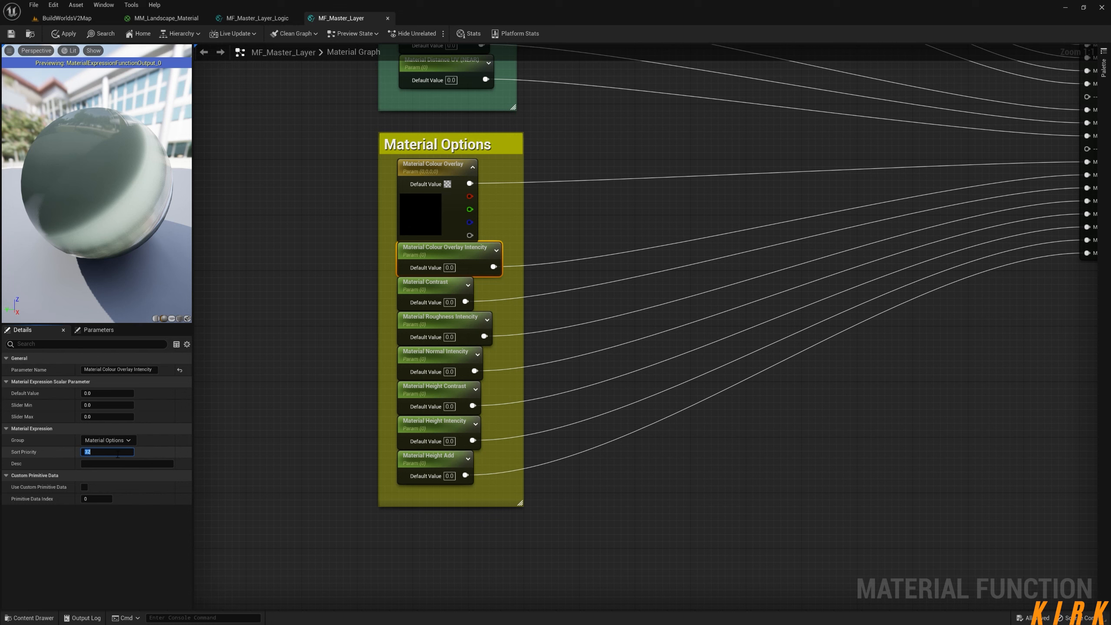
pyautogui.click(433, 285)
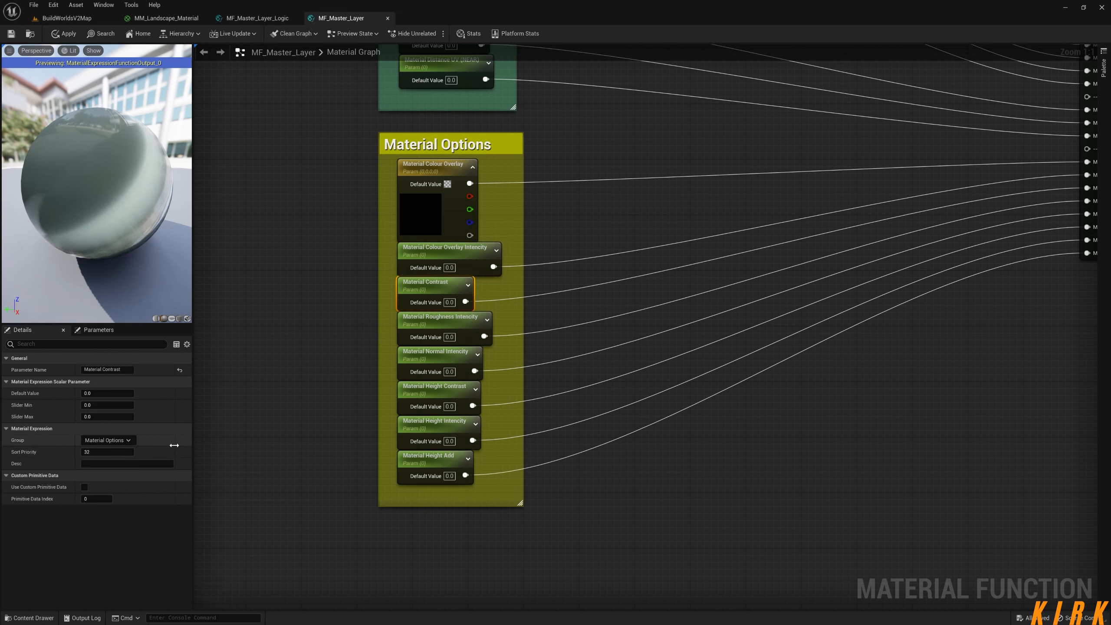
pyautogui.click(442, 321)
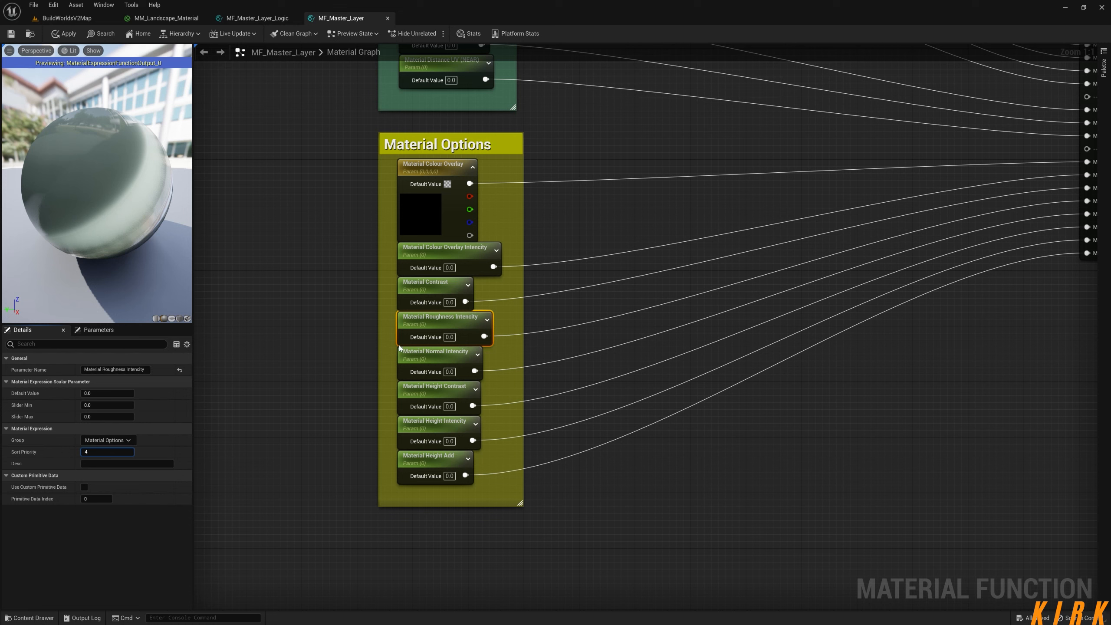
# Set the sort priorities of Material Normal Intensity, Height Contrast, Height Intensity and Height Add to 5, 6, 7 and 8 in that order
pyautogui.moveTo(435, 355); pyautogui.dragTo(426, 359)
pyautogui.click(107, 452)
pyautogui.write('5')
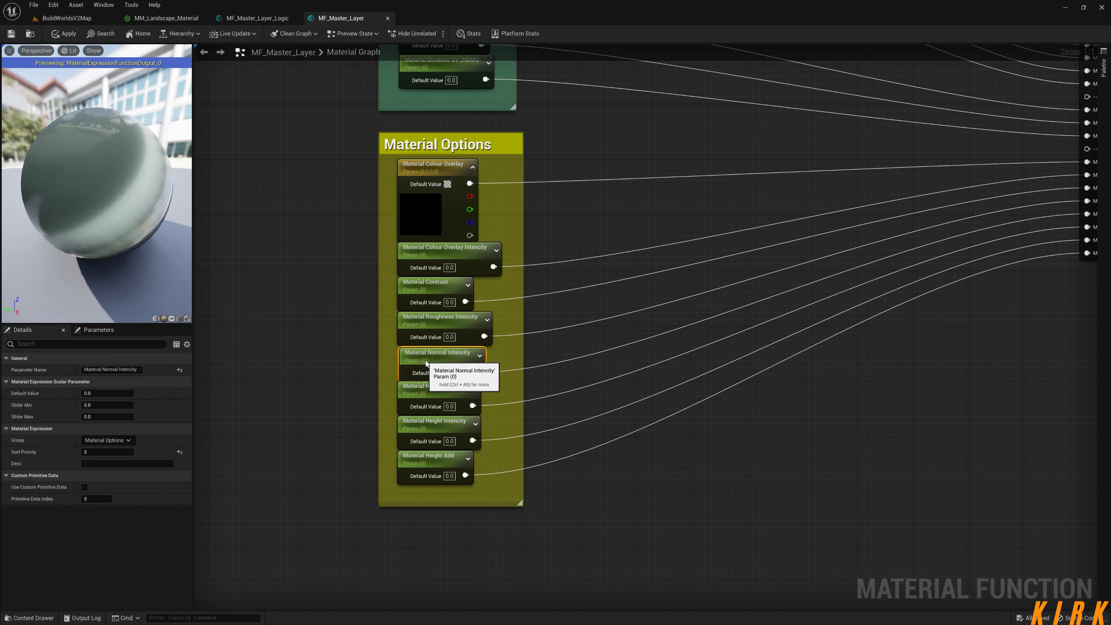
pyautogui.click(418, 388)
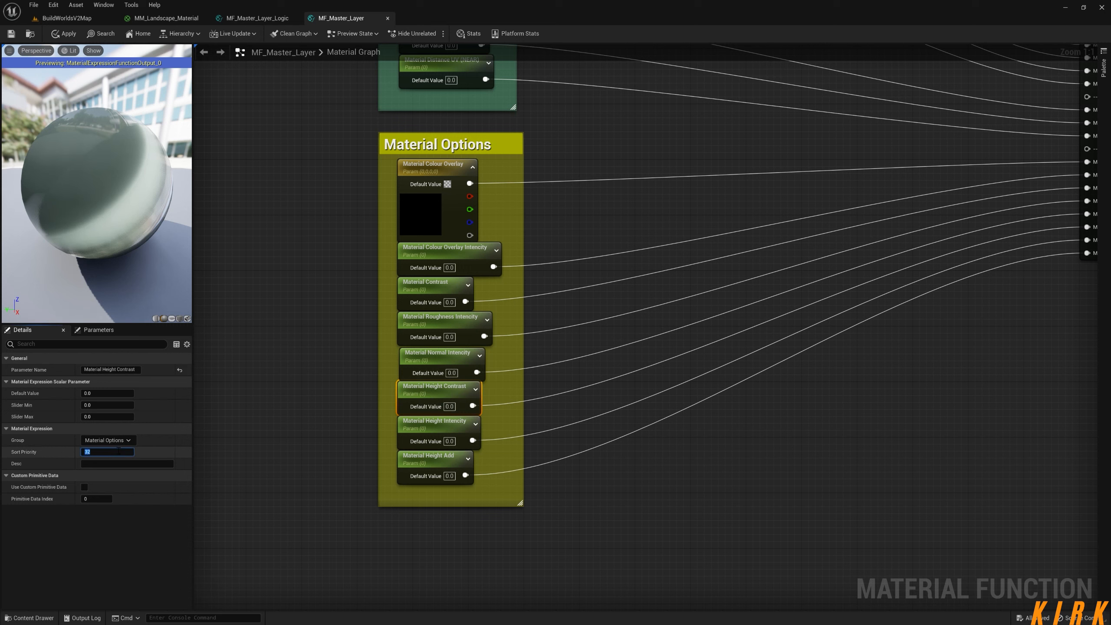
pyautogui.write('6')
pyautogui.moveTo(421, 424); pyautogui.dragTo(415, 425)
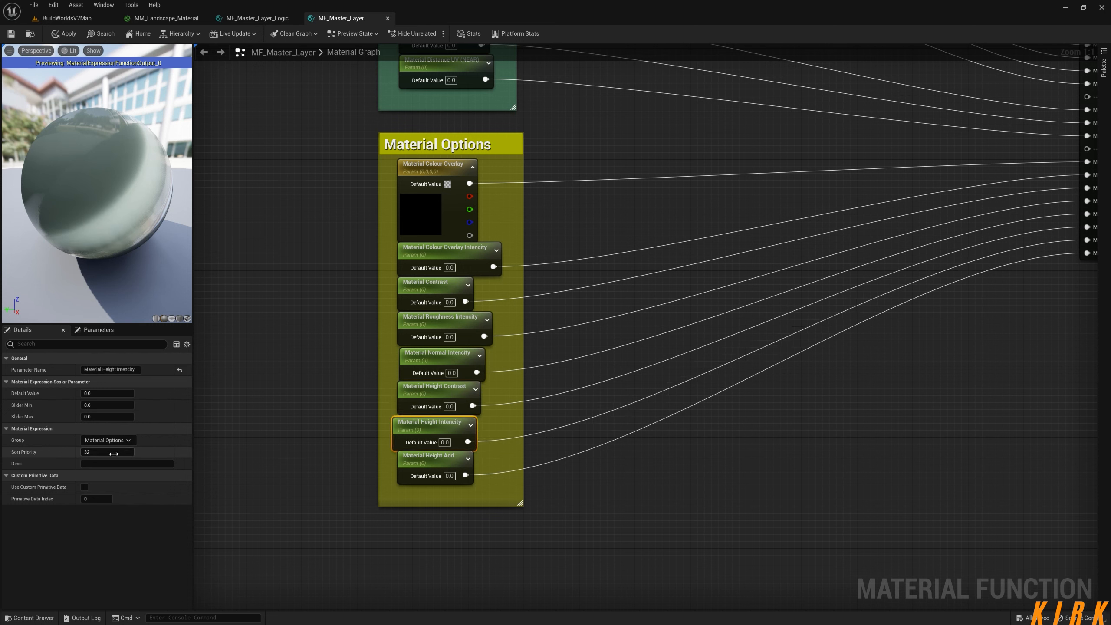
pyautogui.write('7')
pyautogui.click(406, 465)
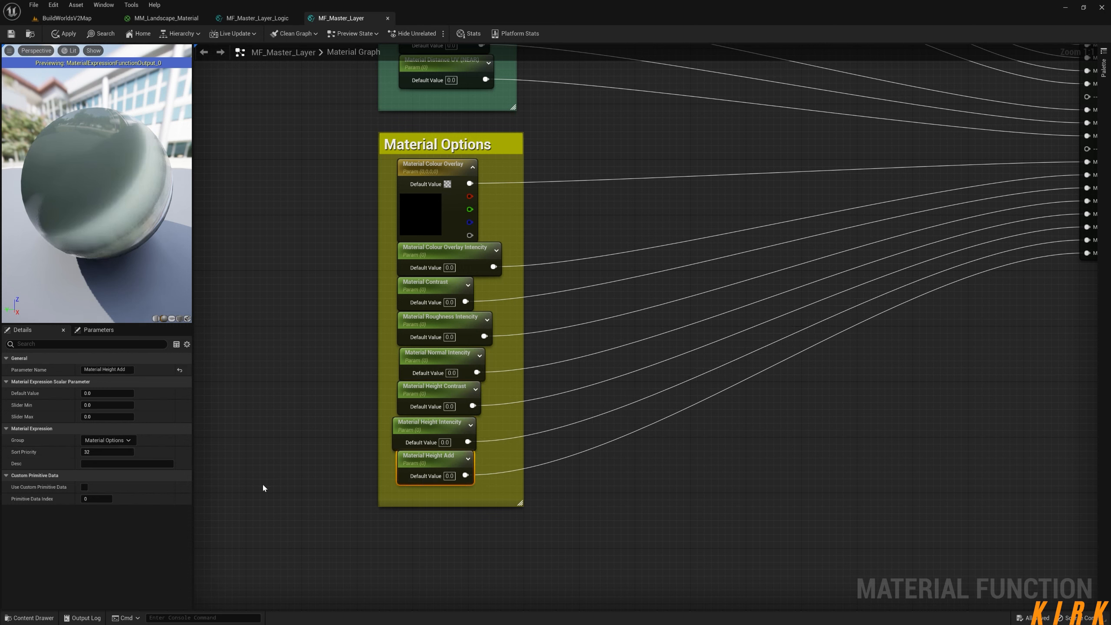
pyautogui.click(107, 452)
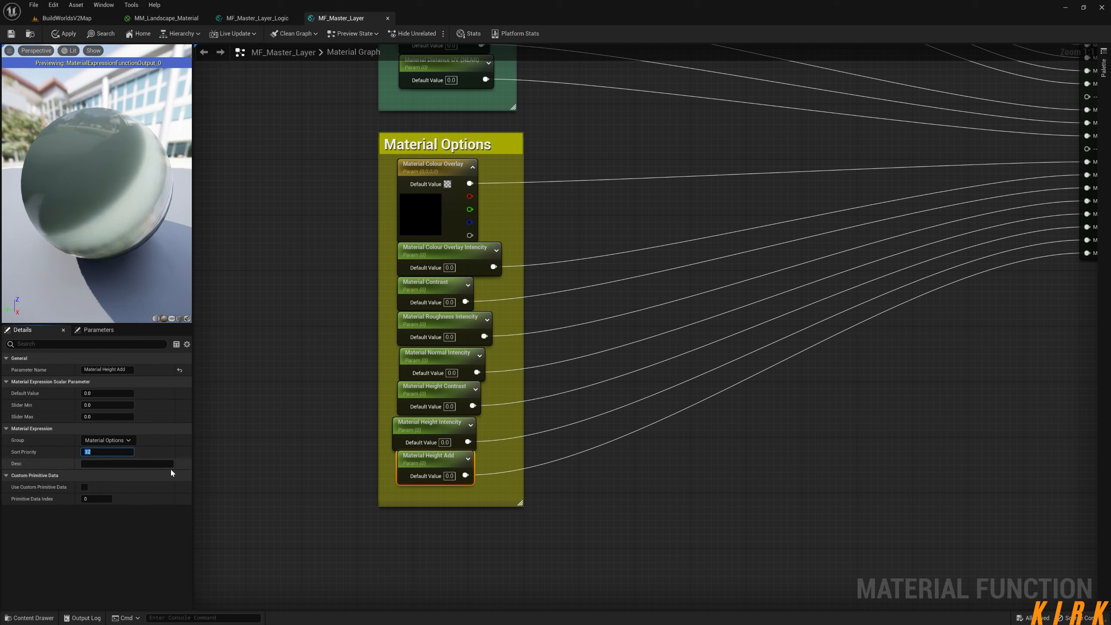
pyautogui.write('8')
# Left-align all eight parameter nodes inside the Material Options comment
pyautogui.click(291, 438)
pyautogui.moveTo(499, 200); pyautogui.dragTo(453, 474)
pyautogui.hotkey('shift', 'a')
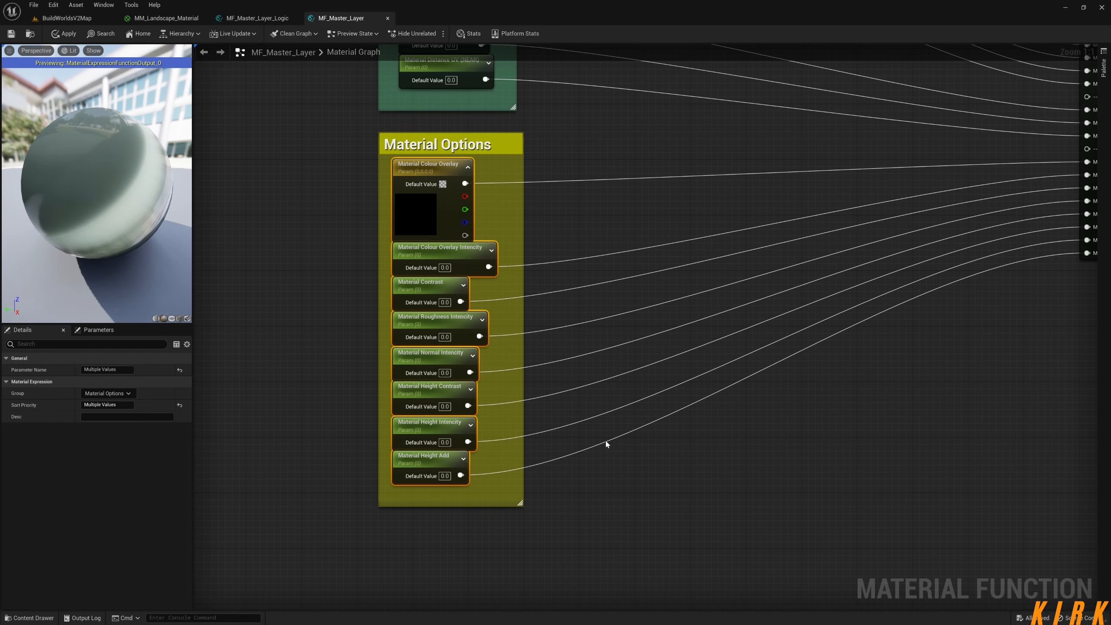
pyautogui.click(599, 216)
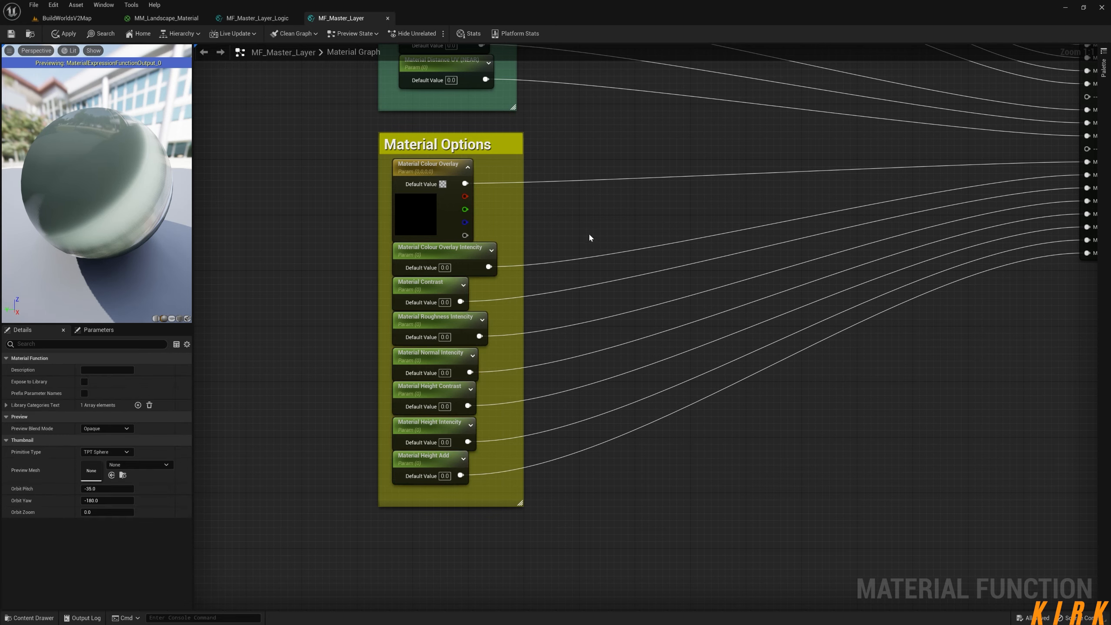
pyautogui.moveTo(599, 234); pyautogui.dragTo(593, 292, button='right')
pyautogui.scroll(-1, 598, 293)
pyautogui.moveTo(668, 291); pyautogui.dragTo(636, 244, button='right')
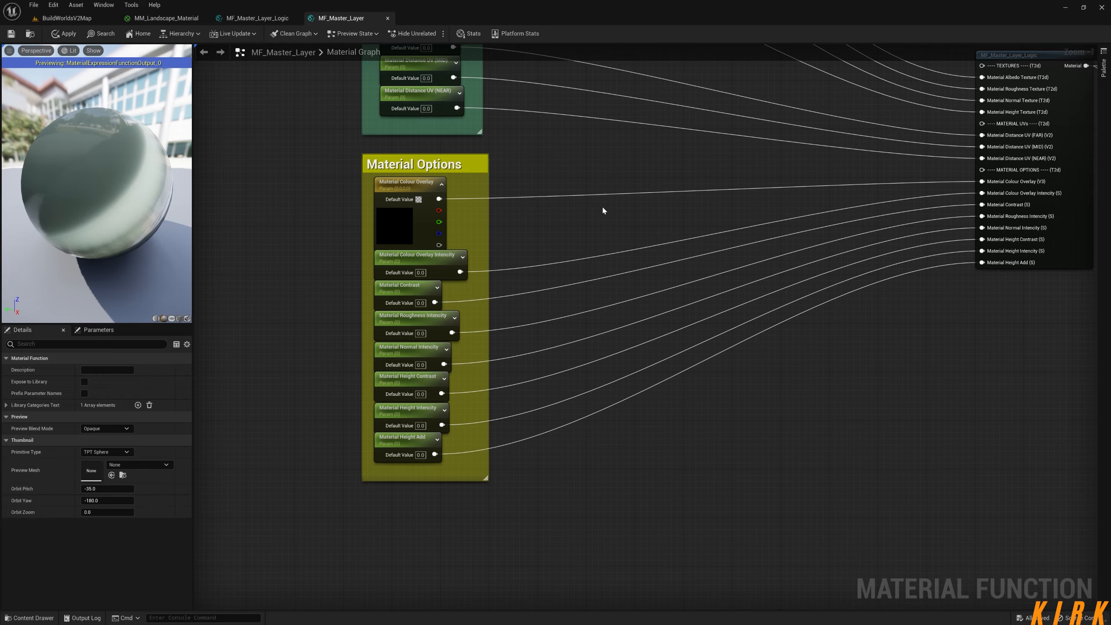
pyautogui.moveTo(588, 129); pyautogui.dragTo(578, 293, button='right')
pyautogui.moveTo(561, 198); pyautogui.dragTo(600, 379, button='right')
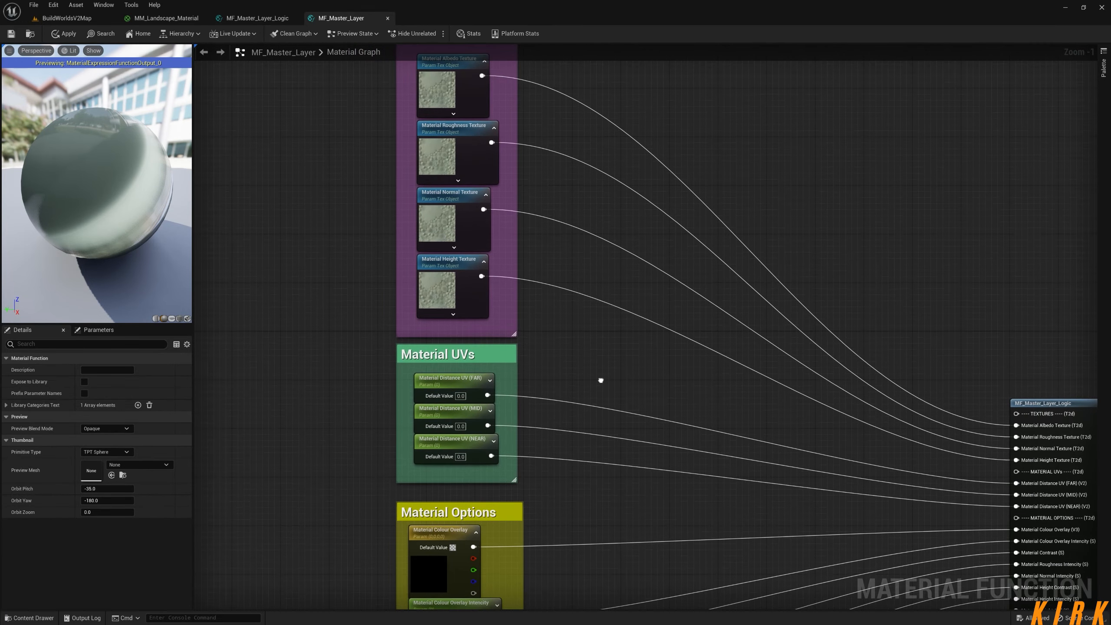
pyautogui.moveTo(576, 304); pyautogui.dragTo(585, 414, button='right')
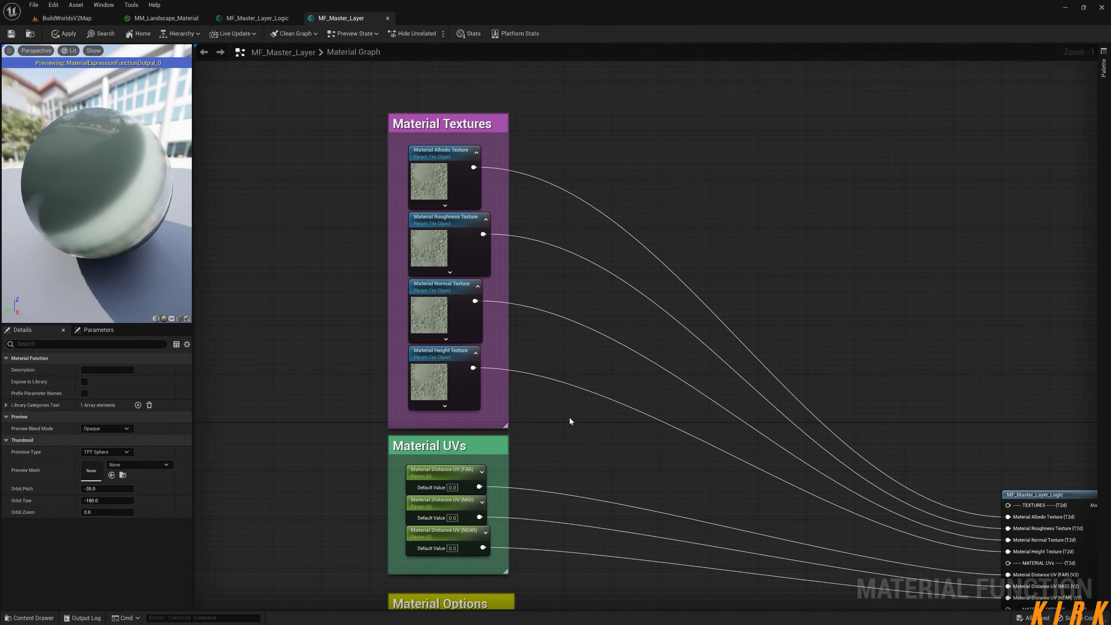
# Look through the 1-Build-Worlds-V2 and Landscape folders in the project content, ending in the Landscape-Shader folder
pyautogui.click(39, 622)
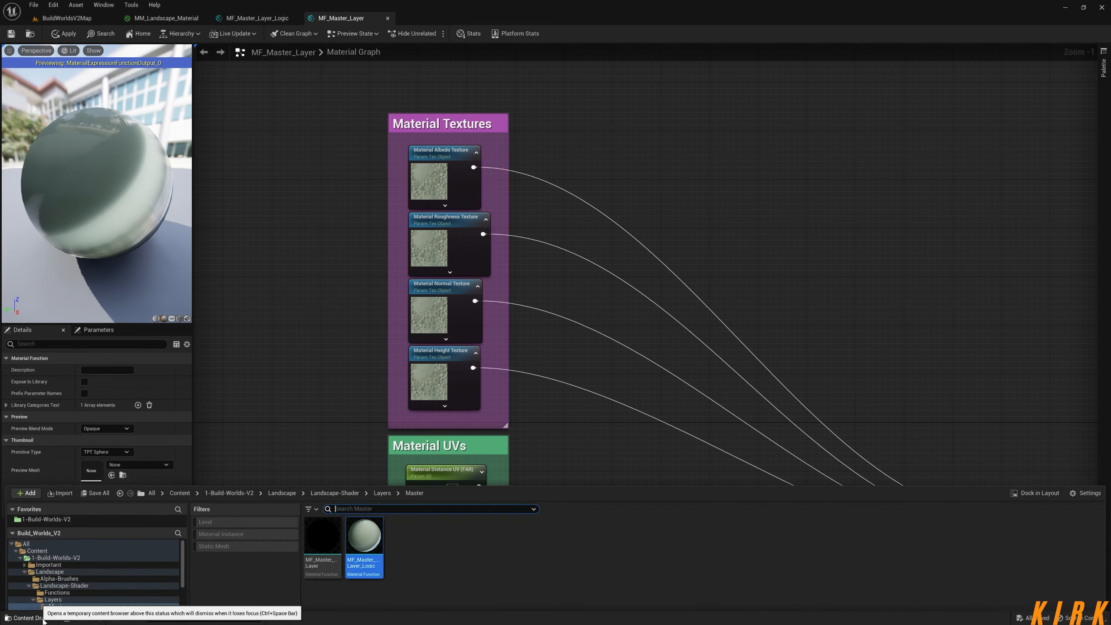
pyautogui.click(345, 471)
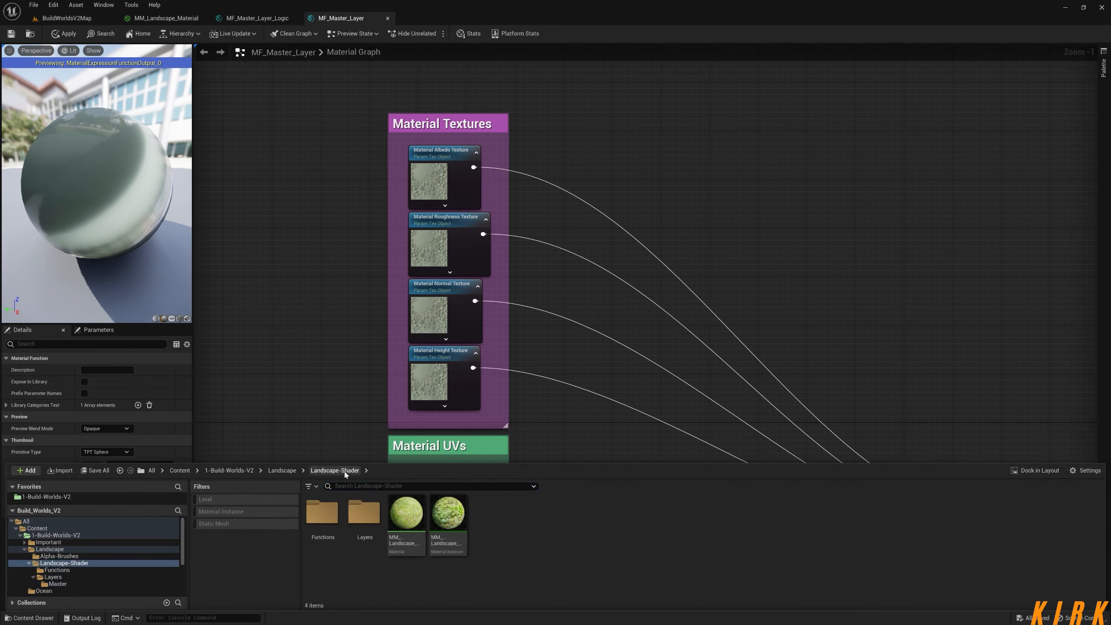
pyautogui.click(282, 472)
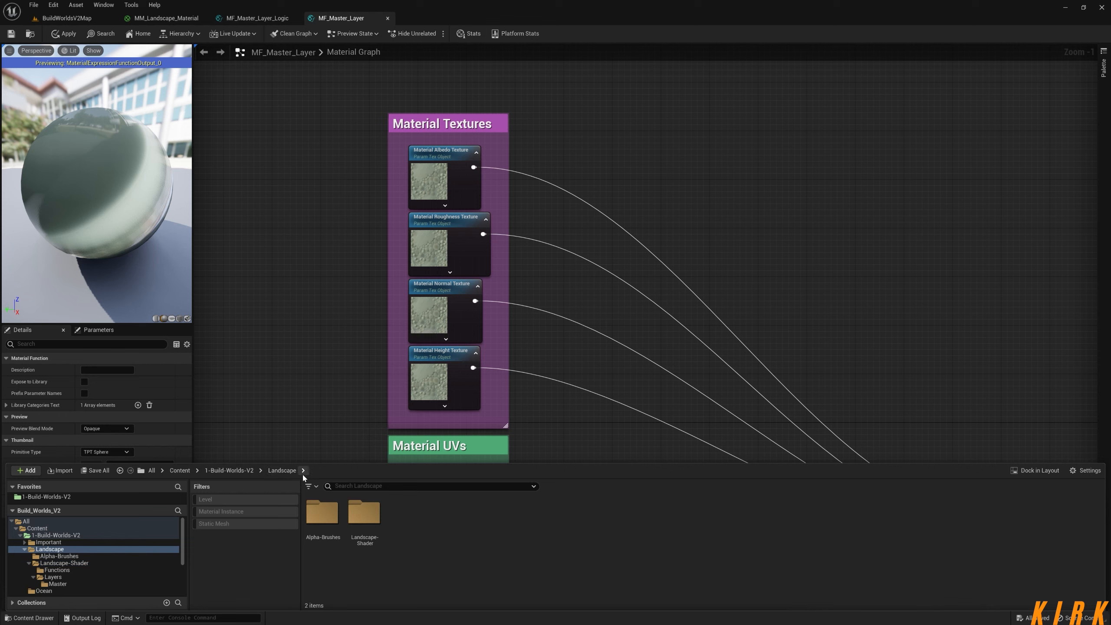
pyautogui.click(231, 471)
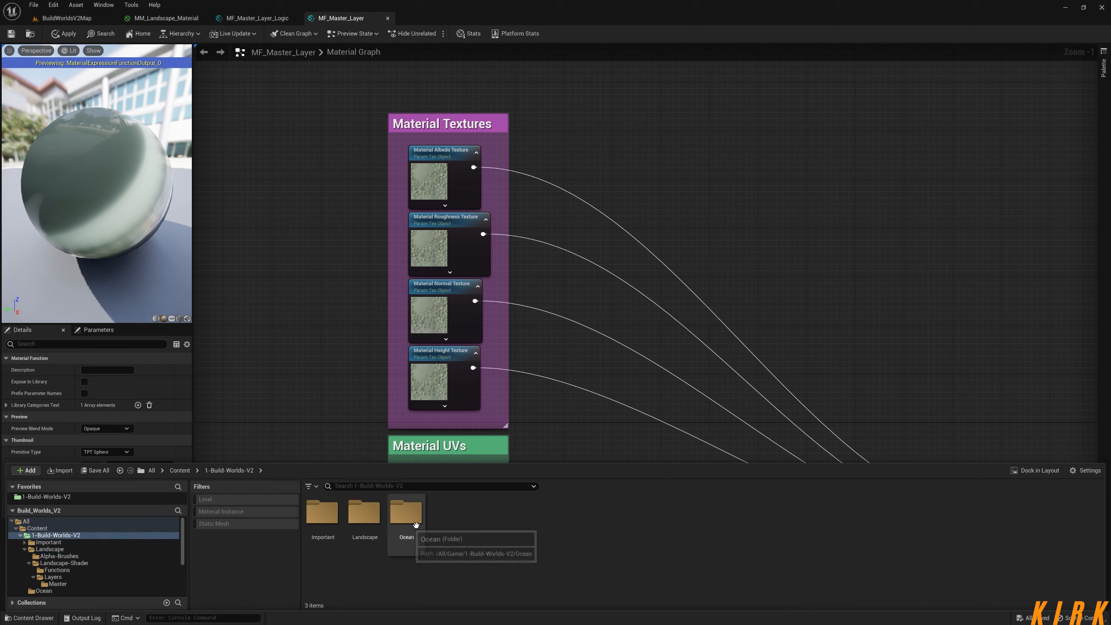
pyautogui.doubleClick(364, 513)
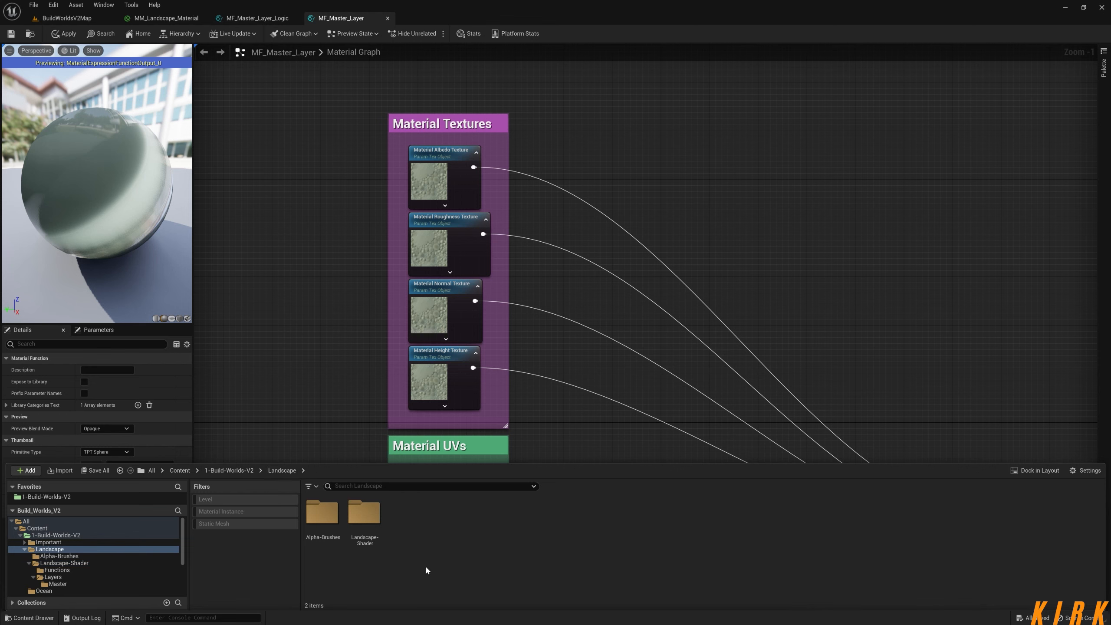
pyautogui.doubleClick(364, 513)
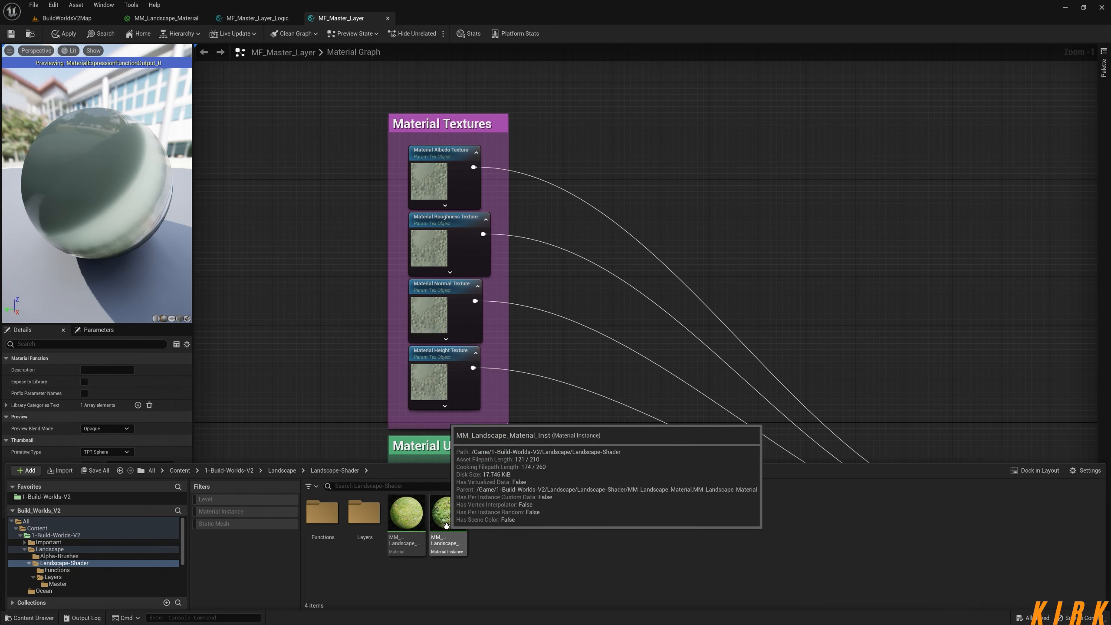
# Examine the normal and ORDp textures in the Icelandic_Glacier_telobjub folder under Megascans Surfaces
pyautogui.scroll(-3, 122, 556)
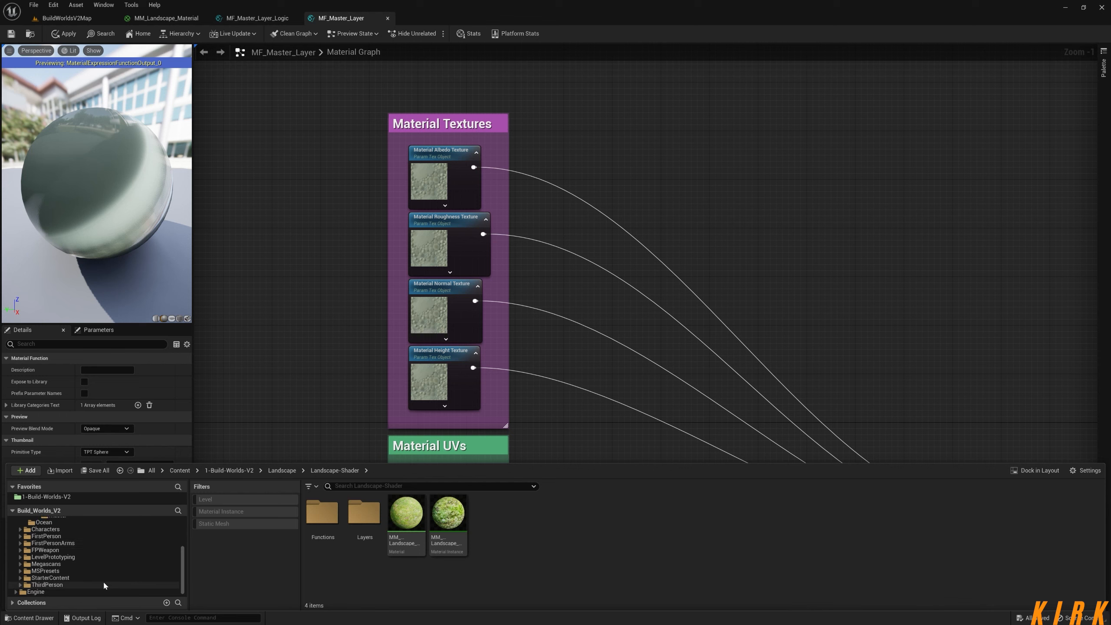
pyautogui.doubleClick(46, 564)
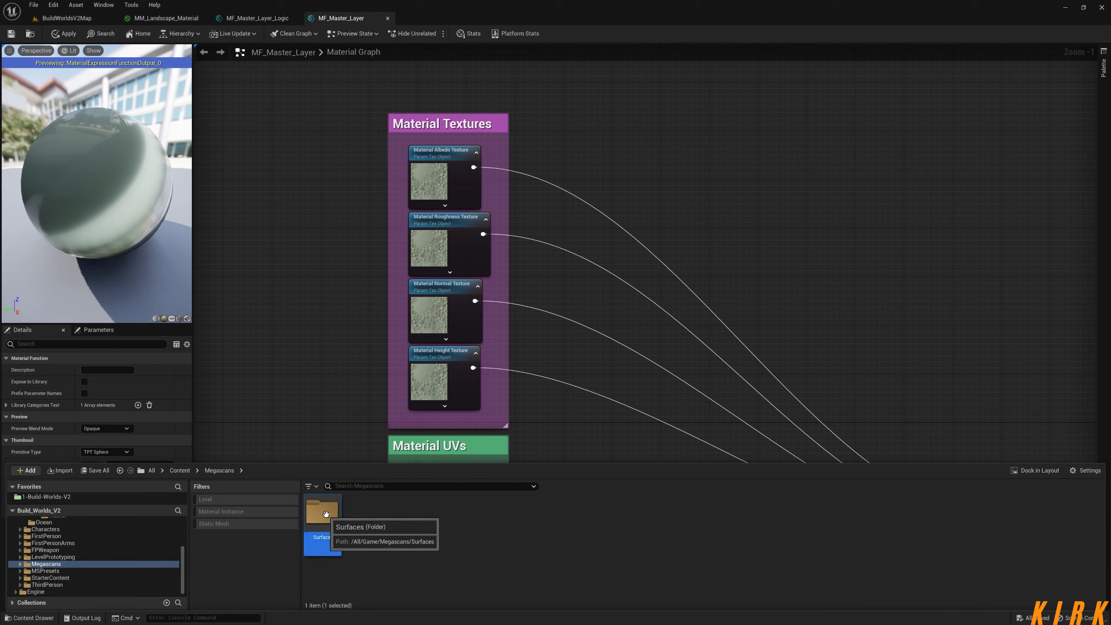
pyautogui.doubleClick(323, 513)
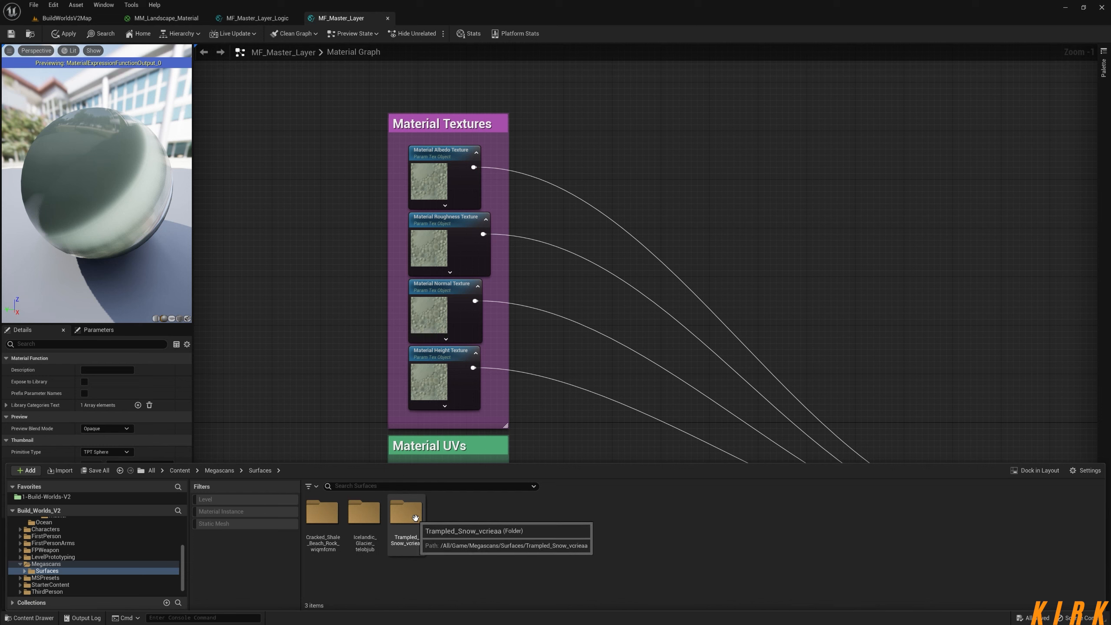
pyautogui.doubleClick(373, 522)
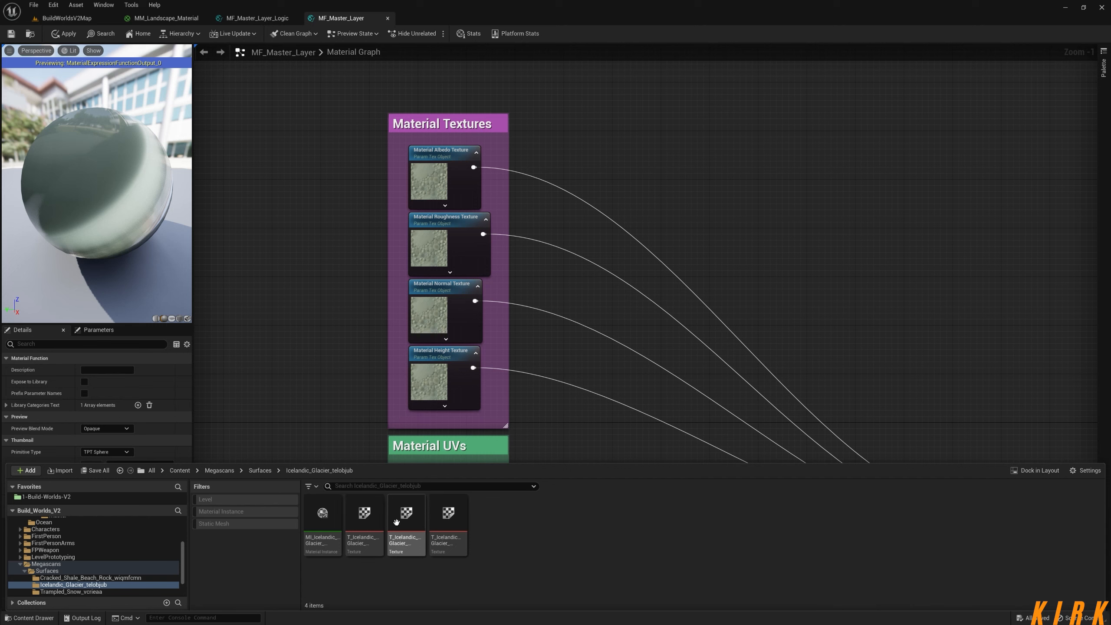
pyautogui.moveTo(410, 519)
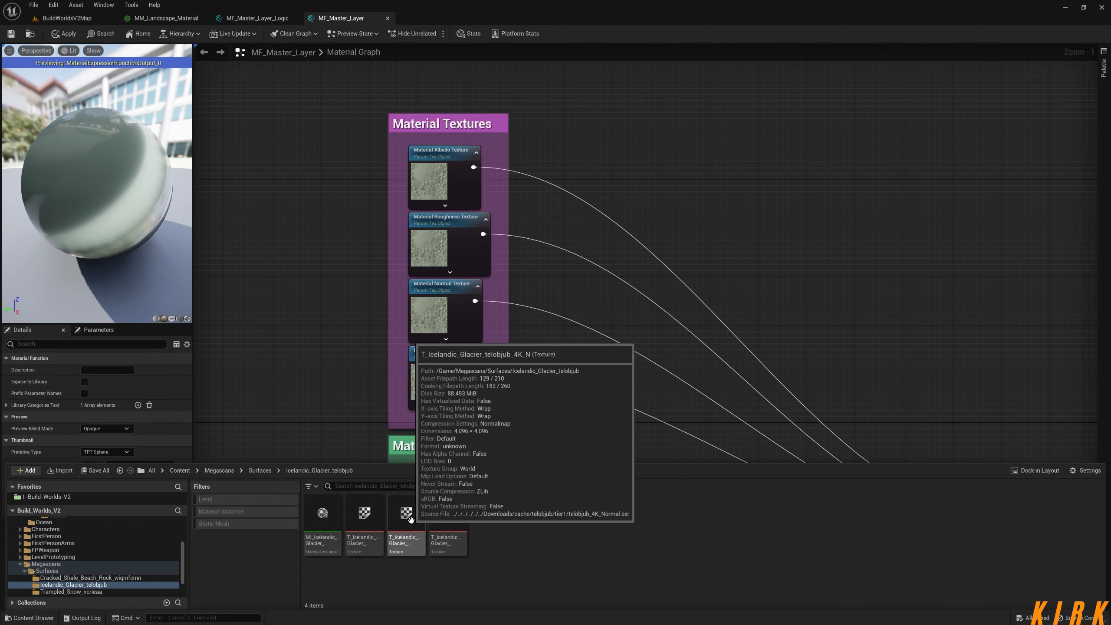
pyautogui.moveTo(455, 519)
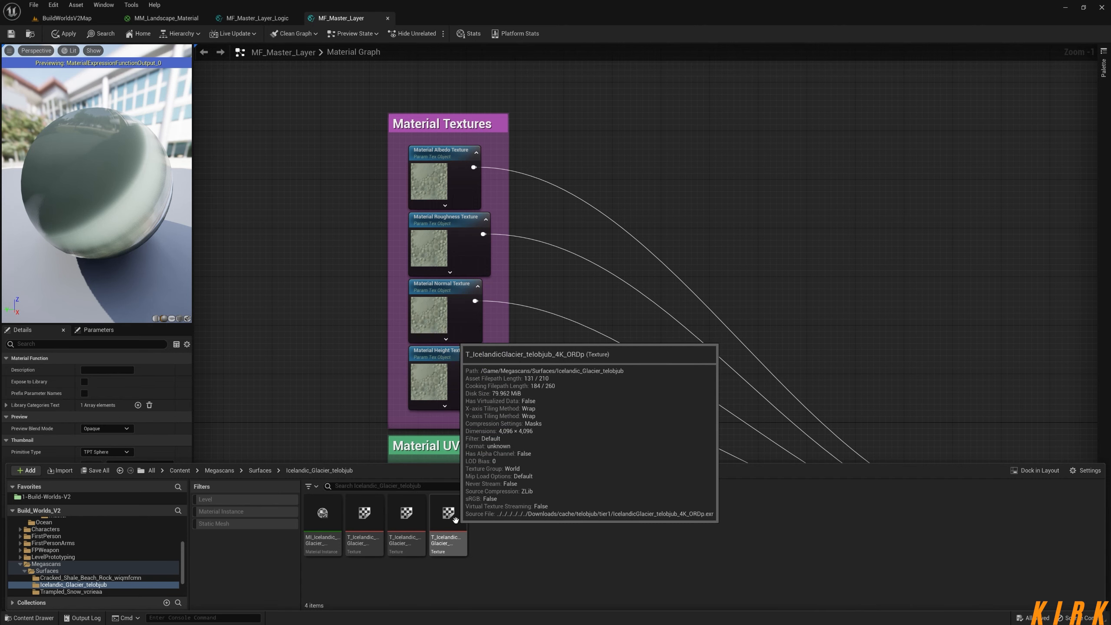
pyautogui.click(350, 379)
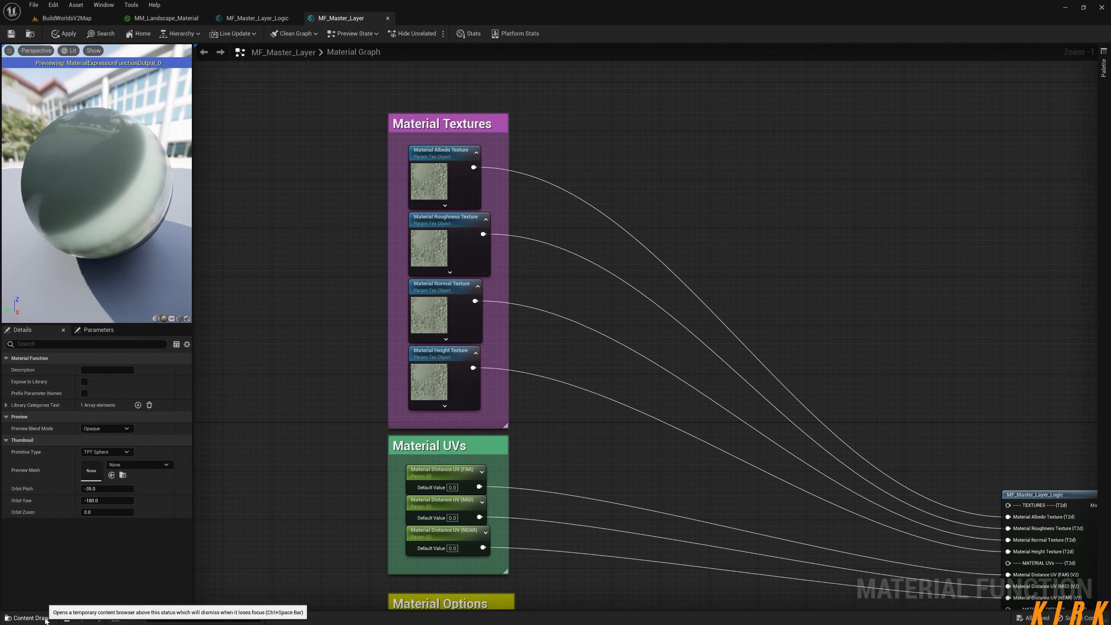
# In MM_Landscape_Material, locate the source asset of the grass Texture Object node and look through the StarterContent Textures folder
pyautogui.click(166, 18)
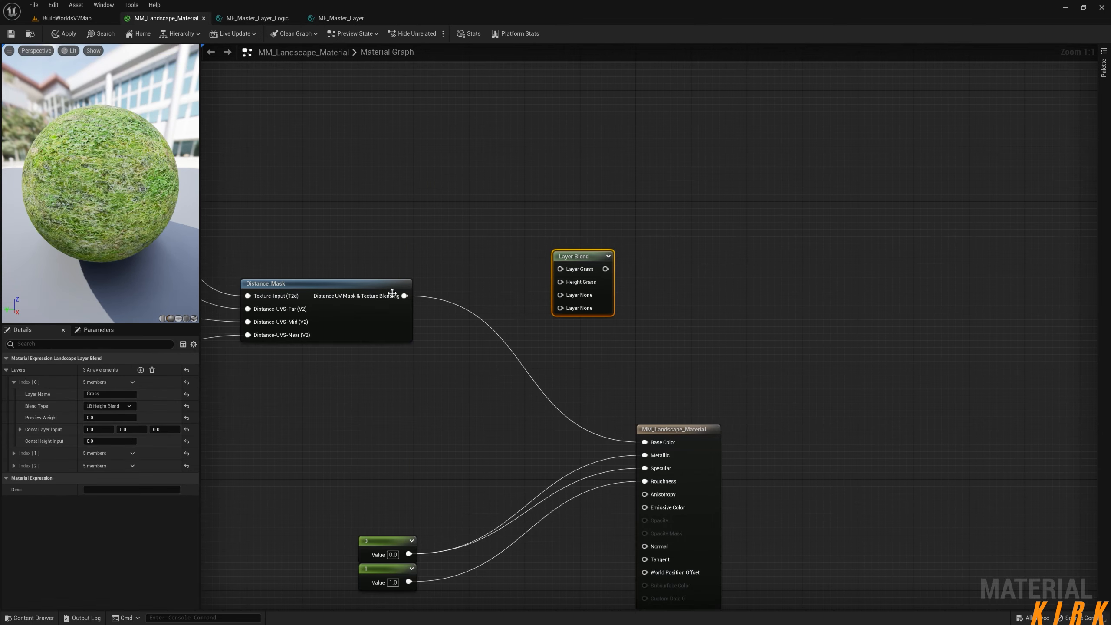
pyautogui.moveTo(398, 322); pyautogui.dragTo(754, 325, button='right')
pyautogui.moveTo(528, 216); pyautogui.dragTo(536, 265, button='right')
pyautogui.click(429, 193)
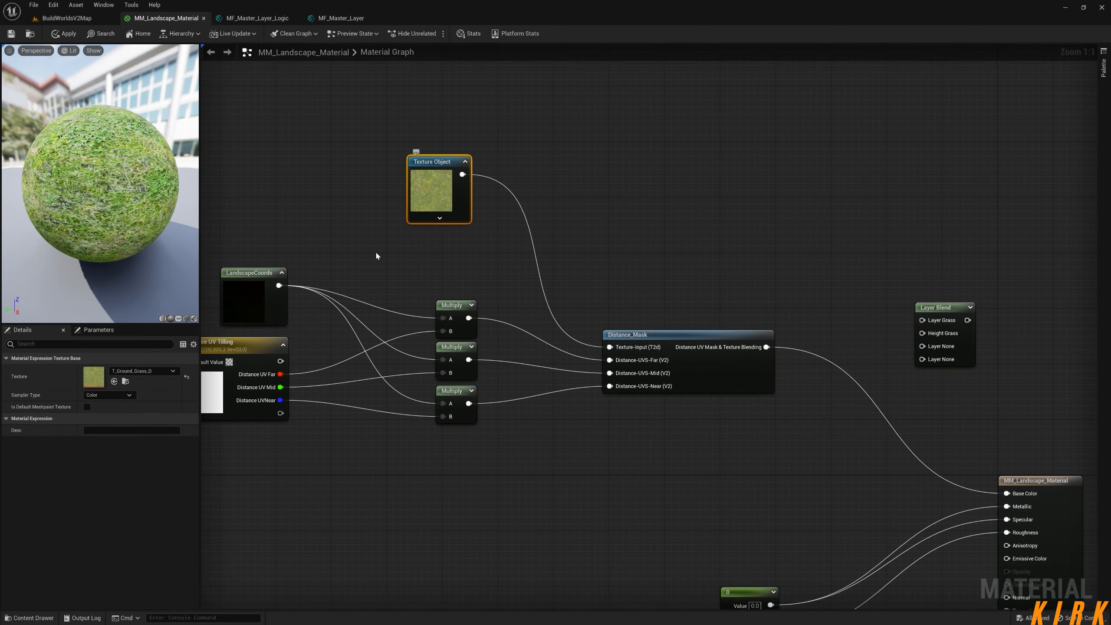
pyautogui.click(126, 381)
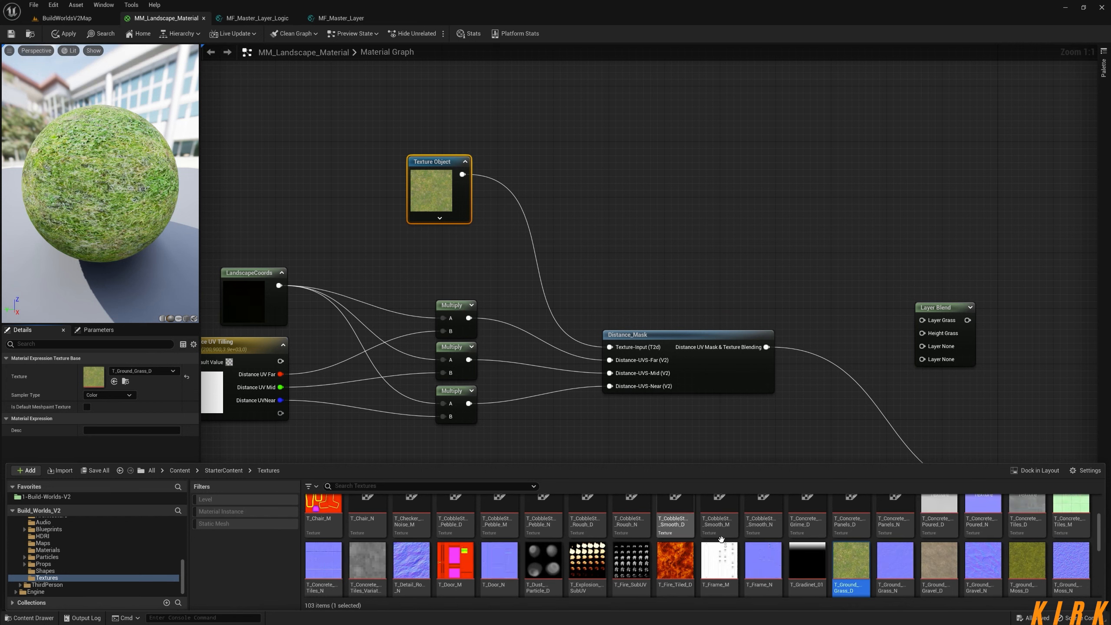
pyautogui.scroll(-1, 809, 556)
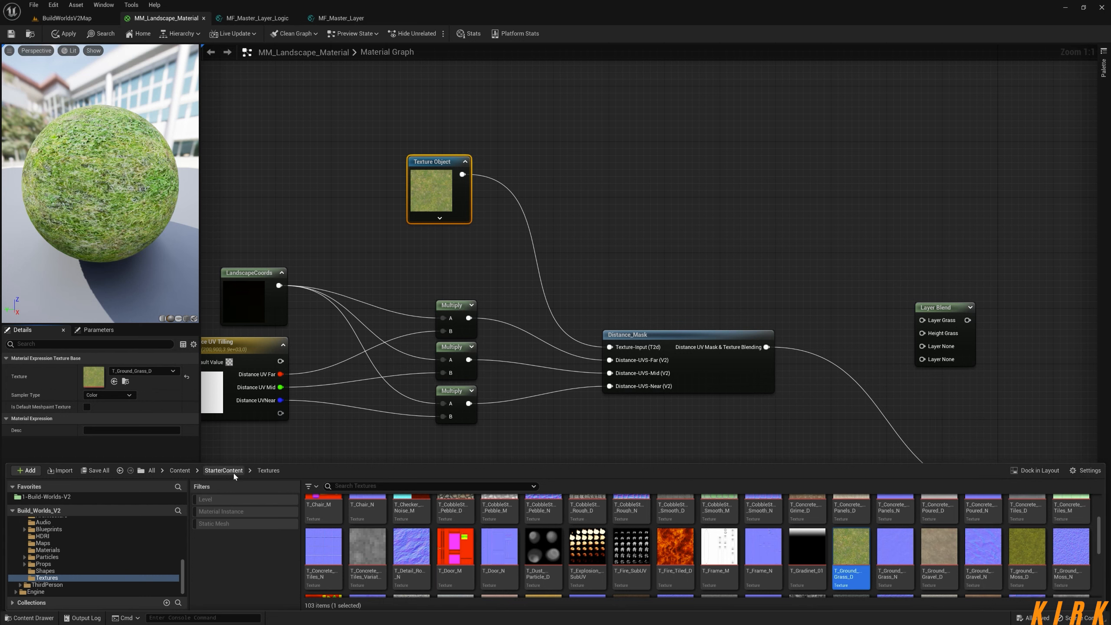
# Create a folder named Textures inside the Landscape folder of 1-Build-Worlds-V2
pyautogui.click(64, 497)
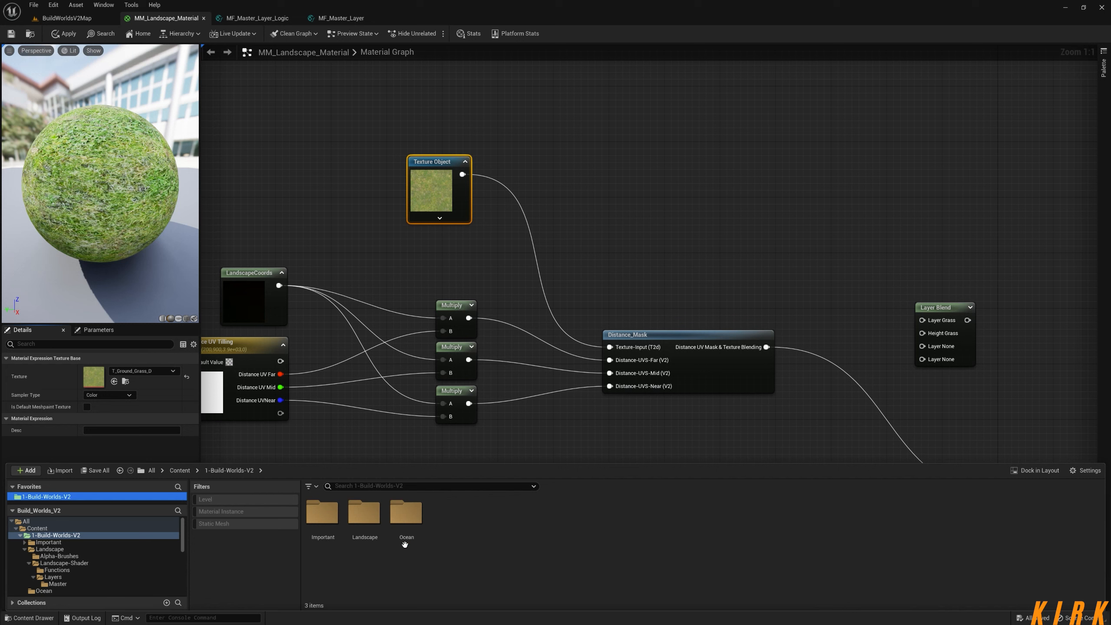
pyautogui.doubleClick(364, 514)
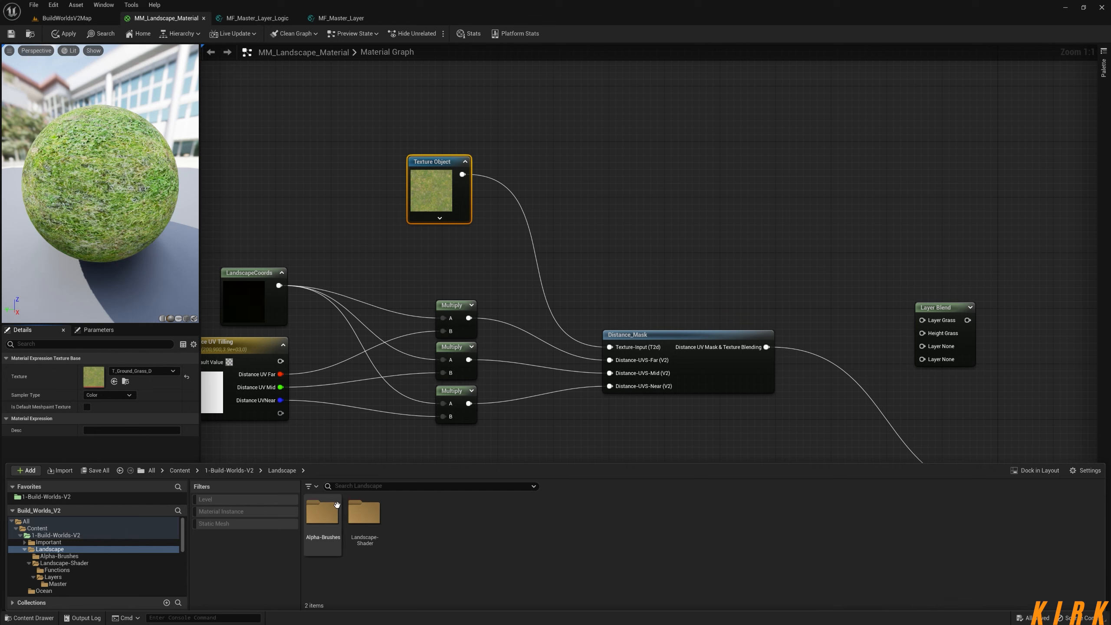
pyautogui.rightClick(430, 515)
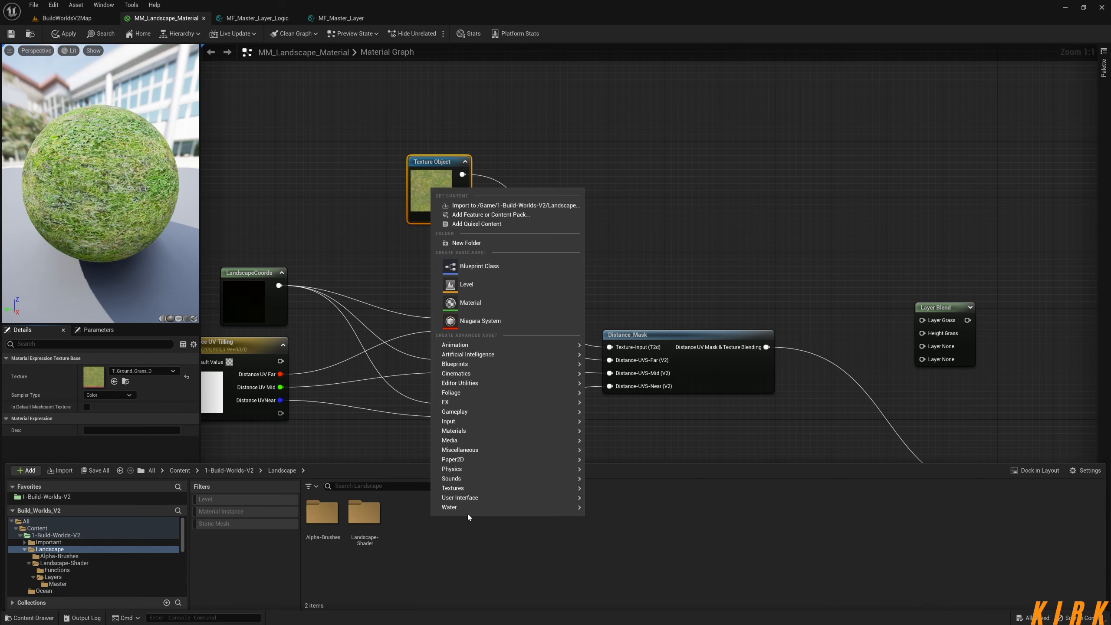
pyautogui.click(480, 244)
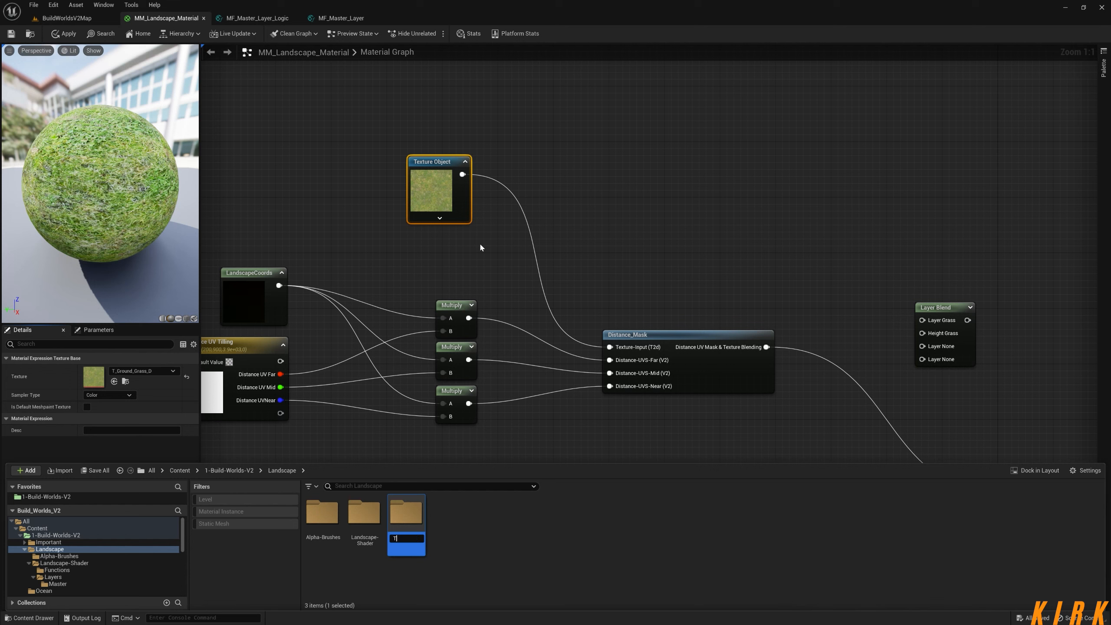
pyautogui.press('Return')
# Create a subfolder named Grass_A inside the new Textures folder
pyautogui.doubleClick(409, 539)
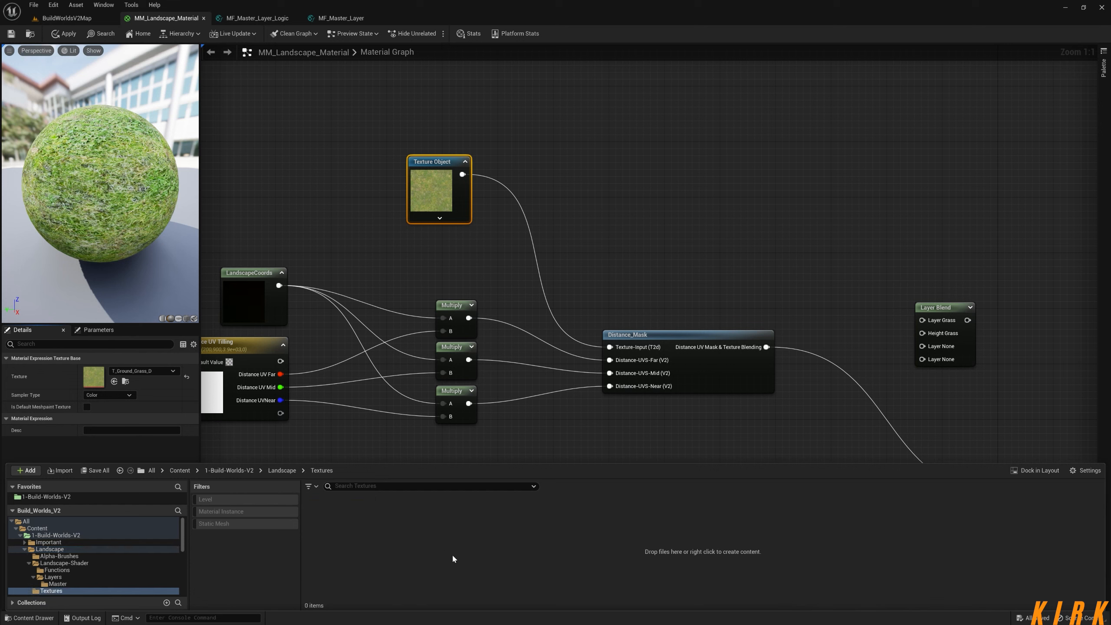
pyautogui.rightClick(394, 522)
pyautogui.click(453, 251)
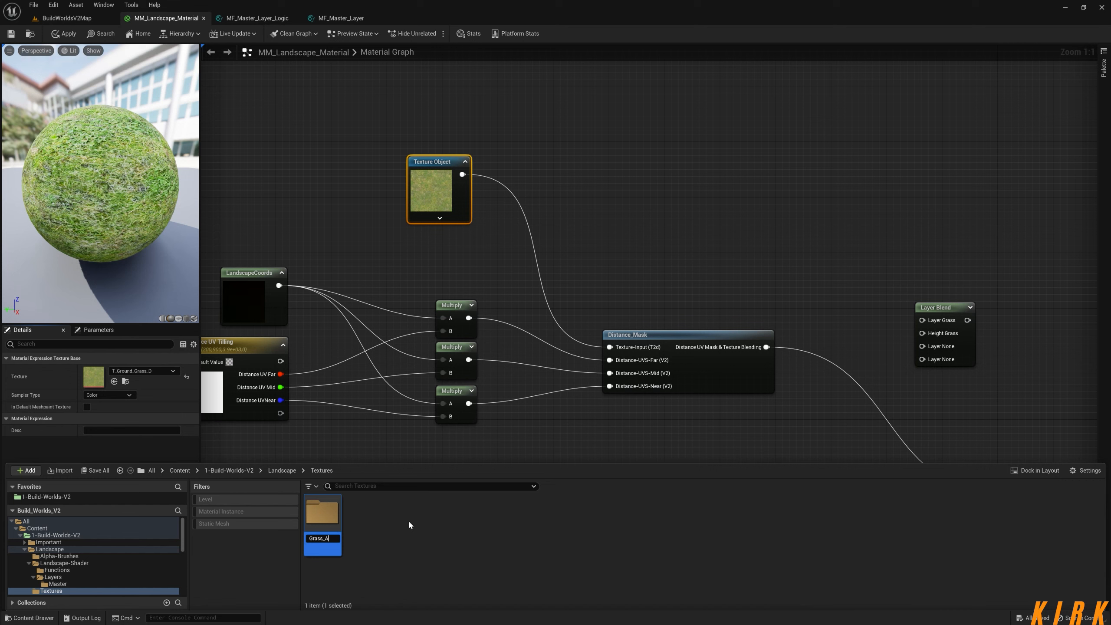
pyautogui.press('Return')
# Start an import into Grass_A and look through the Littered Grassy Ground and Forest Floor texture sets in E:\Quixel-Textures
pyautogui.doubleClick(323, 514)
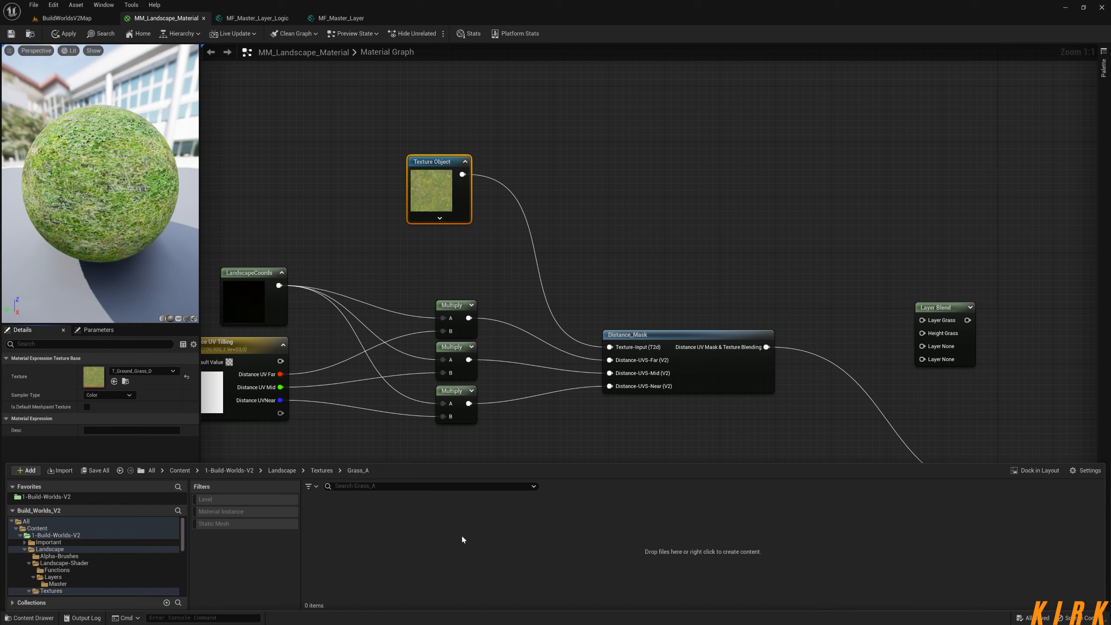
pyautogui.rightClick(369, 521)
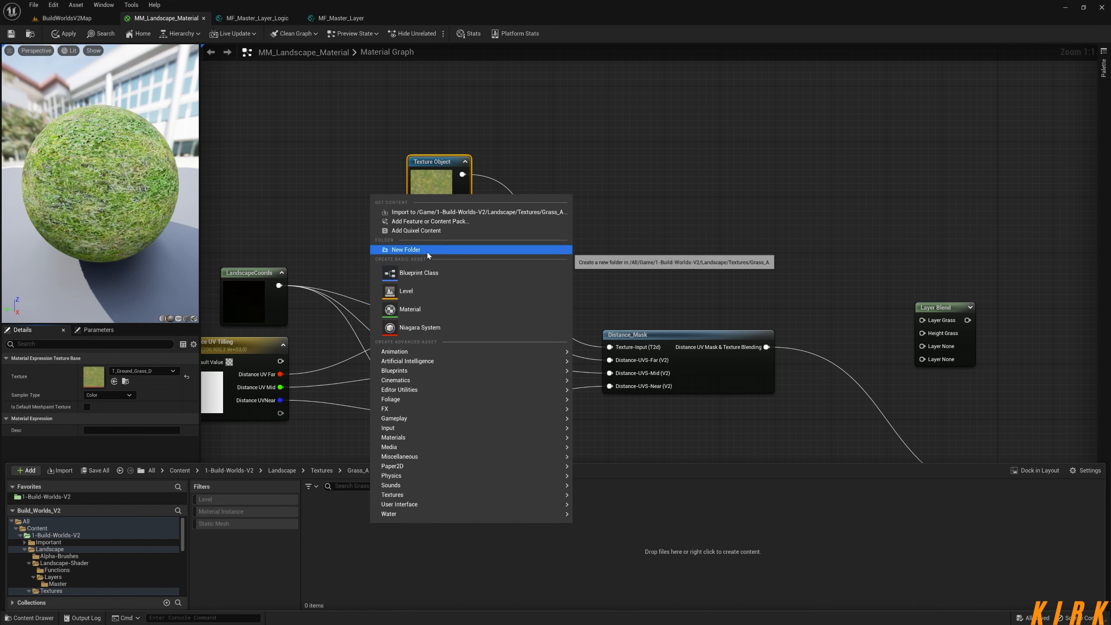
pyautogui.click(431, 214)
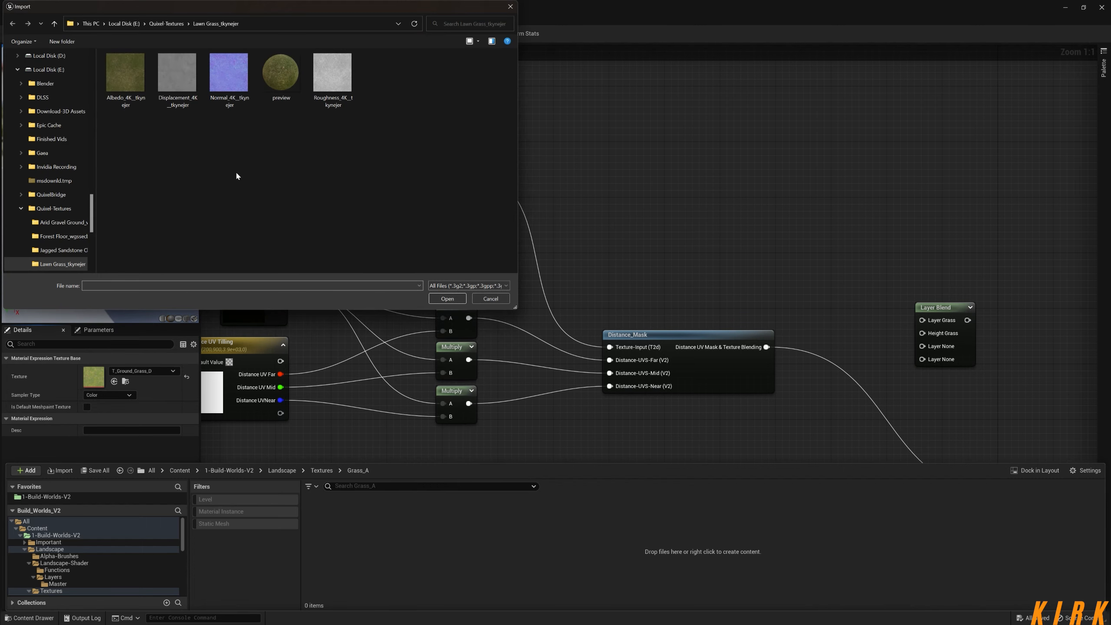
pyautogui.moveTo(254, 9); pyautogui.dragTo(368, 94)
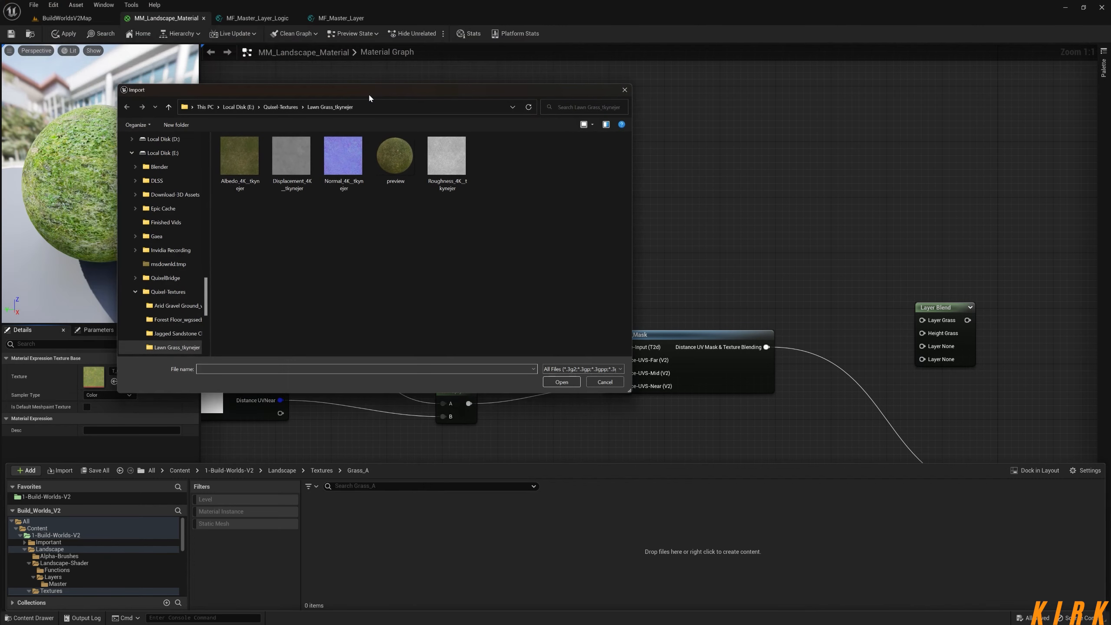
pyautogui.click(282, 107)
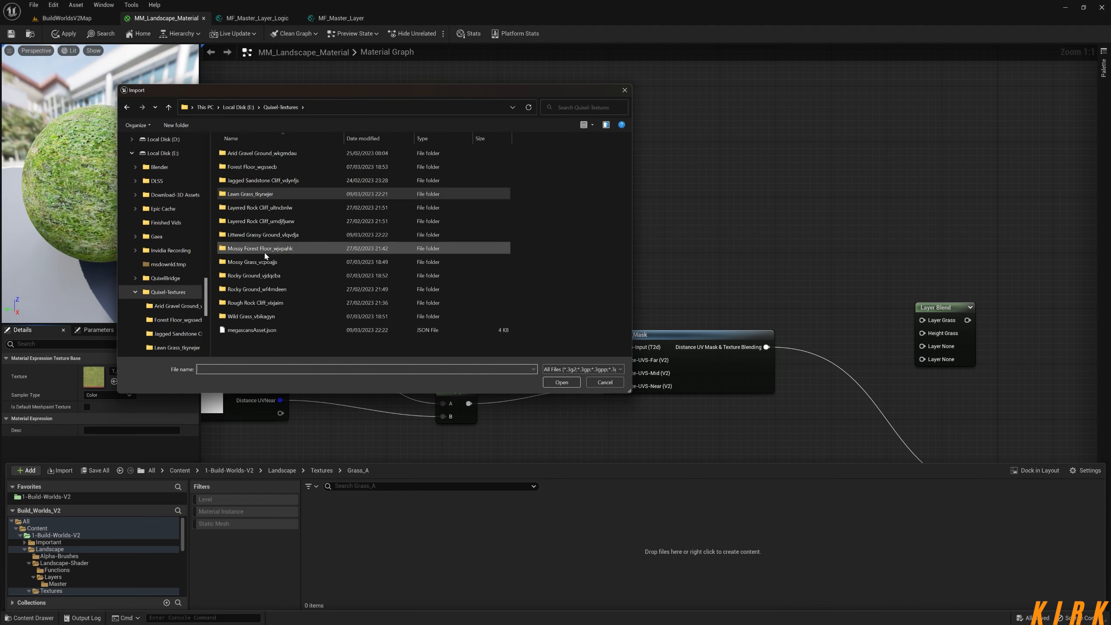
pyautogui.click(268, 237)
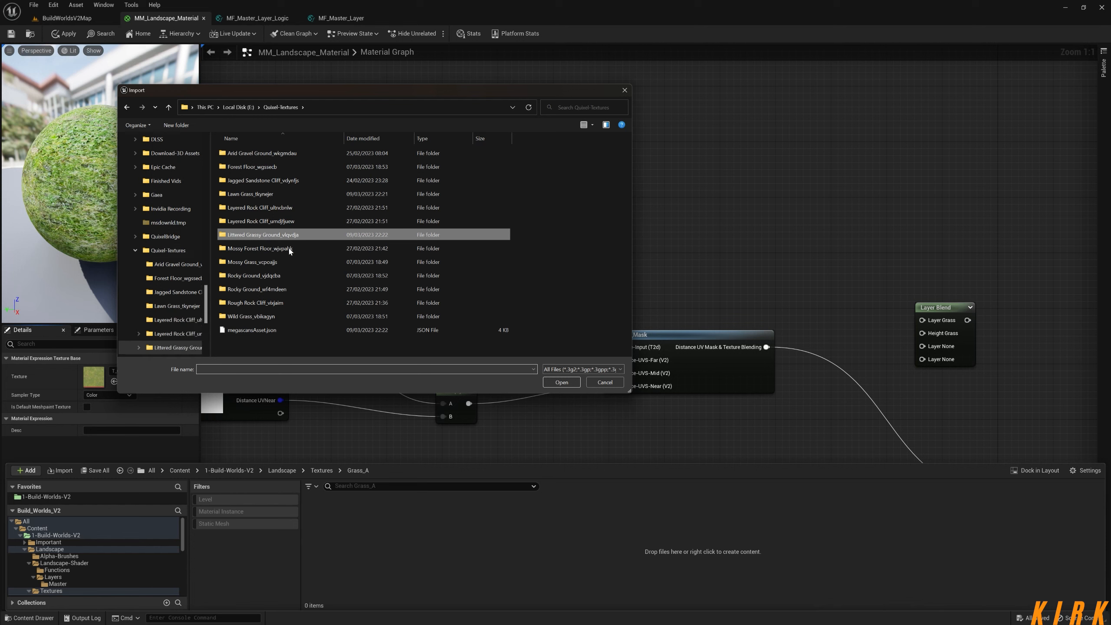
pyautogui.doubleClick(268, 235)
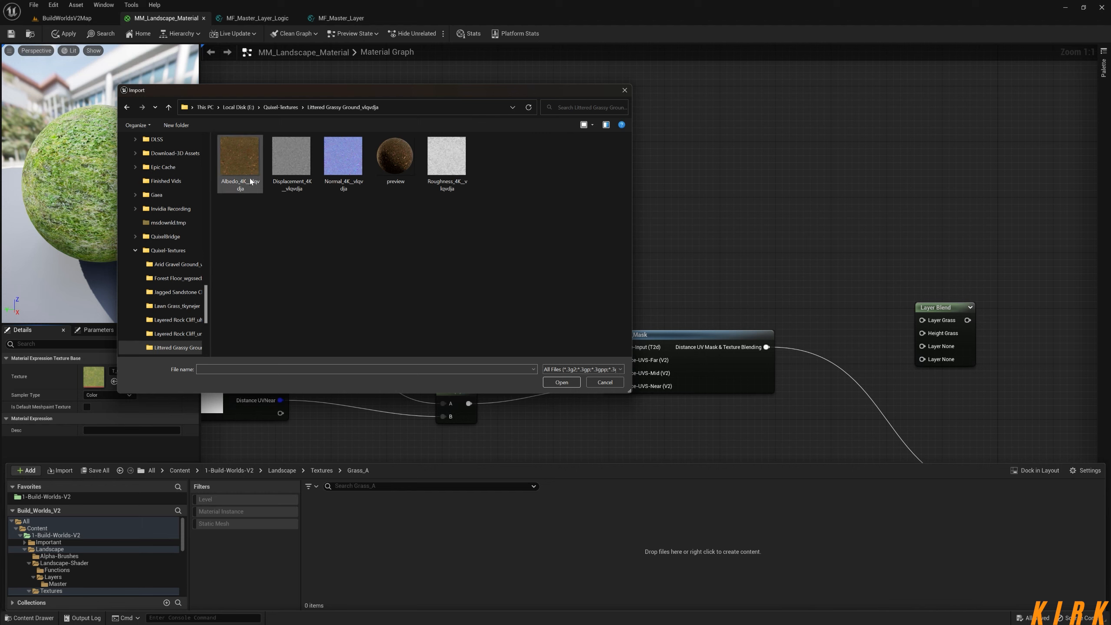
pyautogui.click(288, 109)
pyautogui.click(267, 167)
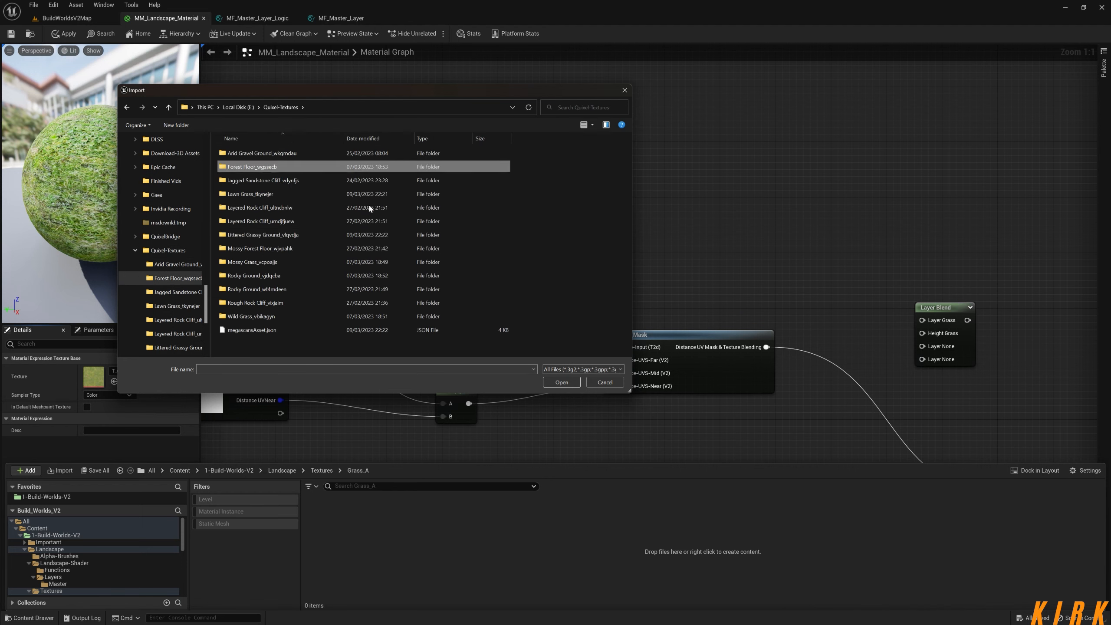
pyautogui.press('Return')
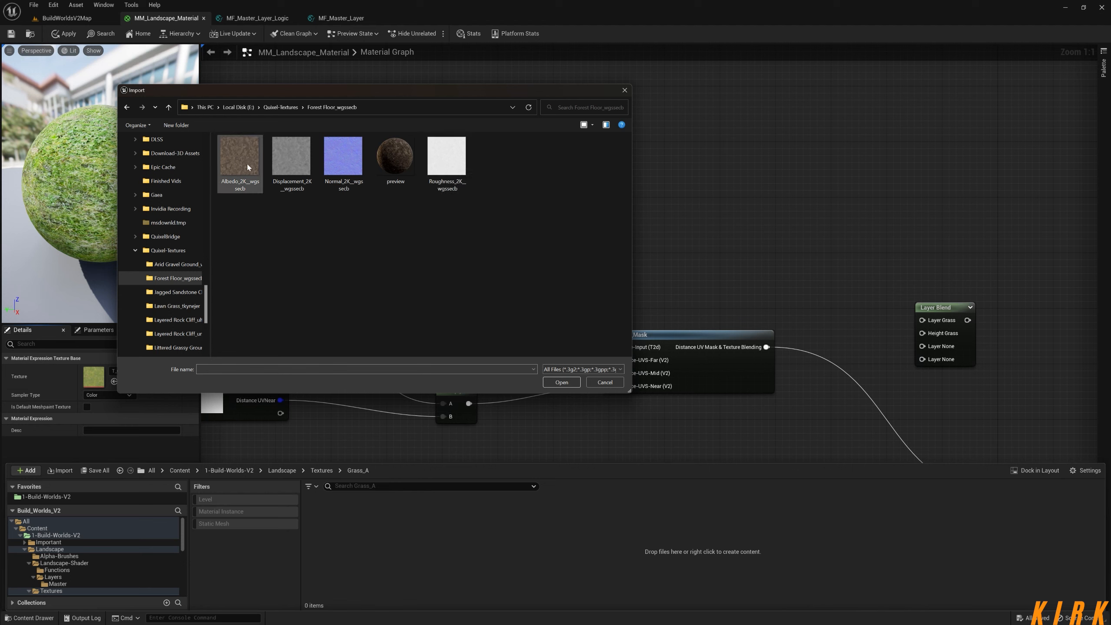
pyautogui.click(285, 113)
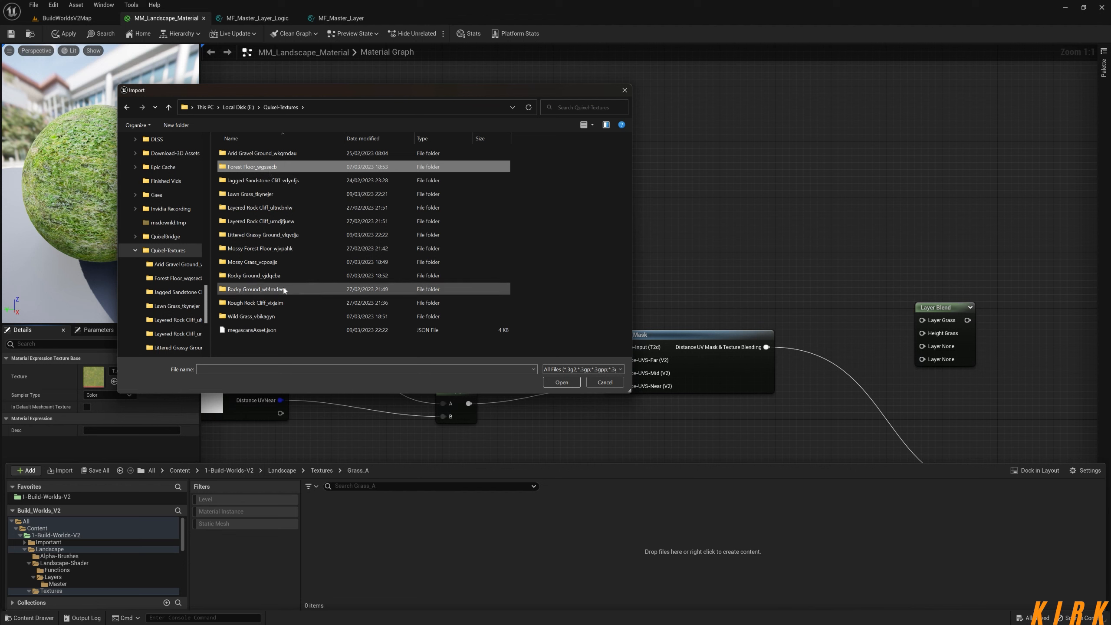
# Import the 2K albedo, displacement, normal and roughness textures of the Mossy Grass set into Grass_A, keeping the normal map import
pyautogui.doubleClick(275, 262)
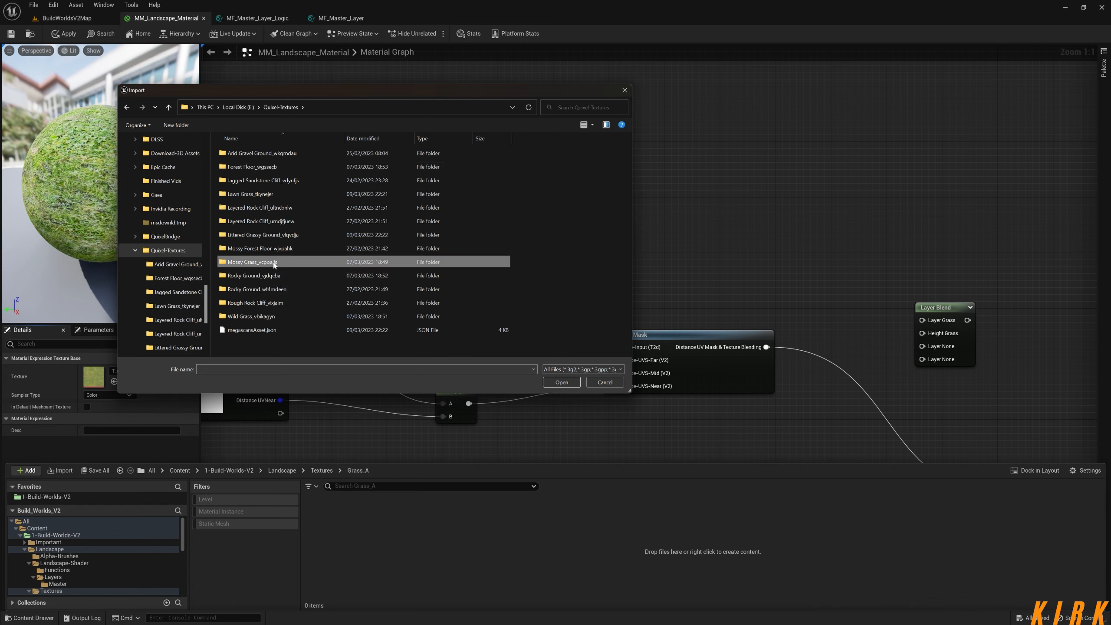
pyautogui.click(241, 157)
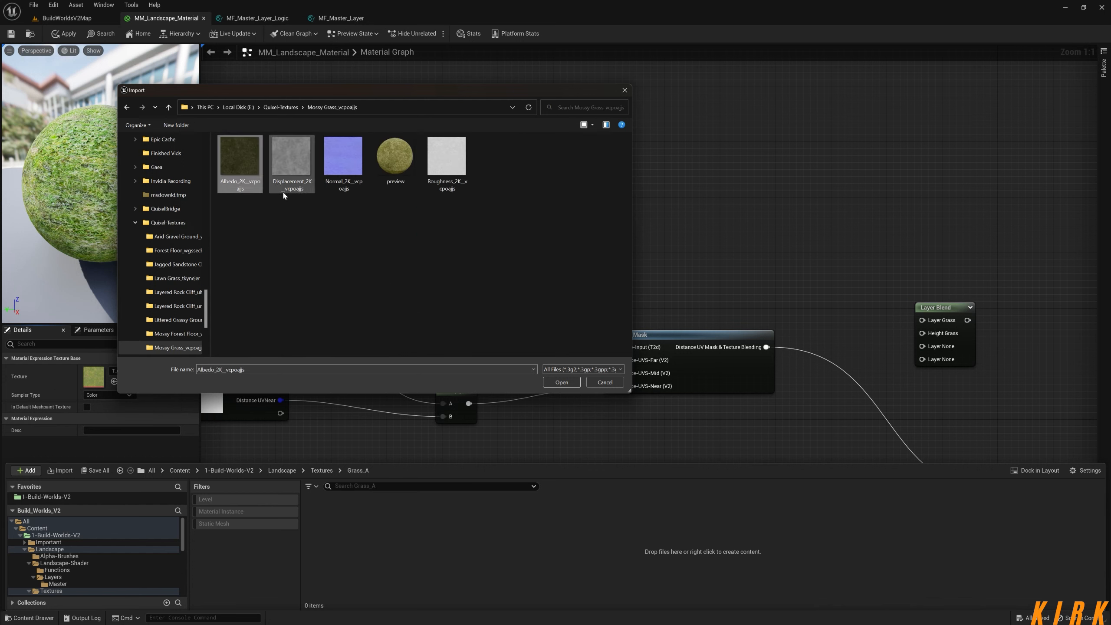
pyautogui.keyDown('ctrl'); pyautogui.click(288, 158); pyautogui.keyUp('ctrl')
pyautogui.keyDown('ctrl'); pyautogui.click(346, 157); pyautogui.keyUp('ctrl')
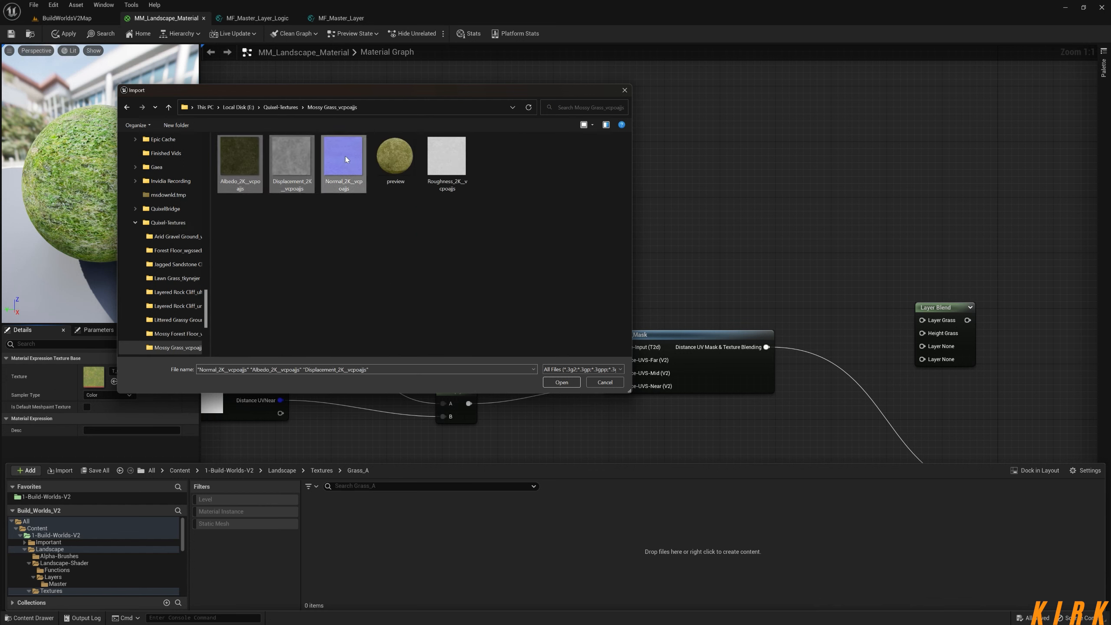
pyautogui.keyDown('ctrl'); pyautogui.click(446, 158); pyautogui.keyUp('ctrl')
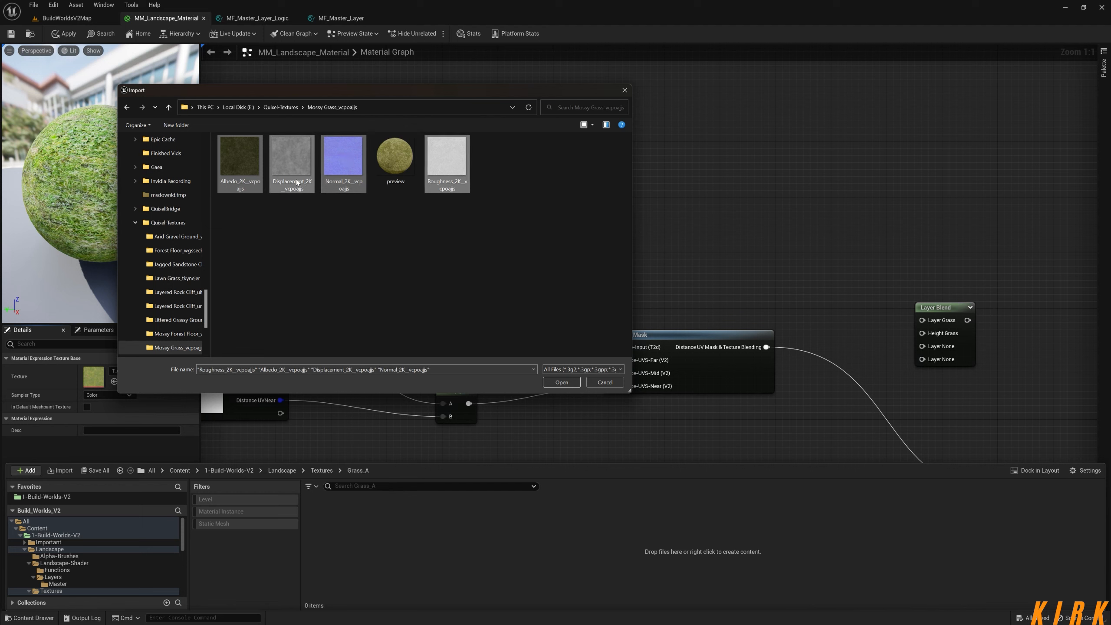
pyautogui.click(562, 382)
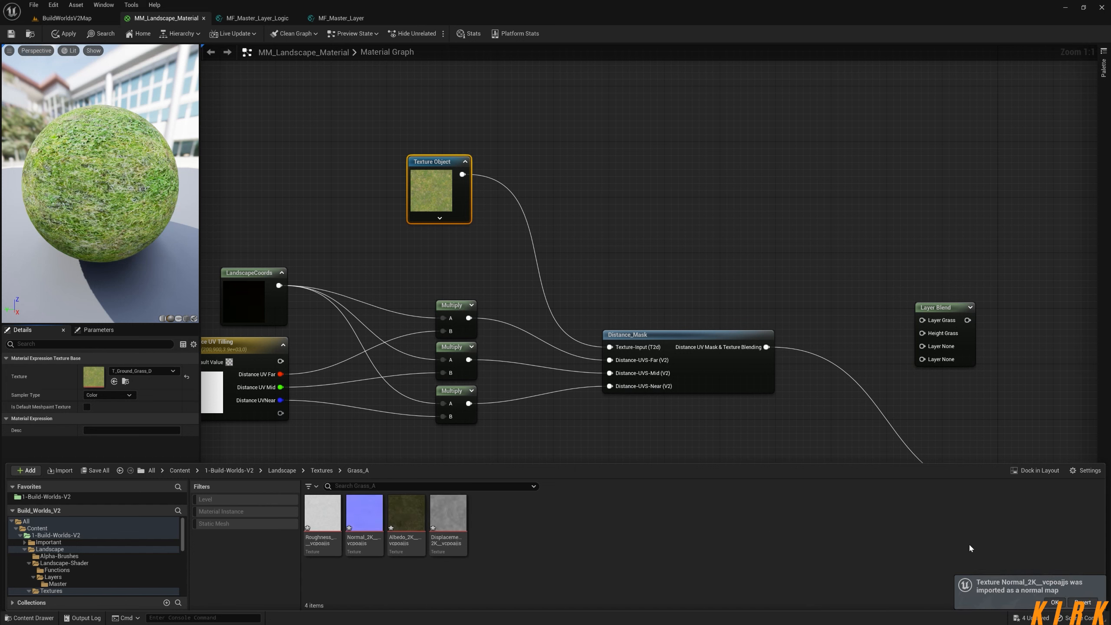
pyautogui.click(1055, 603)
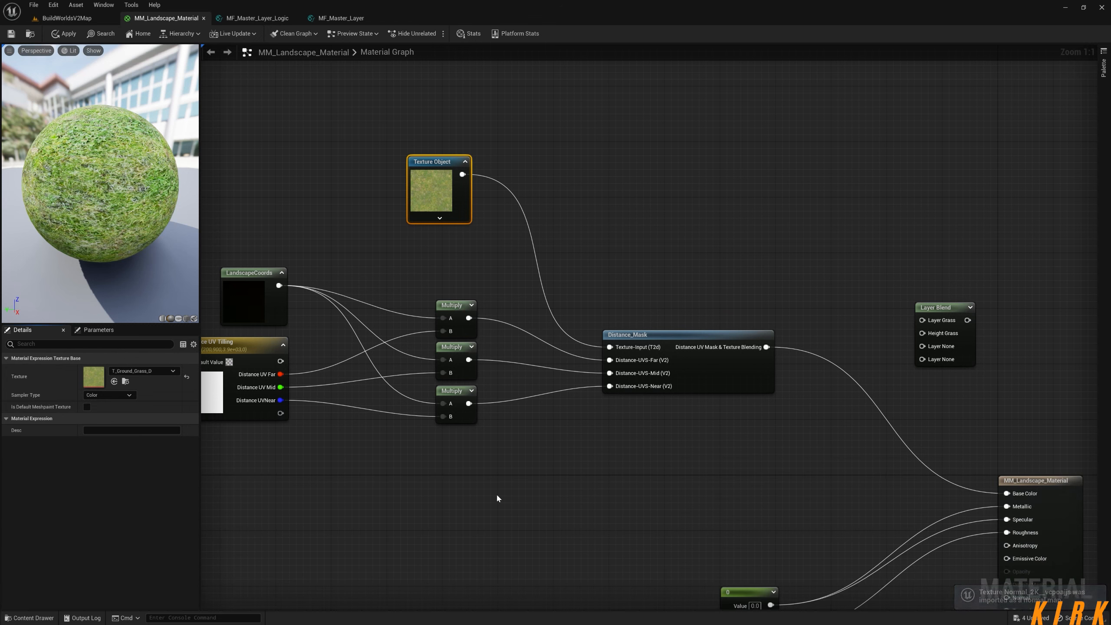
# Examine the compression settings of the imported Mossy Grass normal texture in Grass_A, leaving them as they are
pyautogui.click(29, 617)
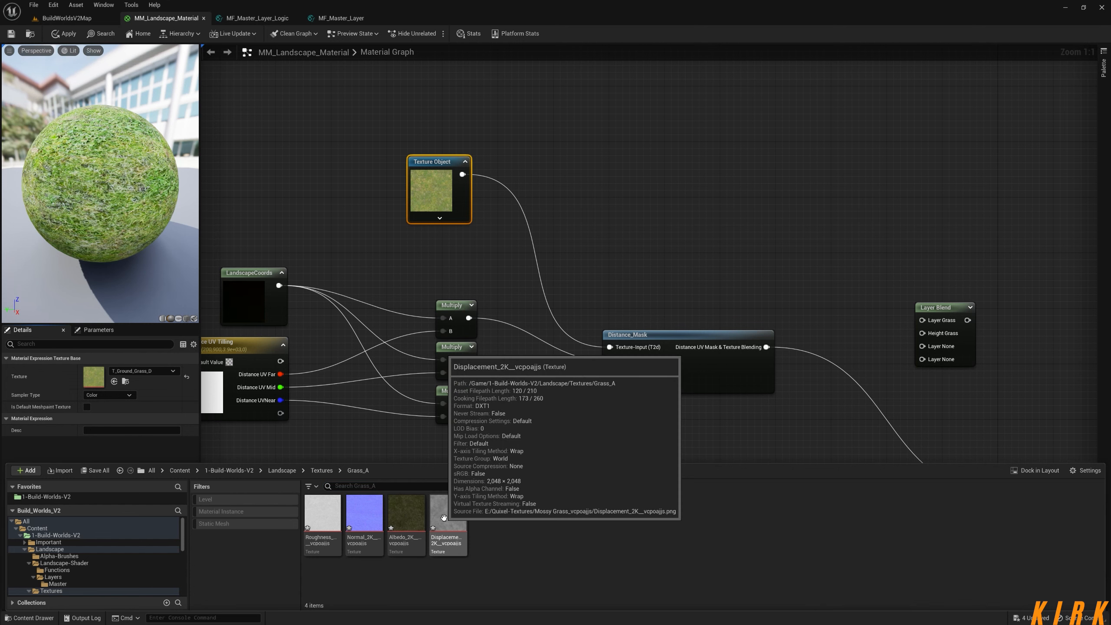
pyautogui.doubleClick(364, 527)
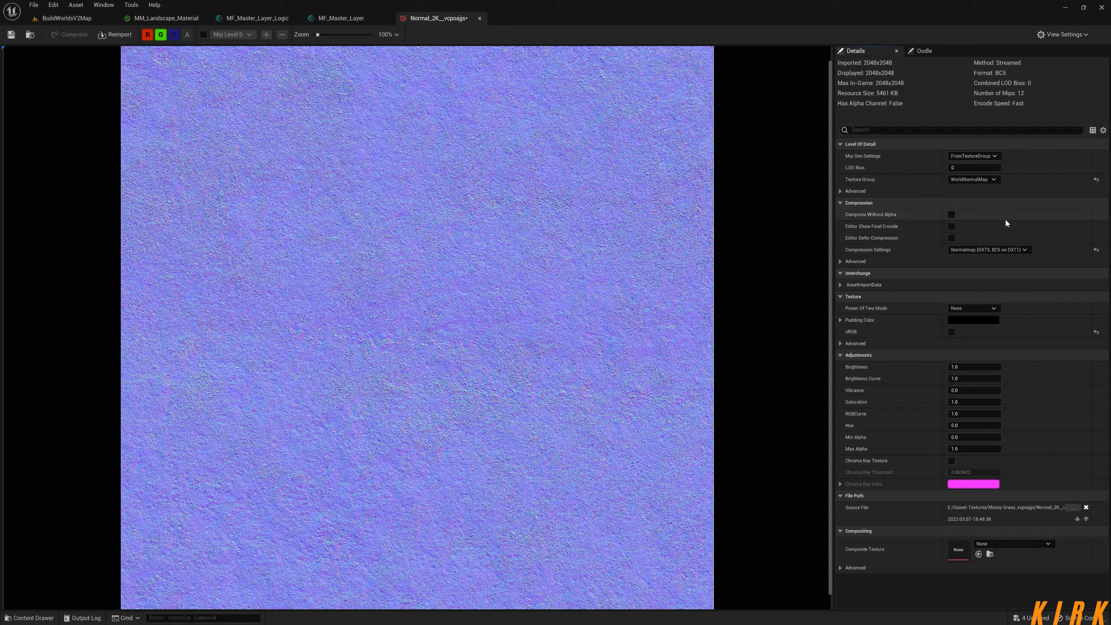
pyautogui.click(1009, 251)
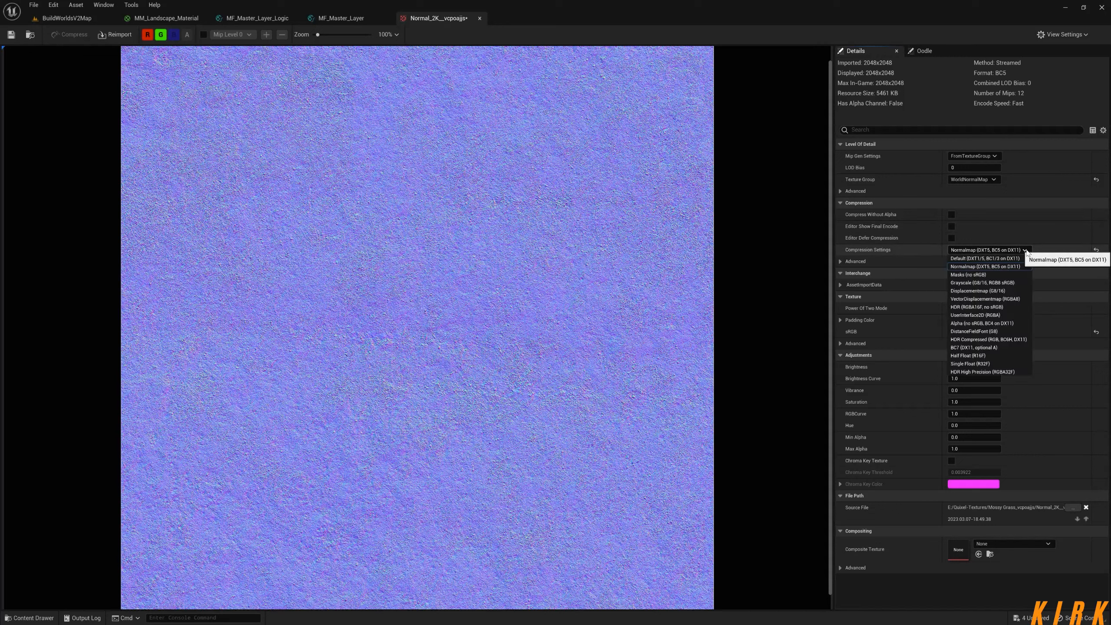
pyautogui.click(1052, 243)
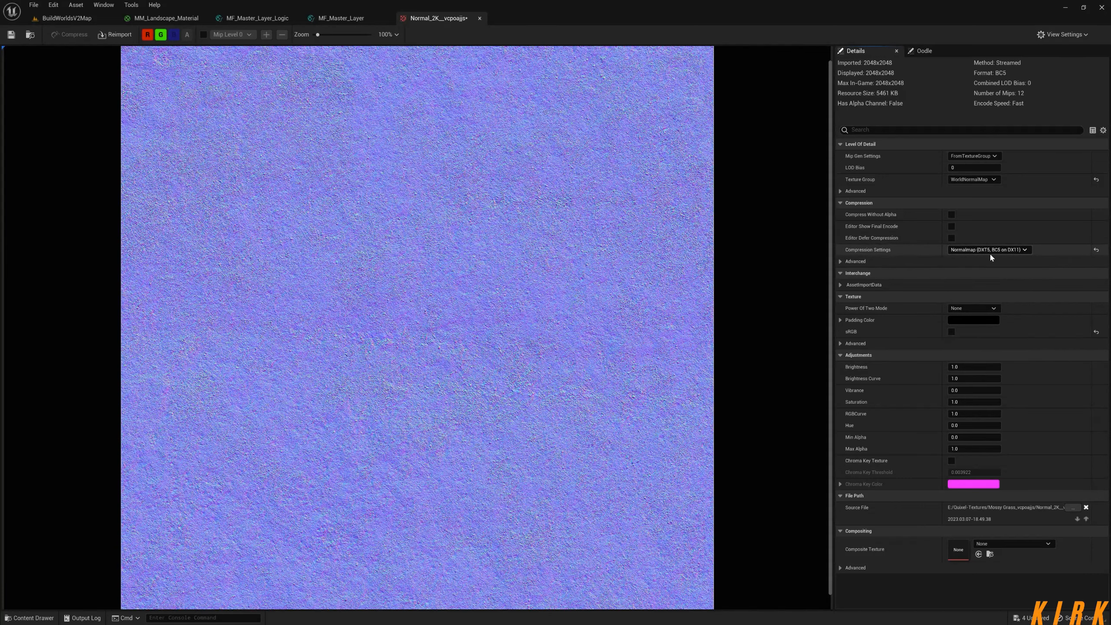
pyautogui.click(480, 18)
# In MF_Master_Layer, assign the Mossy Grass Albedo_2K texture from Grass_A to the Material Albedo Texture parameter
pyautogui.moveTo(573, 365); pyautogui.dragTo(565, 308, button='right')
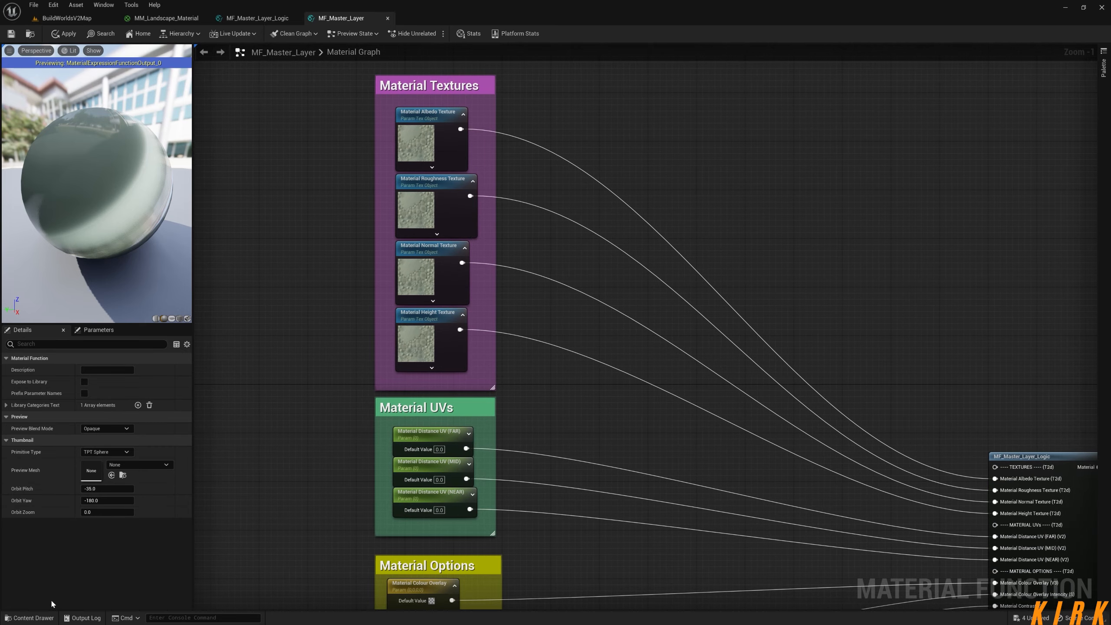
pyautogui.click(29, 619)
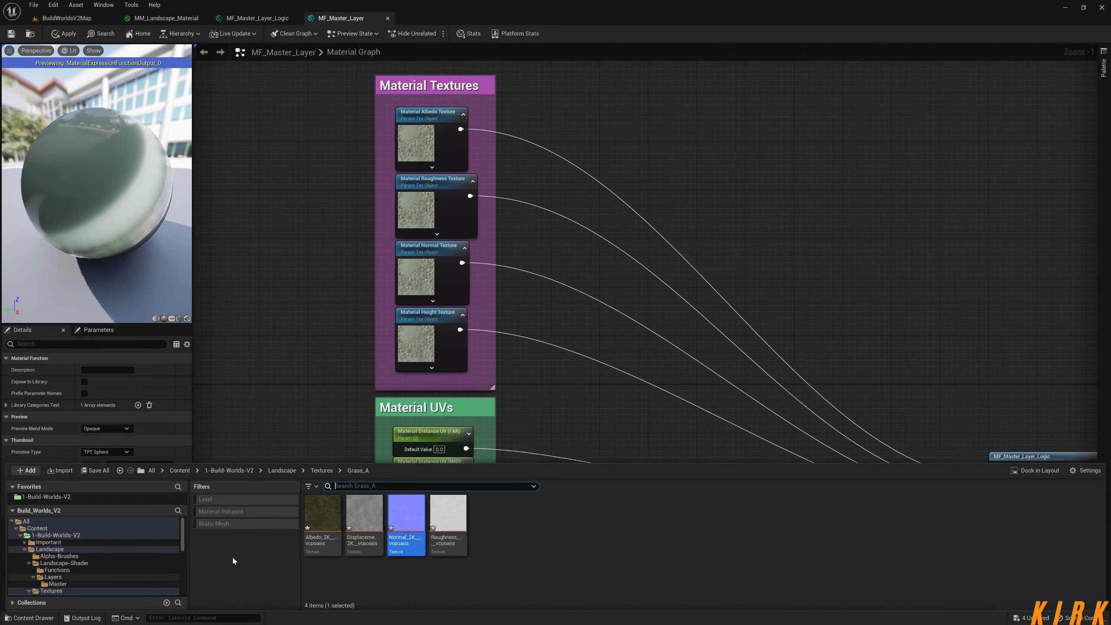
pyautogui.click(331, 523)
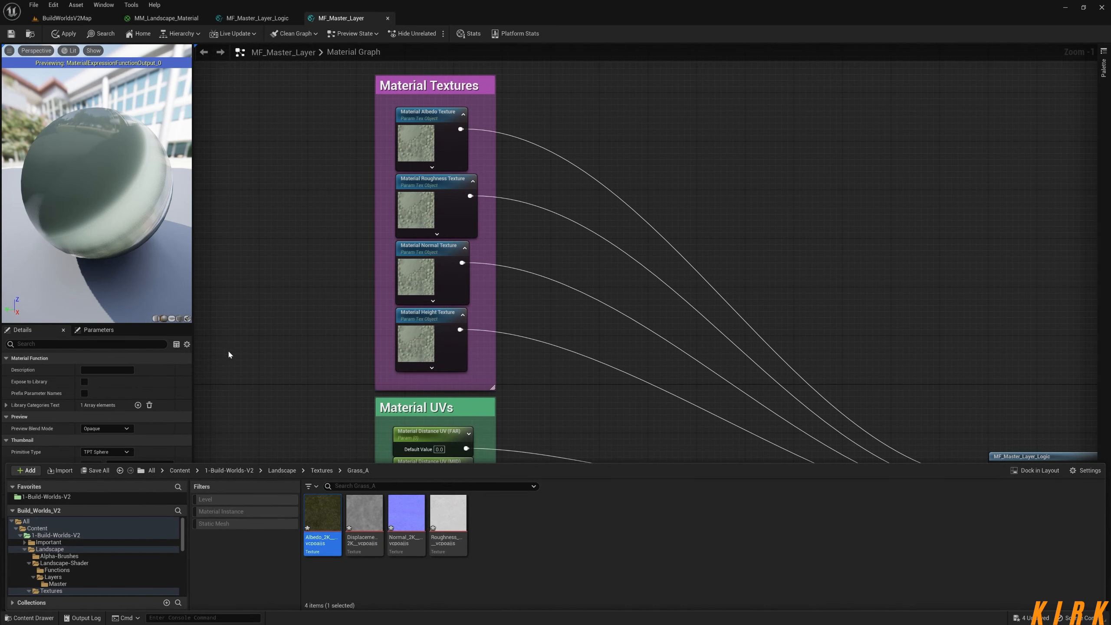
pyautogui.click(427, 118)
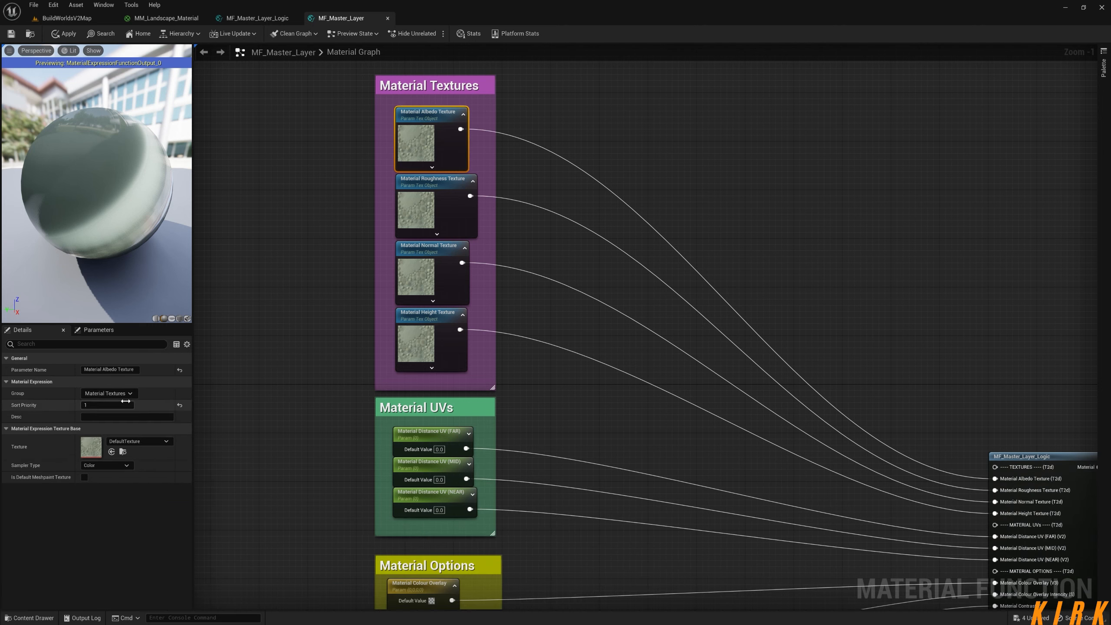
pyautogui.click(20, 618)
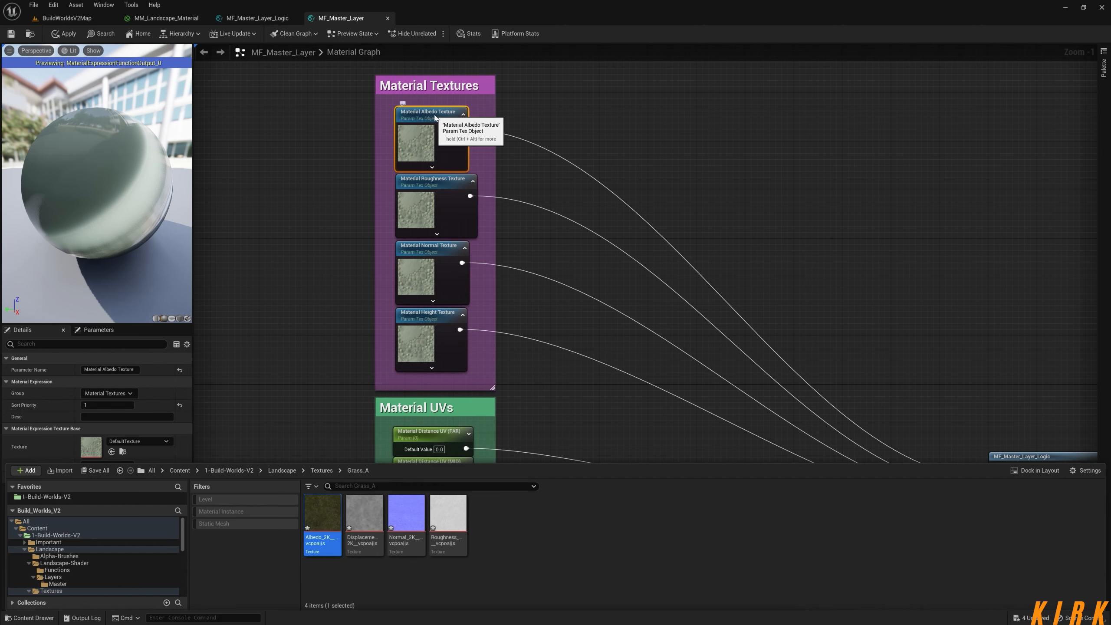
pyautogui.click(419, 119)
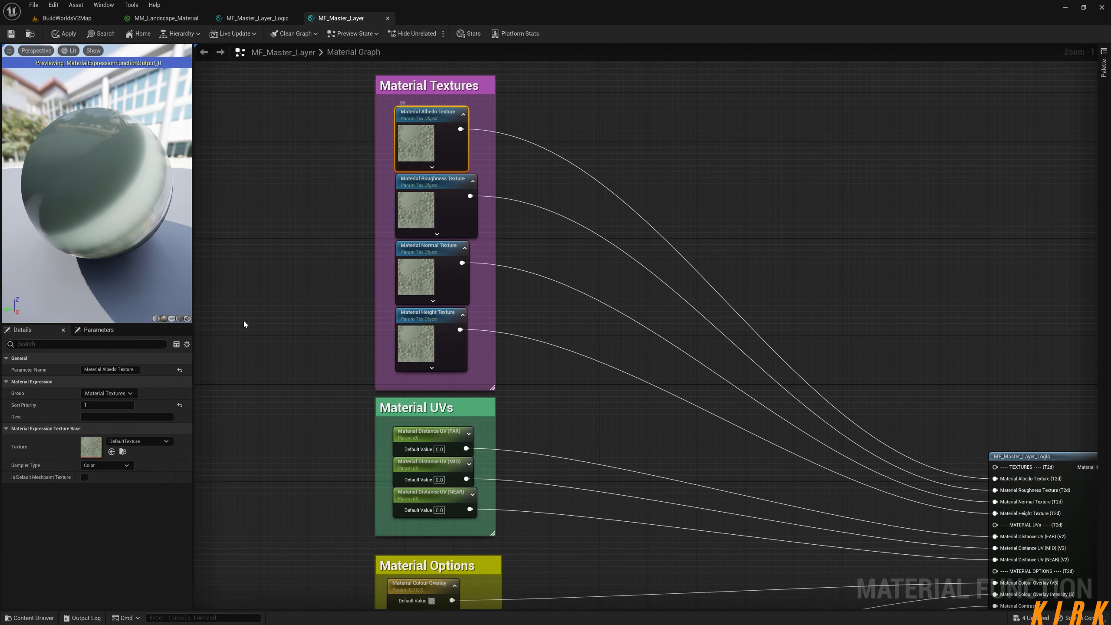
pyautogui.click(111, 454)
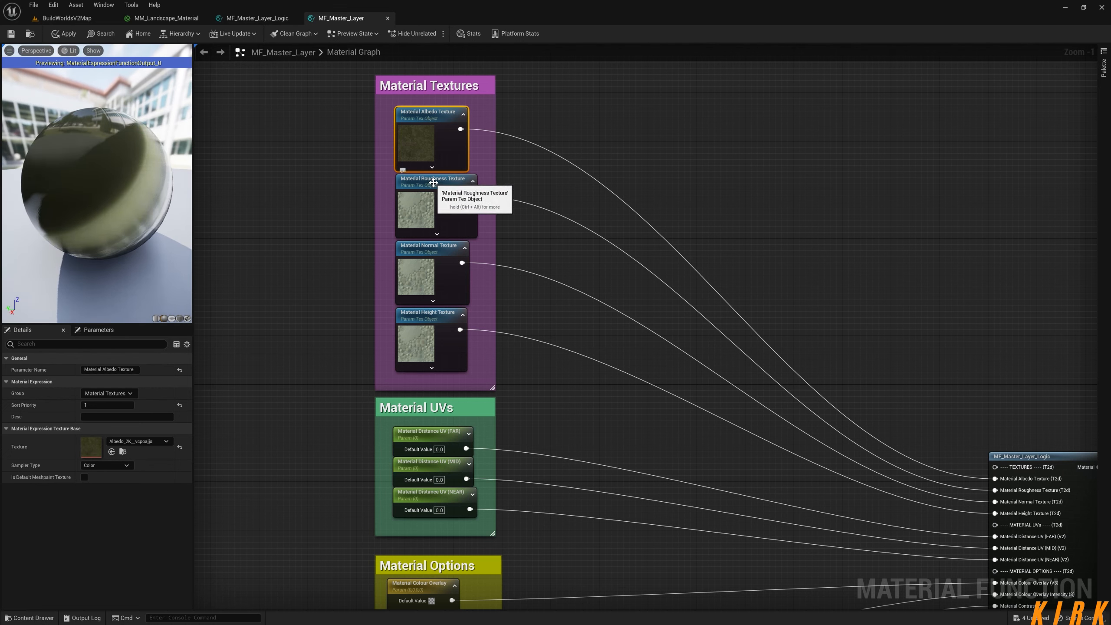
# Assign the Mossy Grass Roughness_2K texture from Grass_A to the Material Roughness Texture parameter
pyautogui.click(437, 205)
pyautogui.click(29, 617)
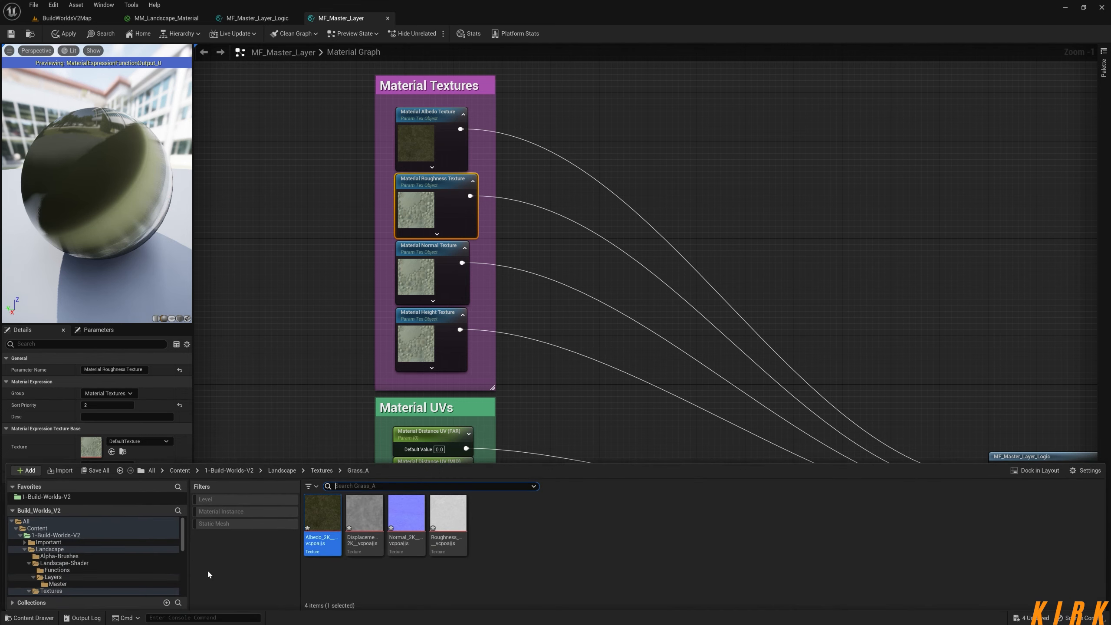
pyautogui.click(448, 514)
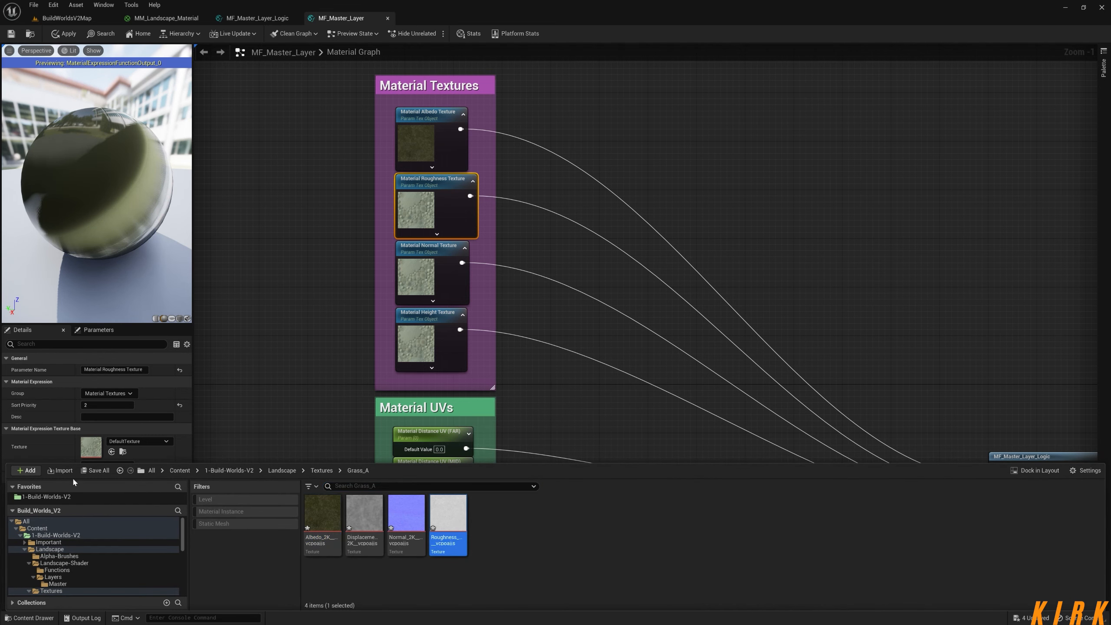
pyautogui.click(112, 451)
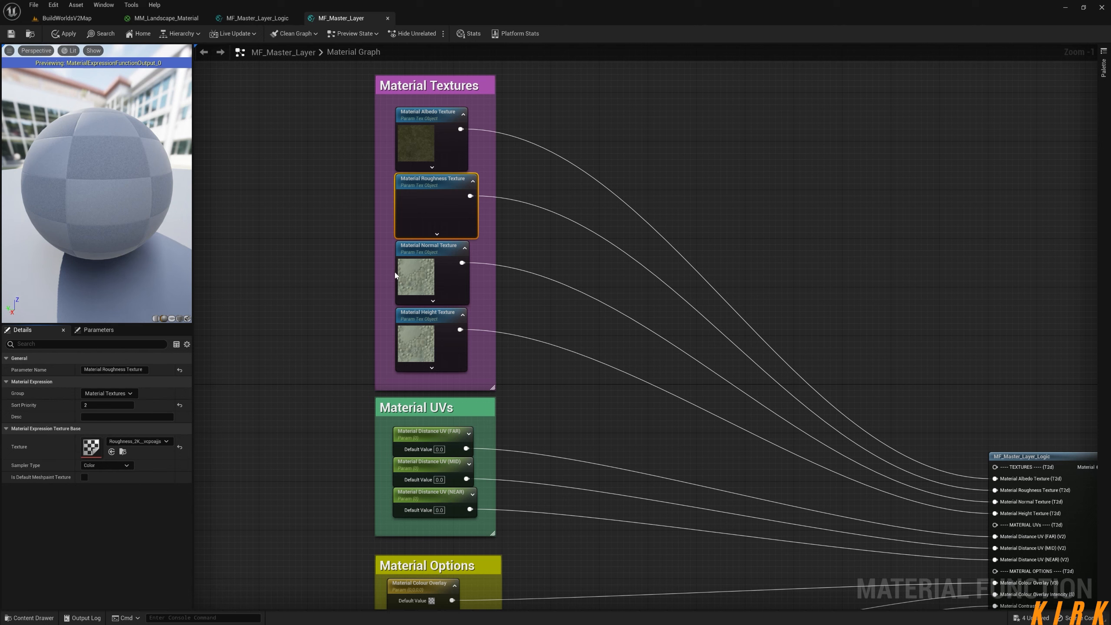
# Assign the Mossy Grass Normal_2K texture from Grass_A to the Material Normal Texture parameter
pyautogui.click(426, 251)
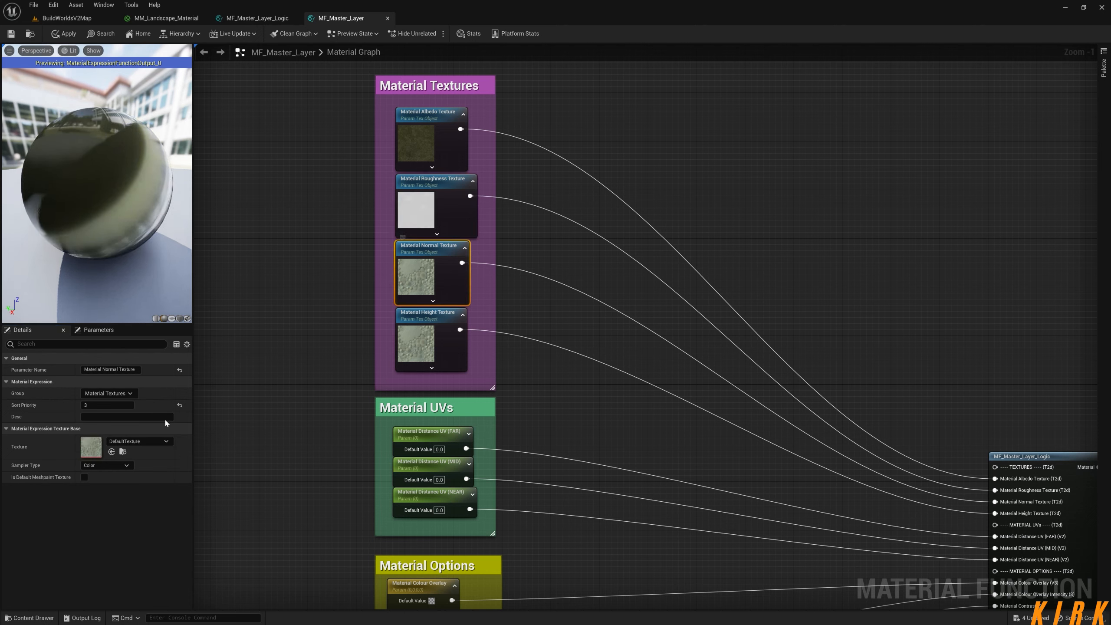
pyautogui.click(29, 618)
pyautogui.click(406, 514)
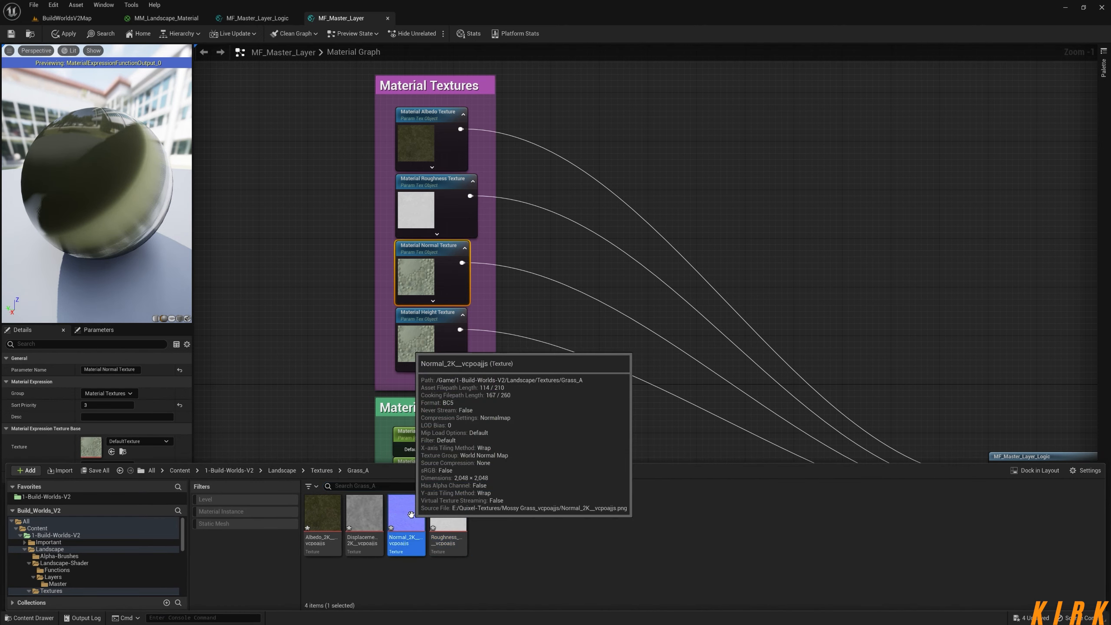
pyautogui.click(112, 452)
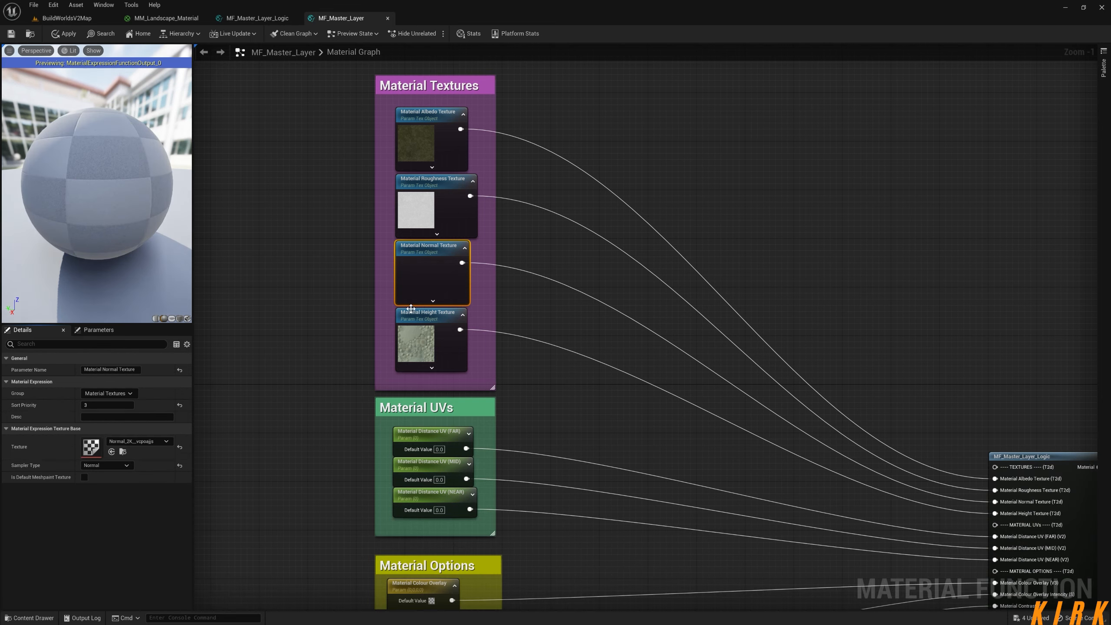
# Assign the Mossy Grass Displacement_2K texture from Grass_A to the Material Height Texture parameter and inspect the preview sphere
pyautogui.click(444, 319)
pyautogui.click(29, 617)
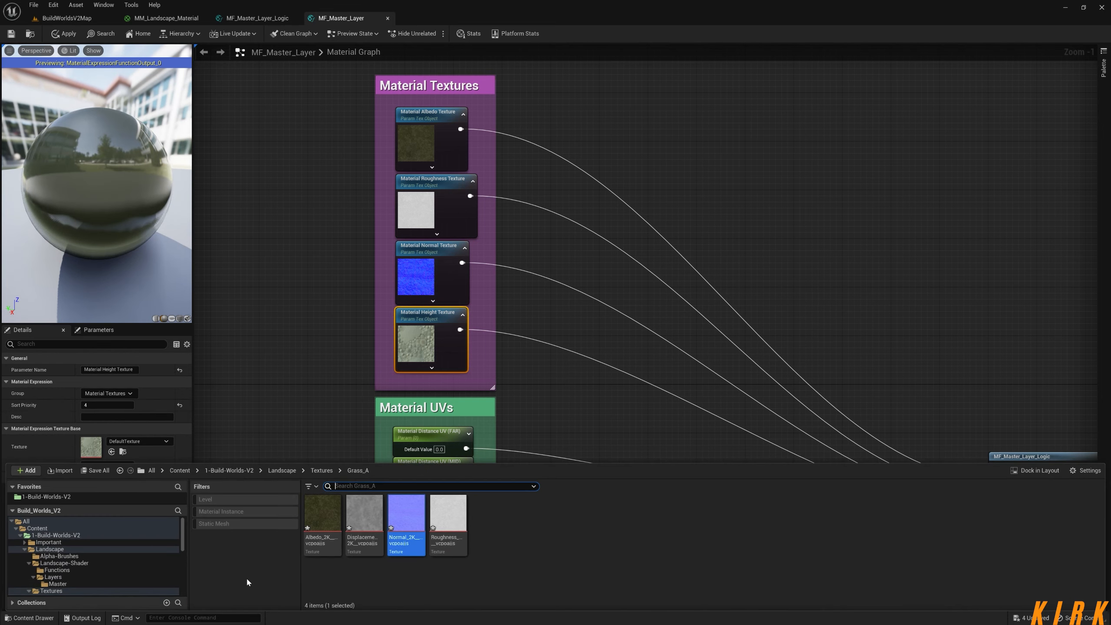
pyautogui.click(352, 525)
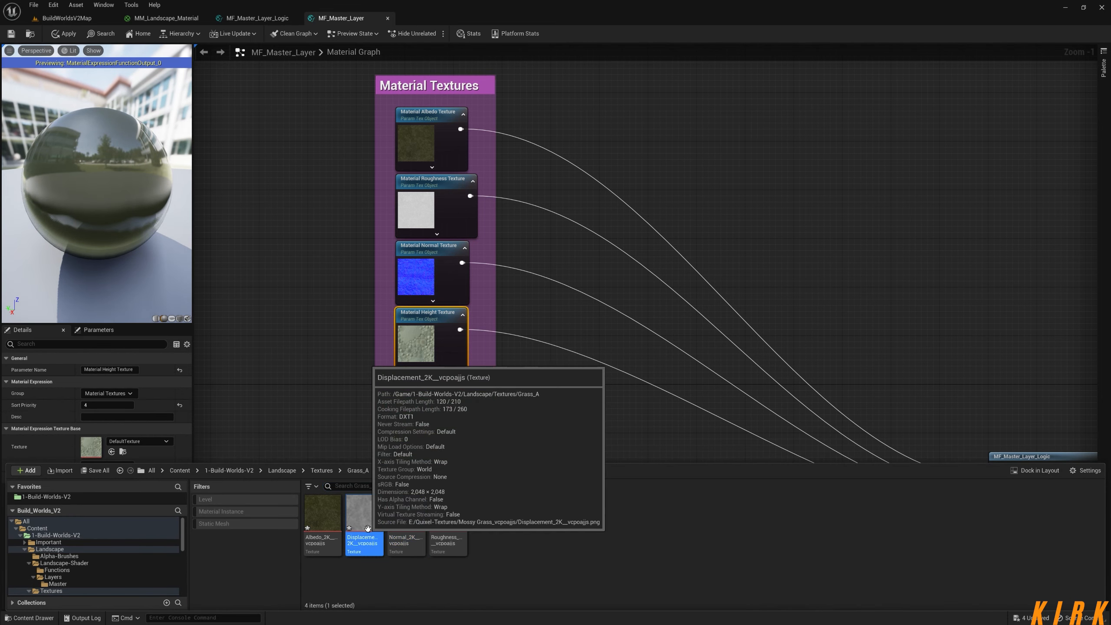
pyautogui.click(112, 451)
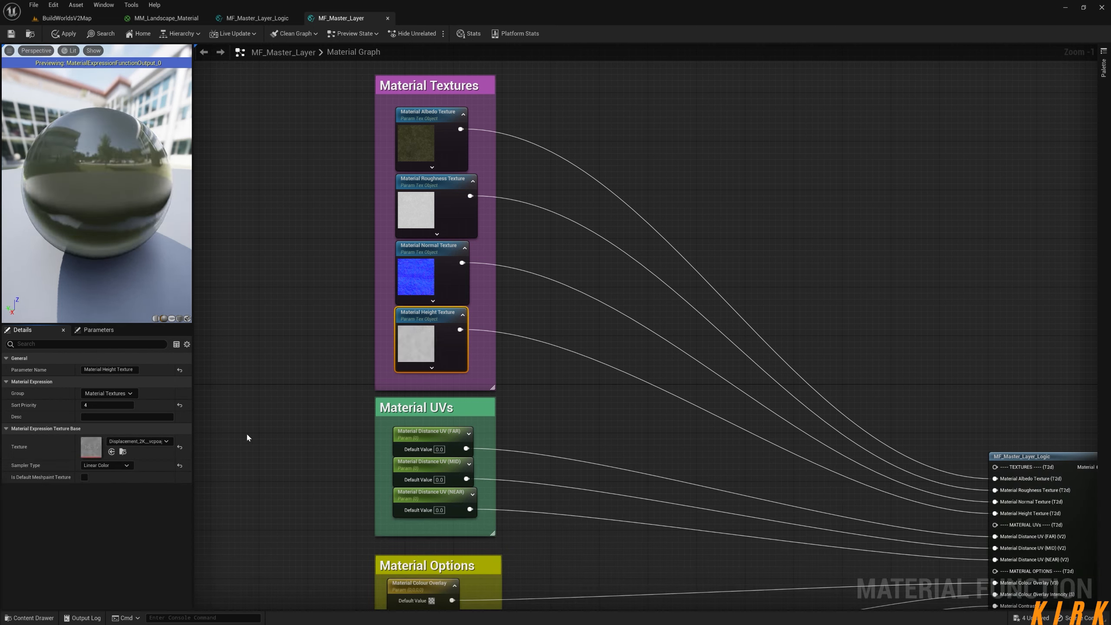
pyautogui.moveTo(127, 245)
pyautogui.mouseDown()
pyautogui.moveTo(44, 218)
pyautogui.moveTo(149, 249)
pyautogui.moveTo(114, 252)
pyautogui.moveTo(149, 236)
pyautogui.moveTo(126, 245)
pyautogui.mouseUp()
pyautogui.moveTo(622, 523); pyautogui.dragTo(650, 431, button='right')
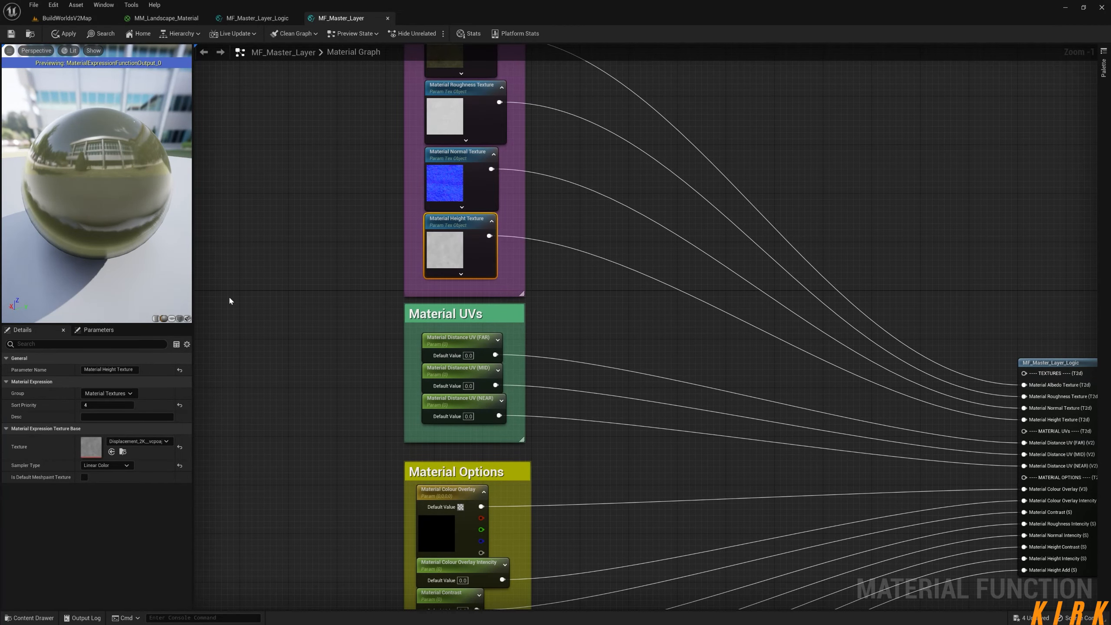
# Set the default values of the Material Distance UV parameters to 1600 for NEAR, 900 for MID and 250 for FAR
pyautogui.moveTo(389, 369); pyautogui.dragTo(402, 301, button='right')
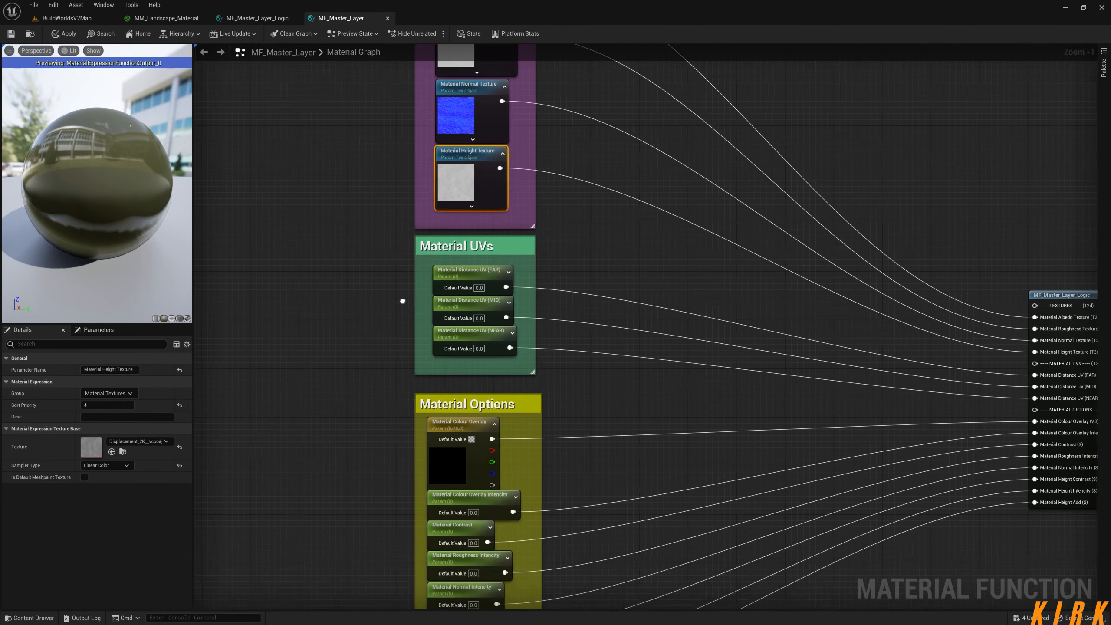
pyautogui.moveTo(577, 369); pyautogui.dragTo(581, 412, button='right')
pyautogui.scroll(1, 539, 351)
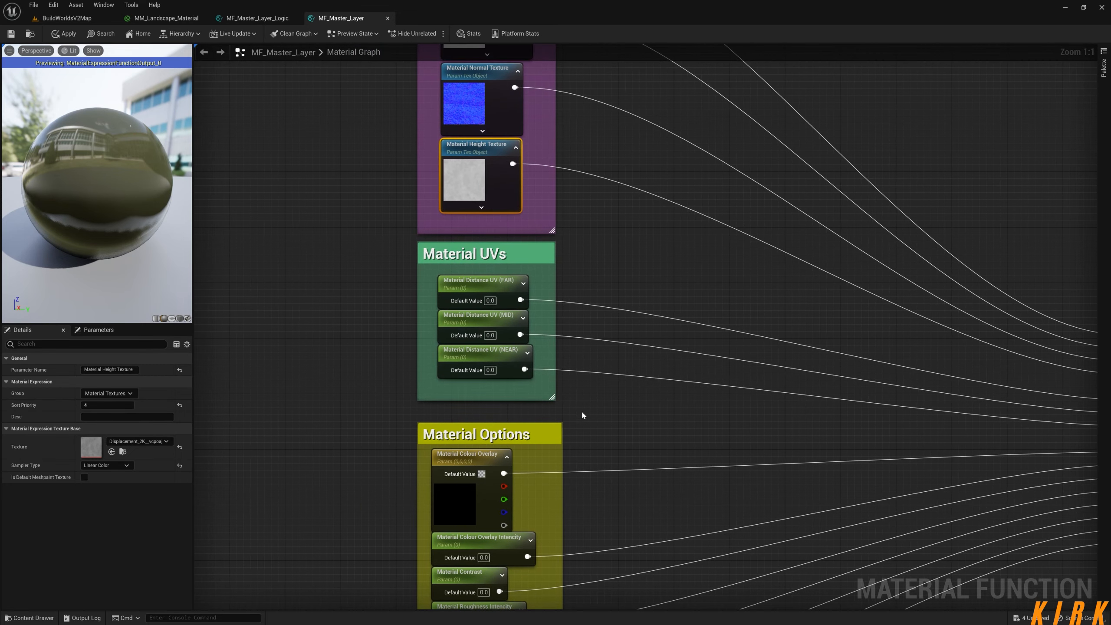
pyautogui.click(490, 370)
pyautogui.write('1600')
pyautogui.press('Return')
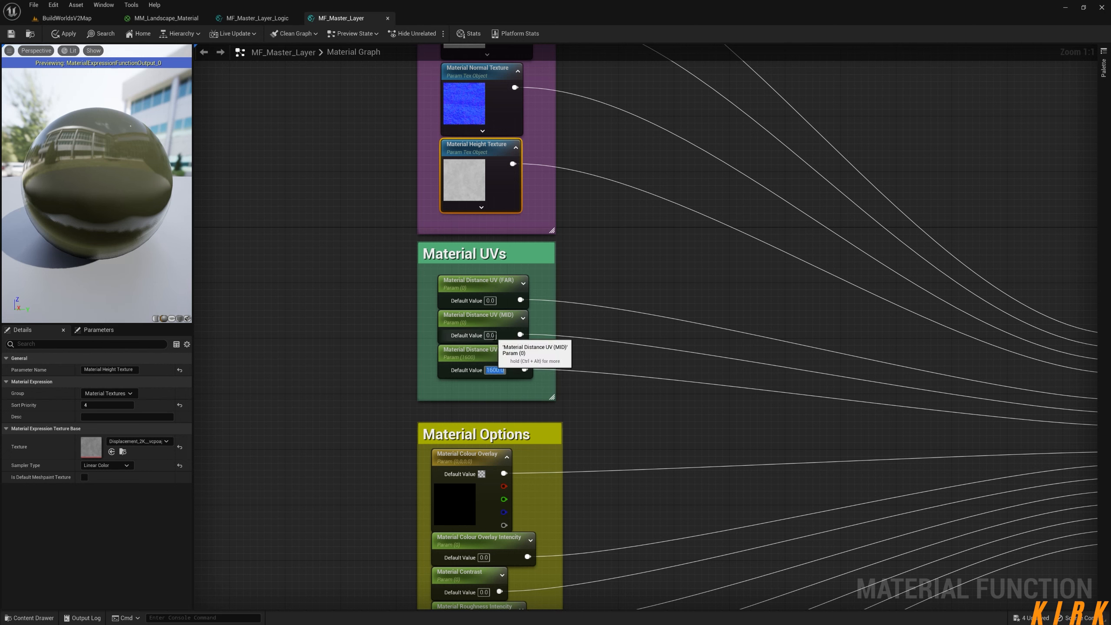
pyautogui.click(490, 335)
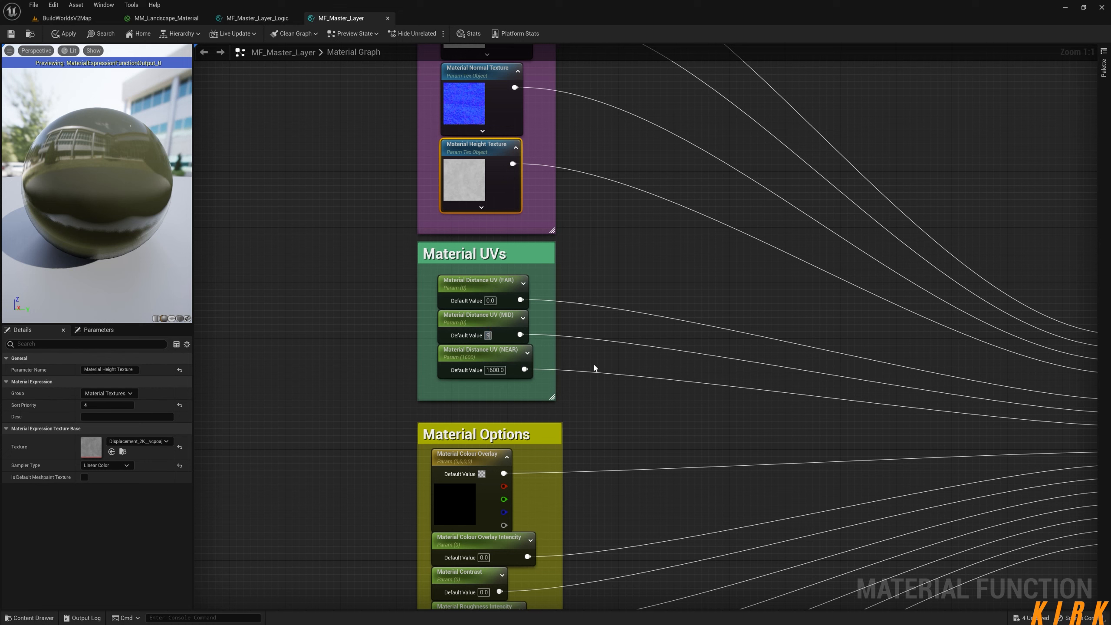
pyautogui.click(491, 301)
pyautogui.write('250')
pyautogui.press('Return')
pyautogui.click(647, 309)
# Set the Material Colour Overlay parameter's default colour to white, with R, G and B each at 1
pyautogui.moveTo(682, 285); pyautogui.dragTo(611, 279, button='right')
pyautogui.moveTo(133, 195); pyautogui.dragTo(33, 190)
pyautogui.moveTo(544, 353); pyautogui.dragTo(647, 345, button='right')
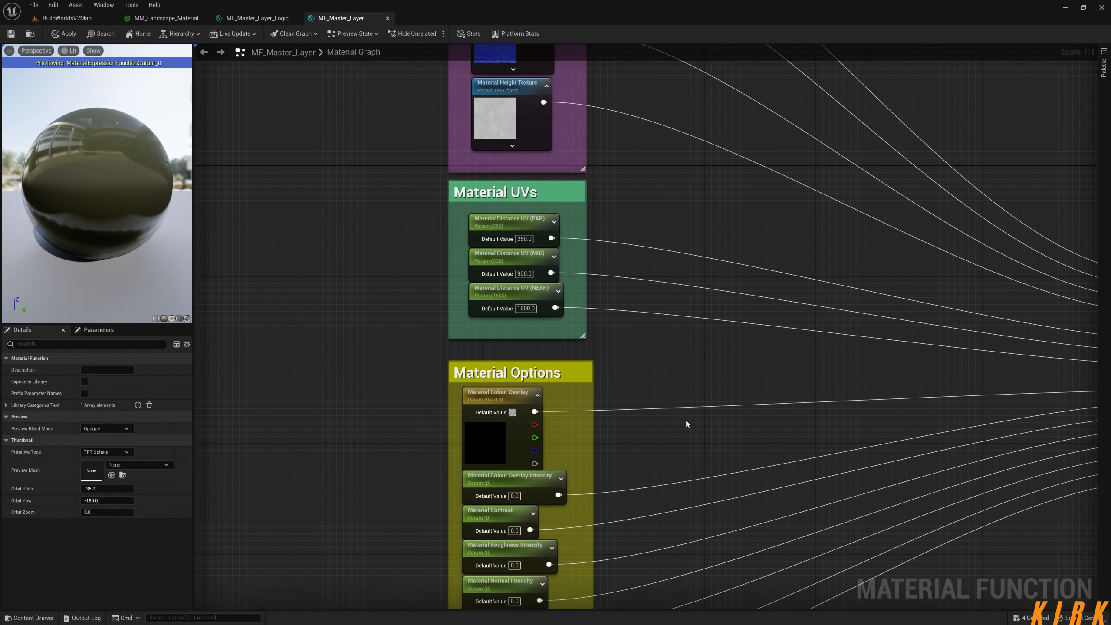
pyautogui.moveTo(687, 424); pyautogui.dragTo(673, 288, button='right')
pyautogui.click(481, 258)
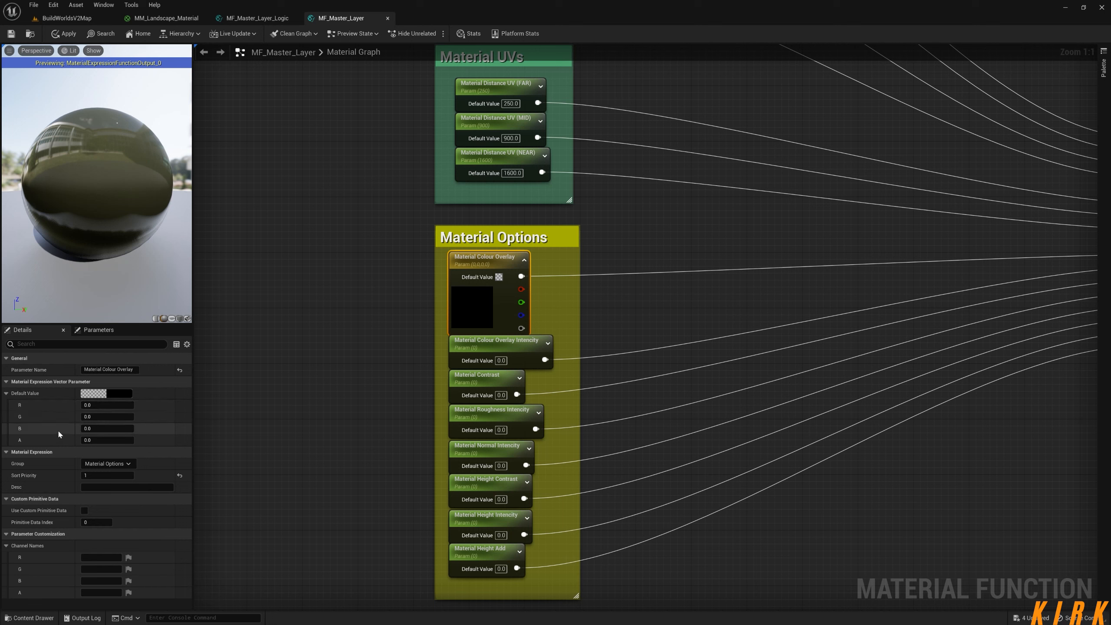
pyautogui.click(105, 405)
pyautogui.write('1')
pyautogui.press('Tab')
pyautogui.write('1')
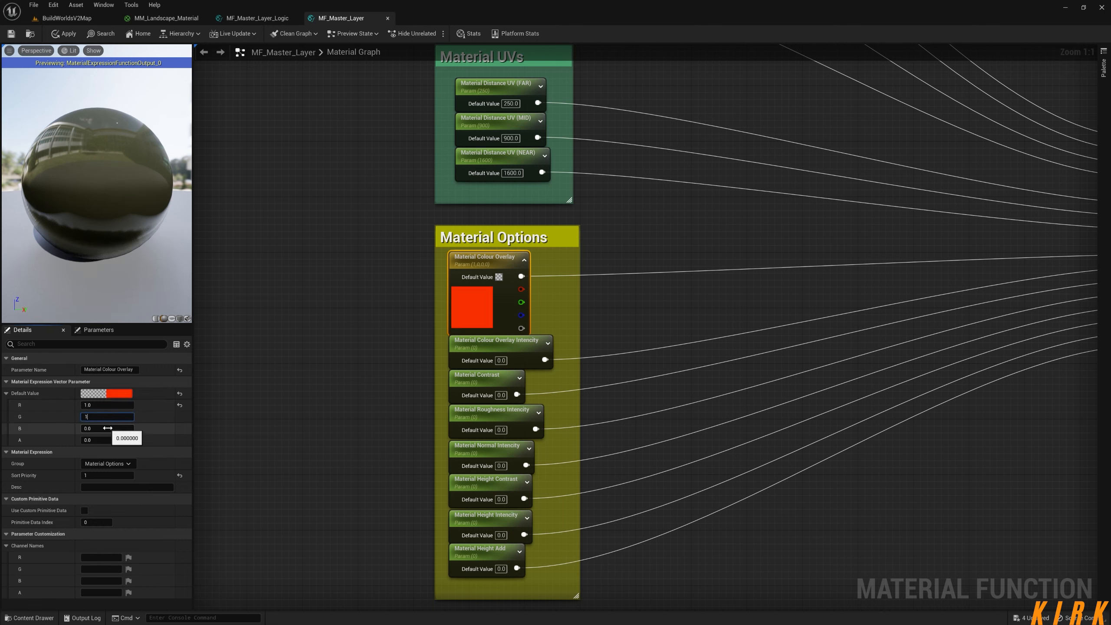
pyautogui.press('Tab')
pyautogui.write('1')
pyautogui.press('Return')
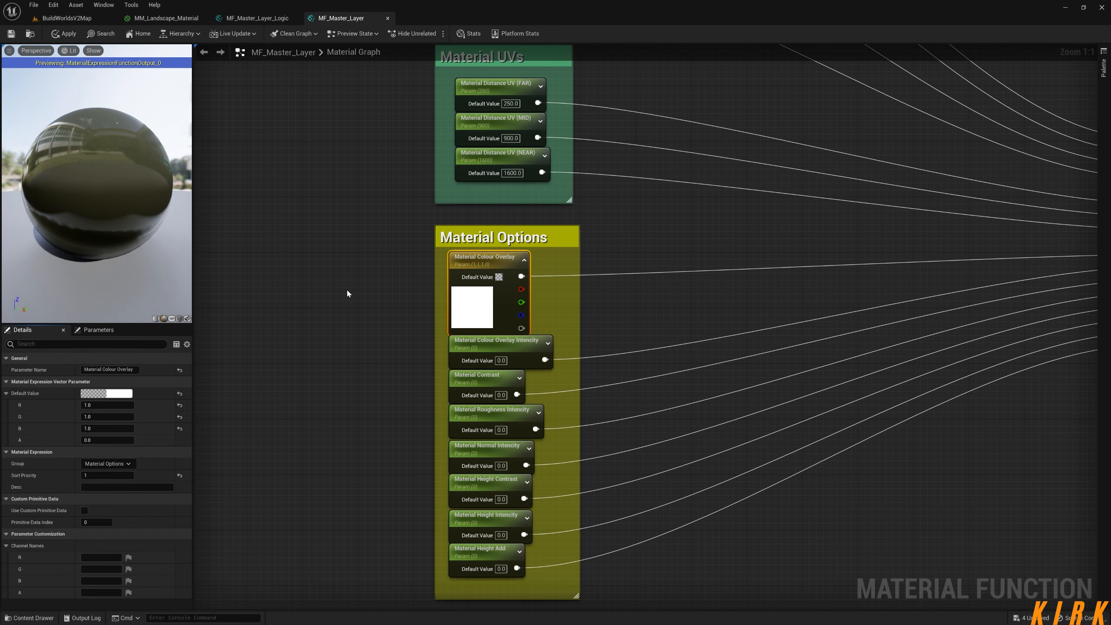
# Give Material Colour Overlay Intensity a default value of 0.1, a slider minimum of 0.000001 and a slider maximum of 1.5
pyautogui.moveTo(404, 368); pyautogui.dragTo(326, 285, button='right')
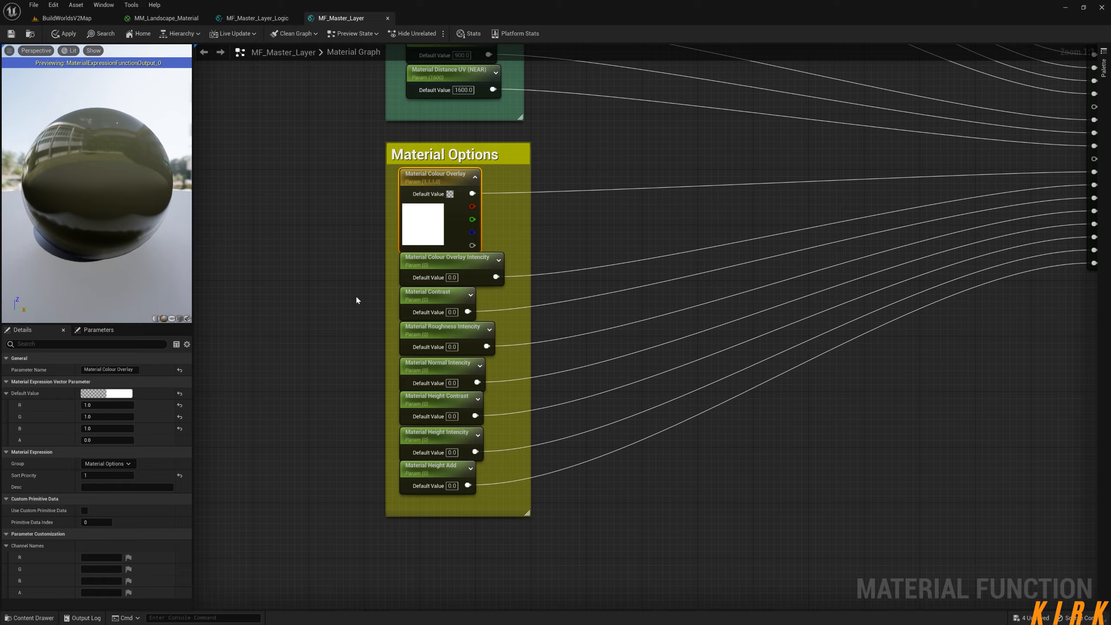
pyautogui.moveTo(356, 296); pyautogui.dragTo(360, 252, button='right')
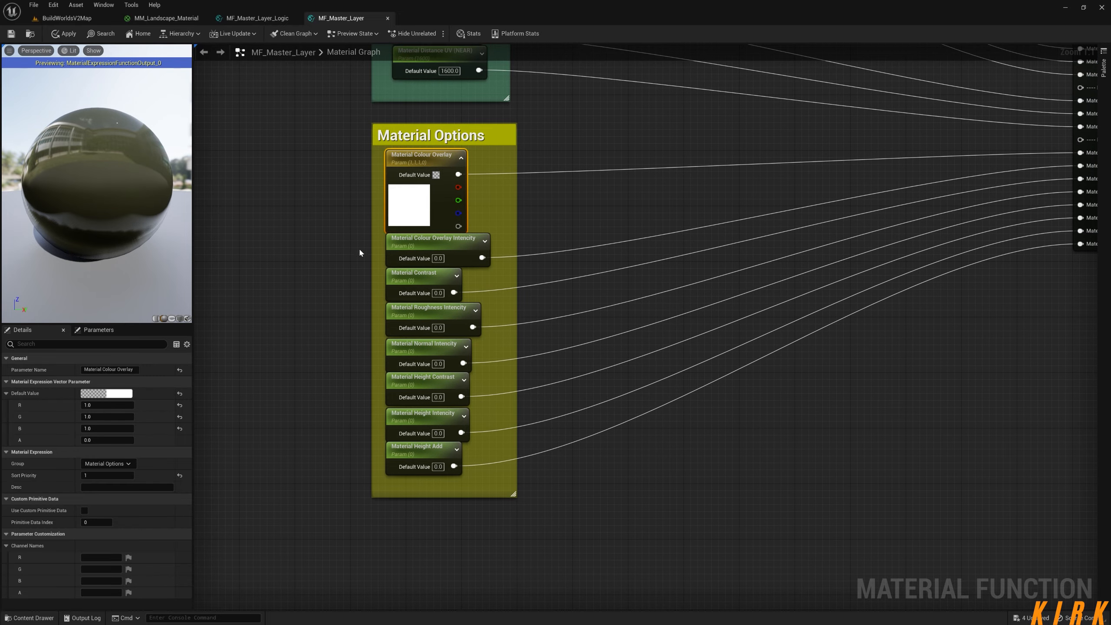
pyautogui.click(423, 245)
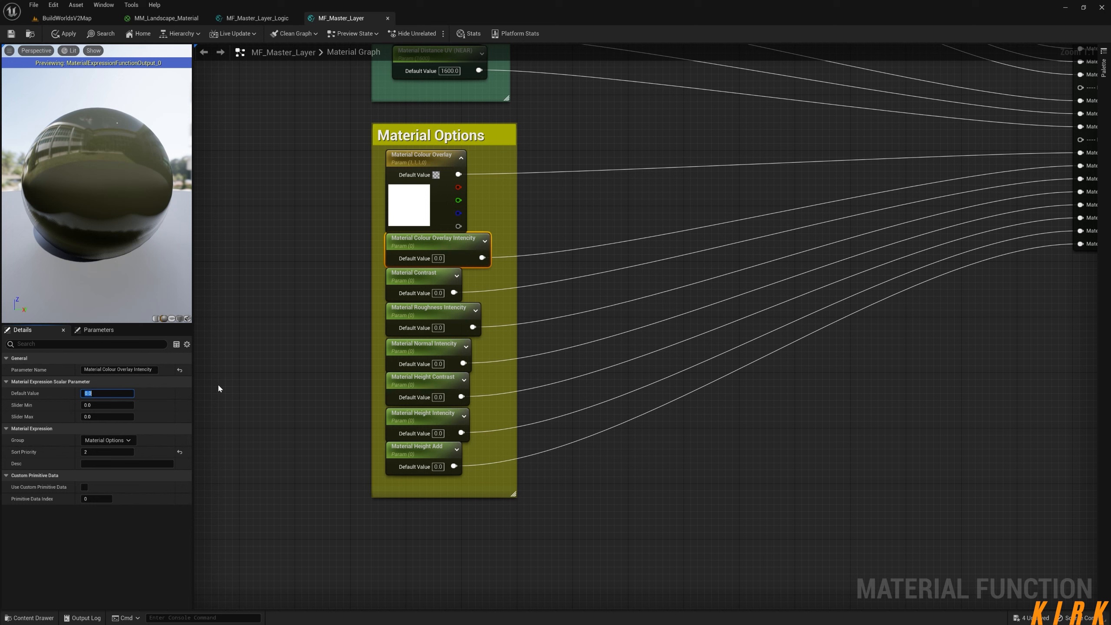
pyautogui.write('0')
pyautogui.press('Tab')
pyautogui.write('0')
pyautogui.press('Tab')
pyautogui.write('1')
pyautogui.press('Return')
# Try out the Material Colour Overlay Intensity slider in the parameter overview, and restore its default value to 0.1
pyautogui.click(99, 330)
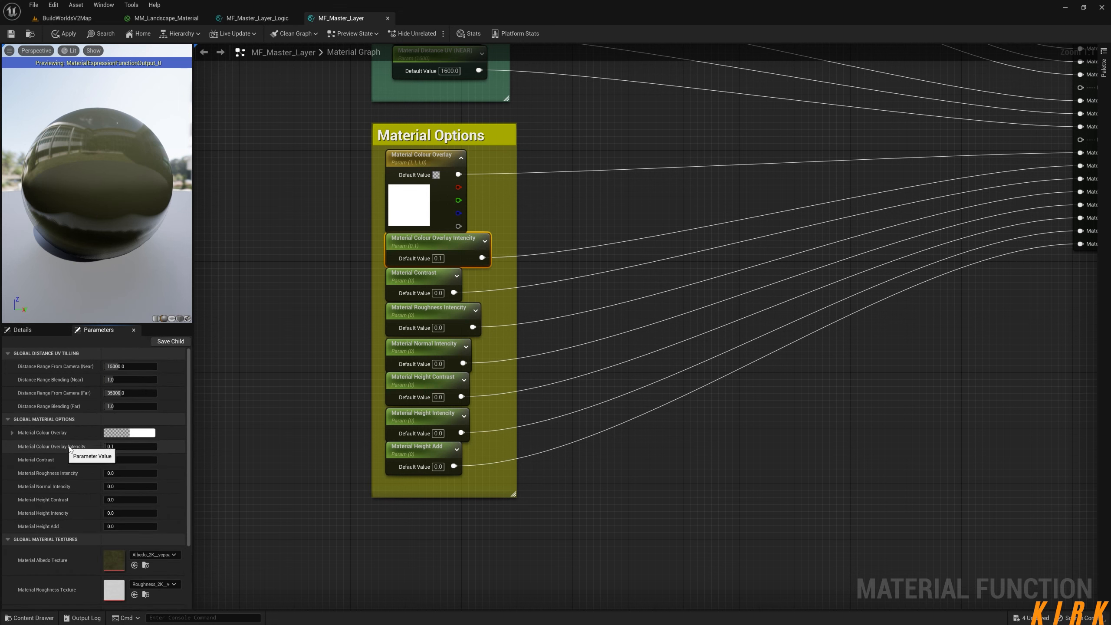
pyautogui.moveTo(112, 447); pyautogui.dragTo(86, 449)
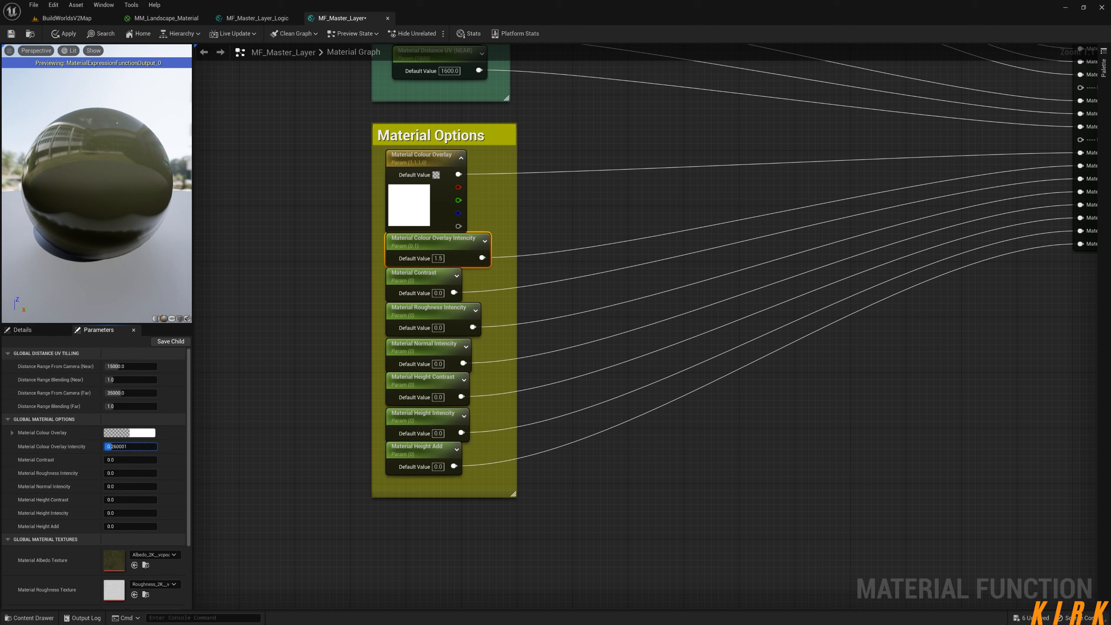
pyautogui.click(54, 332)
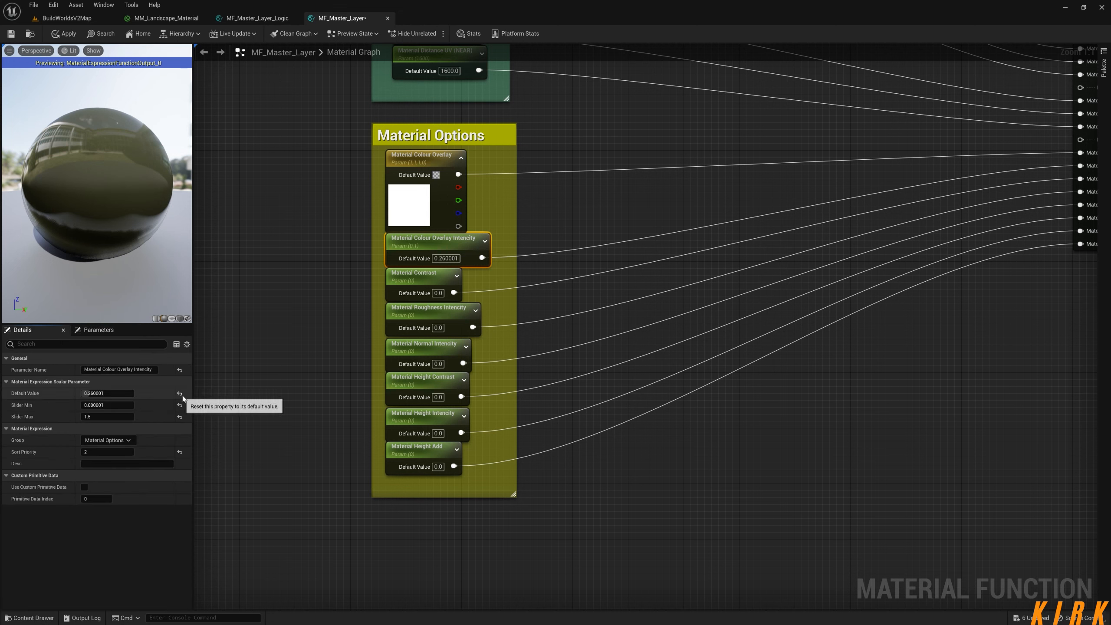
pyautogui.click(179, 393)
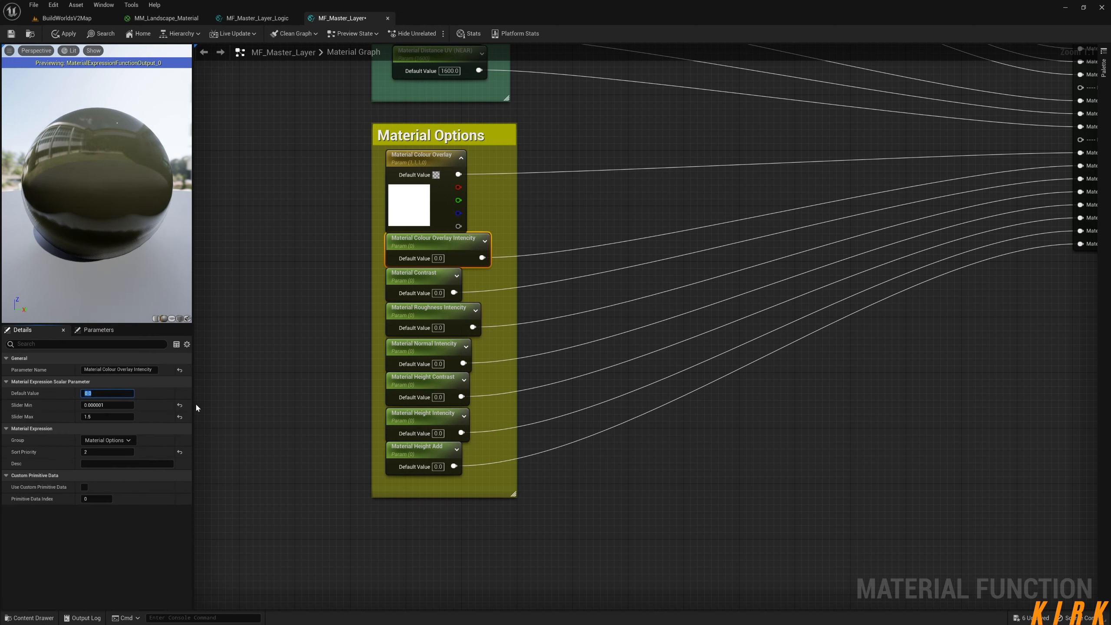
pyautogui.write('0.1')
pyautogui.press('Return')
pyautogui.click(274, 354)
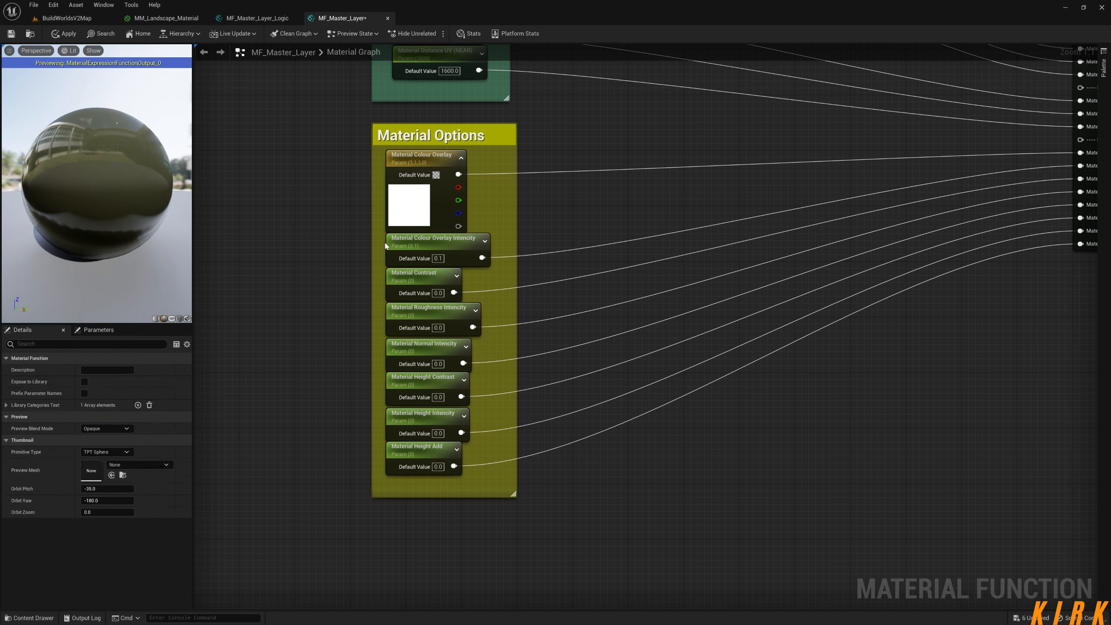
# Give Material Contrast a default value of 0.0002, a slider minimum of 0.000001 and a slider maximum of 1.5
pyautogui.click(421, 276)
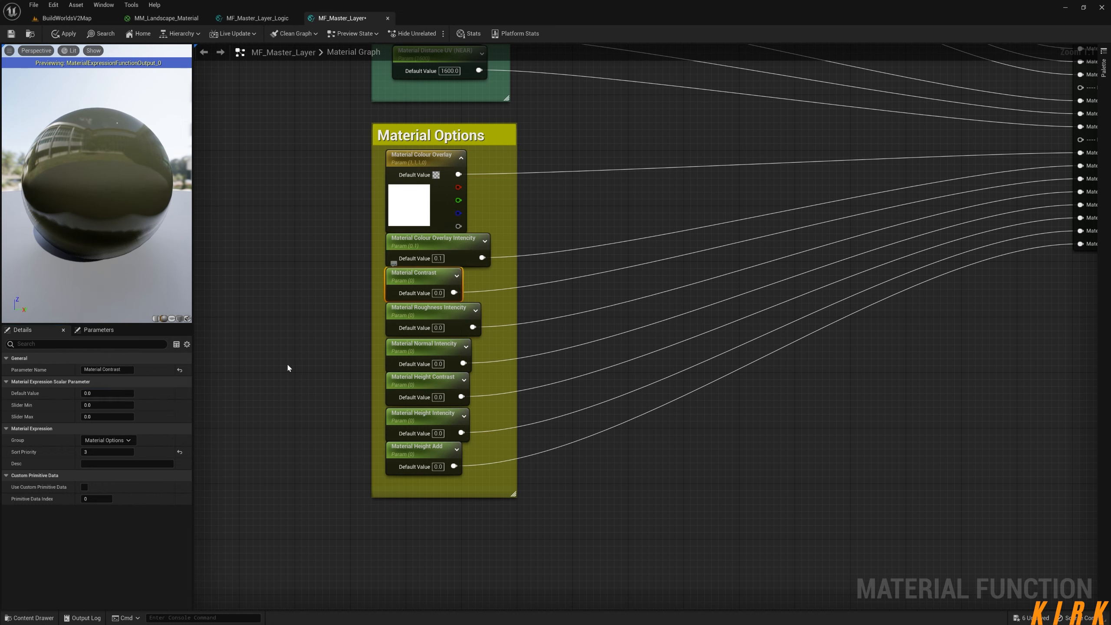
pyautogui.click(113, 394)
pyautogui.write('002')
pyautogui.press('Tab')
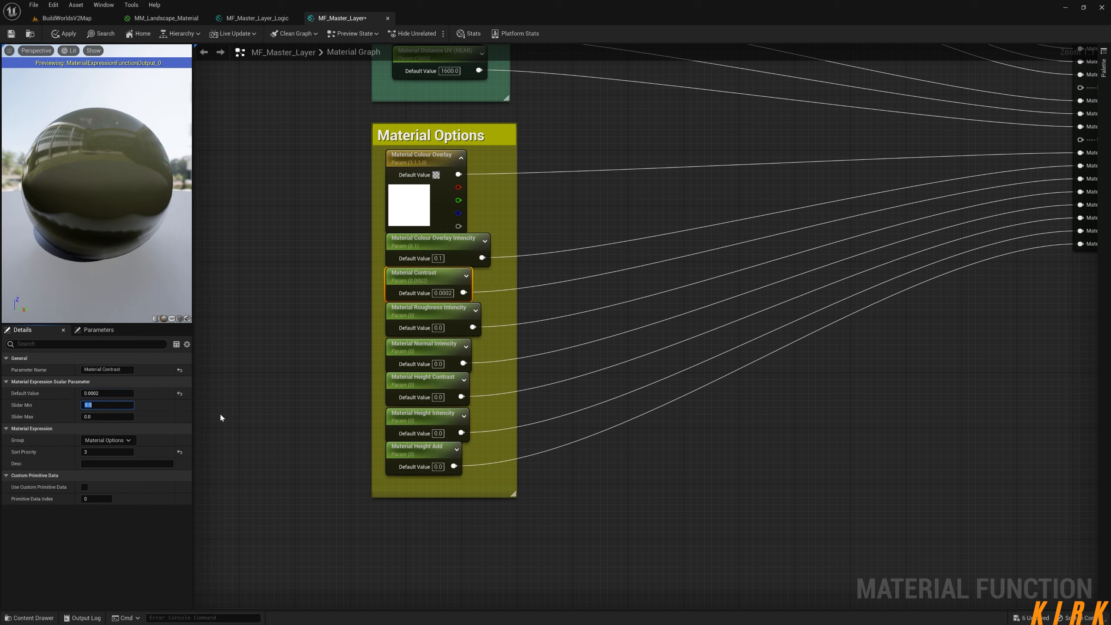
pyautogui.write('0.000001')
pyautogui.press('Tab')
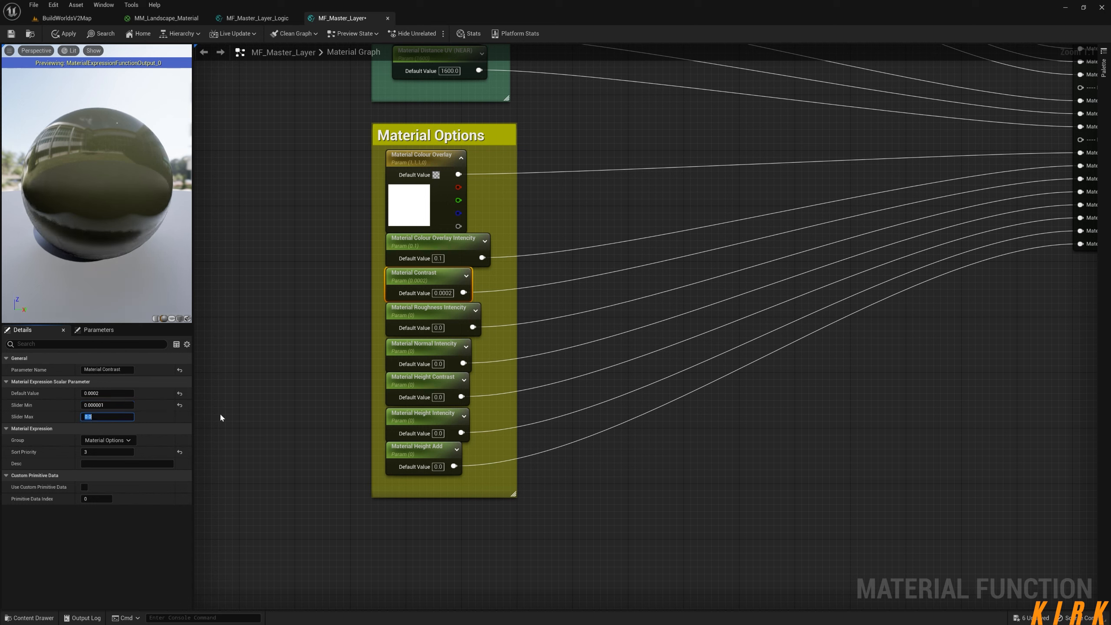
pyautogui.write('1')
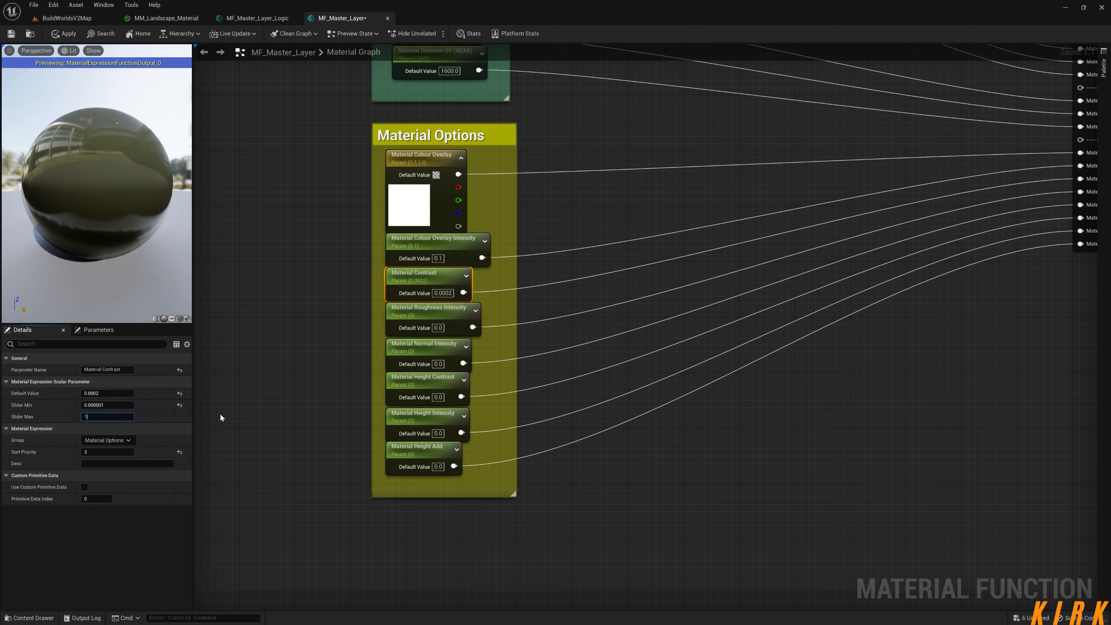
pyautogui.write('.5')
pyautogui.press('Return')
# Give Material Roughness Intensity a default value of 0.8, a slider minimum of 0.000001 and a slider maximum of 1.5
pyautogui.click(399, 313)
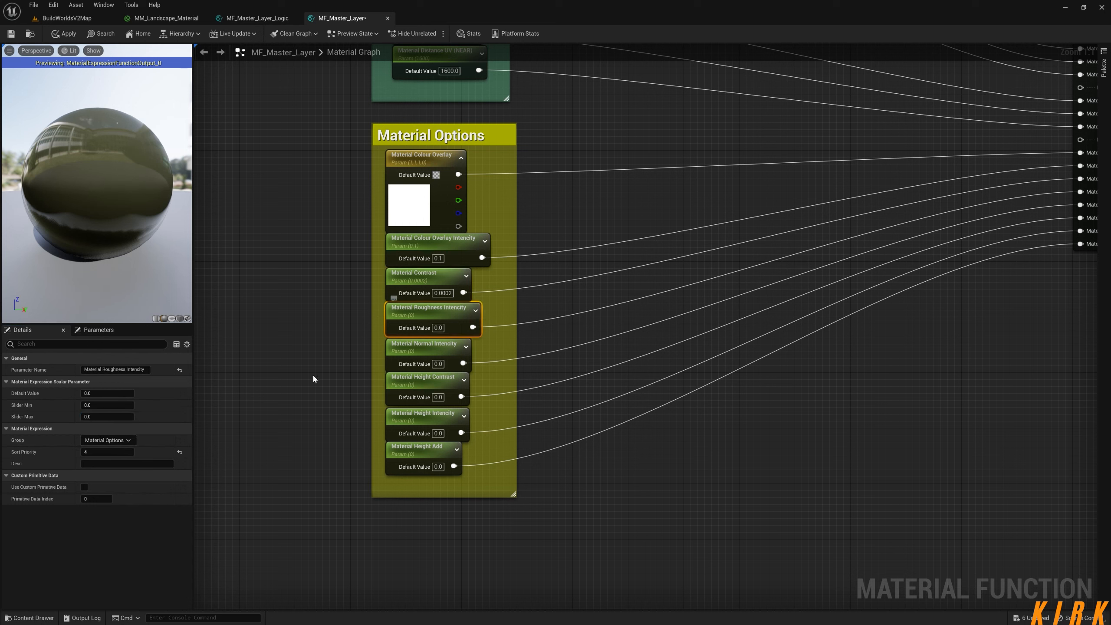
pyautogui.click(110, 393)
pyautogui.press('BackSpace')
pyautogui.write('.8')
pyautogui.press('Tab')
pyautogui.write('0.')
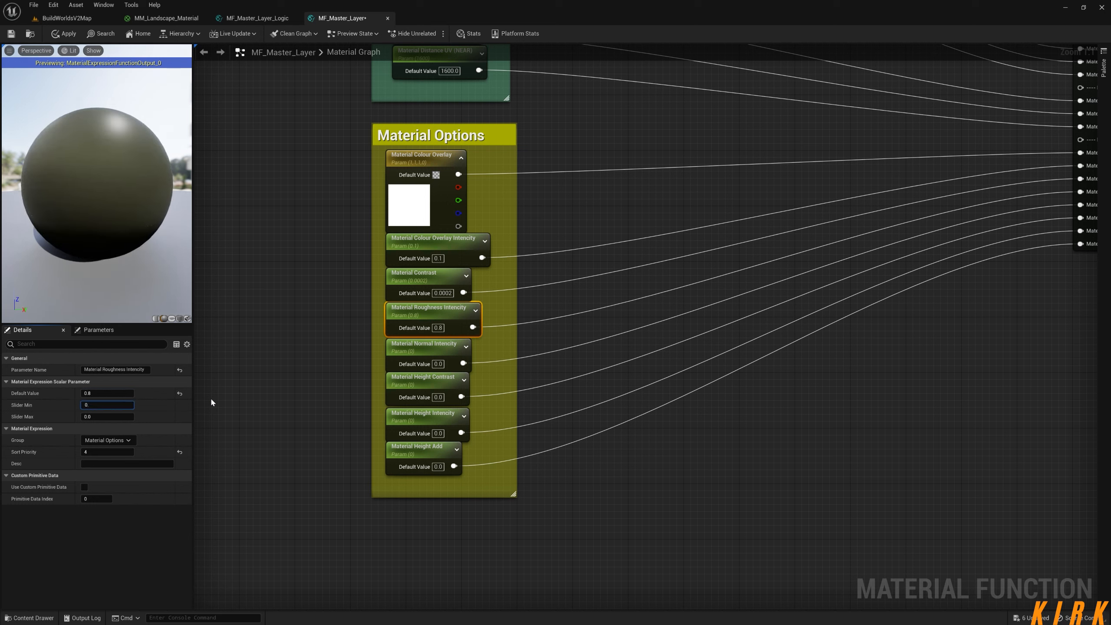
pyautogui.write('000001')
pyautogui.press('Tab')
pyautogui.write('1.5')
pyautogui.press('Return')
# Set Material Normal Intensity's default value to 0.8 and its slider minimum to 0.000001, and enter a slider maximum
pyautogui.click(420, 350)
pyautogui.click(107, 393)
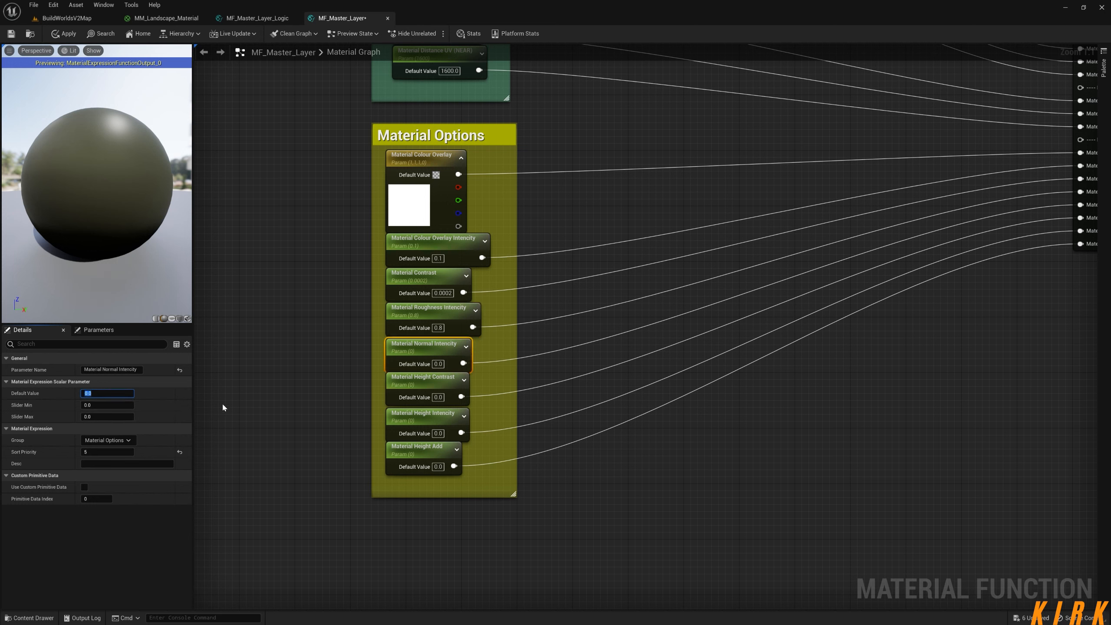
pyautogui.write('.8')
pyautogui.press('Tab')
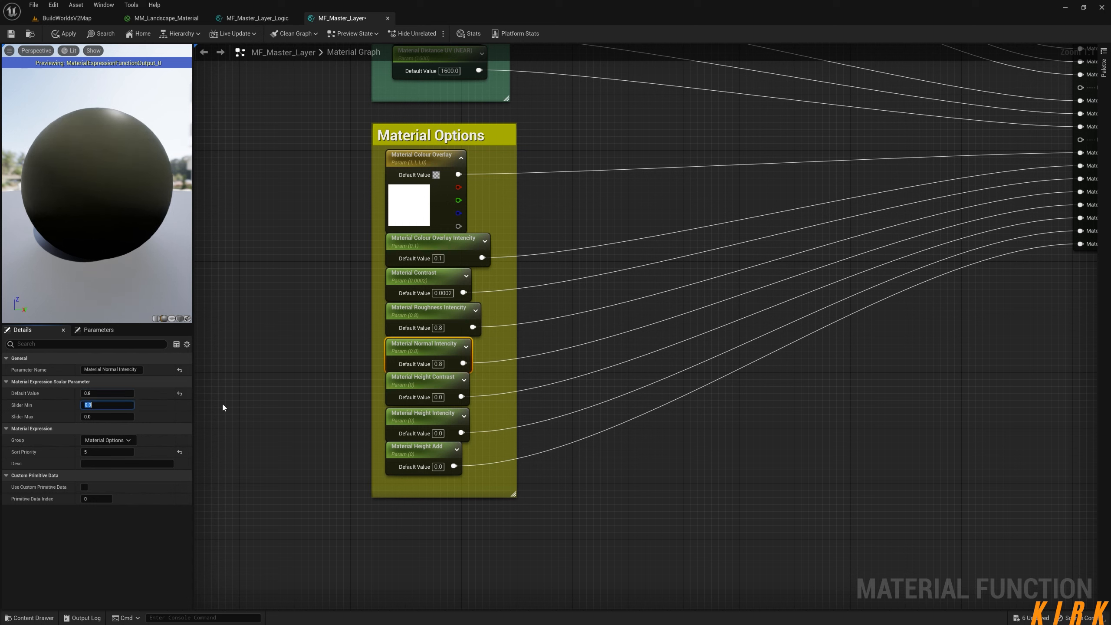
pyautogui.write('0.000001')
pyautogui.press('Tab')
pyautogui.write('1')
pyautogui.write('2')
pyautogui.press('Return')
pyautogui.click(334, 387)
# Give Material Height Contrast a default value of 0.85, a slider minimum of 0.000001 and a slider maximum of 1
pyautogui.click(454, 386)
pyautogui.click(109, 393)
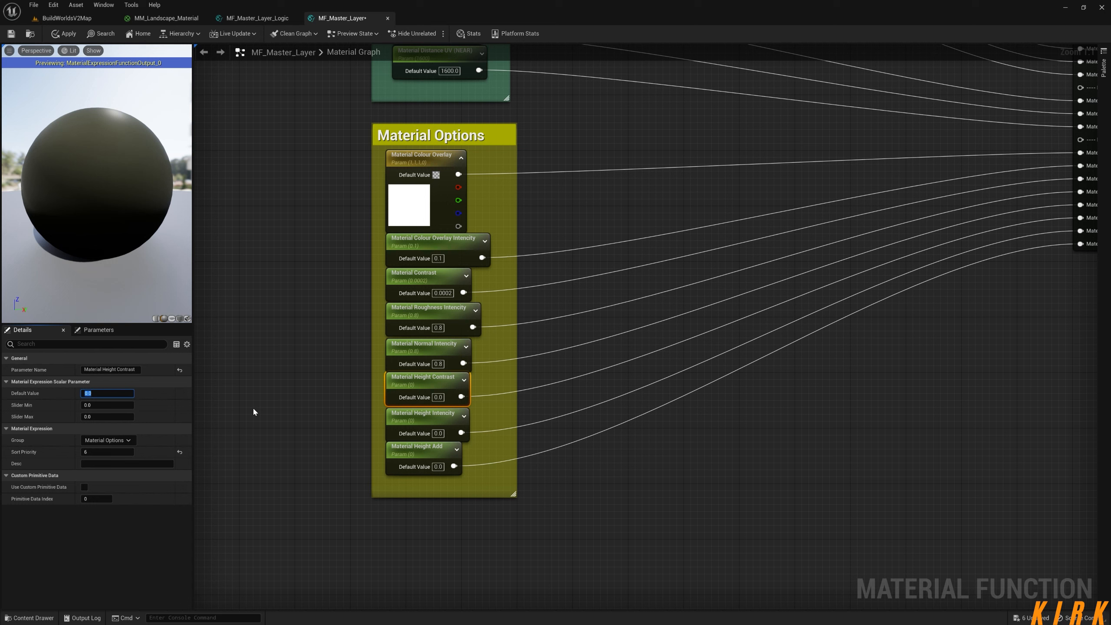
pyautogui.press('BackSpace')
pyautogui.write('.85')
pyautogui.press('Tab')
pyautogui.write('0.000001')
pyautogui.press('Tab')
pyautogui.write('1')
# Set Material Height Intensity's default value to 0.85 and its slider minimum to 0.000001
pyautogui.click(399, 418)
pyautogui.click(107, 393)
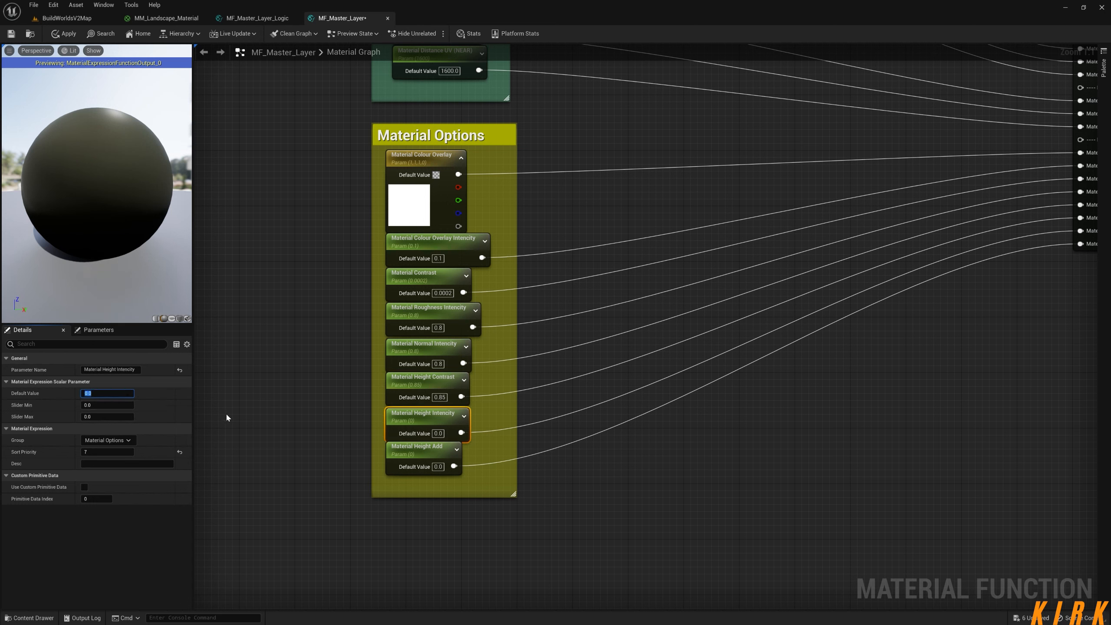
pyautogui.press('BackSpace')
pyautogui.write('.85')
pyautogui.press('Tab')
pyautogui.write('0.000001')
pyautogui.press('Tab')
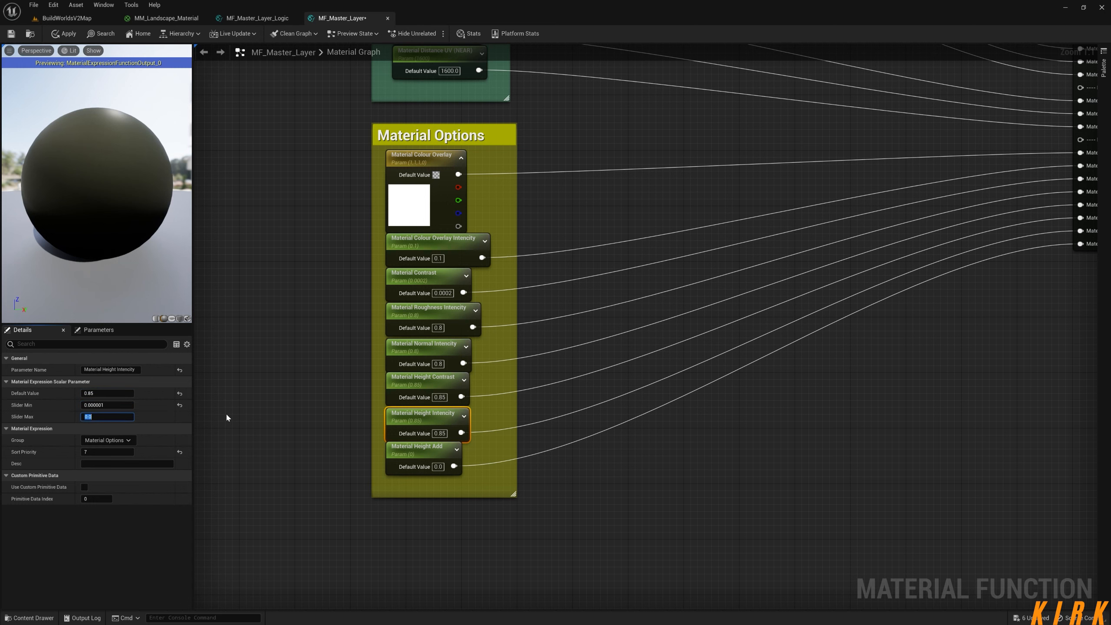
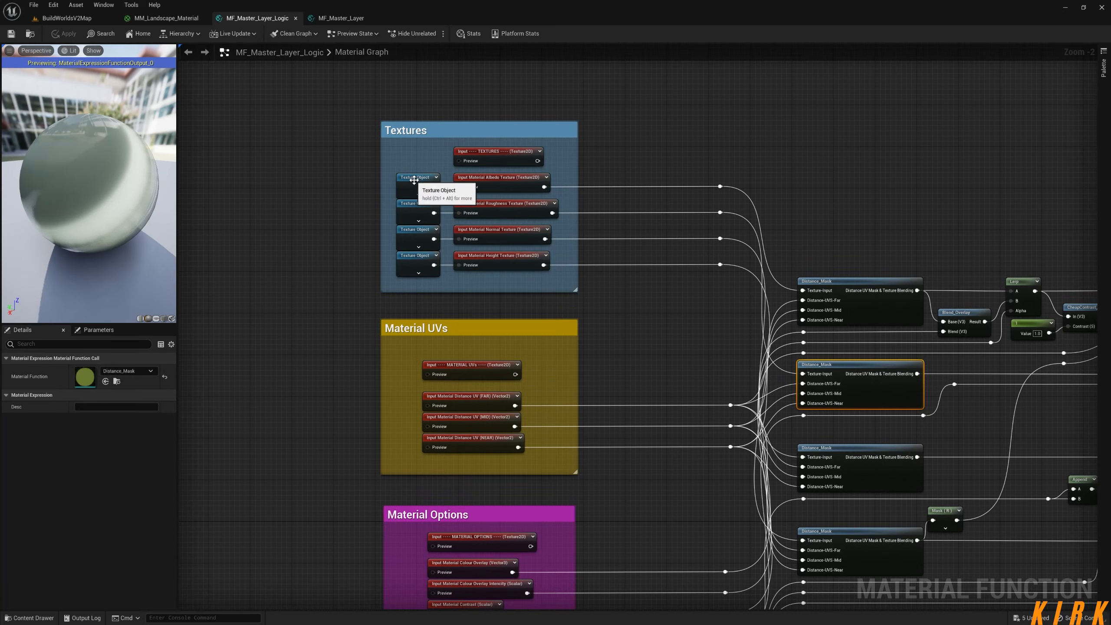
pyautogui.click(414, 181)
pyautogui.click(408, 206)
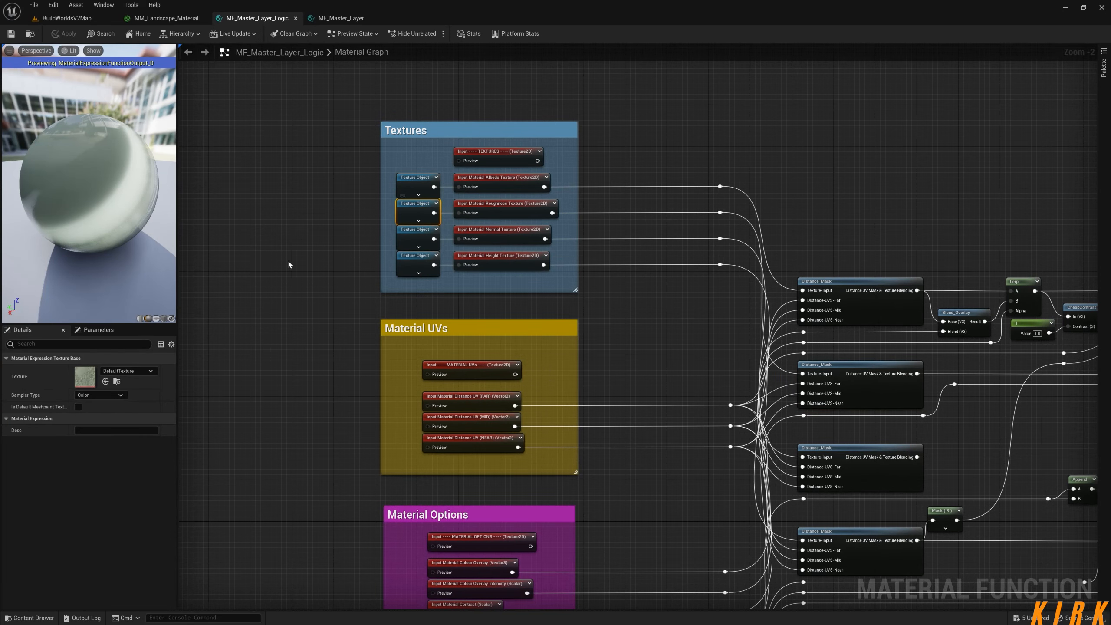
pyautogui.click(288, 265)
# In MM_Landscape_Material, delete the Texture Object, LandscapeCoords, Distance UV Tilling, Multiply and Distance_Mask nodes
pyautogui.click(168, 19)
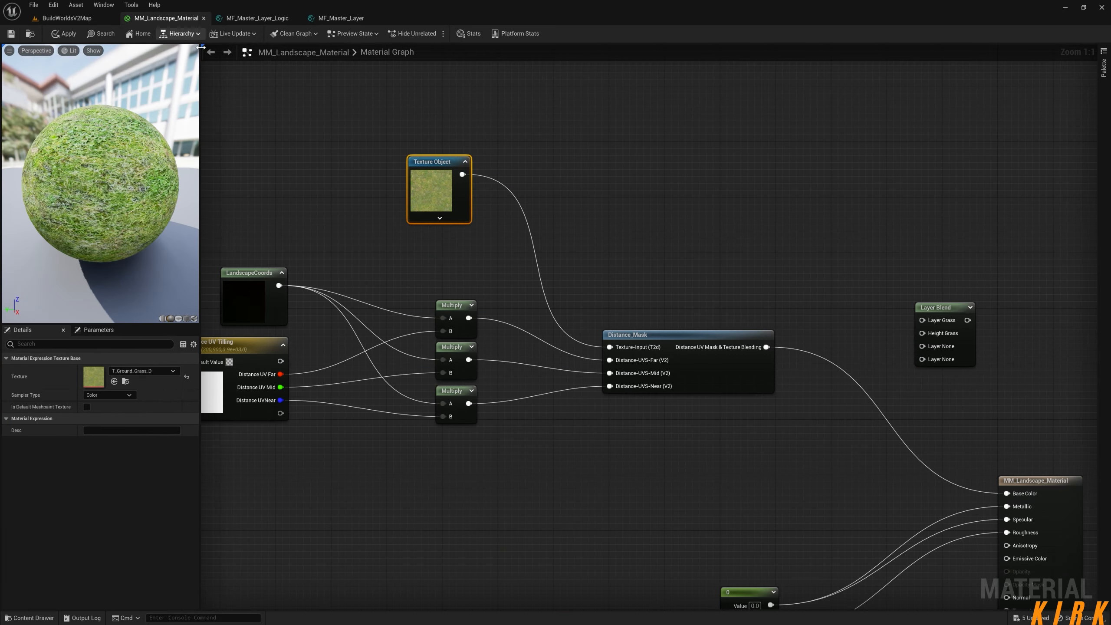
pyautogui.moveTo(308, 186); pyautogui.dragTo(422, 109, button='right')
pyautogui.scroll(-1, 587, 210)
pyautogui.moveTo(759, 308); pyautogui.dragTo(706, 294, button='right')
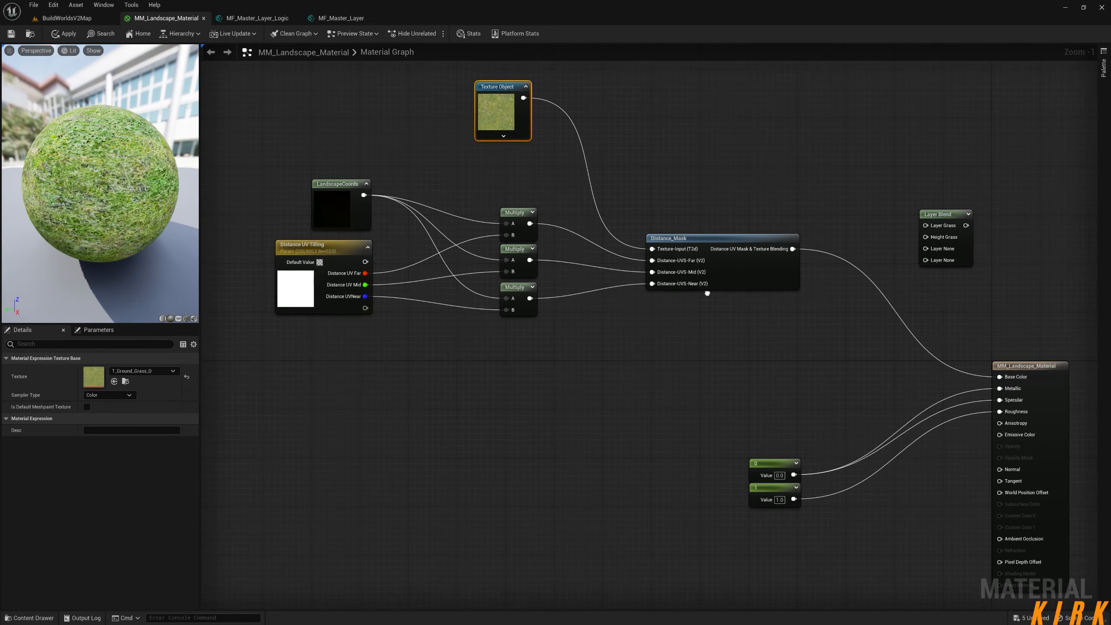
pyautogui.moveTo(717, 91); pyautogui.dragTo(290, 339)
pyautogui.press('Delete')
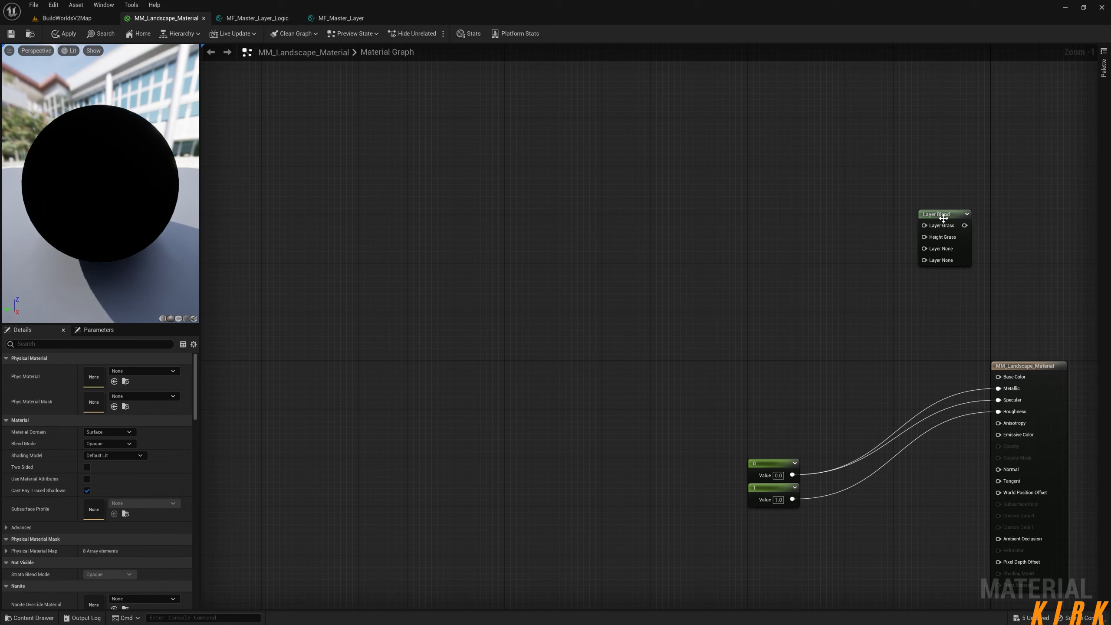
# Move the Layer Blend node farther from the material output node, and delete the two constant value nodes
pyautogui.moveTo(944, 217); pyautogui.dragTo(712, 251)
pyautogui.moveTo(863, 292); pyautogui.dragTo(633, 159, button='right')
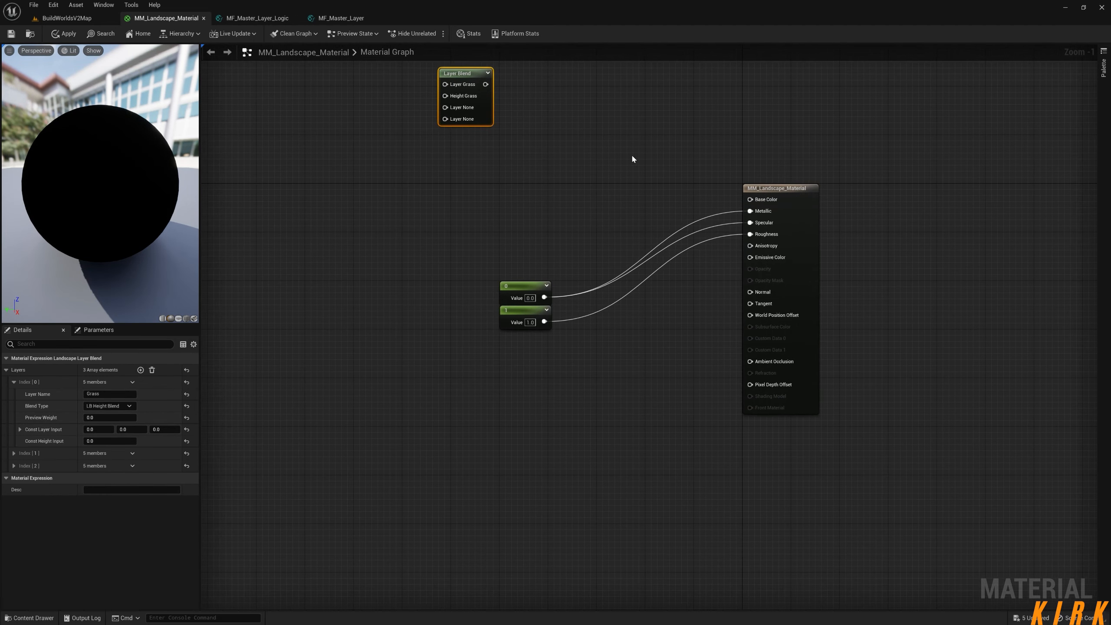
pyautogui.moveTo(632, 159); pyautogui.dragTo(492, 335)
pyautogui.press('Delete')
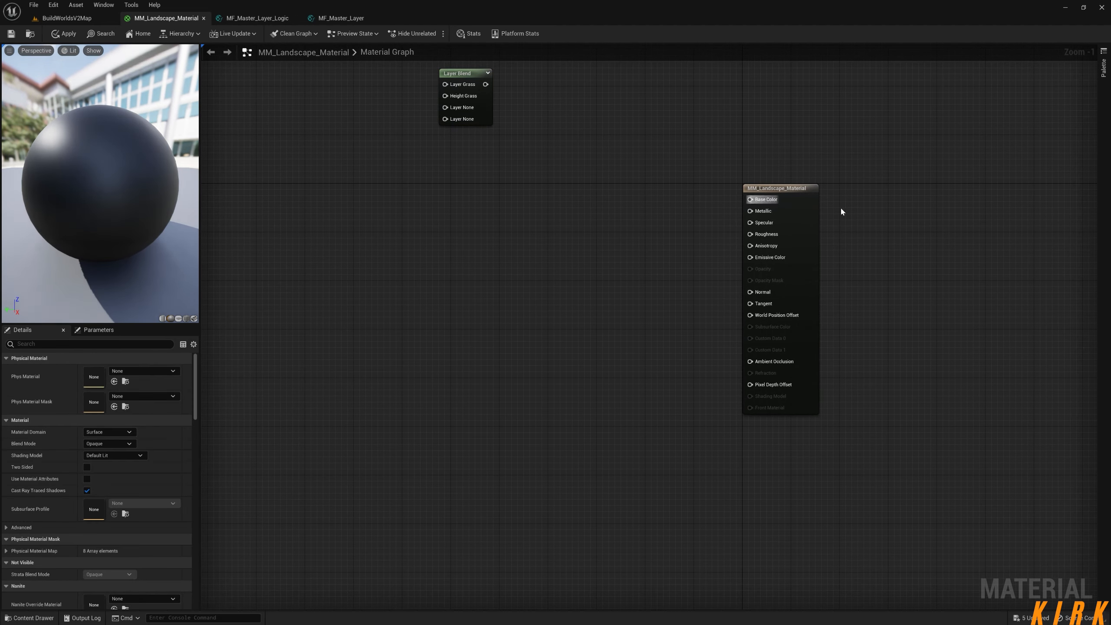
# Enable Use Material Attributes on the MM_Landscape_Material output node
pyautogui.moveTo(863, 162); pyautogui.dragTo(689, 326)
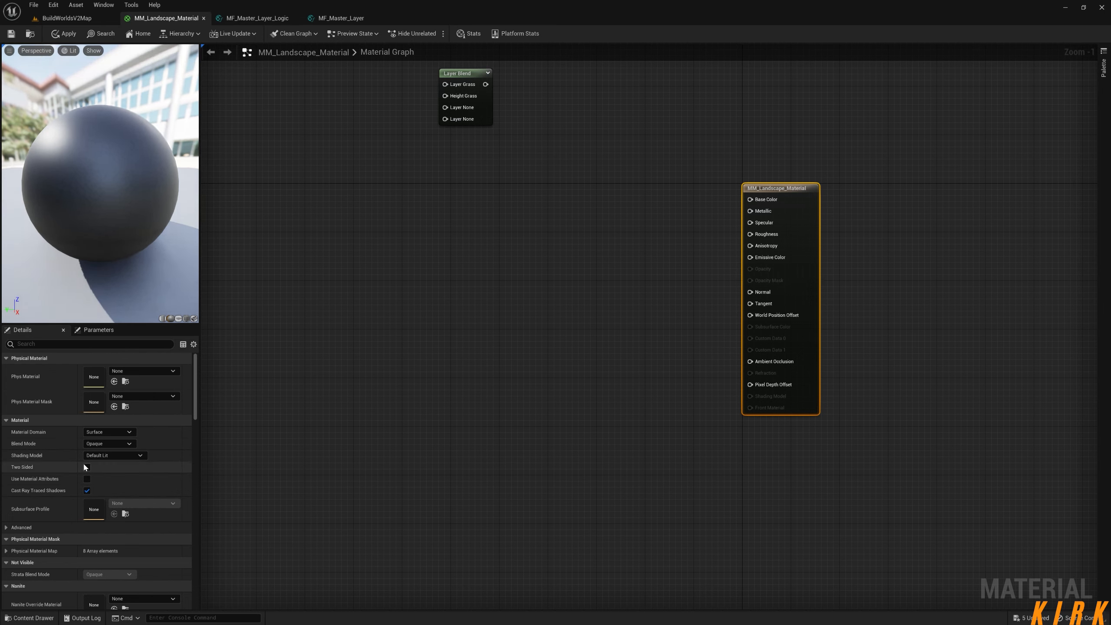
pyautogui.click(828, 245)
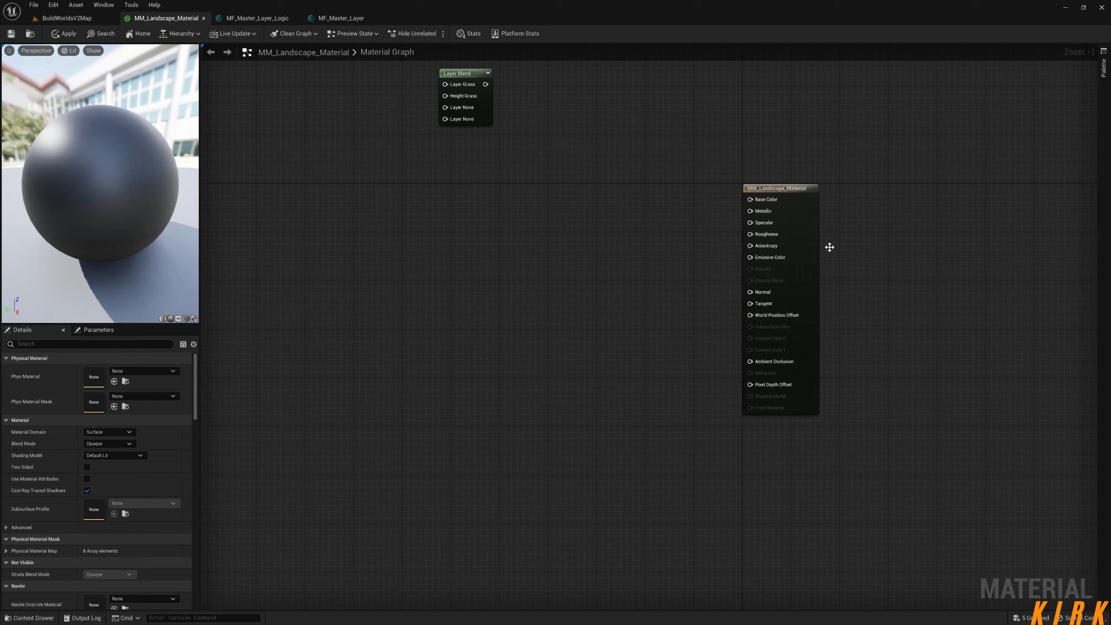
pyautogui.moveTo(917, 99); pyautogui.dragTo(694, 402)
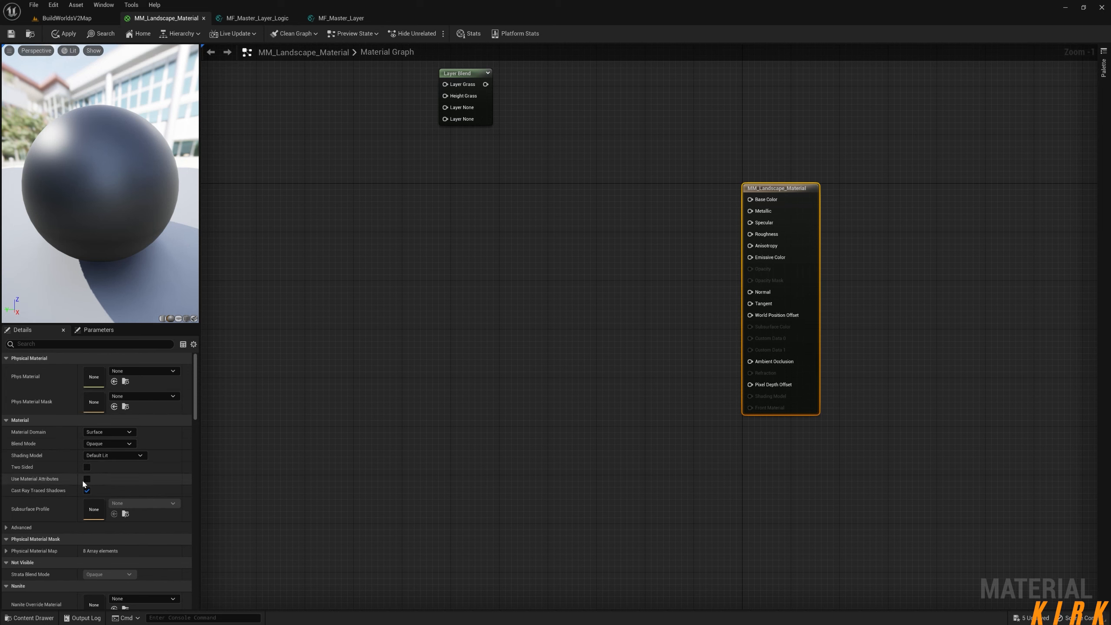
pyautogui.click(87, 478)
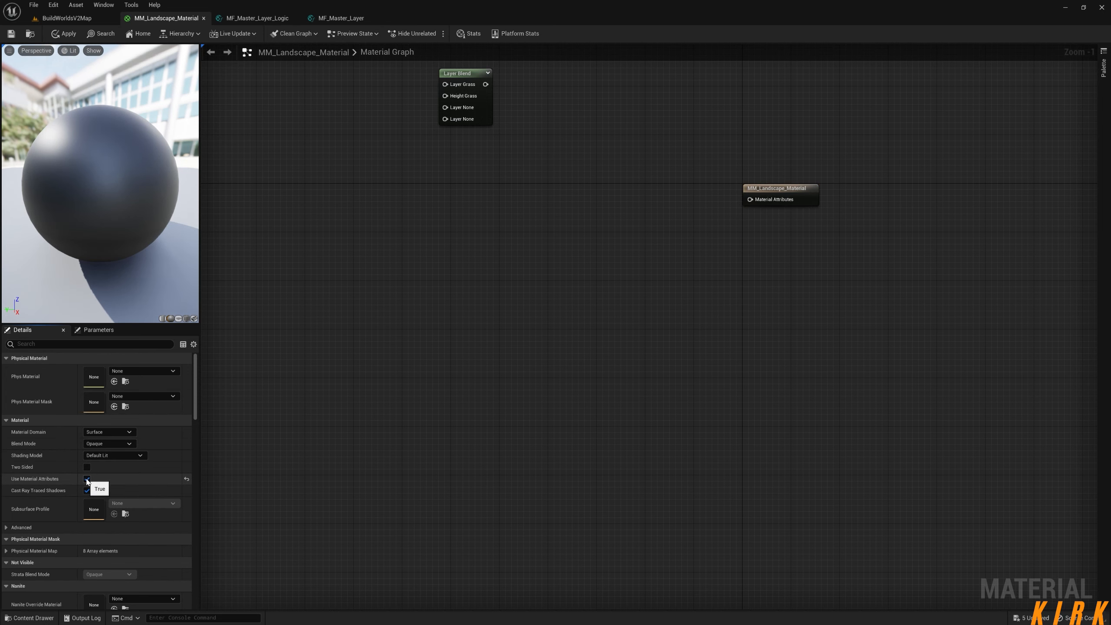
# Connect the Layer Blend output to the Material Attributes input of MM_Landscape_Material
pyautogui.press('Home')
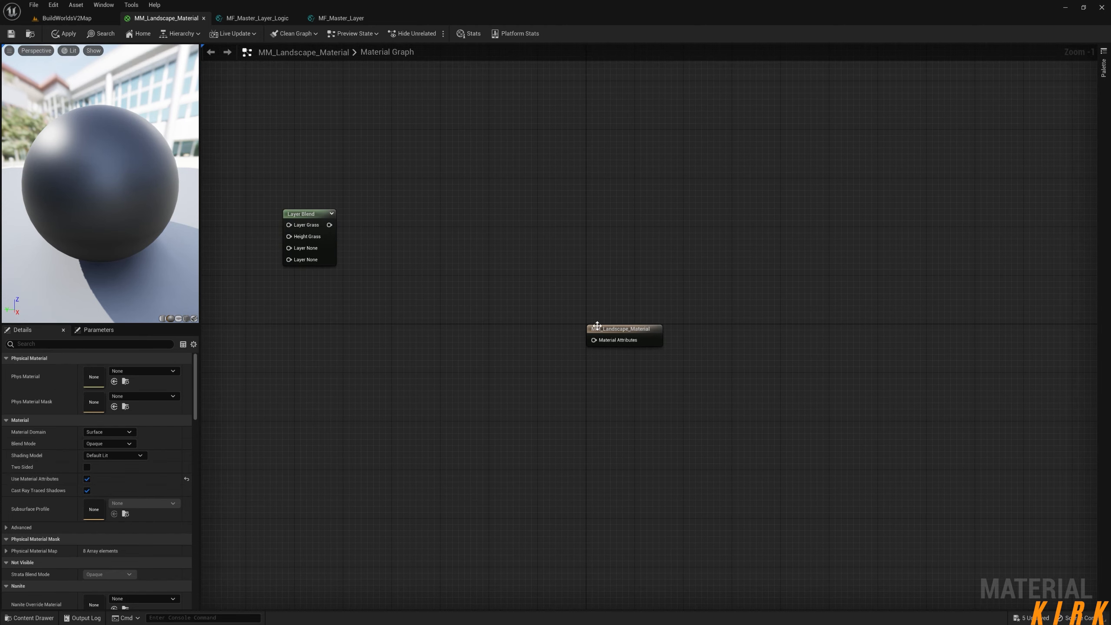
pyautogui.moveTo(329, 225); pyautogui.dragTo(598, 345)
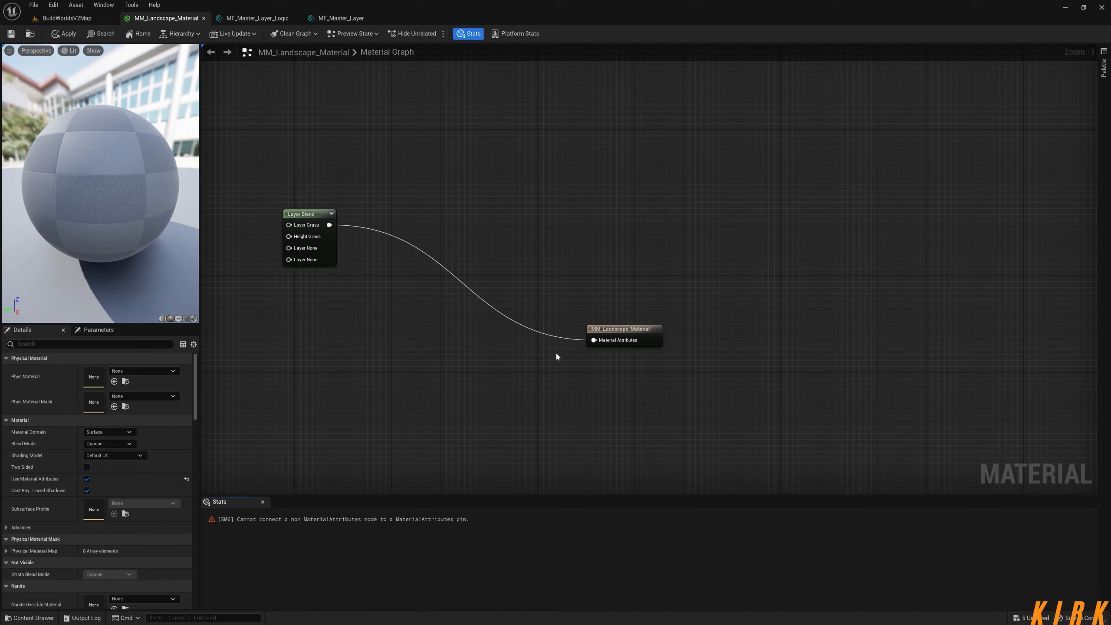
pyautogui.moveTo(556, 353); pyautogui.dragTo(549, 269, button='right')
pyautogui.moveTo(656, 178); pyautogui.dragTo(500, 375)
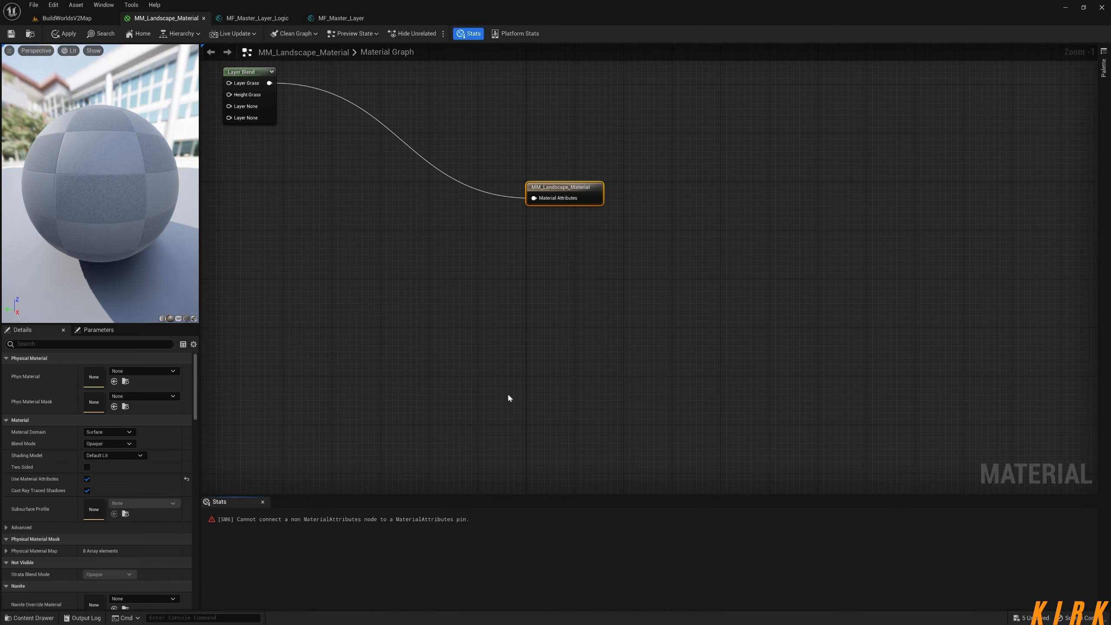
pyautogui.moveTo(464, 402); pyautogui.dragTo(535, 424, button='right')
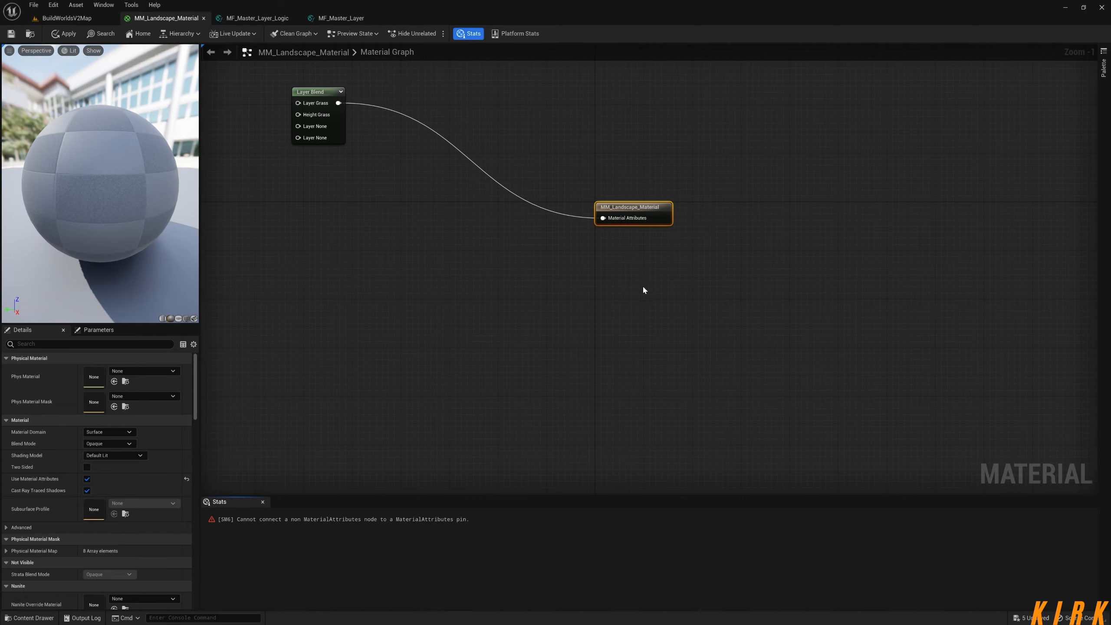
# Examine the SetMaterialAttributes node and its inputs in MF_Master_Layer_Logic, and return to MM_Landscape_Material
pyautogui.click(339, 18)
pyautogui.click(258, 18)
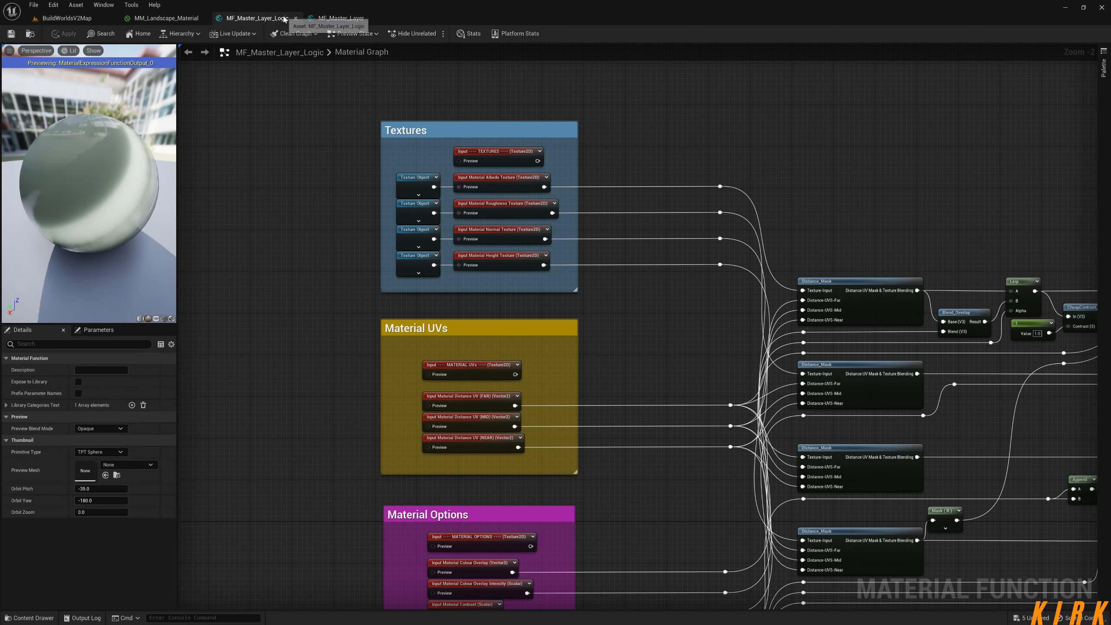
pyautogui.moveTo(966, 281); pyautogui.dragTo(452, 208, button='right')
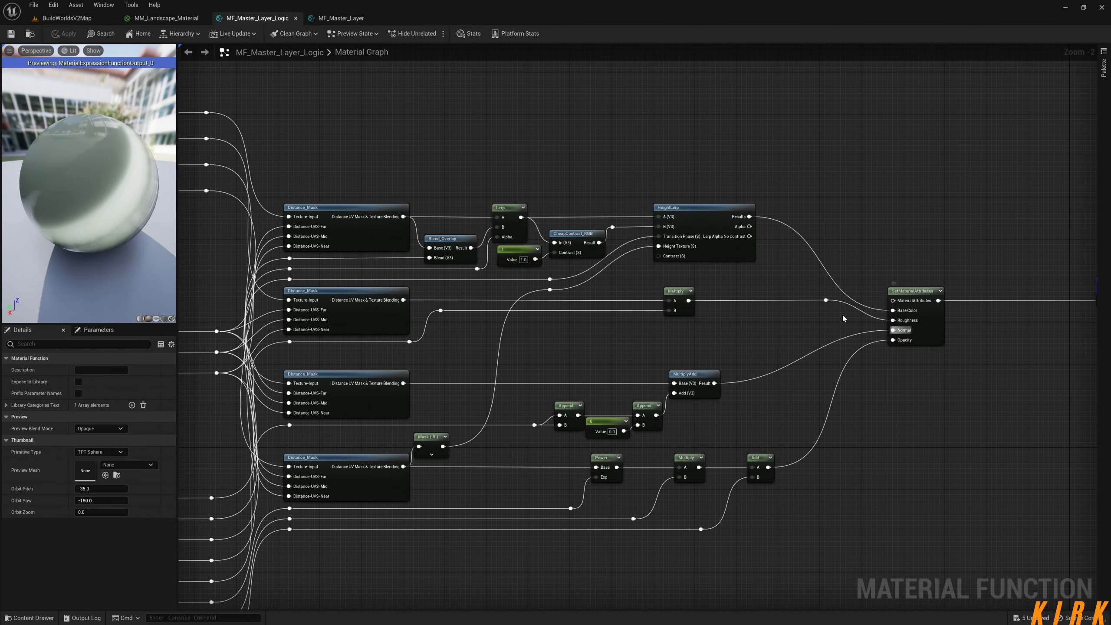
pyautogui.click(166, 18)
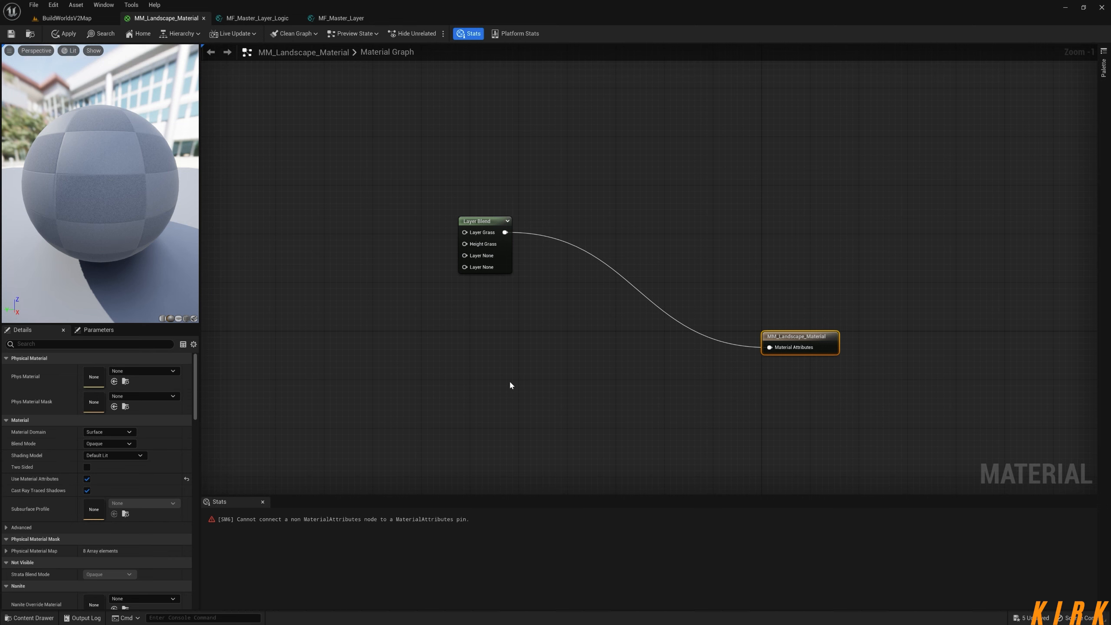
# Move the Layer Blend node closer to the MM_Landscape_Material output node
pyautogui.moveTo(496, 370); pyautogui.dragTo(545, 447, button='right')
pyautogui.moveTo(523, 297); pyautogui.dragTo(559, 363)
pyautogui.moveTo(437, 389); pyautogui.dragTo(520, 302, button='right')
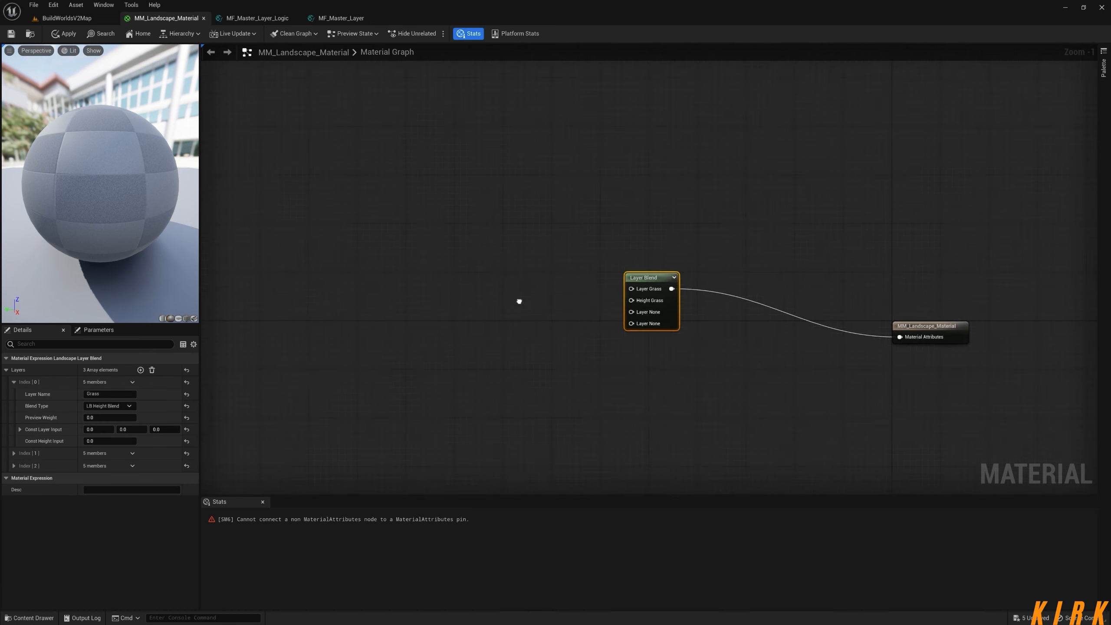
pyautogui.scroll(-6, 519, 301)
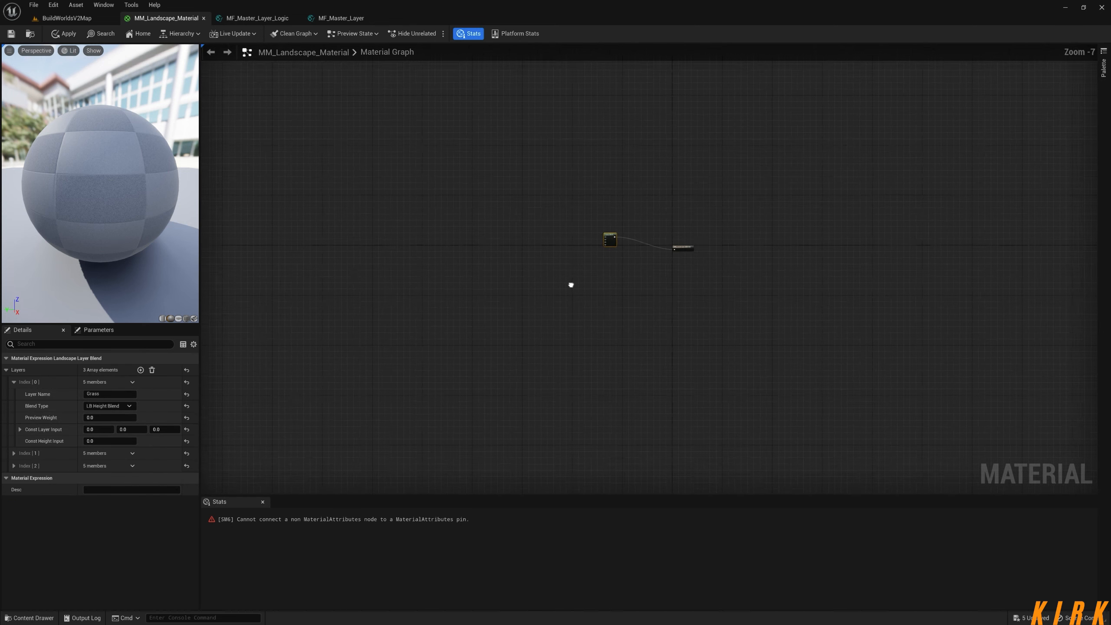
pyautogui.scroll(7, 547, 258)
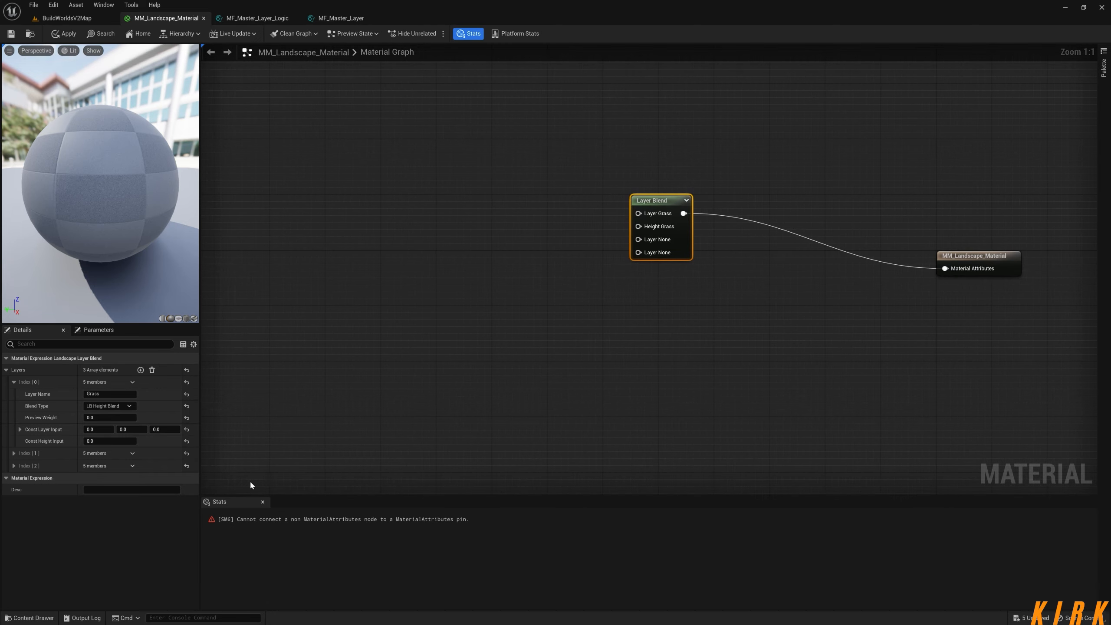
# Add MF_Master_Layer from the Landscape-Shader/Layers/Master folder and connect its Material and Height outputs to Layer Grass and Height Grass
pyautogui.click(31, 618)
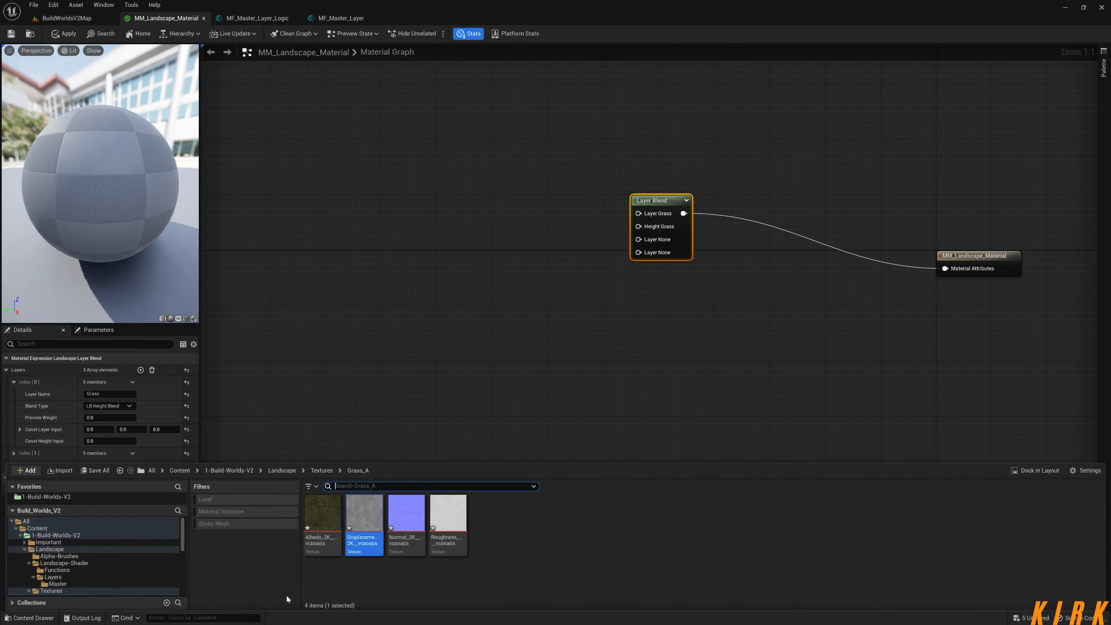
pyautogui.click(279, 472)
pyautogui.doubleClick(364, 512)
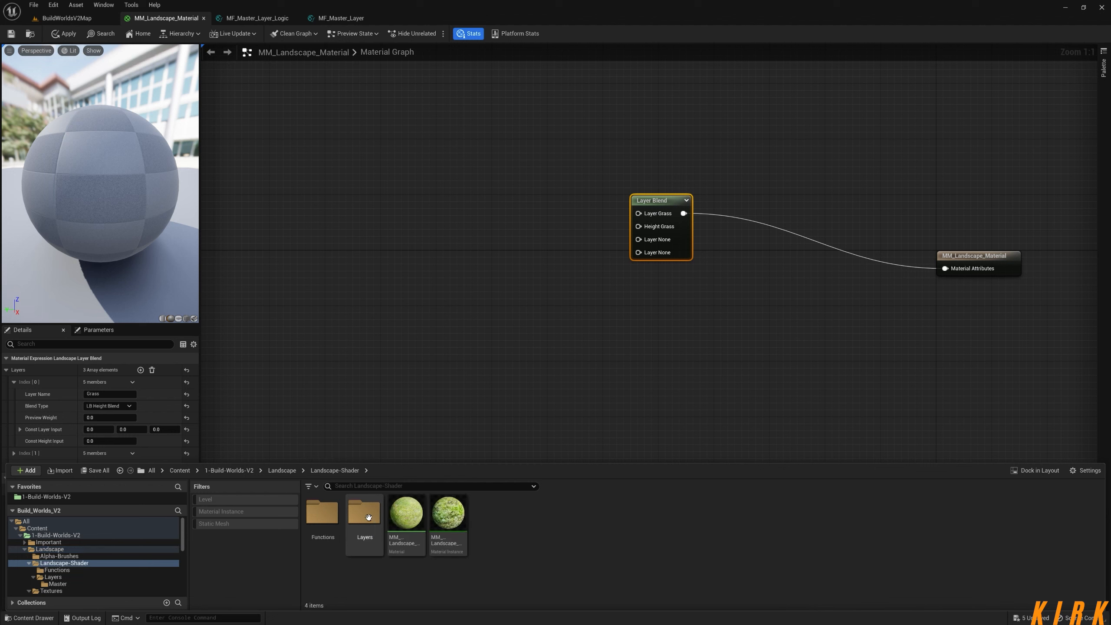
pyautogui.doubleClick(366, 517)
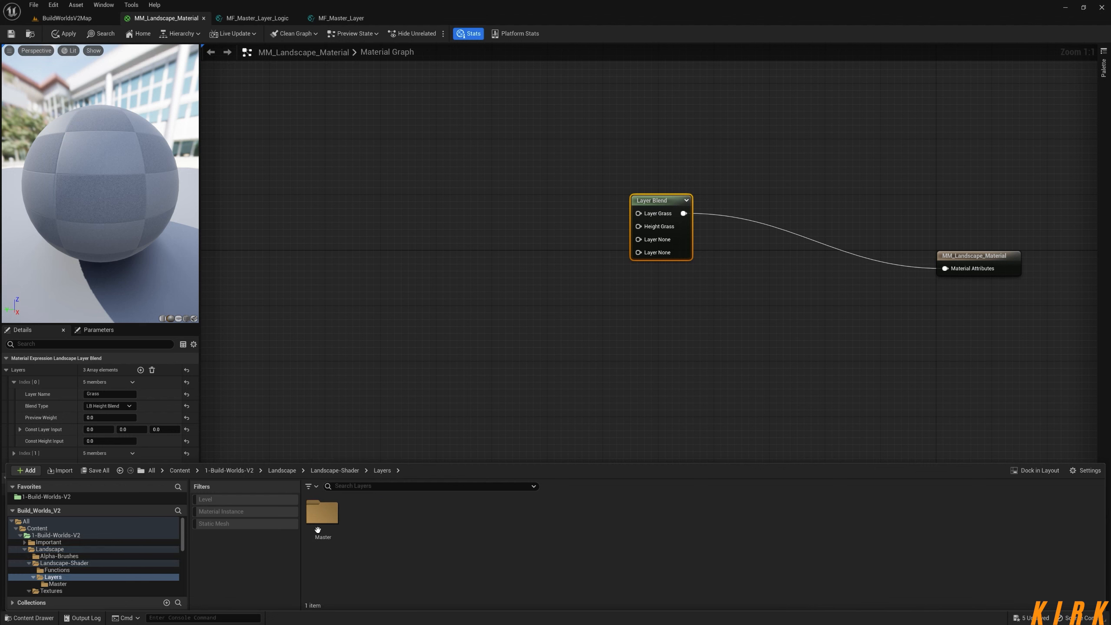
pyautogui.doubleClick(321, 513)
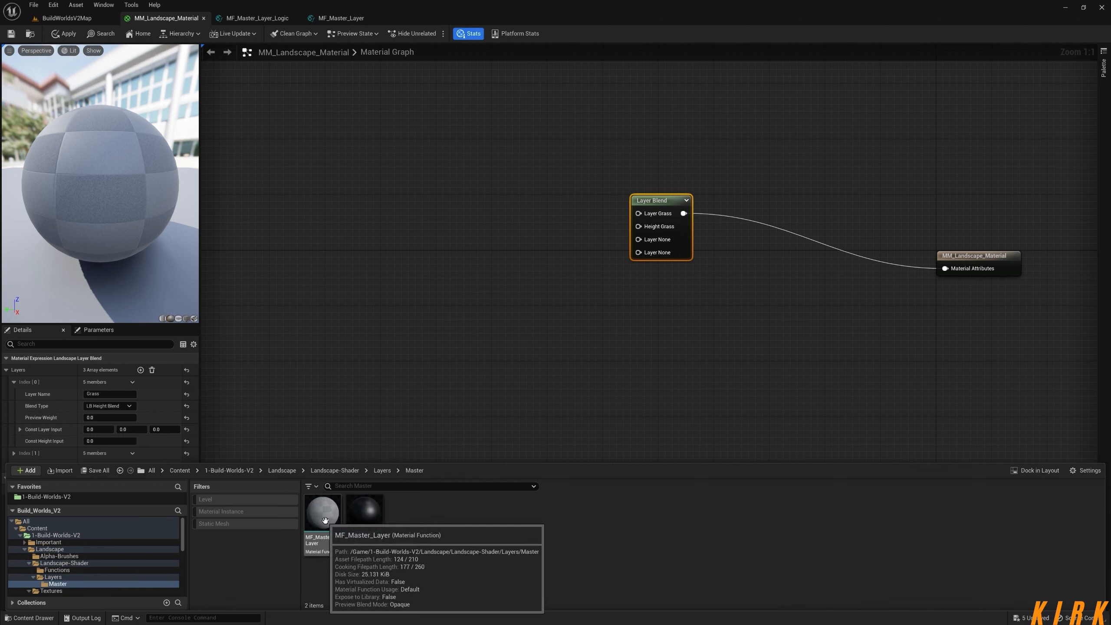
pyautogui.moveTo(325, 520); pyautogui.dragTo(638, 213)
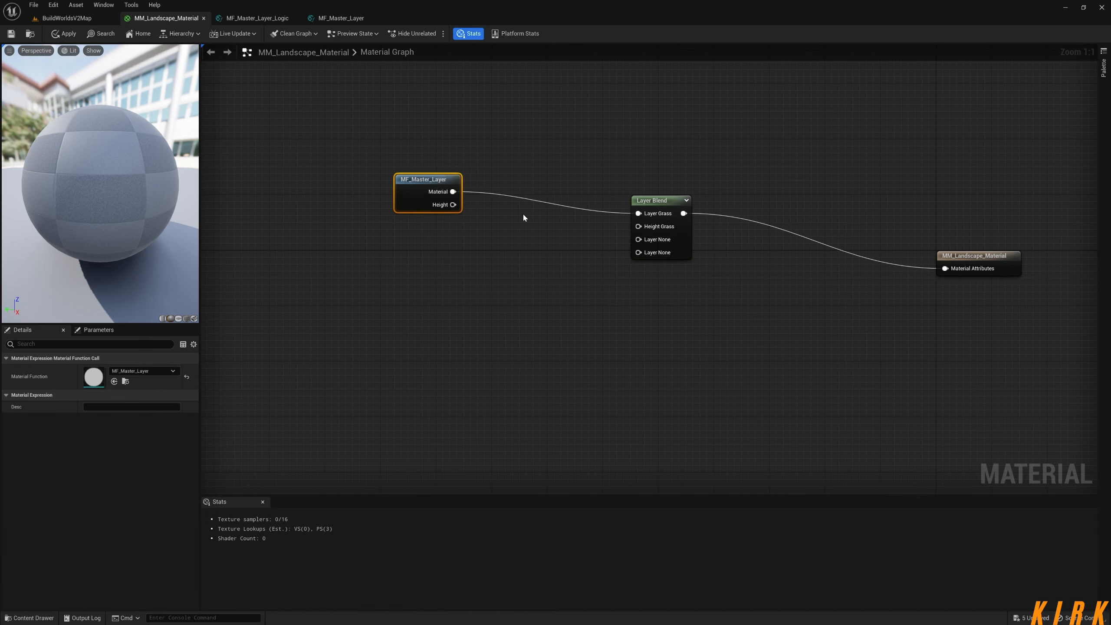
pyautogui.moveTo(453, 204); pyautogui.dragTo(638, 226)
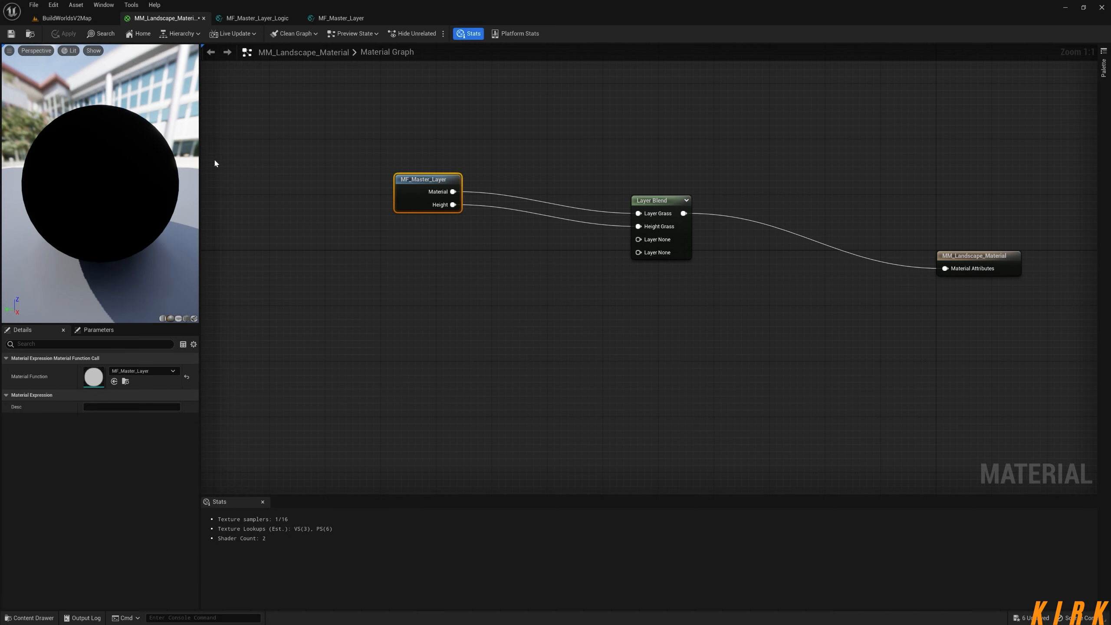
# Save MM_Landscape_Material and all remaining unsaved assets, including the four 2K textures and Distance_Mask
pyautogui.click(91, 18)
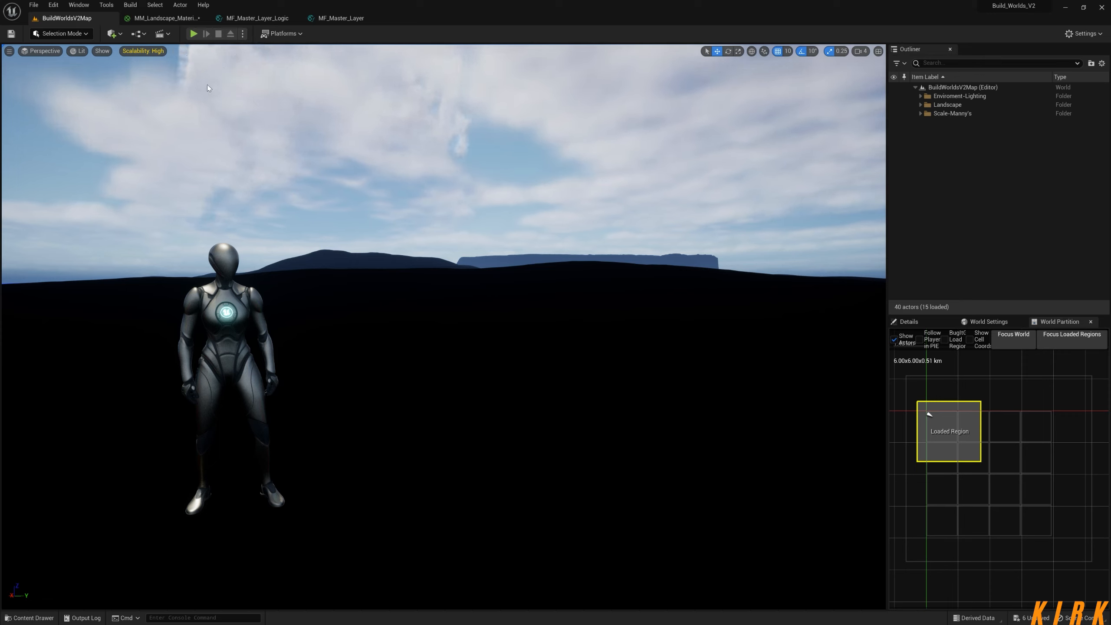
pyautogui.click(166, 17)
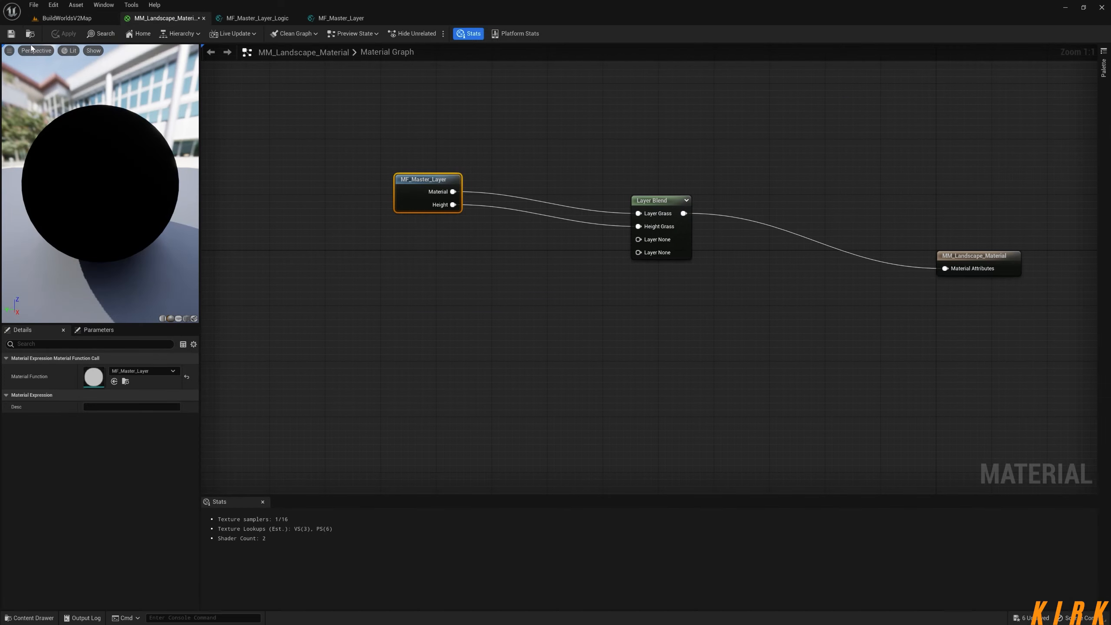
pyautogui.click(11, 34)
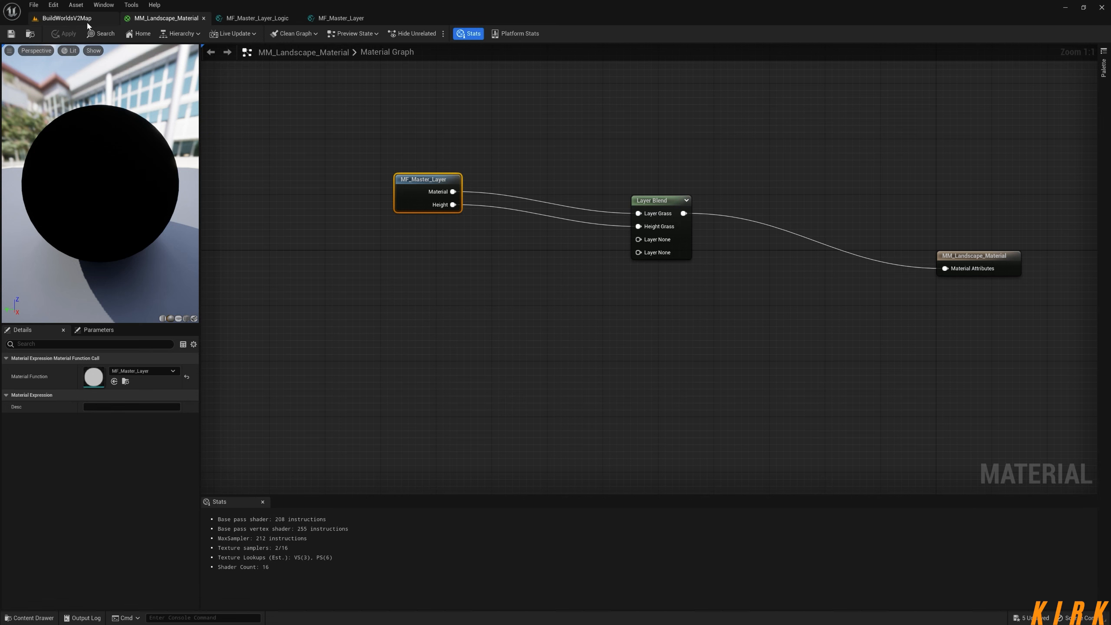
pyautogui.click(87, 21)
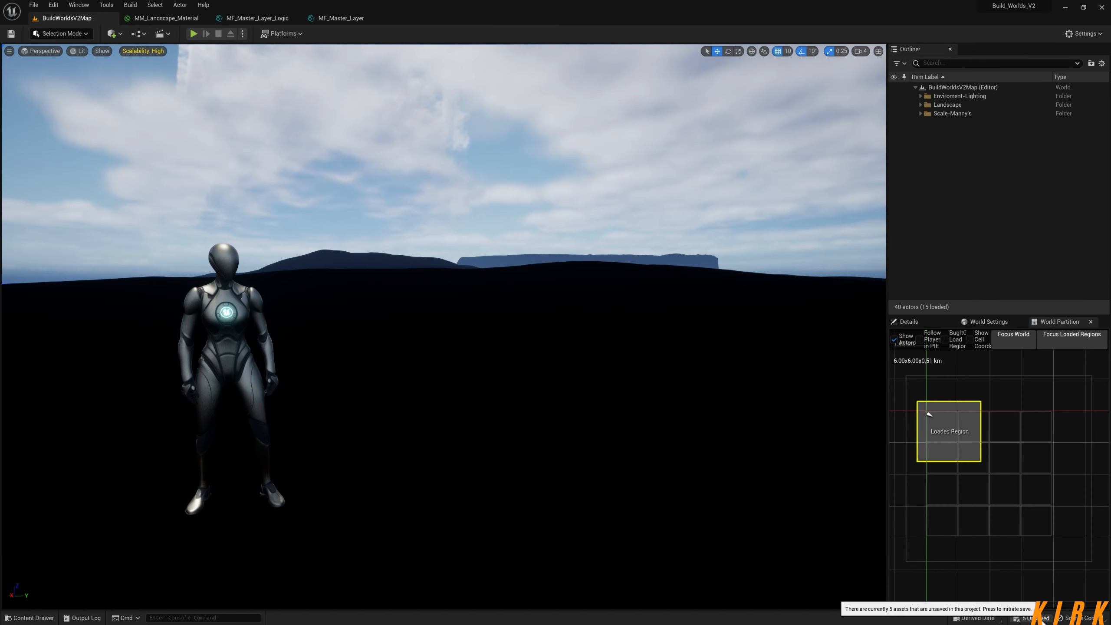
pyautogui.click(1024, 614)
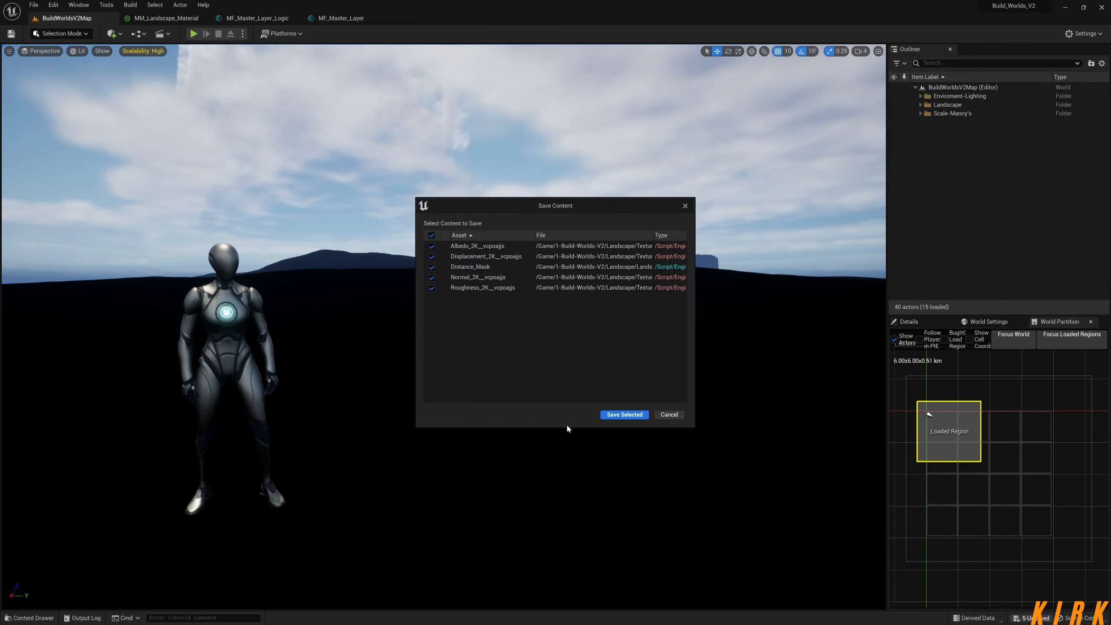
pyautogui.click(625, 415)
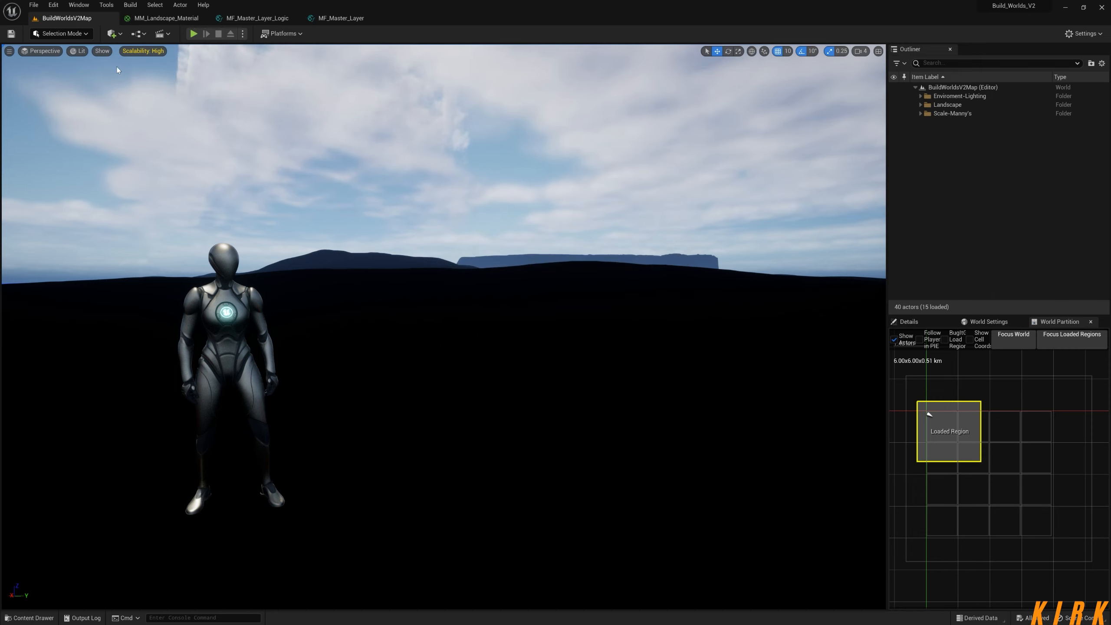
# Load the Reset-Map level from the recent levels
pyautogui.click(32, 6)
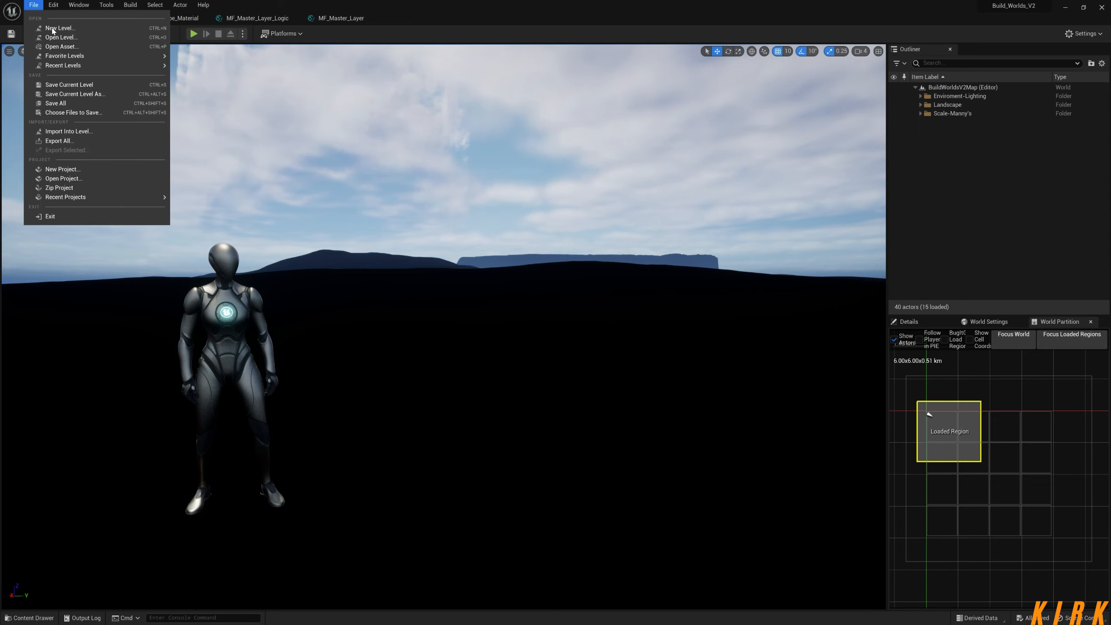
pyautogui.moveTo(162, 66)
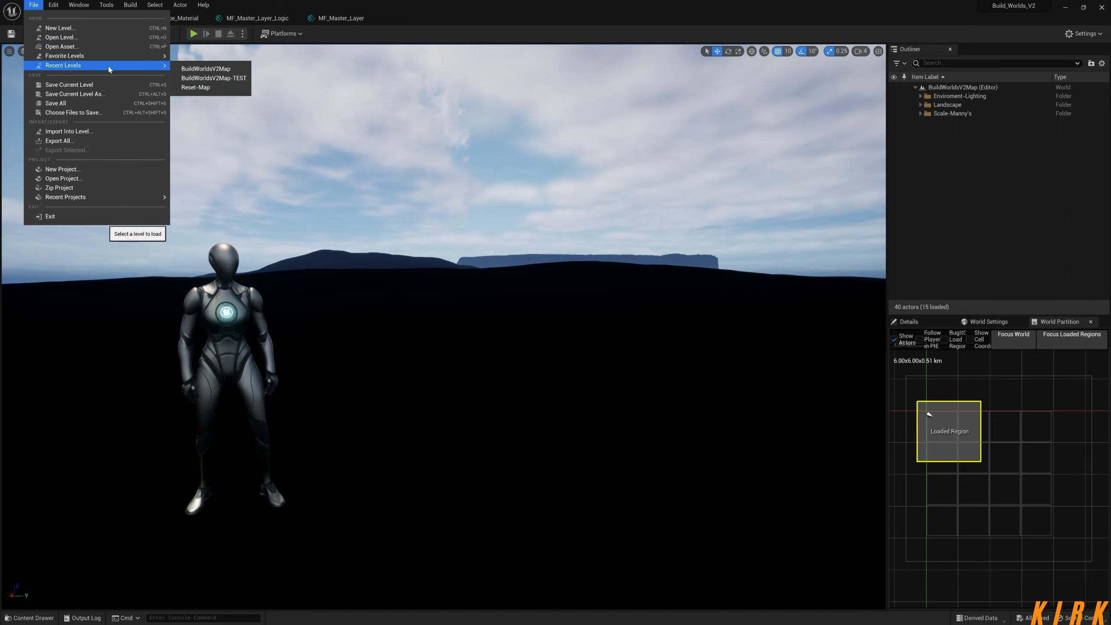
pyautogui.click(212, 89)
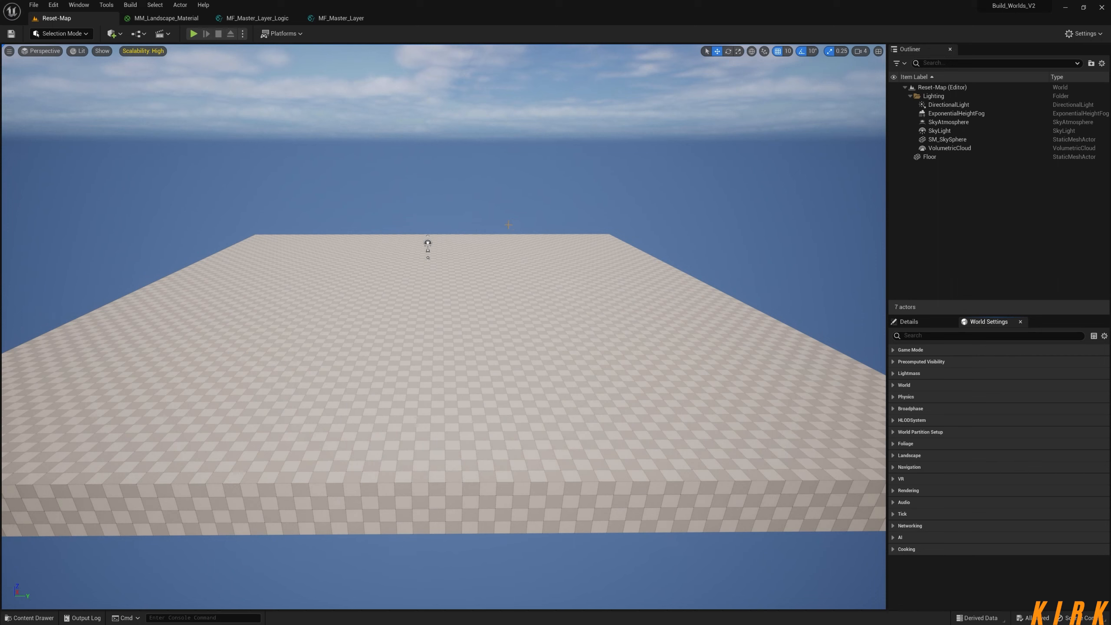
# Reload the BuildWorldsV2Map level and close the Message Log
pyautogui.click(32, 6)
pyautogui.moveTo(52, 6)
pyautogui.moveTo(92, 66)
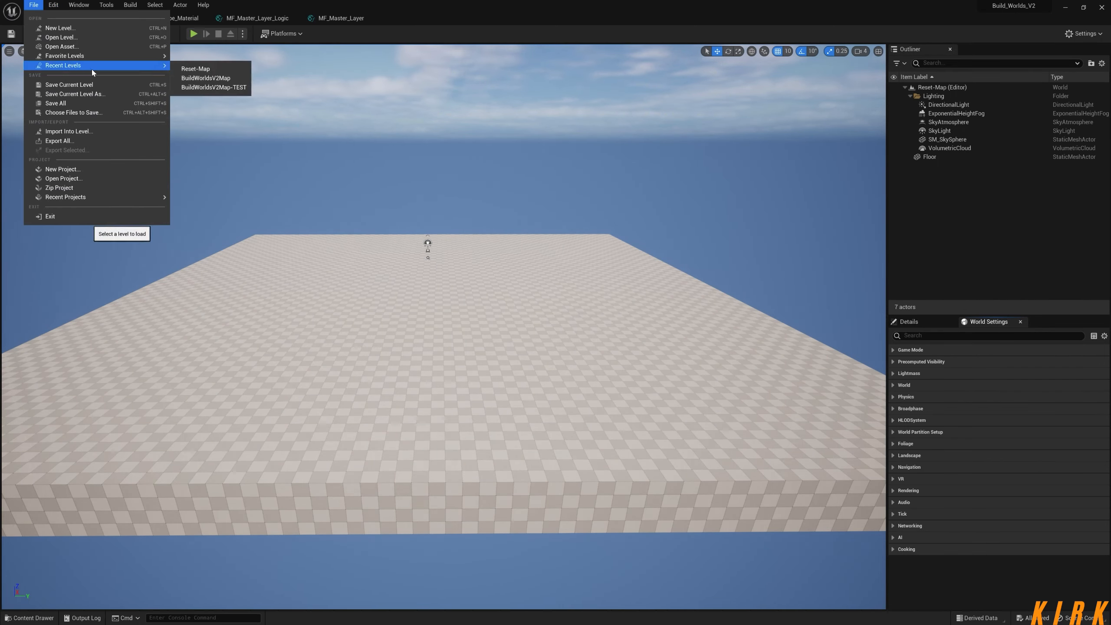
pyautogui.click(229, 79)
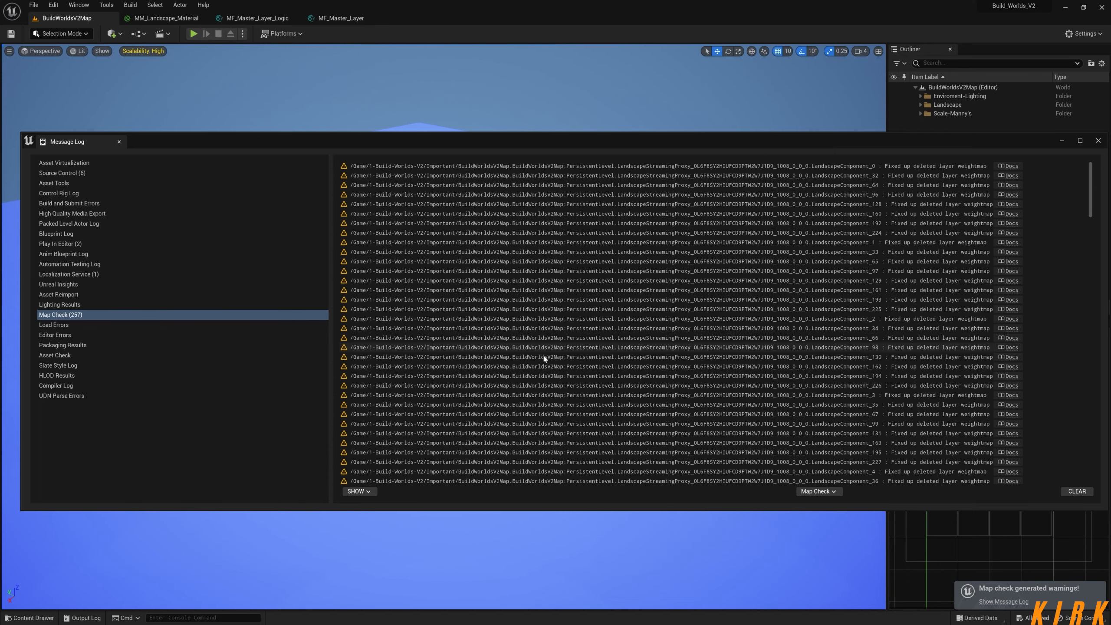
pyautogui.click(1098, 142)
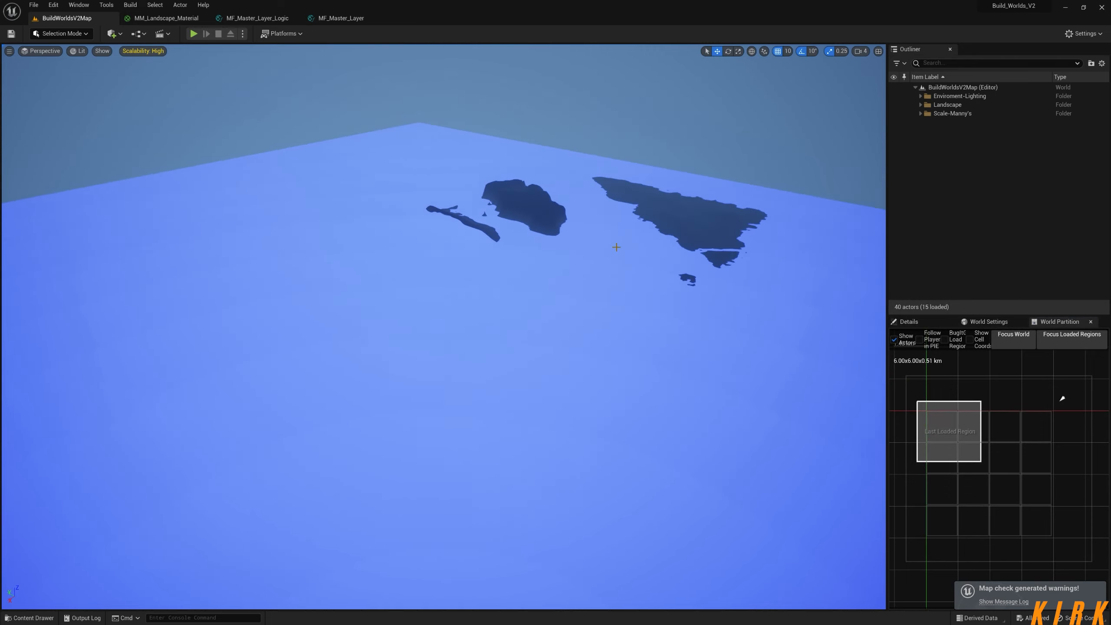
# Raise the viewport camera speed to 8 and fly to the dark landmass in the landscape
pyautogui.moveTo(616, 248); pyautogui.dragTo(699, 227, button='right')
pyautogui.press('w')
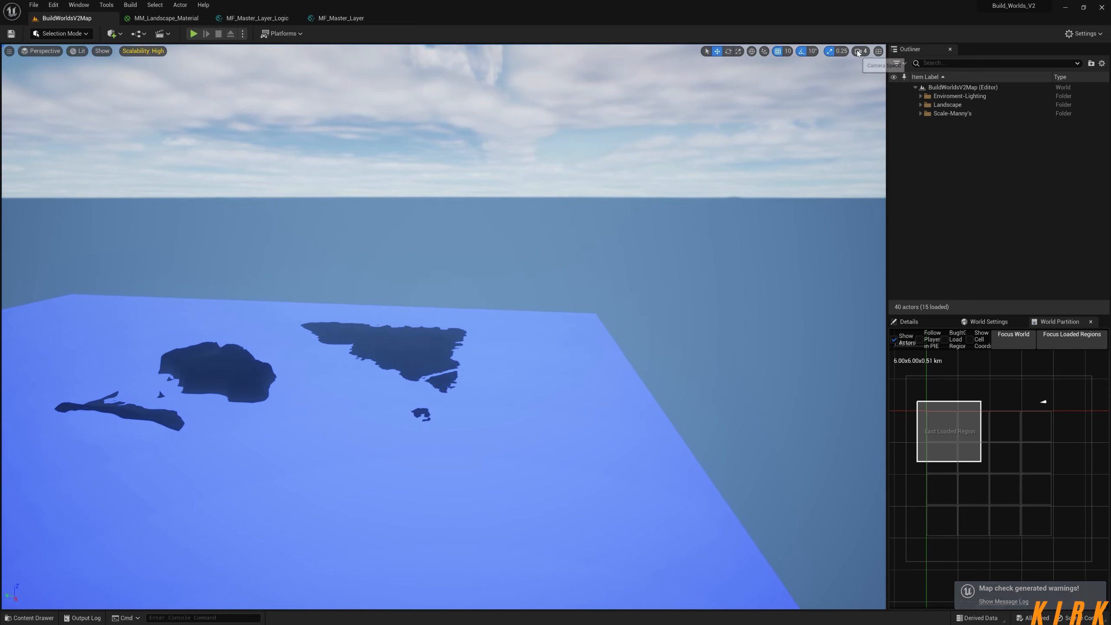
pyautogui.click(858, 52)
pyautogui.moveTo(887, 70); pyautogui.dragTo(927, 71)
pyautogui.moveTo(718, 201); pyautogui.dragTo(703, 211, button='right')
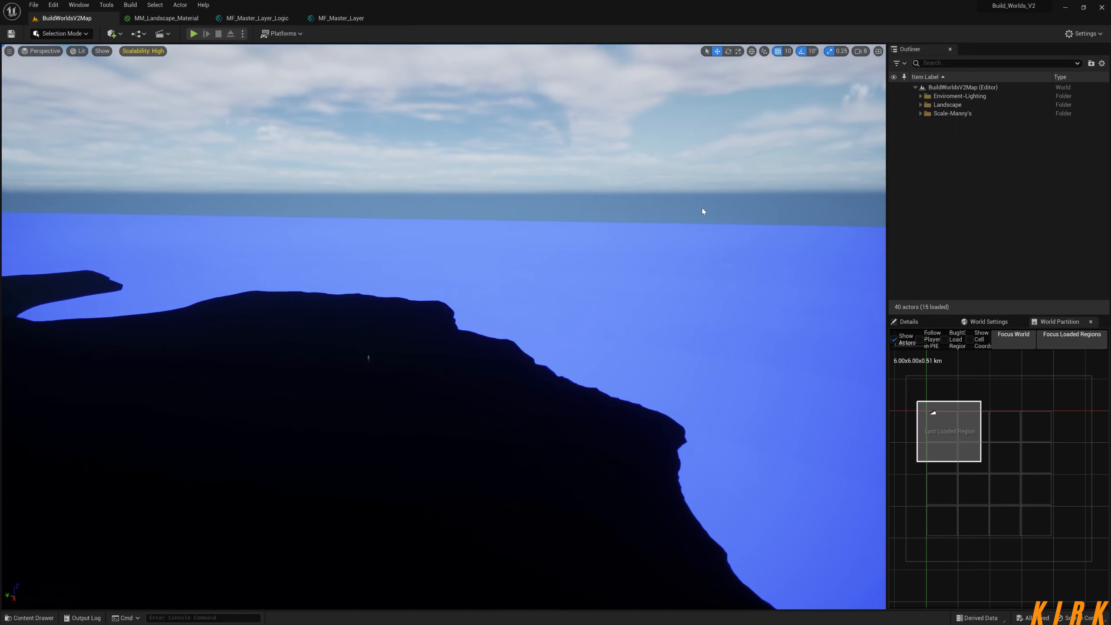
# Select the ABP_Manny mannequin on the landscape and frame it against the surrounding terrain
pyautogui.click(368, 359)
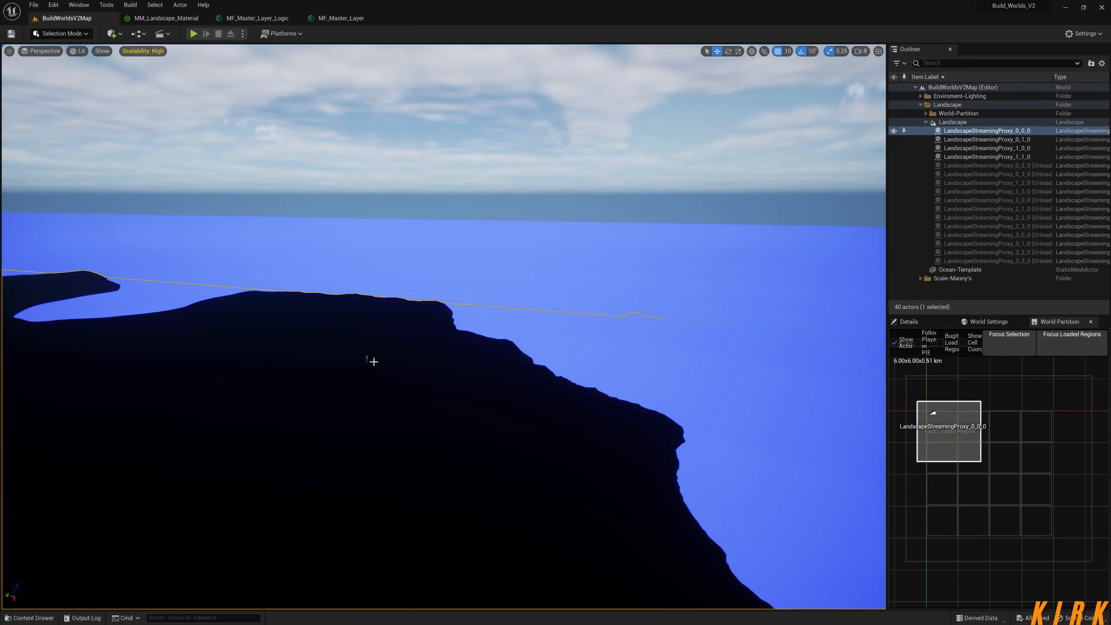
pyautogui.click(369, 359)
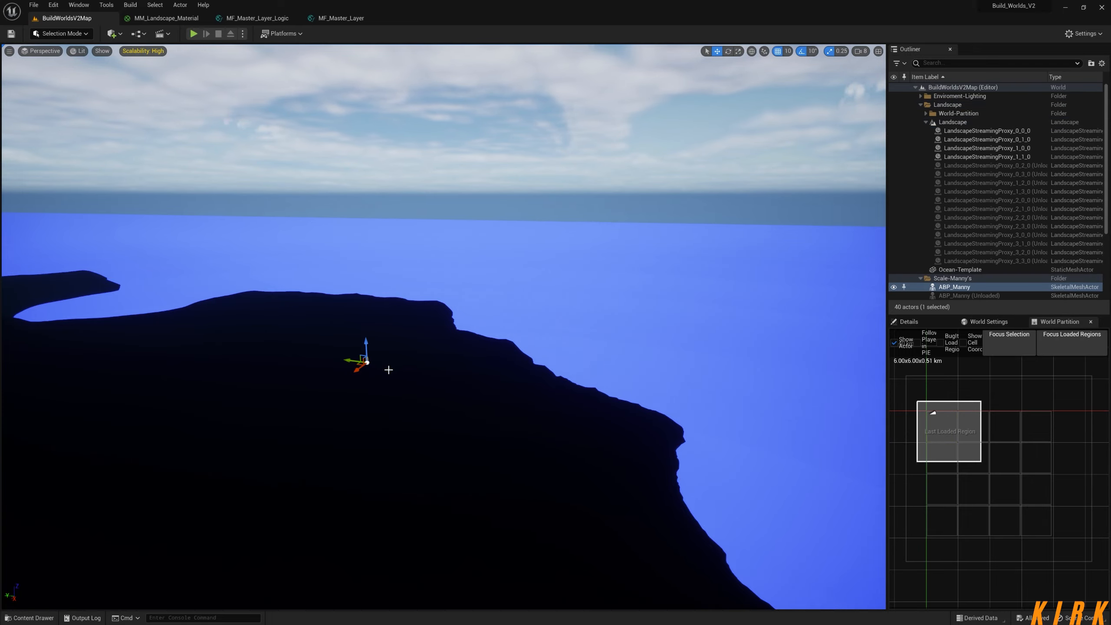
pyautogui.press('f')
pyautogui.keyDown('alt'); pyautogui.moveTo(554, 342); pyautogui.dragTo(641, 327); pyautogui.keyUp('alt')
pyautogui.scroll(-5, 650, 321)
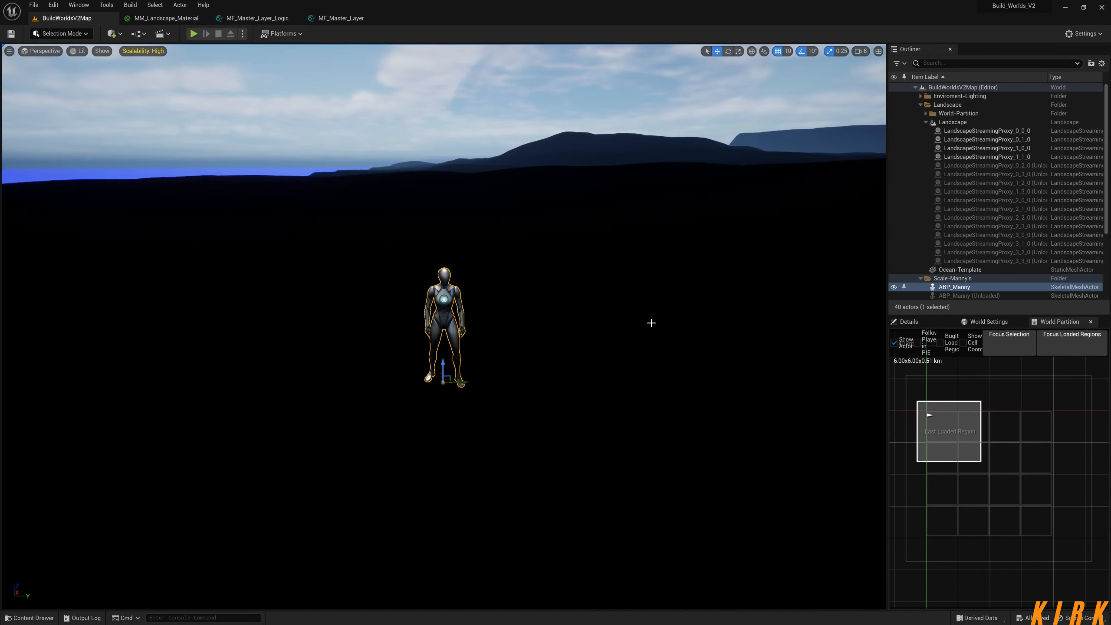
# Collapse the Landscape and Scale-Manny's folders in the scene hierarchy and clear the selection
pyautogui.click(925, 122)
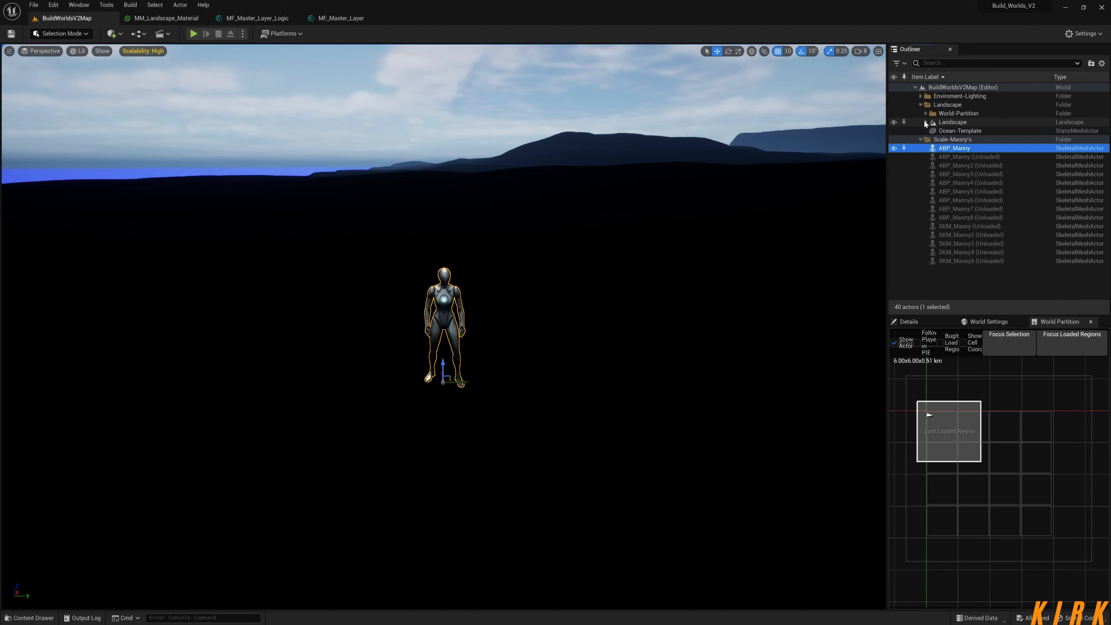
pyautogui.click(920, 104)
pyautogui.click(985, 251)
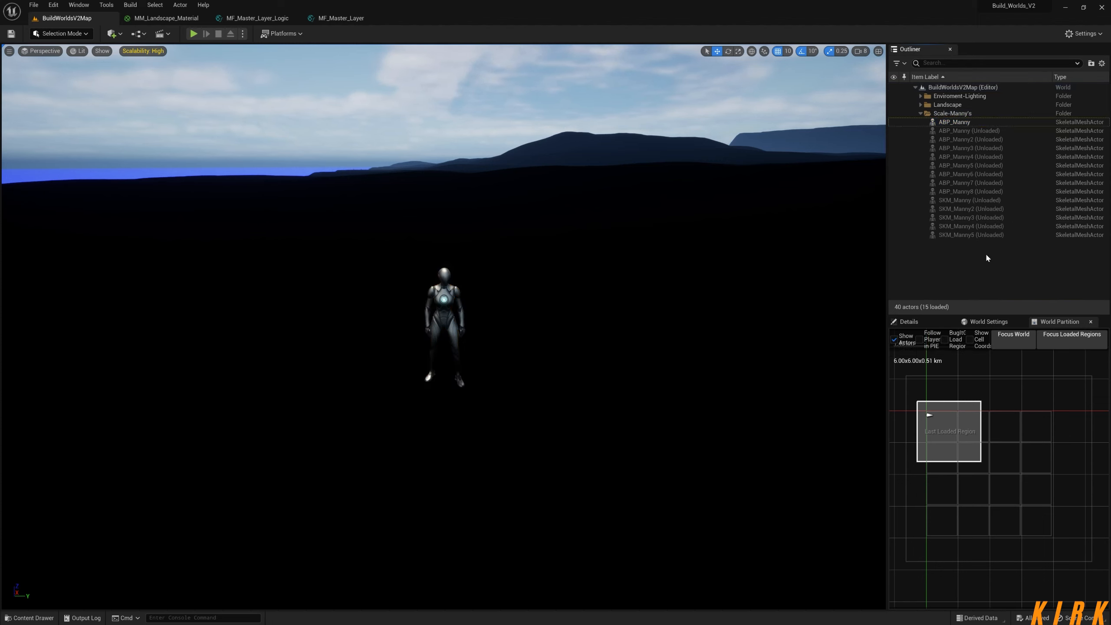
pyautogui.click(921, 114)
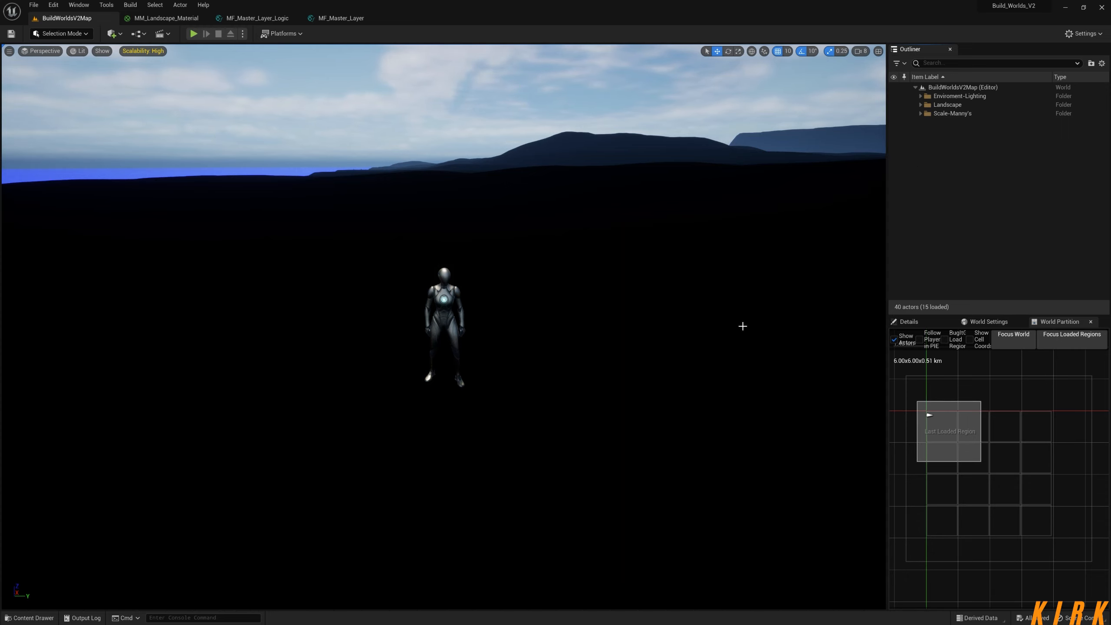
# In Landscape paint mode, create a weight-blended layer info for Grass and save it as Grass_LayerInfo in BuildWorldsV2Map_sharedassets
pyautogui.click(83, 34)
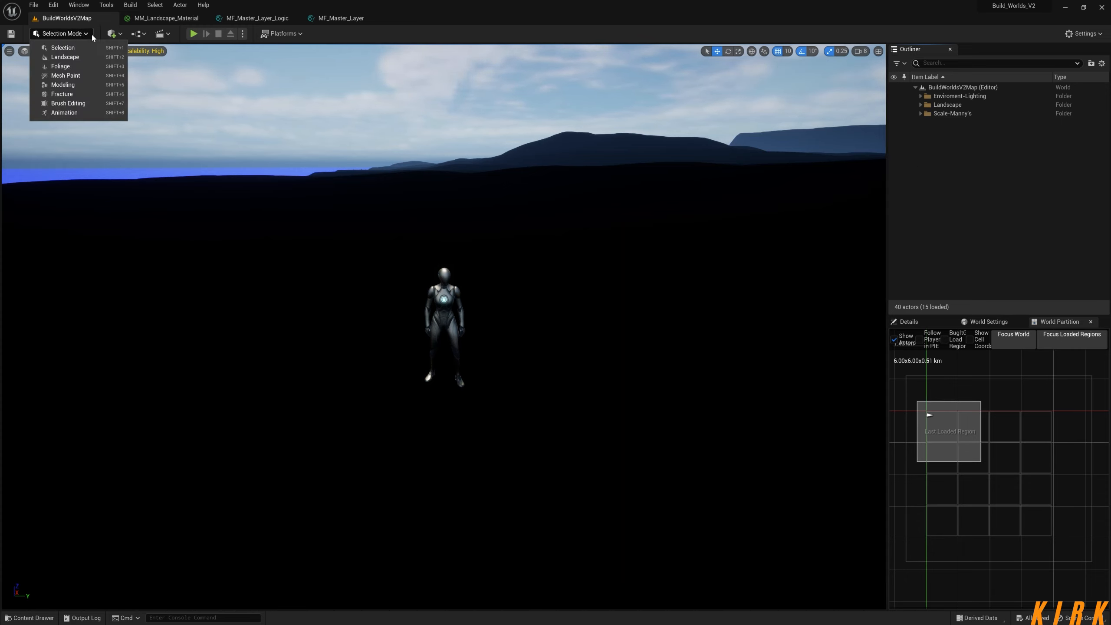
pyautogui.click(66, 58)
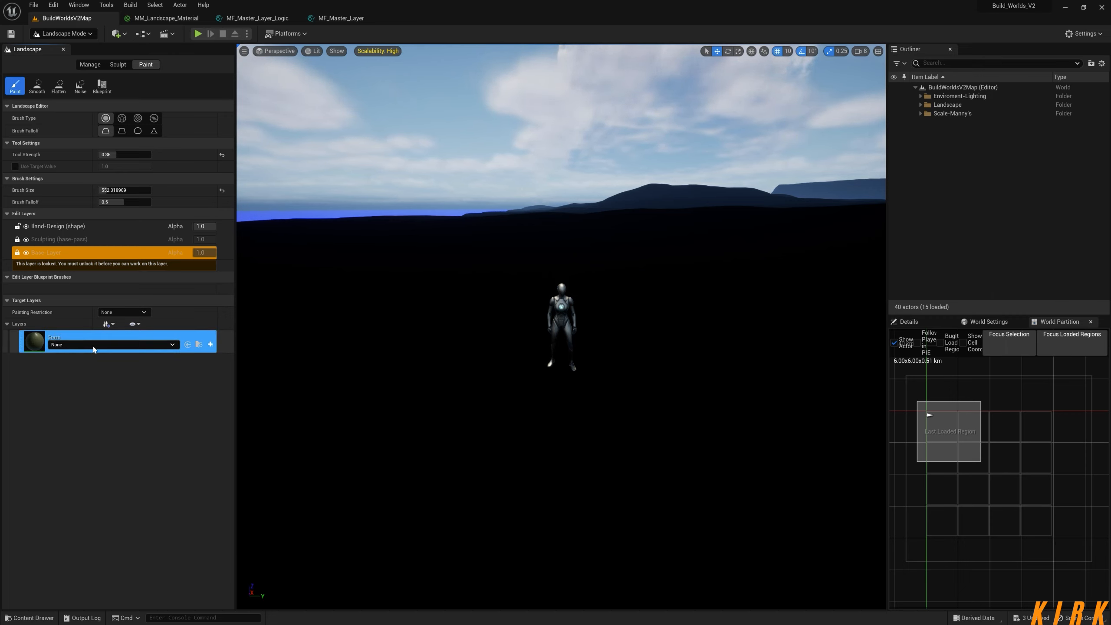
pyautogui.click(171, 346)
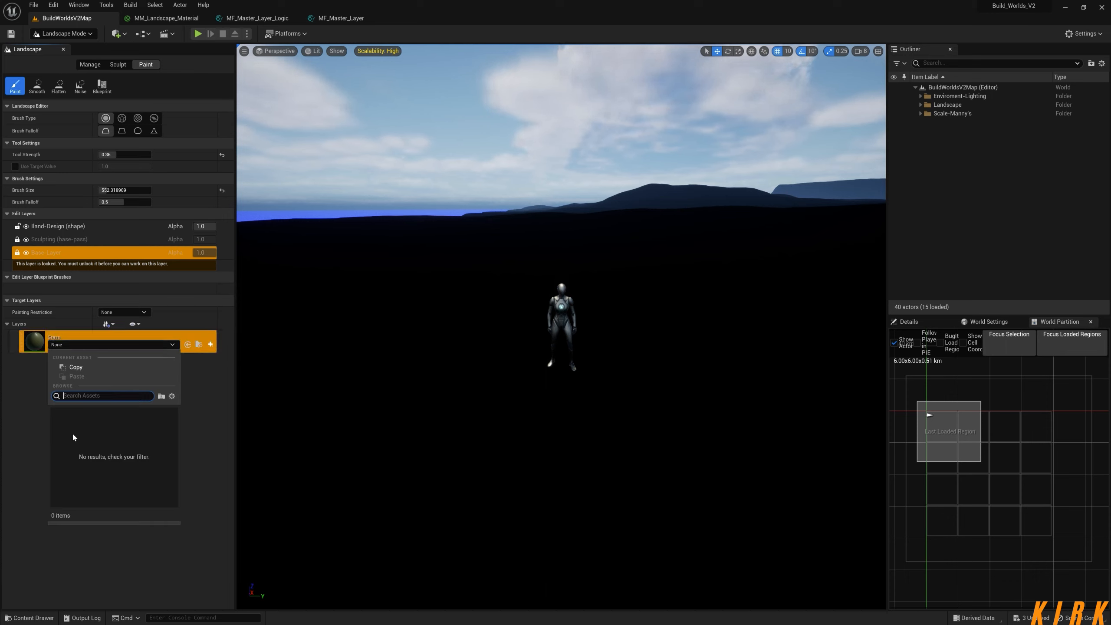
pyautogui.click(207, 407)
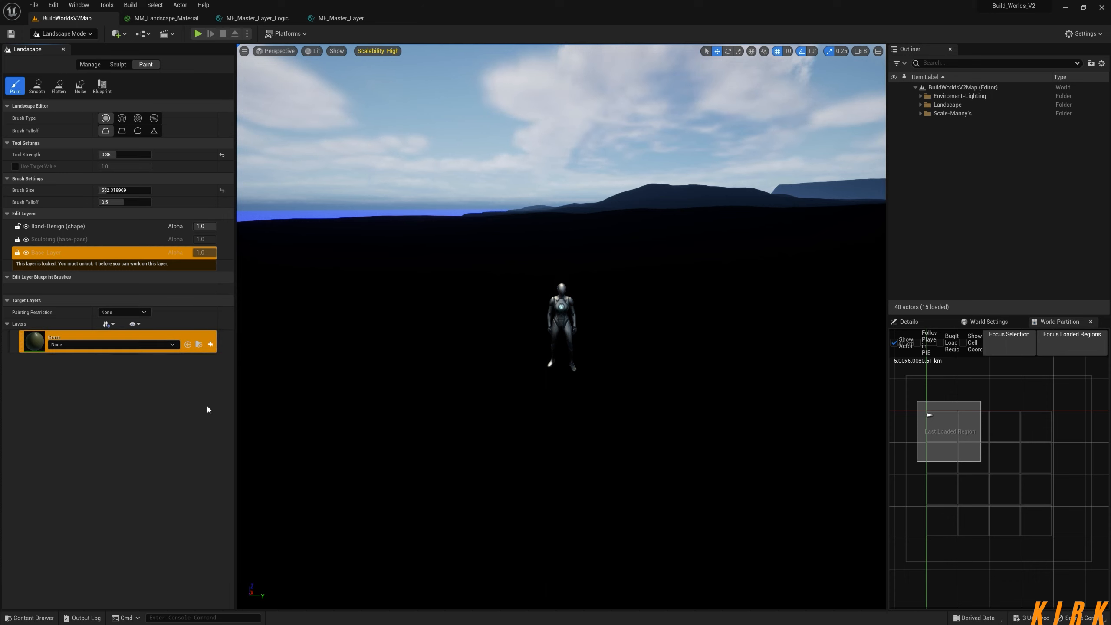
pyautogui.click(211, 345)
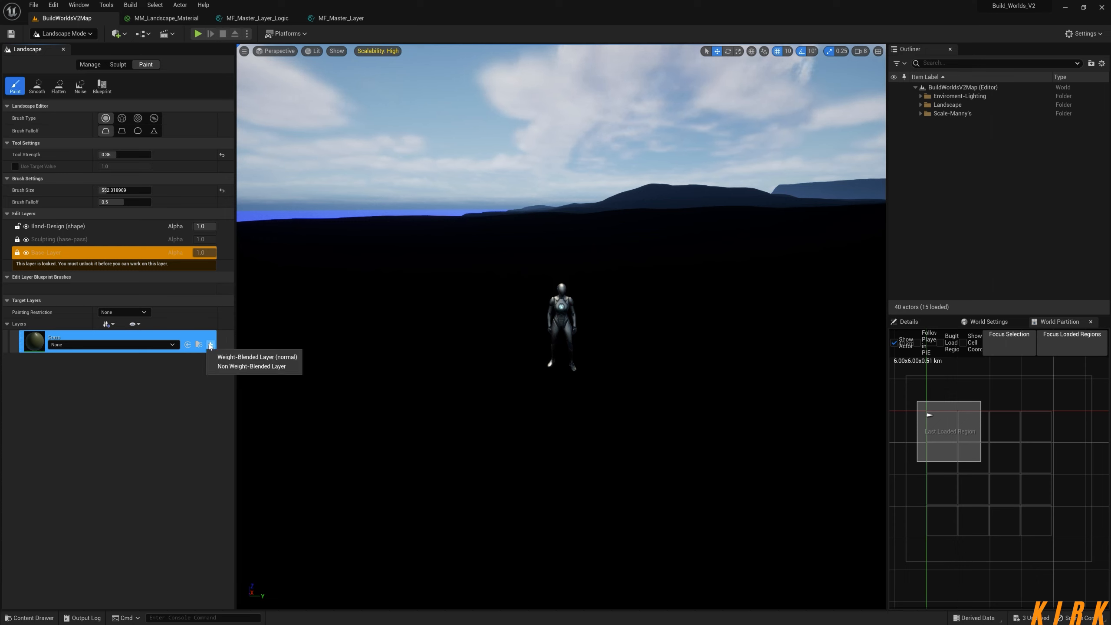
pyautogui.click(251, 358)
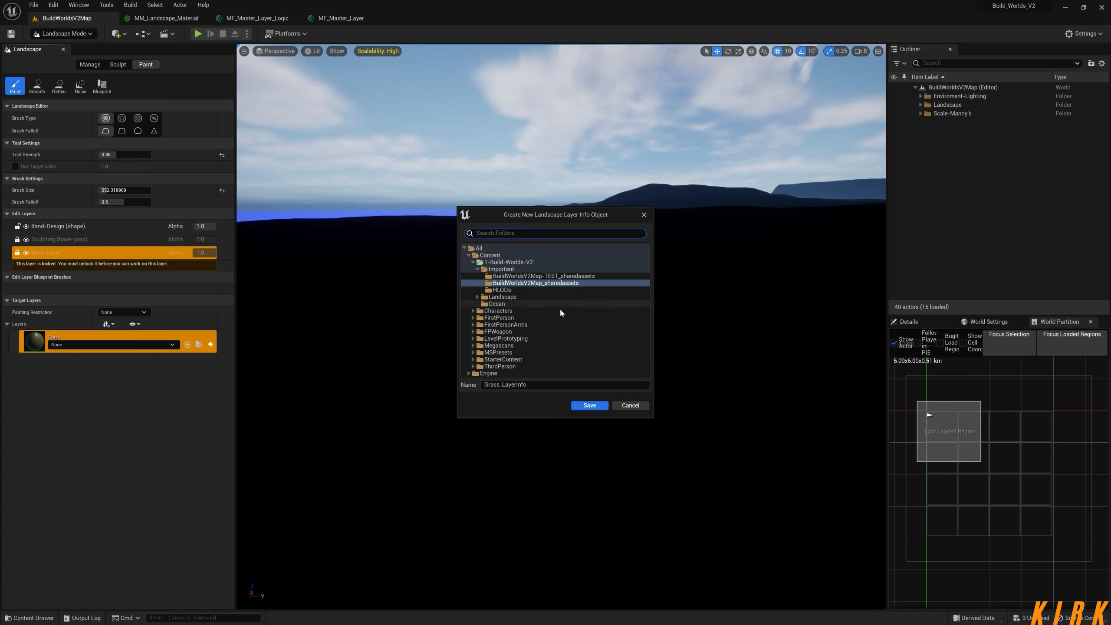
pyautogui.click(591, 405)
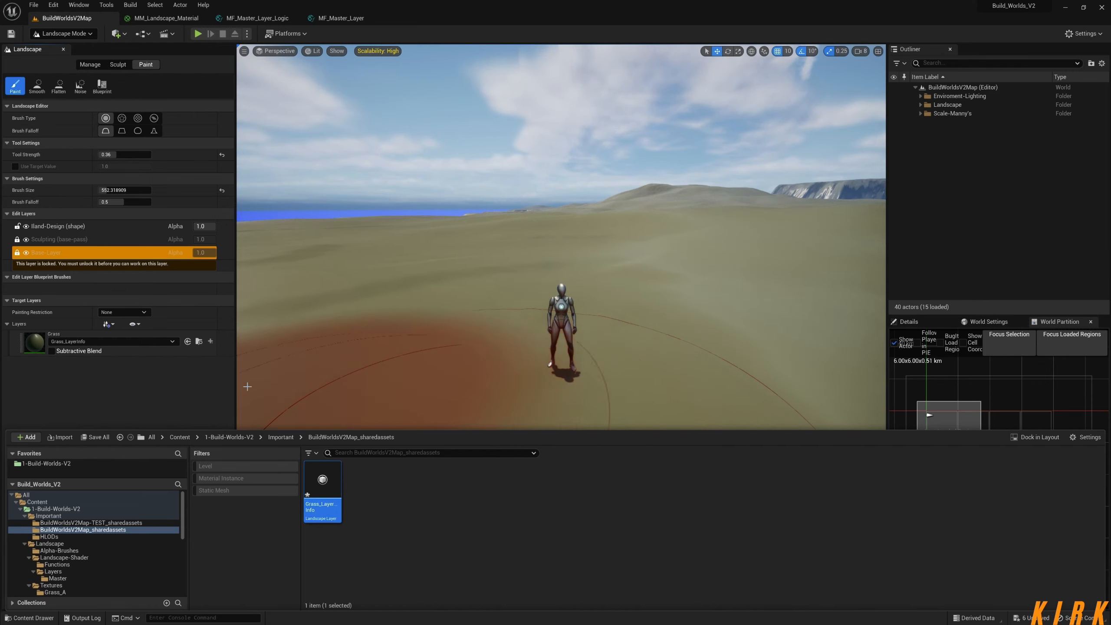
pyautogui.click(128, 389)
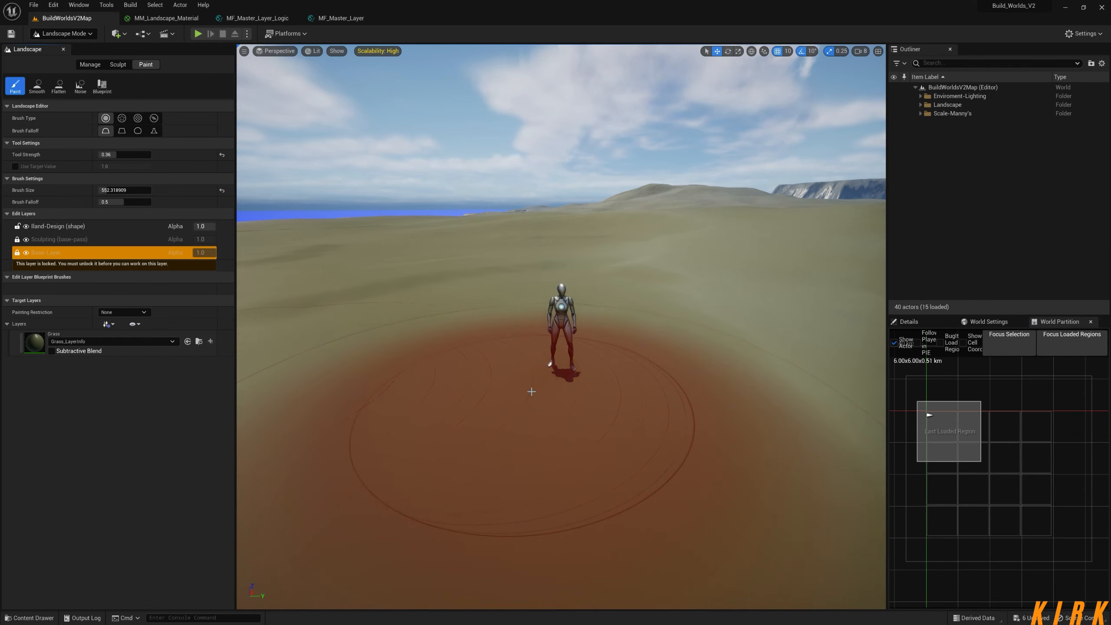
# Examine the grass material on the terrain from afar and beside the mannequin, reducing the camera speed to 4
pyautogui.press('w')
pyautogui.moveTo(531, 390)
pyautogui.mouseDown(button='right')
pyautogui.moveTo(638, 389)
pyautogui.moveTo(612, 394)
pyautogui.moveTo(610, 355)
pyautogui.mouseUp(button='right')
pyautogui.press('s')
pyautogui.press('w')
pyautogui.press('s')
pyautogui.moveTo(561, 326)
pyautogui.mouseDown(button='right')
pyautogui.moveTo(619, 339)
pyautogui.moveTo(564, 329)
pyautogui.mouseUp(button='right')
pyautogui.press('w')
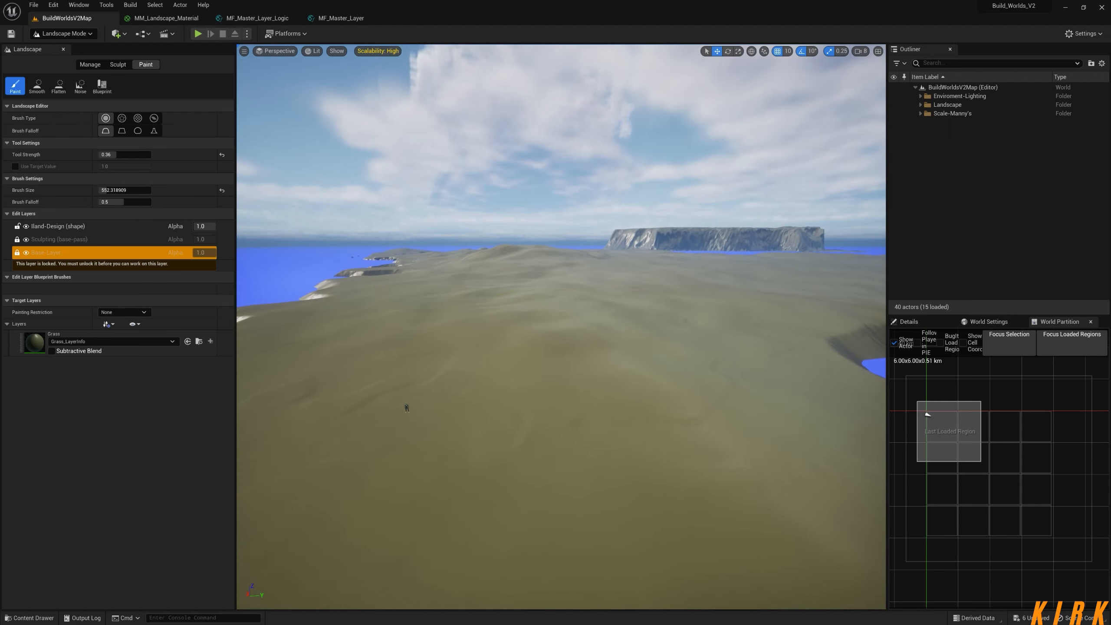
pyautogui.click(869, 51)
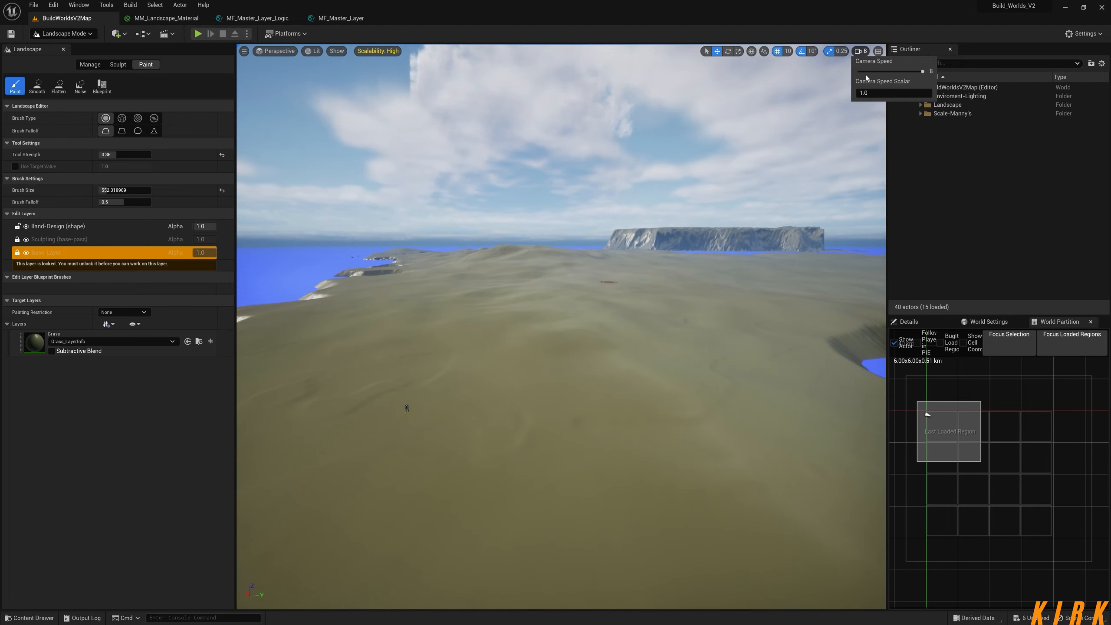
pyautogui.moveTo(634, 280)
pyautogui.mouseDown(button='right')
pyautogui.moveTo(595, 299)
pyautogui.moveTo(615, 289)
pyautogui.moveTo(633, 299)
pyautogui.moveTo(611, 308)
pyautogui.moveTo(650, 304)
pyautogui.moveTo(641, 281)
pyautogui.mouseUp(button='right')
pyautogui.press('w')
pyautogui.press('w')
pyautogui.press('s')
pyautogui.press('w')
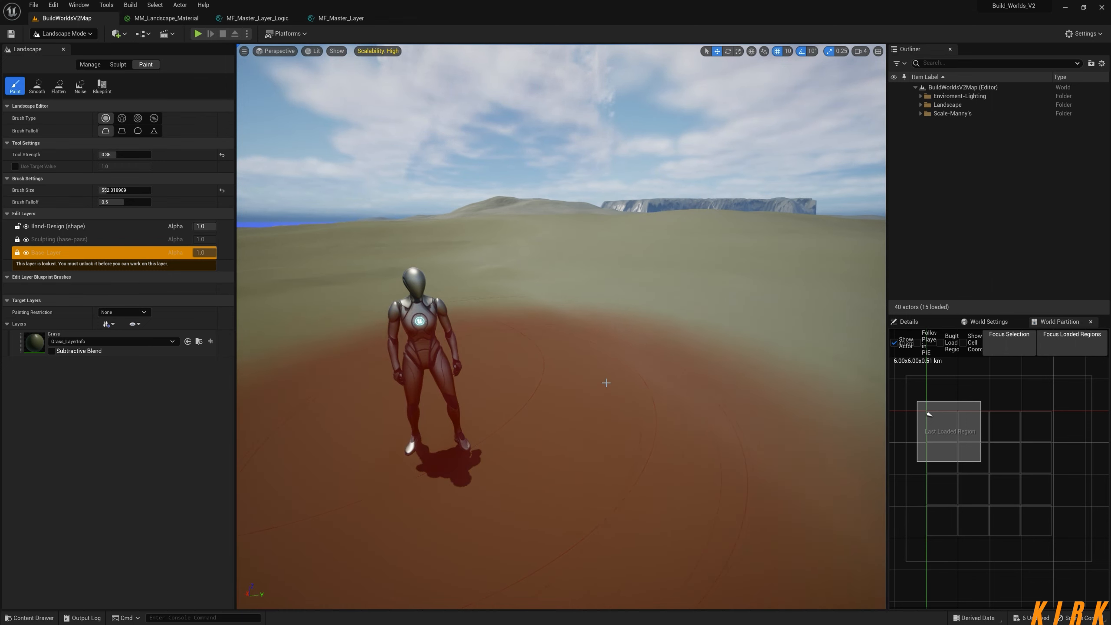
# Return to Selection mode and open MM_Landscape_Material_Inst from the Landscape/Landscape-Shader folder
pyautogui.click(92, 34)
pyautogui.click(88, 44)
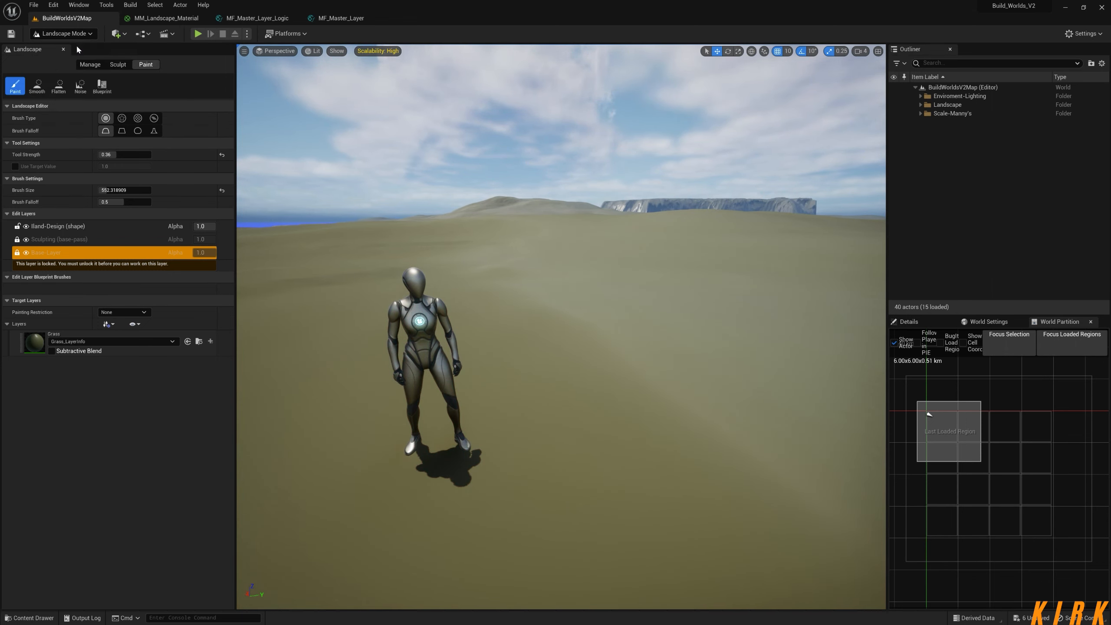
pyautogui.click(27, 618)
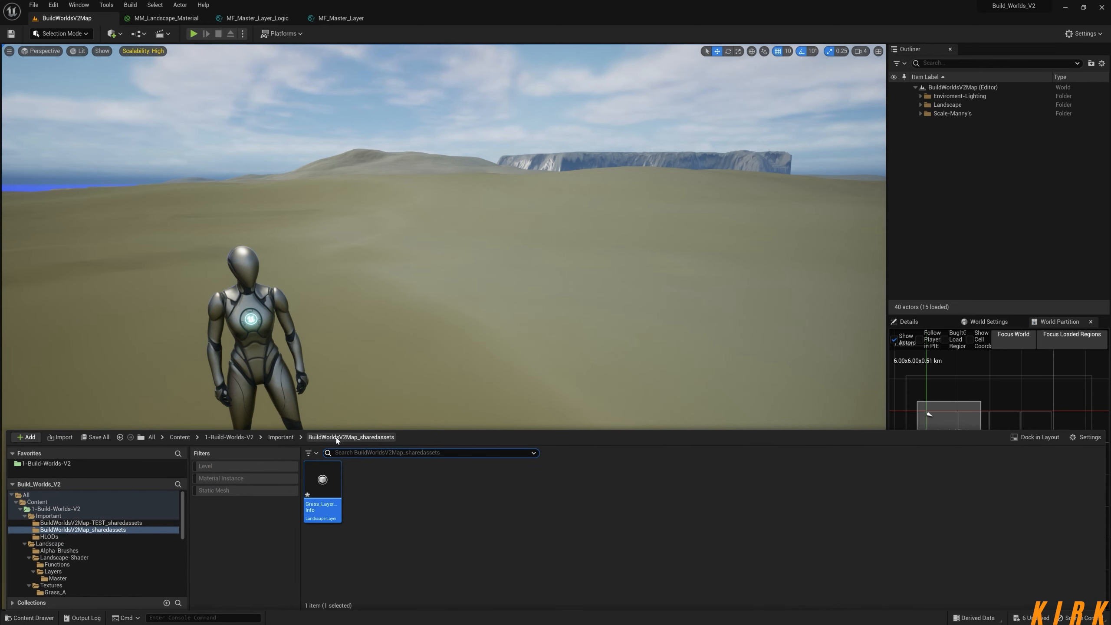
pyautogui.click(229, 436)
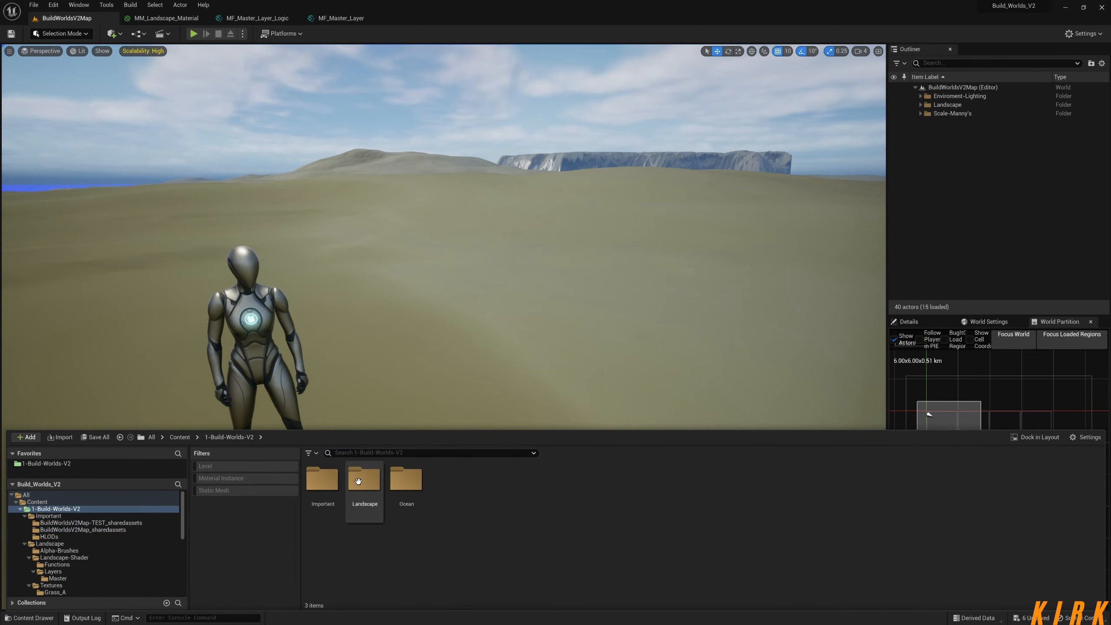
pyautogui.doubleClick(358, 482)
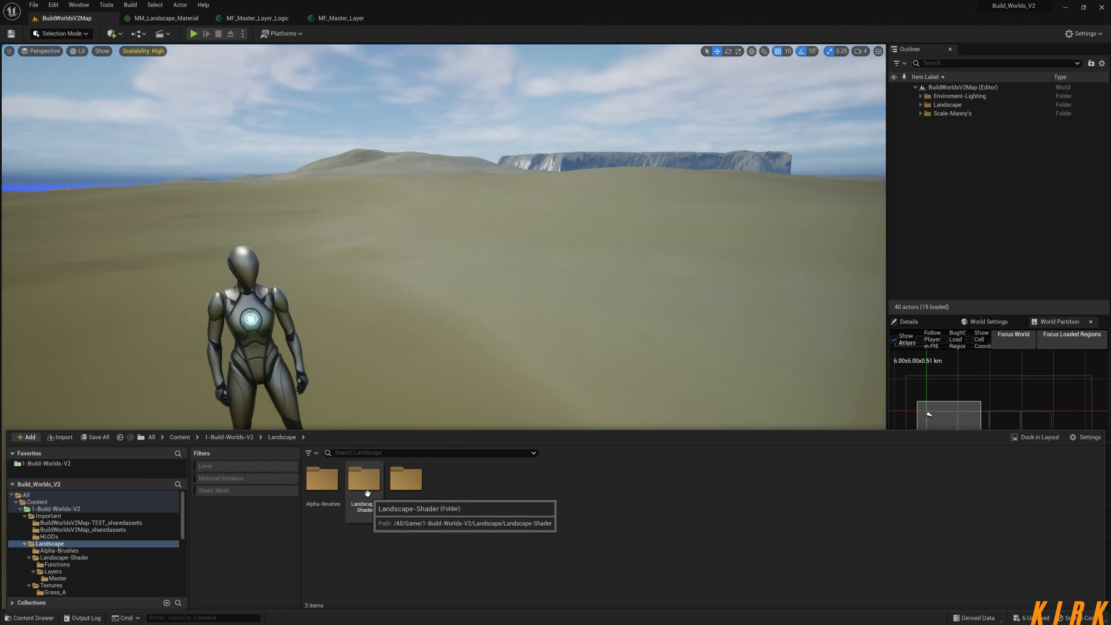
pyautogui.doubleClick(366, 483)
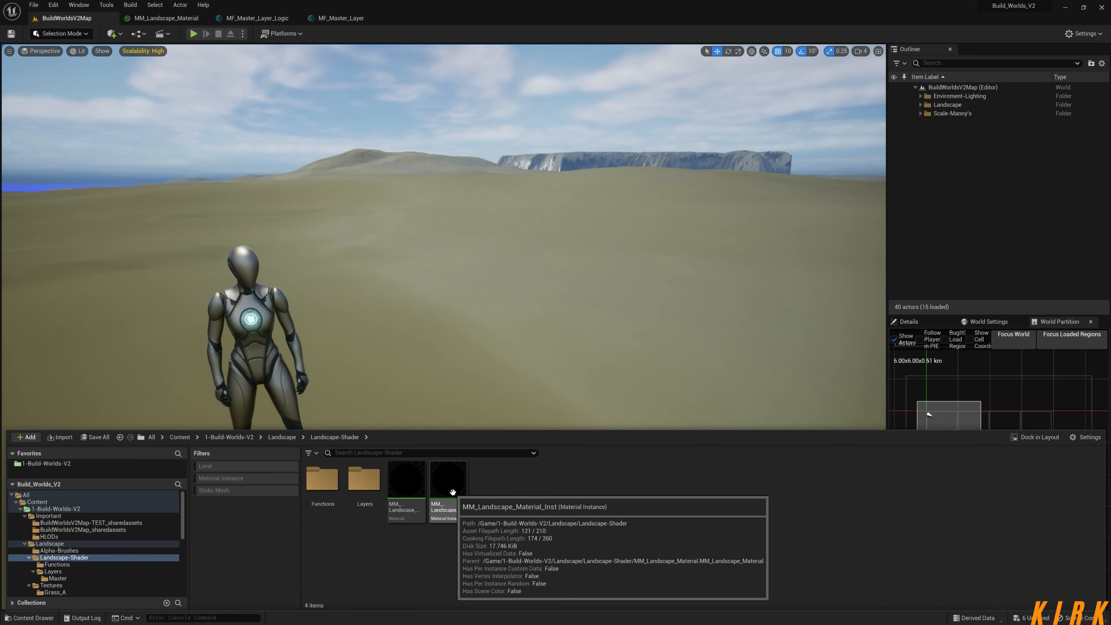
pyautogui.doubleClick(453, 492)
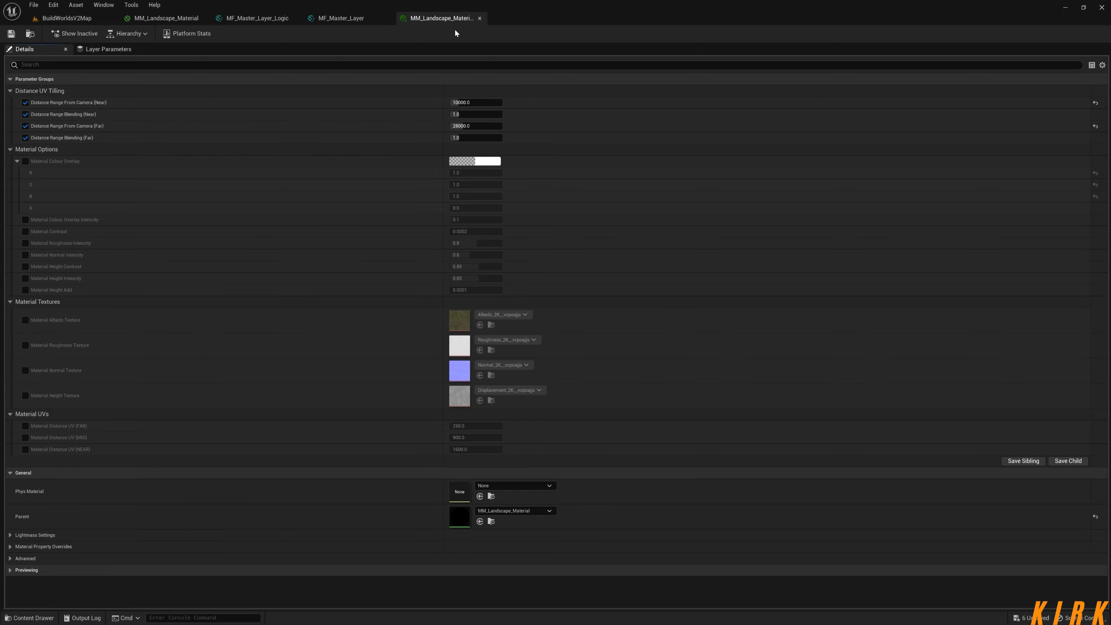
# Detach the MM_Landscape_Material_Inst editor, place it beside the BuildWorldsV2Map viewport and extend its height to show all parameters
pyautogui.moveTo(445, 19); pyautogui.dragTo(744, 105)
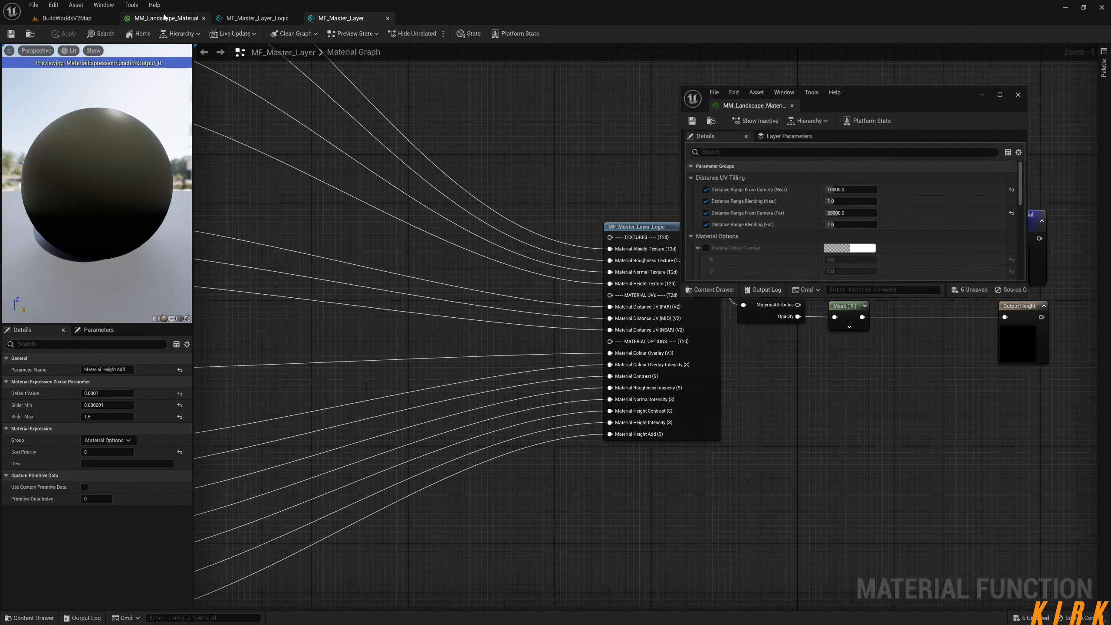
pyautogui.click(75, 22)
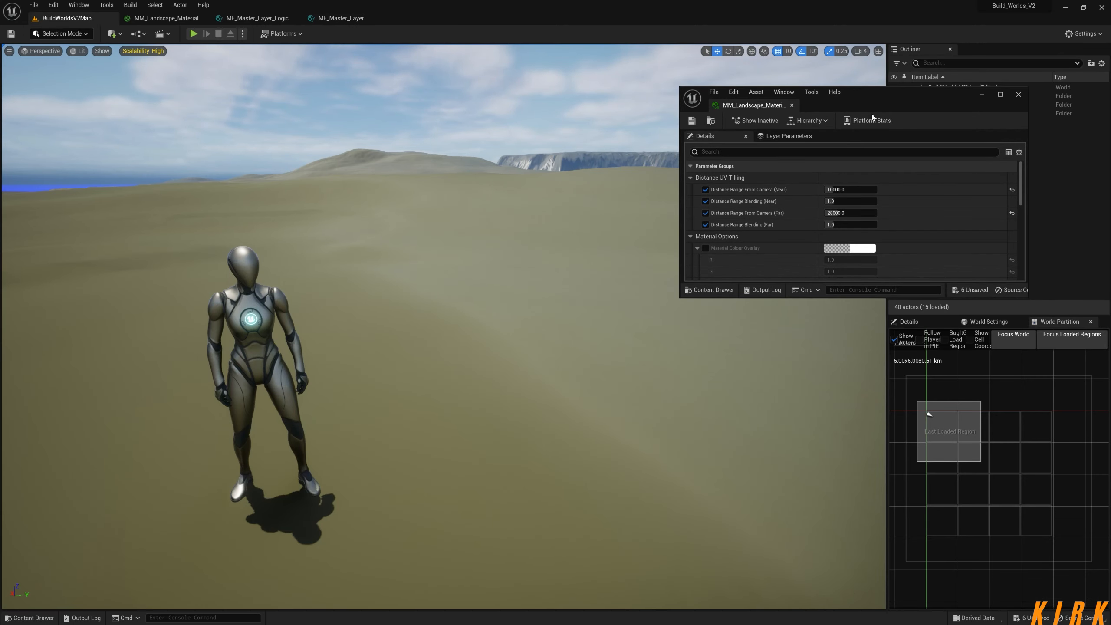
pyautogui.moveTo(901, 90); pyautogui.dragTo(967, 37)
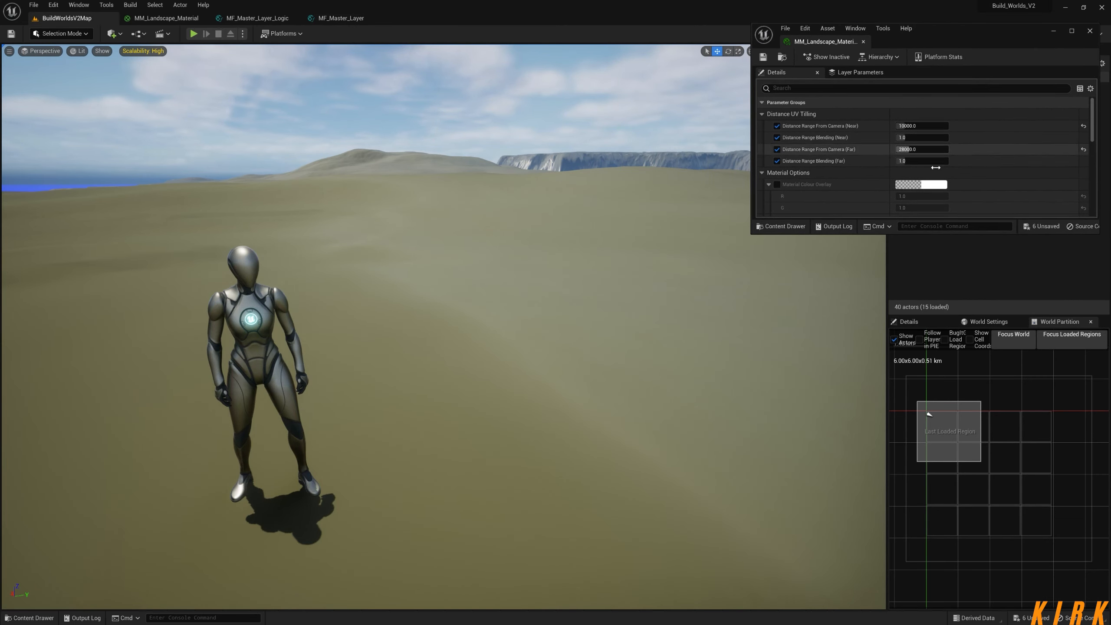
pyautogui.moveTo(928, 233); pyautogui.dragTo(952, 608)
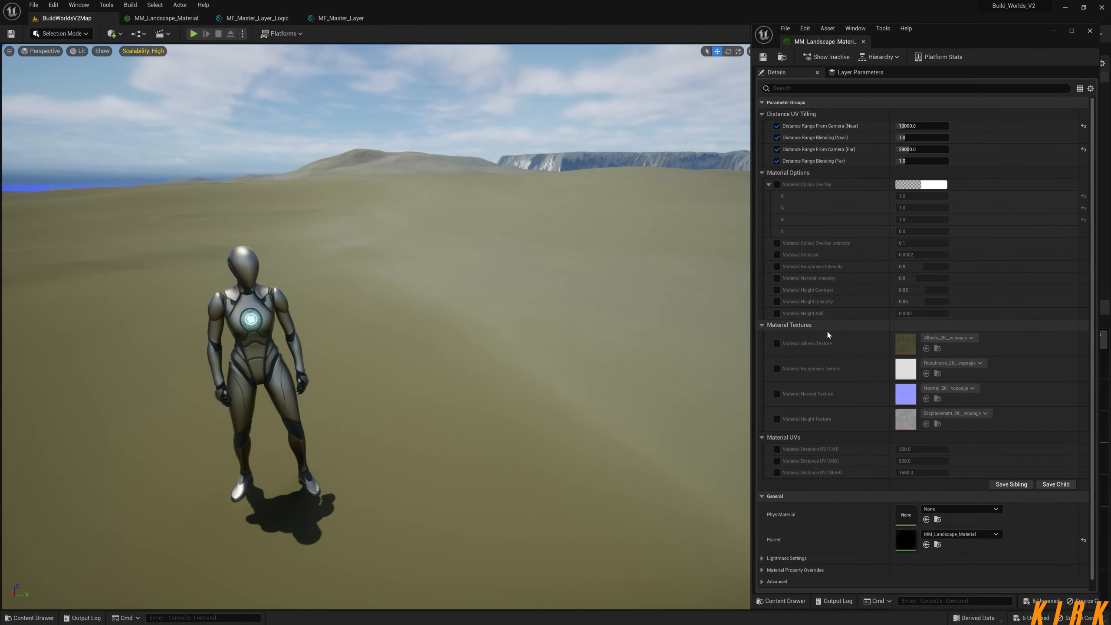
# Enable all Material Options overrides, from Colour Overlay to Height Add, and reset the near and far camera distance ranges to their defaults
pyautogui.click(776, 184)
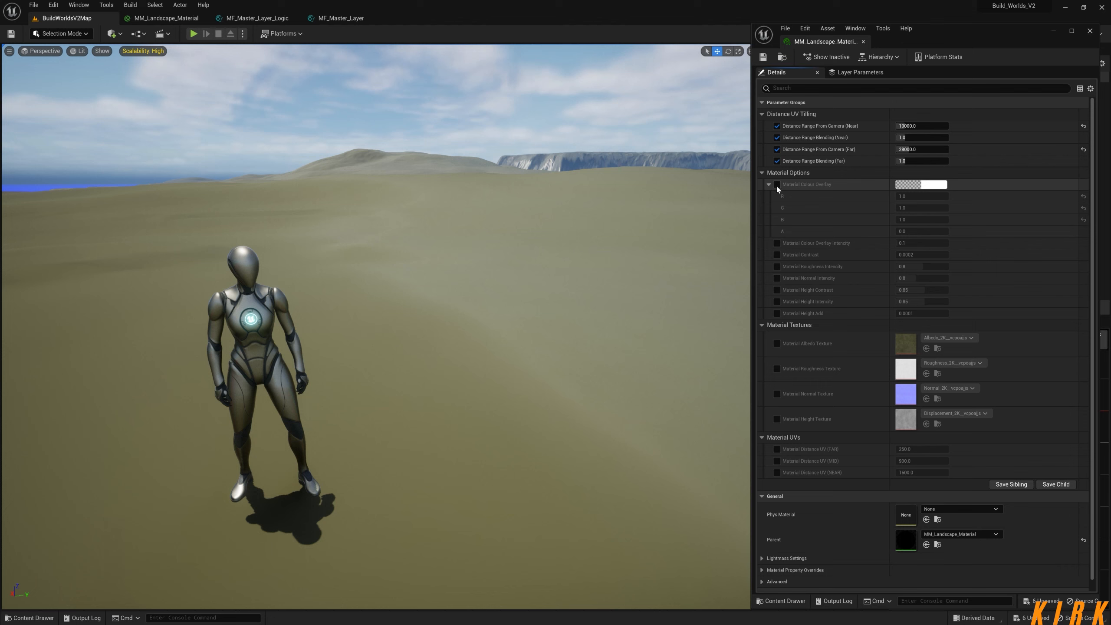
pyautogui.click(777, 243)
pyautogui.click(777, 254)
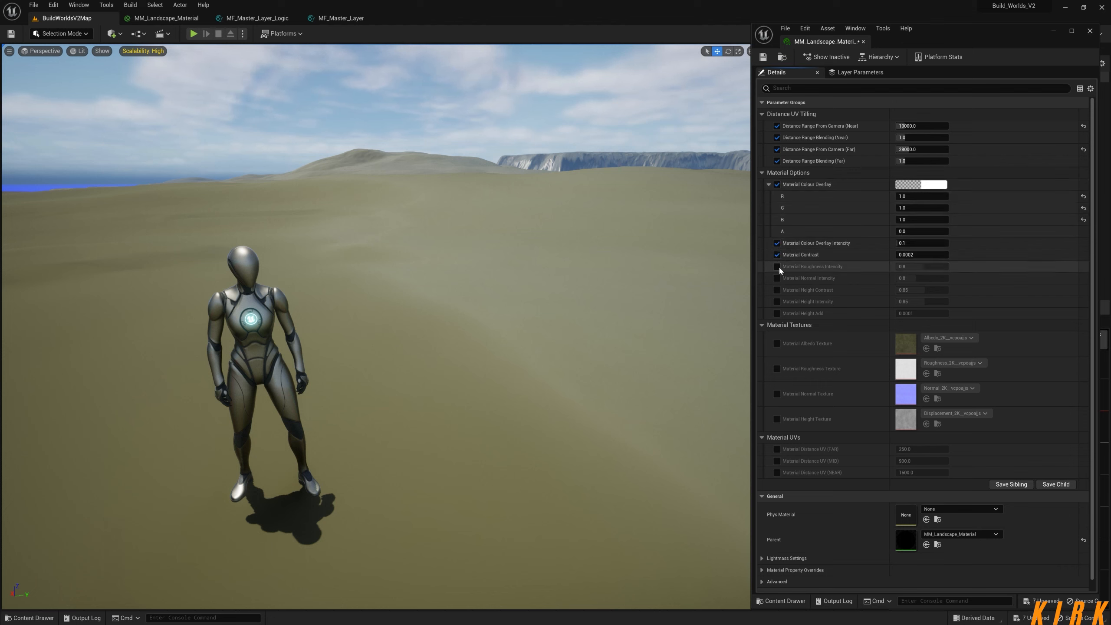
pyautogui.click(777, 266)
pyautogui.click(777, 278)
pyautogui.click(778, 290)
pyautogui.click(777, 301)
pyautogui.click(778, 313)
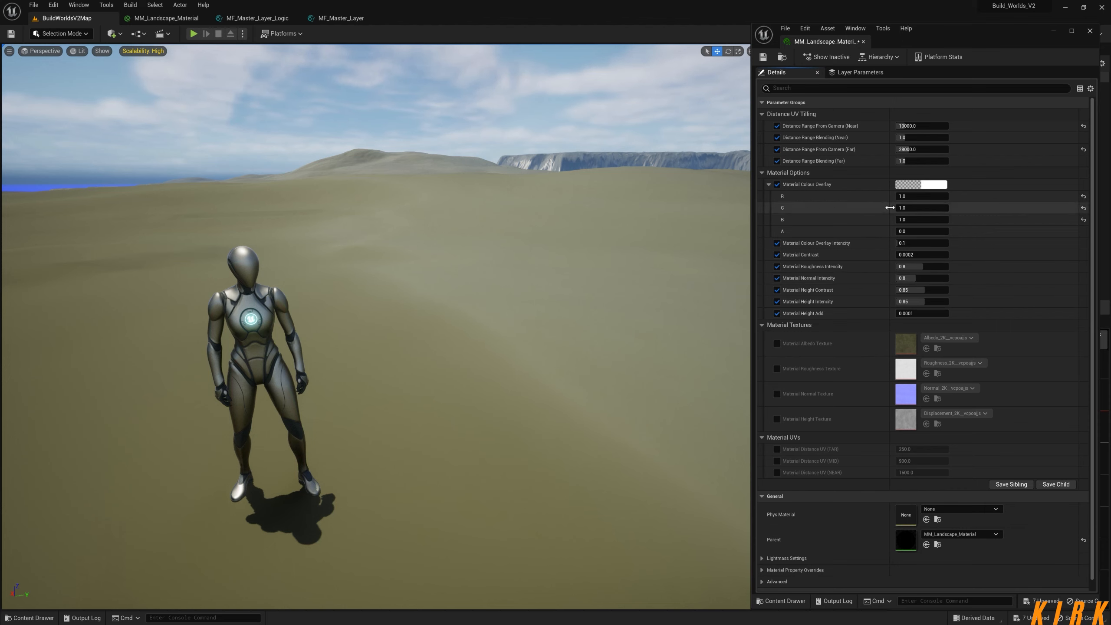
pyautogui.click(1084, 126)
pyautogui.click(1084, 149)
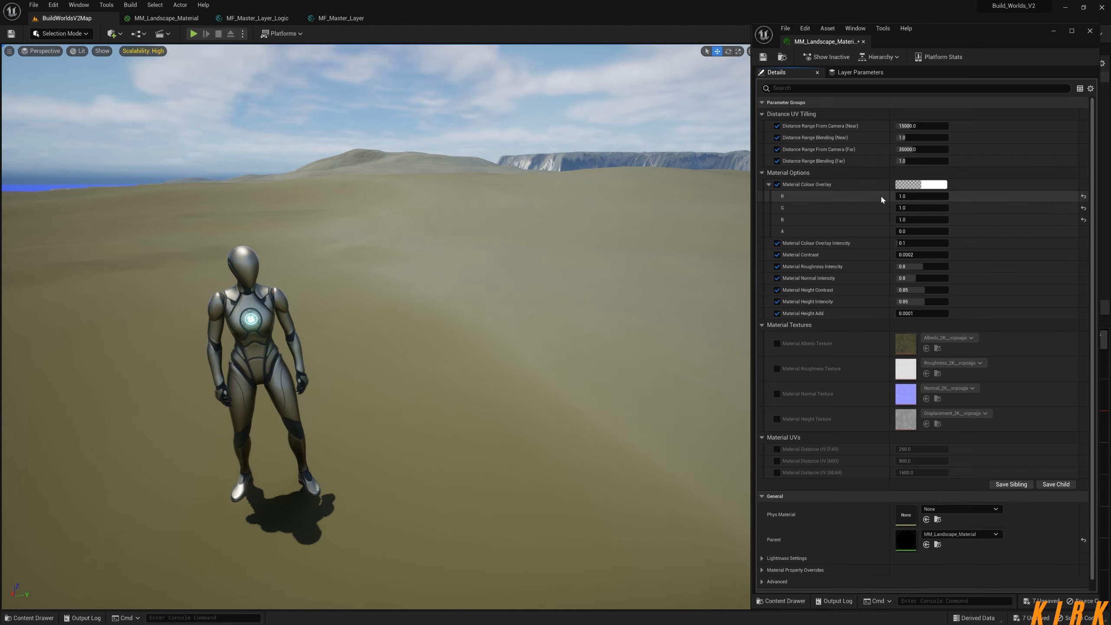
# Try stronger colour overlay, contrast and roughness with lower normal and height contrast values, setting Material Height Intensity to 0.89
pyautogui.moveTo(902, 243)
pyautogui.mouseDown()
pyautogui.moveTo(934, 244)
pyautogui.moveTo(921, 244)
pyautogui.moveTo(932, 243)
pyautogui.moveTo(922, 255)
pyautogui.moveTo(937, 266)
pyautogui.moveTo(934, 279)
pyautogui.moveTo(914, 279)
pyautogui.mouseUp()
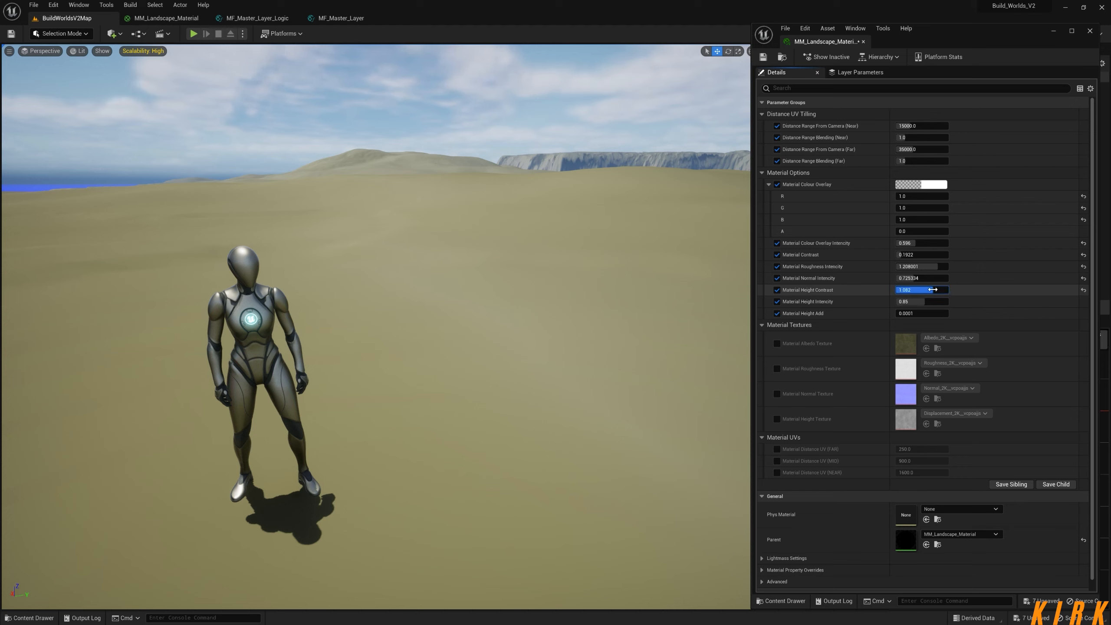
pyautogui.moveTo(932, 290); pyautogui.dragTo(928, 290)
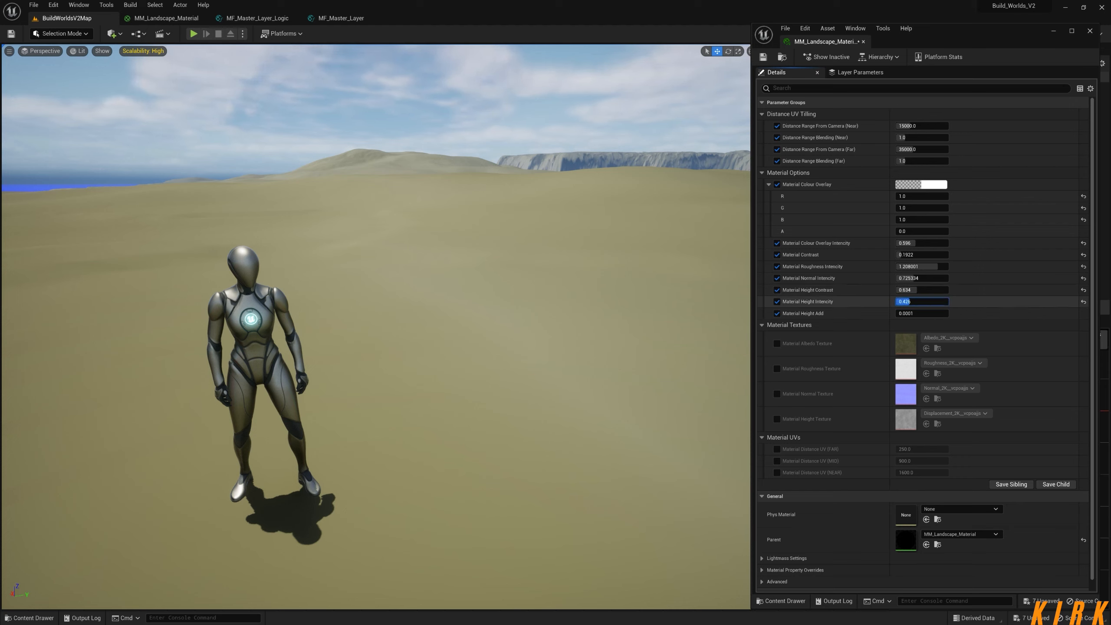
pyautogui.write('0.89')
pyautogui.press('Return')
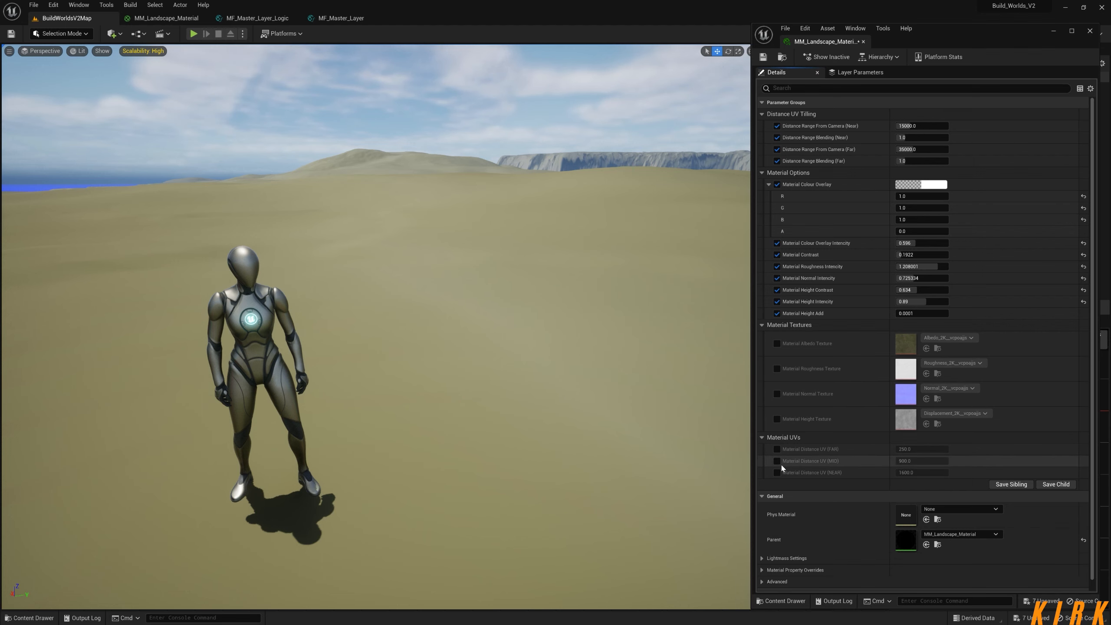
# Enable the Far, Mid and Near Material Distance UV overrides and lower the Near value to about 757
pyautogui.click(777, 461)
pyautogui.click(777, 450)
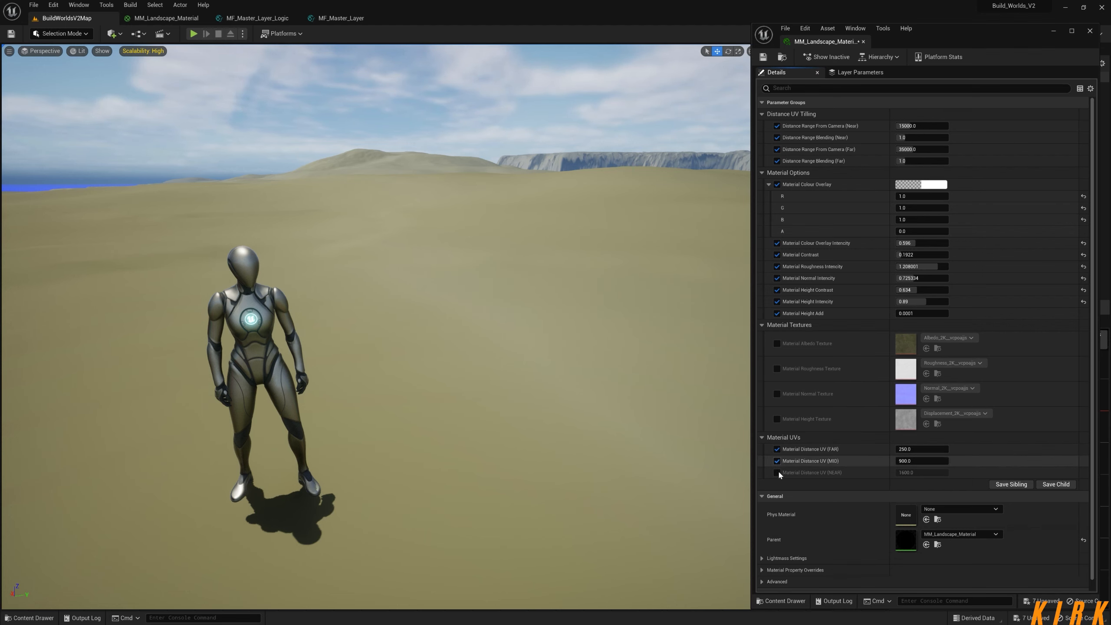
pyautogui.click(777, 473)
pyautogui.moveTo(931, 472); pyautogui.dragTo(901, 473)
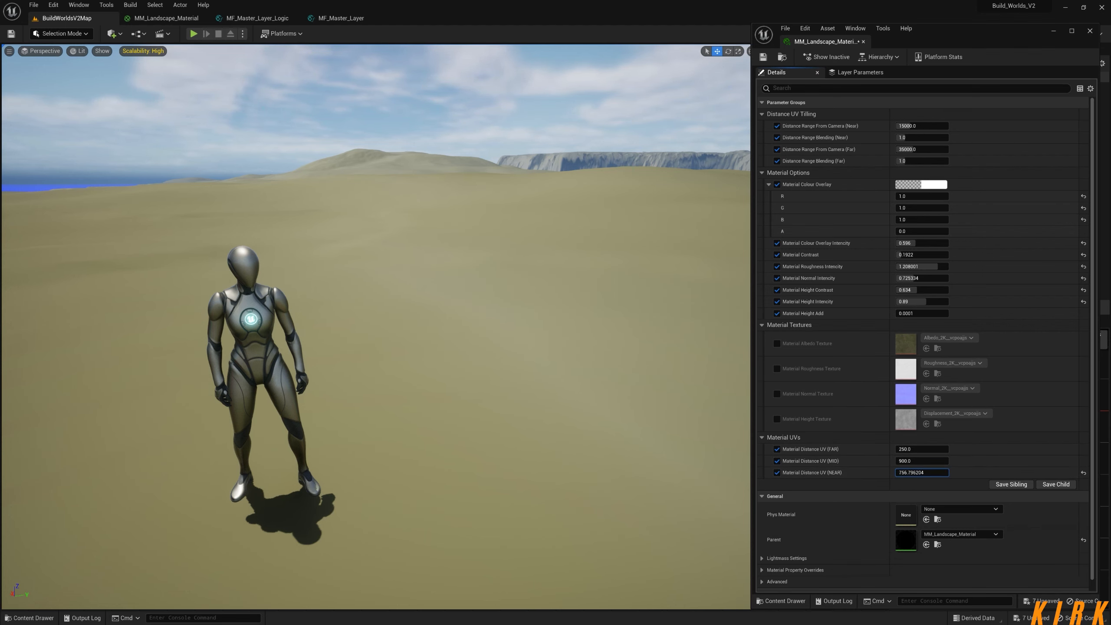
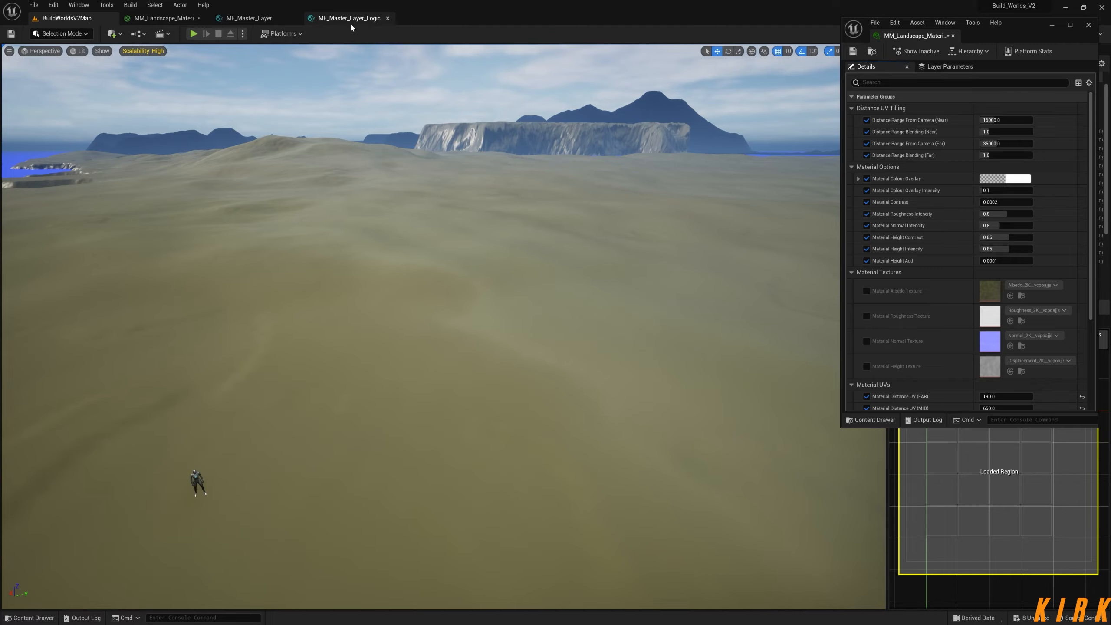
# In MF_Master_Layer_Logic, connect the 0 constant beside the Append nodes to Metallic and Specular of SetMaterialAttributes
pyautogui.click(349, 20)
pyautogui.scroll(6, 350, 290)
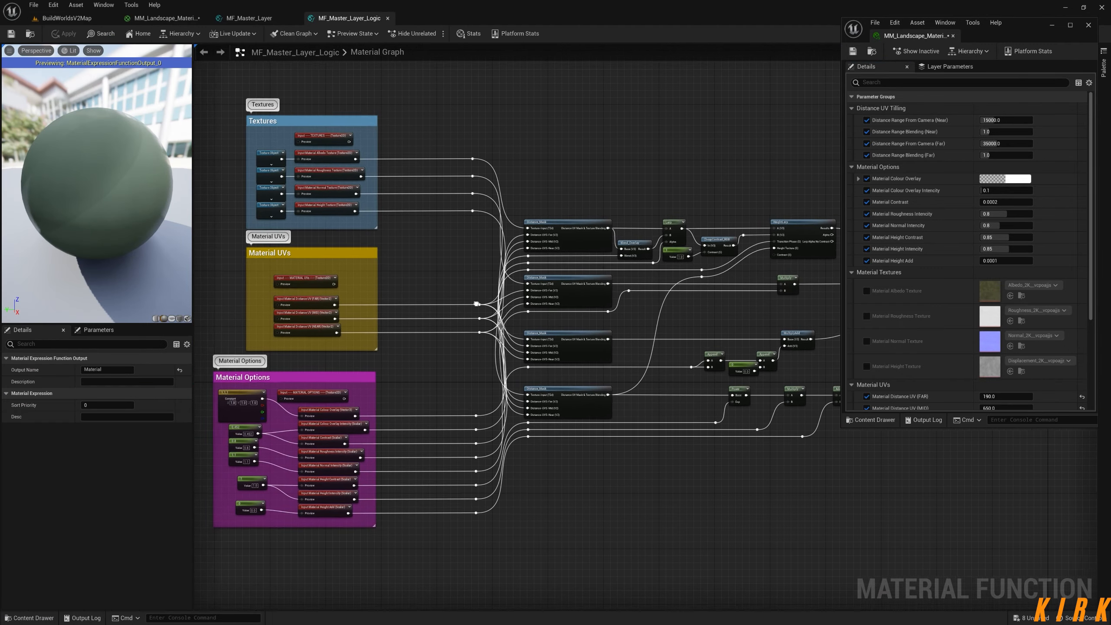
pyautogui.moveTo(544, 283); pyautogui.dragTo(477, 220, button='right')
pyautogui.moveTo(822, 254); pyautogui.dragTo(412, 284, button='right')
pyautogui.moveTo(692, 350); pyautogui.dragTo(643, 337, button='right')
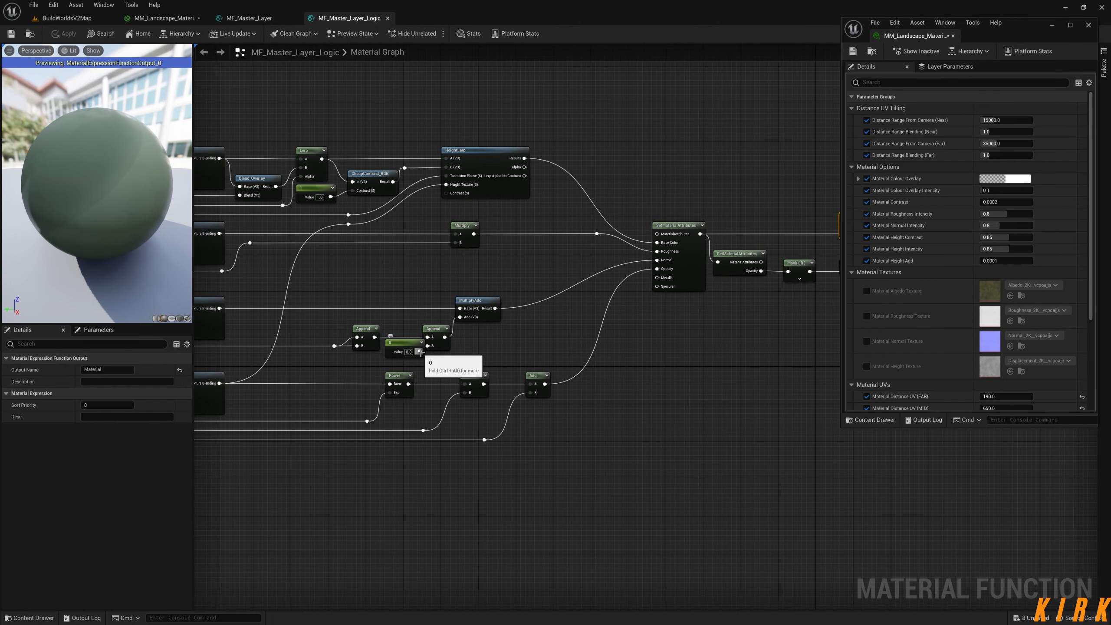
pyautogui.moveTo(419, 351); pyautogui.dragTo(662, 280)
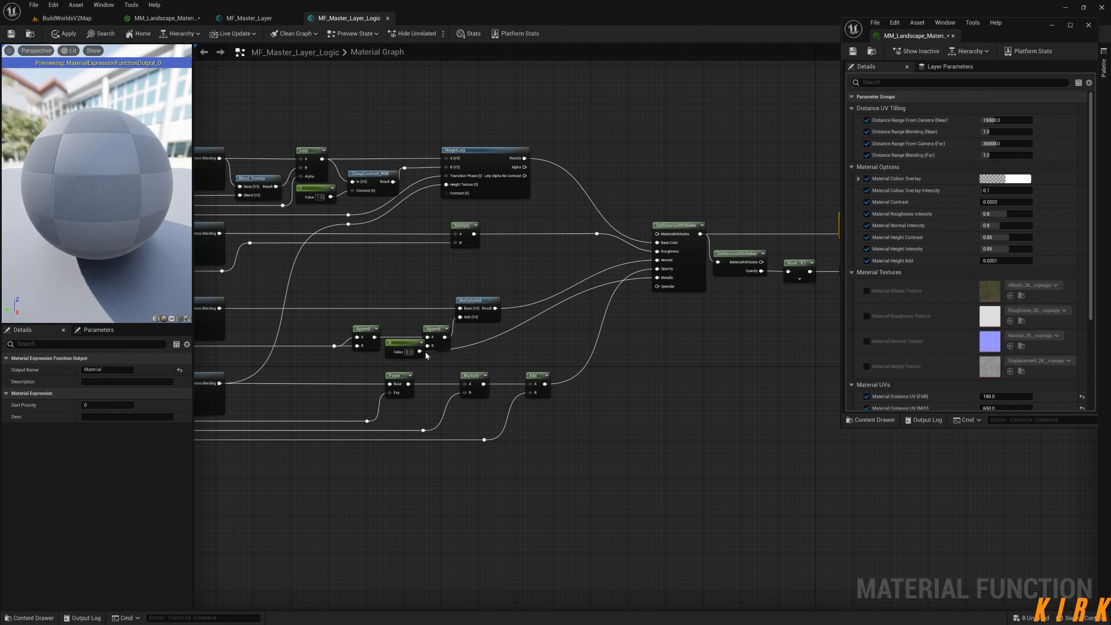
pyautogui.moveTo(419, 351); pyautogui.dragTo(658, 287)
# Open the Distance_Mask function from its node in MF_Master_Layer_Logic and bring the Carry Through Input's group into view
pyautogui.moveTo(316, 292); pyautogui.dragTo(456, 315, button='right')
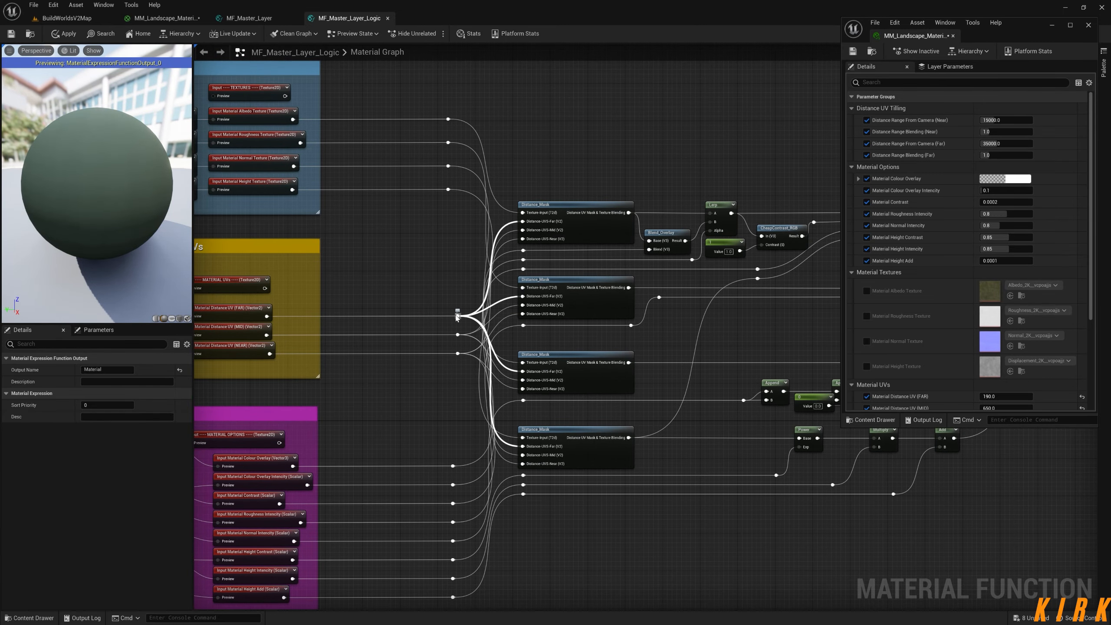
pyautogui.moveTo(339, 290); pyautogui.dragTo(497, 254, button='right')
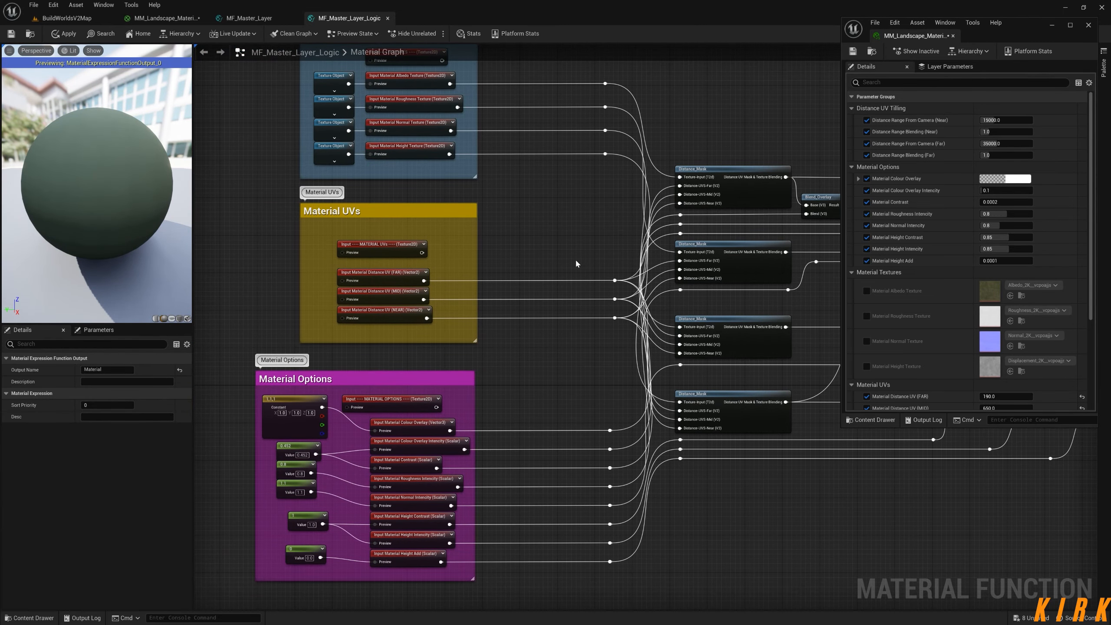
pyautogui.moveTo(576, 252); pyautogui.dragTo(550, 256, button='right')
pyautogui.doubleClick(700, 248)
pyautogui.moveTo(460, 251); pyautogui.dragTo(756, 345, button='right')
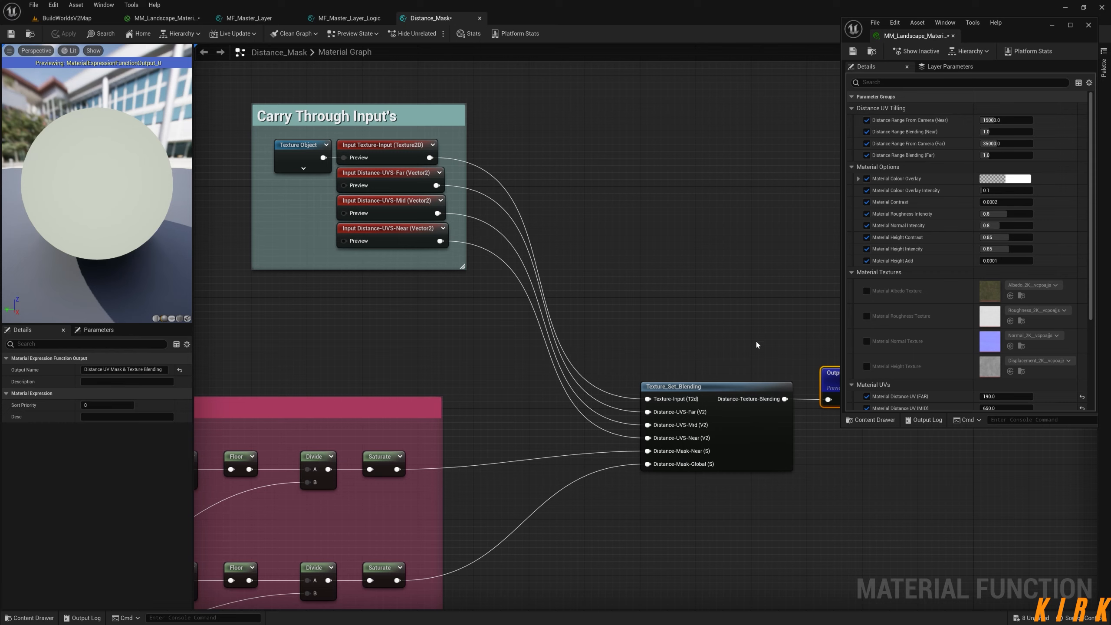
# Examine the texture sampling inside Texture_Set_Blending, close it, and review the Distance_Mask connections in MF_Master_Layer_Logic
pyautogui.doubleClick(708, 387)
pyautogui.moveTo(707, 387); pyautogui.dragTo(759, 422, button='right')
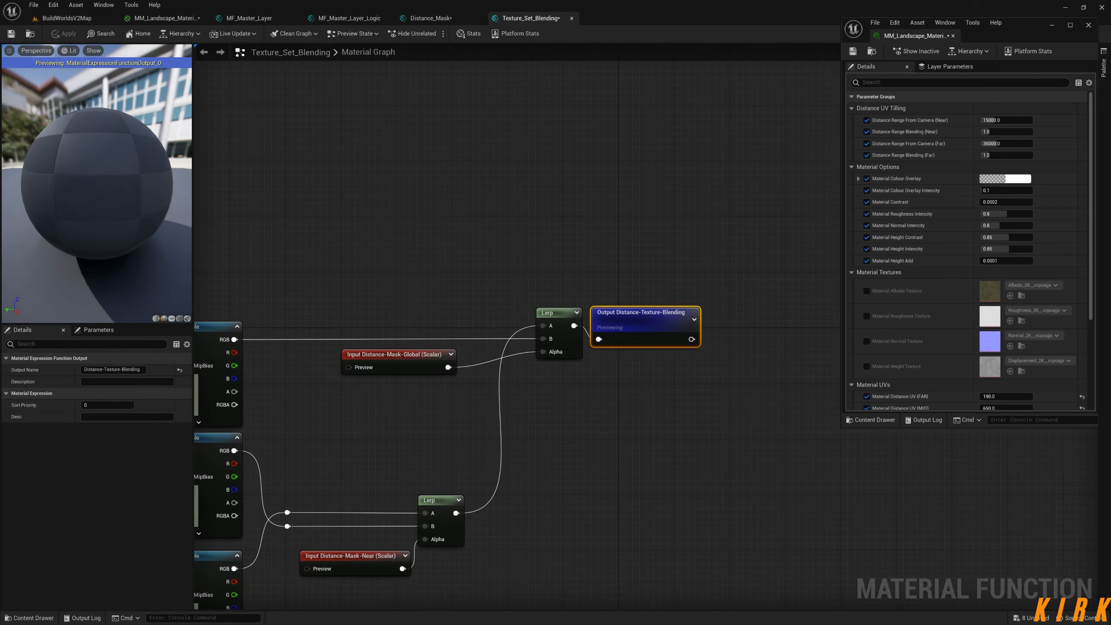
pyautogui.moveTo(365, 409); pyautogui.dragTo(664, 389, button='right')
pyautogui.moveTo(585, 392); pyautogui.dragTo(637, 301, button='right')
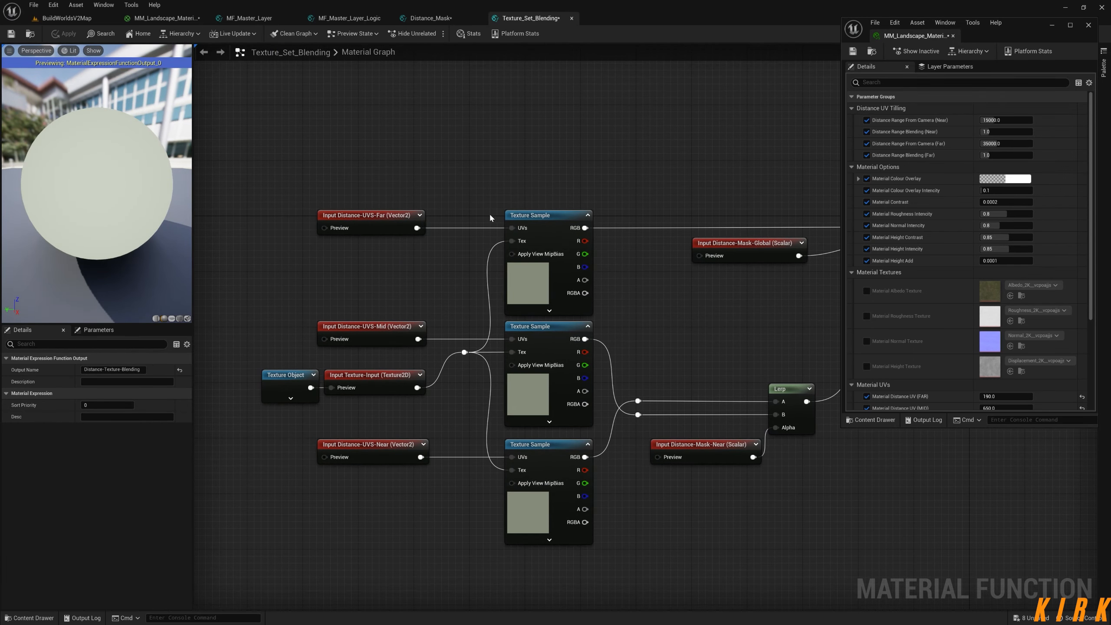
pyautogui.click(572, 18)
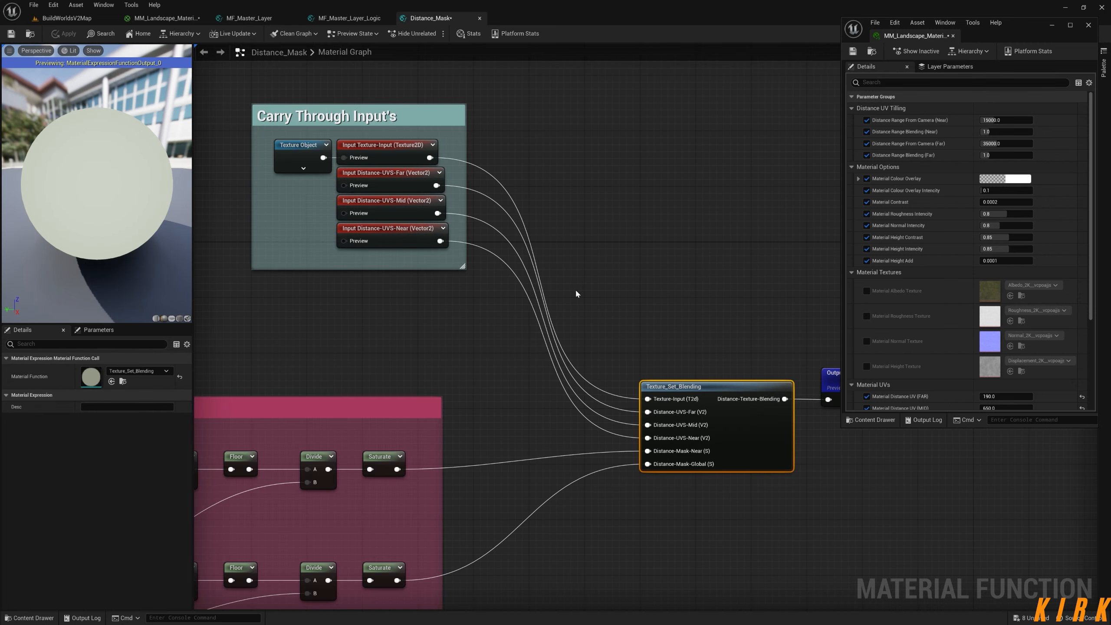
pyautogui.moveTo(503, 271); pyautogui.dragTo(420, 247, button='right')
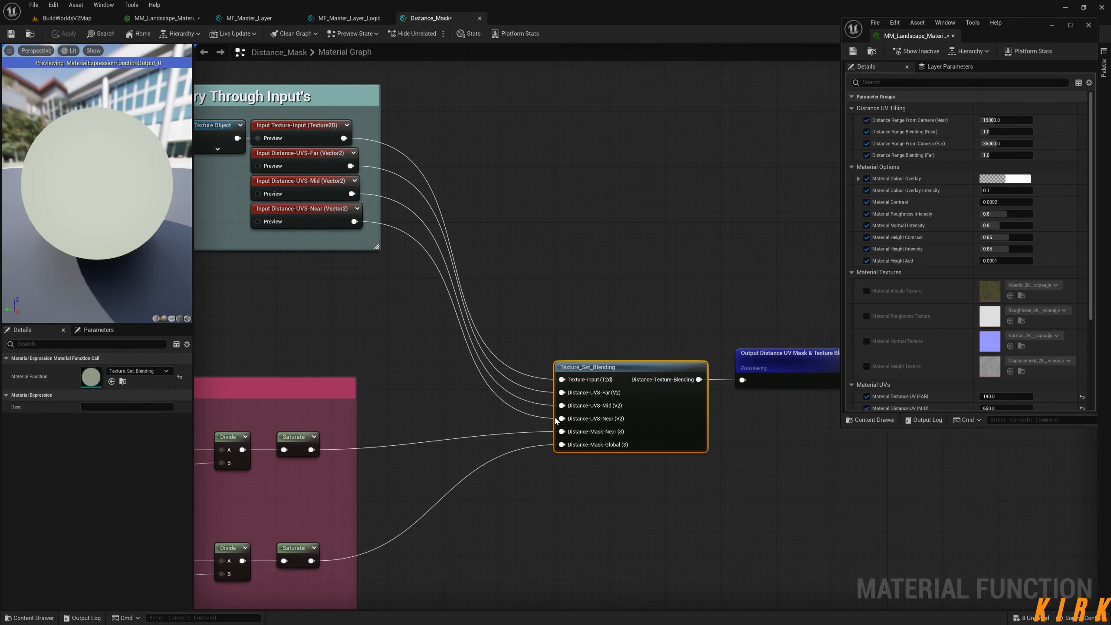
pyautogui.click(349, 18)
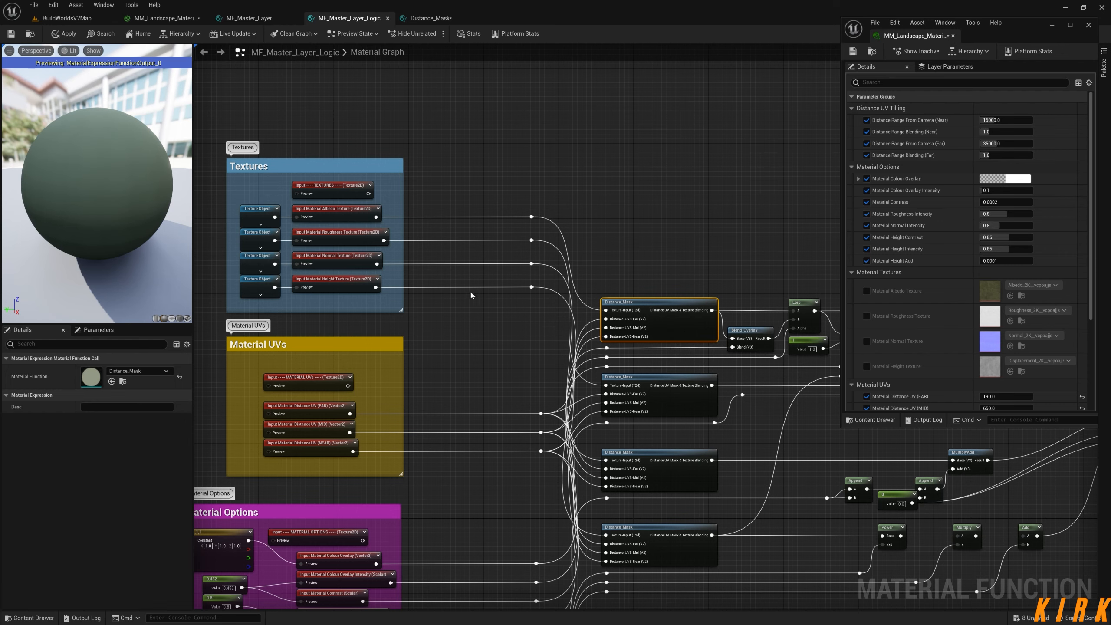
pyautogui.moveTo(469, 290); pyautogui.dragTo(409, 232, button='right')
pyautogui.moveTo(450, 278); pyautogui.dragTo(499, 326, button='right')
# In Distance_Mask, move the Carry Through Input's group closer to the pink mask group and re-centre its input nodes within the comment
pyautogui.click(431, 18)
pyautogui.moveTo(503, 147); pyautogui.dragTo(476, 232)
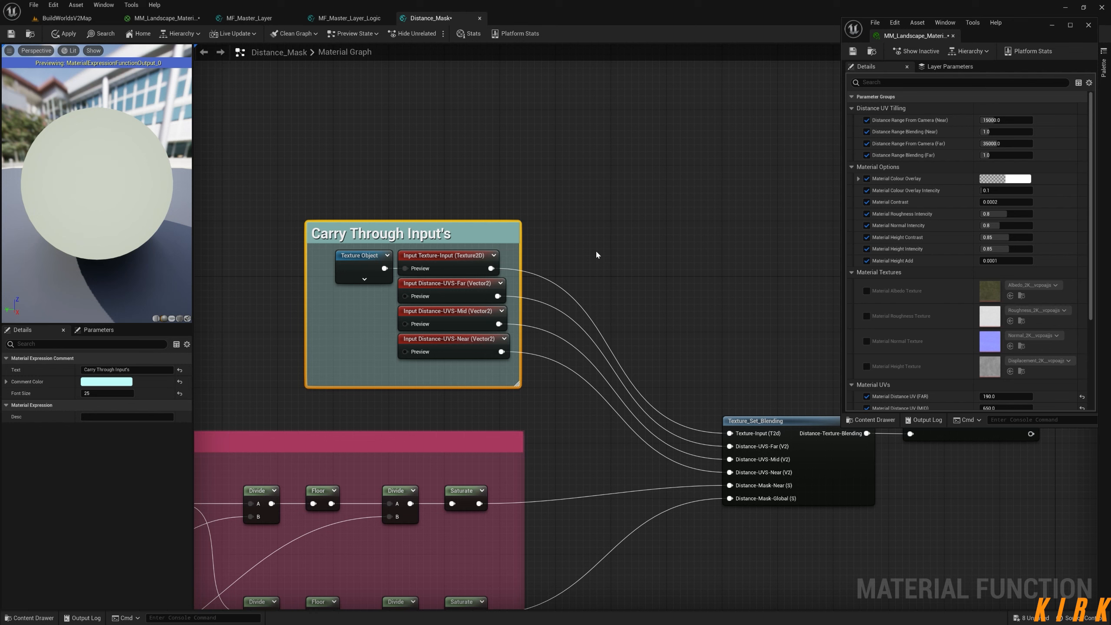
pyautogui.moveTo(323, 253); pyautogui.dragTo(493, 370)
pyautogui.moveTo(442, 256); pyautogui.dragTo(427, 262)
pyautogui.click(602, 262)
pyautogui.moveTo(602, 262); pyautogui.dragTo(477, 226, button='right')
pyautogui.press('m')
pyautogui.click(474, 194)
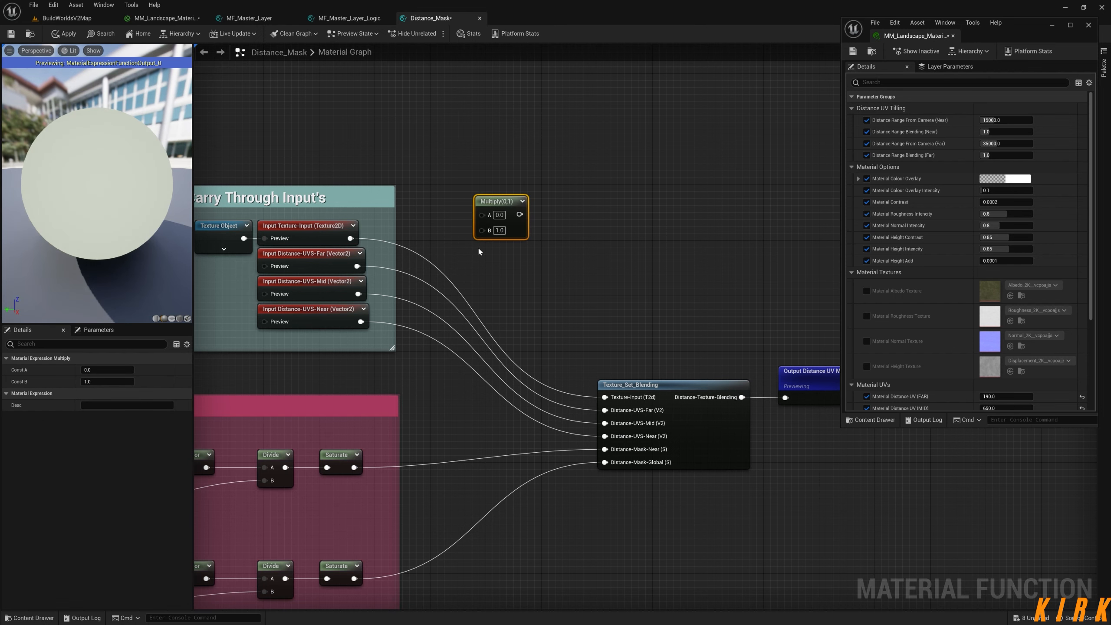
pyautogui.press('m')
pyautogui.click(478, 252)
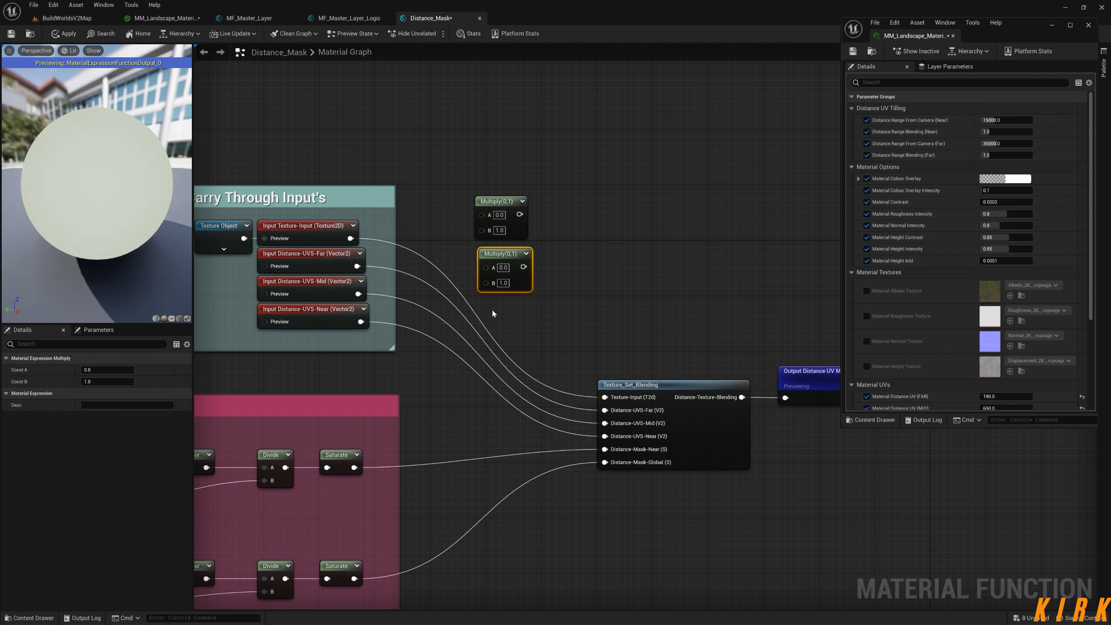
pyautogui.moveTo(562, 159); pyautogui.dragTo(473, 294)
pyautogui.press('Delete')
# Add a Divide node beside the Carry Through Input's group, duplicate it twice and stack the three nodes vertically
pyautogui.rightClick(481, 240)
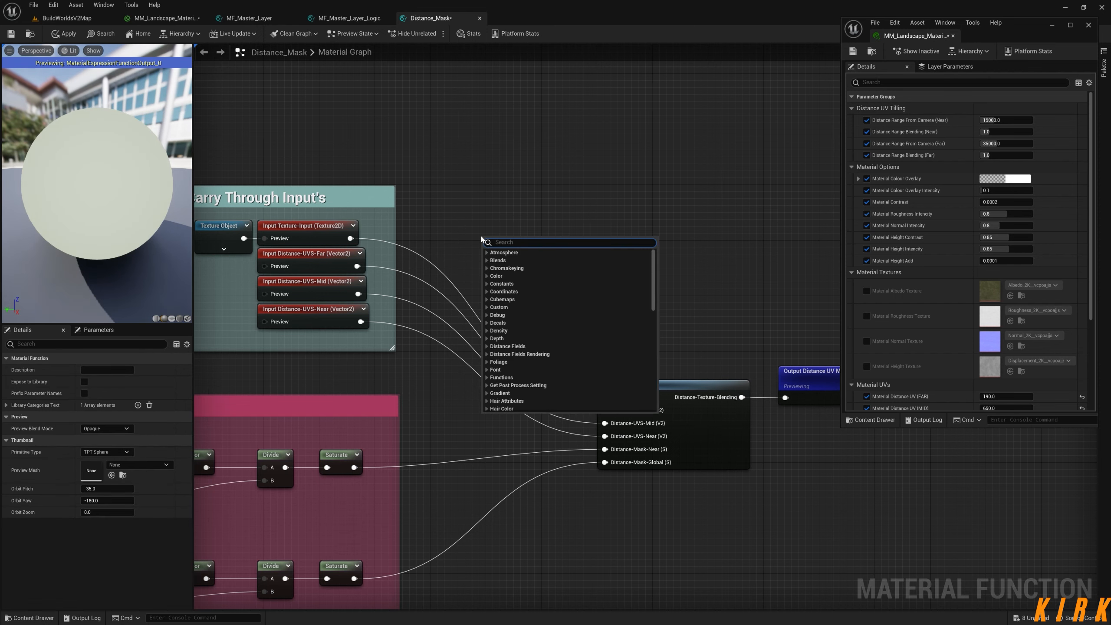
pyautogui.write('divide')
pyautogui.press('Return')
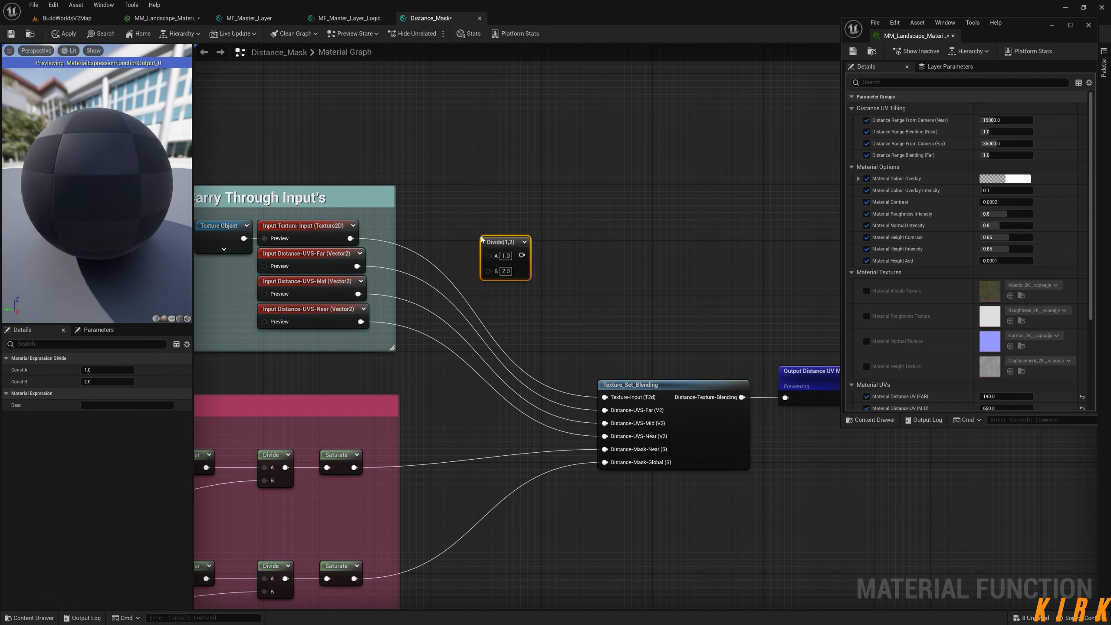
pyautogui.moveTo(500, 240); pyautogui.dragTo(477, 222)
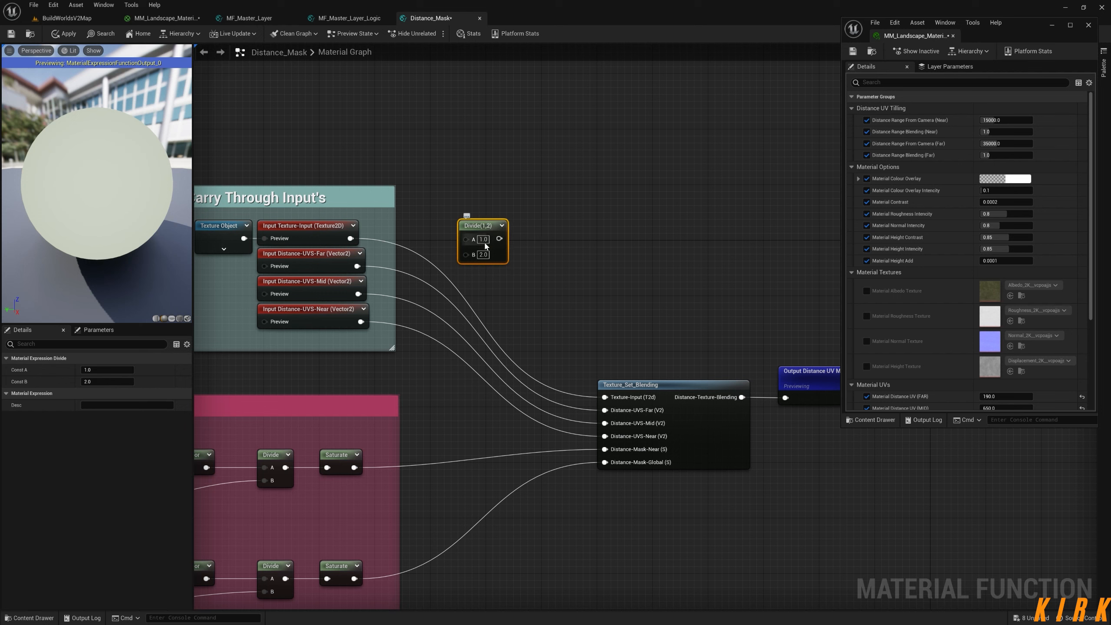
pyautogui.hotkey('ctrl', 'd')
pyautogui.hotkey('ctrl', 'd')
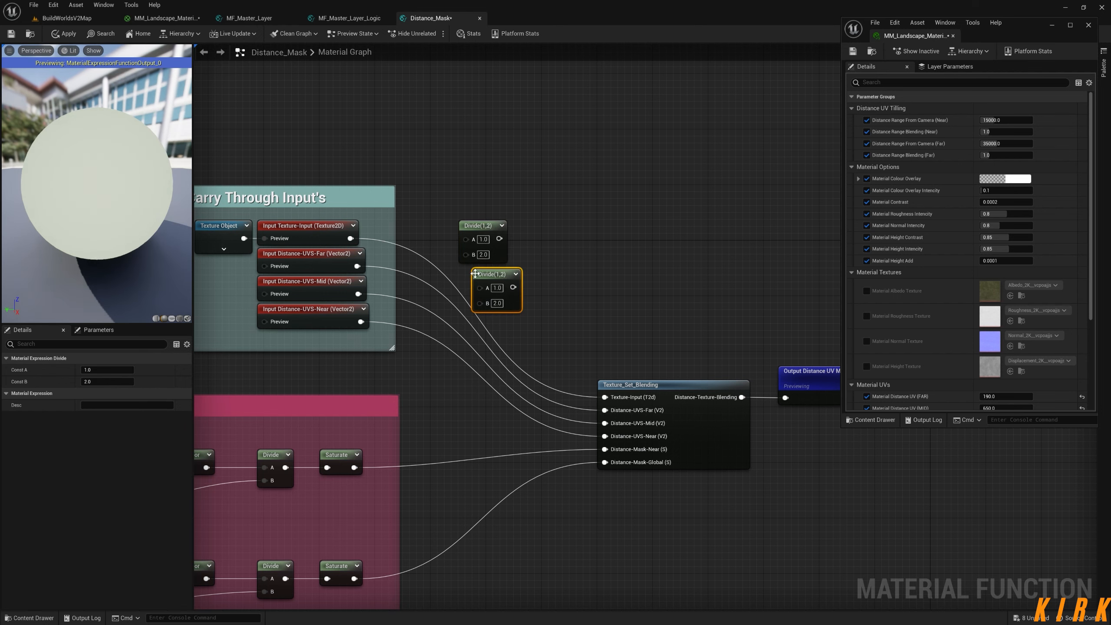
pyautogui.click(480, 226)
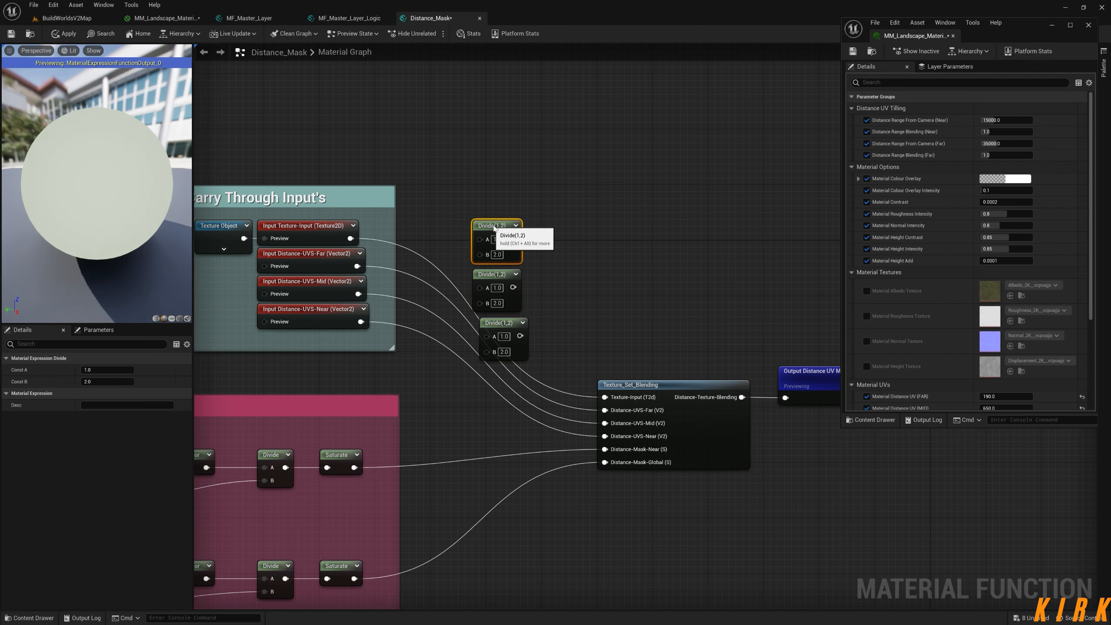
# Add a LandscapeCoords node above the Carry Through Input's comment
pyautogui.moveTo(297, 120); pyautogui.dragTo(355, 154, button='right')
pyautogui.rightClick(354, 154)
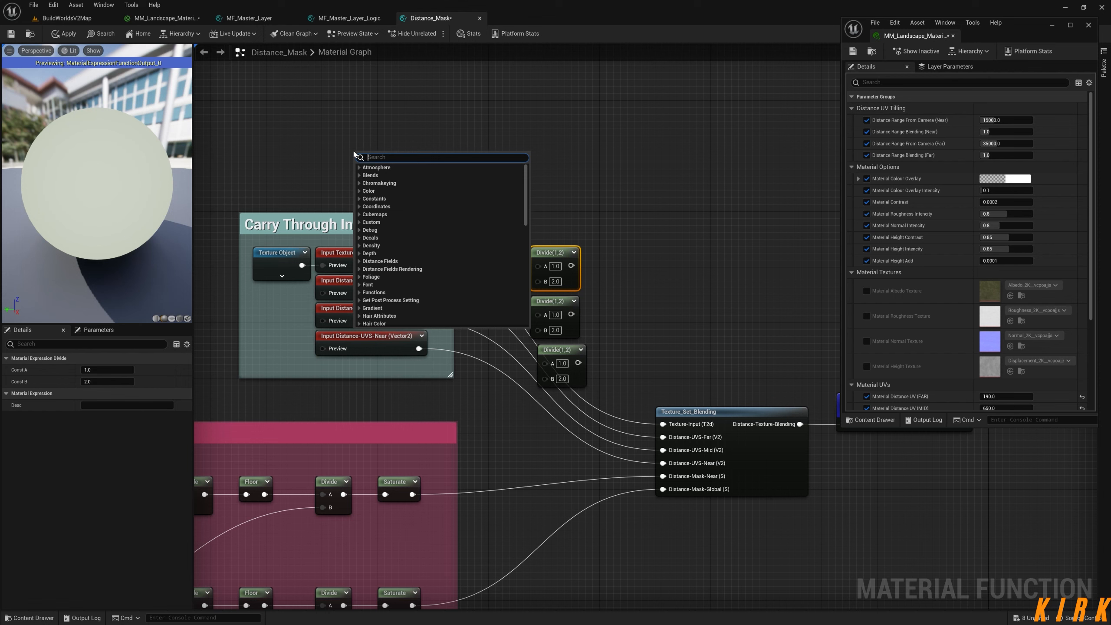
pyautogui.write('landscap')
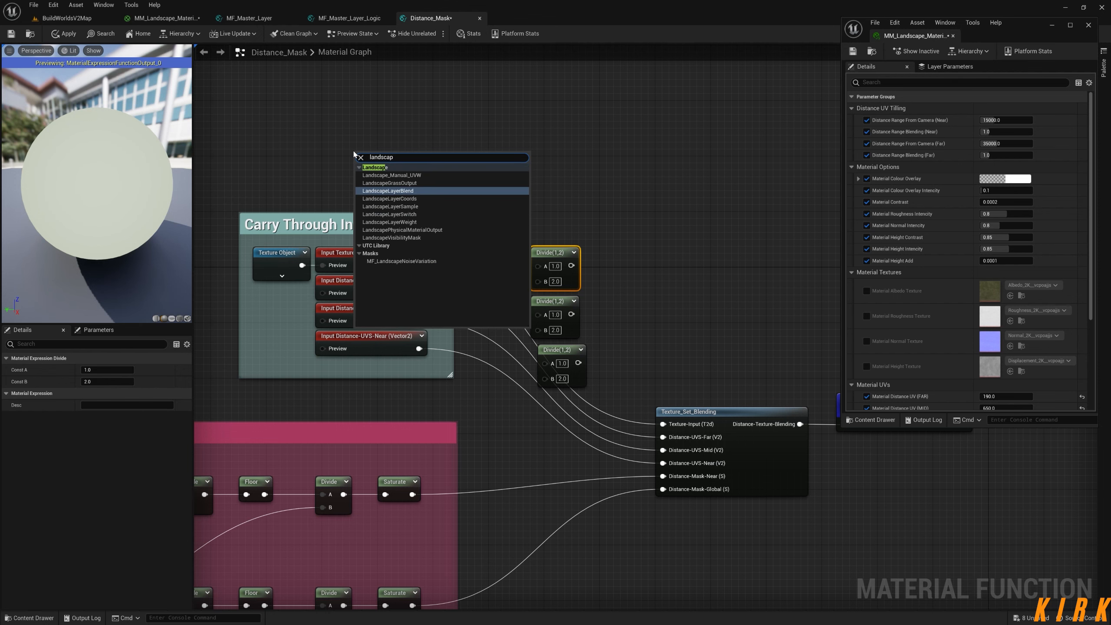
pyautogui.press('Down')
pyautogui.press('Return')
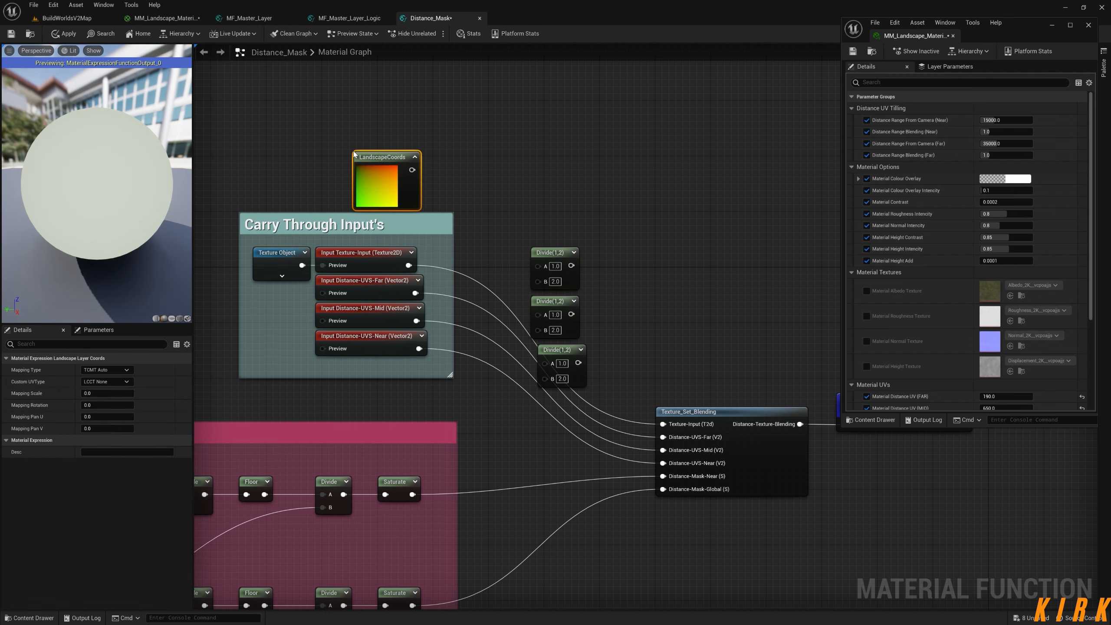
# Select the Landscape actor in BuildWorldsV2Map and look up its overall resolution, moving the material instance editor out of the way
pyautogui.click(66, 18)
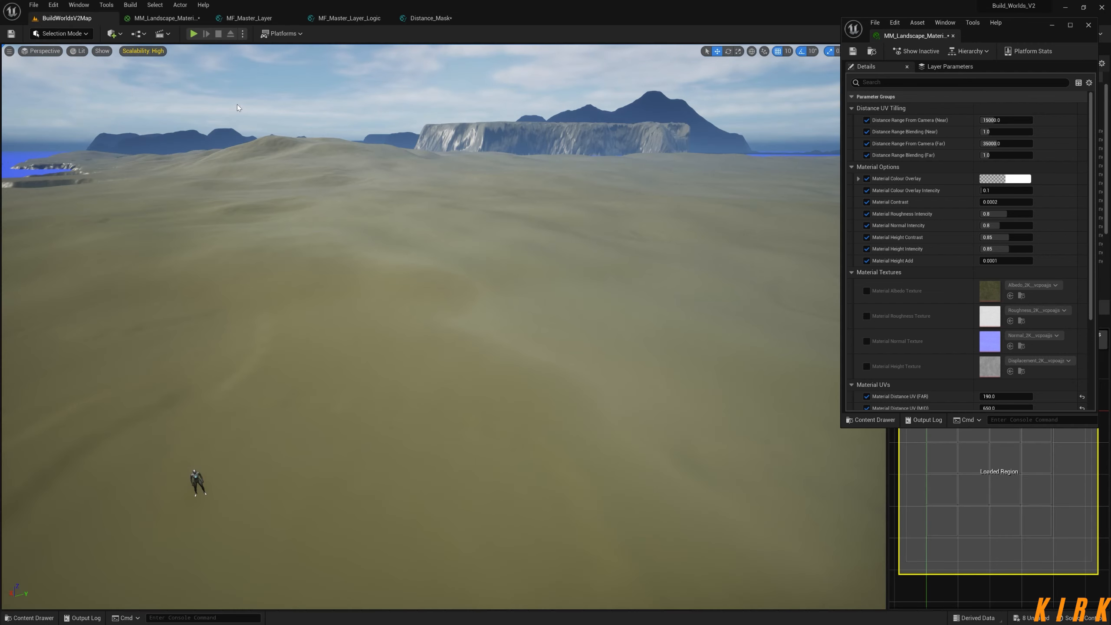
pyautogui.moveTo(1034, 30); pyautogui.dragTo(811, 79)
pyautogui.click(908, 322)
pyautogui.click(952, 121)
pyautogui.scroll(-3, 983, 531)
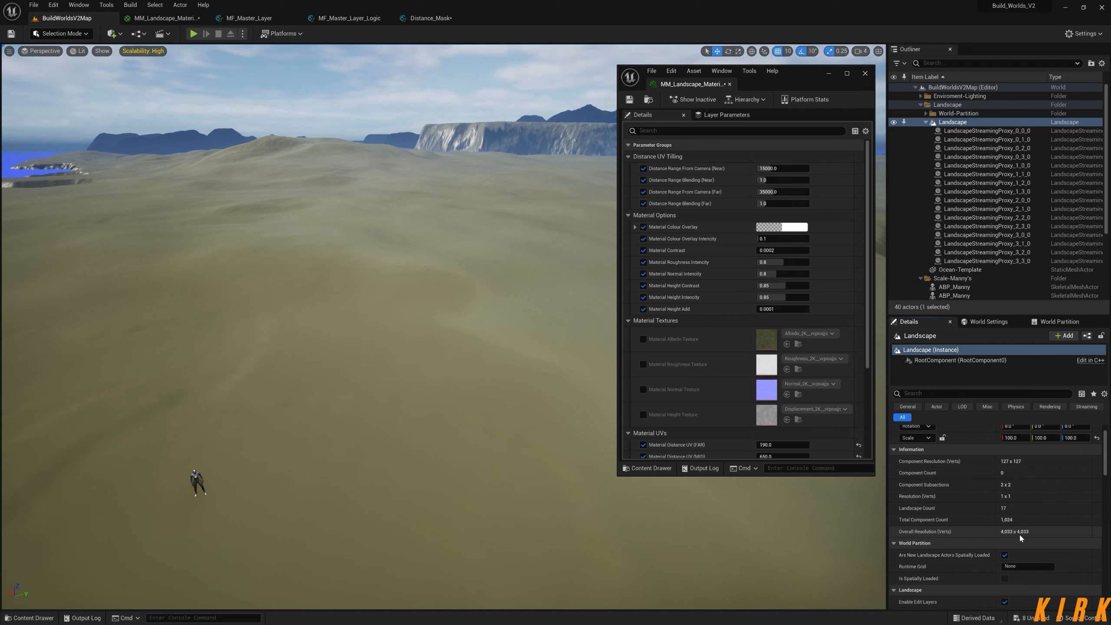
# Back in Distance_Mask, set the LandscapeCoords mapping scale to 4033 and collapse the node's preview
pyautogui.click(445, 20)
pyautogui.moveTo(478, 169); pyautogui.dragTo(445, 160, button='right')
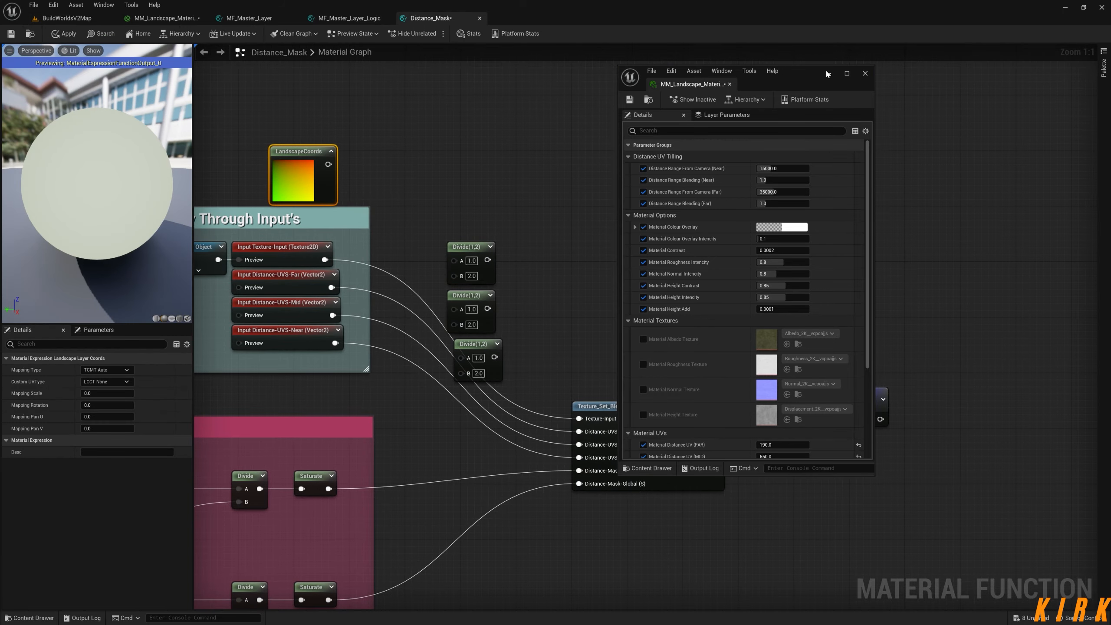
pyautogui.moveTo(825, 70); pyautogui.dragTo(1041, 71)
pyautogui.moveTo(373, 163); pyautogui.dragTo(446, 162, button='right')
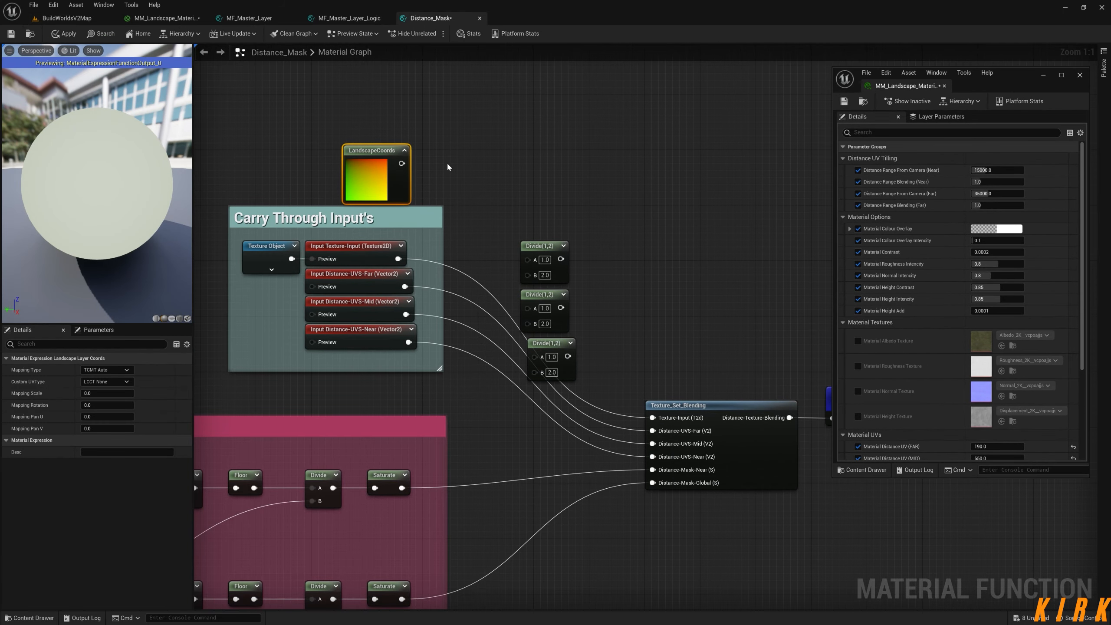
pyautogui.click(90, 398)
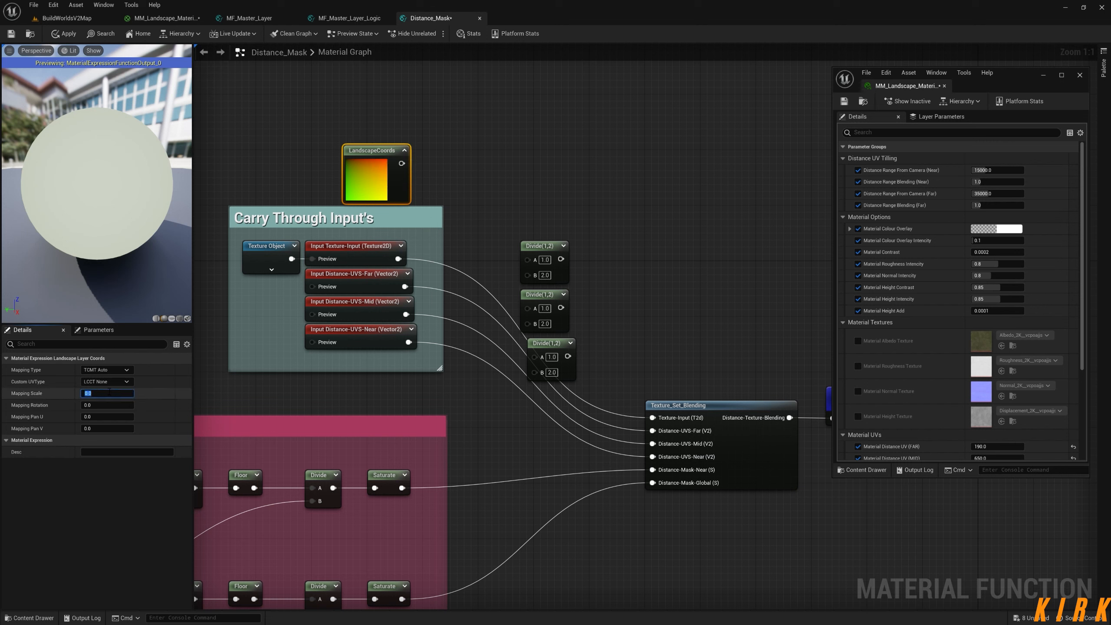
pyautogui.write('4033')
pyautogui.press('Return')
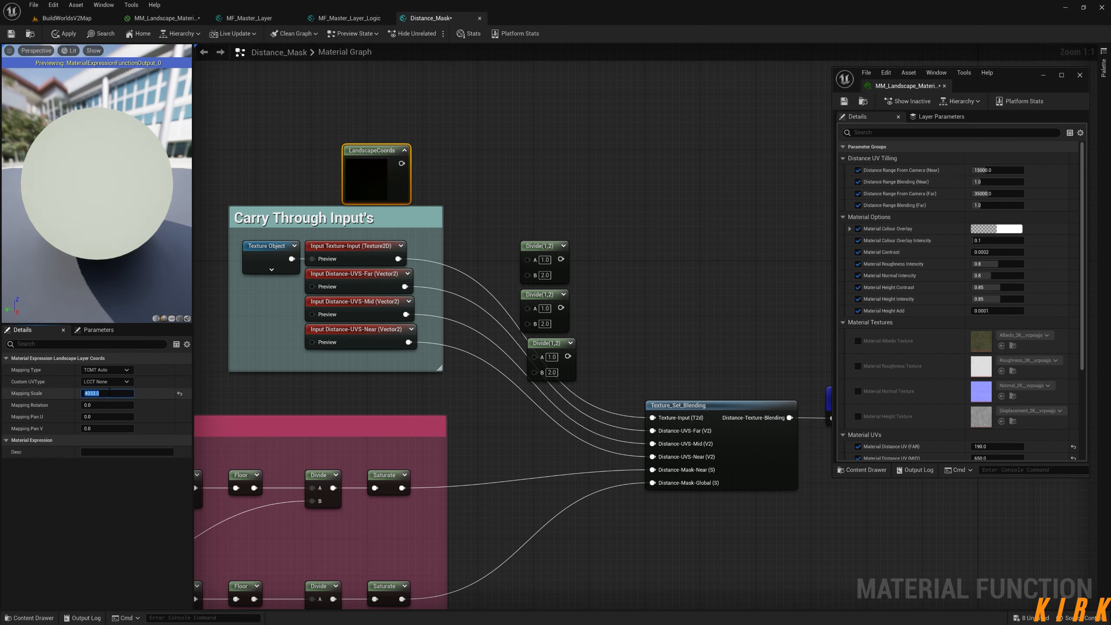
pyautogui.click(404, 151)
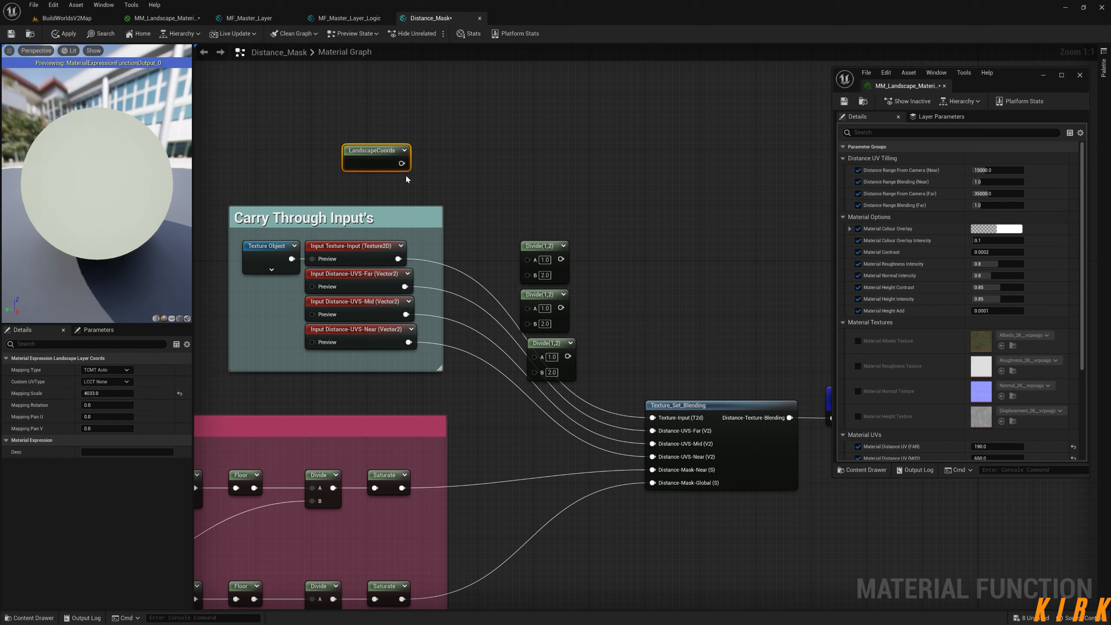
# Connect LandscapeCoords to the A input of all three Divide nodes and left-align those nodes
pyautogui.moveTo(402, 164); pyautogui.dragTo(528, 260)
pyautogui.moveTo(401, 163); pyautogui.dragTo(529, 308)
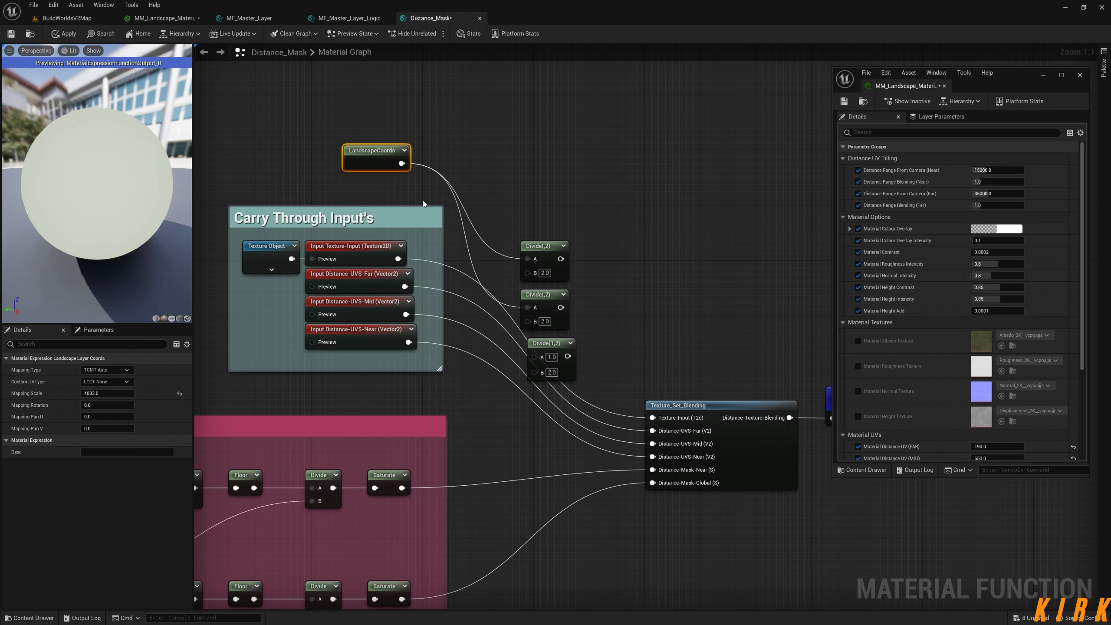
pyautogui.moveTo(402, 163); pyautogui.dragTo(533, 356)
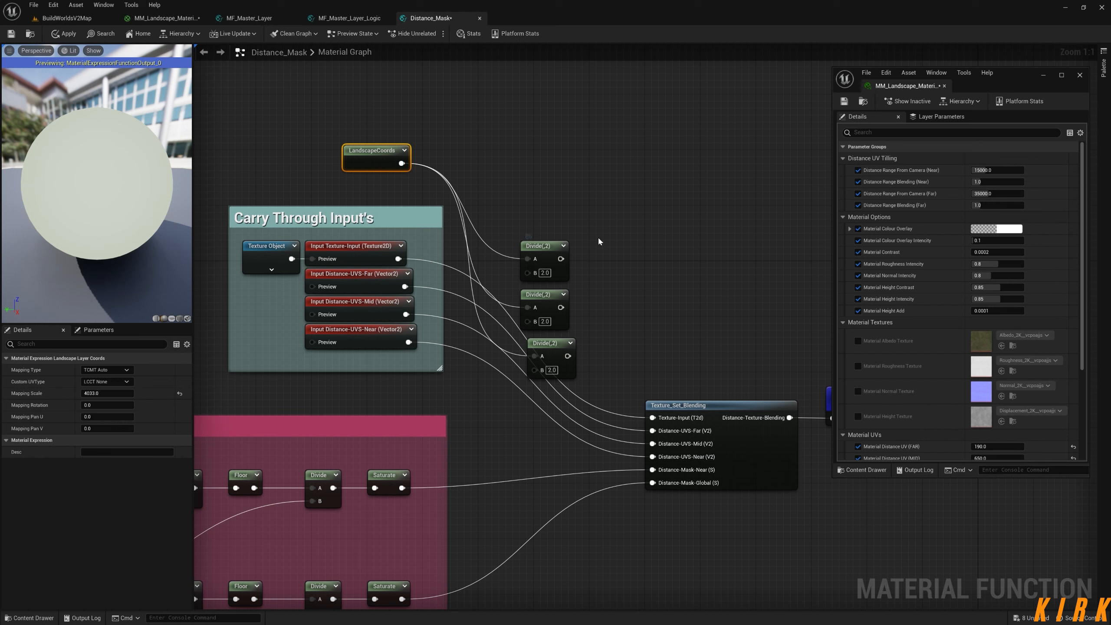
pyautogui.moveTo(599, 241); pyautogui.dragTo(543, 367)
pyautogui.hotkey('shift', 'a')
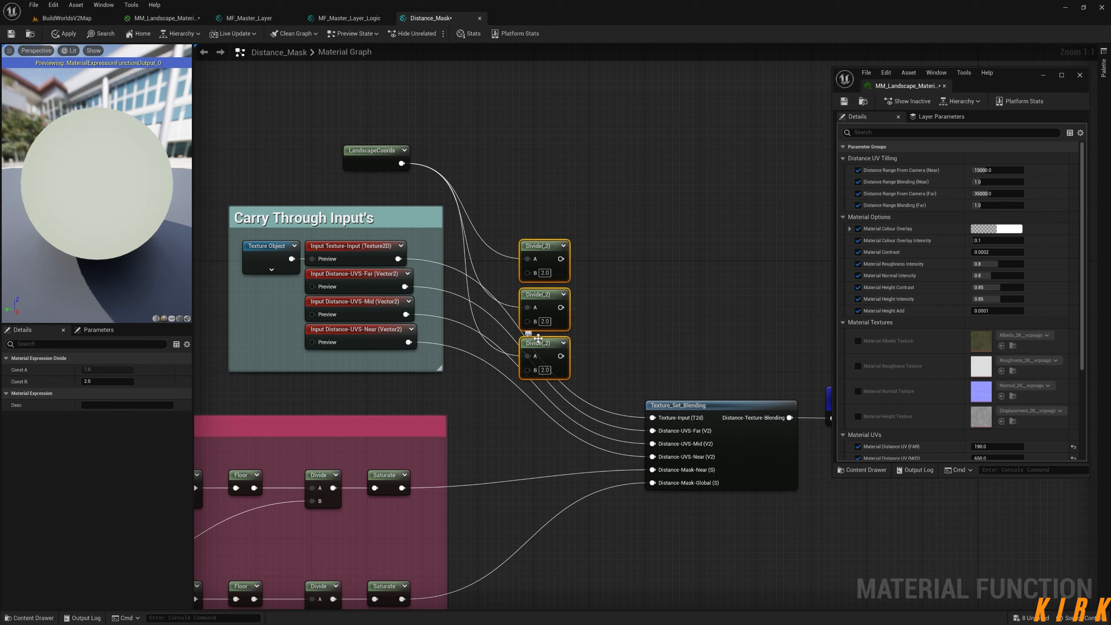
pyautogui.moveTo(543, 246); pyautogui.dragTo(550, 245)
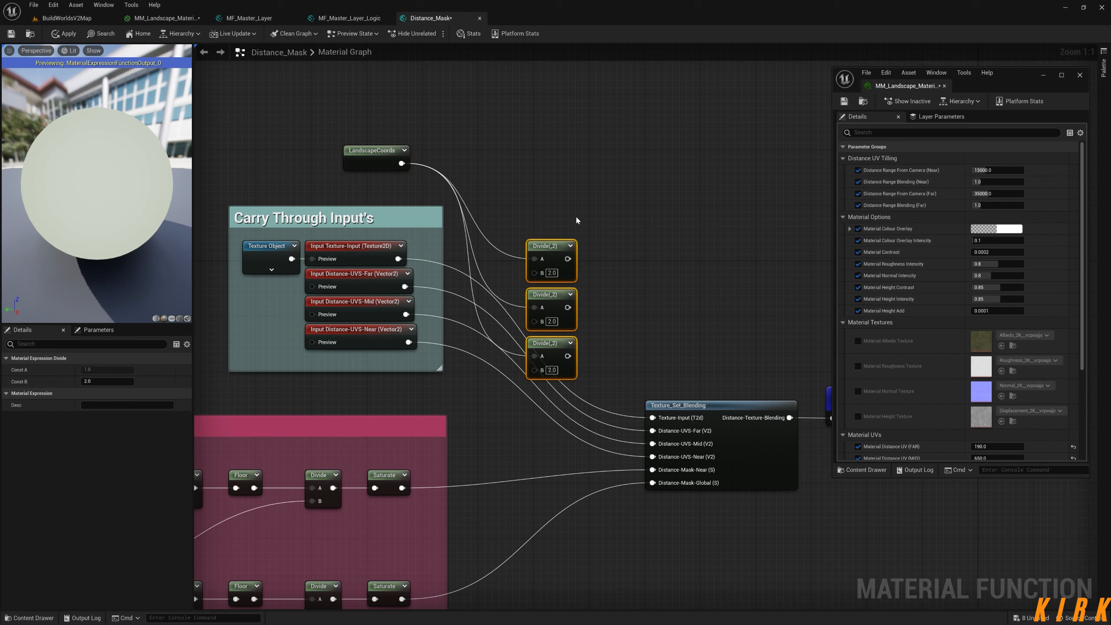
pyautogui.click(521, 262)
# Connect the Distance-UVS-Far, Mid and Near inputs to the B inputs of the three Divide nodes, in that order
pyautogui.moveTo(405, 287); pyautogui.dragTo(534, 272)
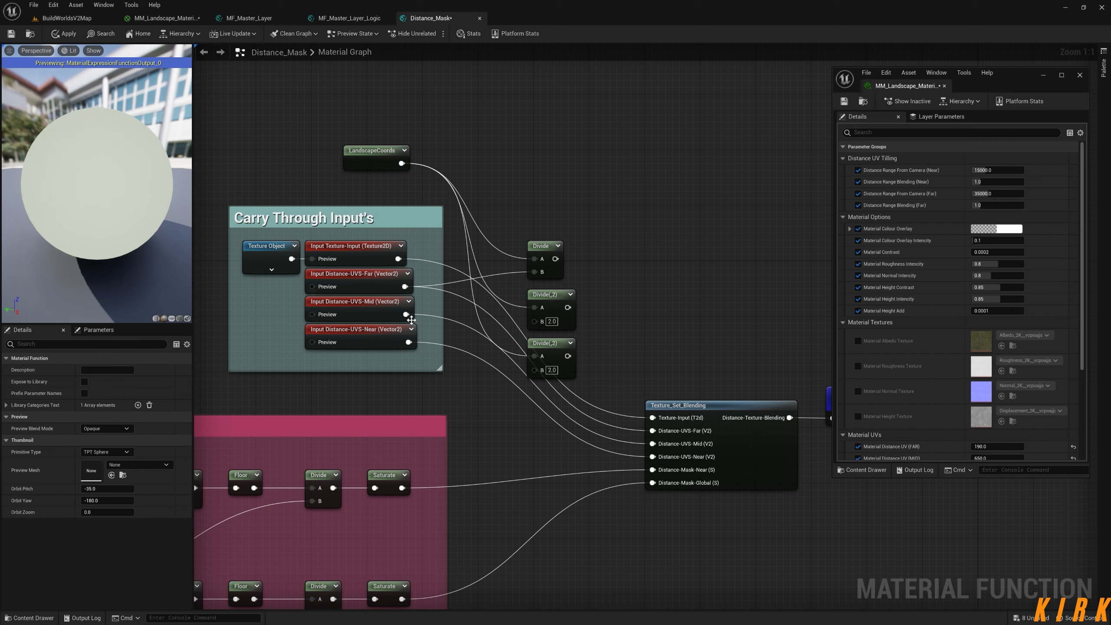
pyautogui.moveTo(406, 315); pyautogui.dragTo(536, 322)
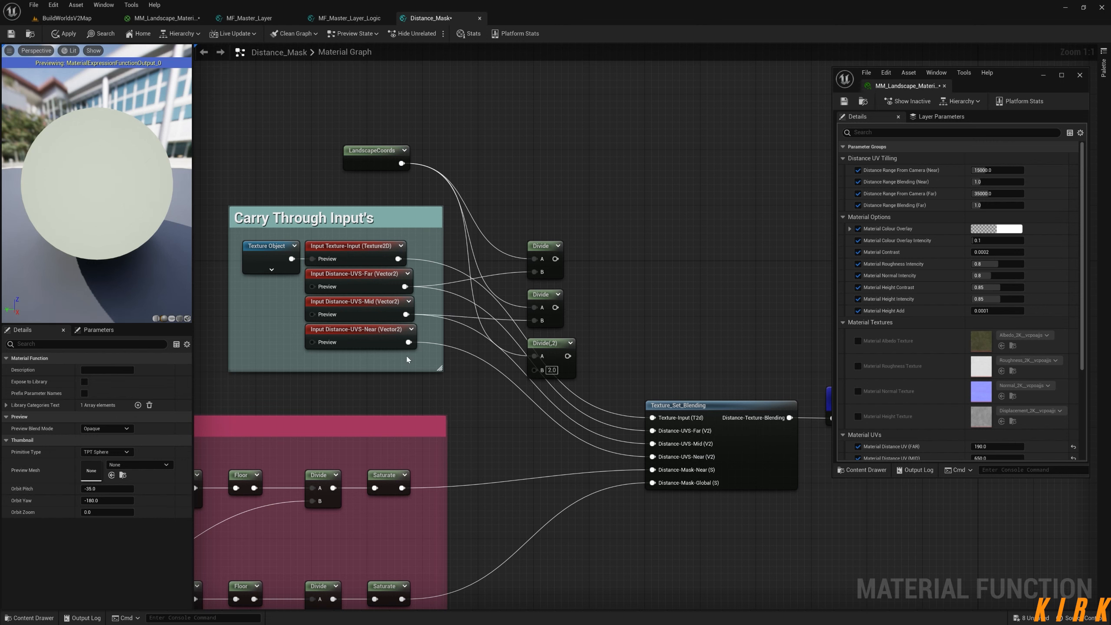
pyautogui.moveTo(408, 343); pyautogui.dragTo(535, 372)
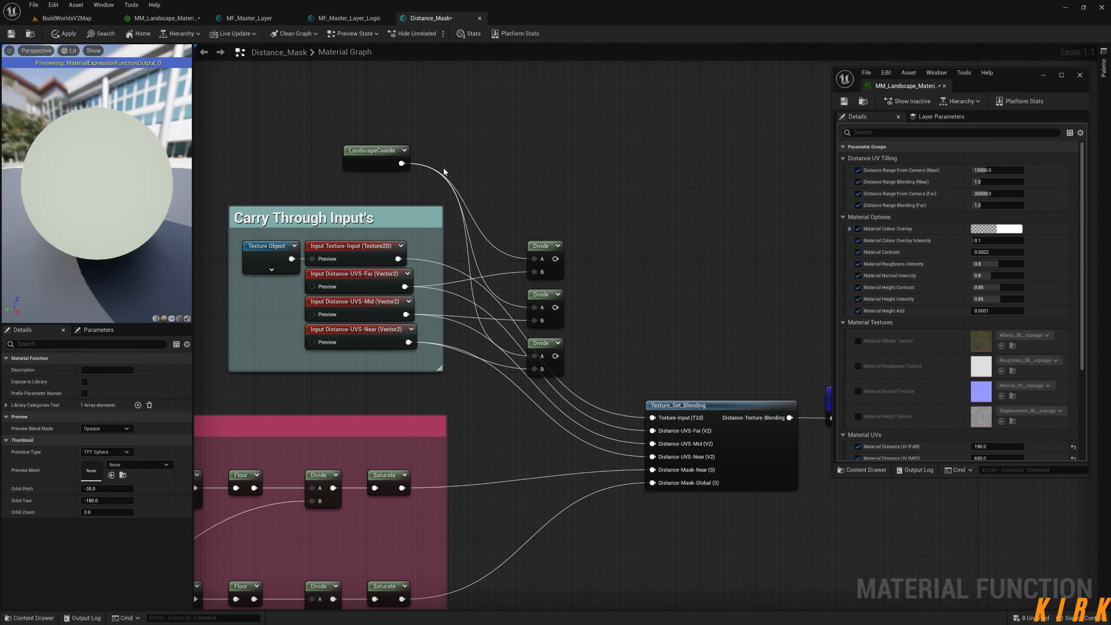
# Check in MF_Master_Layer_Logic how the material distance UV inputs feed the Distance_Mask nodes, and reopen Distance_Mask
pyautogui.click(345, 18)
pyautogui.moveTo(654, 264); pyautogui.dragTo(560, 223, button='right')
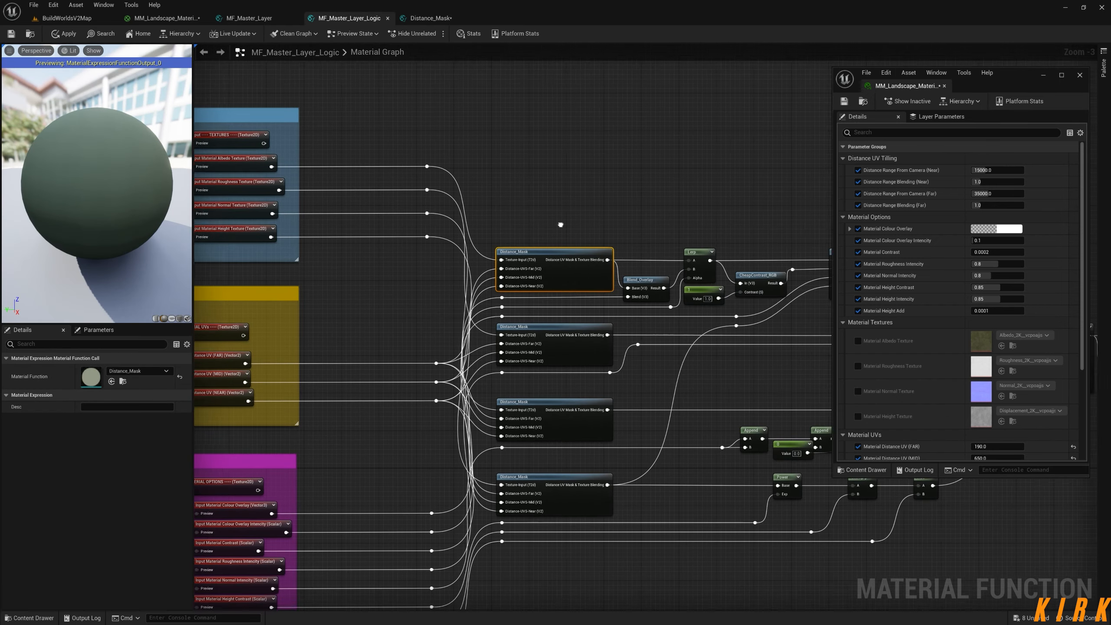
pyautogui.moveTo(566, 276); pyautogui.dragTo(576, 201, button='right')
pyautogui.moveTo(353, 145); pyautogui.dragTo(418, 232, button='right')
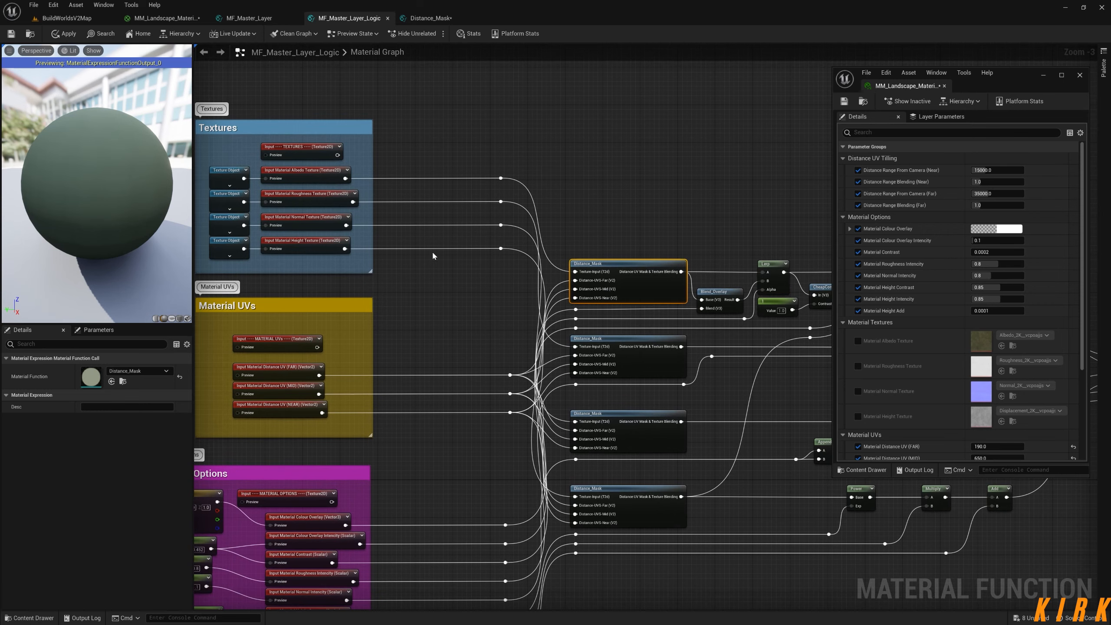
pyautogui.moveTo(467, 266); pyautogui.dragTo(441, 189, button='right')
pyautogui.moveTo(722, 303); pyautogui.dragTo(581, 341, button='right')
pyautogui.scroll(3, 470, 278)
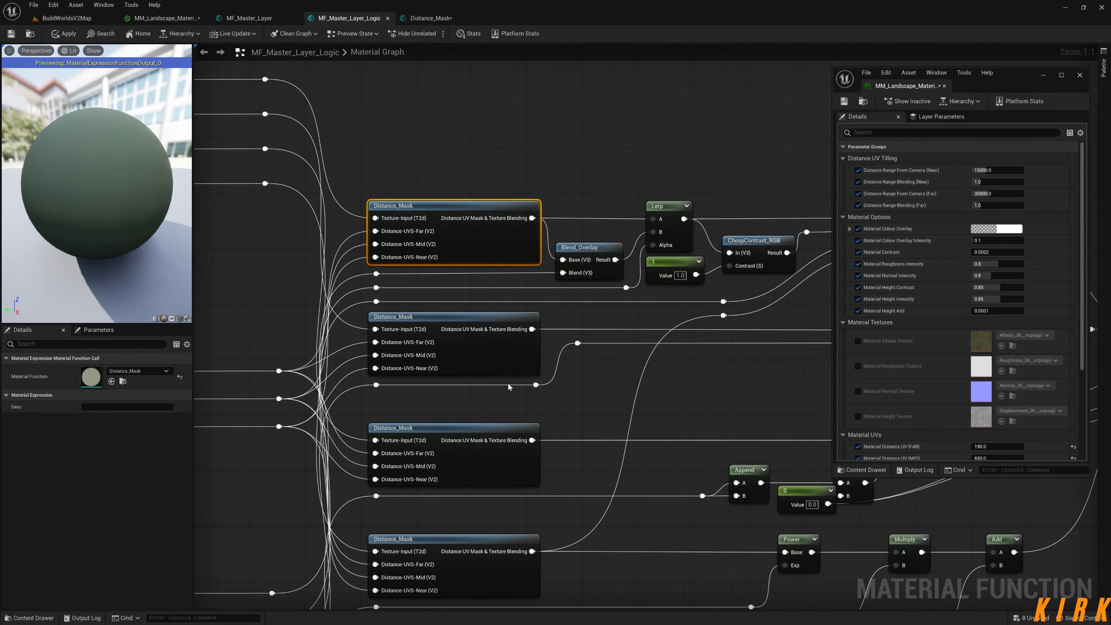
pyautogui.moveTo(464, 465); pyautogui.dragTo(467, 354, button='right')
pyautogui.doubleClick(467, 355)
pyautogui.moveTo(506, 269); pyautogui.dragTo(517, 262, button='right')
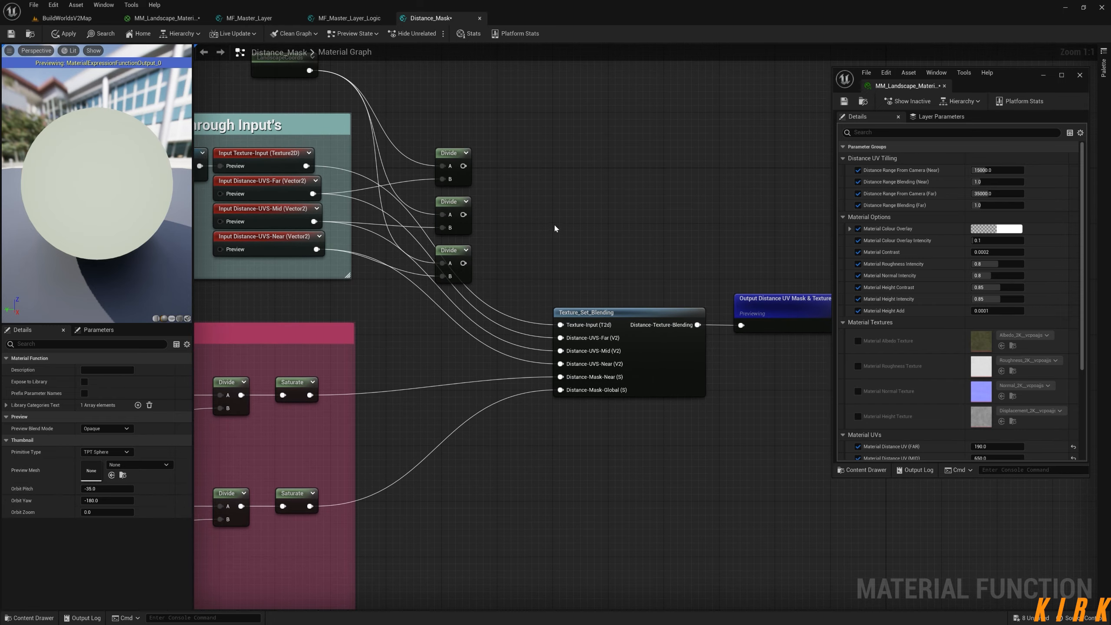
pyautogui.click(372, 19)
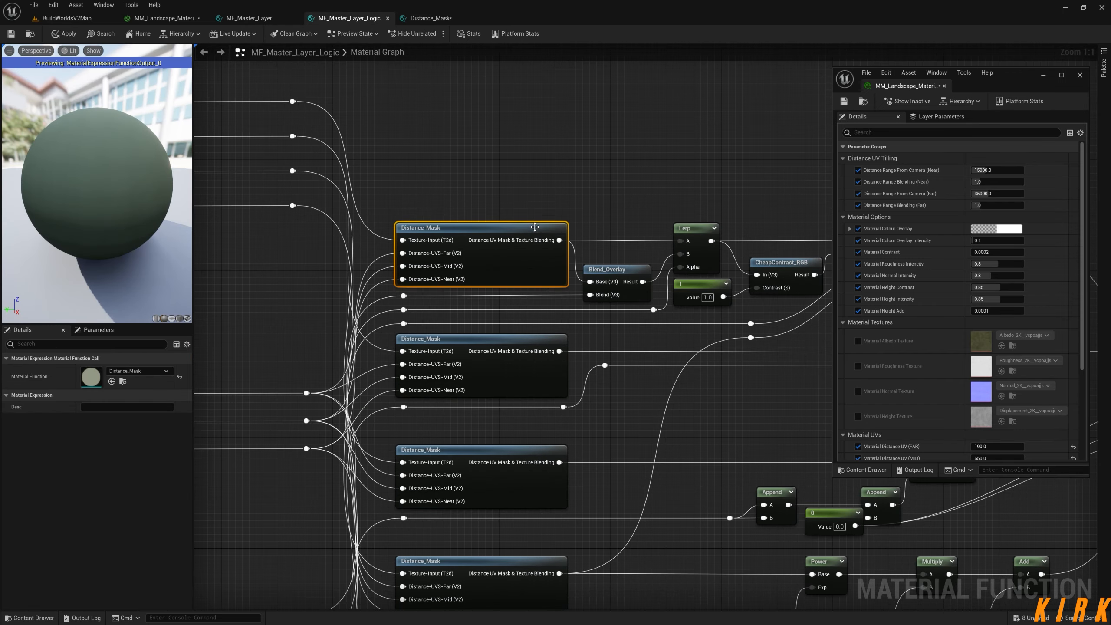
pyautogui.moveTo(406, 188); pyautogui.dragTo(695, 42, button='right')
pyautogui.press('m')
pyautogui.click(453, 222)
pyautogui.press('m')
pyautogui.click(457, 315)
pyautogui.moveTo(520, 243); pyautogui.dragTo(466, 372)
pyautogui.press('Delete')
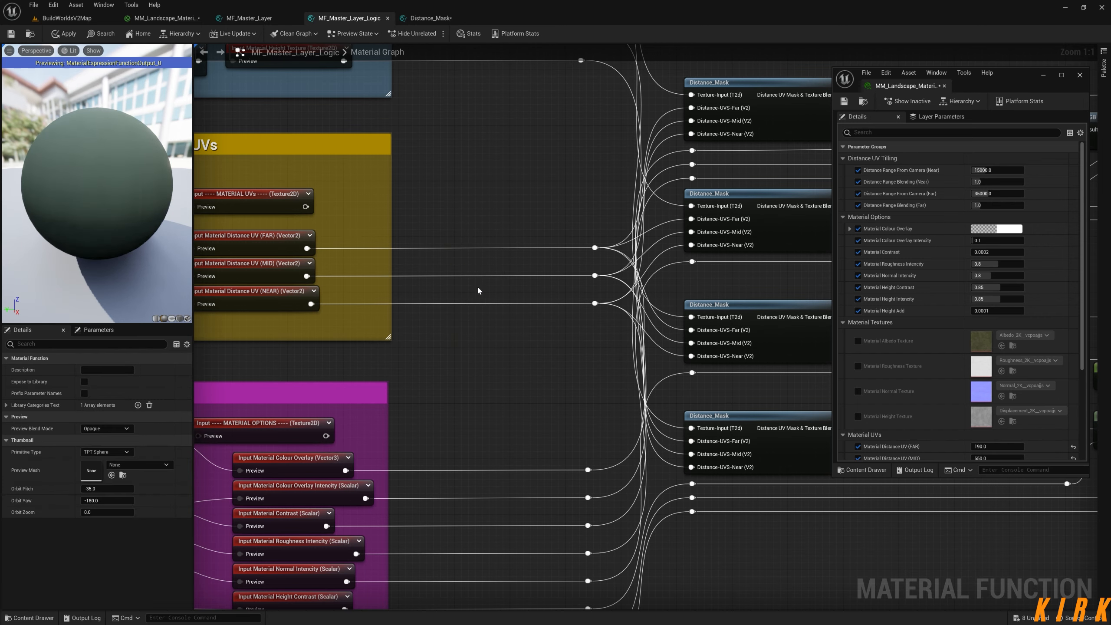
pyautogui.moveTo(484, 138); pyautogui.dragTo(484, 246, button='right')
# In Distance_Mask, connect the three Divide outputs to the Distance-UVS-Far, Mid and Near inputs of Texture_Set_Blending
pyautogui.click(431, 17)
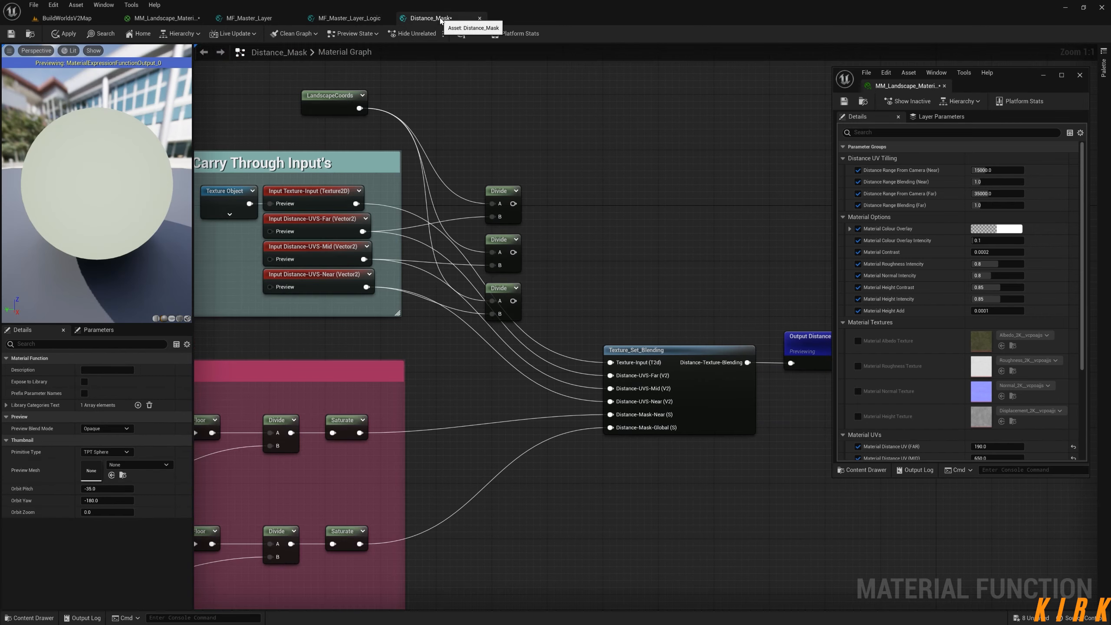
pyautogui.moveTo(567, 227); pyautogui.dragTo(499, 214, button='right')
pyautogui.moveTo(444, 191); pyautogui.dragTo(541, 349)
pyautogui.moveTo(444, 239); pyautogui.dragTo(542, 375)
pyautogui.moveTo(444, 288); pyautogui.dragTo(542, 388)
pyautogui.moveTo(479, 260); pyautogui.dragTo(566, 301, button='right')
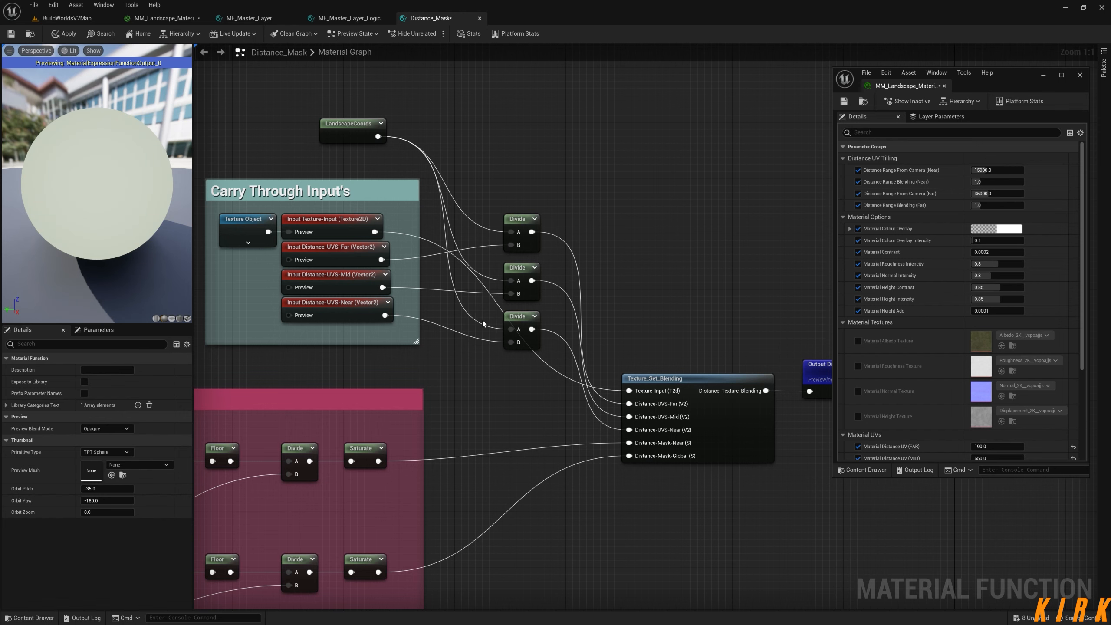
pyautogui.moveTo(441, 367); pyautogui.dragTo(456, 340, button='right')
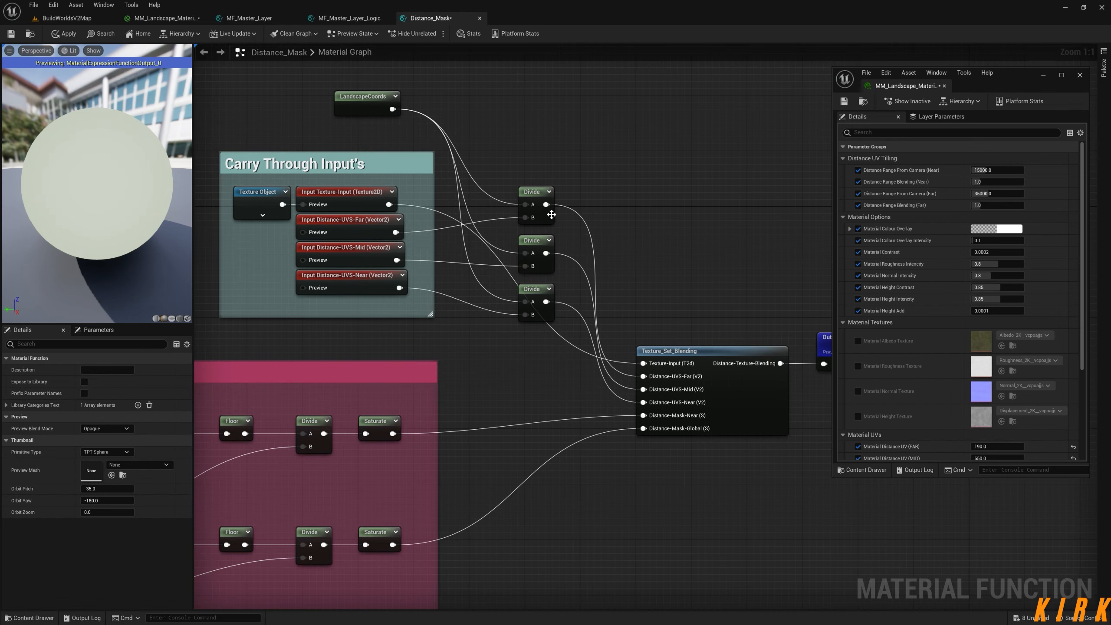
# Move LandscapeCoords into the Carry Through Input's comment and feed the three Divide nodes through a reroute node on its wire
pyautogui.click(536, 205)
pyautogui.moveTo(536, 205); pyautogui.dragTo(577, 222, button='right')
pyautogui.moveTo(414, 115); pyautogui.dragTo(409, 184)
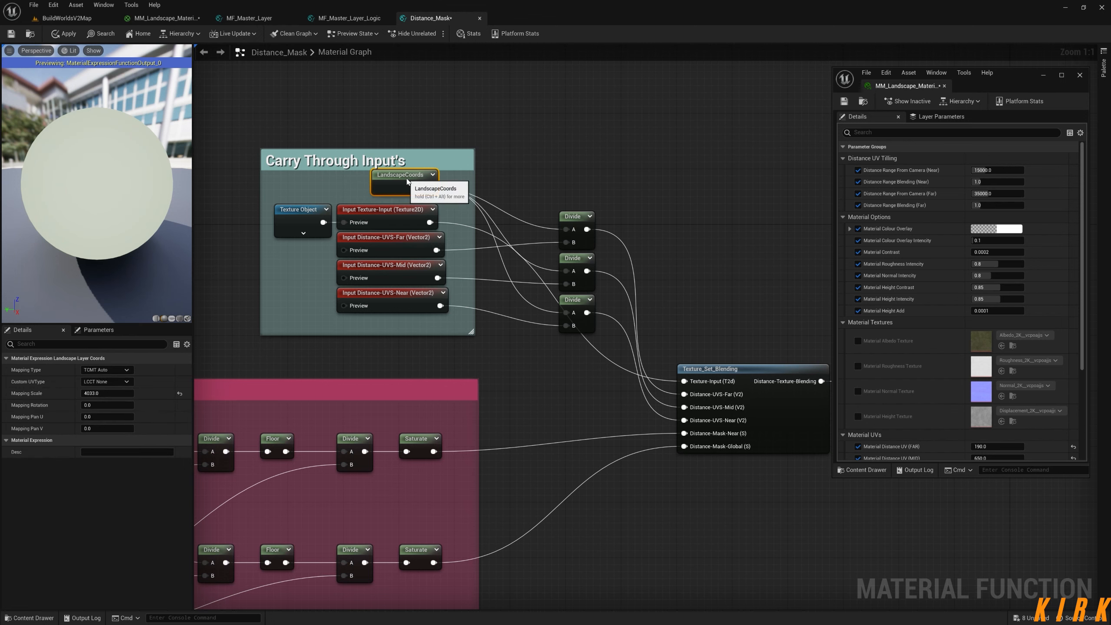
pyautogui.doubleClick(546, 268)
pyautogui.moveTo(552, 269); pyautogui.dragTo(567, 229)
pyautogui.moveTo(552, 268); pyautogui.dragTo(567, 312)
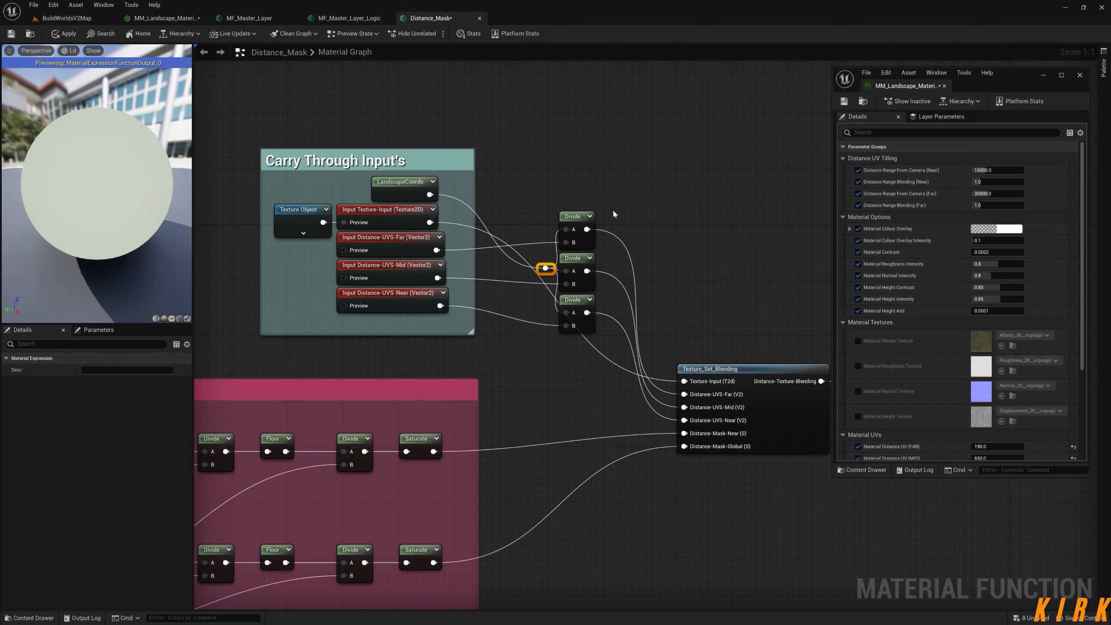
# Shift the Divide nodes and their reroute node closer to Texture_Set_Blending, and place LandscapeCoords just beside them, outside the comment
pyautogui.moveTo(614, 214); pyautogui.dragTo(574, 291)
pyautogui.moveTo(618, 191); pyautogui.dragTo(620, 298)
pyautogui.click(662, 248)
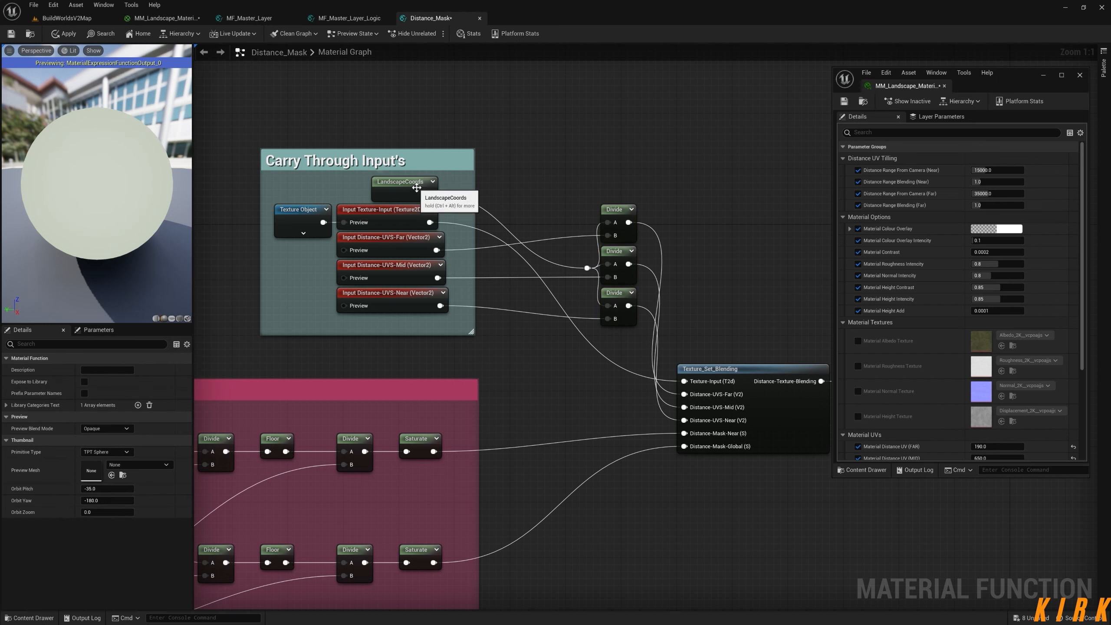
pyautogui.moveTo(416, 188); pyautogui.dragTo(548, 202)
pyautogui.click(634, 158)
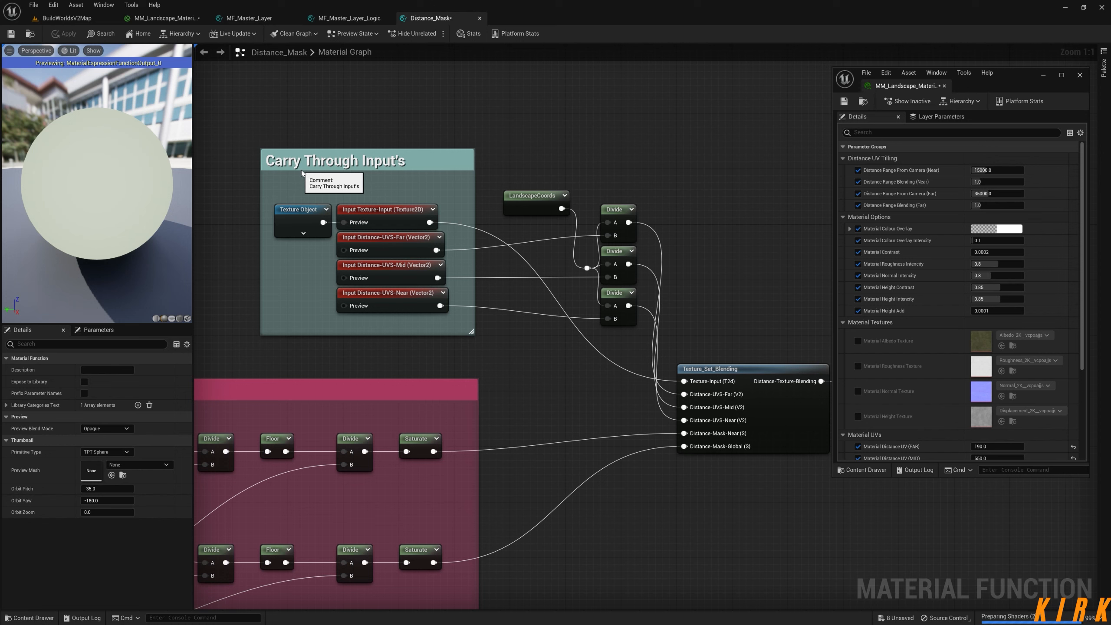
# Save and close Distance_Mask and MF_Master_Layer_Logic, returning to MF_Master_Layer
pyautogui.click(11, 33)
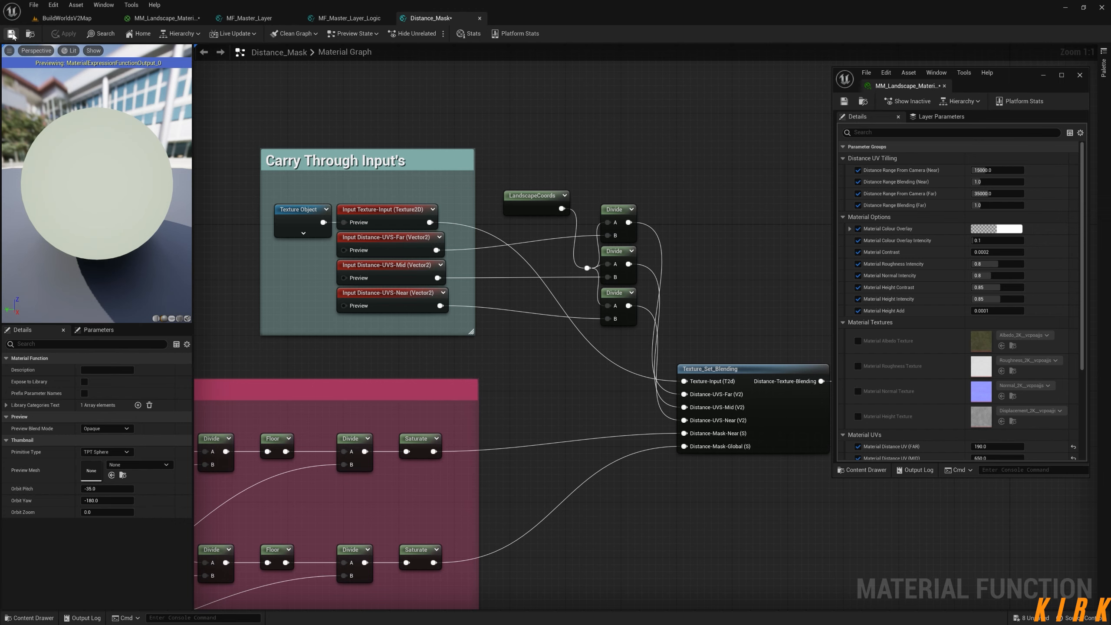
pyautogui.click(480, 18)
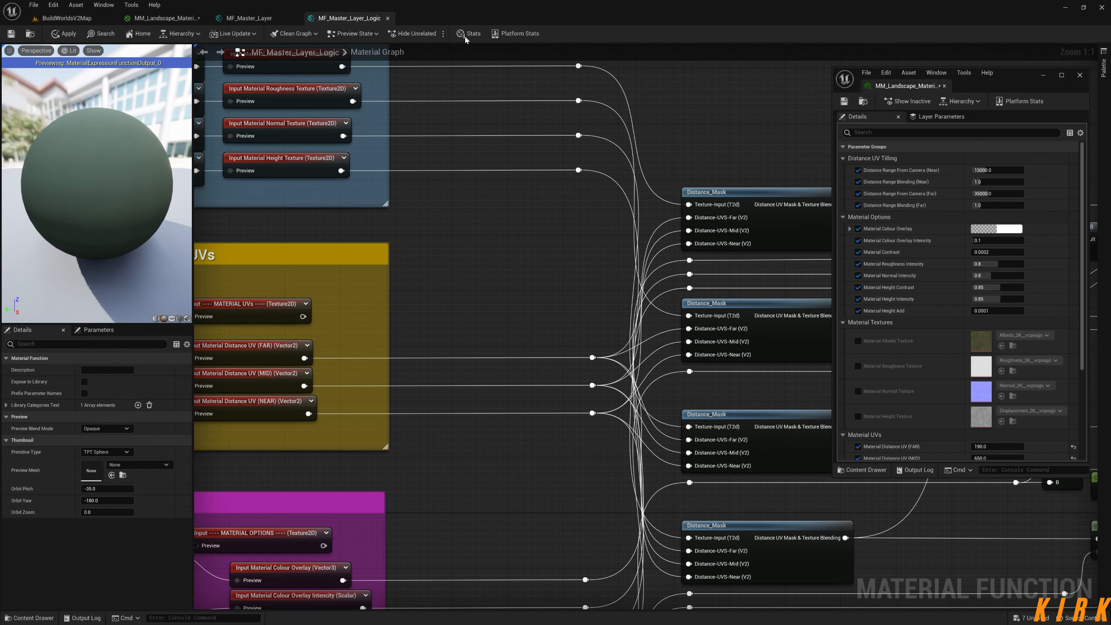
pyautogui.moveTo(635, 185); pyautogui.dragTo(469, 178, button='right')
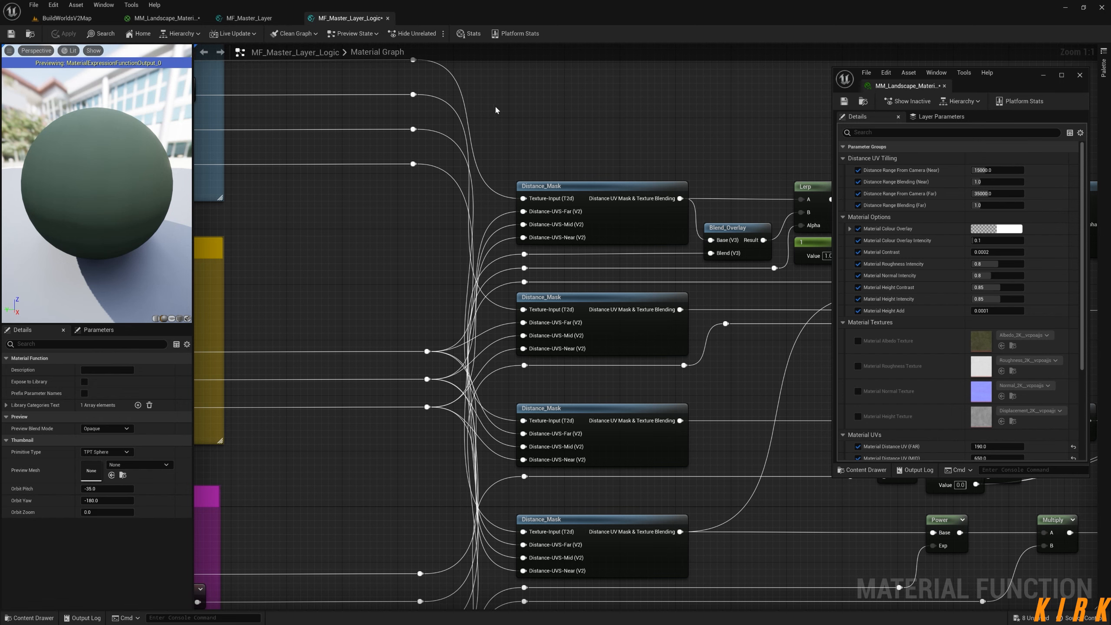
pyautogui.moveTo(496, 110); pyautogui.dragTo(210, 90, button='right')
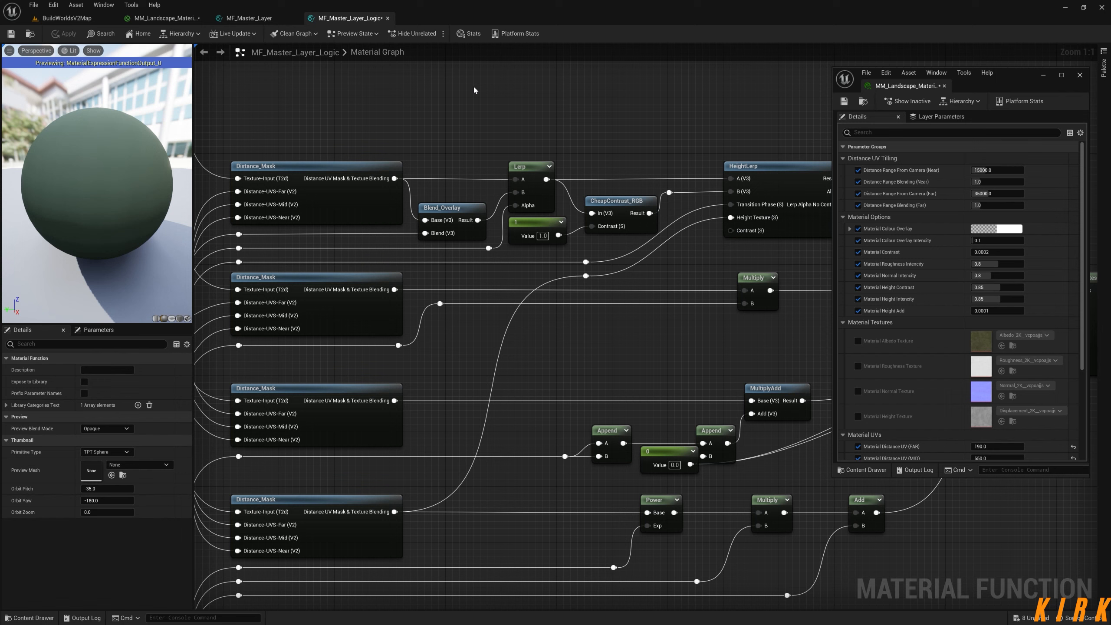
pyautogui.click(11, 33)
pyautogui.click(388, 18)
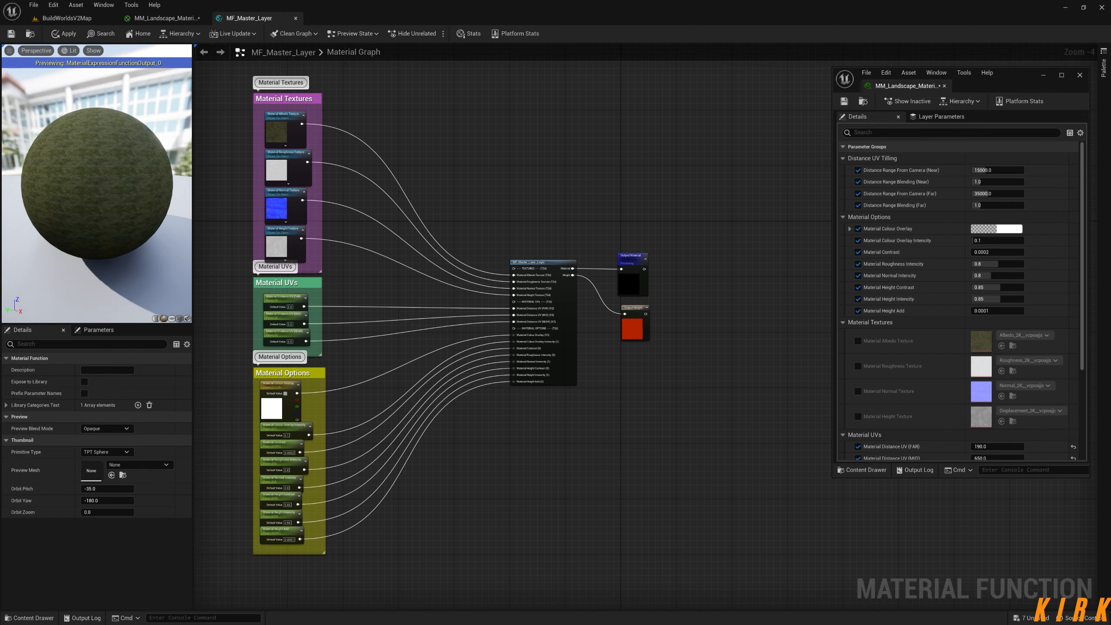
pyautogui.moveTo(380, 186); pyautogui.dragTo(465, 193, button='right')
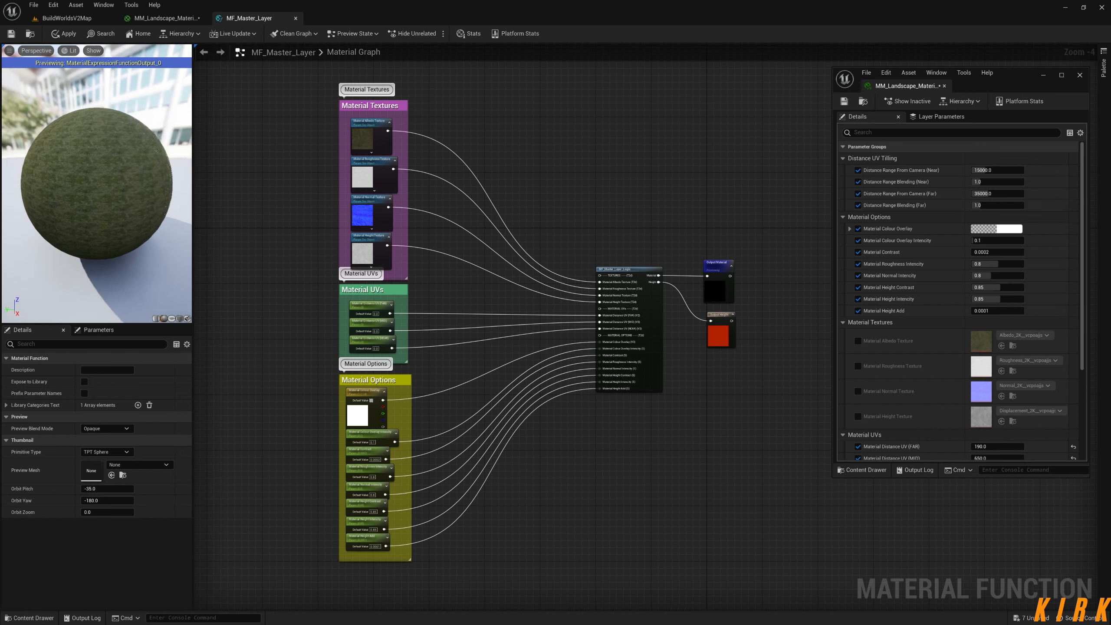
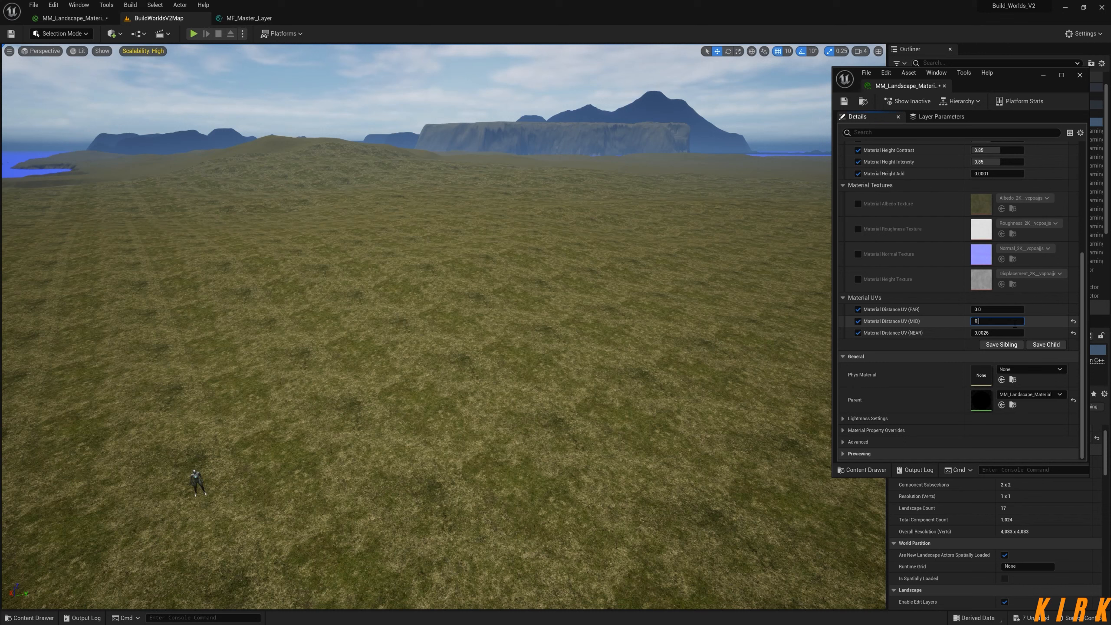
# Finish the Material Distance UV (MID) entry in the landscape material instance and set Material Distance UV (FAR) to 0.1
pyautogui.press('Return')
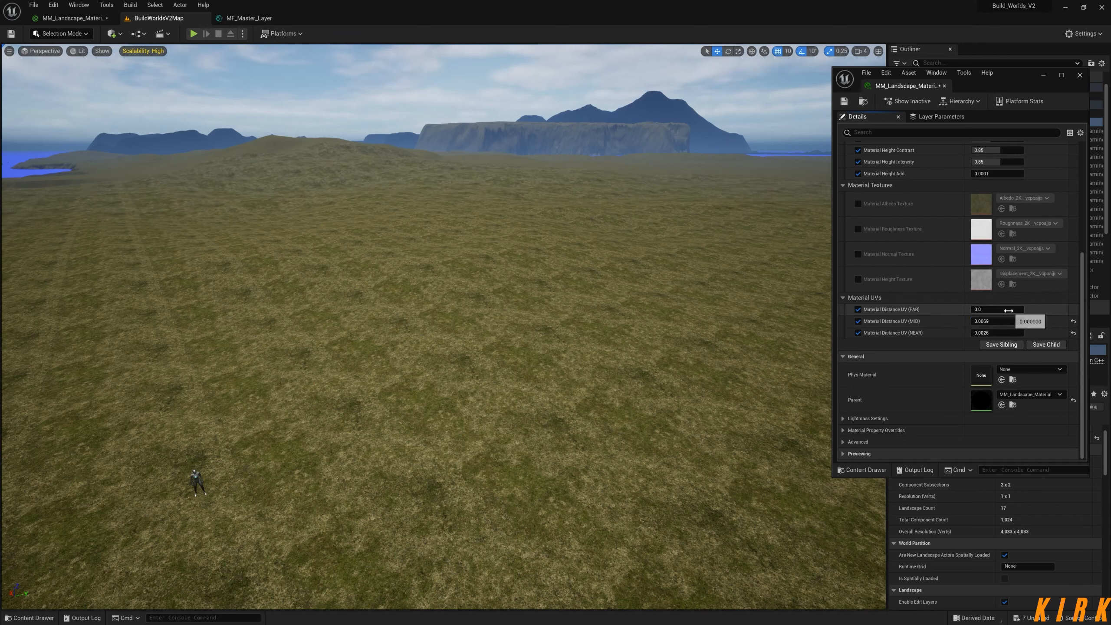
pyautogui.click(1019, 310)
pyautogui.write('0.1')
pyautogui.press('Return')
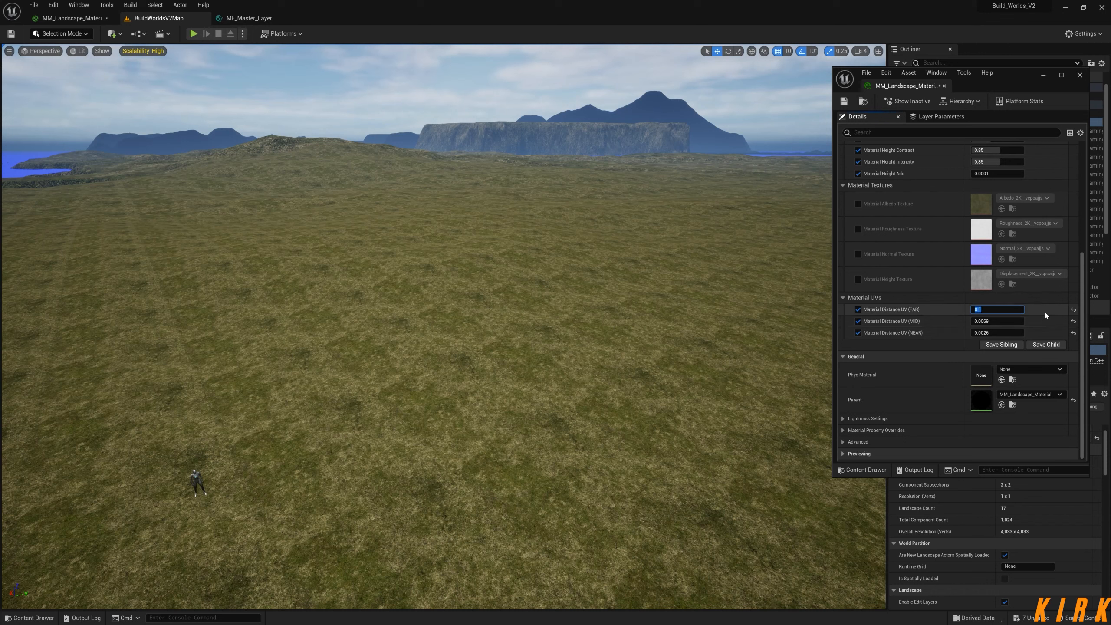
pyautogui.click(1045, 313)
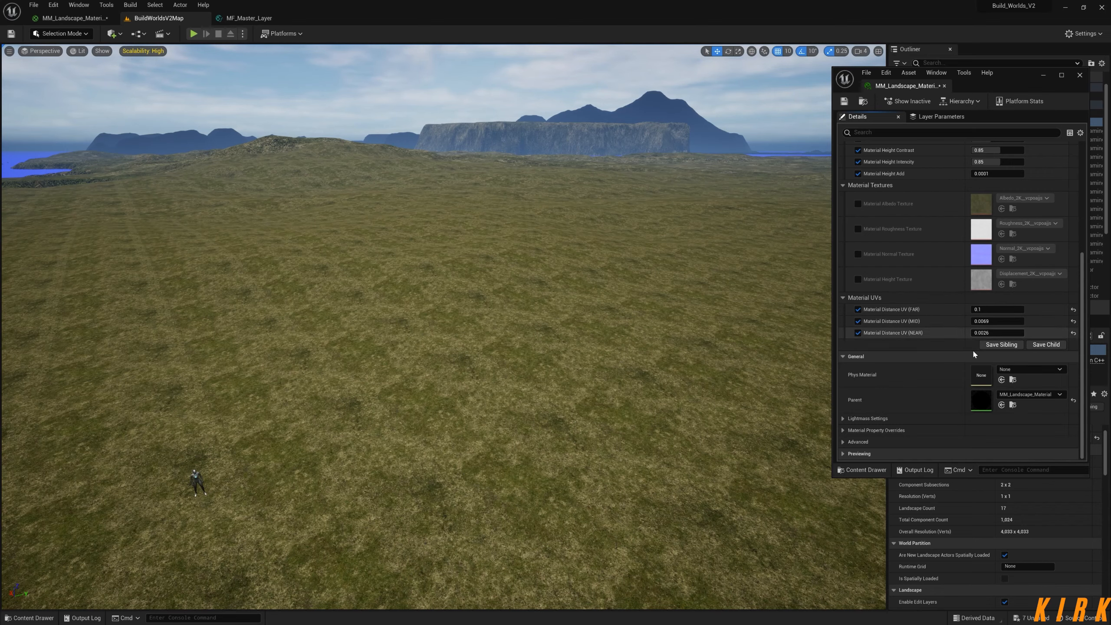
# Raise Material Colour Overlay Intensity to about 1.2 and open the Material Colour Overlay colour for editing
pyautogui.moveTo(376, 300); pyautogui.dragTo(481, 296, button='right')
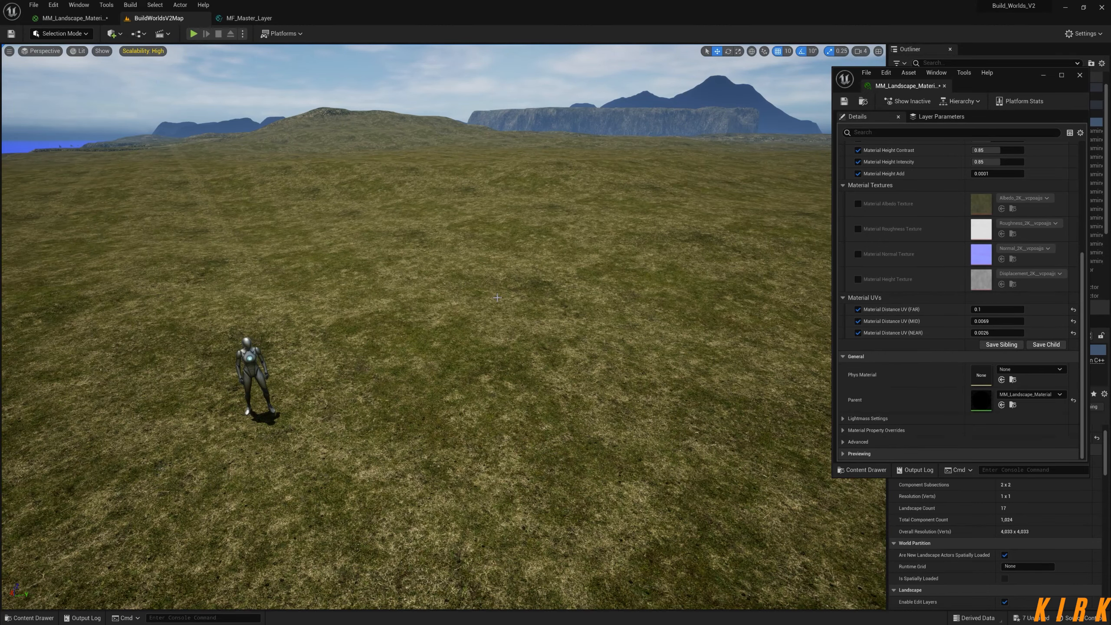
pyautogui.moveTo(474, 296)
pyautogui.mouseDown(button='right')
pyautogui.moveTo(418, 309)
pyautogui.moveTo(470, 307)
pyautogui.mouseUp(button='right')
pyautogui.press('a')
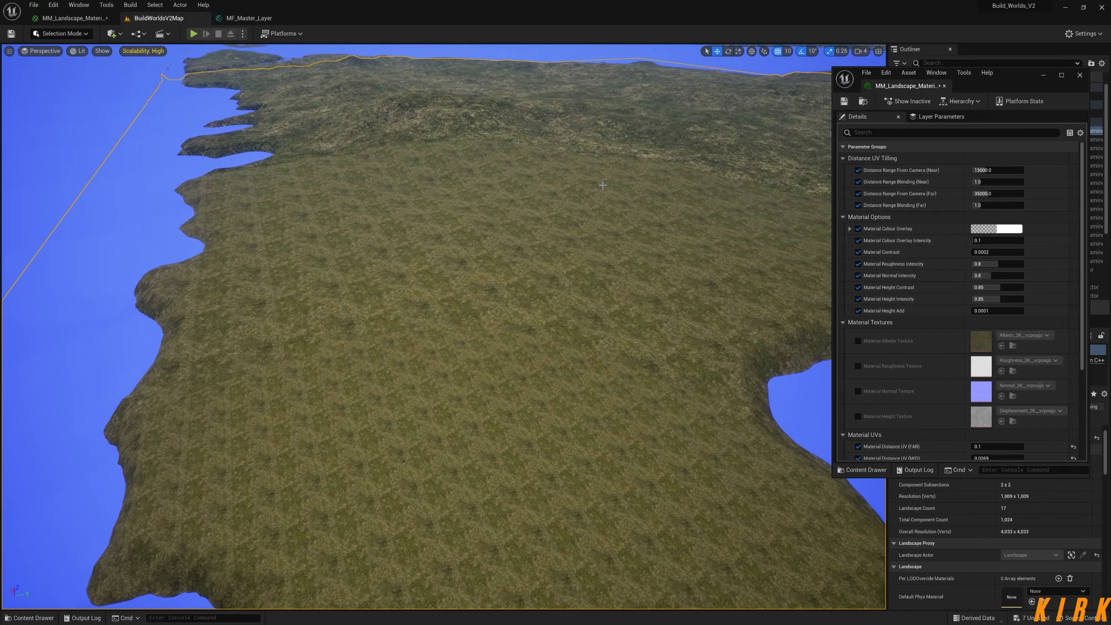
pyautogui.moveTo(437, 307); pyautogui.dragTo(413, 254, button='right')
pyautogui.press('w')
pyautogui.moveTo(989, 240); pyautogui.dragTo(1013, 240)
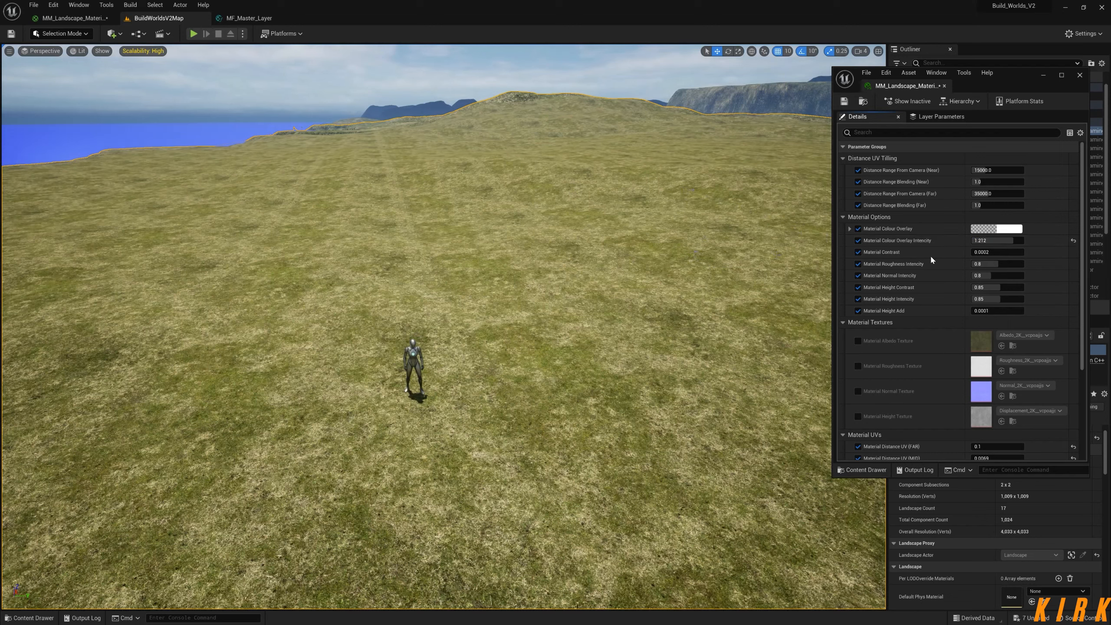
pyautogui.click(1010, 229)
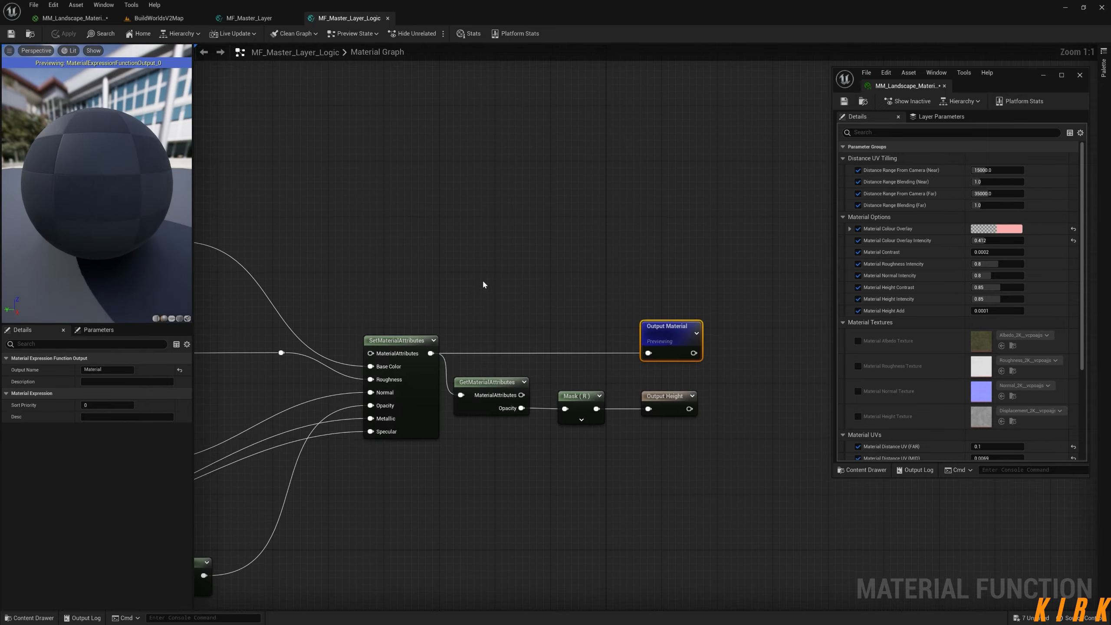
# Review the overlay nodes in MF_Master_Layer_Logic, return to BuildWorldsV2Map and place it first among the open documents
pyautogui.moveTo(483, 280); pyautogui.dragTo(783, 291, button='right')
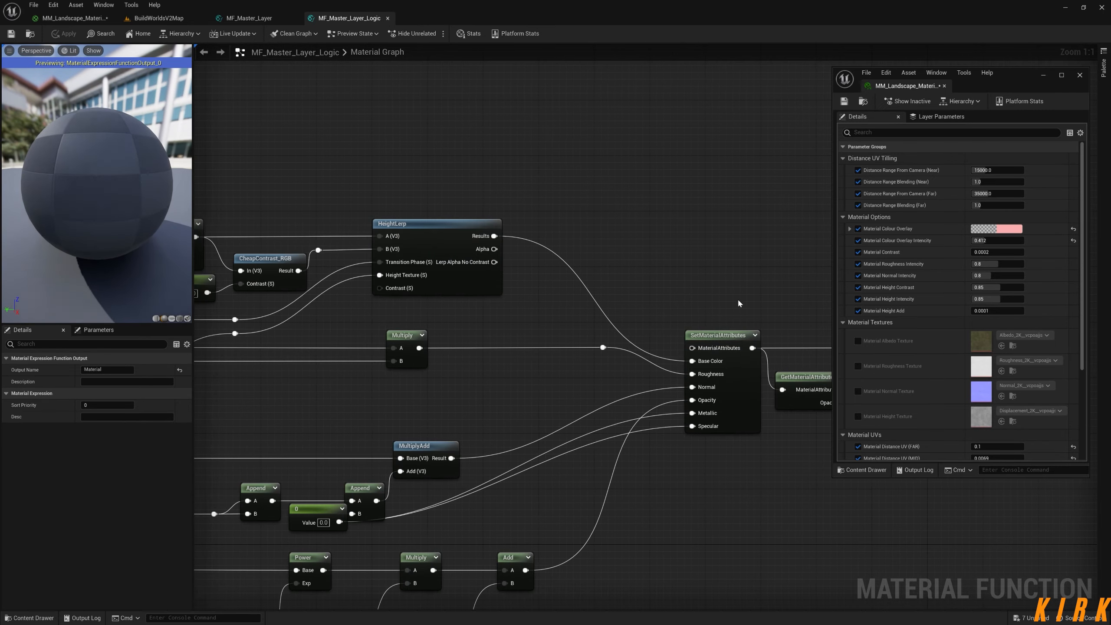
pyautogui.scroll(2, 582, 295)
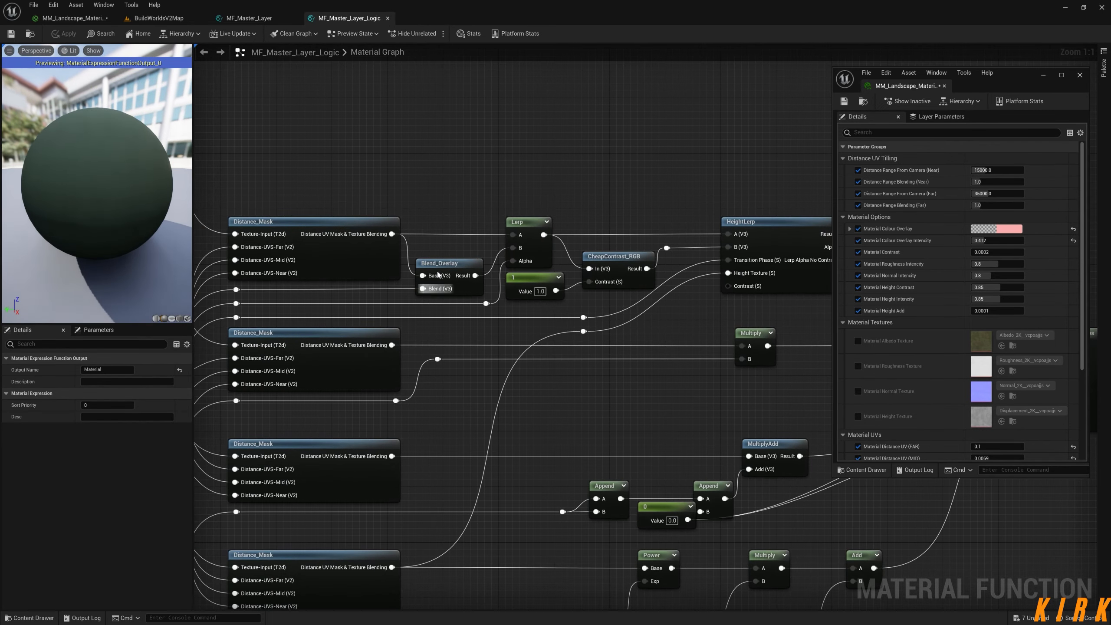
pyautogui.click(77, 18)
pyautogui.moveTo(159, 18); pyautogui.dragTo(67, 18)
# Try a magenta Material Colour Overlay (red 1.0, green 0.0, blue about 0.93) with Material Colour Overlay Intensity at about 0.28
pyautogui.moveTo(984, 240)
pyautogui.mouseDown()
pyautogui.moveTo(1007, 241)
pyautogui.moveTo(971, 241)
pyautogui.mouseUp()
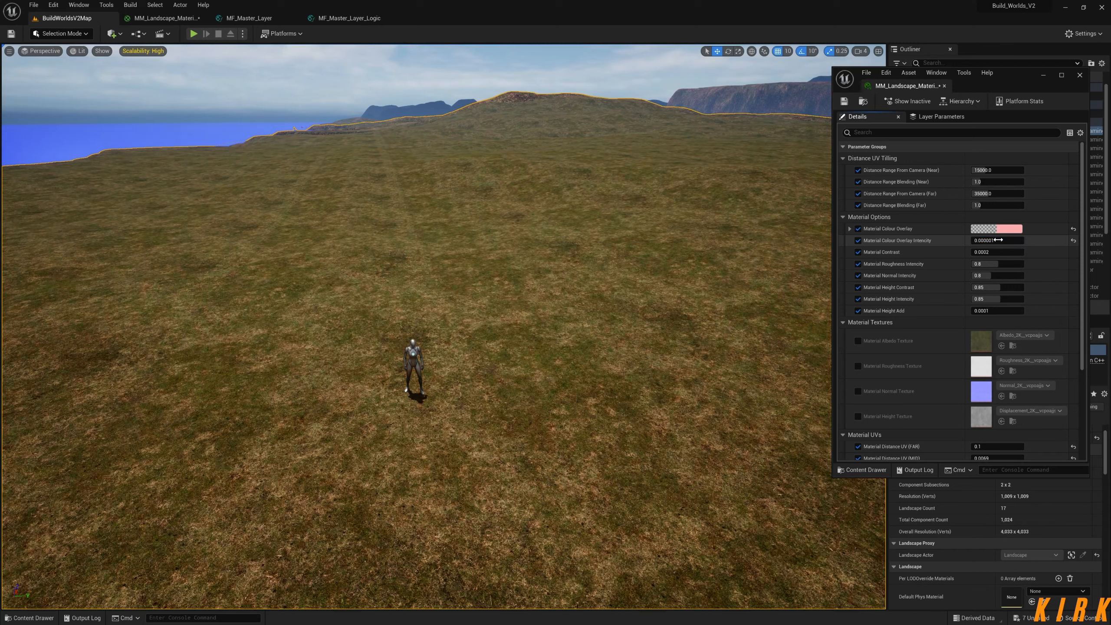
pyautogui.click(999, 229)
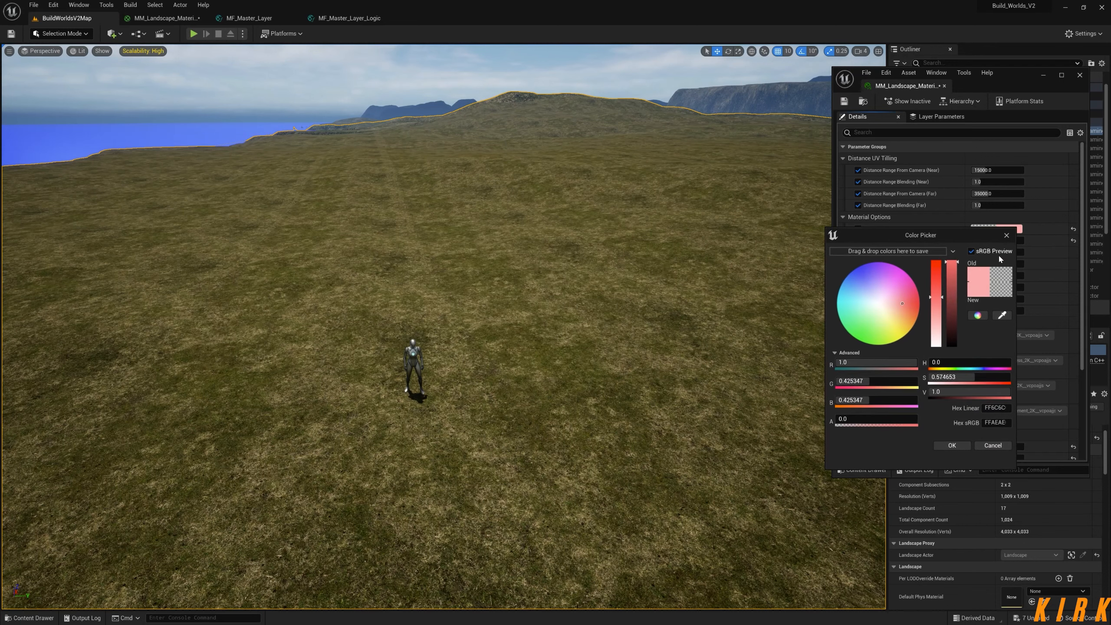
pyautogui.moveTo(895, 302); pyautogui.dragTo(902, 268)
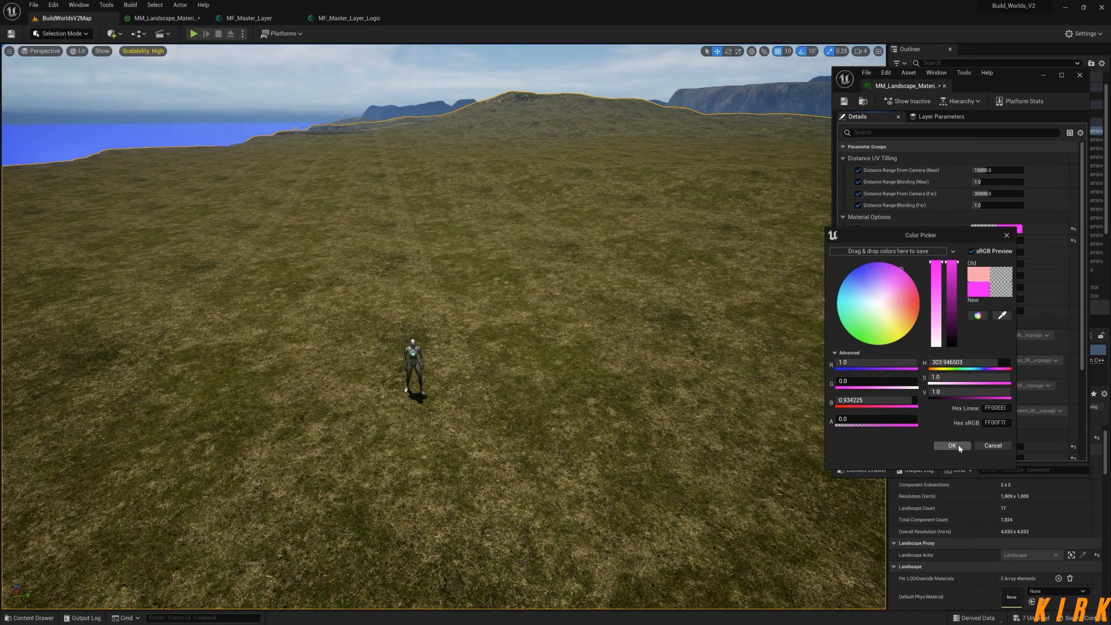
pyautogui.click(951, 445)
pyautogui.moveTo(1006, 241)
pyautogui.mouseDown()
pyautogui.moveTo(1022, 240)
pyautogui.moveTo(993, 244)
pyautogui.mouseUp()
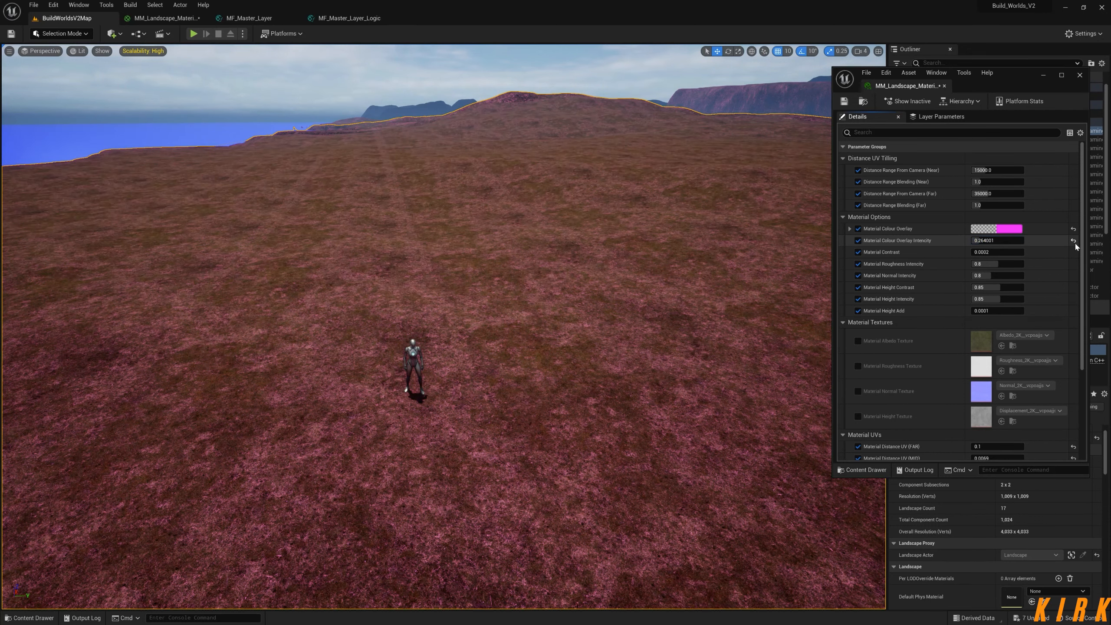
# Restore the defaults of Material Colour Overlay, Material Colour Overlay Intensity and Material Contrast, trying other intensity and contrast values in between
pyautogui.click(1074, 240)
pyautogui.click(1074, 228)
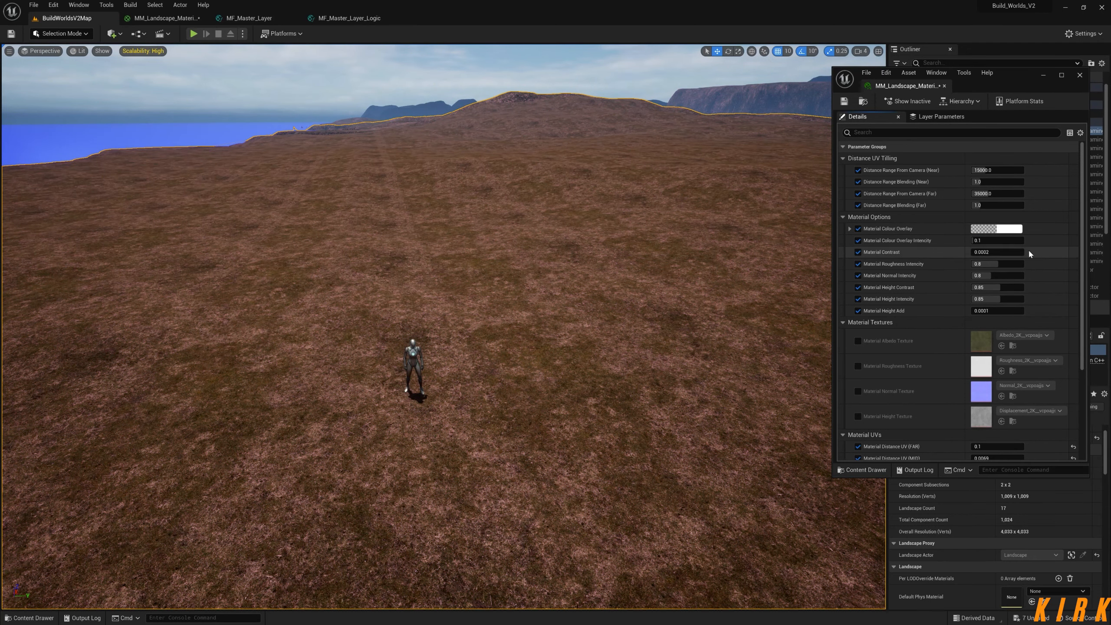
pyautogui.moveTo(1007, 241); pyautogui.dragTo(1005, 240)
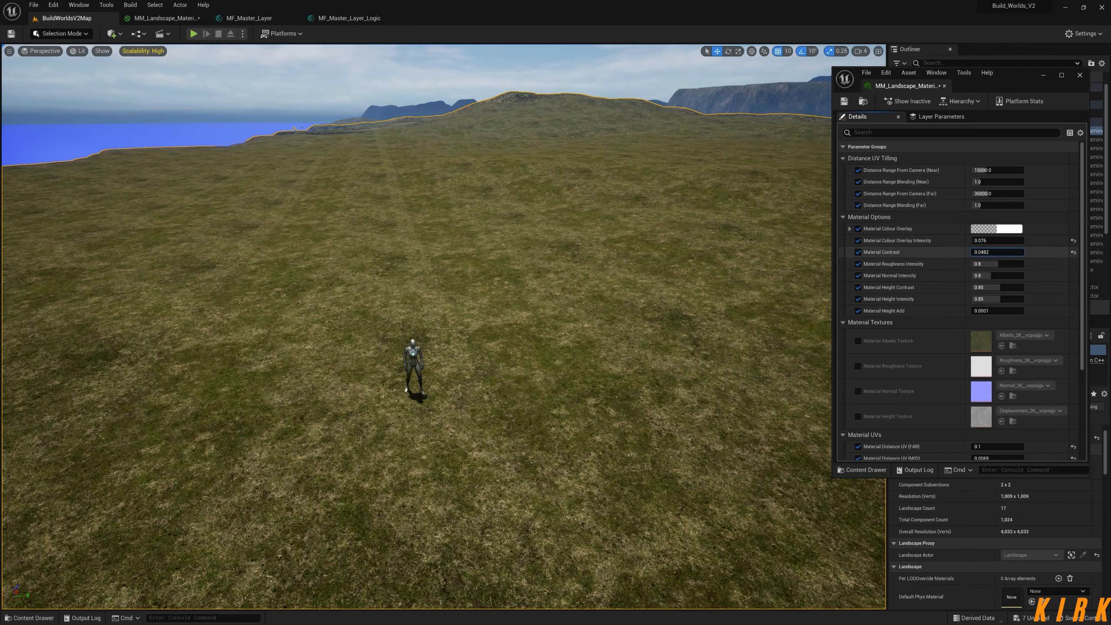
pyautogui.moveTo(1006, 252)
pyautogui.mouseDown()
pyautogui.moveTo(1026, 253)
pyautogui.moveTo(989, 252)
pyautogui.mouseUp()
pyautogui.click(1073, 240)
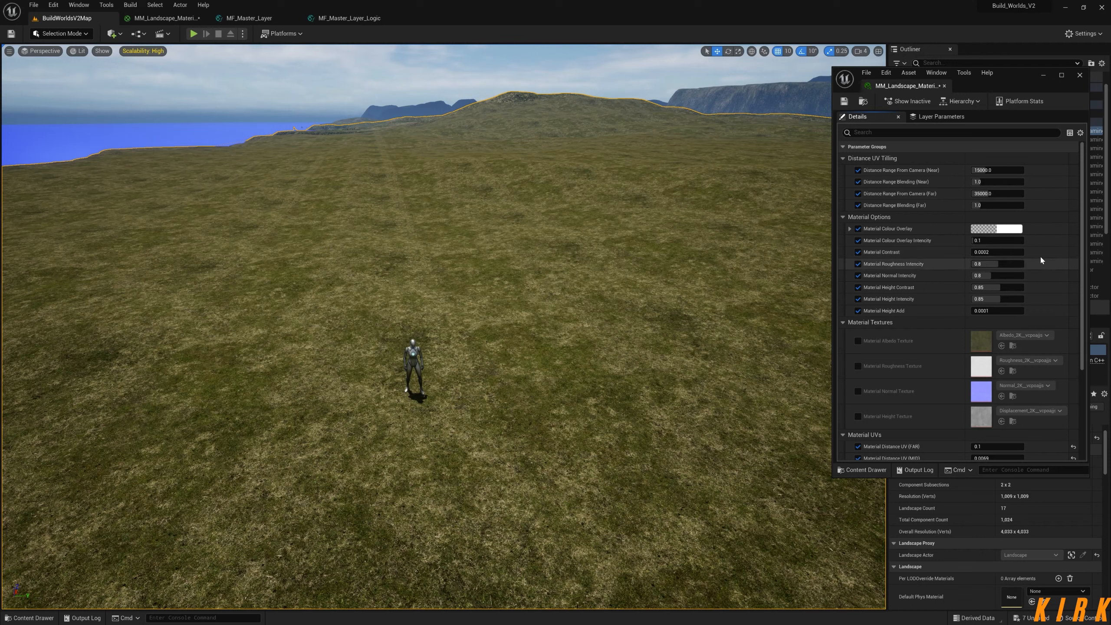
pyautogui.click(1073, 252)
# Set Material Height Add to about 0.28 and Material Roughness Intensity to about 0.46 in the landscape material instance
pyautogui.moveTo(1002, 266); pyautogui.dragTo(1008, 263)
pyautogui.moveTo(996, 263)
pyautogui.mouseDown()
pyautogui.moveTo(1019, 263)
pyautogui.moveTo(989, 263)
pyautogui.mouseUp()
pyautogui.moveTo(990, 310); pyautogui.dragTo(1006, 311)
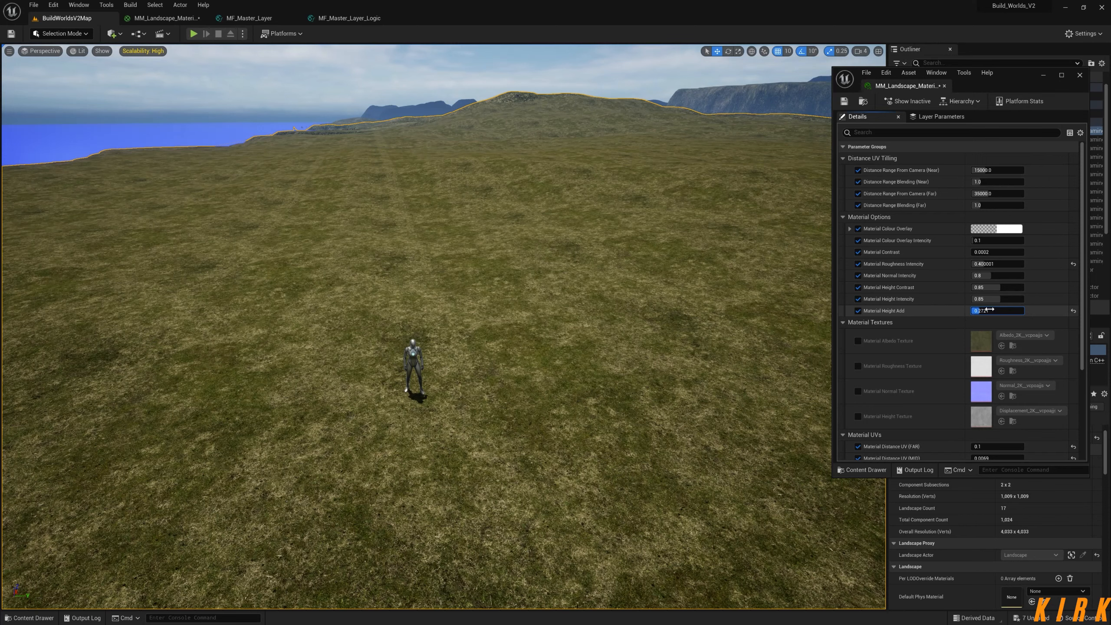
pyautogui.moveTo(993, 264); pyautogui.dragTo(984, 264)
# Trace the Material Roughness Intensity input in MF_Master_Layer_Logic through to the Roughness pin of SetMaterialAttributes and back to Distance_Mask
pyautogui.click(349, 18)
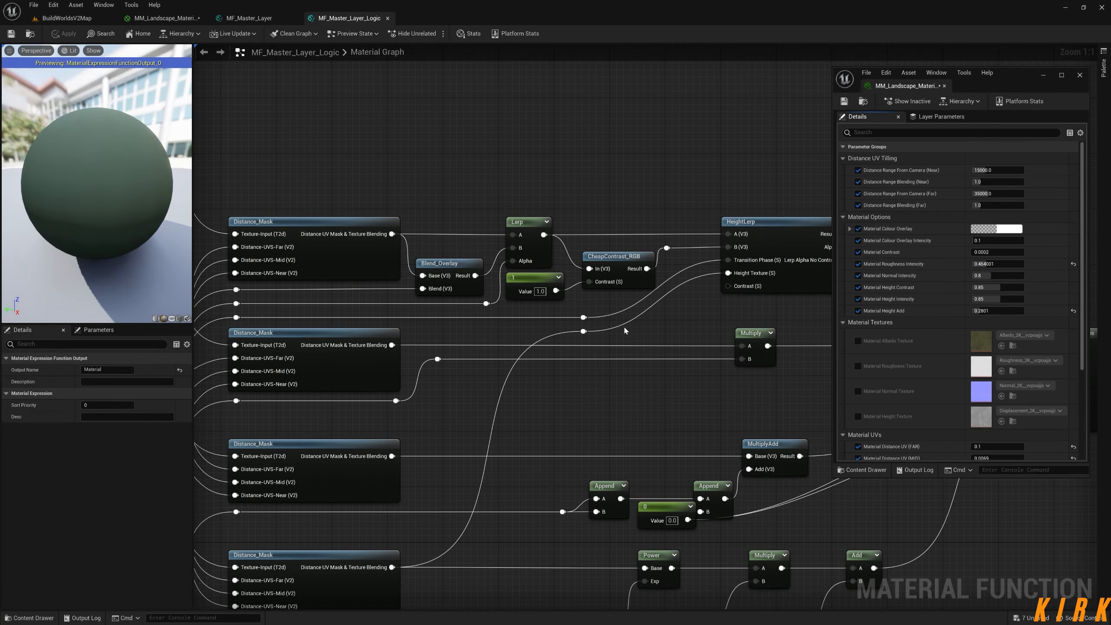
pyautogui.moveTo(268, 426); pyautogui.dragTo(578, 259, button='right')
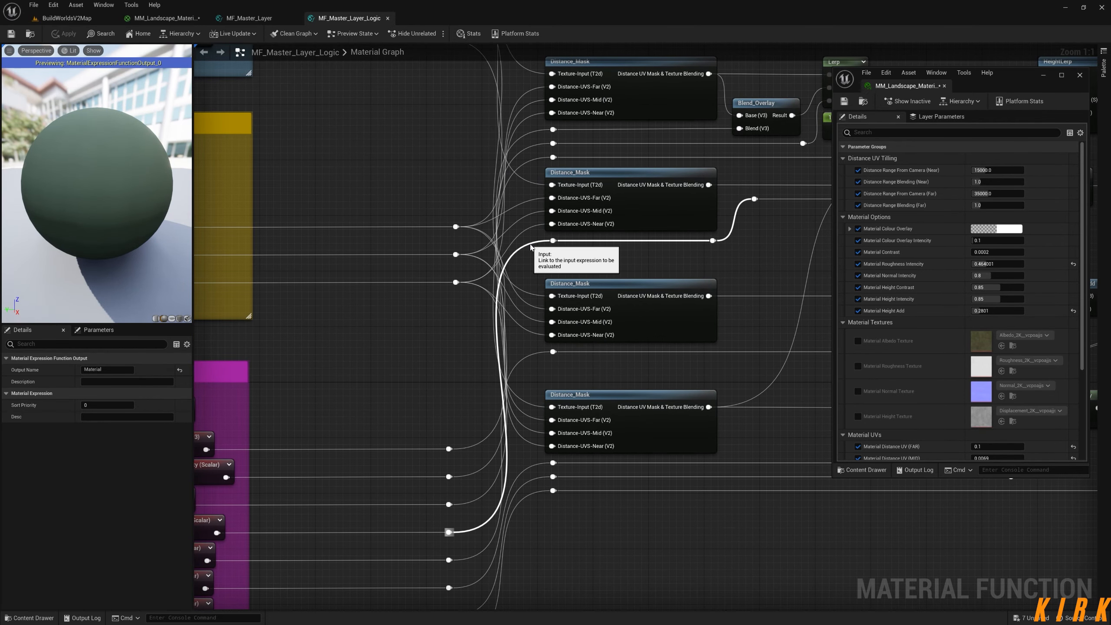
pyautogui.moveTo(364, 437); pyautogui.dragTo(490, 304, button='right')
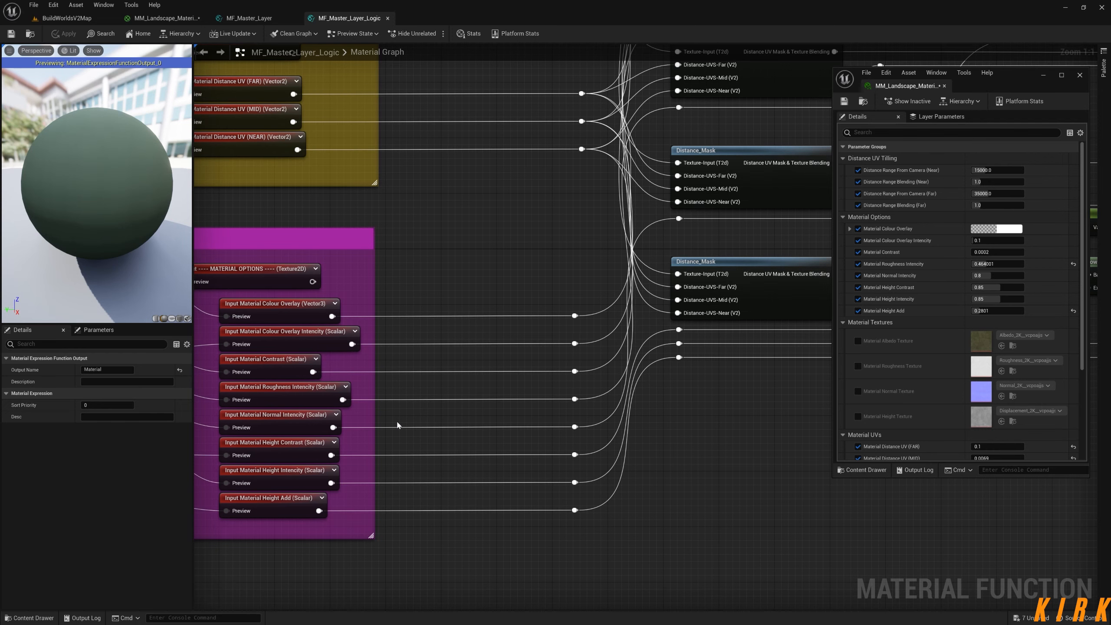
pyautogui.moveTo(395, 420); pyautogui.dragTo(511, 420, button='right')
pyautogui.click(393, 399)
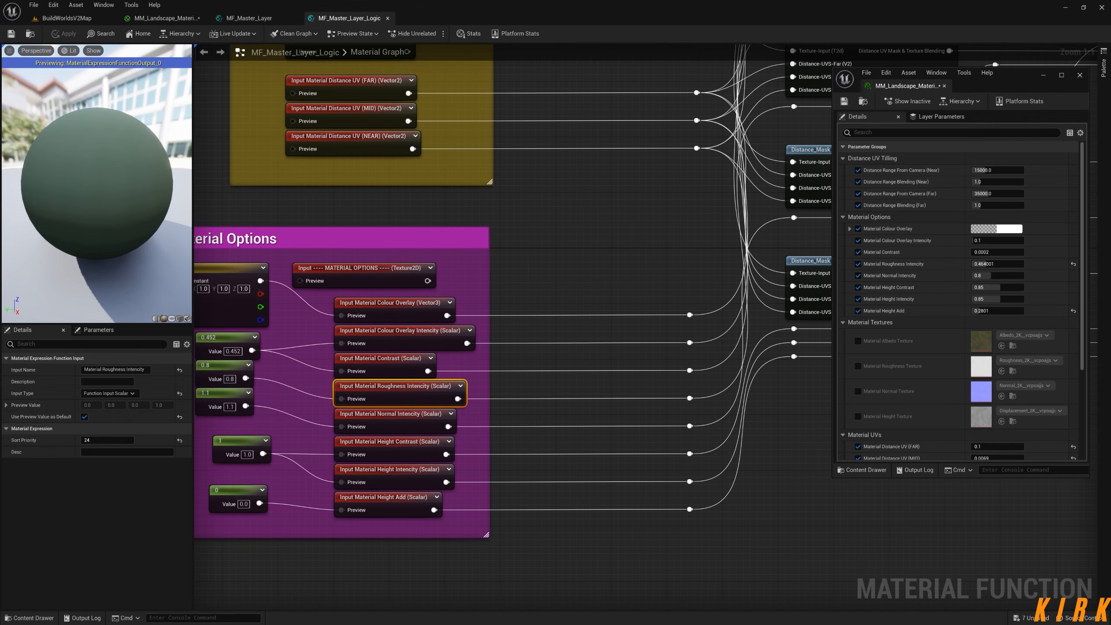
pyautogui.moveTo(686, 346); pyautogui.dragTo(383, 398, button='right')
pyautogui.moveTo(688, 291); pyautogui.dragTo(286, 381, button='right')
pyautogui.moveTo(423, 348); pyautogui.dragTo(407, 385, button='right')
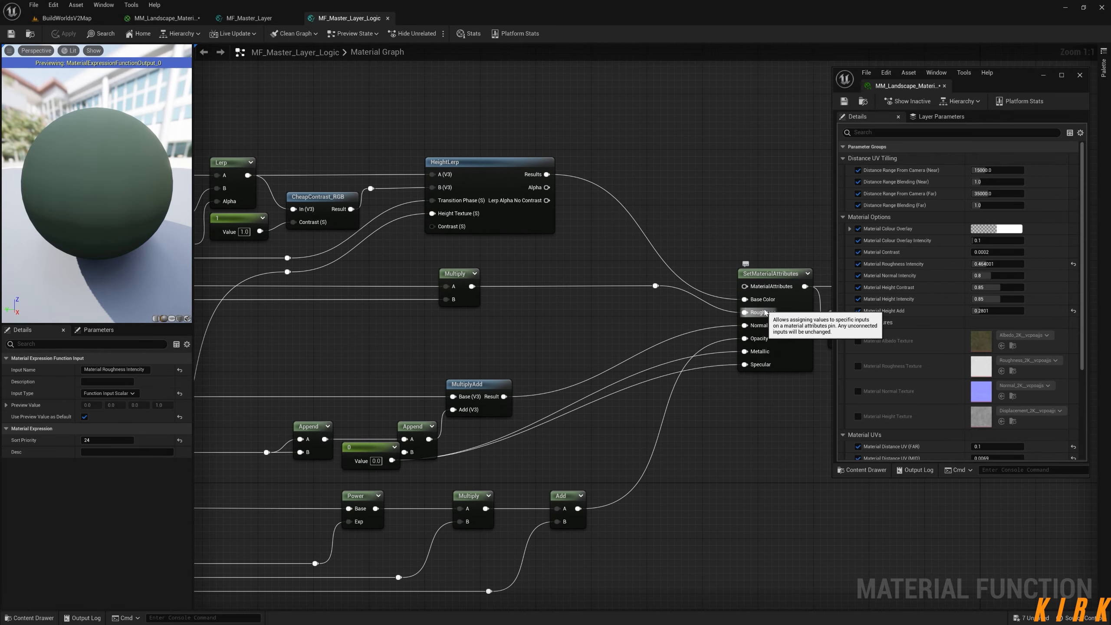
pyautogui.moveTo(447, 306); pyautogui.dragTo(715, 316, button='right')
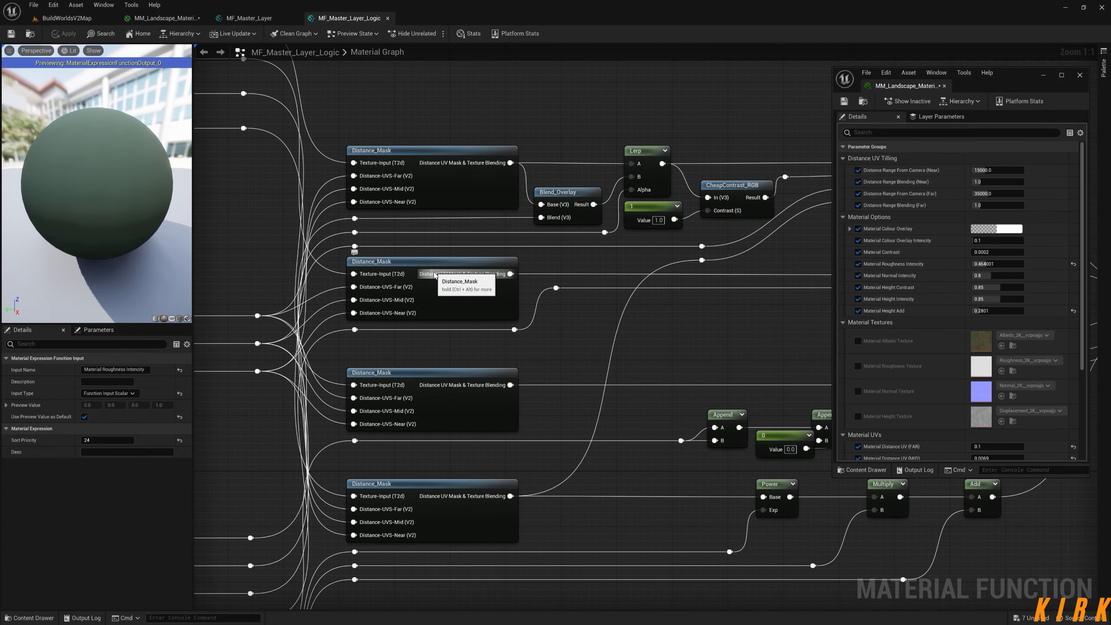
# Open the roughness branch's Distance_Mask function, examine its UV division and texture blending nodes, and close it
pyautogui.doubleClick(418, 265)
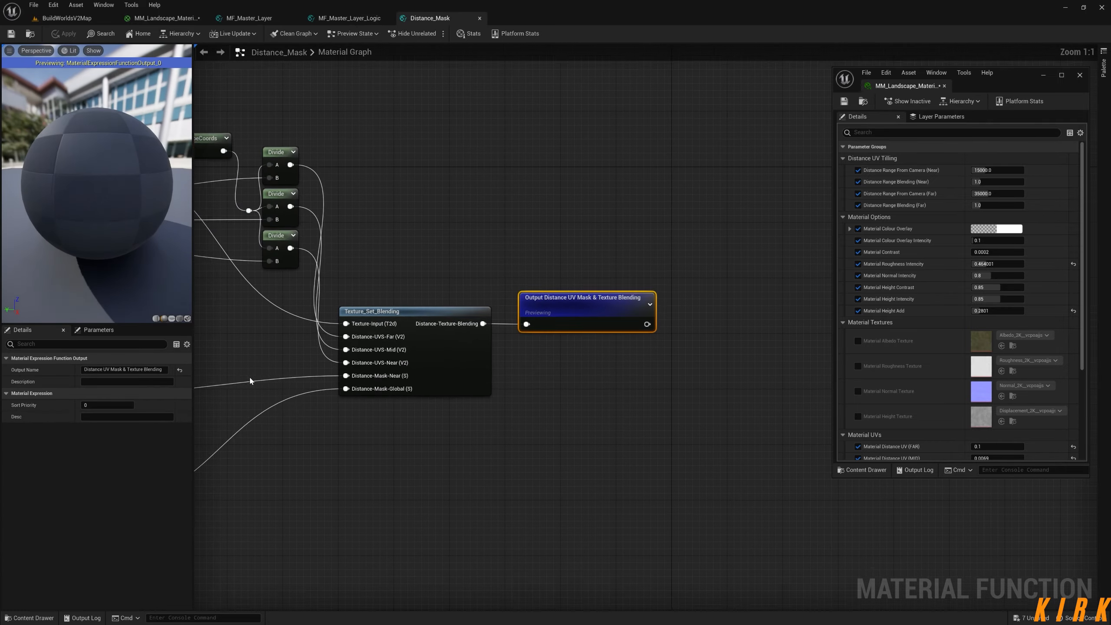
pyautogui.moveTo(229, 371); pyautogui.dragTo(534, 295, button='right')
pyautogui.click(480, 19)
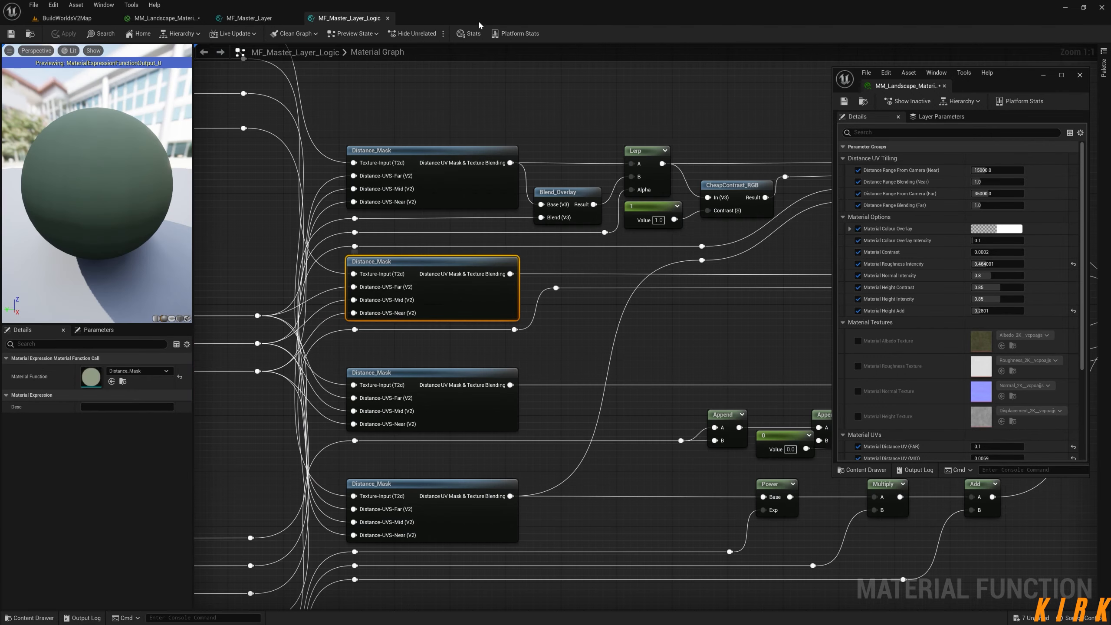
# Preview the Multiply node that feeds Roughness, discard a trial constant placed beside it, and stop the preview
pyautogui.moveTo(650, 335); pyautogui.dragTo(355, 340, button='right')
pyautogui.moveTo(606, 330); pyautogui.dragTo(573, 348, button='right')
pyautogui.rightClick(446, 292)
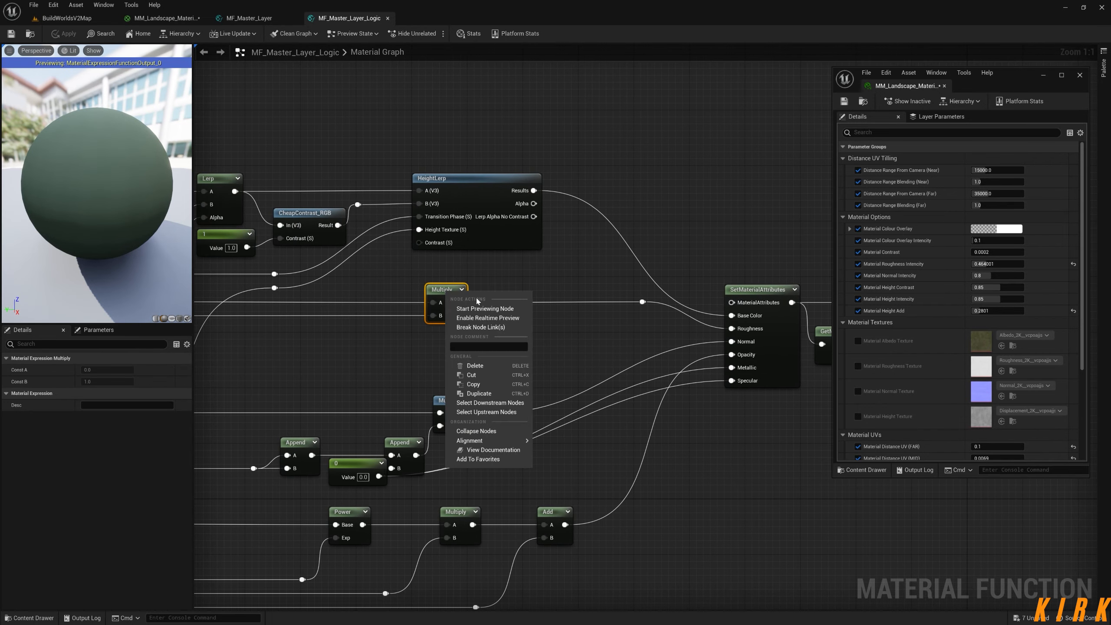
pyautogui.click(496, 309)
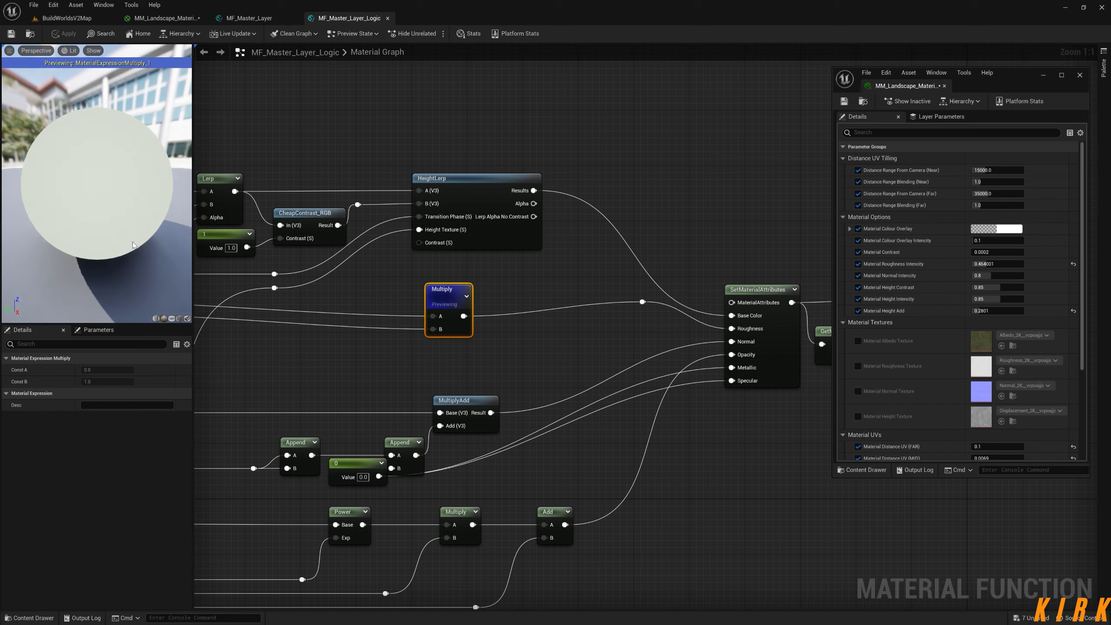
pyautogui.moveTo(352, 351); pyautogui.dragTo(419, 355, button='right')
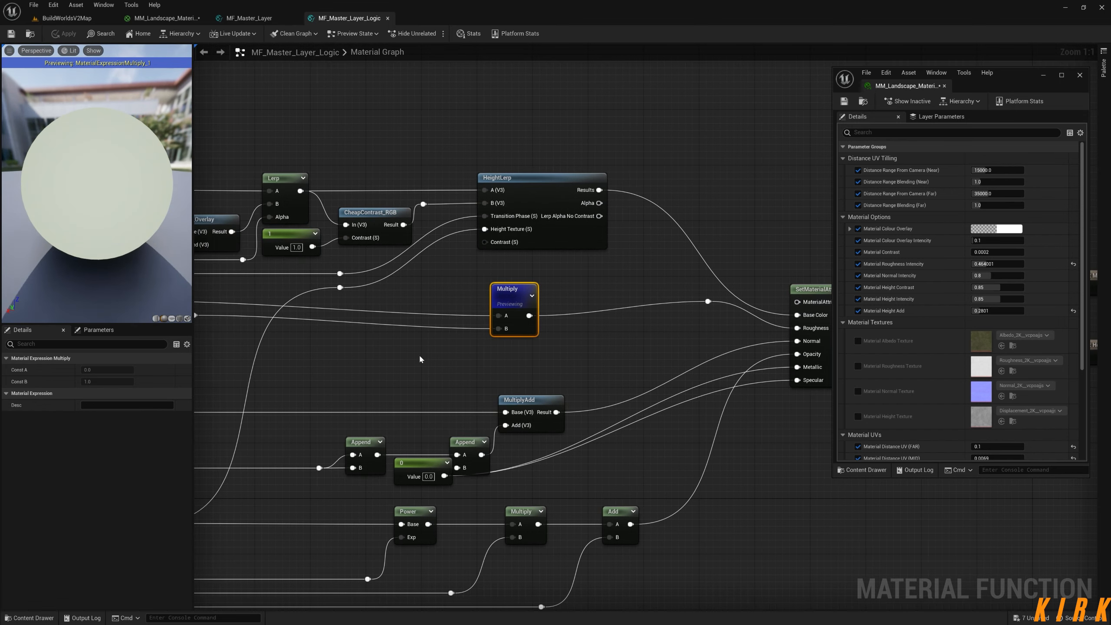
pyautogui.click(382, 342)
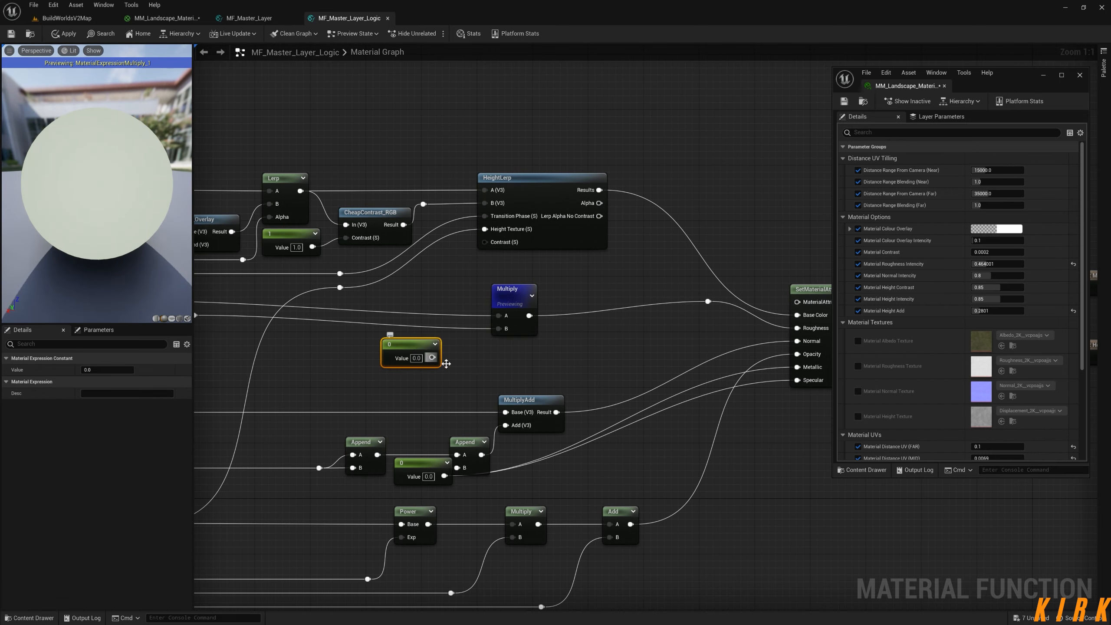
pyautogui.press('Delete')
pyautogui.rightClick(508, 298)
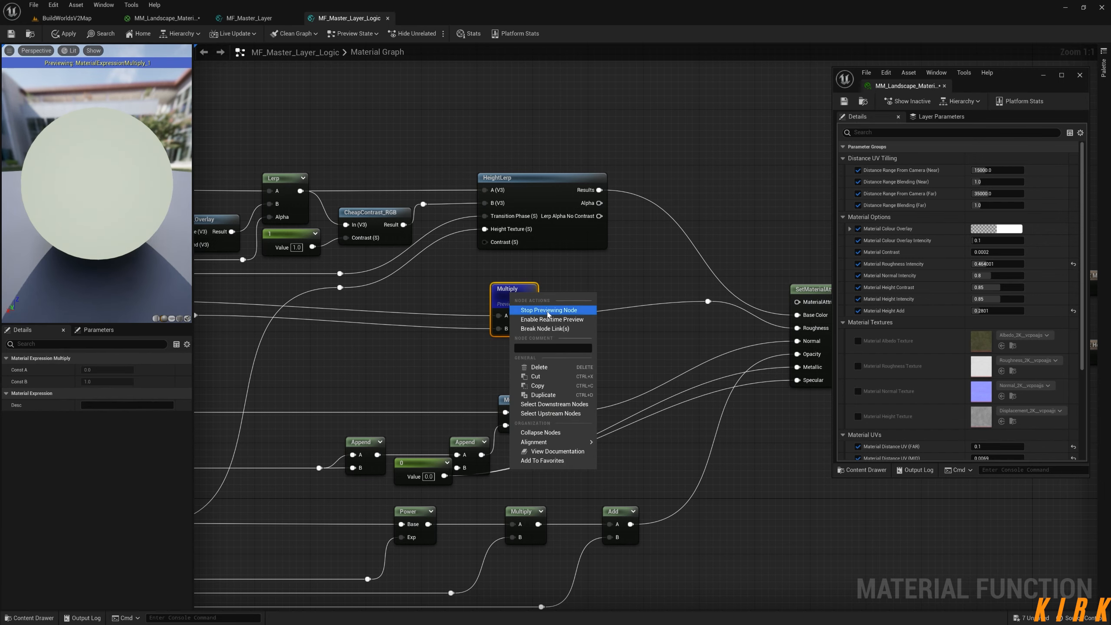
pyautogui.click(575, 324)
# Trace the roughness wiring from SetMaterialAttributes back through Distance_Mask to the Material Roughness Texture input in the Textures group
pyautogui.moveTo(616, 332); pyautogui.dragTo(360, 339, button='right')
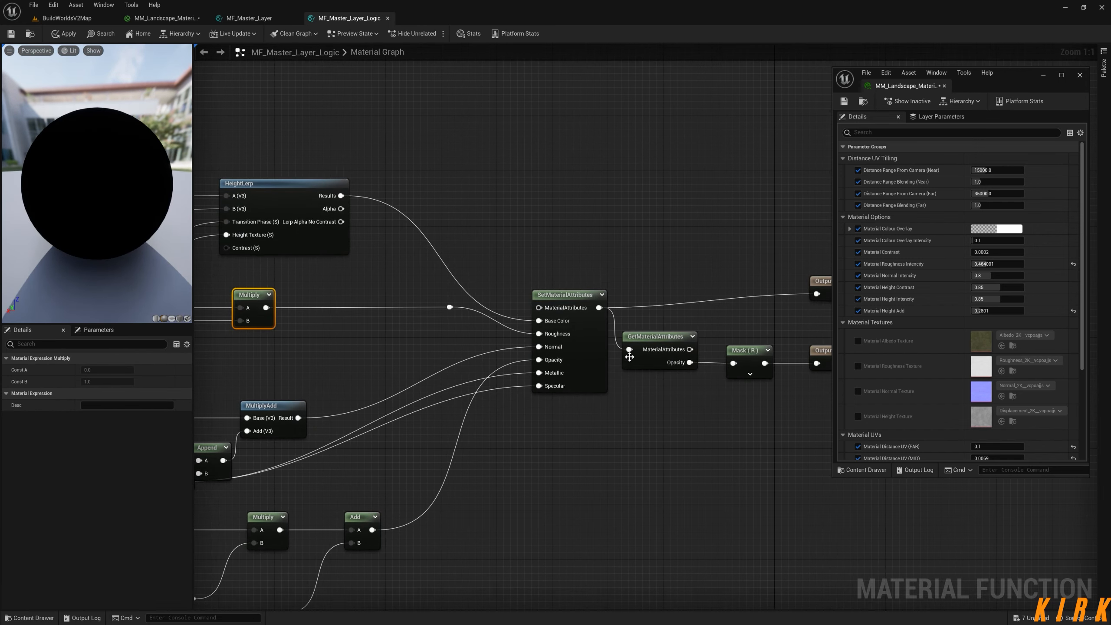
pyautogui.moveTo(714, 403)
pyautogui.mouseDown(button='right')
pyautogui.moveTo(543, 387)
pyautogui.moveTo(802, 367)
pyautogui.mouseUp(button='right')
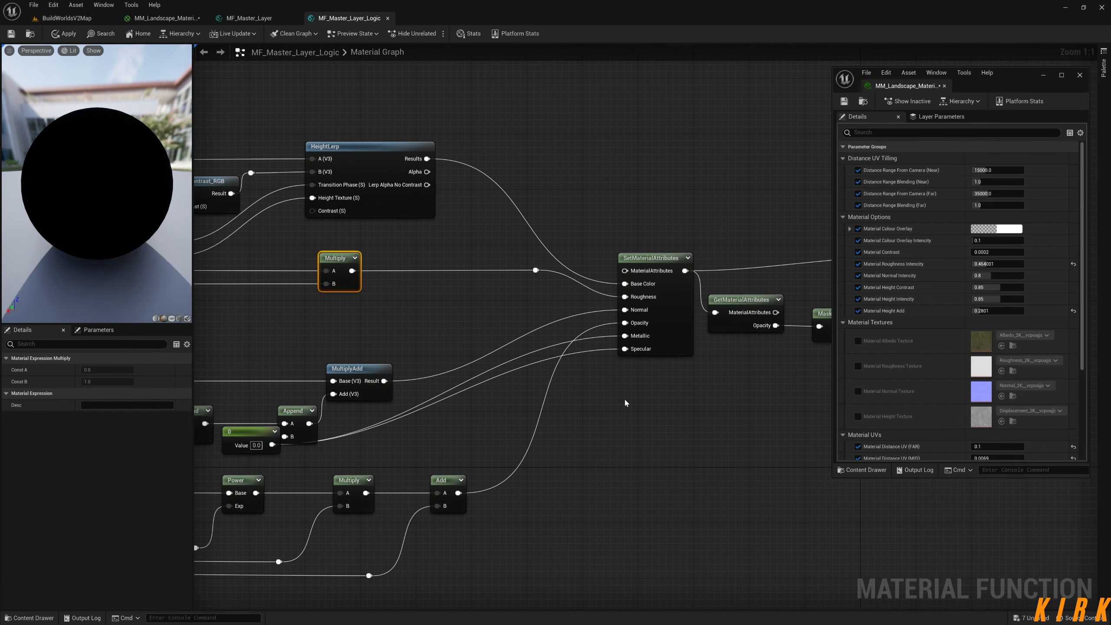
pyautogui.moveTo(623, 401); pyautogui.dragTo(708, 382, button='right')
pyautogui.moveTo(541, 318); pyautogui.dragTo(563, 315, button='right')
pyautogui.moveTo(452, 313); pyautogui.dragTo(700, 316, button='right')
pyautogui.moveTo(427, 326); pyautogui.dragTo(635, 321, button='right')
pyautogui.moveTo(464, 295); pyautogui.dragTo(641, 396, button='right')
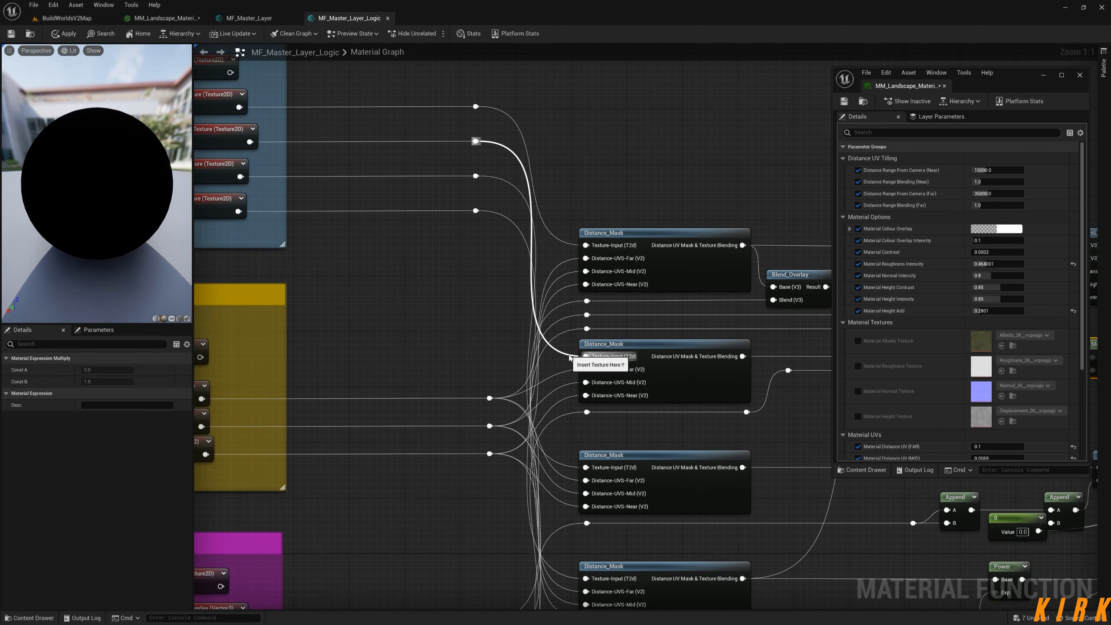
pyautogui.moveTo(365, 319); pyautogui.dragTo(503, 396, button='right')
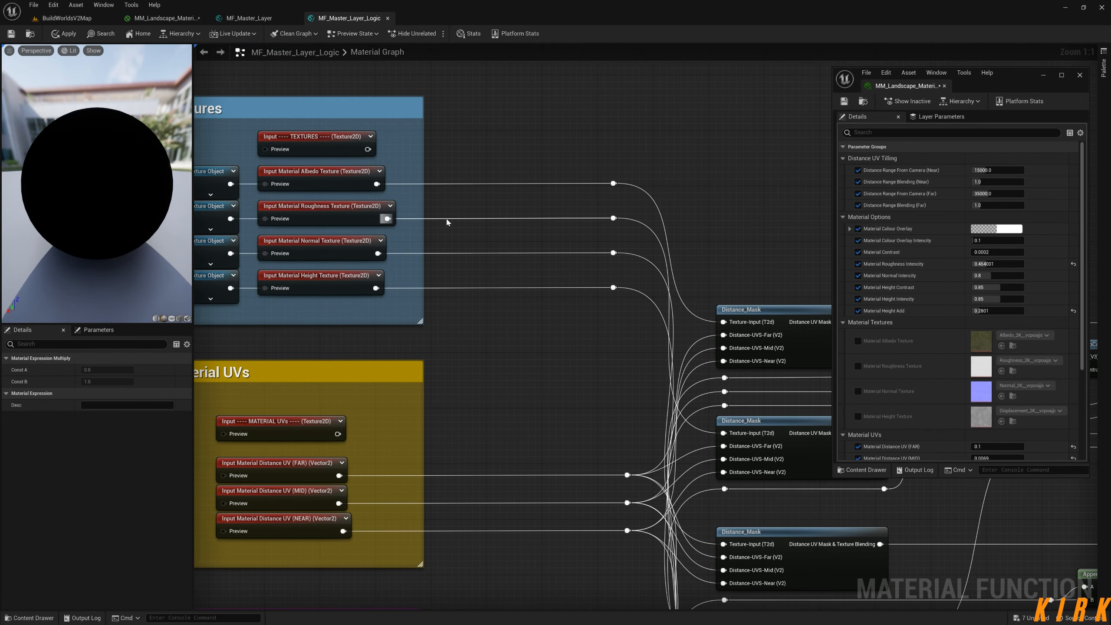
pyautogui.moveTo(441, 238); pyautogui.dragTo(511, 250, button='right')
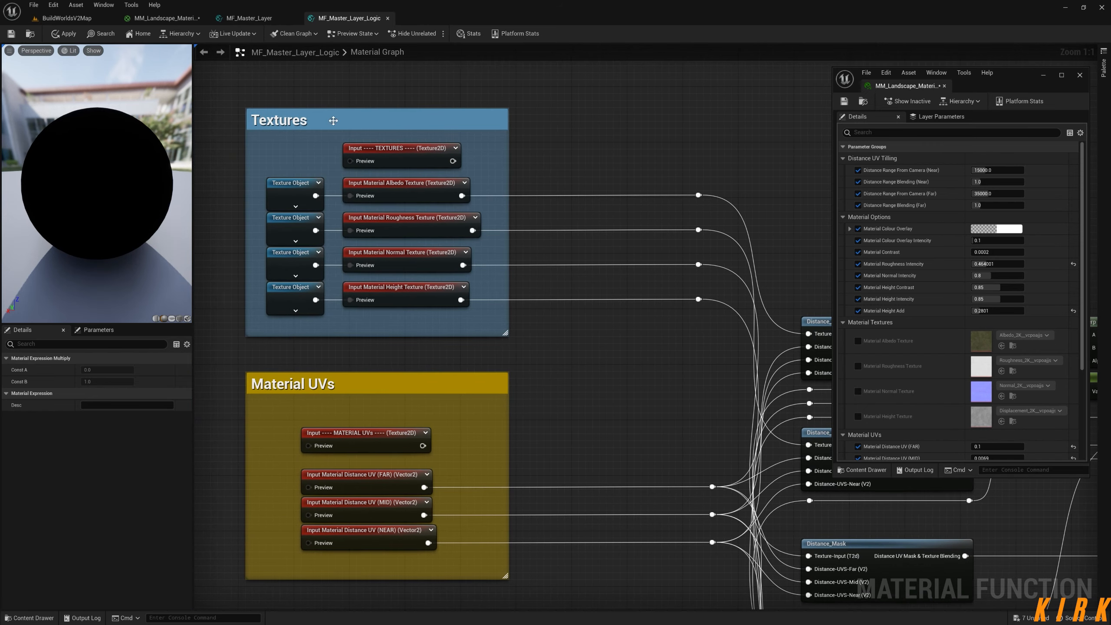
# Inspect the Material Roughness Intensity parameter in MF_Master_Layer and set it to about 0.73 in the landscape material instance
pyautogui.click(249, 17)
pyautogui.scroll(4, 429, 244)
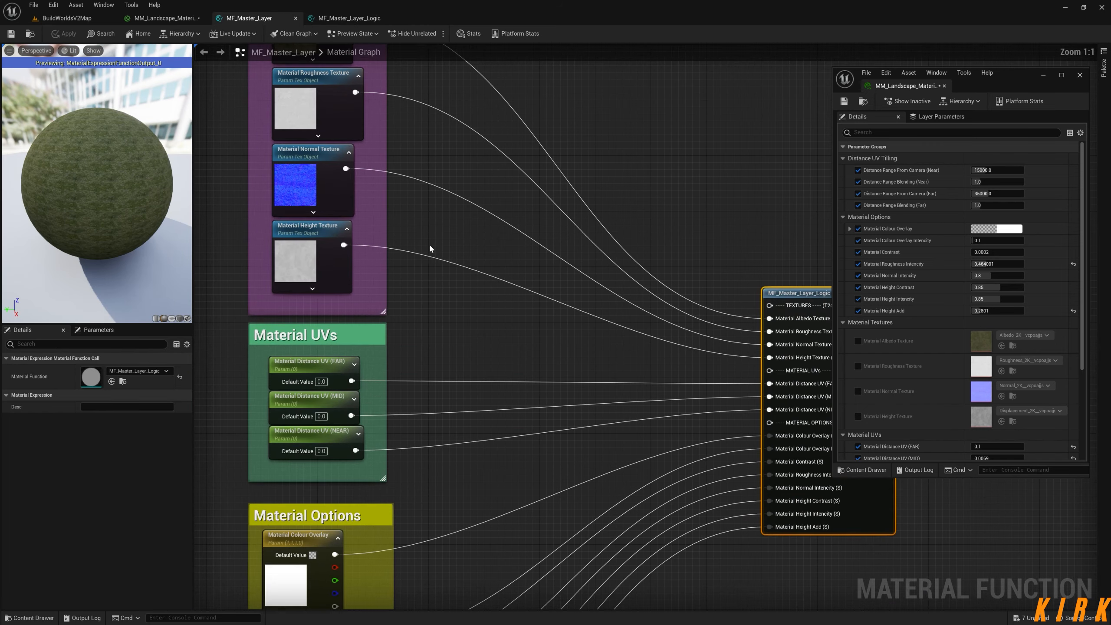
pyautogui.moveTo(516, 382); pyautogui.dragTo(474, 159, button='right')
pyautogui.moveTo(620, 223); pyautogui.dragTo(528, 248, button='right')
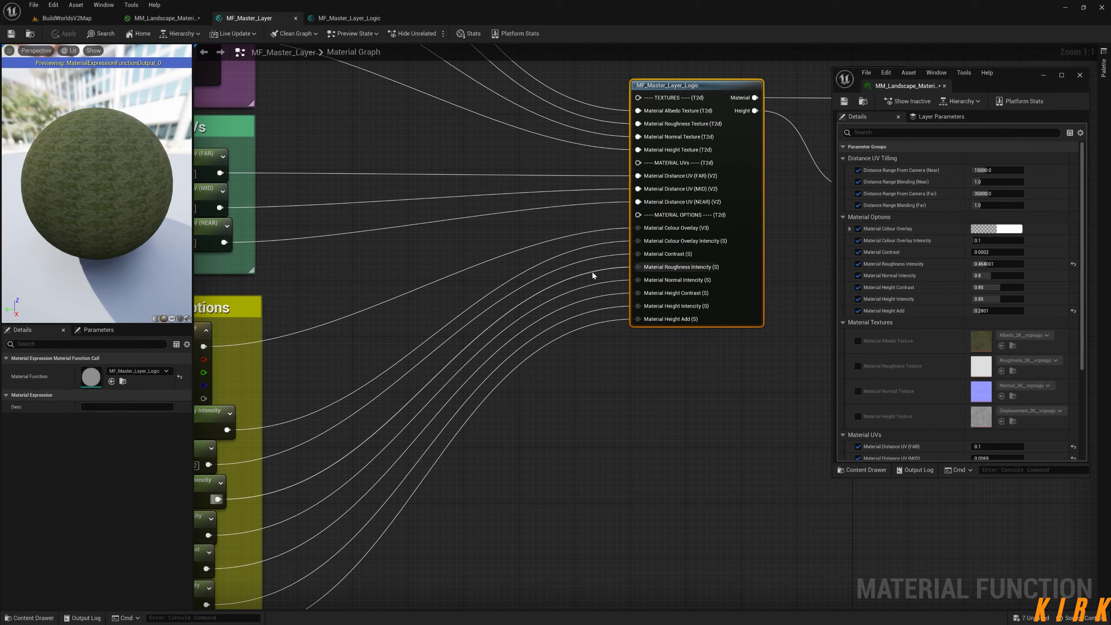
pyautogui.moveTo(390, 362); pyautogui.dragTo(583, 221, button='right')
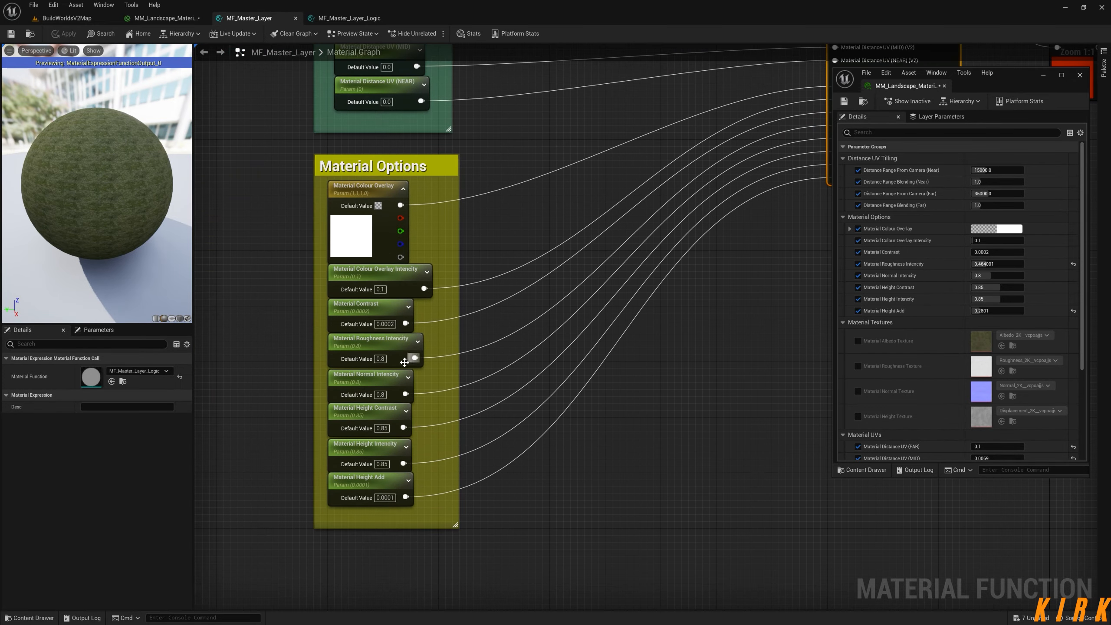
pyautogui.click(389, 357)
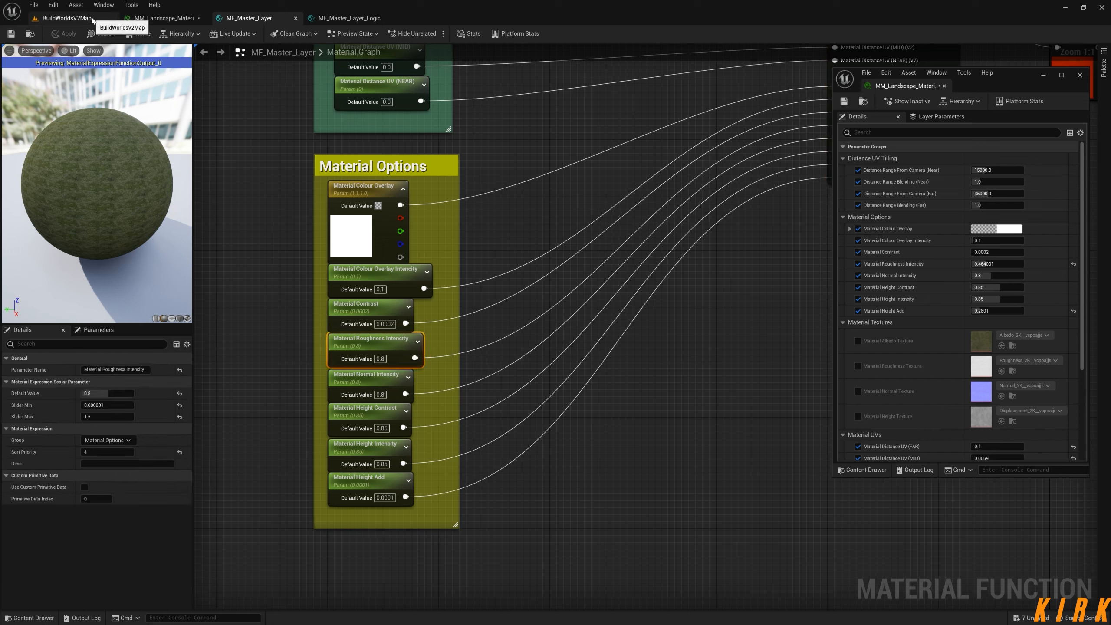
pyautogui.click(67, 18)
pyautogui.moveTo(1006, 265); pyautogui.dragTo(1015, 266)
# Disconnect the Metallic input of SetMaterialAttributes in MF_Master_Layer_Logic
pyautogui.click(349, 18)
pyautogui.moveTo(603, 374); pyautogui.dragTo(514, 290, button='right')
pyautogui.keyDown('alt'); pyautogui.click(560, 297); pyautogui.keyUp('alt')
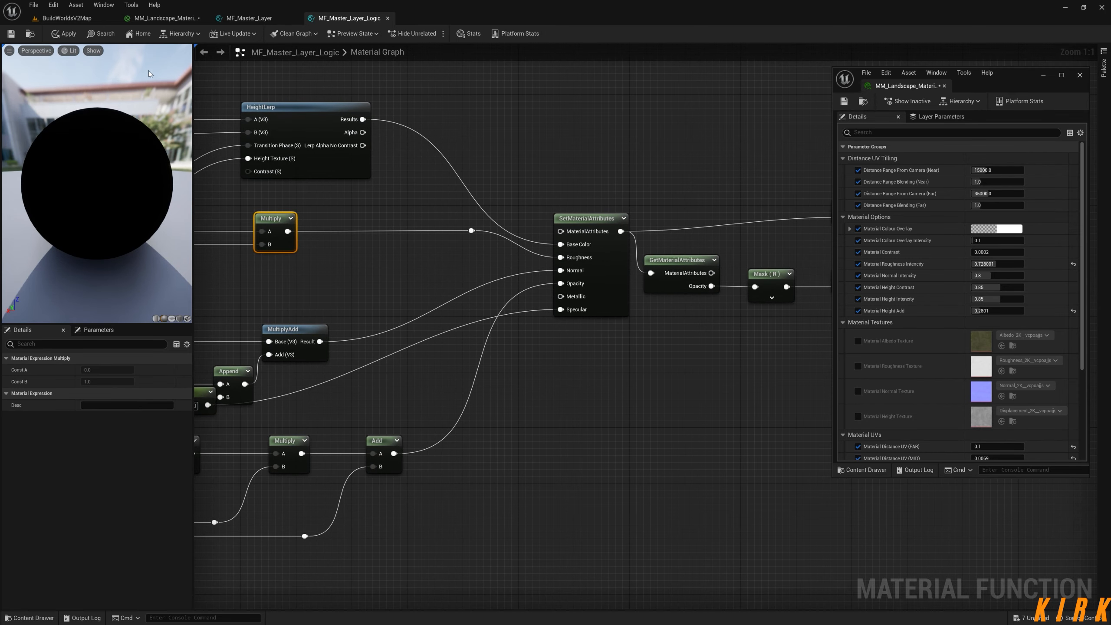
# Return to BuildWorldsV2Map and try different Material Roughness Intensity values on the landscape, including 1.5
pyautogui.click(92, 18)
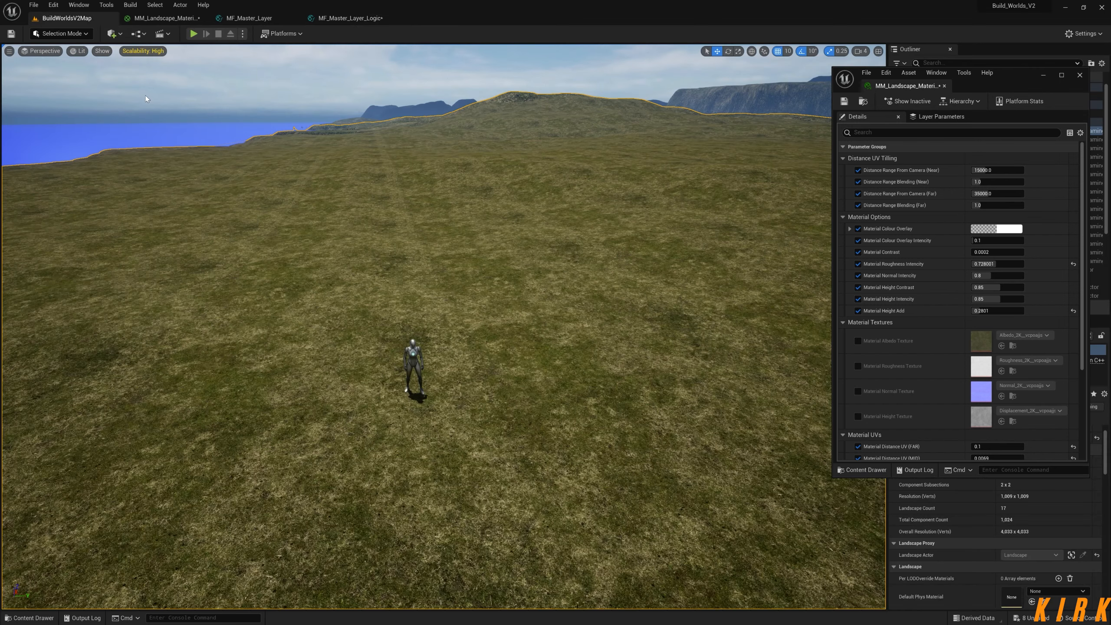
pyautogui.moveTo(1002, 266)
pyautogui.mouseDown()
pyautogui.moveTo(1022, 266)
pyautogui.moveTo(974, 266)
pyautogui.moveTo(1017, 265)
pyautogui.moveTo(983, 265)
pyautogui.mouseUp()
pyautogui.click(1000, 264)
pyautogui.write('1.5')
pyautogui.press('Return')
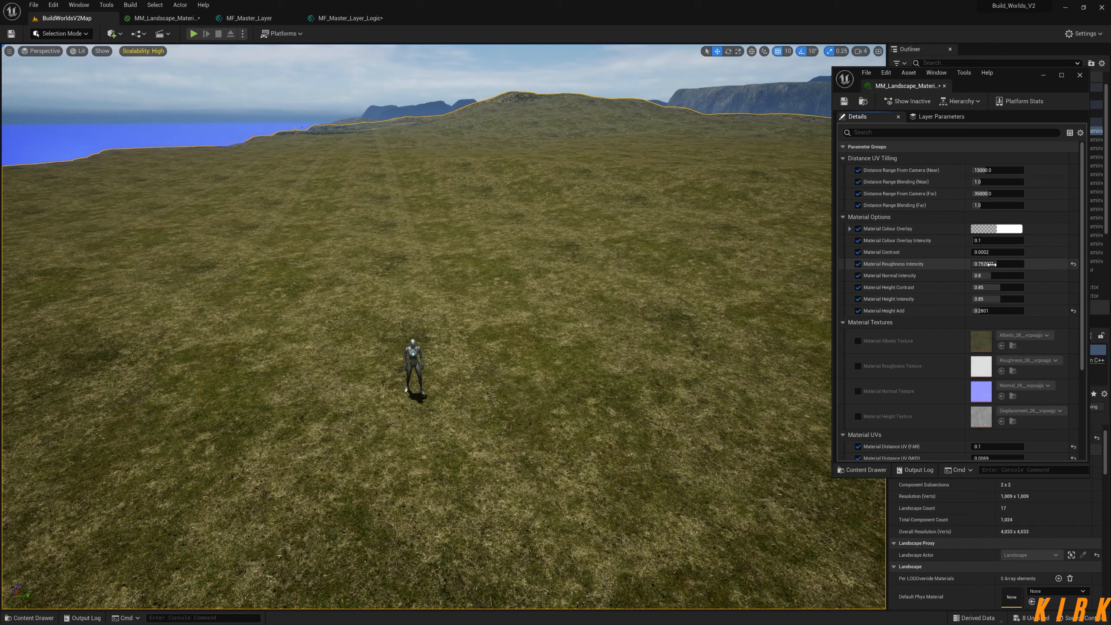
# Try Material Roughness Intensity at about 0.8 and Material Normal Intensity at about 0.176 in the landscape instance and inspect the terrain
pyautogui.moveTo(997, 264); pyautogui.dragTo(982, 264)
pyautogui.moveTo(996, 276); pyautogui.dragTo(986, 276)
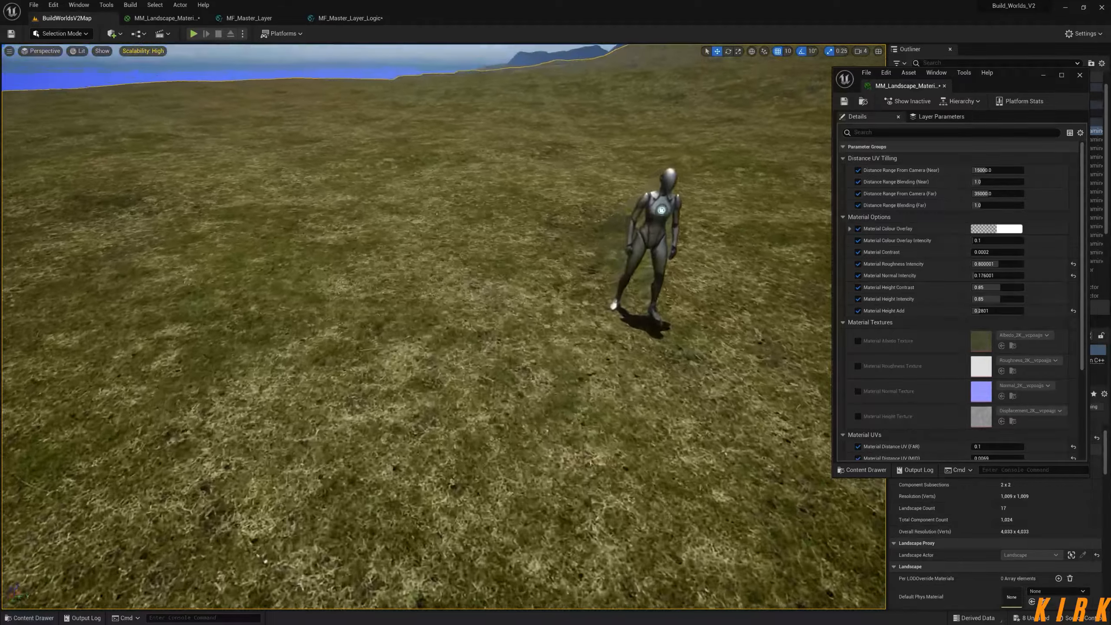
pyautogui.press('w')
pyautogui.moveTo(444, 326); pyautogui.dragTo(446, 277, button='right')
pyautogui.press('w')
pyautogui.press('s')
pyautogui.press('w')
# Shift the 0 constant node slightly away from the second Append node in MF_Master_Layer_Logic
pyautogui.click(249, 18)
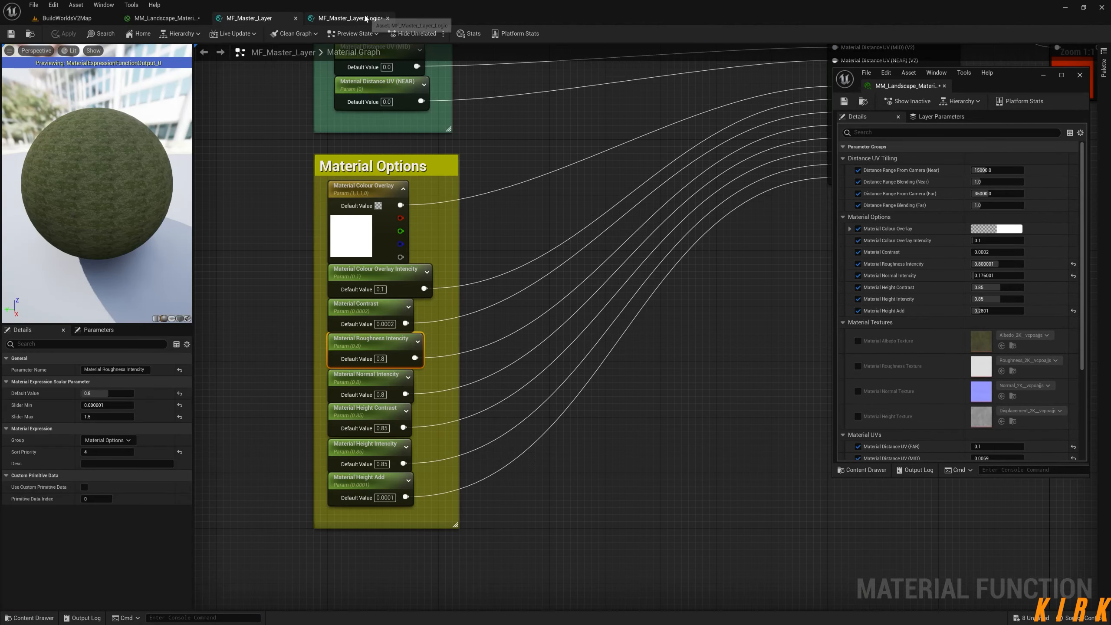
pyautogui.click(350, 18)
pyautogui.moveTo(375, 279); pyautogui.dragTo(568, 202, button='right')
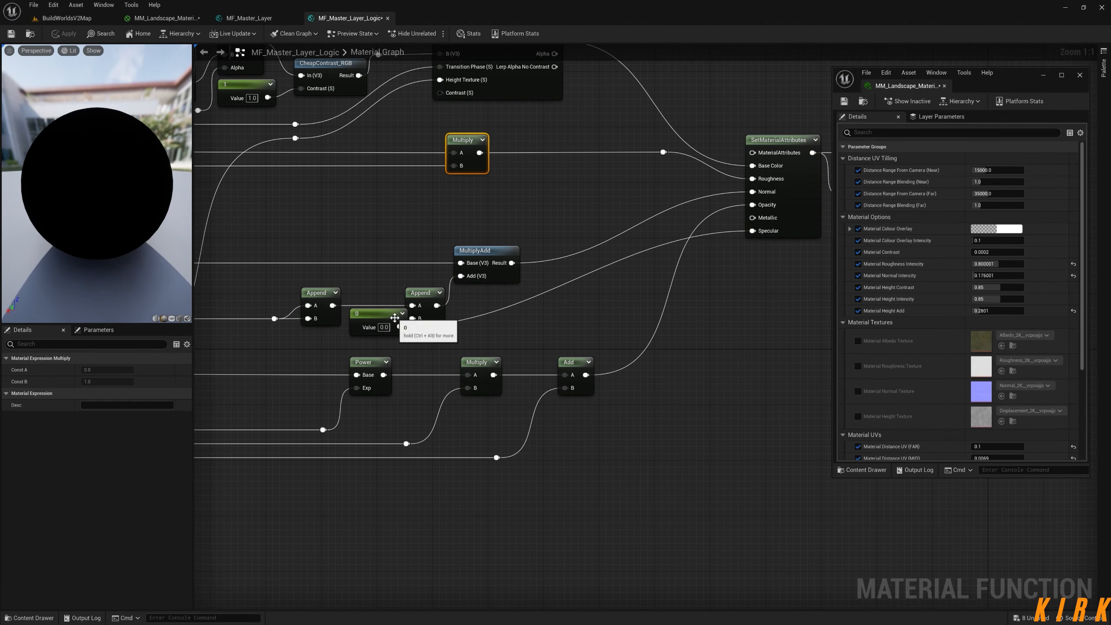
pyautogui.moveTo(385, 321); pyautogui.dragTo(371, 322)
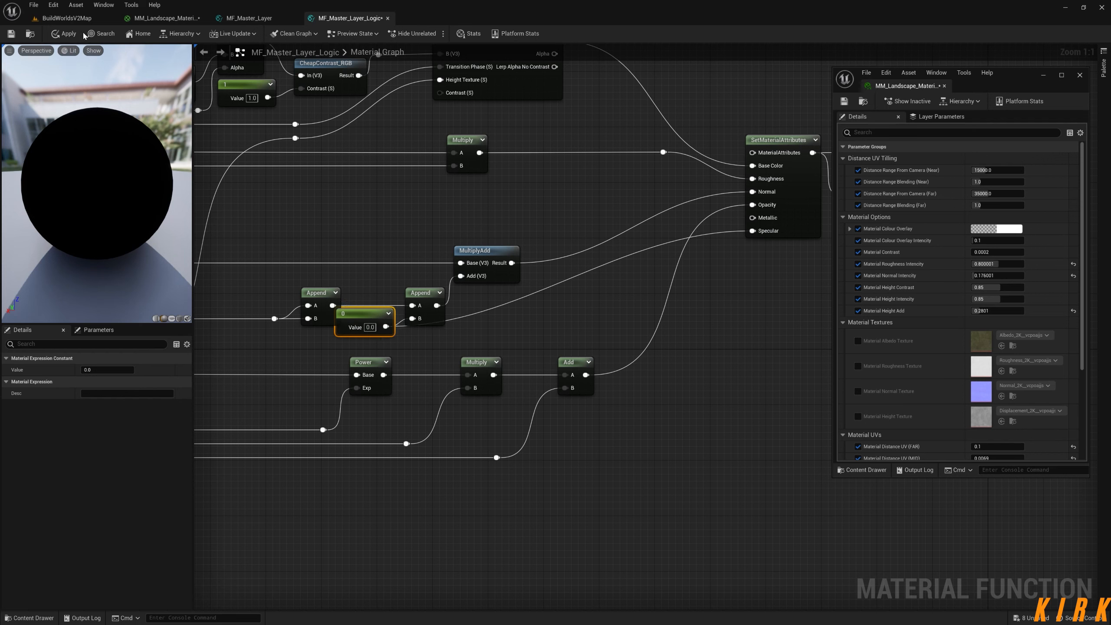
# Return to BuildWorldsV2Map and compare different Material Normal Intensity values on the landscape, including 2, 1 and 0.1
pyautogui.click(67, 17)
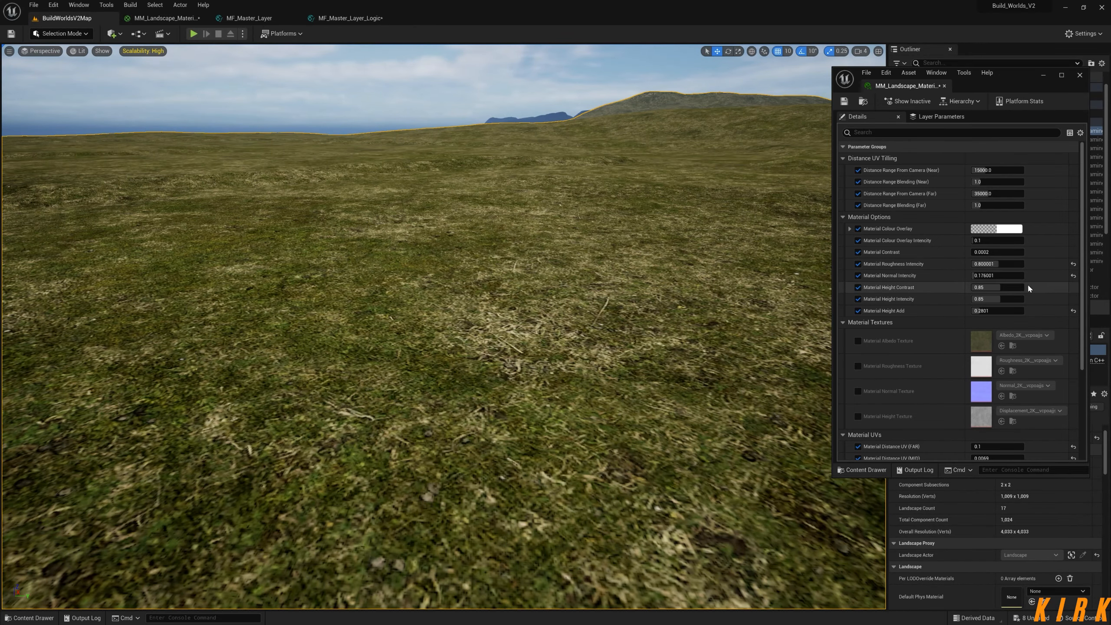
pyautogui.moveTo(992, 276)
pyautogui.mouseDown()
pyautogui.moveTo(1017, 276)
pyautogui.moveTo(972, 276)
pyautogui.moveTo(1024, 275)
pyautogui.mouseUp()
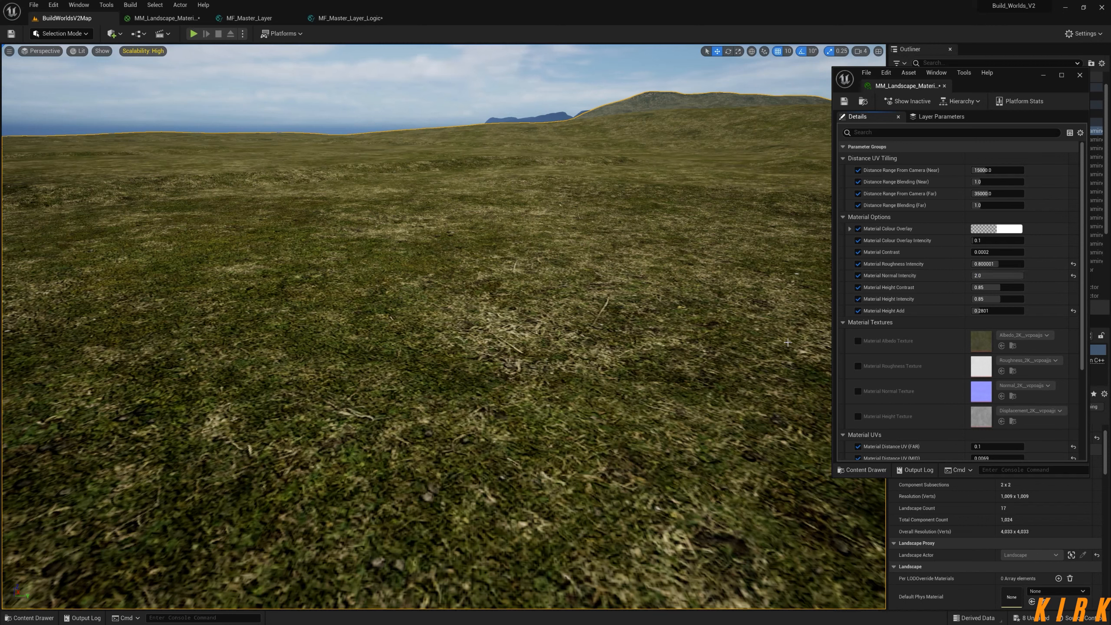
pyautogui.click(1003, 275)
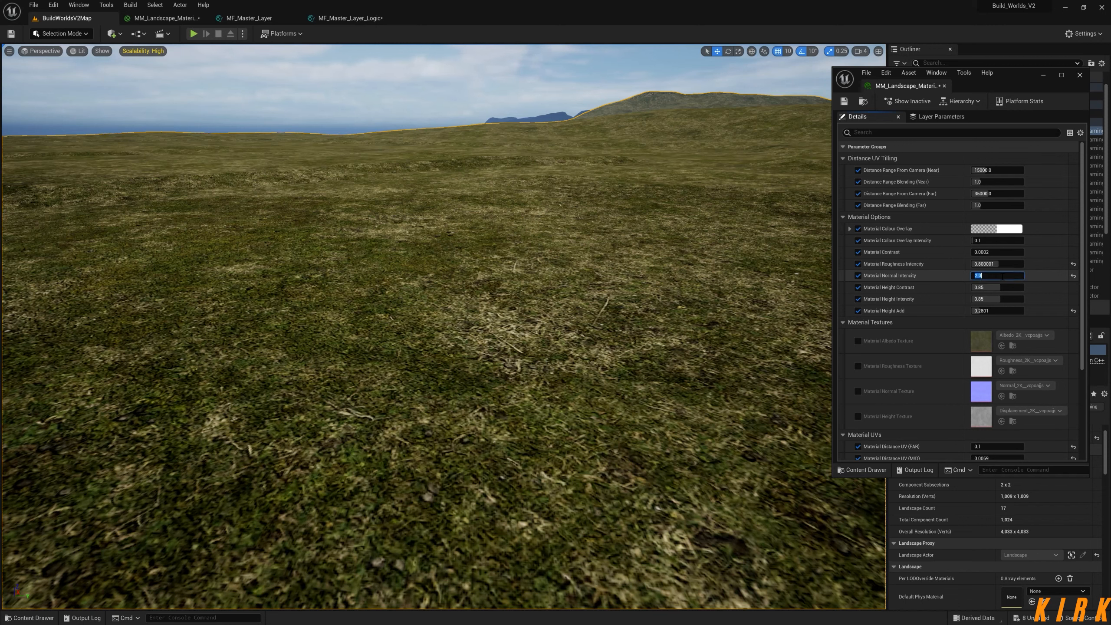
pyautogui.write('5')
pyautogui.press('Return')
pyautogui.write('1')
pyautogui.press('Return')
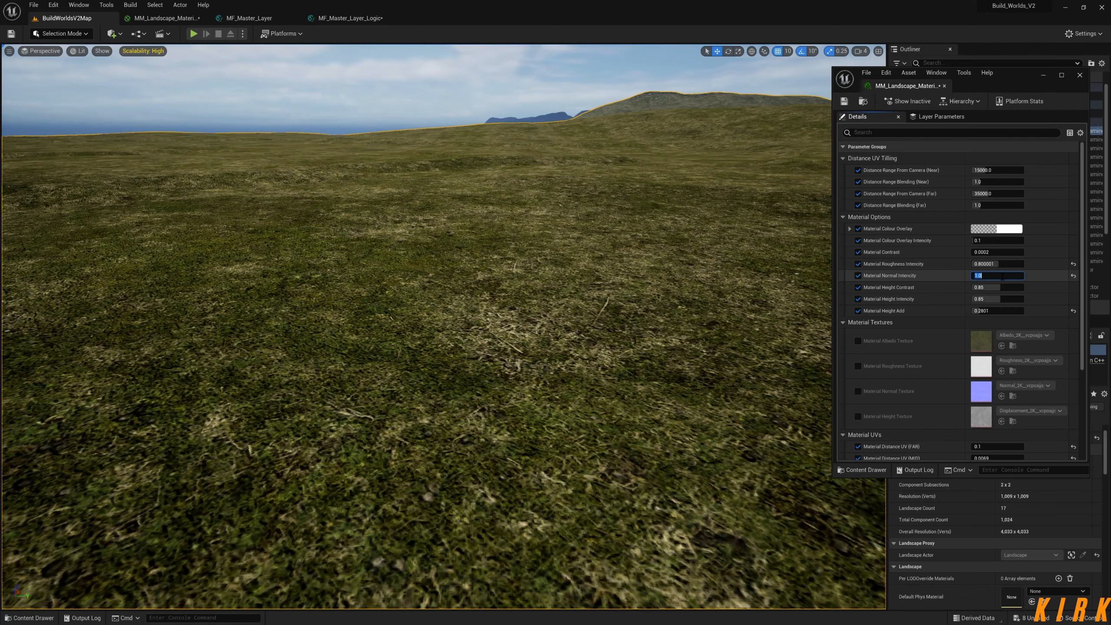
pyautogui.press('BackSpace')
pyautogui.write('1')
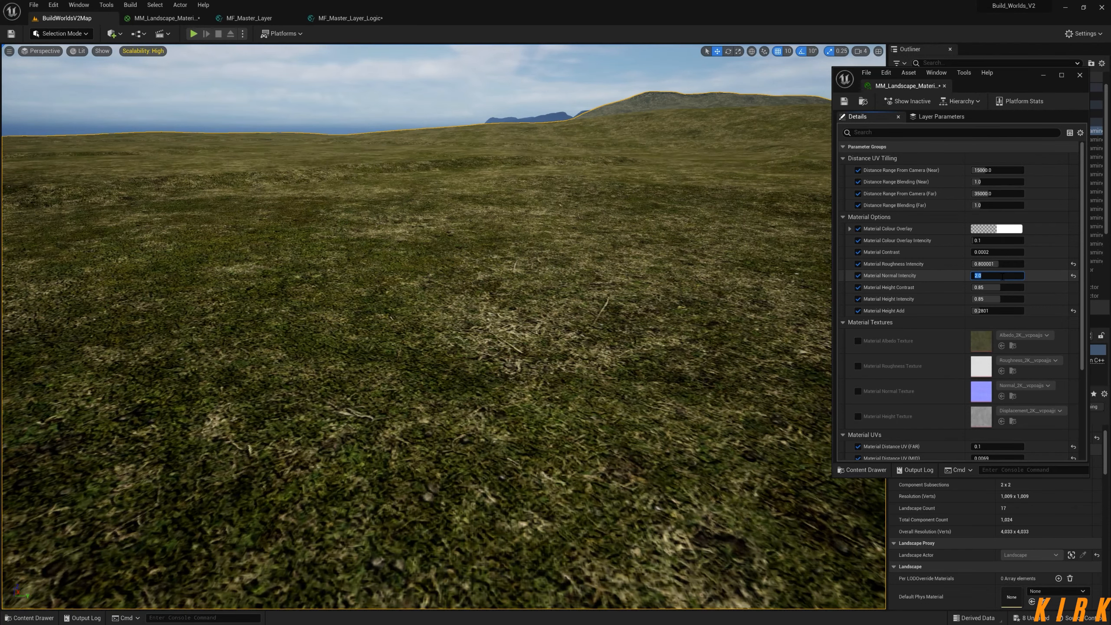
pyautogui.press('Return')
pyautogui.write('0.1')
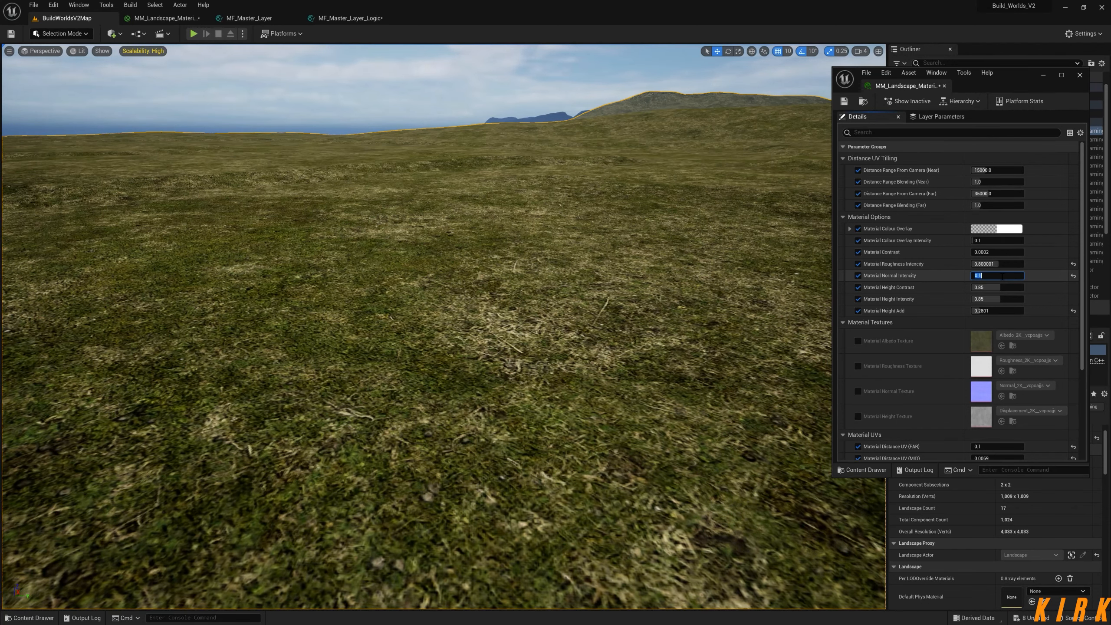
pyautogui.press('Return')
pyautogui.write('1')
pyautogui.press('Return')
pyautogui.press('Return')
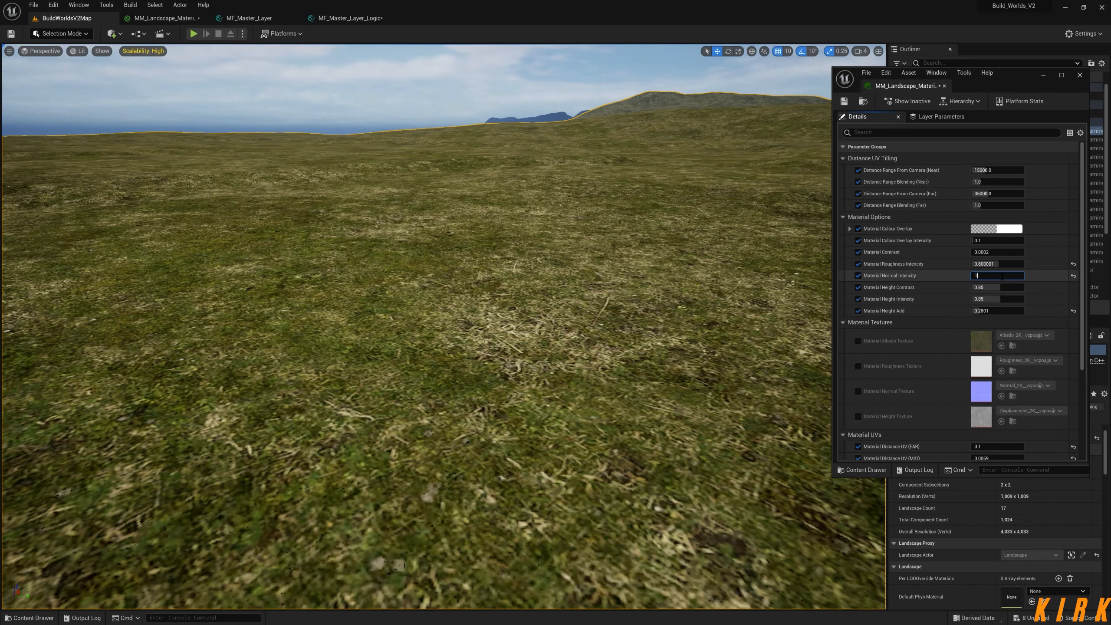
pyautogui.write('1')
pyautogui.press('Return')
pyautogui.write('3')
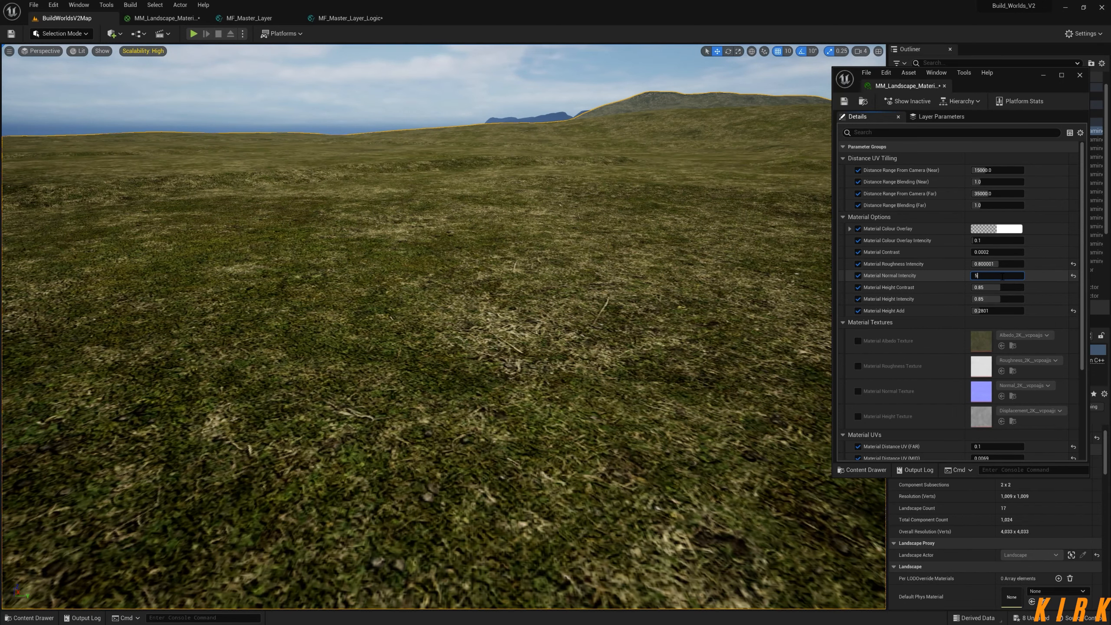
pyautogui.write('0')
pyautogui.press('Return')
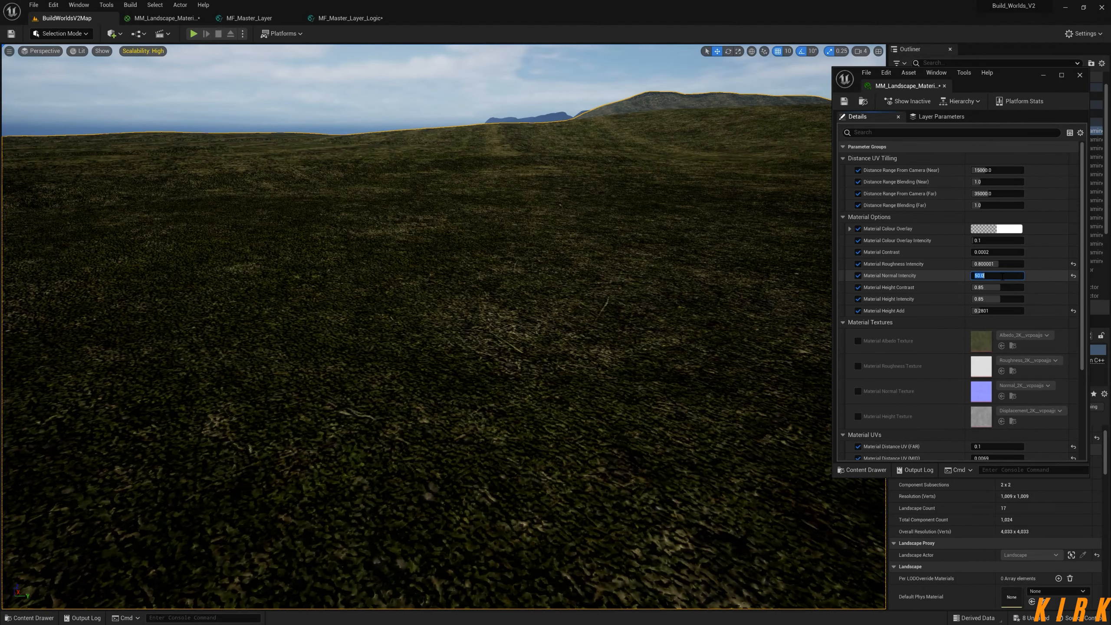
pyautogui.press('Return')
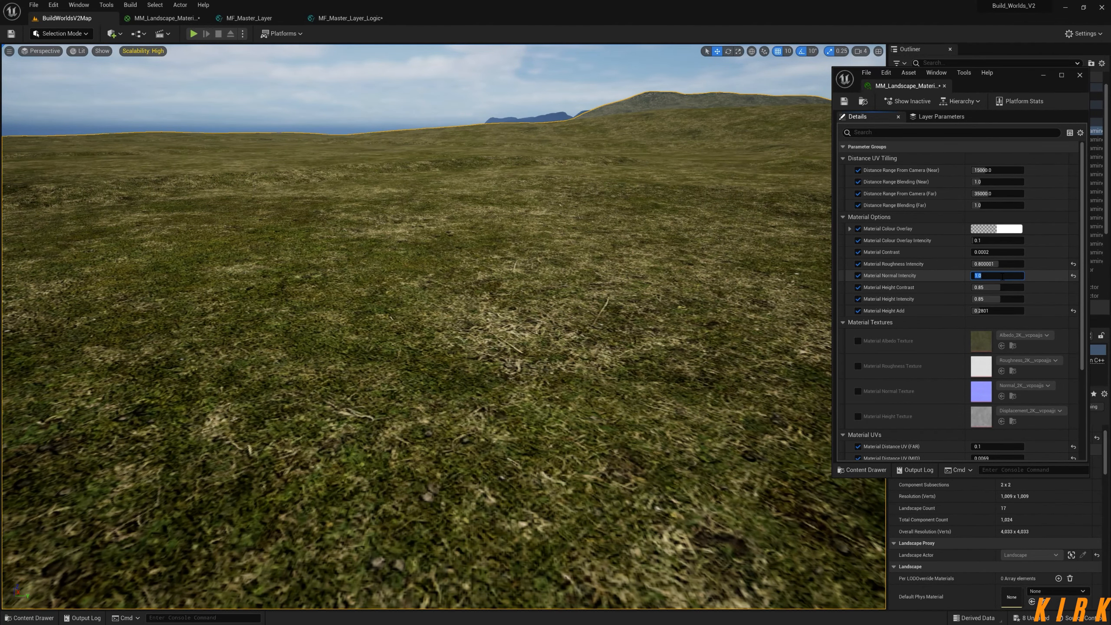
# Reset Material Normal Intensity and Material Roughness Intensity to their default values in the landscape material instance
pyautogui.click(1038, 277)
pyautogui.click(1073, 276)
pyautogui.click(1073, 264)
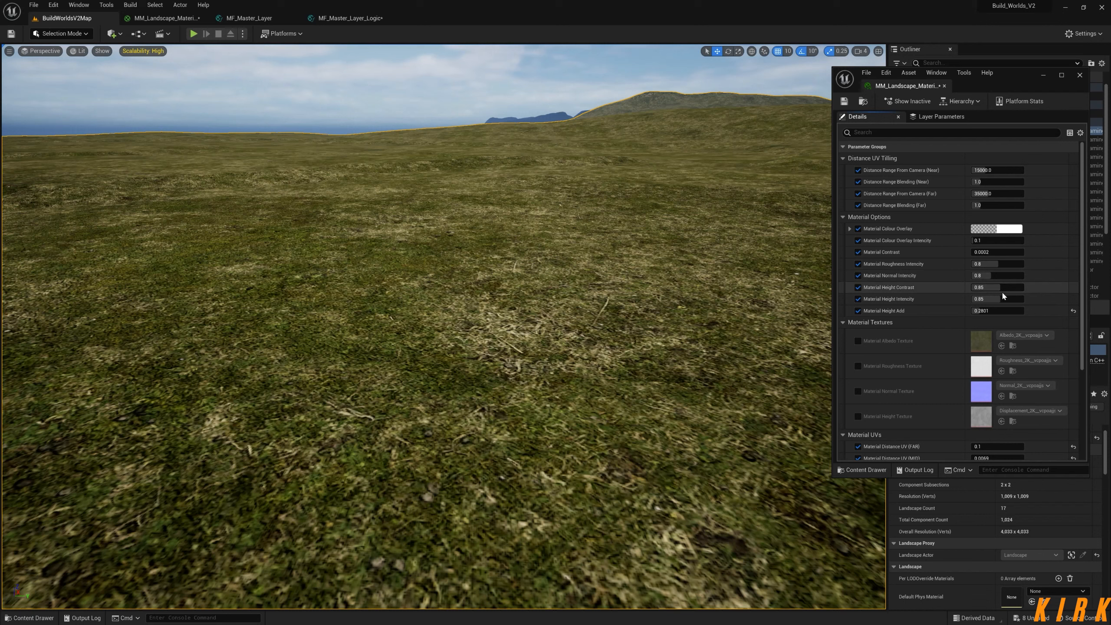
# Try higher Material Height Contrast and Height Intensity values, and reset both along with Material Height Add to their defaults
pyautogui.moveTo(1002, 288)
pyautogui.mouseDown()
pyautogui.moveTo(985, 288)
pyautogui.moveTo(1017, 300)
pyautogui.moveTo(1000, 300)
pyautogui.mouseUp()
pyautogui.moveTo(1000, 311); pyautogui.dragTo(1010, 288)
pyautogui.click(1073, 311)
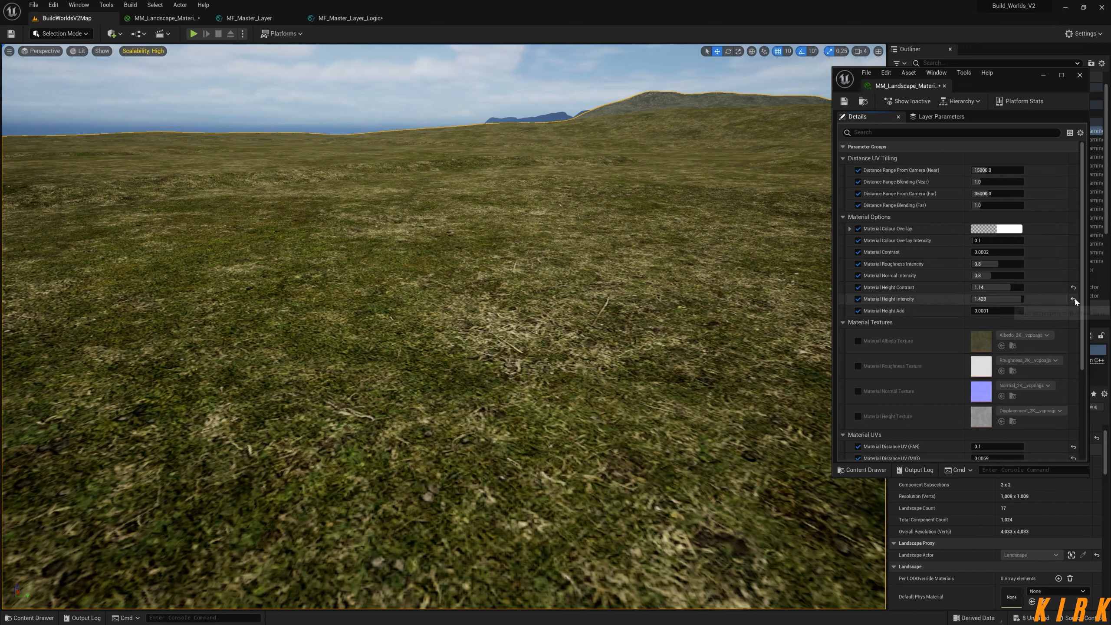
pyautogui.click(1073, 299)
pyautogui.click(1073, 287)
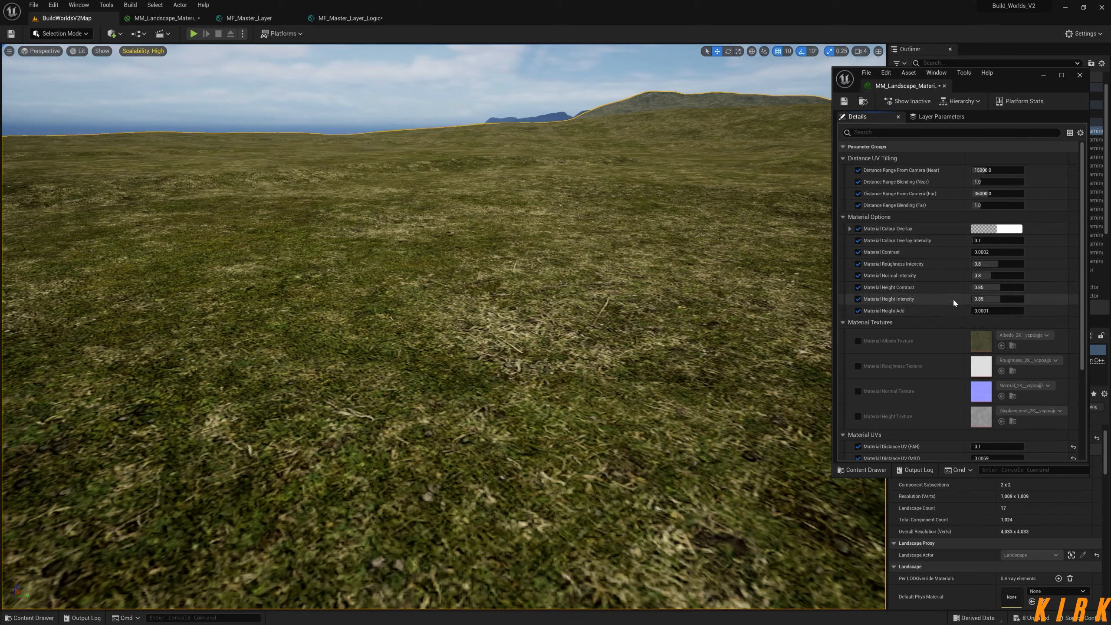
# Move the MF_Master_Layer node away from the Layer Blend node in the MM_Landscape_Material graph and return to BuildWorldsV2Map
pyautogui.moveTo(568, 306); pyautogui.dragTo(621, 302, button='right')
pyautogui.press('s')
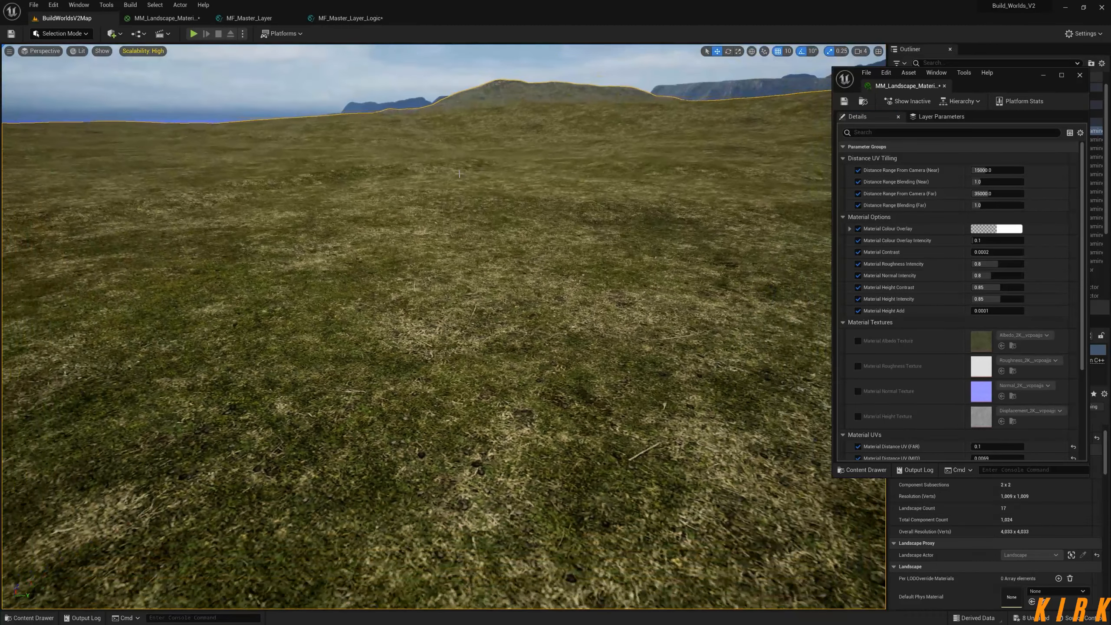
pyautogui.click(177, 20)
pyautogui.moveTo(500, 204); pyautogui.dragTo(565, 284, button='right')
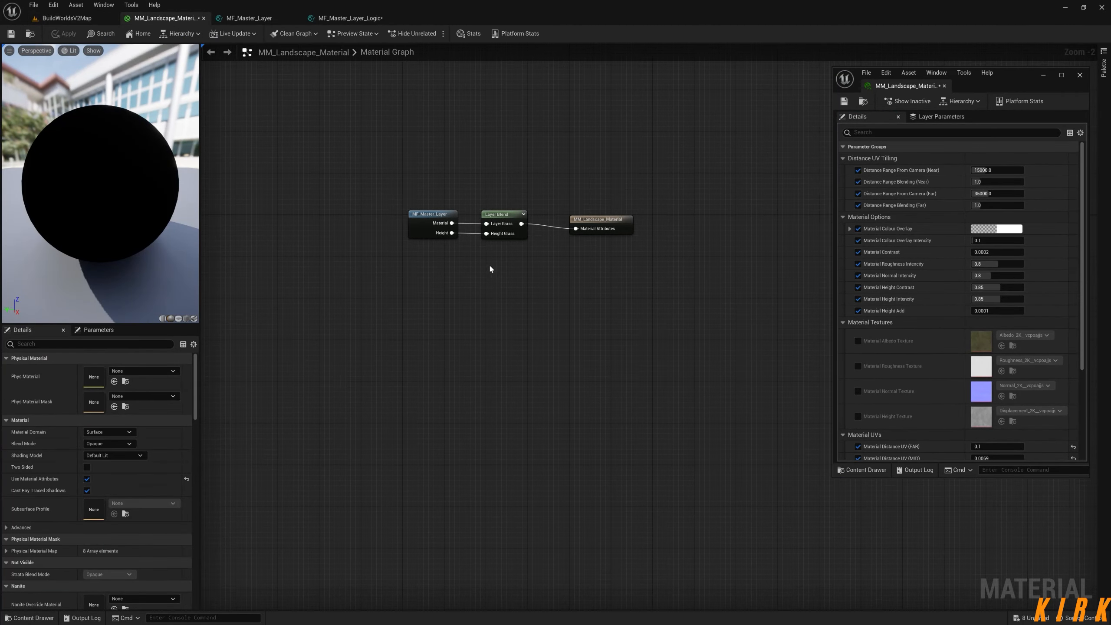
pyautogui.moveTo(439, 212); pyautogui.dragTo(306, 152)
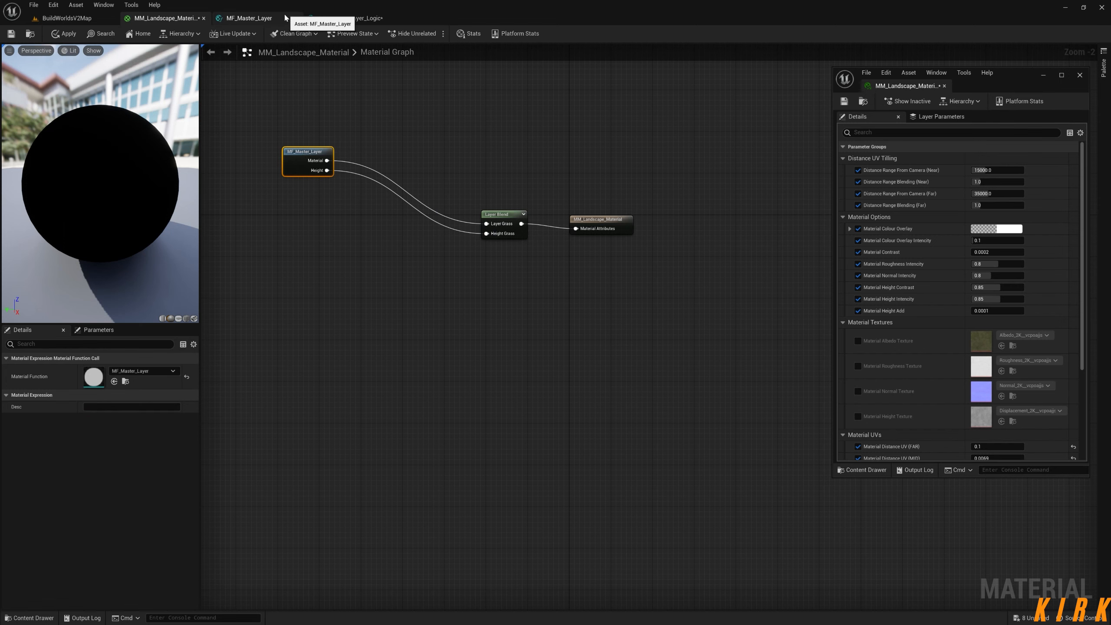
pyautogui.click(85, 20)
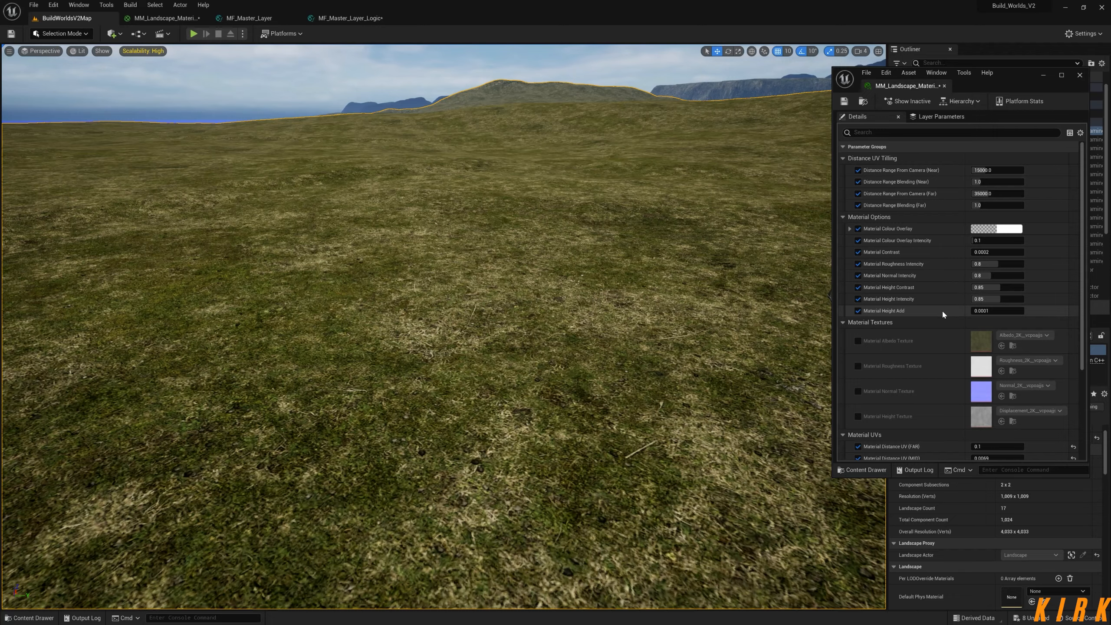
# Inspect the landscape surface in the level, and review the whole node network of MF_Master_Layer_Logic
pyautogui.moveTo(576, 277); pyautogui.dragTo(610, 262, button='right')
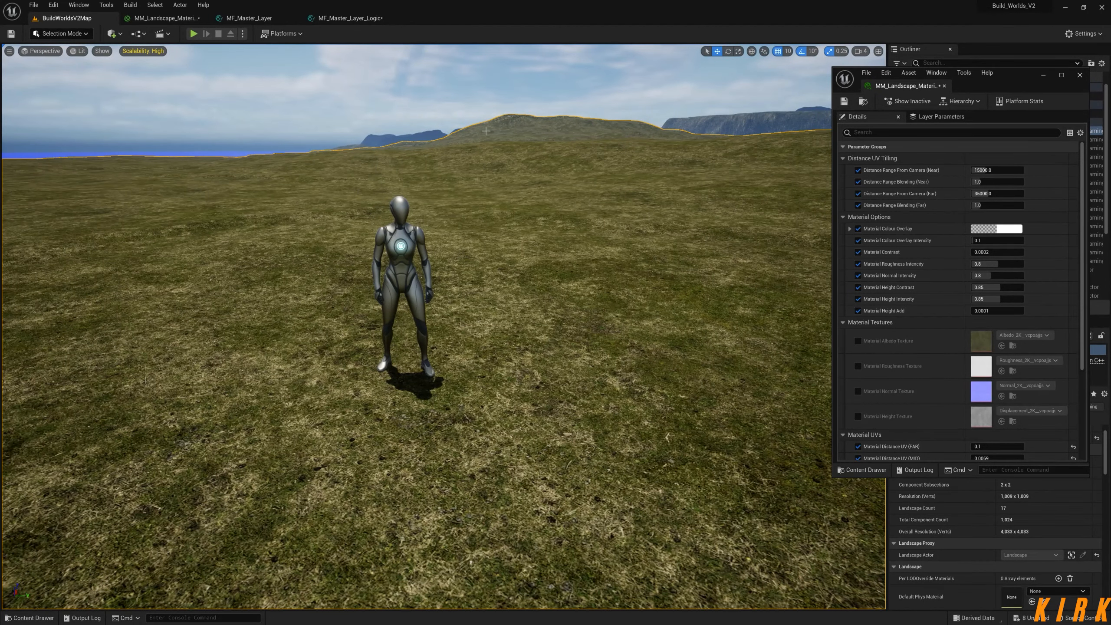
pyautogui.click(353, 20)
pyautogui.moveTo(419, 228); pyautogui.dragTo(360, 265, button='right')
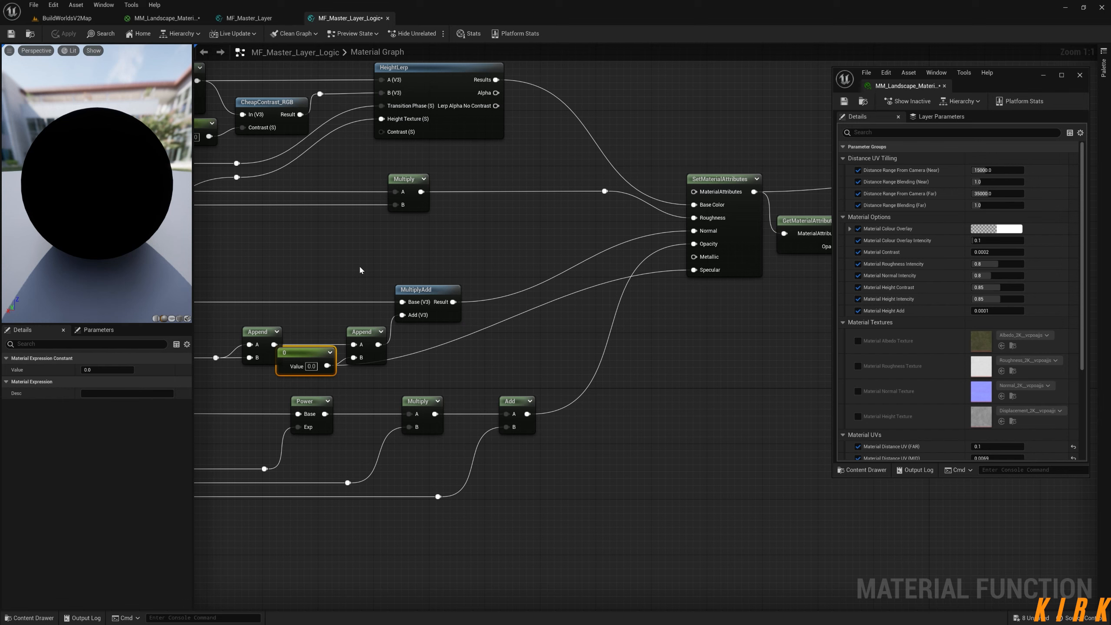
pyautogui.moveTo(292, 234); pyautogui.dragTo(534, 281, button='right')
pyautogui.scroll(-2, 516, 283)
pyautogui.moveTo(400, 298); pyautogui.dragTo(425, 288, button='right')
pyautogui.scroll(-1, 539, 273)
pyautogui.scroll(-1, 426, 289)
pyautogui.moveTo(532, 312); pyautogui.dragTo(734, 287, button='right')
pyautogui.moveTo(474, 214); pyautogui.dragTo(321, 263, button='right')
pyautogui.moveTo(635, 281); pyautogui.dragTo(488, 289, button='right')
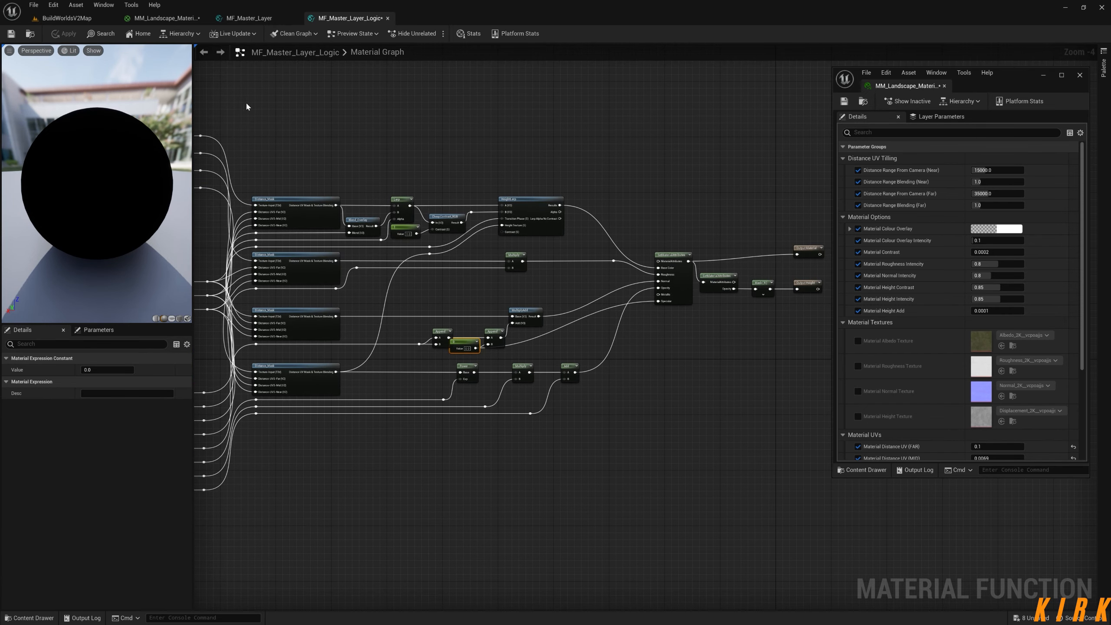
# Create a folder named Grass_A inside the Landscape-Shader Layers folder and open it
pyautogui.click(25, 616)
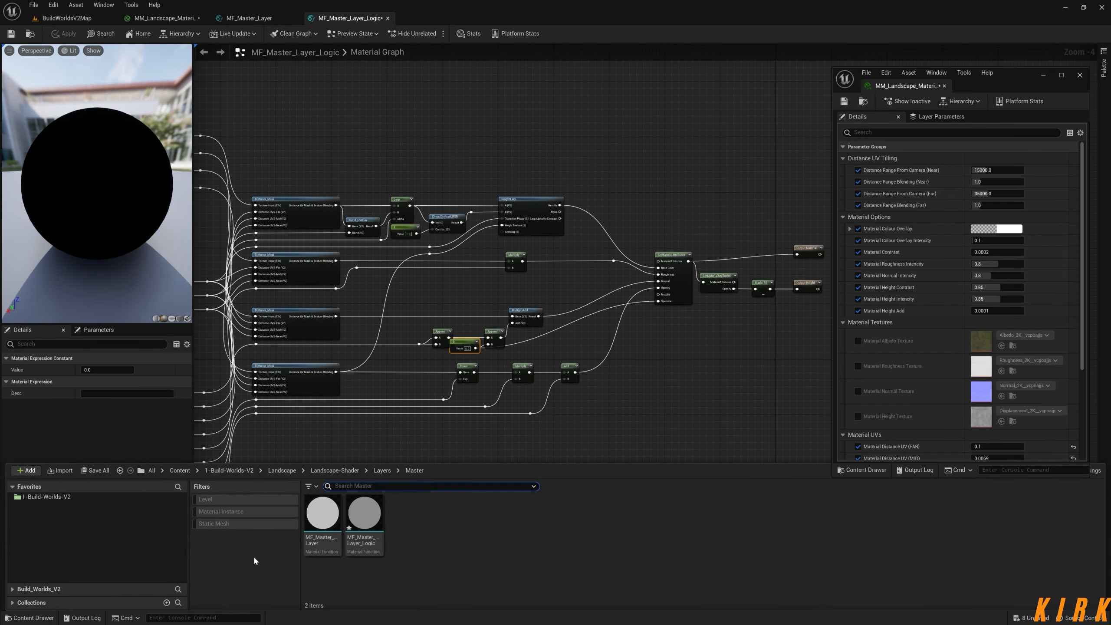
pyautogui.click(382, 470)
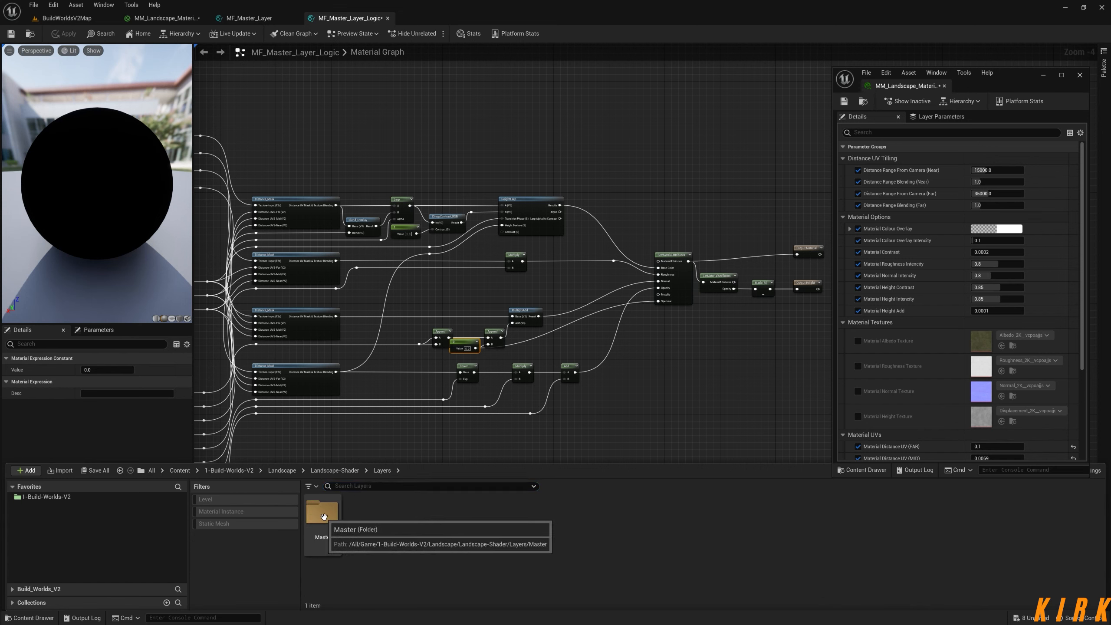
pyautogui.rightClick(377, 512)
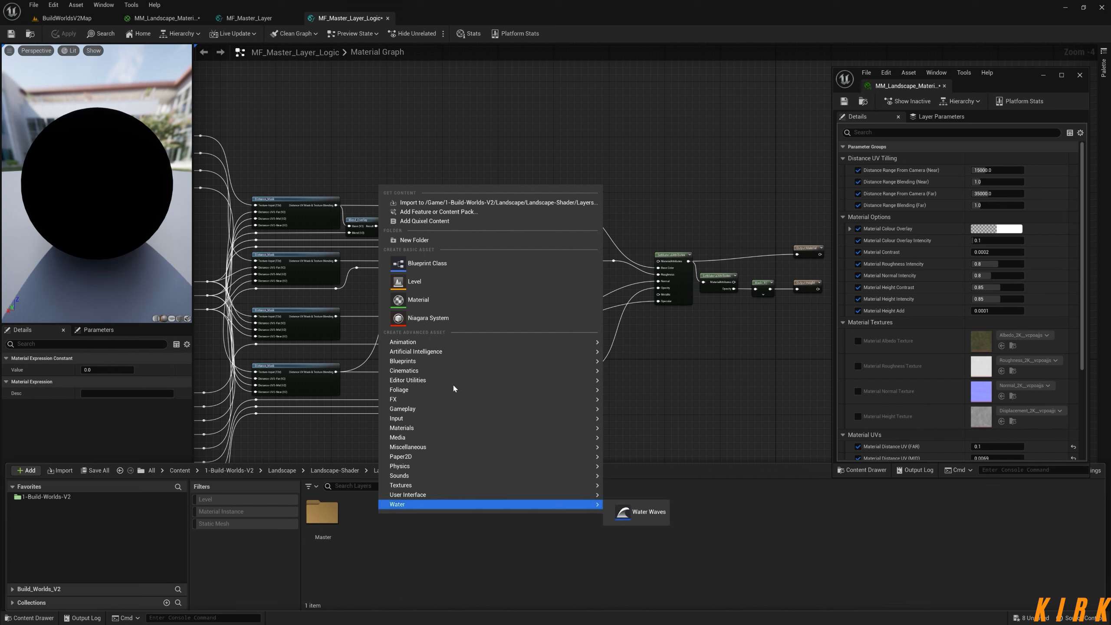
pyautogui.click(435, 242)
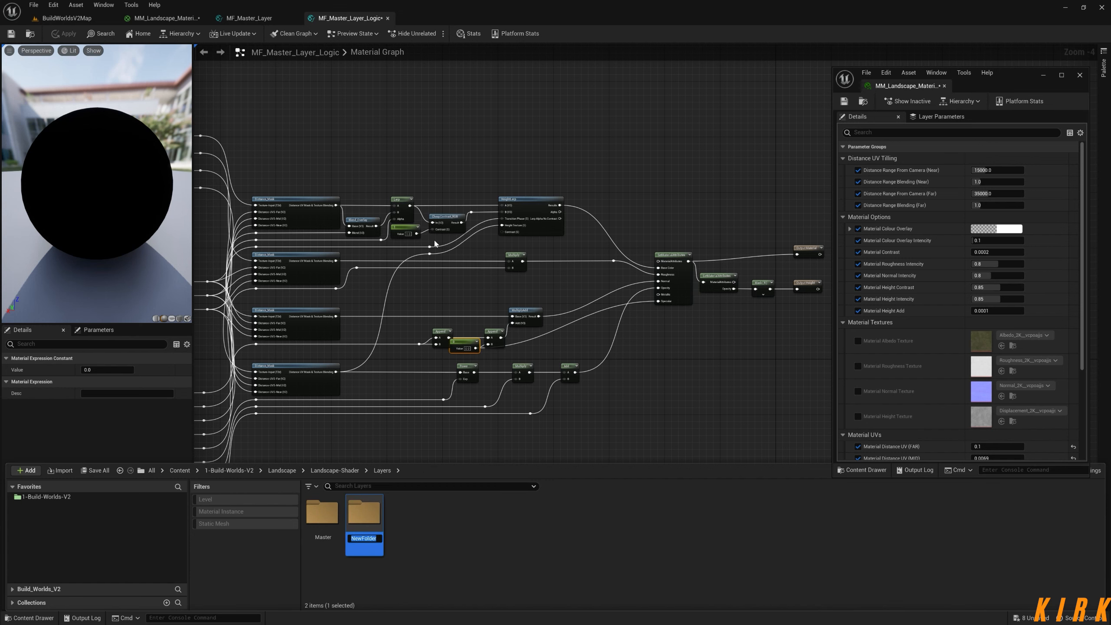
pyautogui.write('Grass_A')
pyautogui.press('Return')
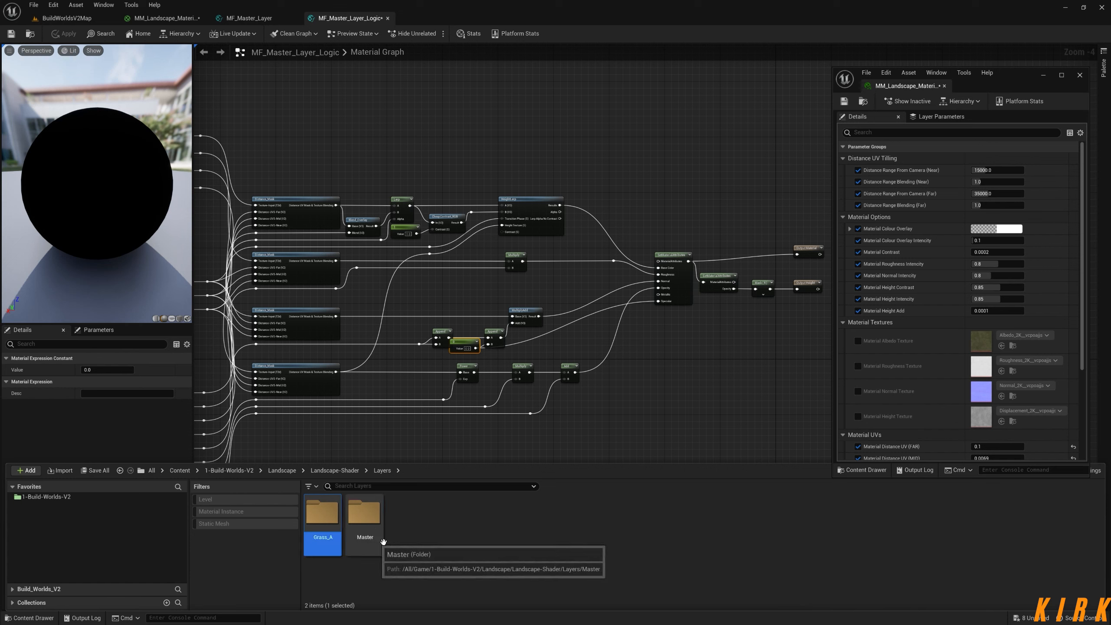
pyautogui.doubleClick(321, 513)
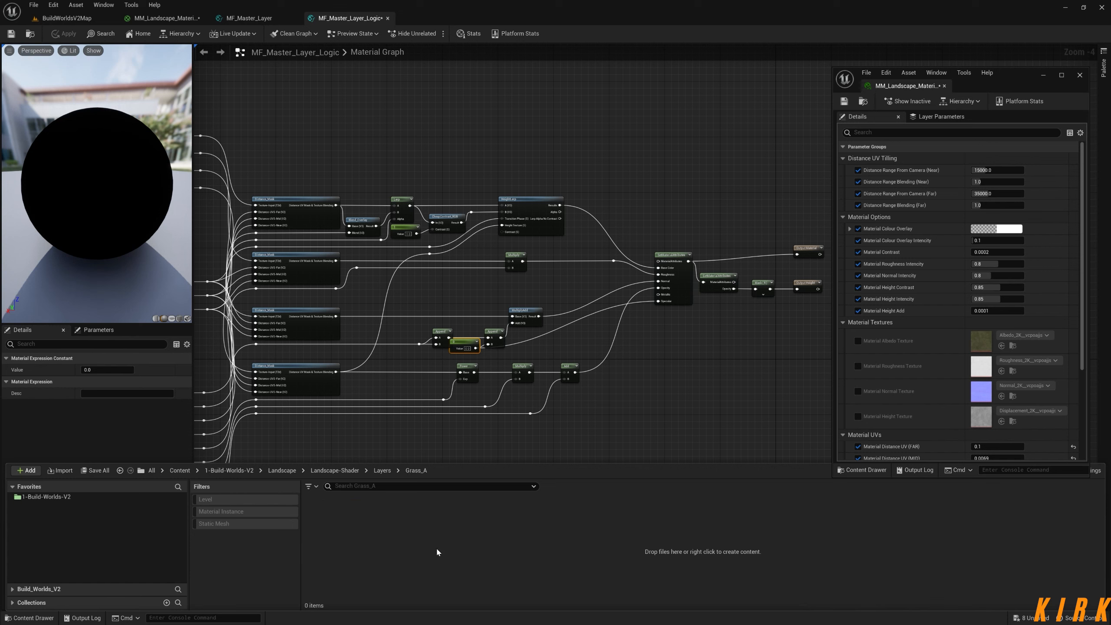
# Copy the MF_Master_Layer material function from the Master folder into the Grass_A folder
pyautogui.click(382, 470)
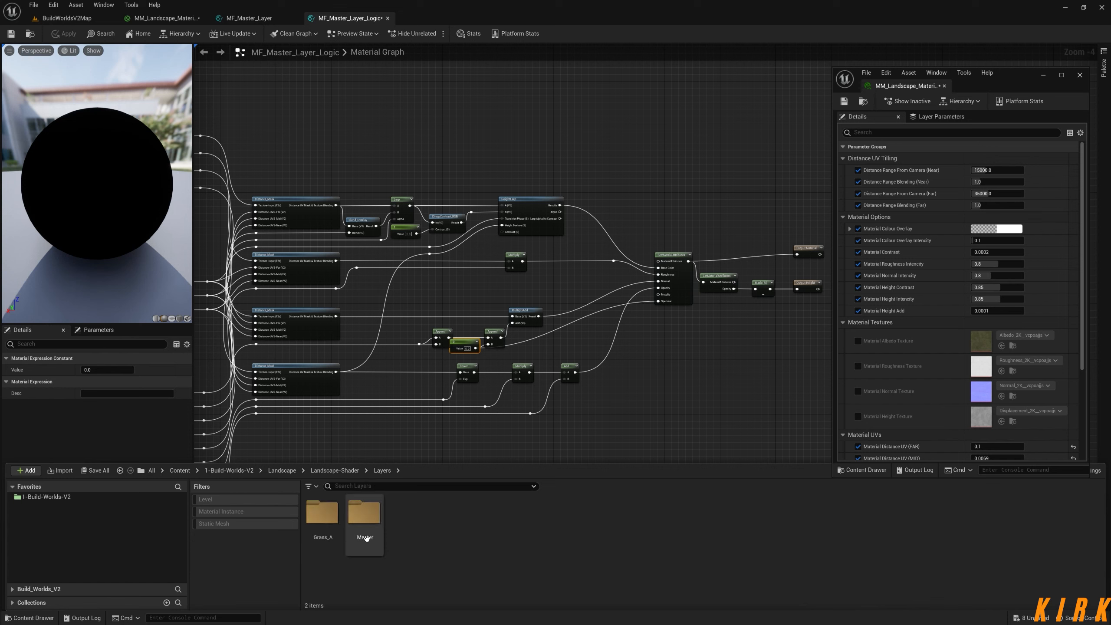
pyautogui.doubleClick(359, 524)
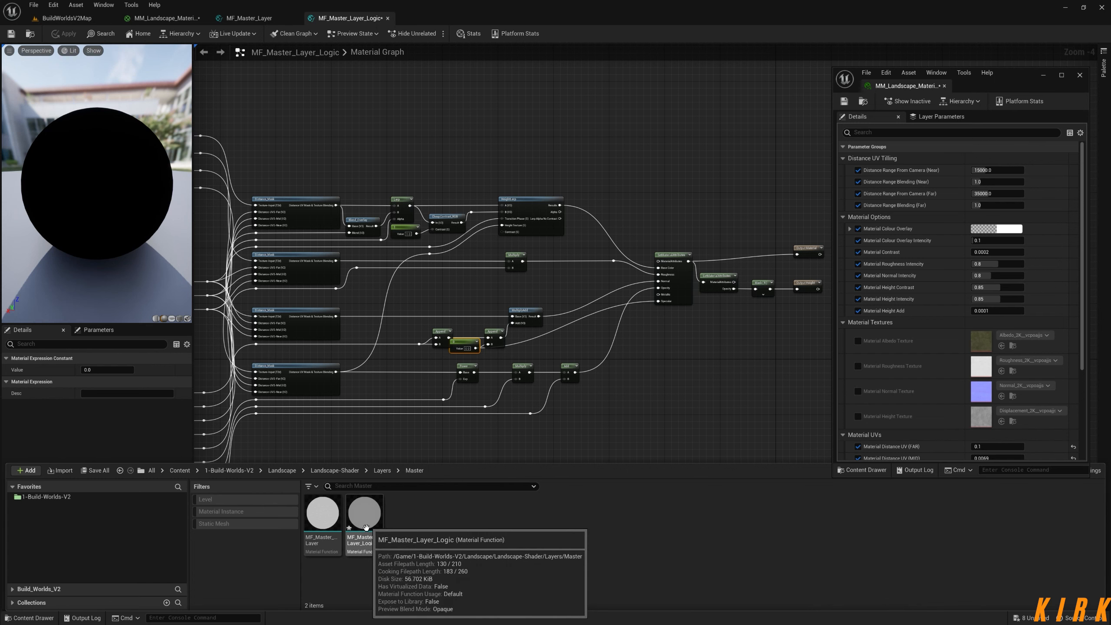
pyautogui.click(329, 523)
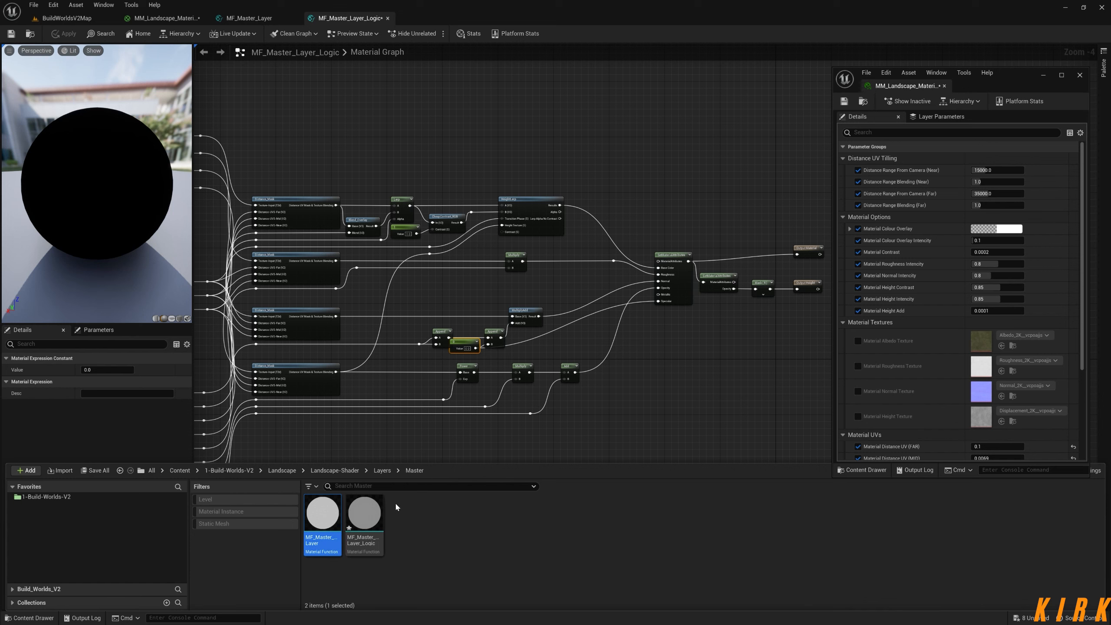
pyautogui.click(382, 470)
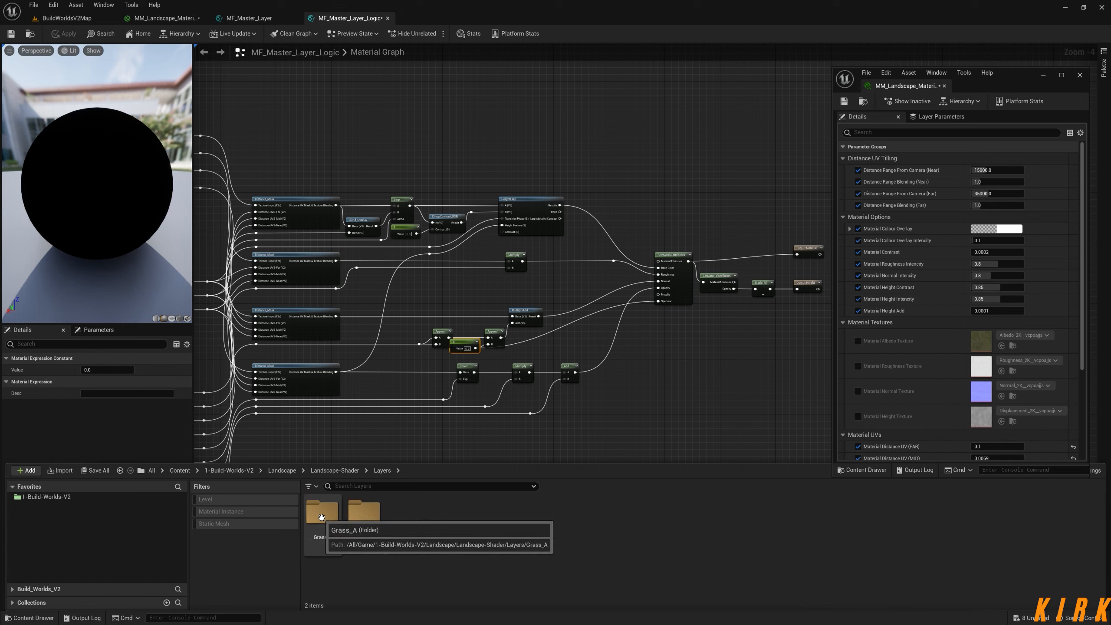
pyautogui.doubleClick(338, 524)
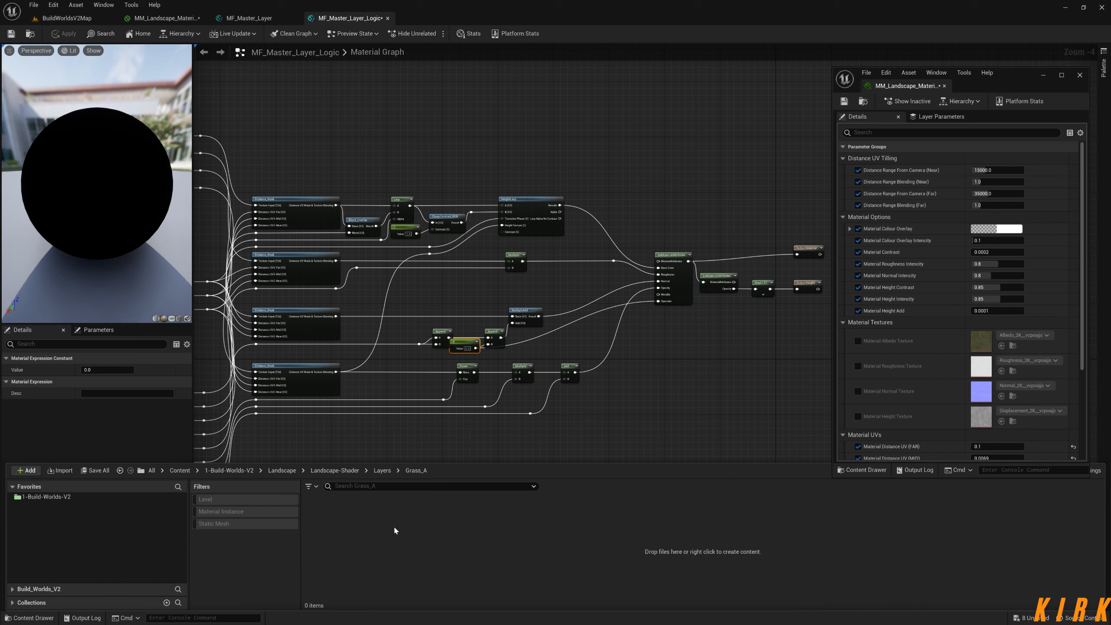
pyautogui.hotkey('ctrl', 'v')
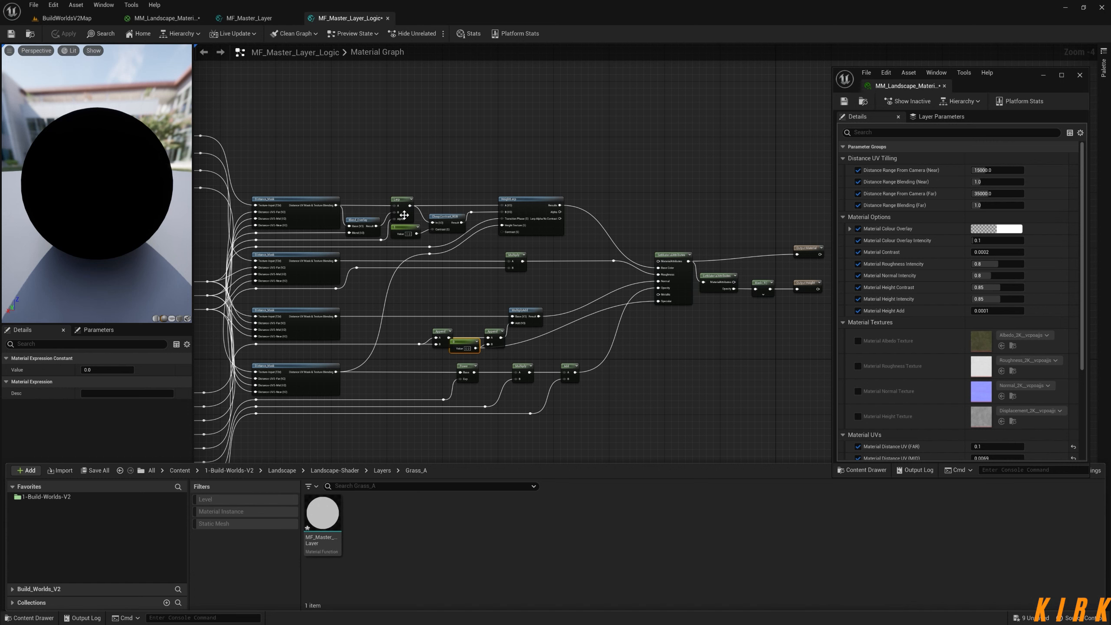
# Rename the copied material function in the Grass_A folder as MF_Grass_A_Layer
pyautogui.click(339, 530)
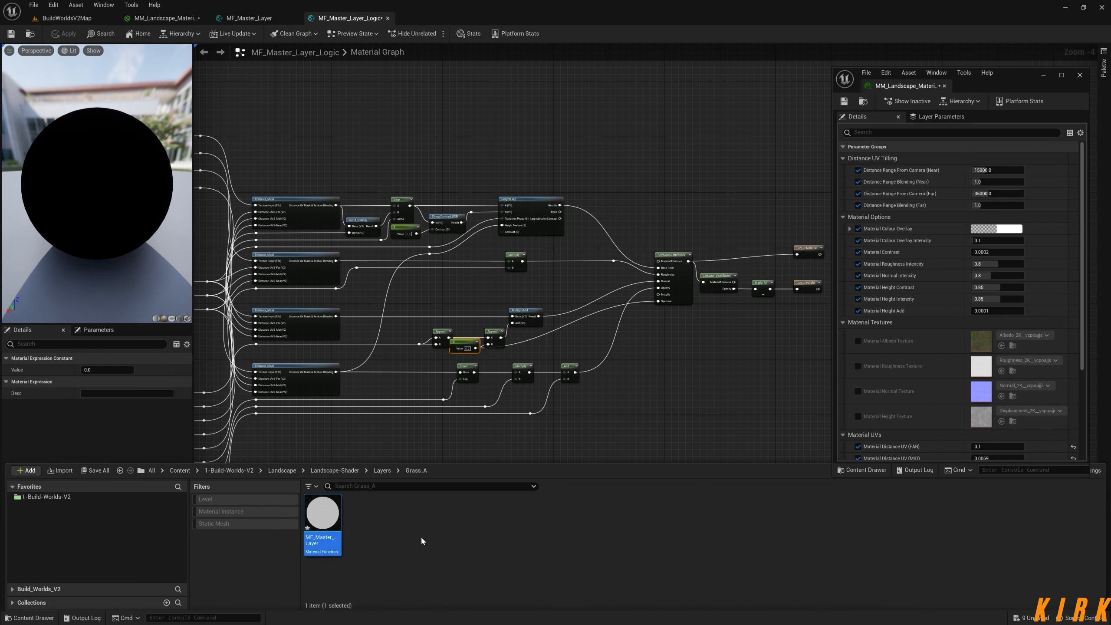
pyautogui.press('F2')
pyautogui.press('End')
pyautogui.press('BackSpace')
pyautogui.press('BackSpace')
pyautogui.press('BackSpace')
pyautogui.press('BackSpace')
pyautogui.press('BackSpace')
pyautogui.press('BackSpace')
pyautogui.press('BackSpace')
pyautogui.write('Grass_A_Layer')
pyautogui.press('Return')
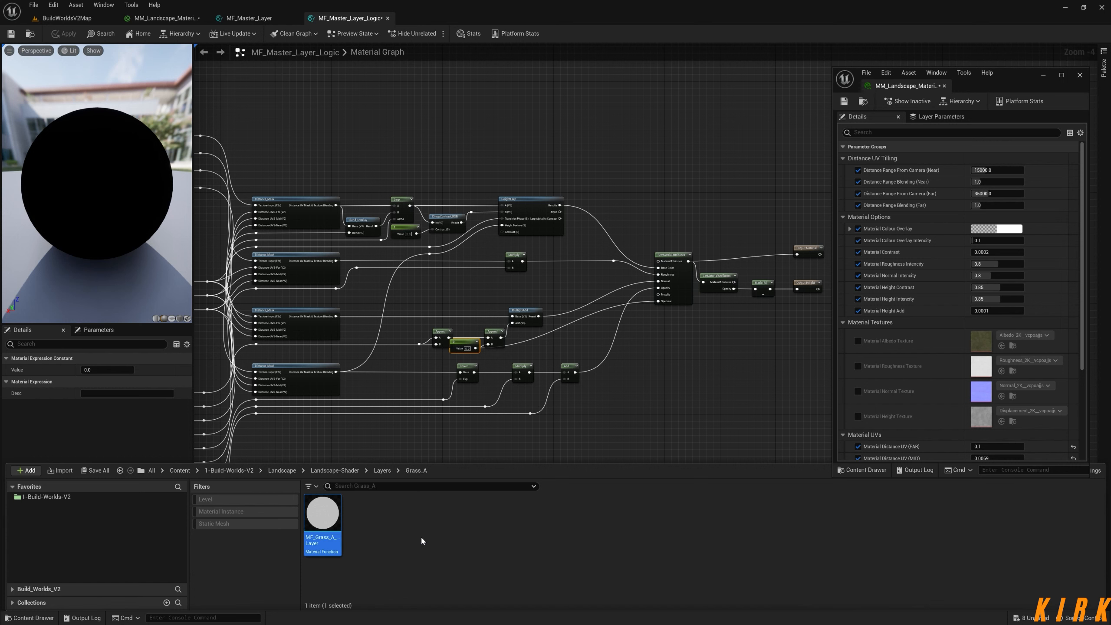
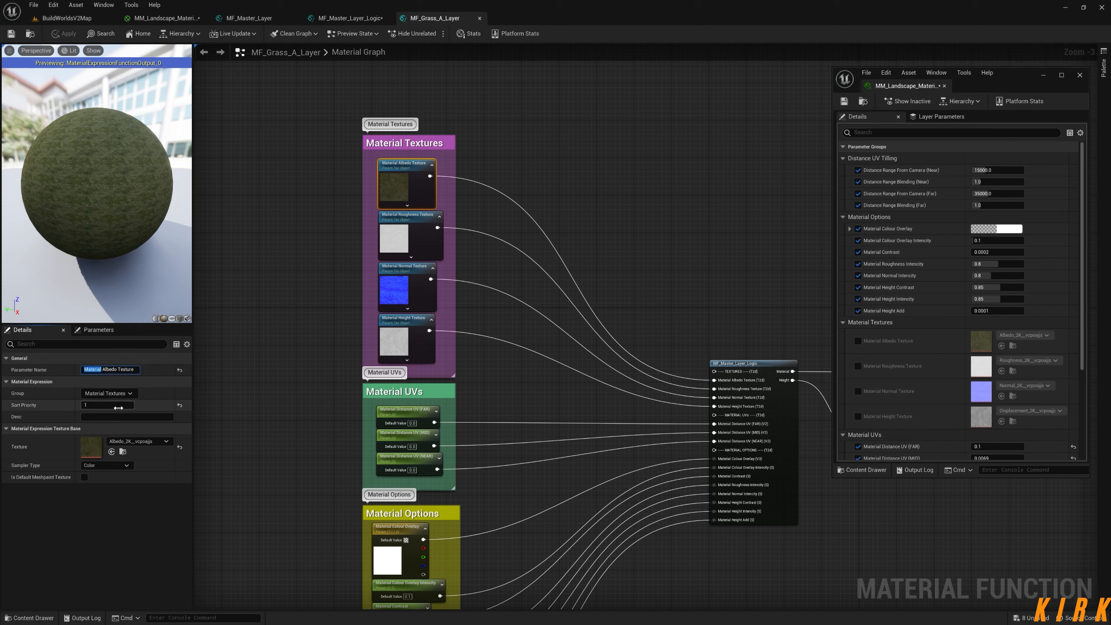
# Rename the Material Albedo Texture parameter as Grass_A Albedo Texture and set its group to Grass_A Textures
pyautogui.write('Grass_A')
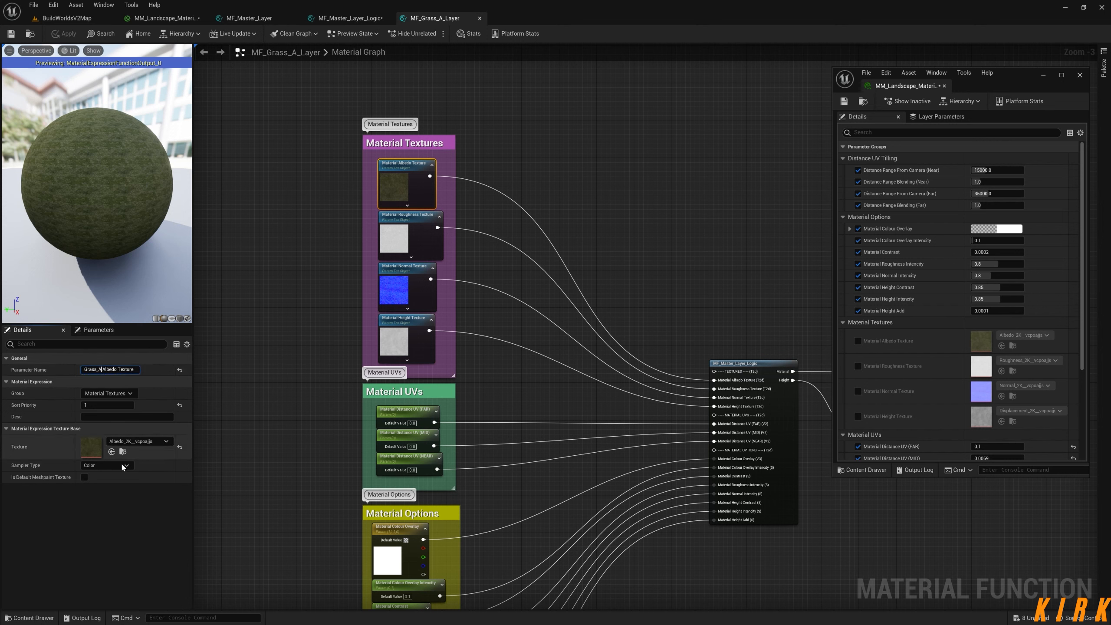
pyautogui.doubleClick(94, 393)
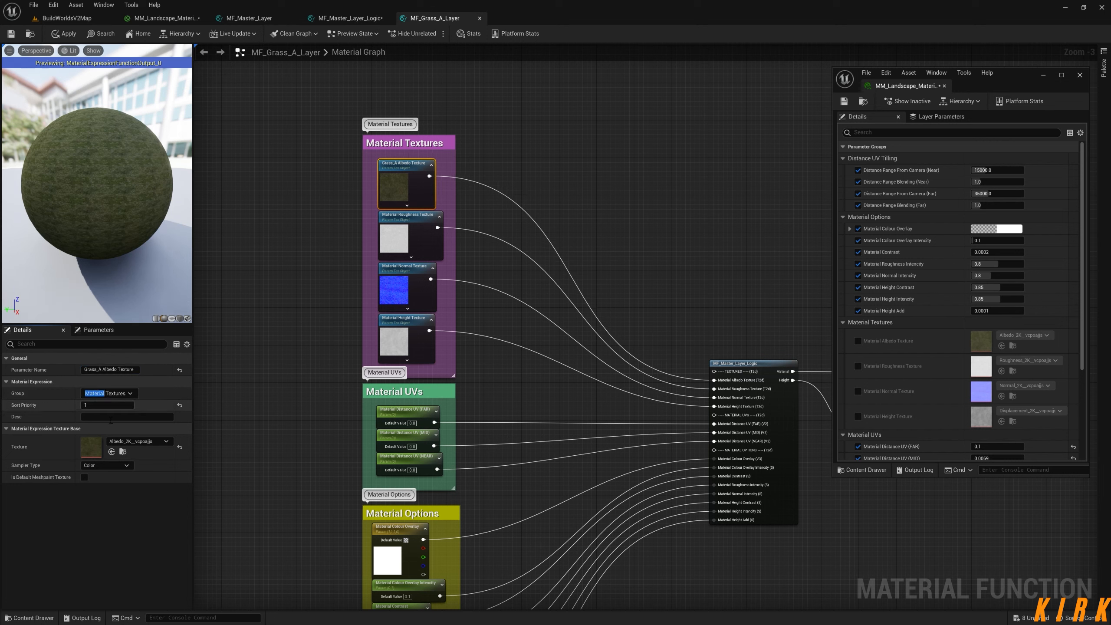
pyautogui.write('Grass_A')
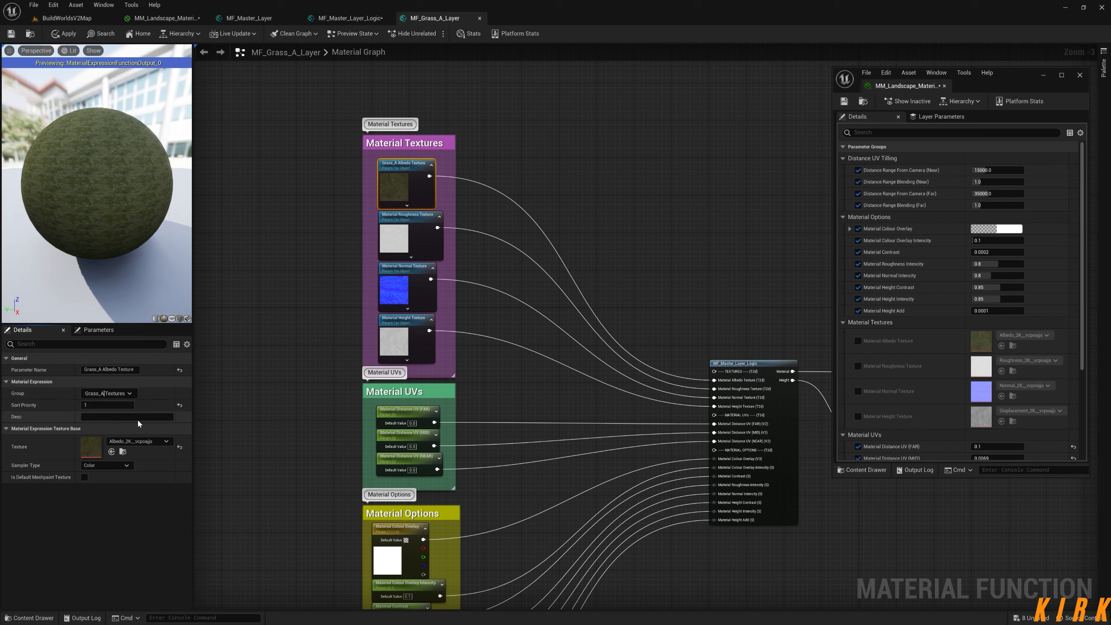
pyautogui.click(309, 323)
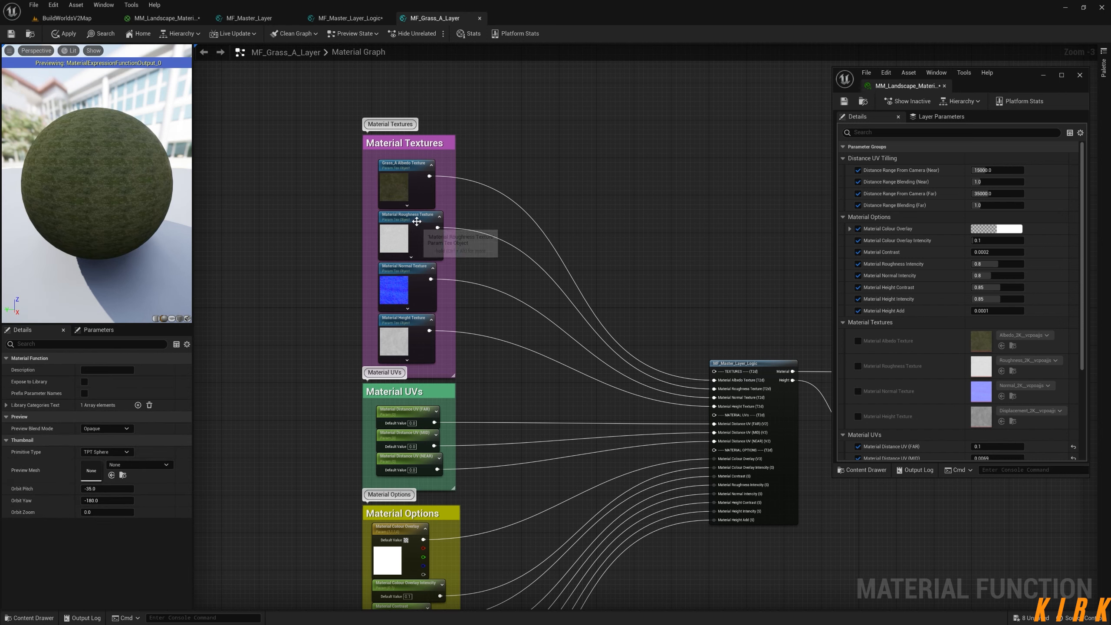
# Replace "Material" with "Grass_A" in the names of the Roughness, Normal and Height Texture parameters
pyautogui.click(416, 221)
pyautogui.doubleClick(92, 370)
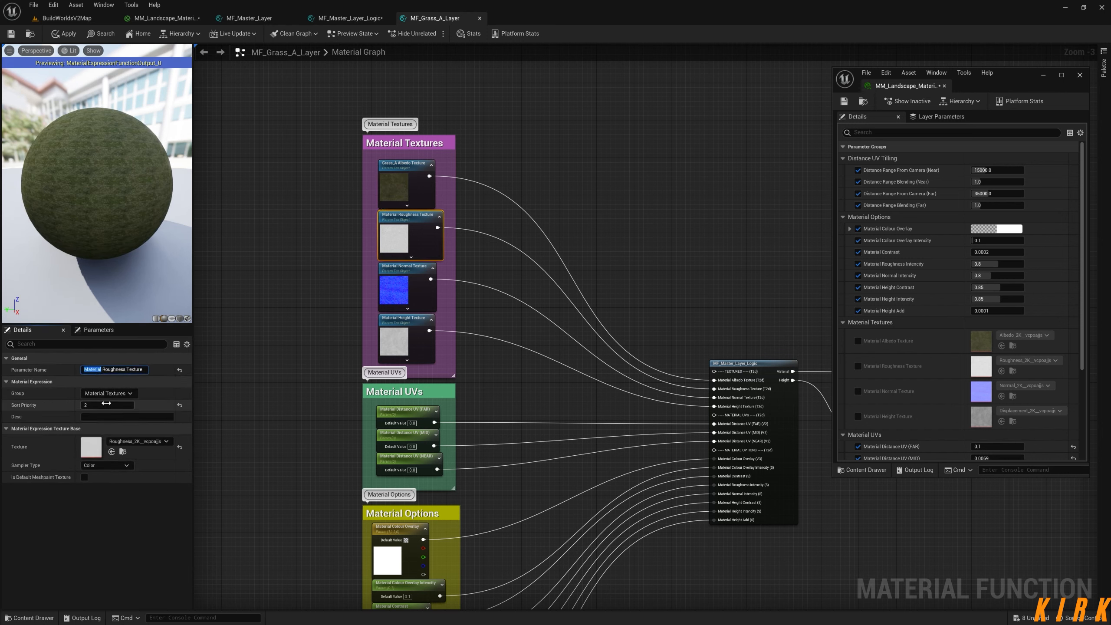
pyautogui.write('Grass_A')
pyautogui.press('Return')
pyautogui.click(413, 273)
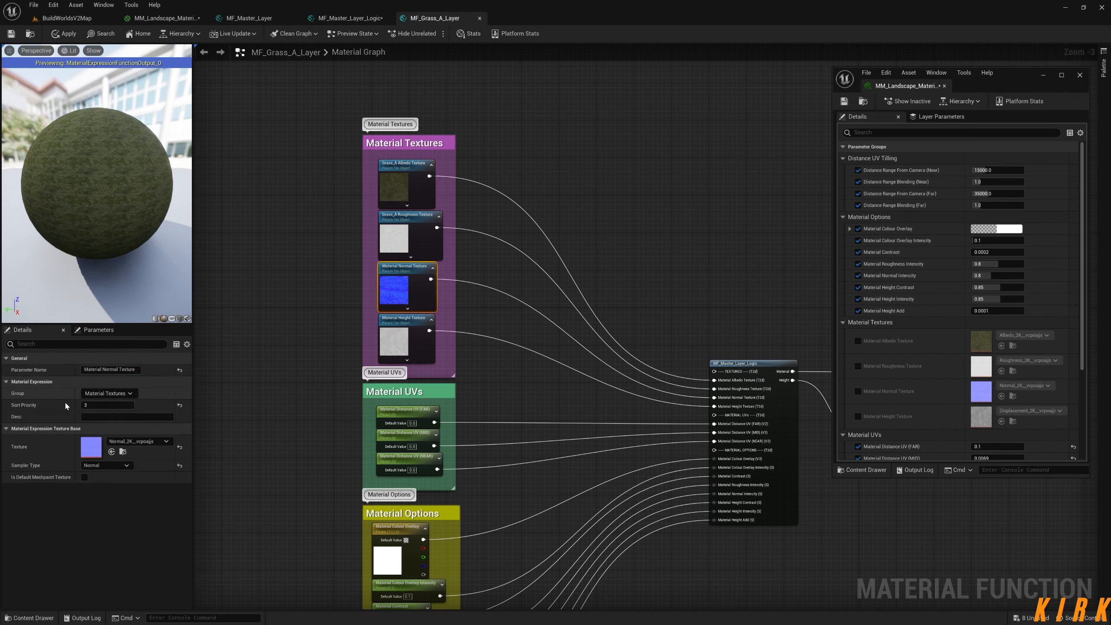
pyautogui.doubleClick(93, 370)
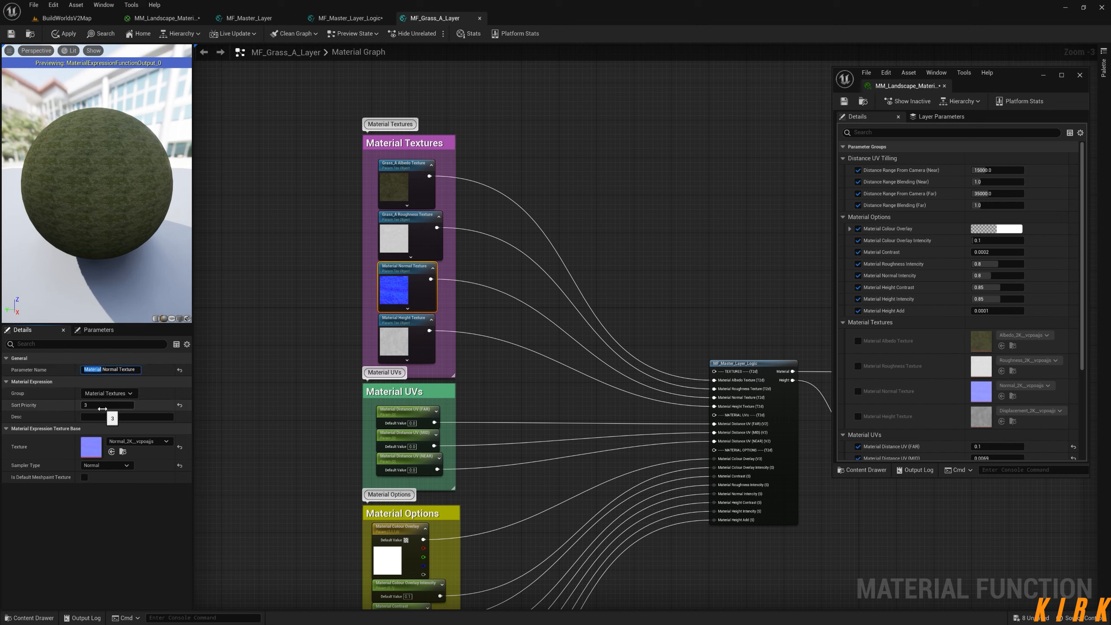
pyautogui.click(409, 332)
pyautogui.doubleClick(93, 370)
pyautogui.write('Grass_A')
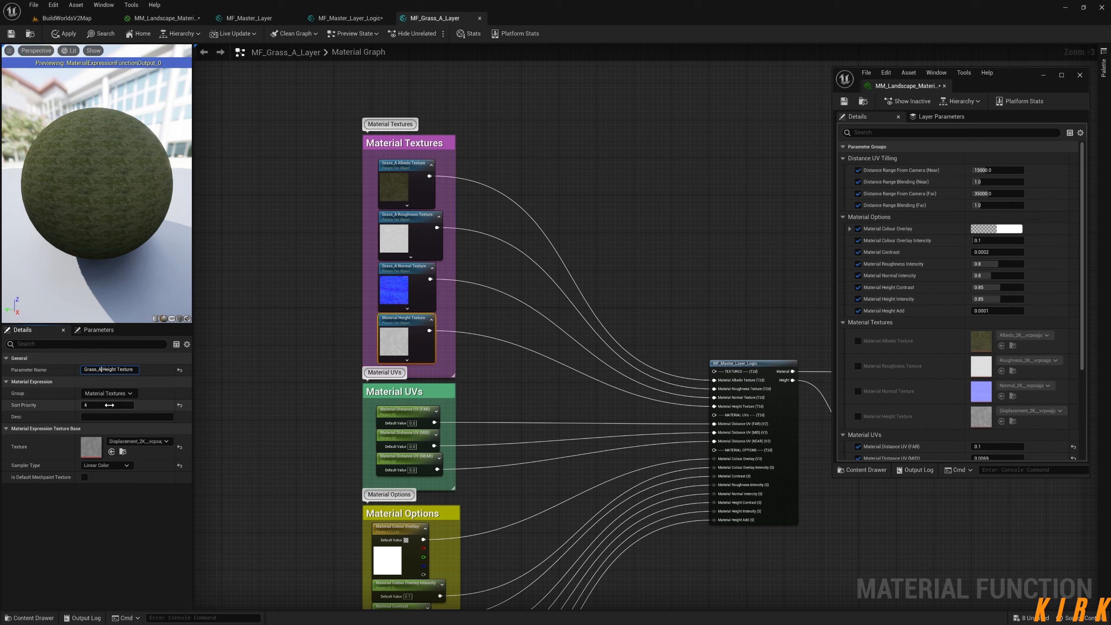
pyautogui.click(254, 399)
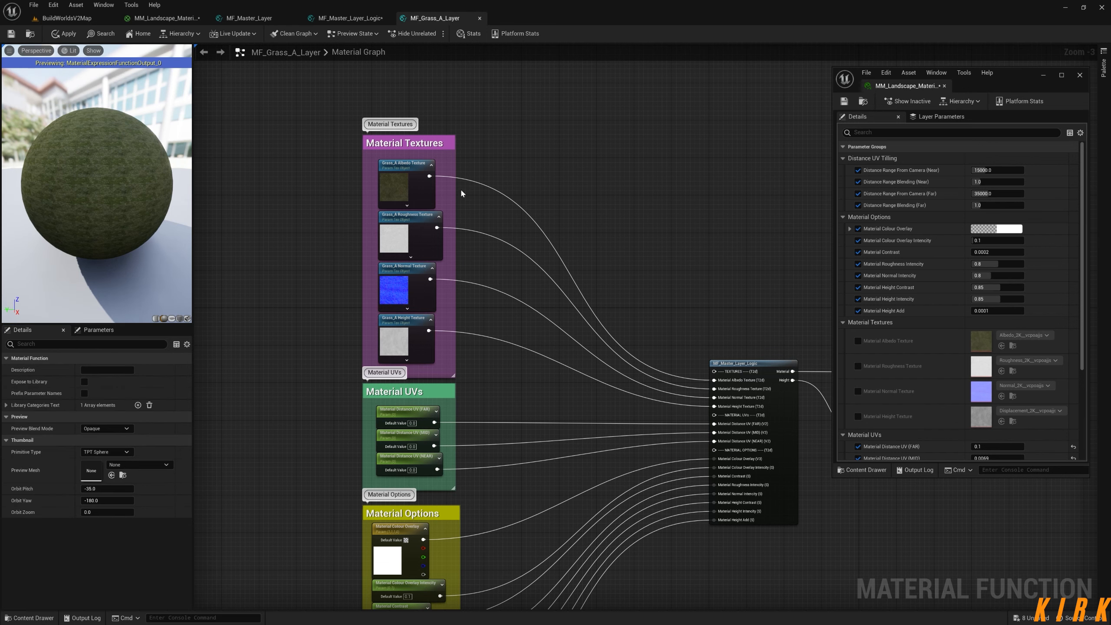
# Assign all four Grass_A texture parameters to the Grass_A Textures group
pyautogui.moveTo(443, 183); pyautogui.dragTo(310, 365)
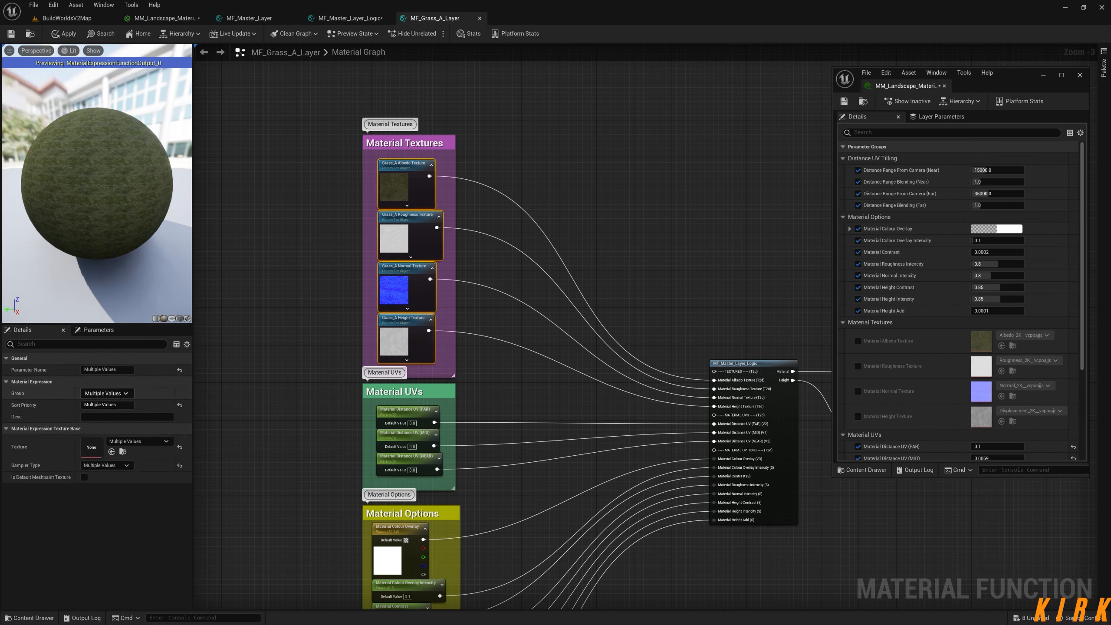
pyautogui.click(126, 394)
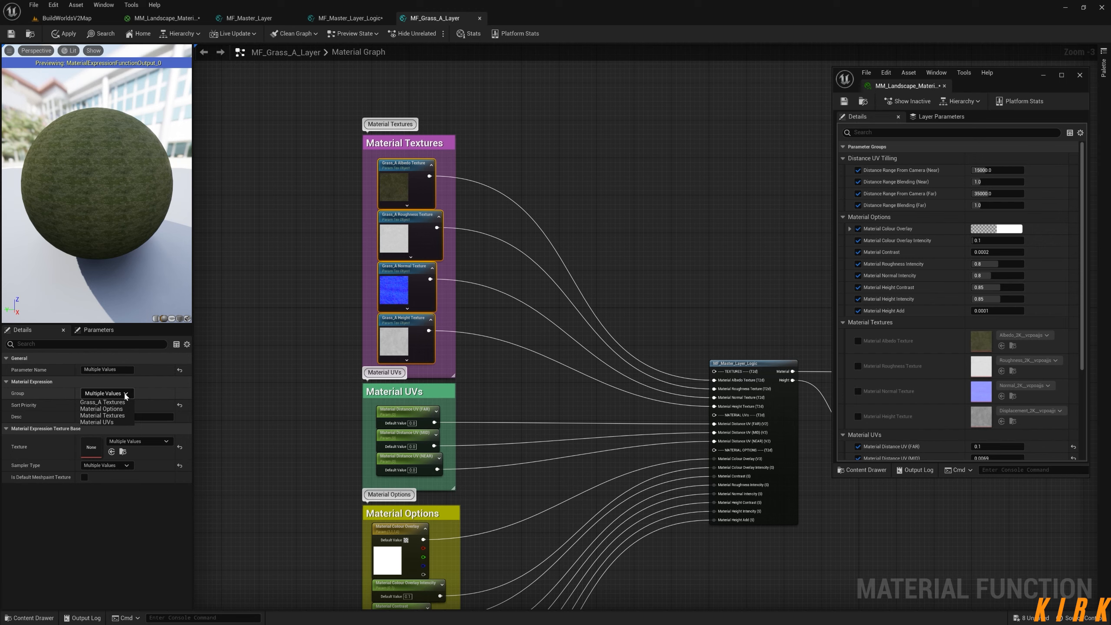
pyautogui.click(105, 406)
pyautogui.click(310, 429)
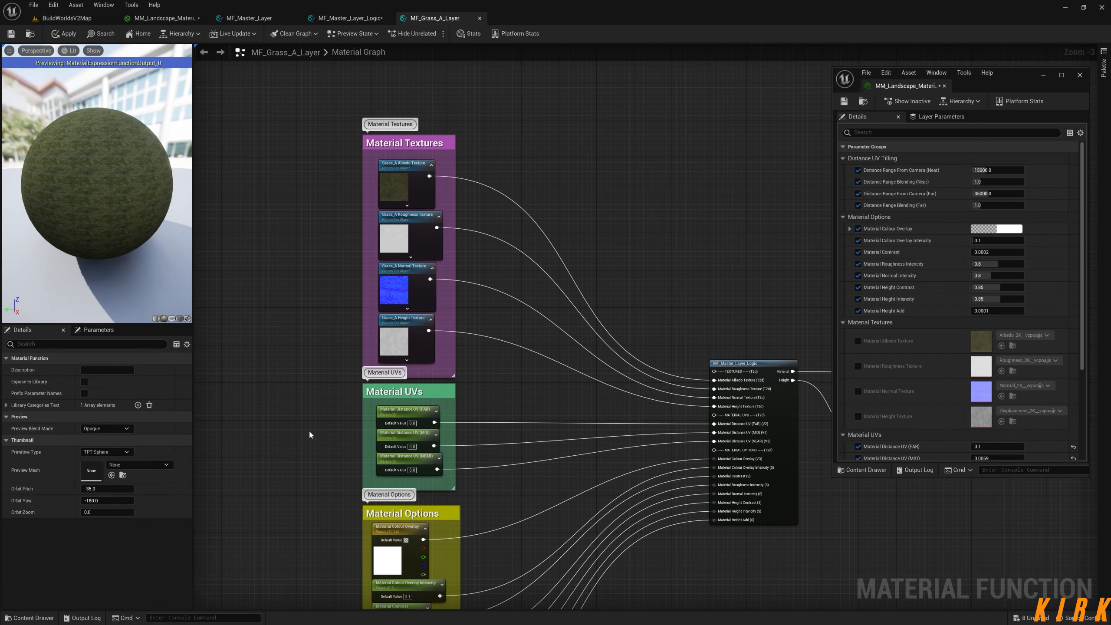
# Replace "Material" with "Grass_A" in the names of the FAR, MID and NEAR Distance UV parameters
pyautogui.moveTo(309, 429); pyautogui.dragTo(301, 347, button='right')
pyautogui.scroll(3, 301, 347)
pyautogui.click(398, 284)
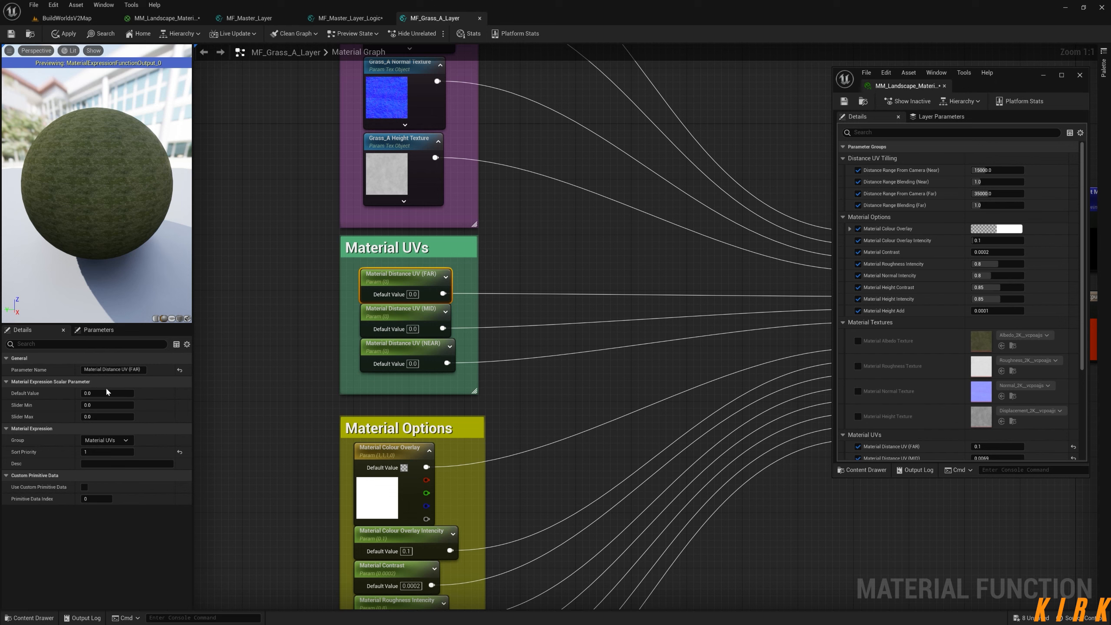
pyautogui.doubleClick(93, 369)
pyautogui.write('Grass_A')
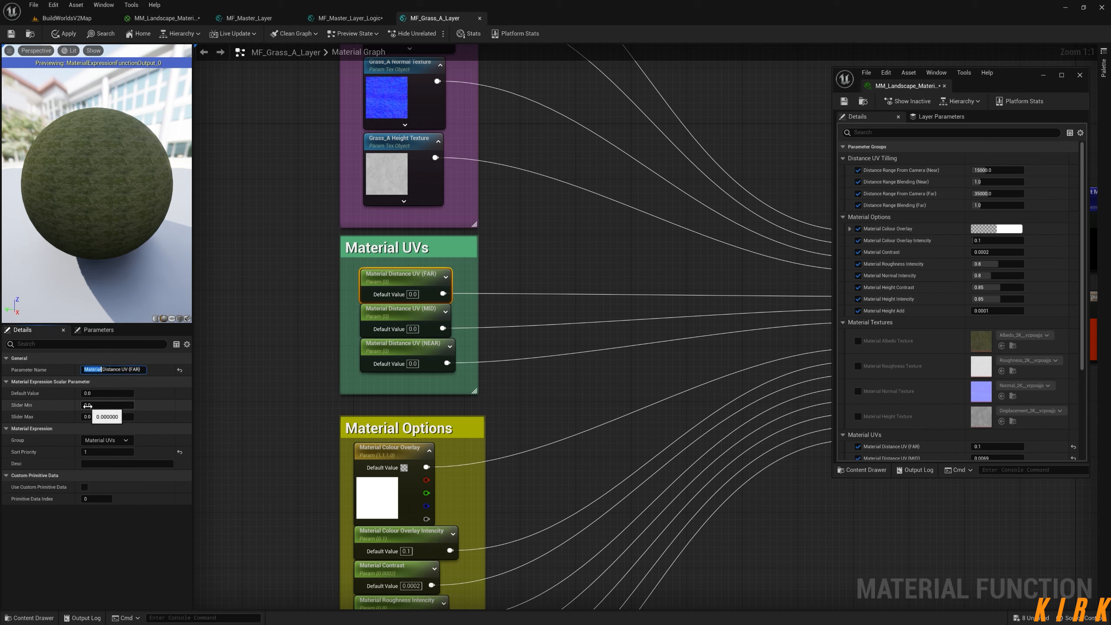
pyautogui.click(365, 325)
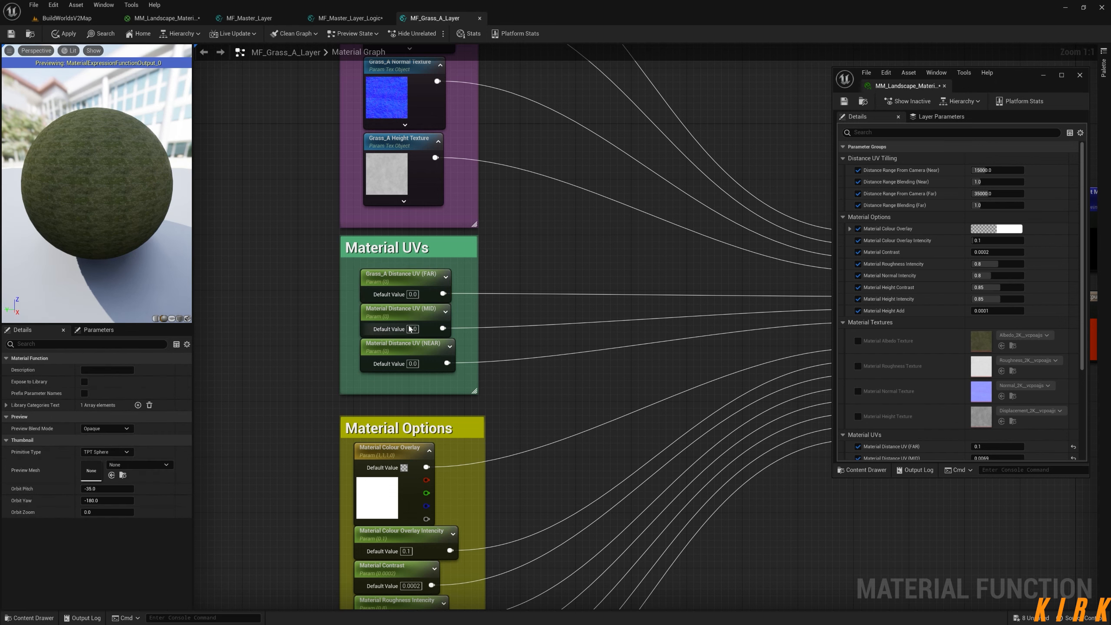
pyautogui.doubleClick(93, 369)
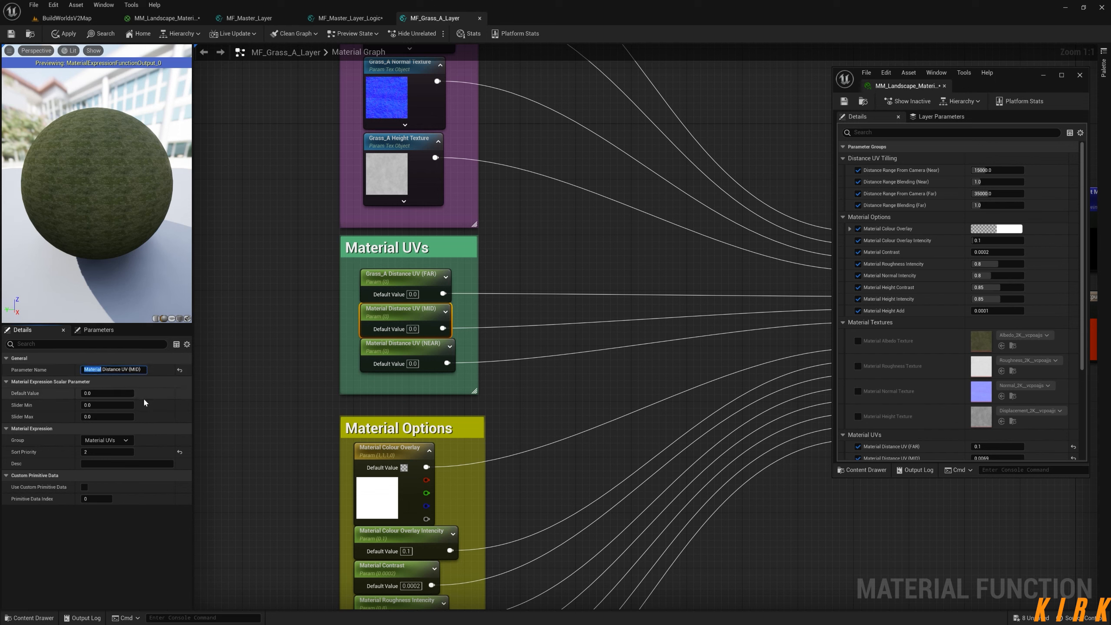
pyautogui.write('Grass_A')
pyautogui.click(367, 361)
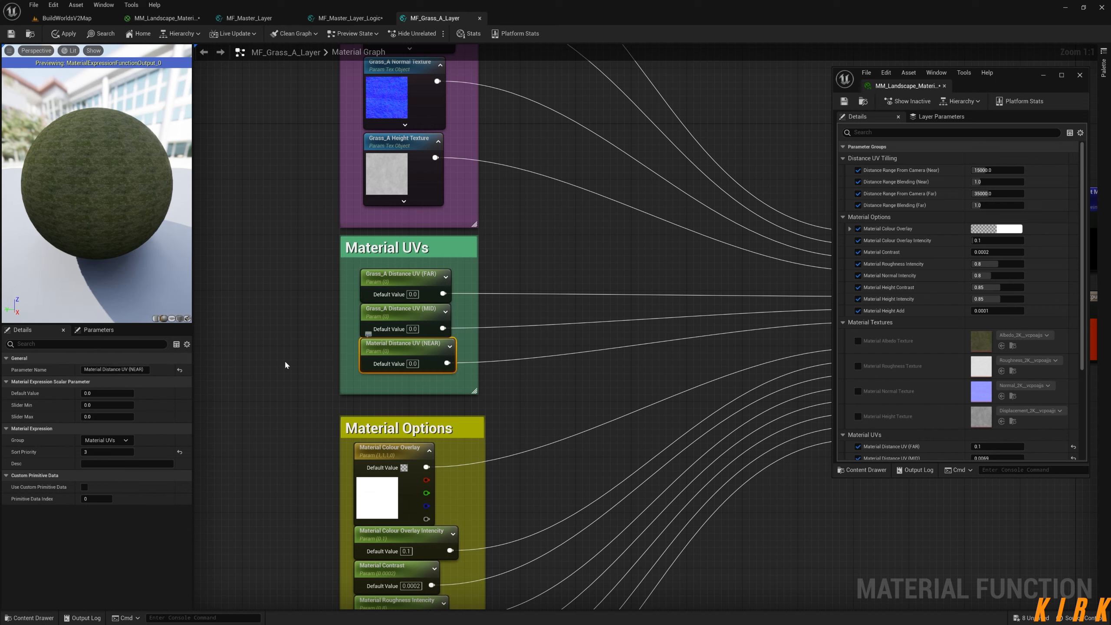
pyautogui.click(96, 368)
pyautogui.doubleClick(97, 369)
pyautogui.write('Grass_A')
pyautogui.click(267, 378)
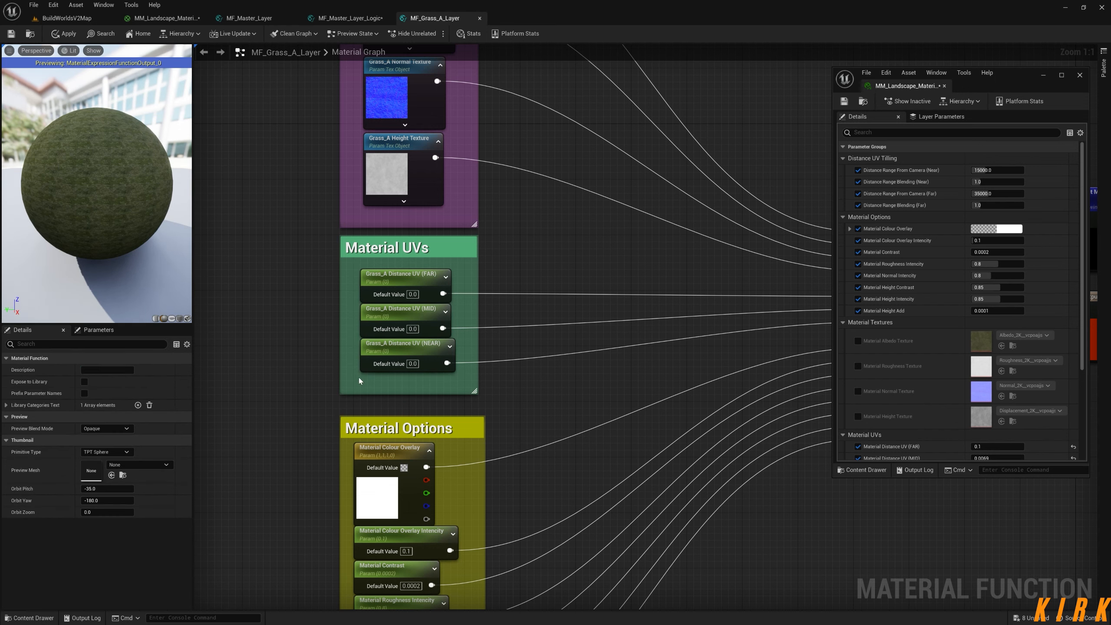
# Create the Grass_A UVs group on the FAR Distance UV parameter and assign all three Distance UV parameters to it
pyautogui.click(374, 298)
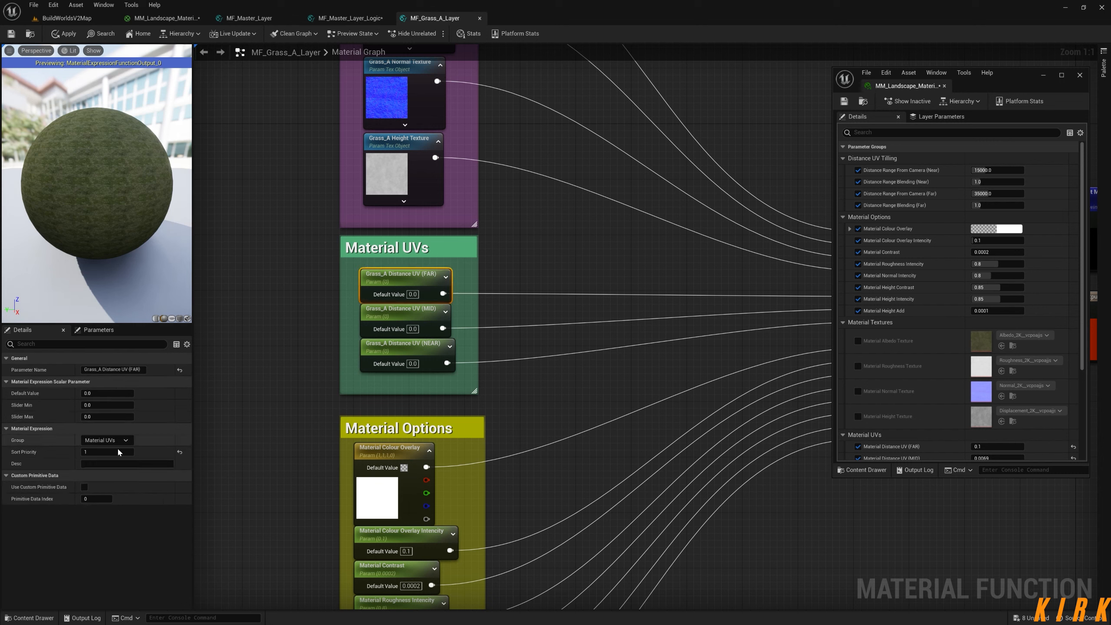
pyautogui.doubleClick(87, 440)
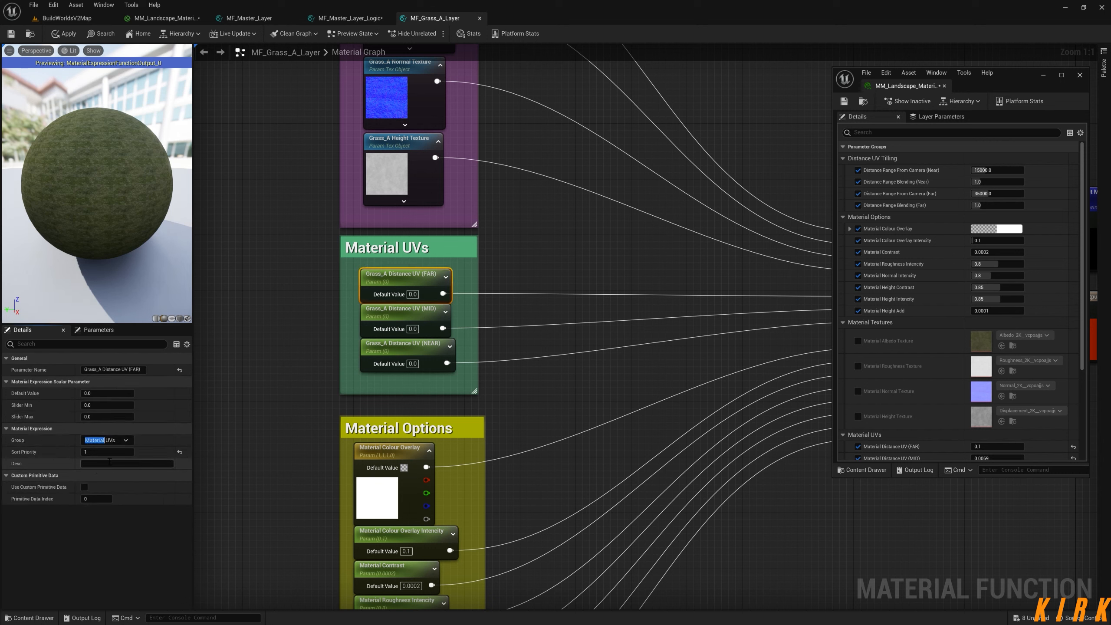
pyautogui.write('Grass_A')
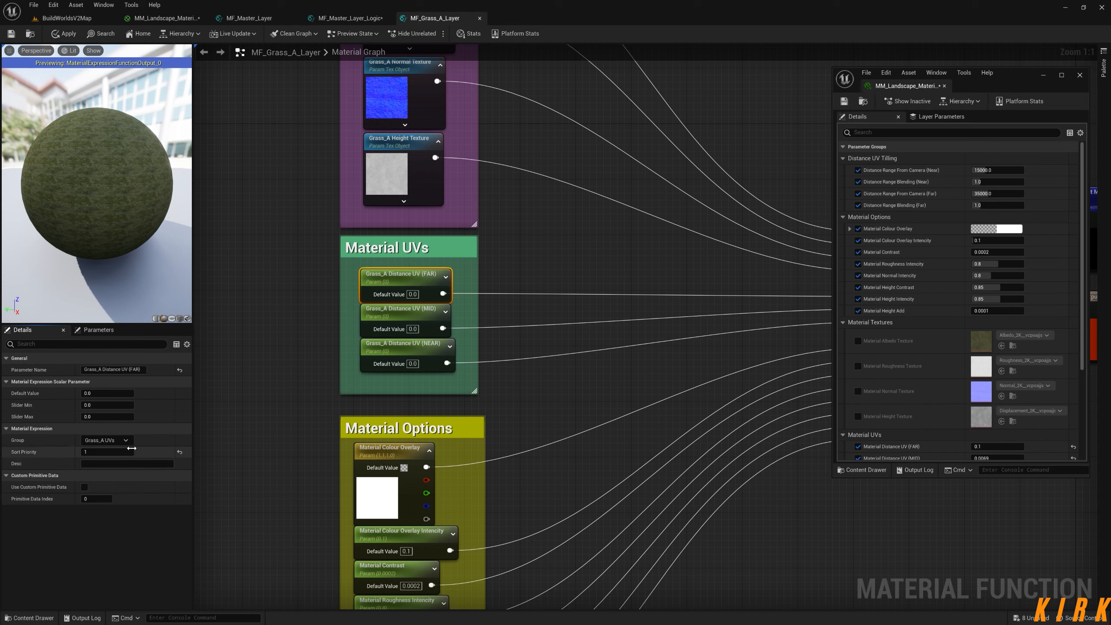
pyautogui.click(464, 274)
pyautogui.moveTo(464, 273); pyautogui.dragTo(387, 353)
pyautogui.click(127, 440)
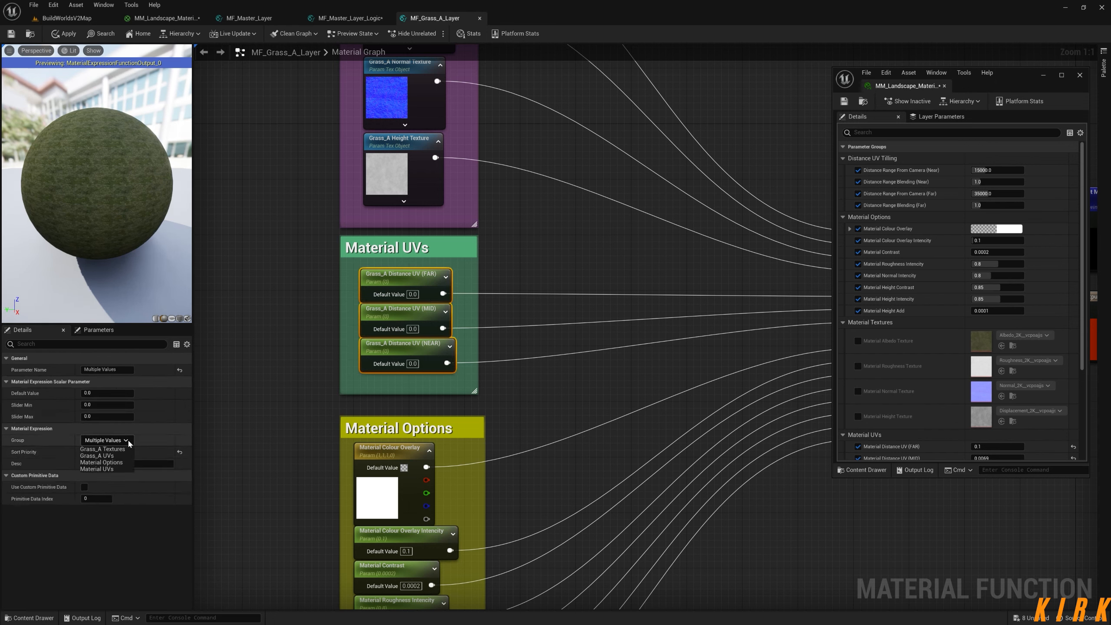
pyautogui.click(97, 456)
pyautogui.moveTo(268, 501); pyautogui.dragTo(257, 394, button='right')
pyautogui.scroll(-1, 257, 395)
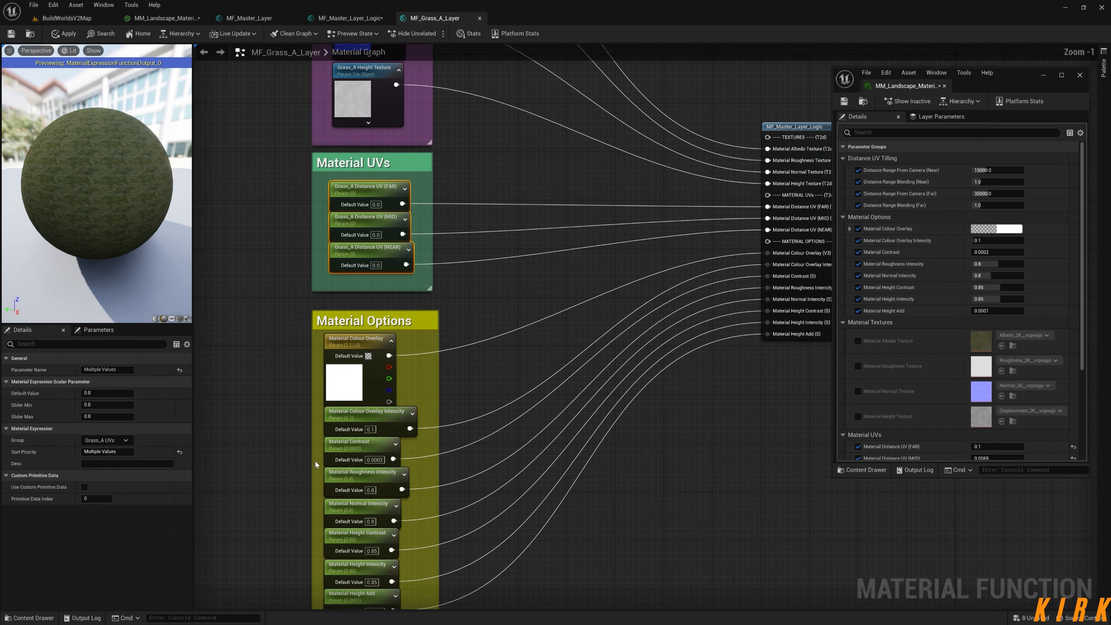
pyautogui.moveTo(362, 506); pyautogui.dragTo(366, 402, button='right')
pyautogui.scroll(-1, 366, 402)
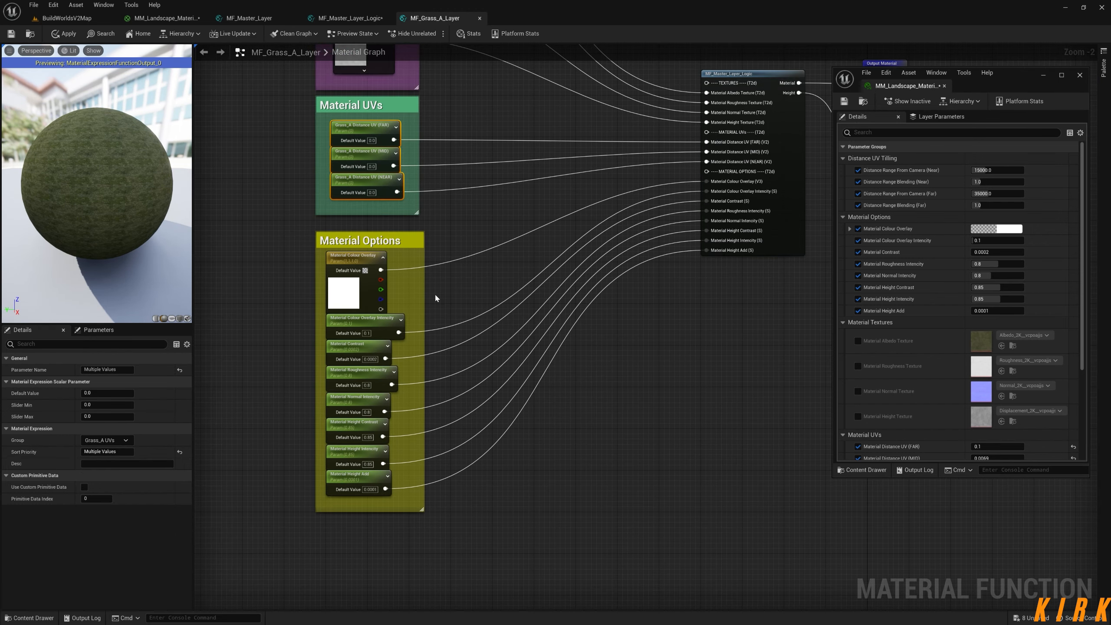
pyautogui.moveTo(434, 293); pyautogui.dragTo(392, 432, button='right')
pyautogui.hotkey('ctrl', 'space')
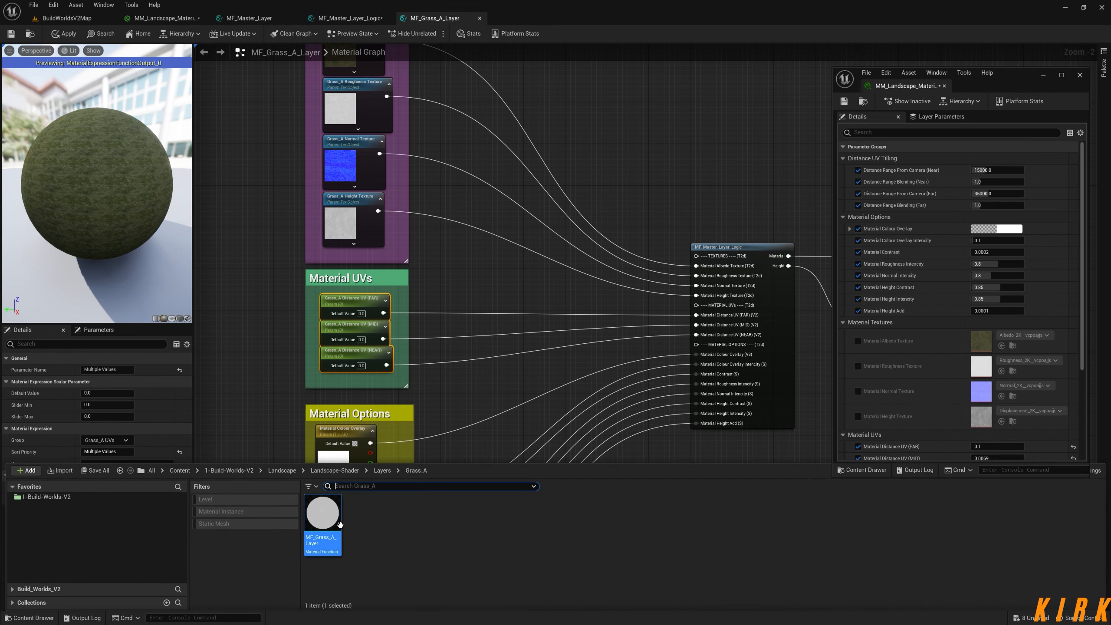
pyautogui.moveTo(264, 354); pyautogui.dragTo(253, 459, button='right')
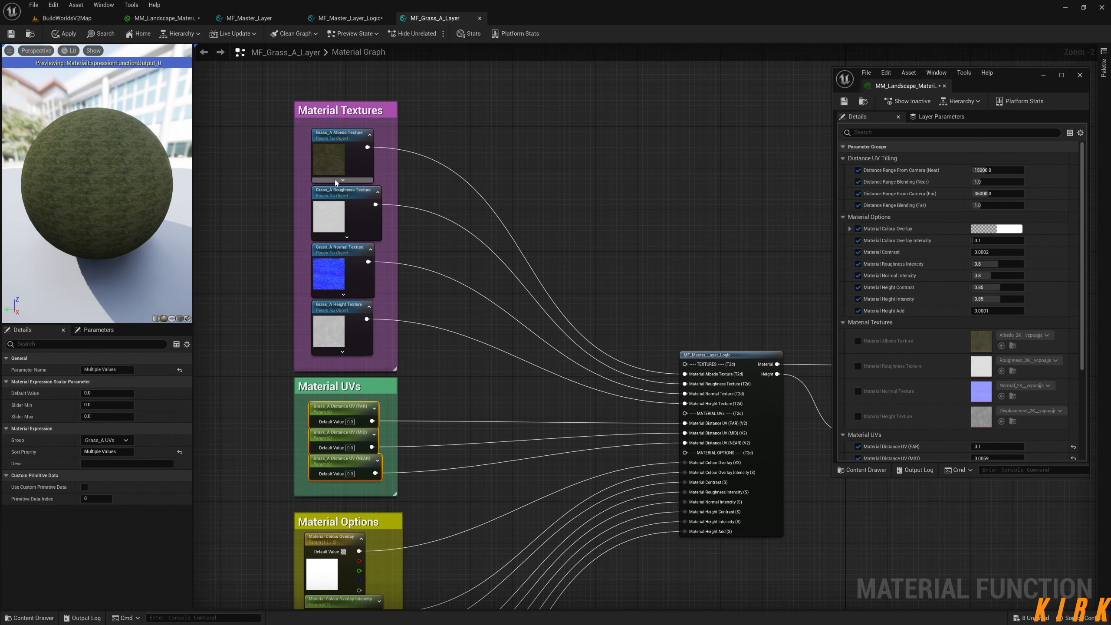
# Start an import into the Grass_A content folder and browse to the Lawn Grass_tkynejer folder in Quixel-Textures
pyautogui.moveTo(440, 455); pyautogui.dragTo(451, 324, button='right')
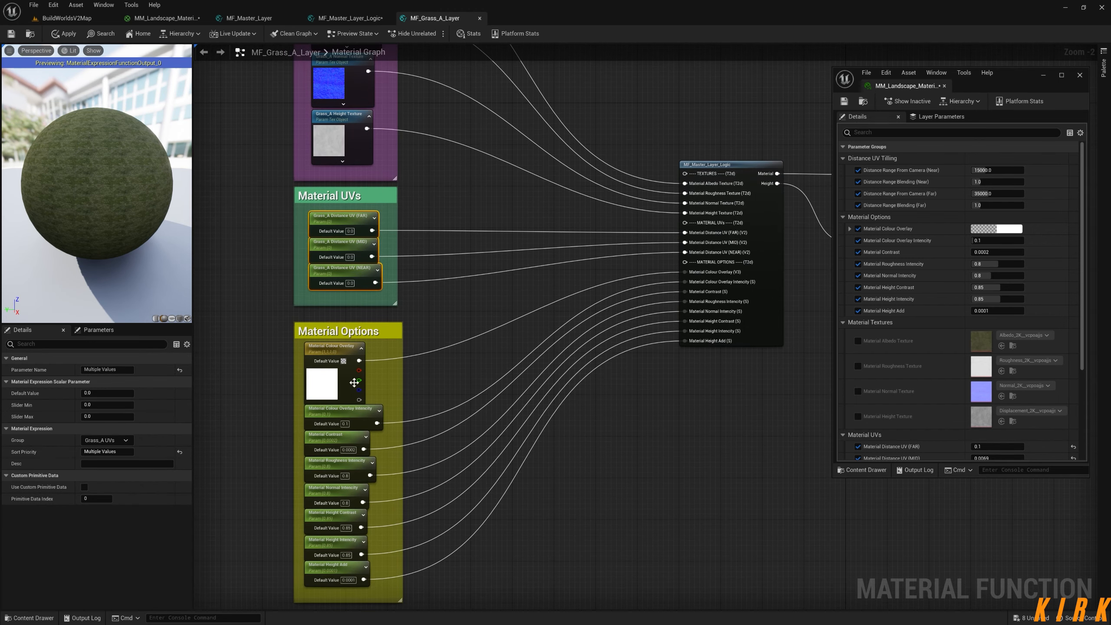
pyautogui.moveTo(382, 409); pyautogui.dragTo(438, 403, button='right')
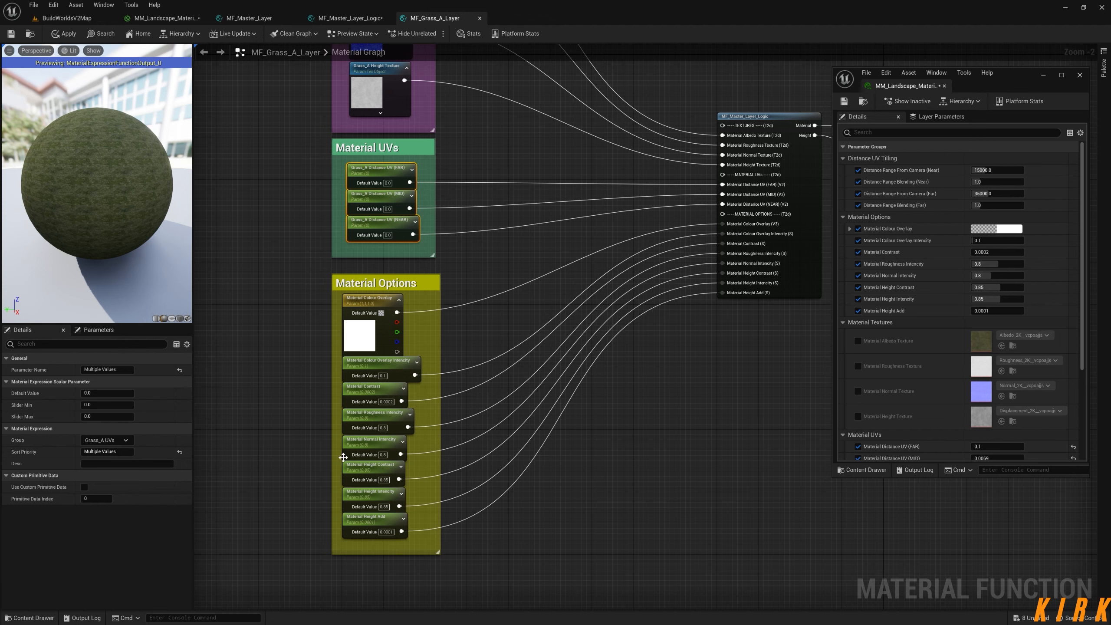
pyautogui.click(42, 618)
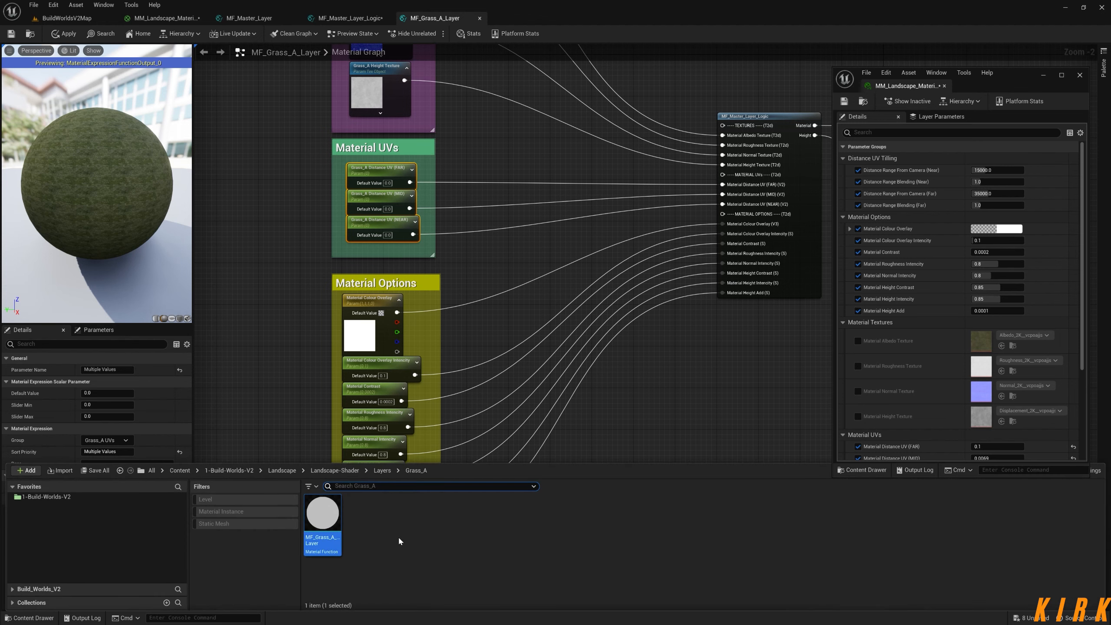
pyautogui.click(392, 514)
pyautogui.rightClick(394, 516)
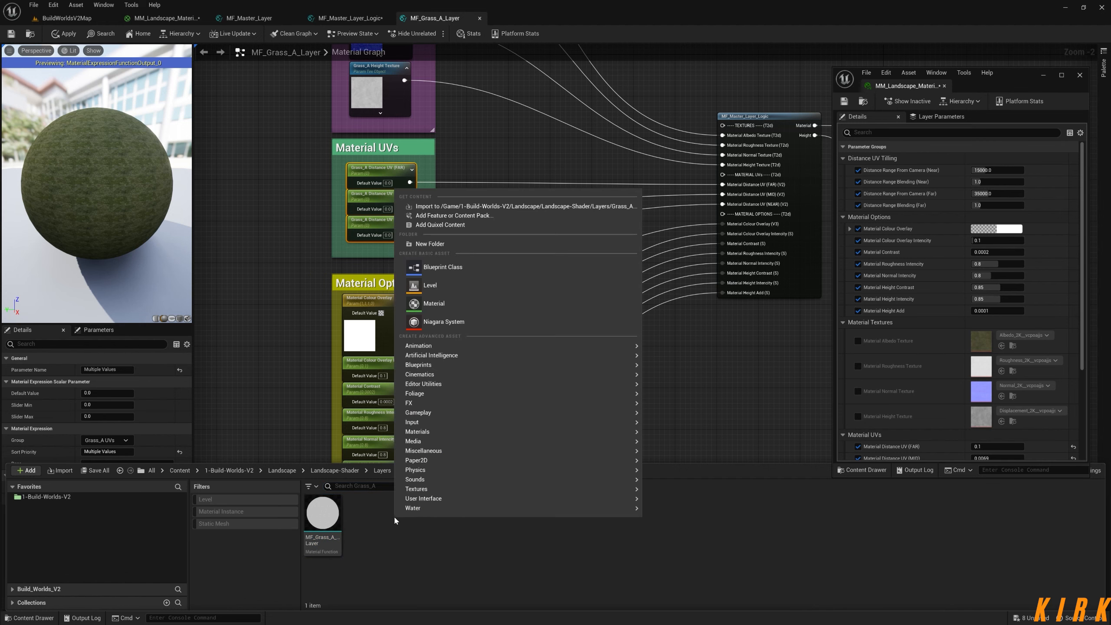
pyautogui.click(447, 206)
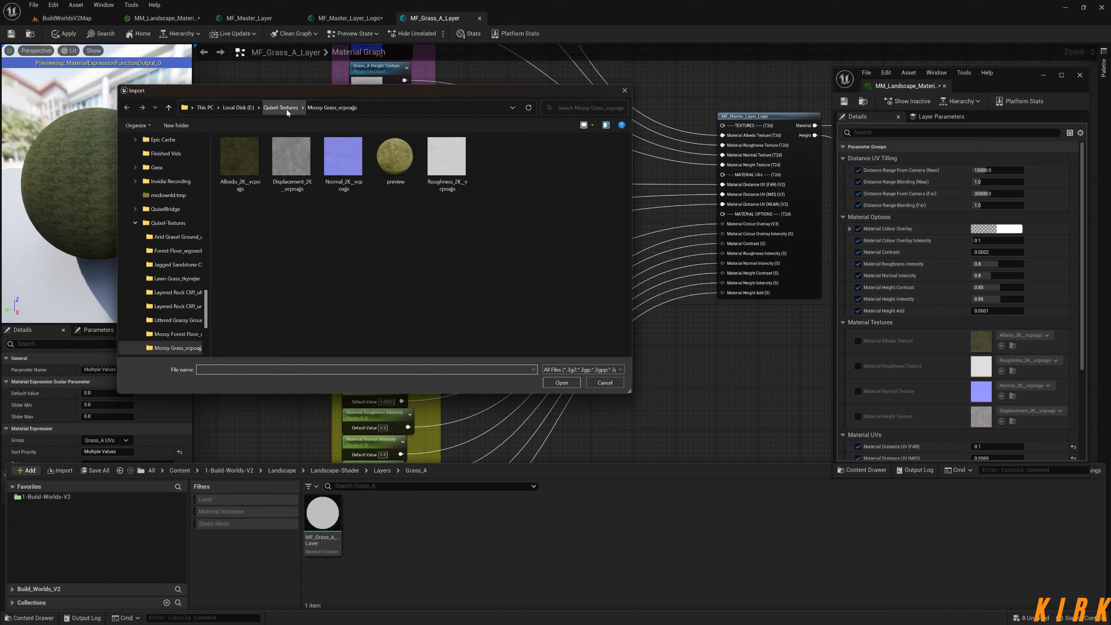
pyautogui.click(280, 108)
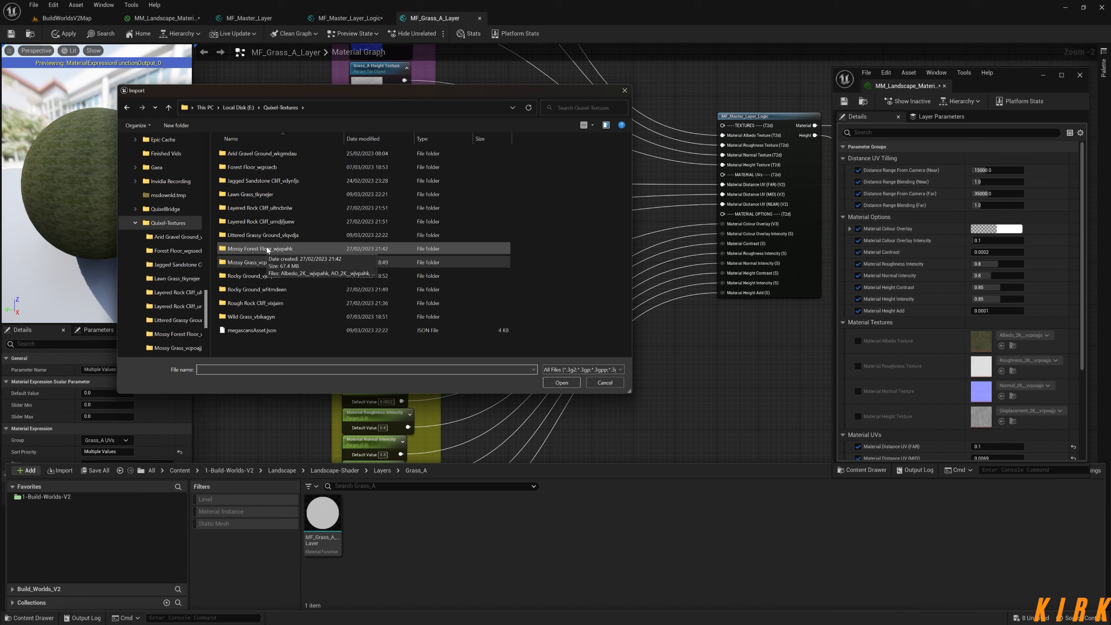
pyautogui.doubleClick(258, 194)
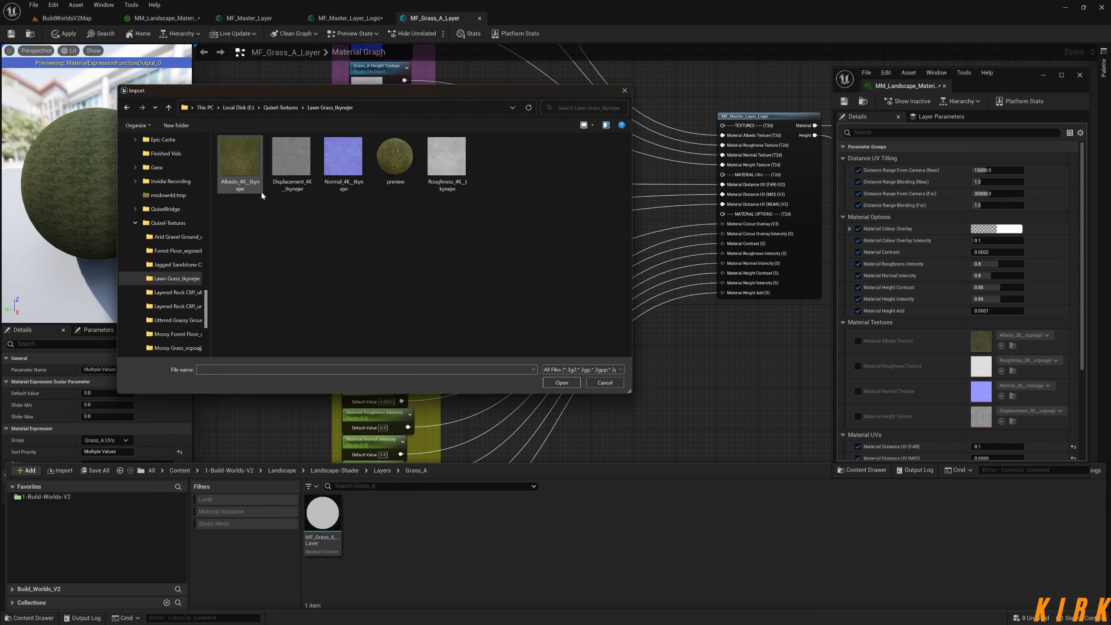
# Import the 4K Albedo, Displacement, Normal and Roughness lawn grass textures and accept the normal map import
pyautogui.click(244, 162)
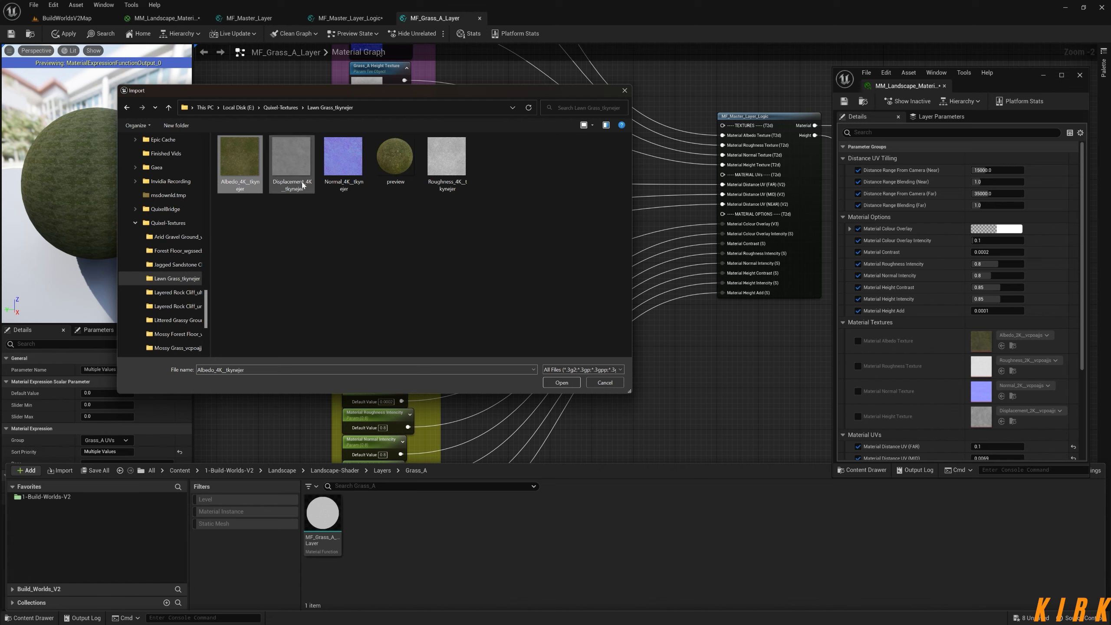
pyautogui.keyDown('ctrl'); pyautogui.click(298, 165); pyautogui.keyUp('ctrl')
pyautogui.keyDown('ctrl'); pyautogui.click(356, 163); pyautogui.keyUp('ctrl')
pyautogui.keyDown('ctrl'); pyautogui.click(447, 159); pyautogui.keyUp('ctrl')
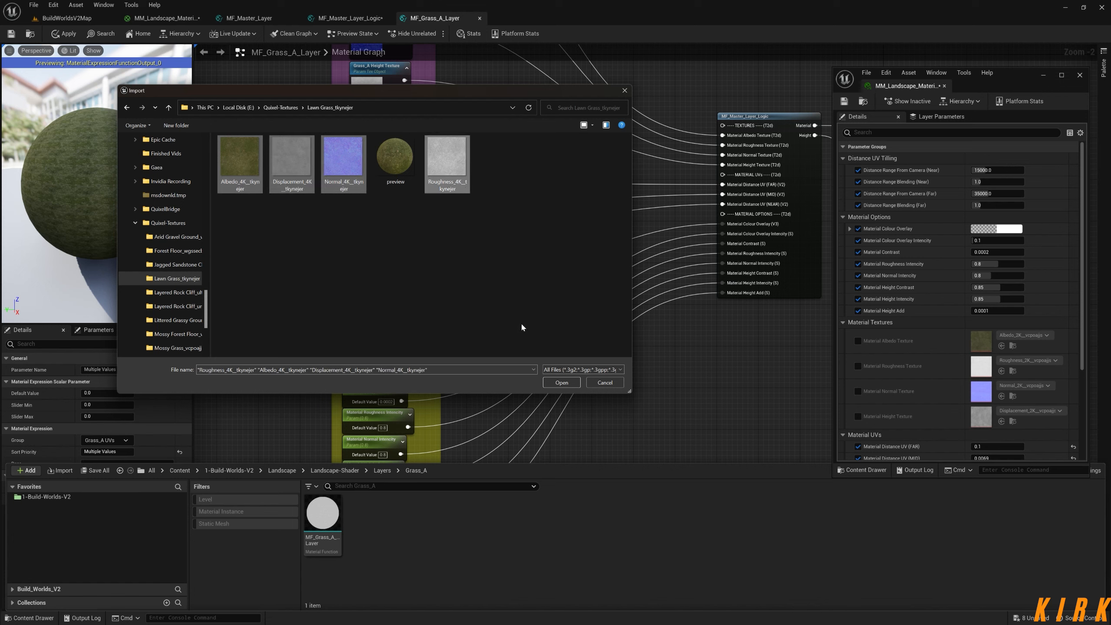
pyautogui.click(567, 381)
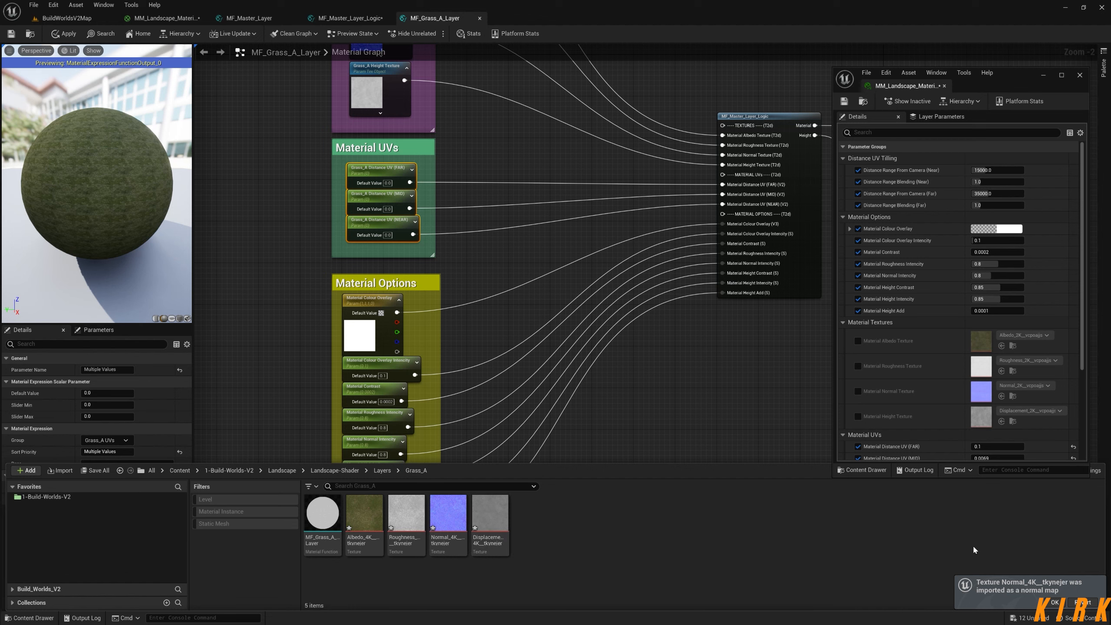
pyautogui.click(1056, 602)
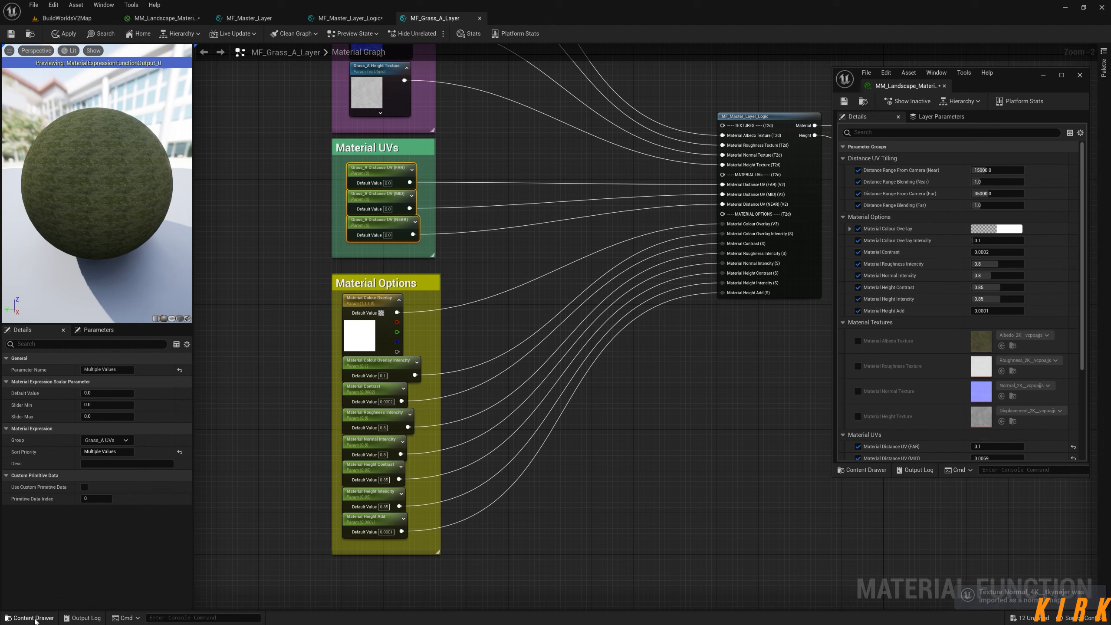
# Assign the imported 4K Albedo and Roughness textures to the Grass_A Albedo Texture and Grass_A Roughness Texture parameters
pyautogui.click(364, 513)
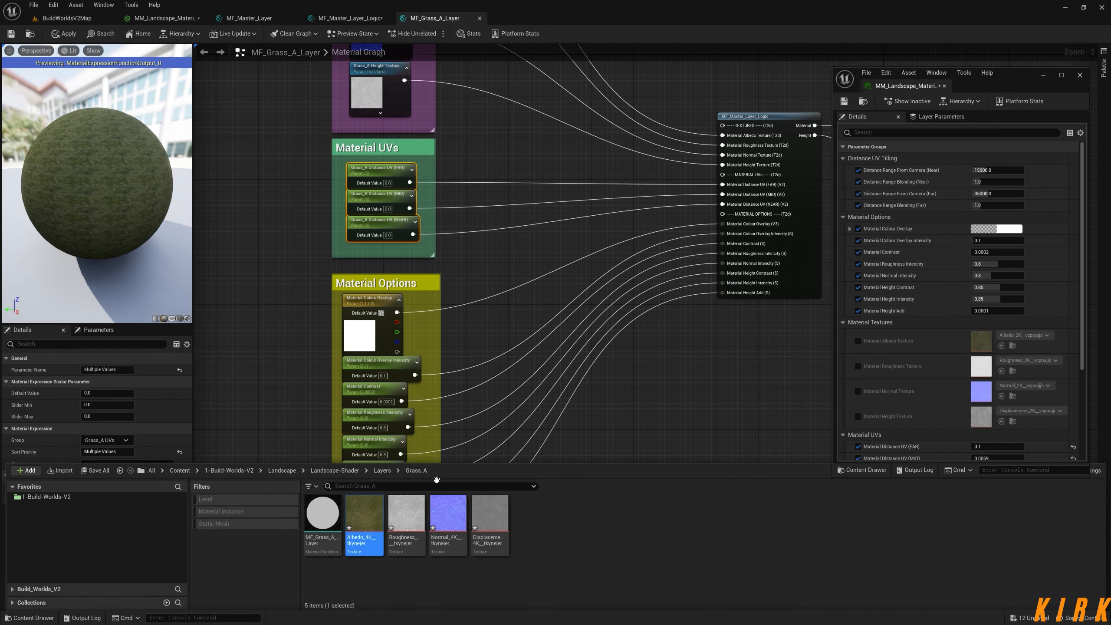
pyautogui.moveTo(439, 84); pyautogui.dragTo(469, 277, button='right')
pyautogui.moveTo(490, 128); pyautogui.dragTo(413, 90)
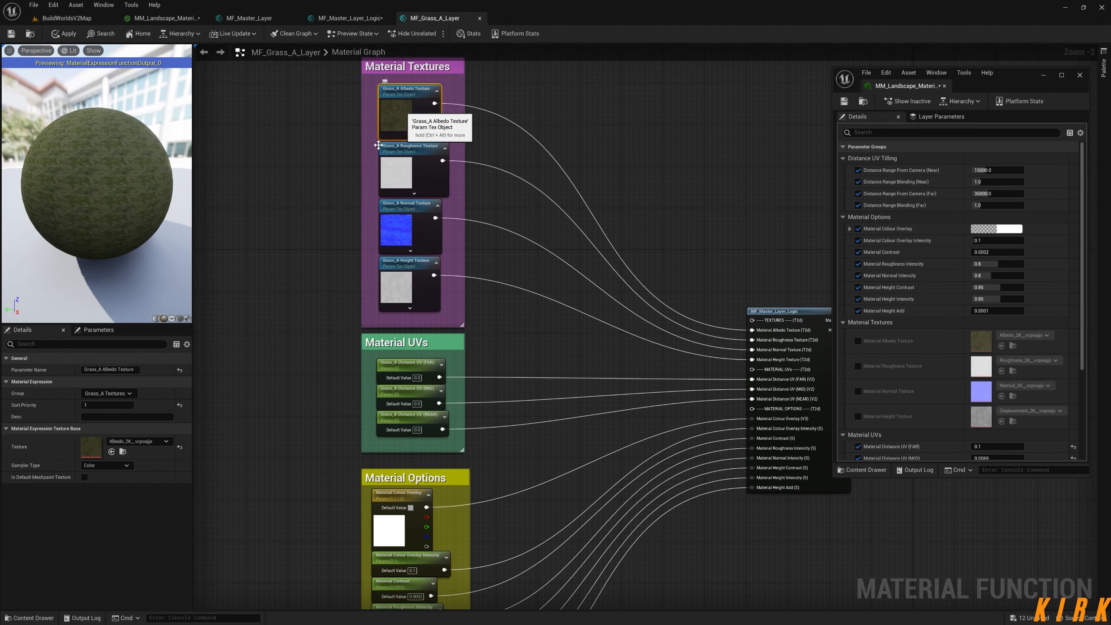
pyautogui.click(112, 451)
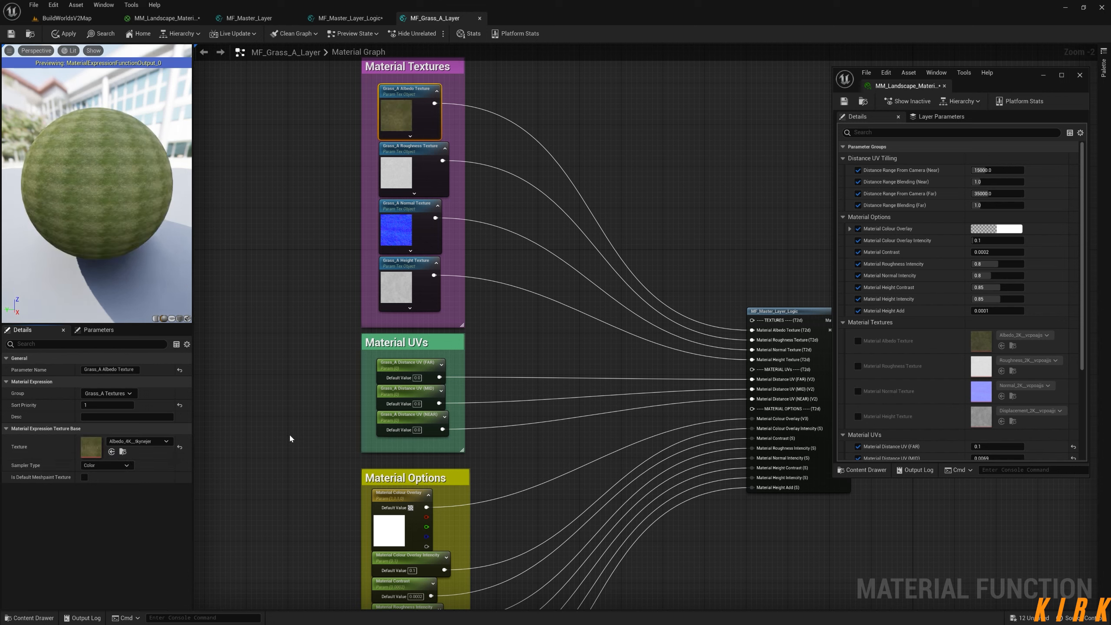
pyautogui.click(428, 159)
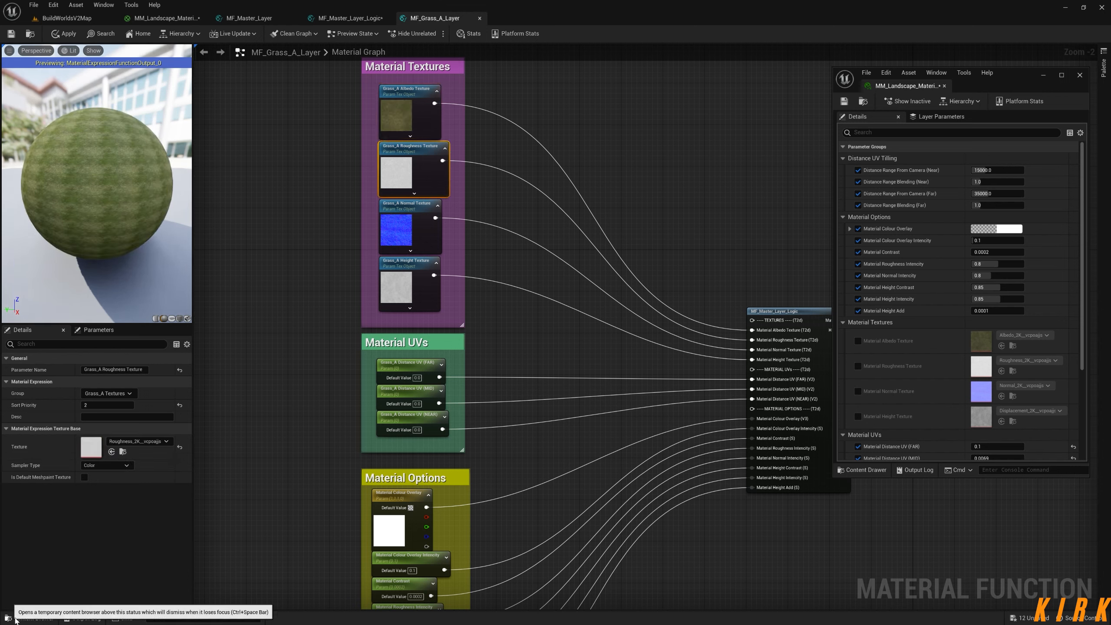
pyautogui.click(30, 618)
pyautogui.click(406, 515)
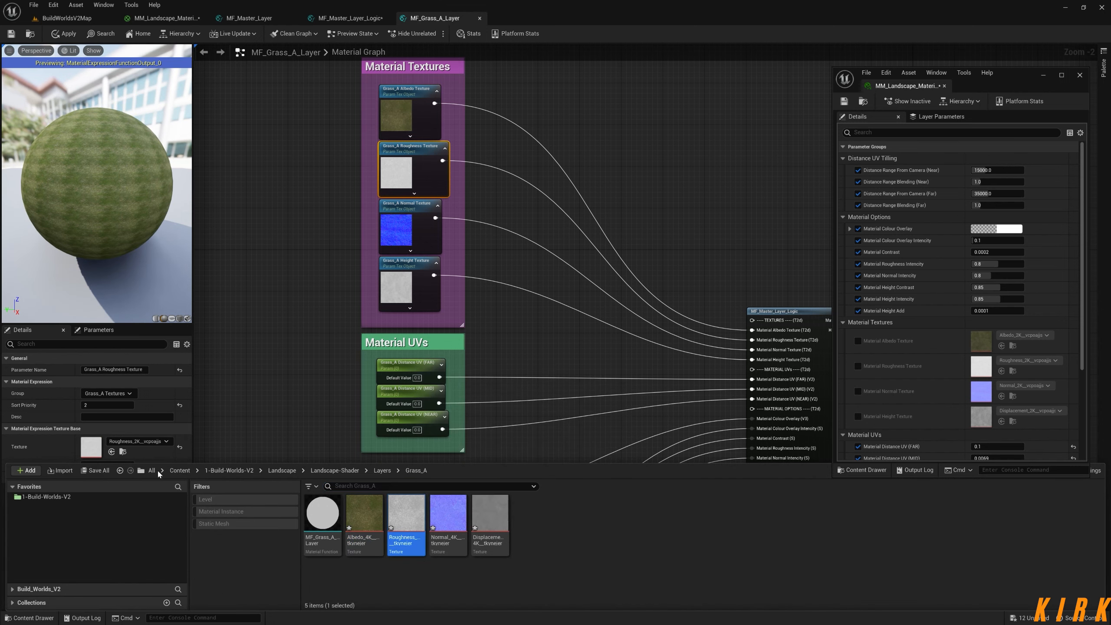
pyautogui.click(112, 452)
# Assign the 4K Normal texture to Grass_A Normal Texture and the 4K Displacement texture to Grass_A Height Texture
pyautogui.click(409, 211)
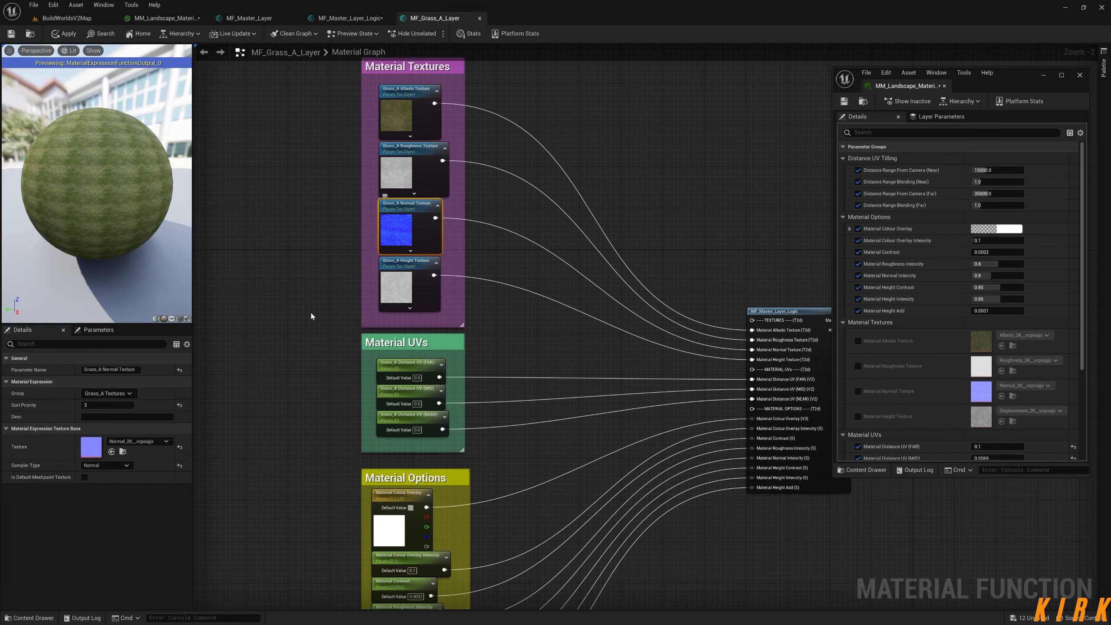
pyautogui.click(49, 615)
pyautogui.click(448, 514)
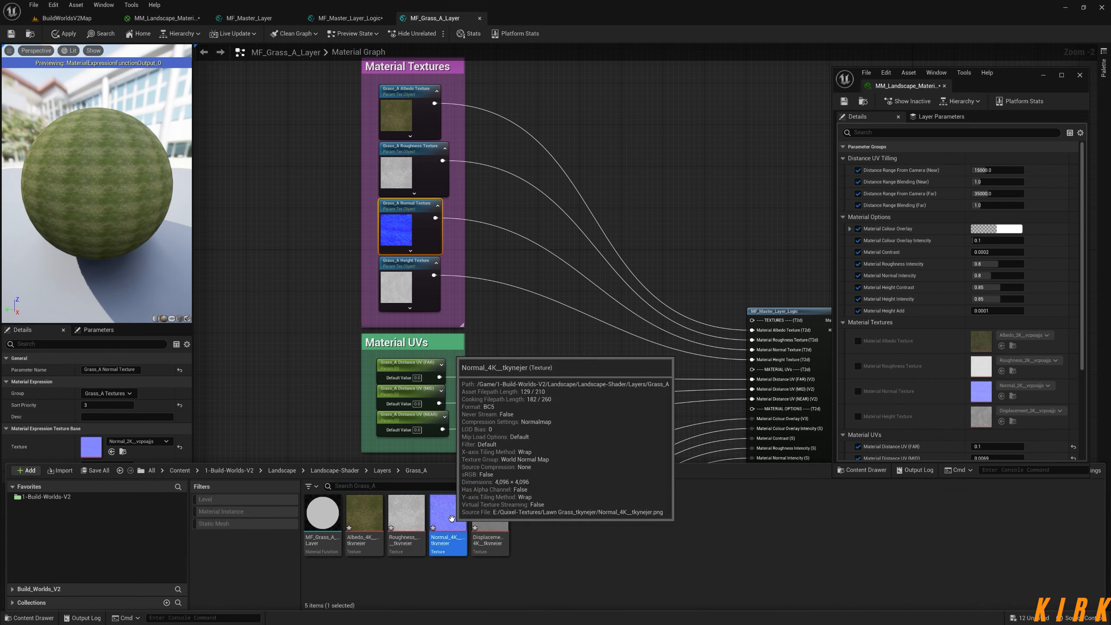
pyautogui.click(112, 451)
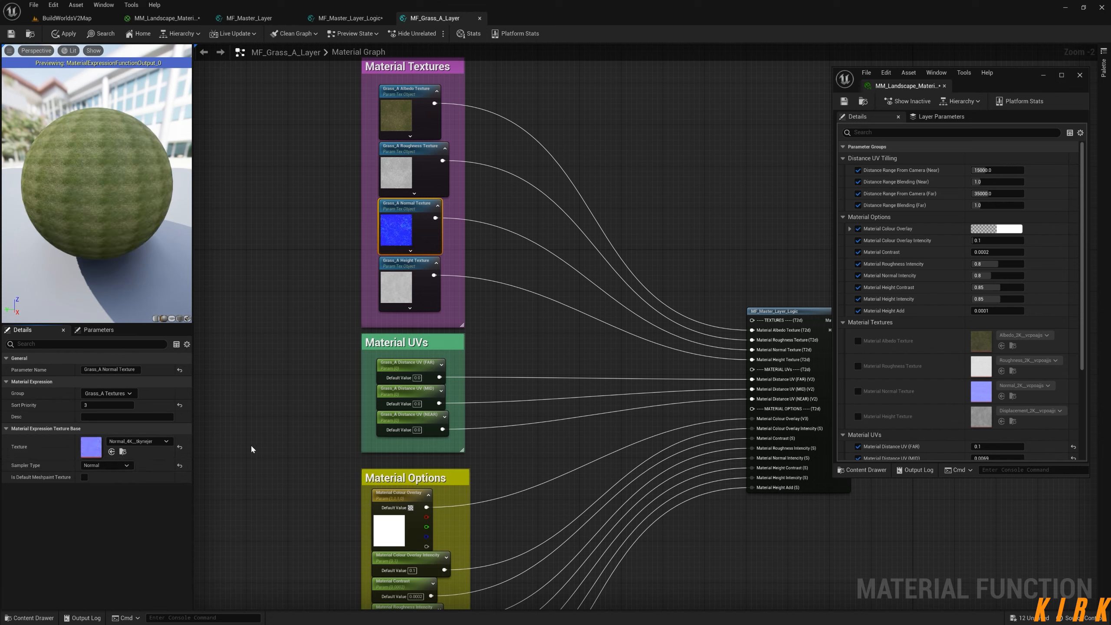
pyautogui.click(421, 269)
pyautogui.click(31, 618)
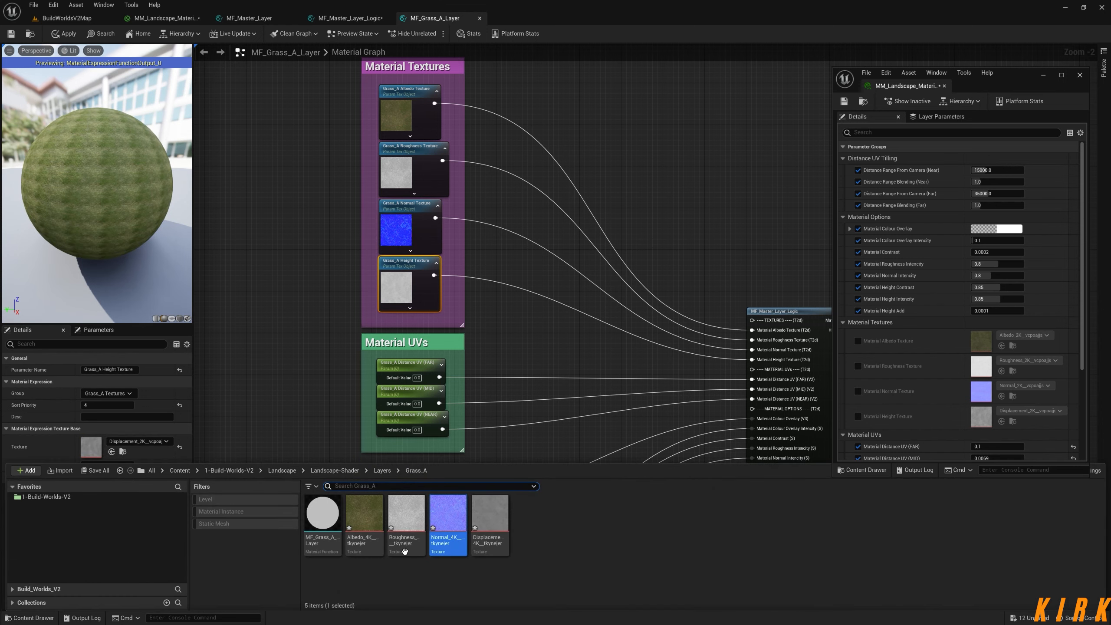
pyautogui.click(490, 515)
pyautogui.click(111, 451)
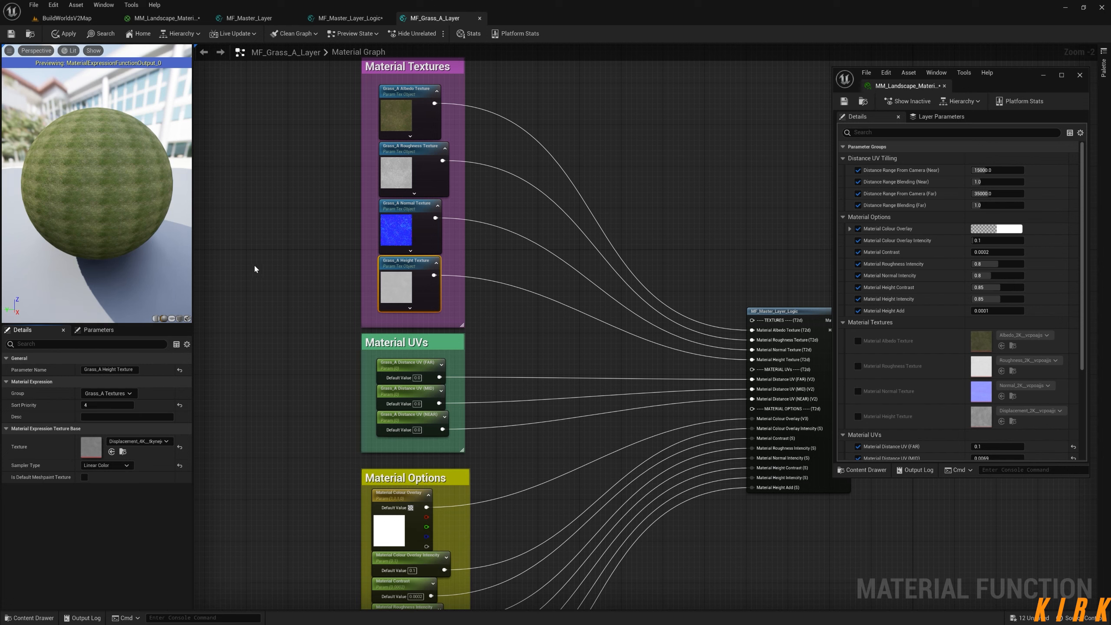
pyautogui.moveTo(457, 94); pyautogui.dragTo(430, 352)
pyautogui.moveTo(497, 387); pyautogui.dragTo(451, 244, button='right')
pyautogui.moveTo(452, 241); pyautogui.dragTo(418, 305)
# Rename the Material Colour Overlay parameter as Grass_A Colour Overlay and change its group to Grass_A Options
pyautogui.moveTo(519, 381); pyautogui.dragTo(530, 204, button='right')
pyautogui.moveTo(471, 201); pyautogui.dragTo(437, 438)
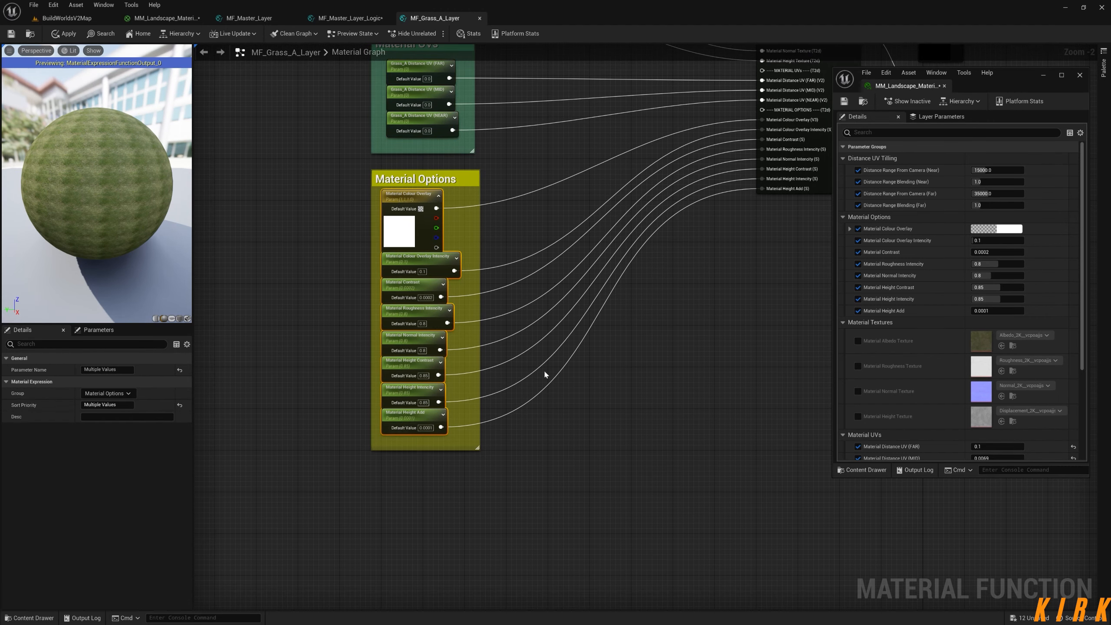
pyautogui.click(409, 197)
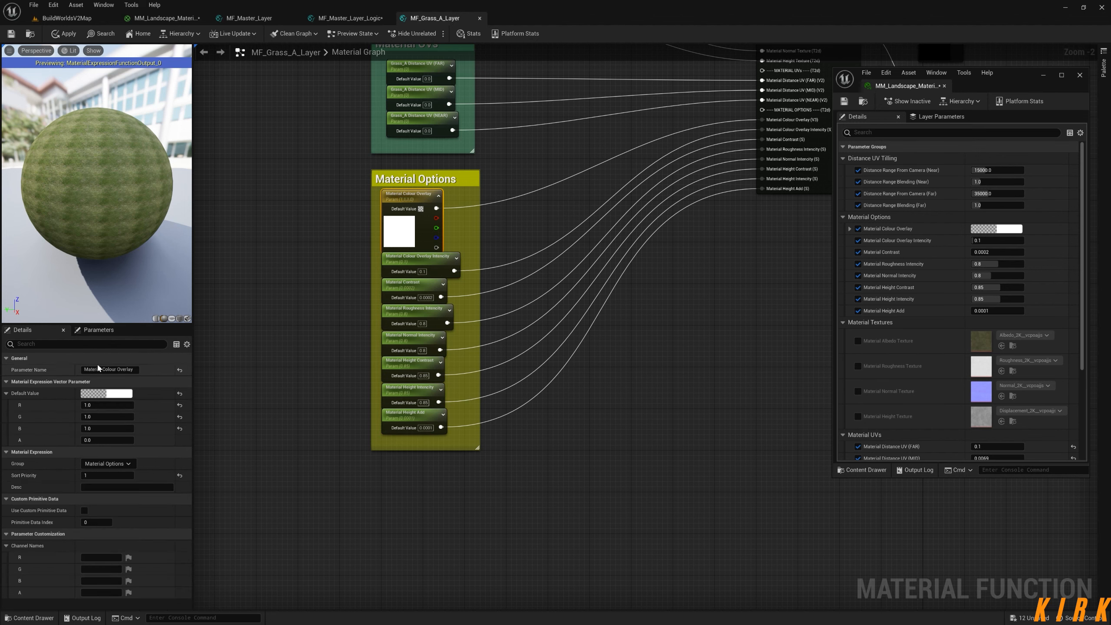
pyautogui.doubleClick(95, 369)
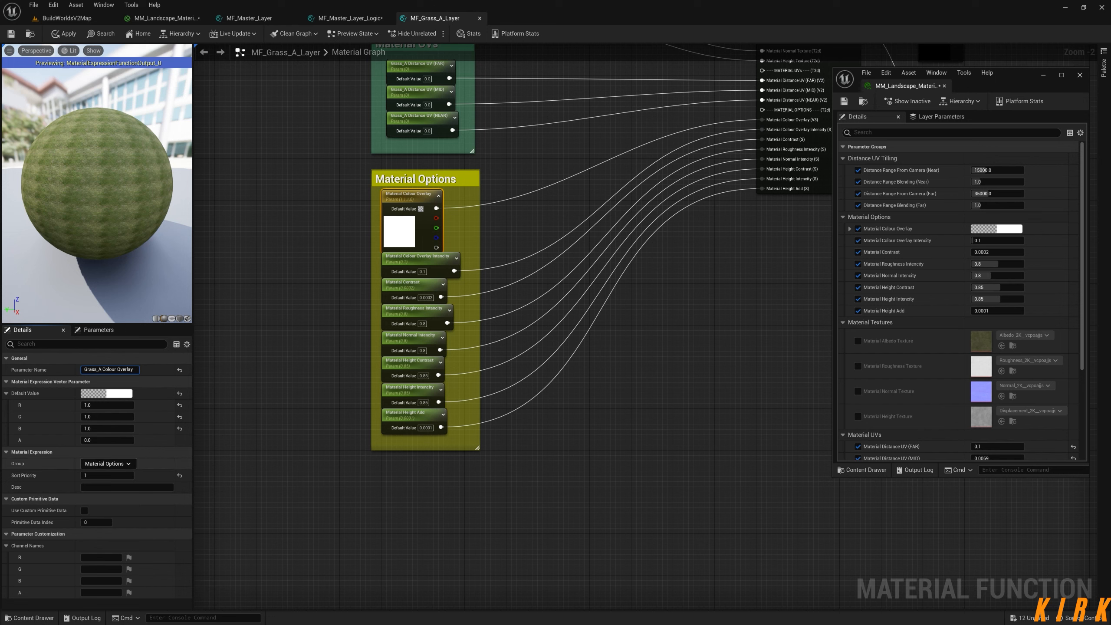
pyautogui.doubleClick(98, 463)
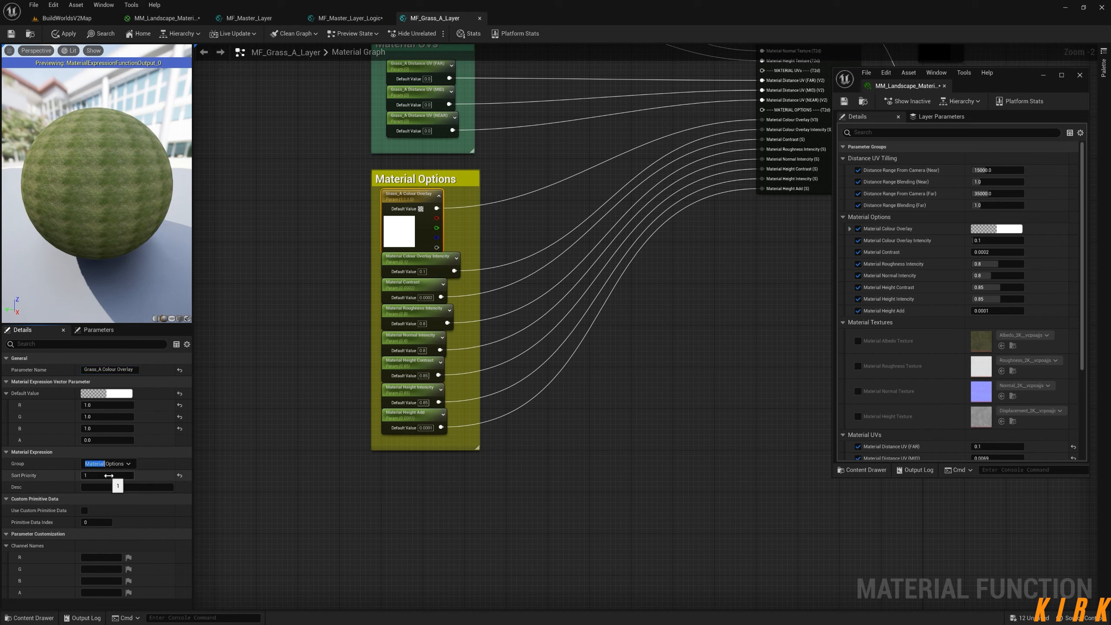
pyautogui.write('Grass_A')
pyautogui.click(246, 439)
# Assign all parameters in the Material Options comment box to the Grass_A Options group
pyautogui.moveTo(465, 207); pyautogui.dragTo(403, 415)
pyautogui.click(114, 393)
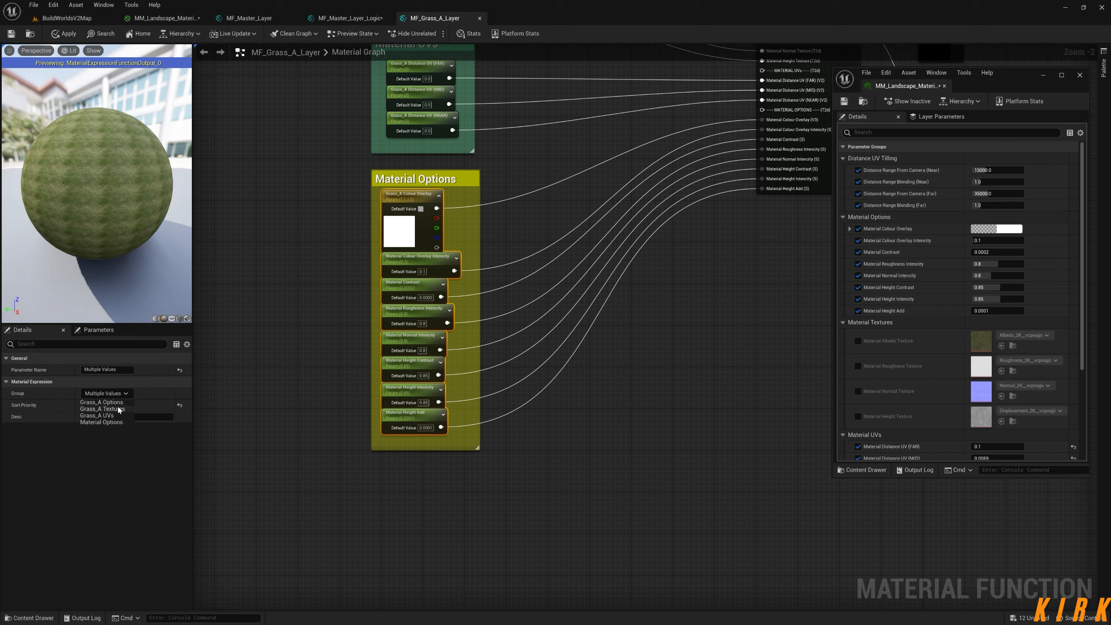
pyautogui.click(116, 403)
pyautogui.click(333, 335)
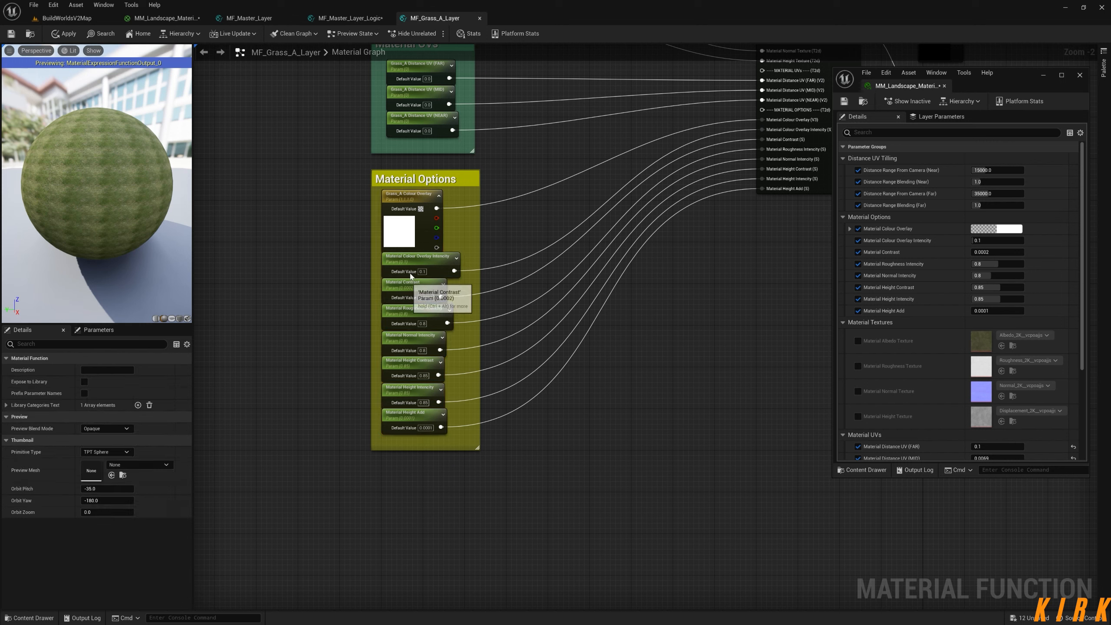
# Replace "Material" with "Grass_A" in the name of the Colour Overlay Intensity parameter
pyautogui.click(406, 258)
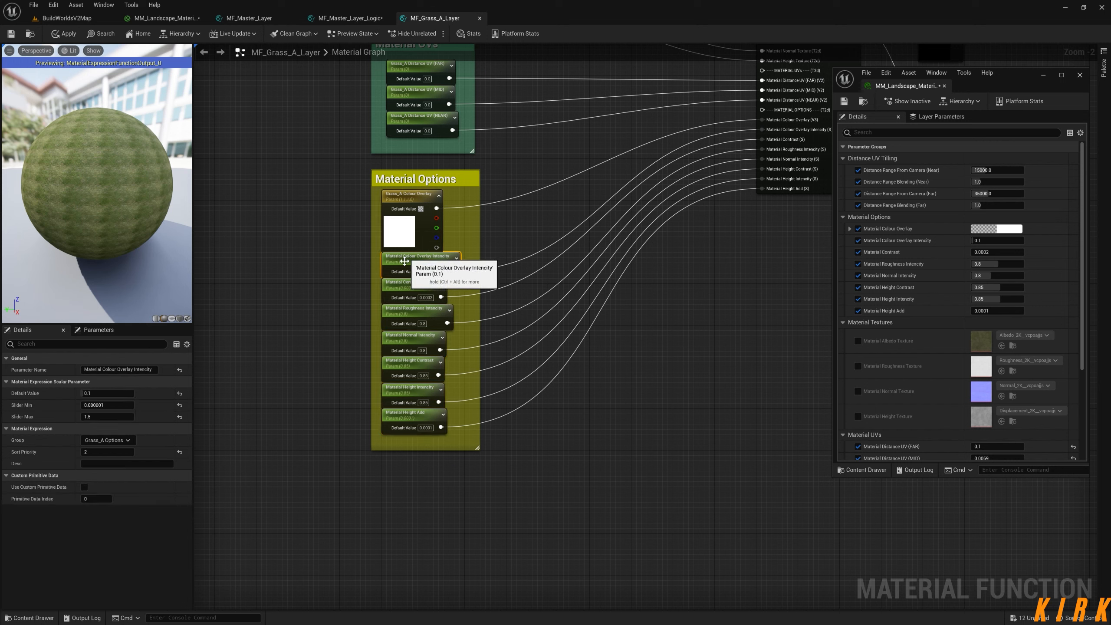
pyautogui.doubleClick(93, 369)
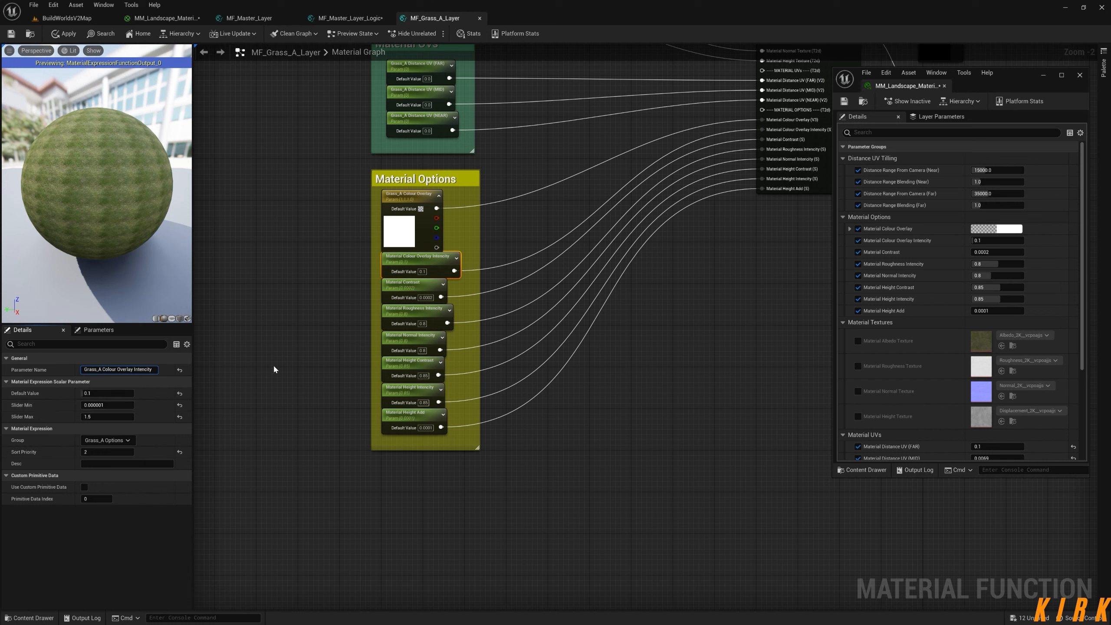
pyautogui.click(296, 346)
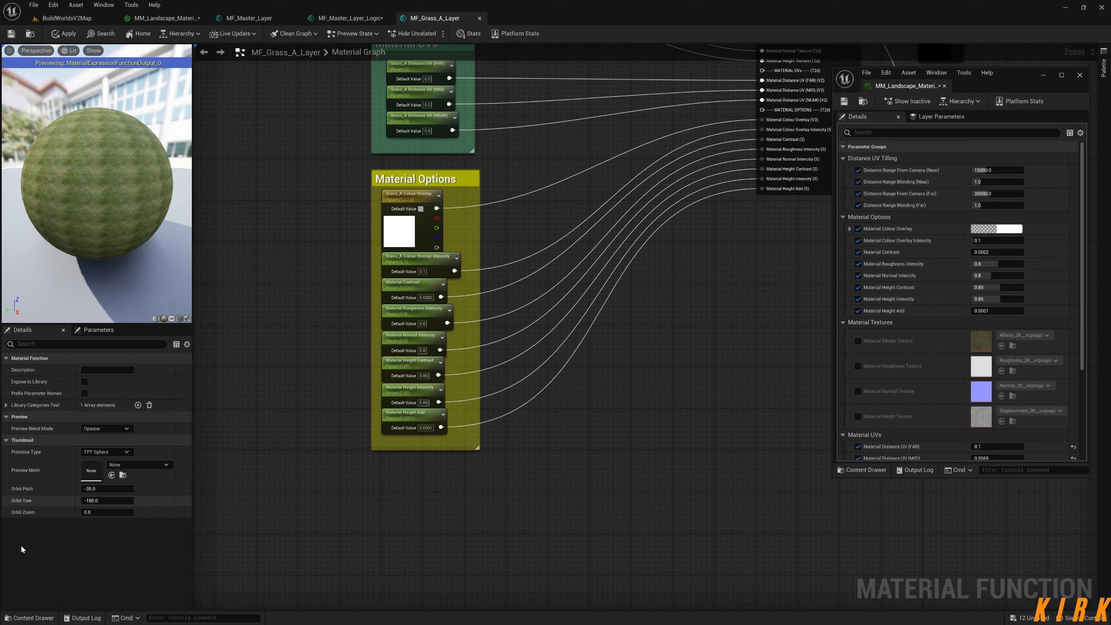
# Rename the Master folder inside the Layers content folder as 0_Master
pyautogui.click(30, 618)
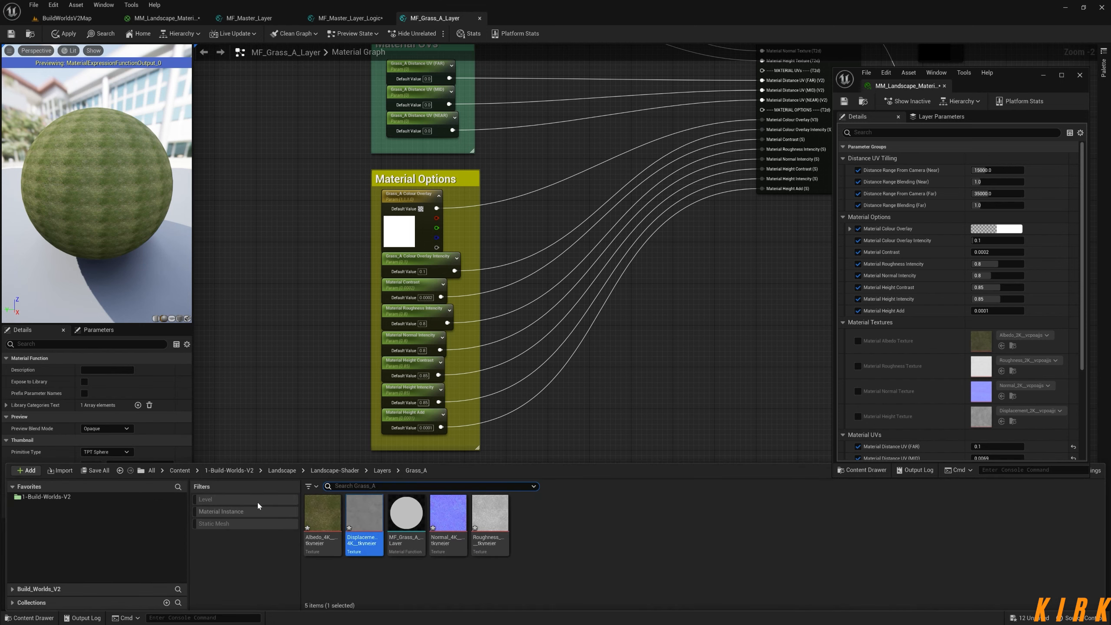
pyautogui.click(382, 471)
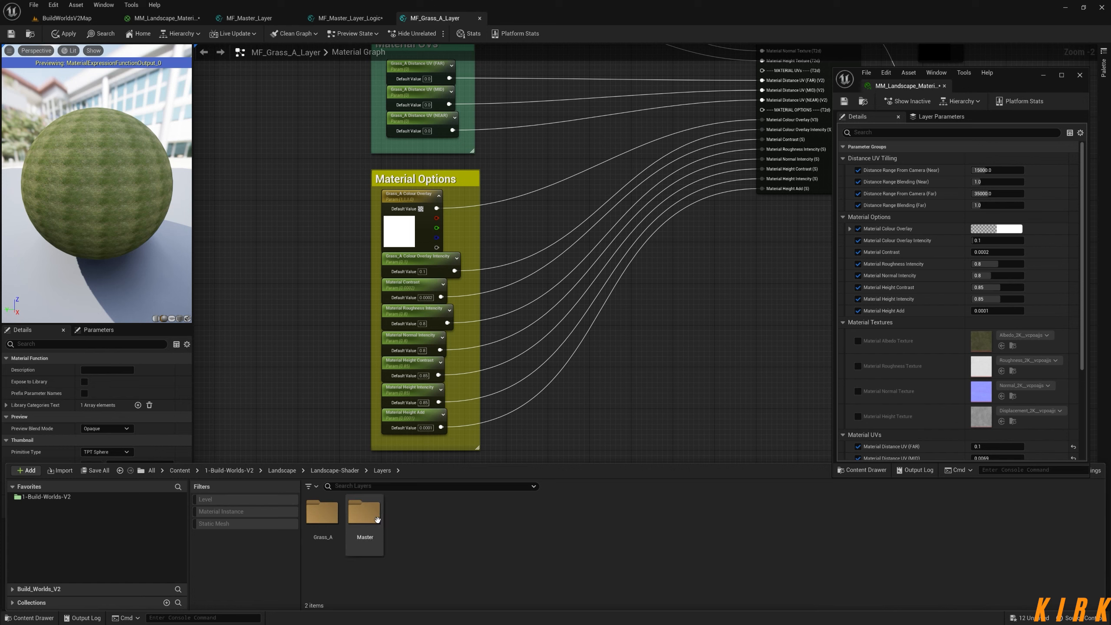
pyautogui.click(359, 521)
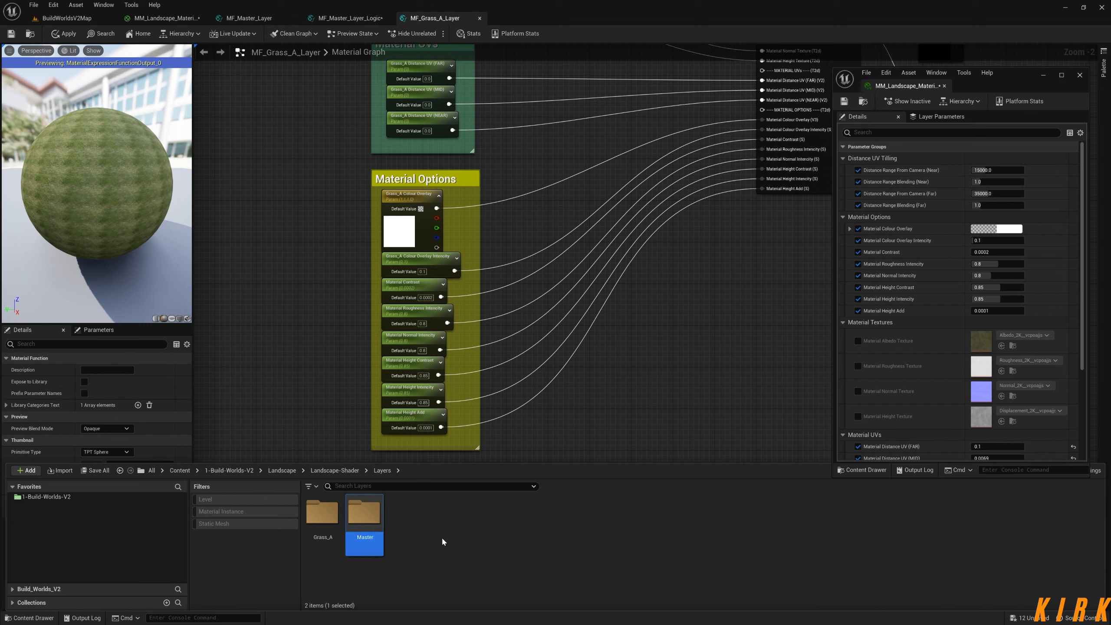
pyautogui.press('F2')
pyautogui.press('Left')
pyautogui.write('0_')
pyautogui.press('Return')
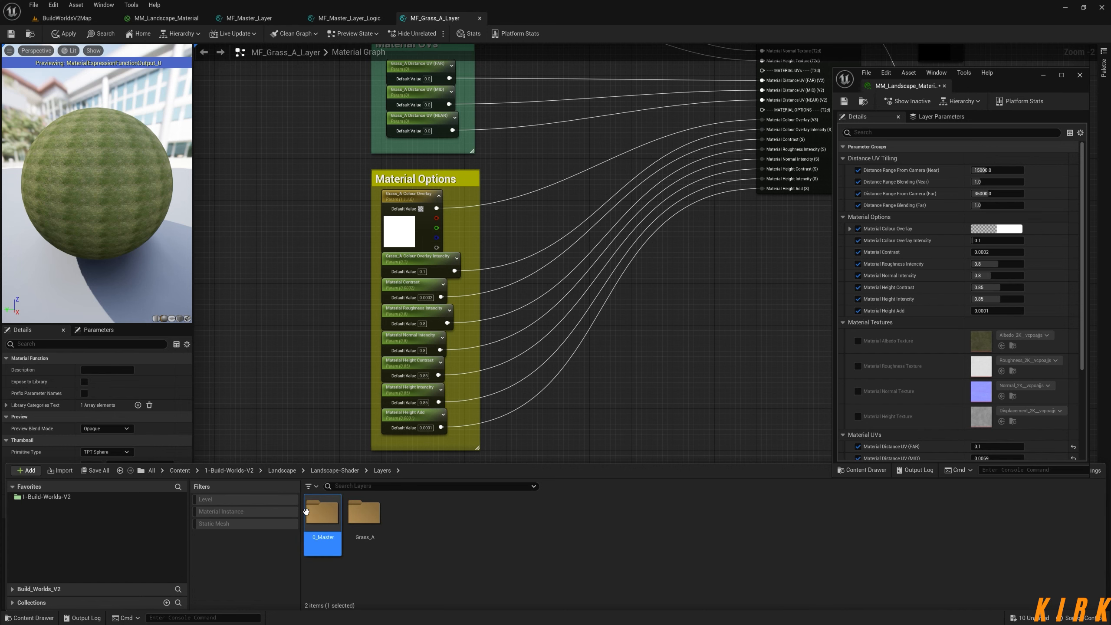
pyautogui.click(304, 544)
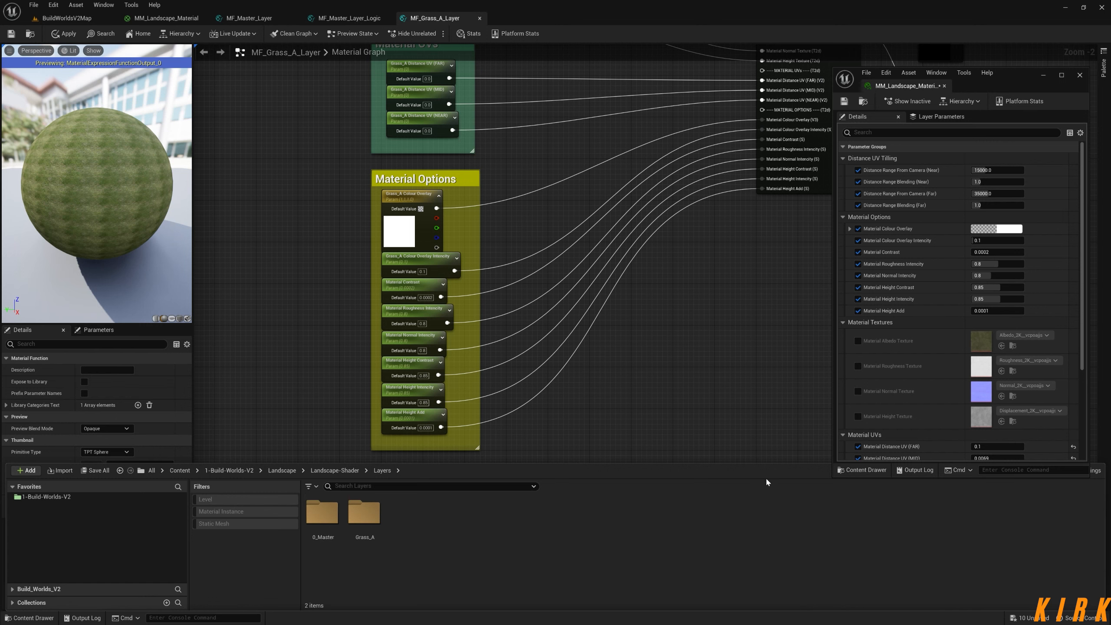
# Add the MF_Grass_A_Layer function from the Grass_A folder to the MM_Landscape_Material graph, below the MF_Master_Layer node
pyautogui.moveTo(668, 348); pyautogui.dragTo(598, 466, button='right')
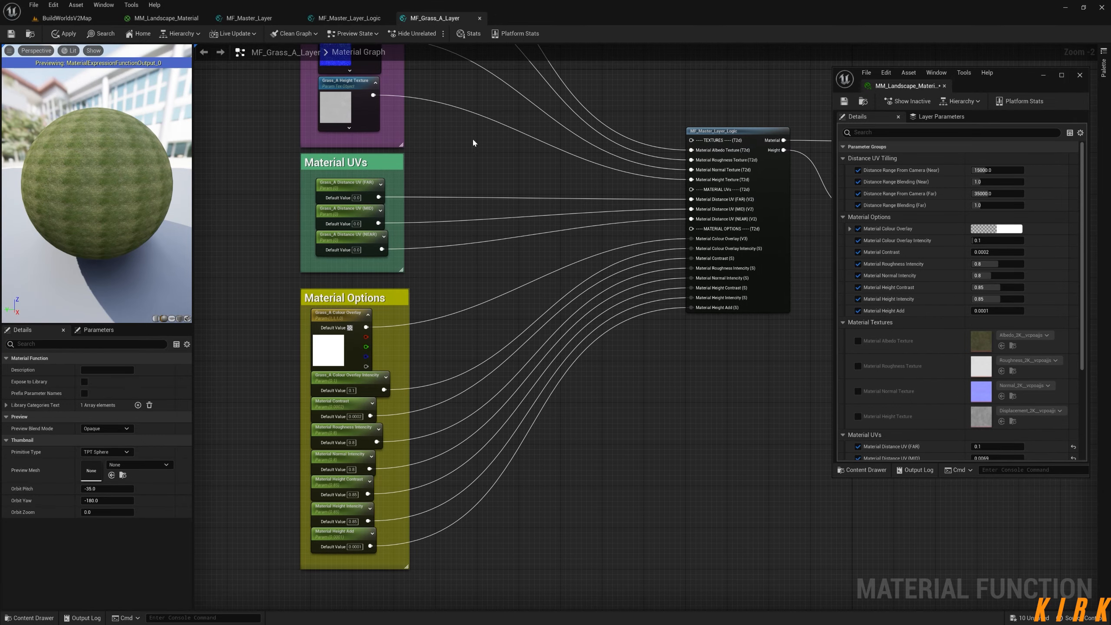
pyautogui.moveTo(473, 140); pyautogui.dragTo(476, 279, button='right')
pyautogui.moveTo(449, 332); pyautogui.dragTo(409, 236, button='right')
pyautogui.click(167, 18)
pyautogui.moveTo(303, 117); pyautogui.dragTo(287, 112)
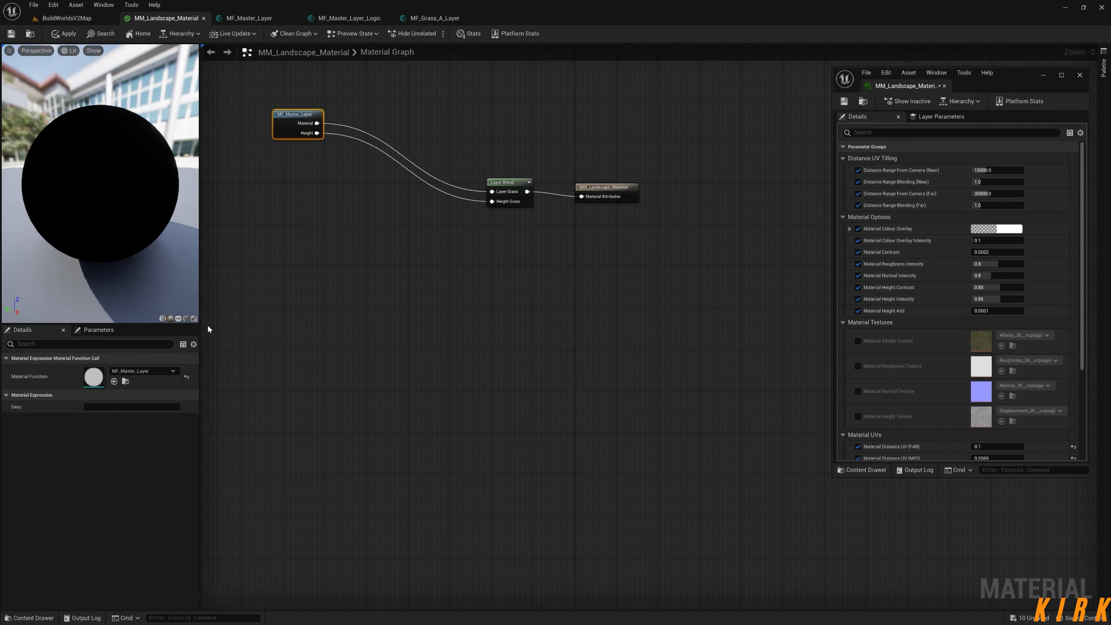
pyautogui.hotkey('ctrl', 'space')
pyautogui.doubleClick(364, 513)
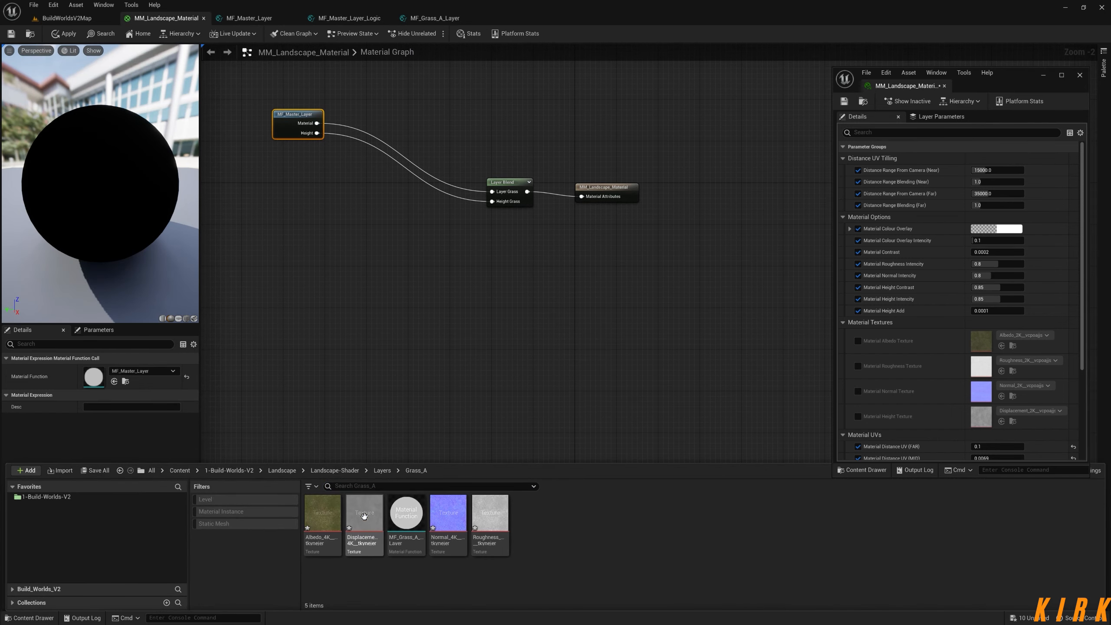
pyautogui.moveTo(406, 512); pyautogui.dragTo(501, 206)
pyautogui.click(361, 245)
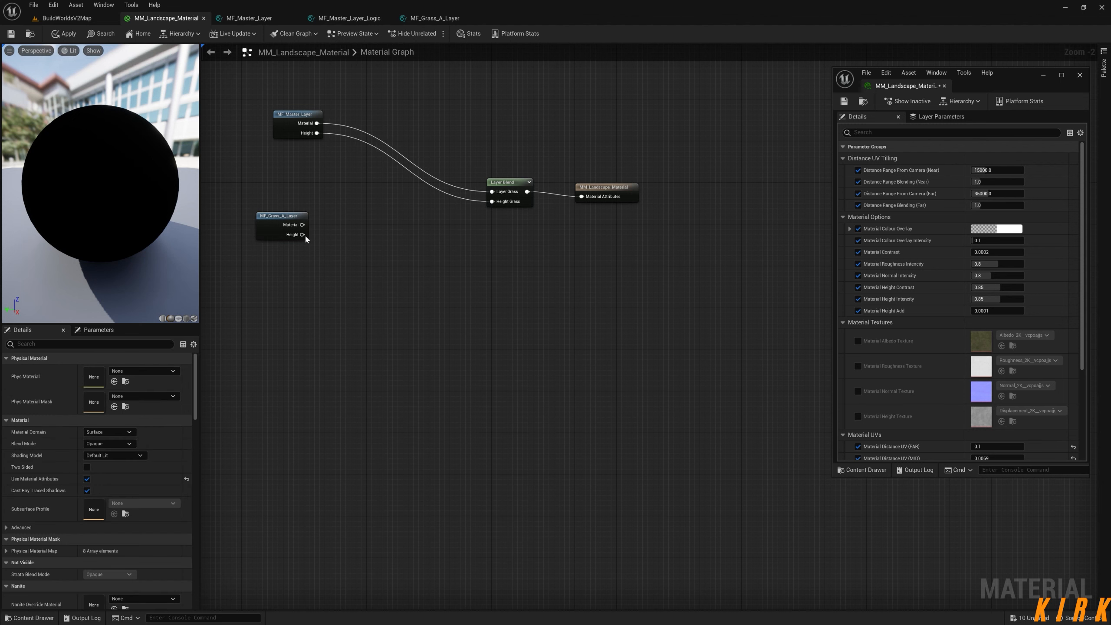
pyautogui.moveTo(301, 235); pyautogui.dragTo(504, 224)
pyautogui.click(408, 330)
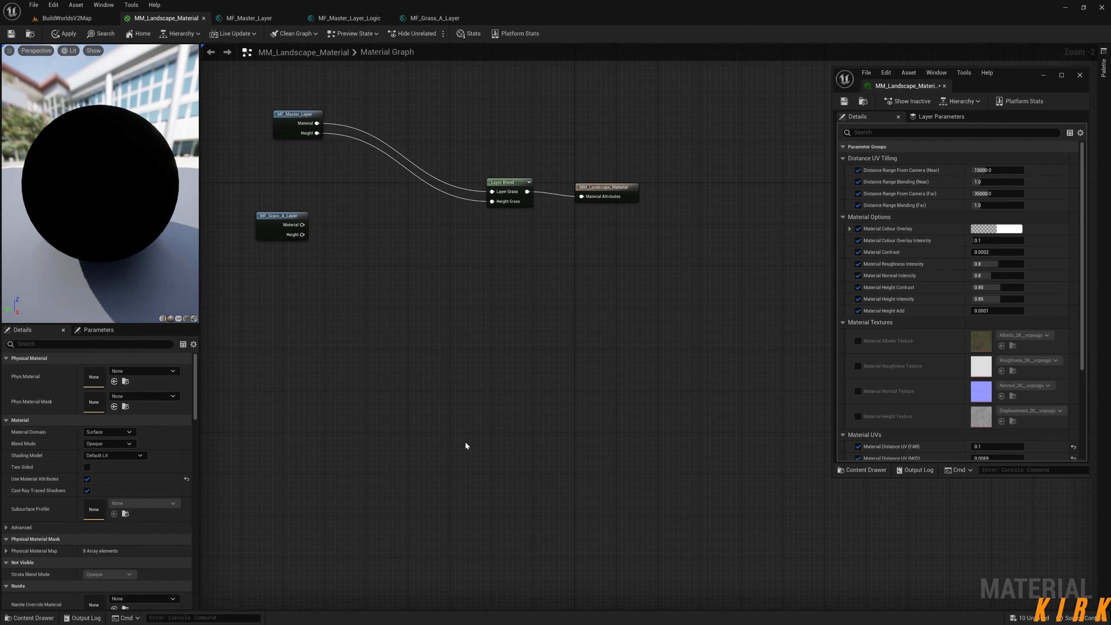